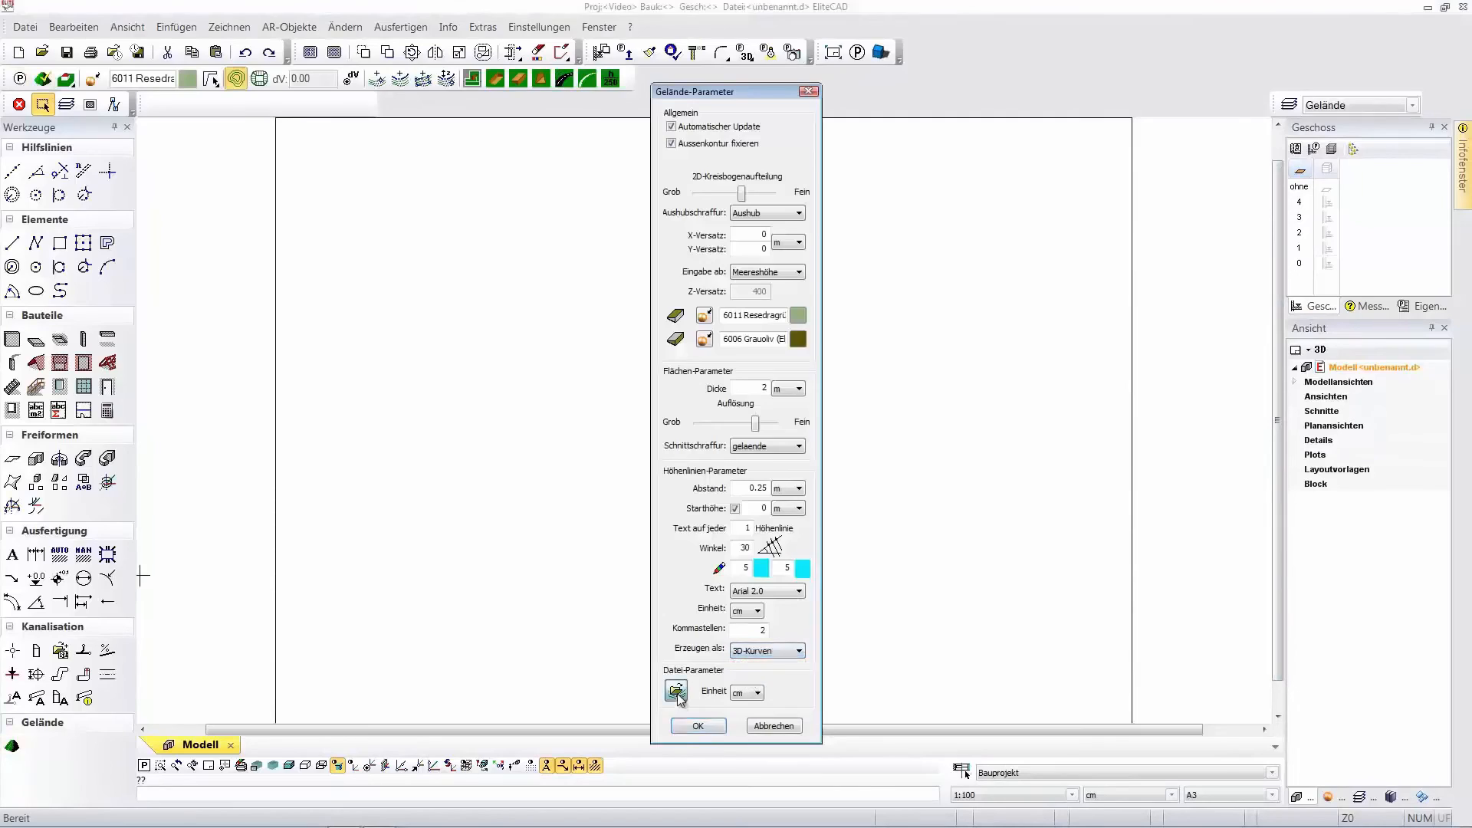
# Import the terrain points from PKT-2.txt with the tab character as column separator to generate the terrain.
pyautogui.click(521, 519)
pyautogui.click(969, 715)
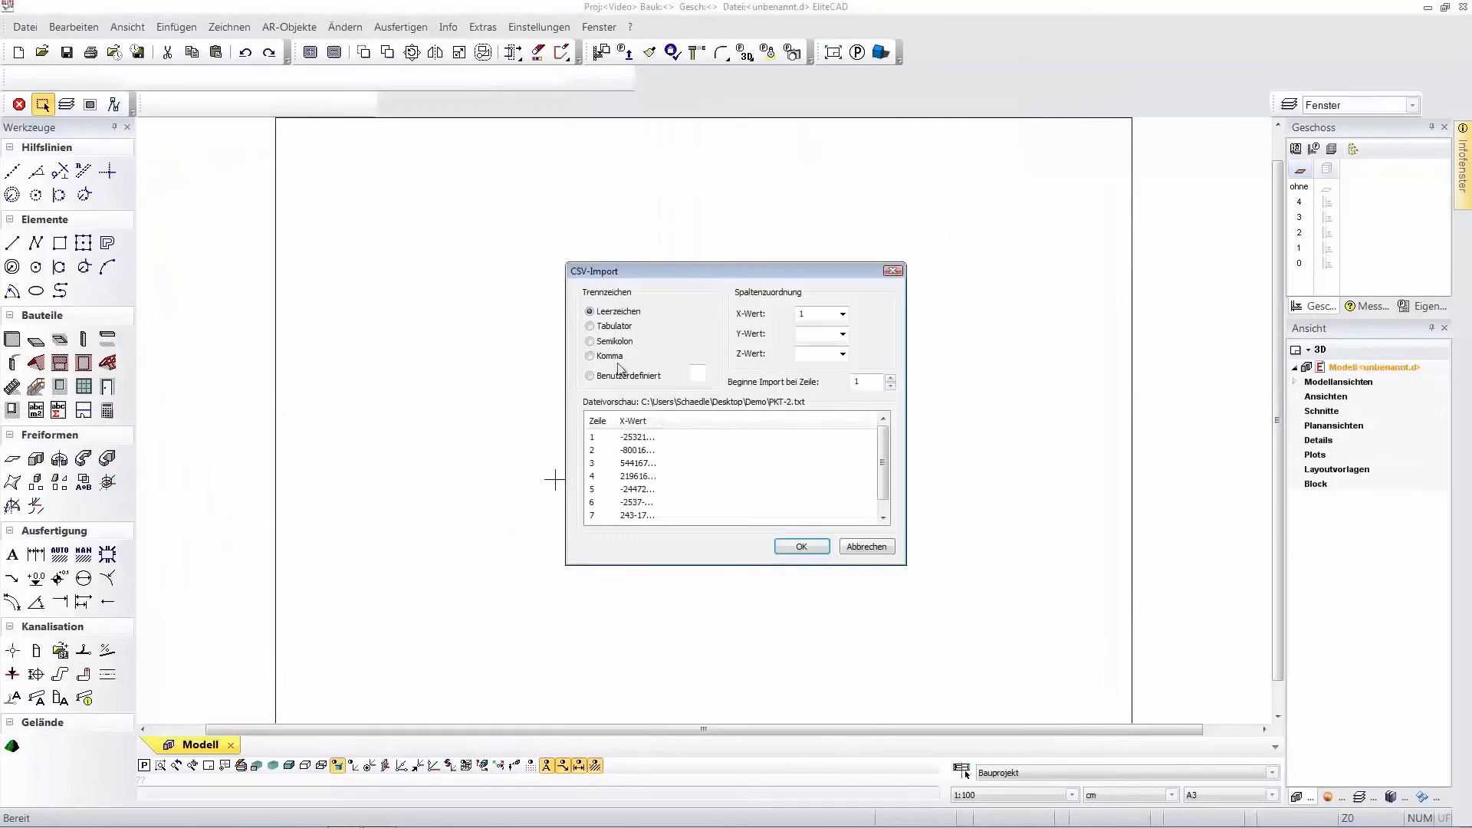
pyautogui.click(589, 327)
pyautogui.click(801, 546)
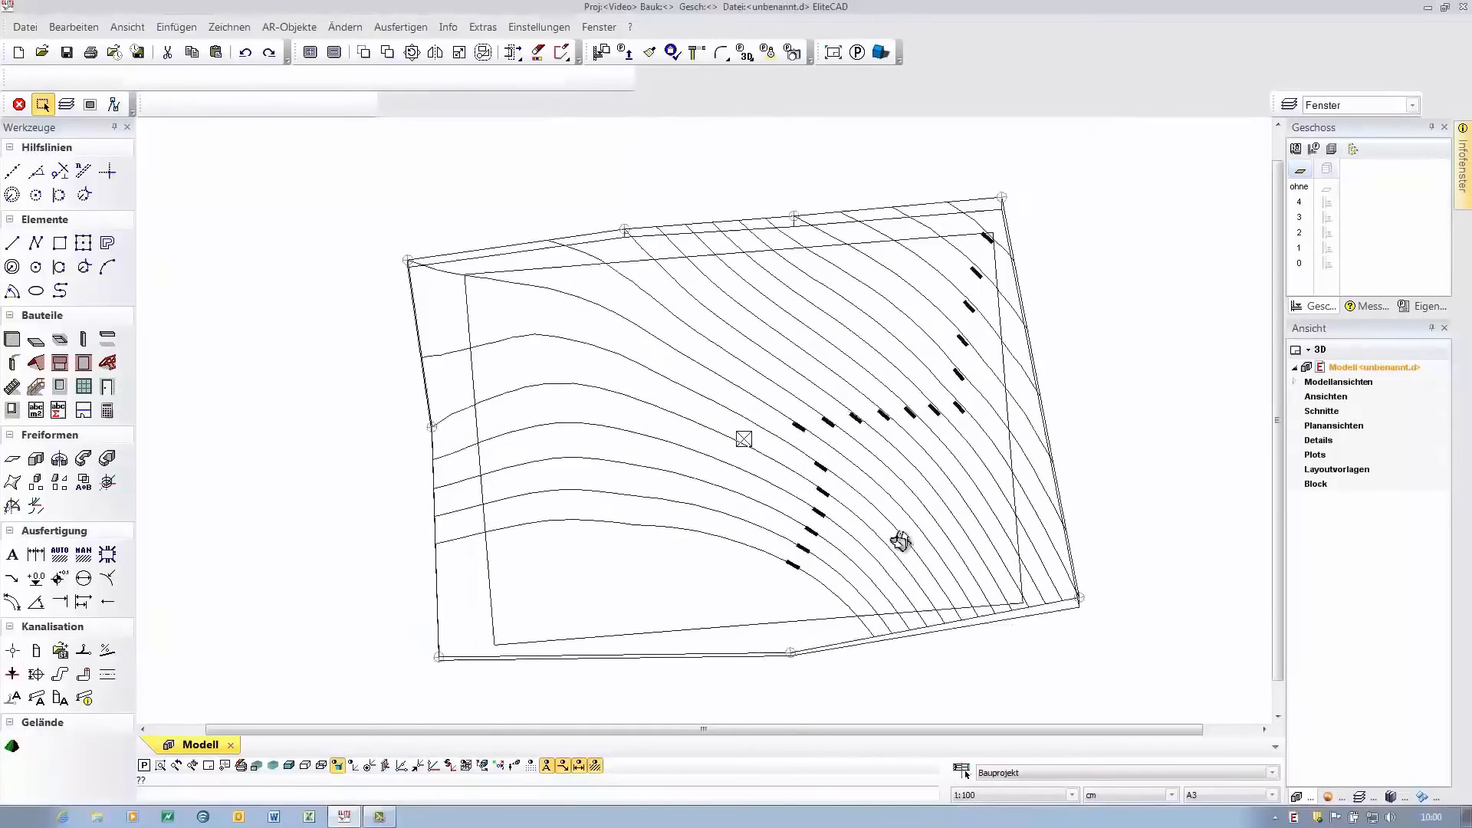
pyautogui.middleClick(866, 611)
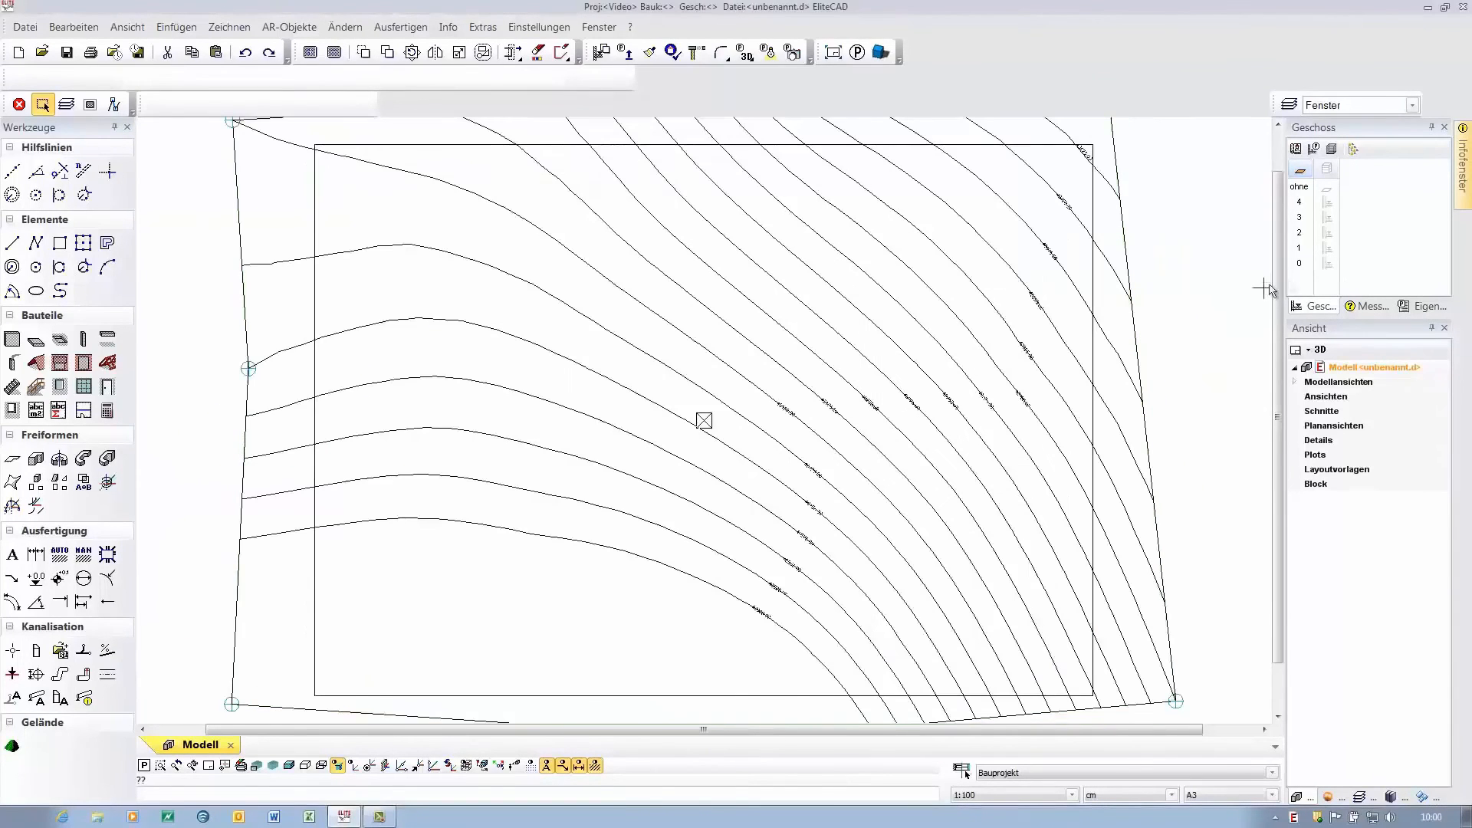
# Activate storey 0 and place an axis grid with axes 1 to 18 and A to L.
pyautogui.click(1327, 264)
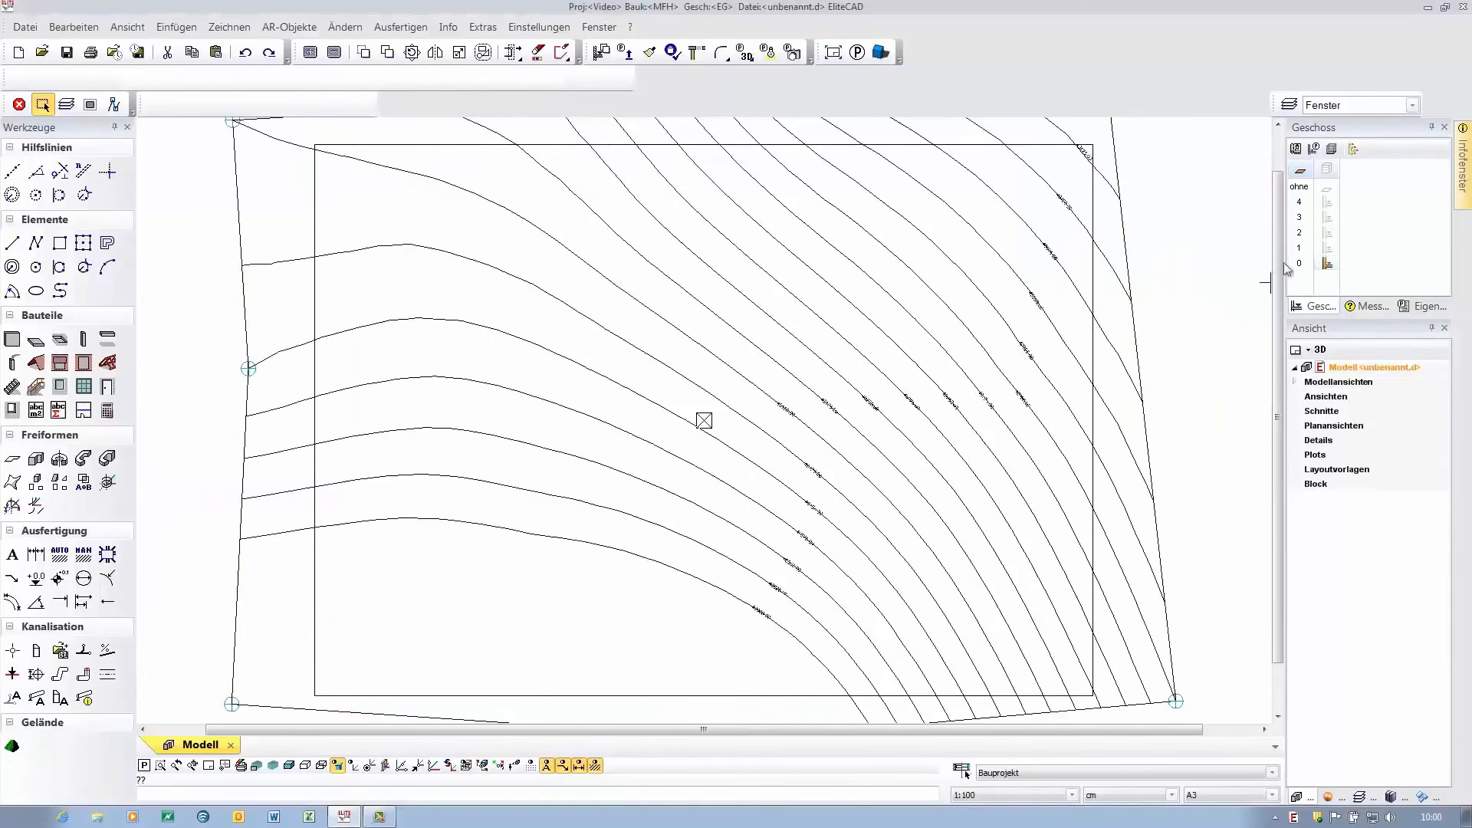
pyautogui.click(298, 31)
pyautogui.click(302, 506)
pyautogui.click(243, 470)
pyautogui.click(584, 573)
# Draw the closed stepped building outline in storey 0 as a polygon on the grid between axes 2–17 and B–K.
pyautogui.doubleClick(1327, 265)
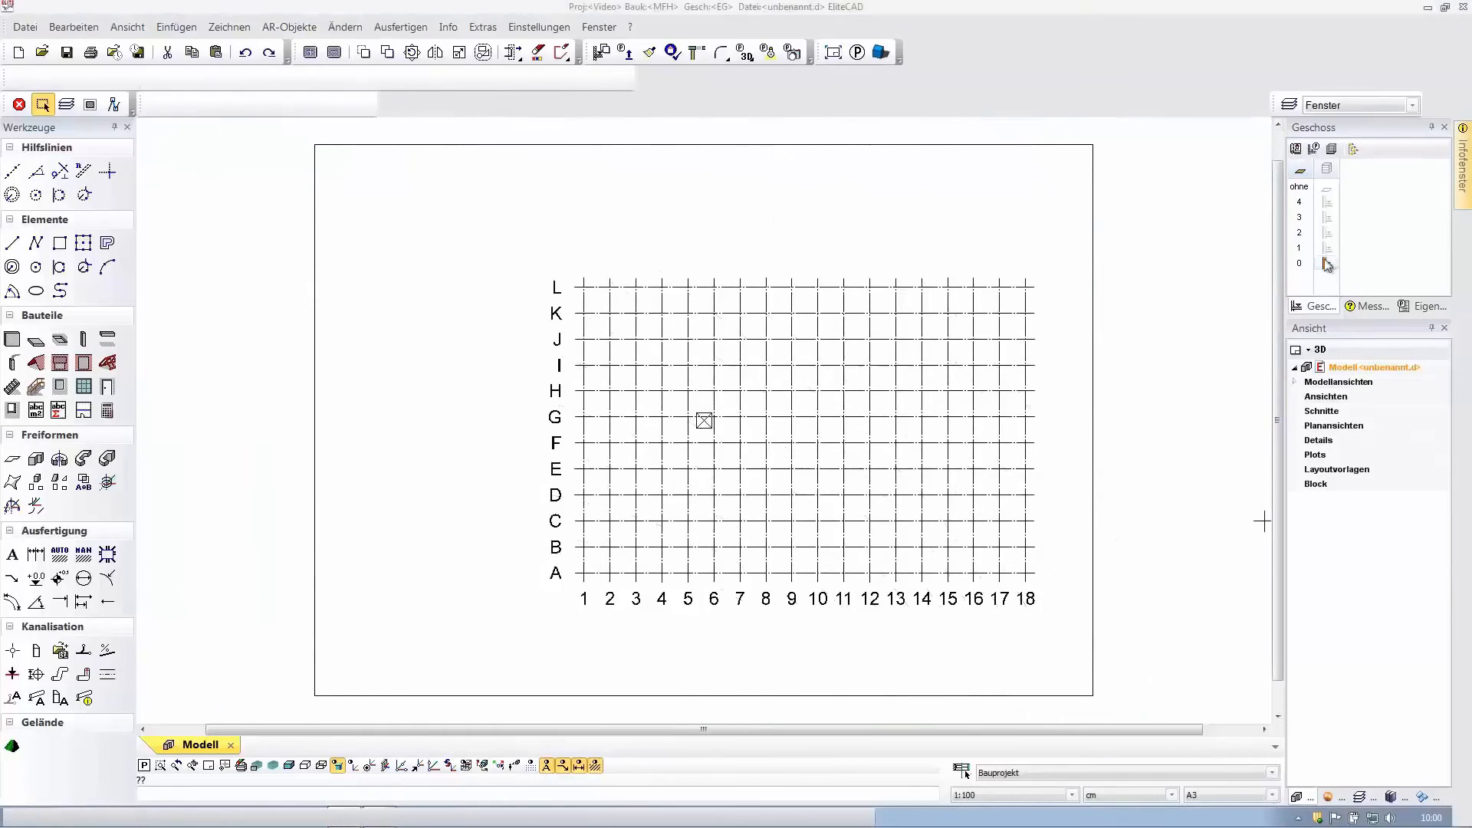
pyautogui.scroll(3, 611, 543)
pyautogui.click(36, 244)
pyautogui.click(371, 611)
pyautogui.click(798, 611)
pyautogui.click(798, 564)
pyautogui.click(1084, 563)
pyautogui.click(1085, 181)
pyautogui.click(466, 183)
pyautogui.click(466, 325)
pyautogui.click(371, 325)
pyautogui.click(371, 610)
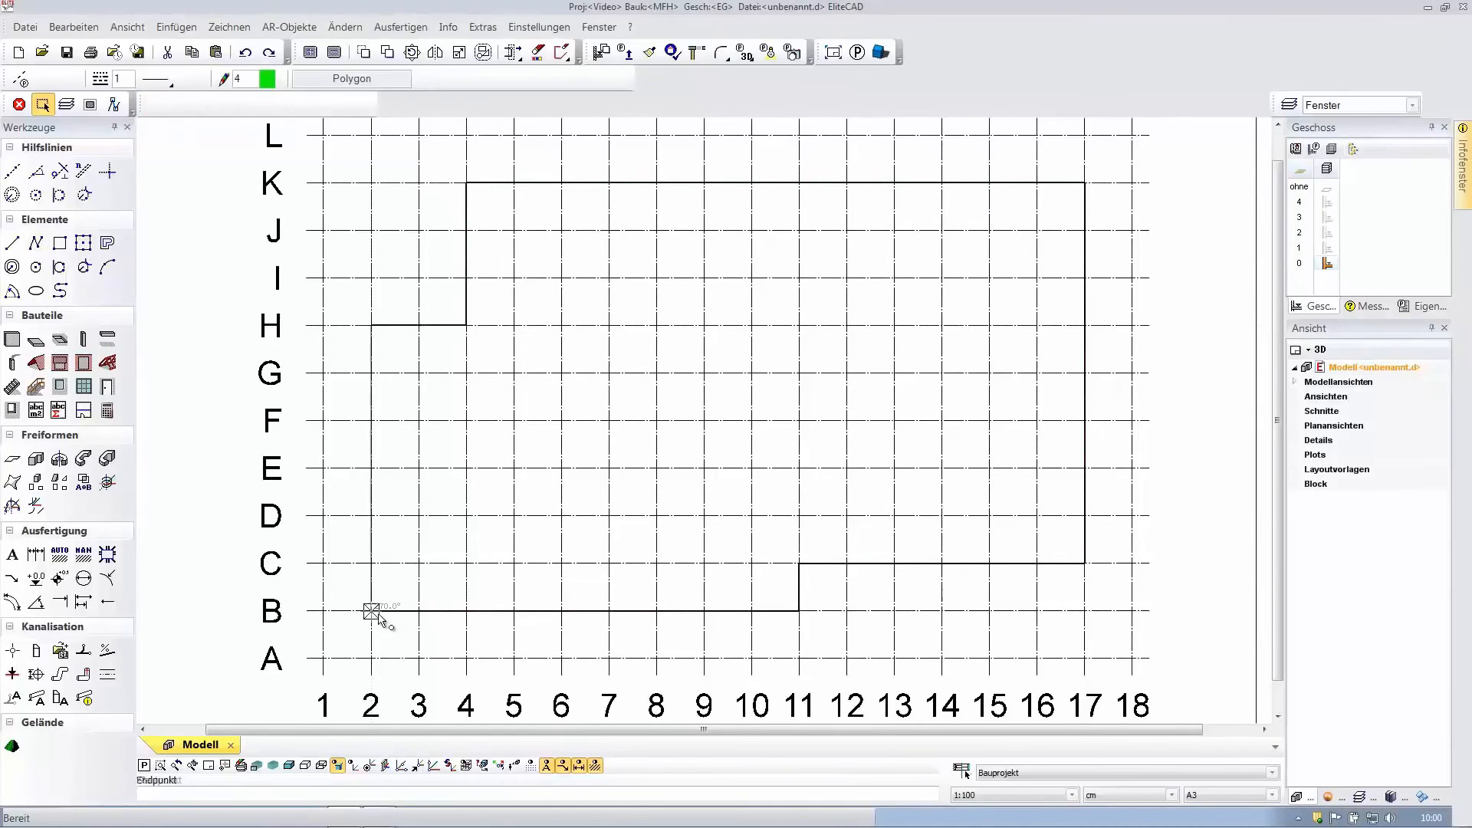
# Generate the building's storeys with walls and slabs from the polygon outline and show the model shaded in 3D.
pyautogui.click(1332, 151)
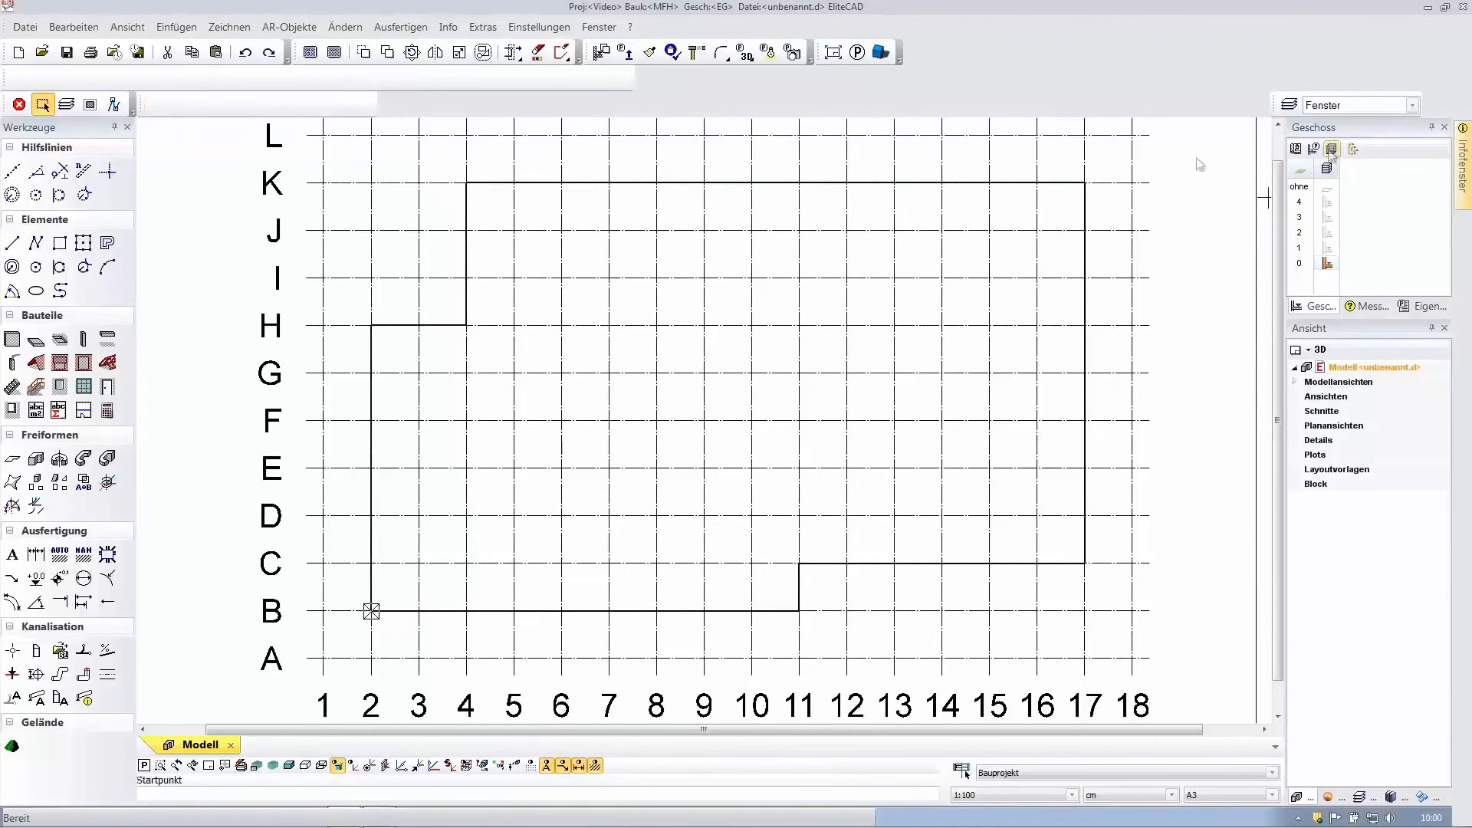
pyautogui.click(273, 318)
pyautogui.click(644, 184)
pyautogui.moveTo(755, 440)
pyautogui.mouseDown(button='middle')
pyautogui.moveTo(798, 444)
pyautogui.moveTo(729, 540)
pyautogui.moveTo(723, 526)
pyautogui.mouseUp(button='middle')
pyautogui.press('F5')
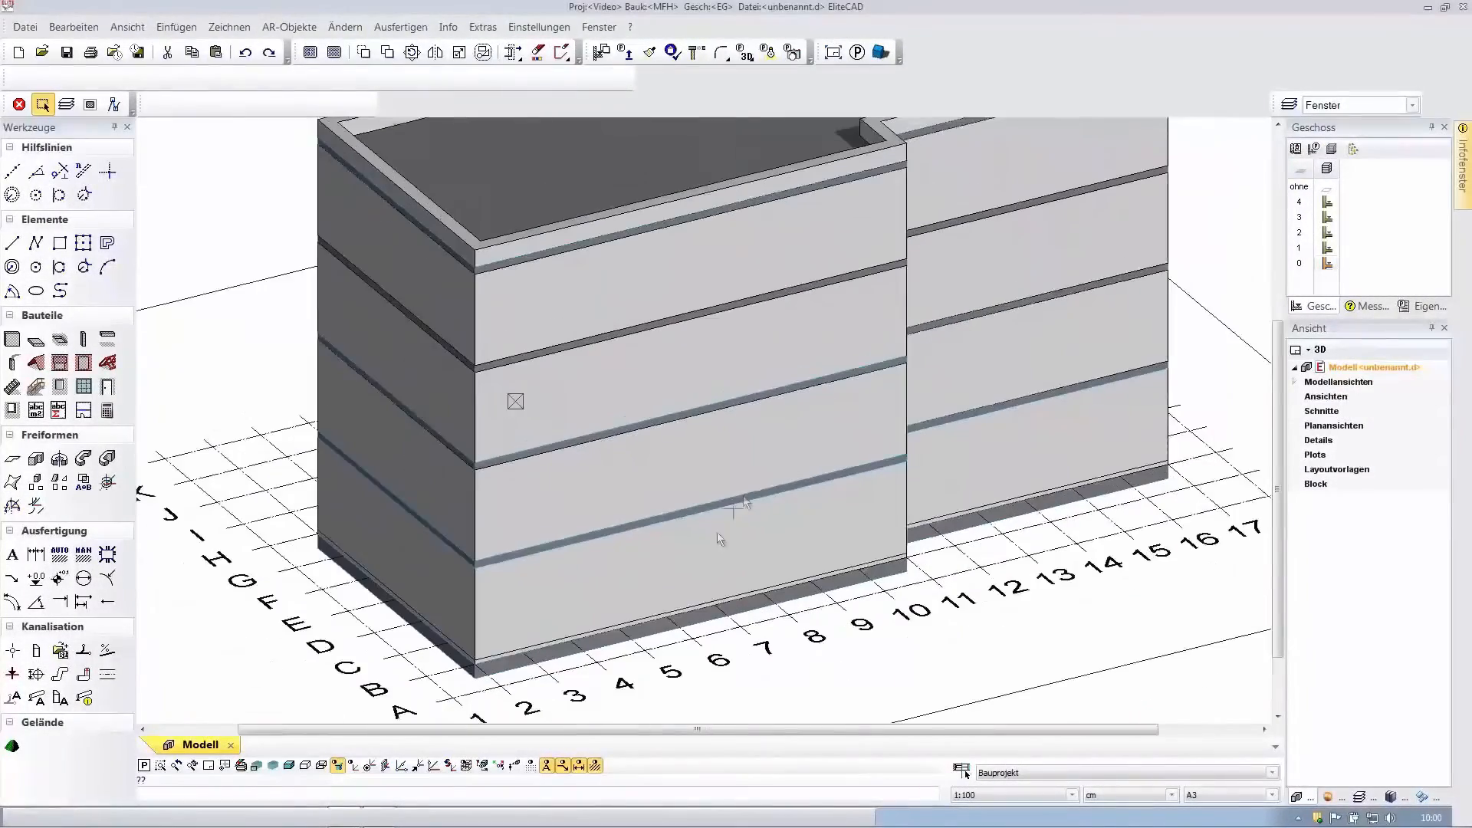
# Cut a rectangular recess into the ground-floor exterior wall at the front-left building corner.
pyautogui.click(649, 610)
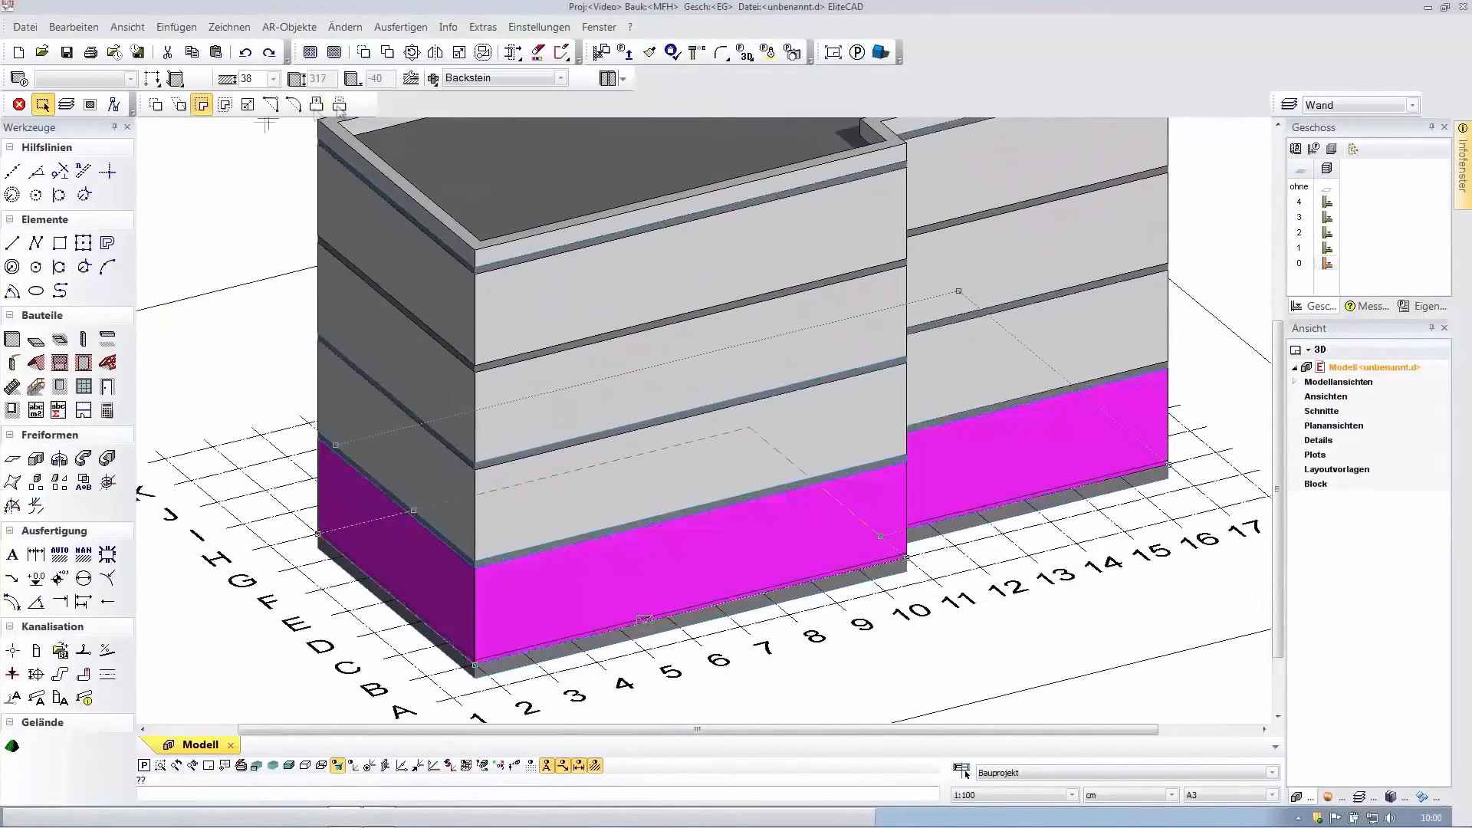
pyautogui.click(201, 105)
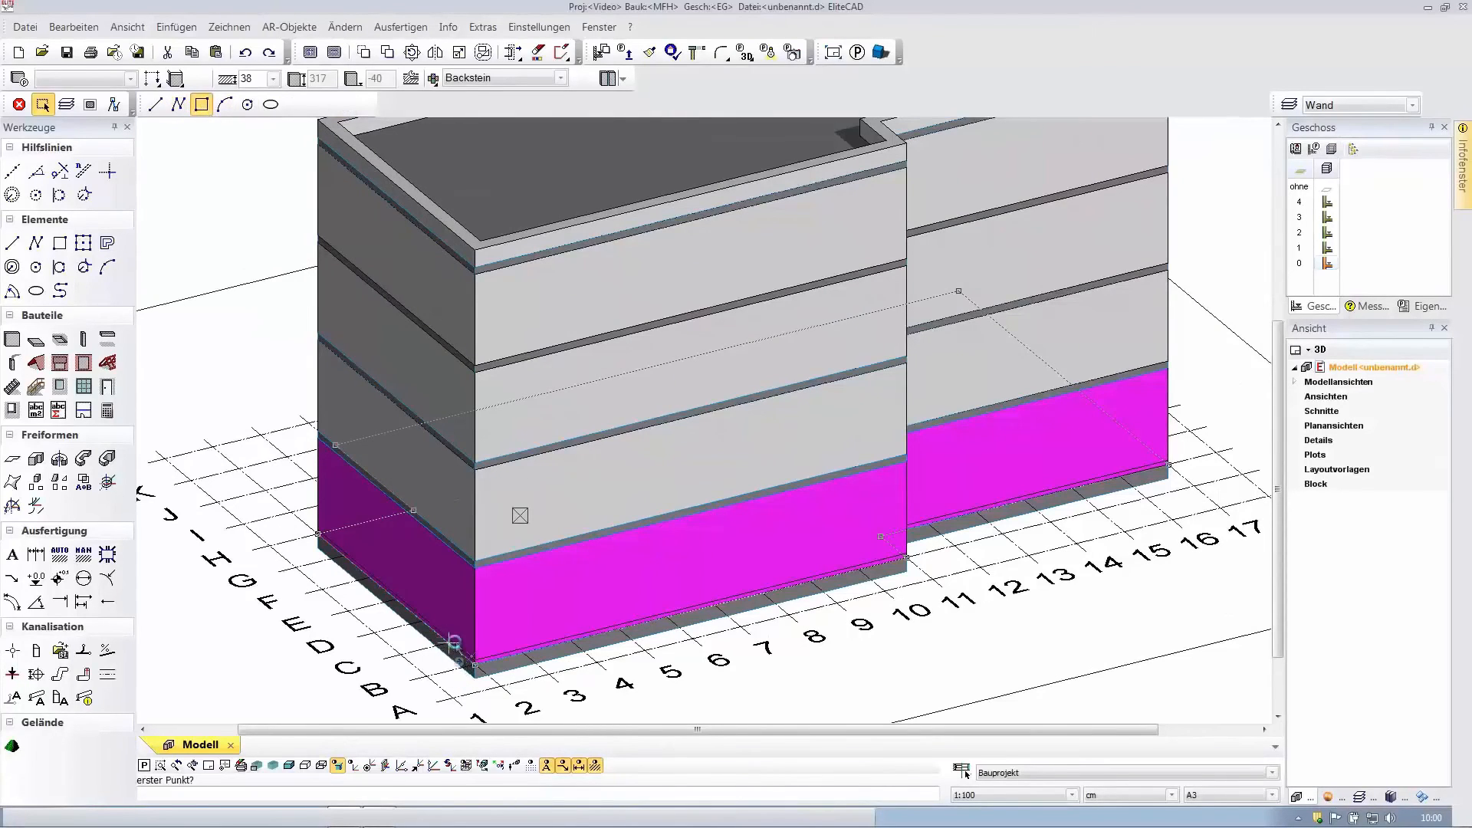
pyautogui.click(450, 643)
pyautogui.click(636, 651)
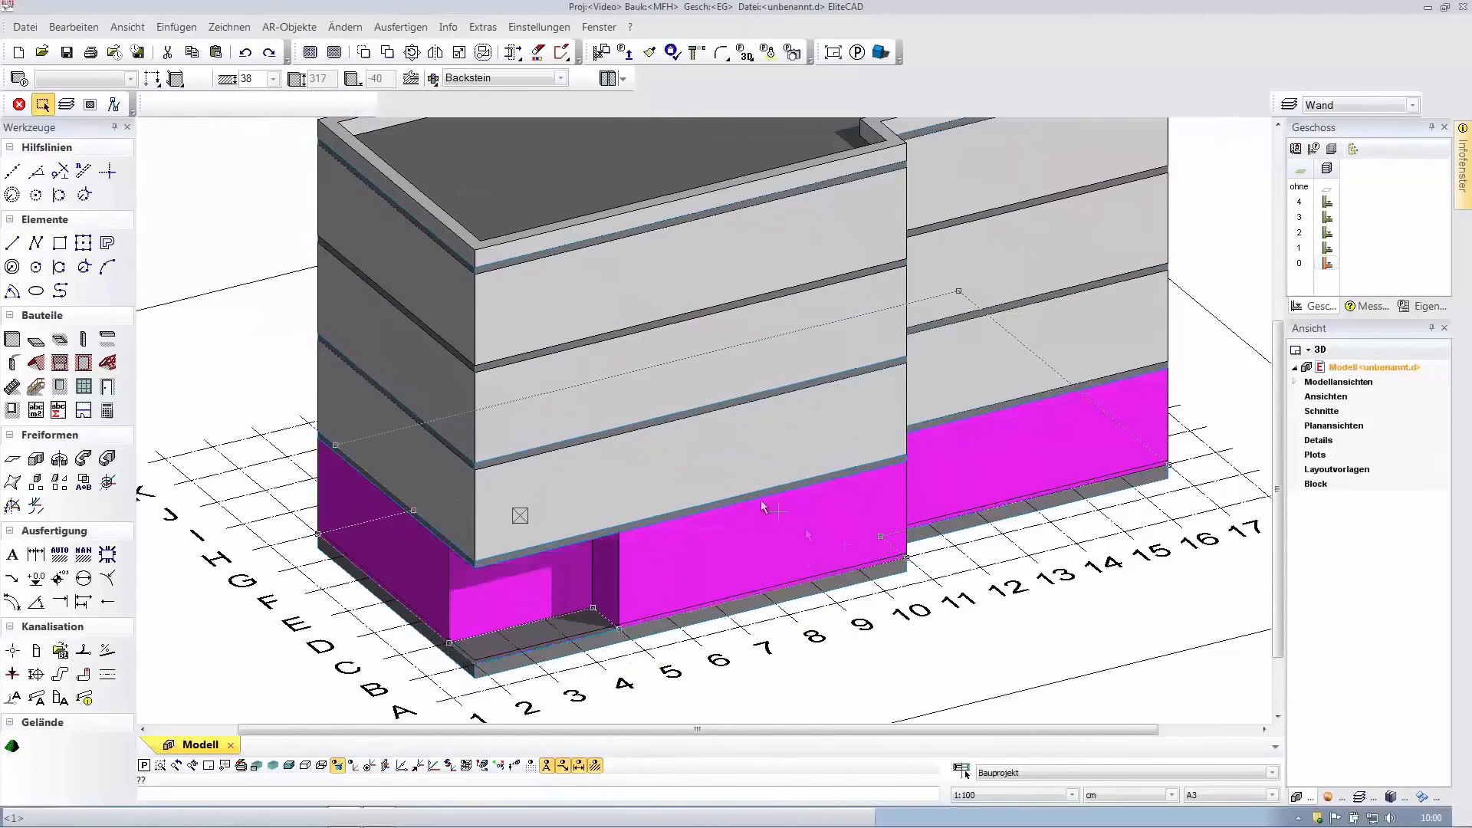
# Cut a rectangular recess into the middle of the first upper floor's front wall.
pyautogui.click(723, 499)
pyautogui.click(339, 105)
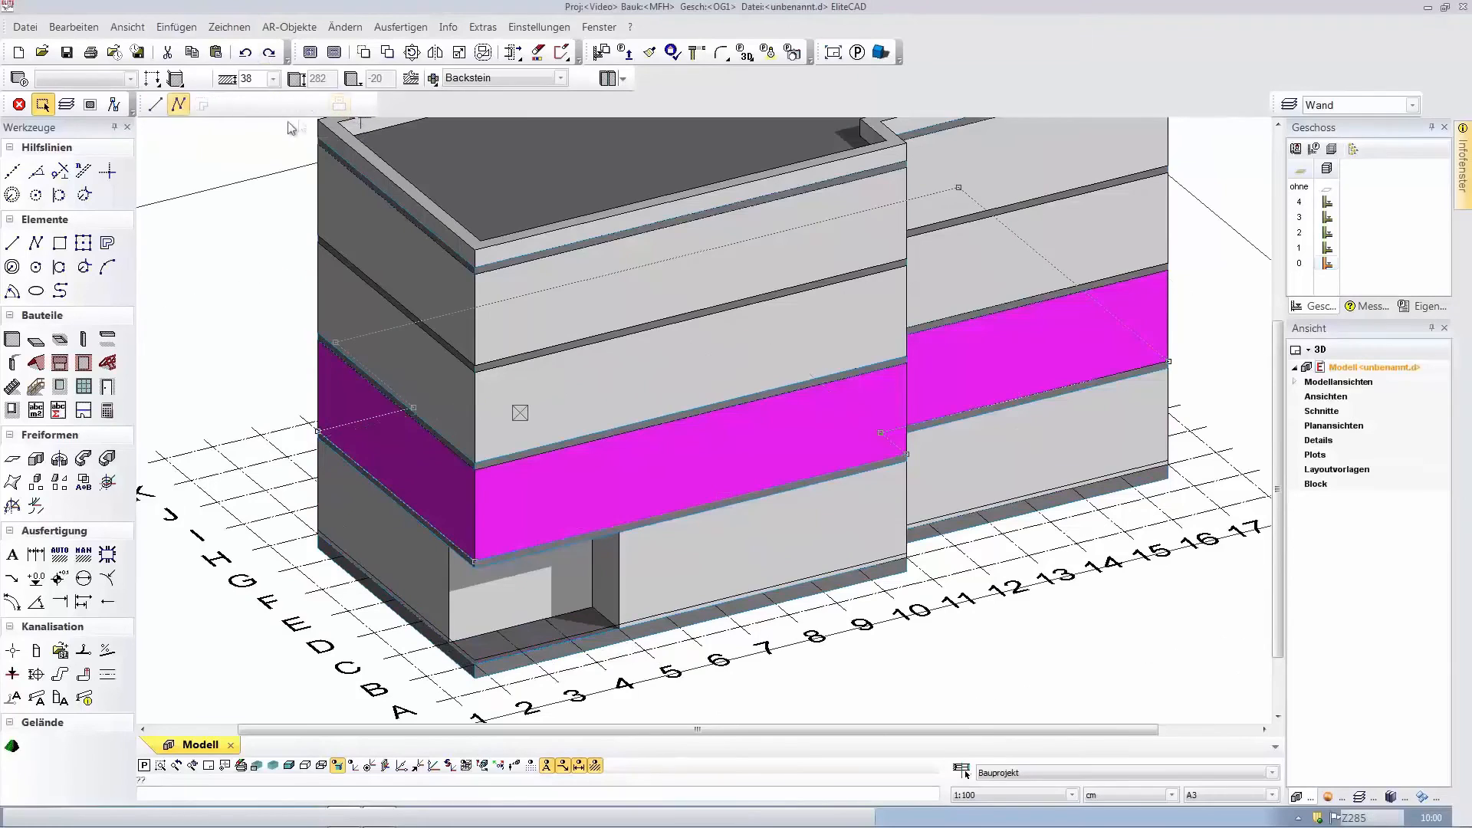
pyautogui.click(201, 105)
pyautogui.click(648, 527)
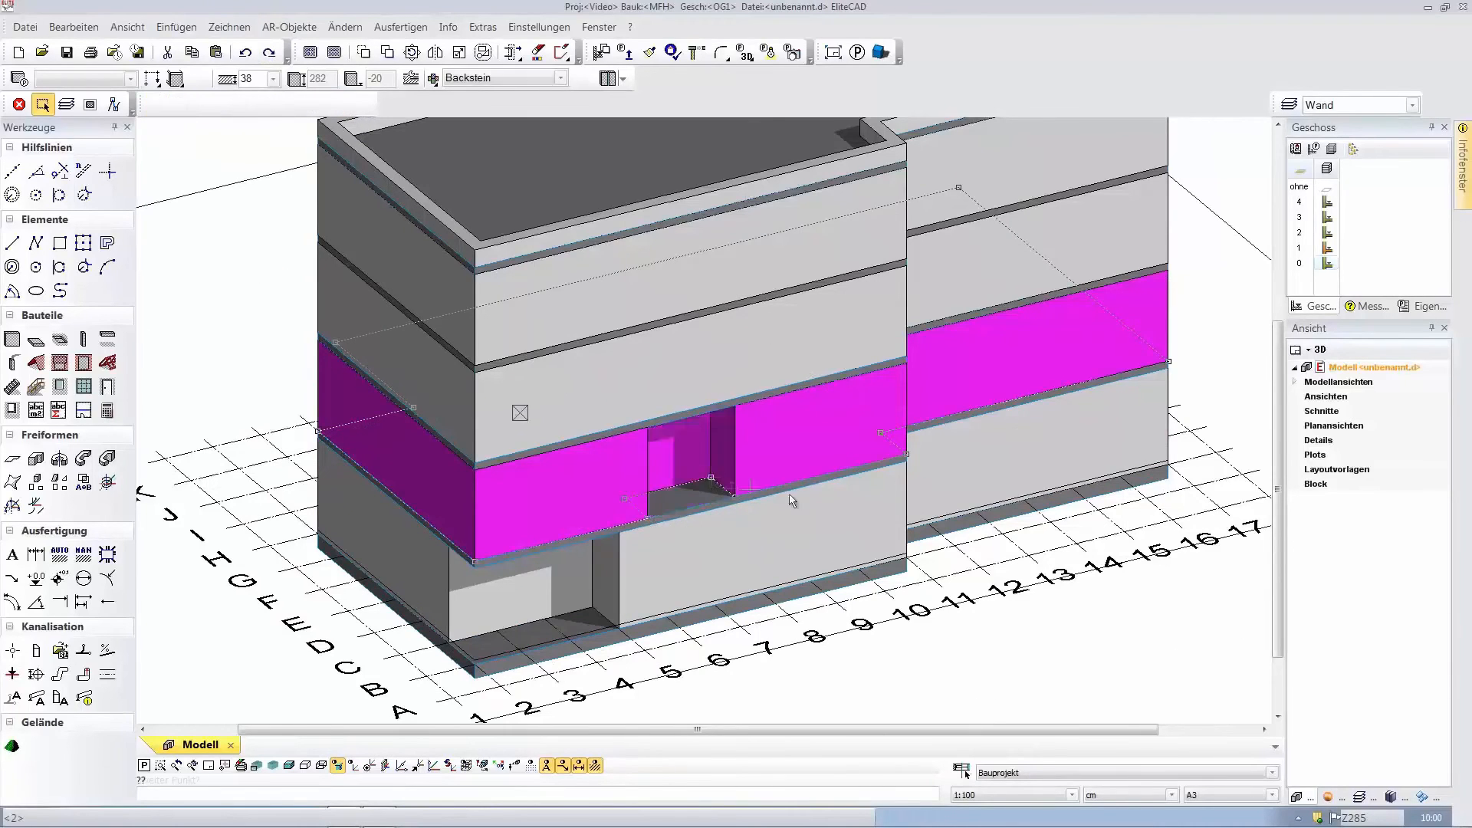
pyautogui.click(732, 494)
# Recess the ground-floor wall at the front-right corner and align the first upper floor's recess edges with the ground-floor recesses.
pyautogui.click(888, 551)
pyautogui.click(799, 612)
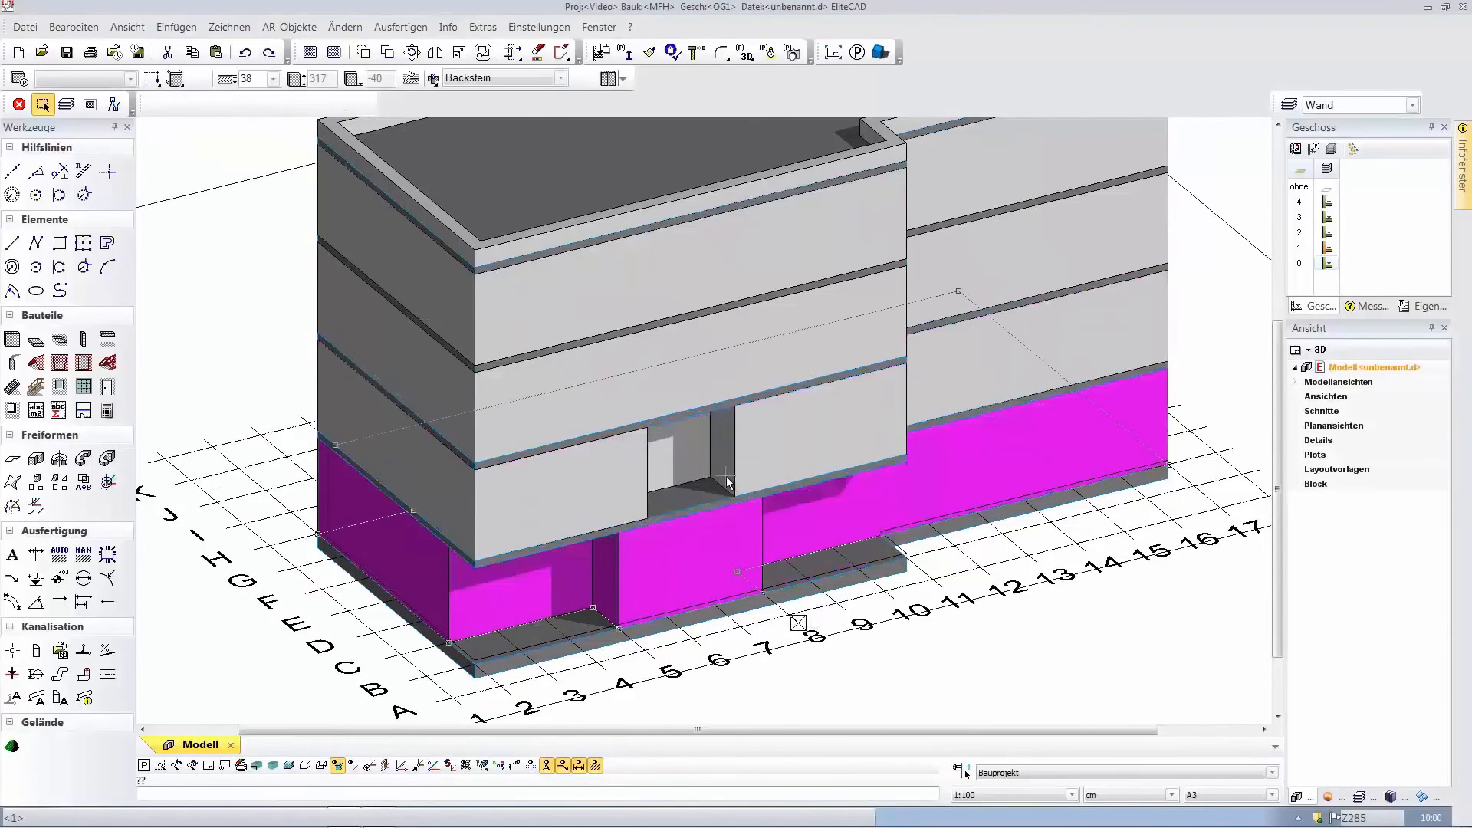
pyautogui.click(621, 494)
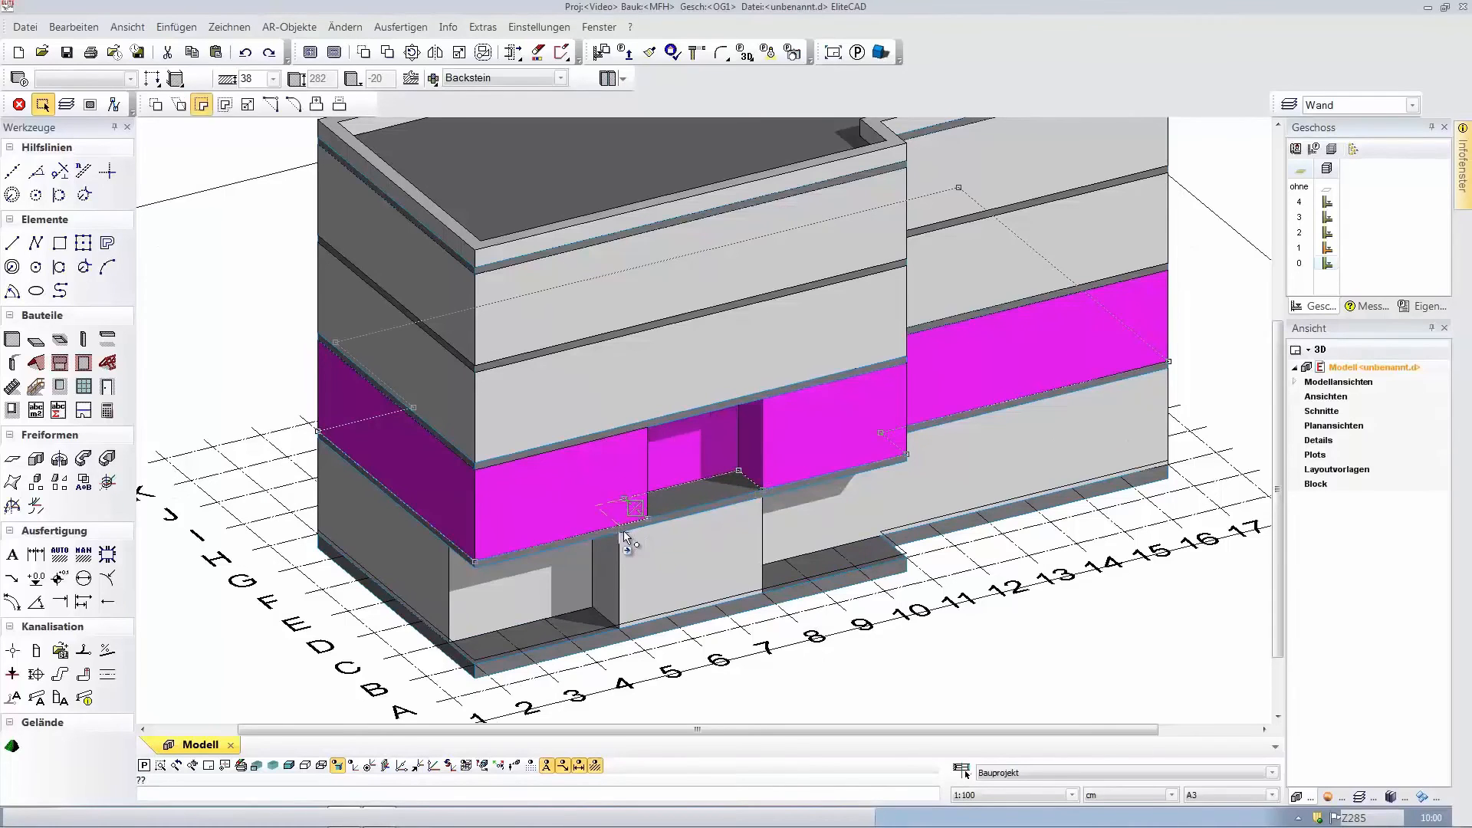
pyautogui.click(449, 642)
# Set back the top storey's exterior walls on the front and left sides to form a roof terrace.
pyautogui.moveTo(962, 383); pyautogui.dragTo(979, 445, button='middle')
pyautogui.click(764, 272)
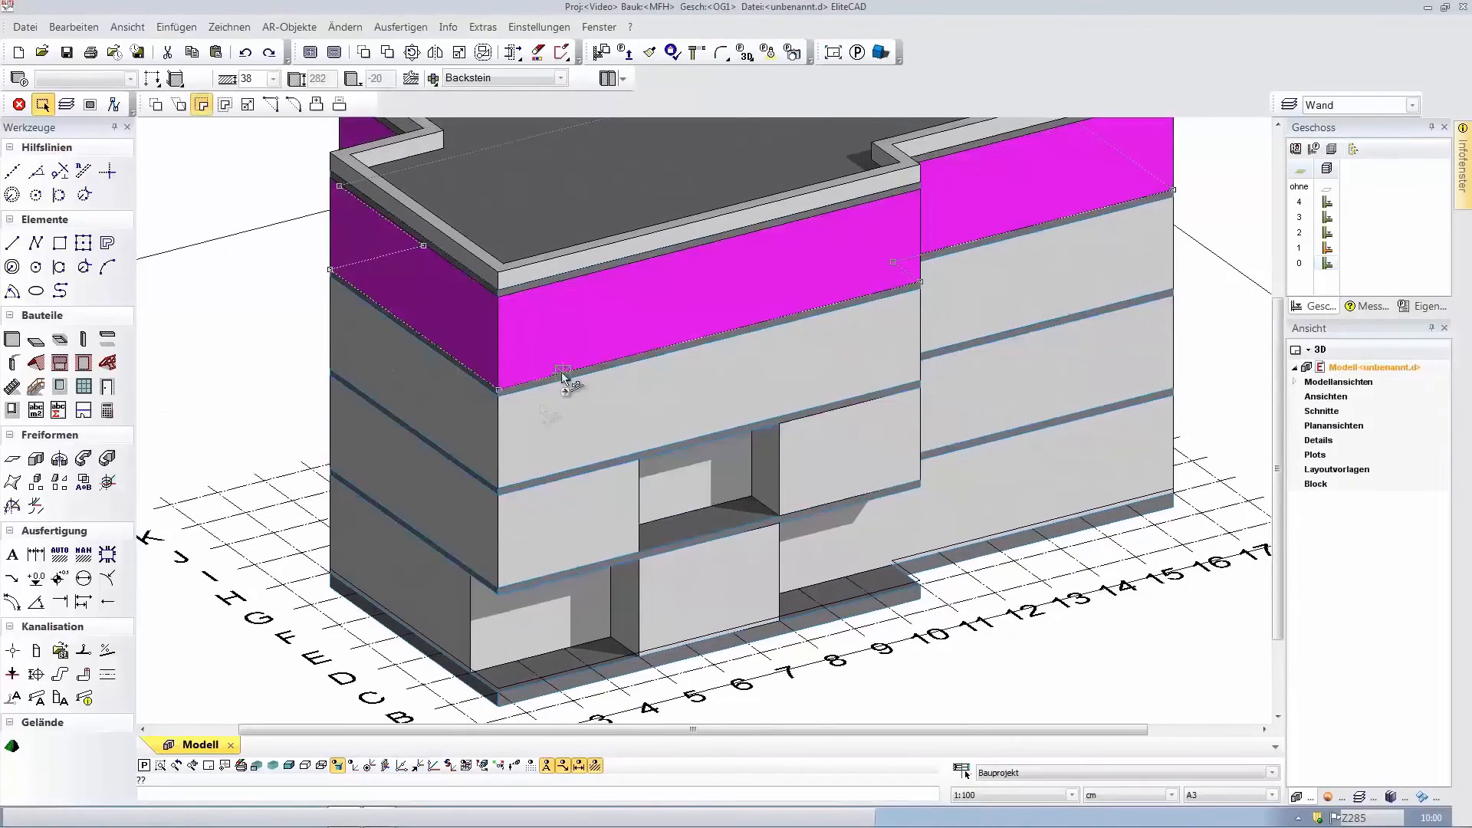
pyautogui.click(379, 670)
pyautogui.click(410, 325)
pyautogui.click(254, 474)
# Set back the ground-floor exterior wall on the building's left side.
pyautogui.click(375, 565)
pyautogui.click(365, 597)
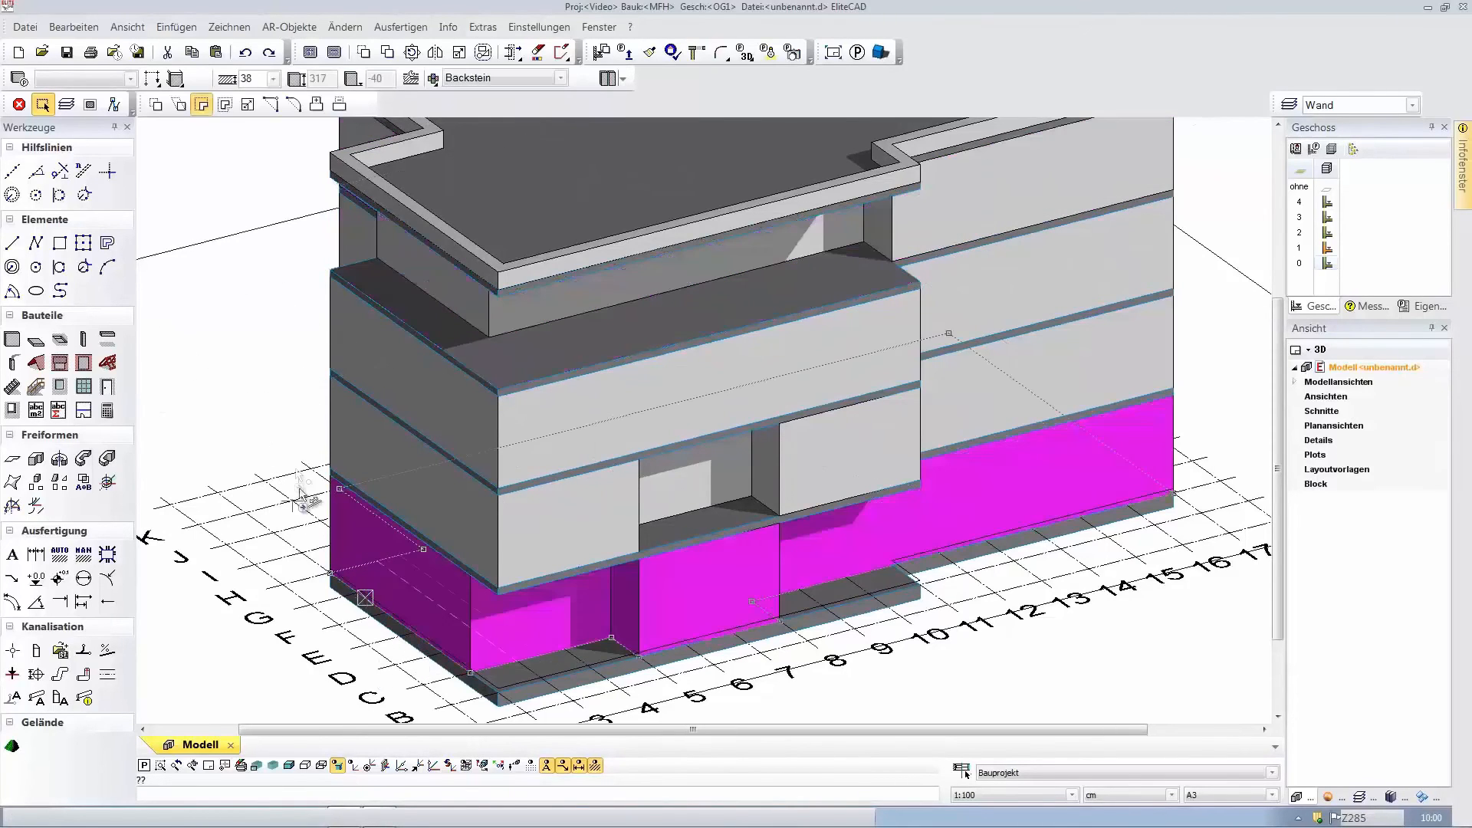
pyautogui.click(254, 475)
# Place four square 20 cm concrete columns on the ground floor, three at the slab corners and one along the left side.
pyautogui.click(1327, 263)
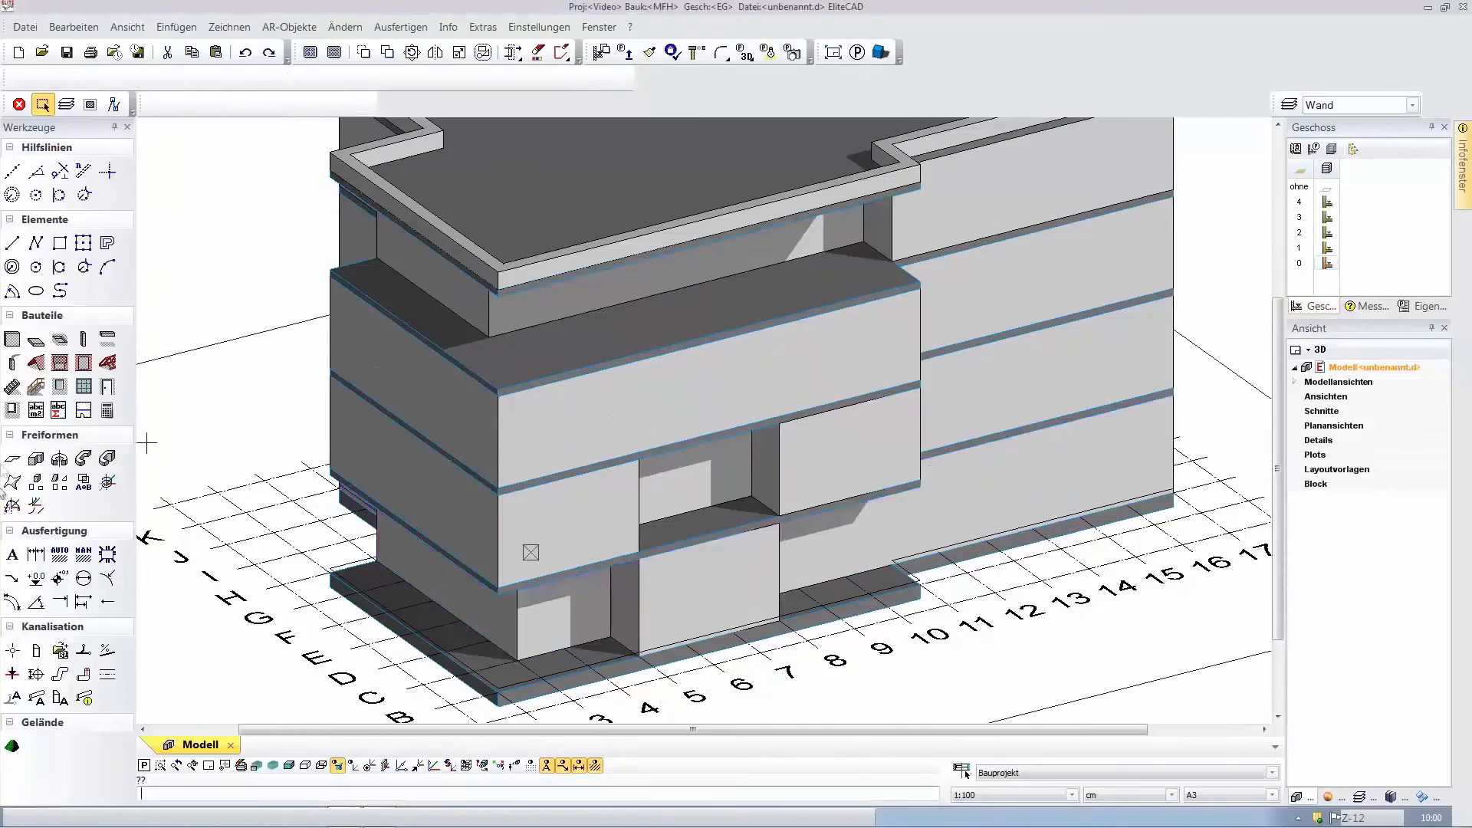
pyautogui.click(84, 340)
pyautogui.click(330, 475)
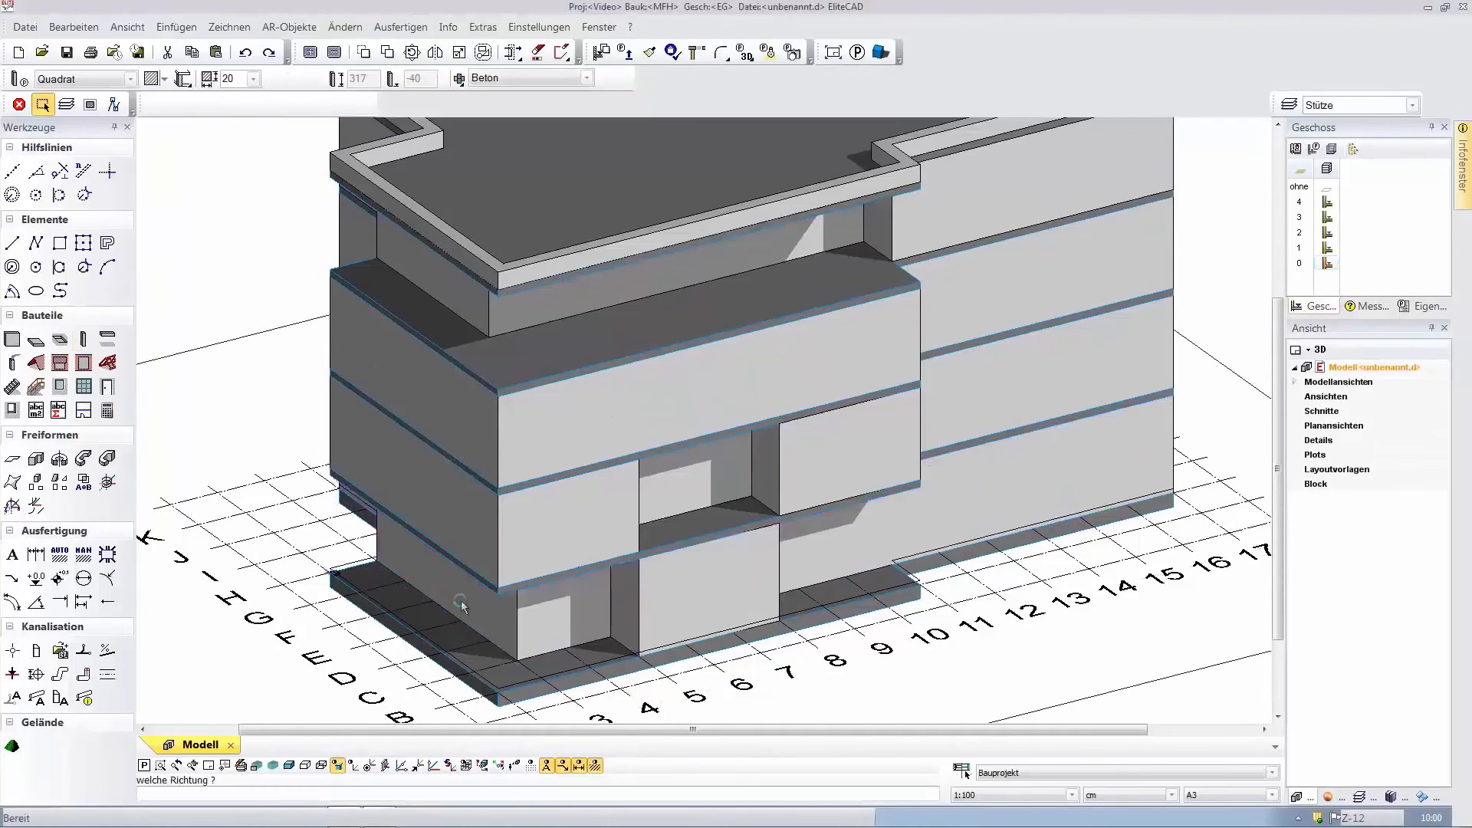
pyautogui.click(458, 598)
pyautogui.click(498, 592)
pyautogui.click(552, 579)
pyautogui.click(920, 484)
pyautogui.click(802, 554)
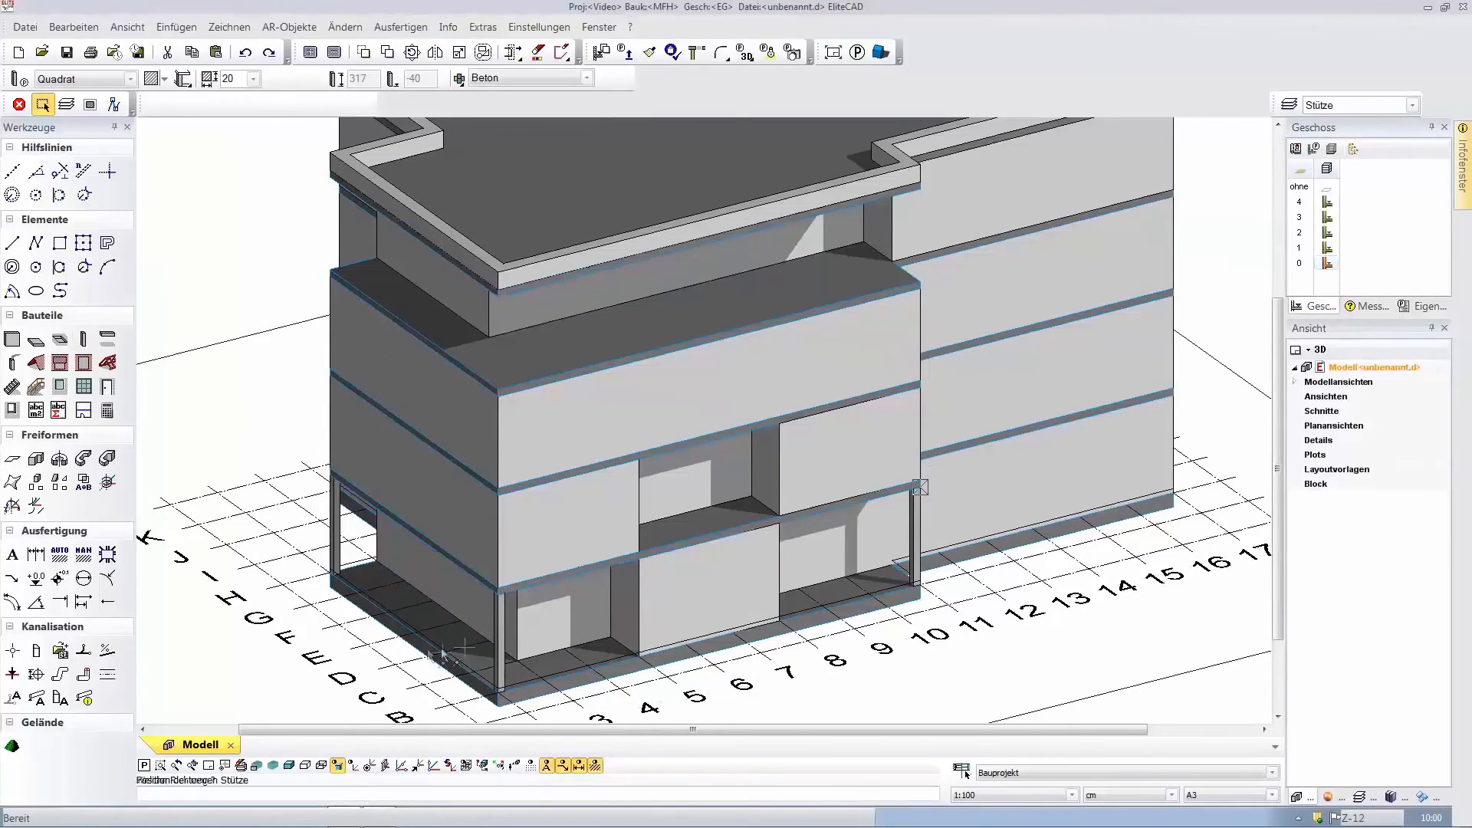
pyautogui.click(415, 635)
pyautogui.click(449, 623)
pyautogui.moveTo(815, 466); pyautogui.dragTo(816, 435, button='middle')
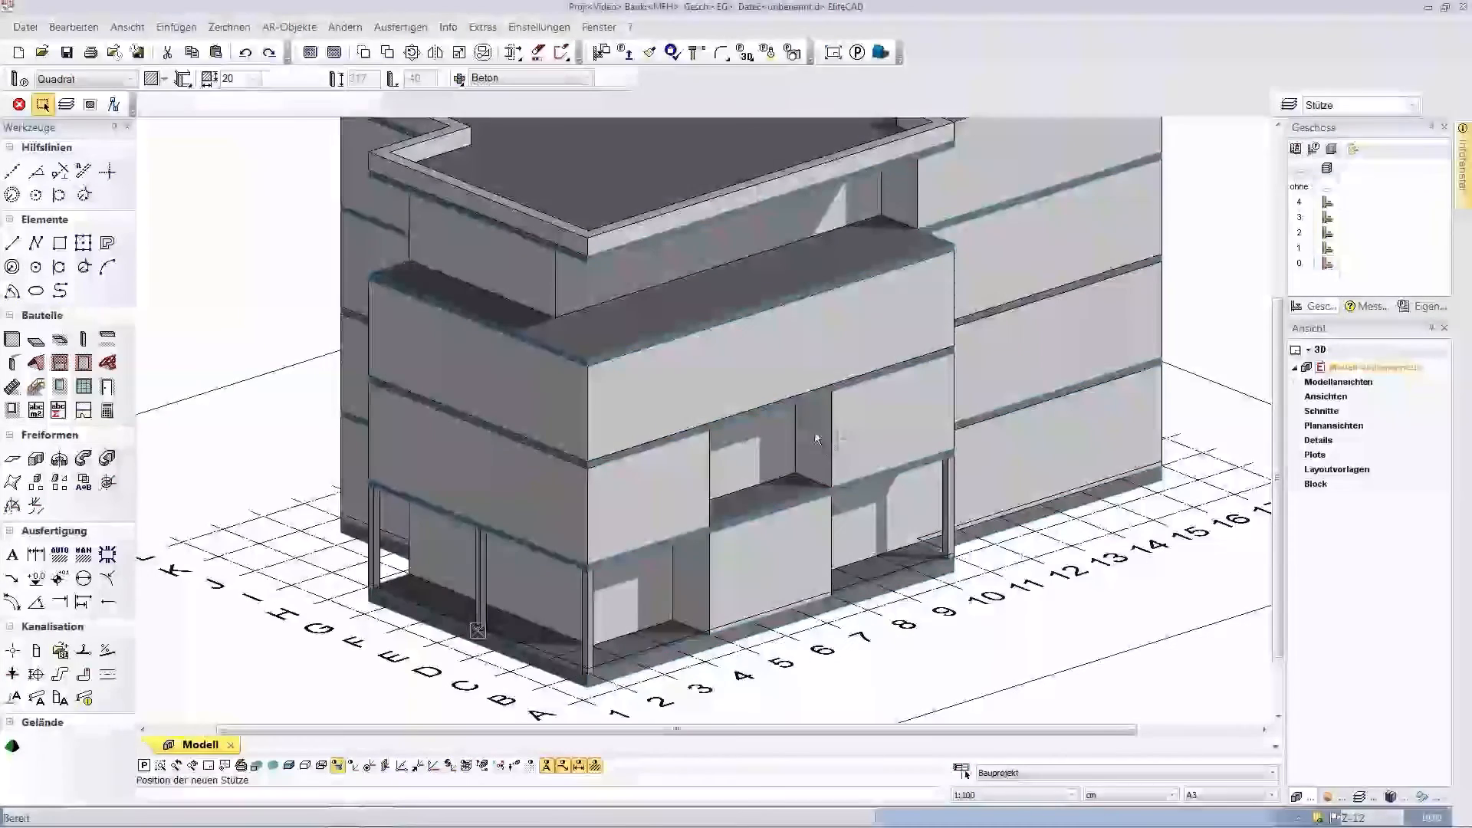
pyautogui.press('Escape')
# Cut a rectangular opening out of the second upper floor's slab along the left façade.
pyautogui.click(799, 399)
pyautogui.click(470, 414)
pyautogui.click(338, 102)
pyautogui.click(201, 106)
pyautogui.click(407, 357)
pyautogui.click(480, 419)
pyautogui.moveTo(754, 360); pyautogui.dragTo(722, 412, button='middle')
pyautogui.press('Escape')
# Select all slabs and stretch the upper-floor slabs at the front façade's step to form projecting balconies.
pyautogui.click(370, 765)
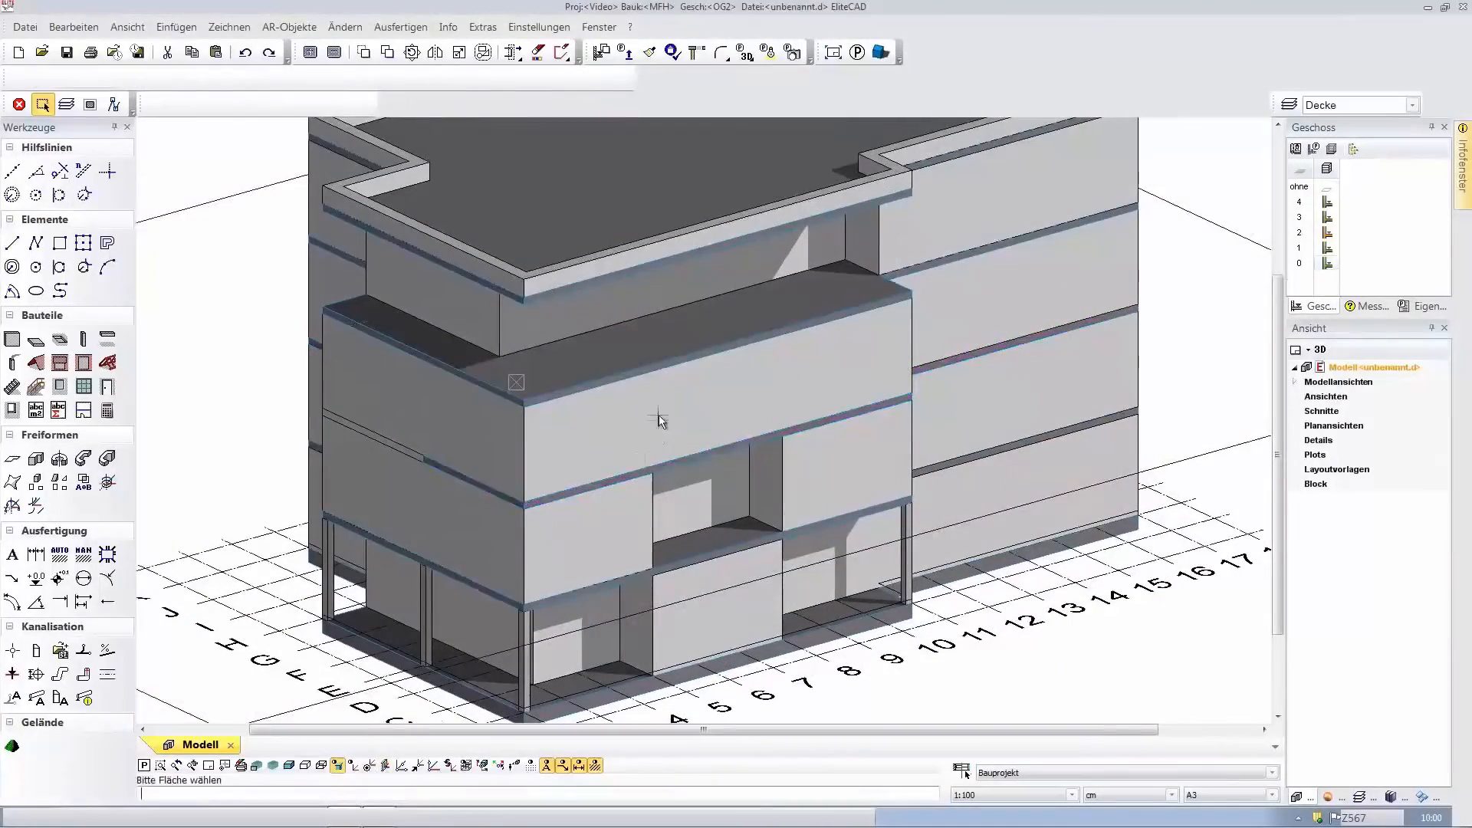
pyautogui.click(66, 104)
pyautogui.click(513, 52)
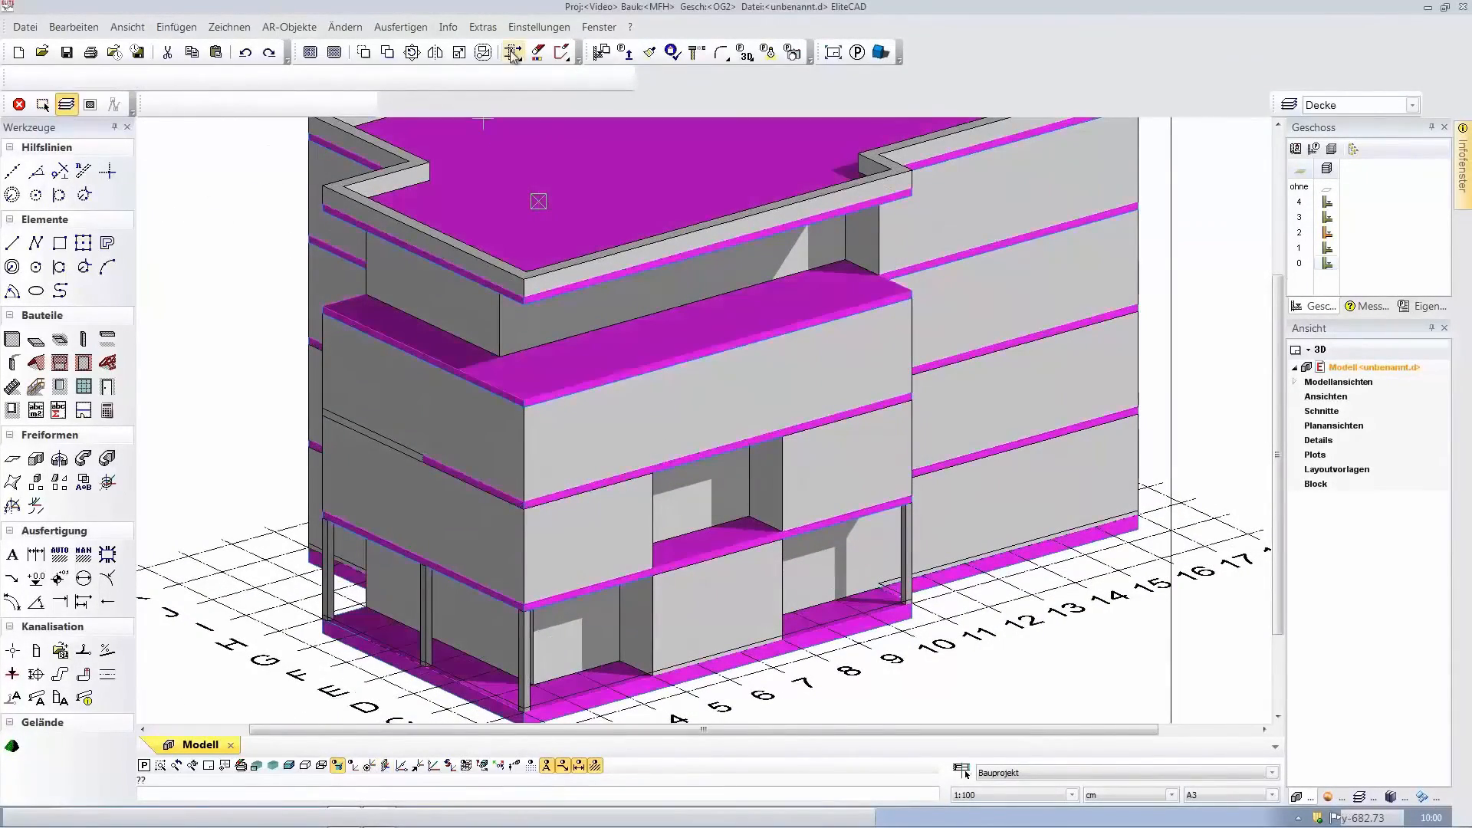
pyautogui.click(918, 407)
pyautogui.click(1086, 351)
pyautogui.click(883, 278)
pyautogui.click(946, 528)
pyautogui.moveTo(892, 427); pyautogui.dragTo(891, 420, button='middle')
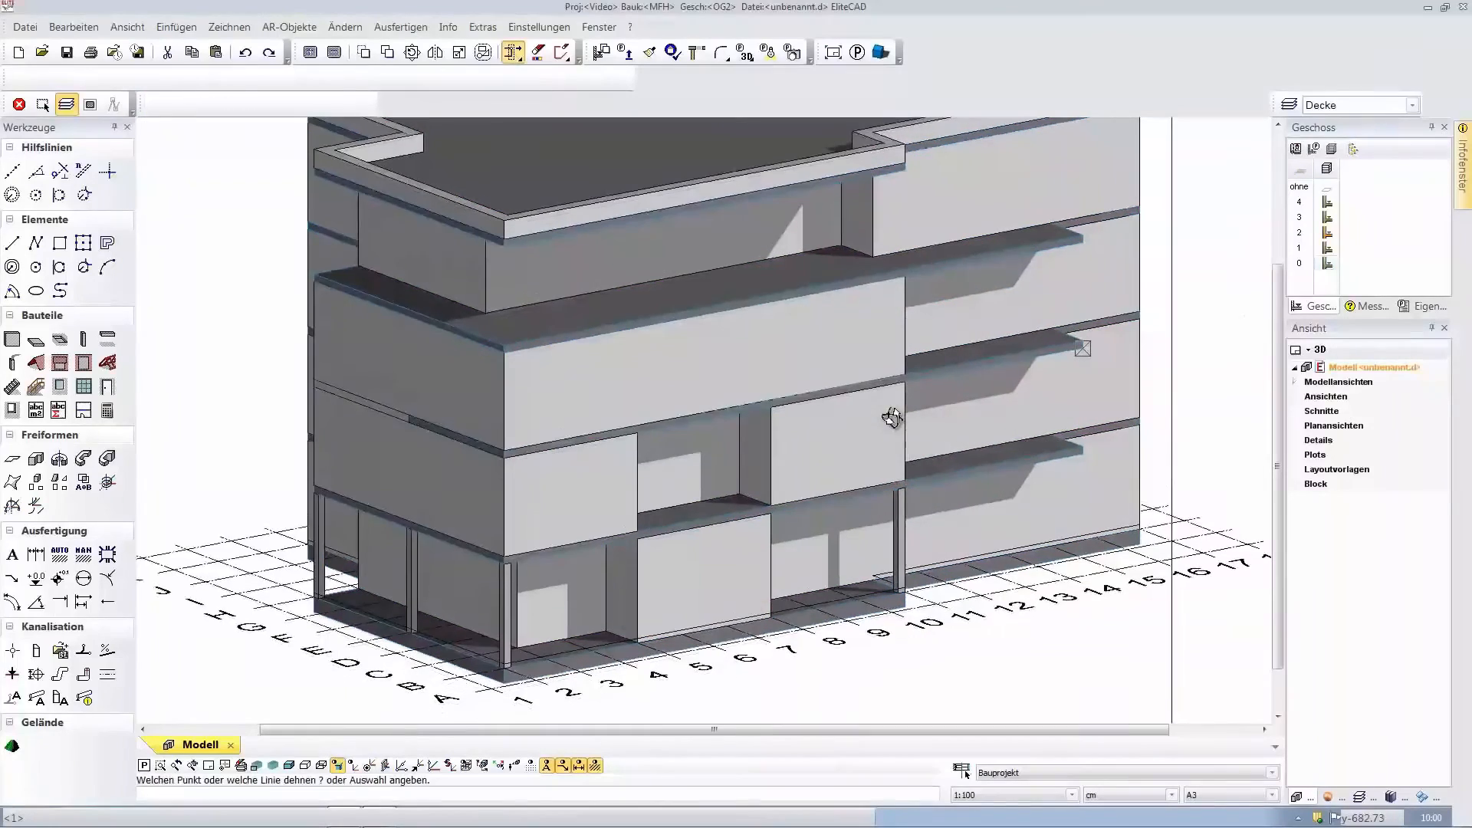
# Insert a two-storey-high Standard_Flügel window in the left façade, defined by two corner points.
pyautogui.moveTo(457, 424); pyautogui.dragTo(523, 458, button='middle')
pyautogui.click(369, 766)
pyautogui.click(525, 506)
pyautogui.click(60, 386)
pyautogui.click(82, 79)
pyautogui.click(79, 151)
pyautogui.click(151, 79)
pyautogui.click(150, 338)
pyautogui.click(572, 366)
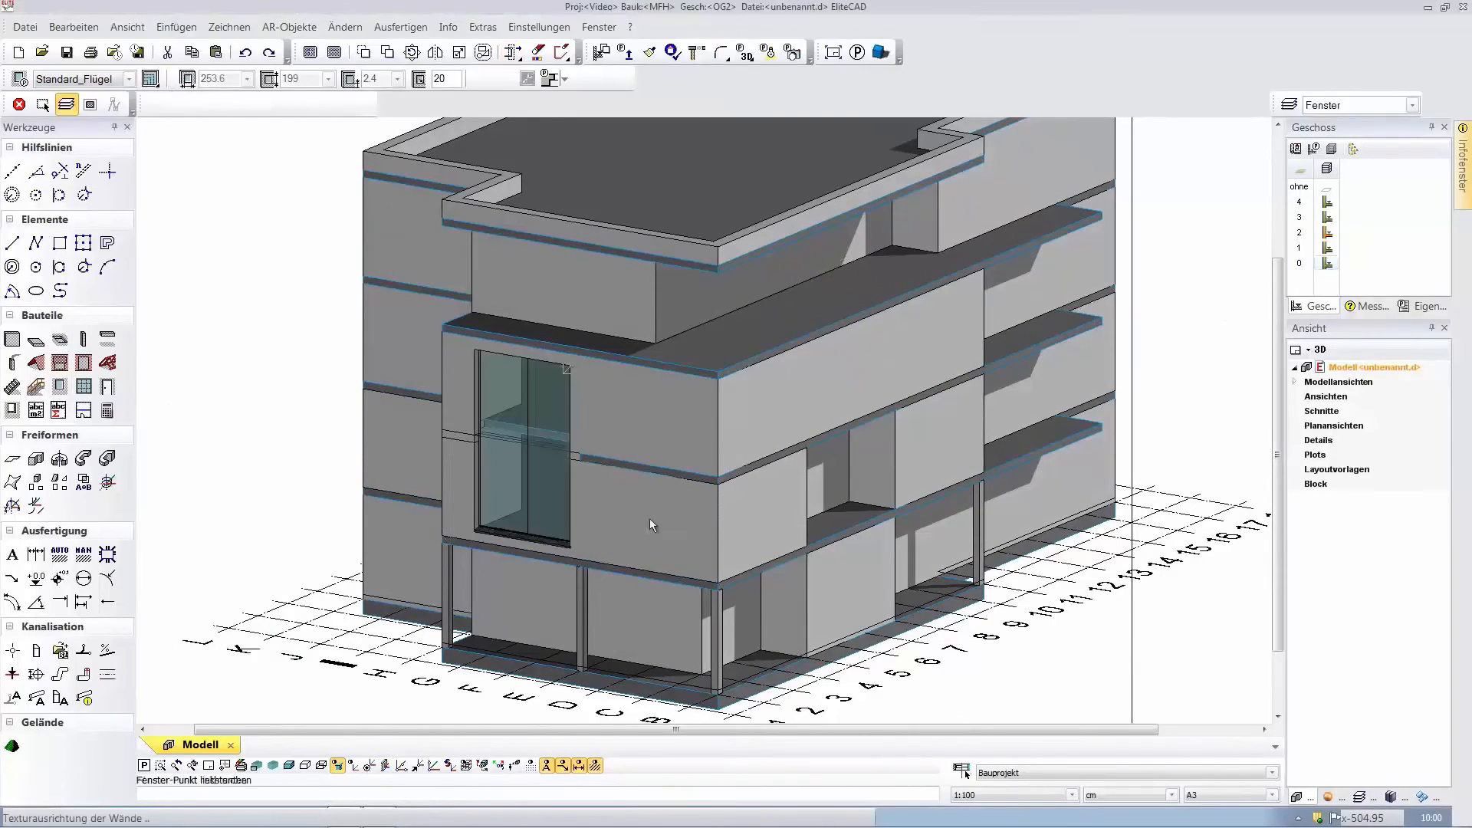
# Insert a smaller Standard_Flügel window beside the tall one in the first upper floor's left façade.
pyautogui.click(611, 558)
pyautogui.click(674, 490)
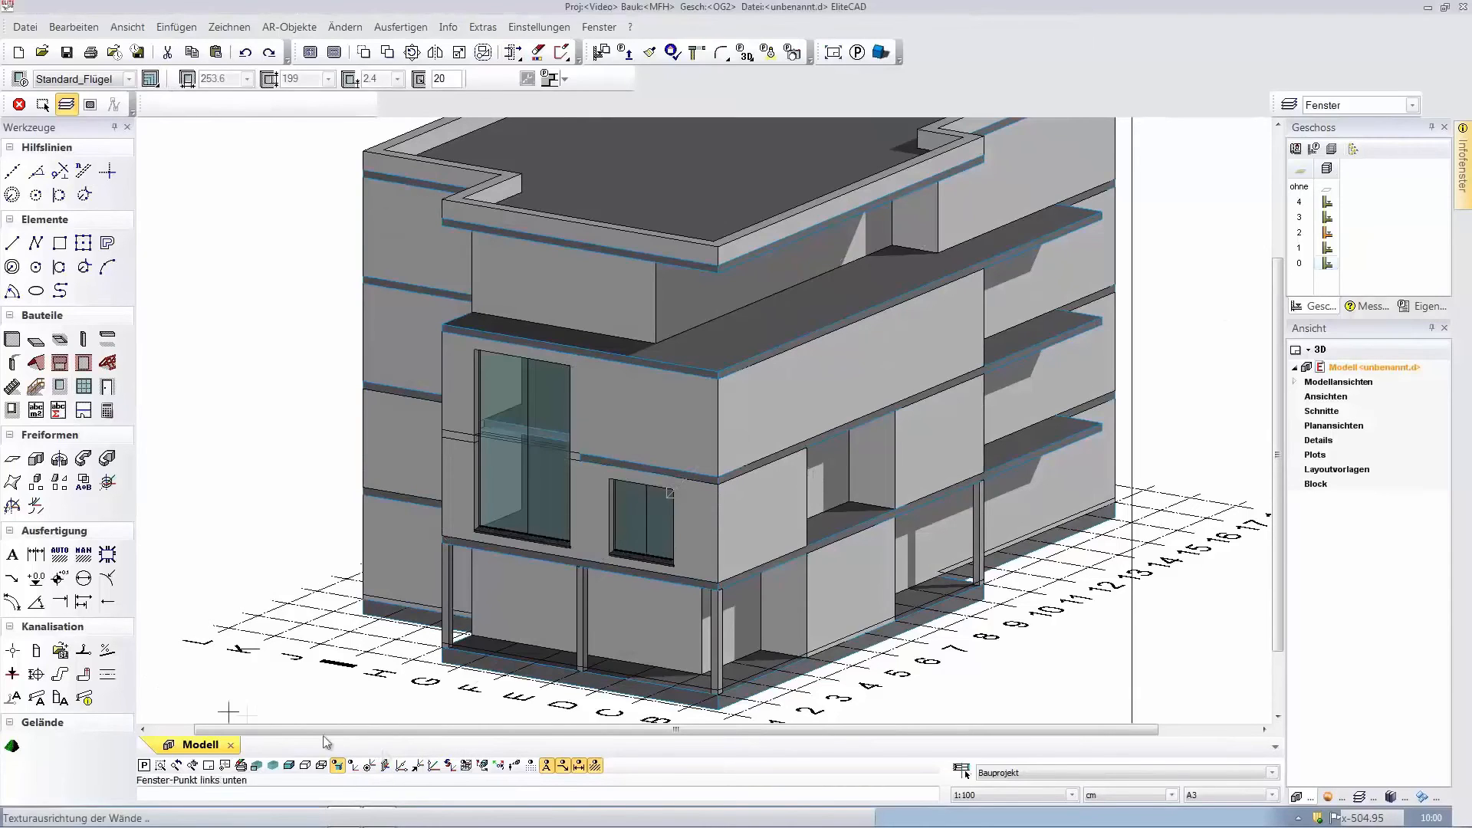
pyautogui.press('Escape')
# Insert a Standard_Flügel window about 129 × 130 cm in the first upper floor's front wall, left of the recess.
pyautogui.click(370, 765)
pyautogui.click(740, 507)
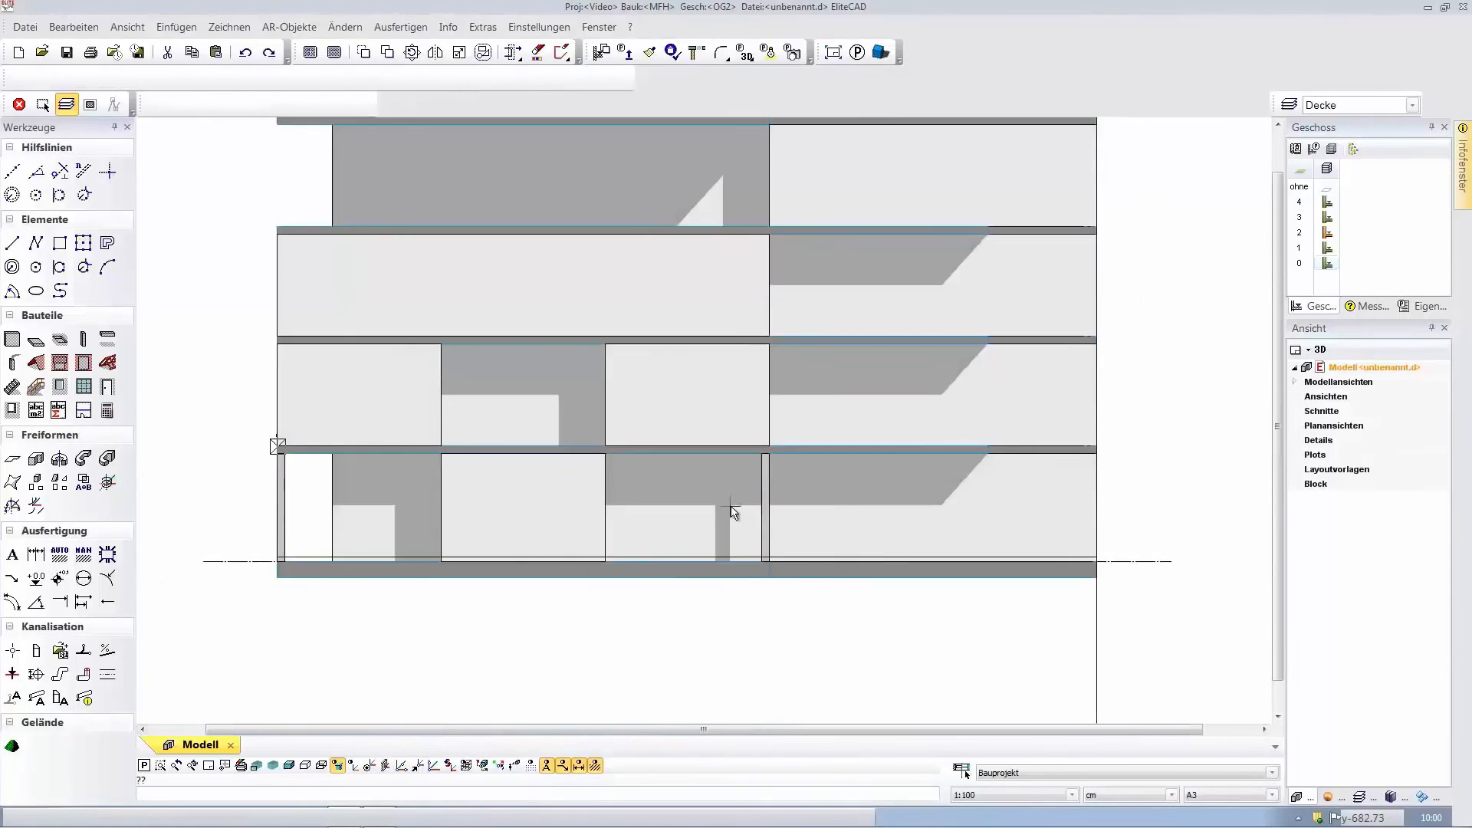
pyautogui.click(60, 387)
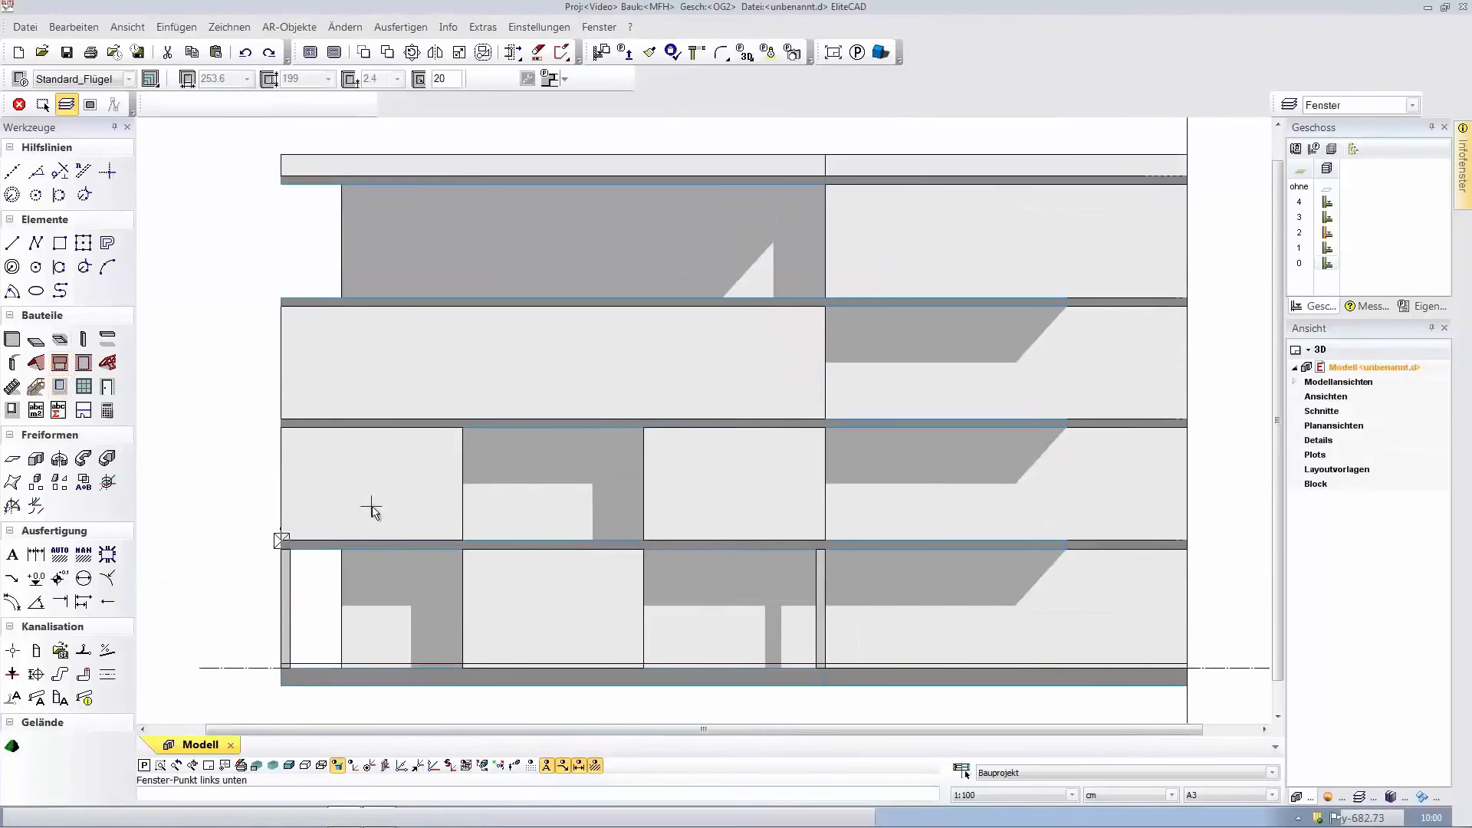
pyautogui.click(437, 446)
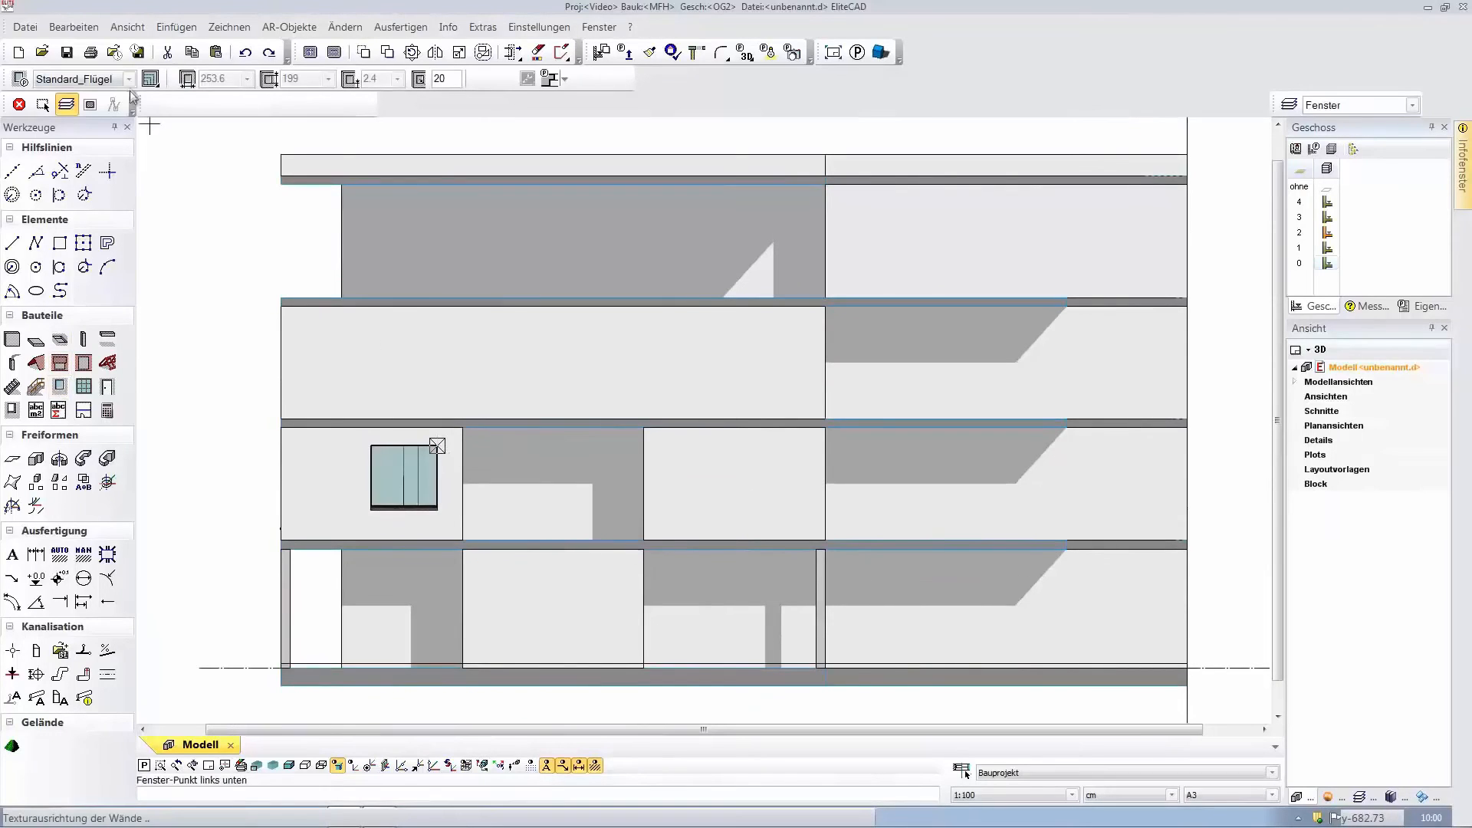
# Insert a Schiebefenster in the rear wall of the first upper floor's recess, defined by two corner points.
pyautogui.click(129, 80)
pyautogui.click(110, 121)
pyautogui.click(159, 84)
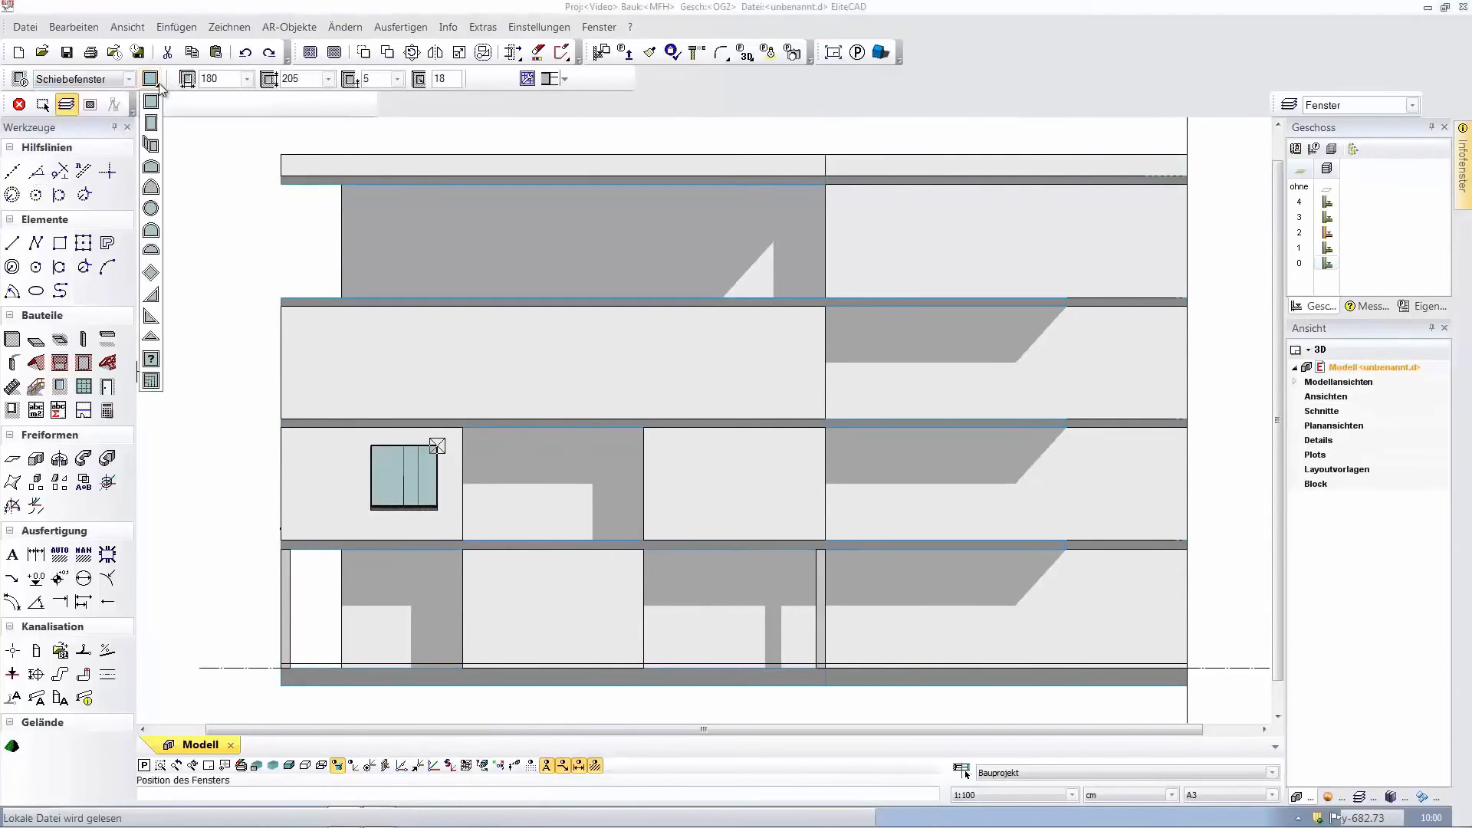
pyautogui.click(151, 381)
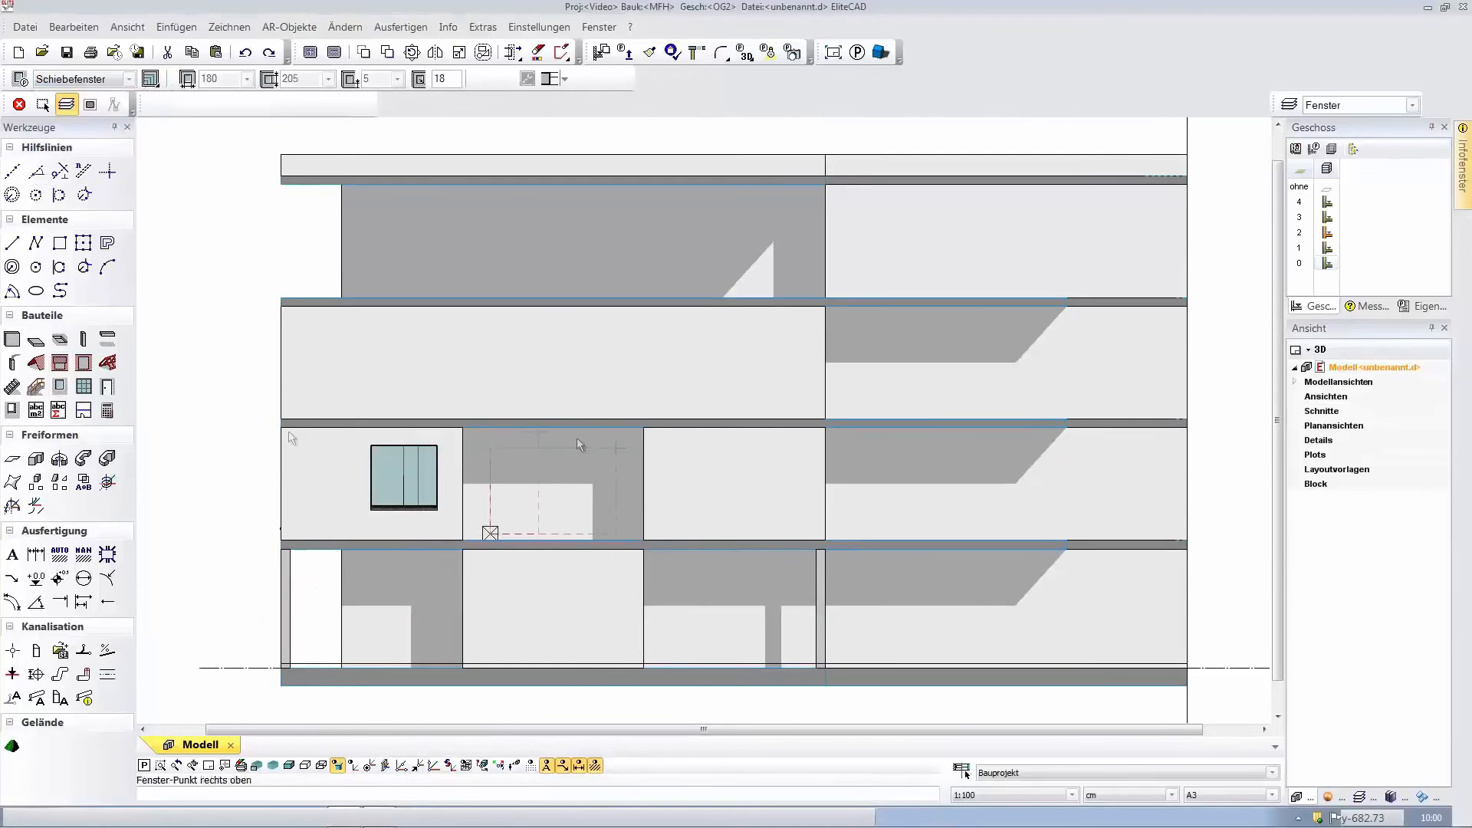
pyautogui.click(618, 447)
pyautogui.press('Escape')
# Copy the casement window and the sliding window together along the front façade to the next wall section.
pyautogui.click(406, 479)
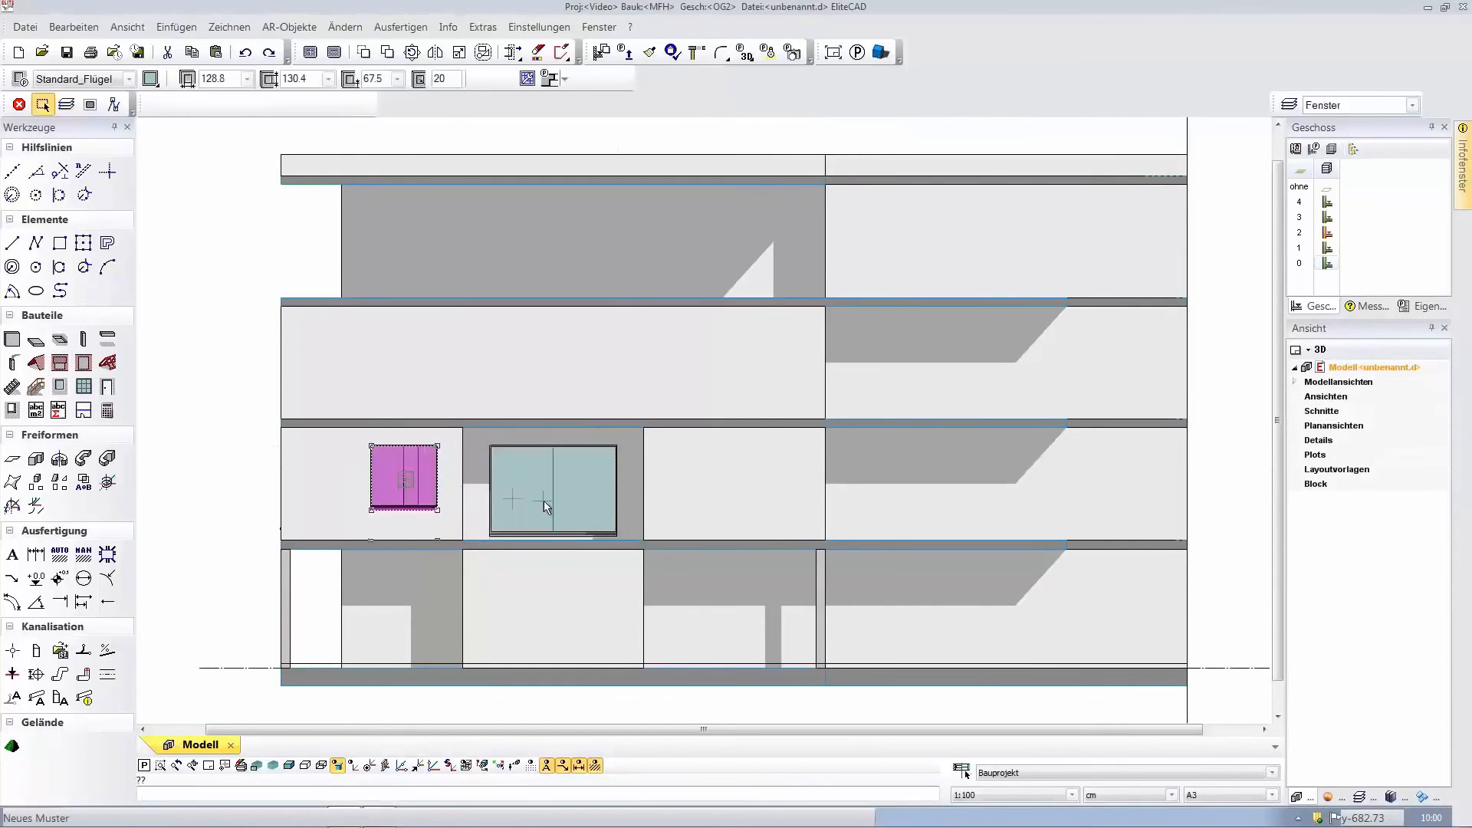
pyautogui.keyDown('ctrl'); pyautogui.click(543, 500); pyautogui.keyUp('ctrl')
pyautogui.click(387, 51)
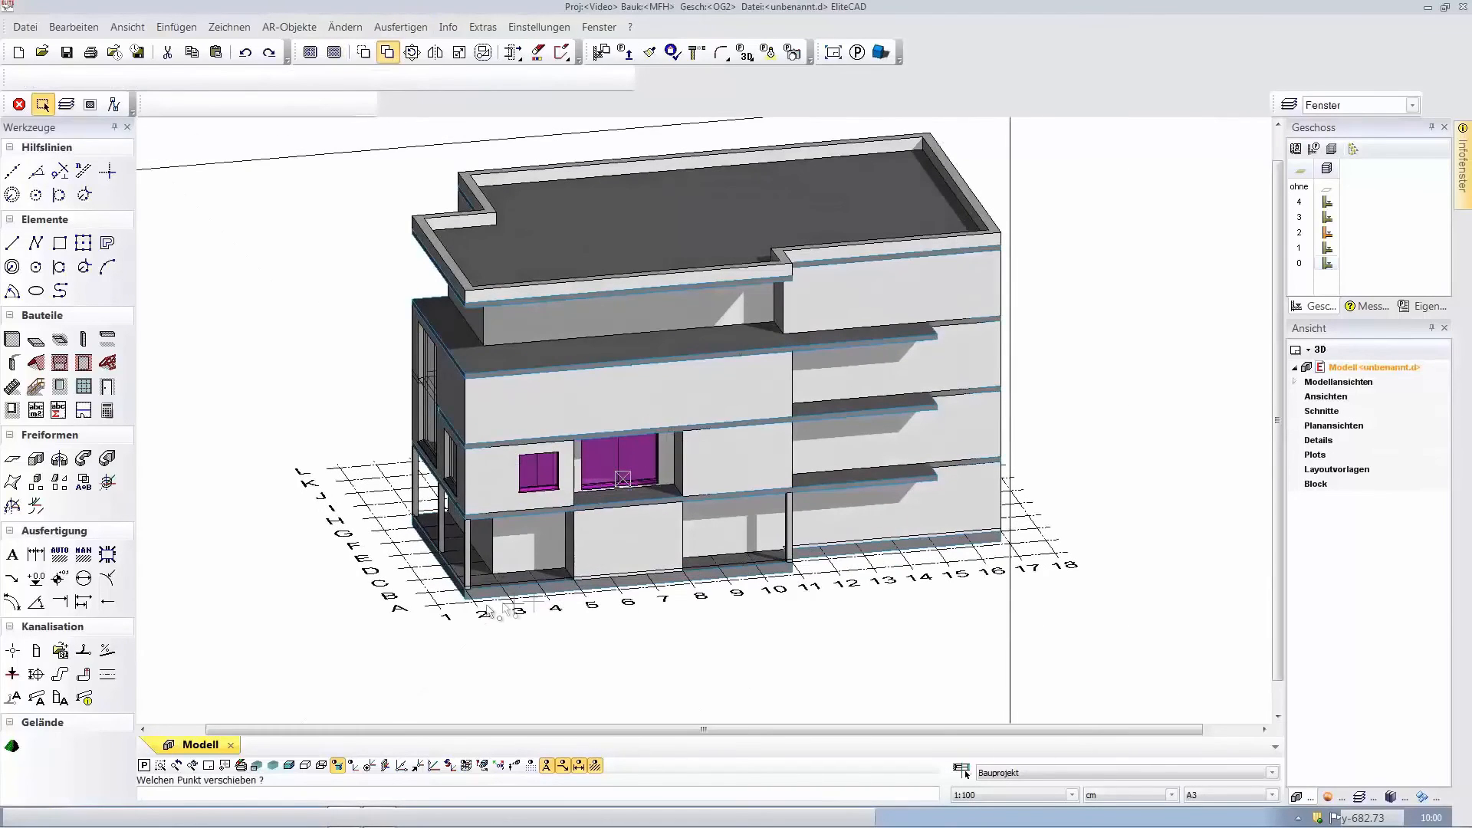
pyautogui.click(695, 588)
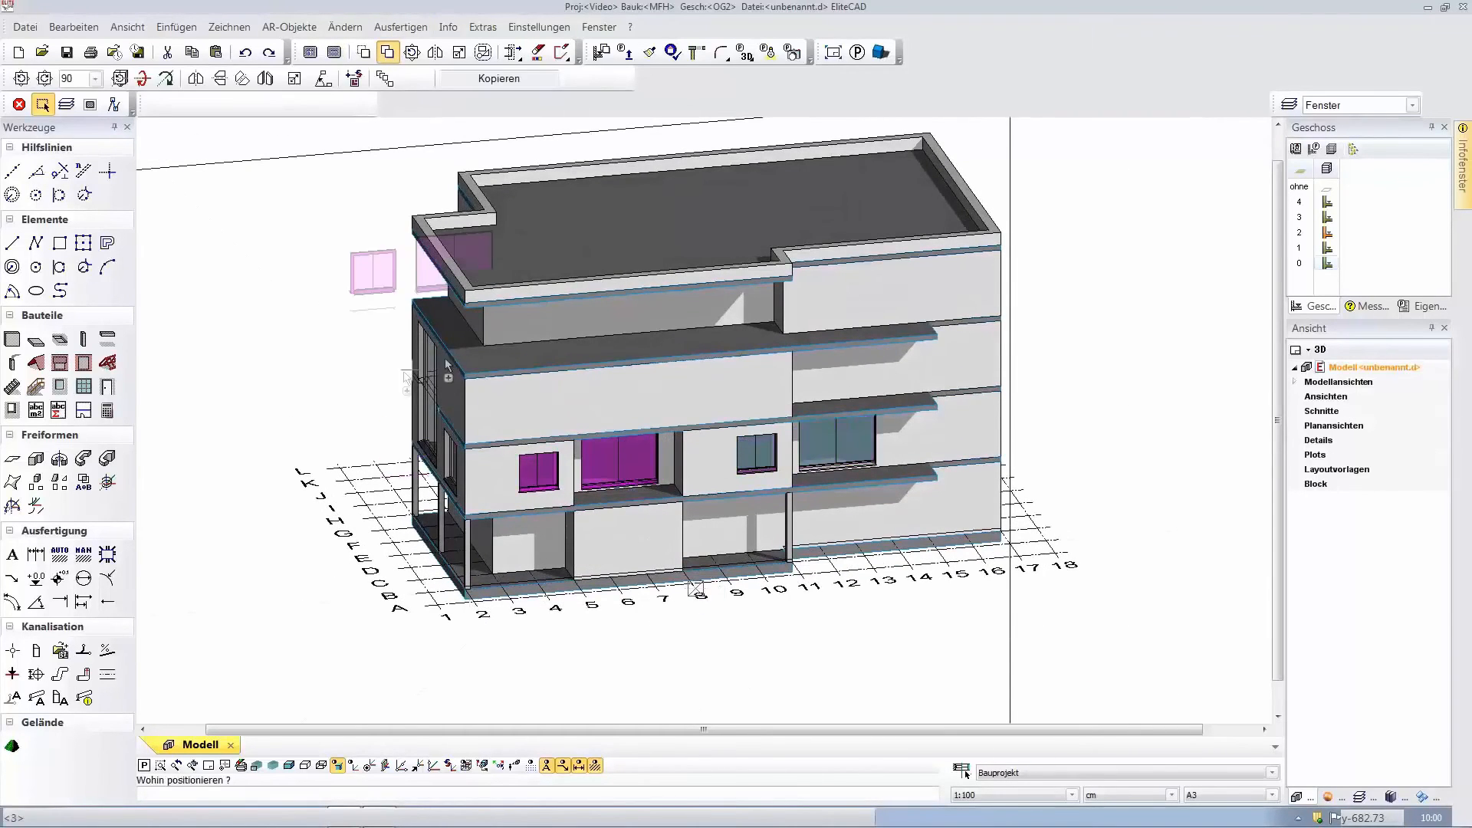
pyautogui.press('Escape')
pyautogui.moveTo(733, 410)
pyautogui.mouseDown(button='middle')
pyautogui.moveTo(761, 421)
pyautogui.moveTo(745, 412)
pyautogui.mouseUp(button='middle')
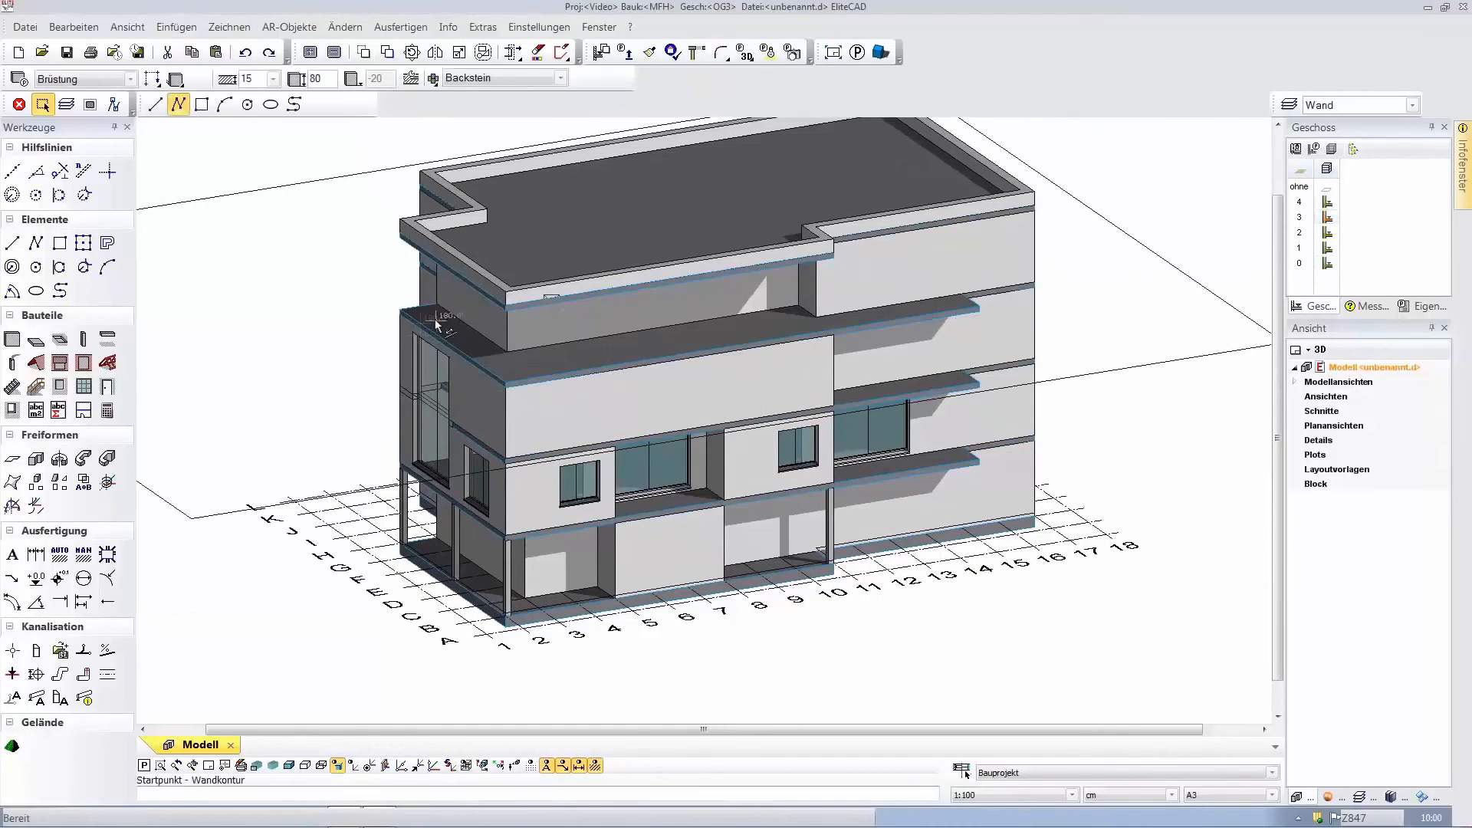
# Draw a Brüstung wall 15 cm thick and 80 cm high along the third upper floor's terrace edge and around its balcony.
pyautogui.click(412, 316)
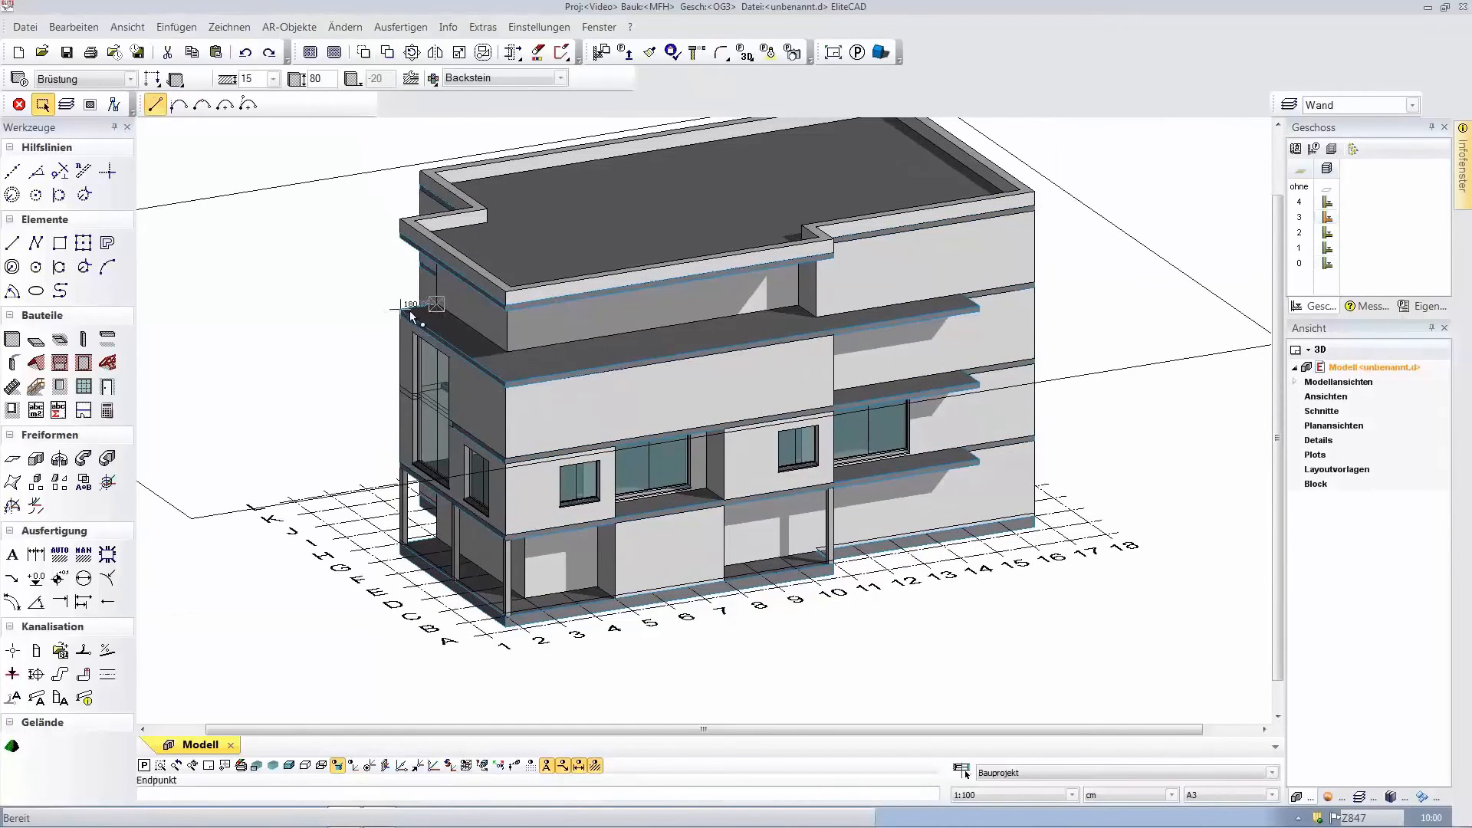
pyautogui.click(983, 307)
pyautogui.click(960, 295)
pyautogui.press('Escape')
pyautogui.click(734, 305)
pyautogui.press('Escape')
pyautogui.click(957, 306)
pyautogui.click(611, 80)
pyautogui.click(833, 334)
# Copy the balcony parapet from the third upper floor into the second and first upper floors.
pyautogui.click(1319, 234)
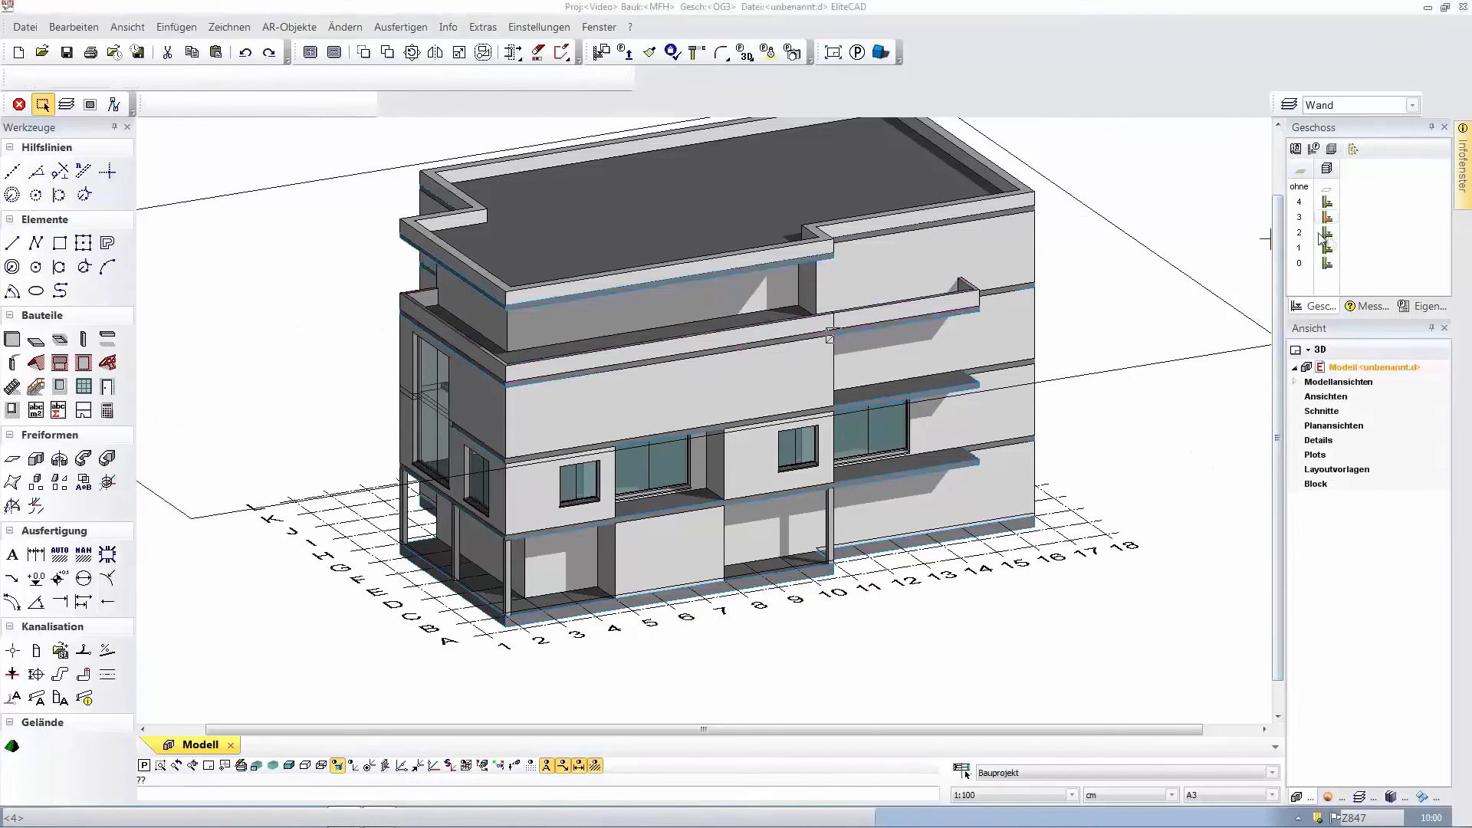
pyautogui.click(598, 54)
pyautogui.click(599, 59)
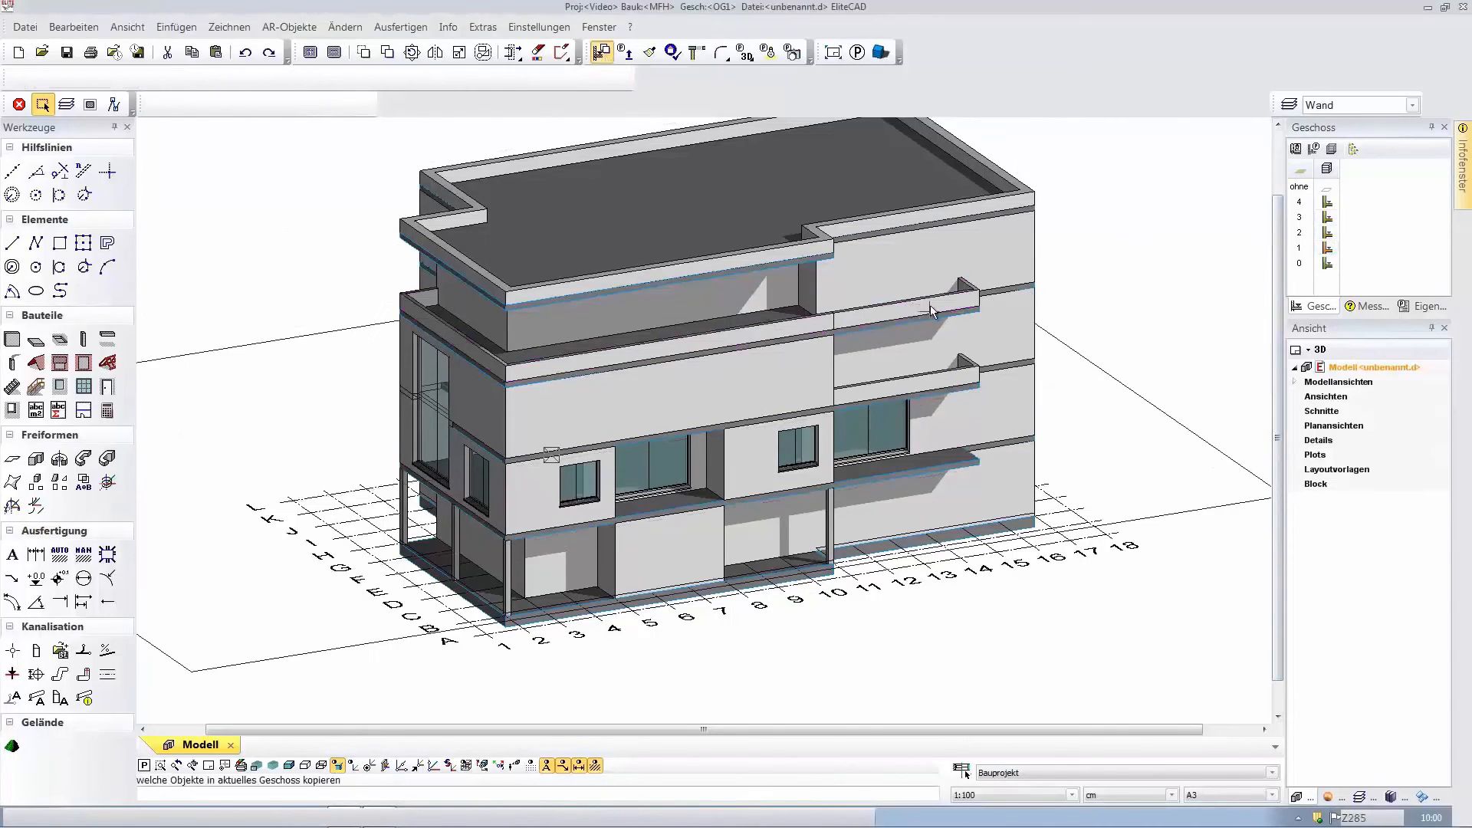
pyautogui.click(928, 308)
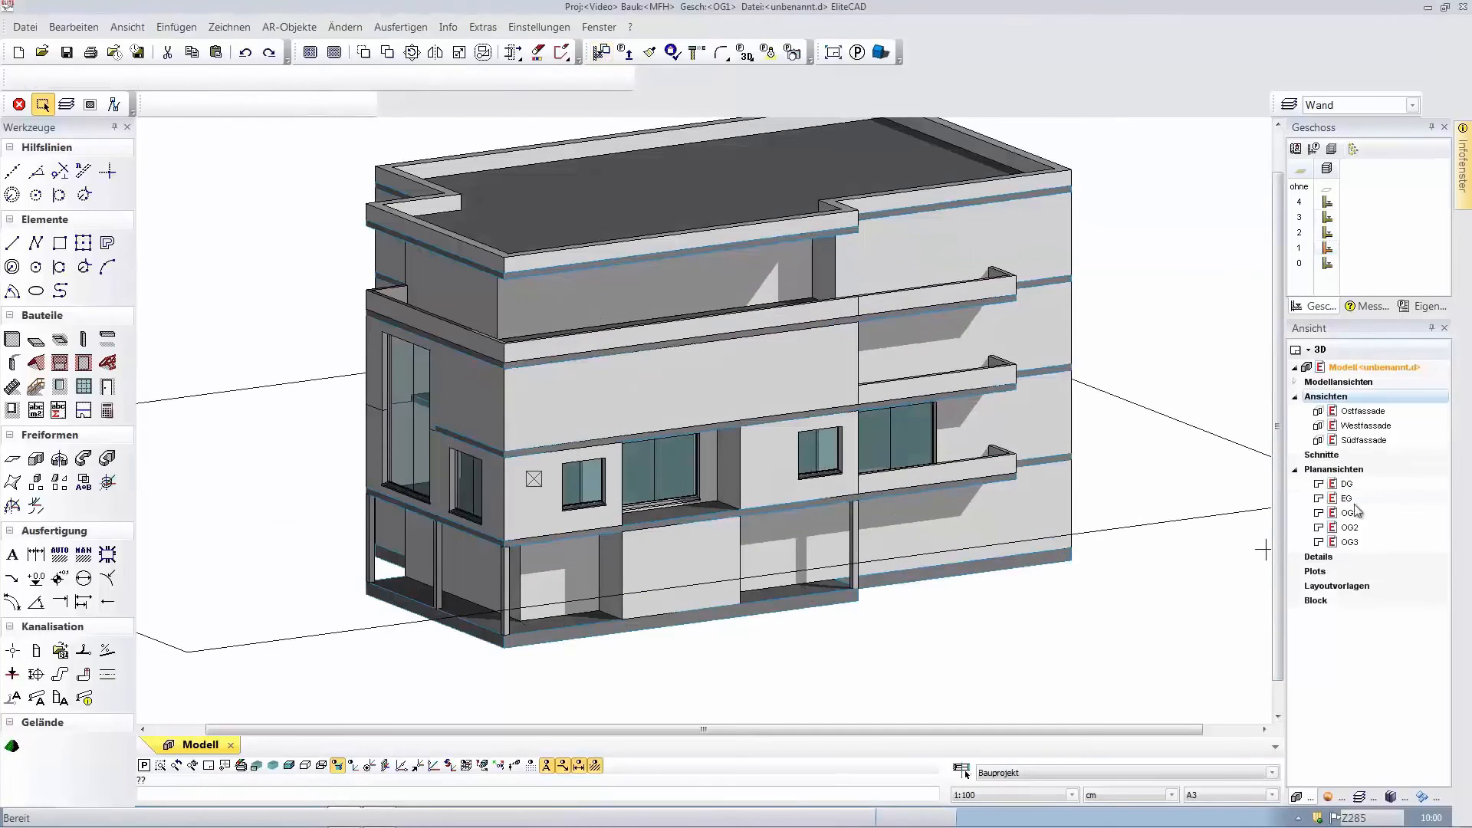
# Open the EG, OG1, OG2 and OG3 floor plans and the Ostfassade, Westfassade and Südfassade elevations.
pyautogui.doubleClick(1349, 512)
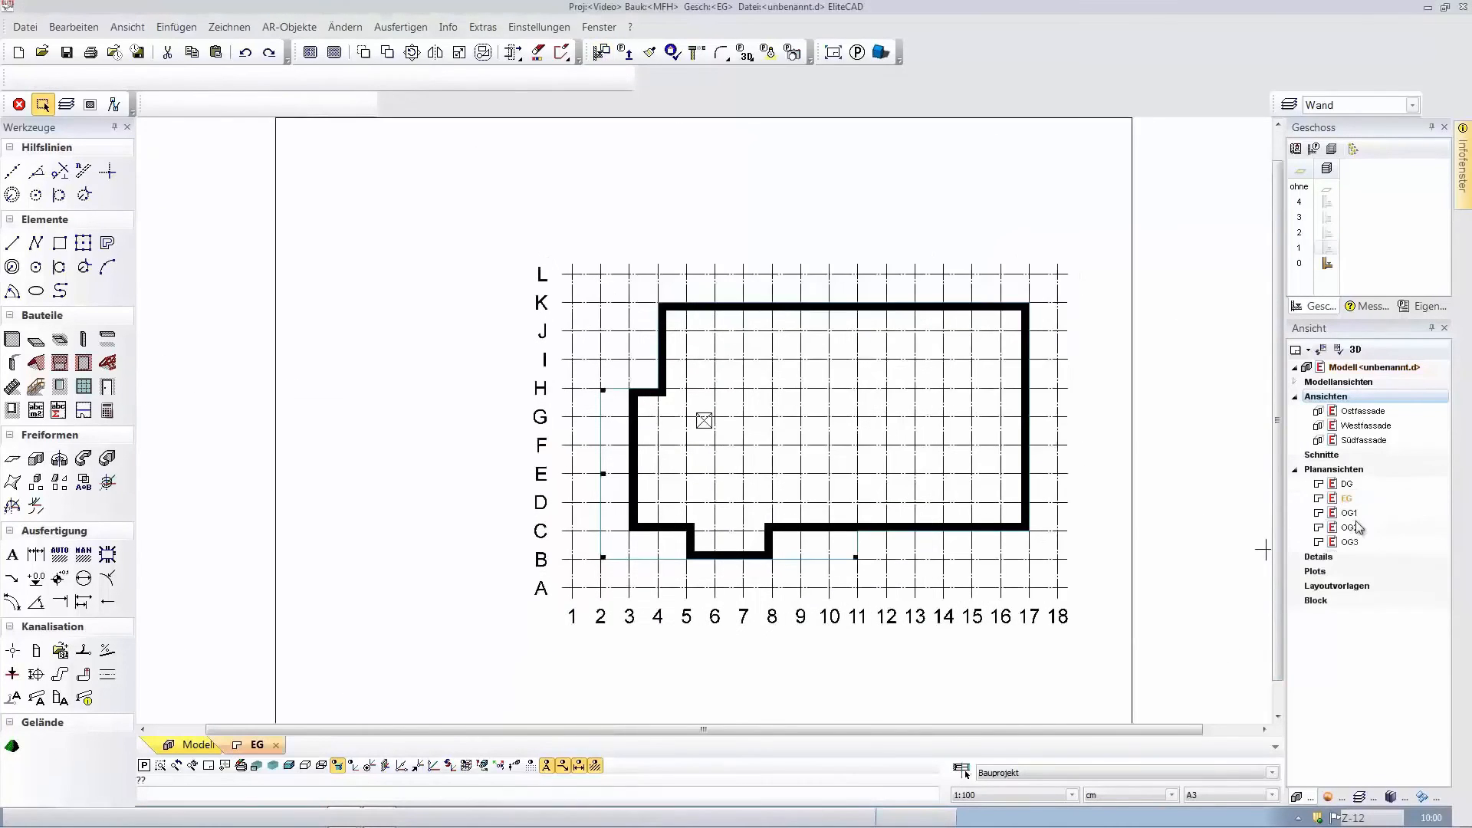
pyautogui.doubleClick(1349, 528)
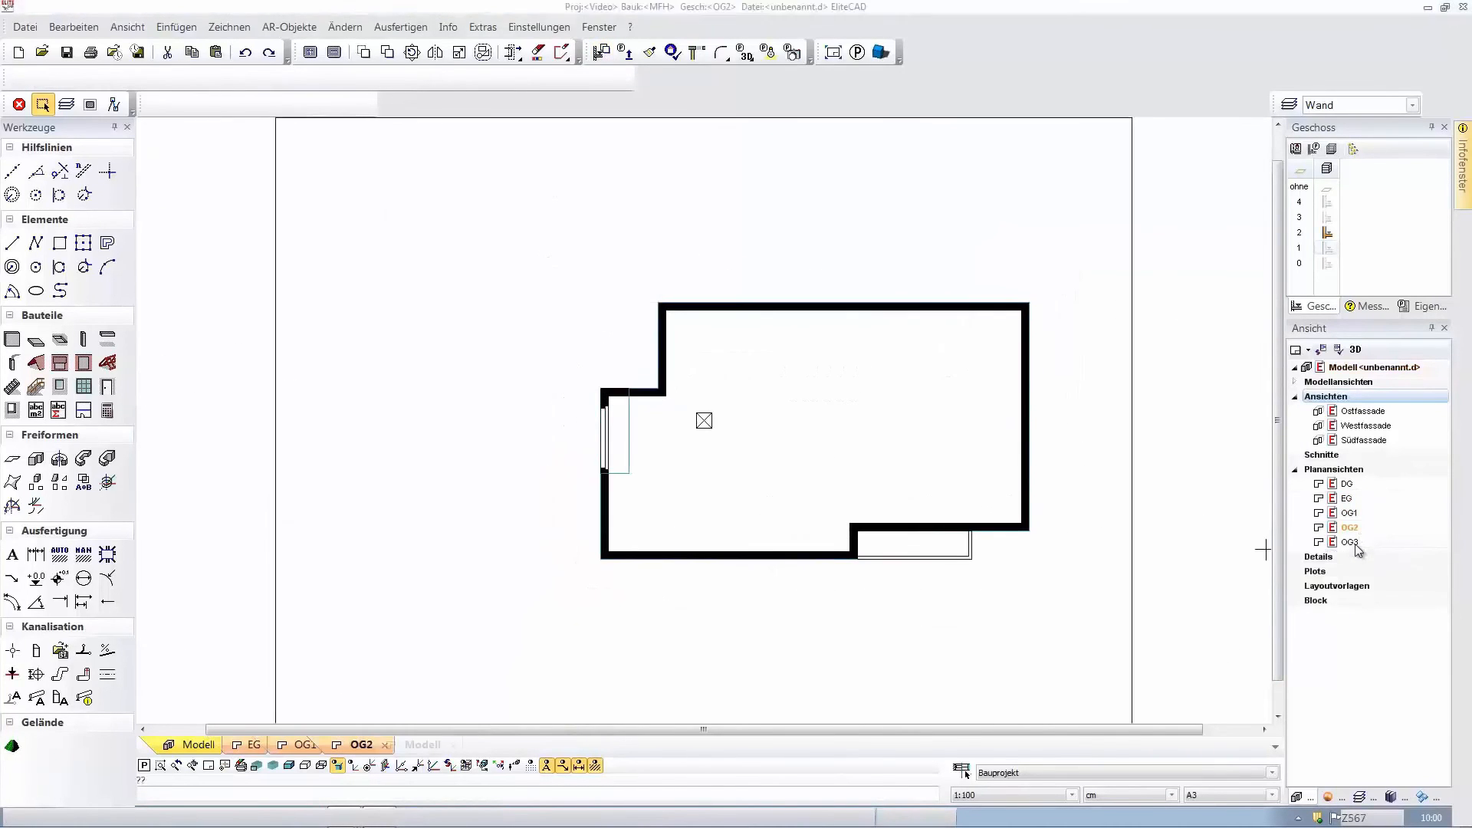
pyautogui.doubleClick(1349, 542)
pyautogui.doubleClick(1355, 411)
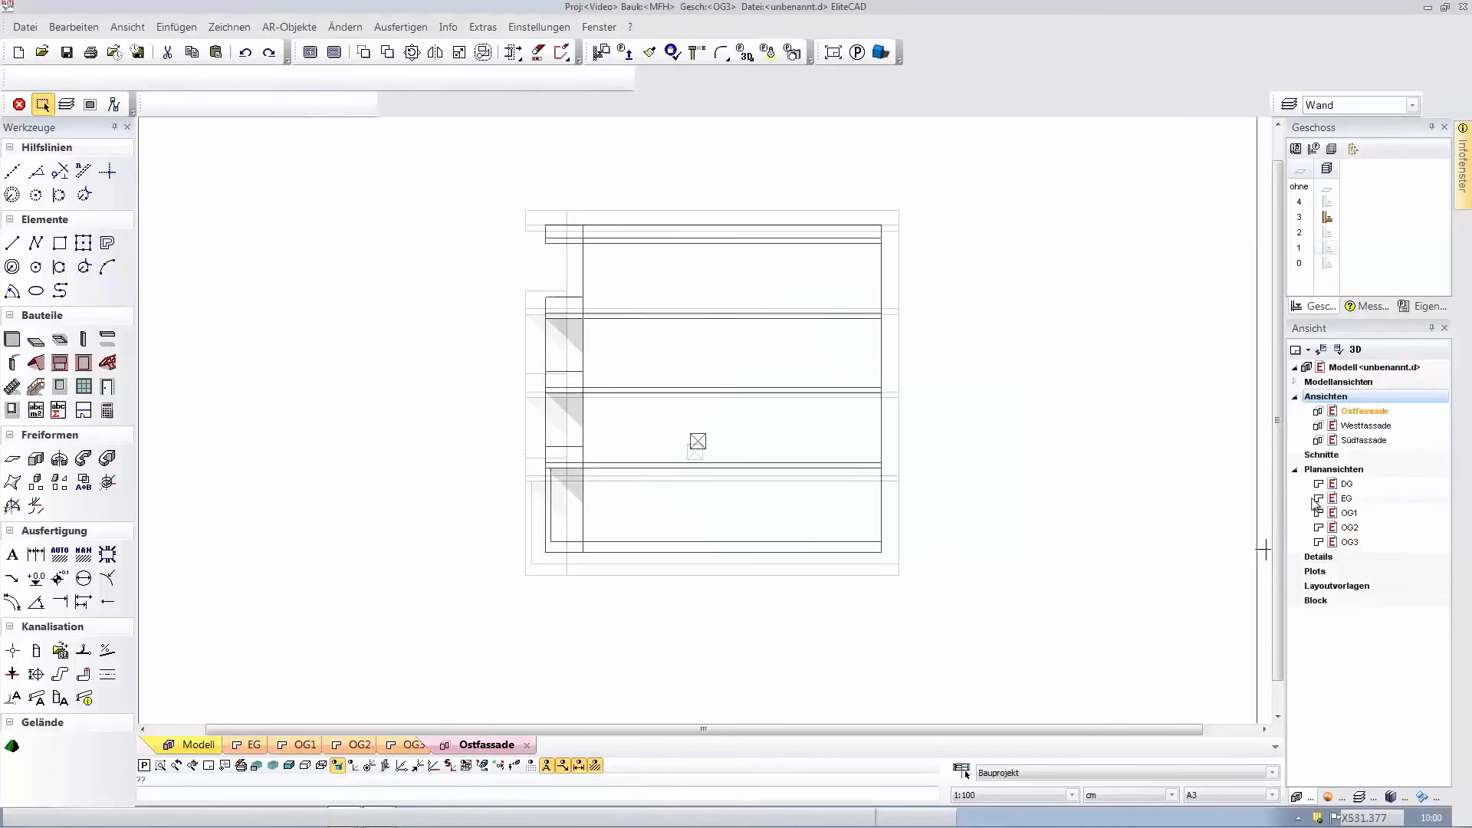
pyautogui.doubleClick(1357, 426)
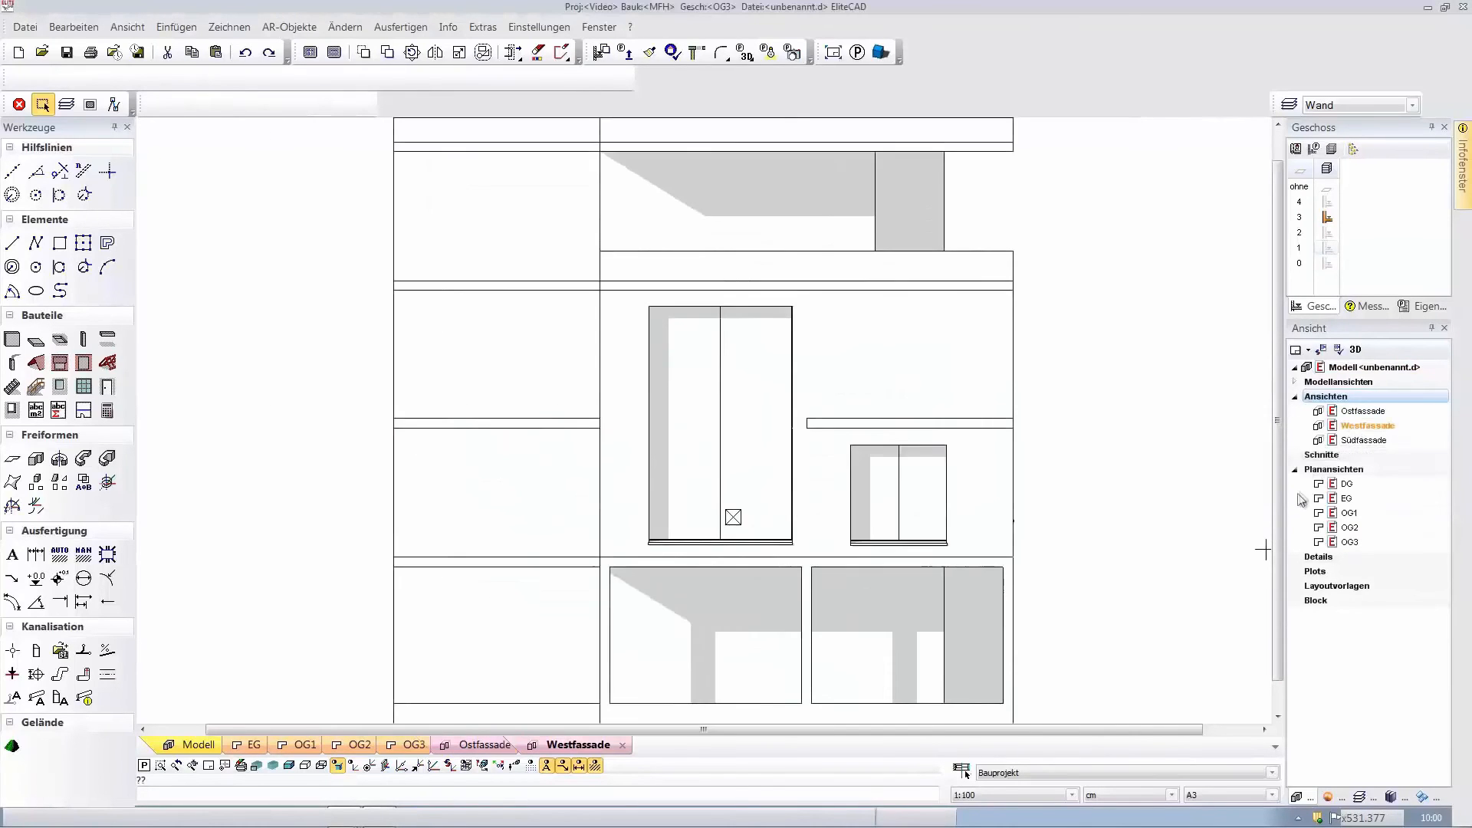
pyautogui.doubleClick(1370, 443)
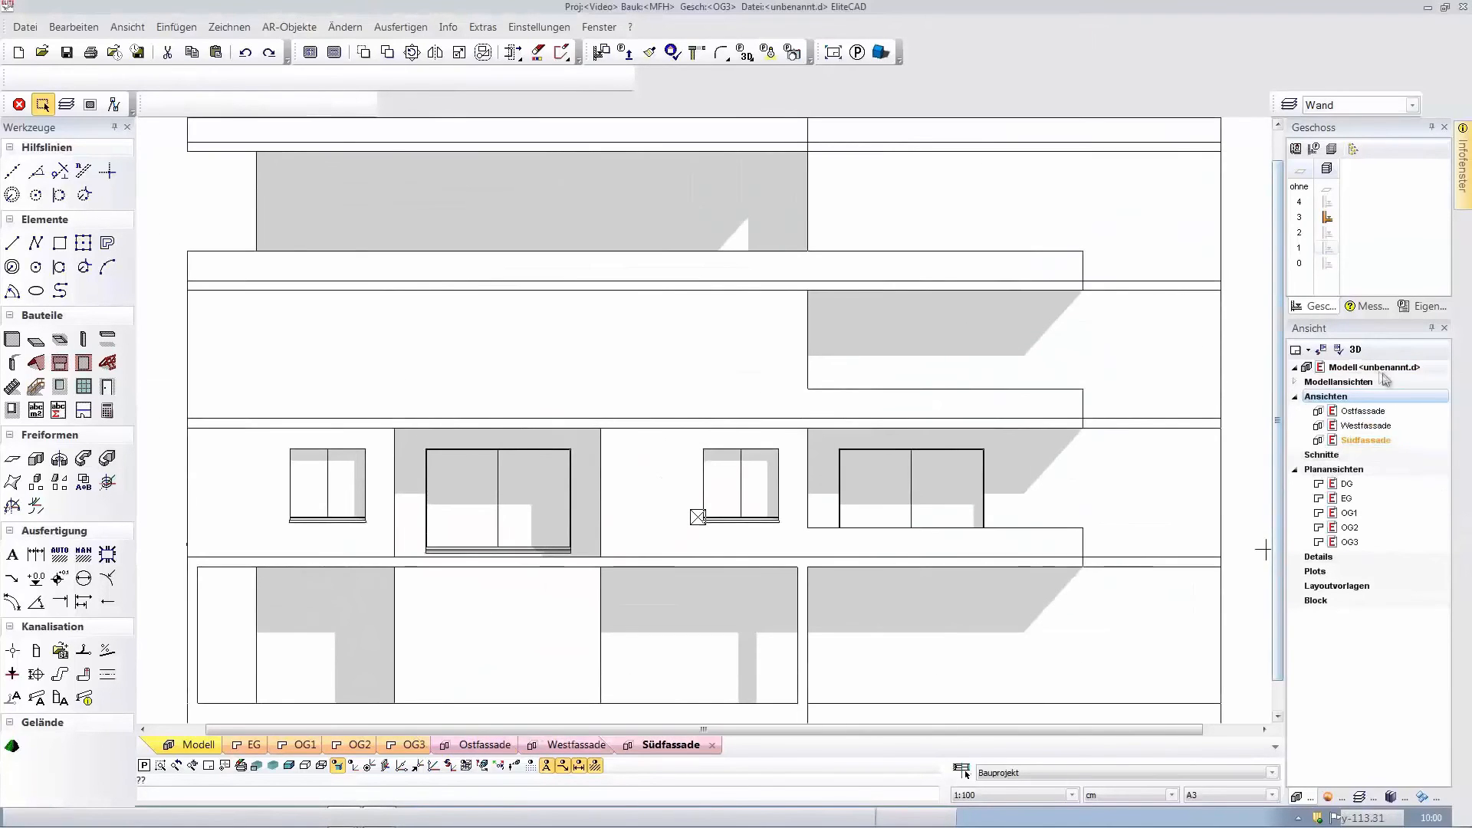
# Return to the 3D model and place it in its own pane beside the plan and elevation views.
pyautogui.doubleClick(1374, 370)
pyautogui.rightClick(199, 748)
pyautogui.click(243, 788)
pyautogui.scroll(3, 984, 536)
pyautogui.moveTo(989, 529); pyautogui.dragTo(1014, 587, button='middle')
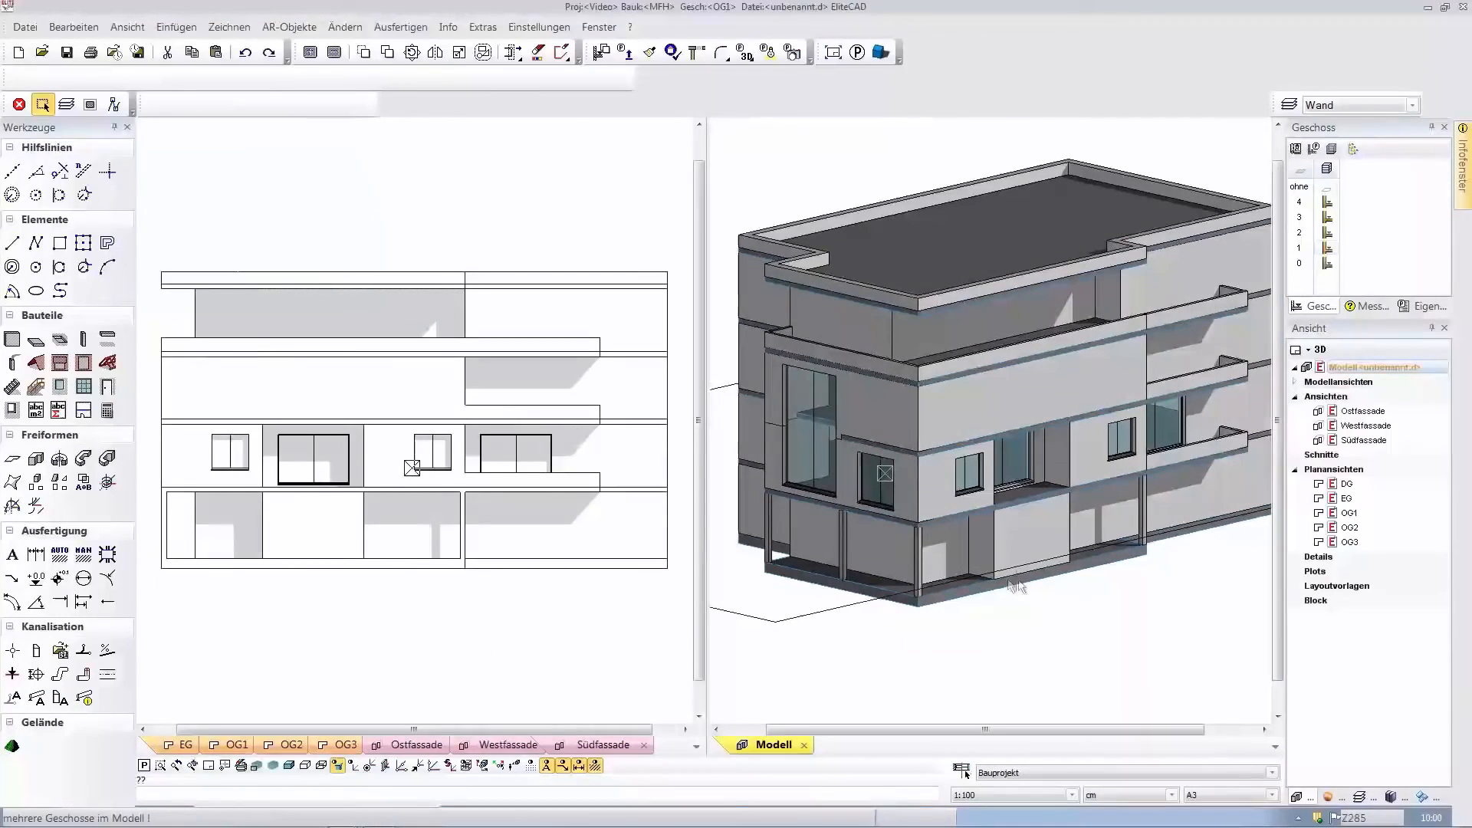
# In the OG1 plan, draw a 15 cm Backstein wall from the inner corner, enclosing a rectangular area along the rear wall.
pyautogui.click(237, 744)
pyautogui.scroll(3, 531, 443)
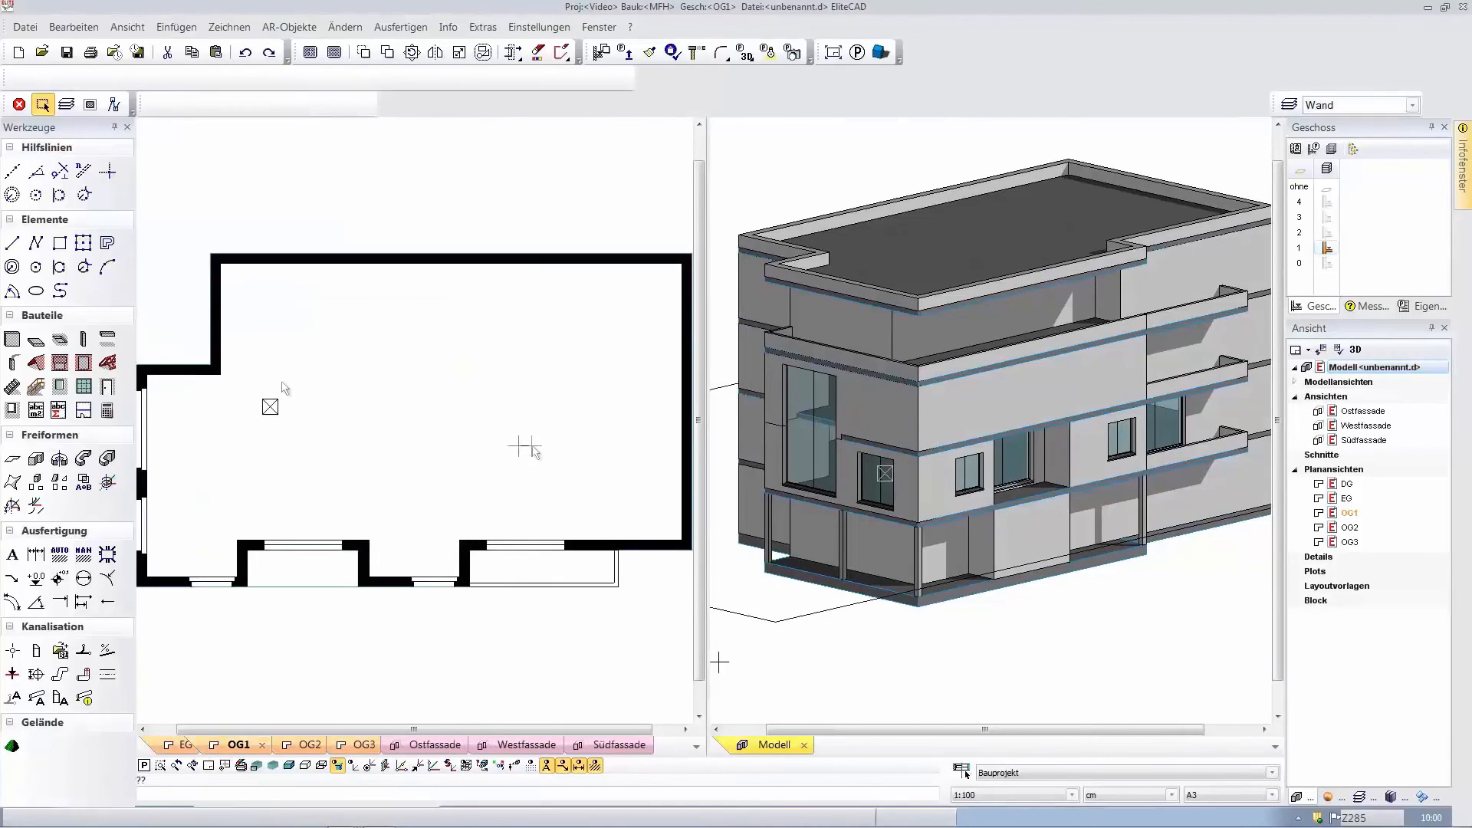
pyautogui.click(11, 340)
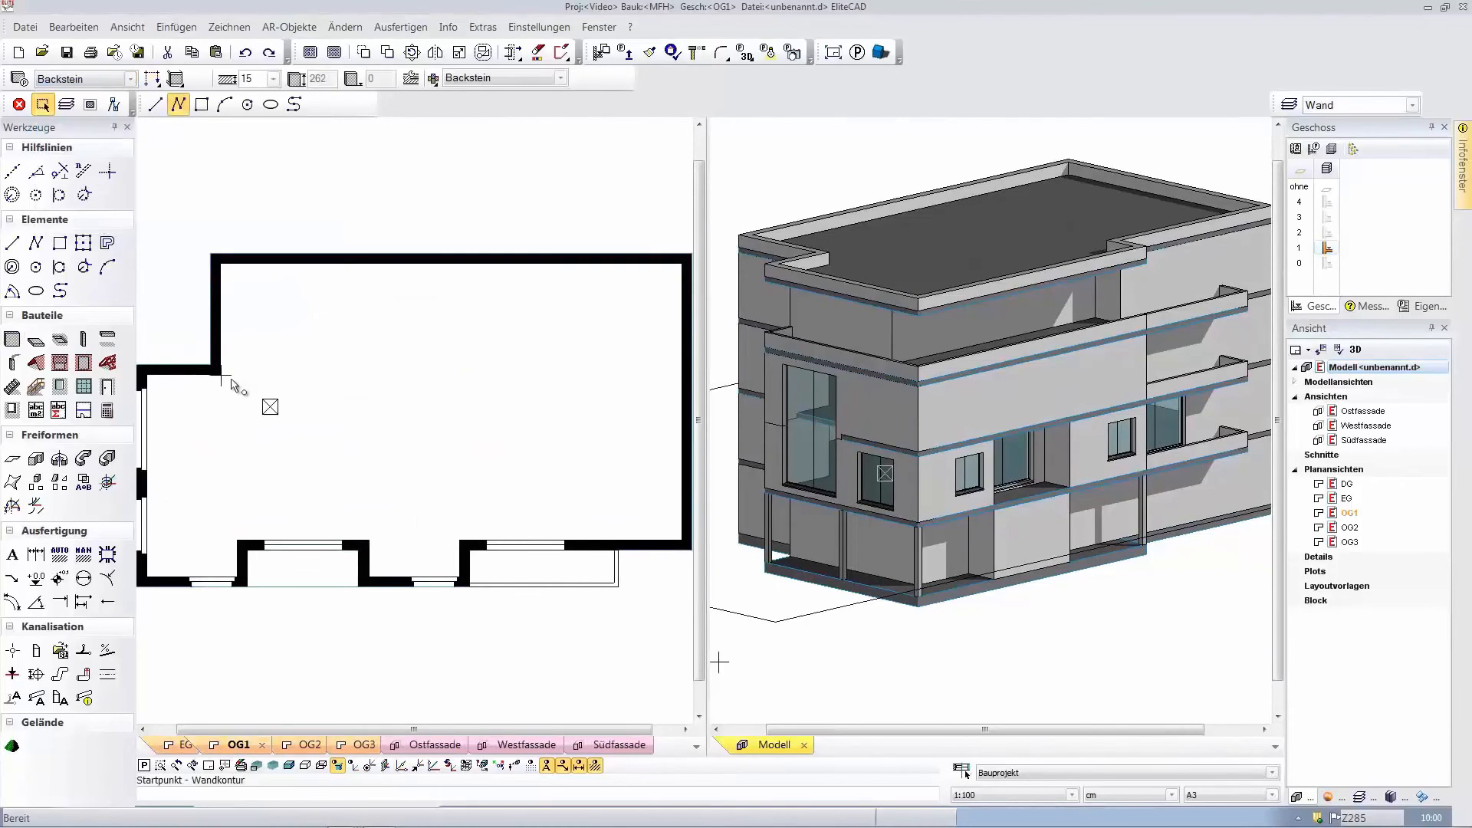
pyautogui.click(222, 376)
pyautogui.click(460, 375)
pyautogui.click(461, 263)
# Divide the enclosed rear area of OG1 into three rooms with two Backstein partition walls.
pyautogui.click(284, 371)
pyautogui.click(289, 264)
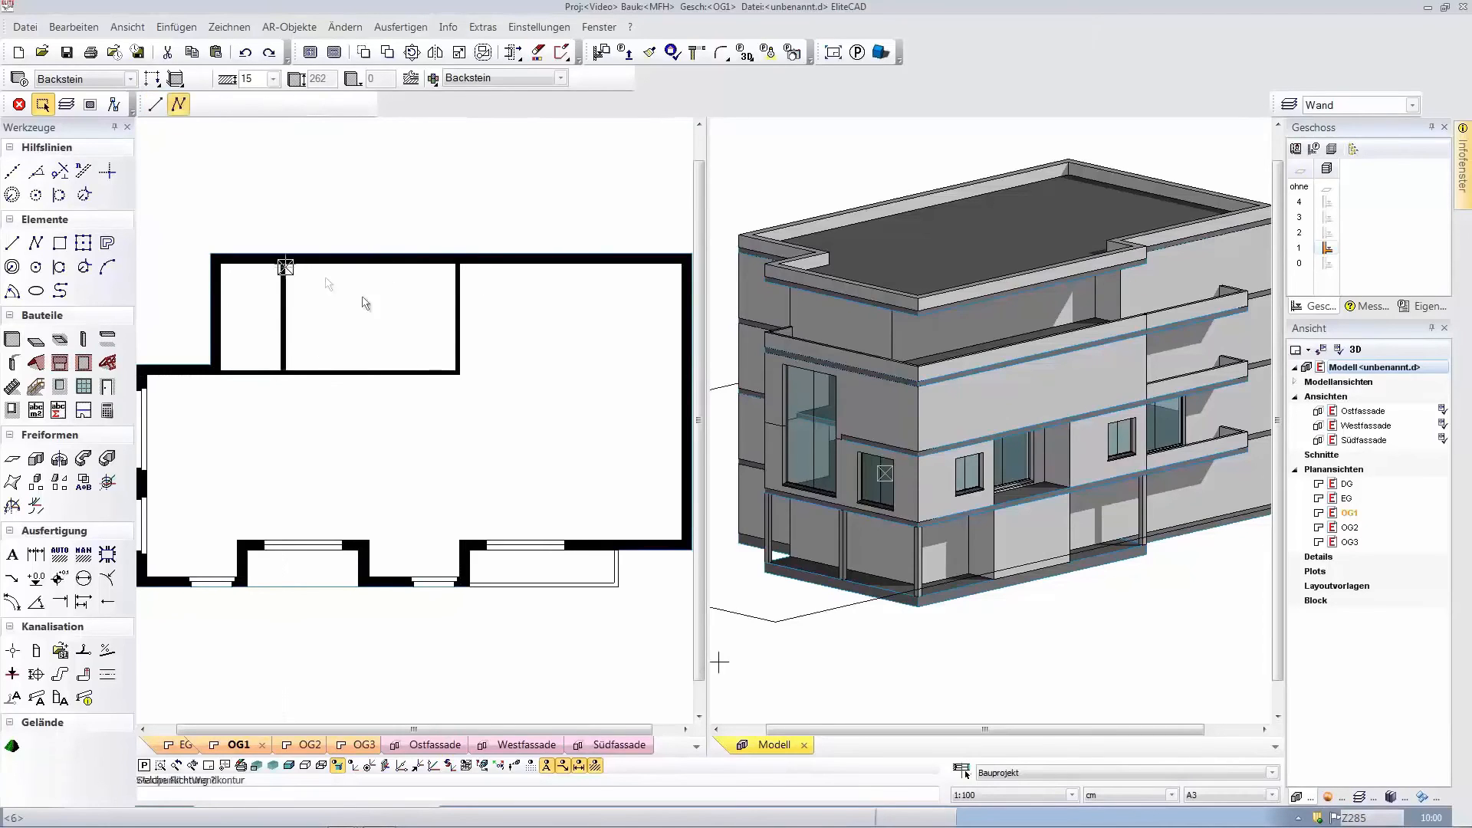
pyautogui.click(351, 371)
pyautogui.click(351, 263)
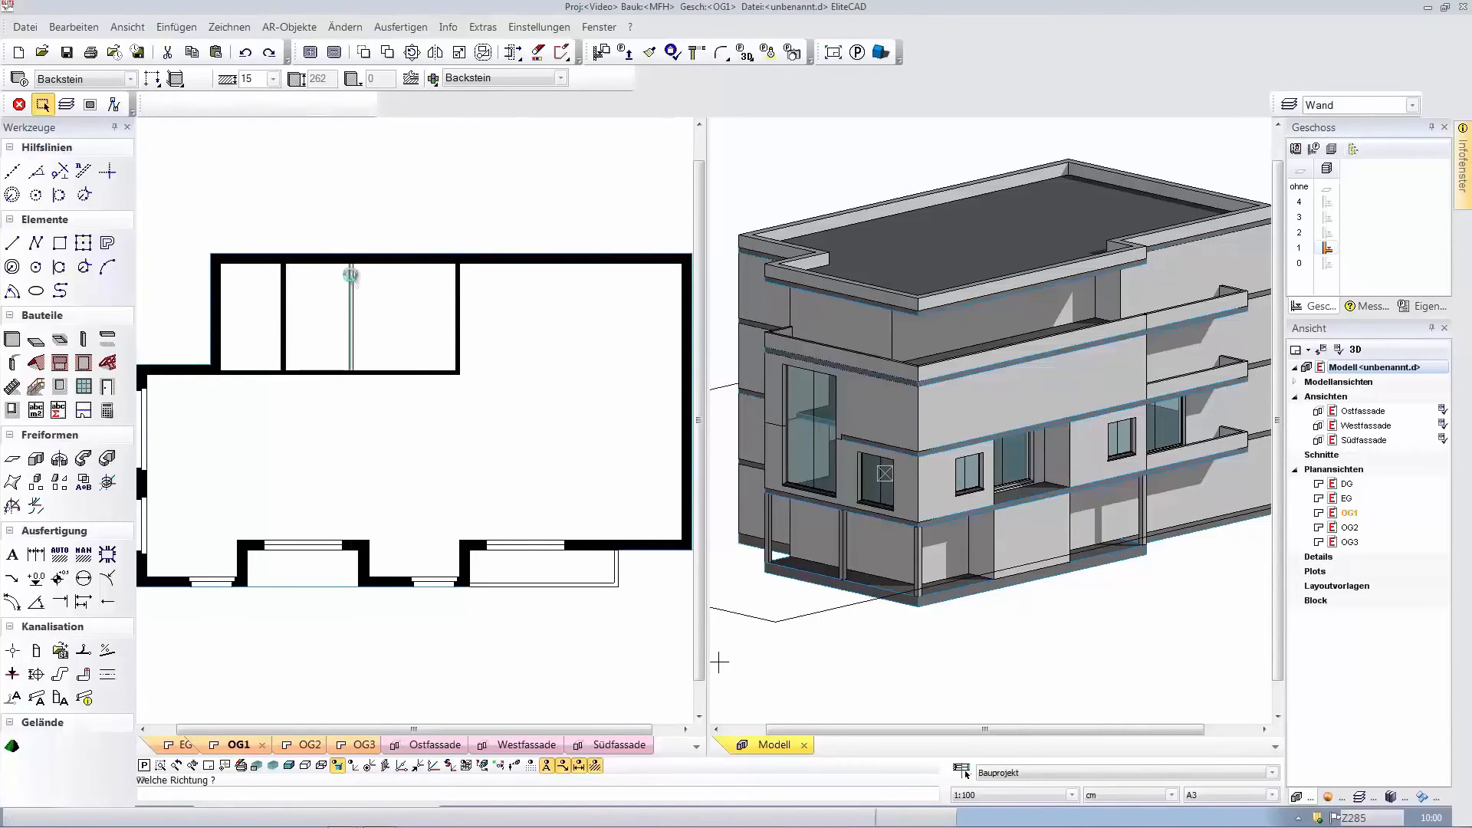
# Insert an 85 × 210 cm Standard door for each of the three rear rooms in their shared front wall.
pyautogui.scroll(3, 223, 306)
pyautogui.click(108, 387)
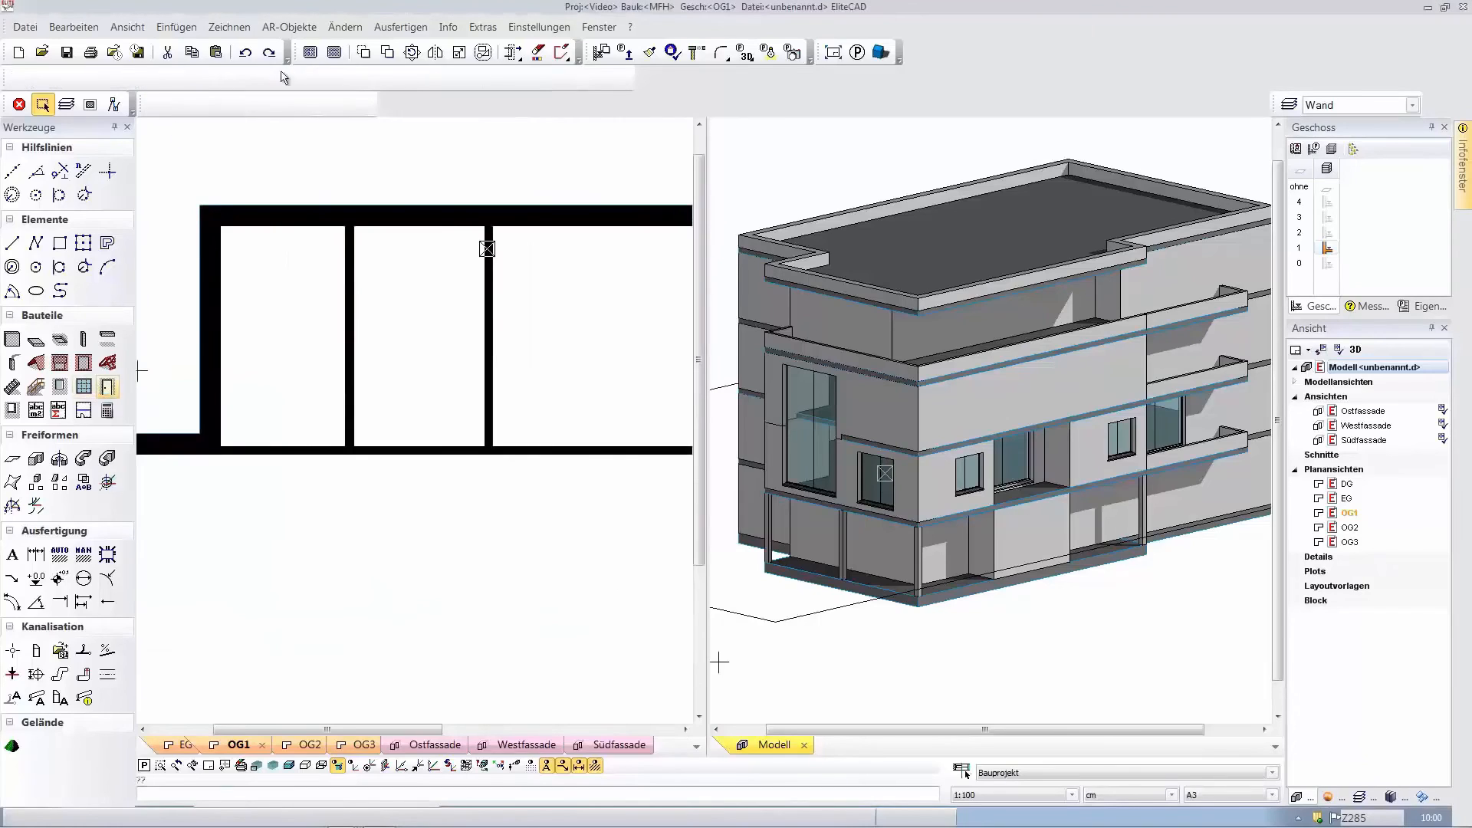
pyautogui.click(281, 456)
pyautogui.click(289, 421)
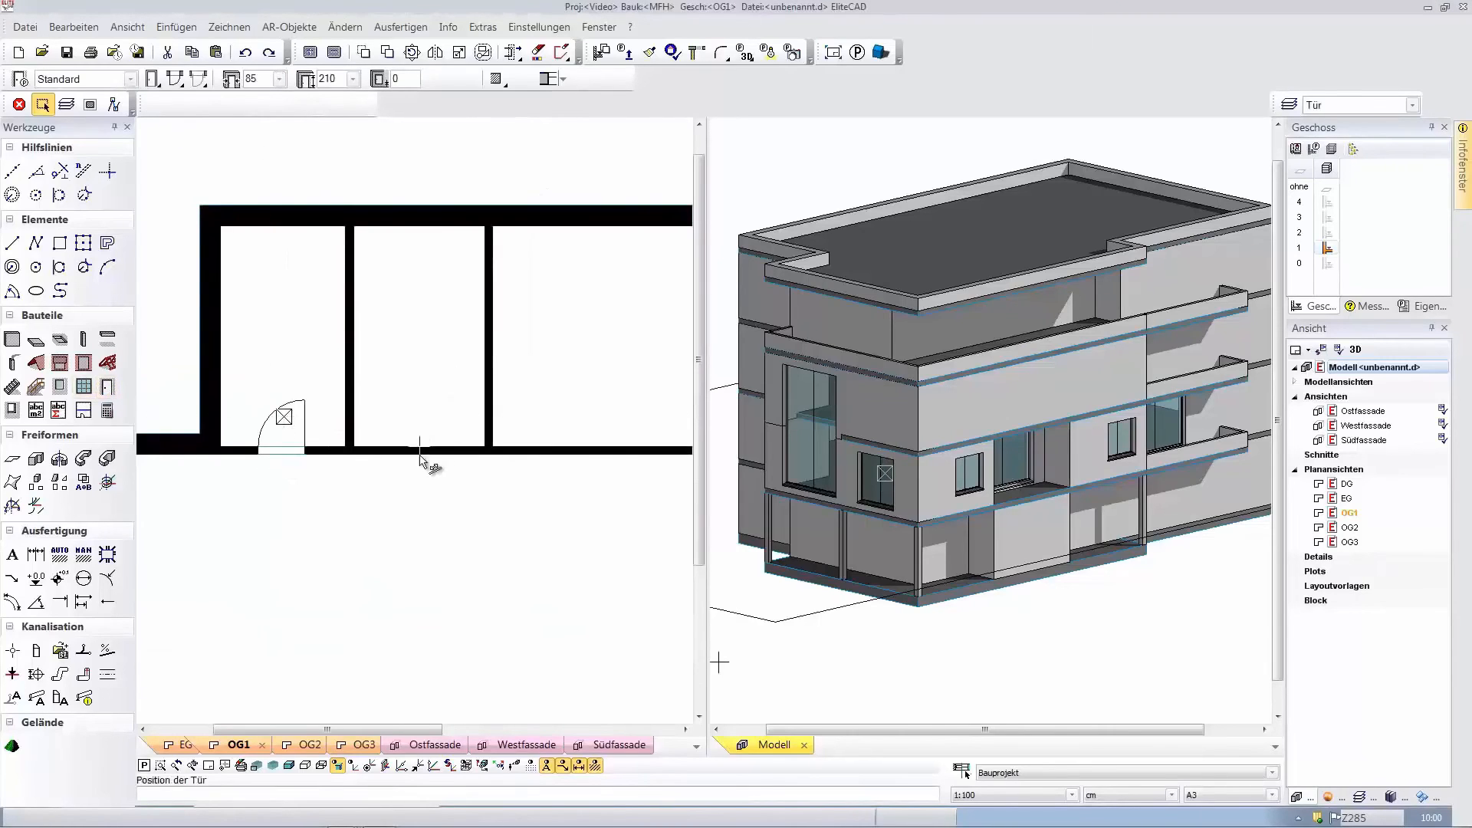
pyautogui.click(430, 450)
pyautogui.click(434, 405)
pyautogui.scroll(-1, 613, 449)
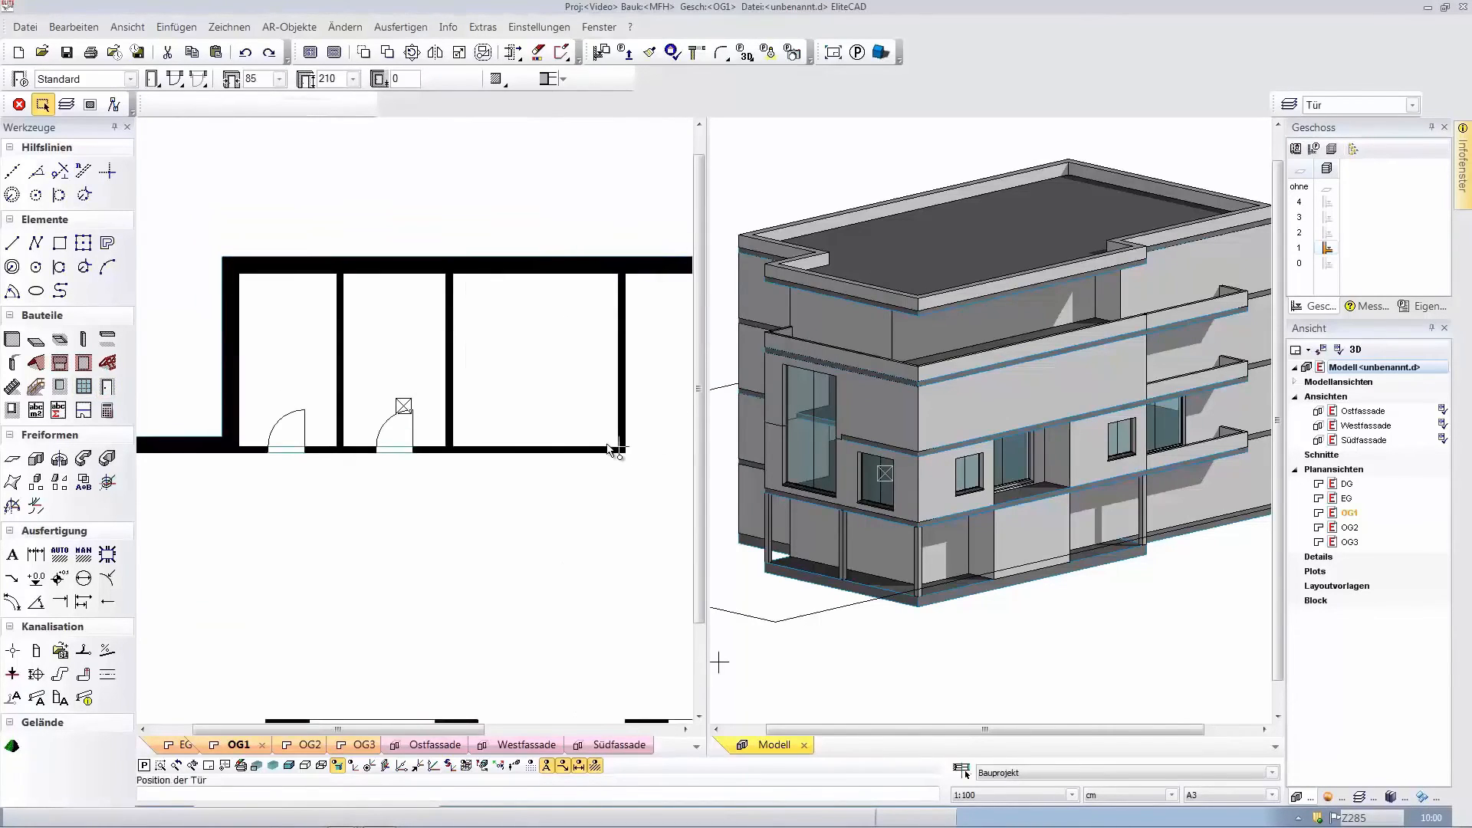
pyautogui.click(584, 451)
pyautogui.click(591, 437)
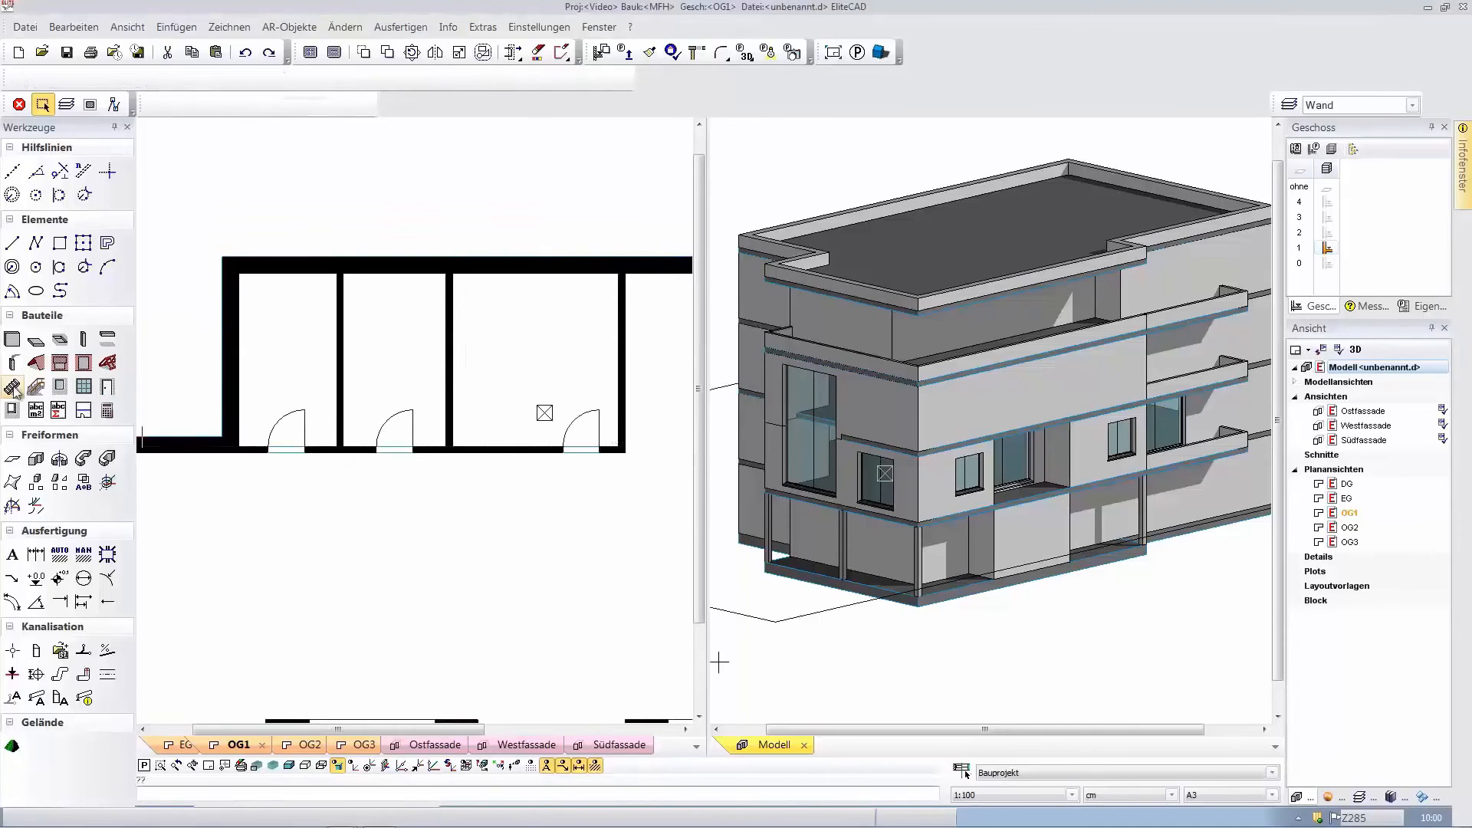
# Place a U-shaped Modulare Treppe along the three walls of the largest enclosed rear room in OG1.
pyautogui.click(13, 386)
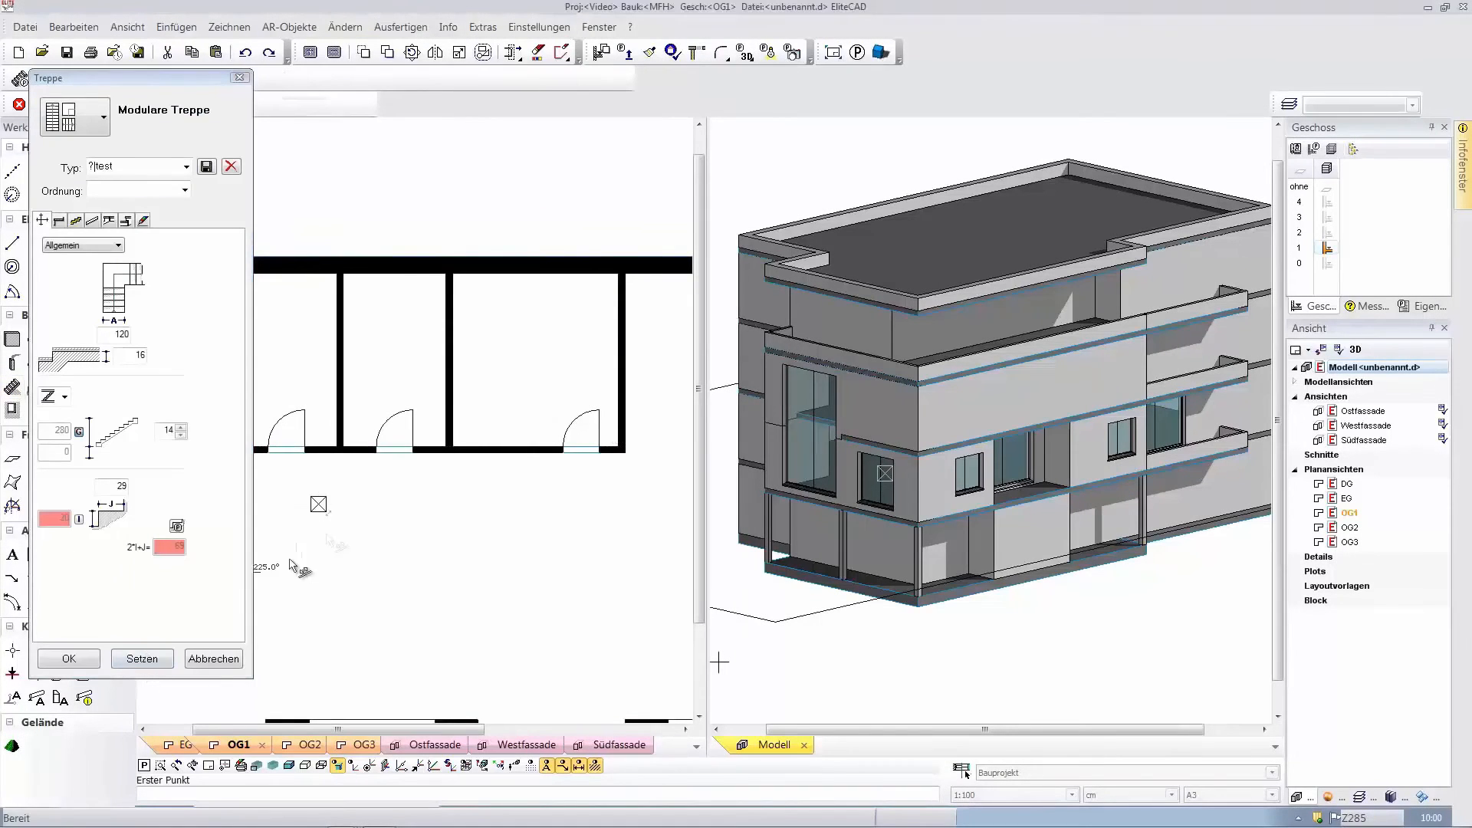
pyautogui.click(453, 272)
pyautogui.click(619, 275)
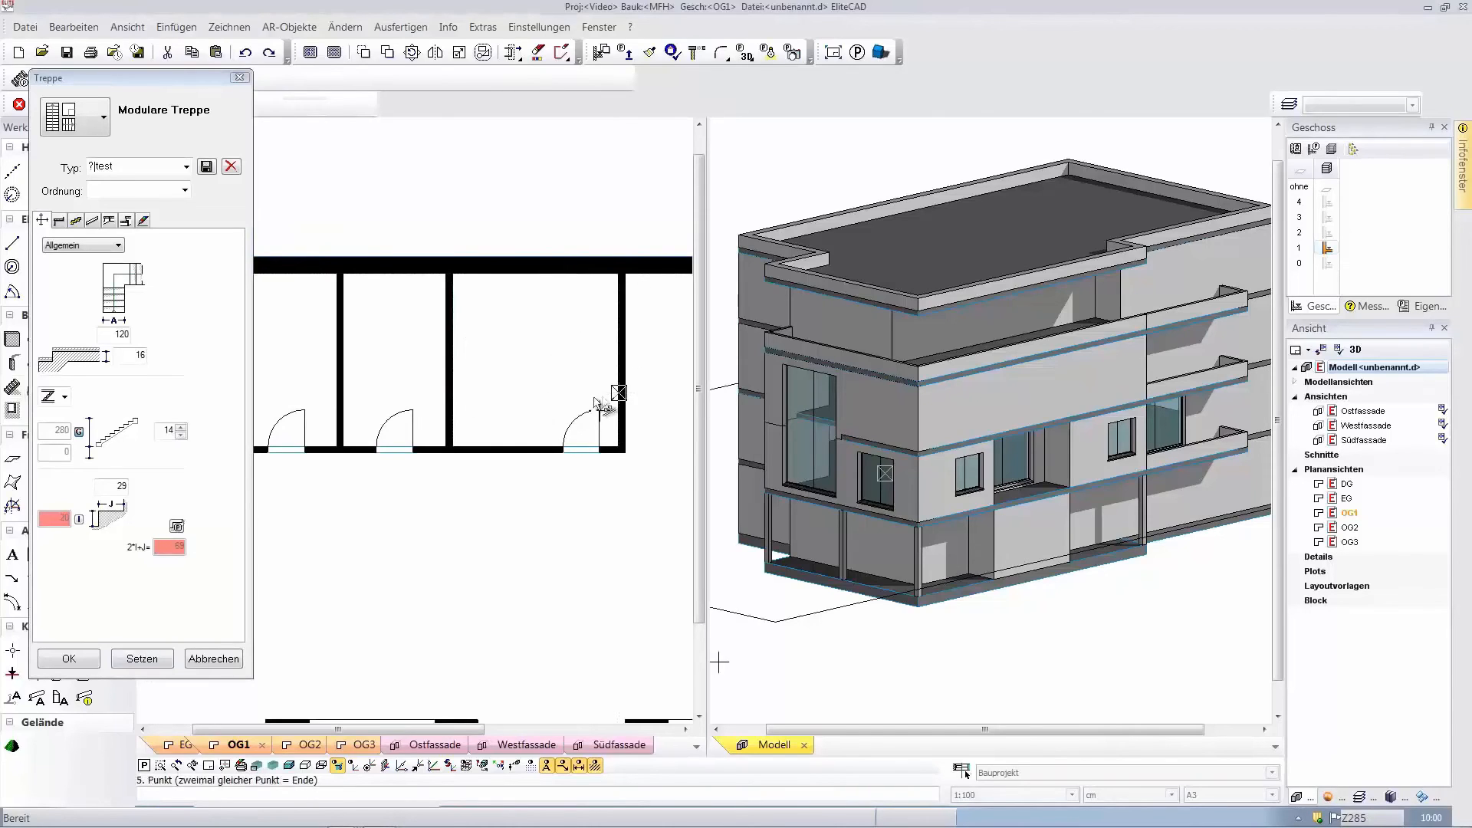
pyautogui.click(560, 317)
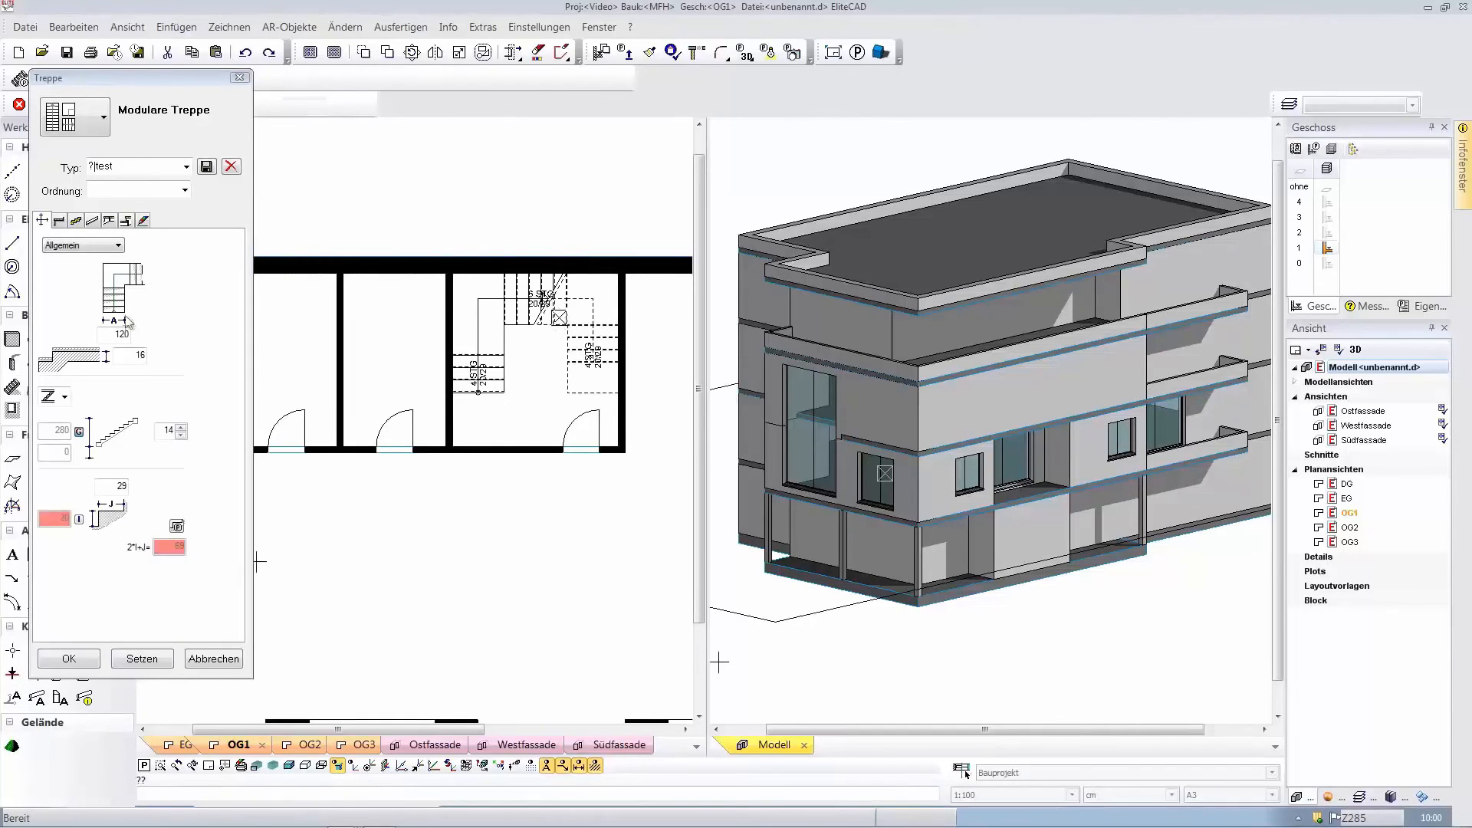
# Set the stair's Teil 1 to 6 steps and Teil 3 to 5 steps, and accept the stair.
pyautogui.click(88, 245)
pyautogui.click(77, 265)
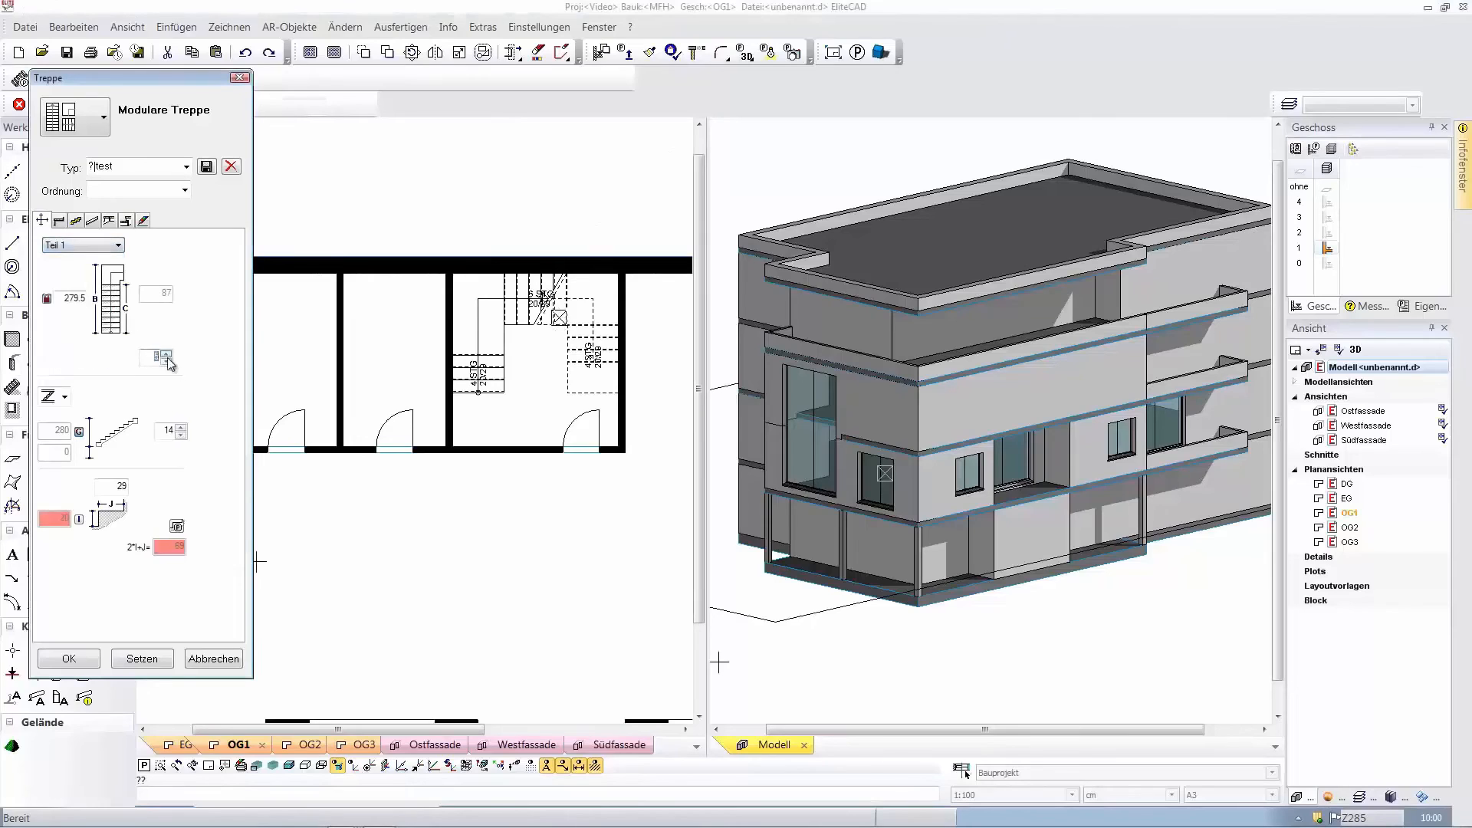
pyautogui.click(156, 661)
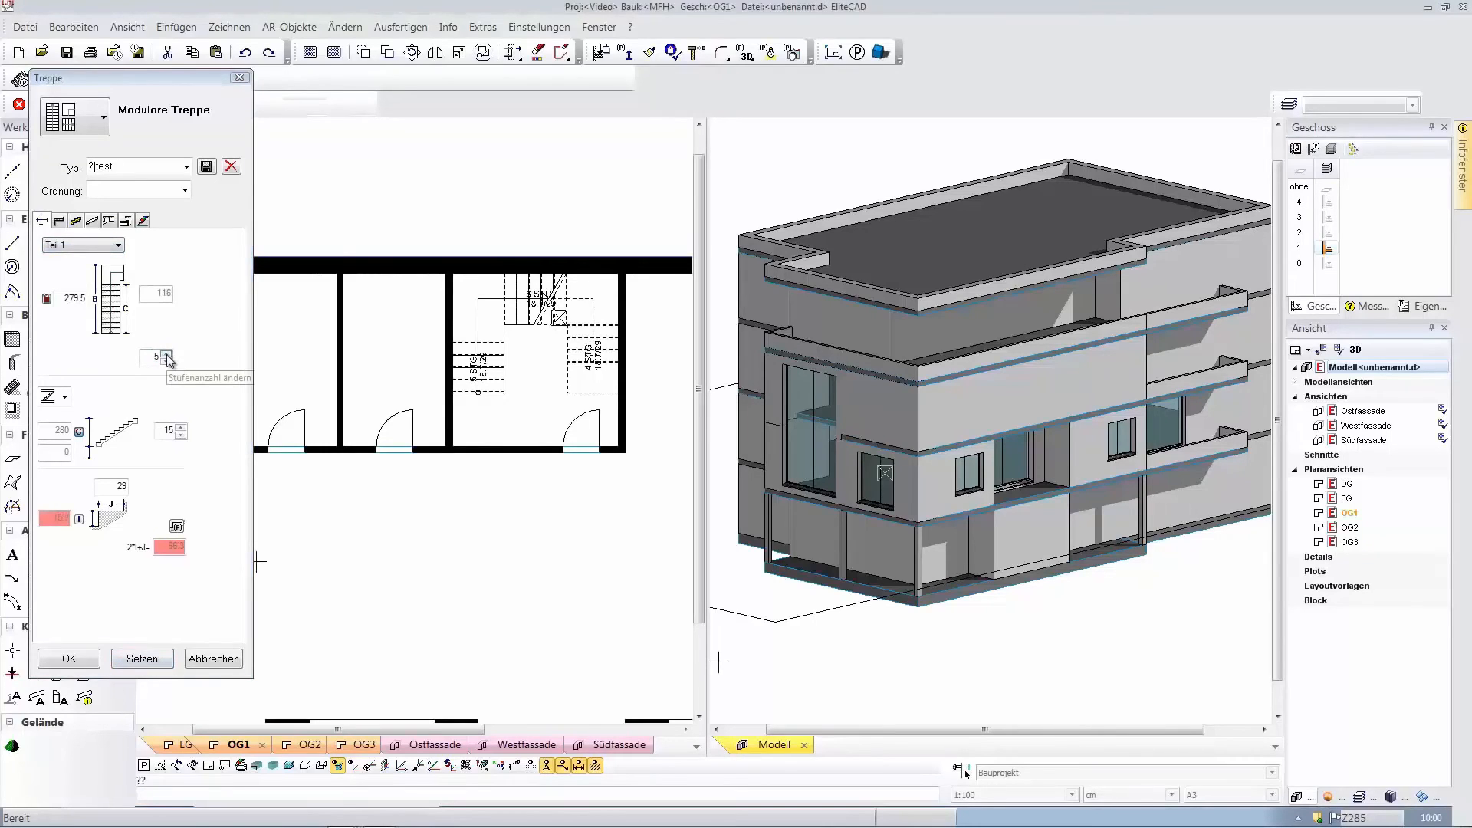
pyautogui.click(167, 354)
pyautogui.click(166, 662)
pyautogui.click(84, 246)
pyautogui.click(77, 290)
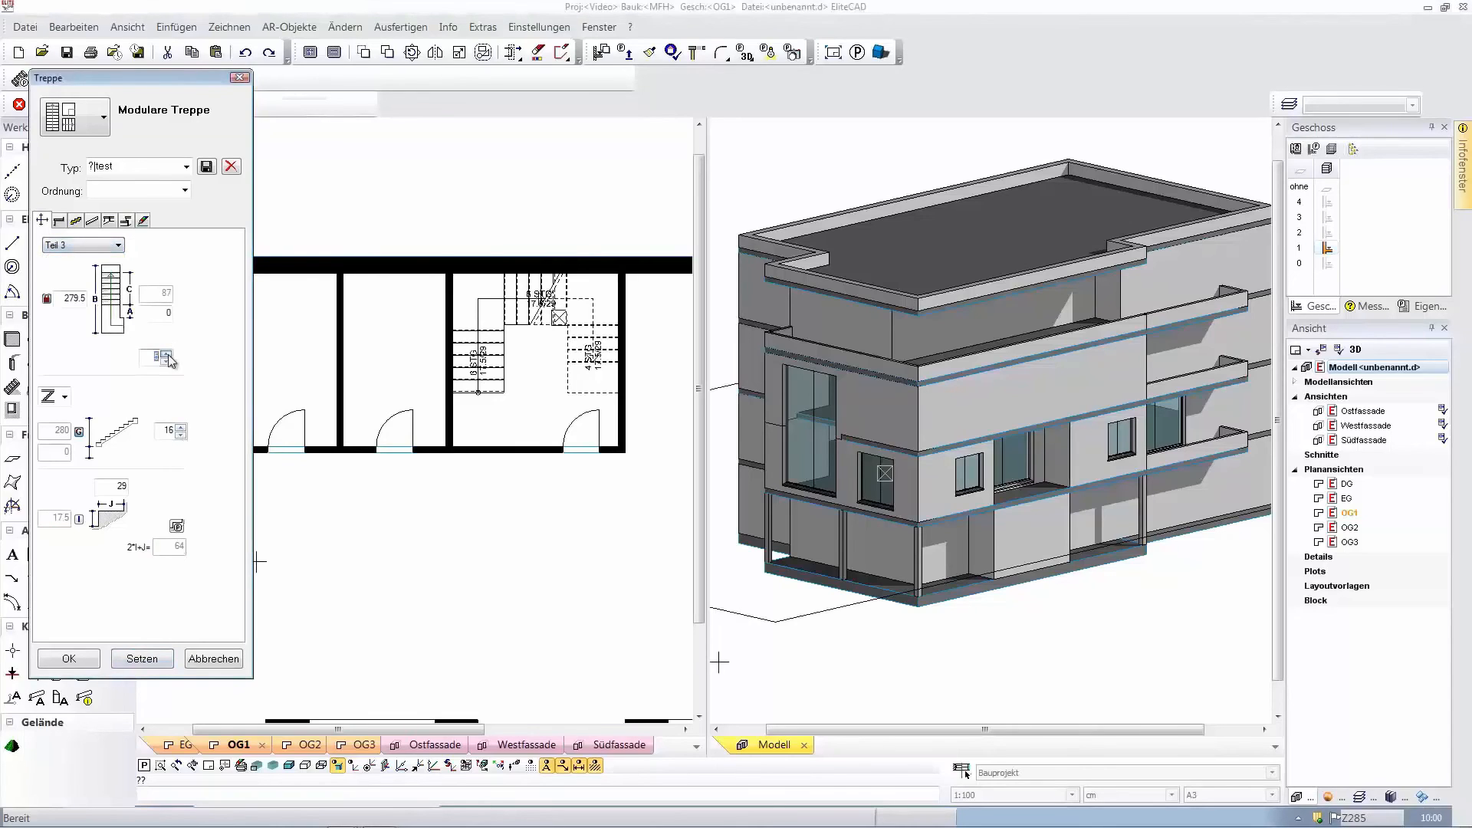
pyautogui.click(143, 659)
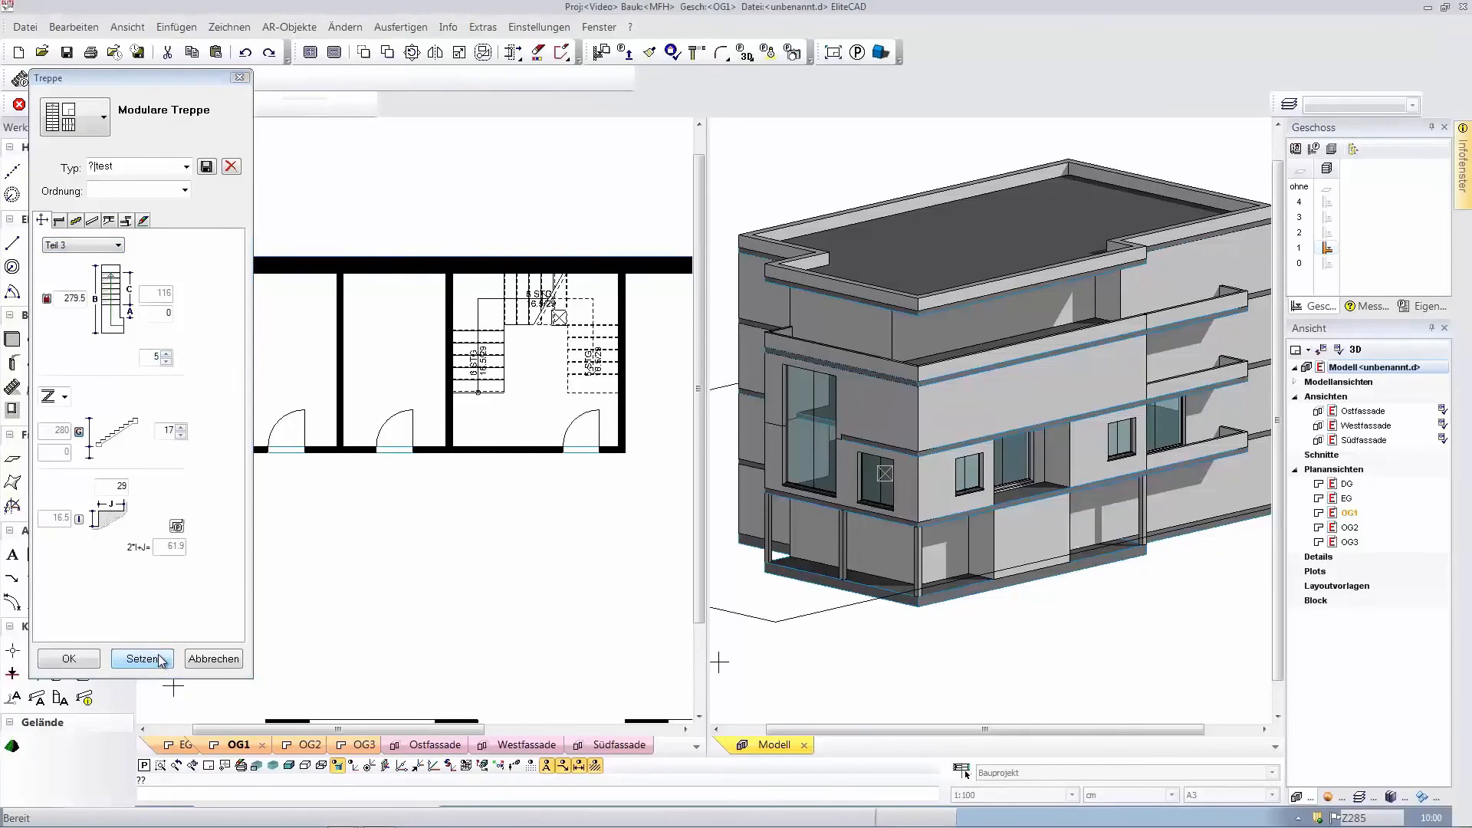
pyautogui.click(69, 659)
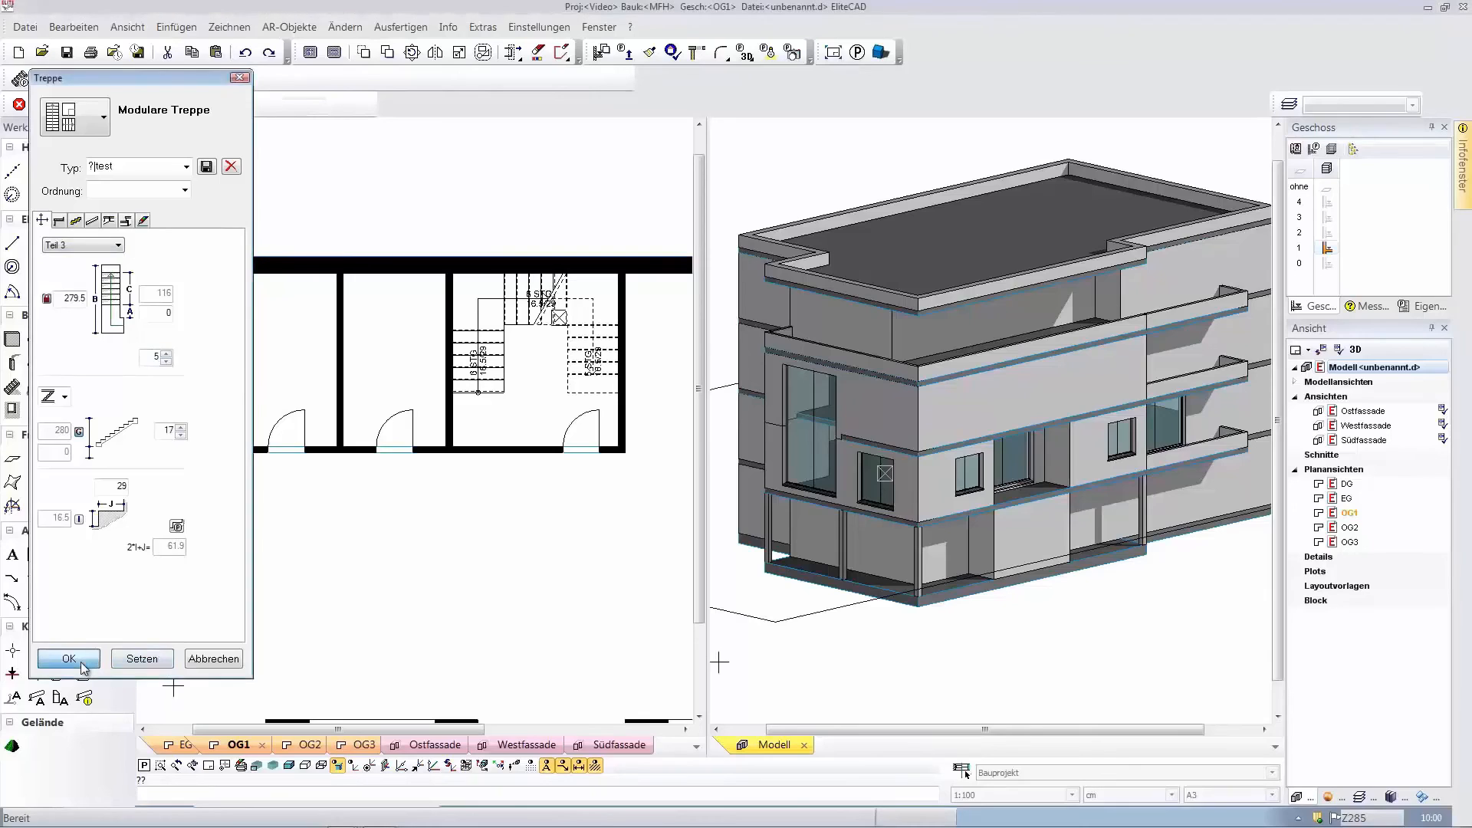
# Define a room named Küche with Platten flooring and place its label in the first small rear room.
pyautogui.scroll(-2, 525, 545)
pyautogui.click(36, 410)
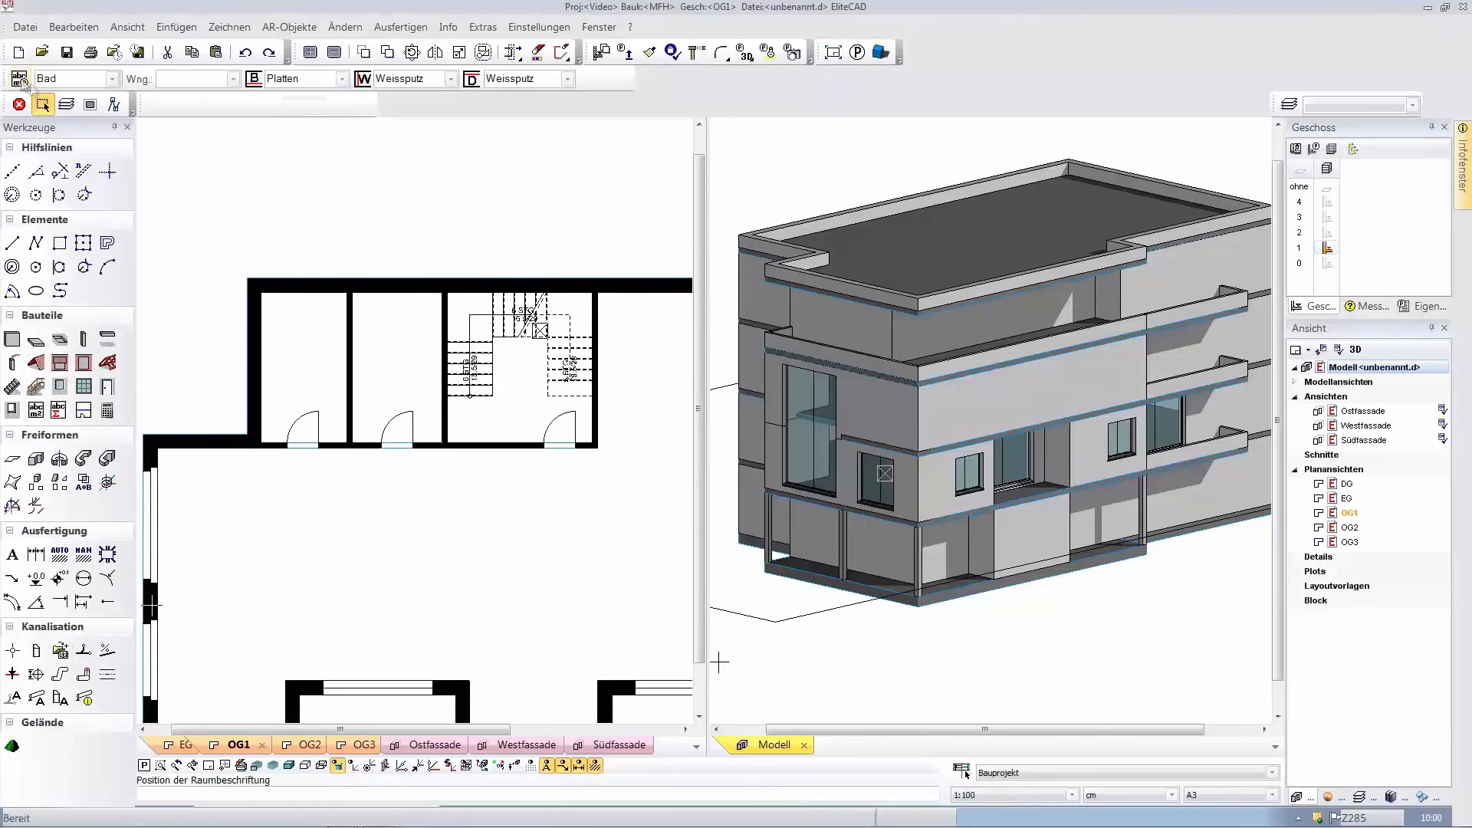
pyautogui.click(20, 80)
pyautogui.moveTo(257, 227); pyautogui.dragTo(192, 226)
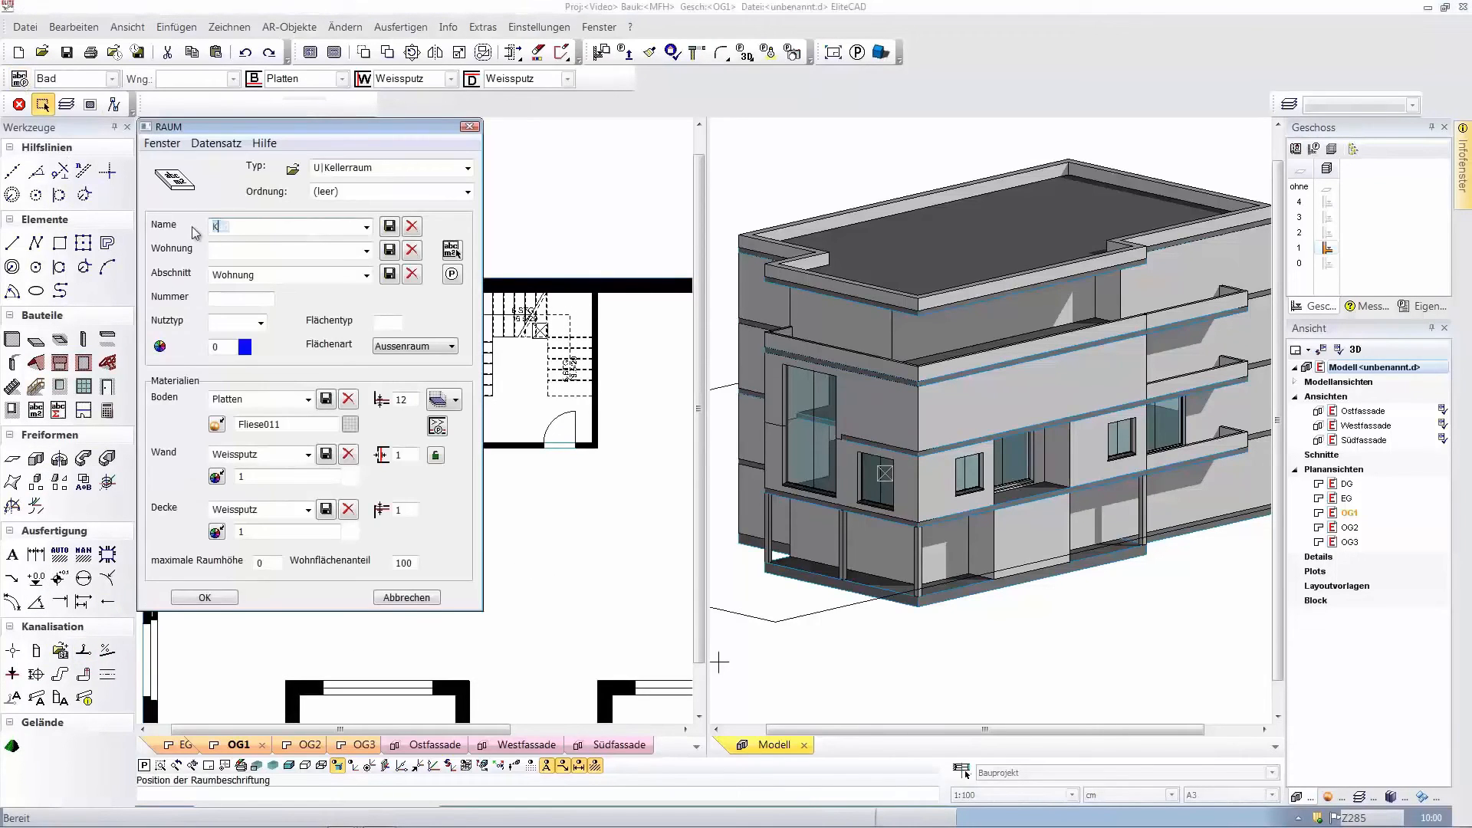
pyautogui.click(214, 599)
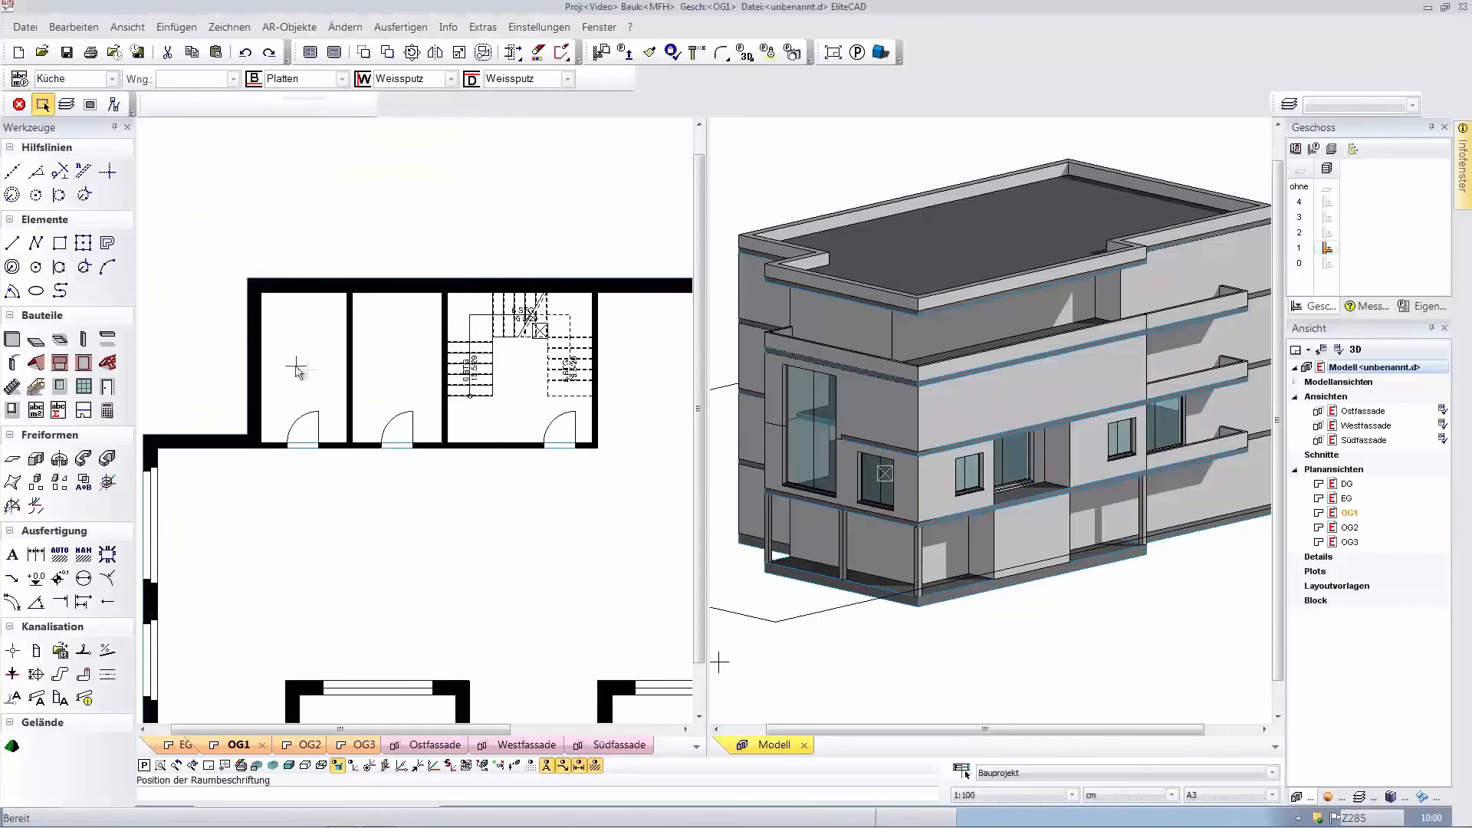
pyautogui.click(297, 368)
# Rename the room definition to Bad / Wc and place its label in the middle rear room.
pyautogui.click(20, 80)
pyautogui.doubleClick(256, 228)
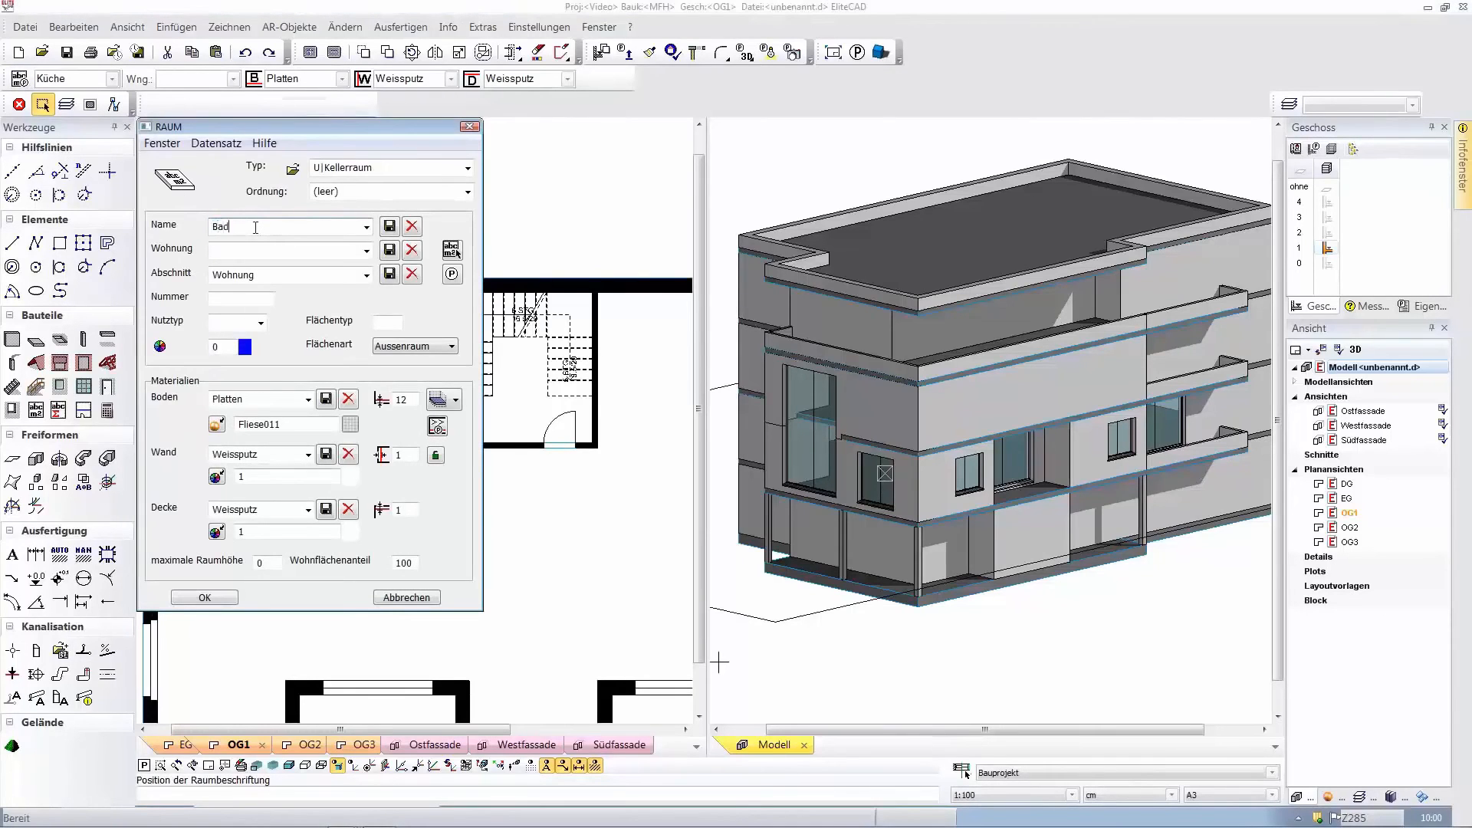
pyautogui.click(205, 598)
pyautogui.click(386, 370)
# Define a room named Wohnen with Parkett flooring and a parquet texture, and place its label in the large open area.
pyautogui.click(20, 79)
pyautogui.moveTo(257, 227); pyautogui.dragTo(148, 227)
pyautogui.click(308, 400)
pyautogui.click(230, 415)
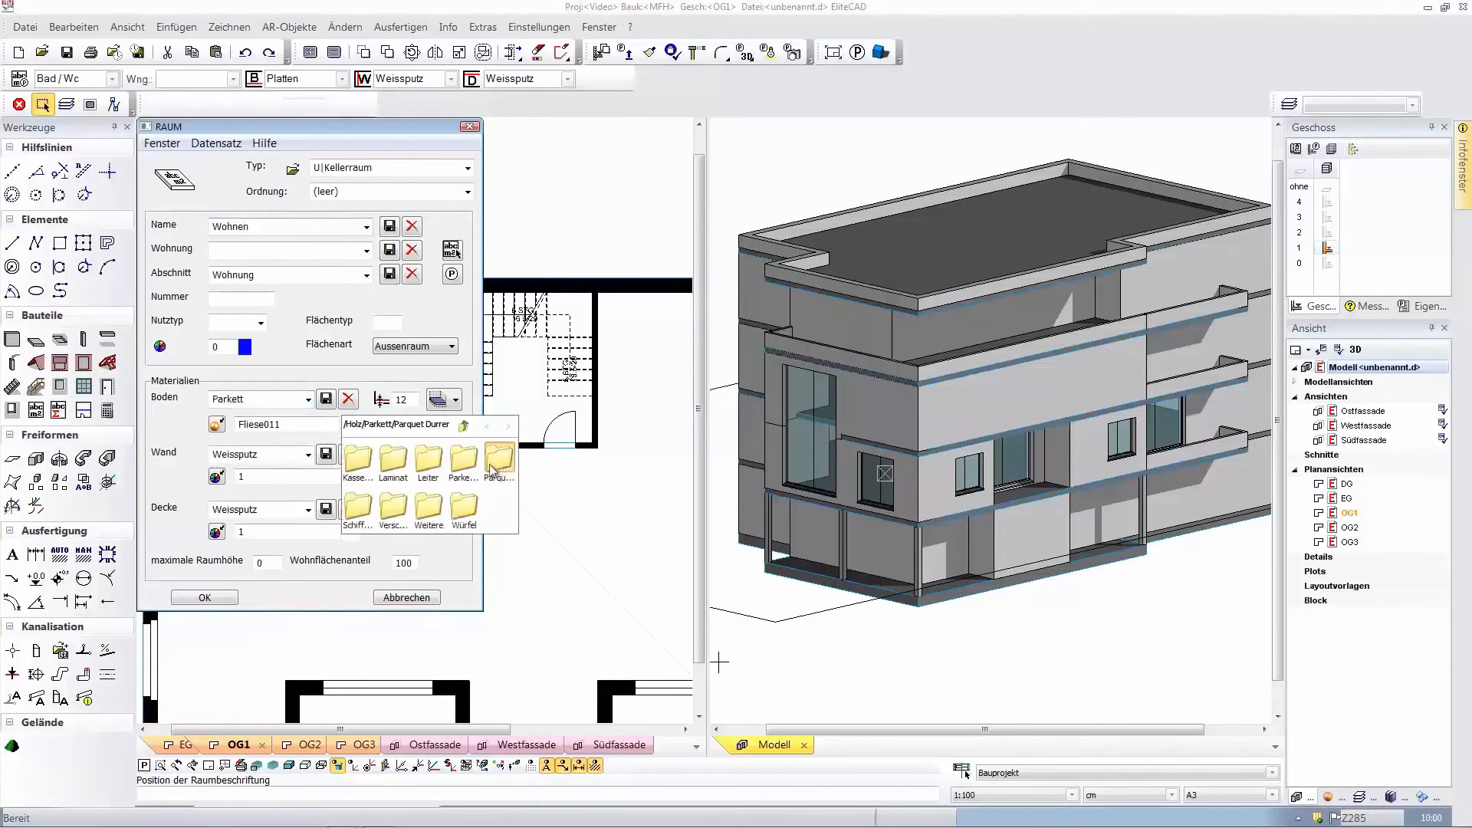
pyautogui.click(393, 456)
pyautogui.click(218, 601)
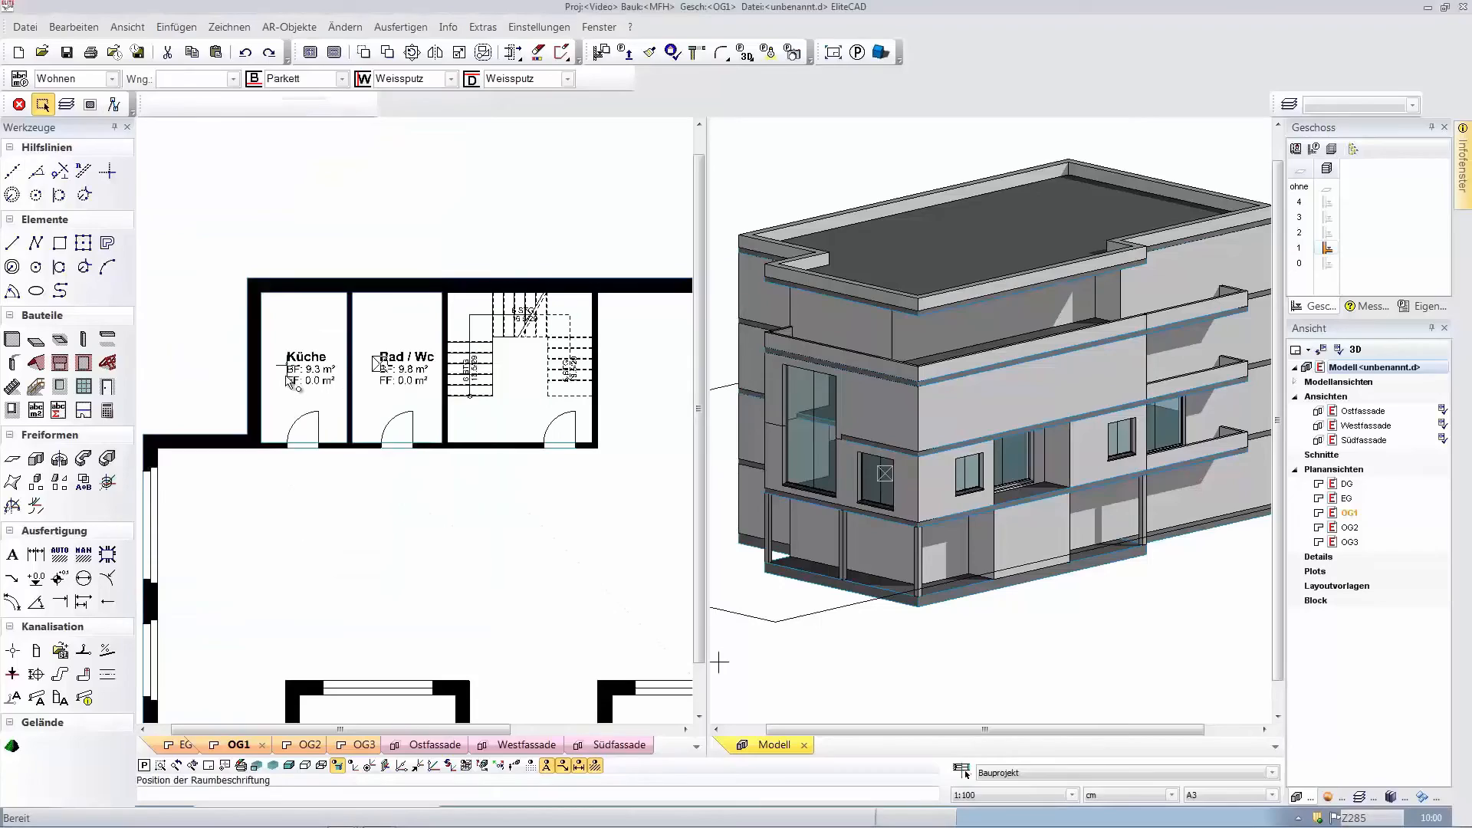
pyautogui.click(291, 526)
pyautogui.click(422, 601)
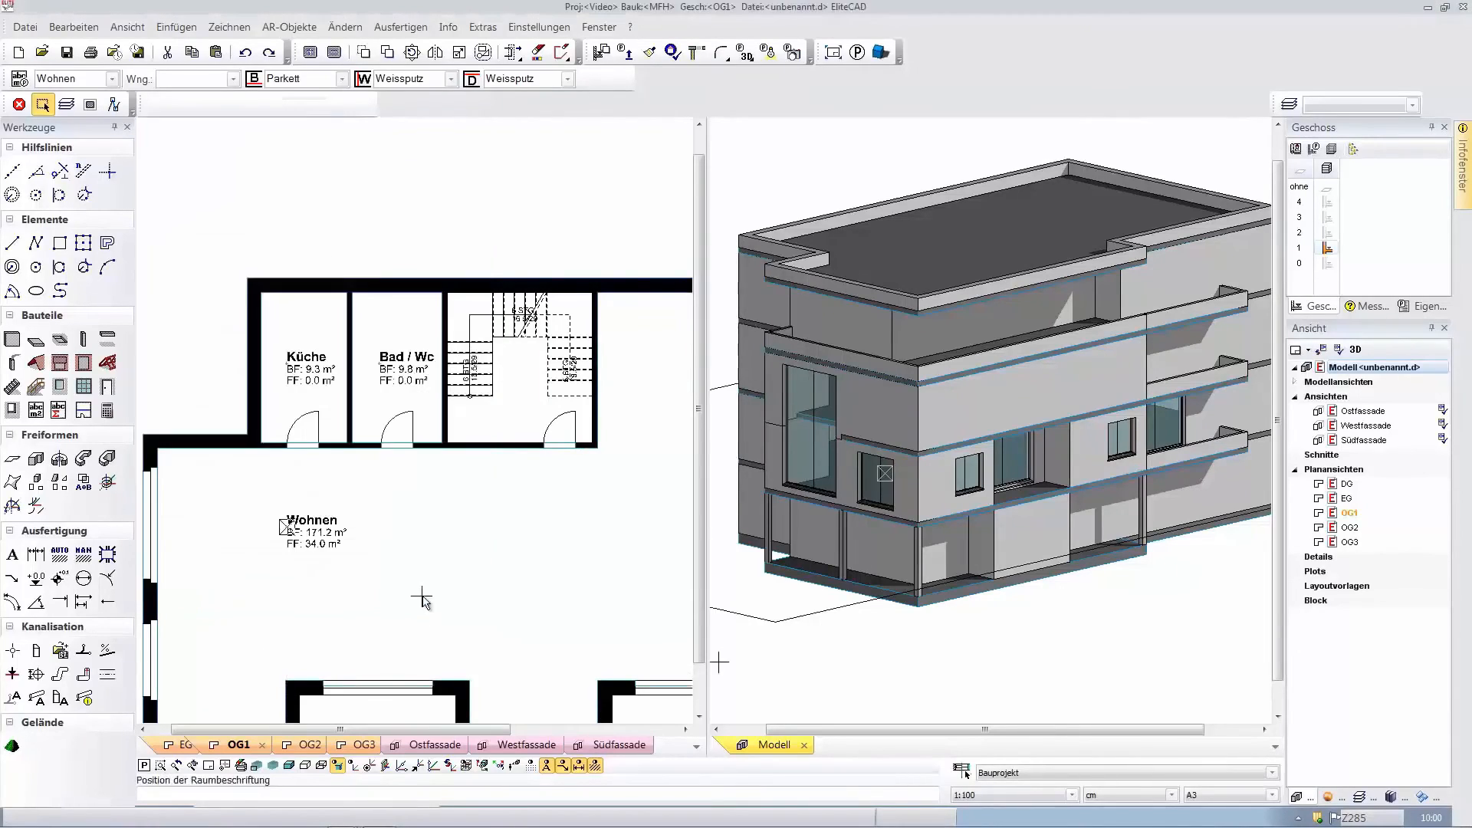
# Isolate the first upper floor in the model, view it from above, and show the Südfassade elevation beside it.
pyautogui.click(1327, 250)
pyautogui.moveTo(1098, 472); pyautogui.dragTo(1064, 514, button='middle')
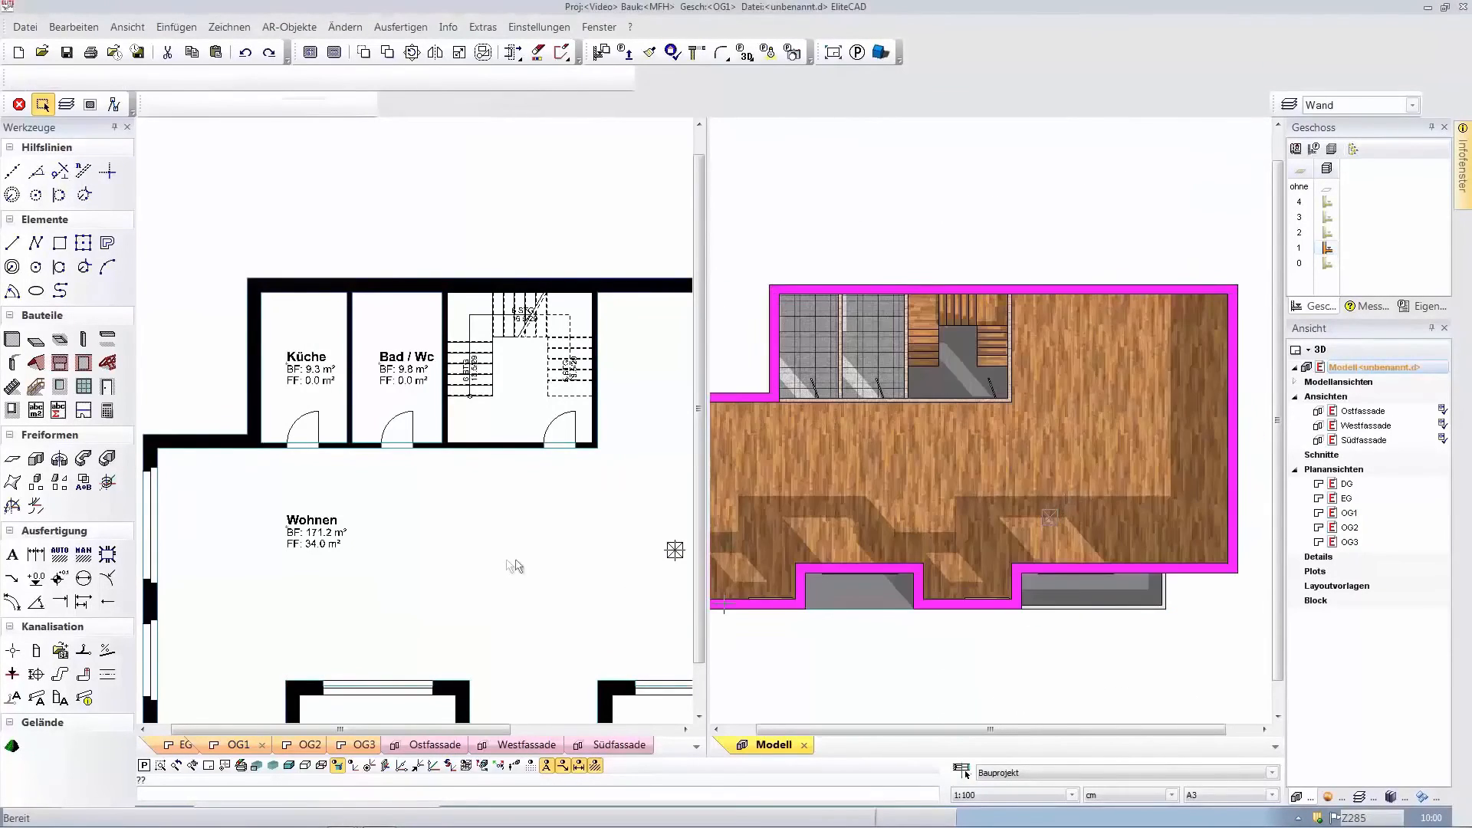
pyautogui.click(610, 750)
pyautogui.click(1068, 426)
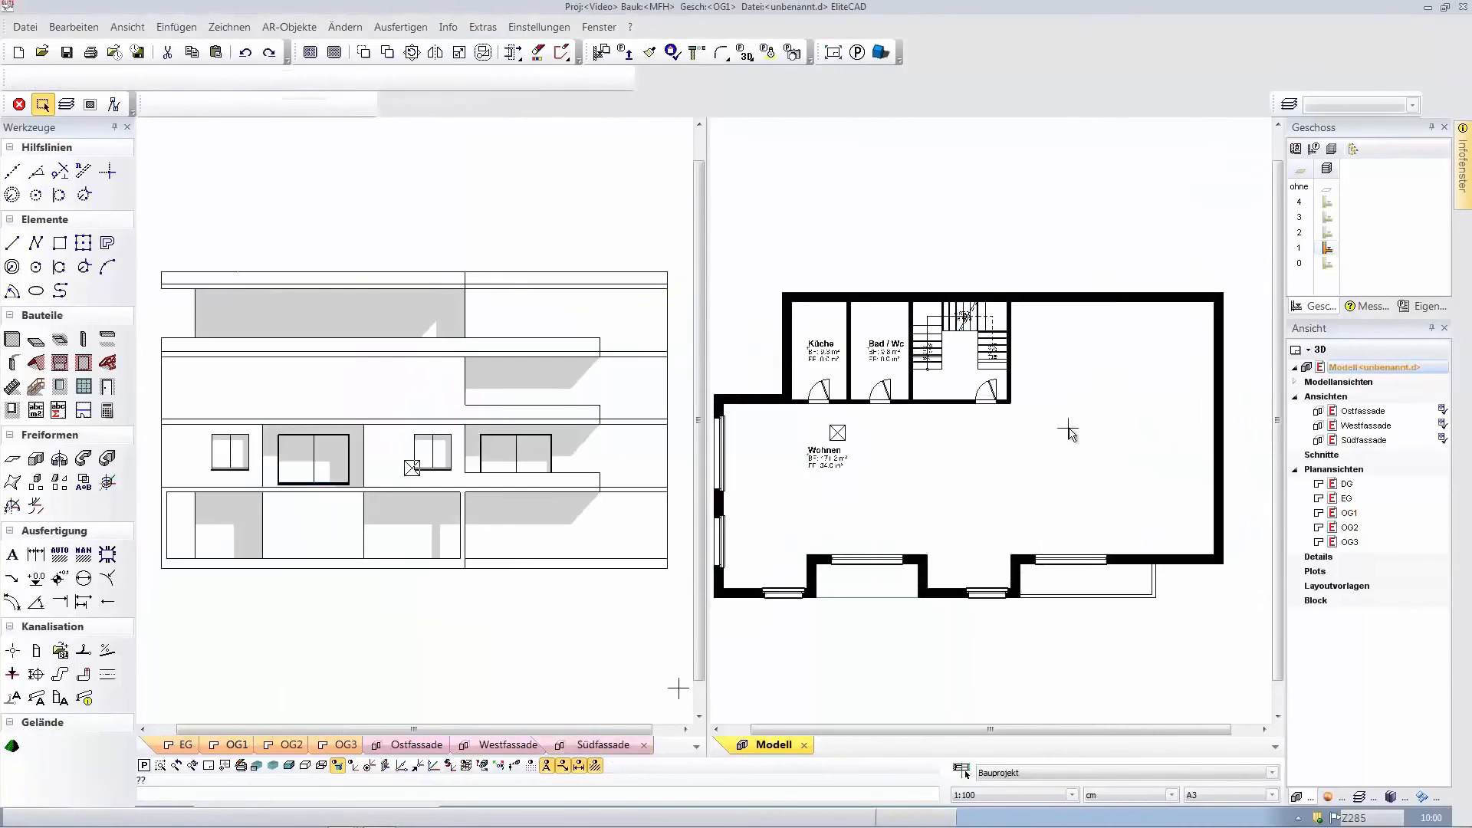
# Copy the small south-facade window into the OG1 exterior walls: three along the east wall and three along the north wall.
pyautogui.click(789, 598)
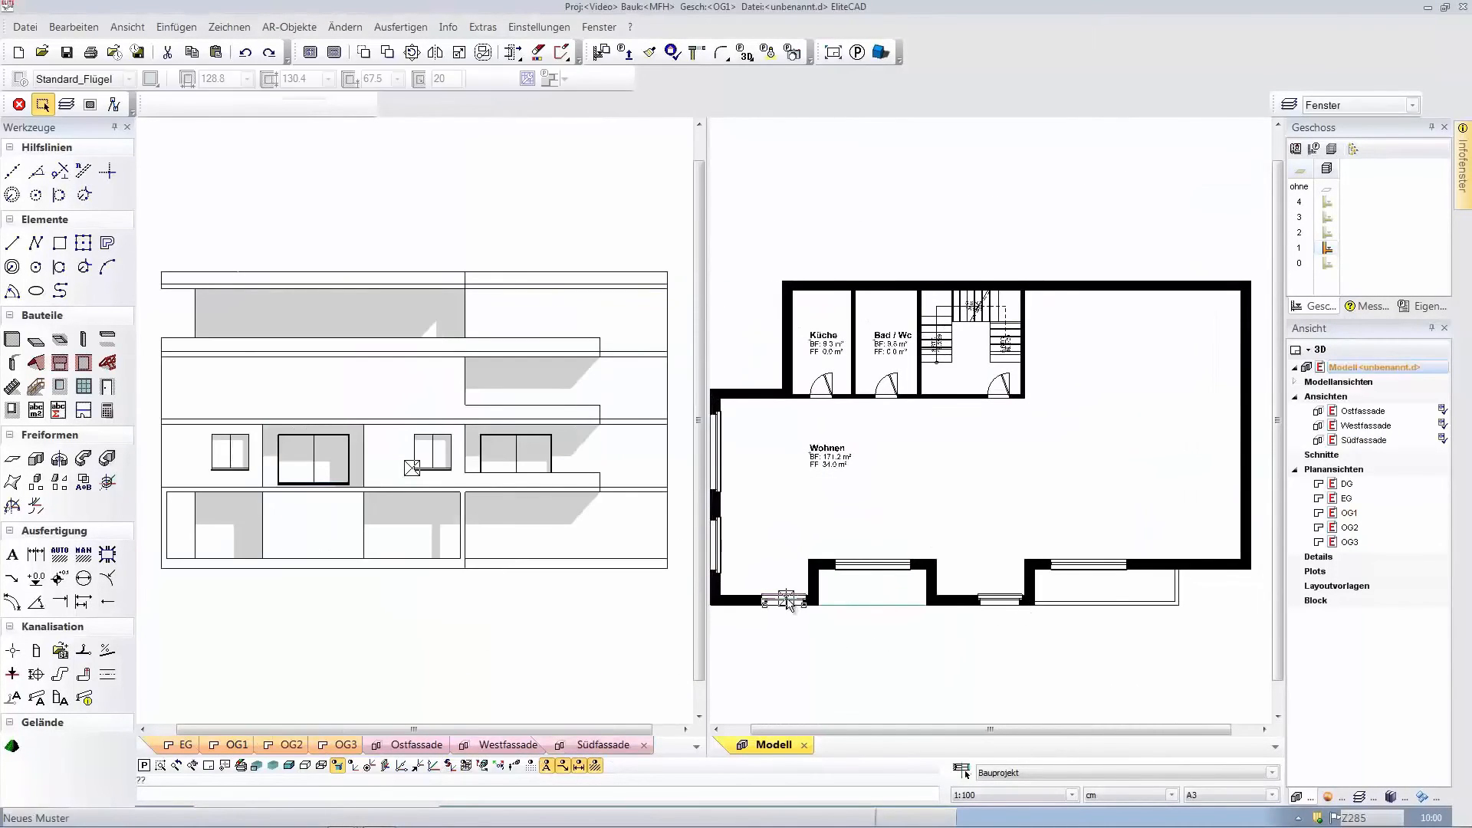
pyautogui.click(1265, 475)
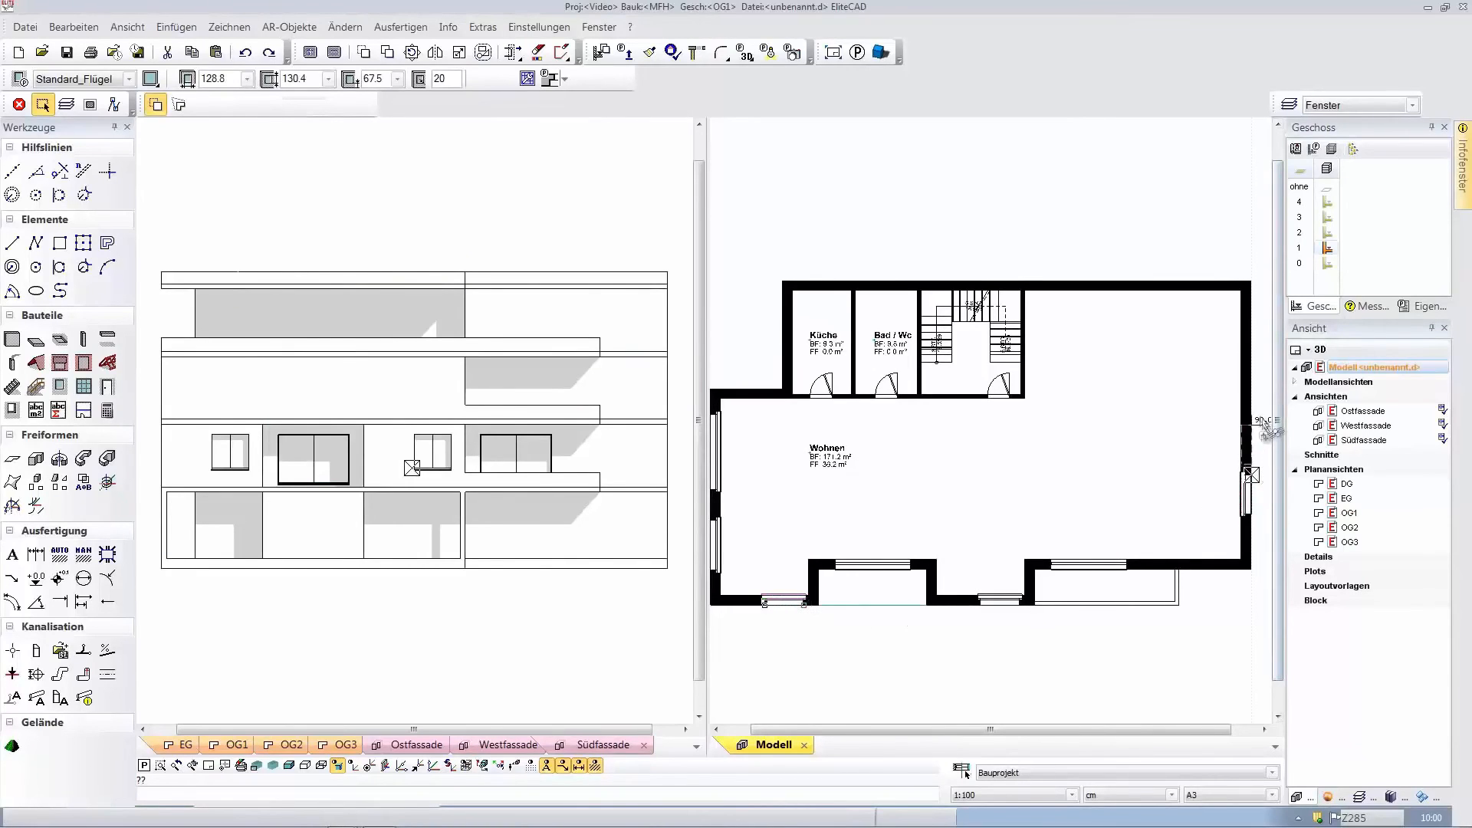
pyautogui.click(1263, 401)
pyautogui.click(1261, 336)
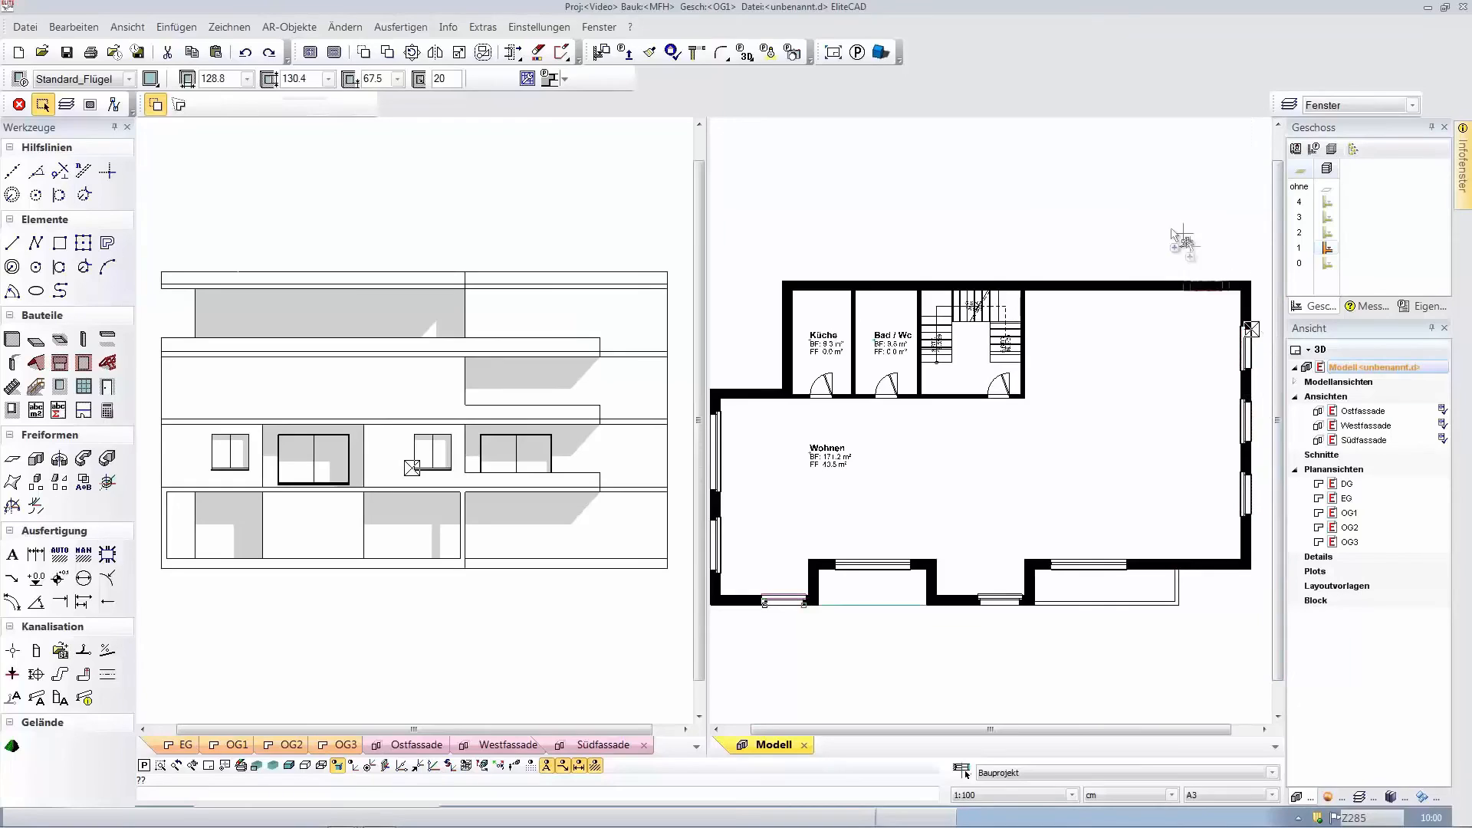
pyautogui.click(1046, 224)
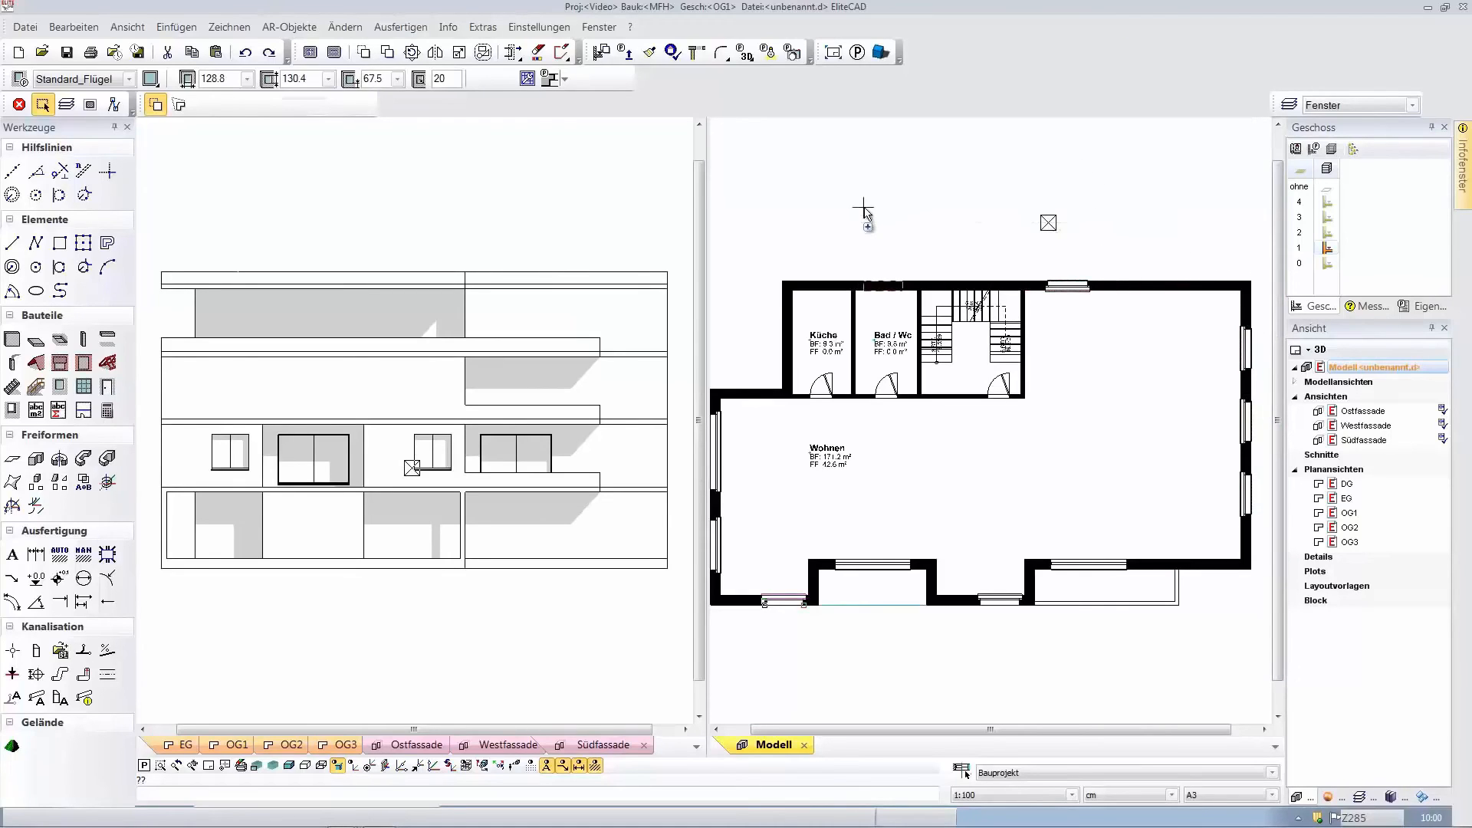
pyautogui.click(864, 208)
pyautogui.click(816, 219)
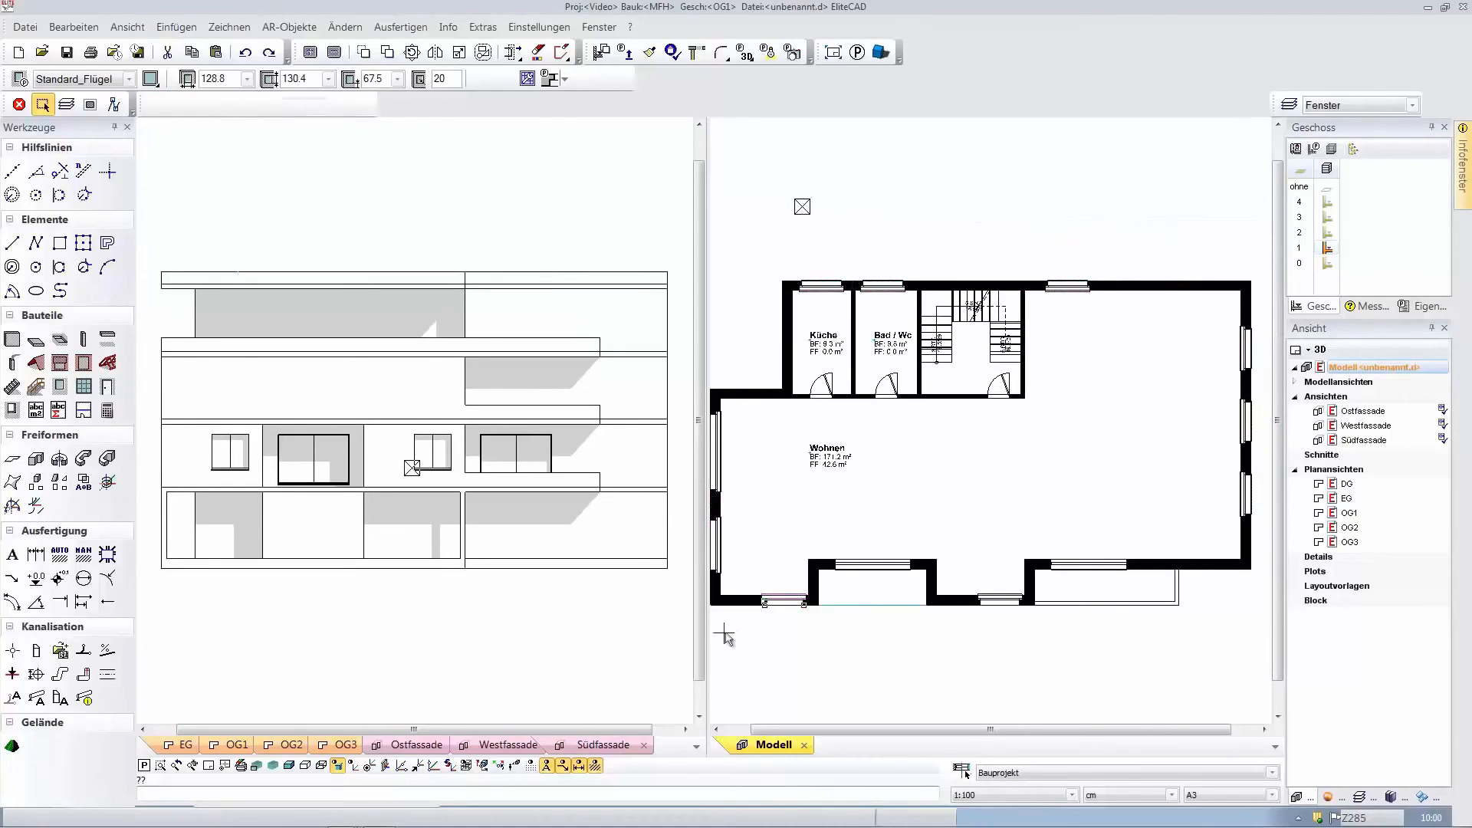
pyautogui.press('Escape')
# Copy the OG1 windows, interior walls, doors, stairs and room labels to EG, OG2 and OG3, leaving out DG.
pyautogui.moveTo(733, 635); pyautogui.dragTo(1257, 228)
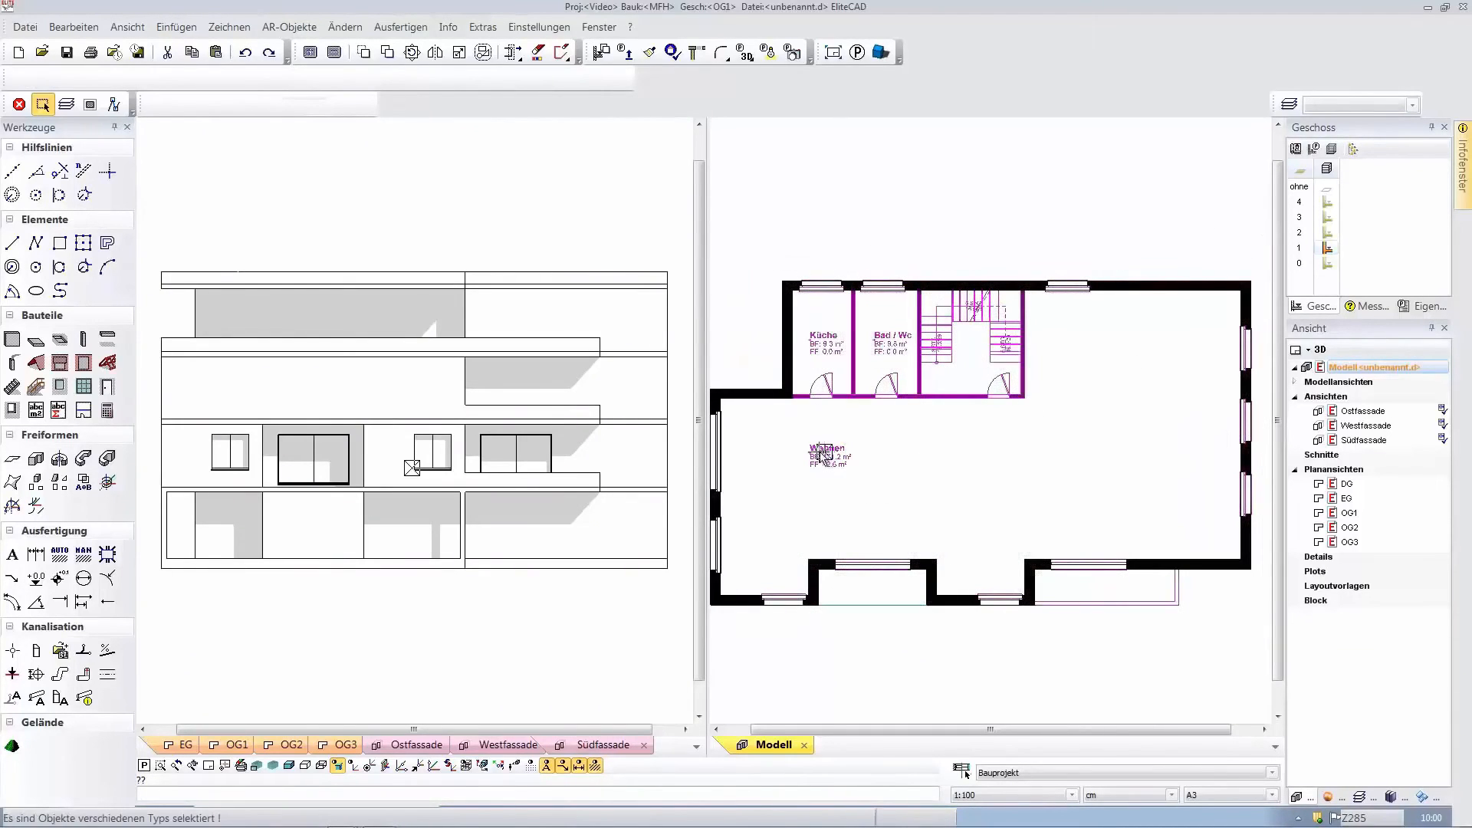
pyautogui.click(602, 51)
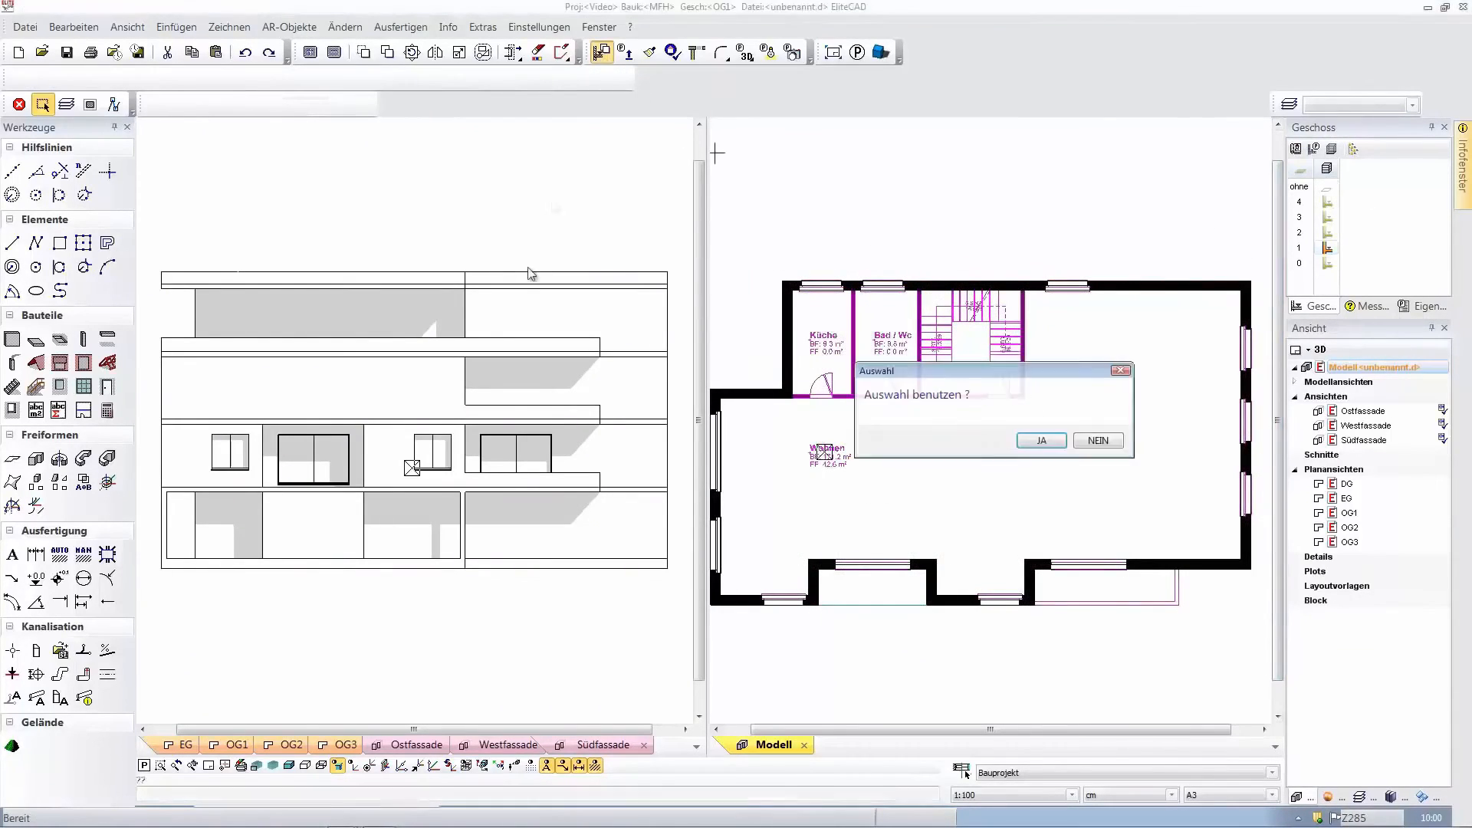
pyautogui.click(1043, 443)
pyautogui.click(1045, 446)
pyautogui.click(986, 447)
pyautogui.click(985, 445)
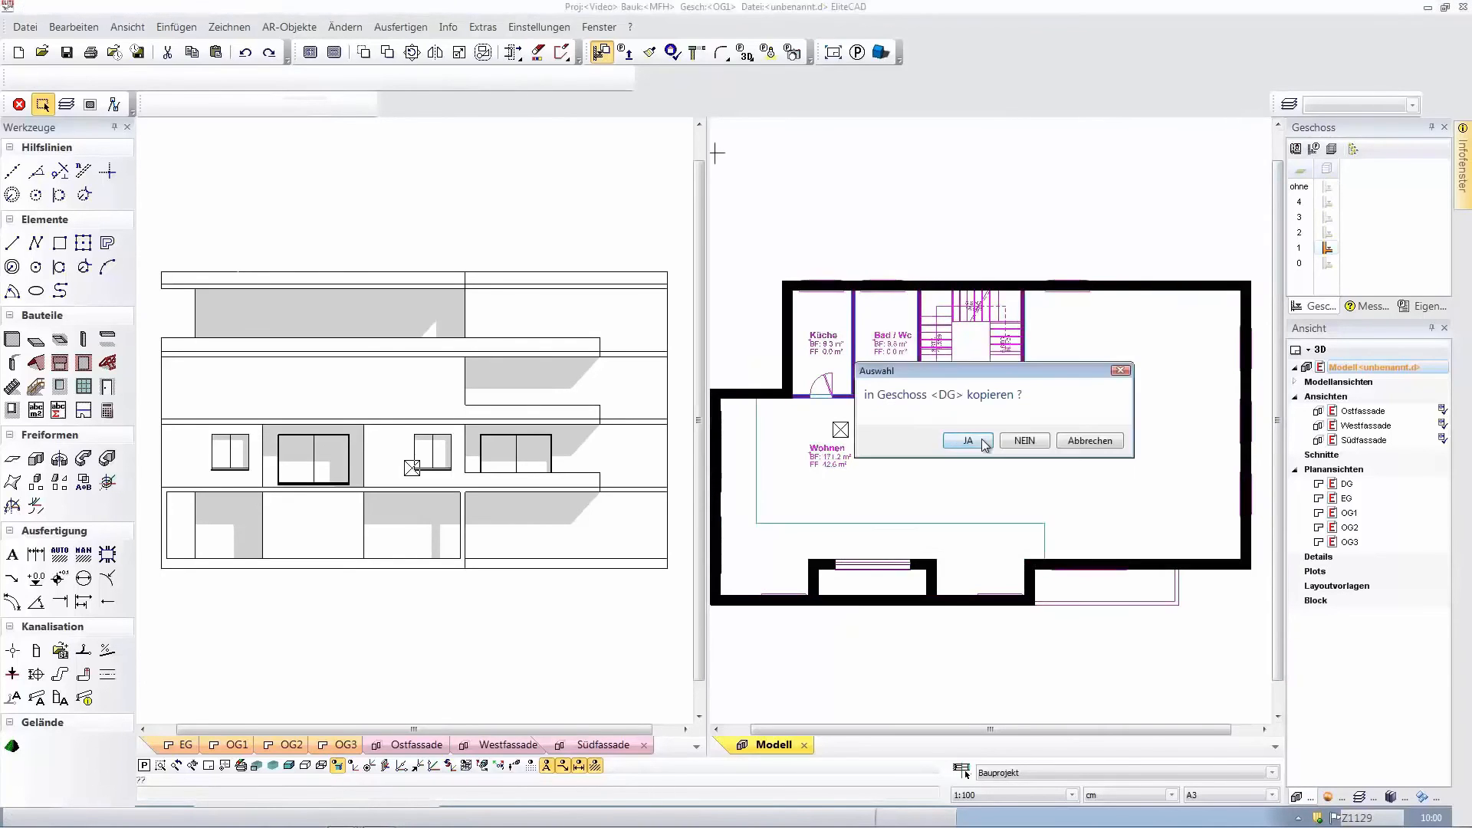
pyautogui.click(1023, 442)
pyautogui.click(969, 442)
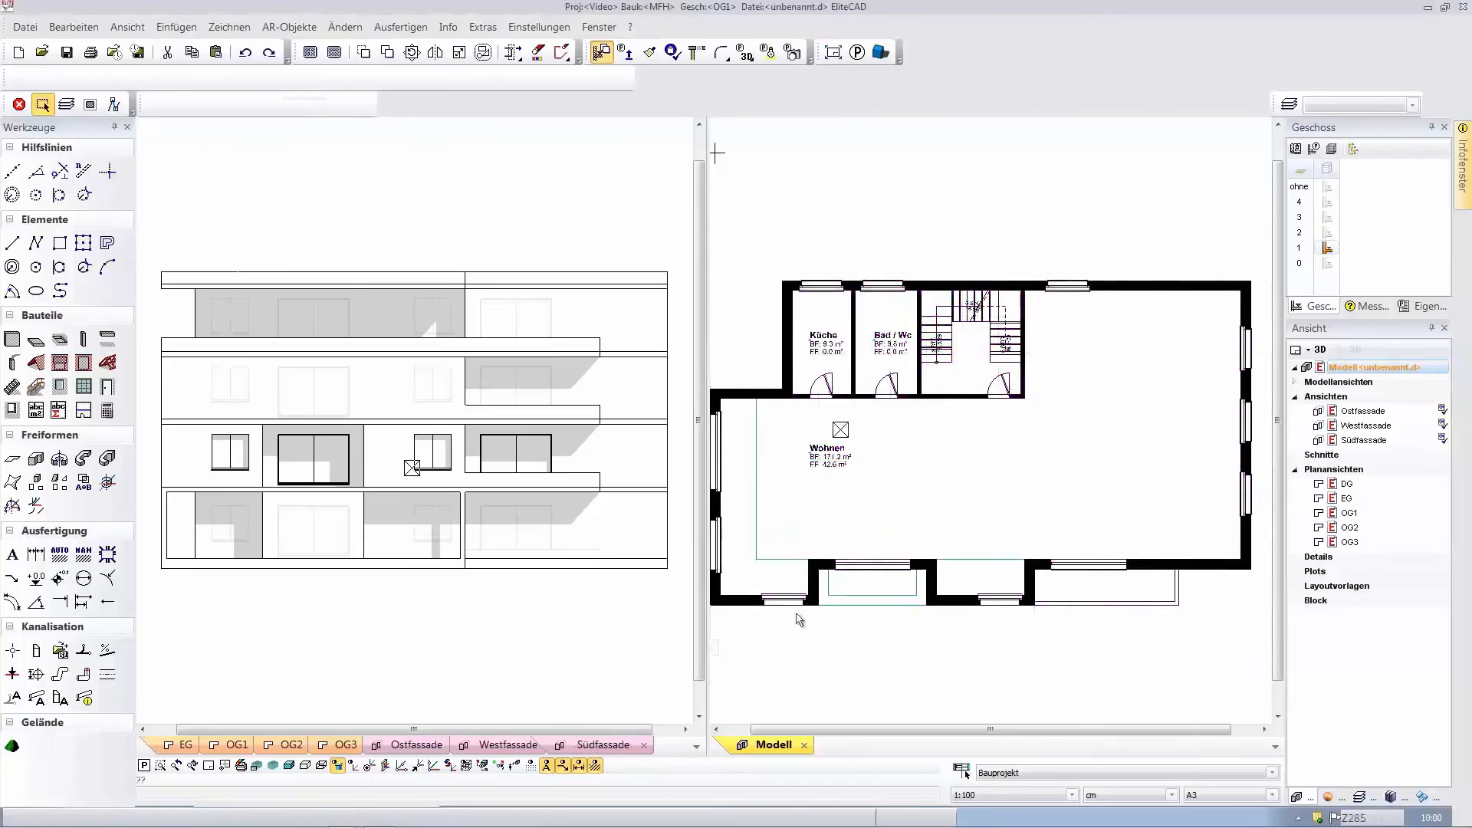
# Show all storeys of the building together in a shaded perspective view.
pyautogui.moveTo(1088, 424); pyautogui.dragTo(1132, 351, button='middle')
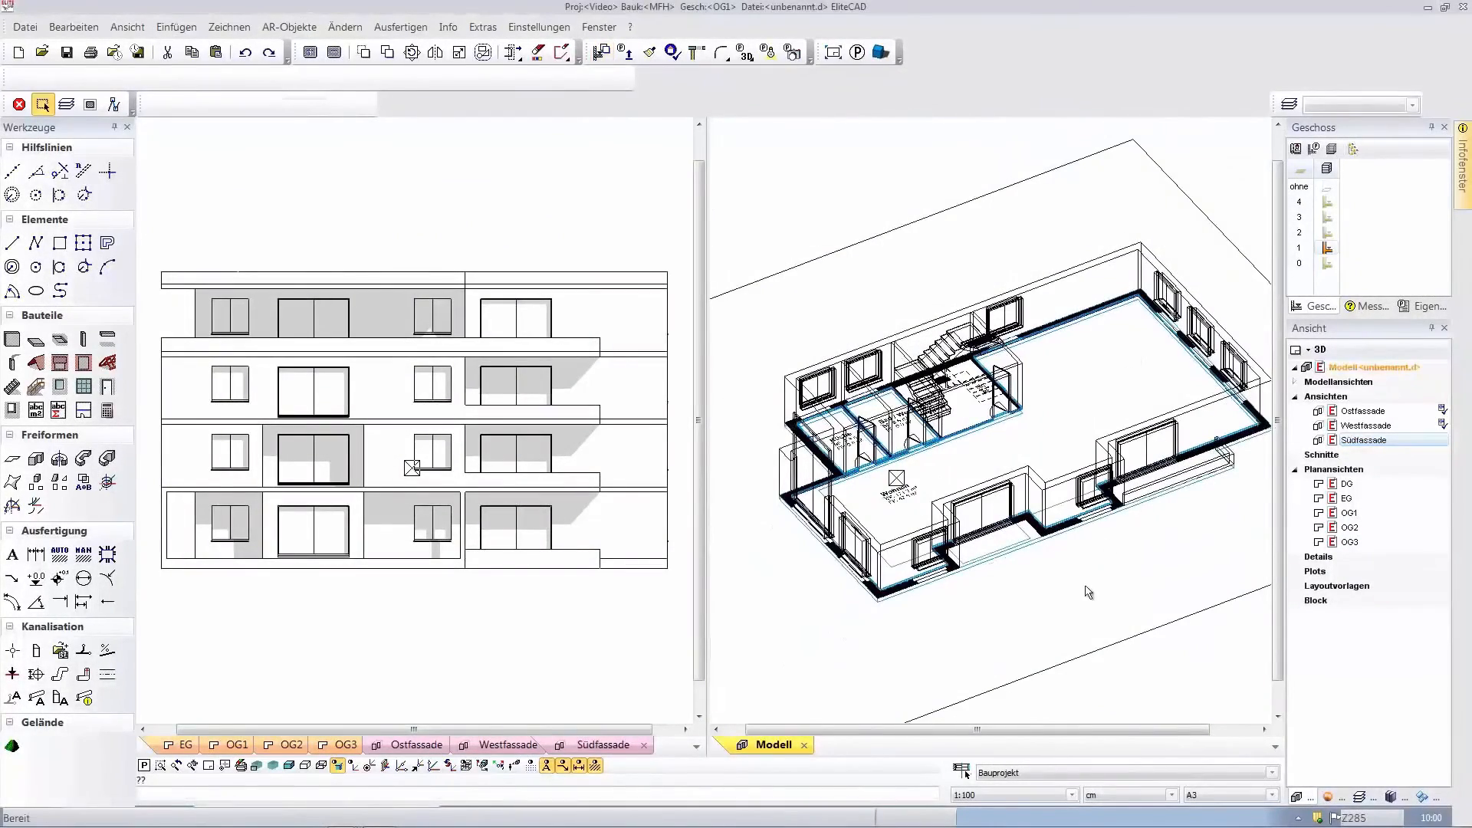
pyautogui.moveTo(1081, 584); pyautogui.dragTo(1115, 556, button='middle')
pyautogui.click(1328, 168)
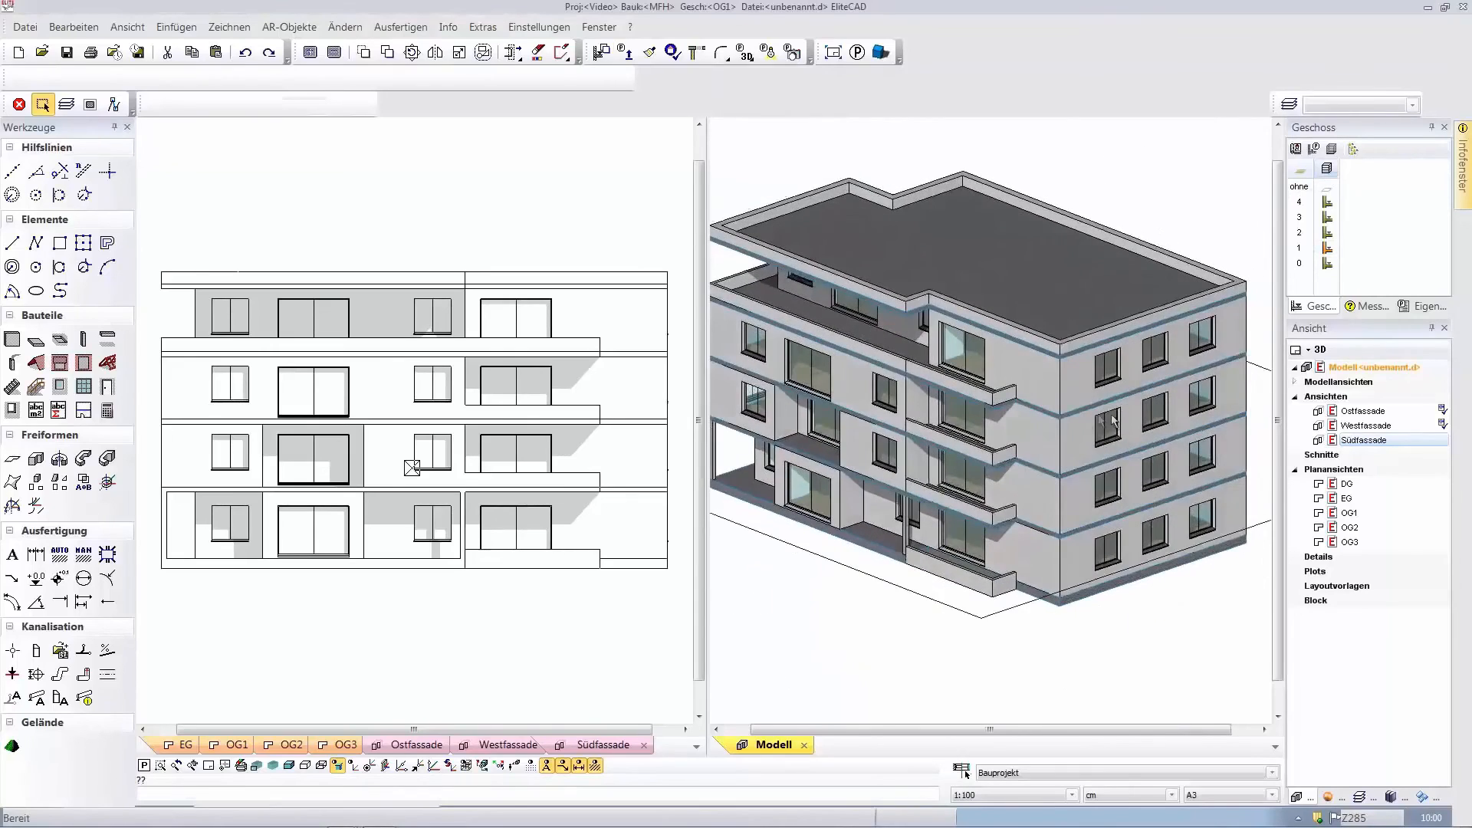
# Stretch the OG2 and OG3 exterior walls in the Südfassade so their east side moves back to the balcony end.
pyautogui.click(667, 394)
pyautogui.click(665, 323)
pyautogui.click(513, 52)
pyautogui.scroll(2, 447, 421)
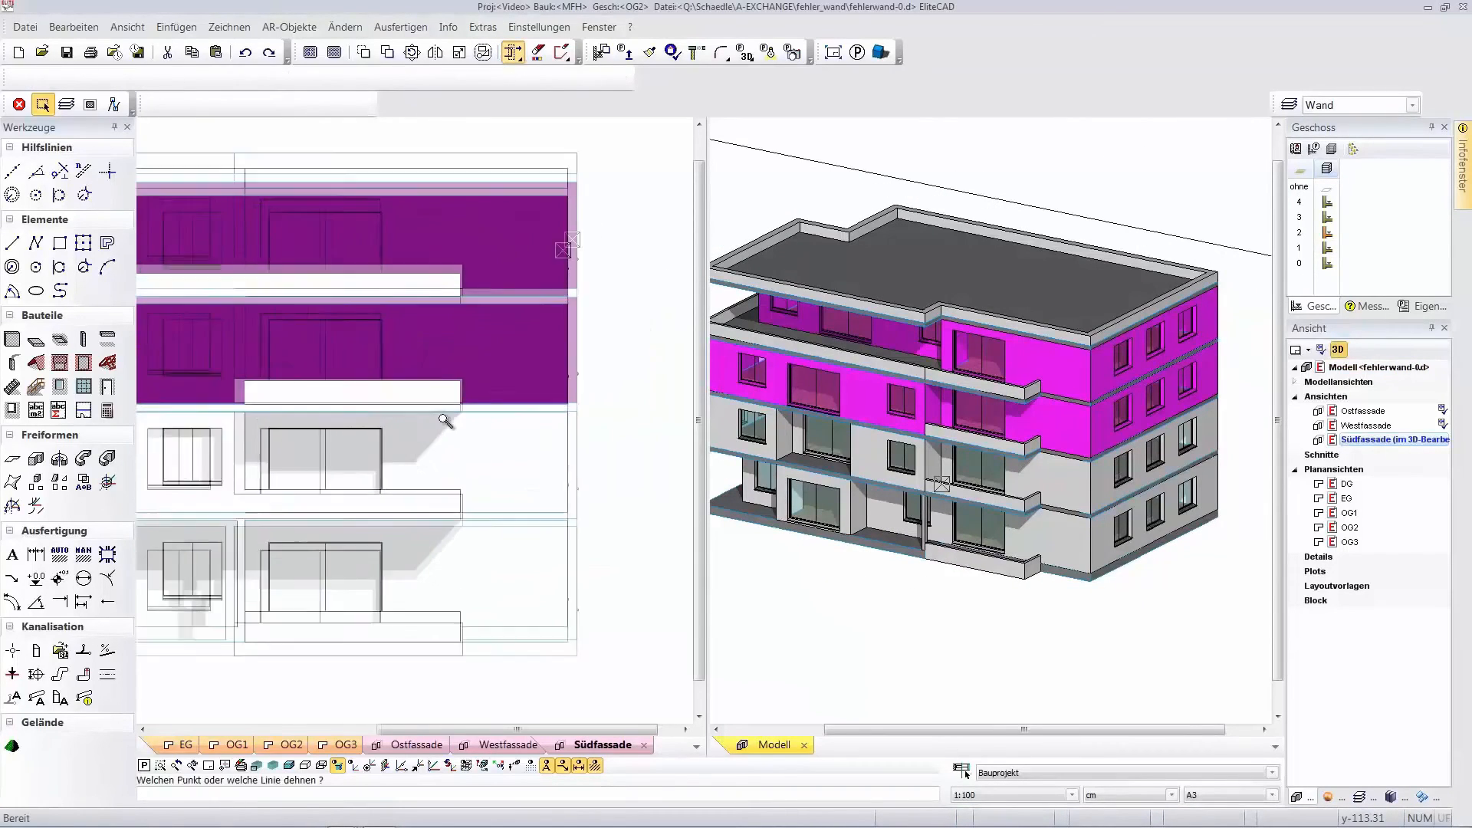
pyautogui.click(578, 405)
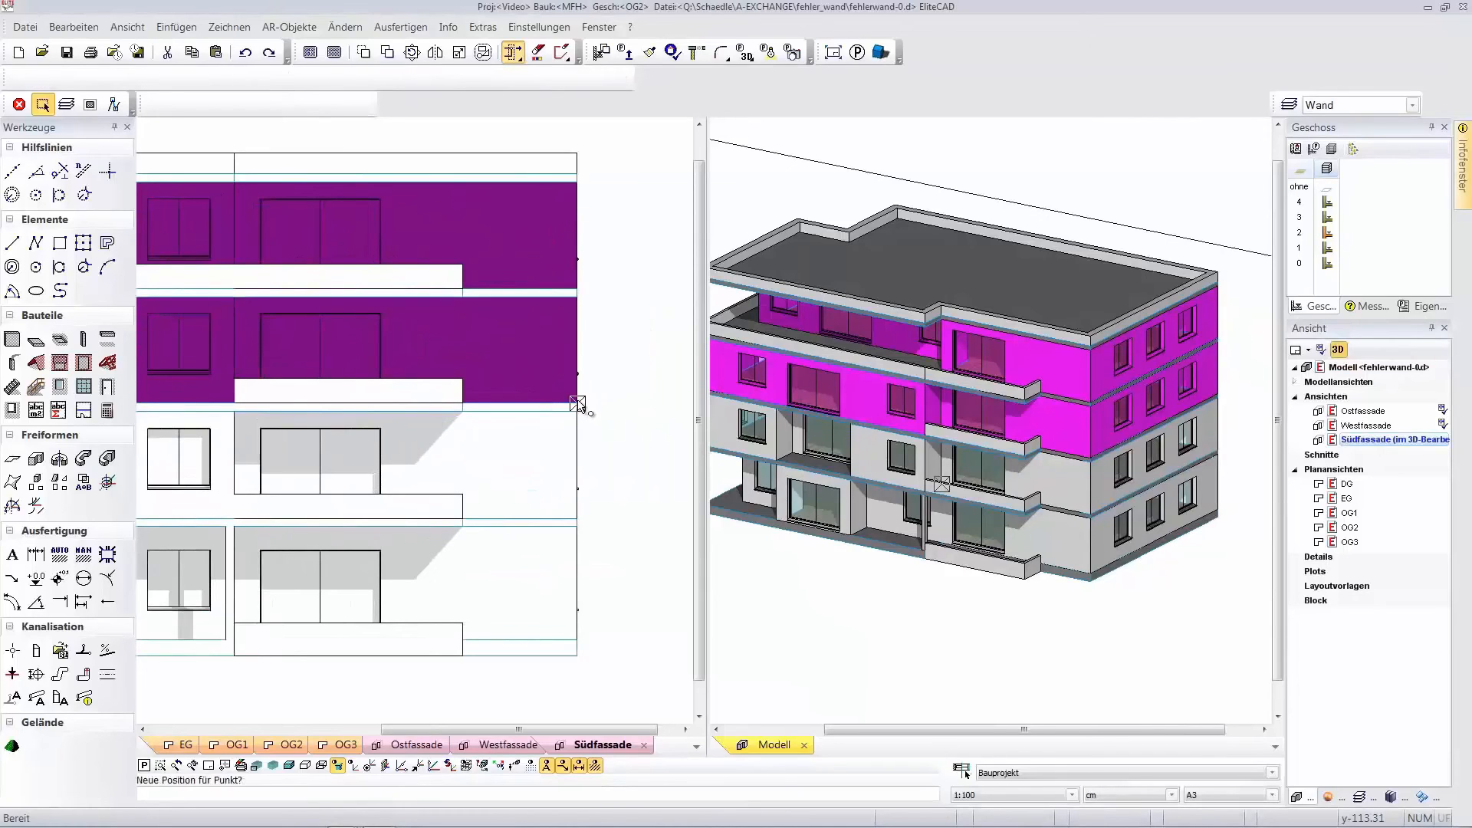
pyautogui.click(463, 403)
pyautogui.click(528, 135)
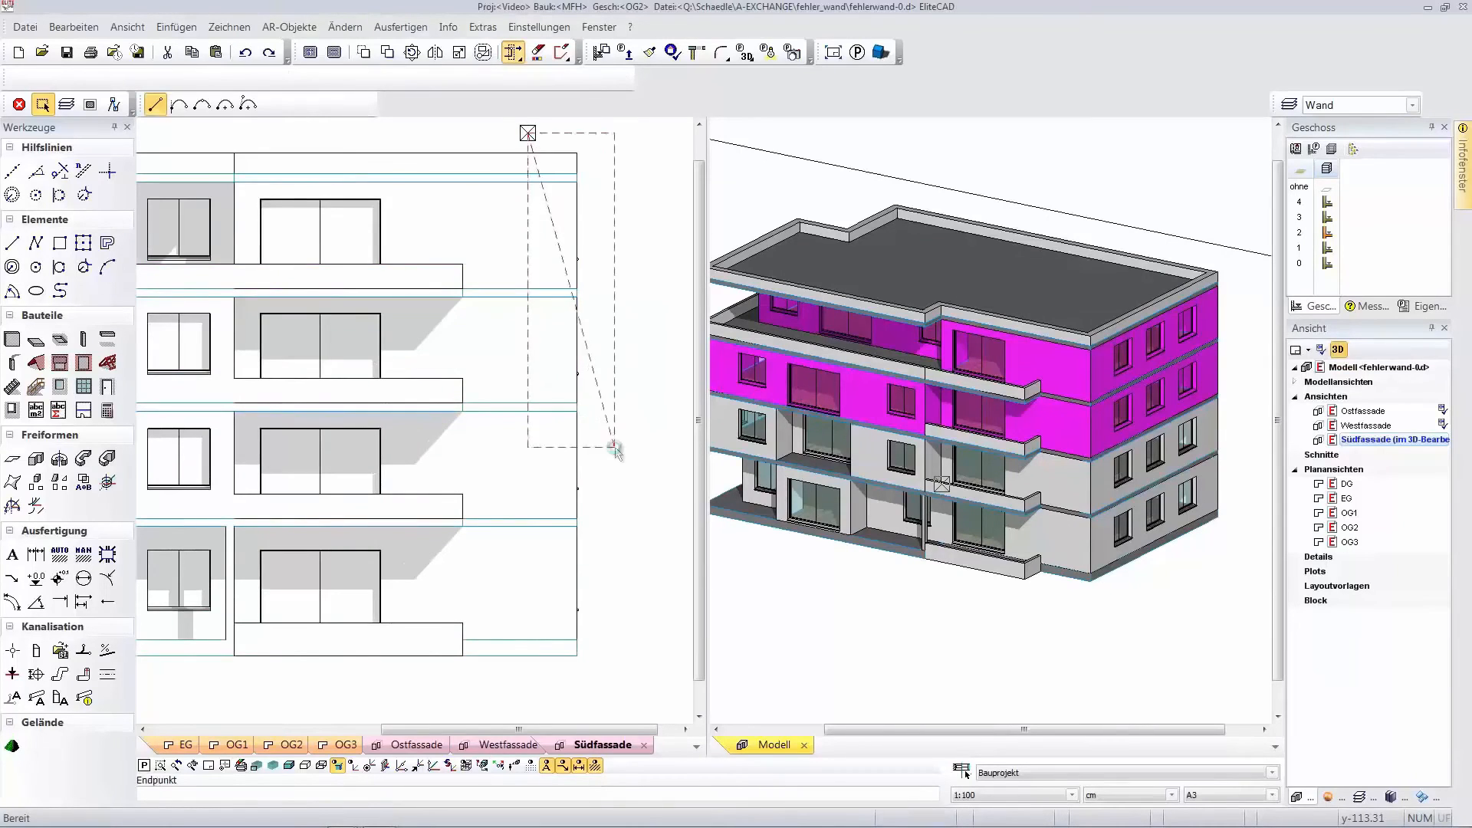
pyautogui.click(612, 444)
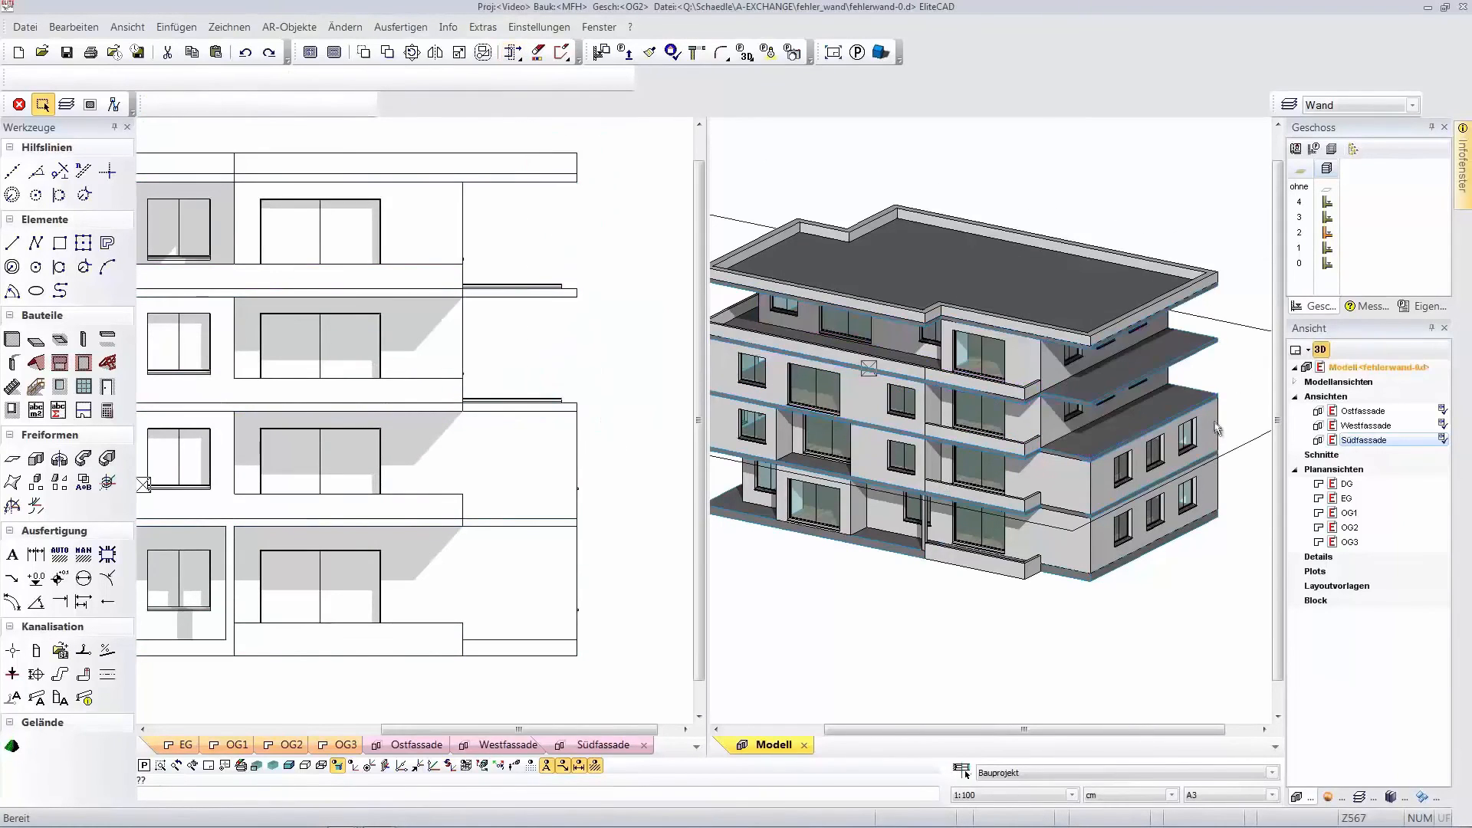
# Shrink the storey and roof slabs inward by a parallel distance of 20 cm.
pyautogui.scroll(6, 1217, 428)
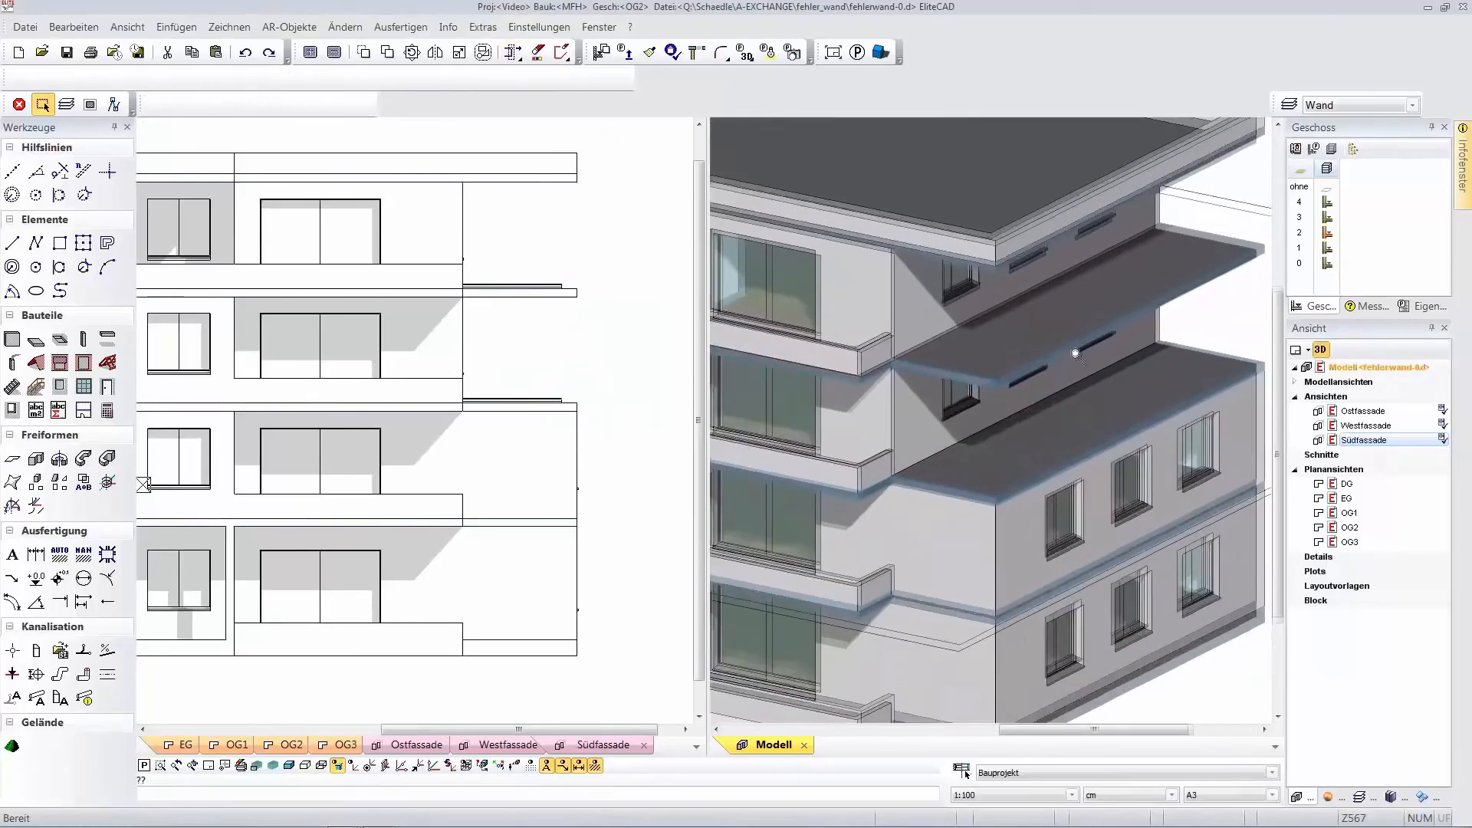
pyautogui.click(1326, 219)
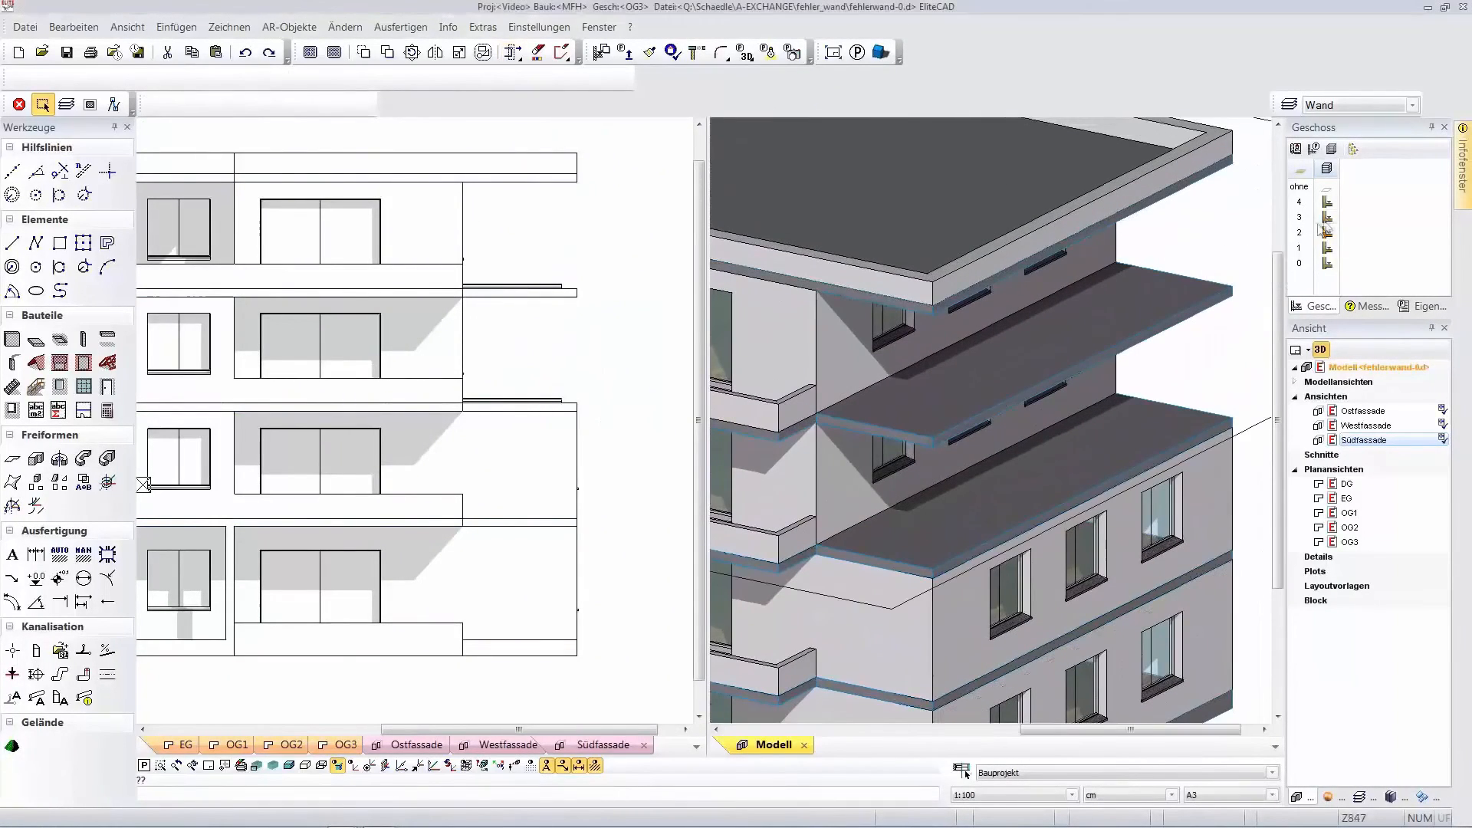
pyautogui.click(36, 243)
pyautogui.press('Escape')
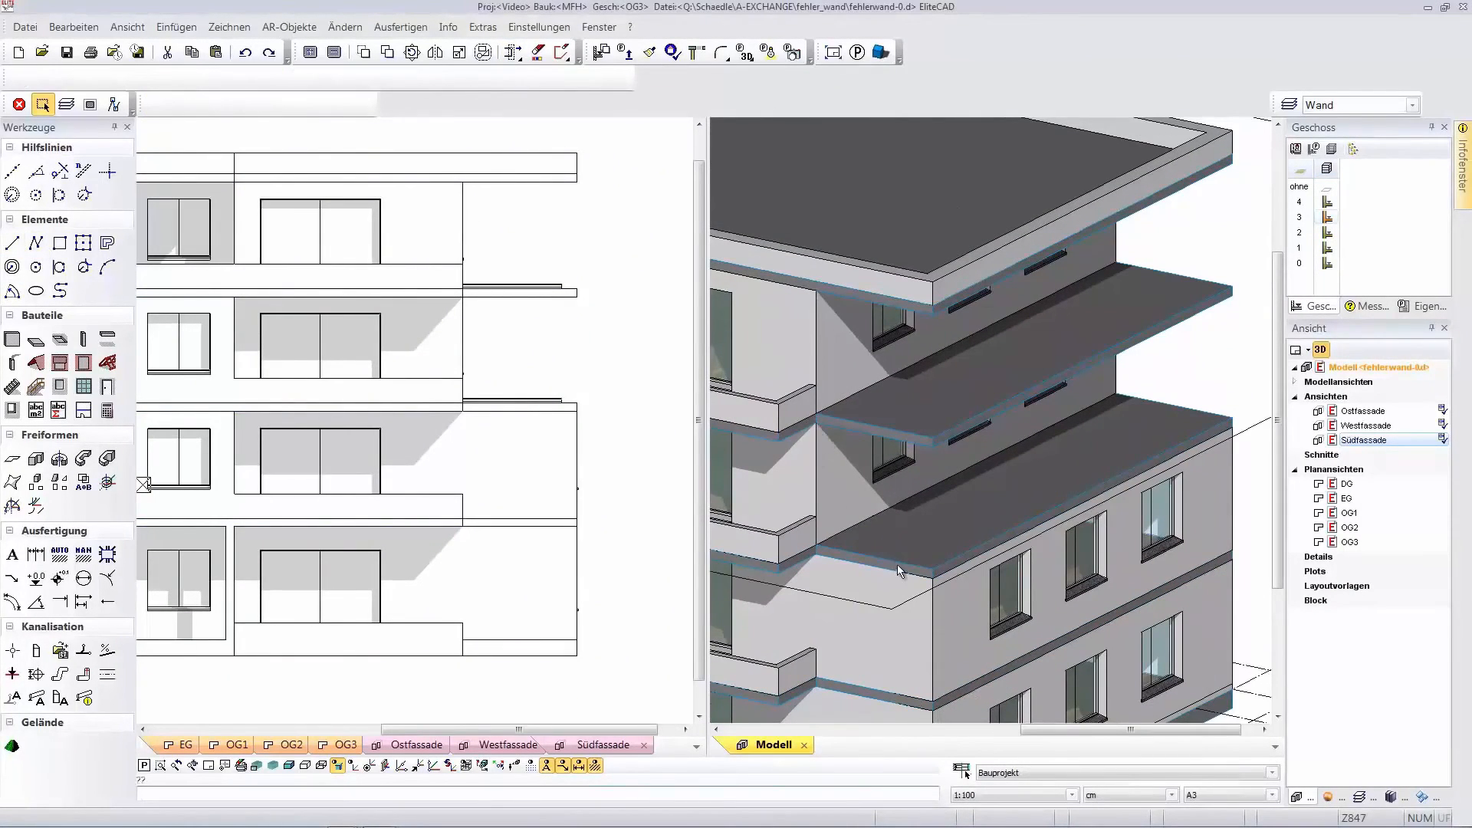
pyautogui.click(897, 564)
pyautogui.click(617, 79)
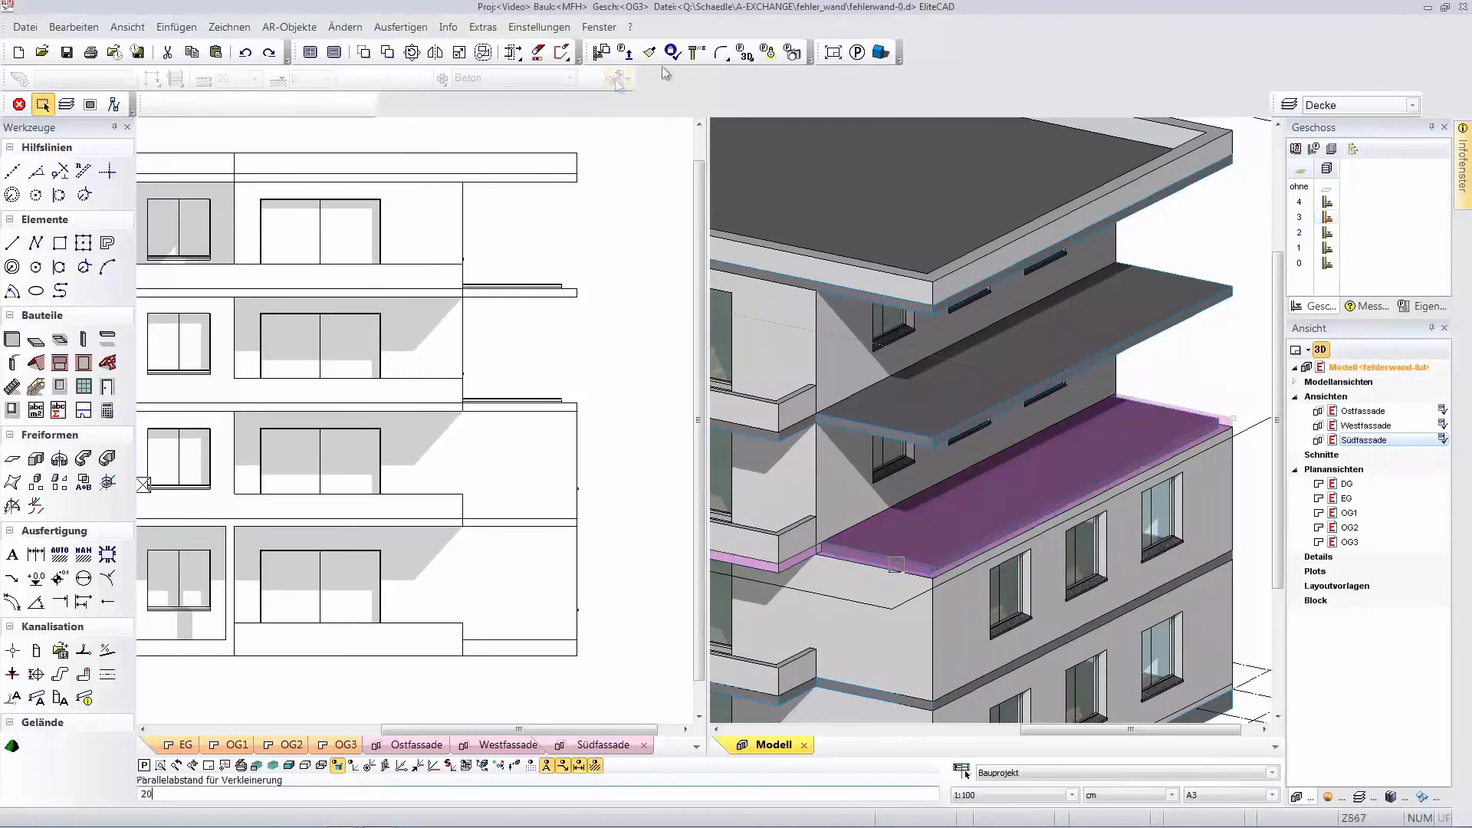
pyautogui.click(941, 404)
pyautogui.click(972, 693)
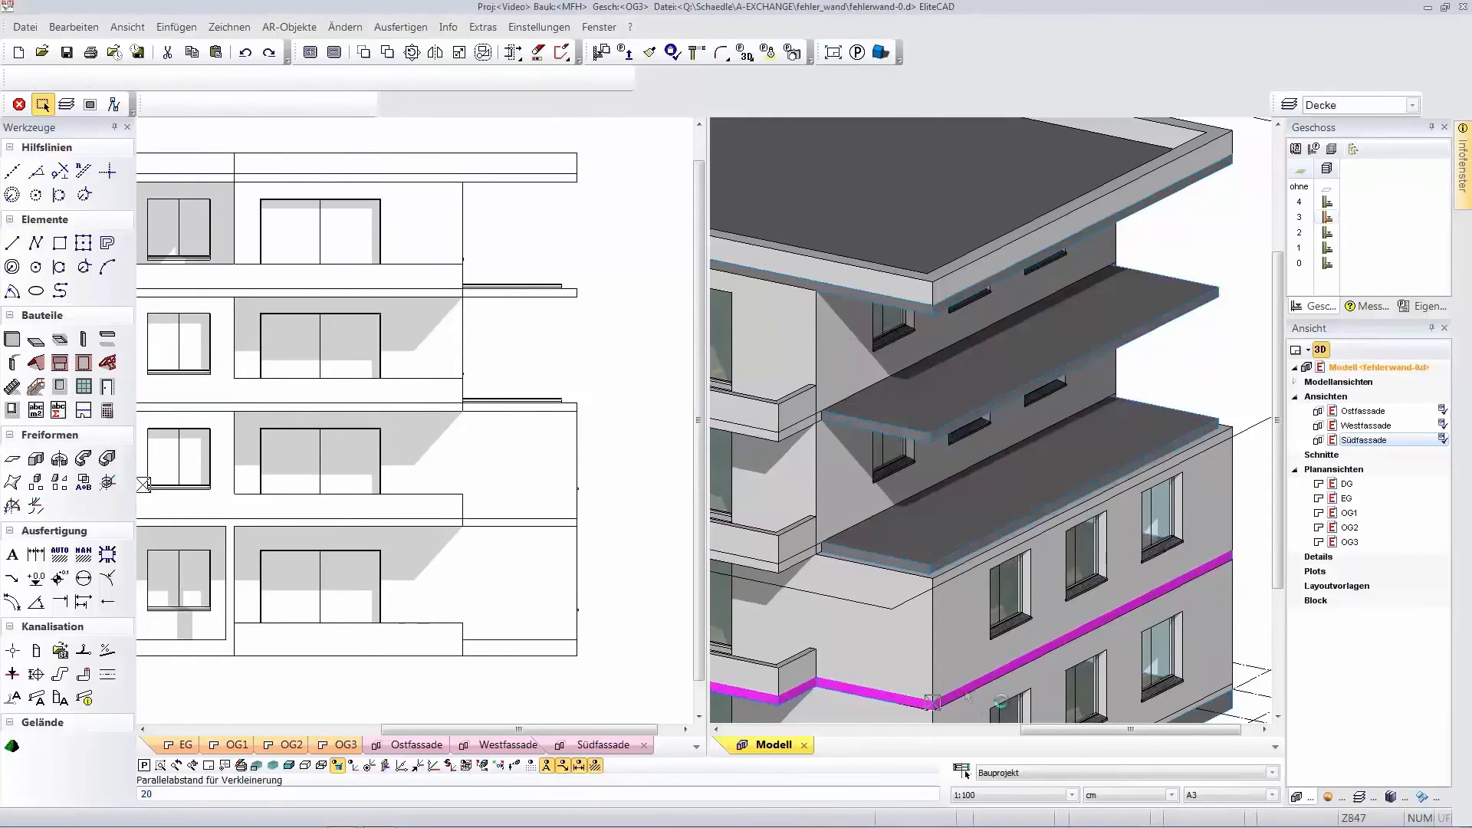
pyautogui.press('Return')
pyautogui.click(1066, 173)
pyautogui.press('Return')
# Make OG3 active and draw an open polygon along the outer edges of its projecting terrace slab.
pyautogui.click(1326, 218)
pyautogui.click(36, 244)
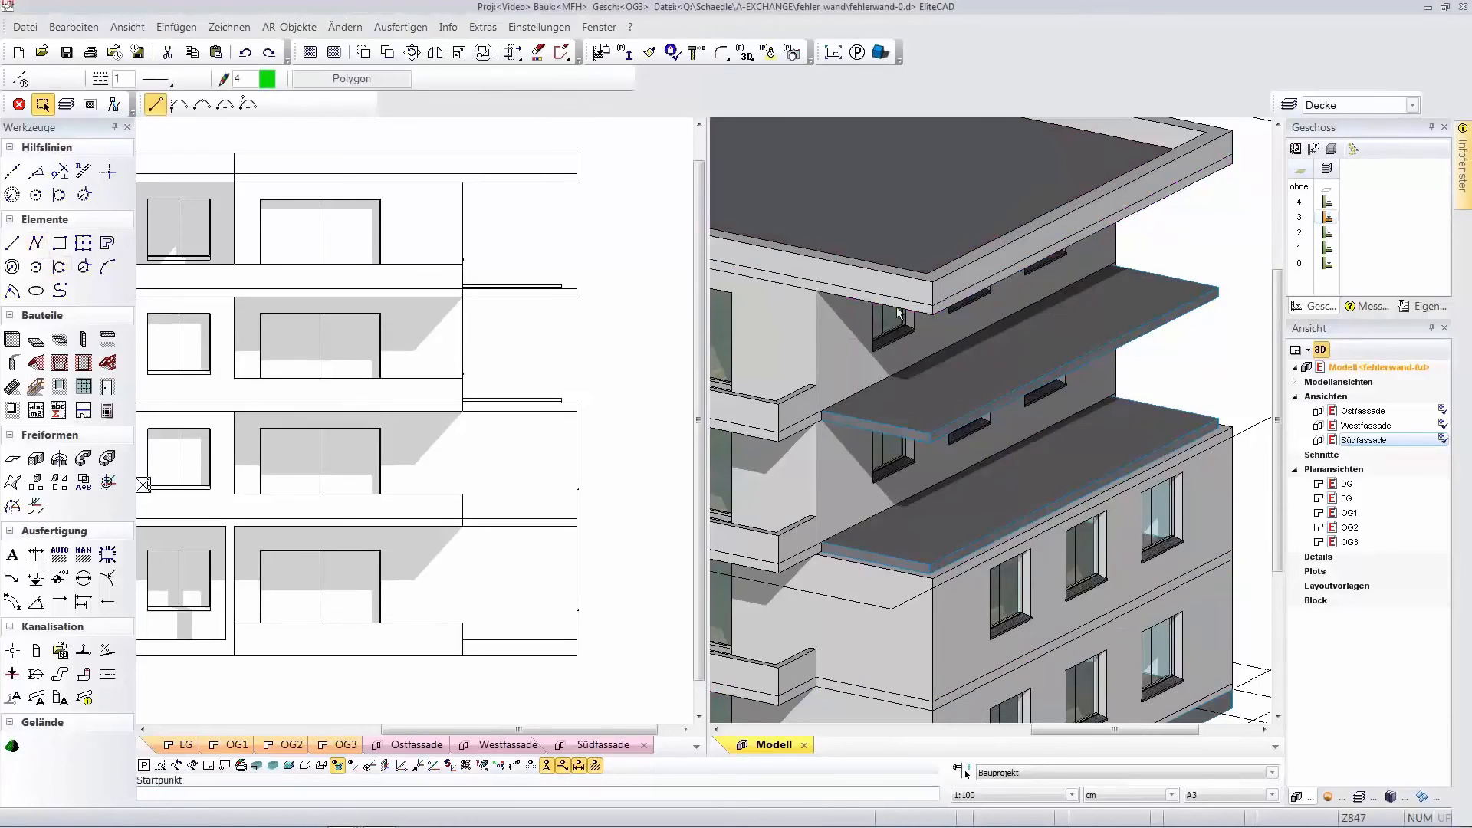
pyautogui.click(822, 410)
pyautogui.click(1111, 265)
pyautogui.press('Escape')
# Create an exterior railing with handrail and framed panels along the terrace contour on OG3.
pyautogui.click(36, 387)
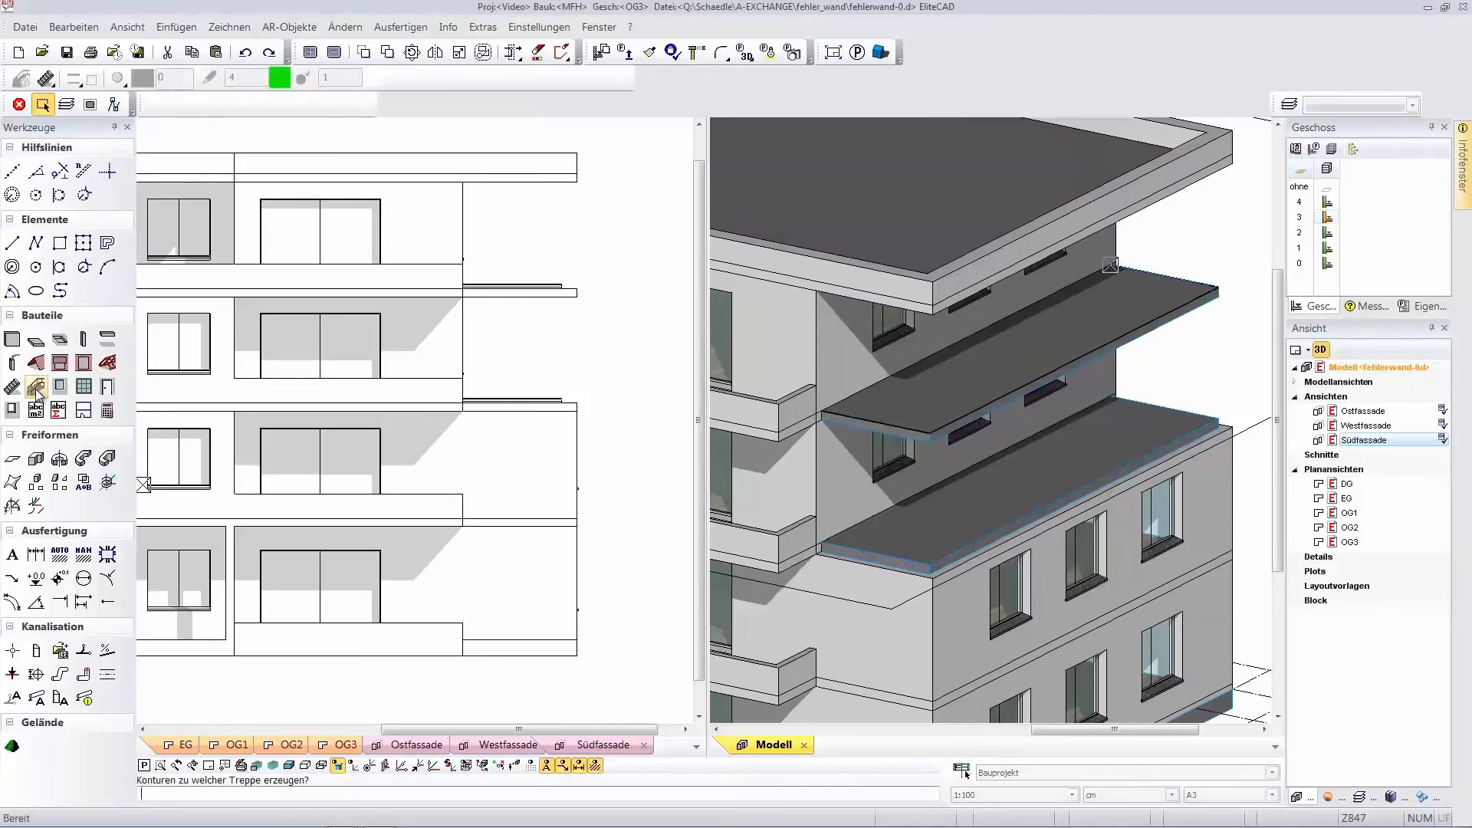
pyautogui.click(52, 86)
pyautogui.click(49, 146)
pyautogui.click(1202, 288)
pyautogui.press('Return')
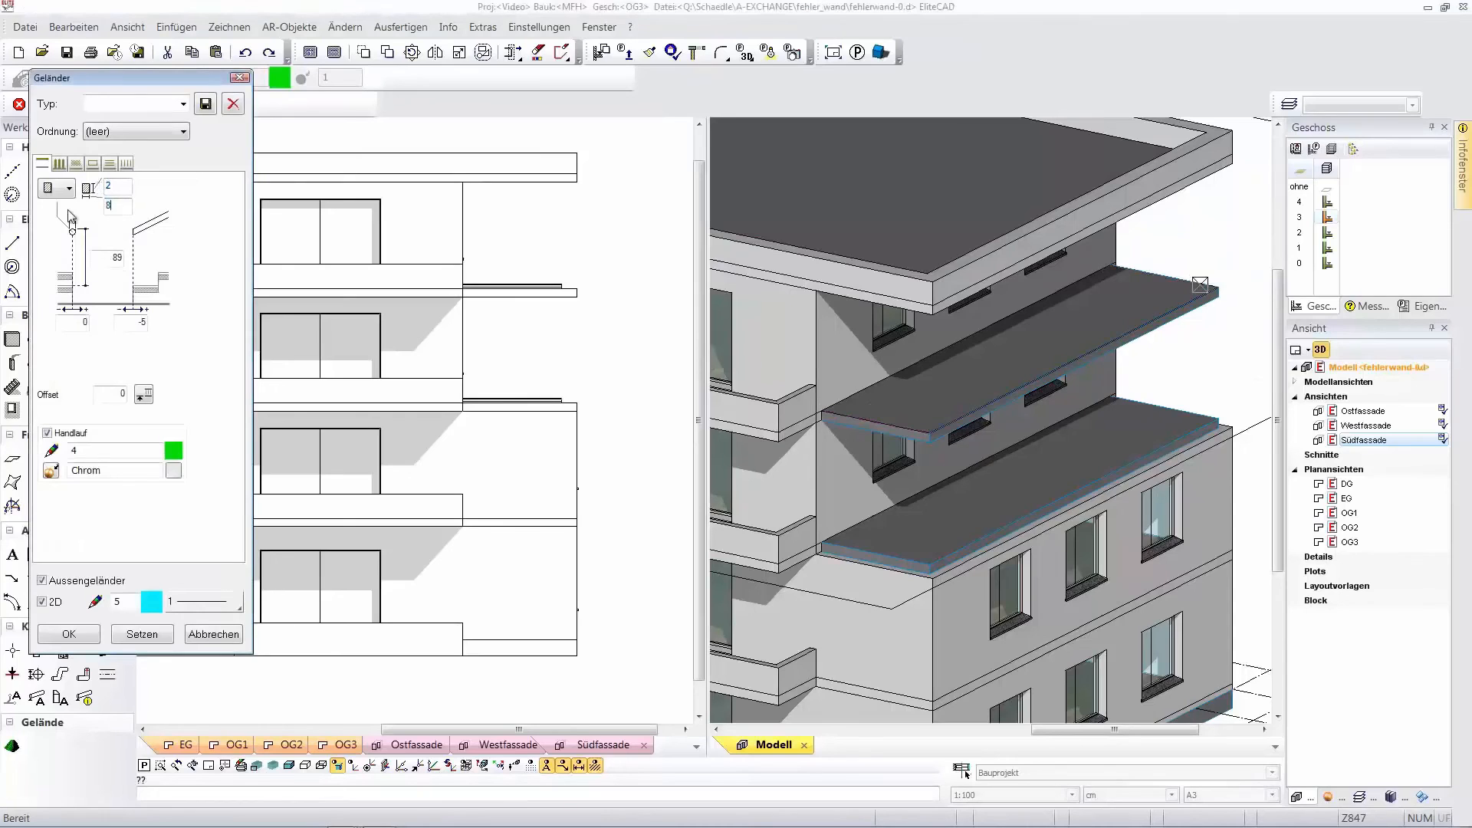
pyautogui.click(93, 164)
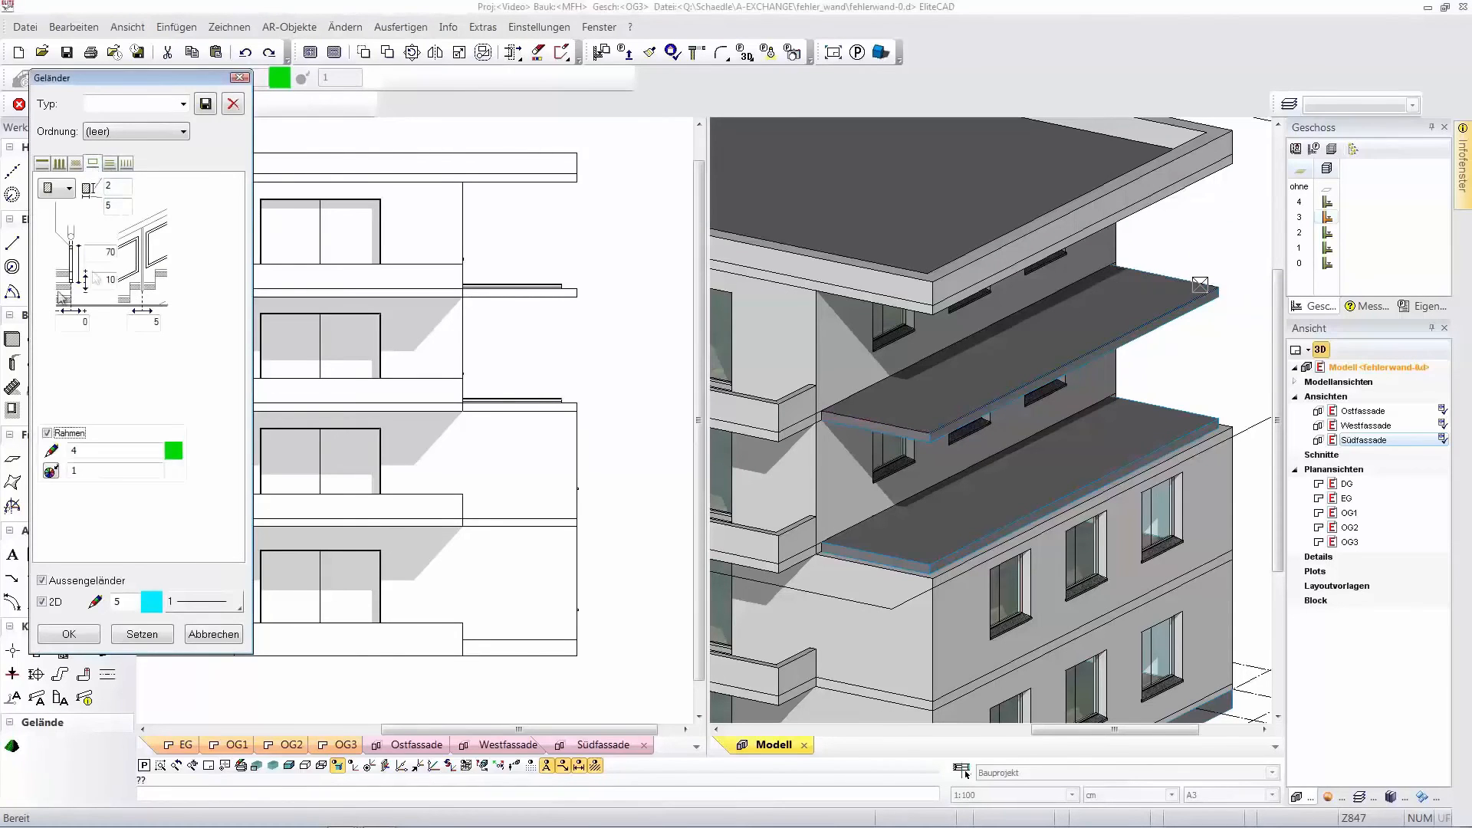
pyautogui.click(157, 637)
pyautogui.scroll(5, 1009, 486)
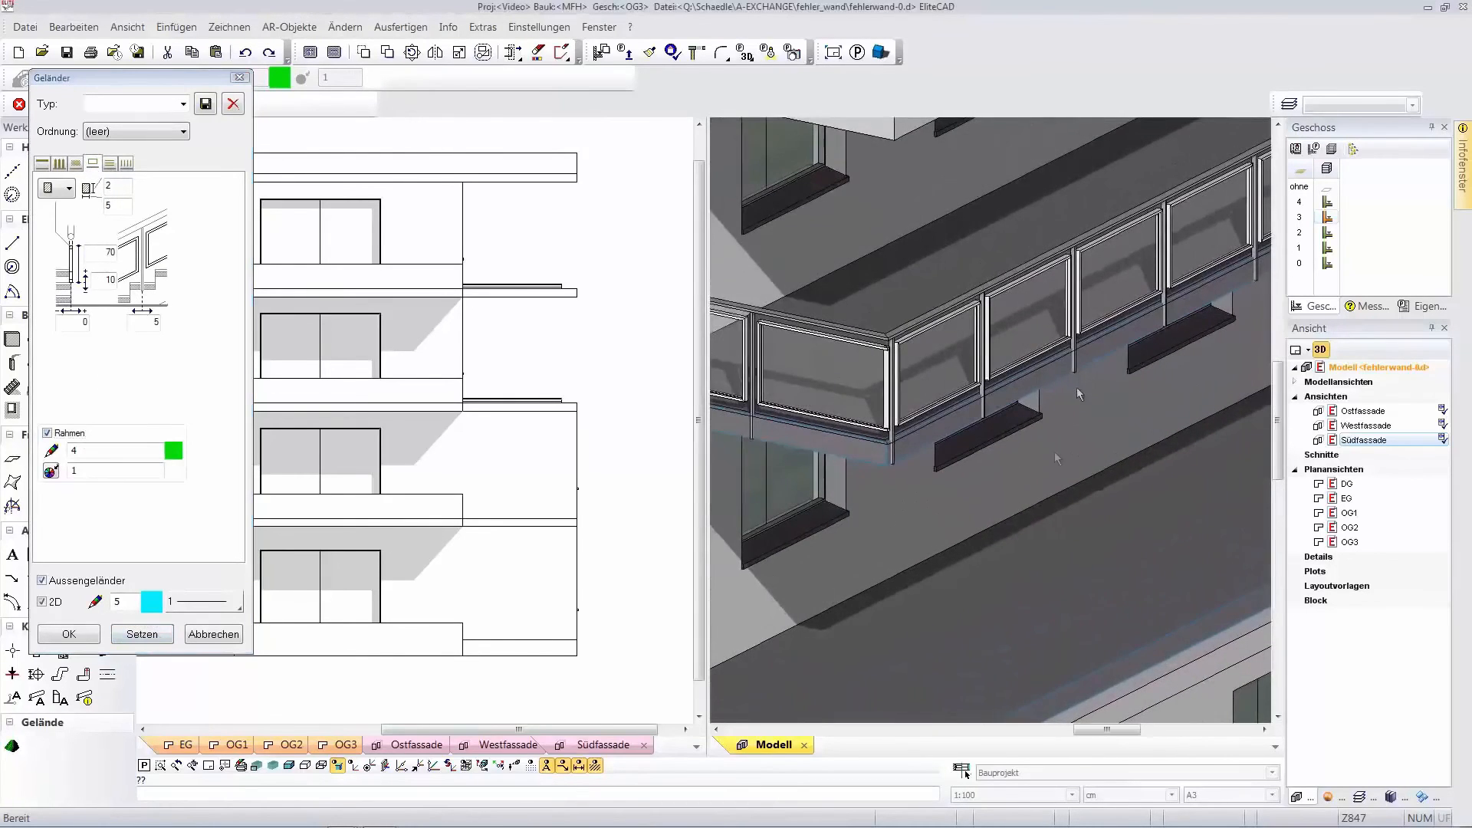
pyautogui.click(80, 635)
pyautogui.scroll(-5, 987, 465)
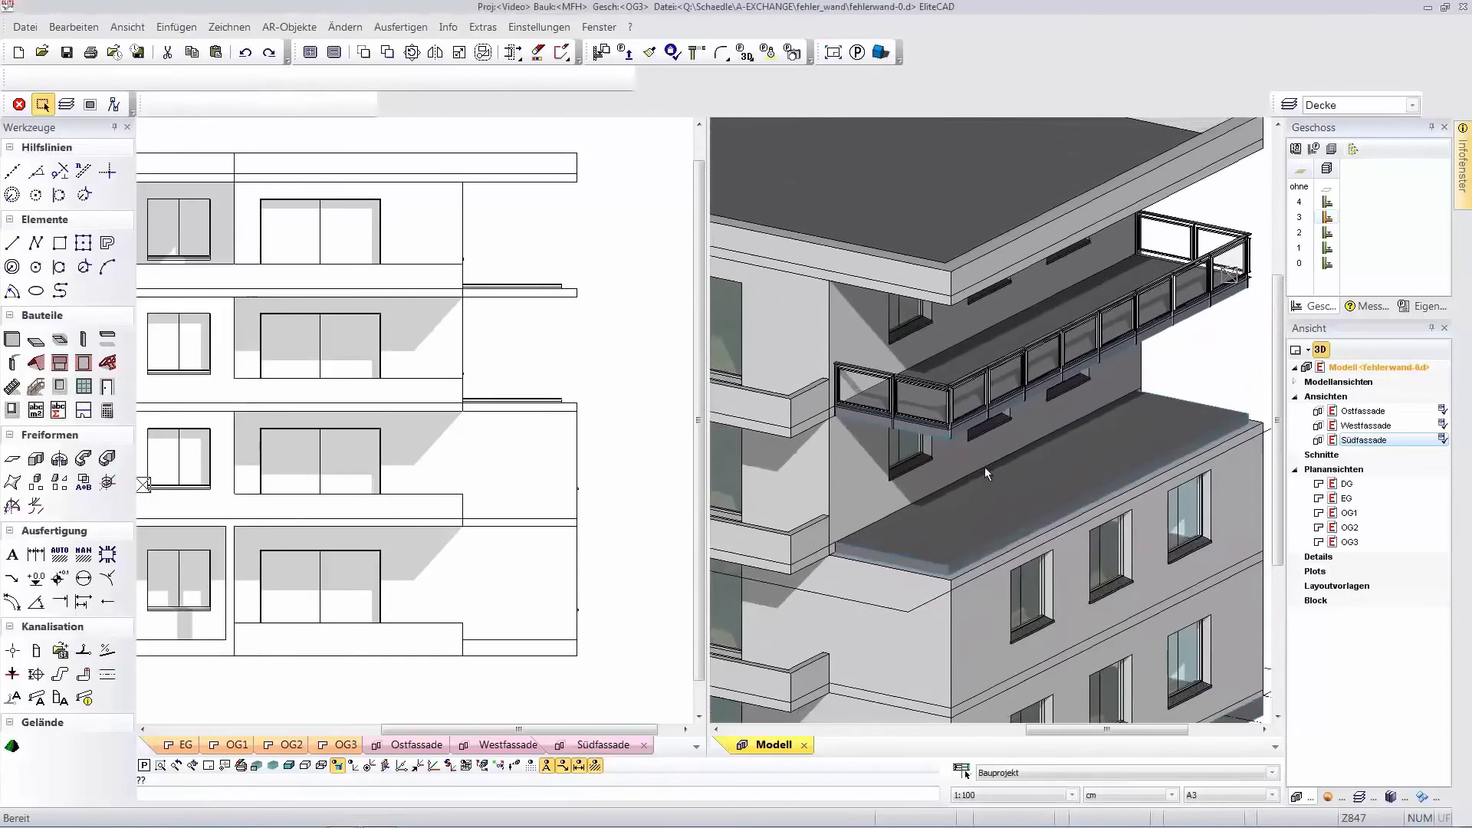
# Make OG2 active, set the work plane on the terrace's short south side, and draw a rectangle between the two slabs.
pyautogui.click(1329, 234)
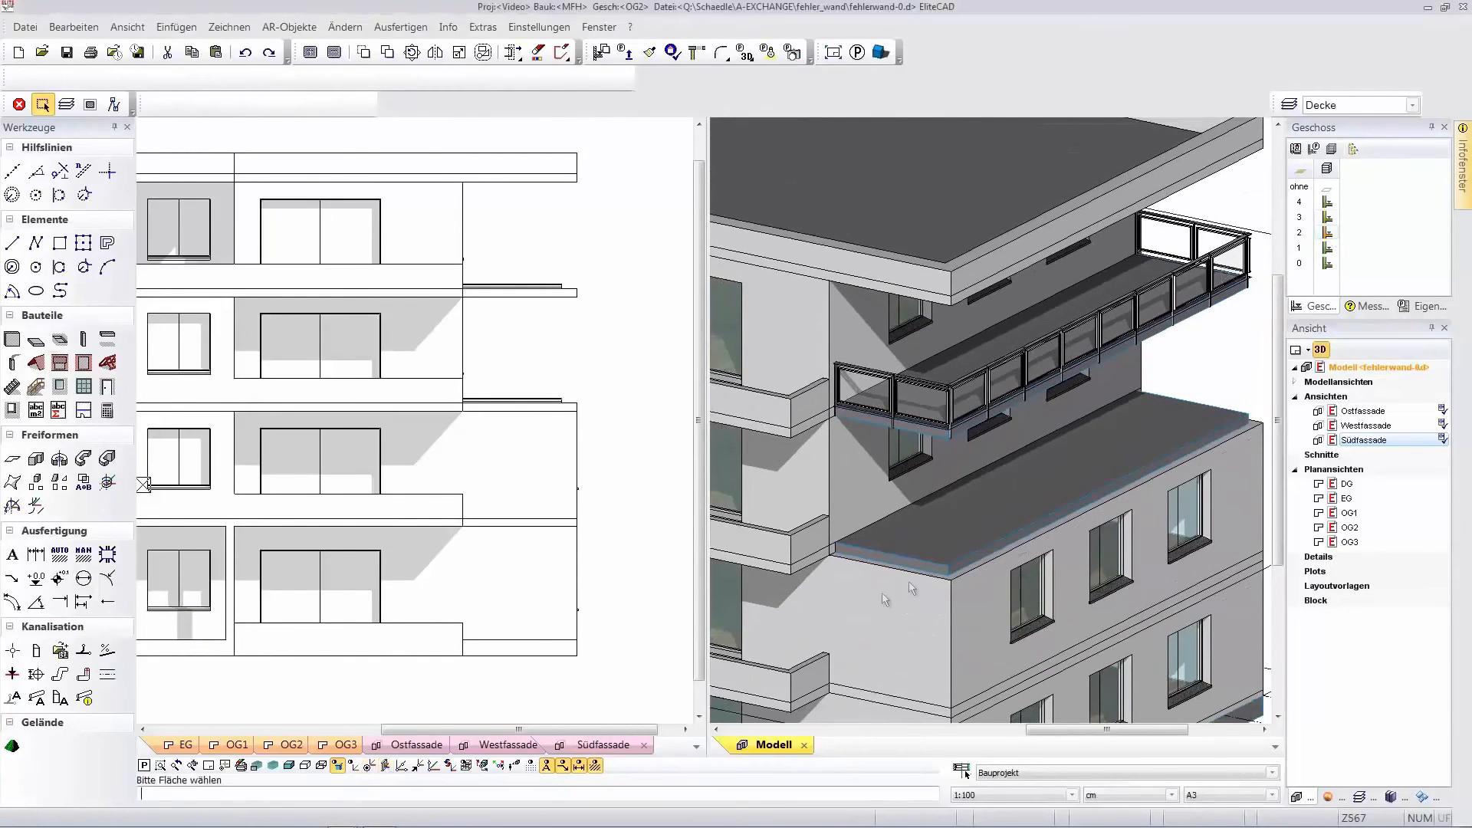
pyautogui.click(60, 244)
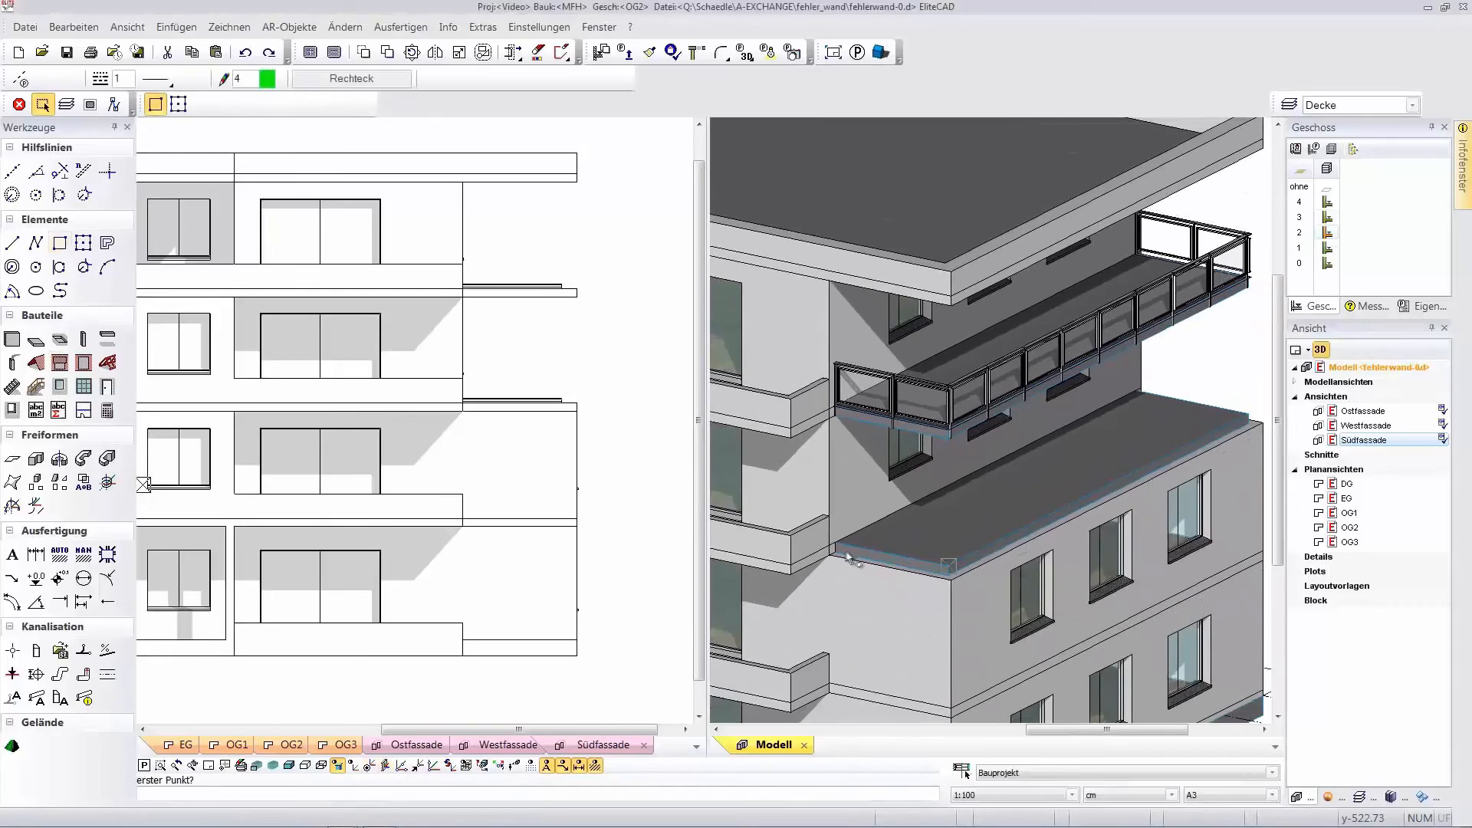
pyautogui.click(948, 445)
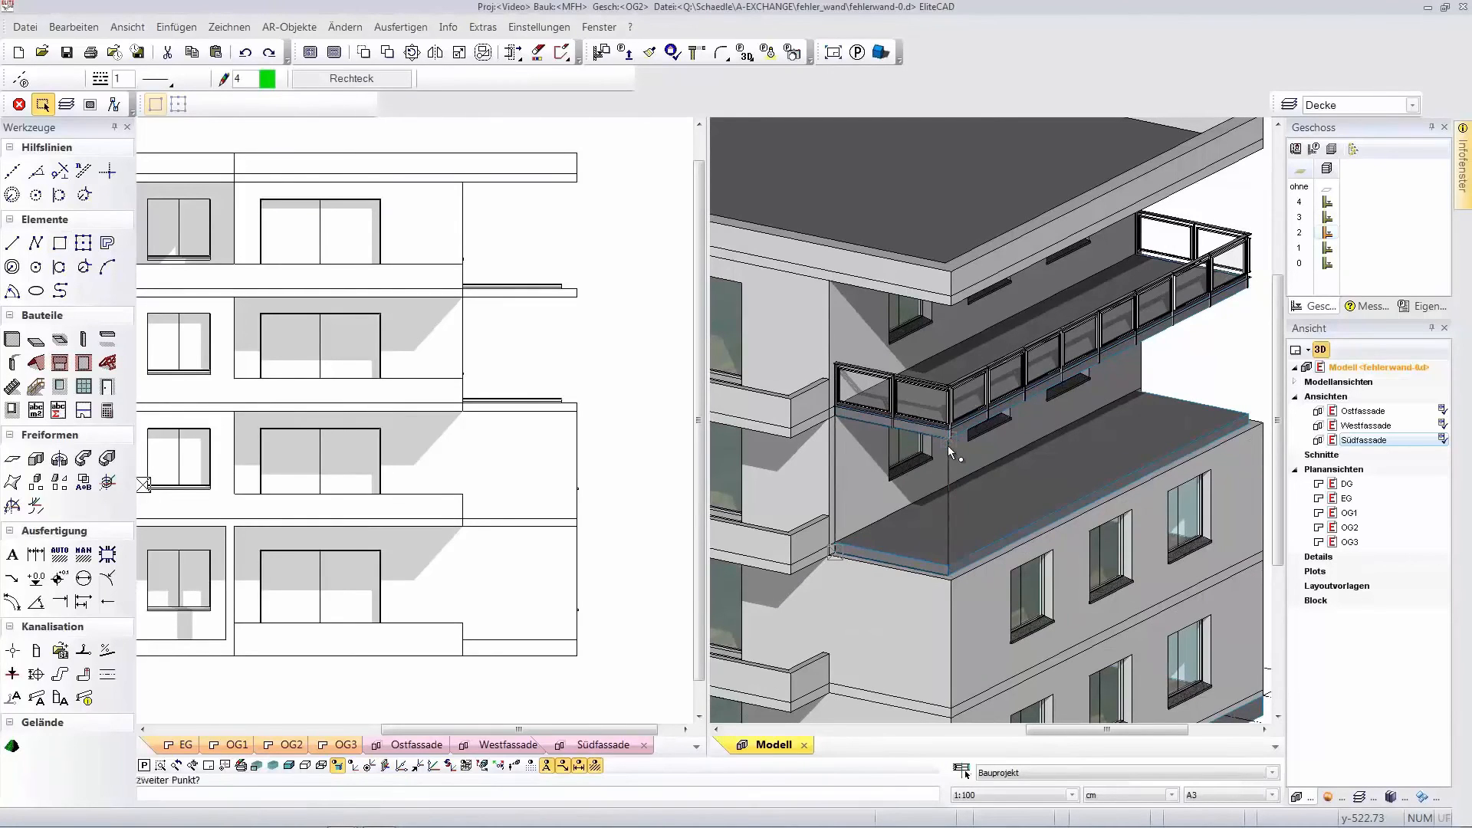
pyautogui.click(943, 499)
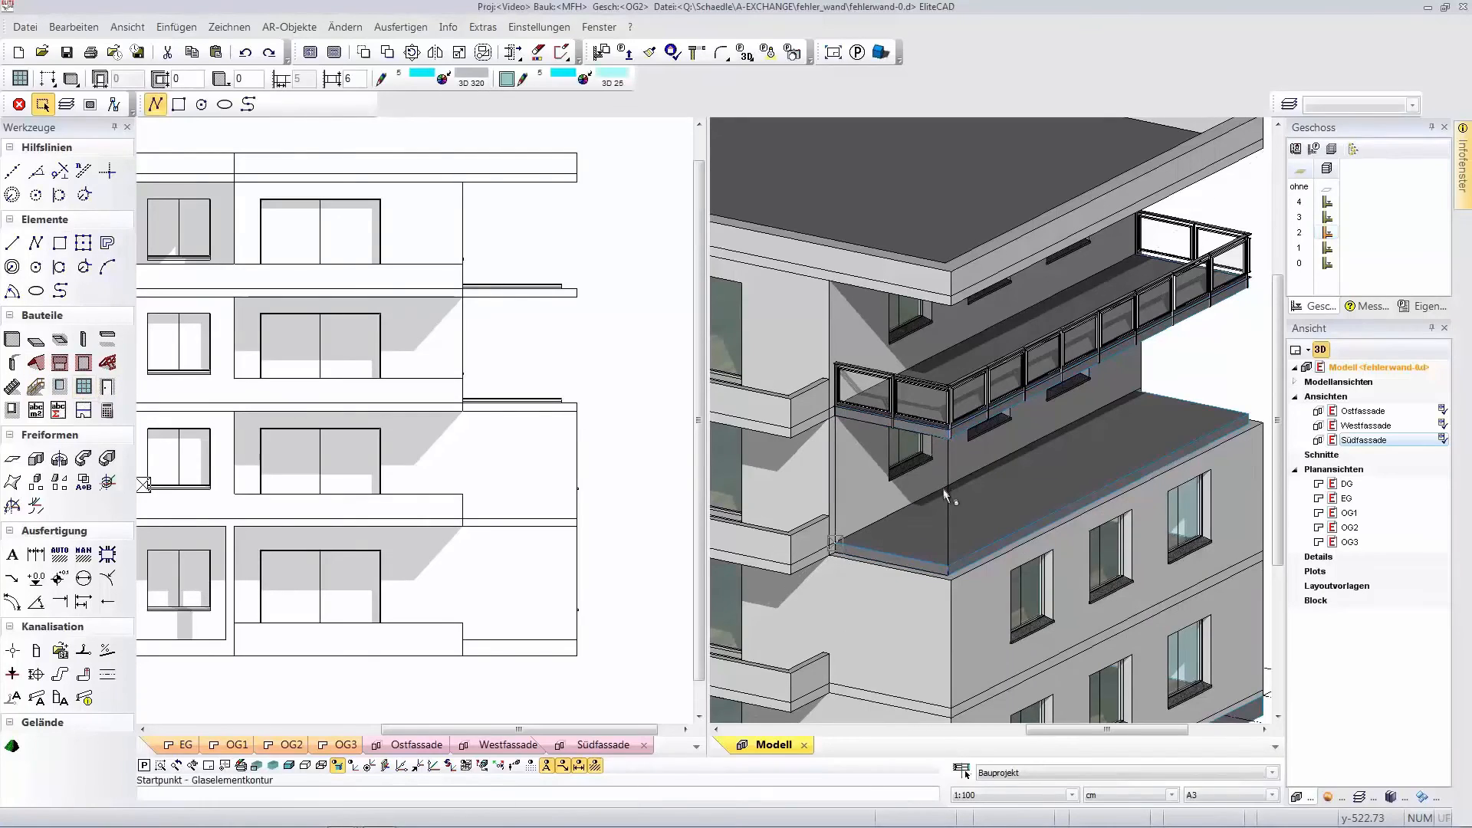
pyautogui.press('Escape')
# Turn the rectangle into a glass element and divide it with symmetric glazing bars, 2 in X and 2 in Y.
pyautogui.click(83, 386)
pyautogui.click(48, 79)
pyautogui.click(49, 125)
pyautogui.click(949, 508)
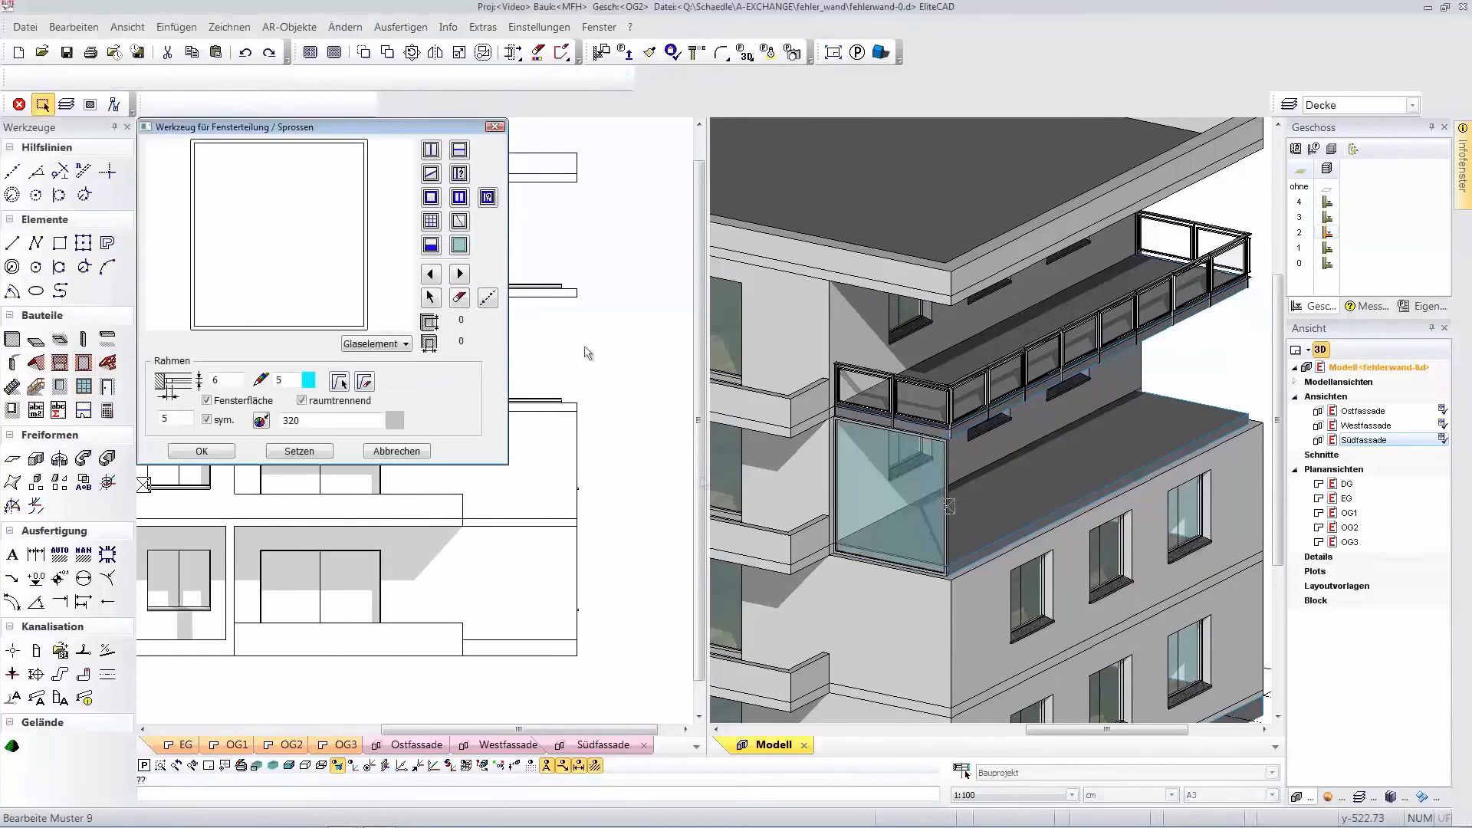
pyautogui.click(432, 222)
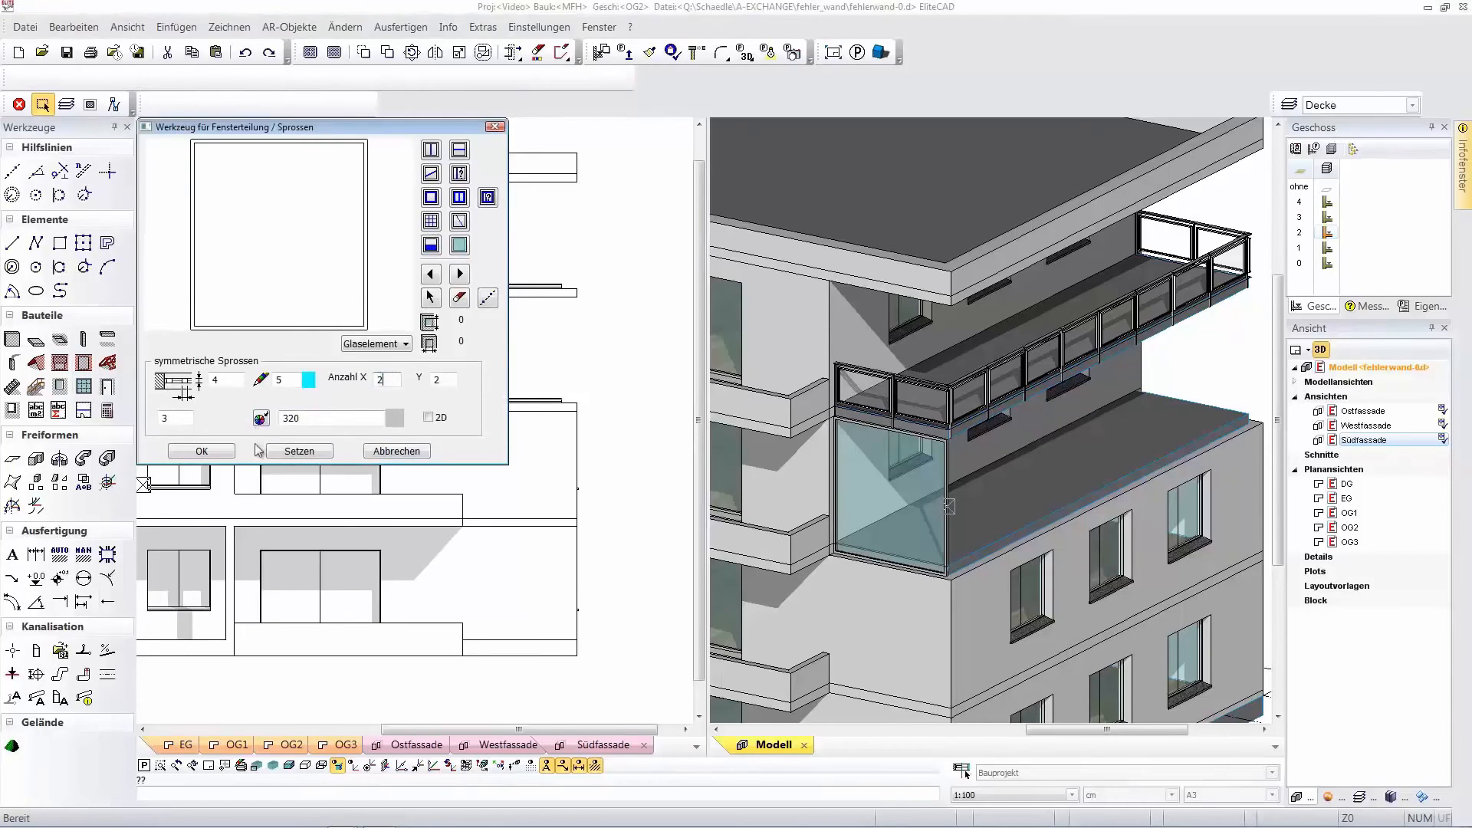
pyautogui.click(310, 452)
pyautogui.click(222, 452)
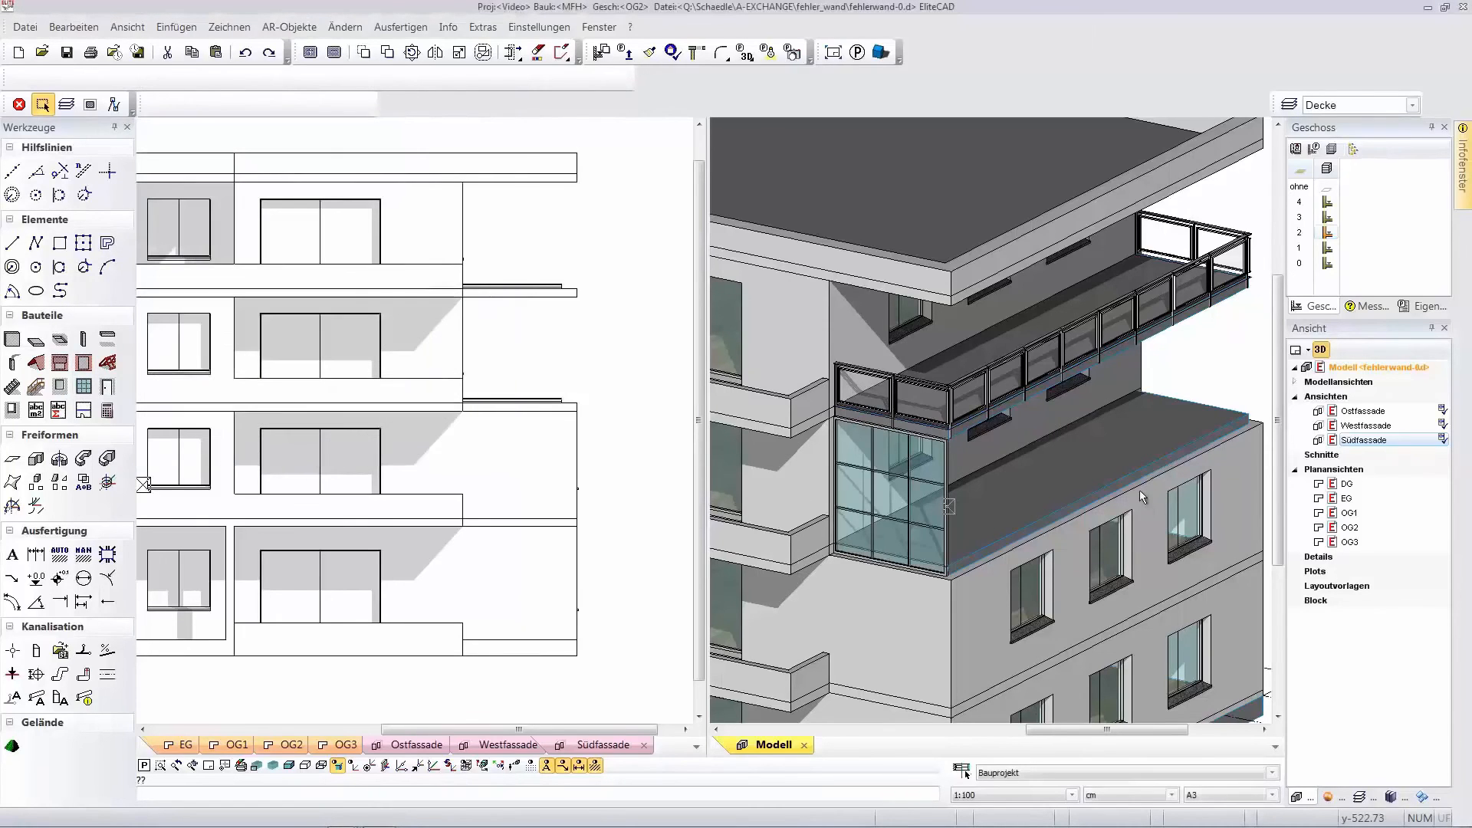
# Set the work plane on the long outer edge of the OG2 terrace slab and draw a rectangle up to the slab above.
pyautogui.moveTo(1139, 490); pyautogui.dragTo(1121, 486, button='middle')
pyautogui.click(385, 767)
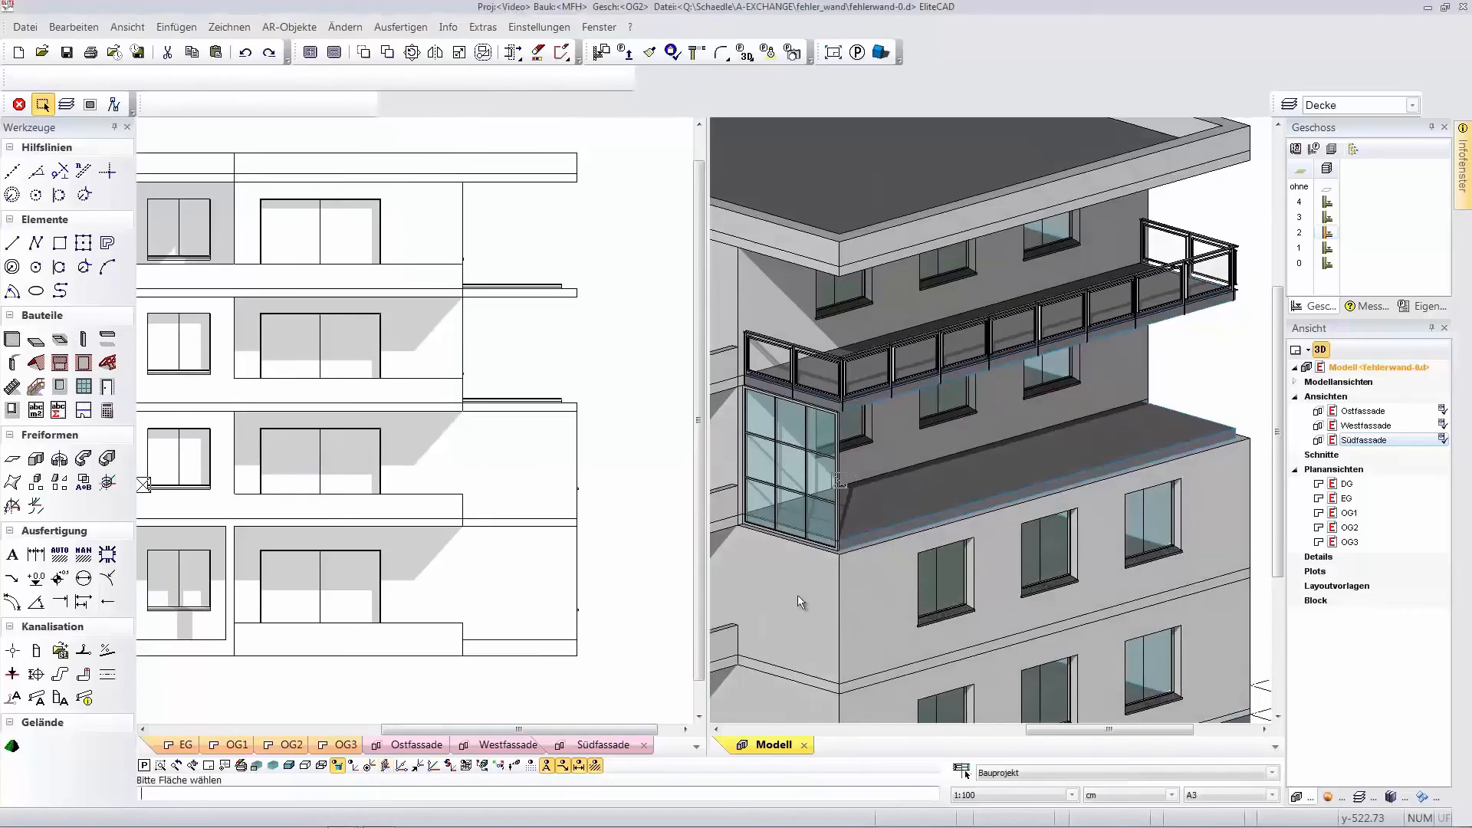
pyautogui.click(863, 539)
pyautogui.click(60, 244)
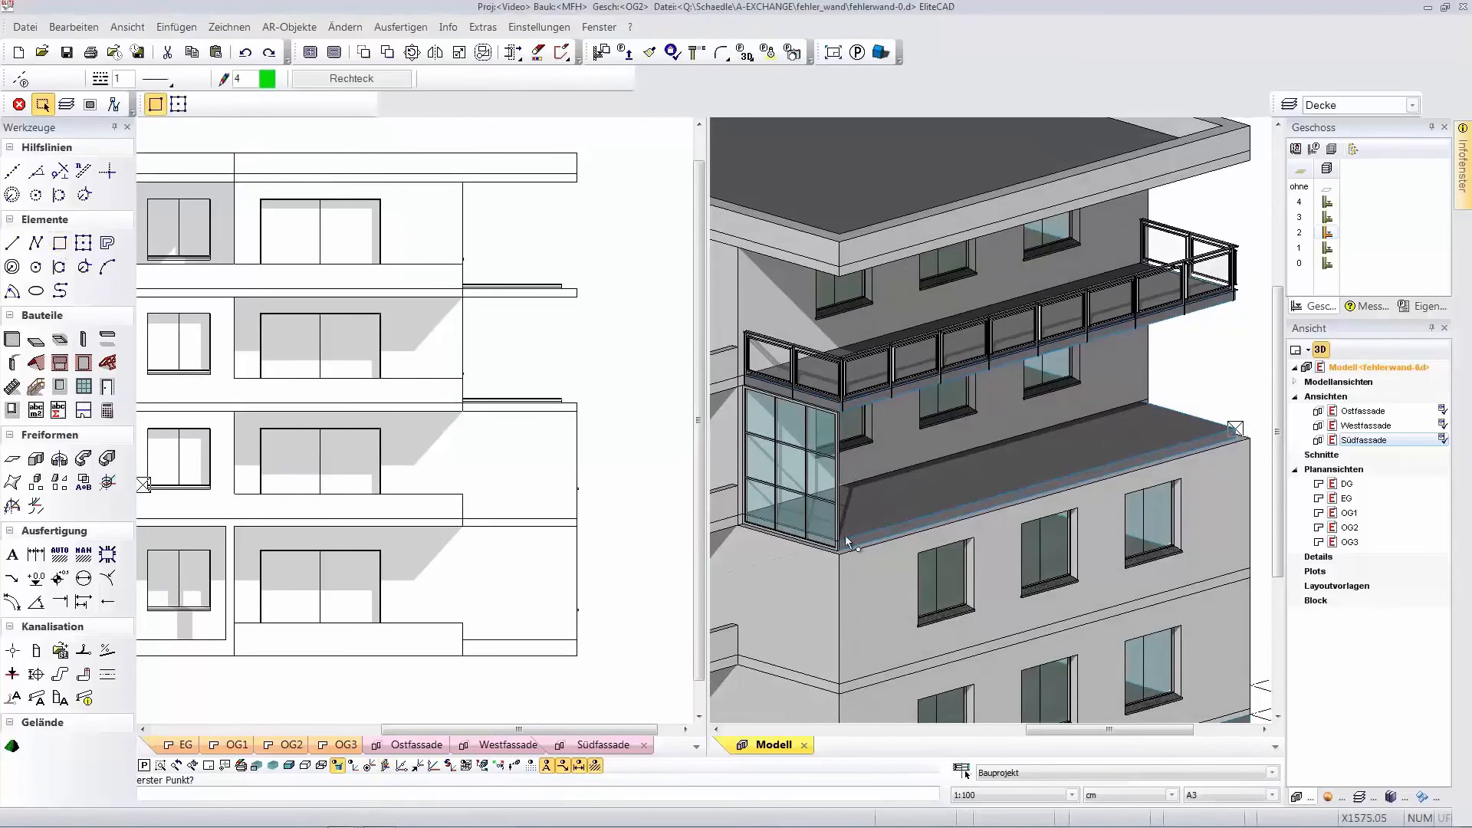
pyautogui.click(839, 549)
pyautogui.click(1235, 300)
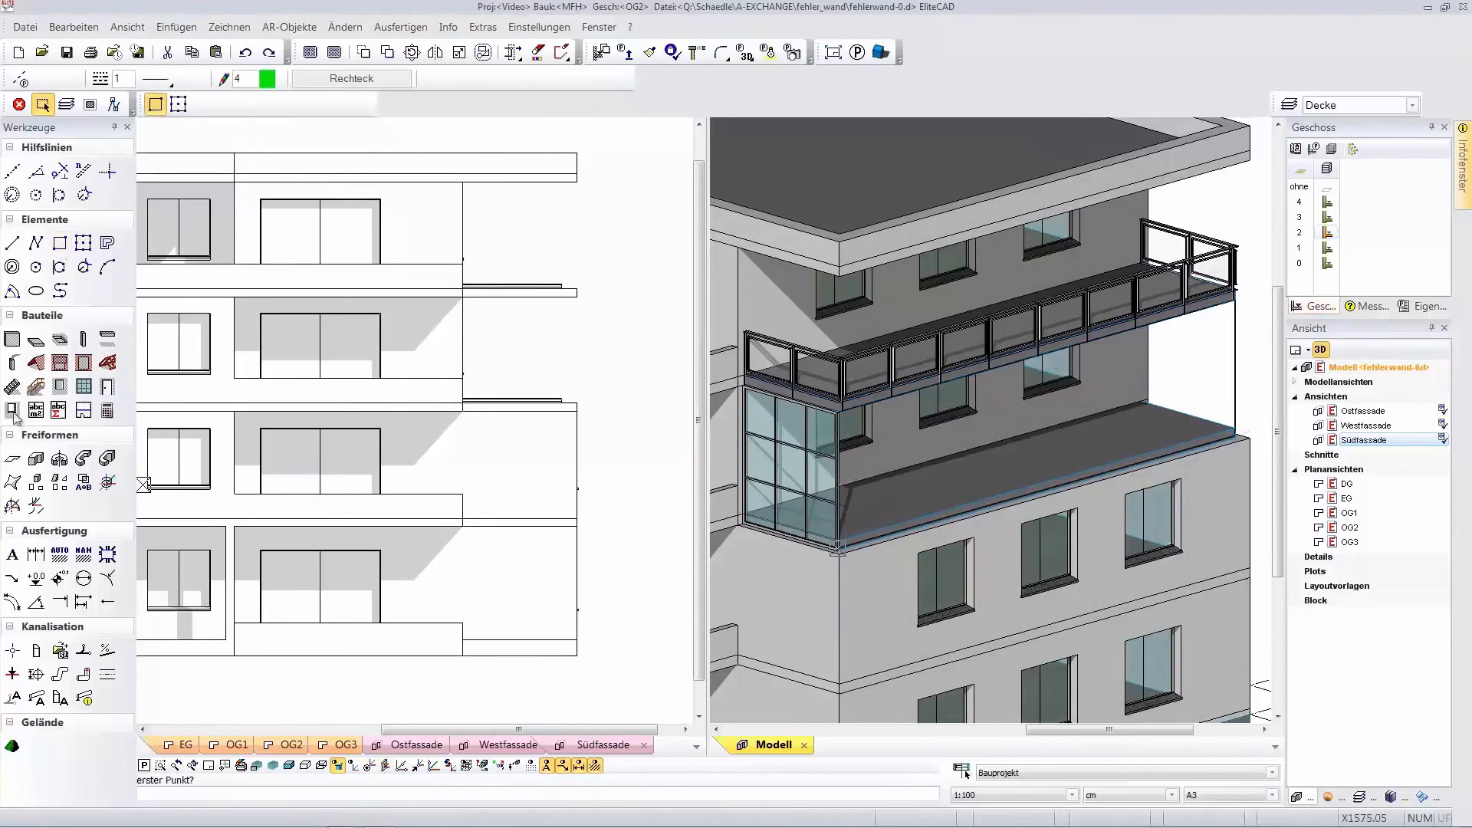
# Turn the long-side rectangle into a glass element and divide it with symmetric glazing bars, 10 in X and 2 in Y.
pyautogui.click(86, 388)
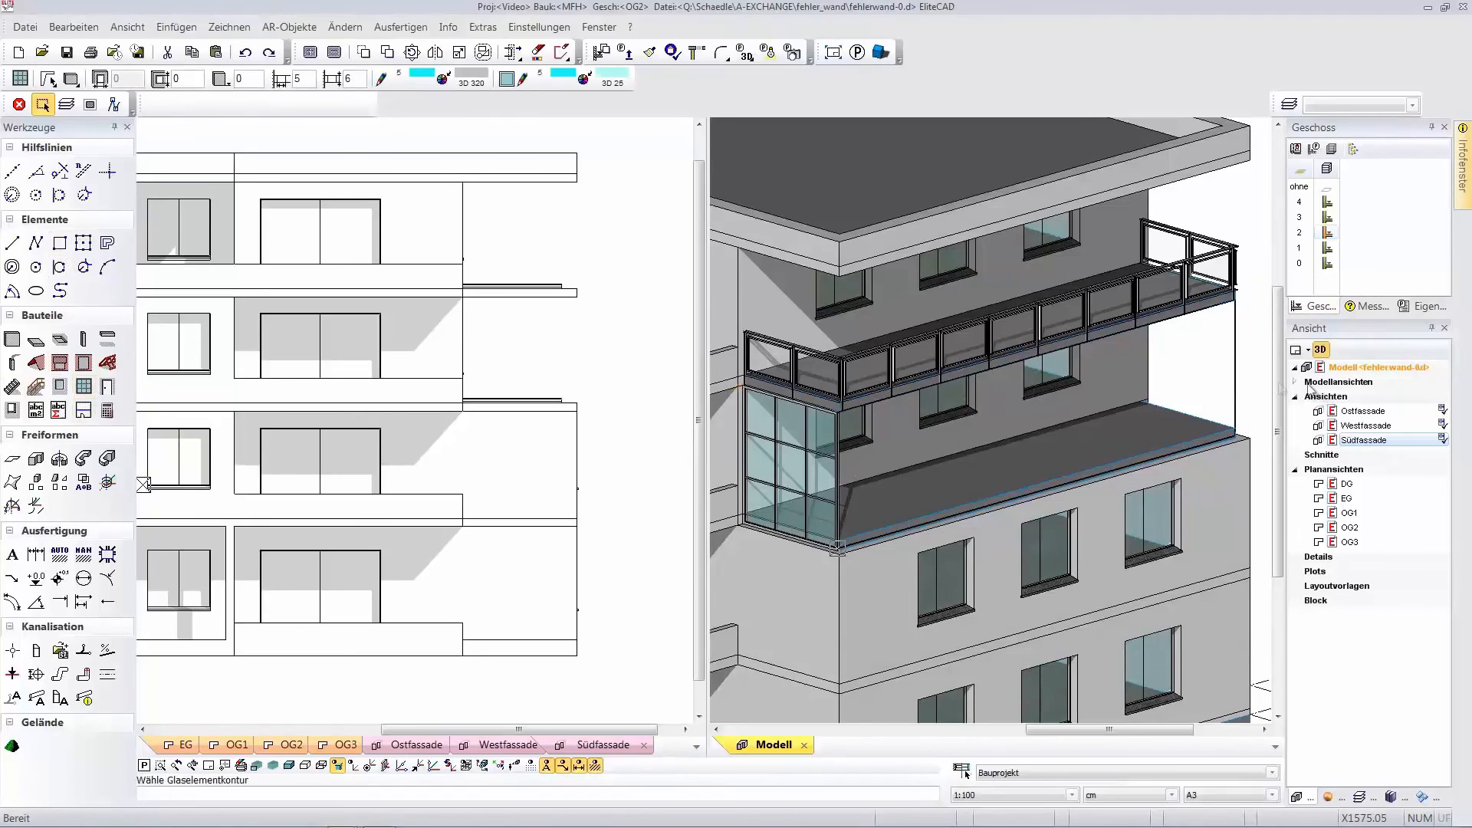
pyautogui.click(1236, 381)
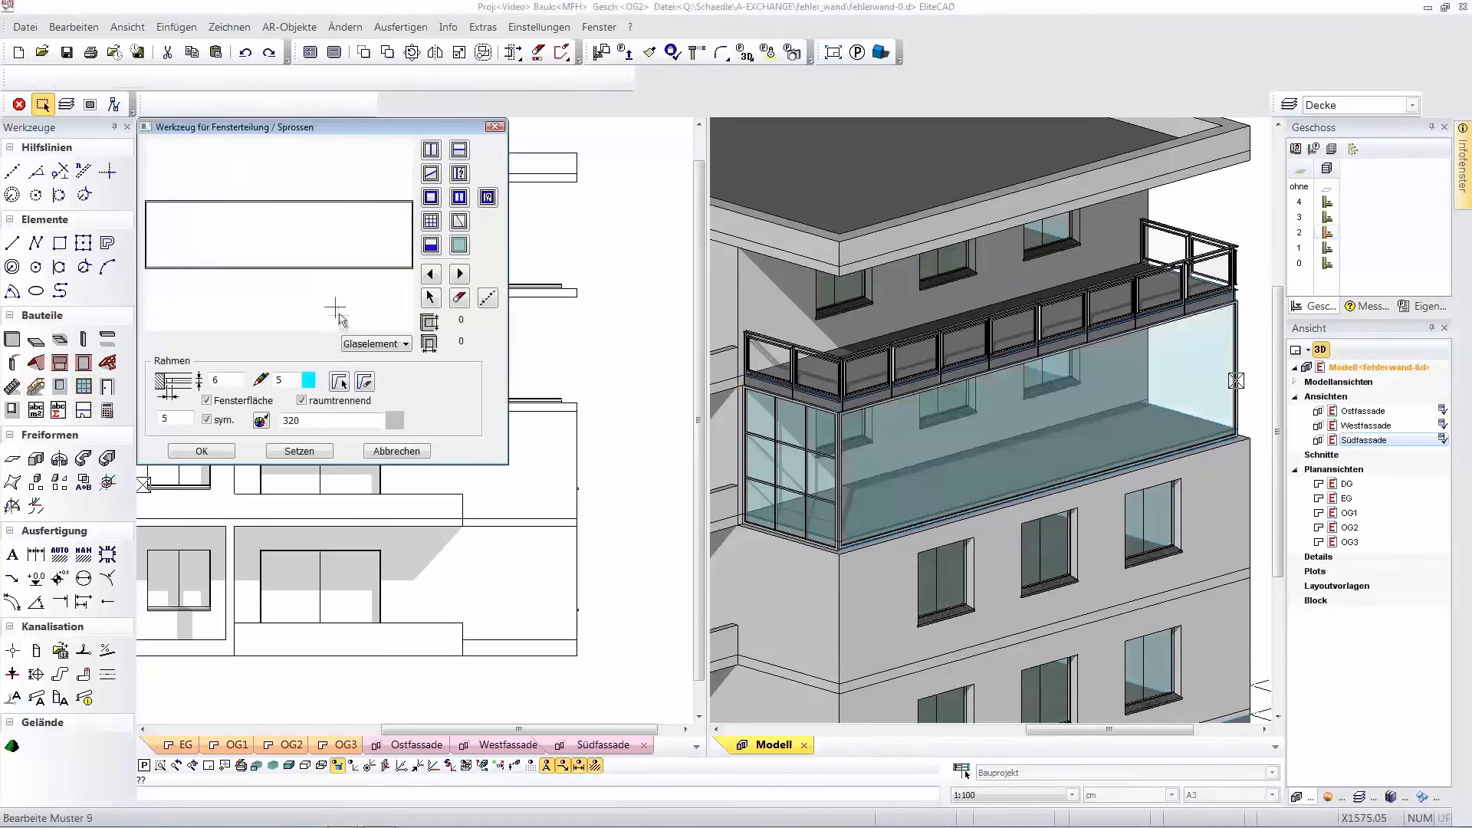
pyautogui.click(432, 222)
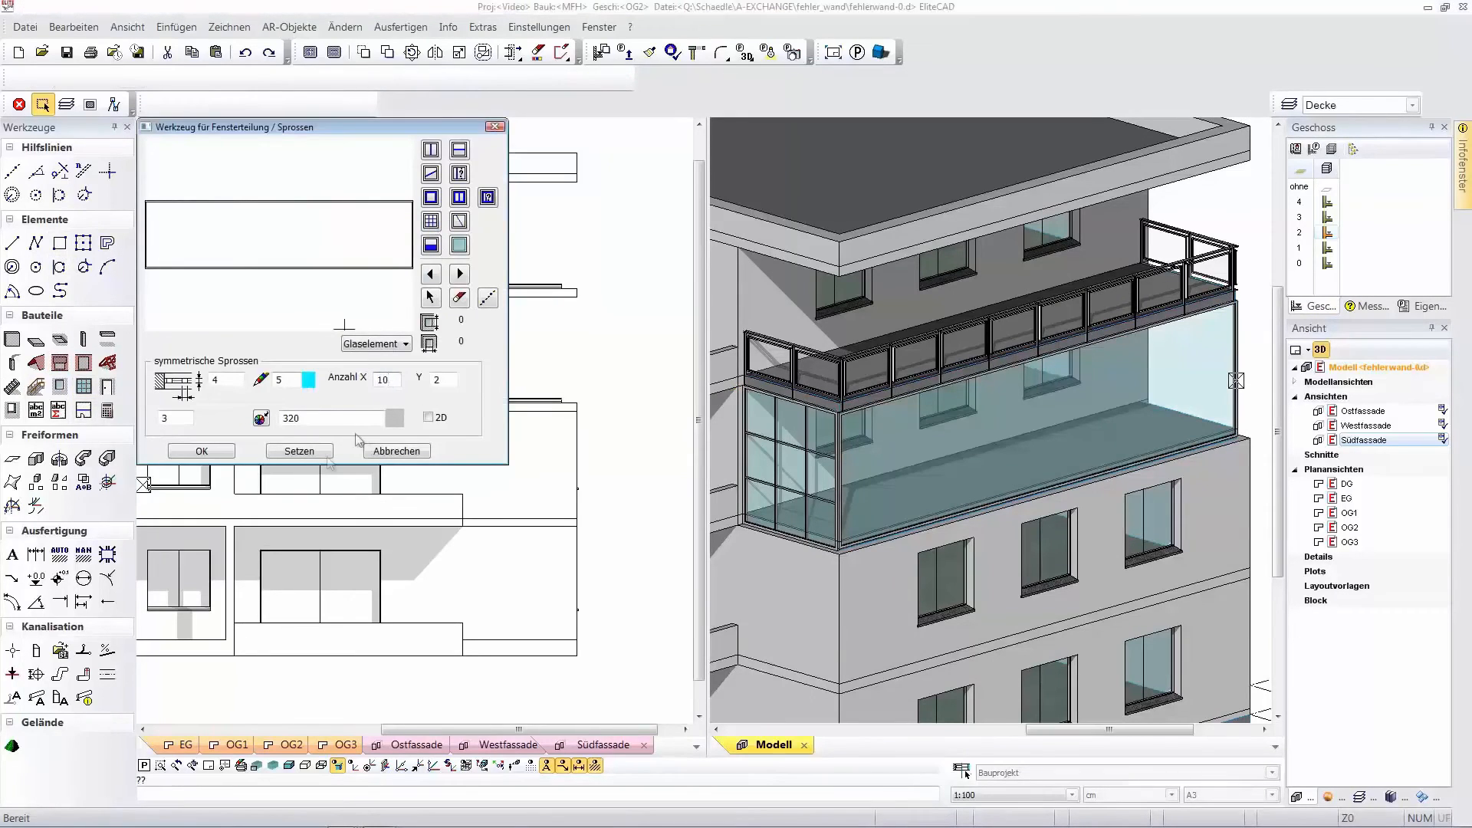
pyautogui.click(298, 450)
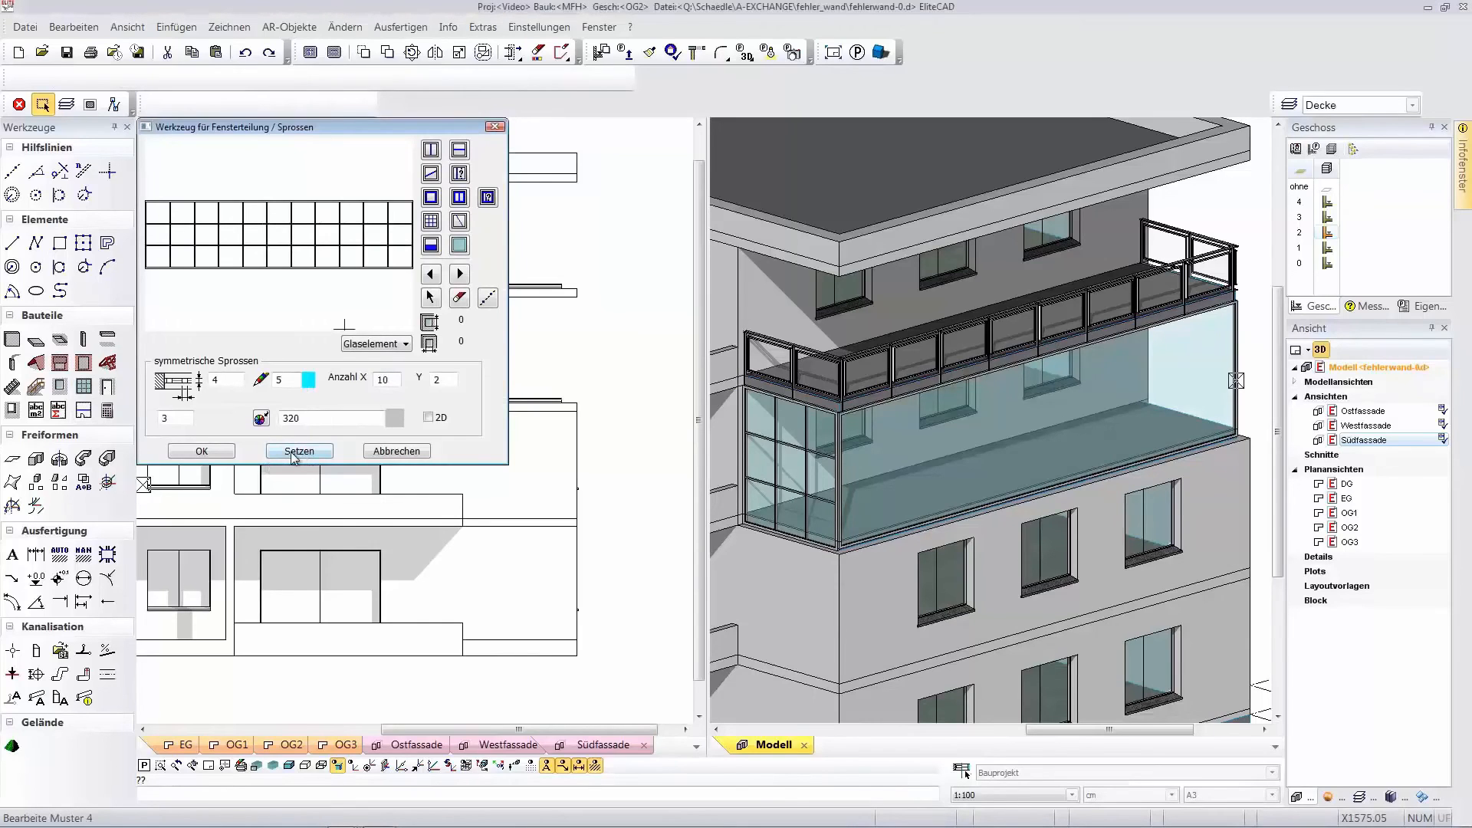
pyautogui.click(213, 453)
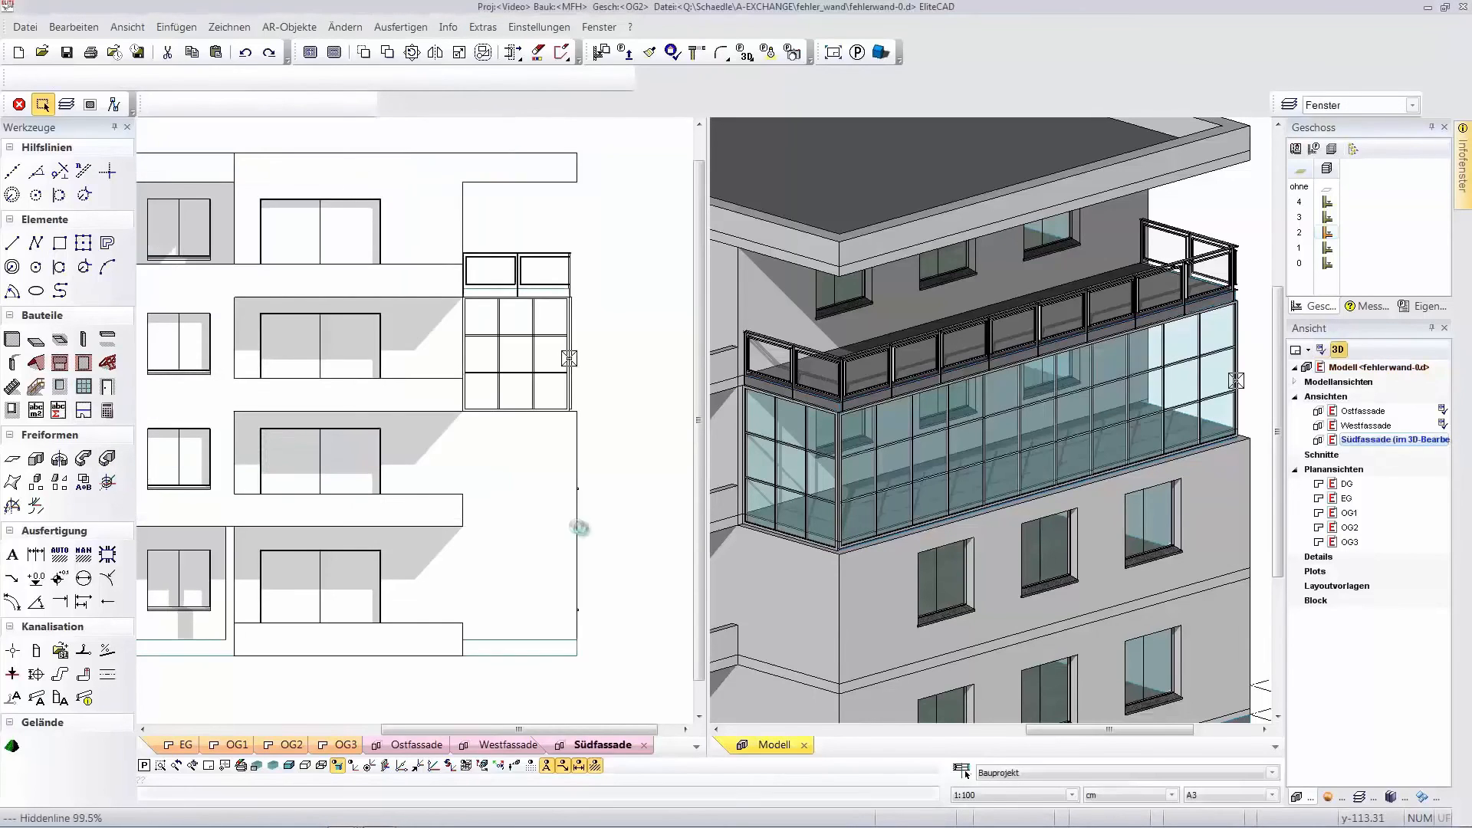
# Add a casement sash (Flügel) with 1.5 offset to the small second-floor window at the far left of the Südfassade.
pyautogui.scroll(-5, 567, 491)
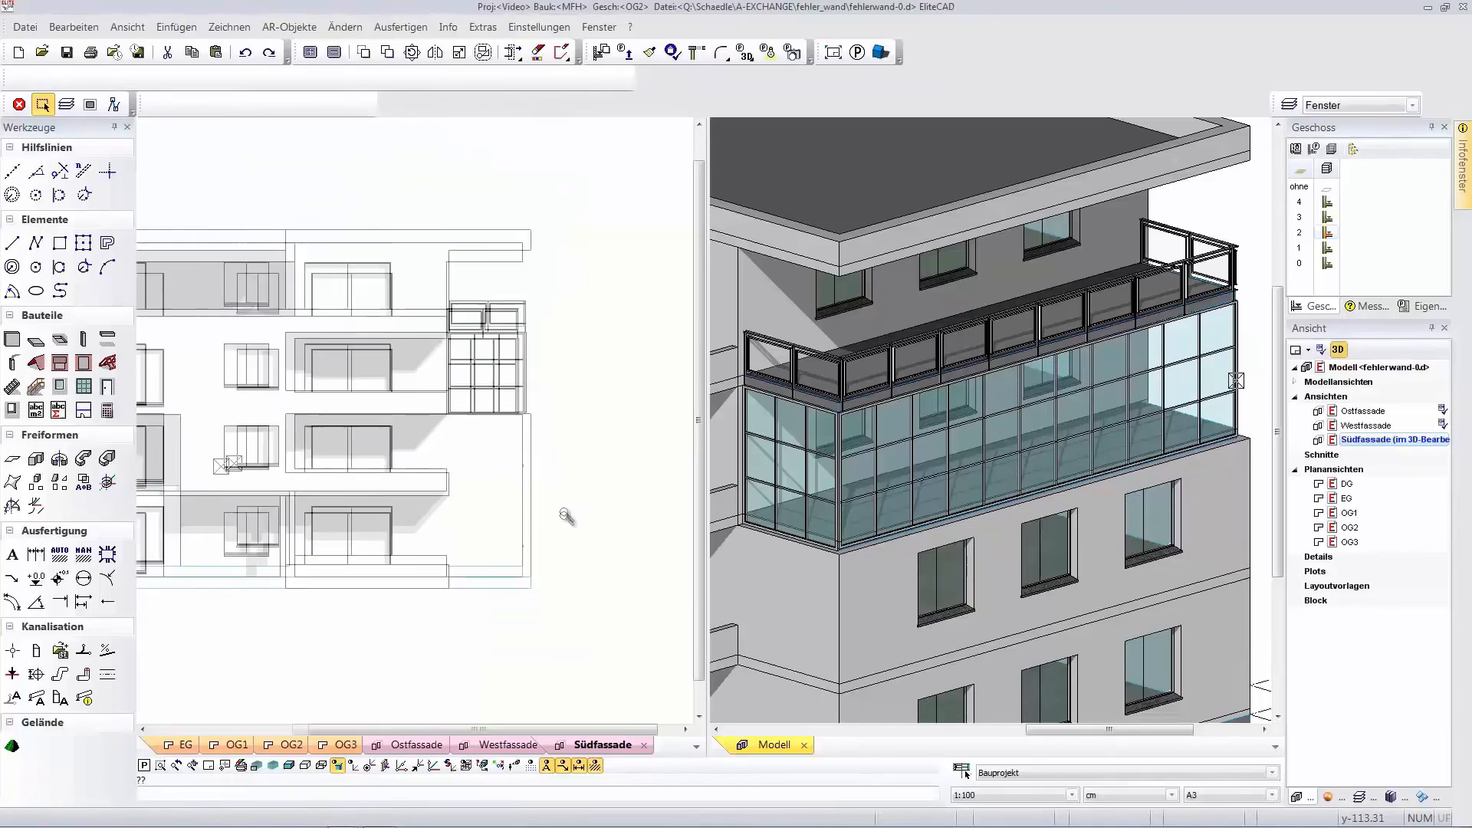
pyautogui.scroll(3, 333, 477)
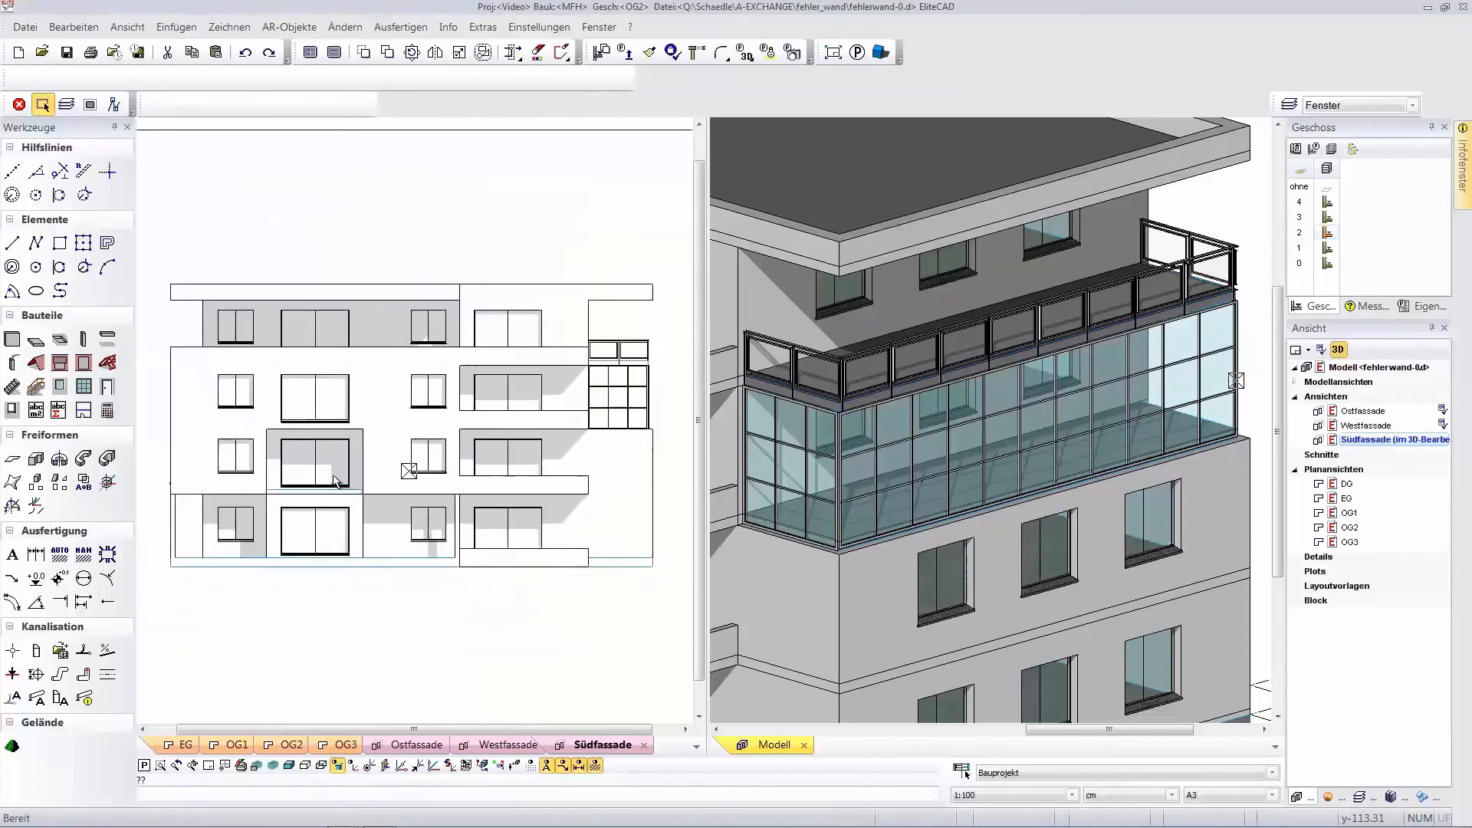
pyautogui.scroll(2, 172, 370)
pyautogui.click(267, 393)
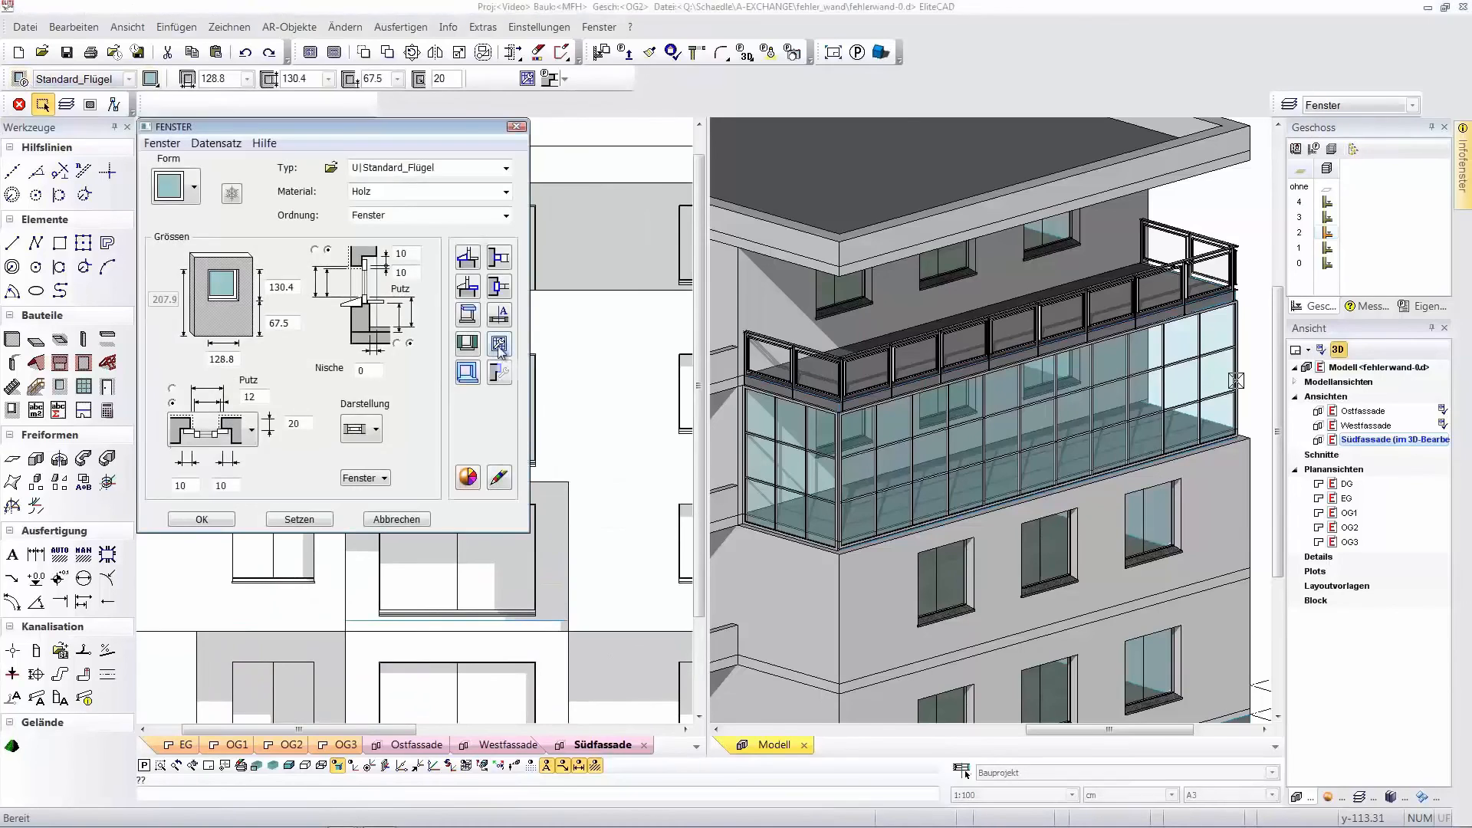
pyautogui.click(499, 345)
pyautogui.click(825, 198)
pyautogui.click(684, 453)
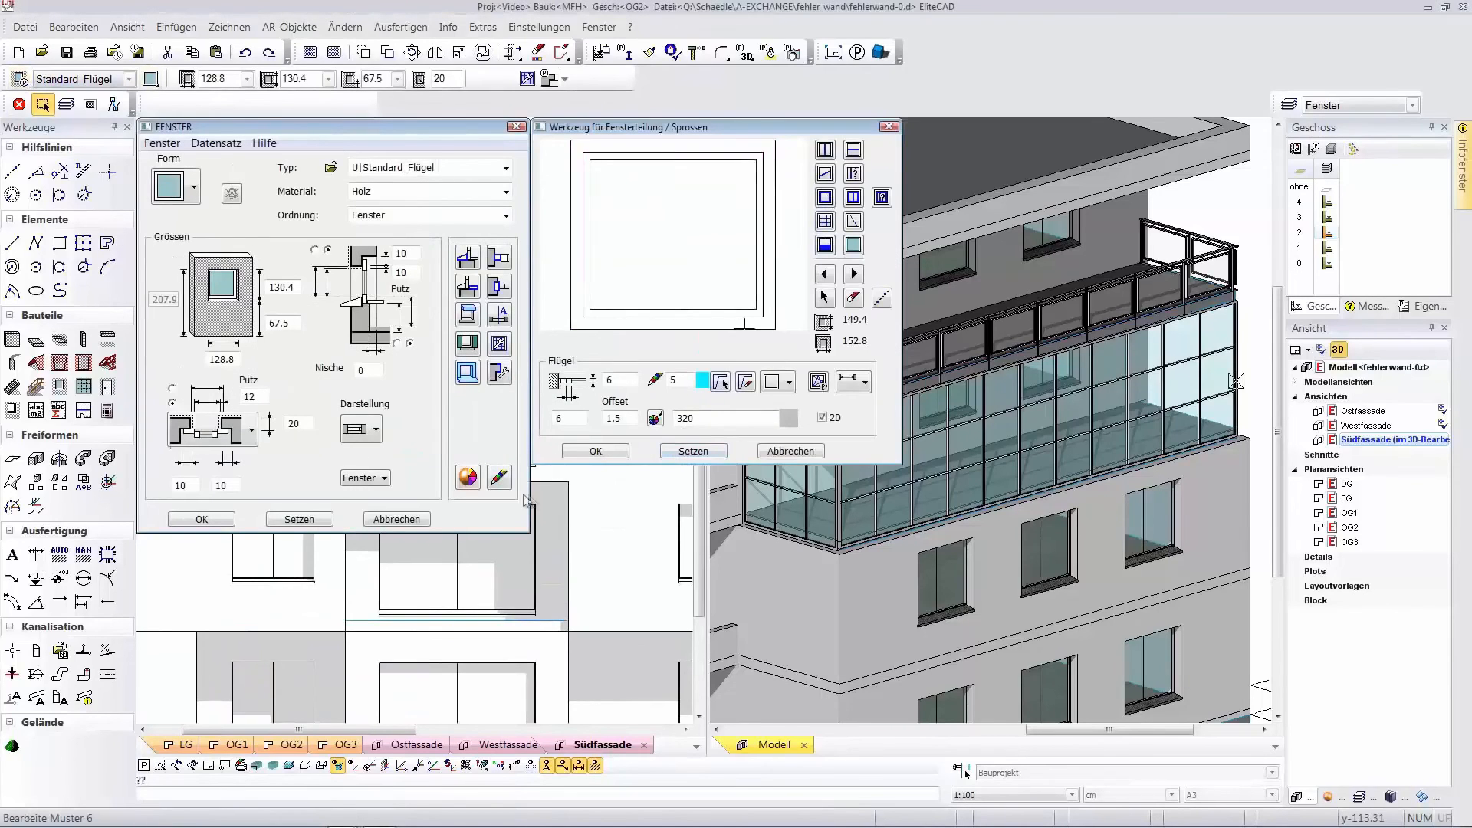
pyautogui.click(596, 451)
pyautogui.click(219, 522)
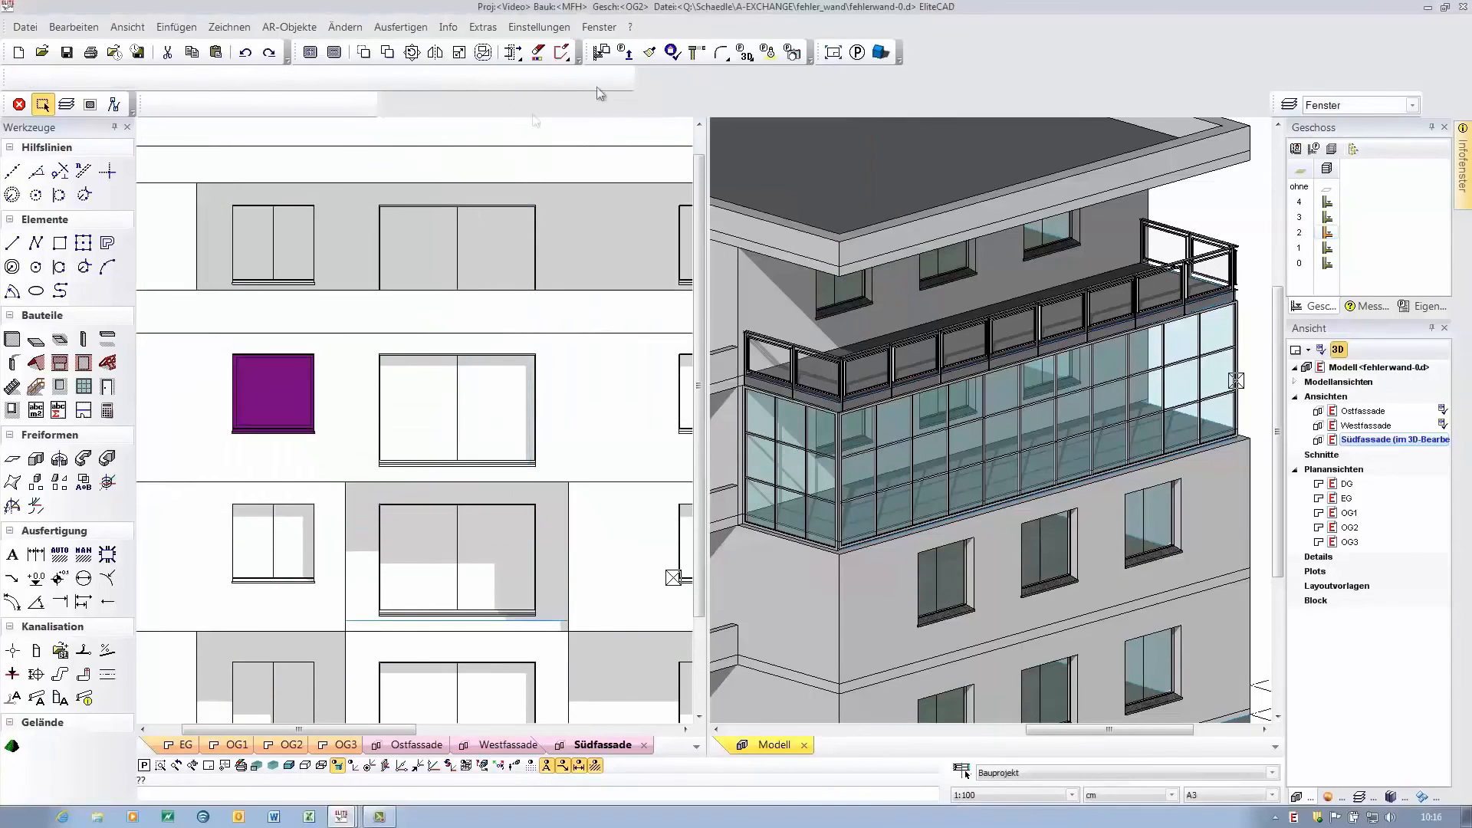
# Load the edited small window's parameters and transfer them to all selected matching windows.
pyautogui.click(650, 53)
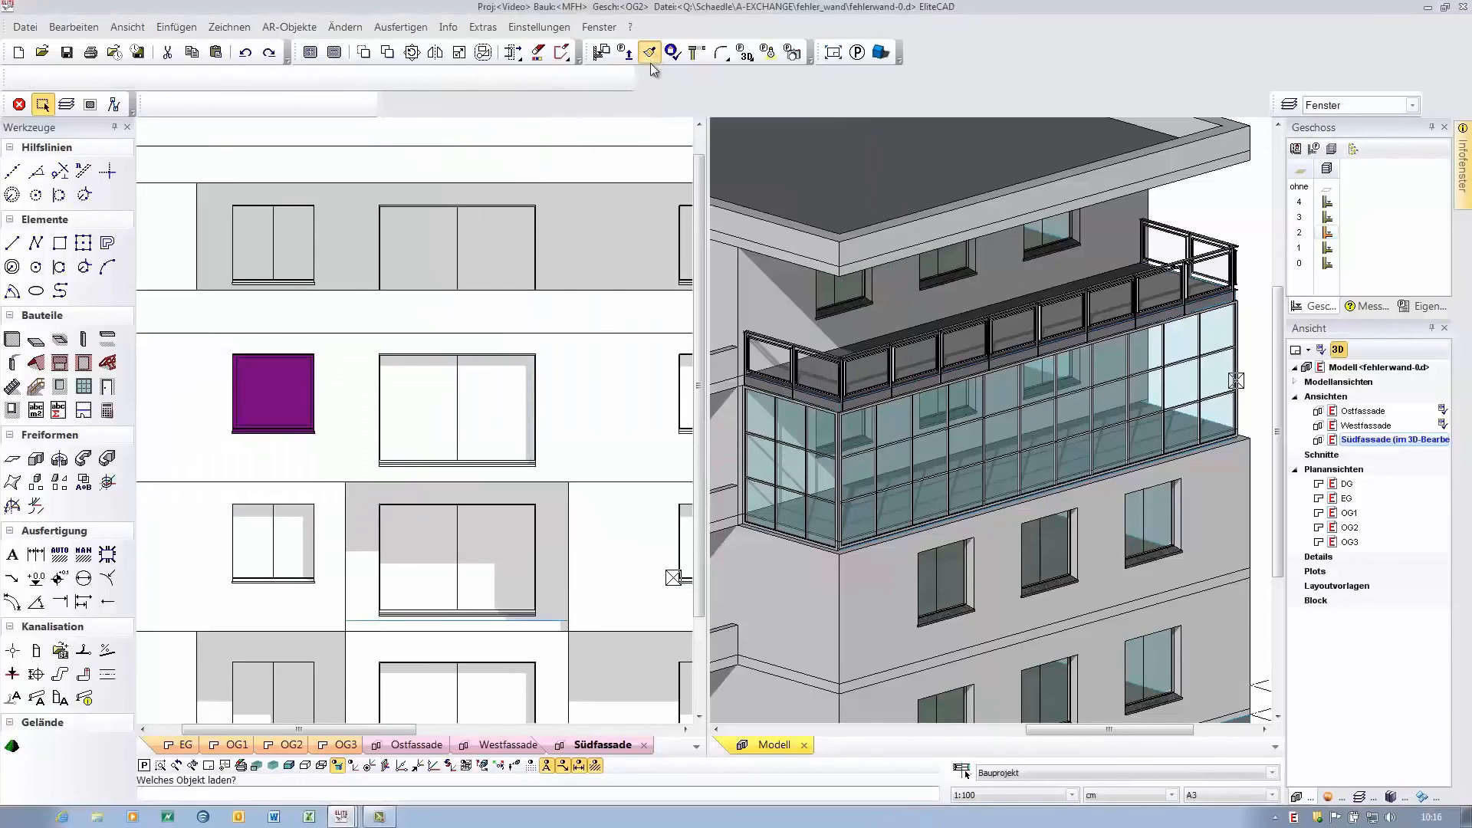
pyautogui.click(269, 389)
pyautogui.click(1138, 535)
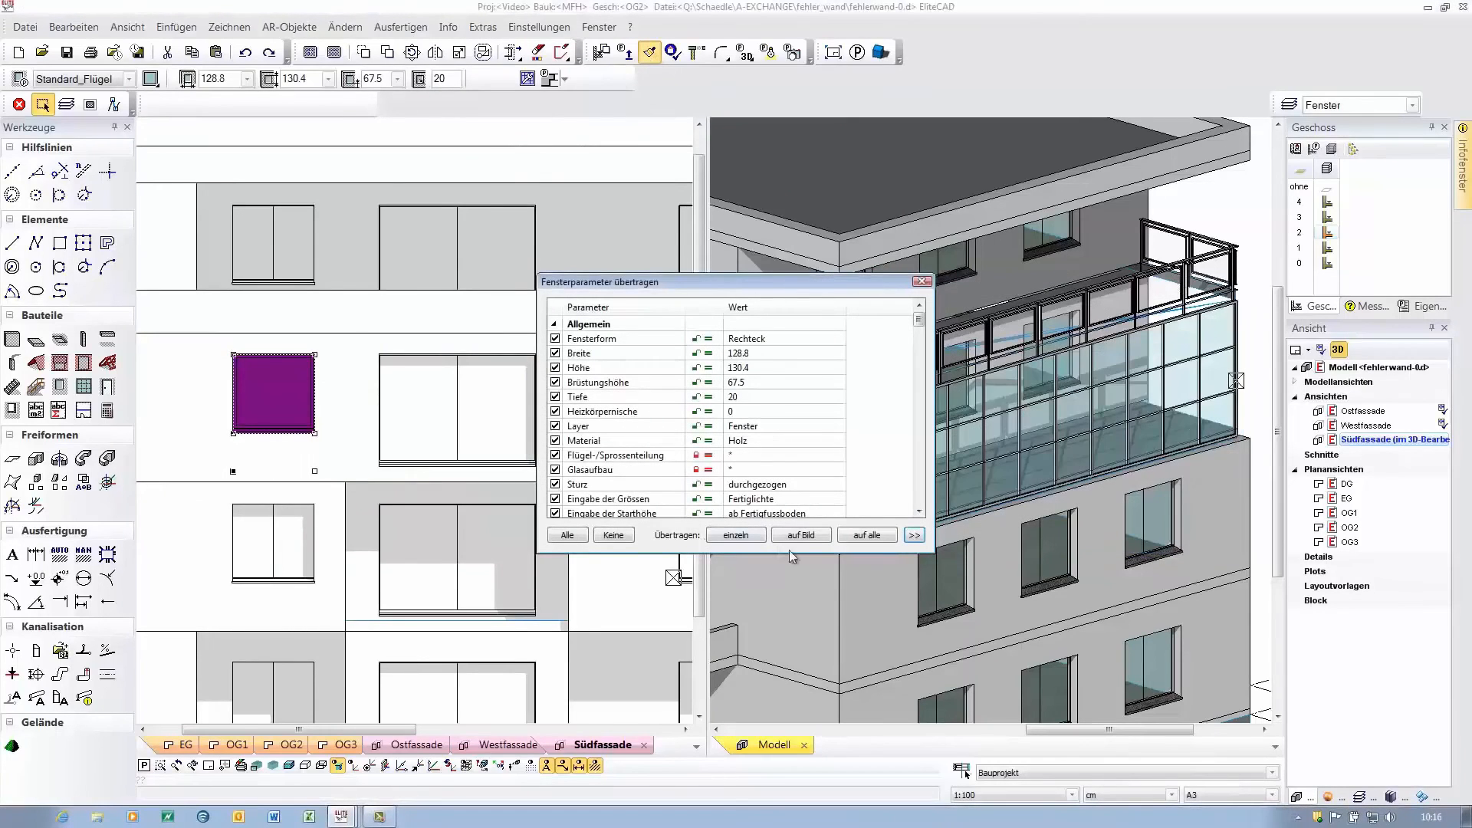
pyautogui.click(857, 536)
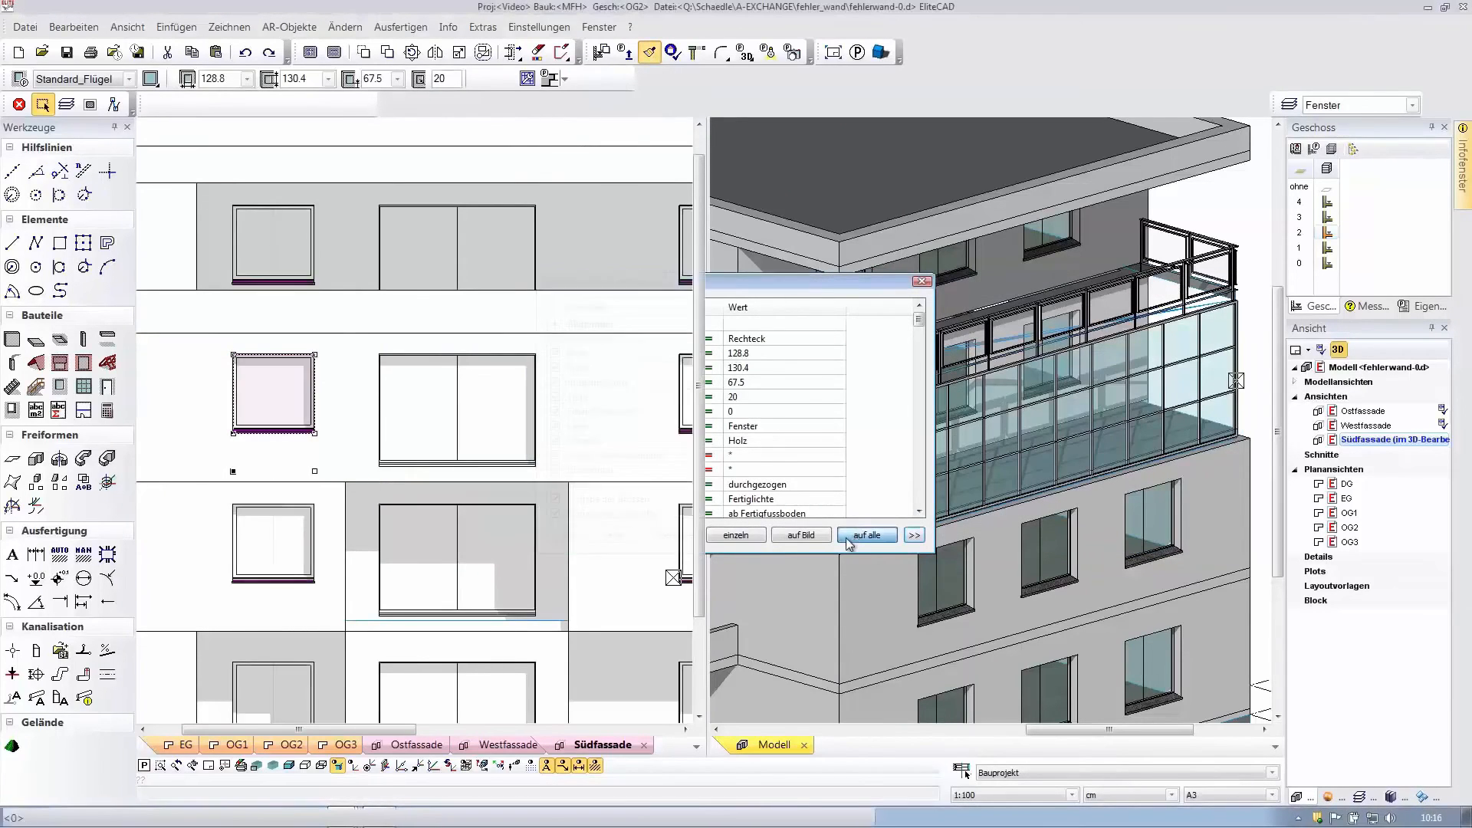
# Add symmetric sashes (symmetrische Flügel) with offset 1 to the large sliding window below the top storey in the Südfassade.
pyautogui.click(454, 431)
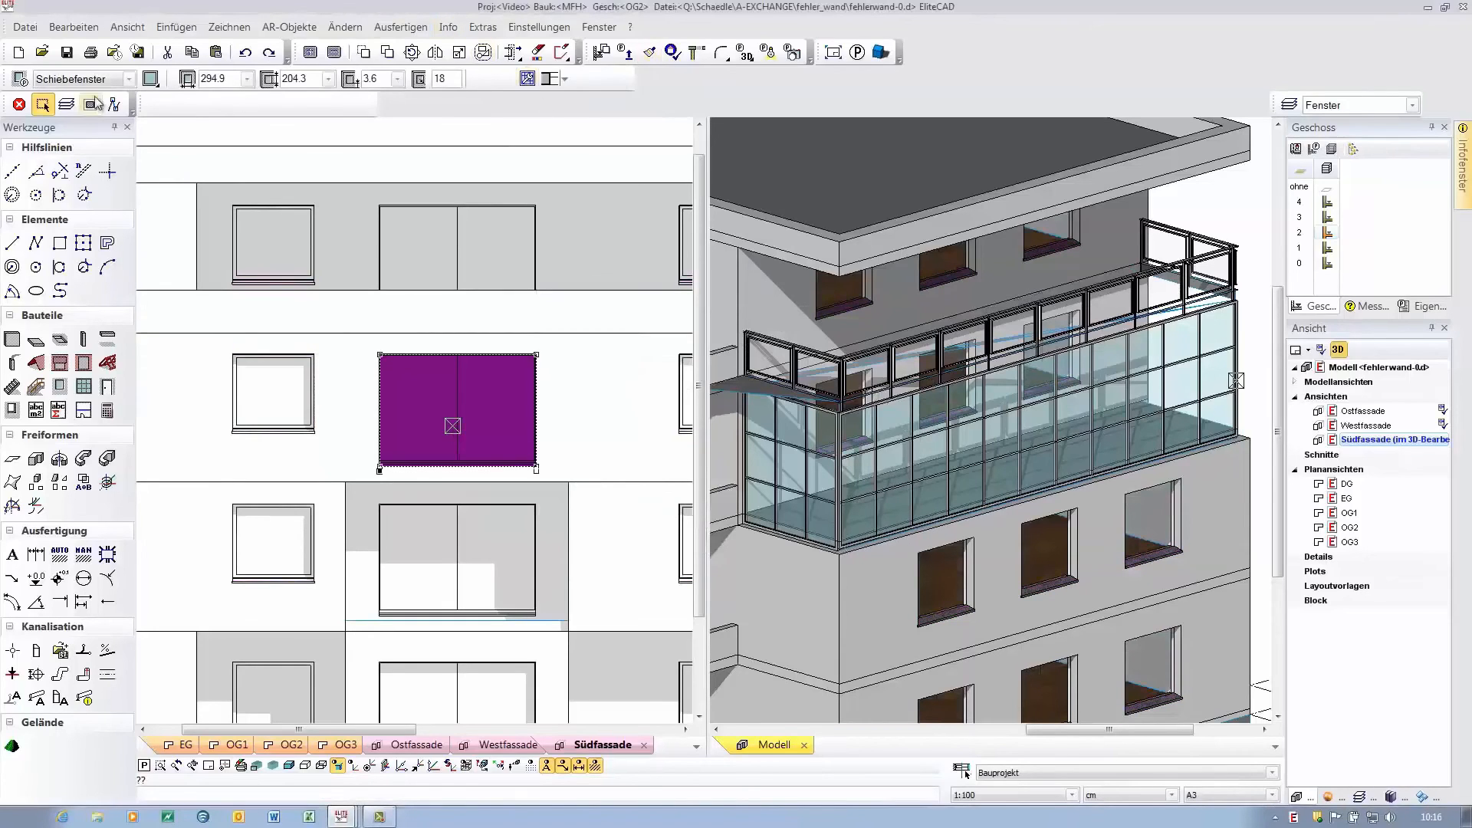
pyautogui.click(20, 79)
pyautogui.click(499, 344)
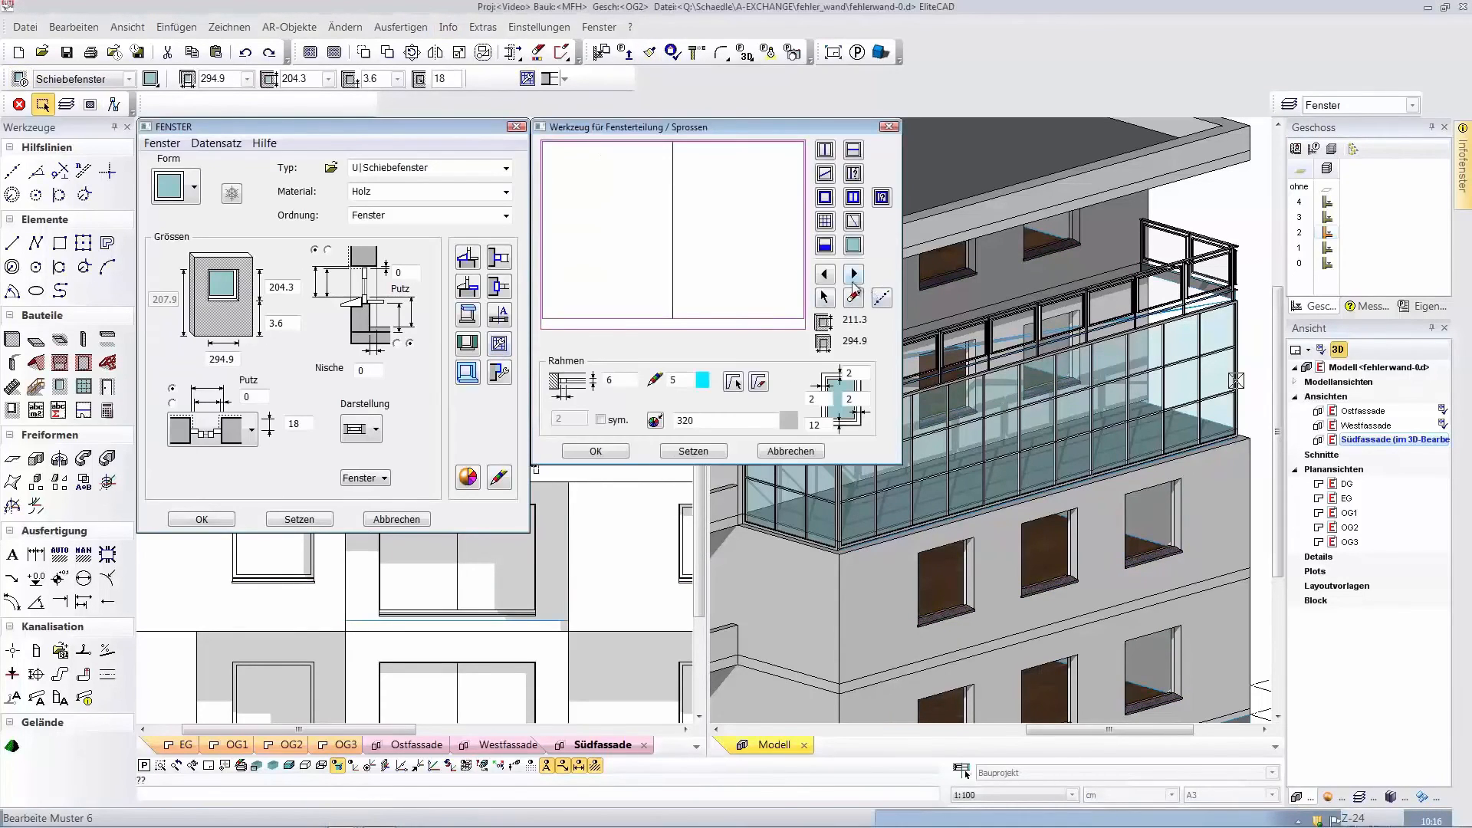
pyautogui.click(853, 198)
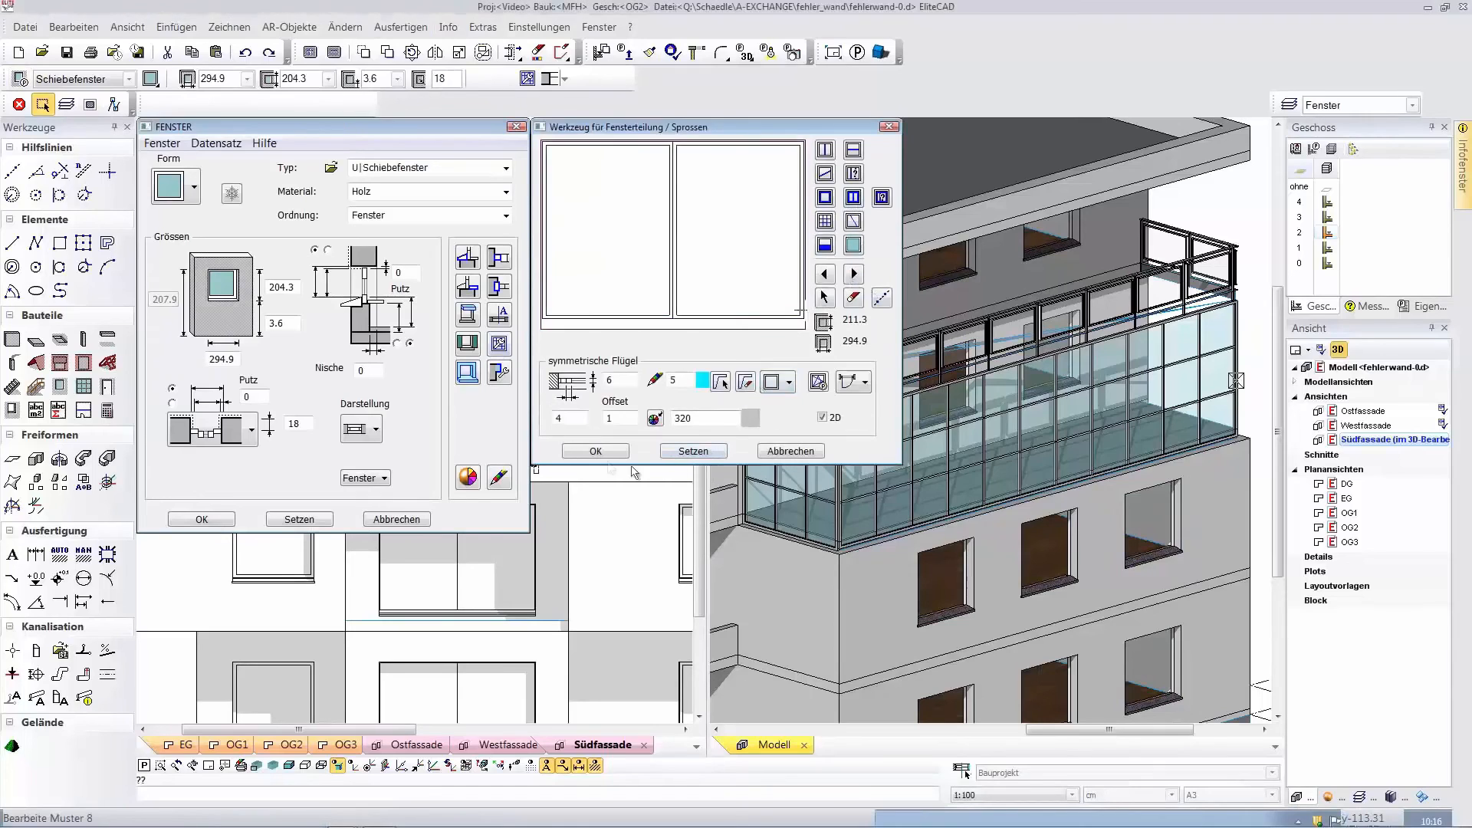
pyautogui.click(595, 451)
pyautogui.click(202, 519)
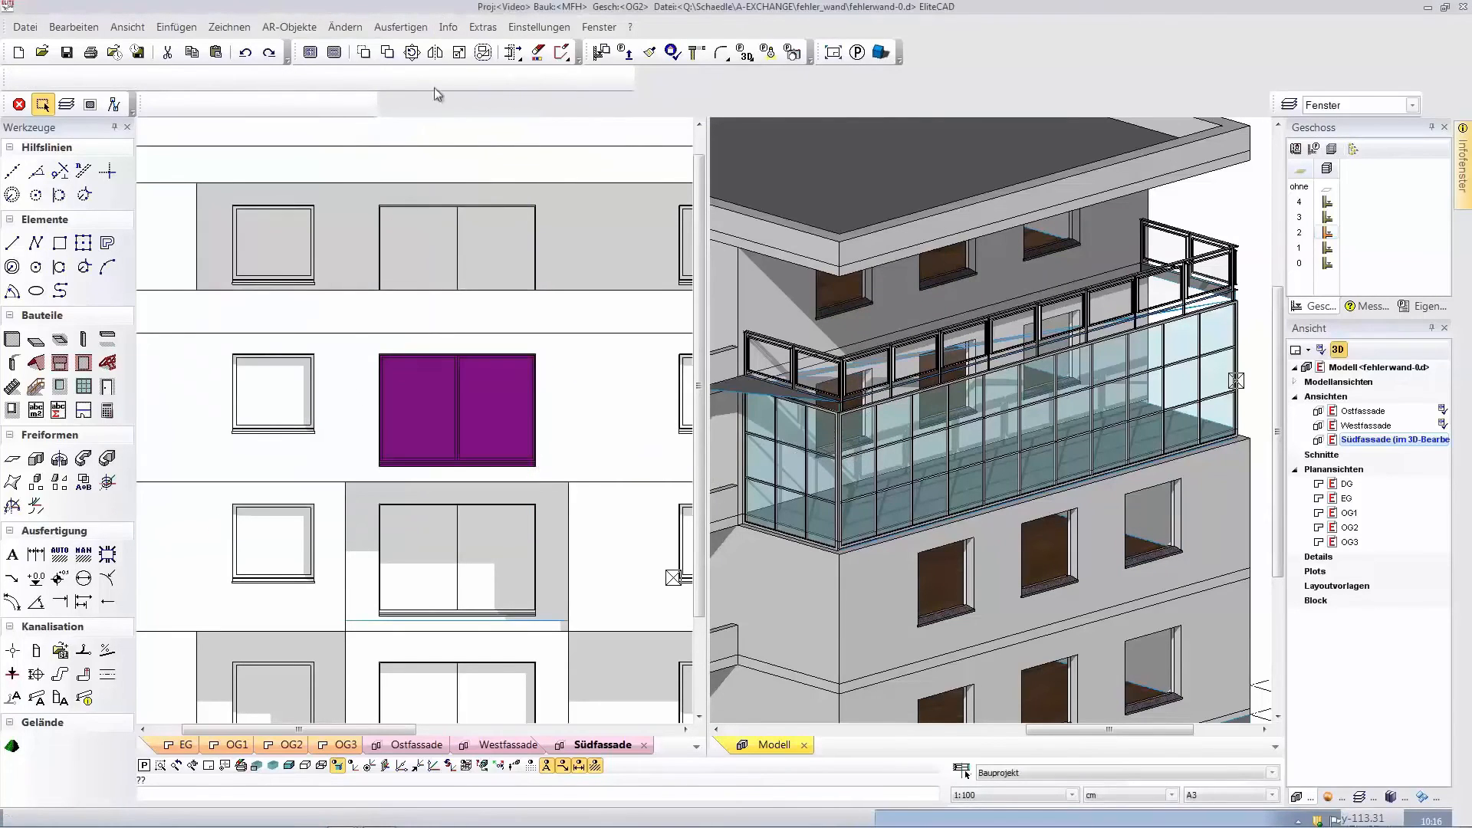
# Load the sliding window's parameters, clear the preset selection criteria, select the matching windows and transfer the parameters to all of them.
pyautogui.click(488, 443)
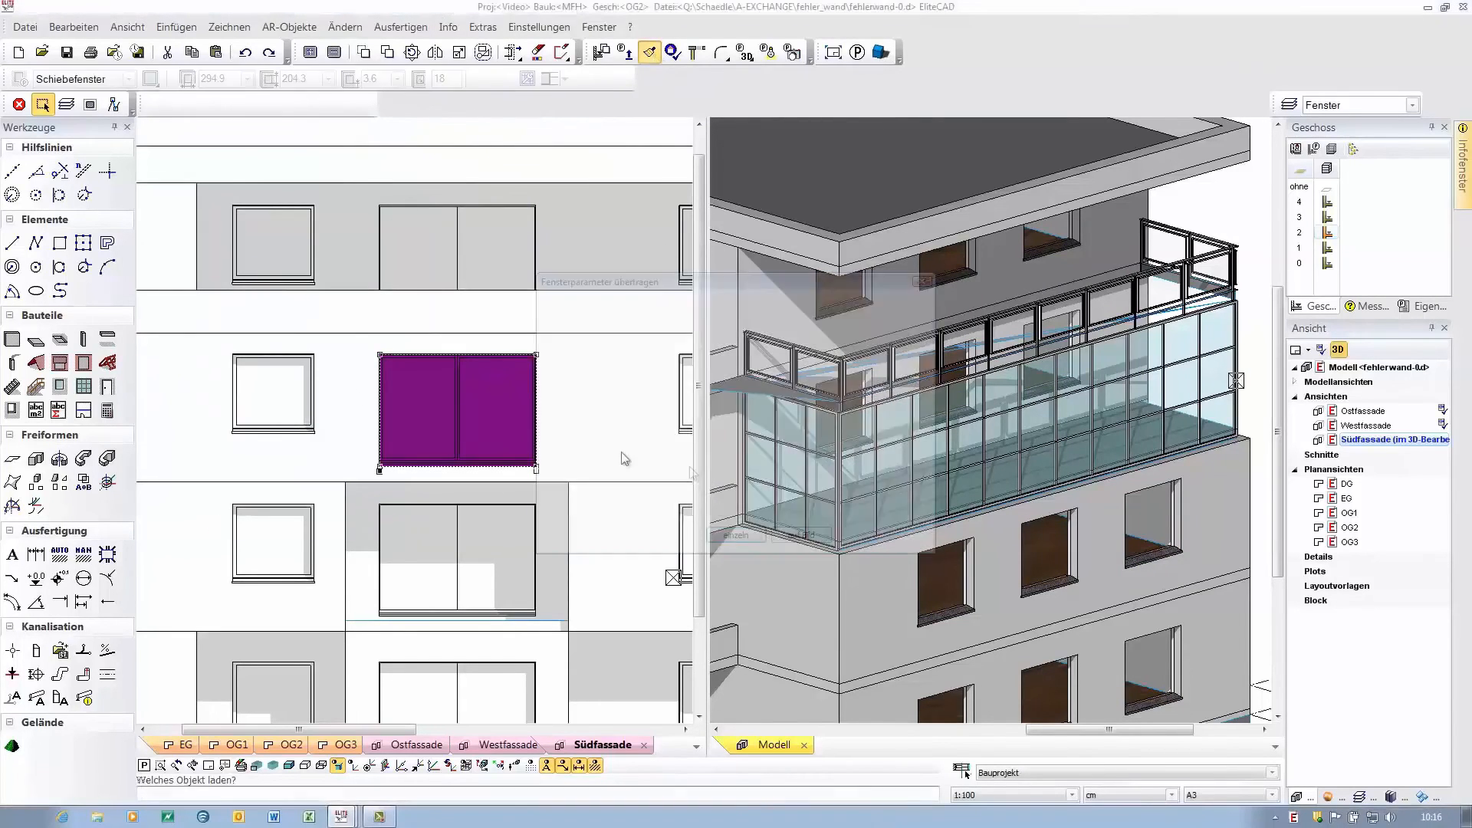
pyautogui.click(913, 535)
pyautogui.click(1015, 534)
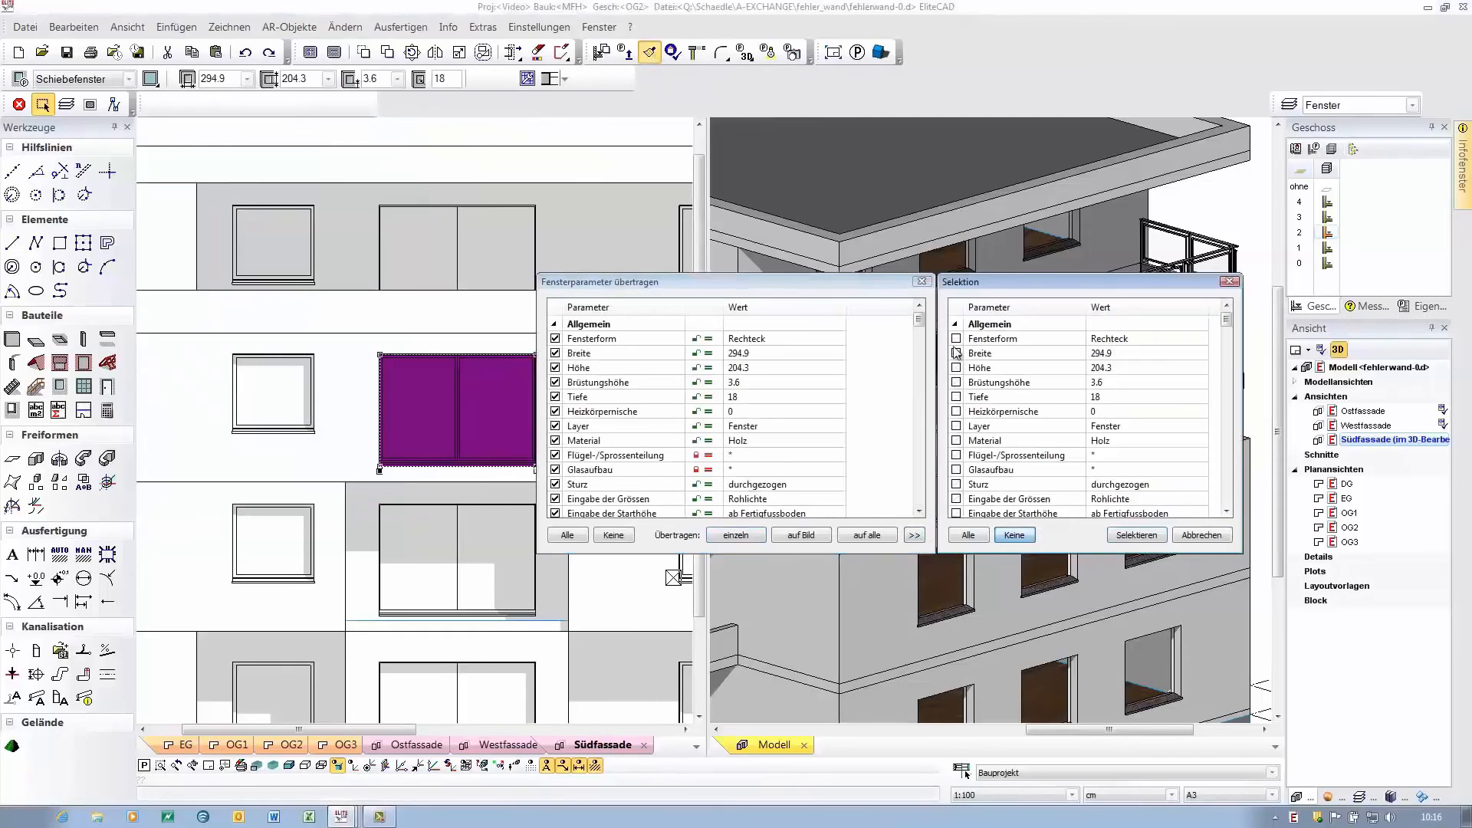
pyautogui.click(1136, 534)
pyautogui.click(866, 535)
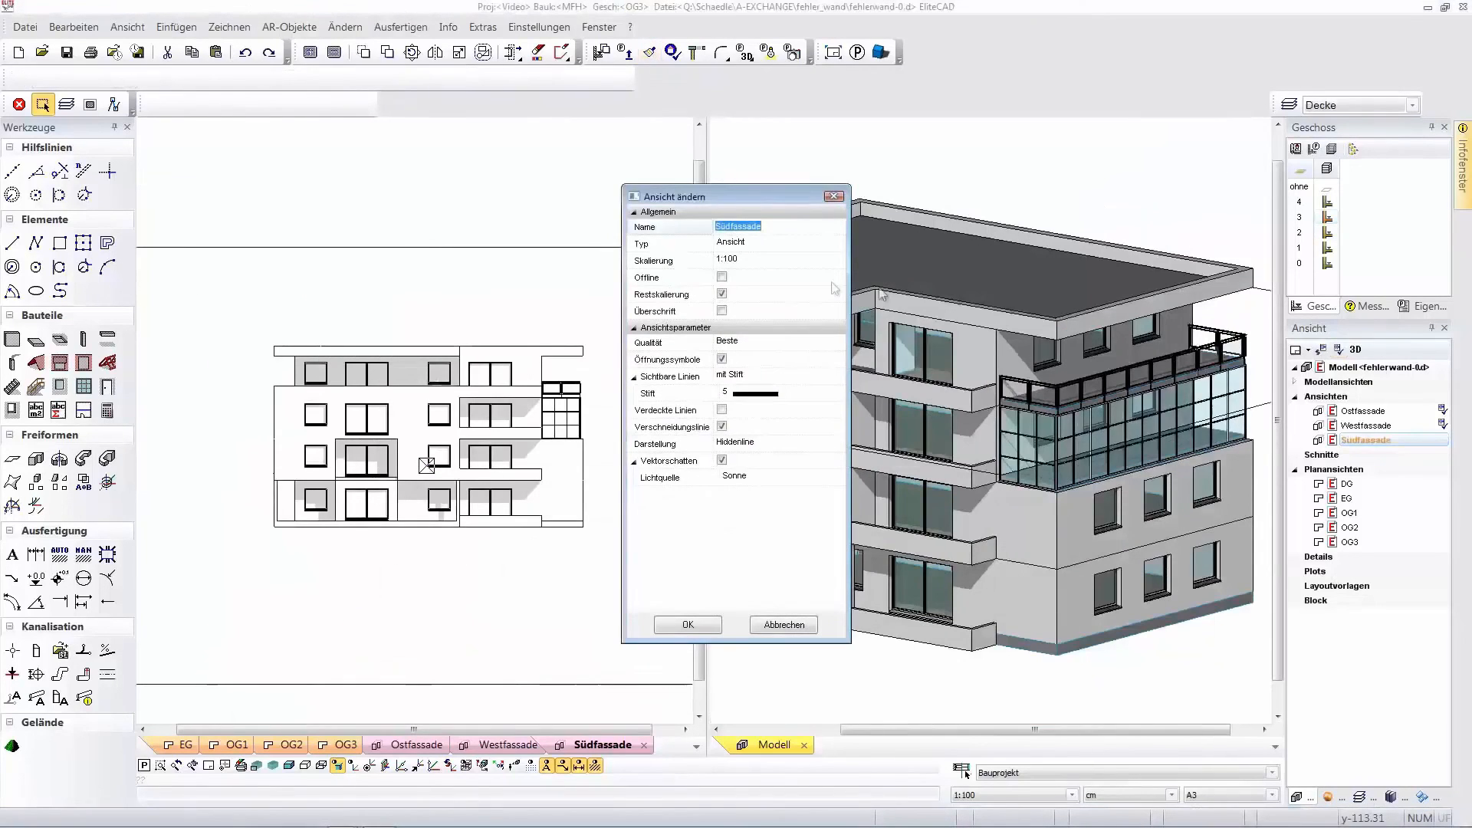
# Change the Südfassade view's display to Rendering and choose its visualisation setting.
pyautogui.click(747, 443)
pyautogui.click(749, 487)
pyautogui.click(749, 463)
pyautogui.click(749, 478)
pyautogui.click(705, 624)
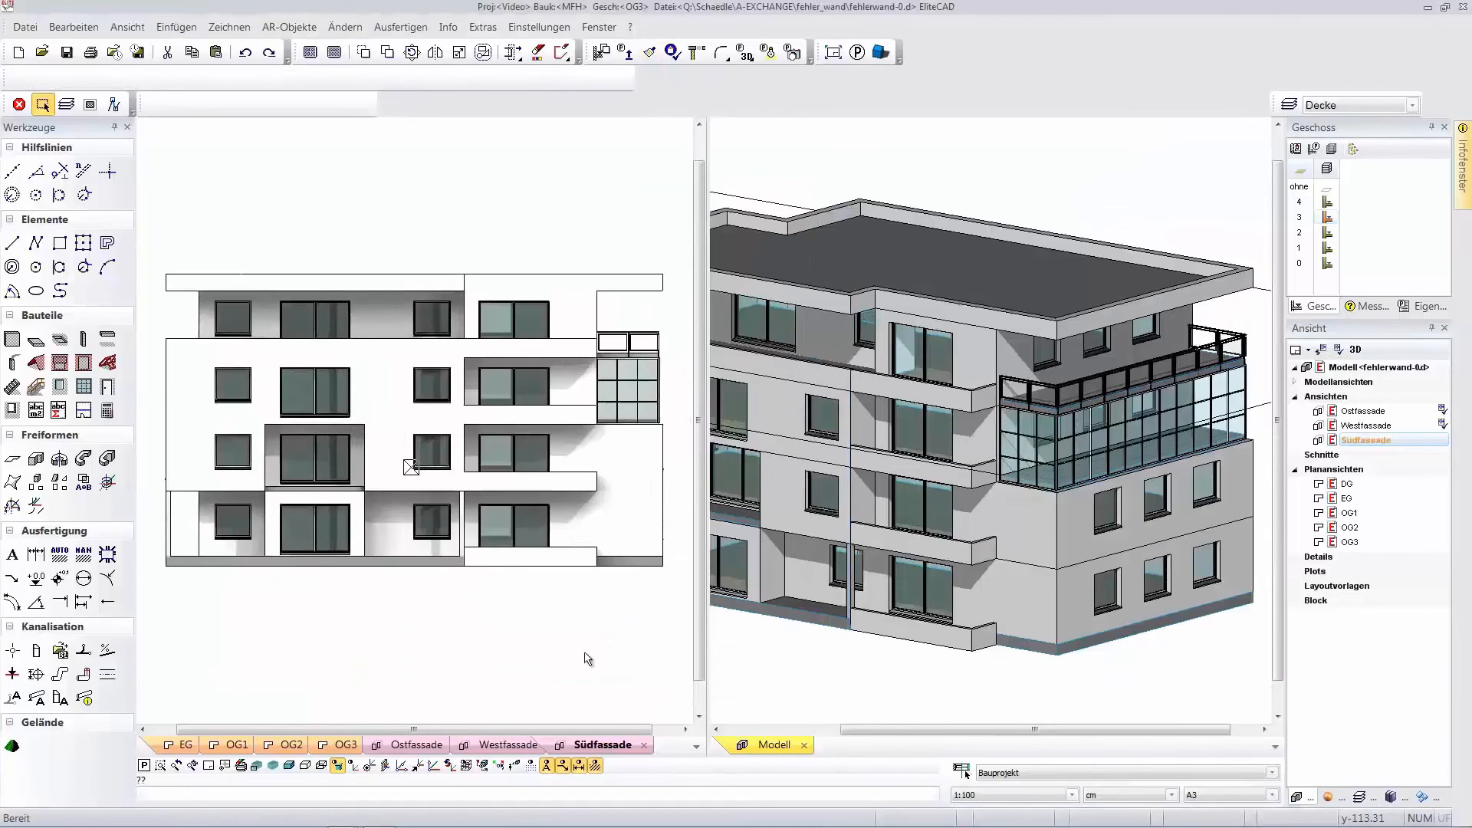
# Change the Westfassade view's display from Hiddenline to Rendering and choose its visualisation setting.
pyautogui.click(953, 642)
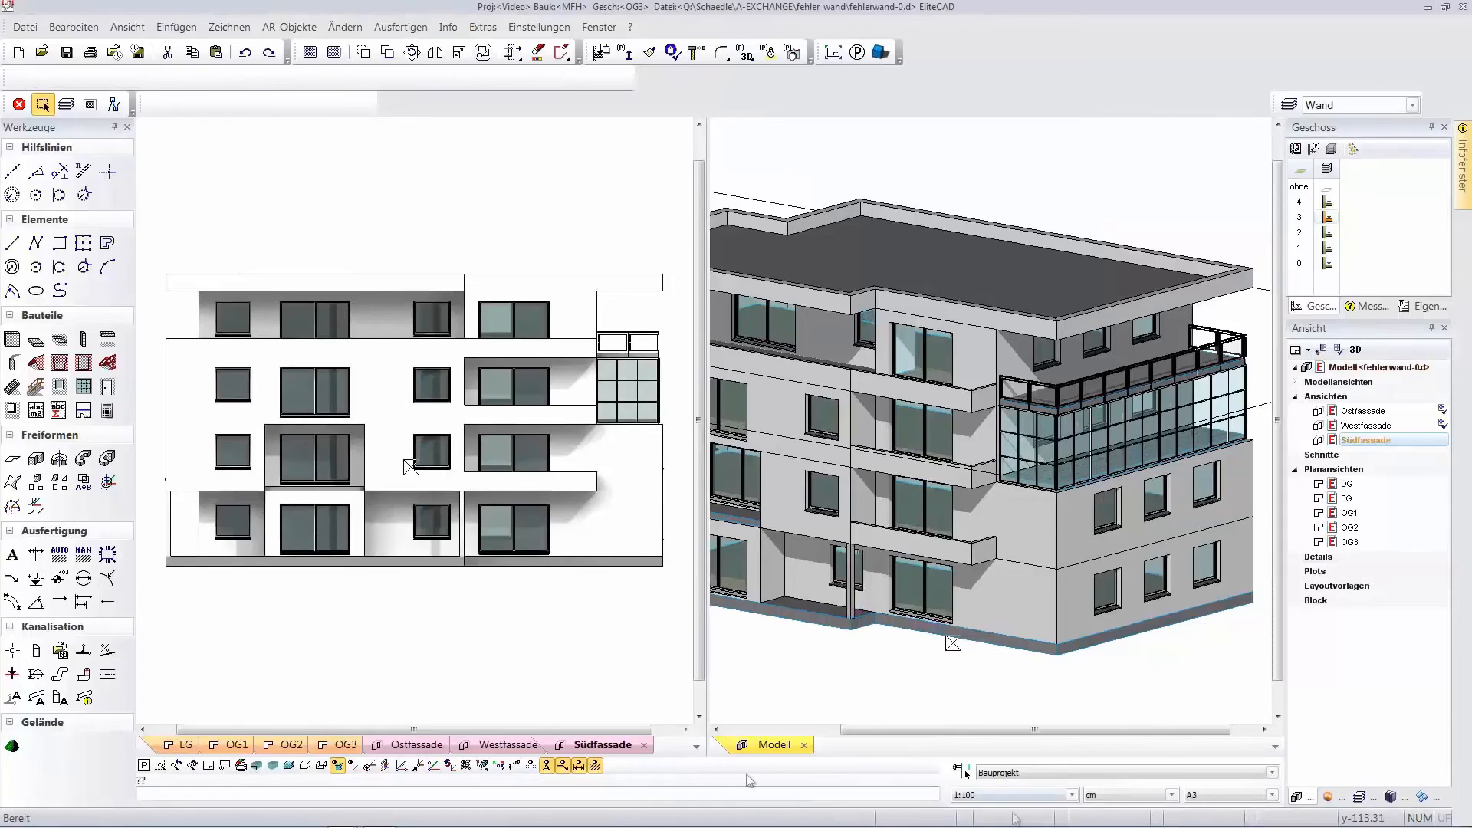
pyautogui.rightClick(1347, 426)
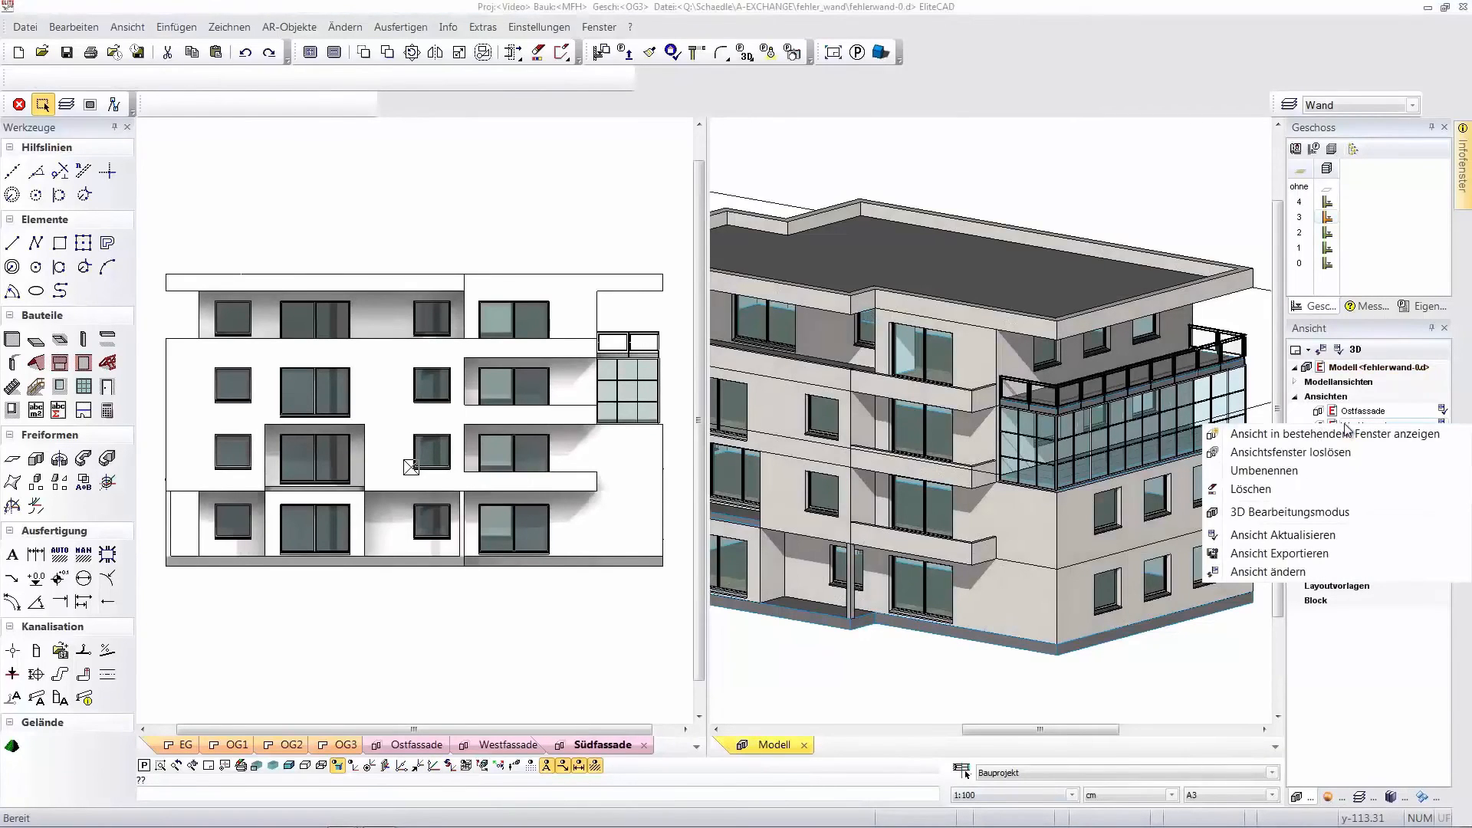
pyautogui.click(1266, 571)
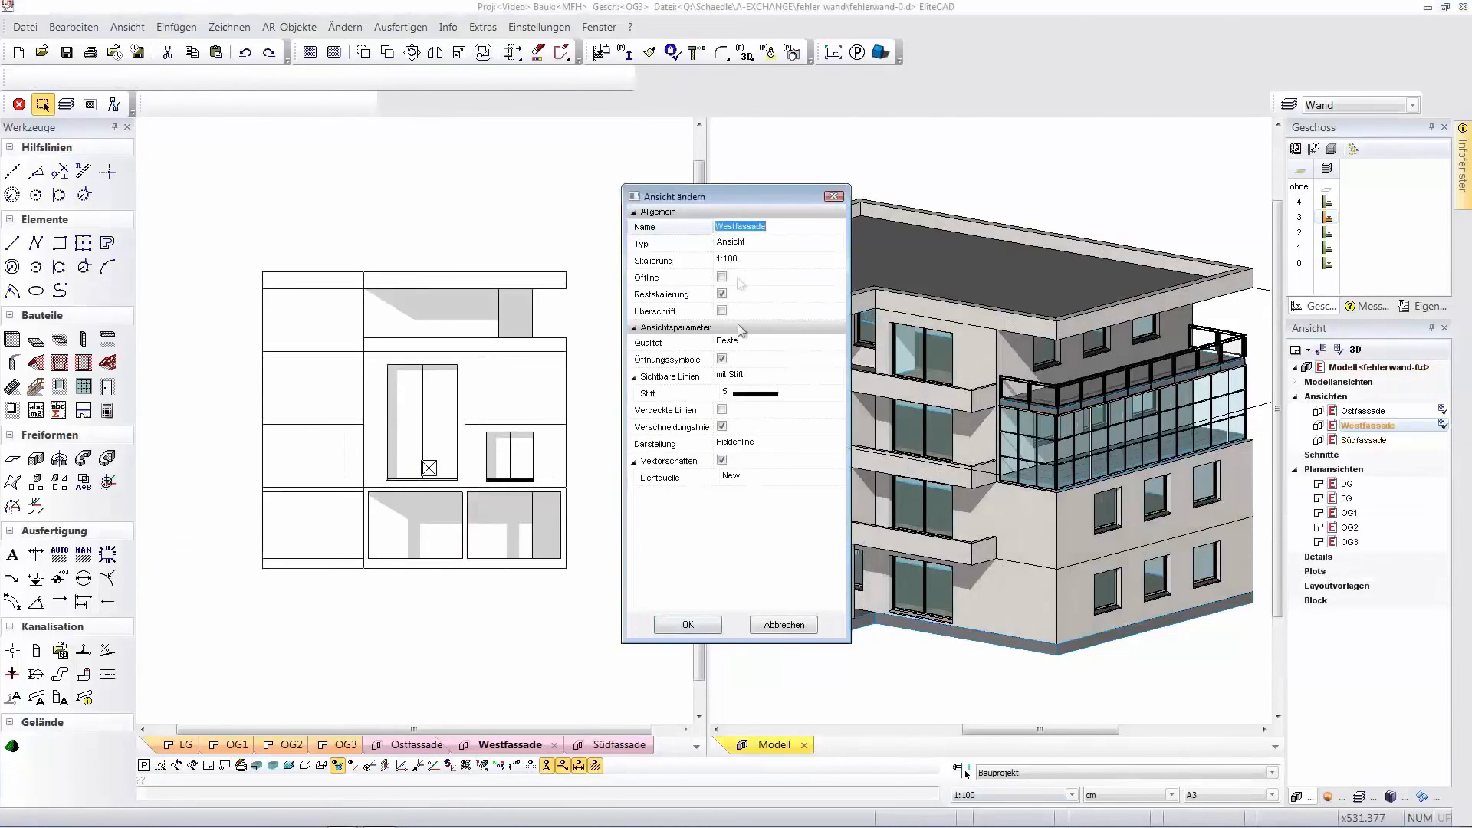
pyautogui.click(736, 443)
pyautogui.click(740, 481)
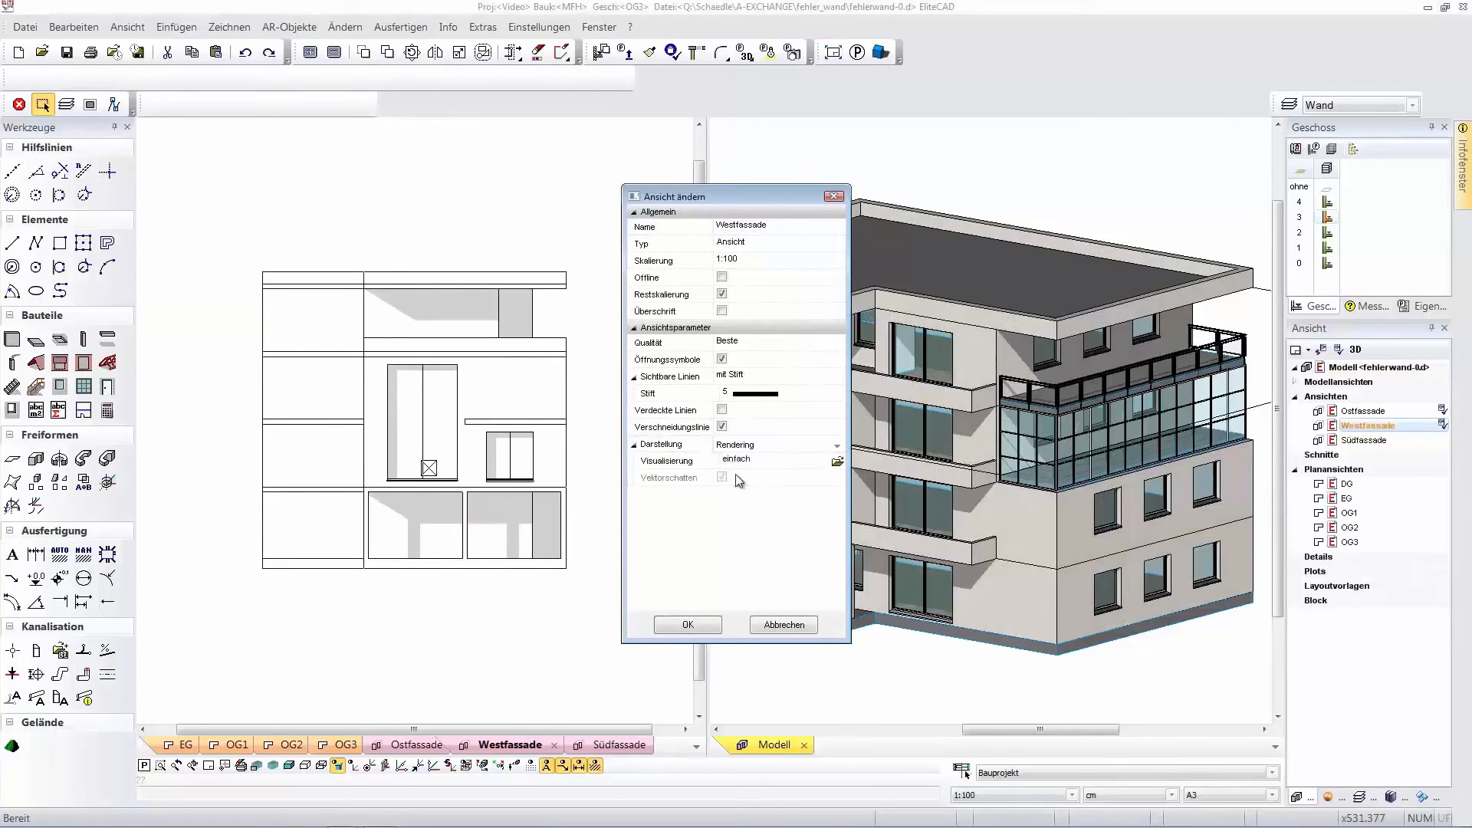
pyautogui.click(740, 462)
pyautogui.click(734, 477)
pyautogui.click(688, 625)
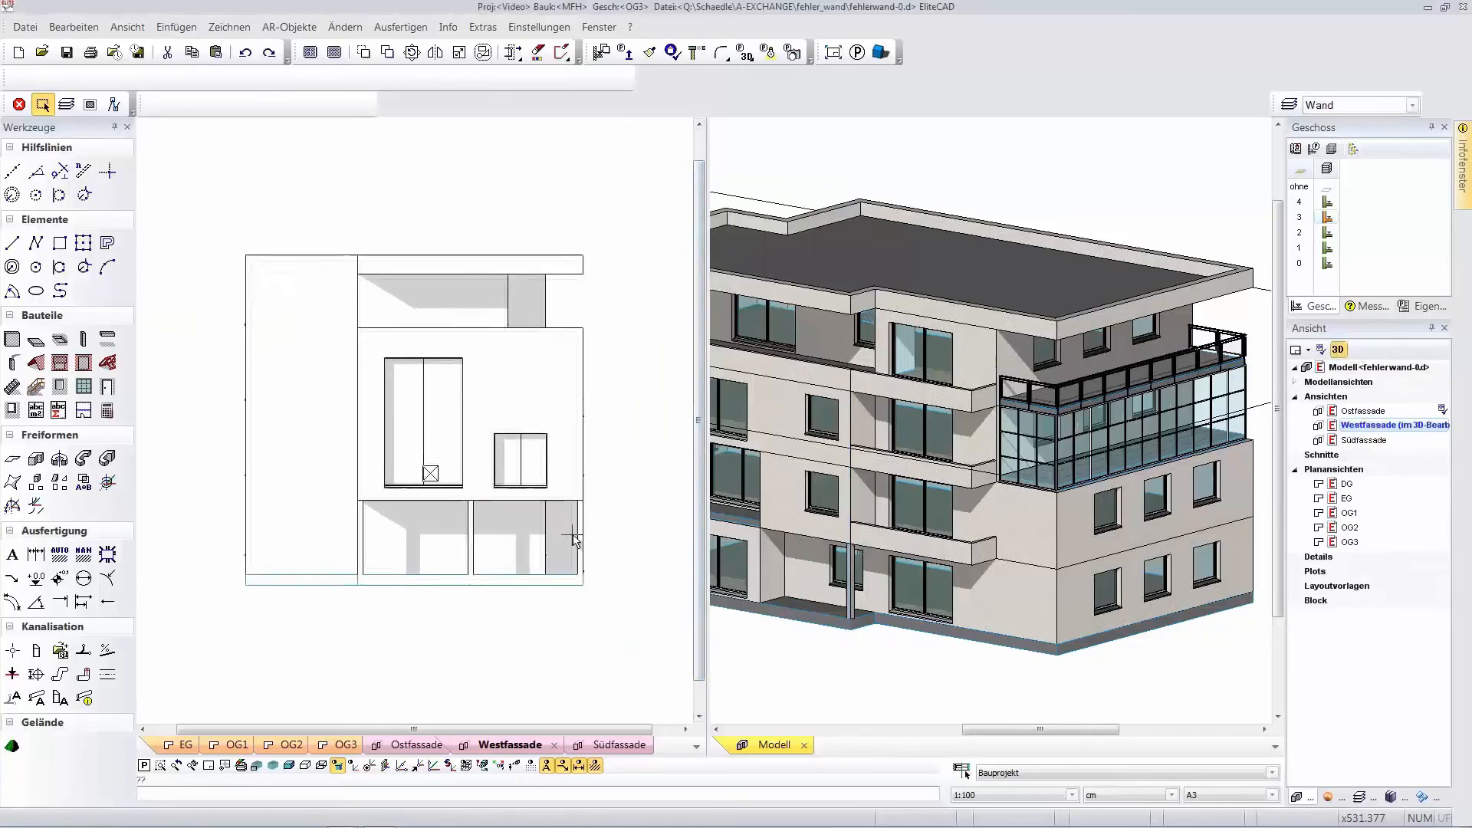
# Open the tall Westfassade window's division settings and add a casement sash (Flügel) with 1.5 offset.
pyautogui.scroll(2, 574, 540)
pyautogui.click(461, 493)
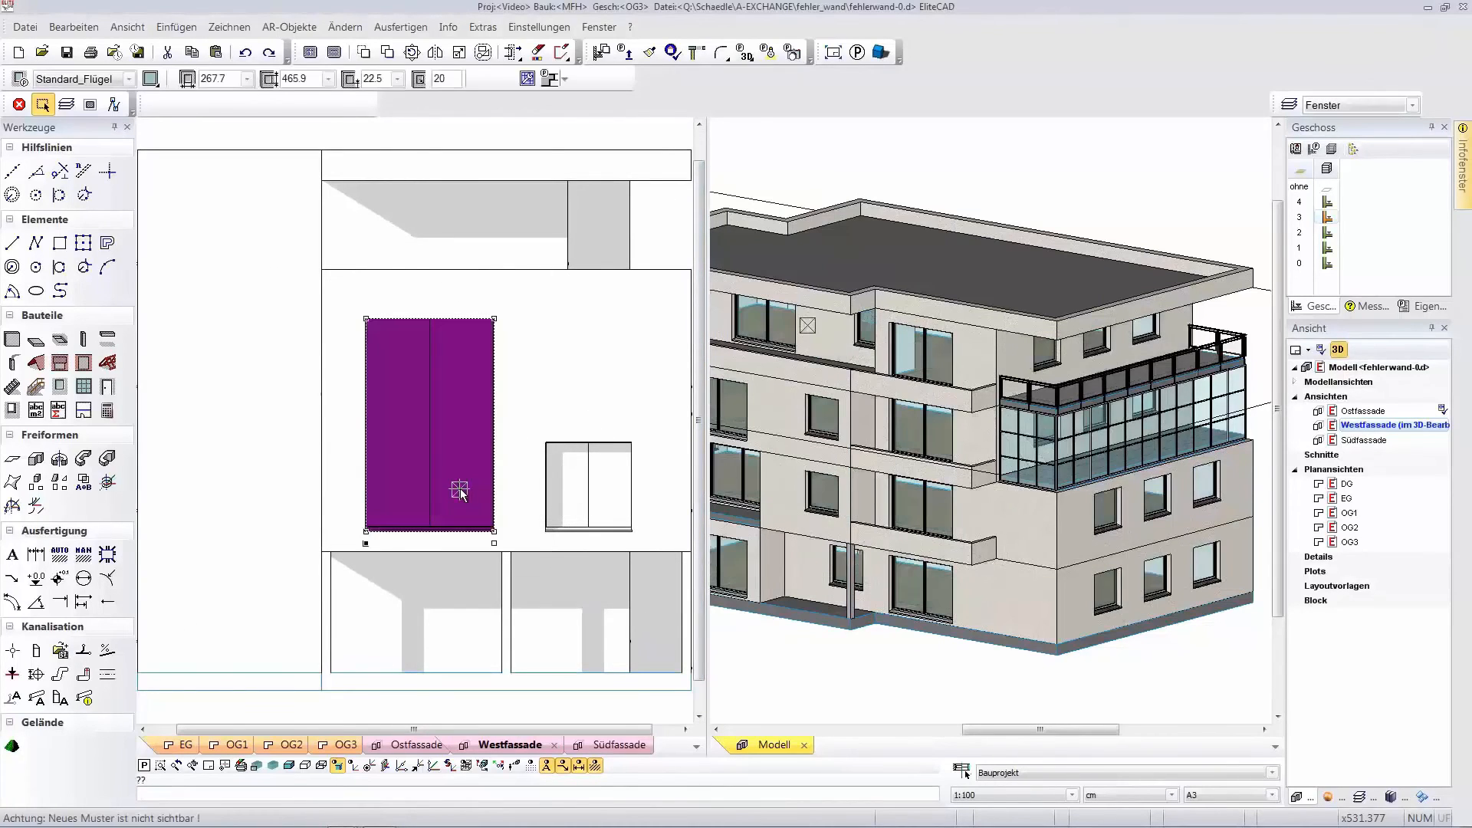
pyautogui.click(19, 79)
pyautogui.click(499, 371)
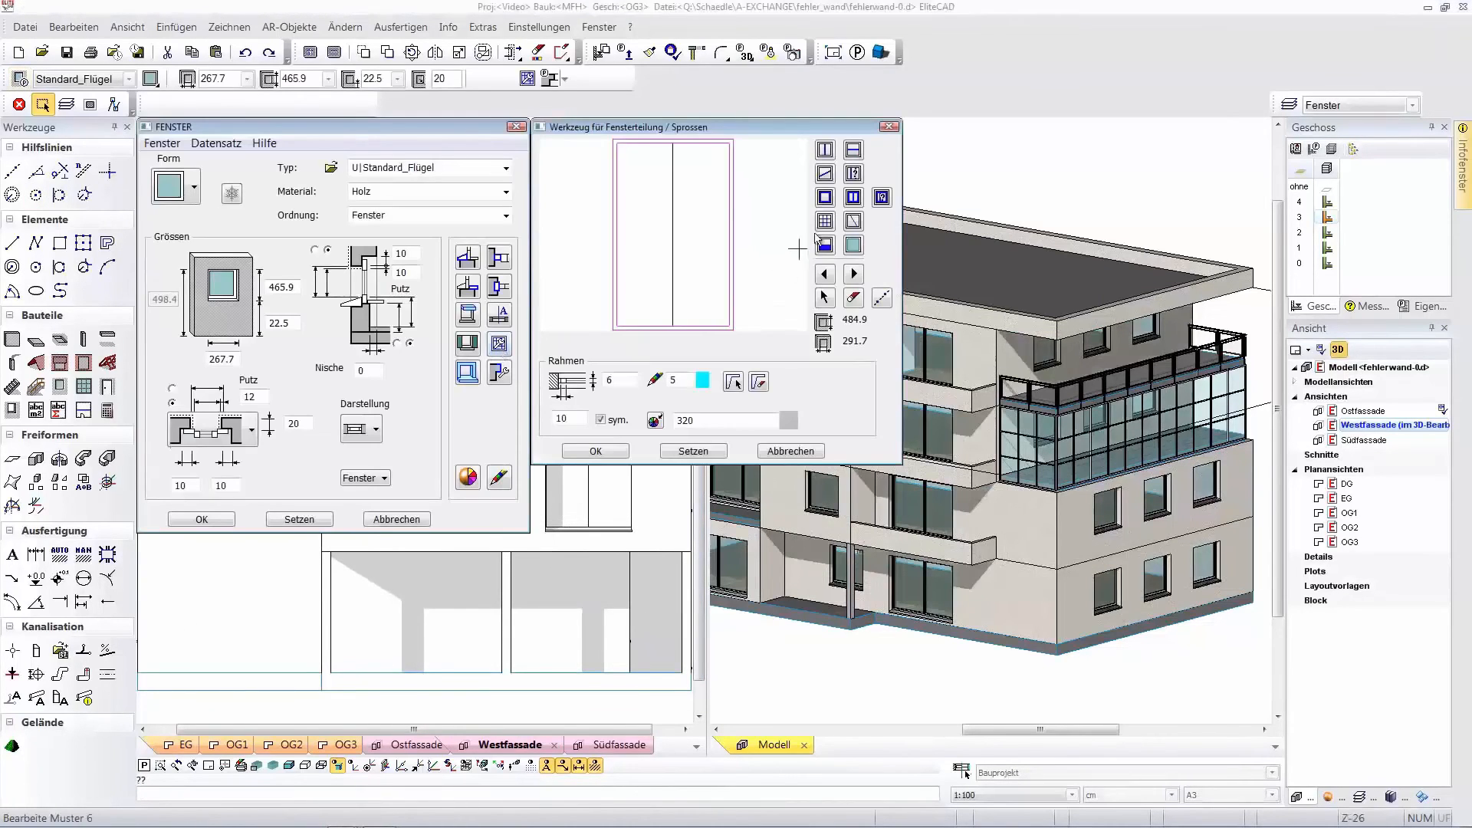
pyautogui.click(823, 199)
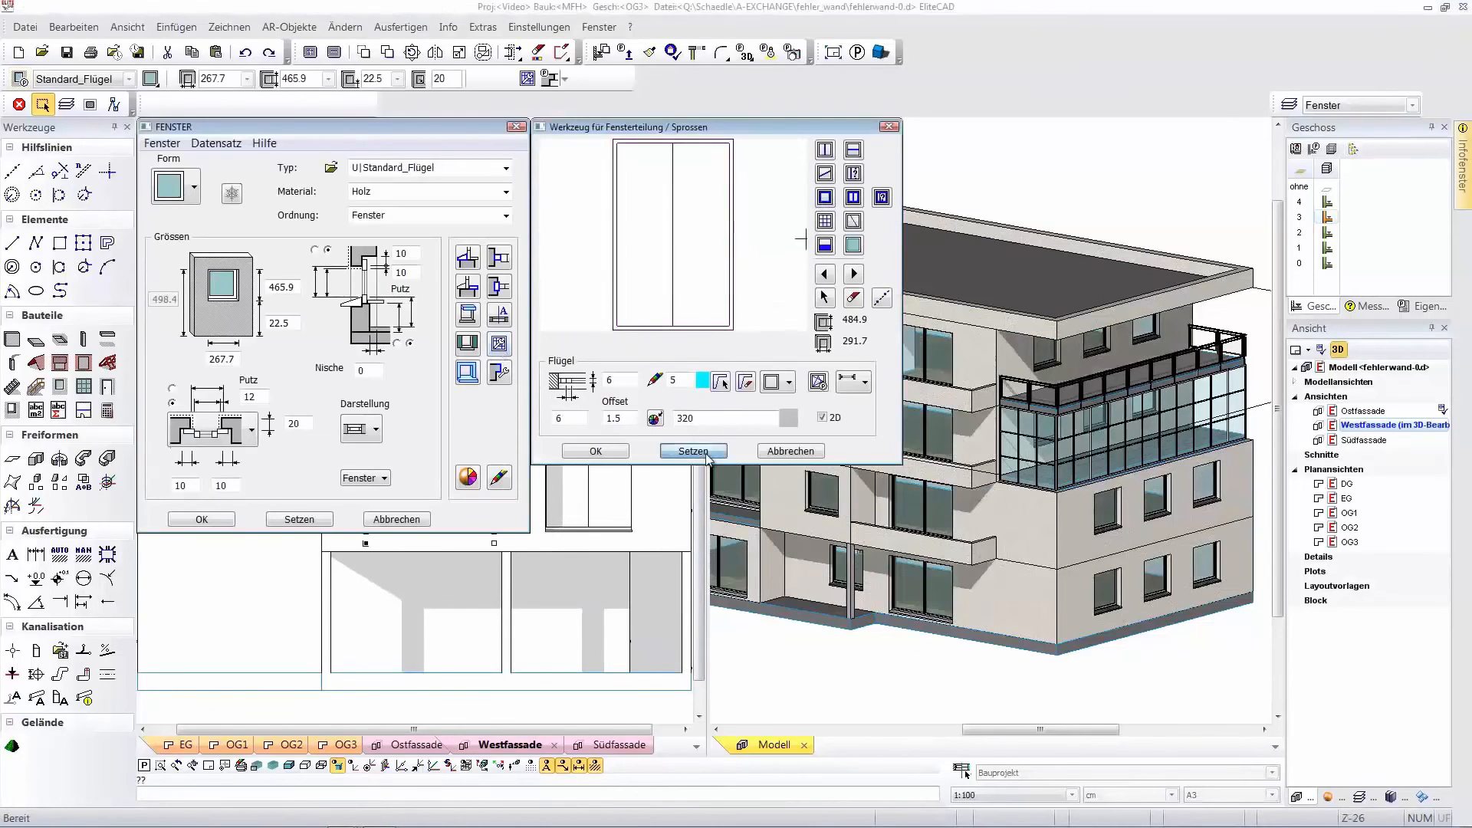
# Divide the tall window with an off-centre vertical mullion and two horizontal transoms in the wider part, and apply the changes.
pyautogui.click(826, 150)
pyautogui.click(654, 192)
pyautogui.click(854, 150)
pyautogui.click(687, 185)
pyautogui.click(854, 150)
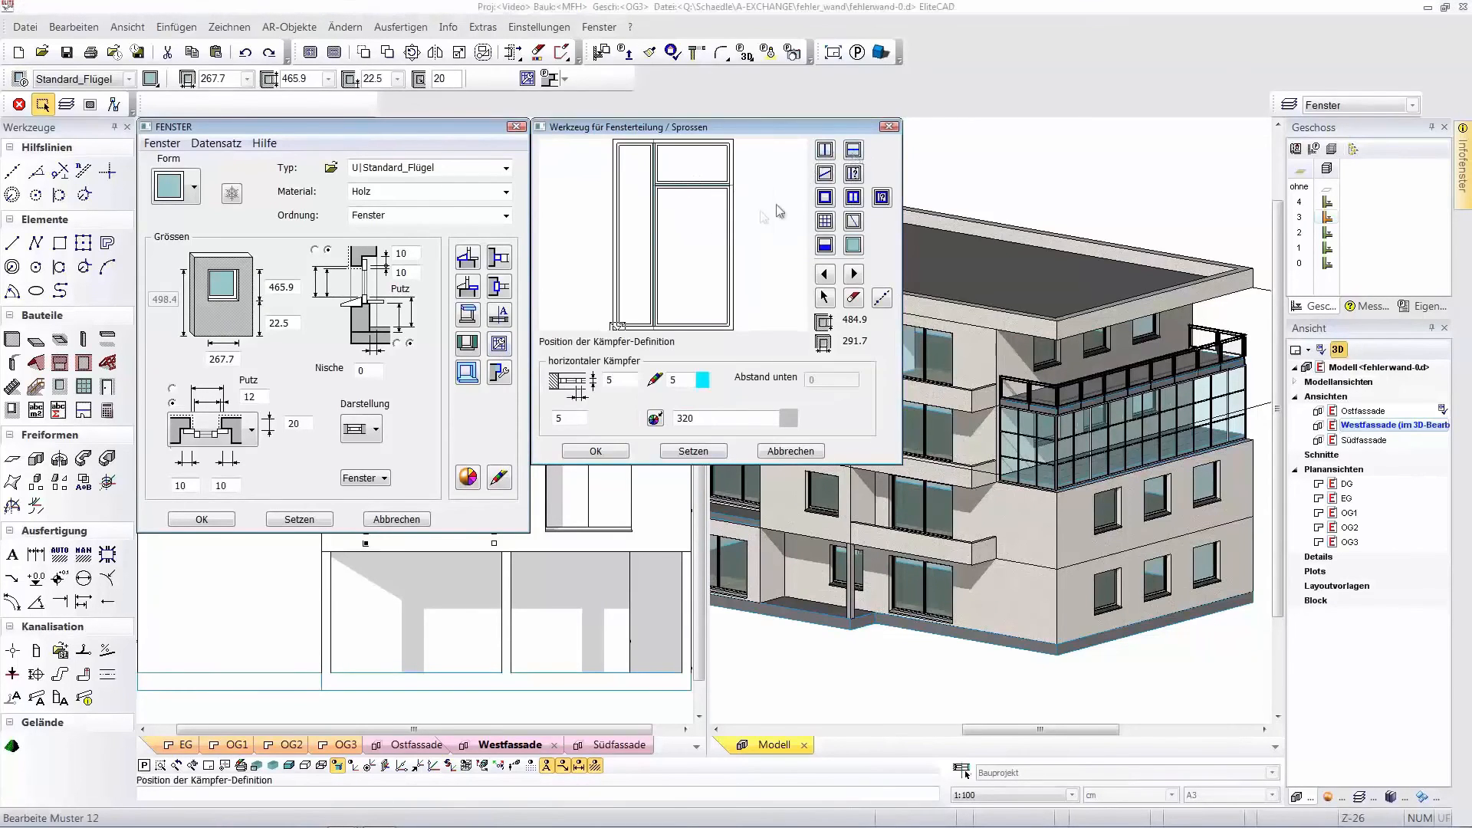
pyautogui.click(690, 253)
pyautogui.click(609, 452)
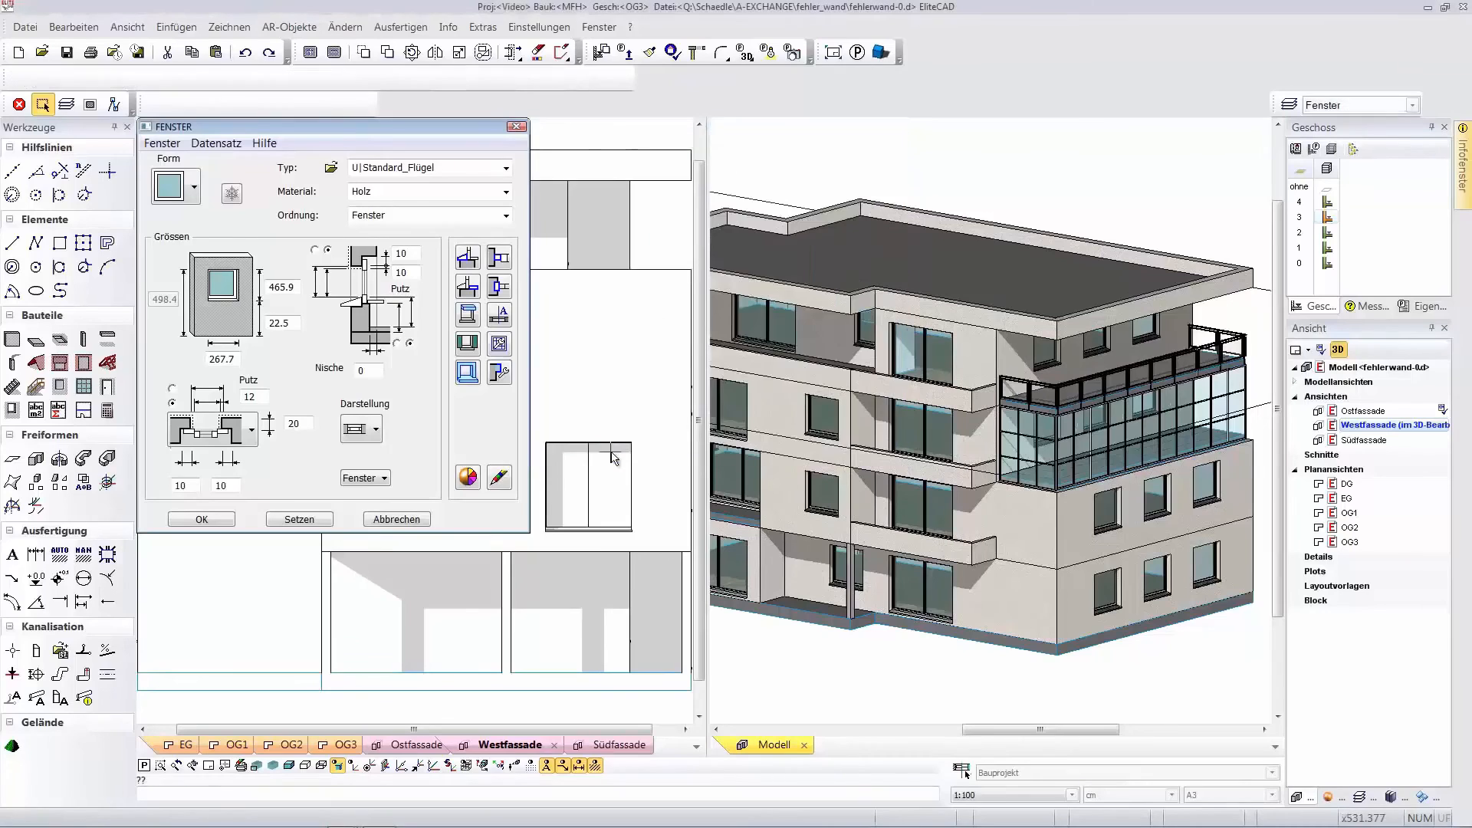
pyautogui.click(202, 519)
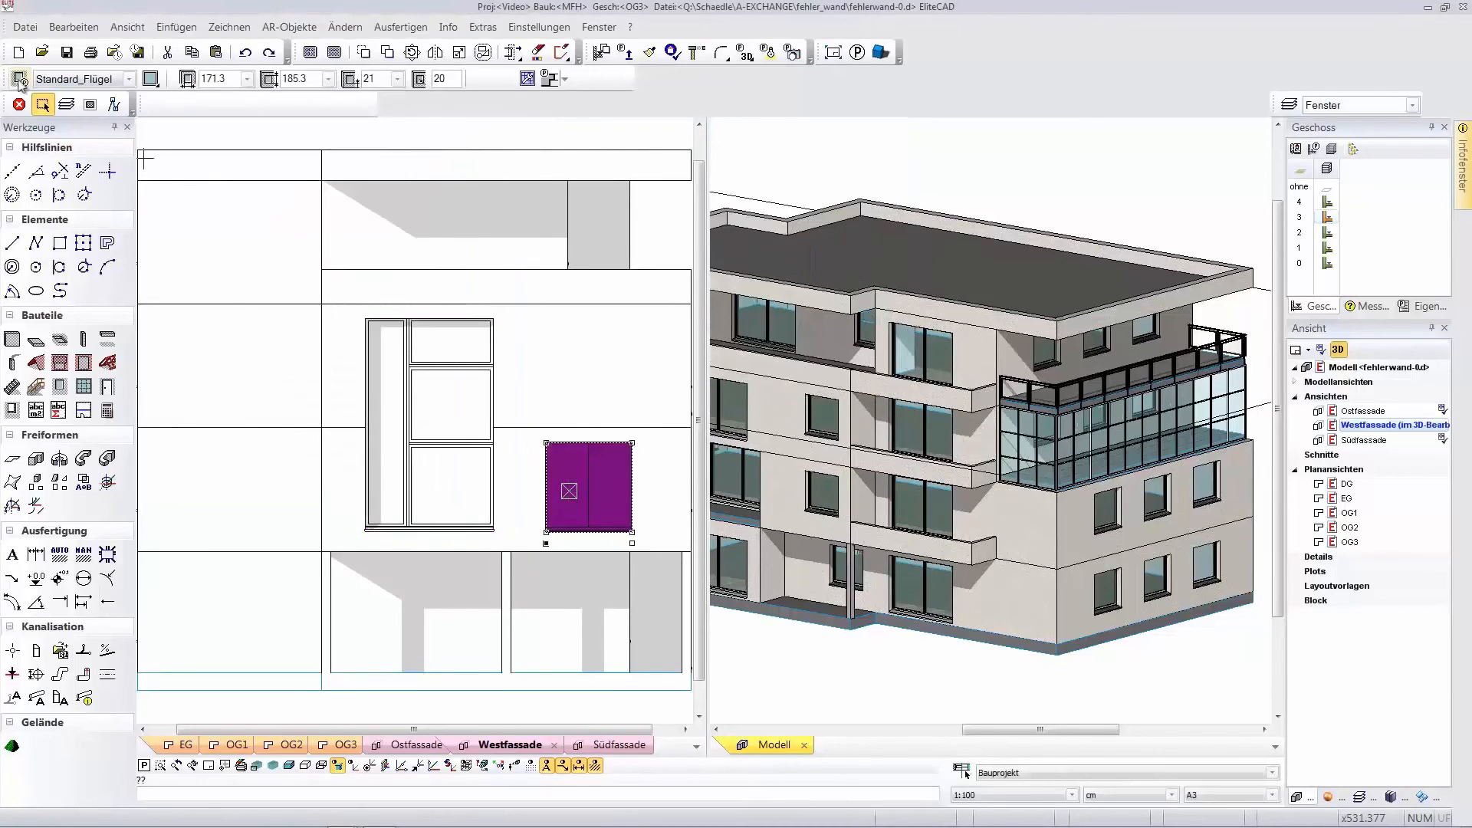
# Remove the vertical mullion from the small Westfassade window in its division settings and apply the change.
pyautogui.click(20, 80)
pyautogui.click(498, 343)
pyautogui.click(825, 197)
pyautogui.click(596, 451)
pyautogui.click(201, 519)
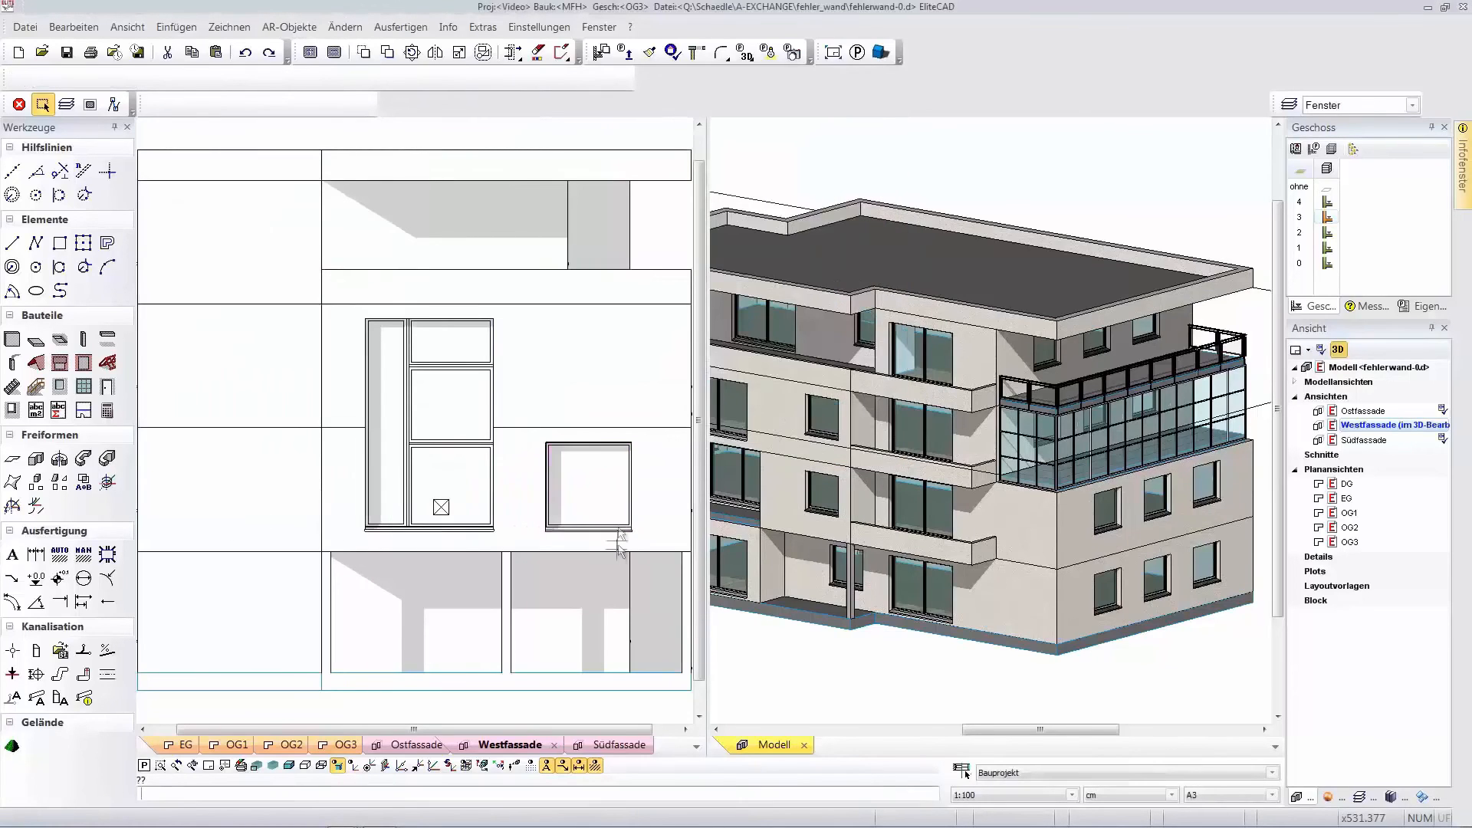
# Copy the undivided small window one storey up, using the storey lines as reference points.
pyautogui.click(614, 502)
pyautogui.click(388, 52)
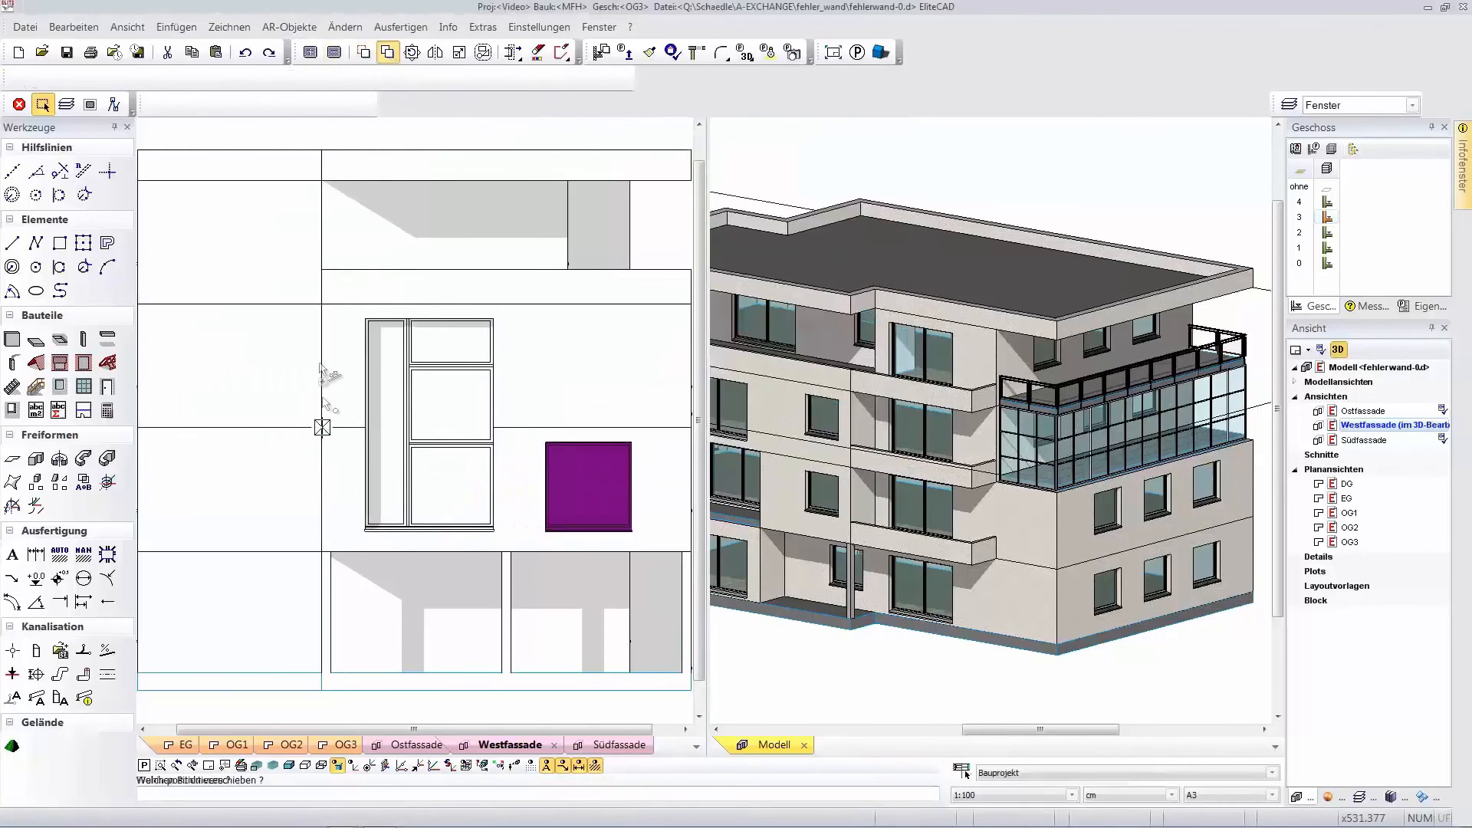
pyautogui.click(322, 304)
pyautogui.click(19, 104)
pyautogui.scroll(-1, 521, 541)
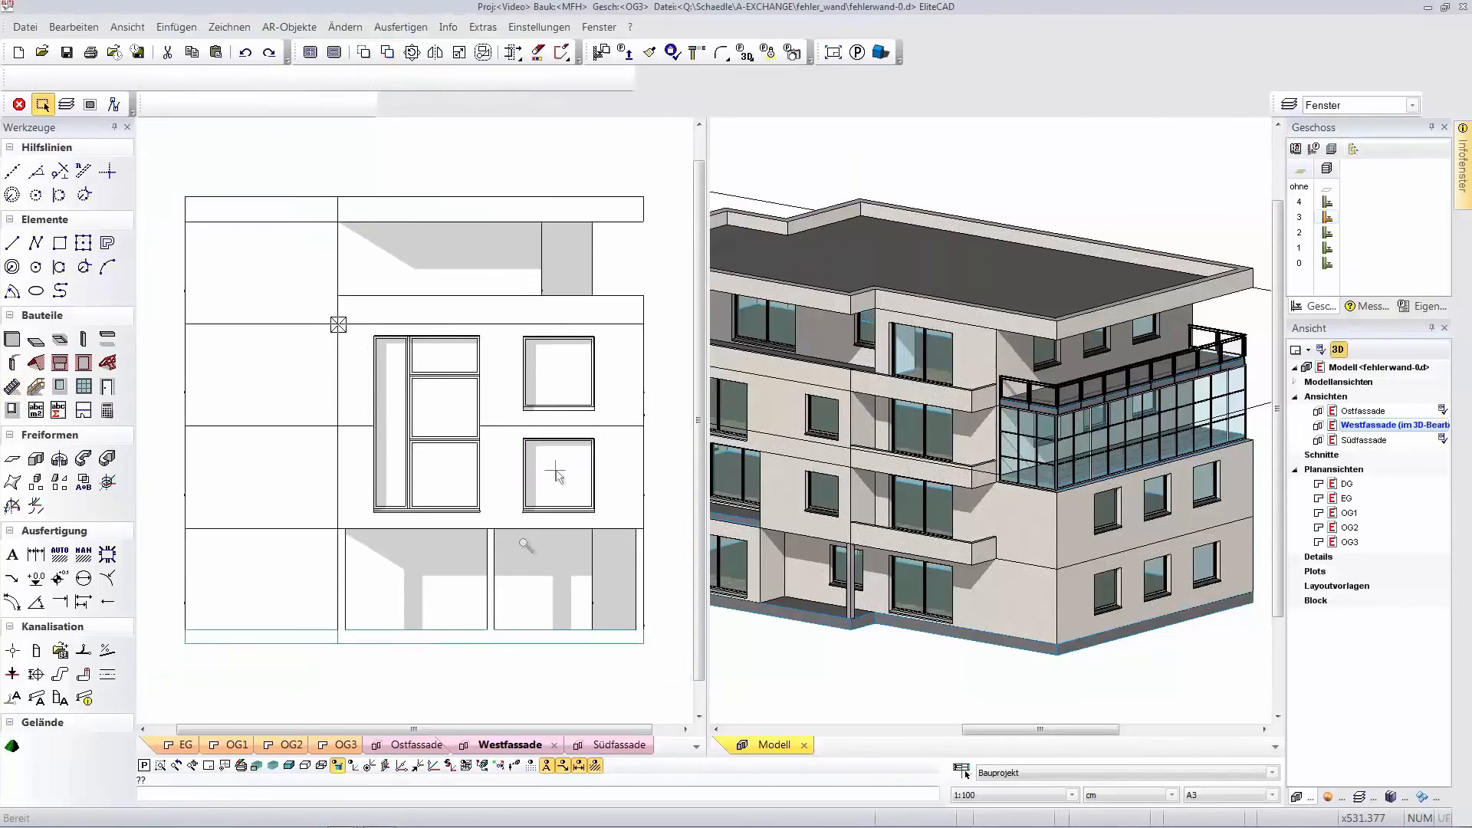
# Copy the small window to the ground floor, aligned with the left edge of the tall window above.
pyautogui.click(557, 475)
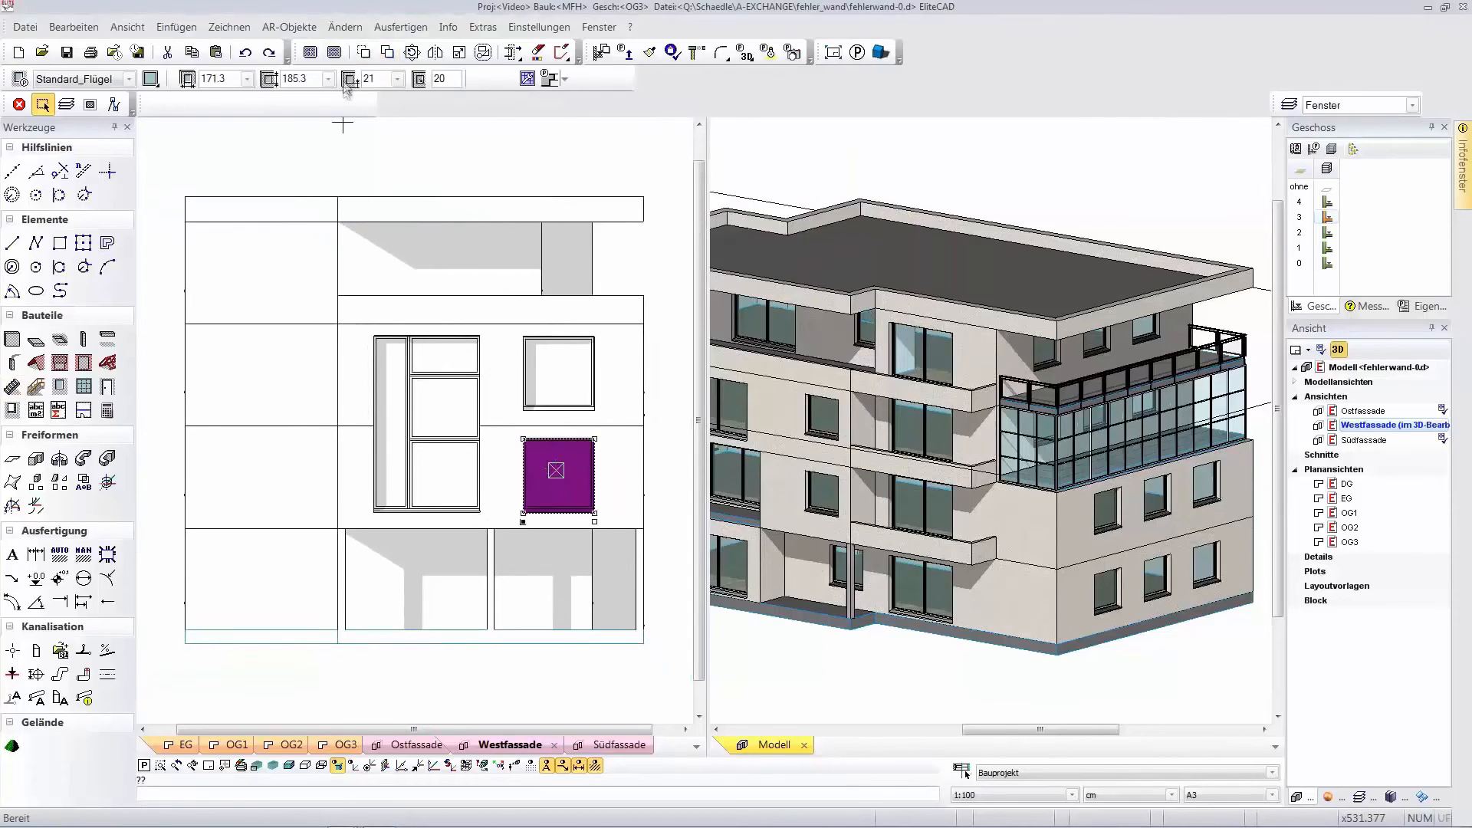
pyautogui.click(388, 53)
pyautogui.click(522, 438)
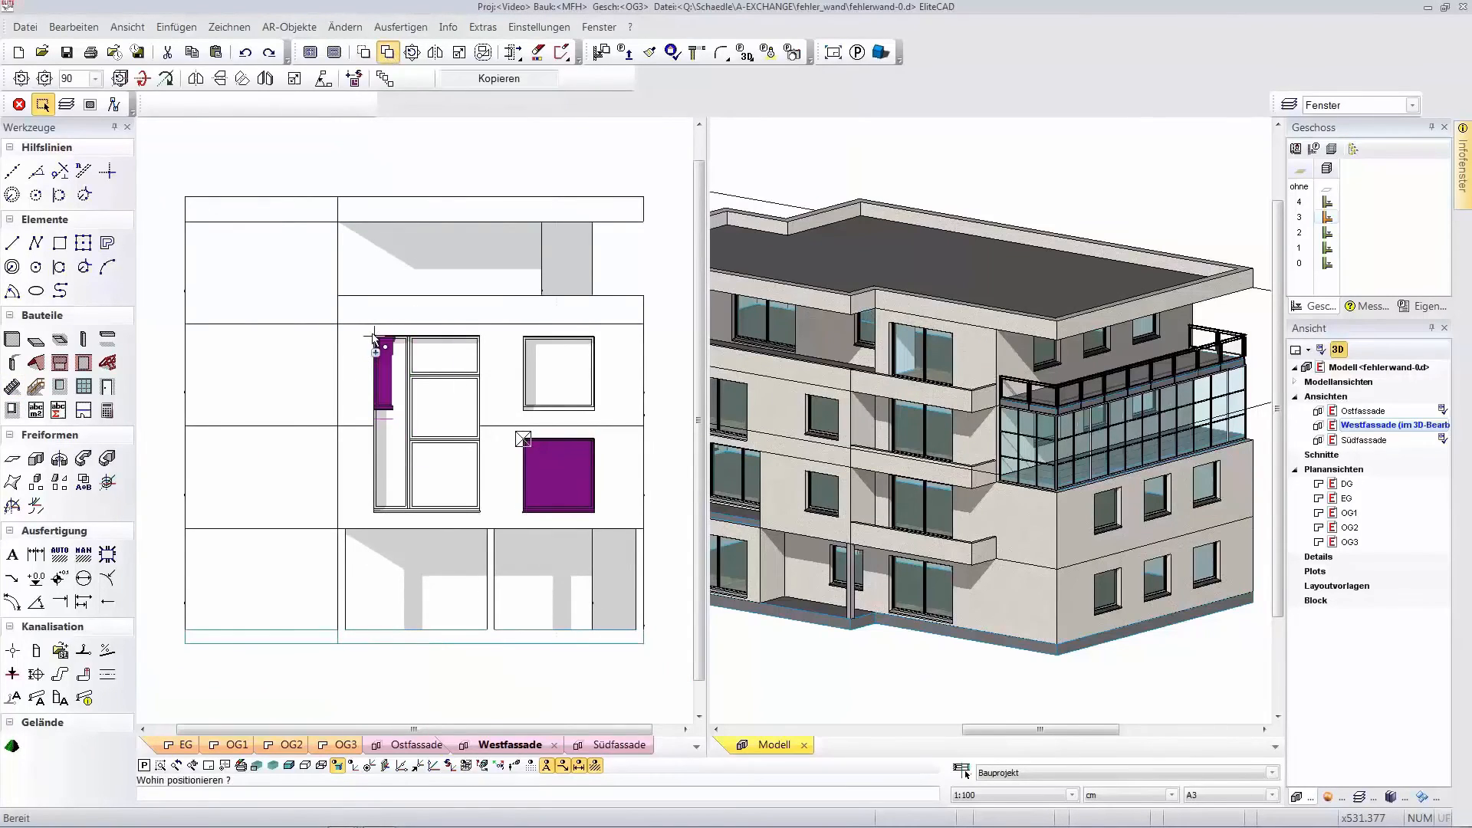
pyautogui.click(374, 544)
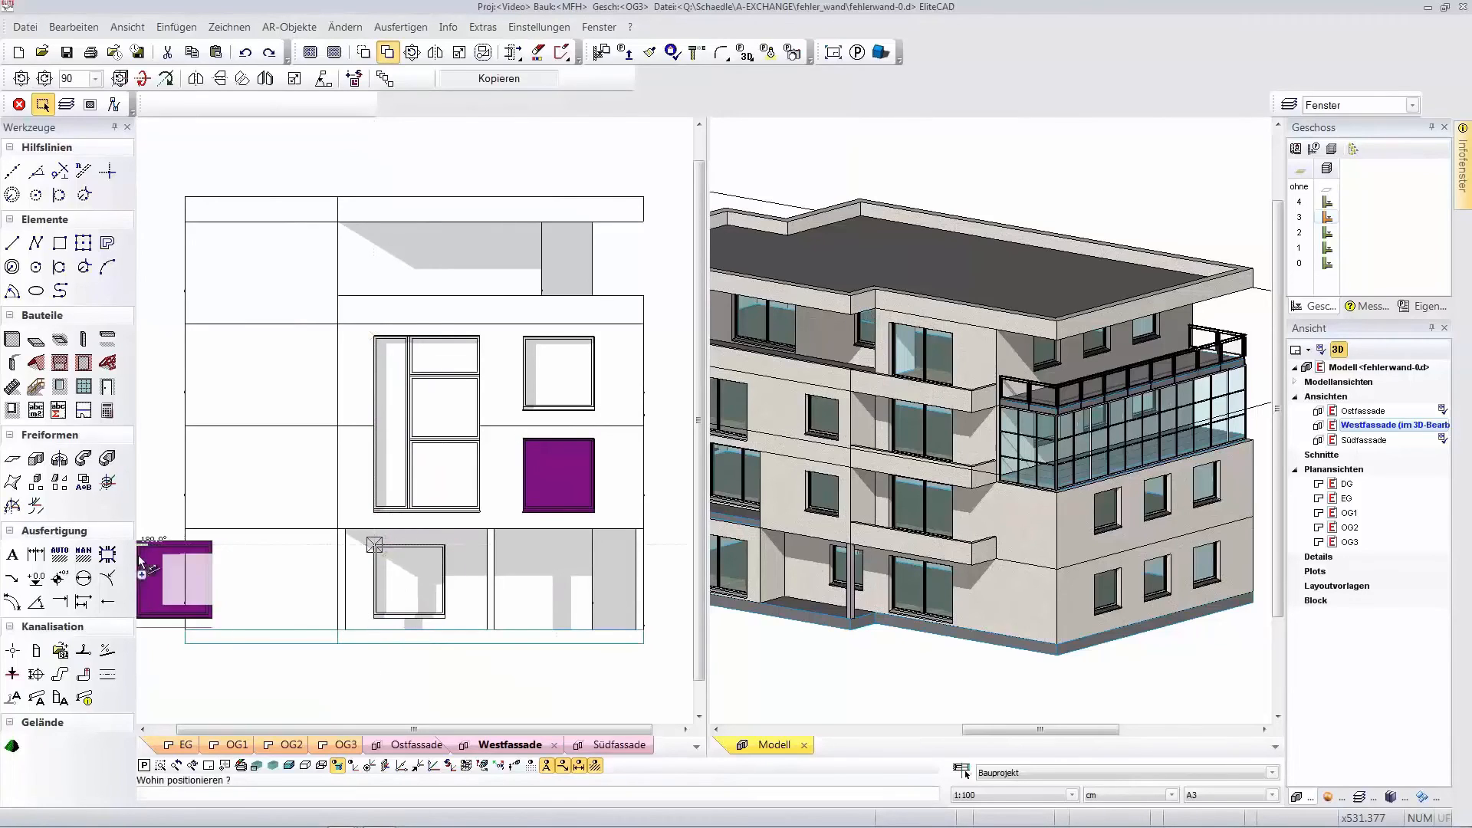
pyautogui.press('Escape')
# Widen the ground-floor window to 267.7 so its right edge aligns with the tall window.
pyautogui.click(445, 583)
pyautogui.click(444, 572)
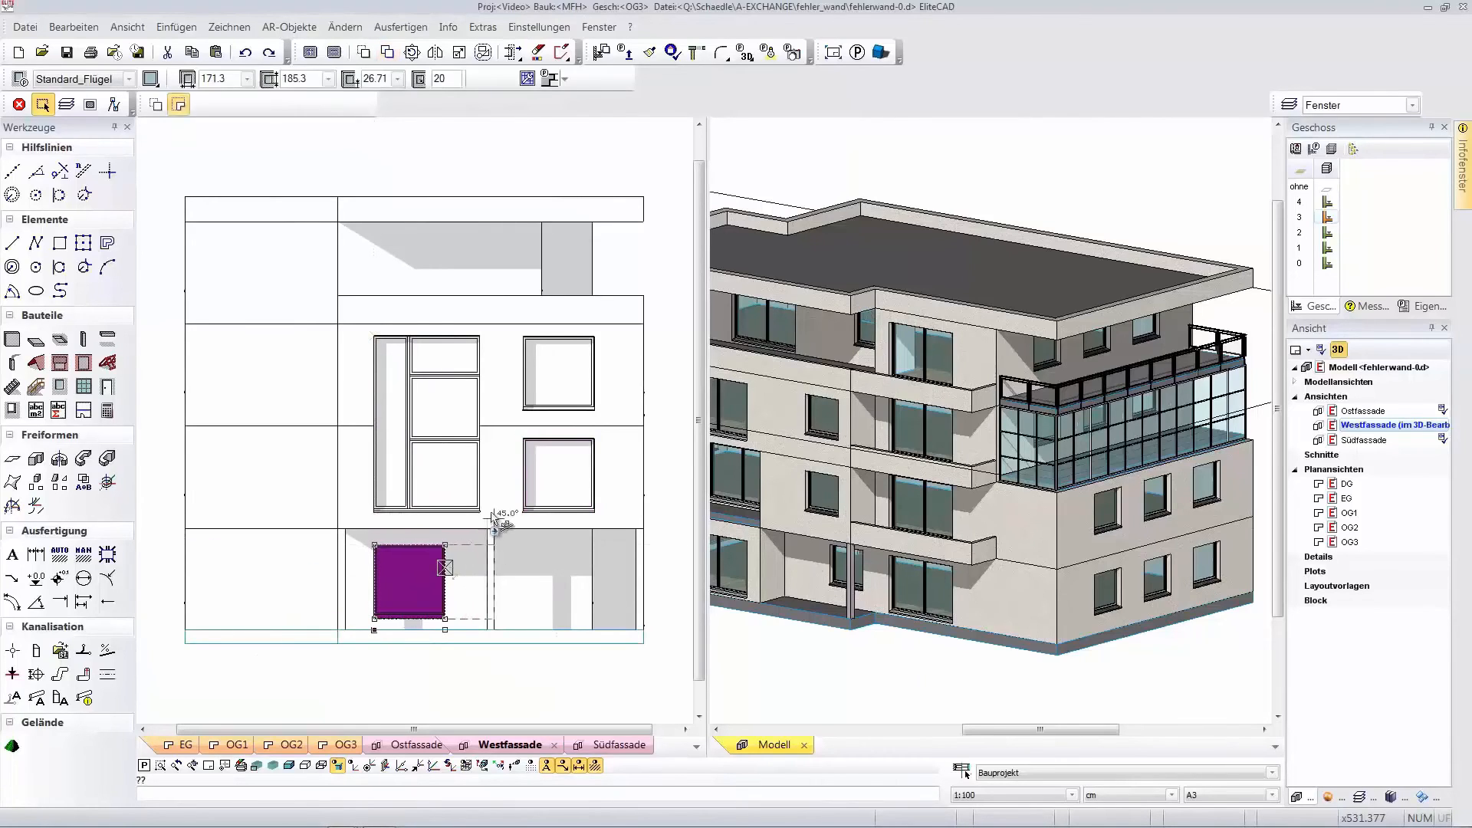
pyautogui.click(484, 342)
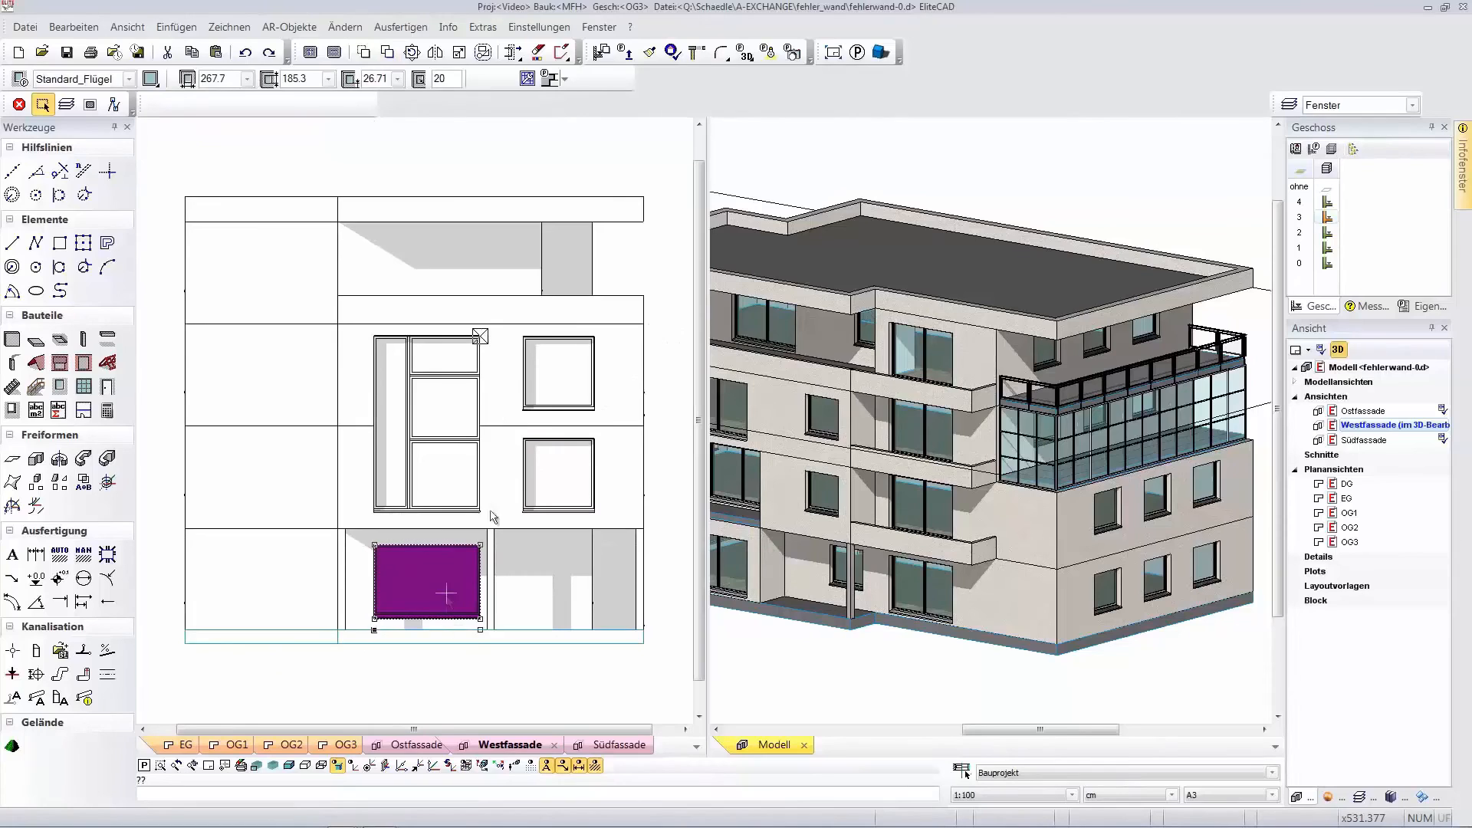
# Copy the widened ground-floor window to the top storey, from the façade's base line to the upper storey line.
pyautogui.click(386, 54)
pyautogui.click(338, 631)
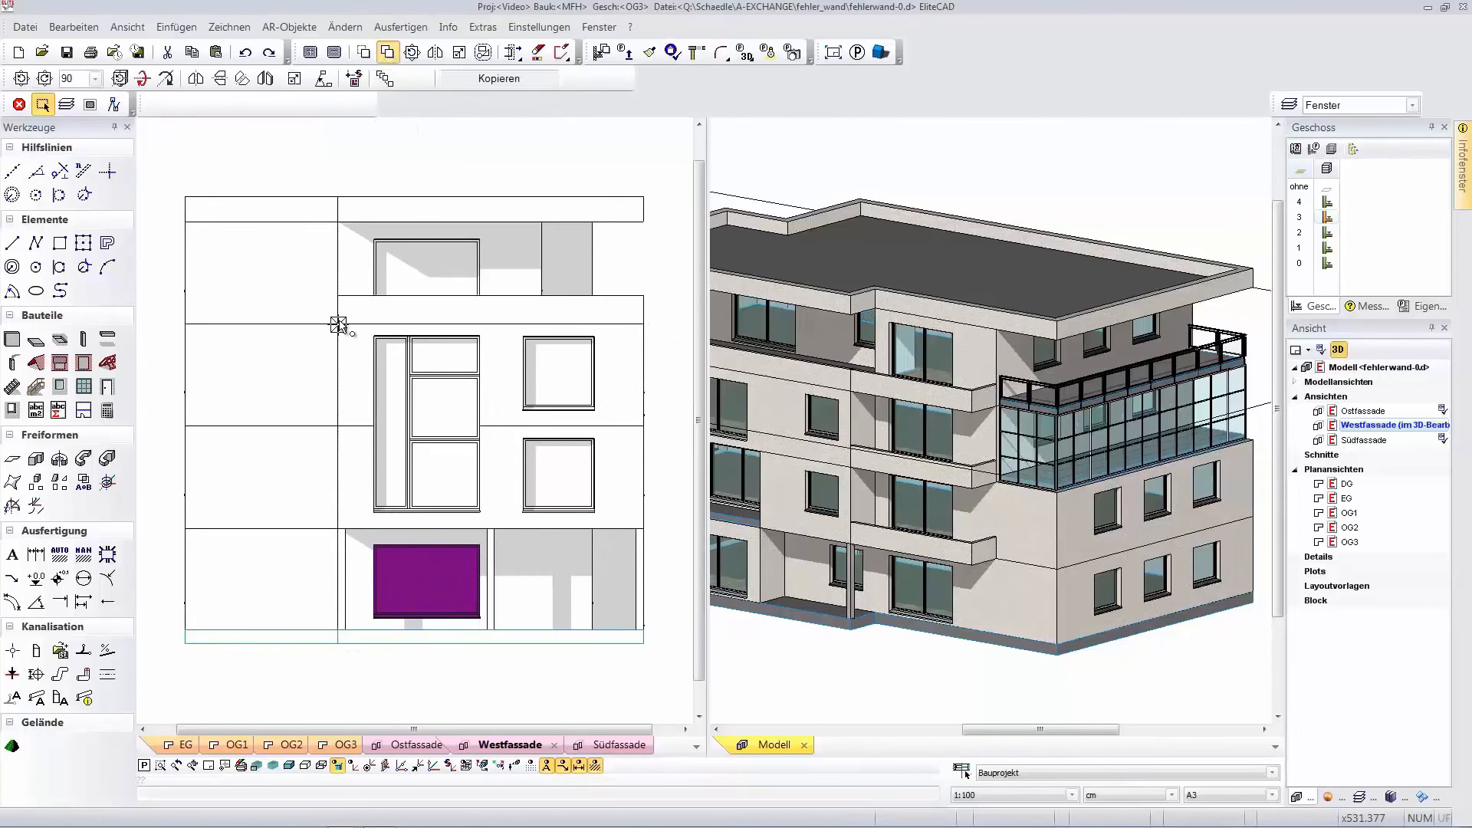
pyautogui.click(338, 324)
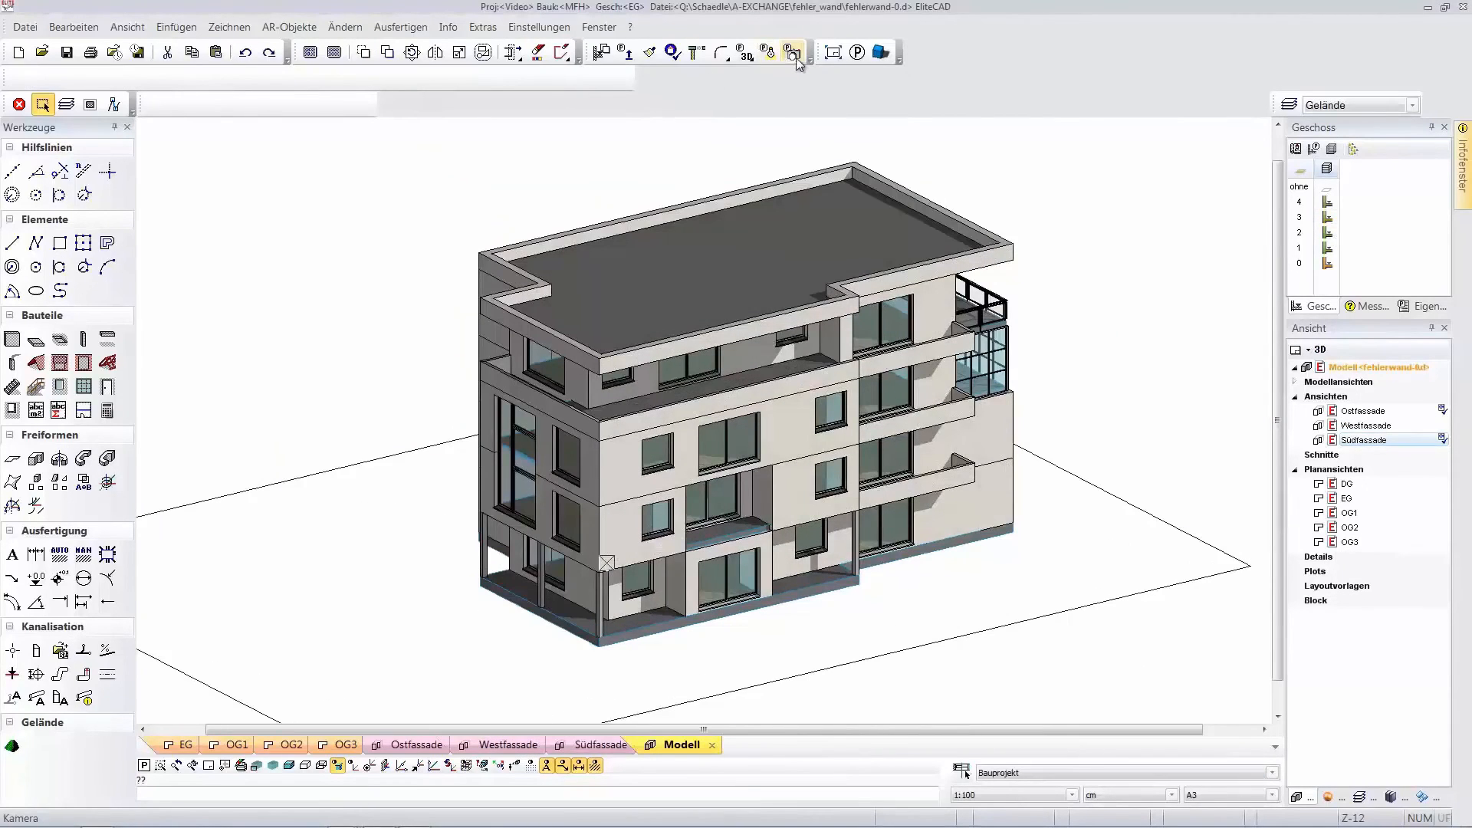
# Open the camera setup and position a low camera at about X -3102, Y -2643, Z 101 with an opening angle of about 50.
pyautogui.click(794, 58)
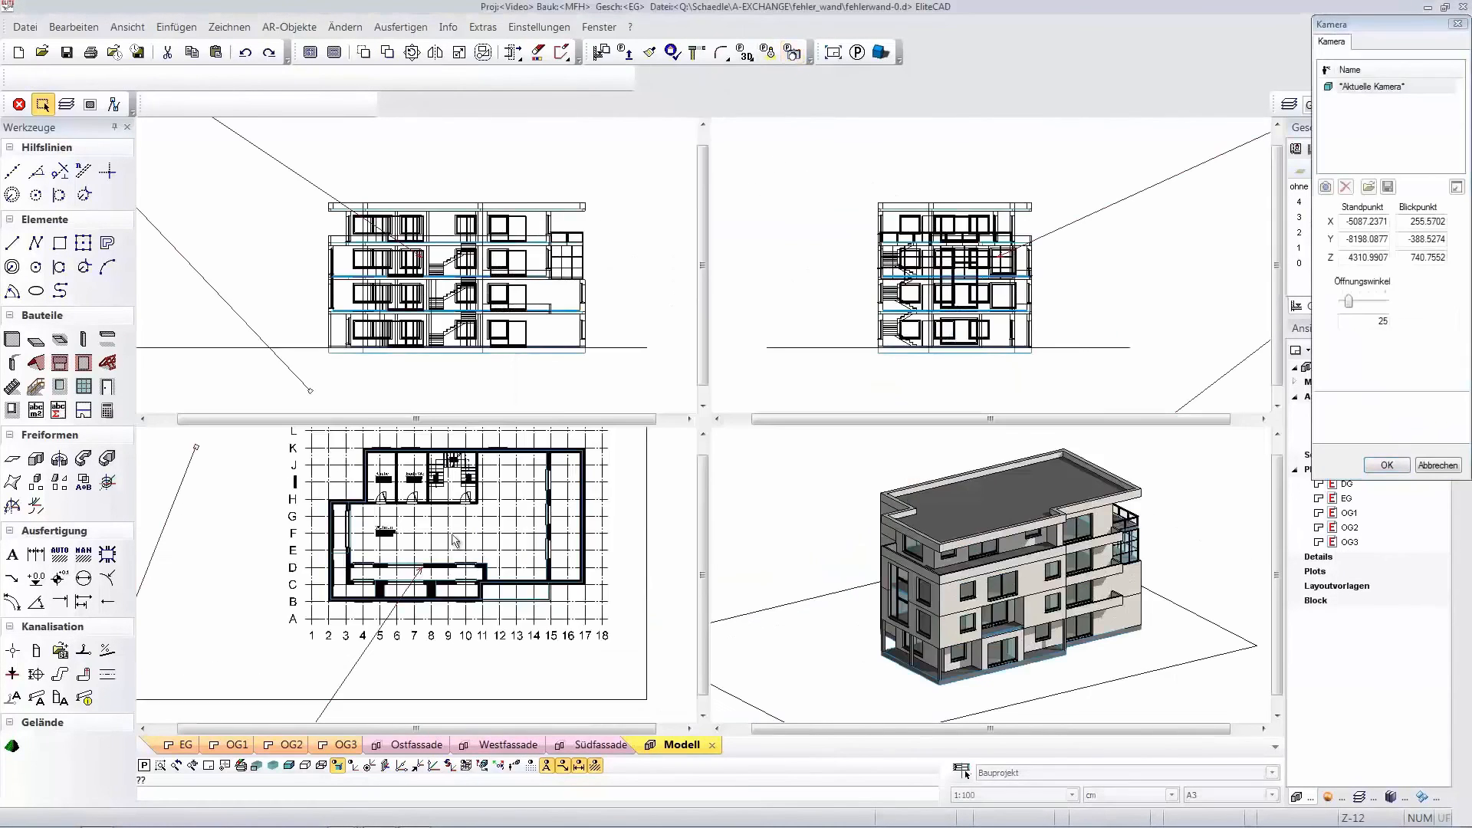
pyautogui.scroll(-1, 356, 664)
pyautogui.moveTo(286, 711); pyautogui.dragTo(327, 570)
pyautogui.moveTo(431, 533); pyautogui.dragTo(447, 556)
pyautogui.moveTo(327, 166); pyautogui.dragTo(333, 282)
pyautogui.moveTo(421, 262); pyautogui.dragTo(507, 269)
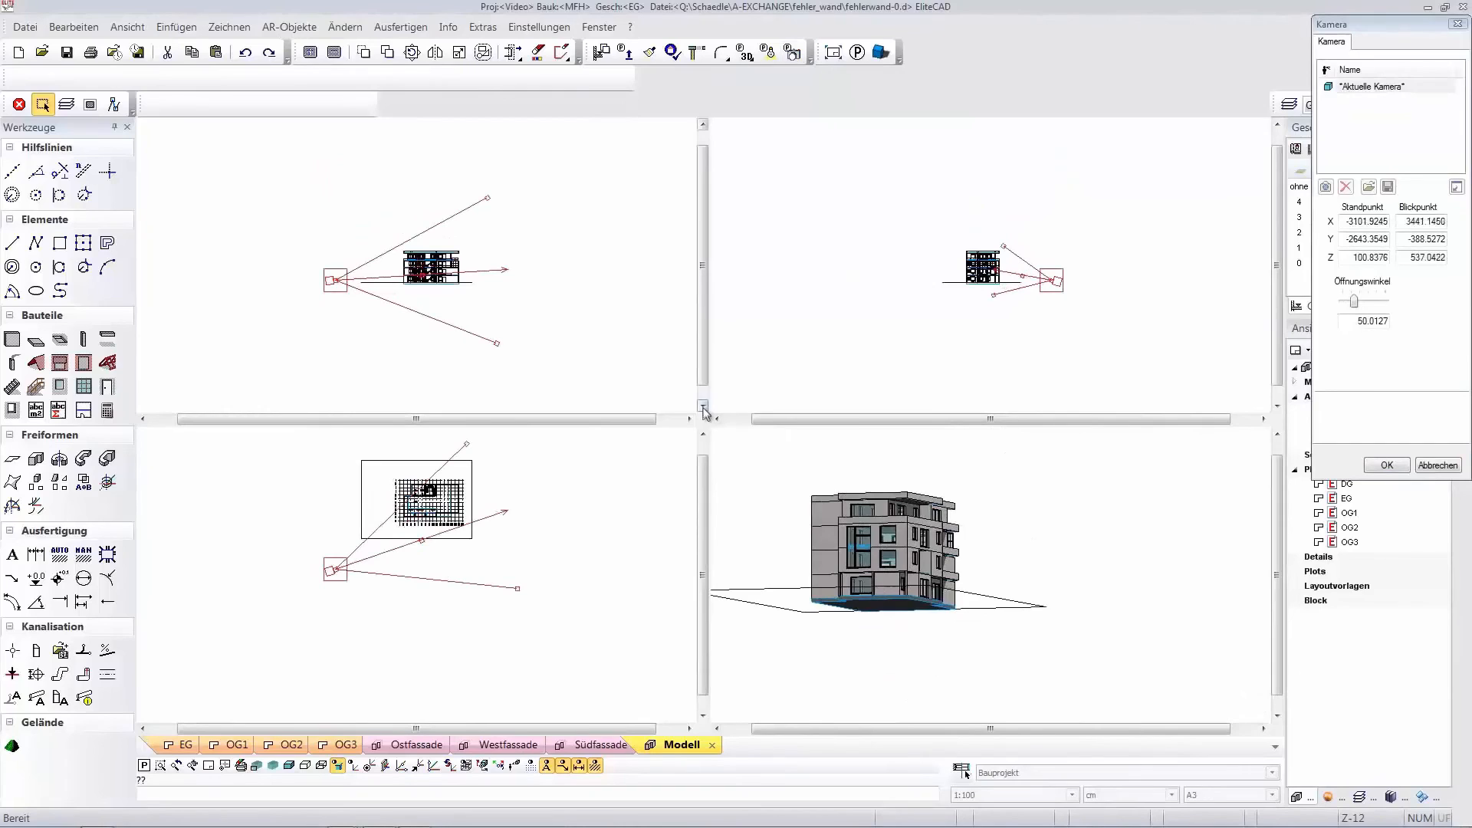
# Refine the camera to a standpoint of about X -2927, Y -3574 and a target of about 2860, 1631, 595, and apply it.
pyautogui.moveTo(509, 517); pyautogui.dragTo(491, 460)
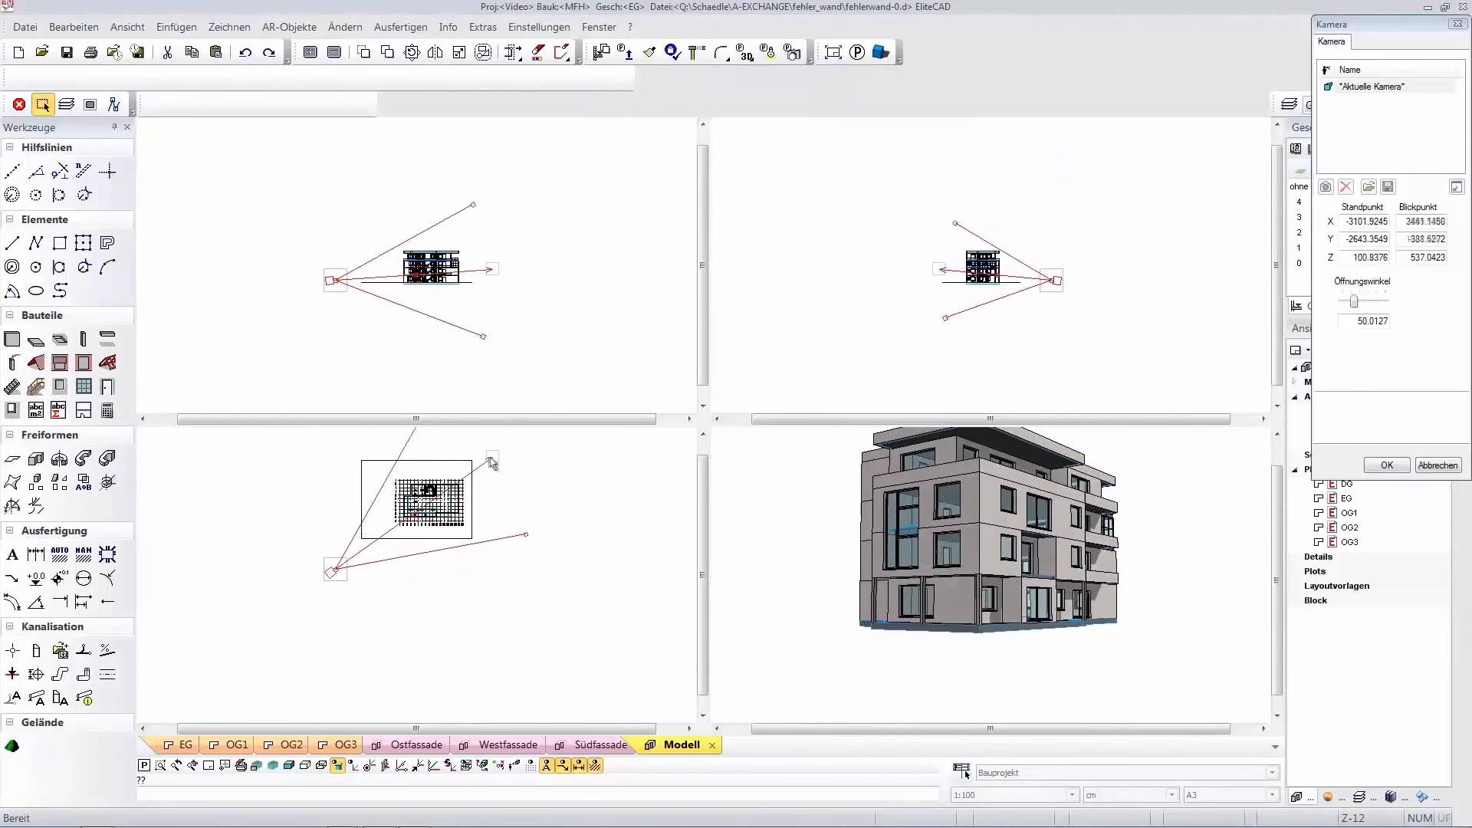
pyautogui.moveTo(335, 578); pyautogui.dragTo(347, 633)
pyautogui.moveTo(506, 650); pyautogui.dragTo(509, 669, button='middle')
pyautogui.moveTo(430, 466); pyautogui.dragTo(416, 461)
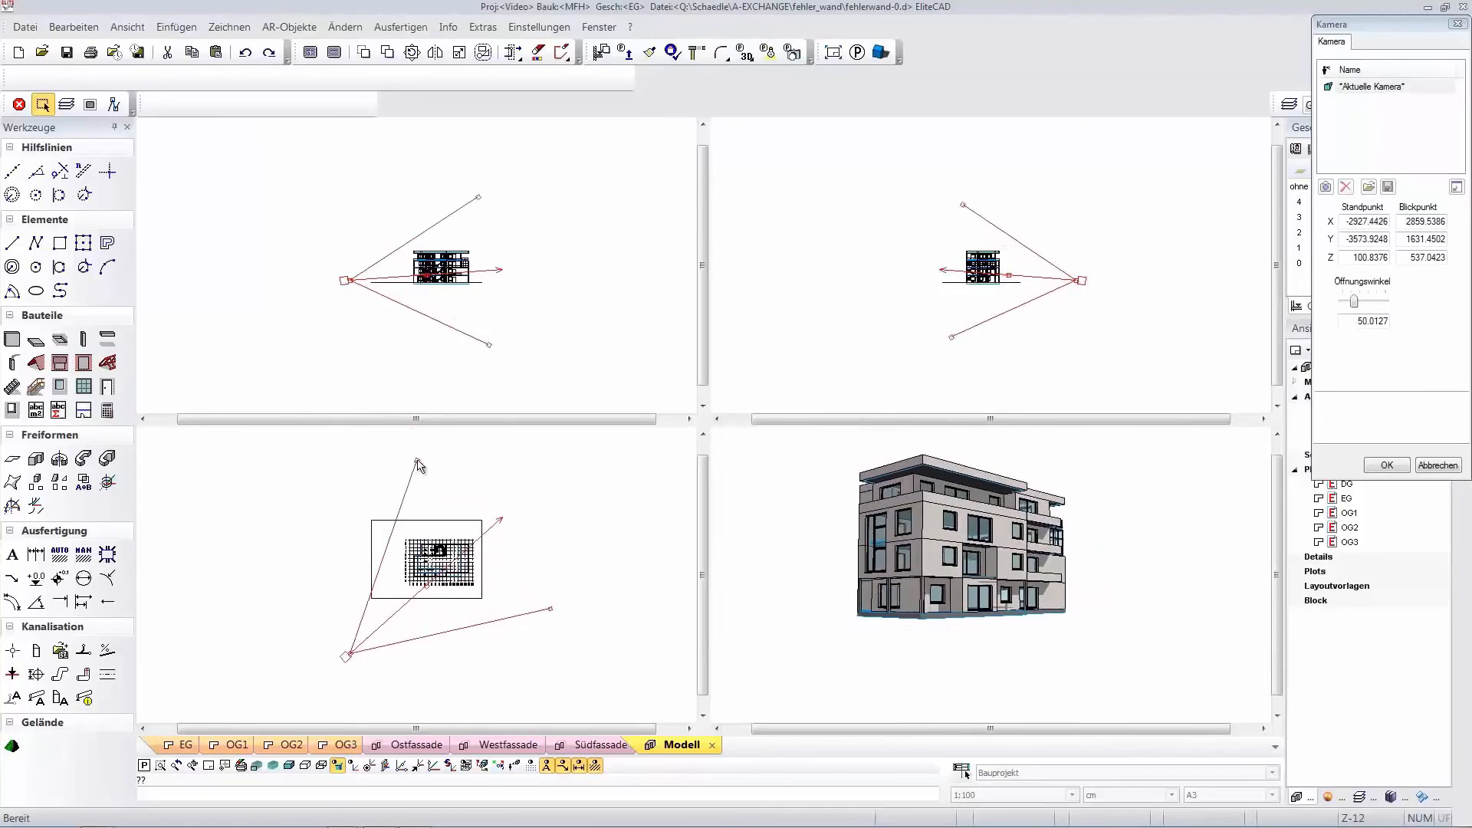
pyautogui.moveTo(502, 270); pyautogui.dragTo(502, 268)
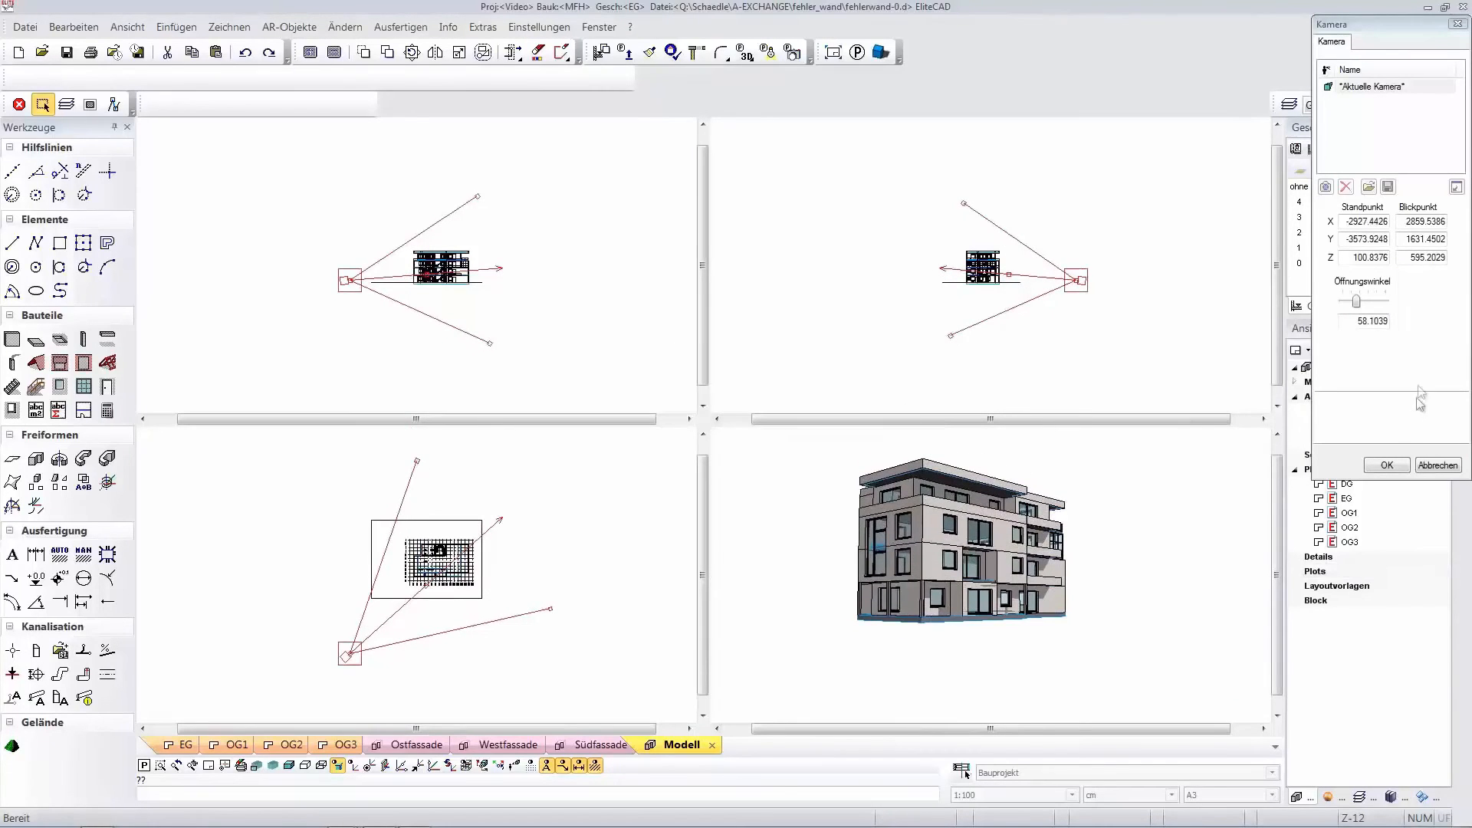
pyautogui.click(1386, 465)
# Show the terrain around the building in the perspective model view and frame the building's corner closely.
pyautogui.moveTo(1068, 493); pyautogui.dragTo(1076, 531, button='middle')
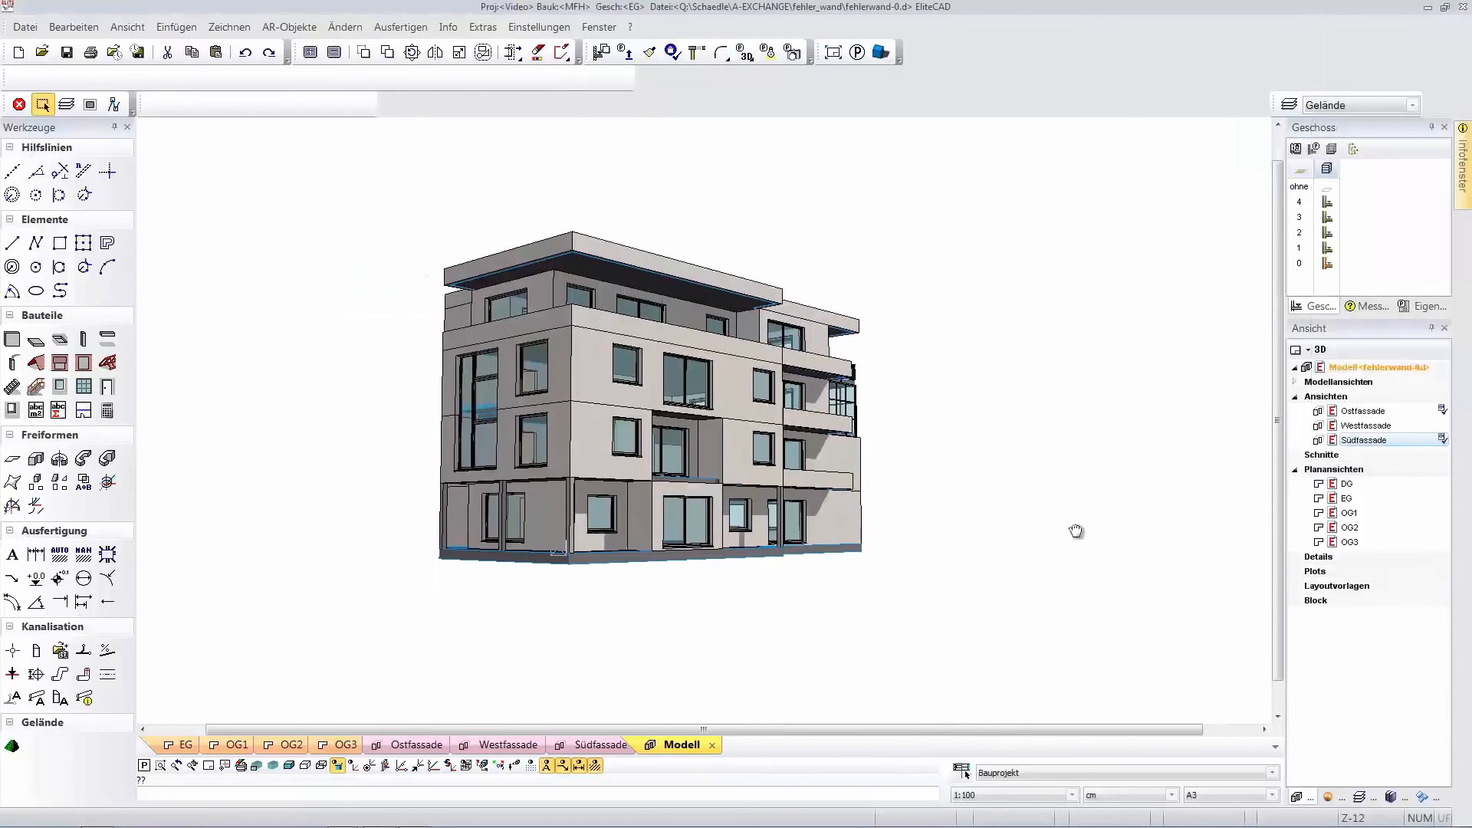
pyautogui.click(310, 53)
pyautogui.scroll(5, 834, 477)
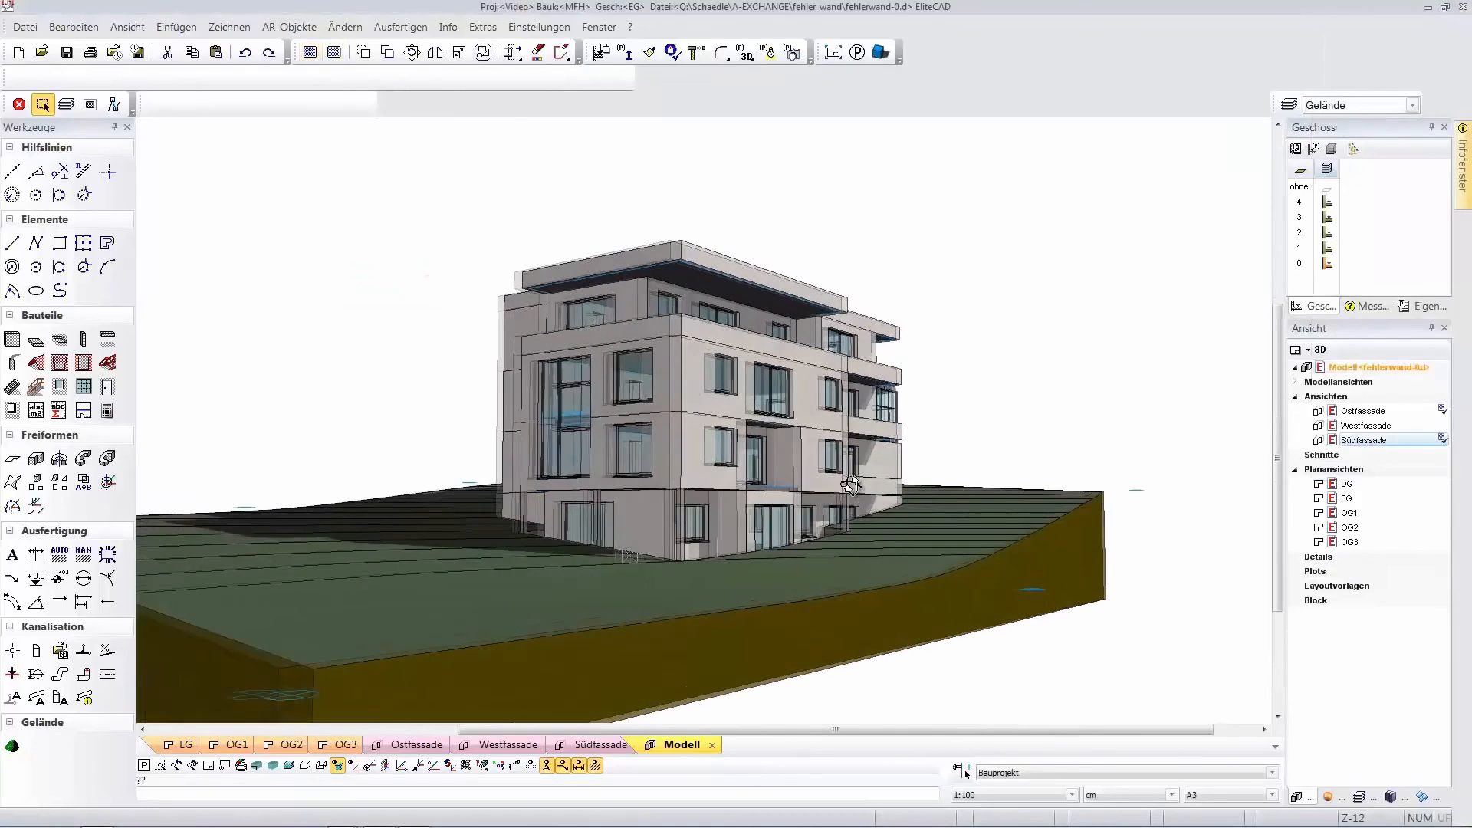
pyautogui.moveTo(855, 452); pyautogui.dragTo(852, 447, button='middle')
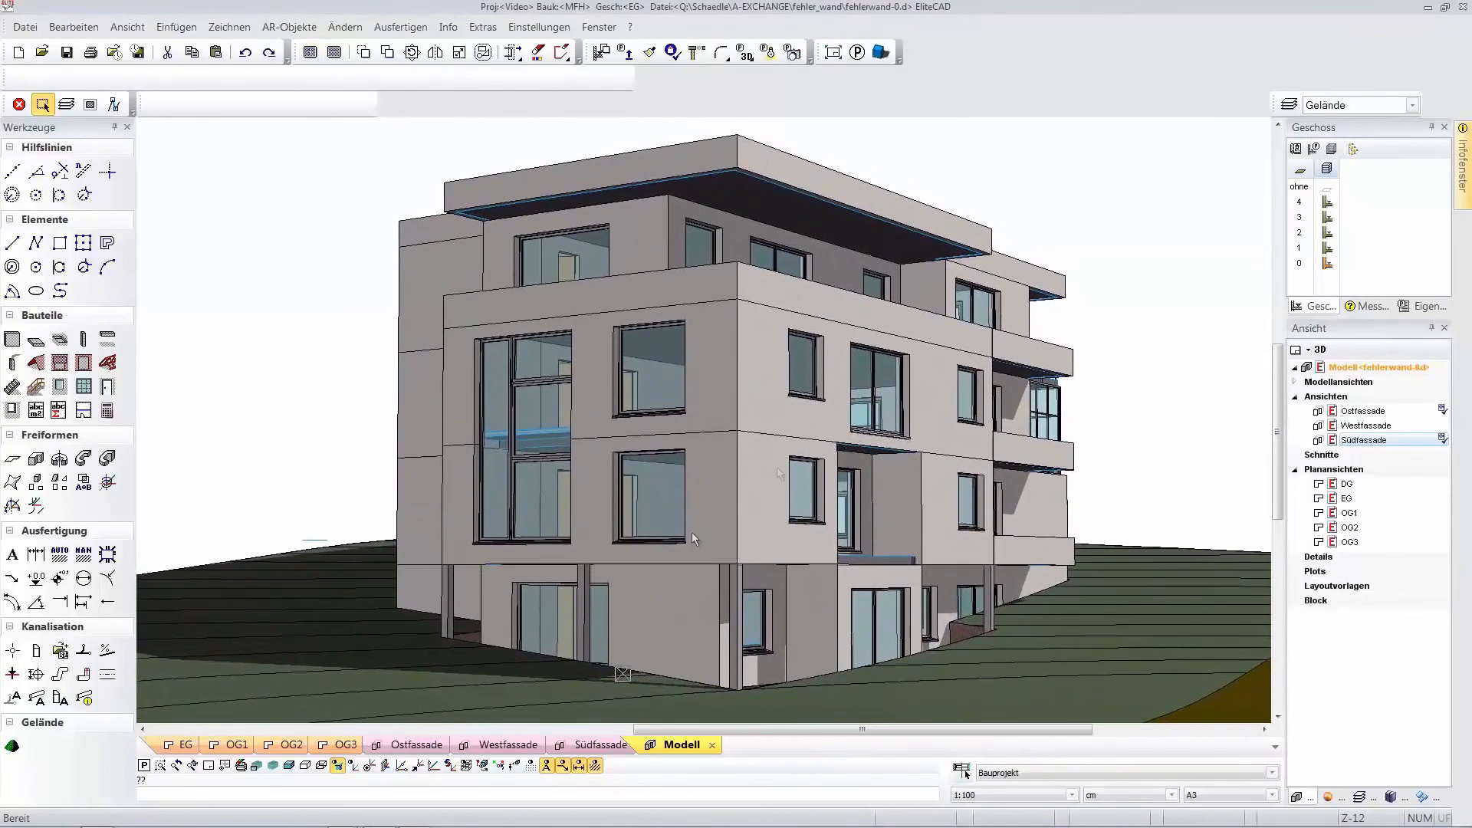
# Place baum003.d trees from the library folder visualisierung/pflanzen/baeume on the terrain on both sides of the building.
pyautogui.click(1333, 797)
pyautogui.click(1397, 798)
pyautogui.click(1301, 604)
pyautogui.moveTo(1441, 696); pyautogui.dragTo(1442, 701)
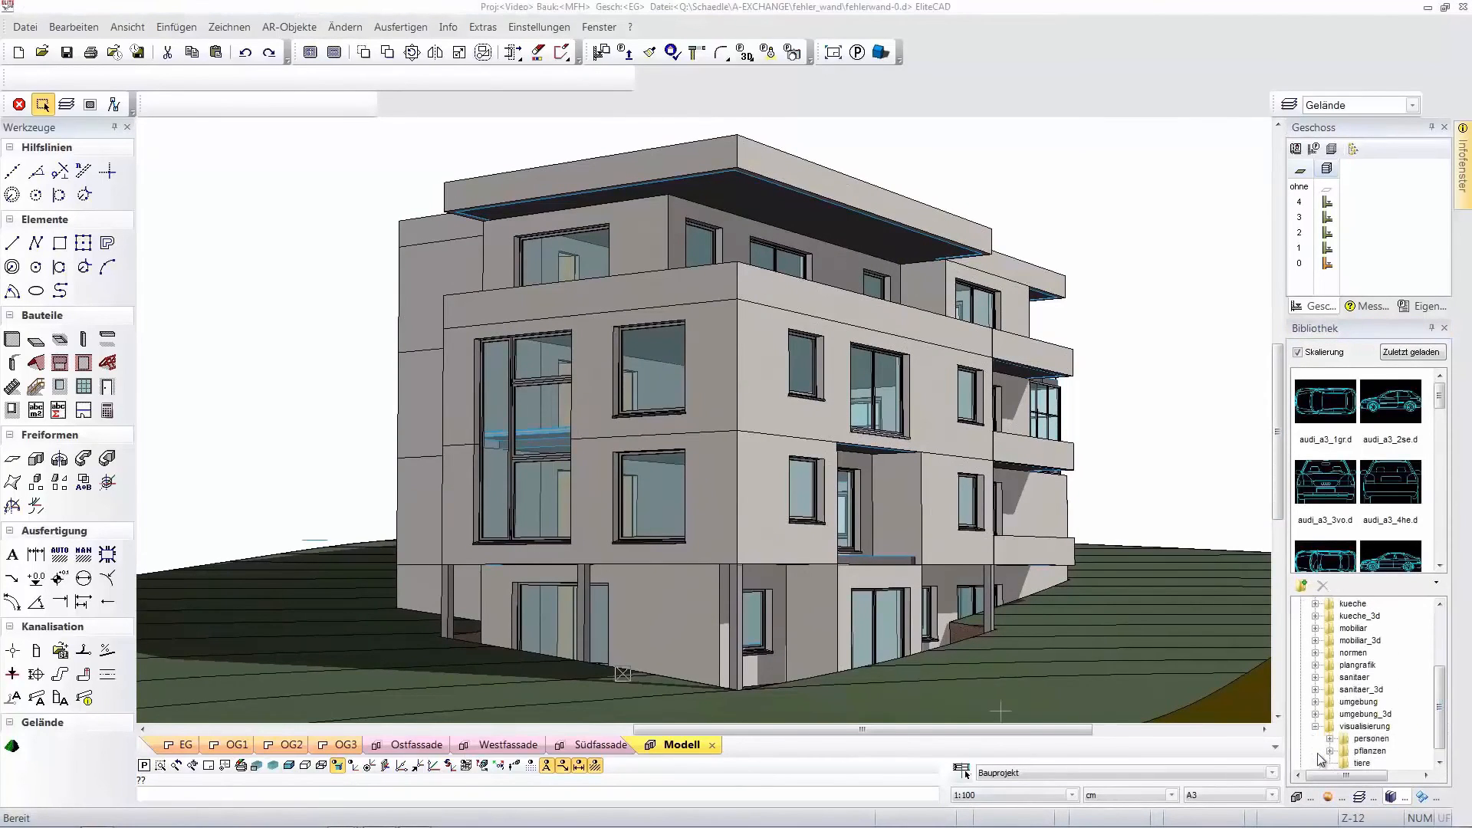
pyautogui.click(1330, 750)
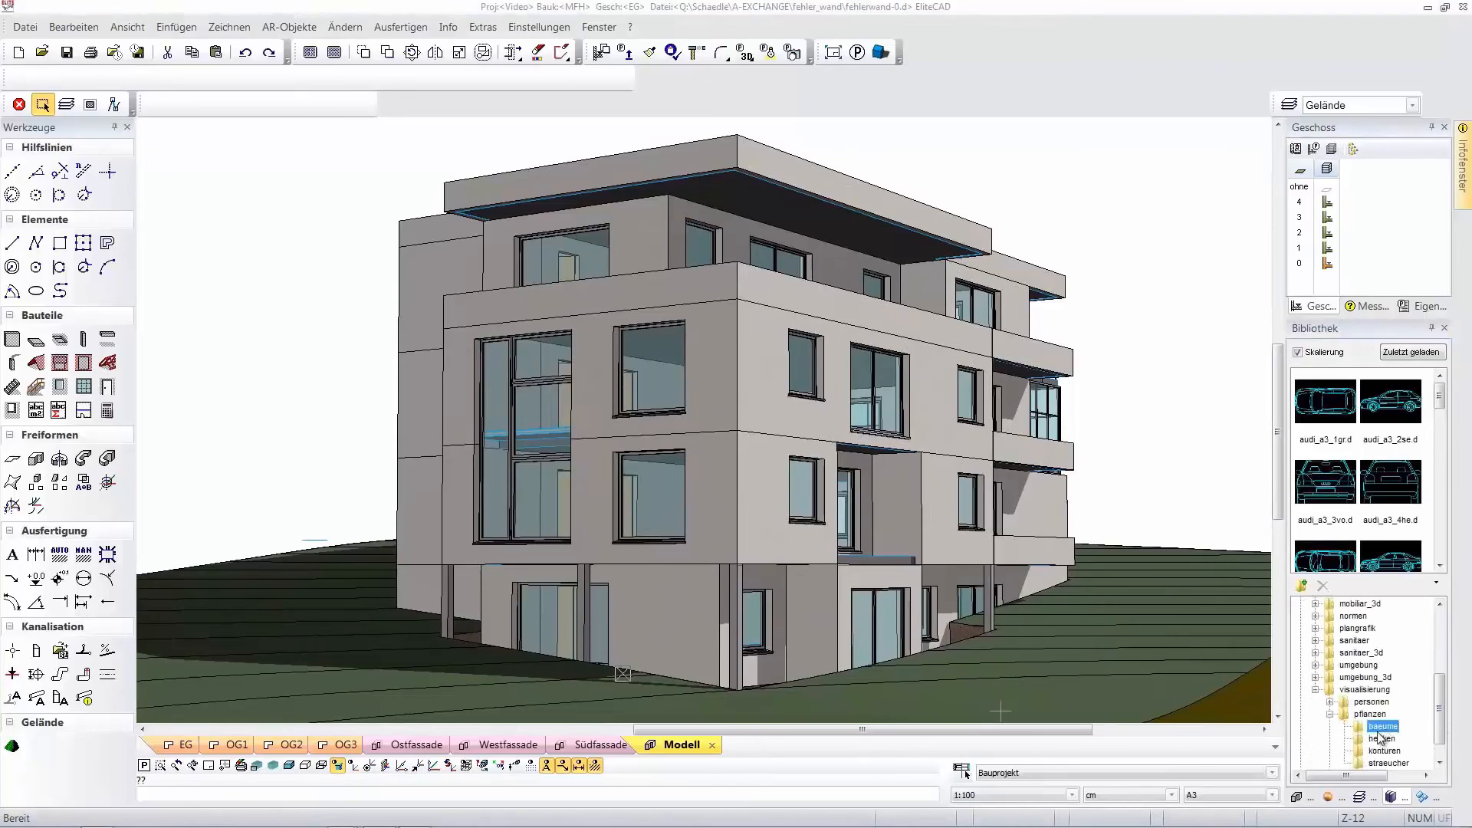
pyautogui.doubleClick(1324, 496)
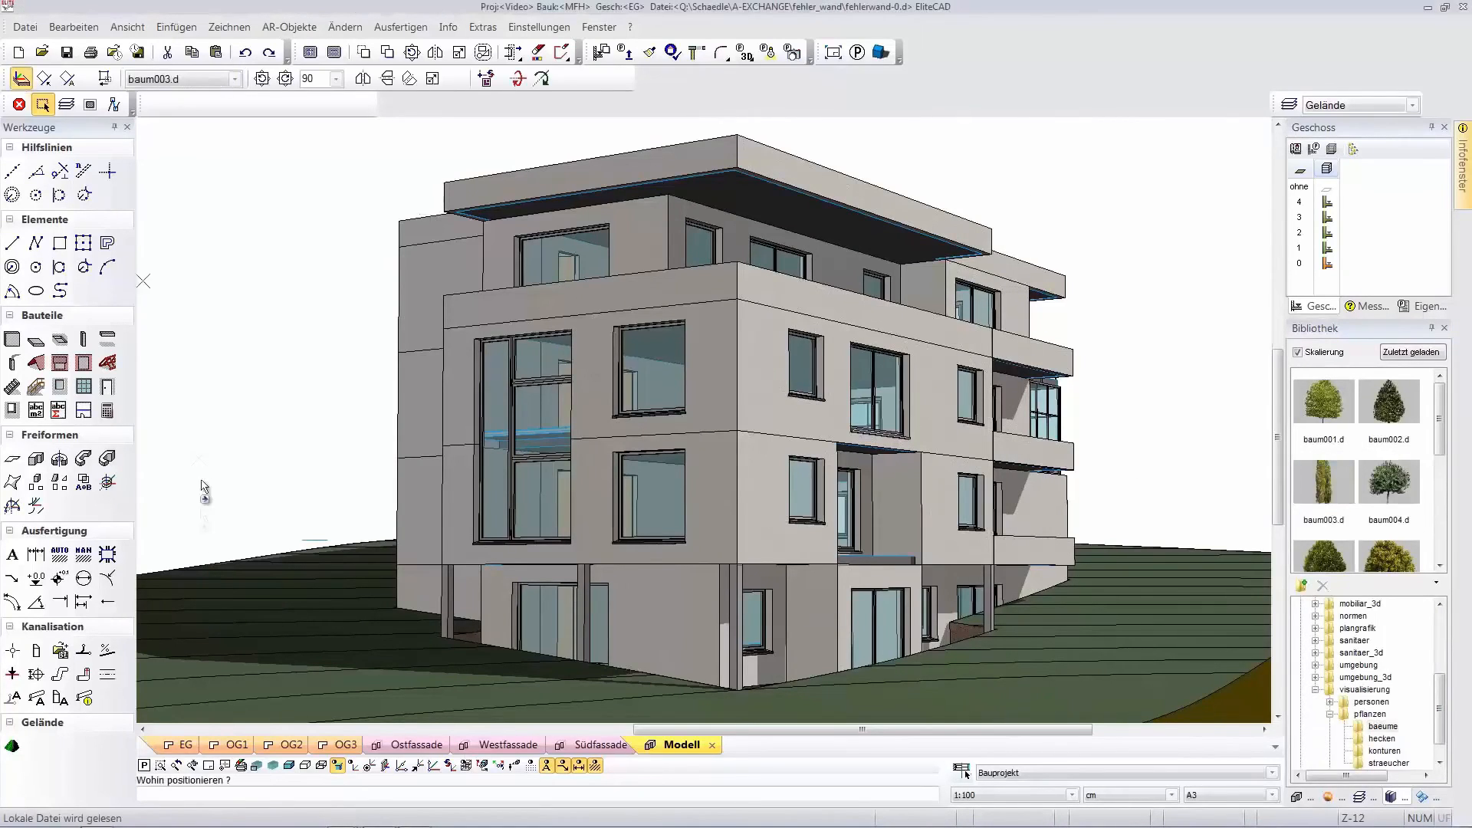
pyautogui.click(191, 595)
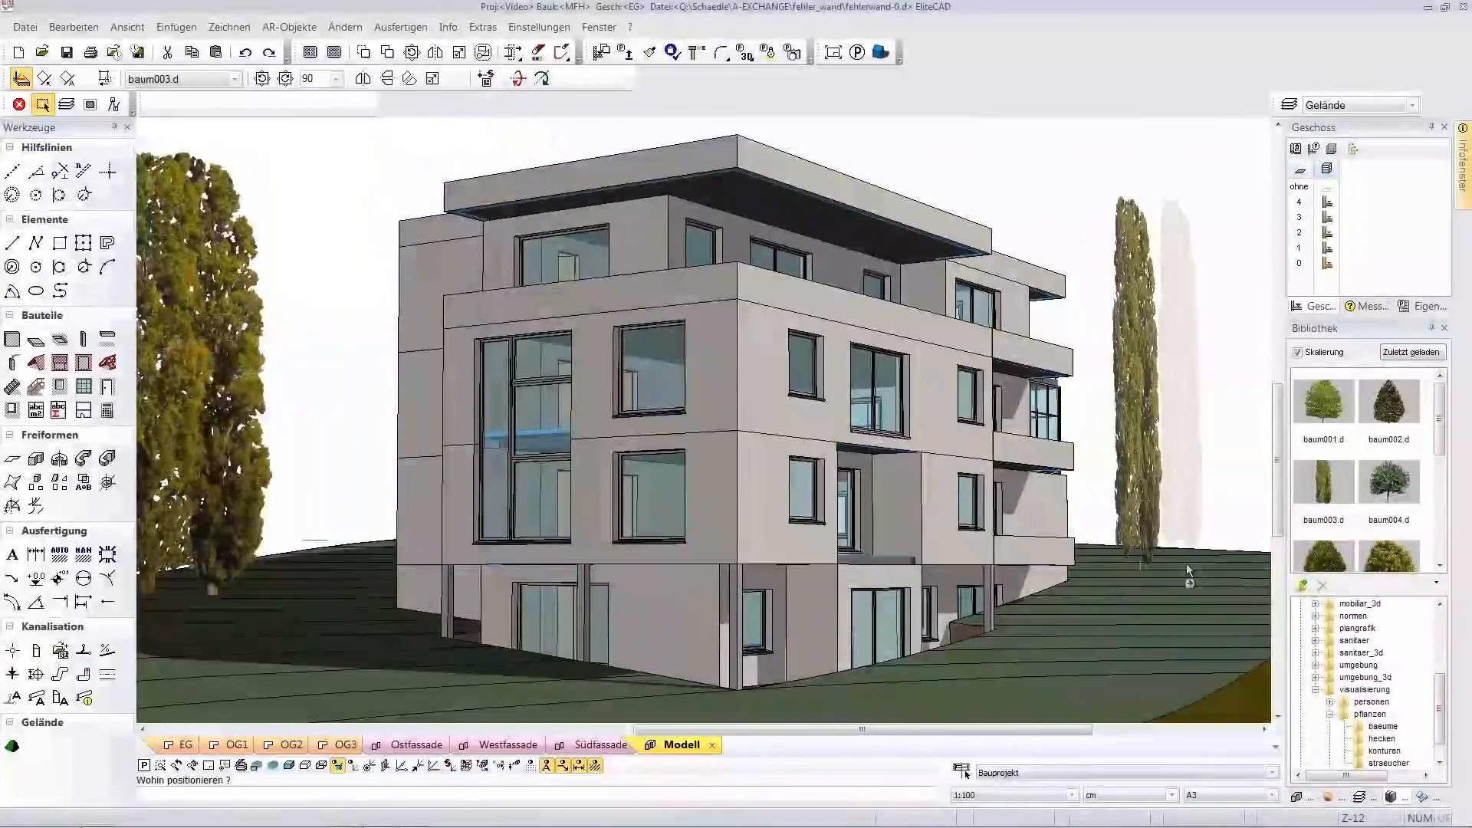
pyautogui.click(1229, 575)
pyautogui.press('Escape')
# Place the figures frau002.d and frau006.d from the personen/frauen library on the terrain, one on each side of the building.
pyautogui.click(1330, 701)
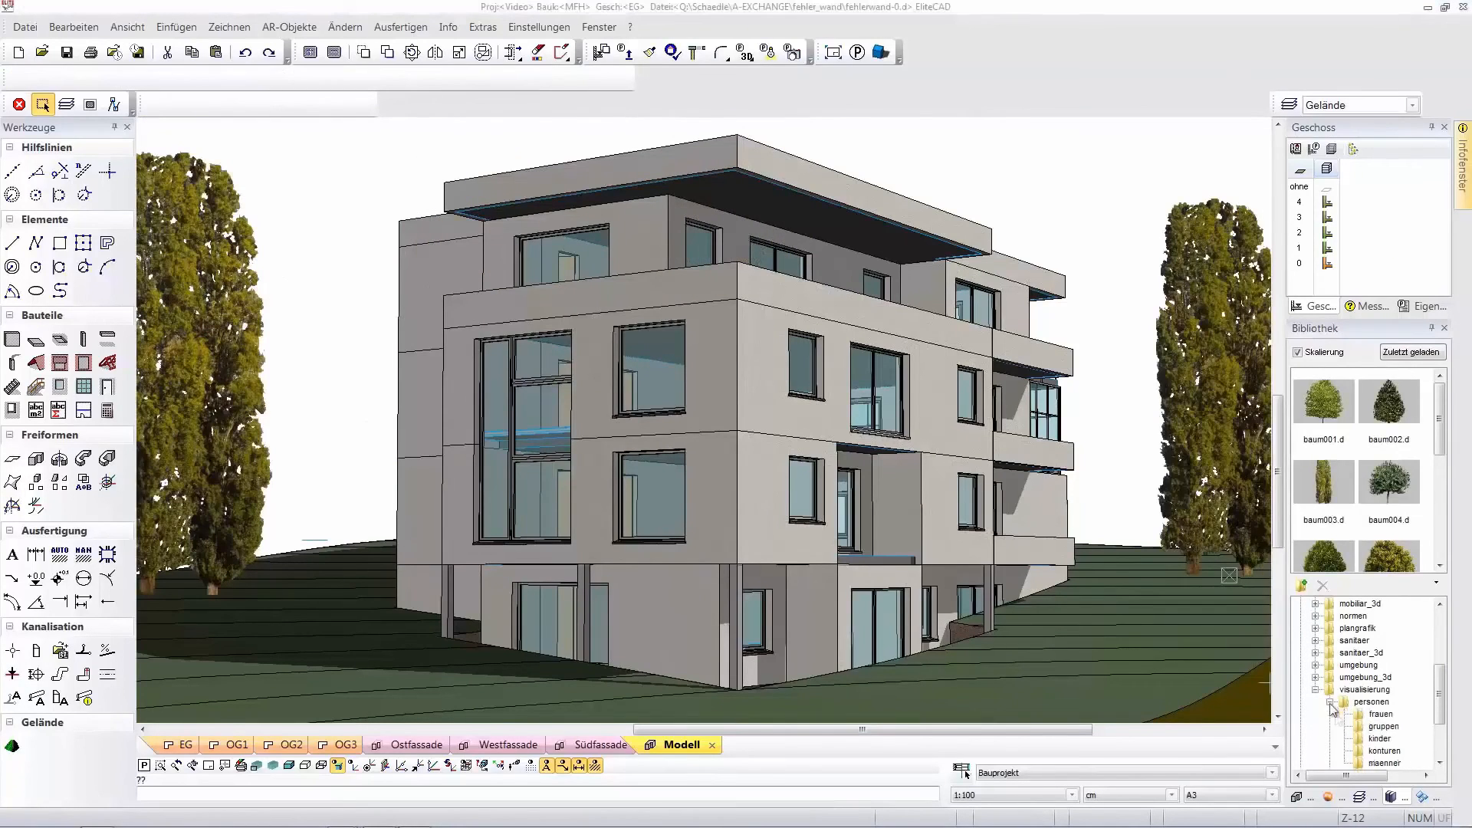
pyautogui.click(1390, 402)
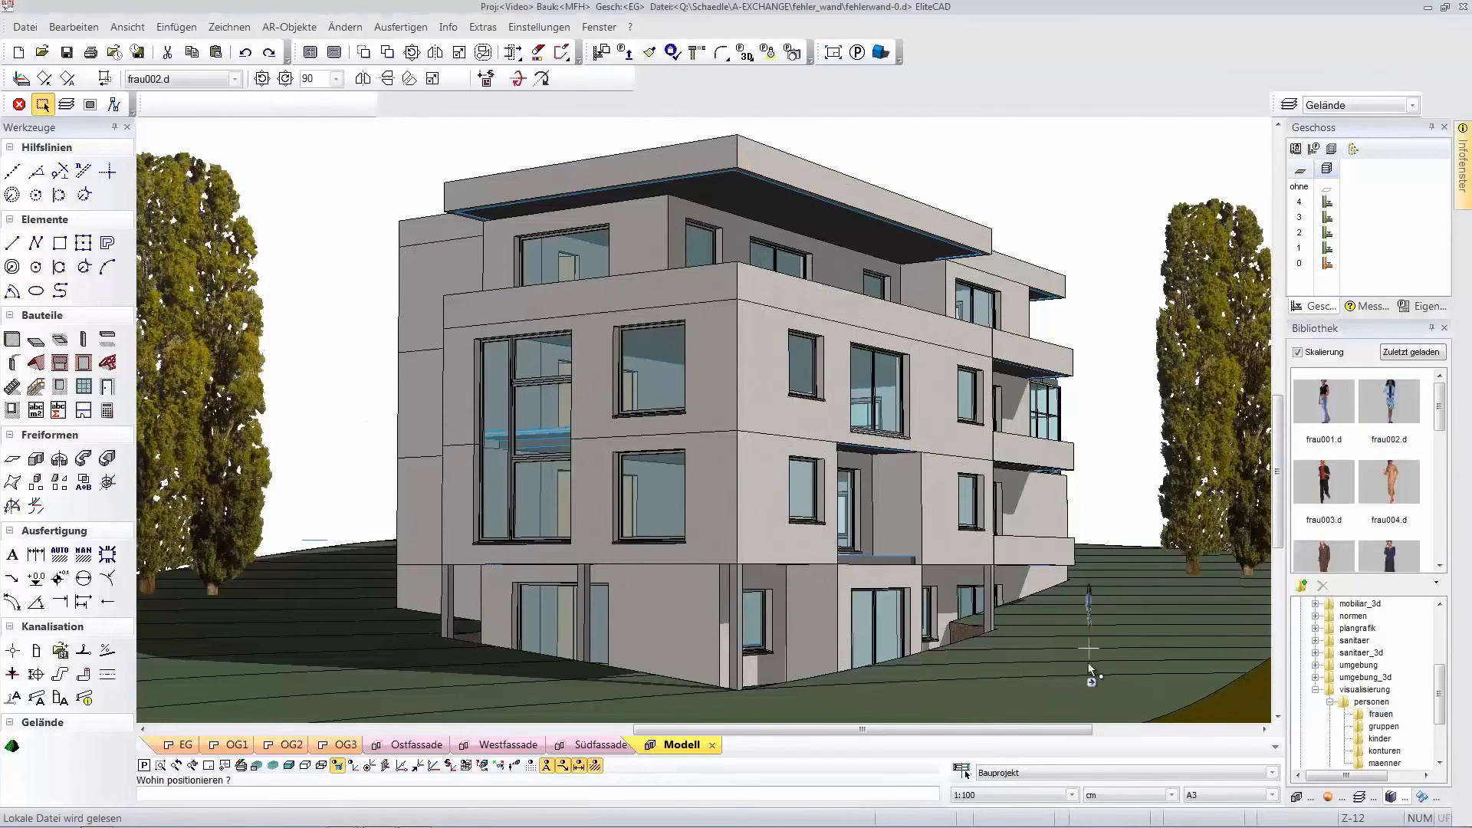
pyautogui.click(1051, 670)
pyautogui.click(1389, 558)
pyautogui.click(319, 680)
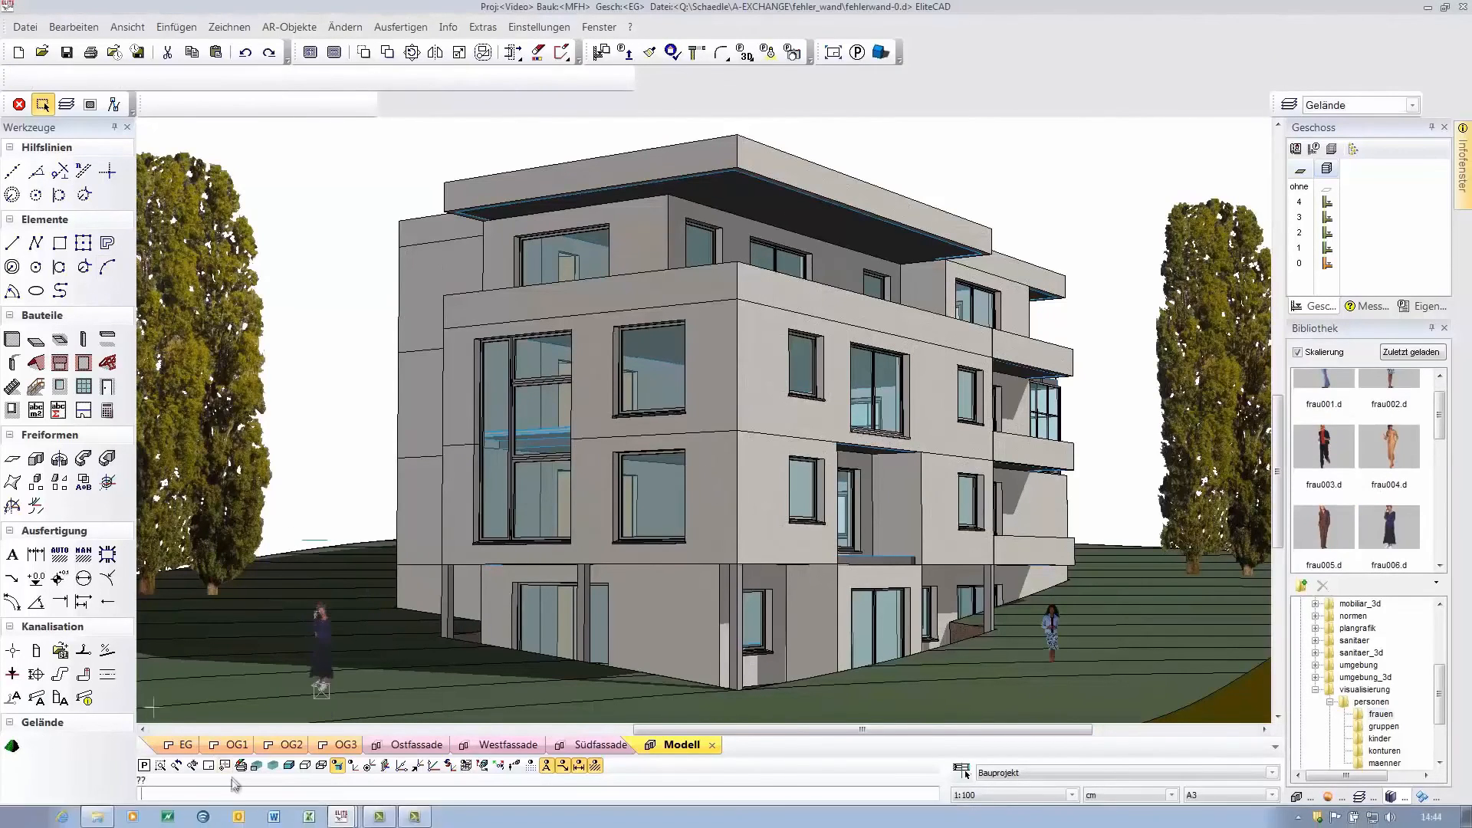
# Start the radiosity calculation for the furnished perspective model view.
pyautogui.click(274, 766)
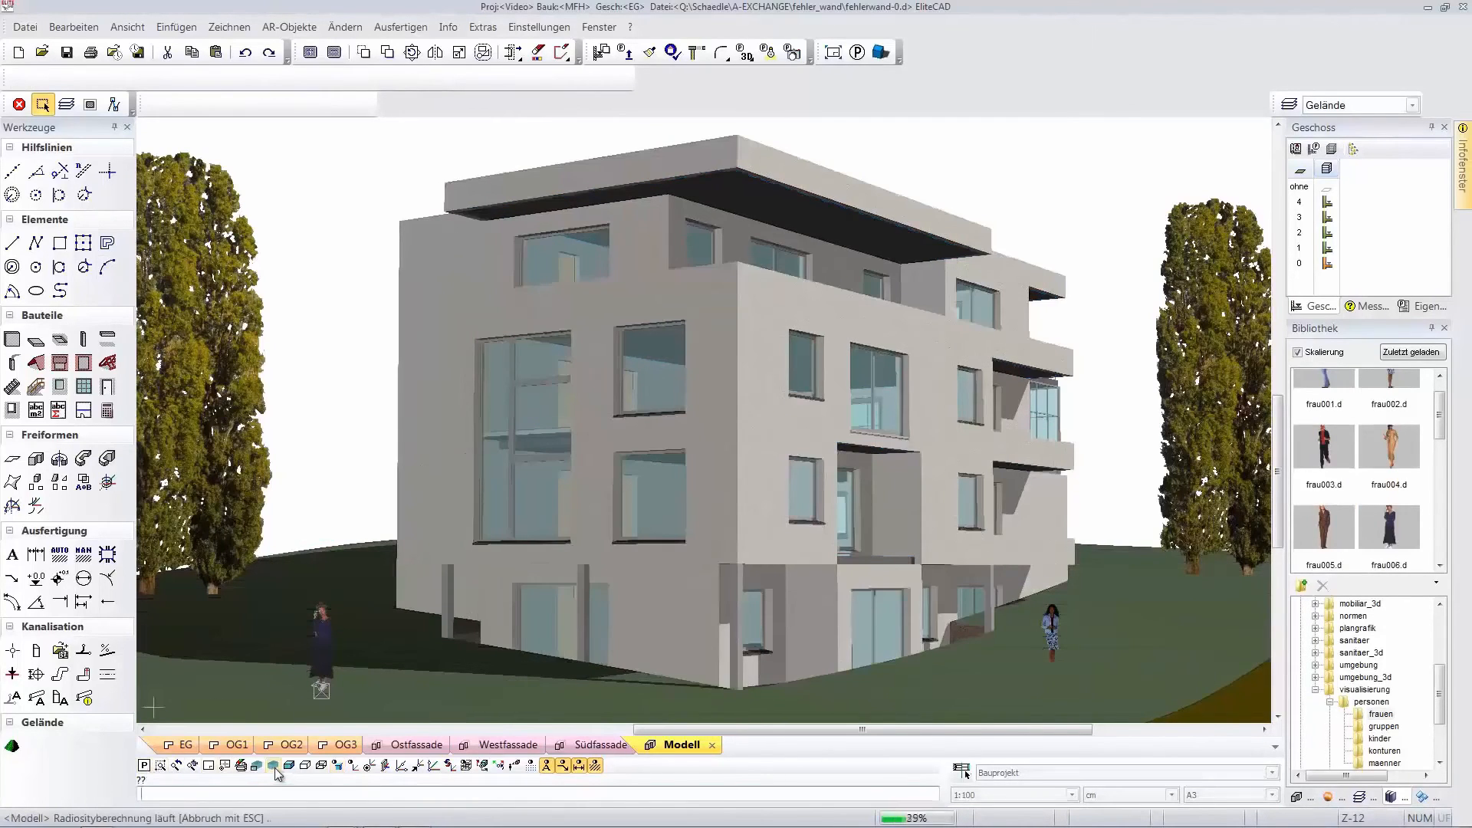
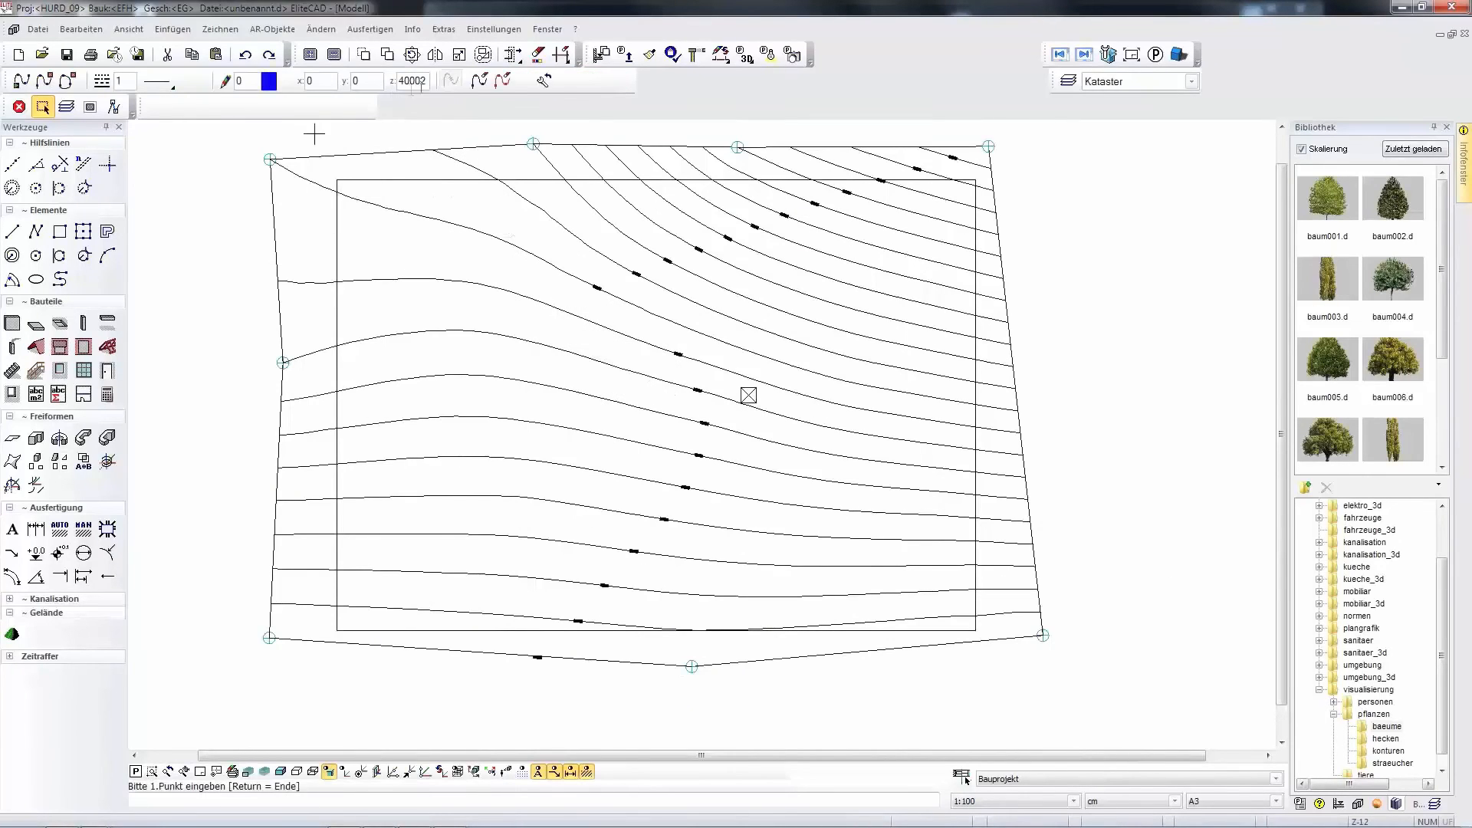
# Draw a four-point contour curve at height 40026 across the terrain and pull its low point further down.
pyautogui.moveTo(420, 87); pyautogui.dragTo(427, 86)
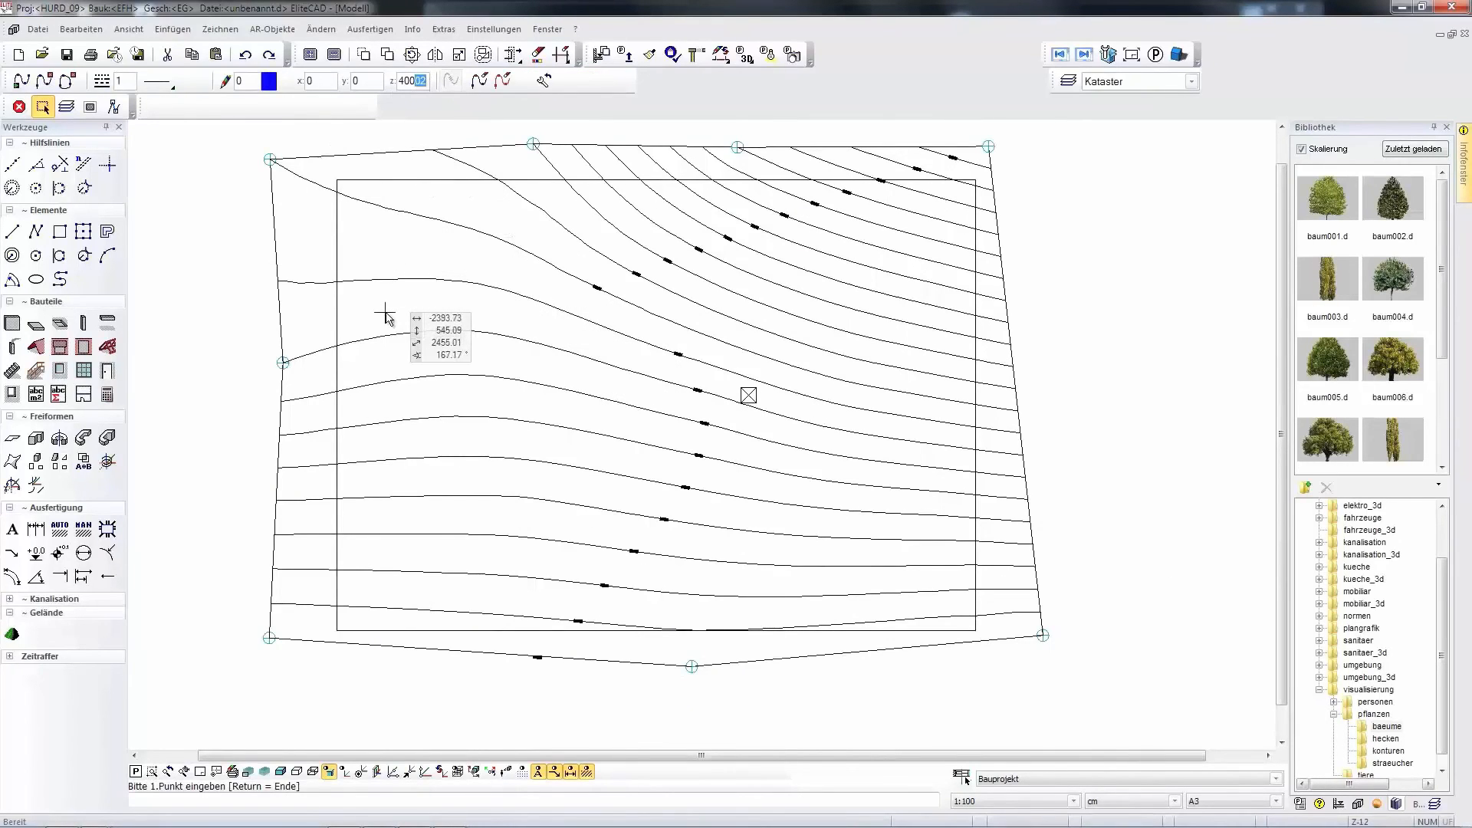
pyautogui.click(516, 469)
pyautogui.click(877, 387)
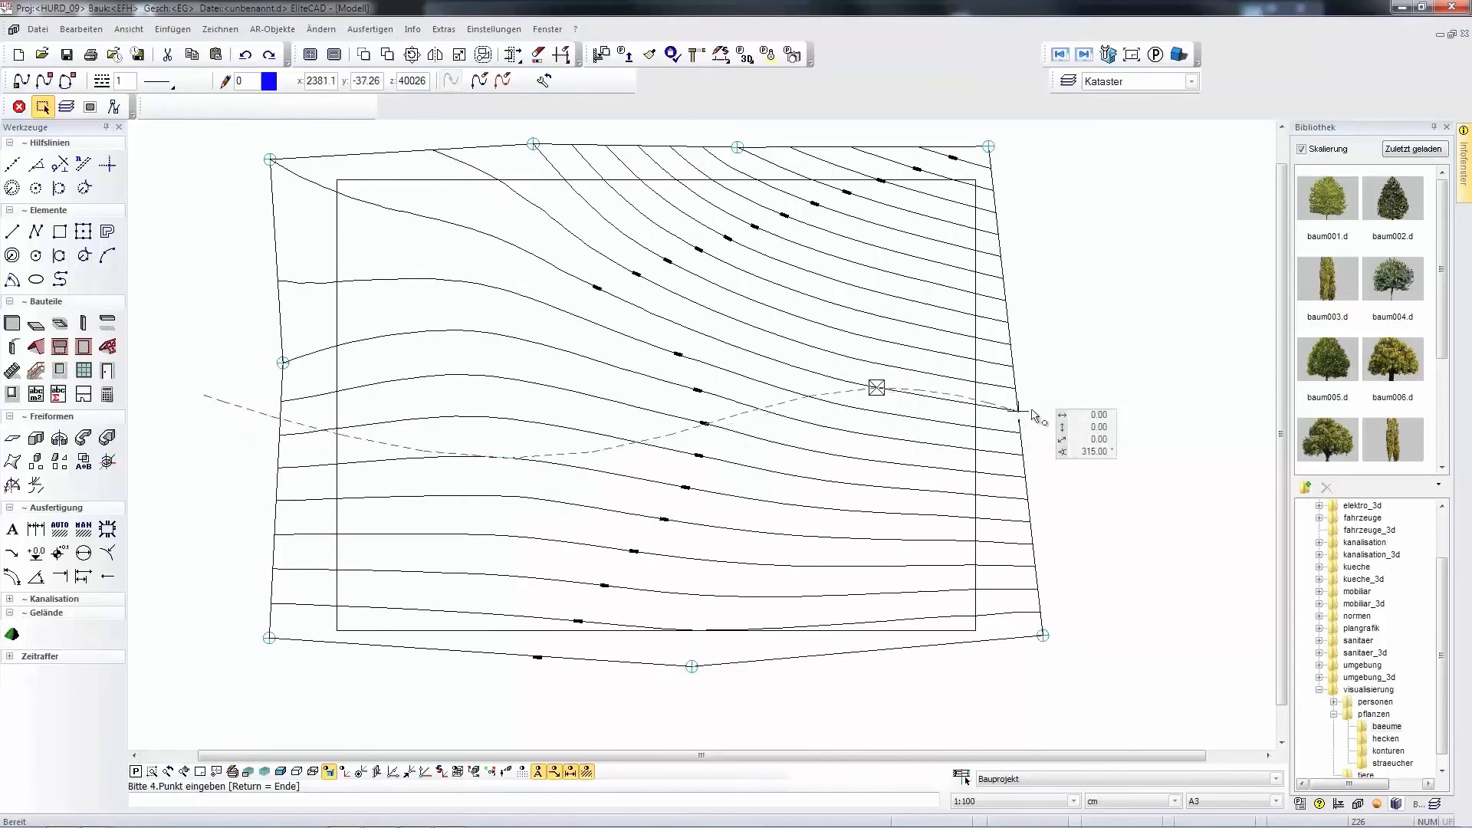
pyautogui.click(1059, 387)
pyautogui.press('Return')
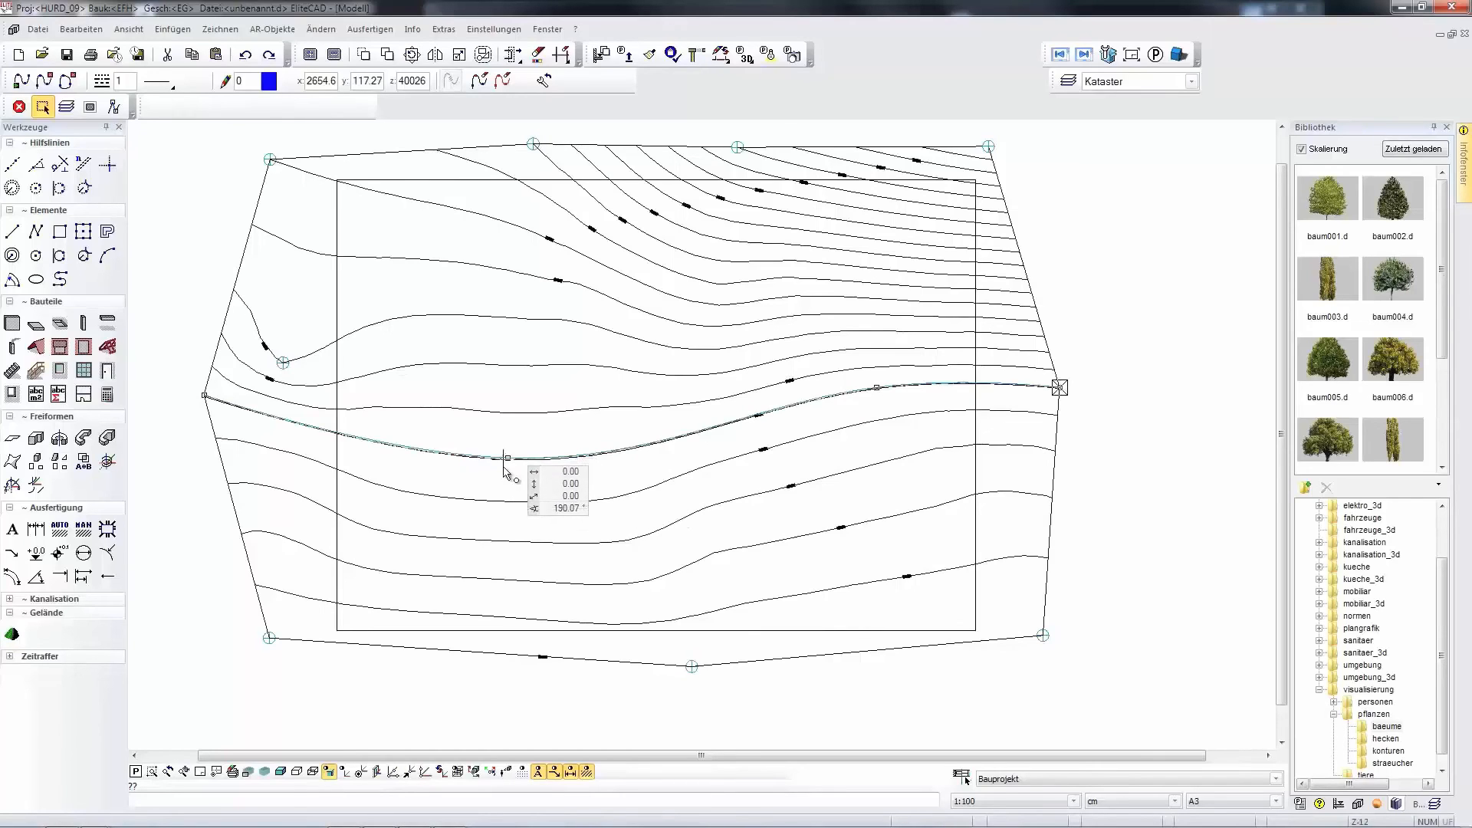
pyautogui.click(492, 495)
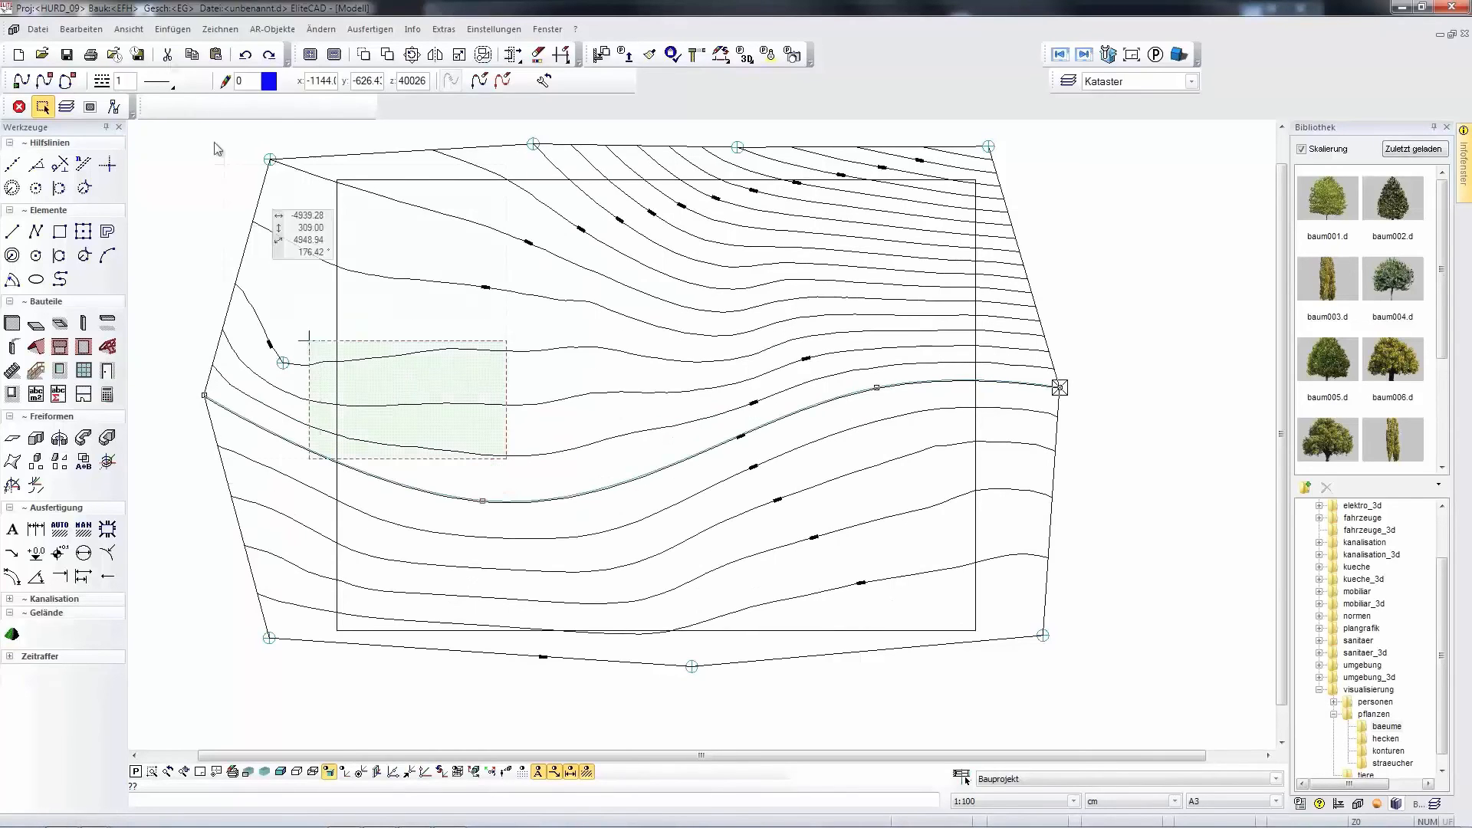
# Load the drawing kataster.d into the terrain model in its original position (in Ausgangslage).
pyautogui.click(176, 32)
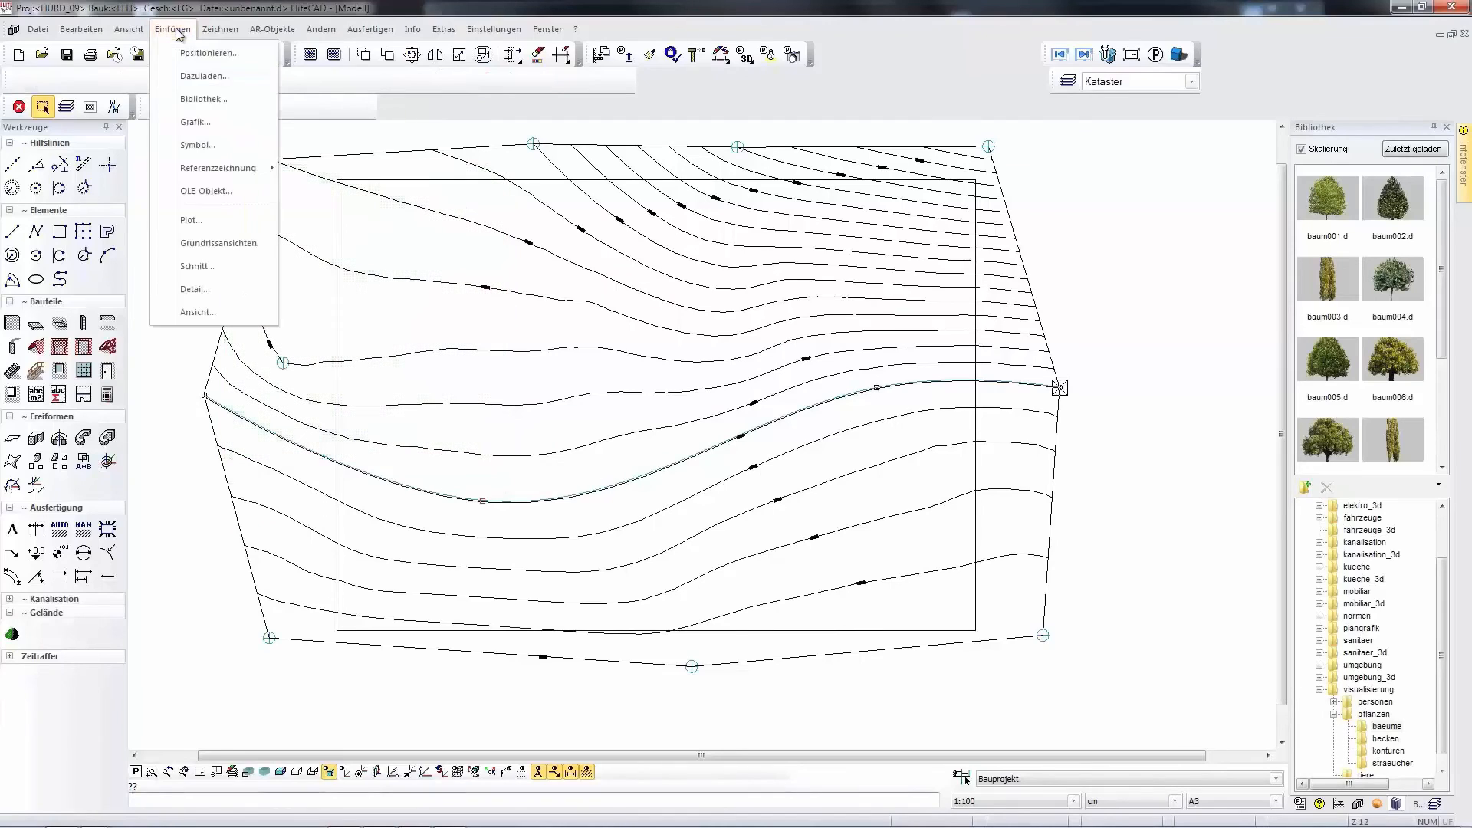
pyautogui.click(193, 79)
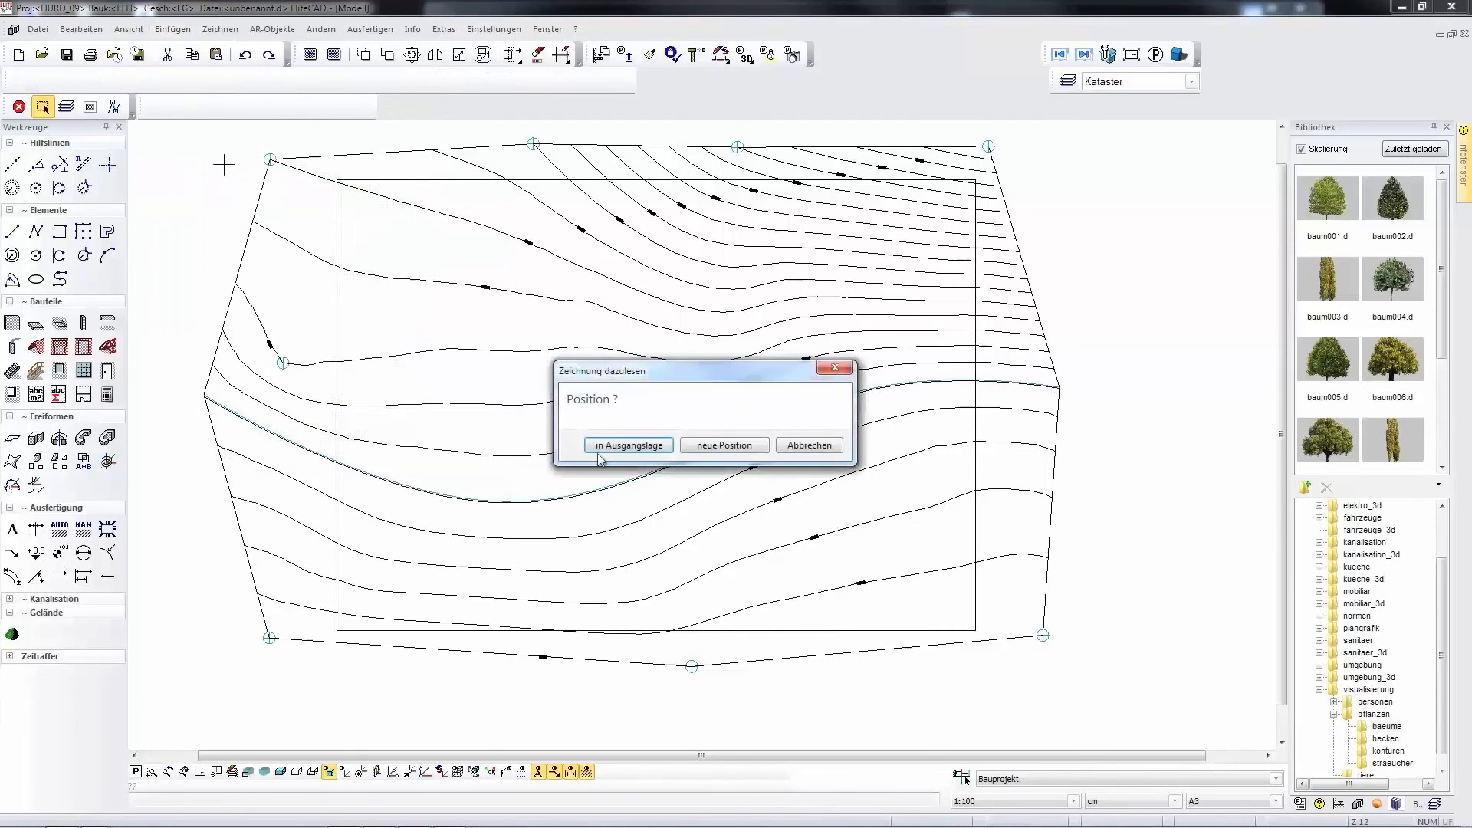
pyautogui.click(624, 446)
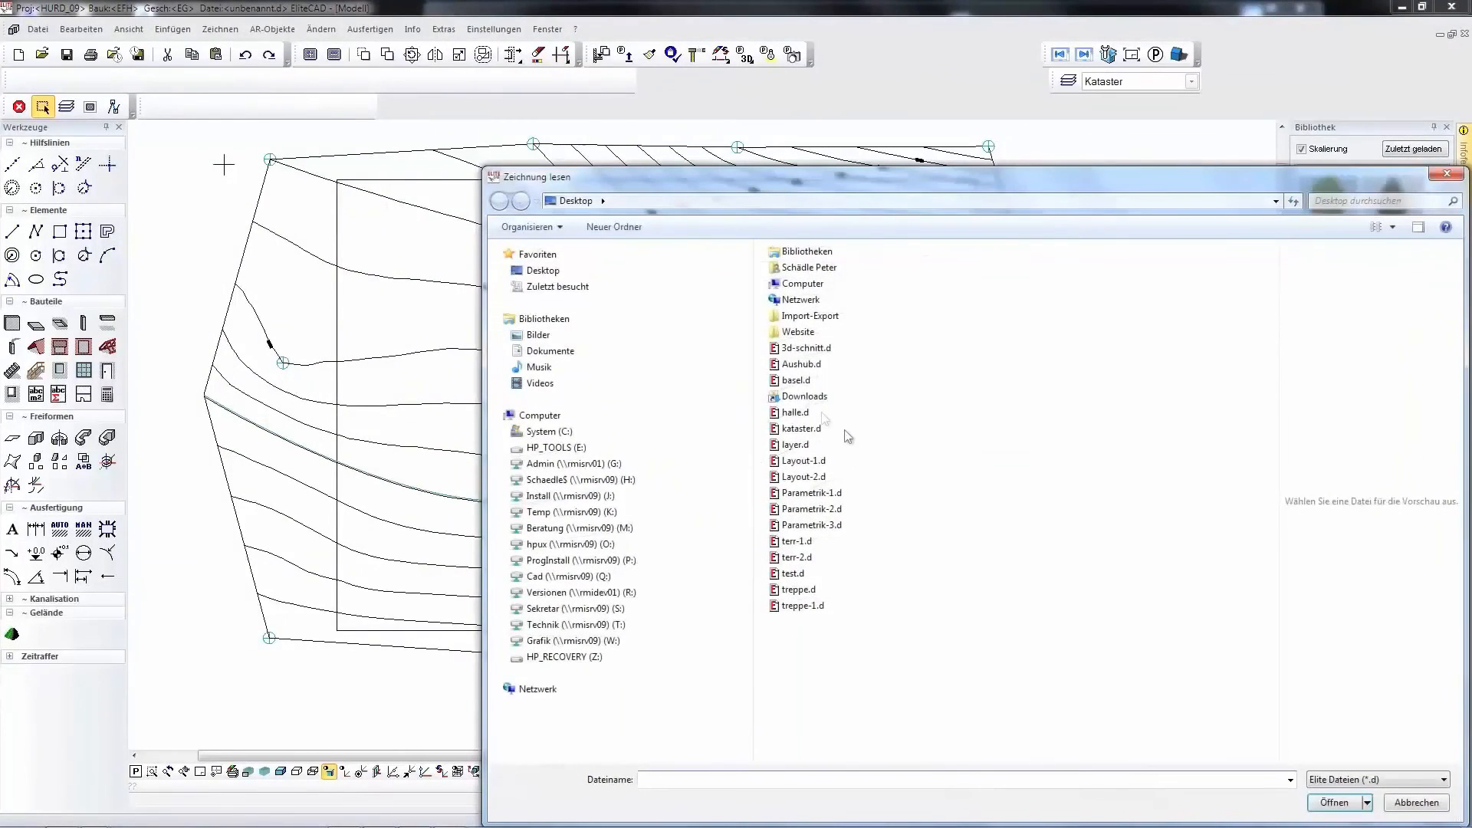
pyautogui.click(800, 434)
pyautogui.click(1334, 802)
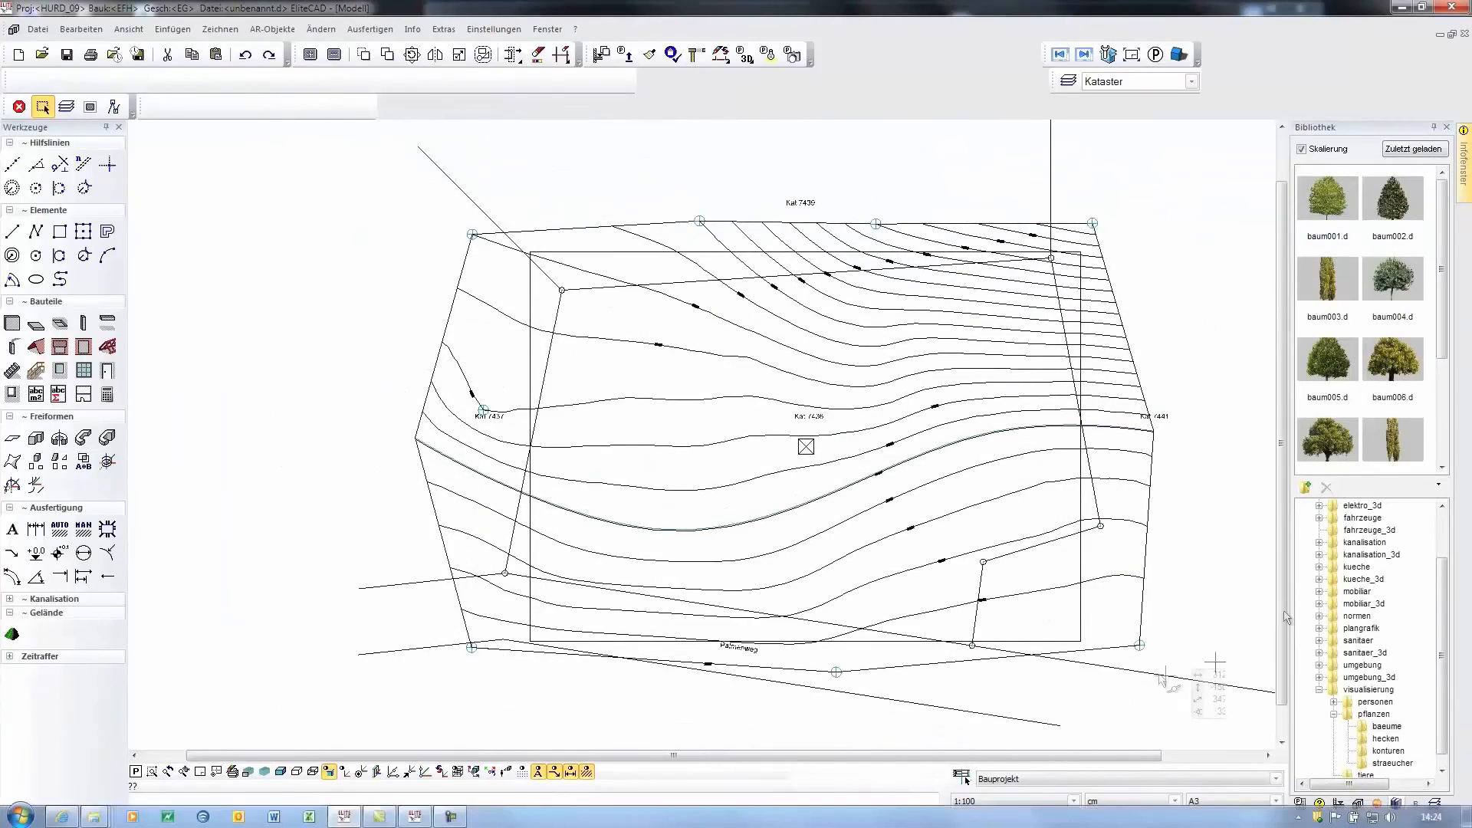
# Trim the terrain to the closed outer boundary of parcel Kat 7436 and inspect the cropped terrain body in 3D.
pyautogui.scroll(2, 1116, 636)
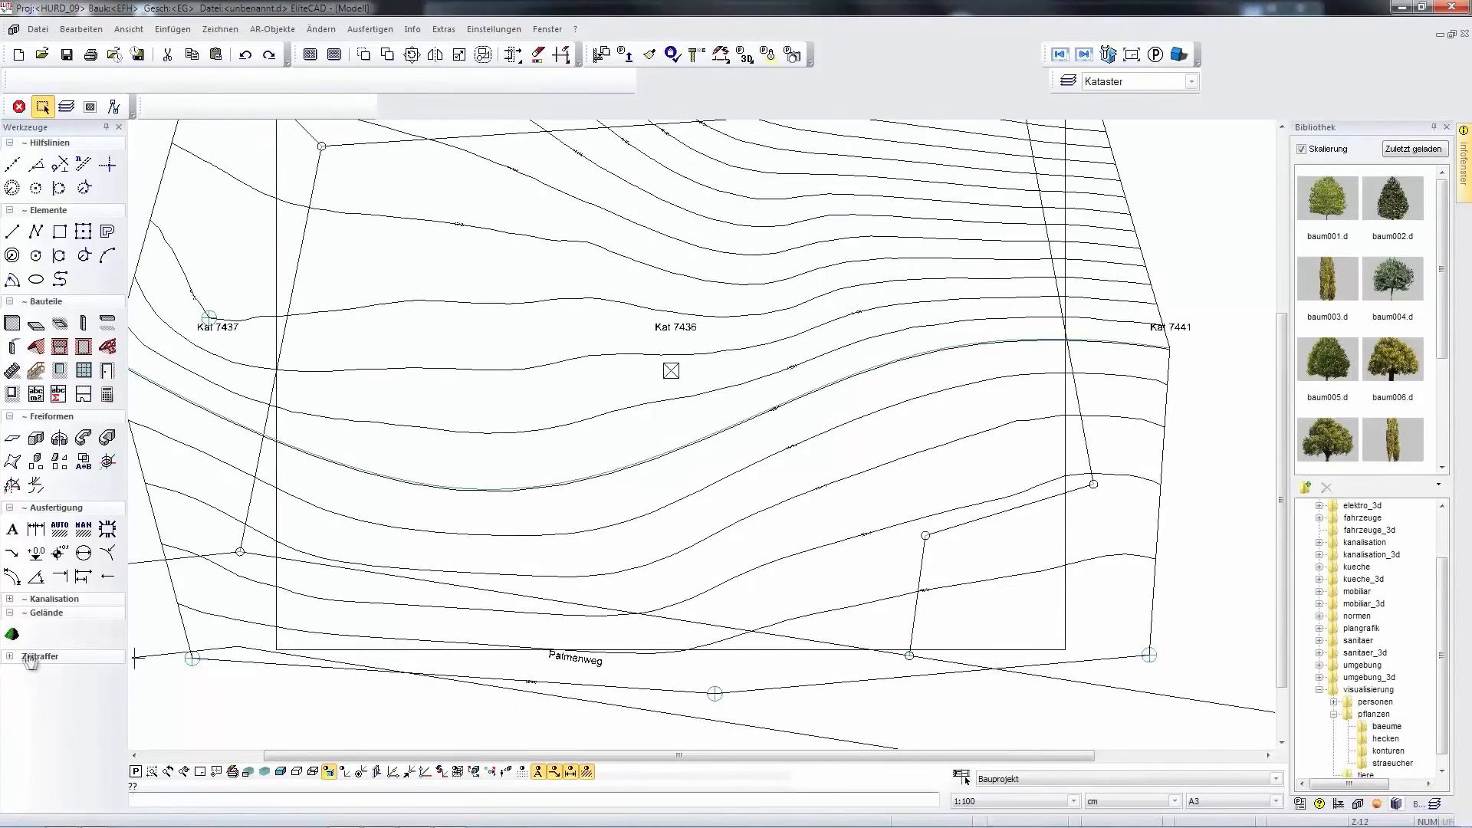
pyautogui.click(12, 636)
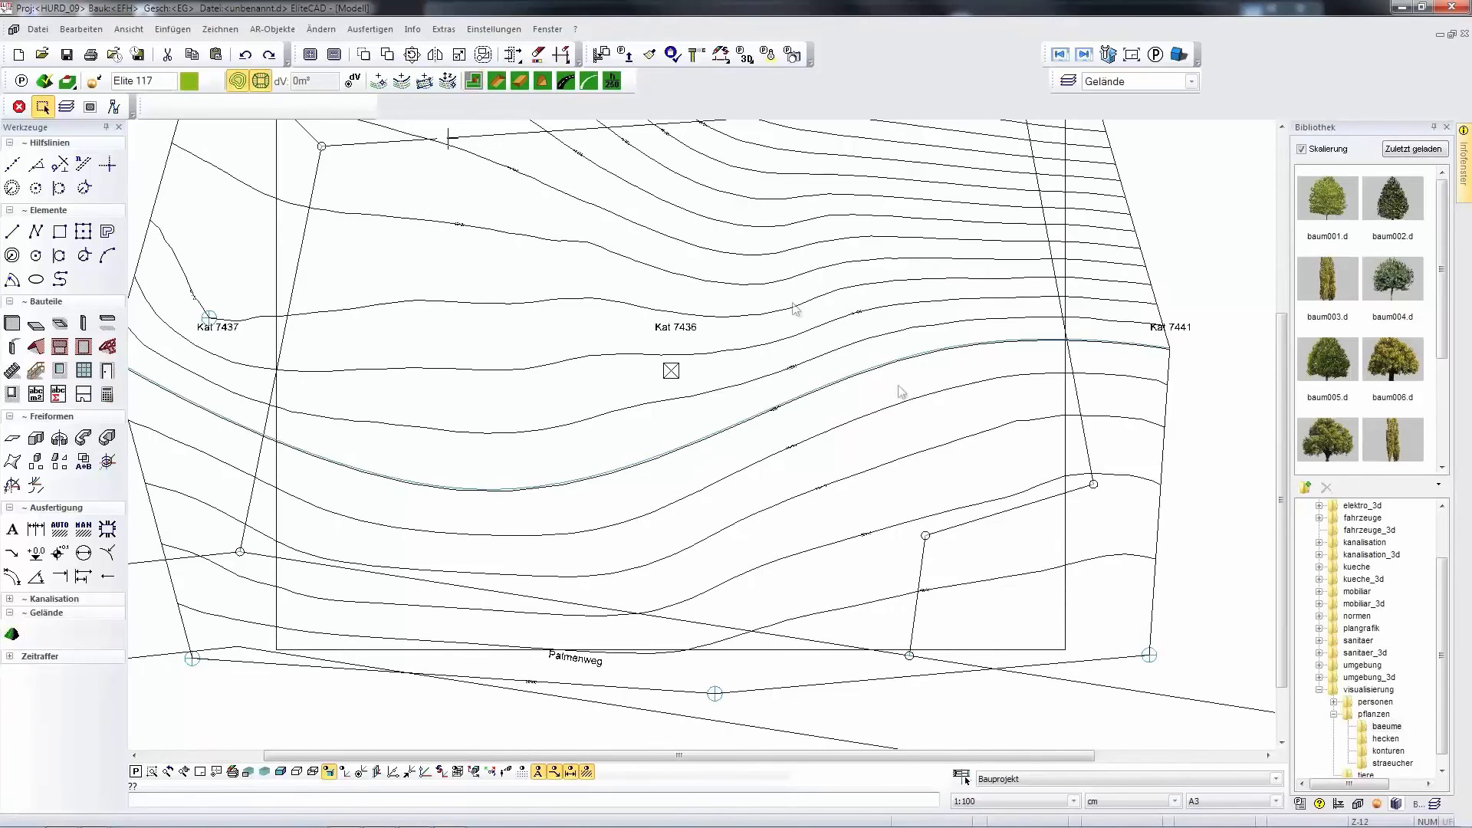
pyautogui.scroll(4, 920, 453)
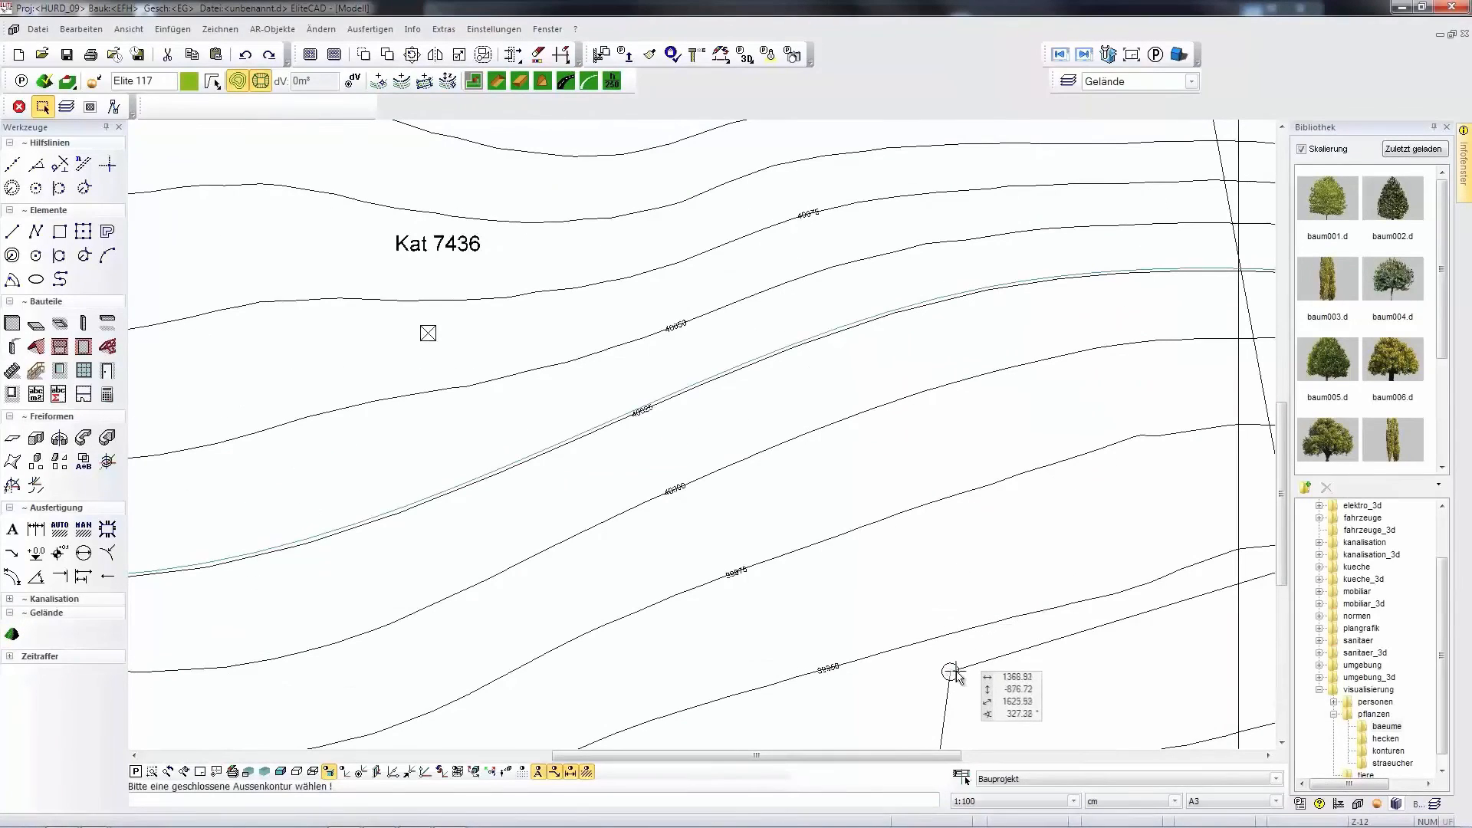
pyautogui.scroll(-5, 732, 483)
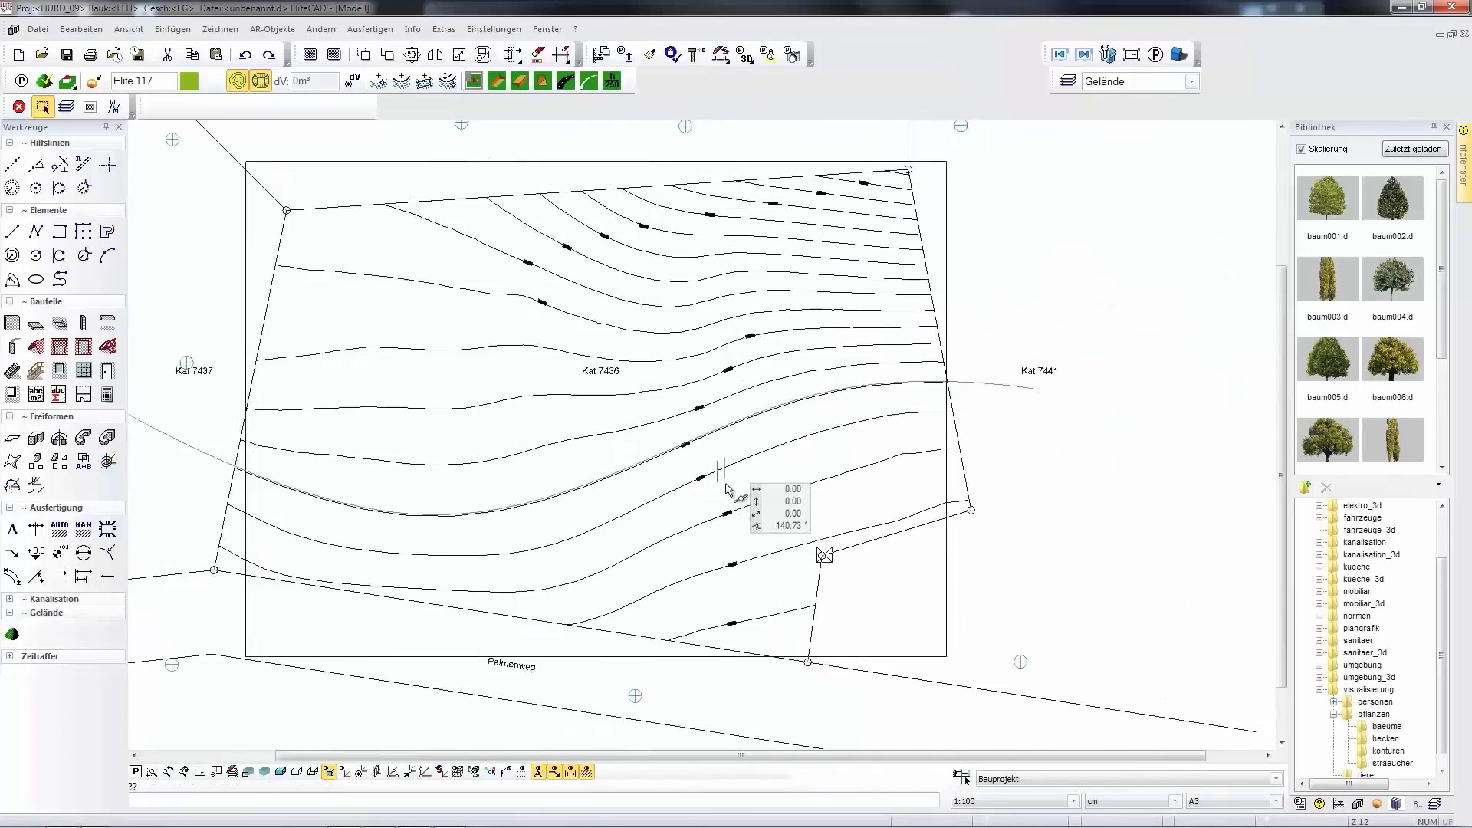
pyautogui.scroll(1, 894, 486)
pyautogui.scroll(-3, 895, 488)
pyautogui.moveTo(898, 489); pyautogui.dragTo(959, 489, button='middle')
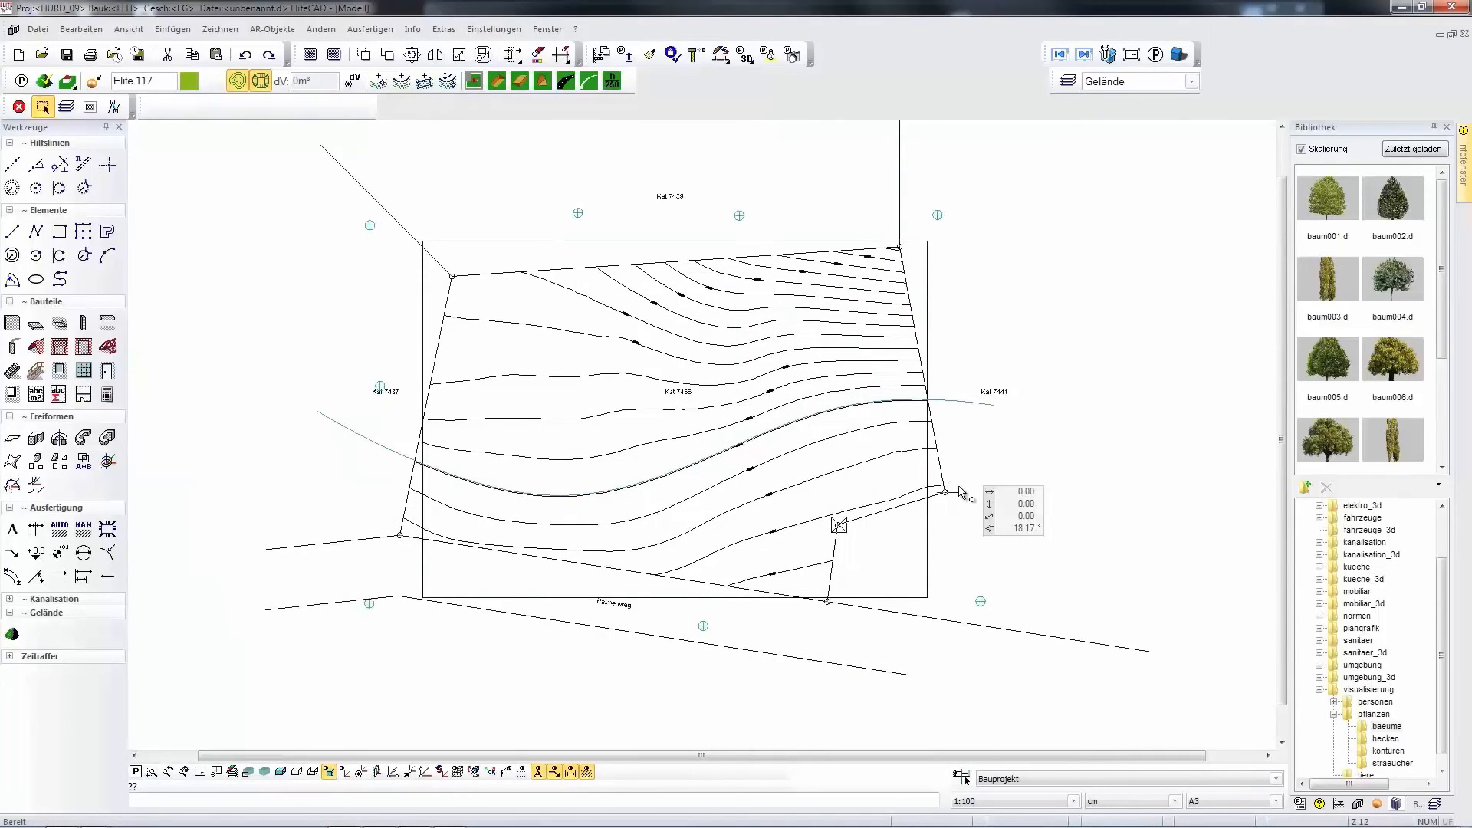
pyautogui.keyDown('shift'); pyautogui.moveTo(1042, 555); pyautogui.dragTo(1098, 486, button='middle'); pyautogui.keyUp('shift')
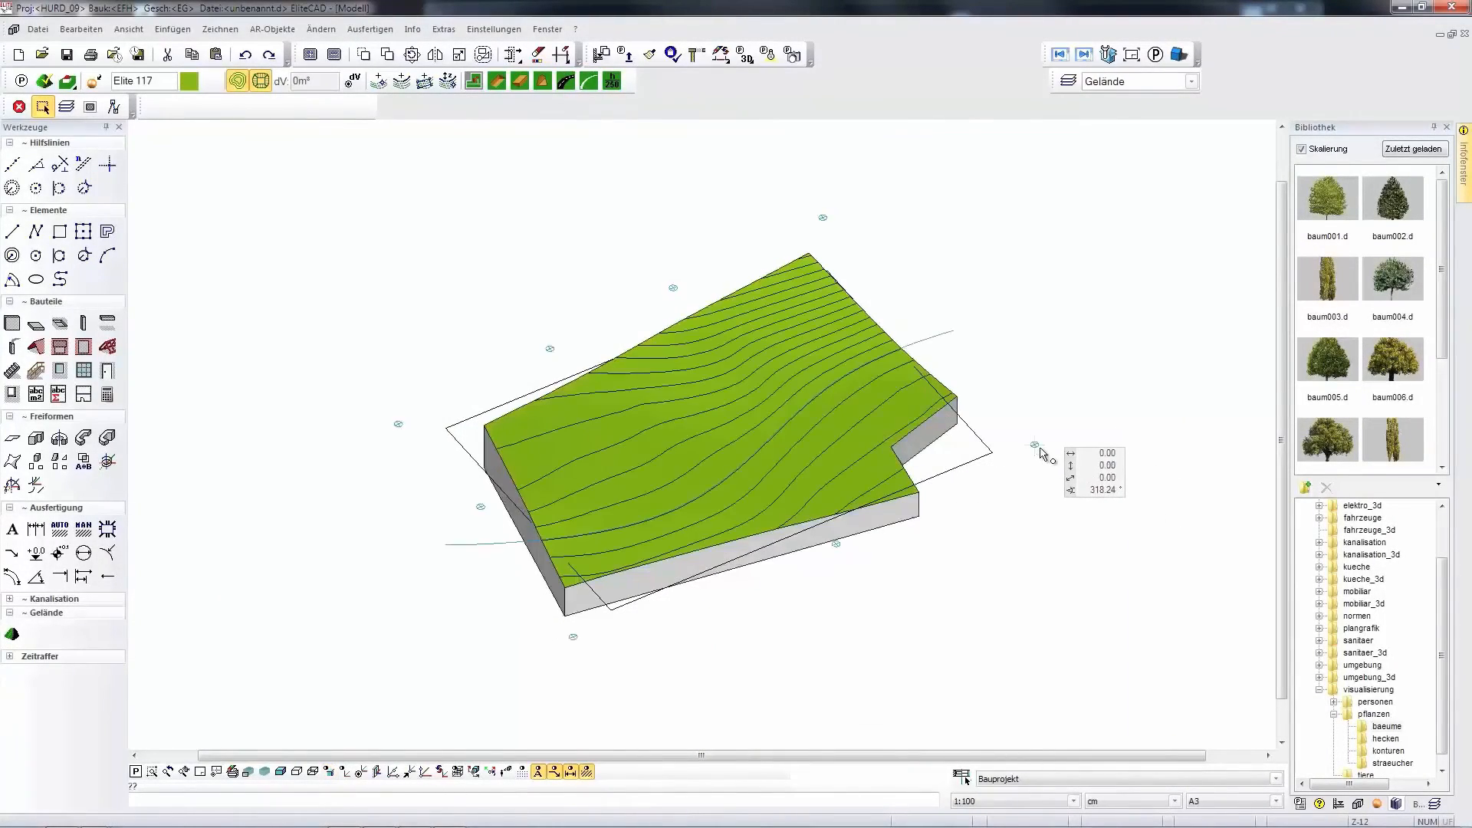
pyautogui.keyDown('shift'); pyautogui.moveTo(1034, 445); pyautogui.dragTo(981, 440, button='middle'); pyautogui.keyUp('shift')
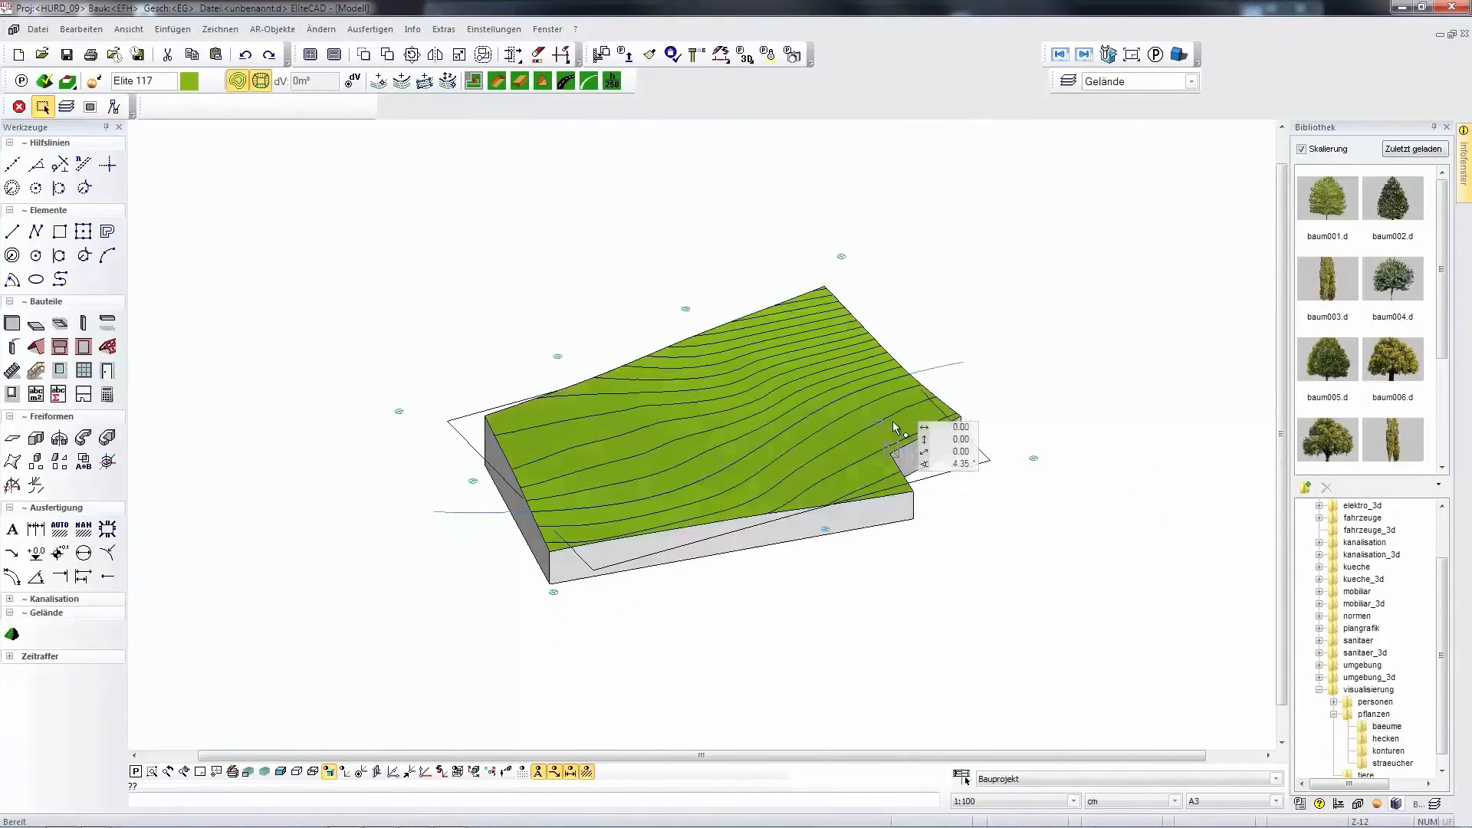
# Freeze the current terrain as the reference terrain for the volume calculation.
pyautogui.press('F5')
pyautogui.press('F2')
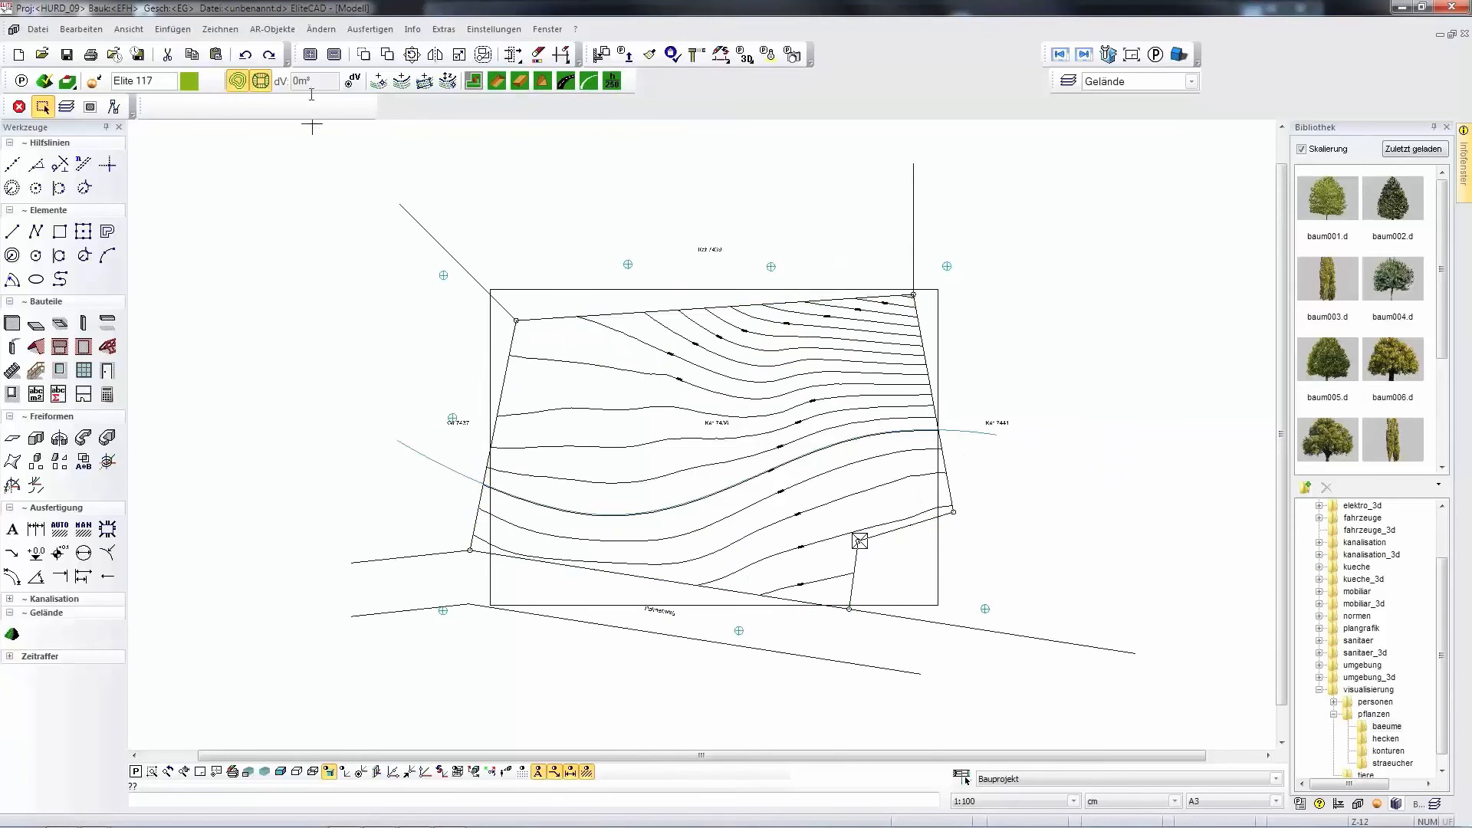
pyautogui.click(352, 84)
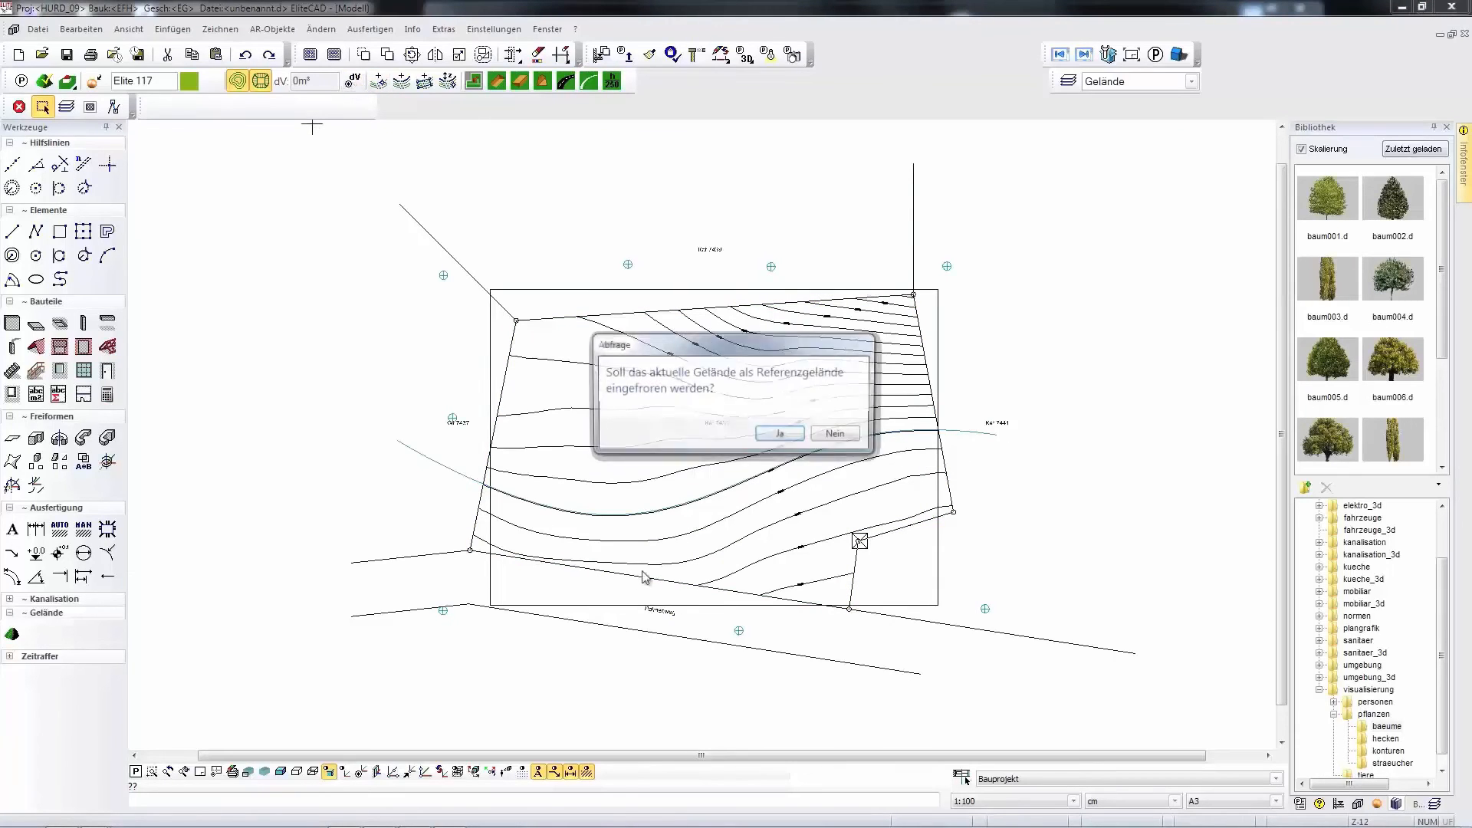
pyautogui.click(784, 433)
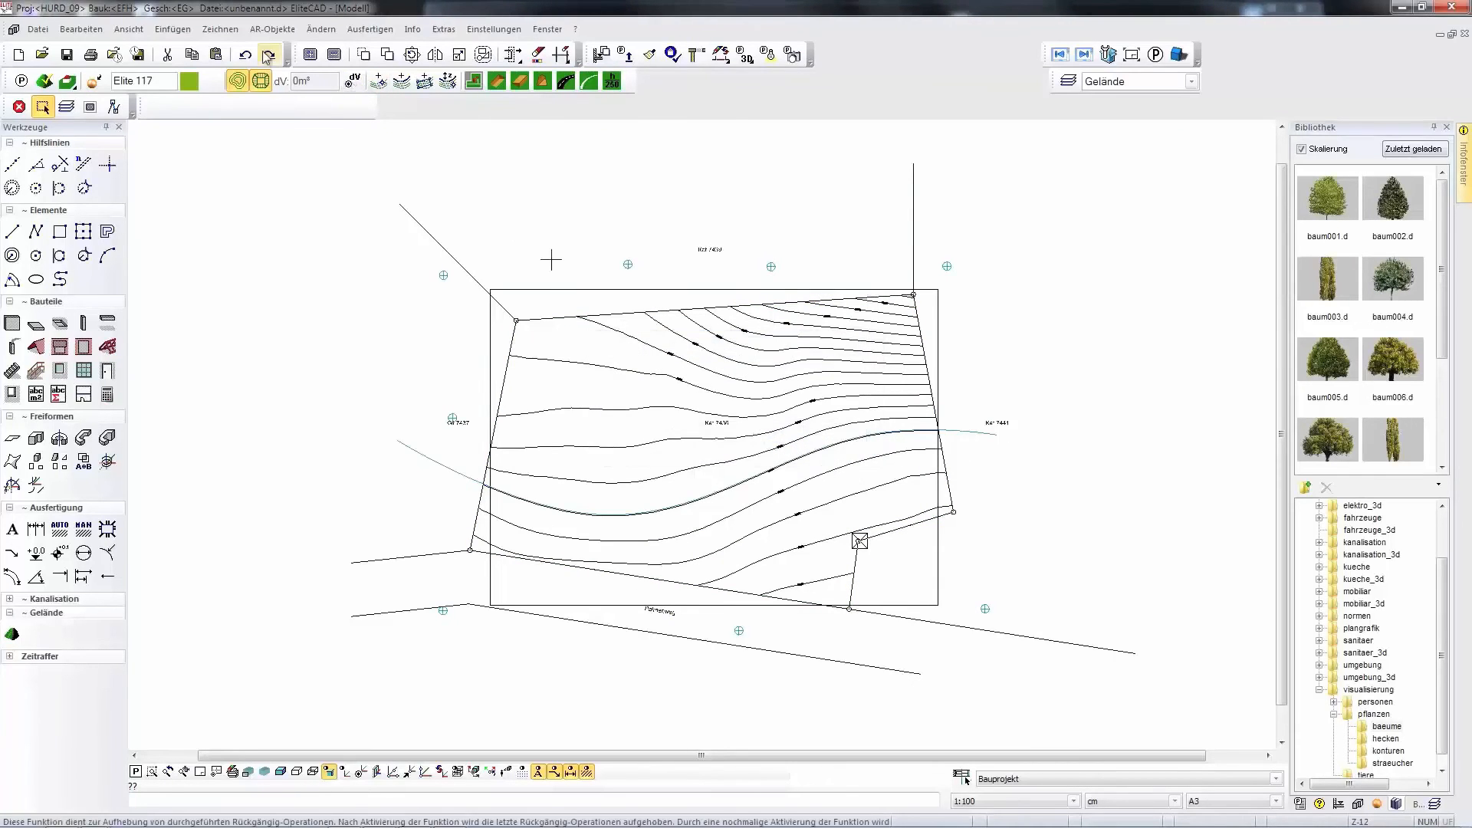
# Load the drawing Aushub.d into the terrain model in its original position (in Ausgangslage).
pyautogui.click(169, 32)
pyautogui.click(201, 81)
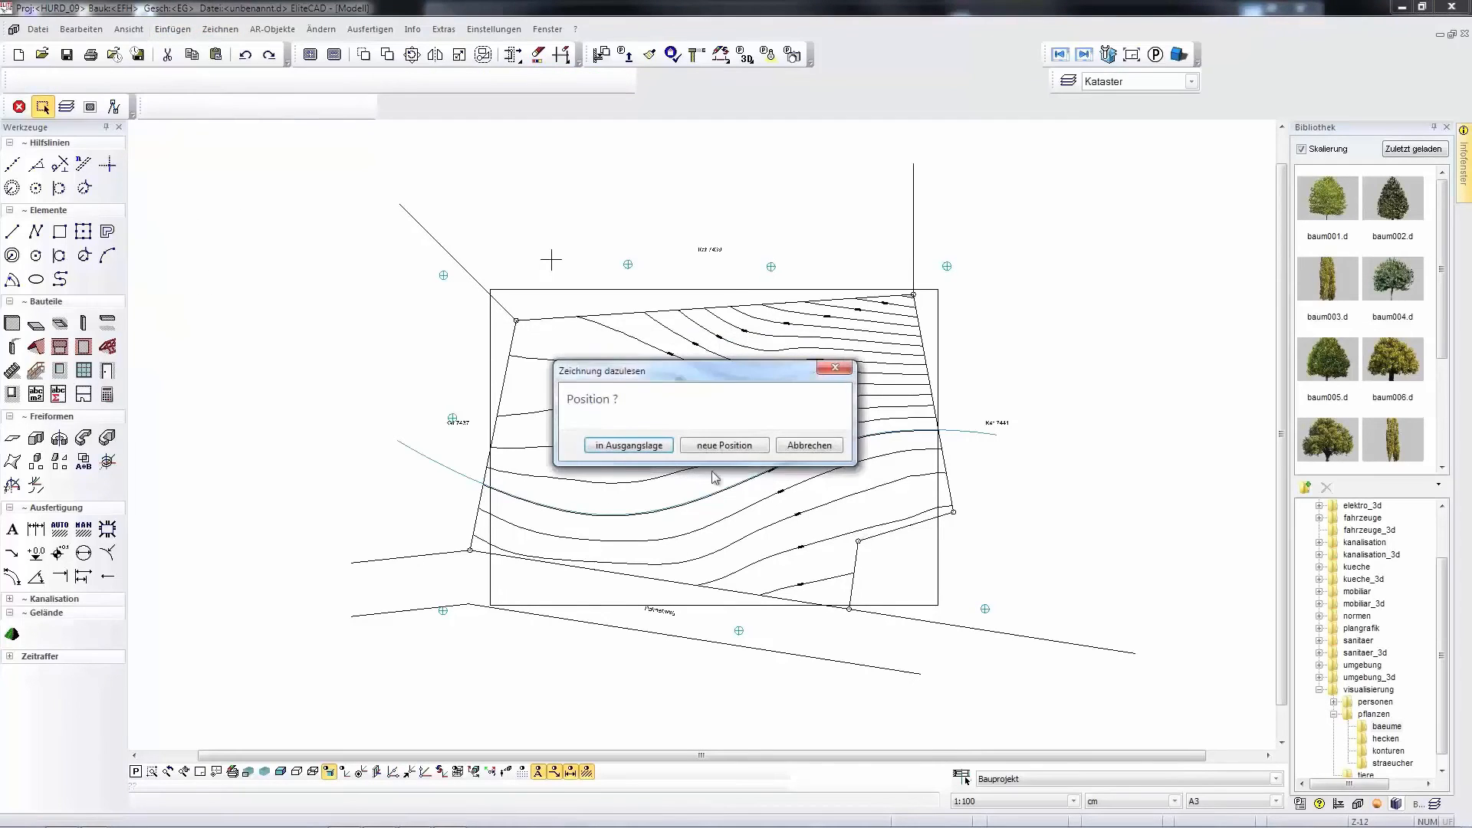
pyautogui.click(628, 445)
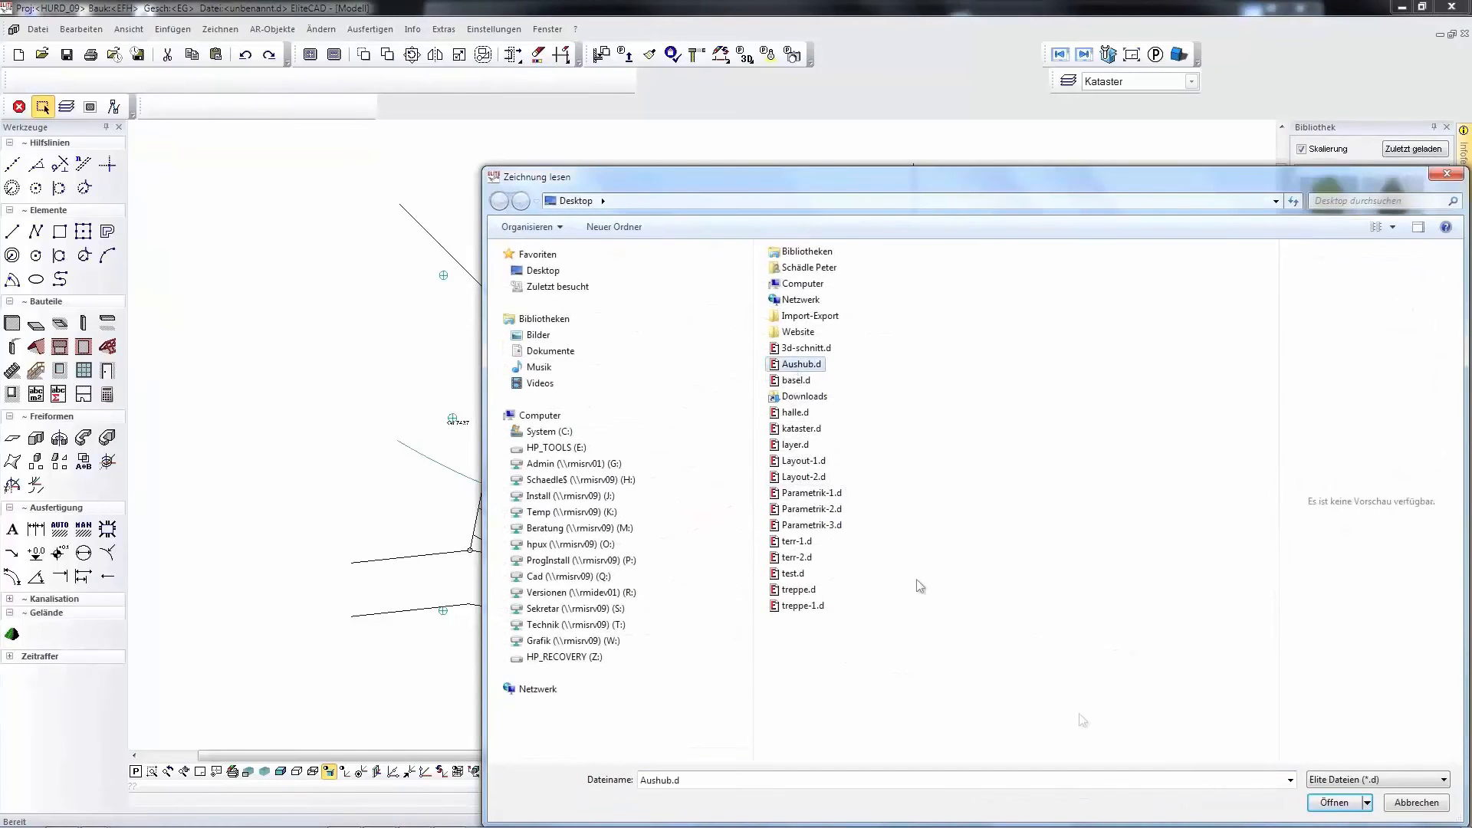
pyautogui.click(1333, 802)
# Excavate the terrain within the loaded building outline at height 39950, with ascent angle 45, descent angle 55 and a 3% gradient.
pyautogui.scroll(3, 230, 628)
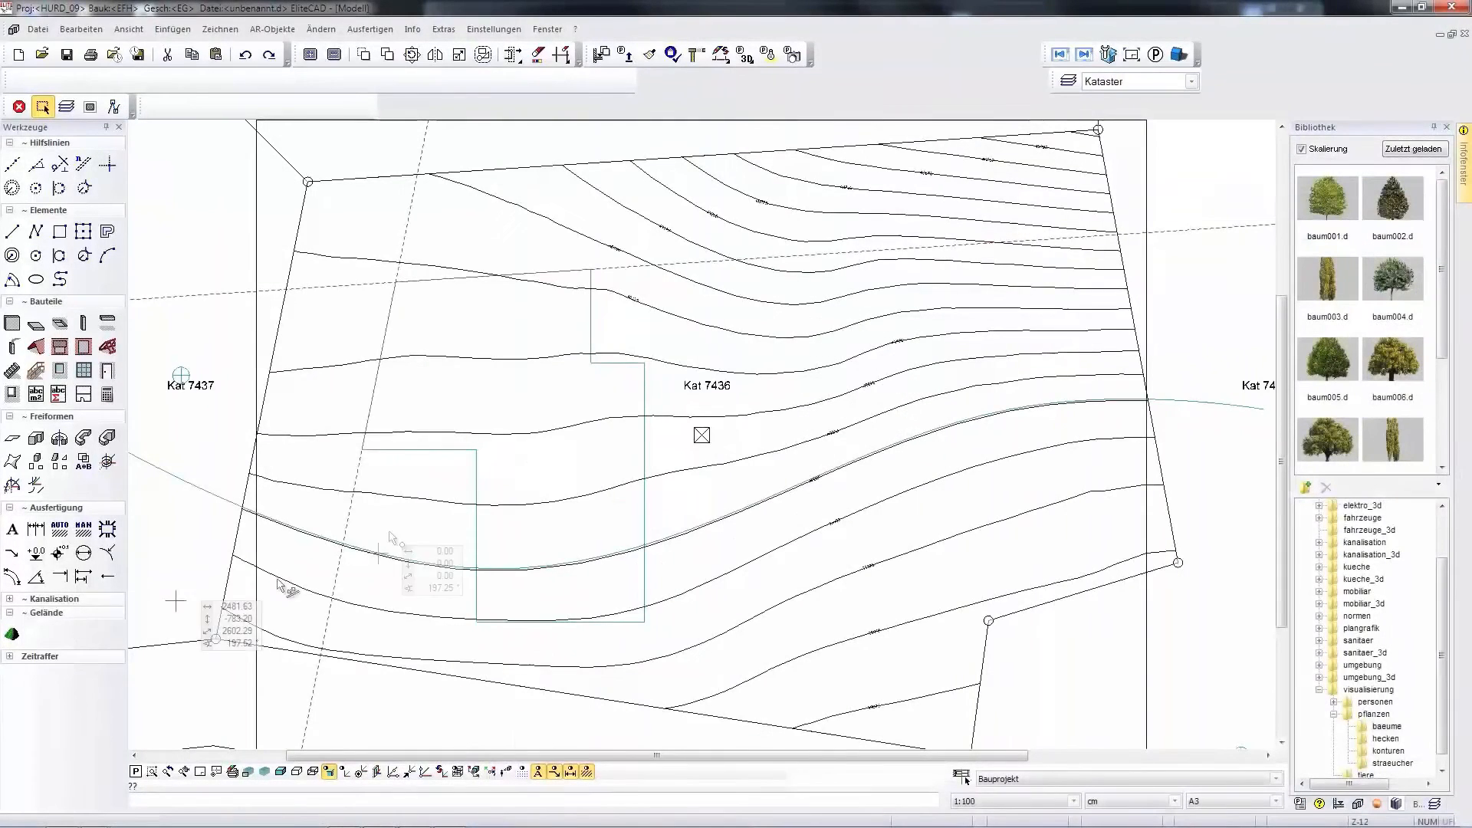
pyautogui.click(11, 637)
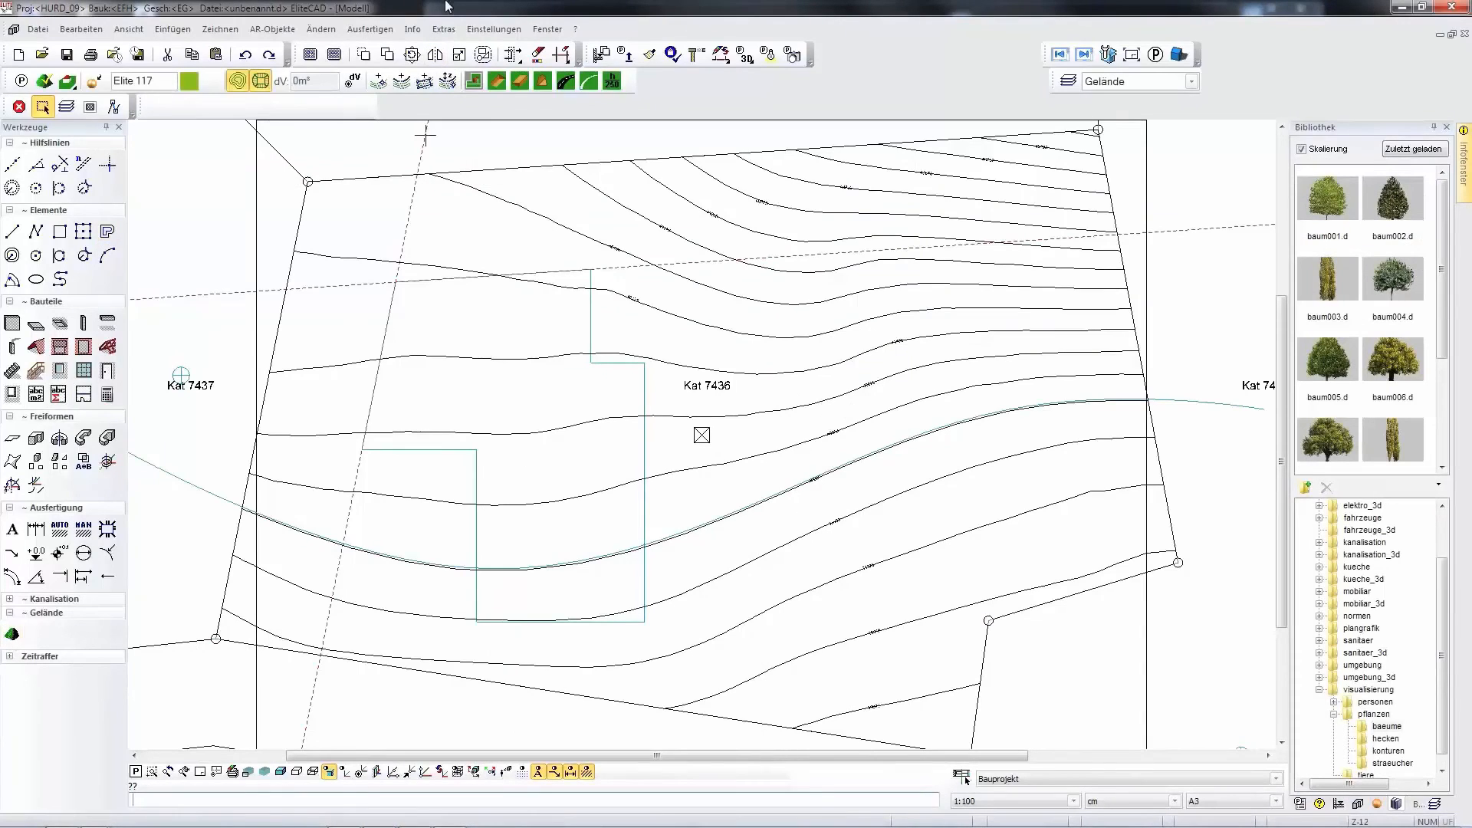
pyautogui.click(497, 87)
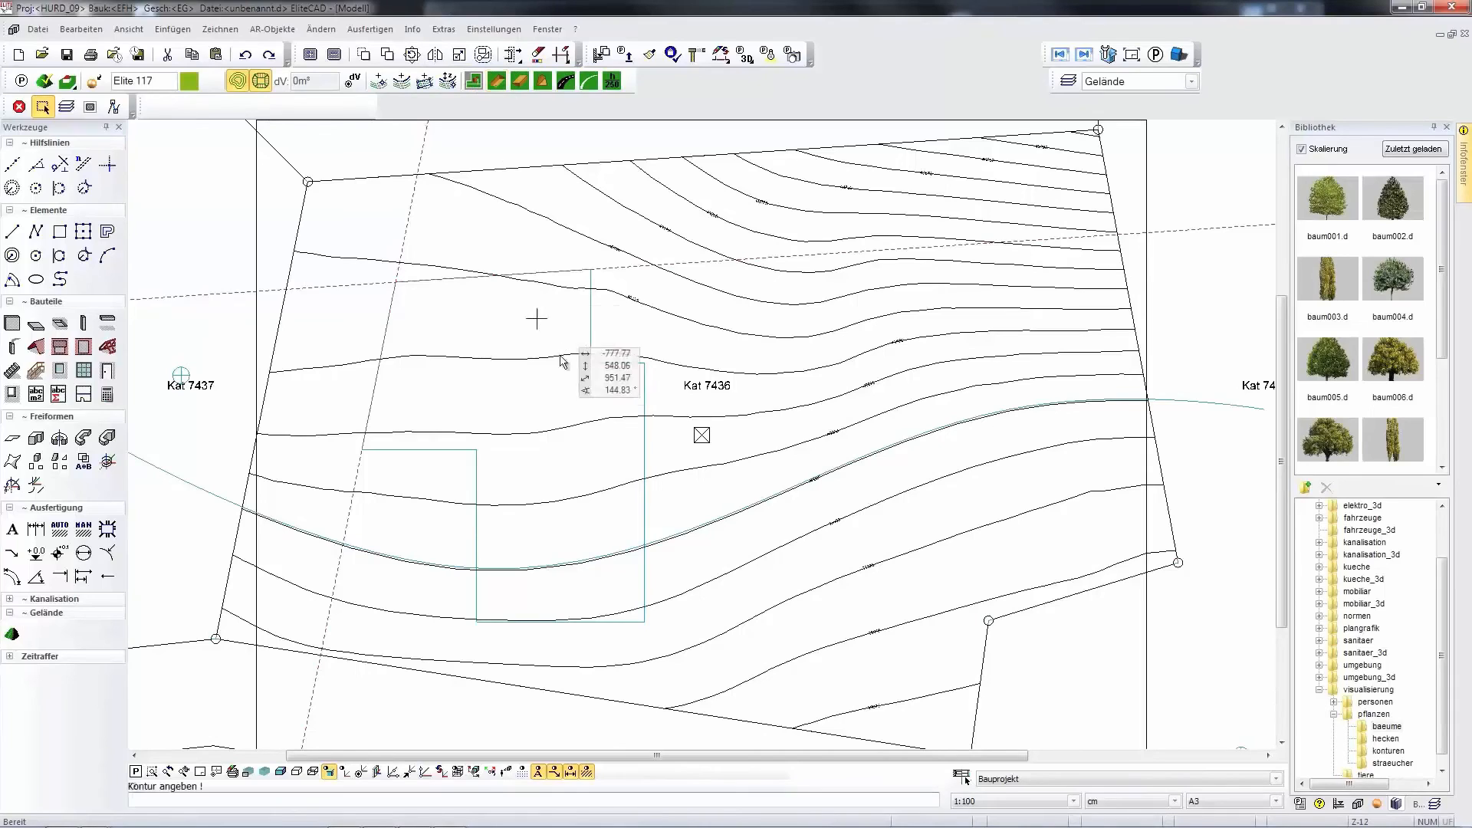
pyautogui.click(597, 324)
pyautogui.doubleClick(118, 153)
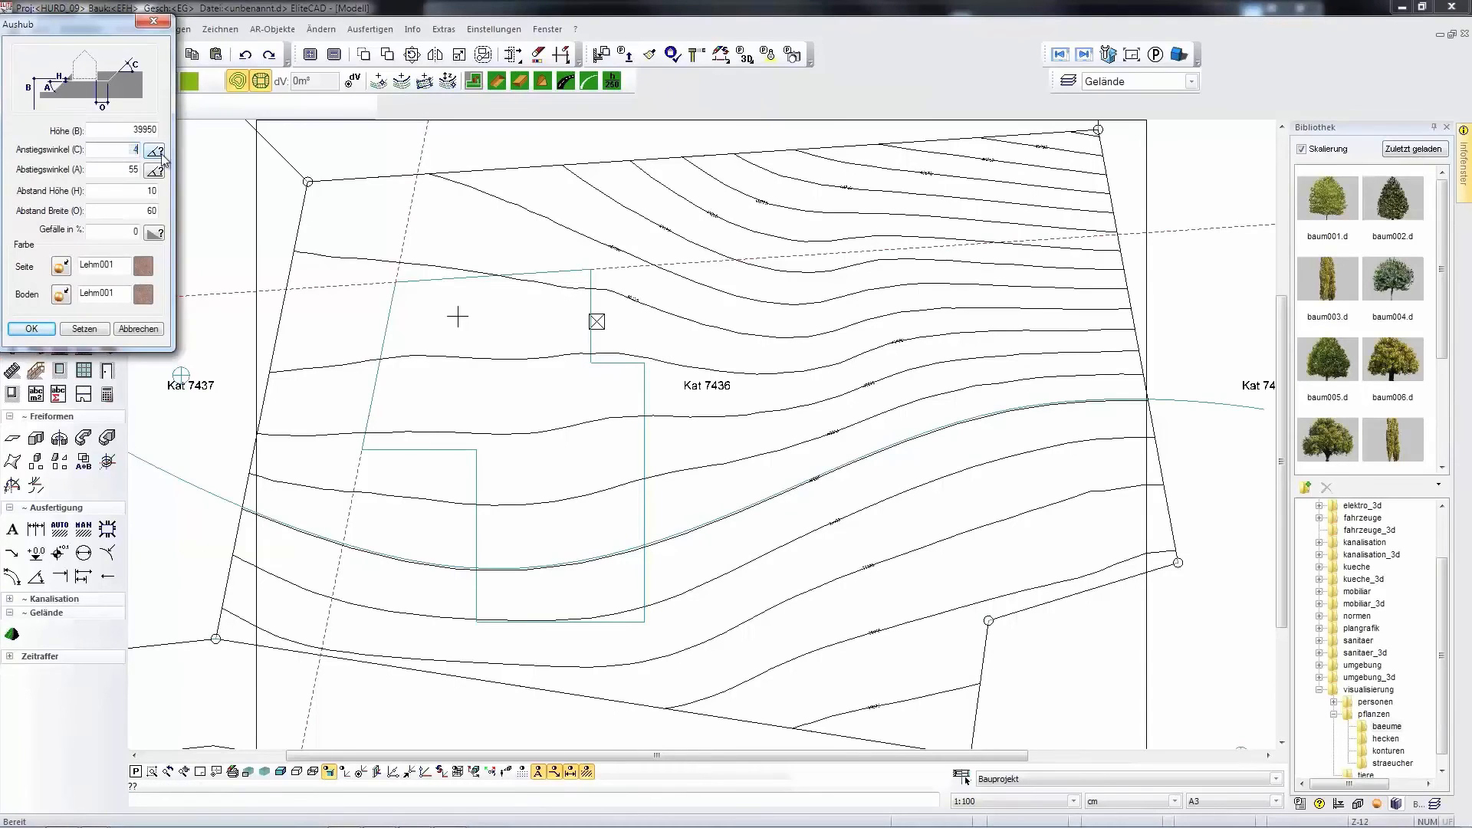
pyautogui.click(154, 234)
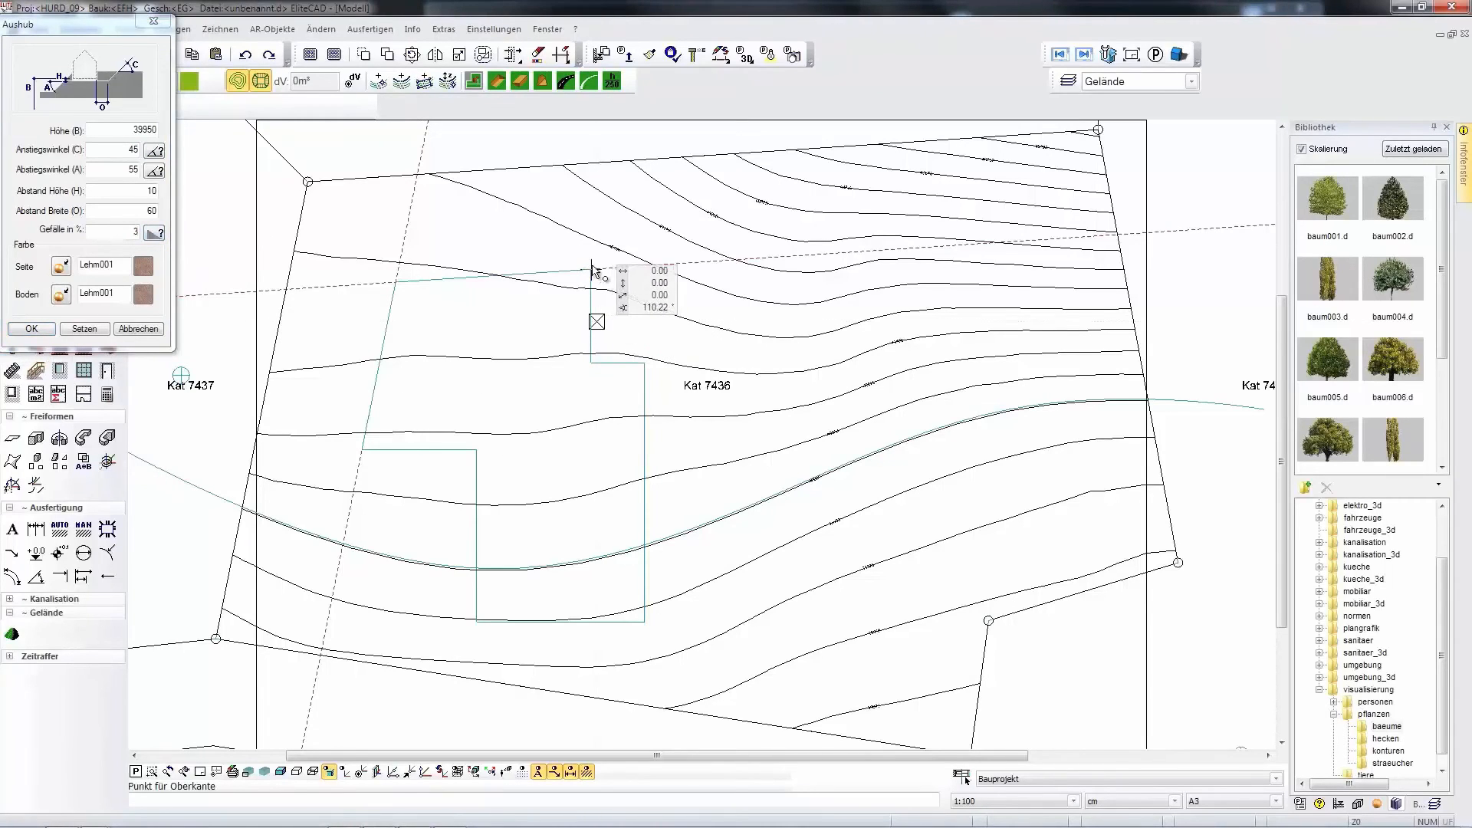
pyautogui.click(591, 363)
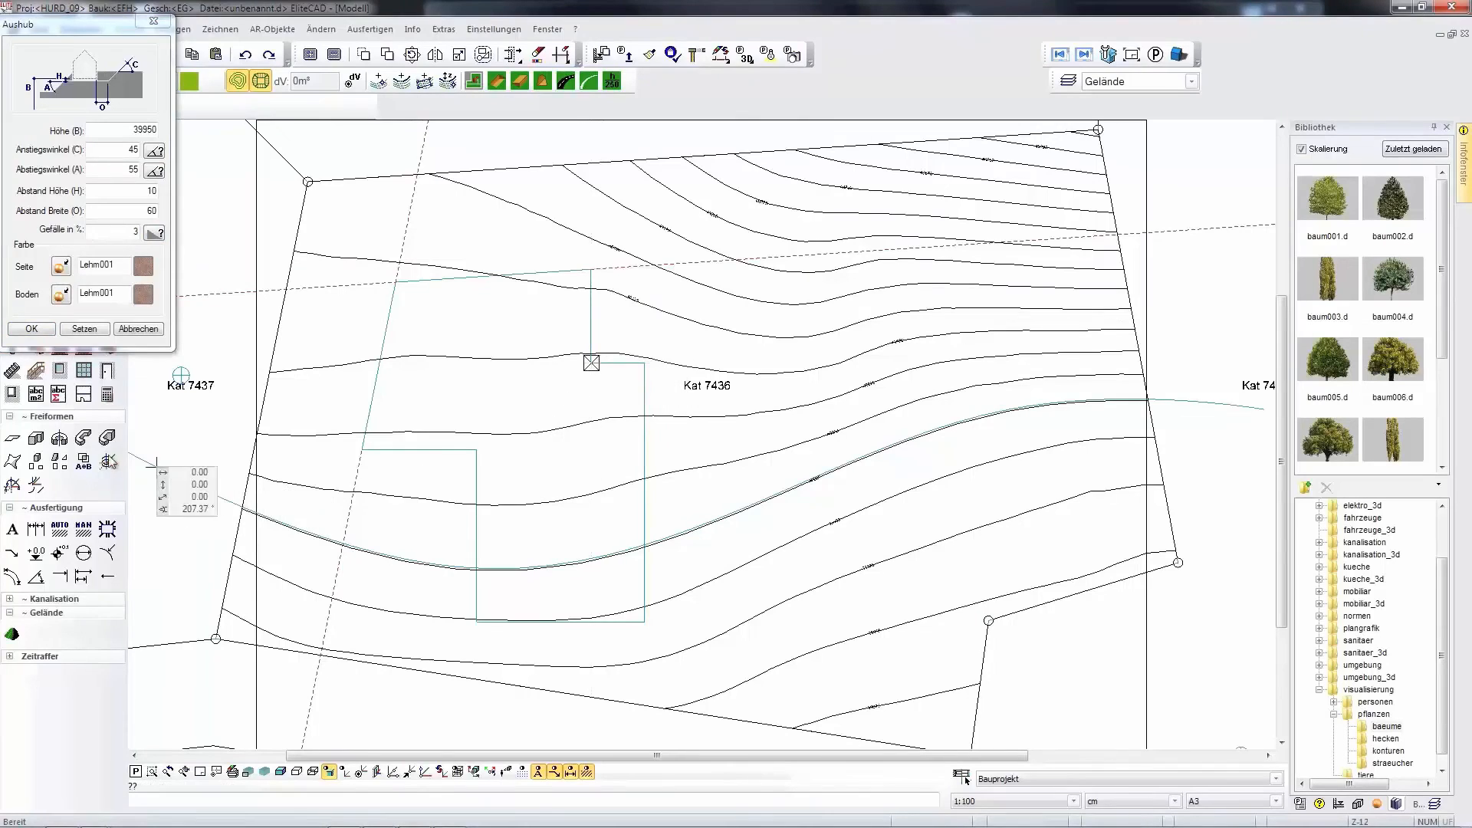
pyautogui.click(85, 328)
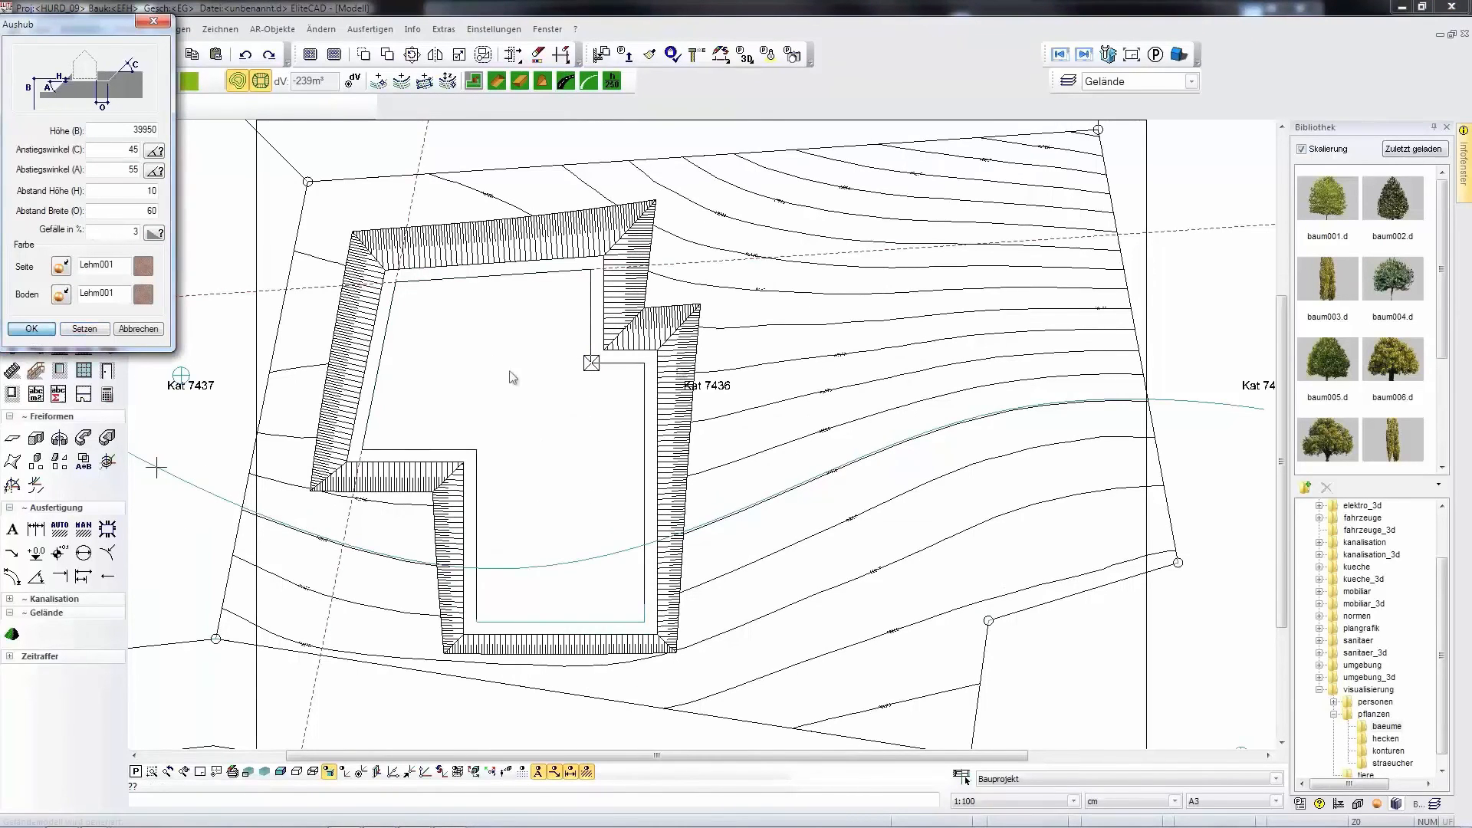
# Pull a middle point of the 40026 contour spline far downhill beside the excavation and recalculate the terrain.
pyautogui.scroll(-2, 595, 352)
pyautogui.moveTo(749, 421)
pyautogui.mouseDown(button='middle')
pyautogui.moveTo(772, 417)
pyautogui.moveTo(793, 352)
pyautogui.mouseUp(button='middle')
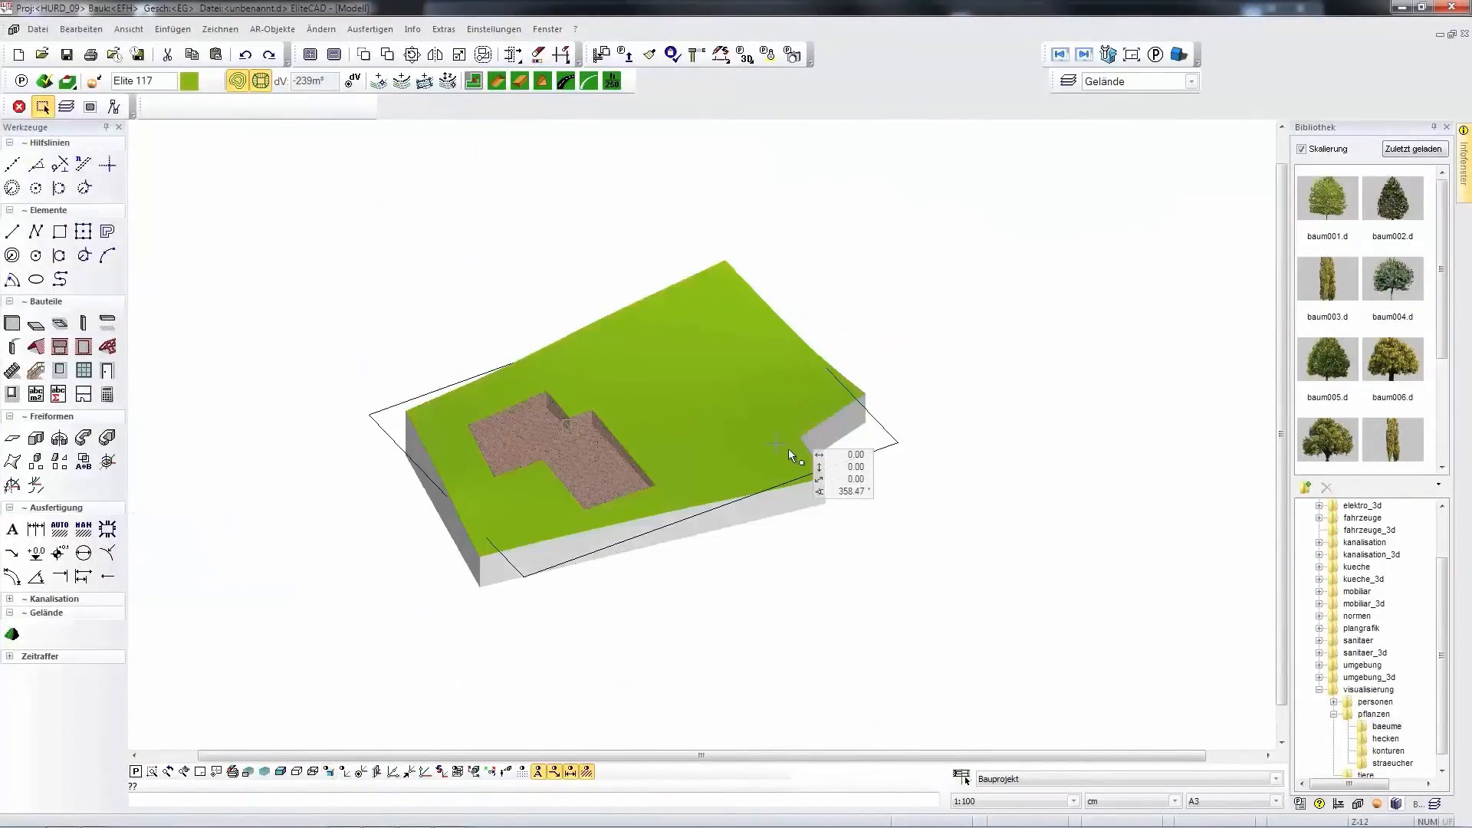
pyautogui.scroll(2, 661, 460)
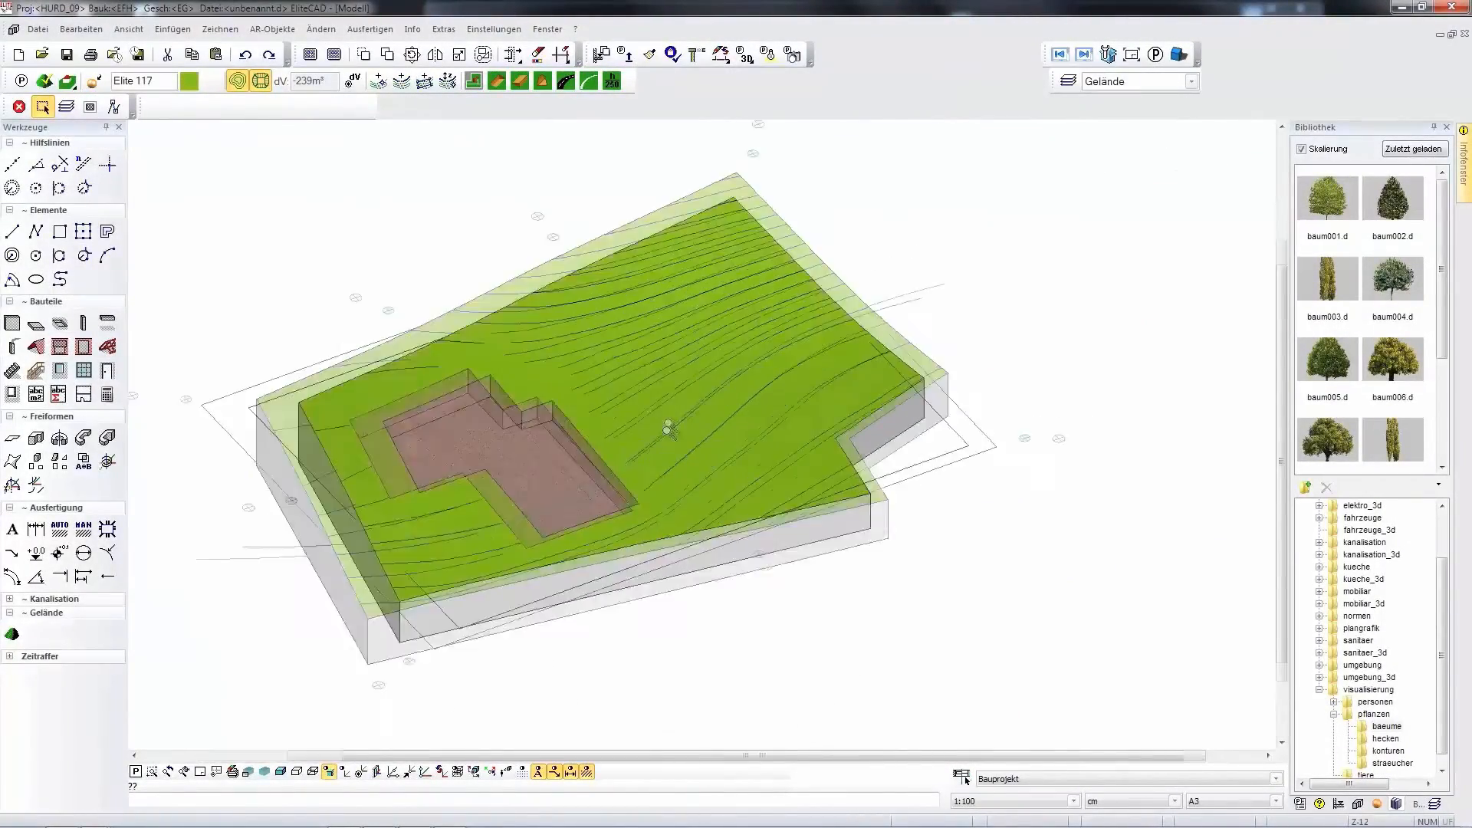
pyautogui.scroll(2, 668, 427)
pyautogui.moveTo(673, 414); pyautogui.dragTo(756, 391, button='middle')
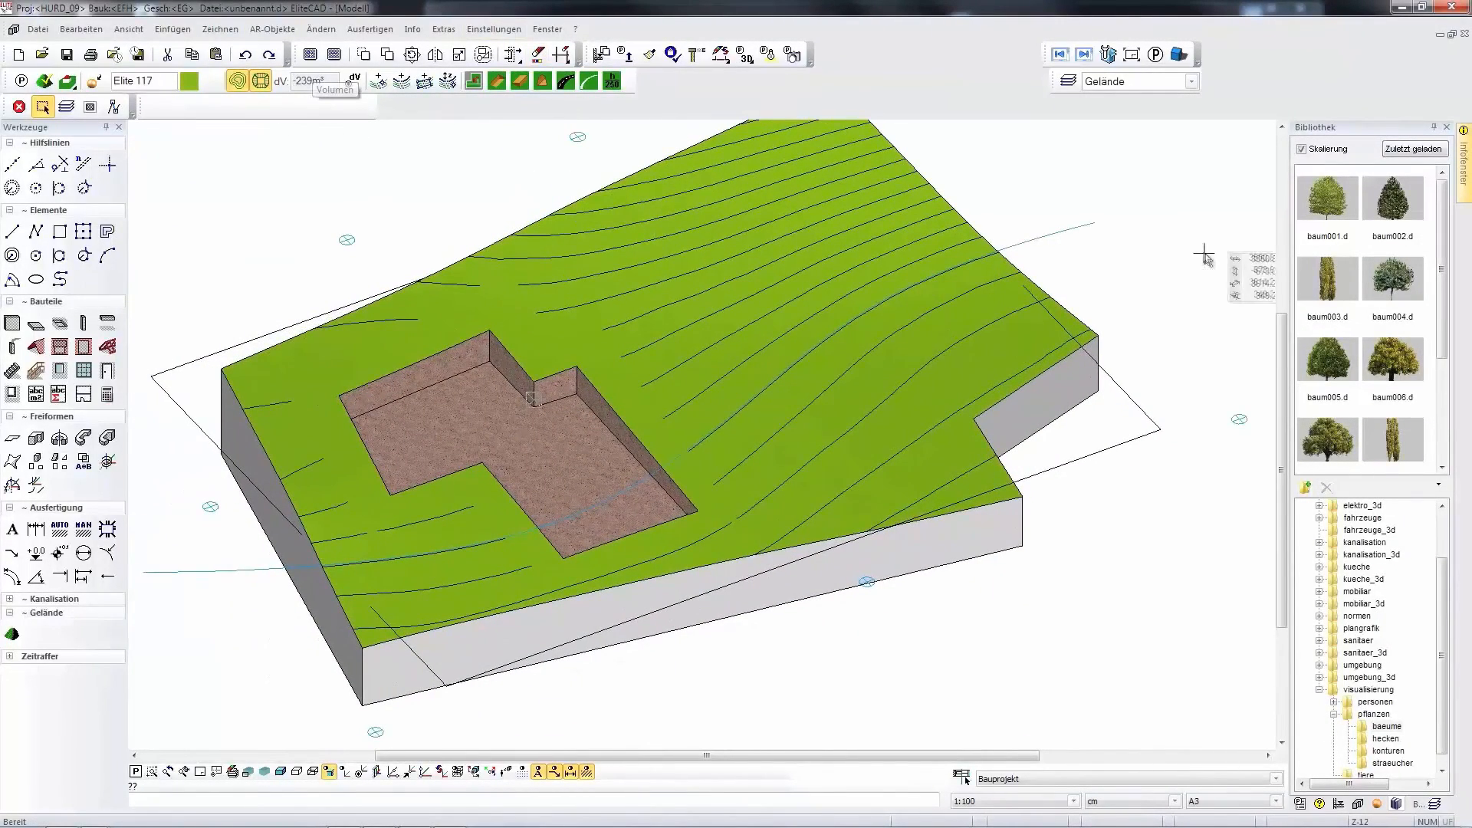
pyautogui.click(1059, 232)
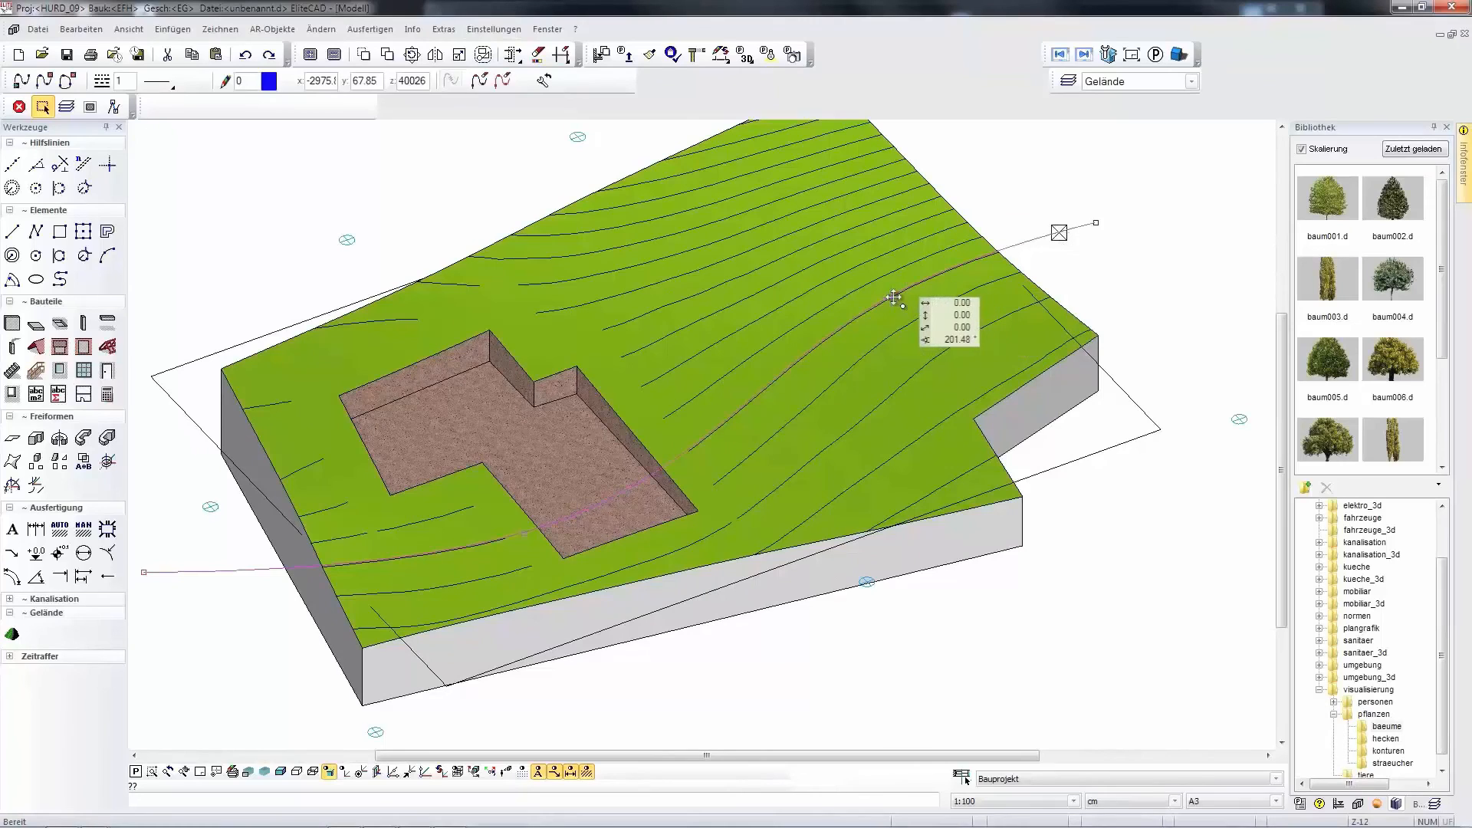
pyautogui.moveTo(892, 296); pyautogui.dragTo(917, 427)
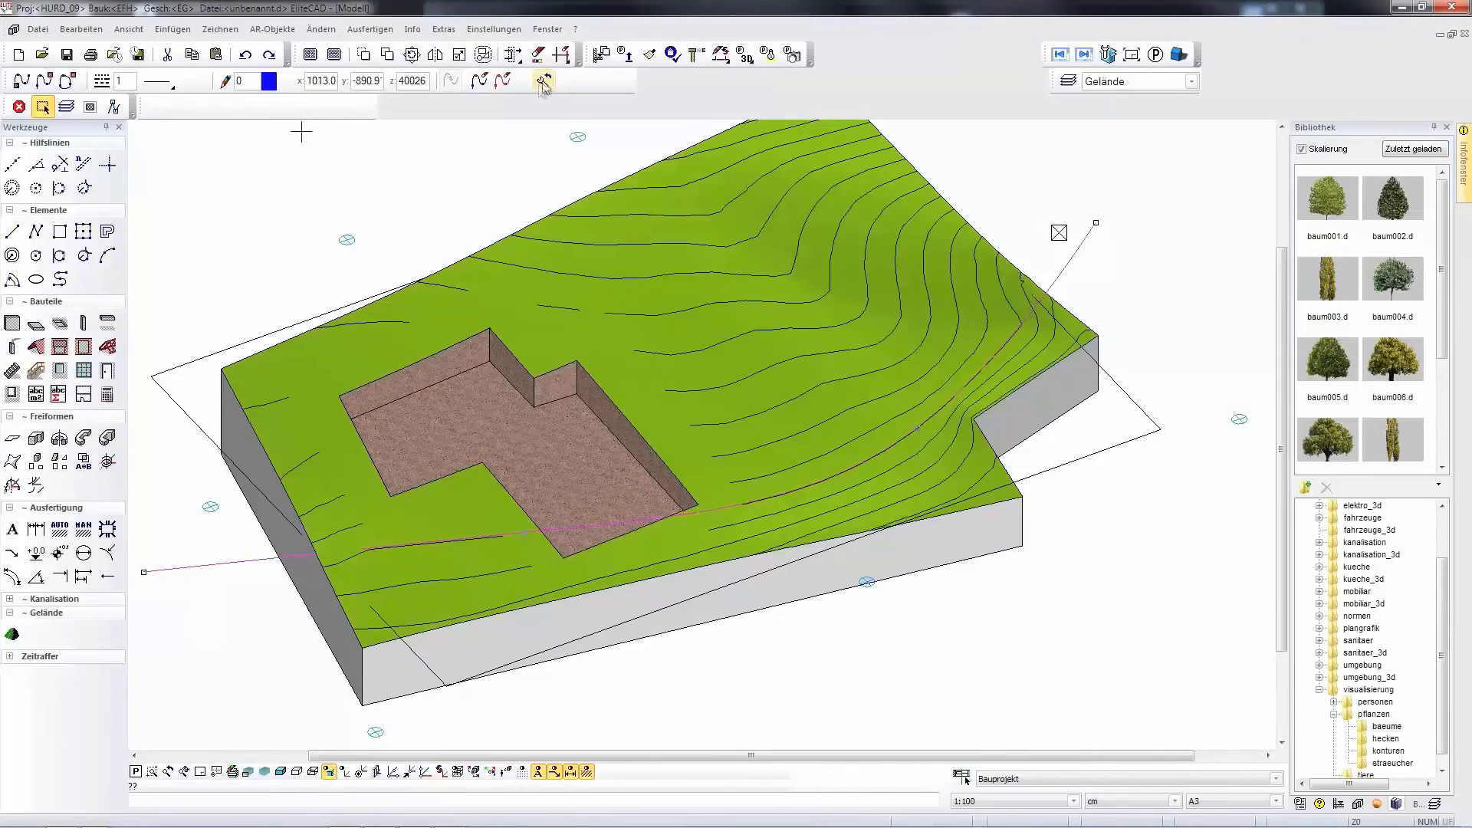
pyautogui.click(544, 81)
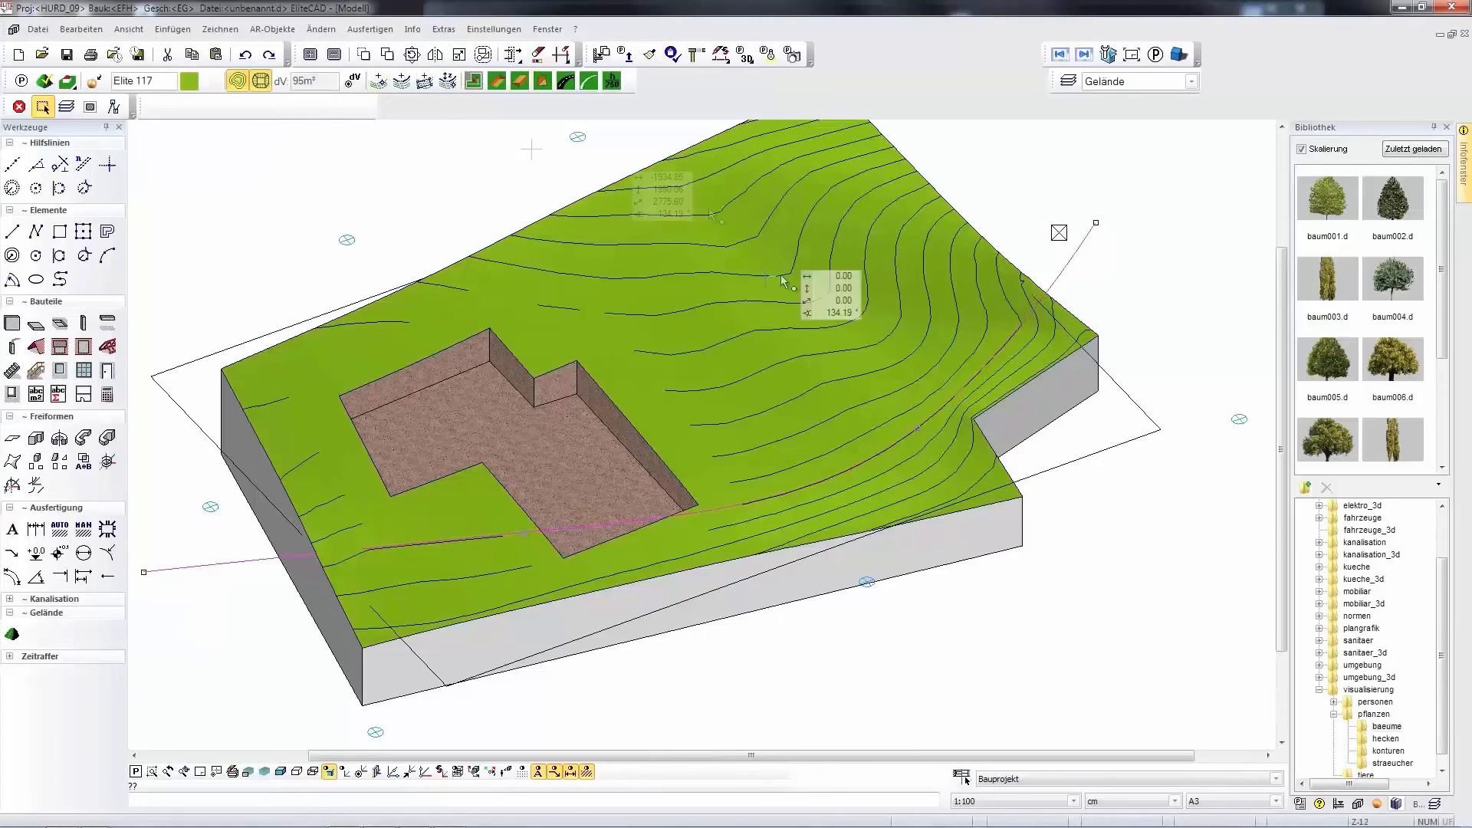
# Shift the same spline point slightly back uphill in small moves, recalculating the terrain to balance cut and fill.
pyautogui.click(912, 425)
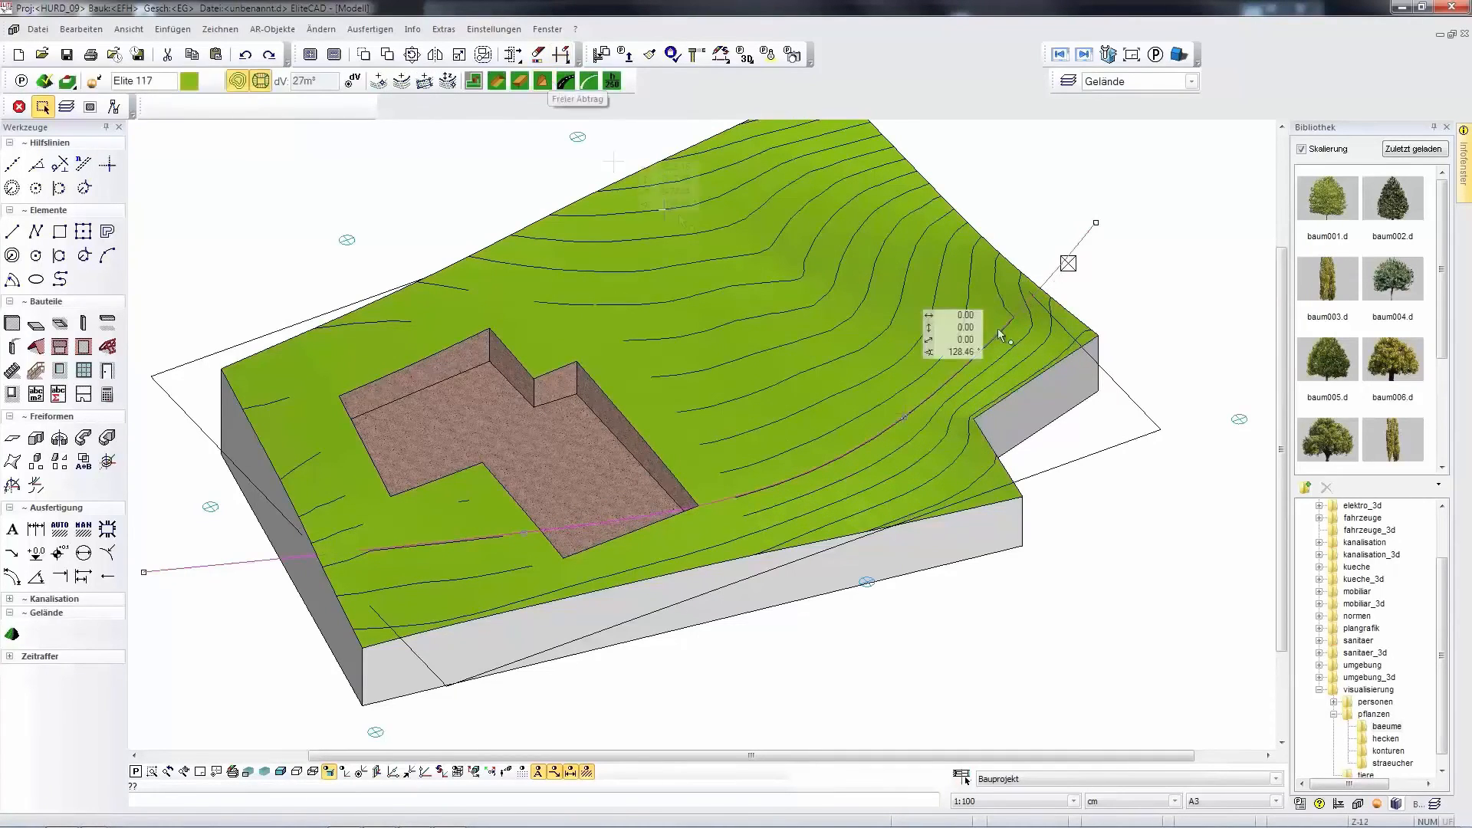
pyautogui.click(1064, 260)
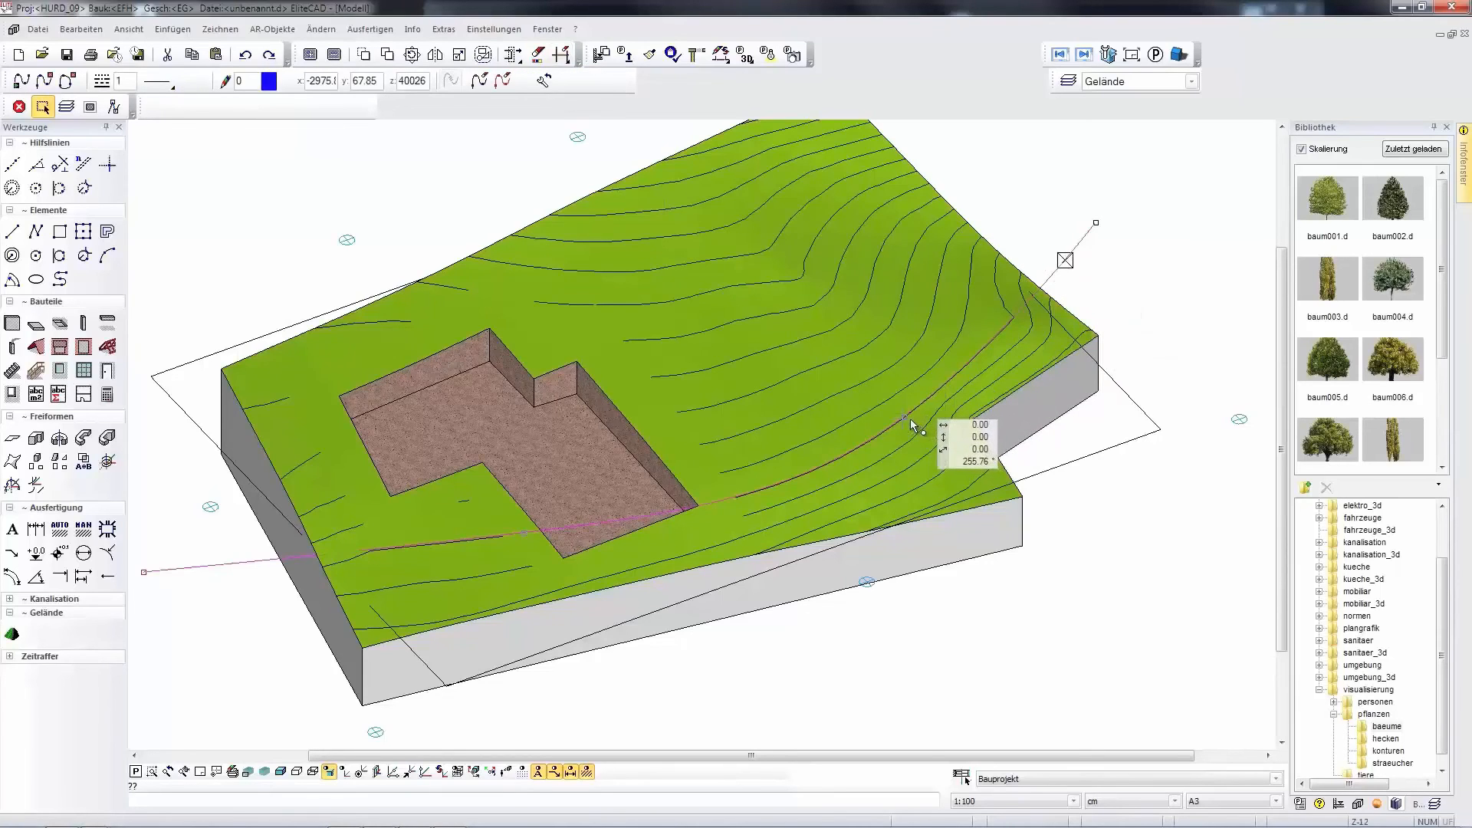
pyautogui.scroll(3, 905, 418)
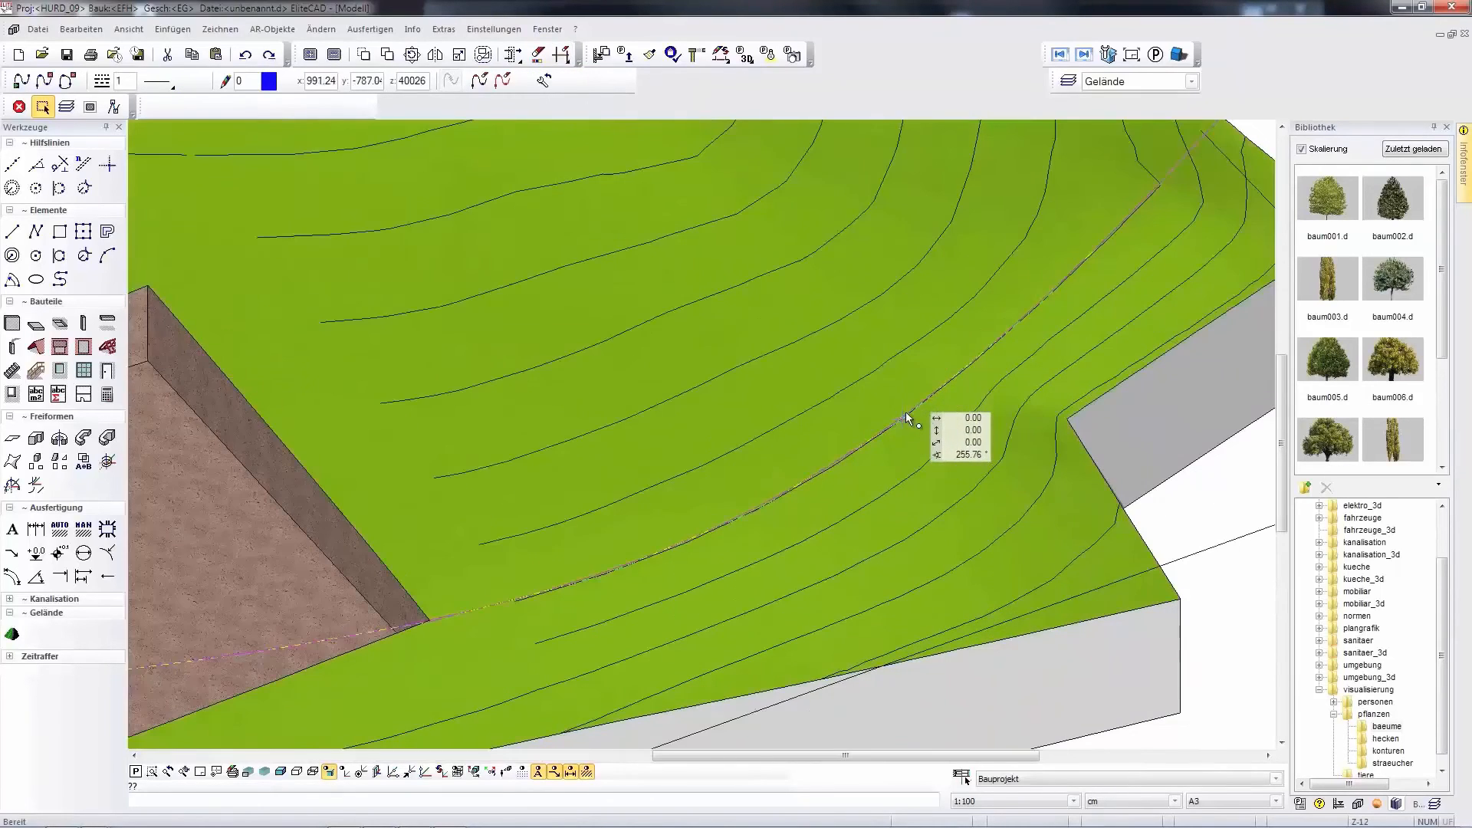
pyautogui.click(894, 402)
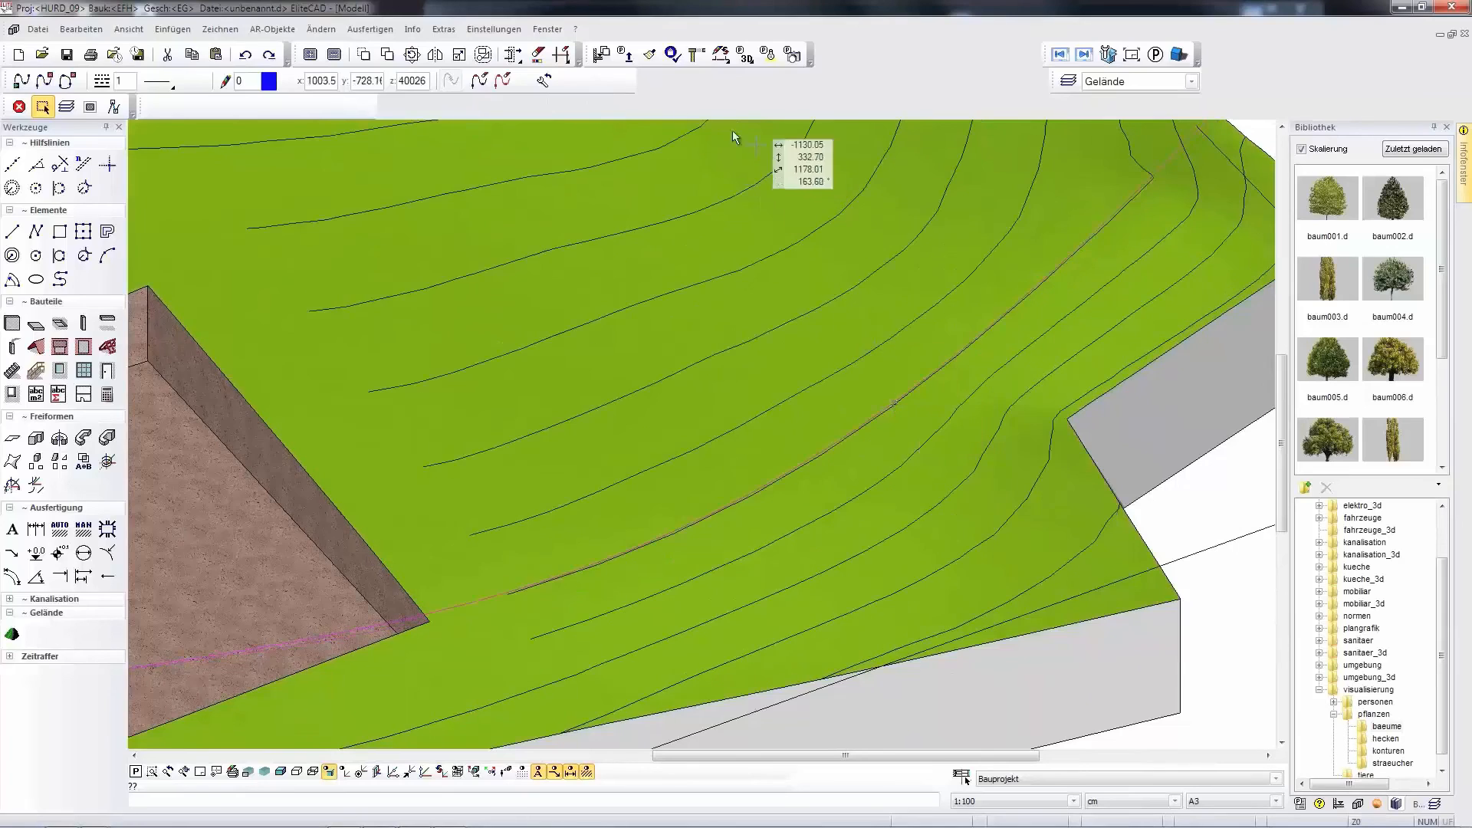
pyautogui.click(545, 81)
pyautogui.scroll(-5, 817, 137)
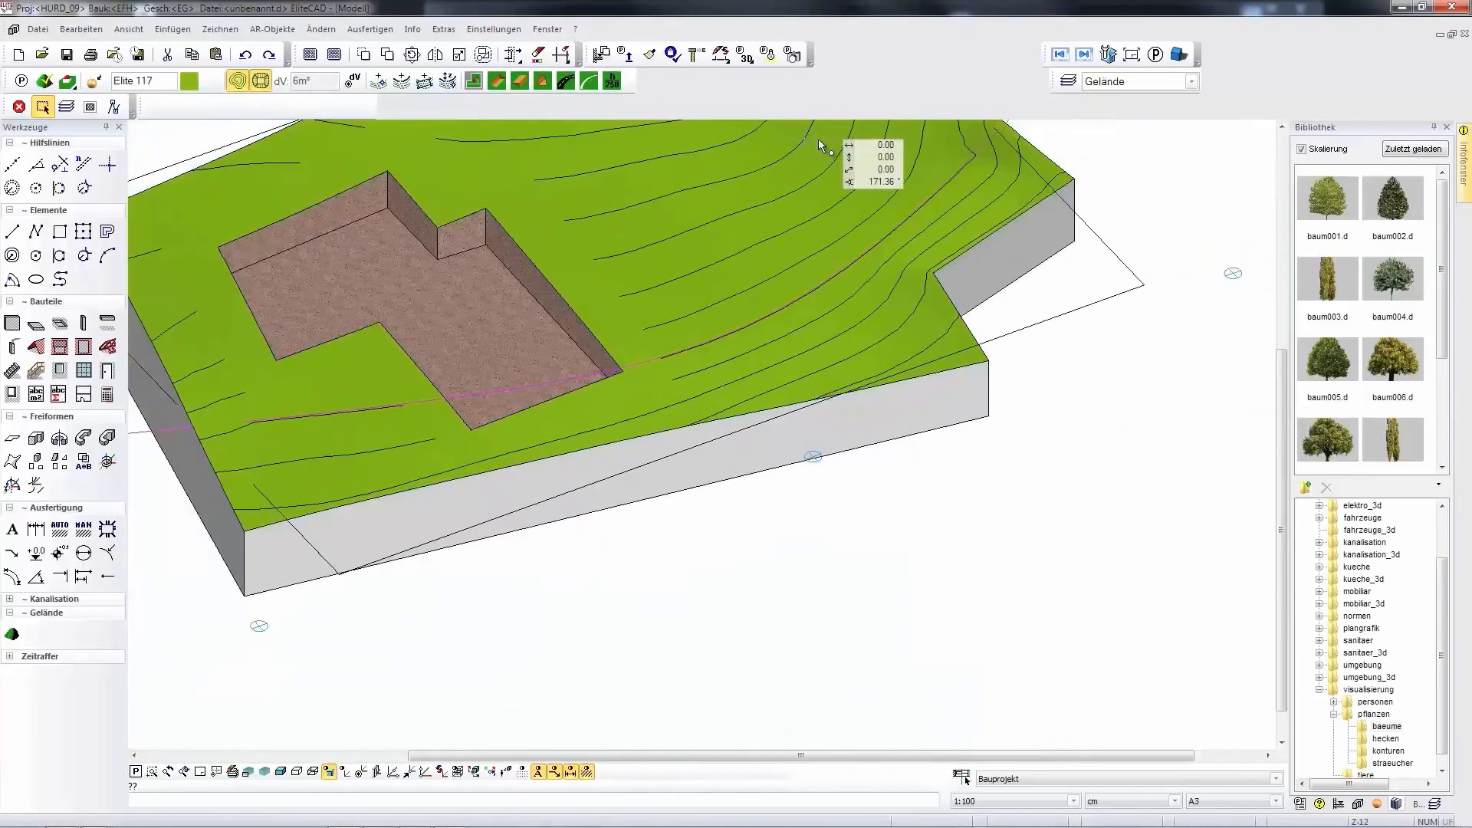
# Draw a spline from Palmenweg in a wide loop across the slope and into the excavation's upper part, setting its end and start tangents.
pyautogui.press('F5')
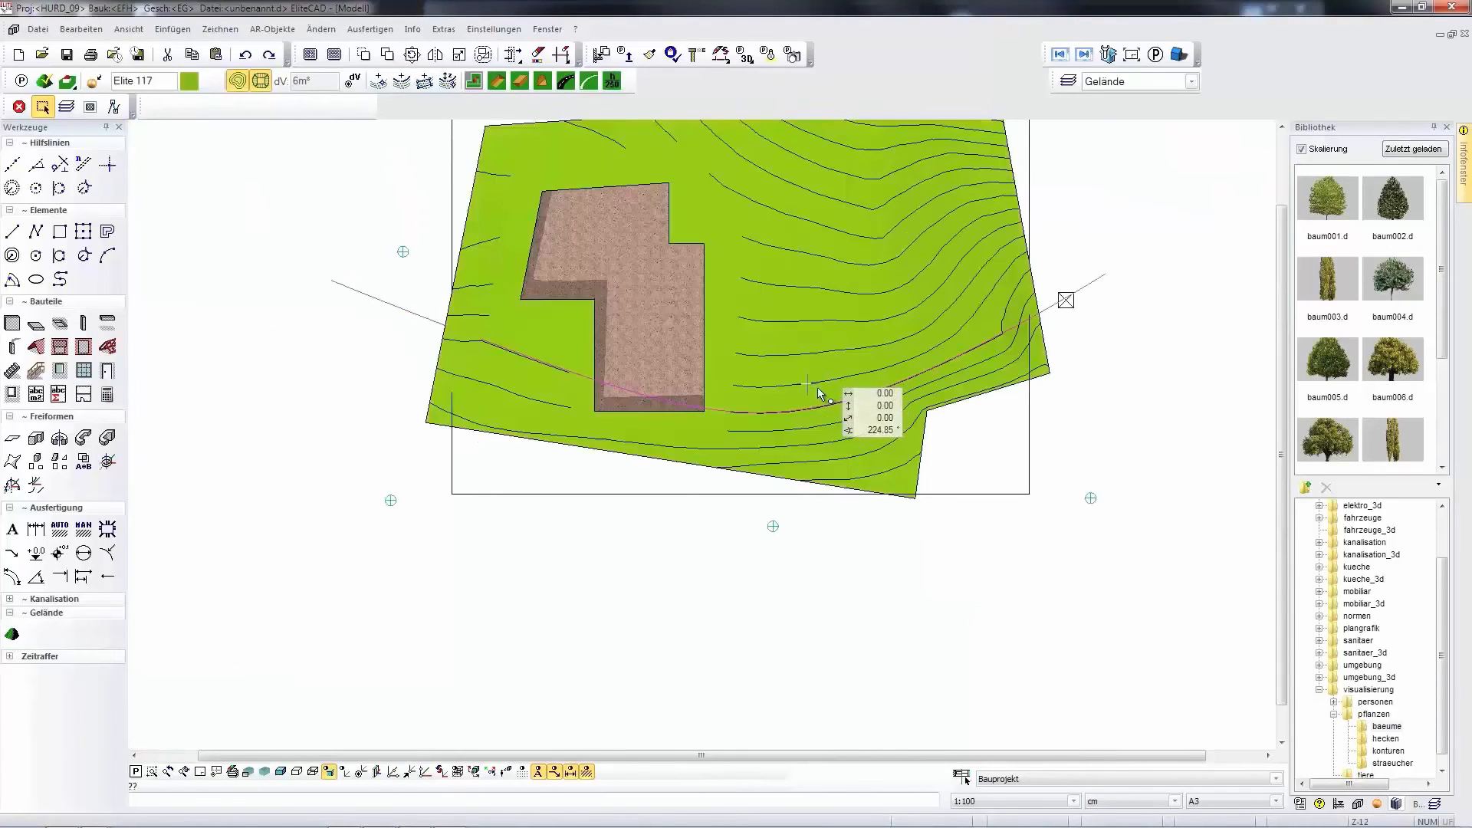
pyautogui.press('F9')
pyautogui.click(62, 281)
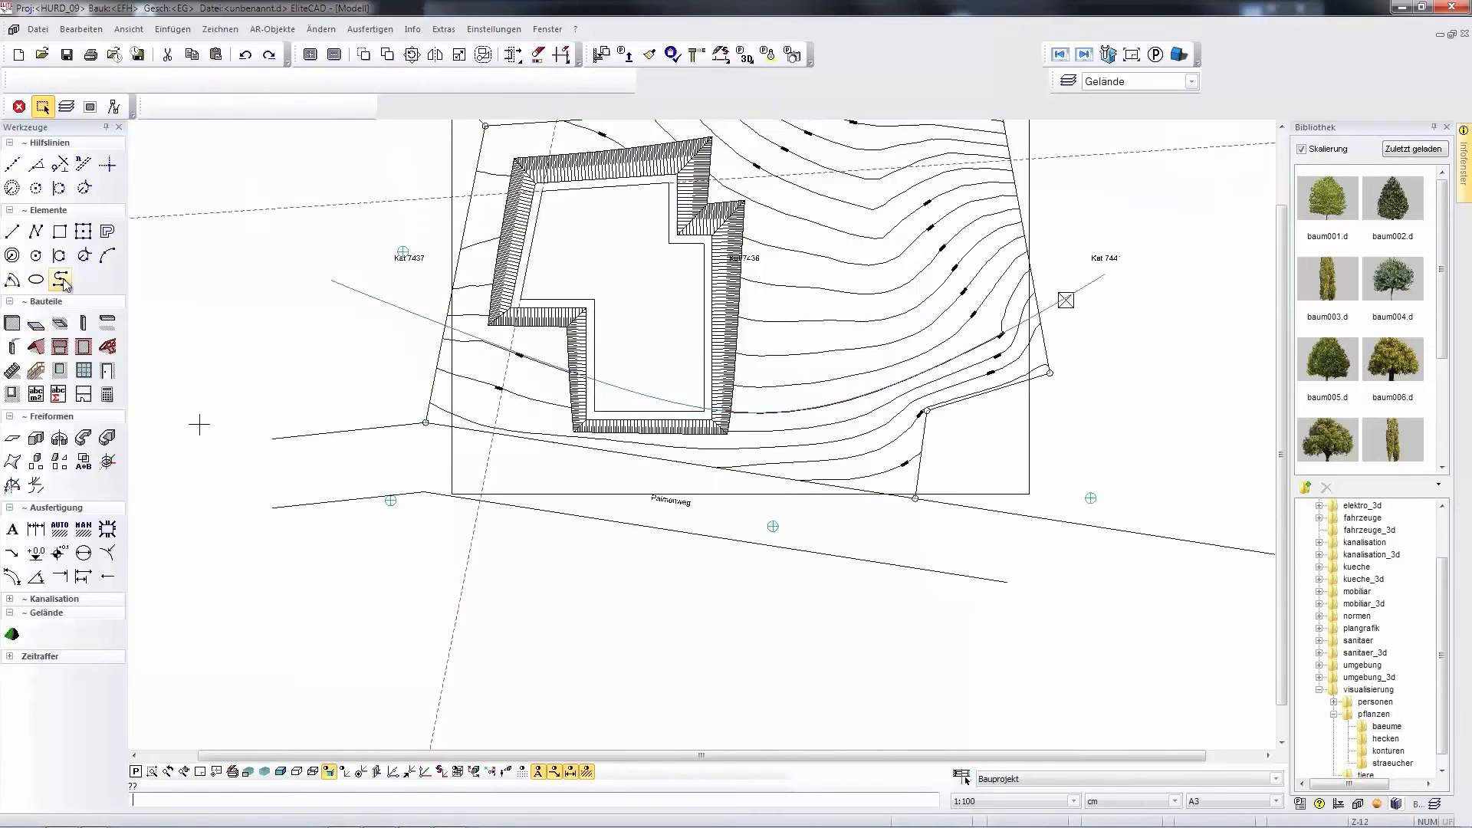
pyautogui.click(692, 508)
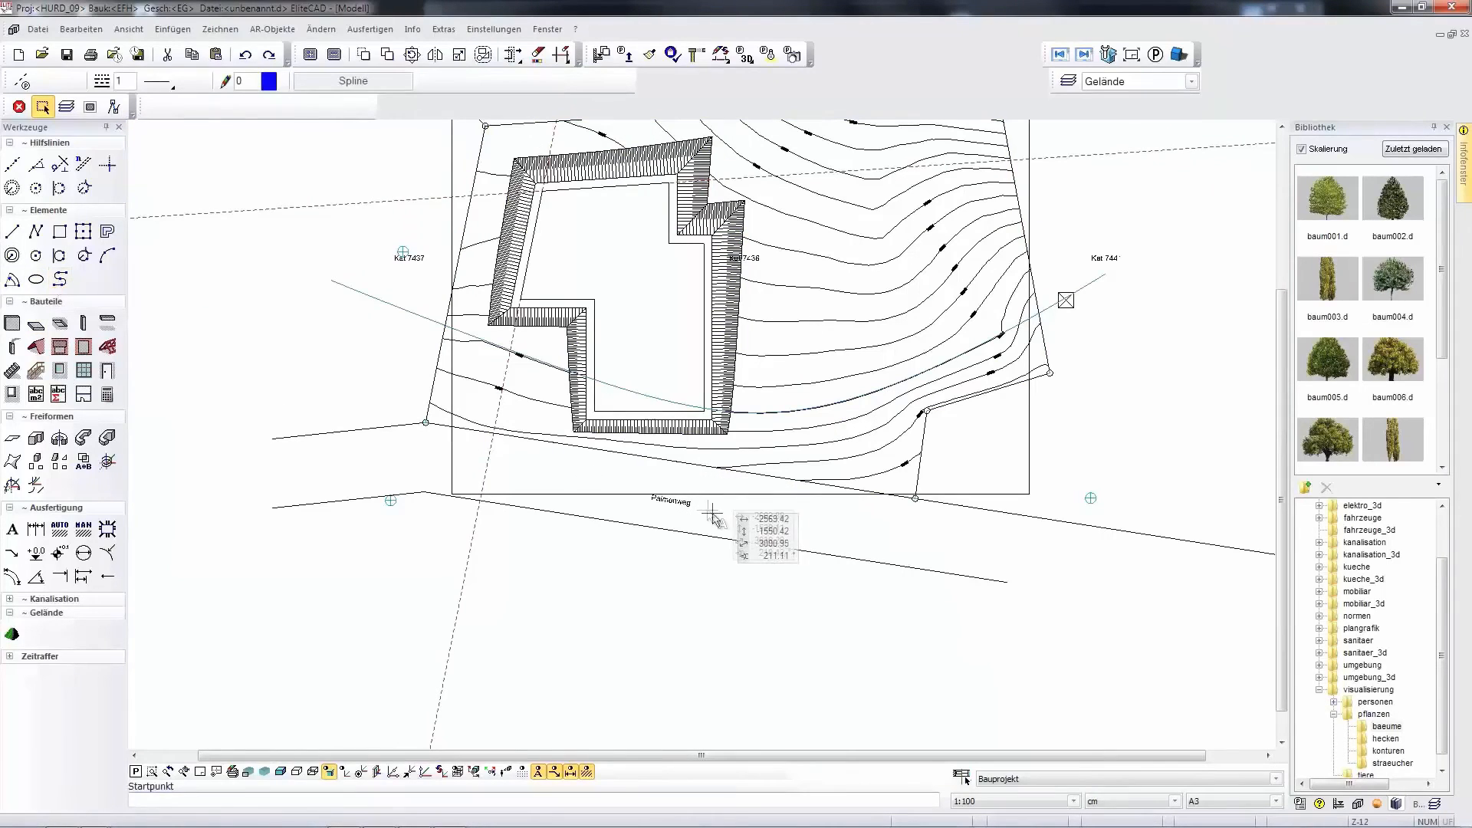
pyautogui.click(899, 256)
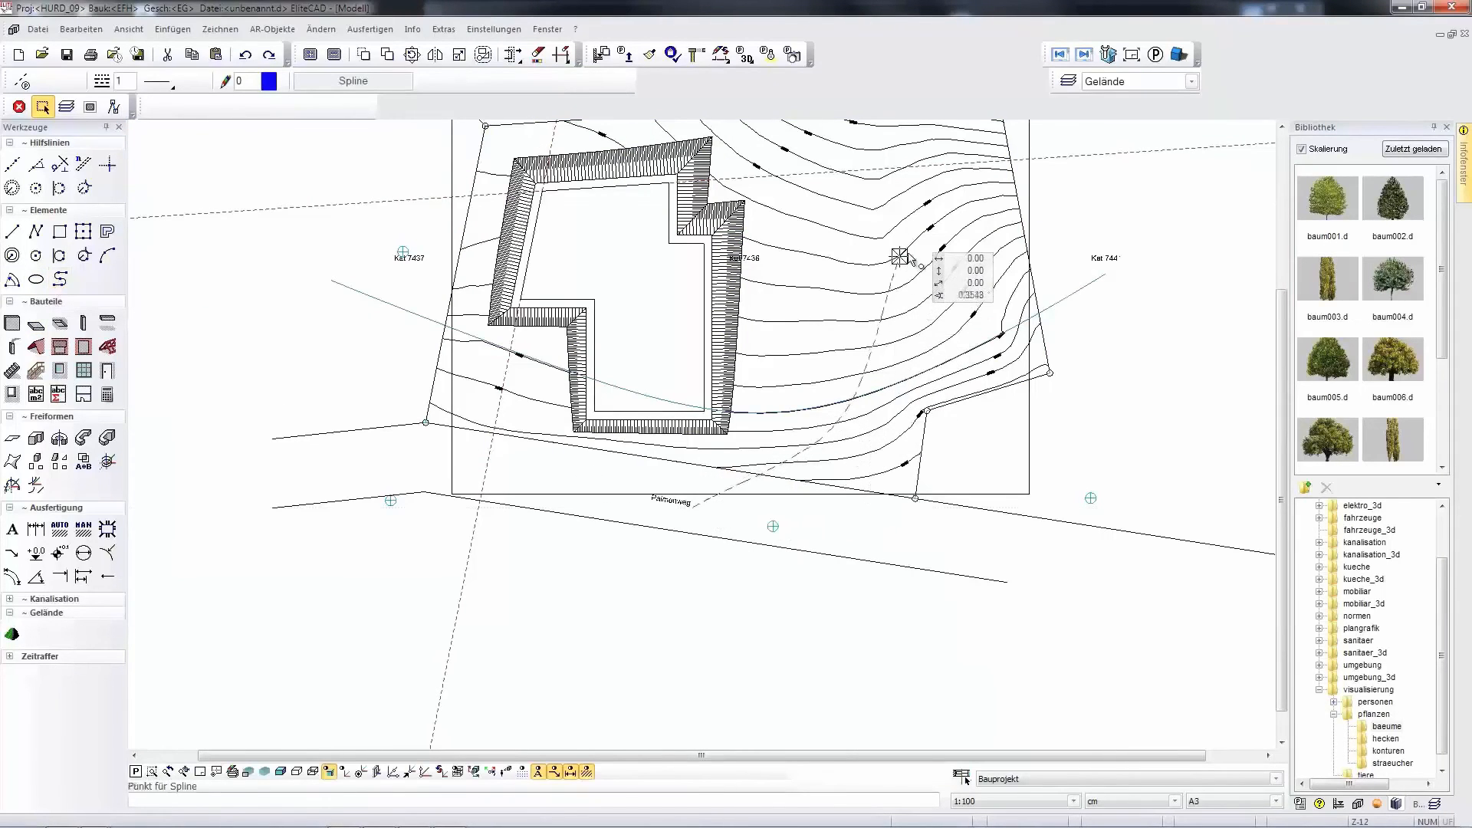
pyautogui.click(742, 200)
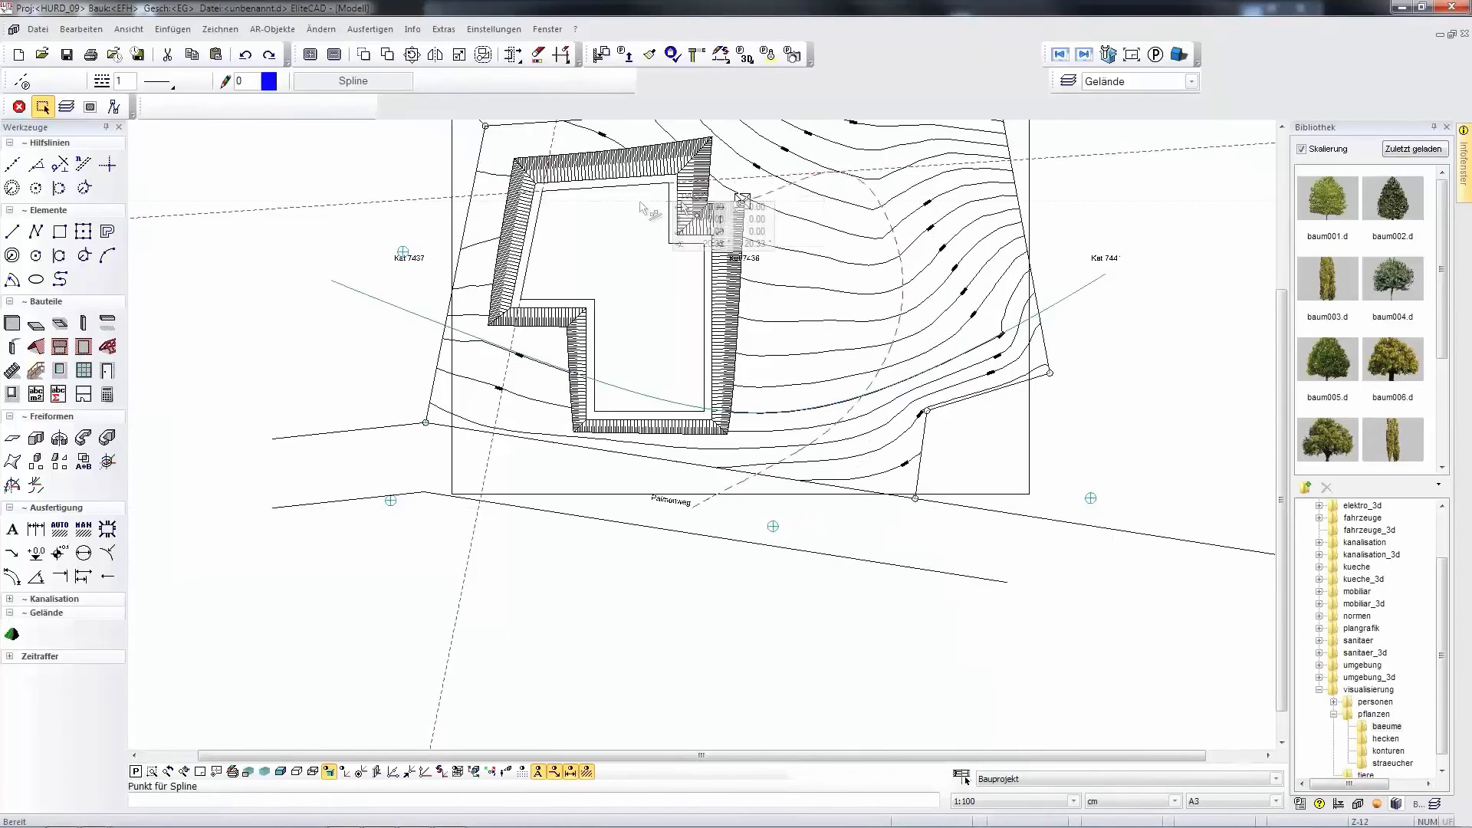
pyautogui.doubleClick(577, 220)
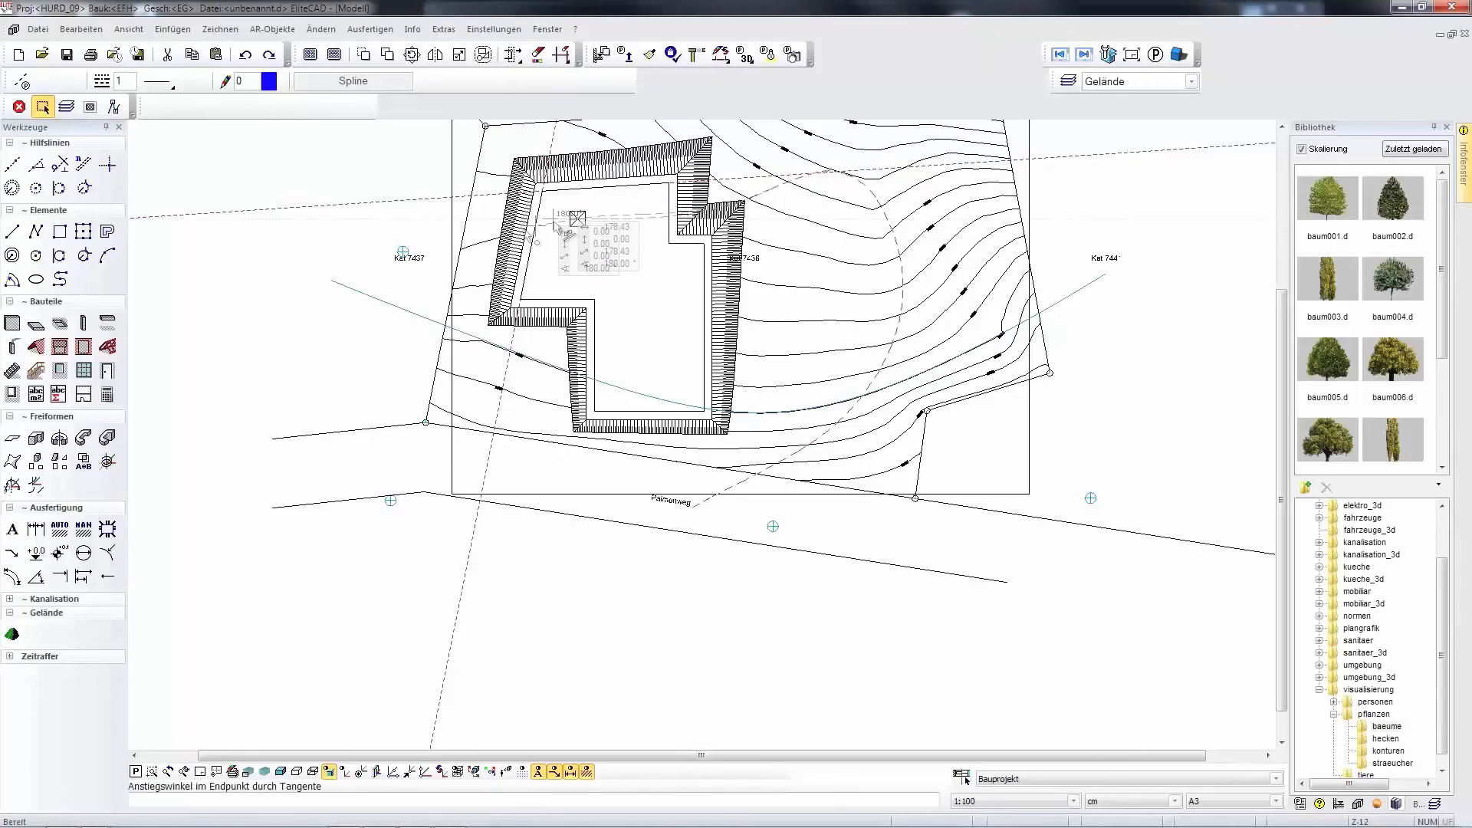
pyautogui.click(452, 237)
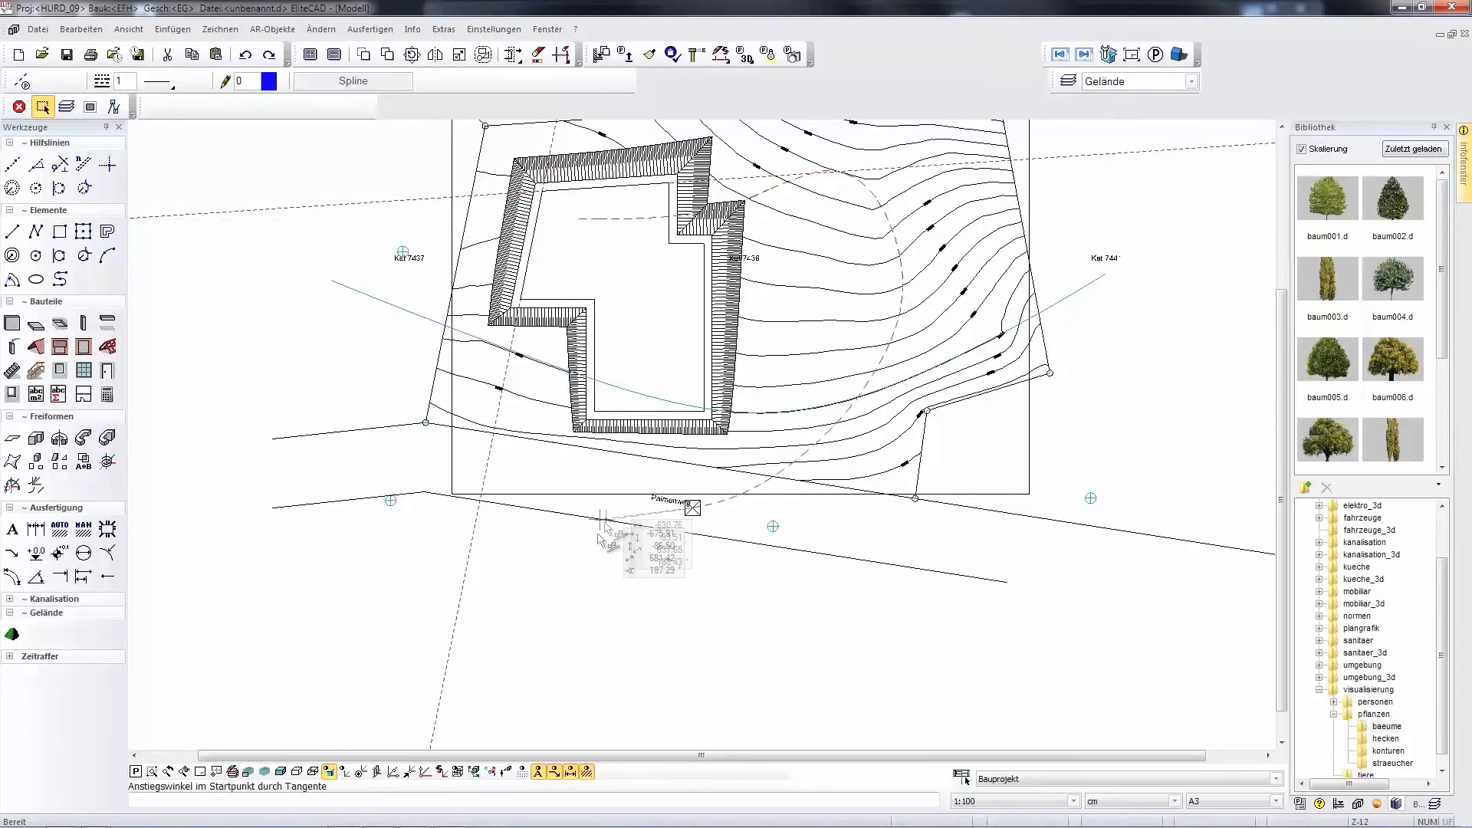
pyautogui.click(588, 559)
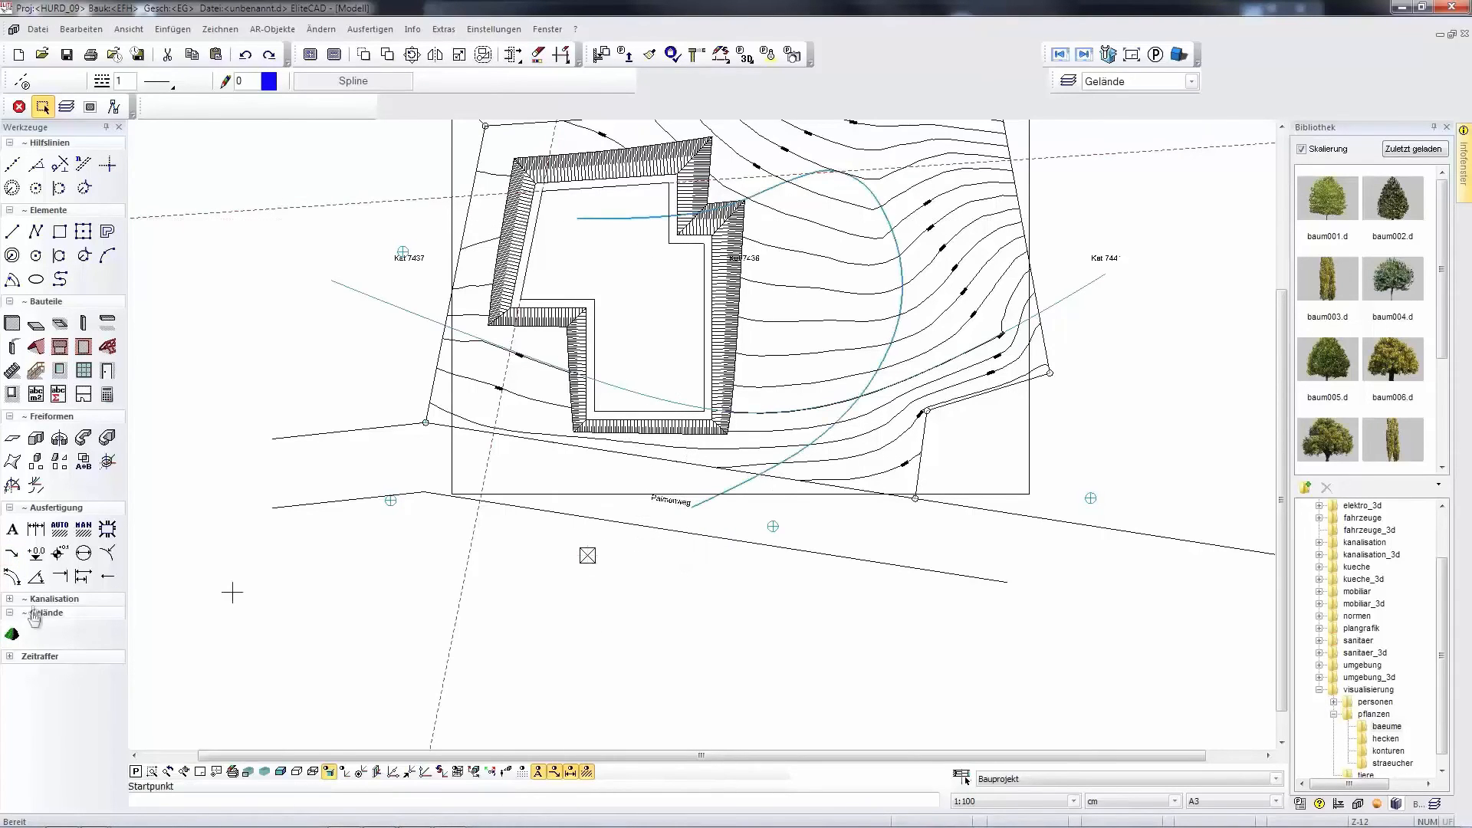
# Create a road along the spline with width 240, ascent and descent angles 55, side material Rasen001 and floor material Asphalt005.
pyautogui.click(13, 636)
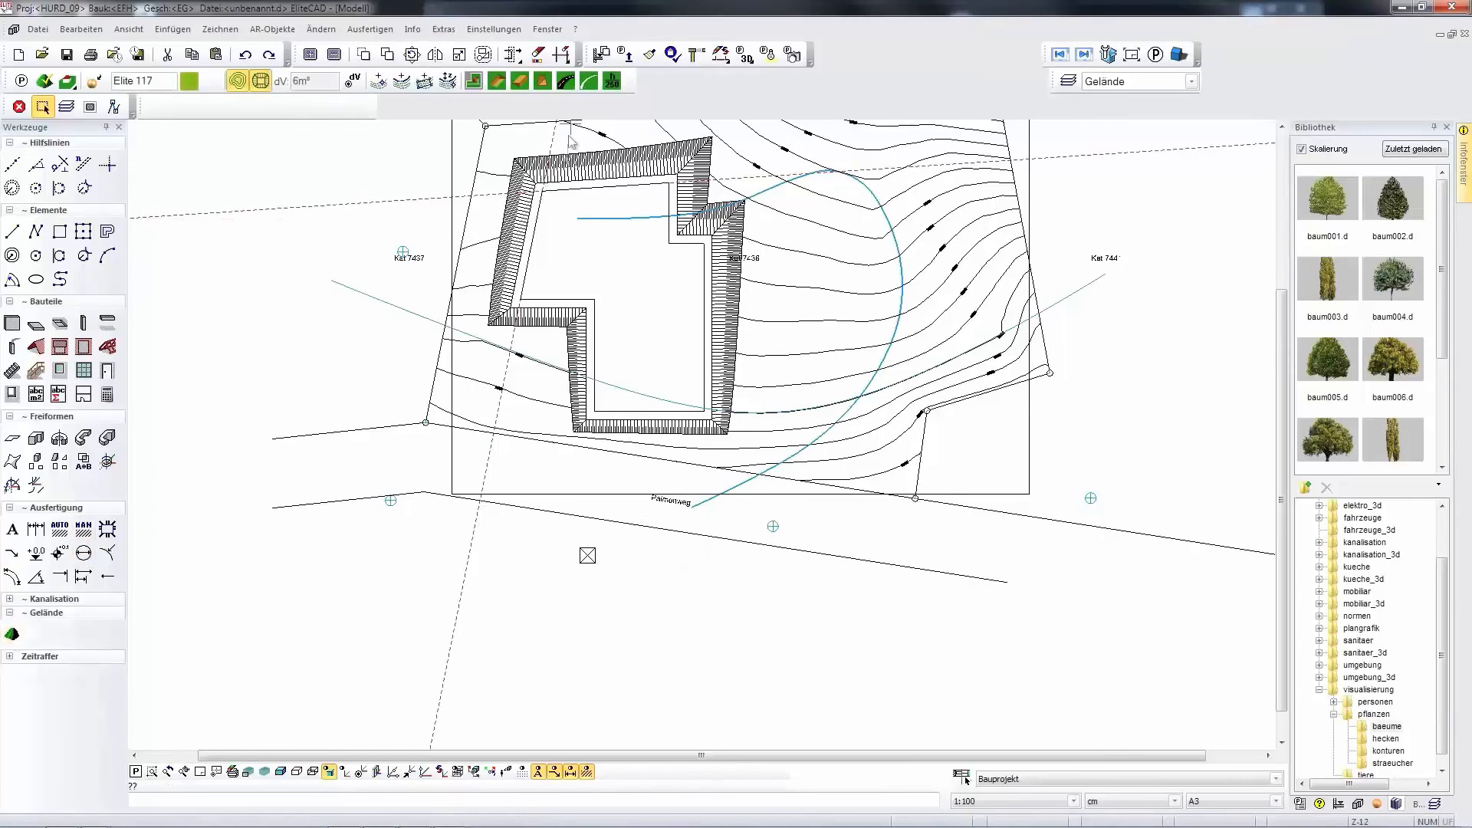
pyautogui.click(732, 494)
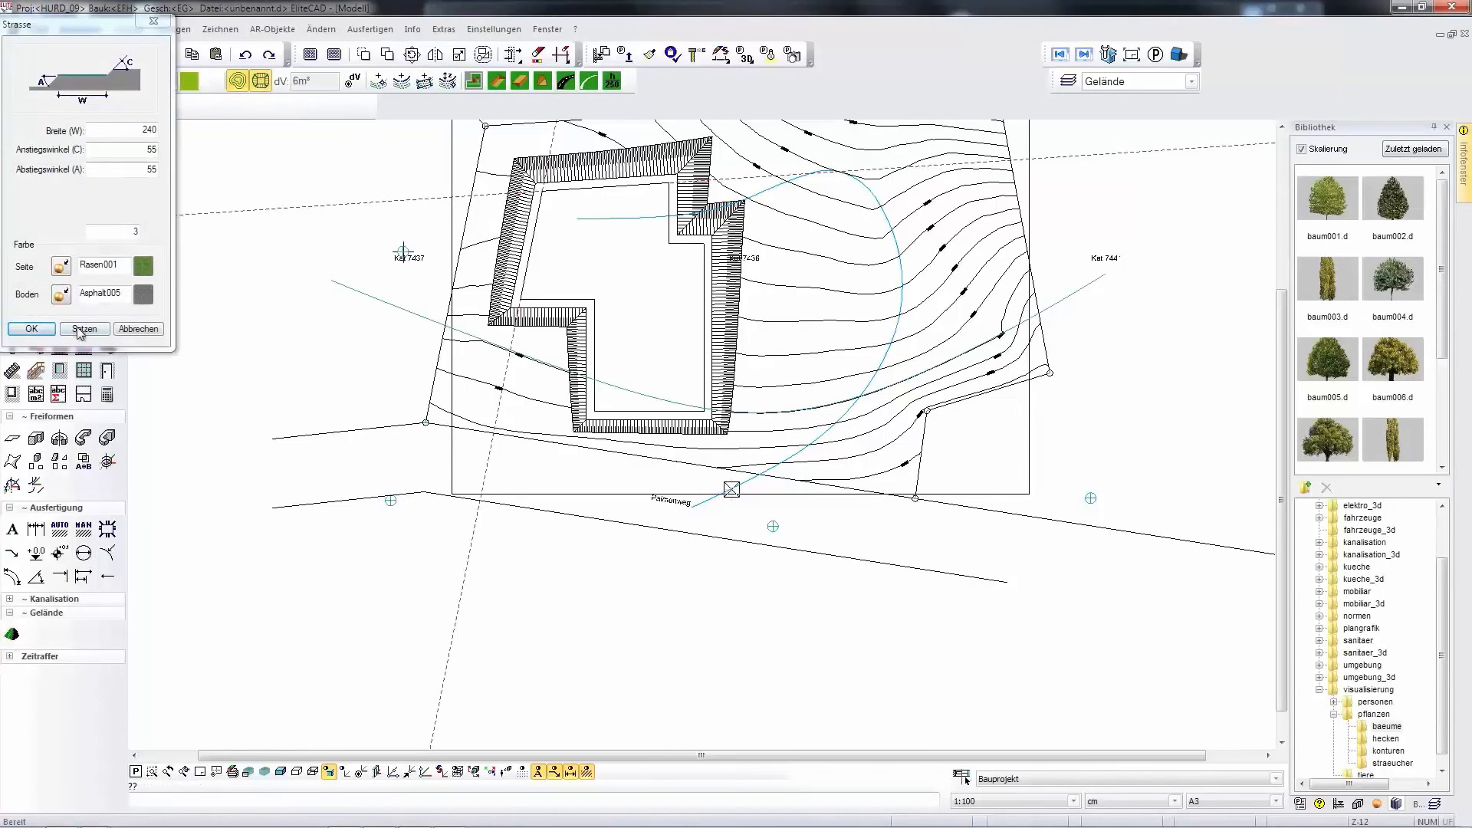
pyautogui.click(81, 330)
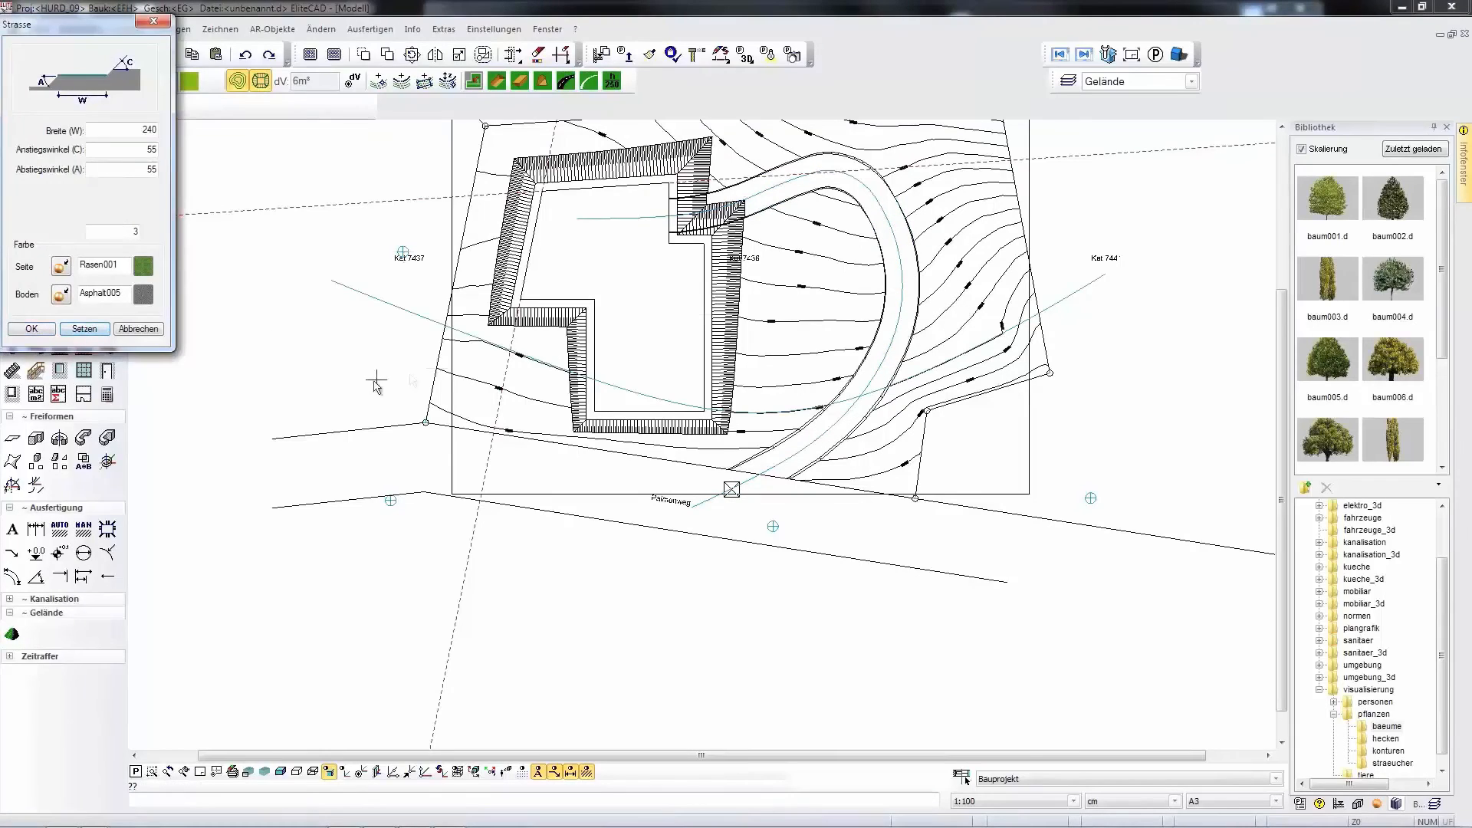
pyautogui.moveTo(850, 292)
pyautogui.mouseDown(button='middle')
pyautogui.moveTo(882, 290)
pyautogui.moveTo(912, 222)
pyautogui.moveTo(949, 438)
pyautogui.moveTo(825, 430)
pyautogui.moveTo(887, 438)
pyautogui.moveTo(887, 421)
pyautogui.mouseUp(button='middle')
pyautogui.scroll(2, 914, 430)
pyautogui.press('F5')
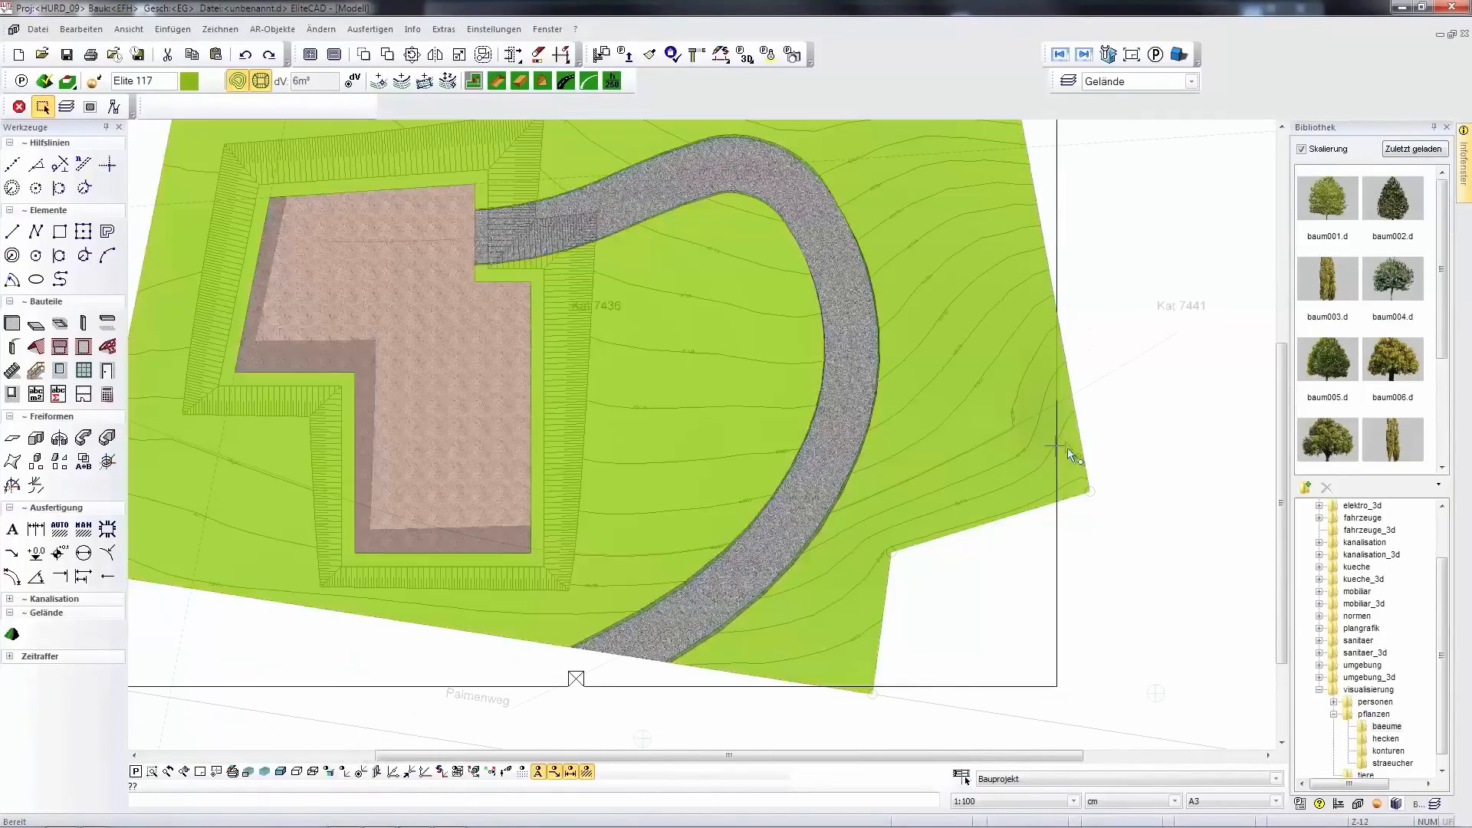
# Reshape the road spline by pulling its upper bend point downhill and moving its end point inside the excavation slightly uphill.
pyautogui.click(830, 244)
pyautogui.moveTo(753, 166); pyautogui.dragTo(729, 207)
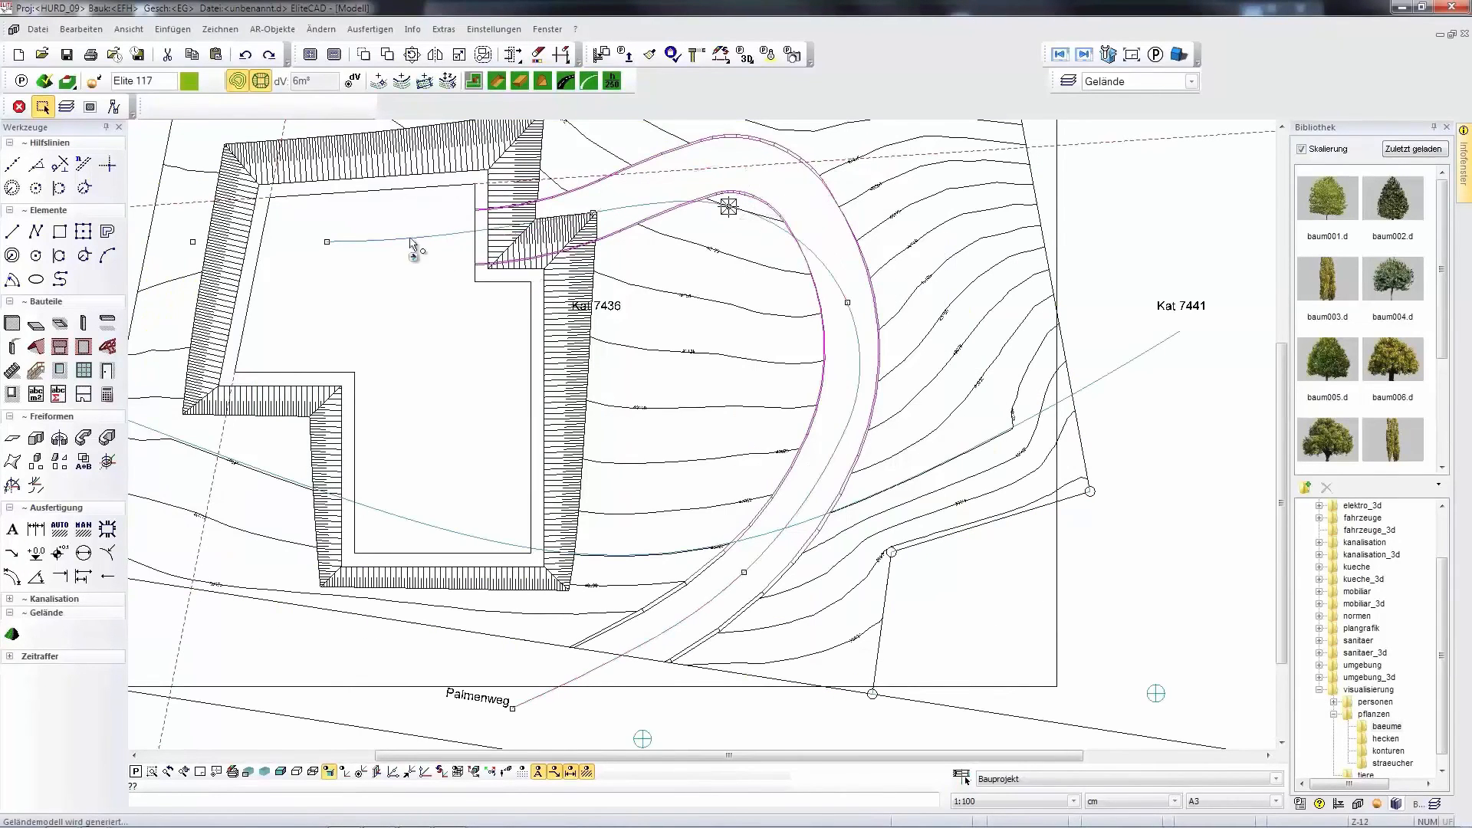
pyautogui.click(365, 242)
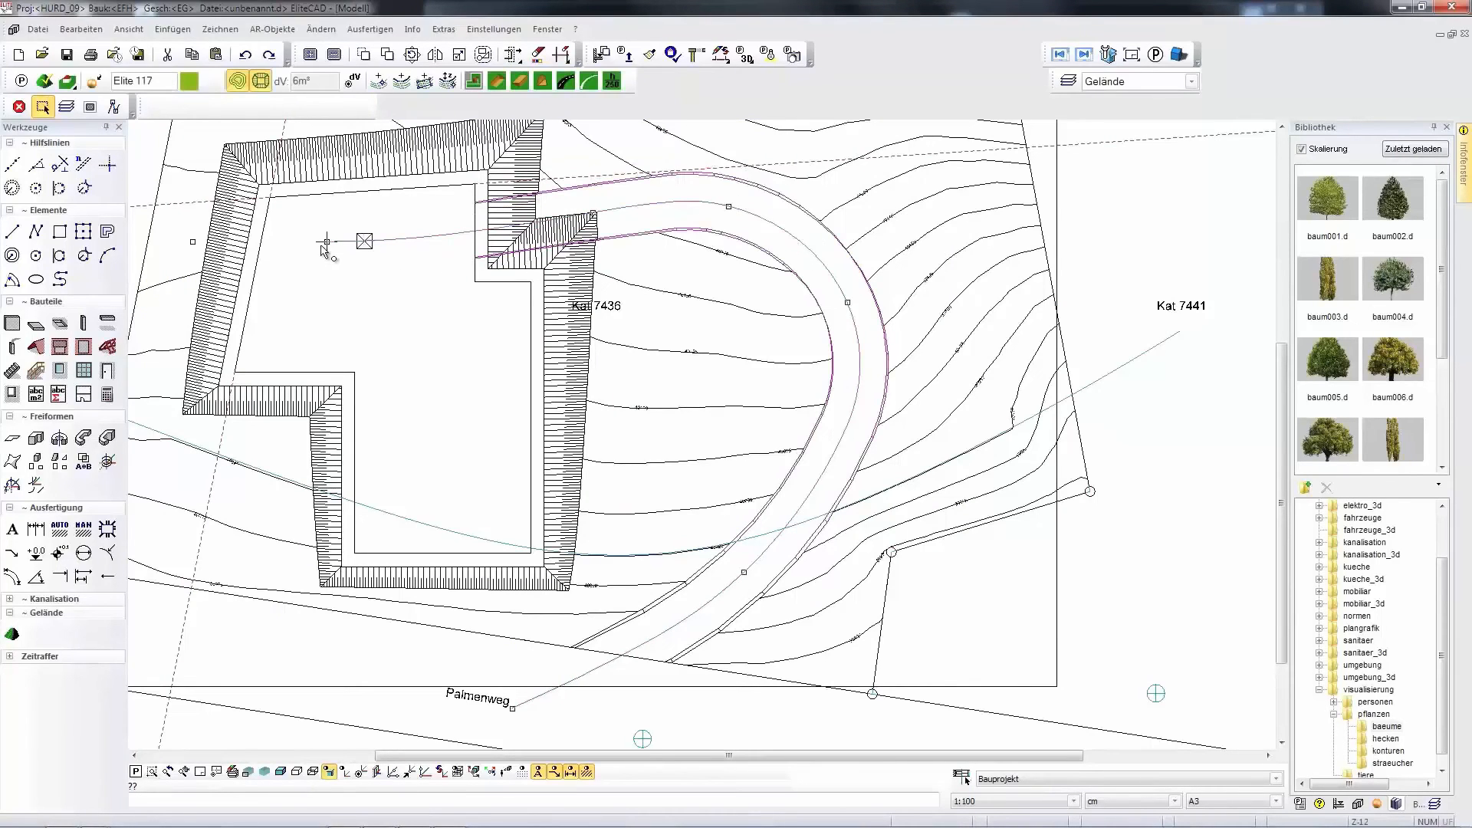
pyautogui.moveTo(328, 241)
pyautogui.mouseDown()
pyautogui.moveTo(324, 222)
pyautogui.moveTo(311, 226)
pyautogui.mouseUp()
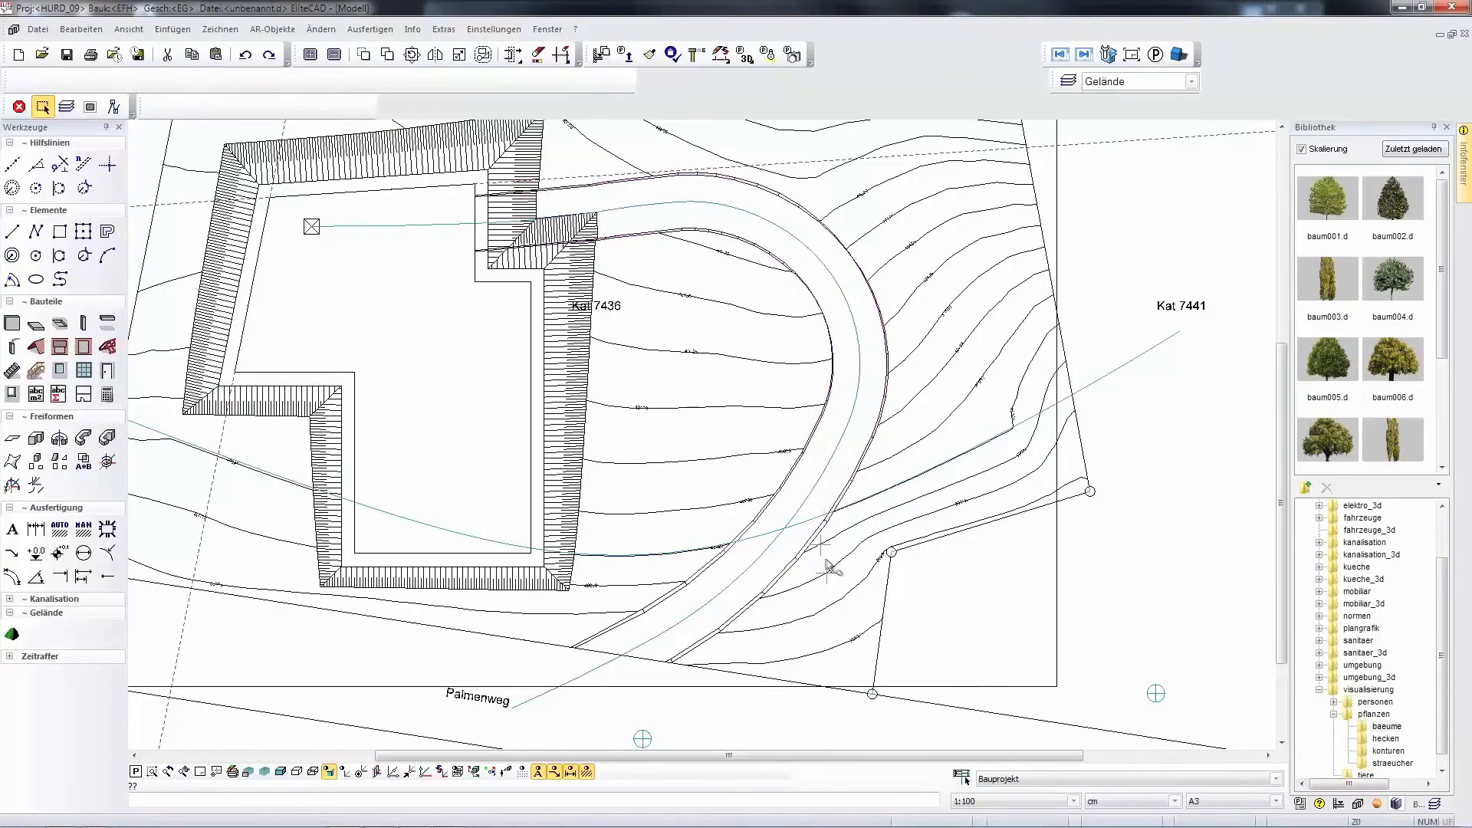
# Extend the excavation polygon with a rectangle from its lower road-side corner past the plot boundary towards Palmenweg.
pyautogui.moveTo(569, 554); pyautogui.dragTo(683, 519, button='middle')
pyautogui.click(587, 519)
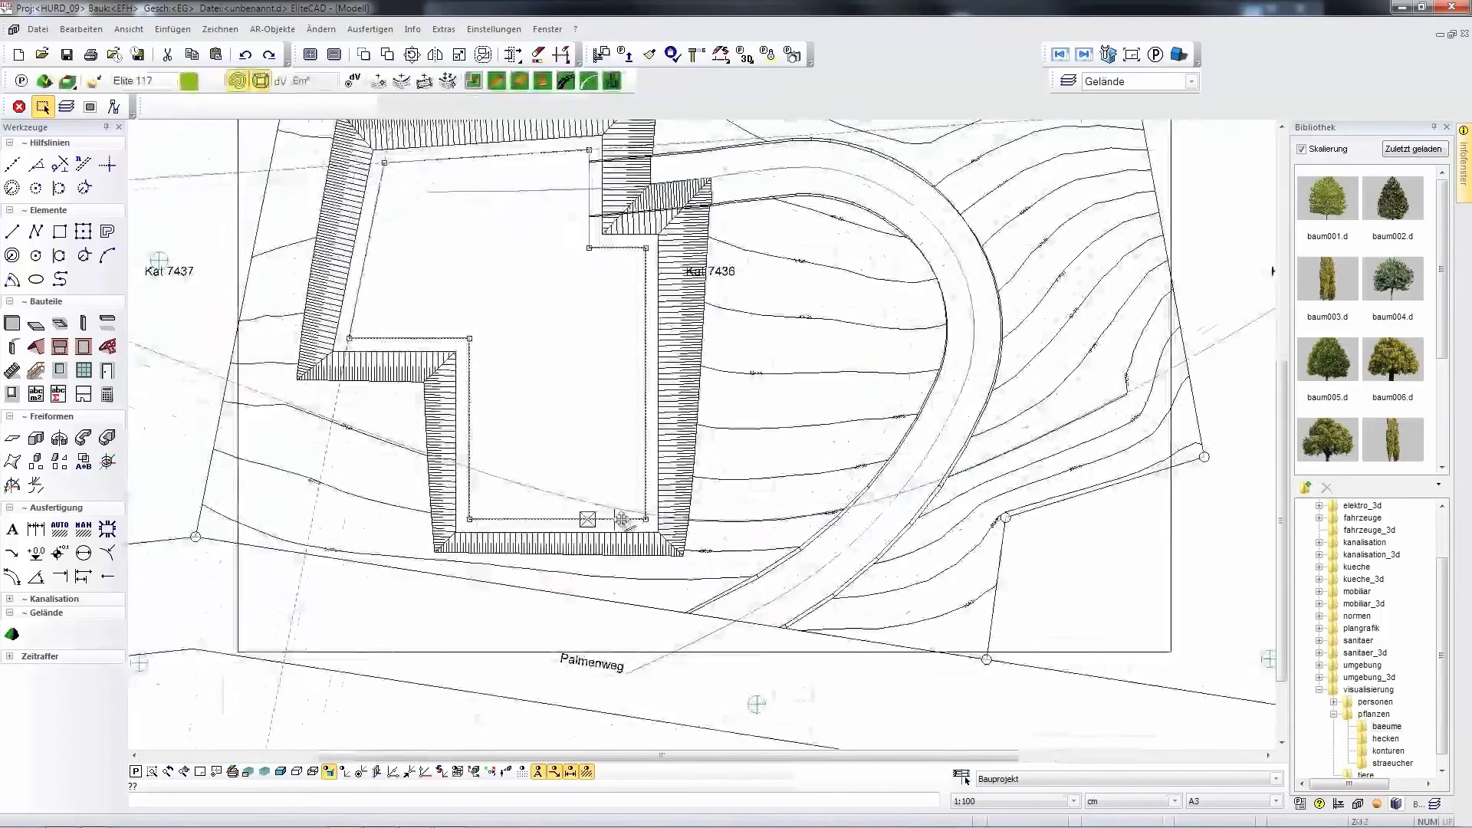
pyautogui.click(648, 466)
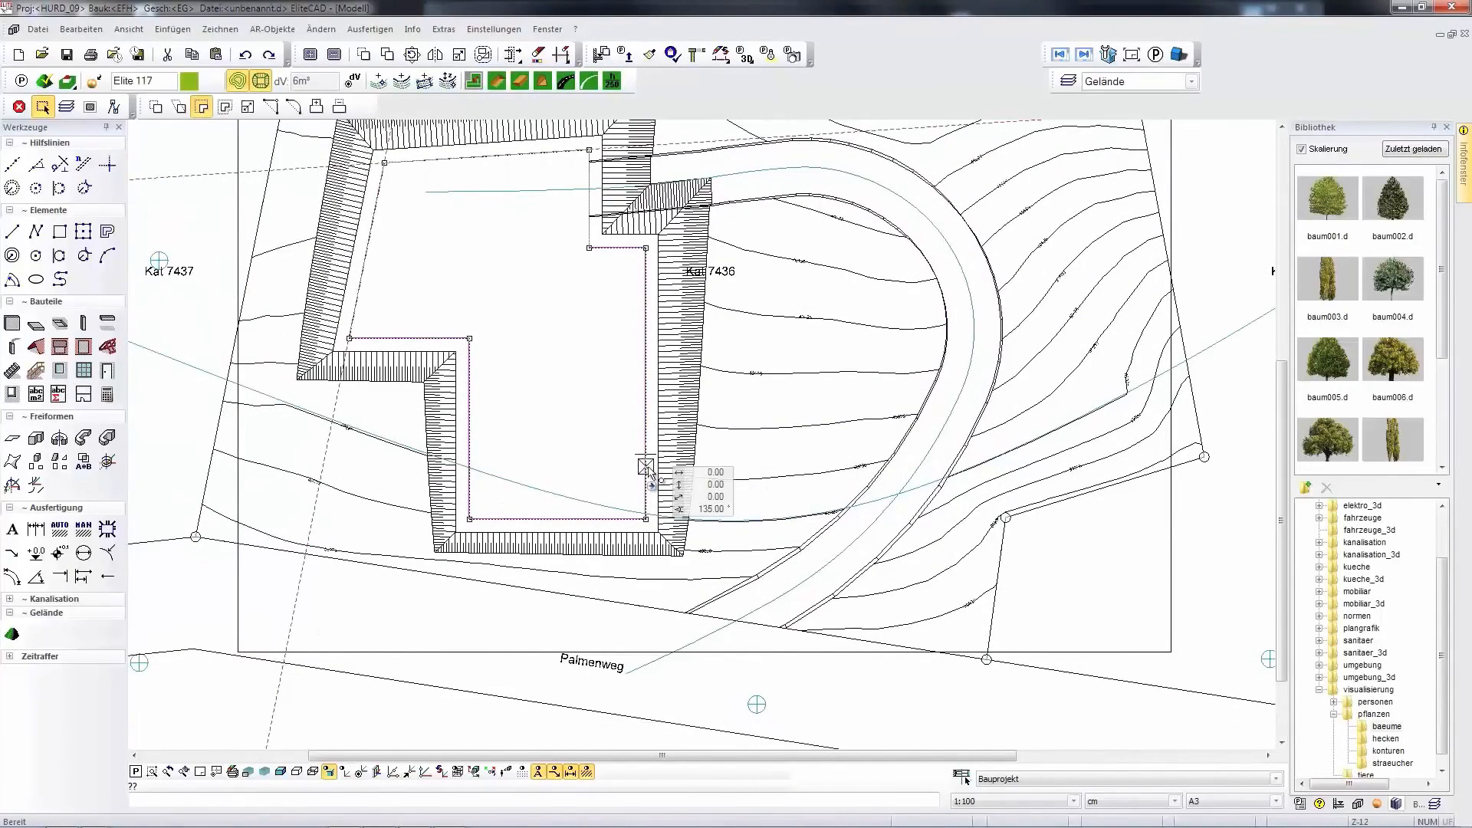
pyautogui.click(317, 108)
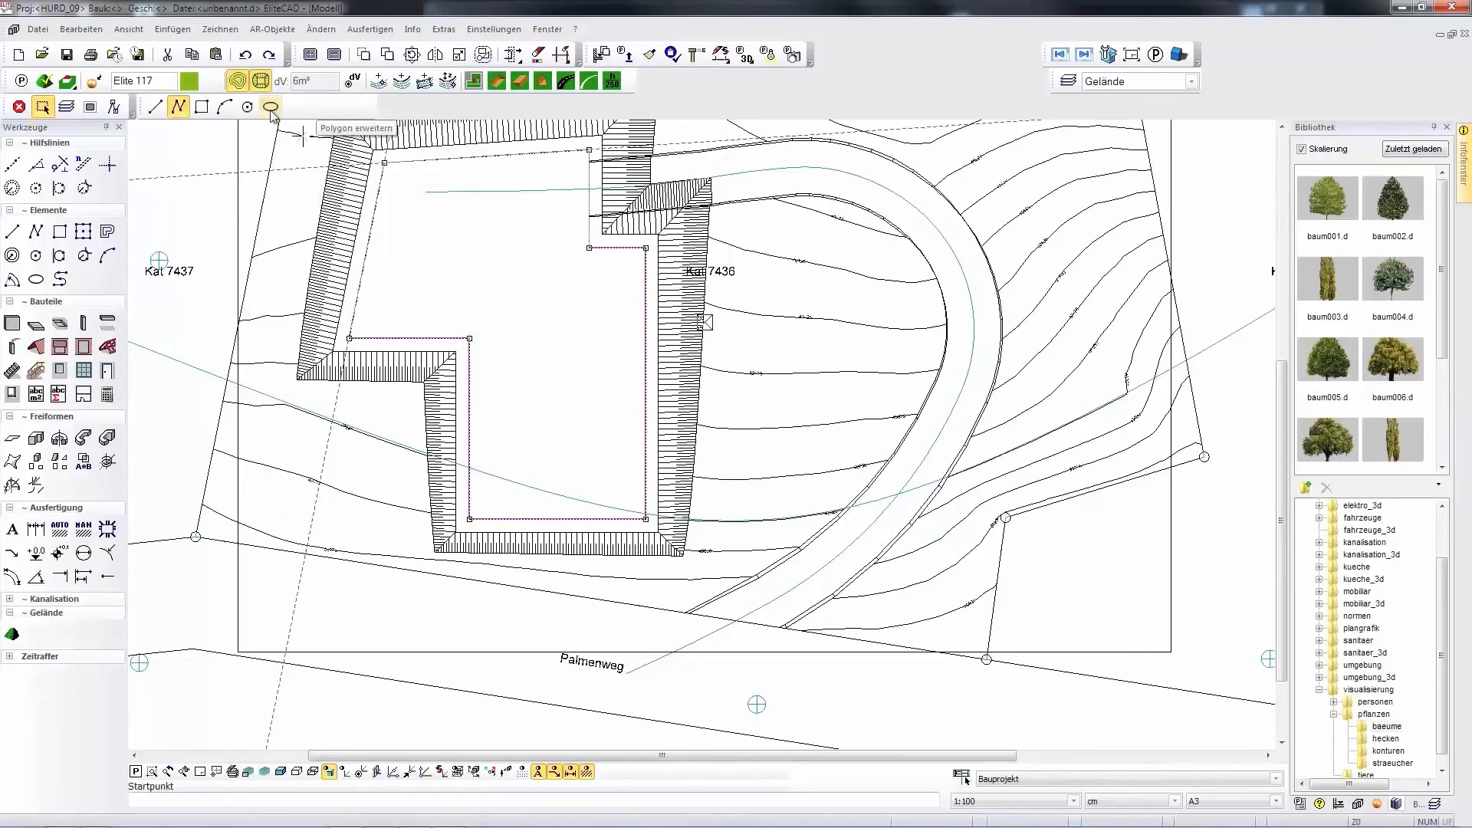
pyautogui.click(201, 109)
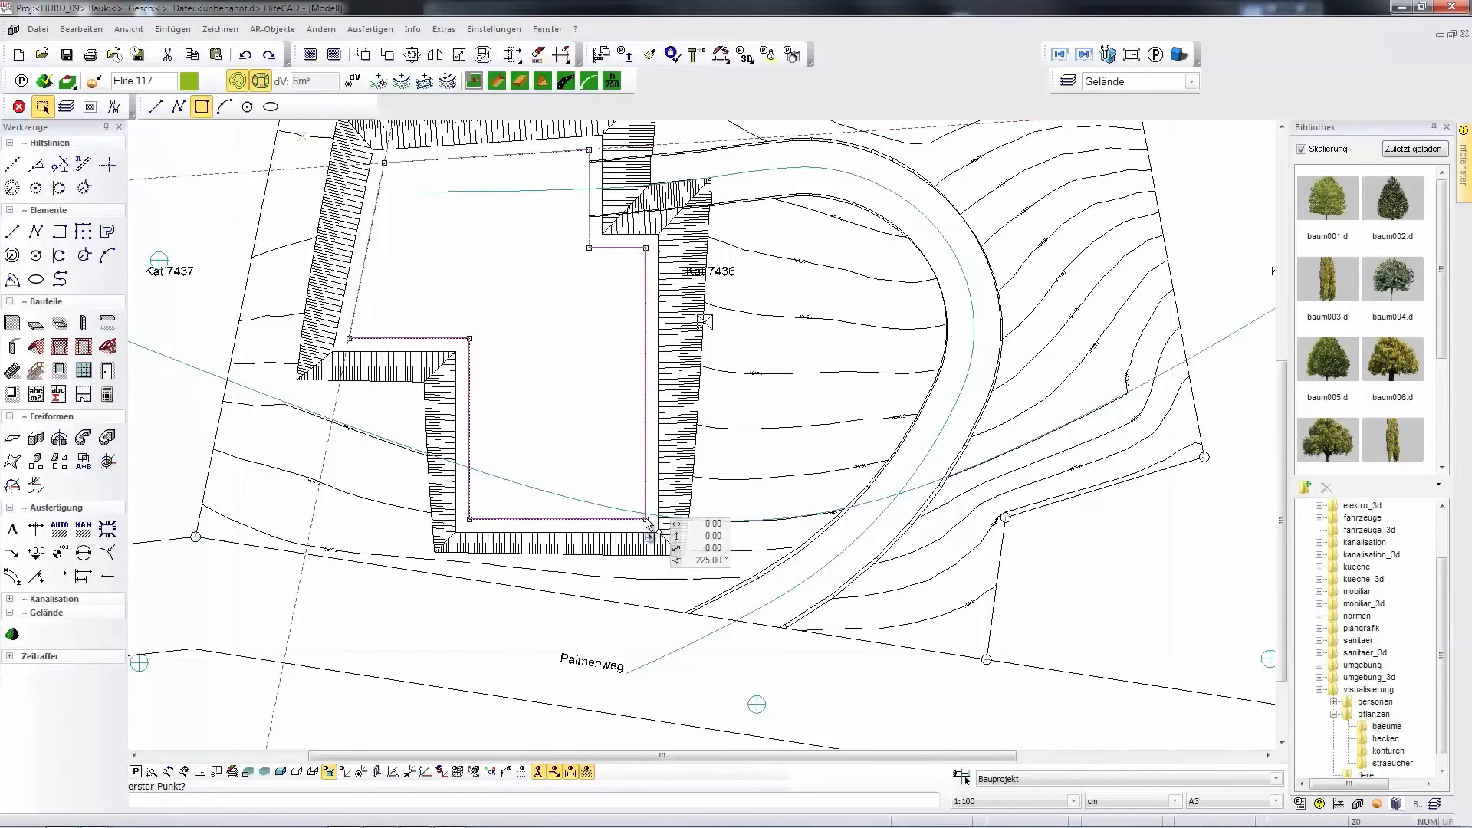
pyautogui.click(645, 519)
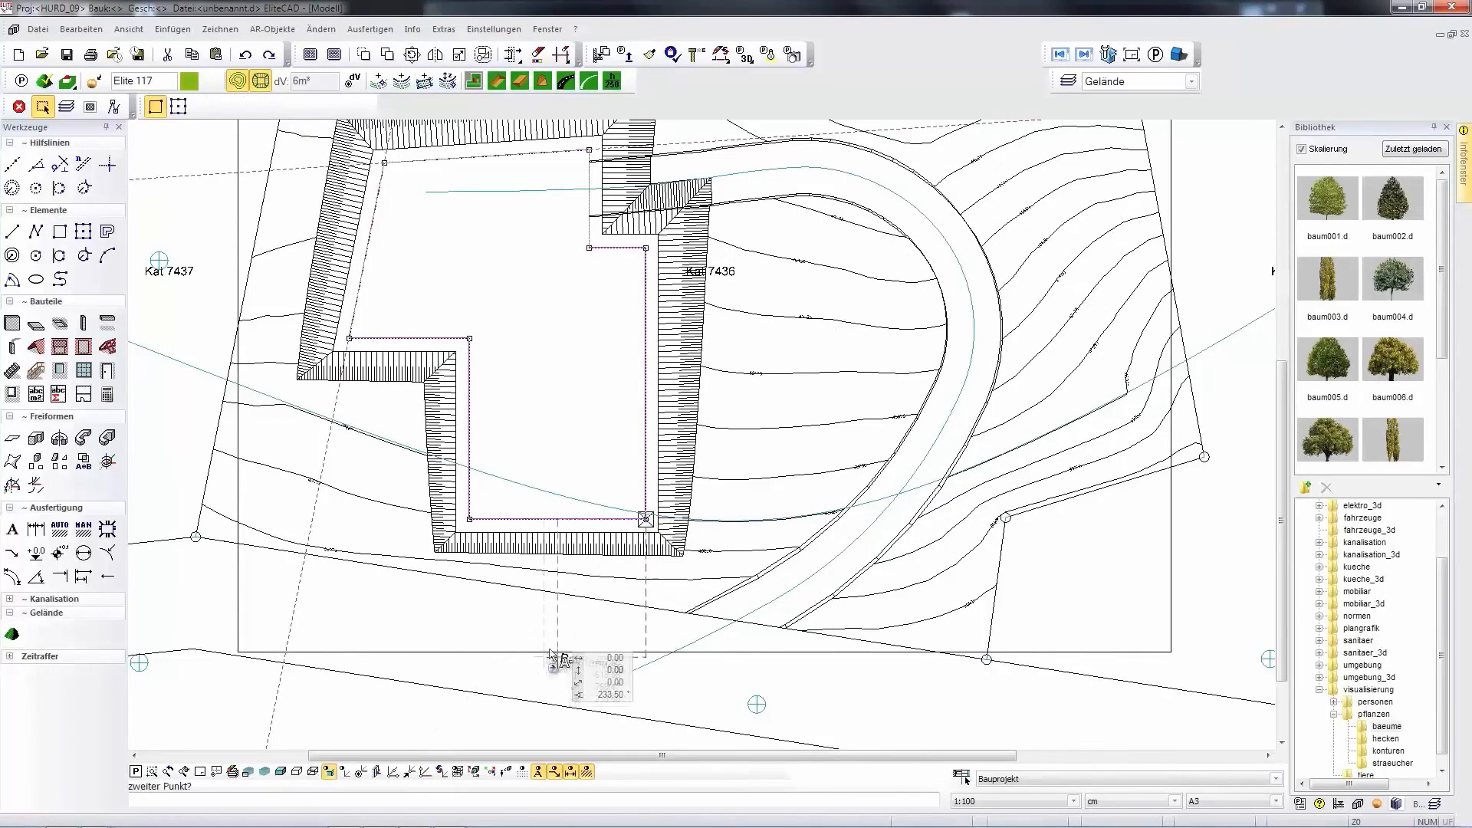
pyautogui.click(559, 609)
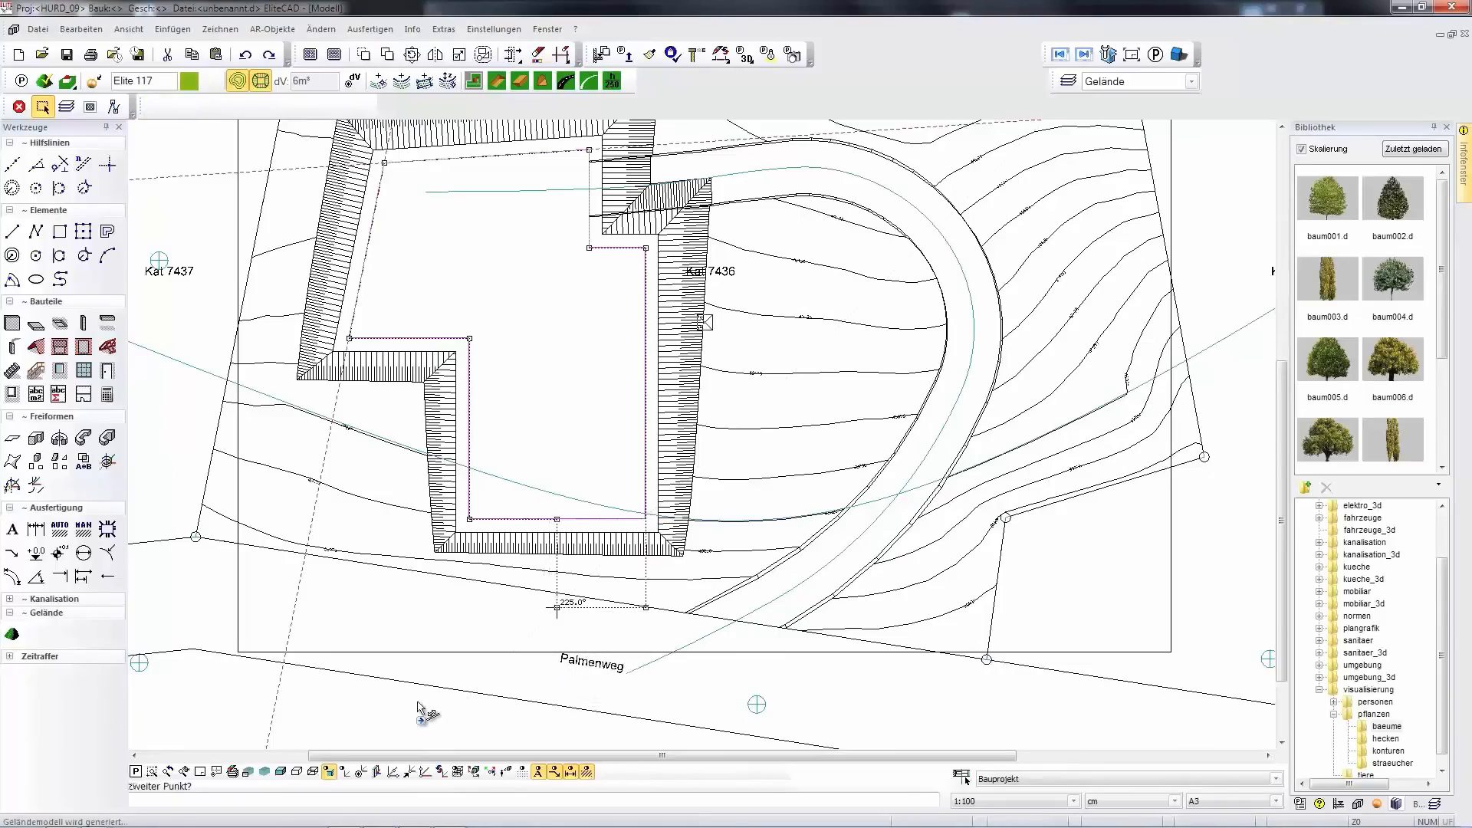
pyautogui.moveTo(889, 558)
pyautogui.mouseDown(button='middle')
pyautogui.moveTo(912, 545)
pyautogui.moveTo(927, 460)
pyautogui.mouseUp(button='middle')
pyautogui.press('F5')
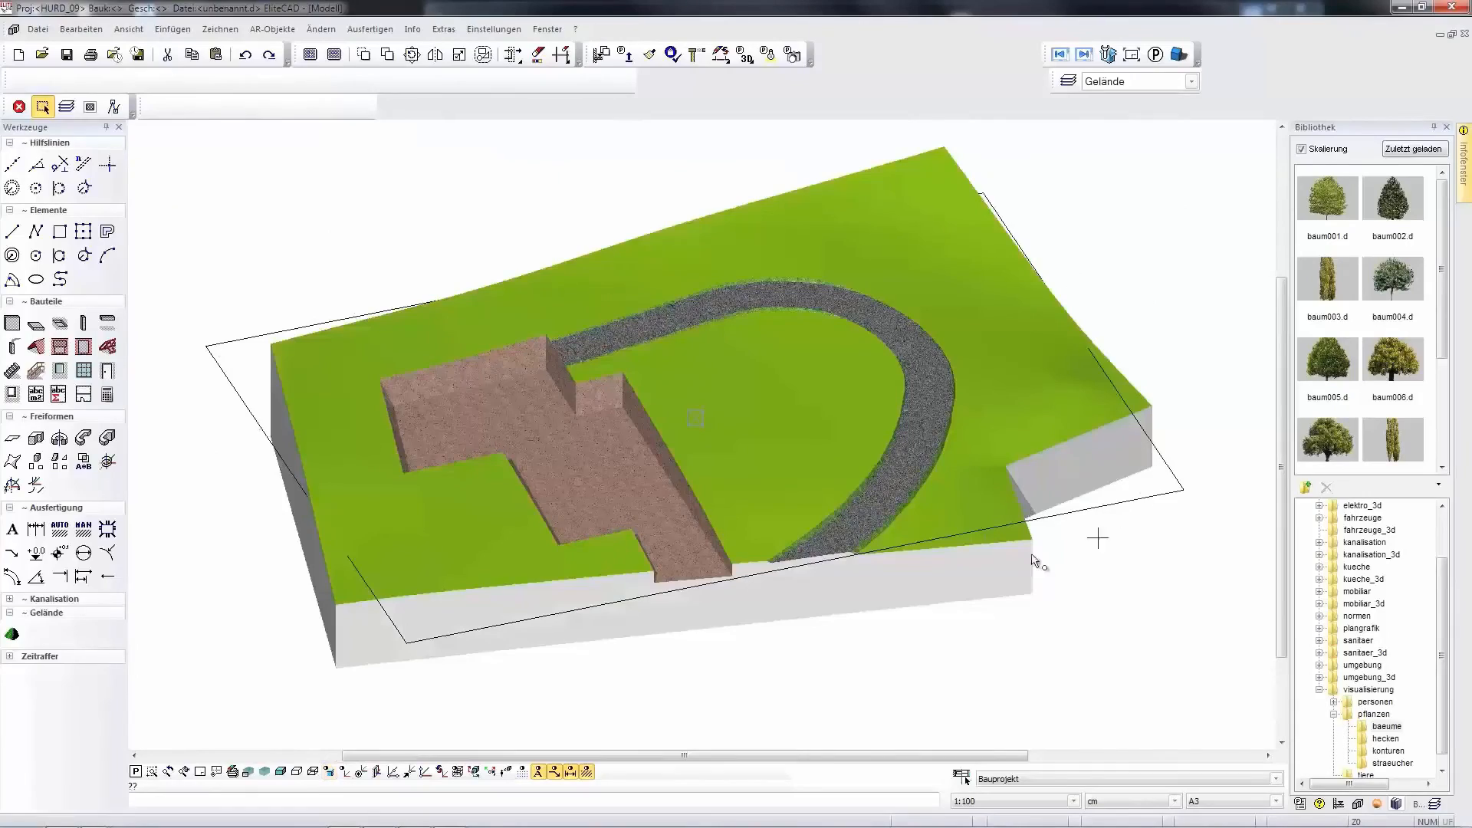
pyautogui.moveTo(1009, 463)
pyautogui.mouseDown(button='middle')
pyautogui.moveTo(1002, 476)
pyautogui.moveTo(907, 466)
pyautogui.moveTo(1009, 468)
pyautogui.mouseUp(button='middle')
# Show the terrain with the sloped construction pit to examine it, and return to the finished terrain display.
pyautogui.click(12, 635)
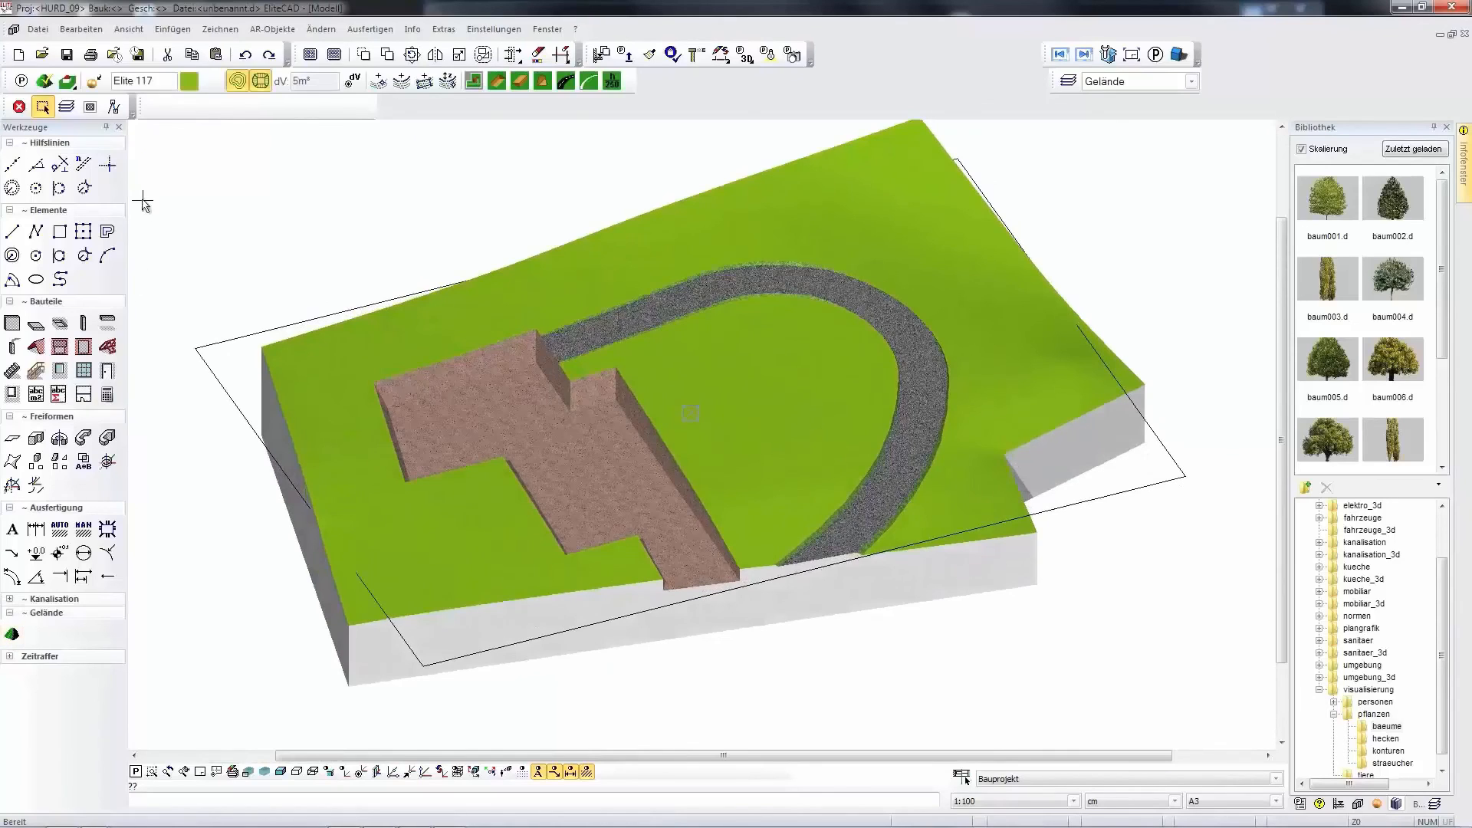
pyautogui.click(70, 89)
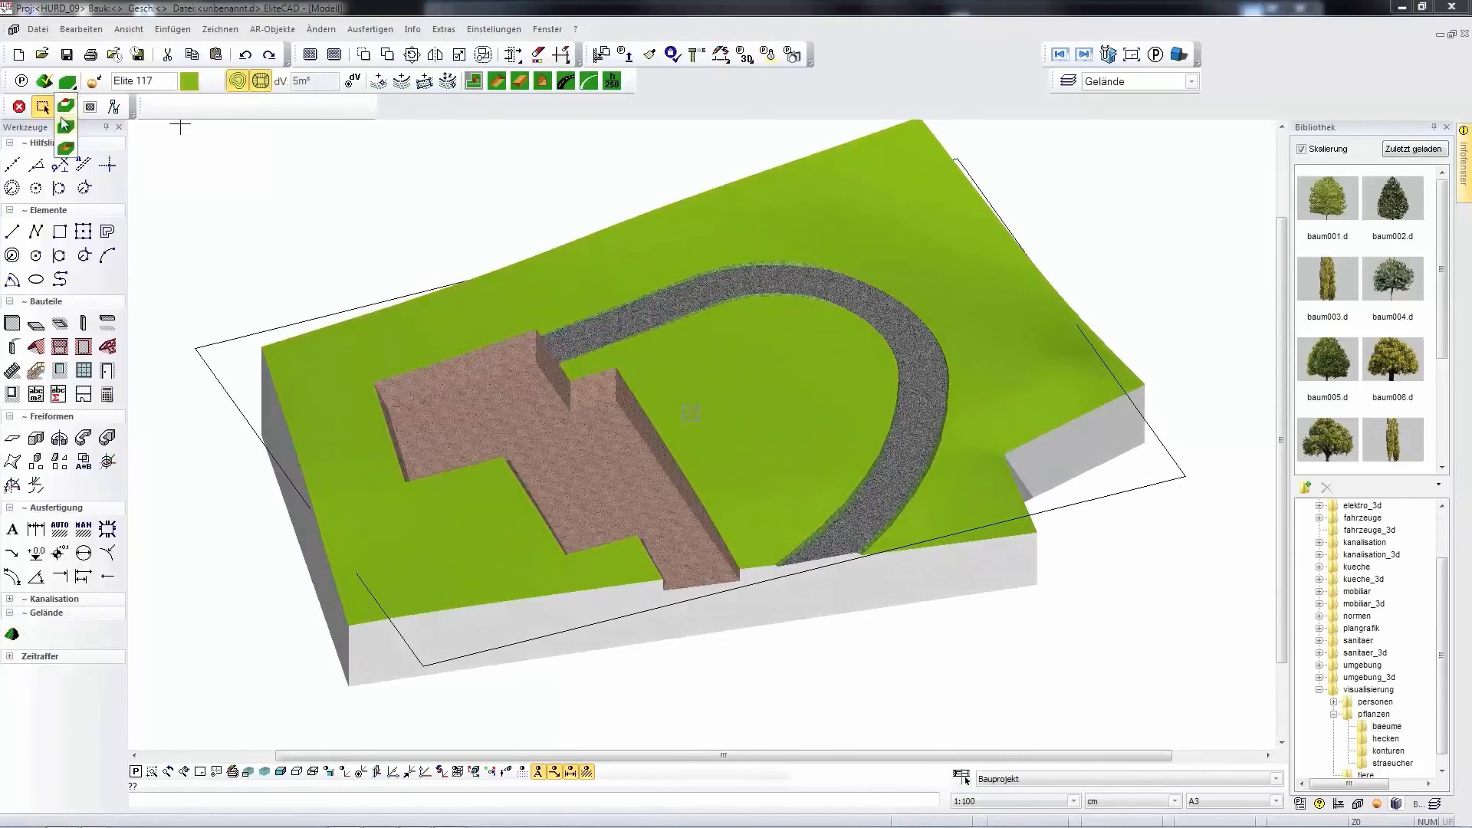
pyautogui.click(66, 148)
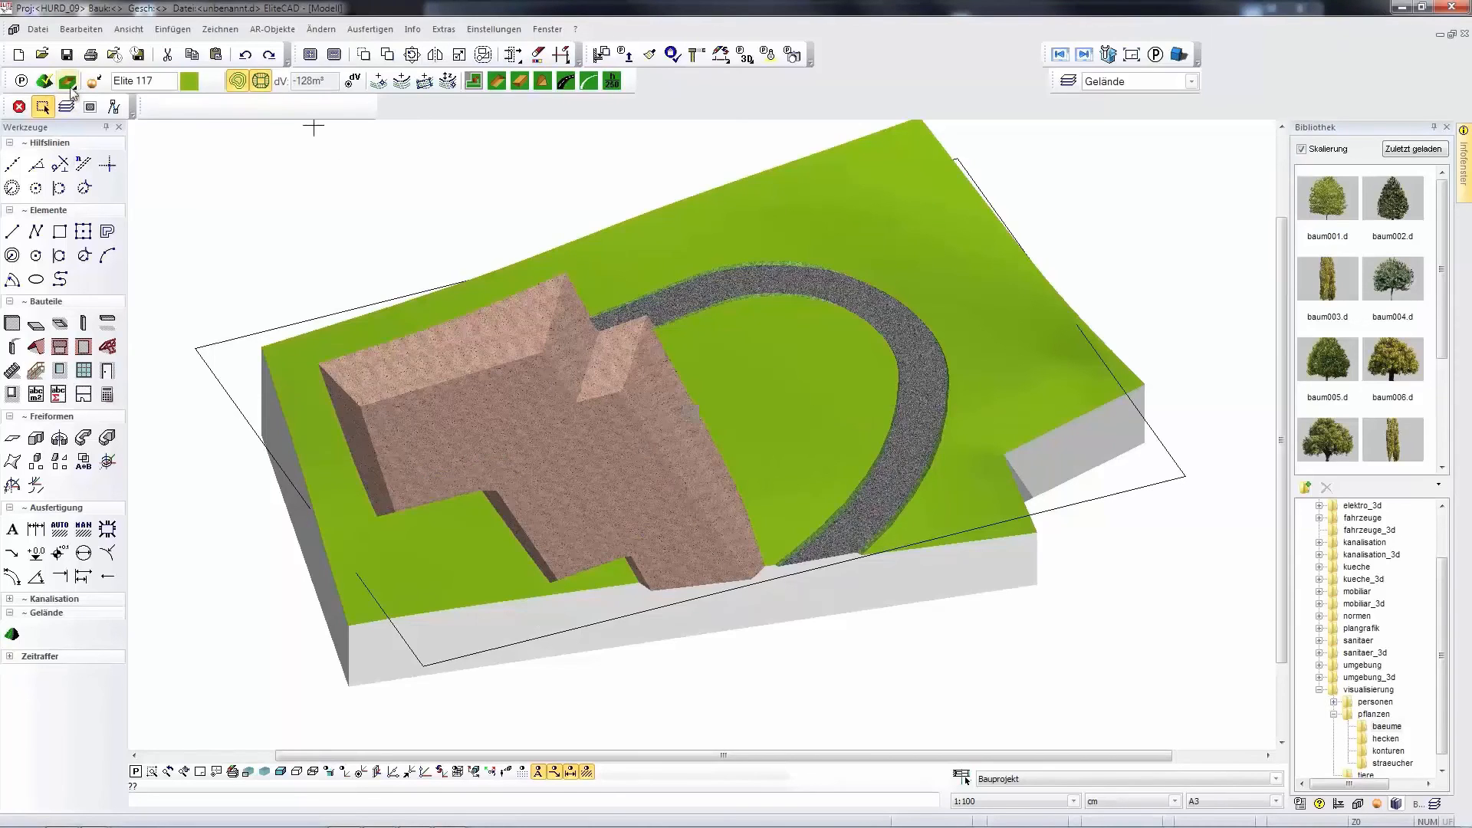
pyautogui.click(67, 108)
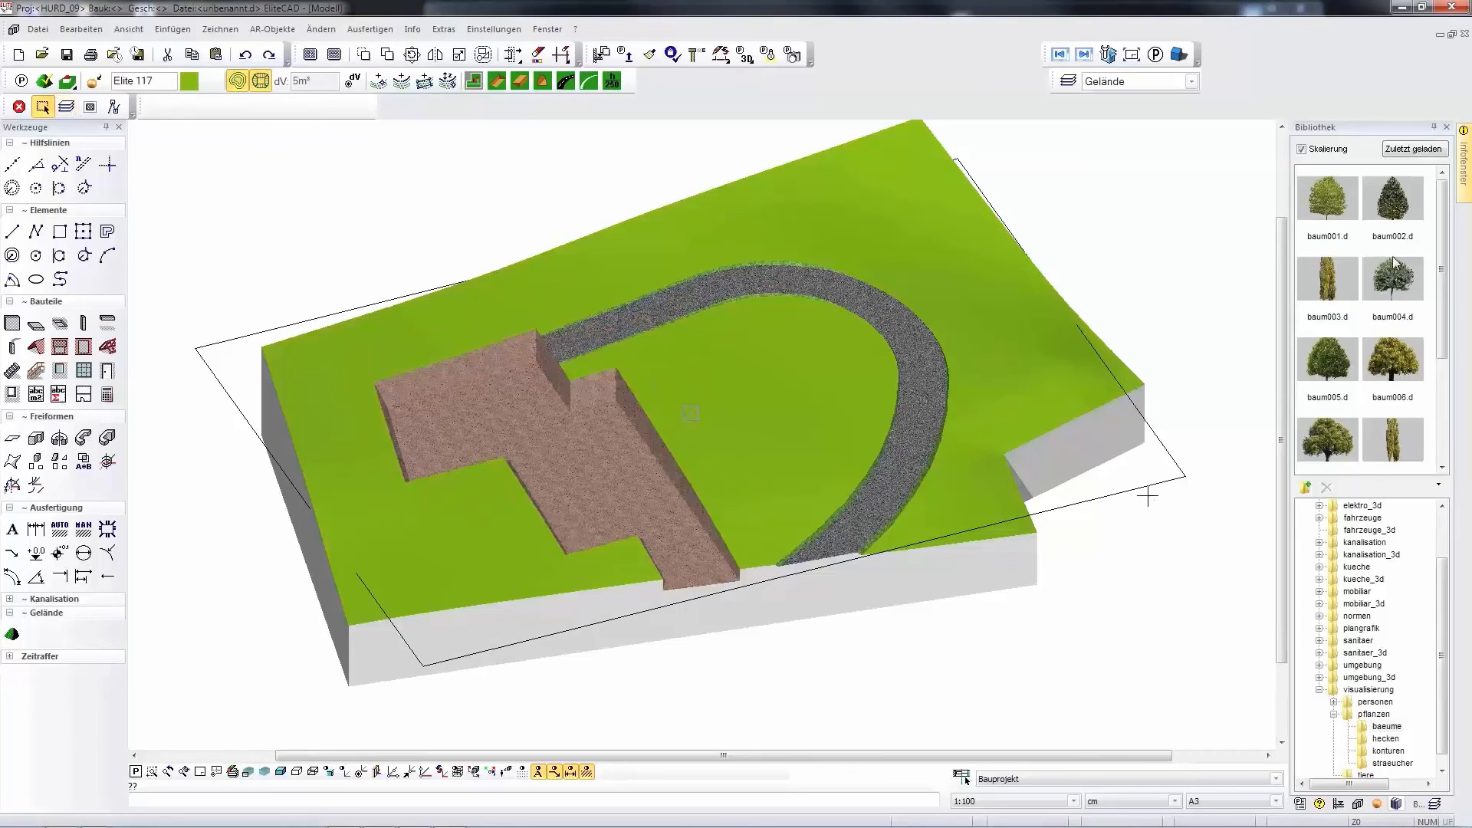
# Place three baum003.d trees on the terrain: two uphill outside the road loop and one behind the excavation.
pyautogui.click(1340, 299)
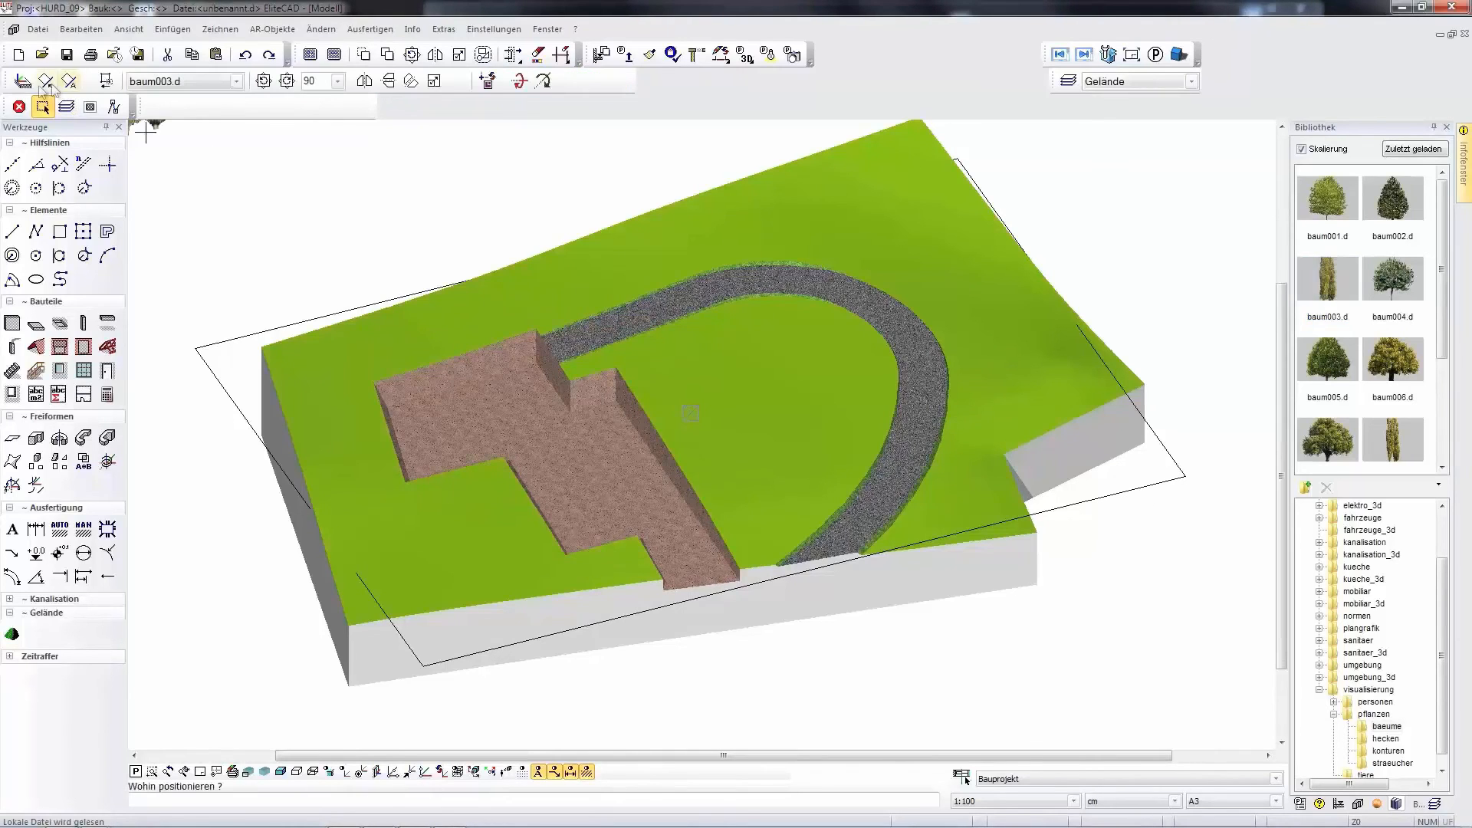
pyautogui.click(23, 82)
pyautogui.click(880, 186)
pyautogui.click(1044, 371)
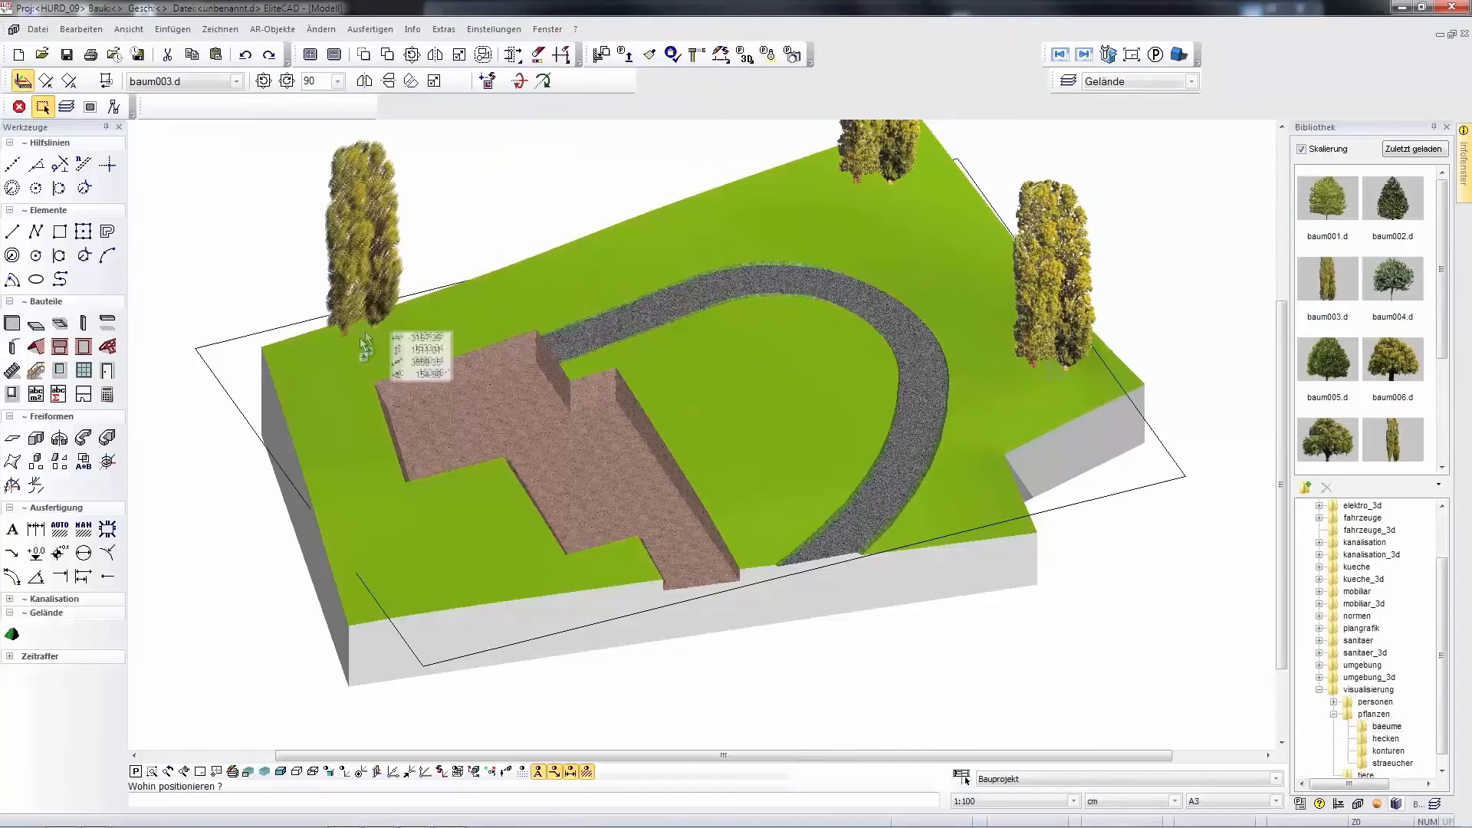
pyautogui.click(347, 353)
pyautogui.moveTo(827, 346); pyautogui.dragTo(802, 316, button='middle')
pyautogui.scroll(3, 764, 276)
pyautogui.scroll(1, 763, 278)
pyautogui.moveTo(811, 377); pyautogui.dragTo(877, 329, button='middle')
pyautogui.scroll(-1, 877, 331)
pyautogui.scroll(-1, 877, 330)
pyautogui.scroll(2, 860, 334)
# Draw a rectangle about 690 by 750 cm in plan between the excavation and the road loop.
pyautogui.press('F2')
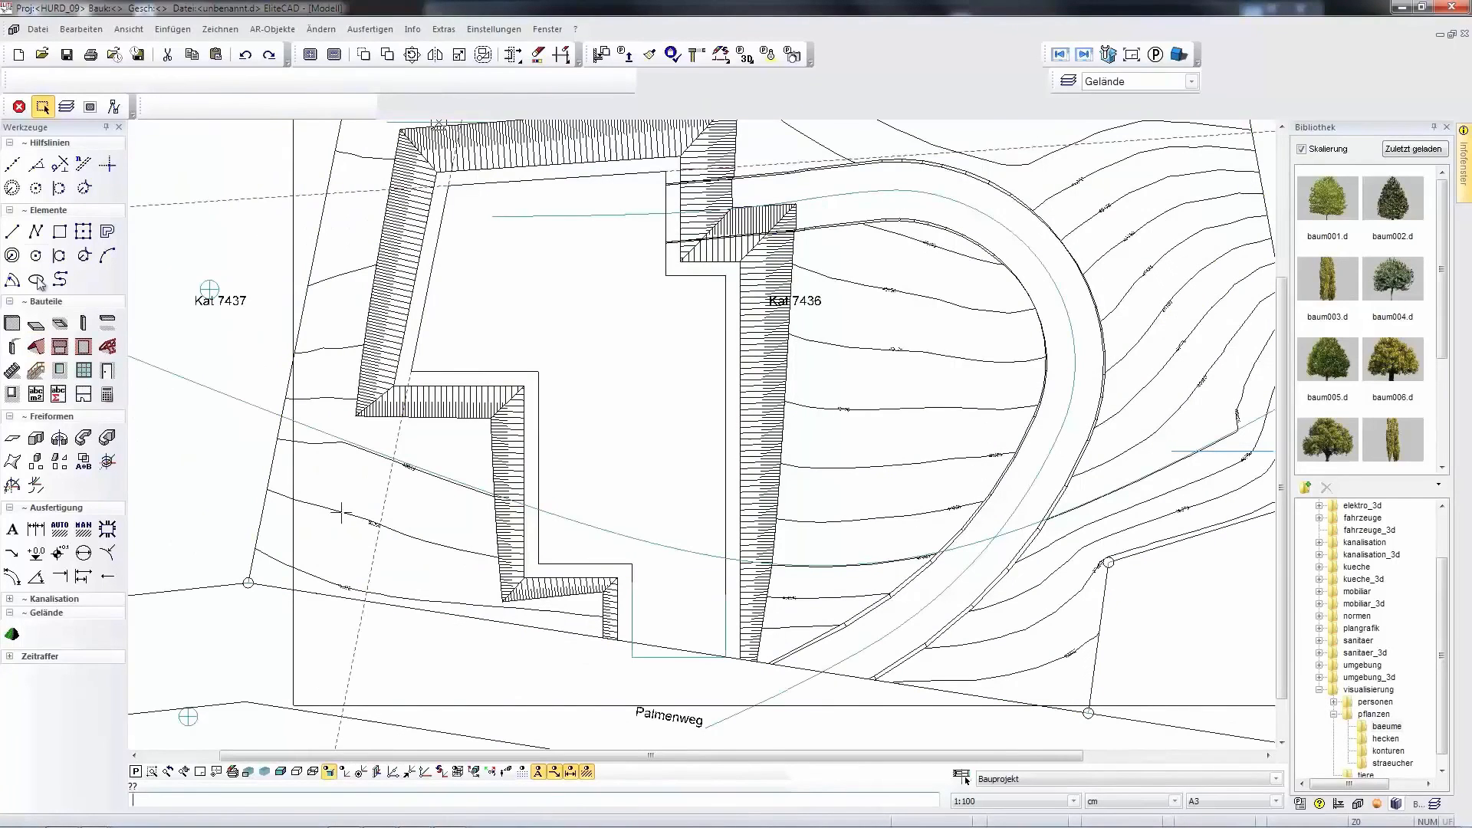
pyautogui.click(61, 234)
pyautogui.rightClick(197, 238)
pyautogui.press('Escape')
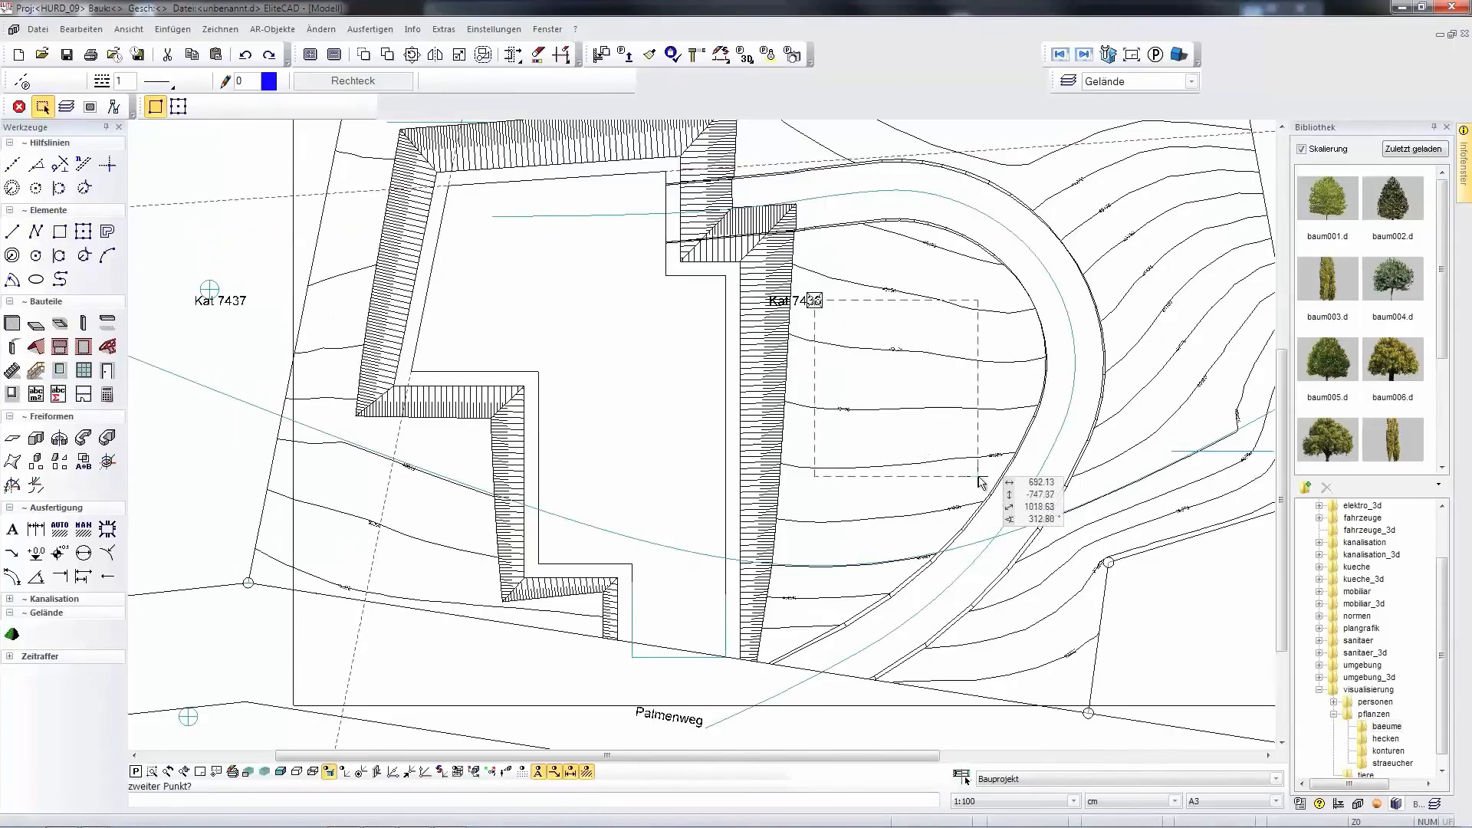
pyautogui.scroll(4, 860, 453)
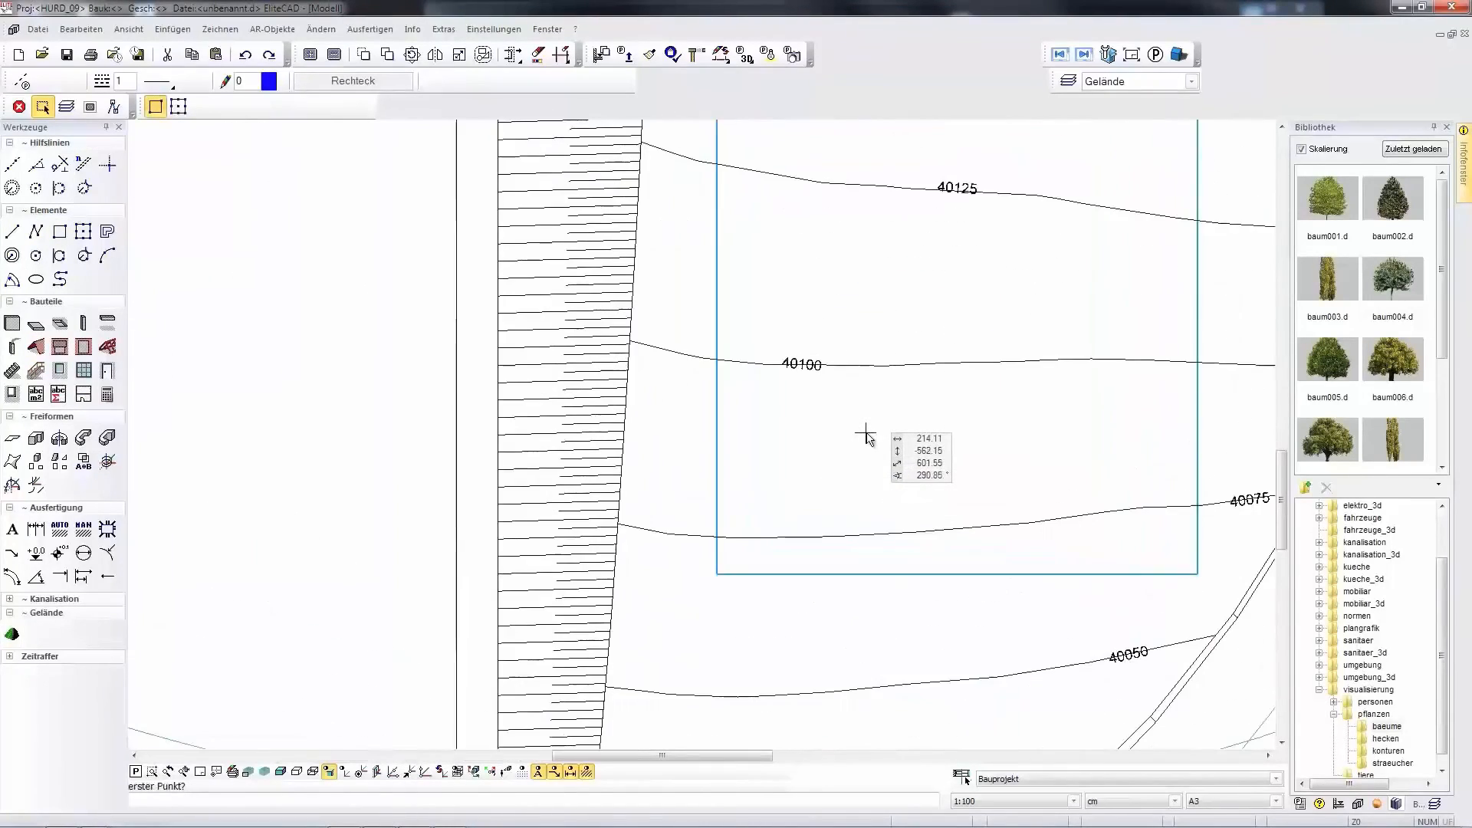
pyautogui.scroll(-2, 859, 427)
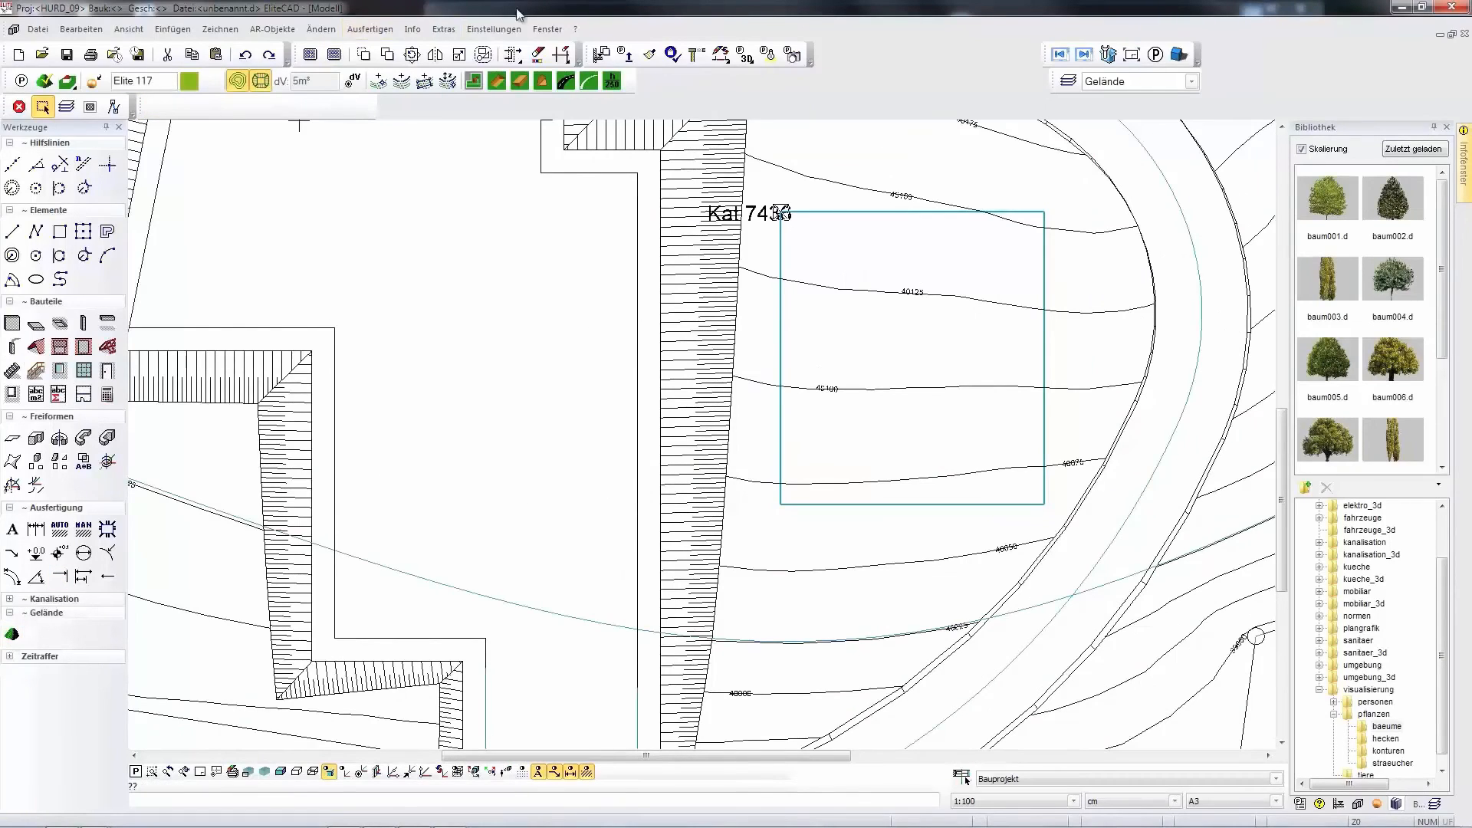
# Place terrain points at height 40100 on the rectangle's corners and set the rectangle as a terrain surface with floor colour 12.
pyautogui.click(378, 82)
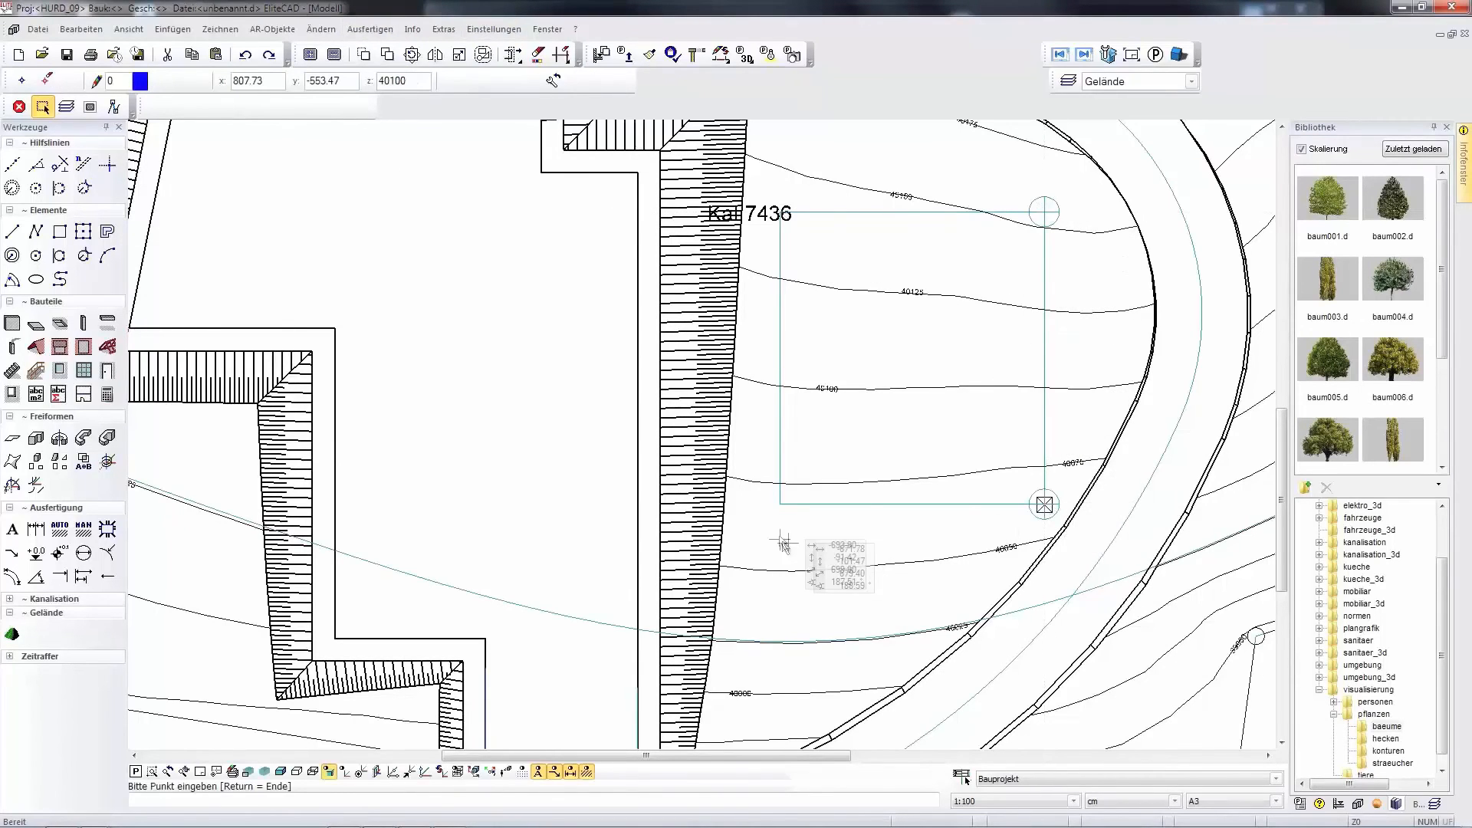
pyautogui.click(771, 507)
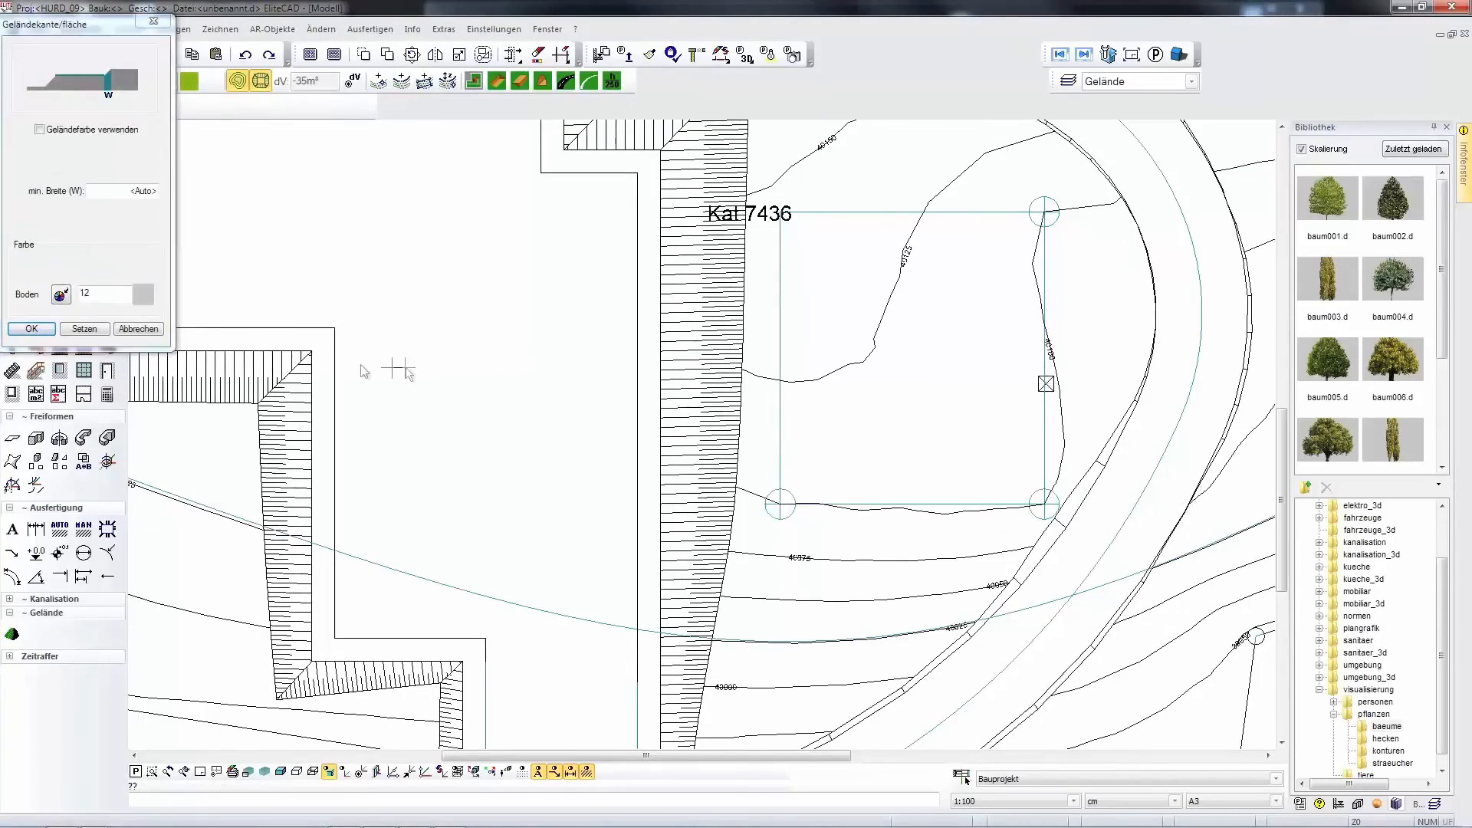
pyautogui.click(85, 329)
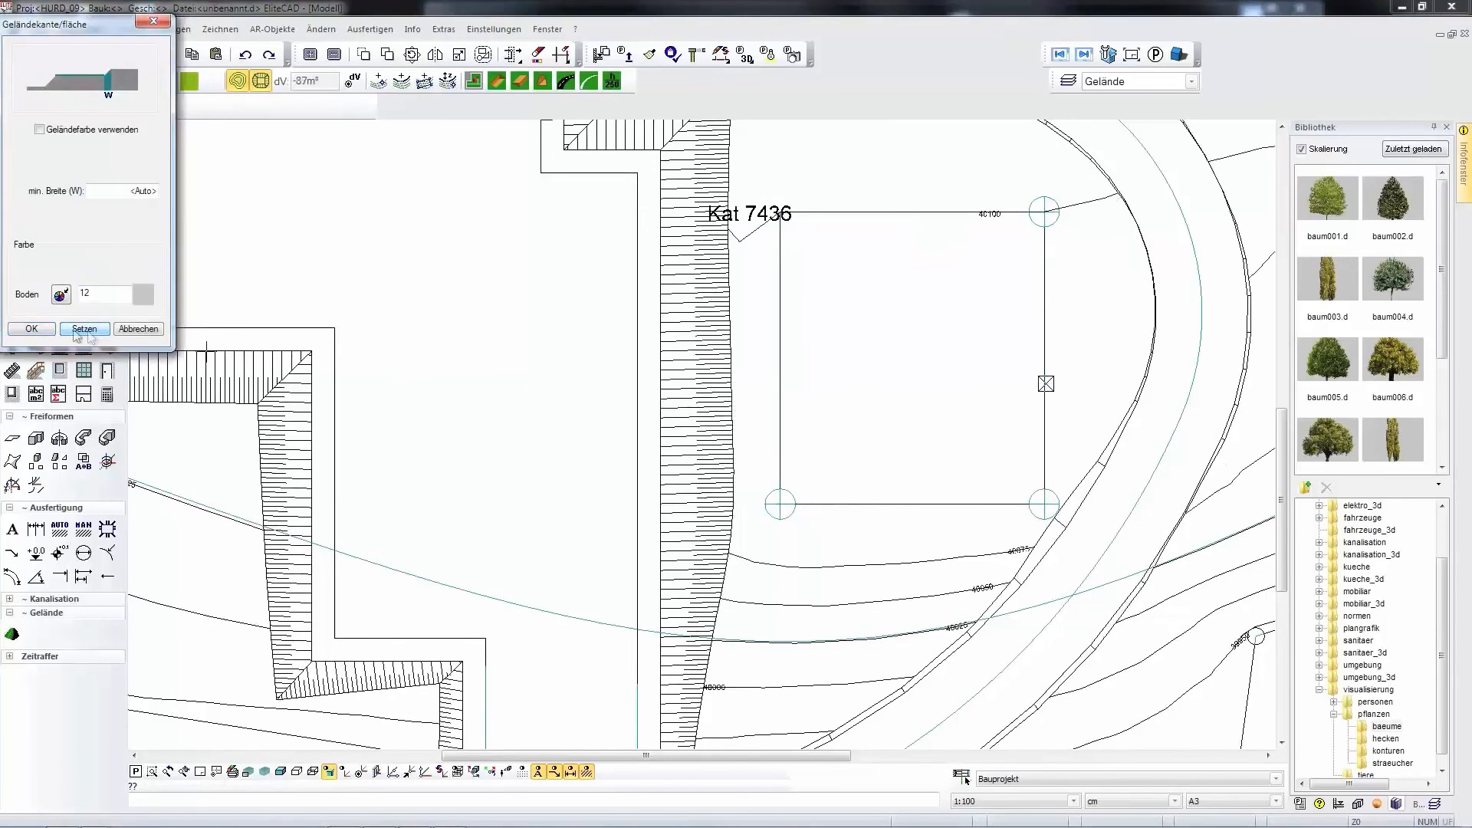
# Examine the shaded 3D terrain with its level surface, road, excavation and trees from several angles.
pyautogui.scroll(-3, 971, 299)
pyautogui.moveTo(899, 377); pyautogui.dragTo(926, 298, button='middle')
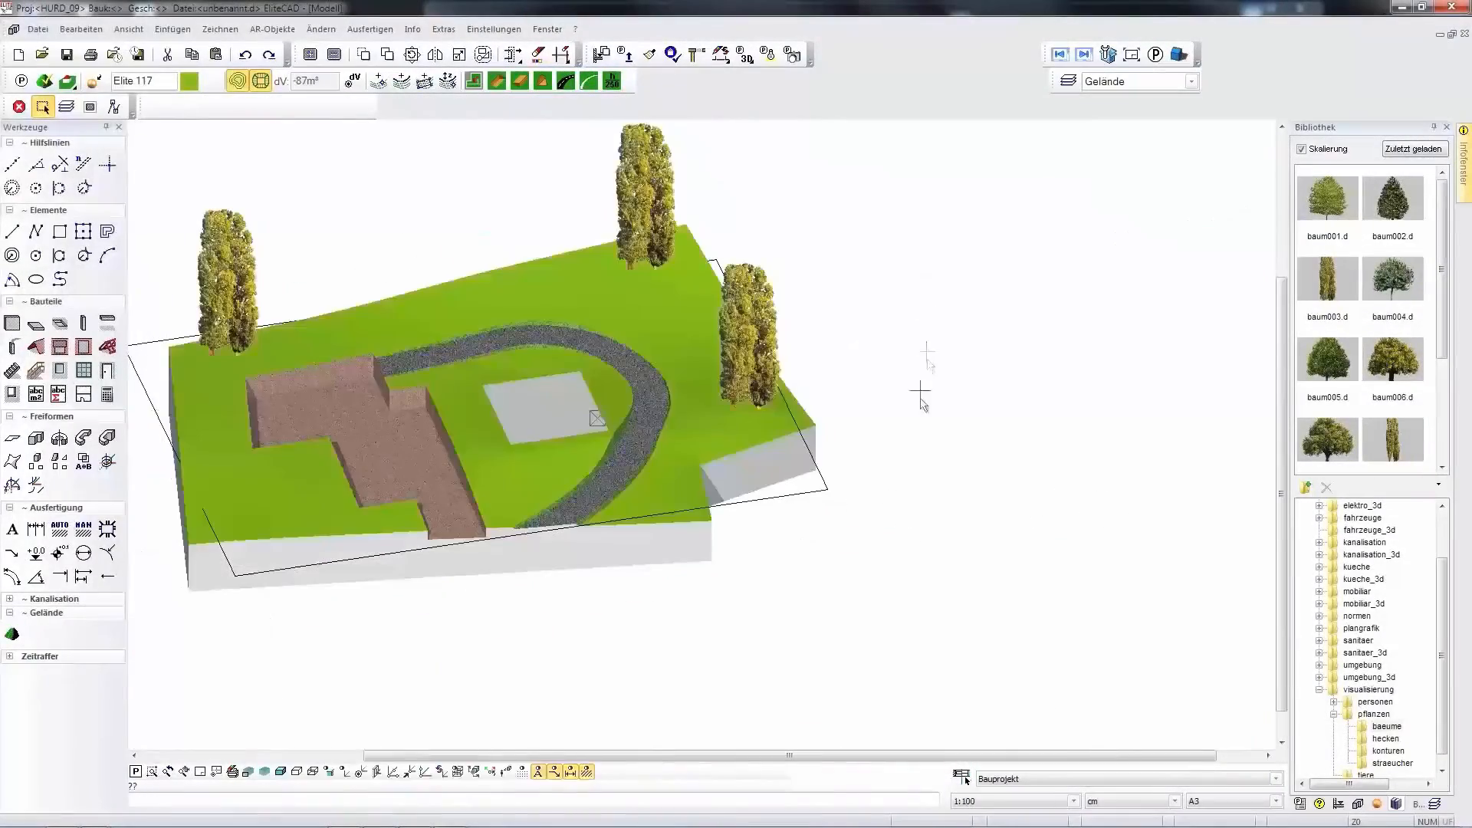
pyautogui.moveTo(847, 429); pyautogui.dragTo(966, 368, button='middle')
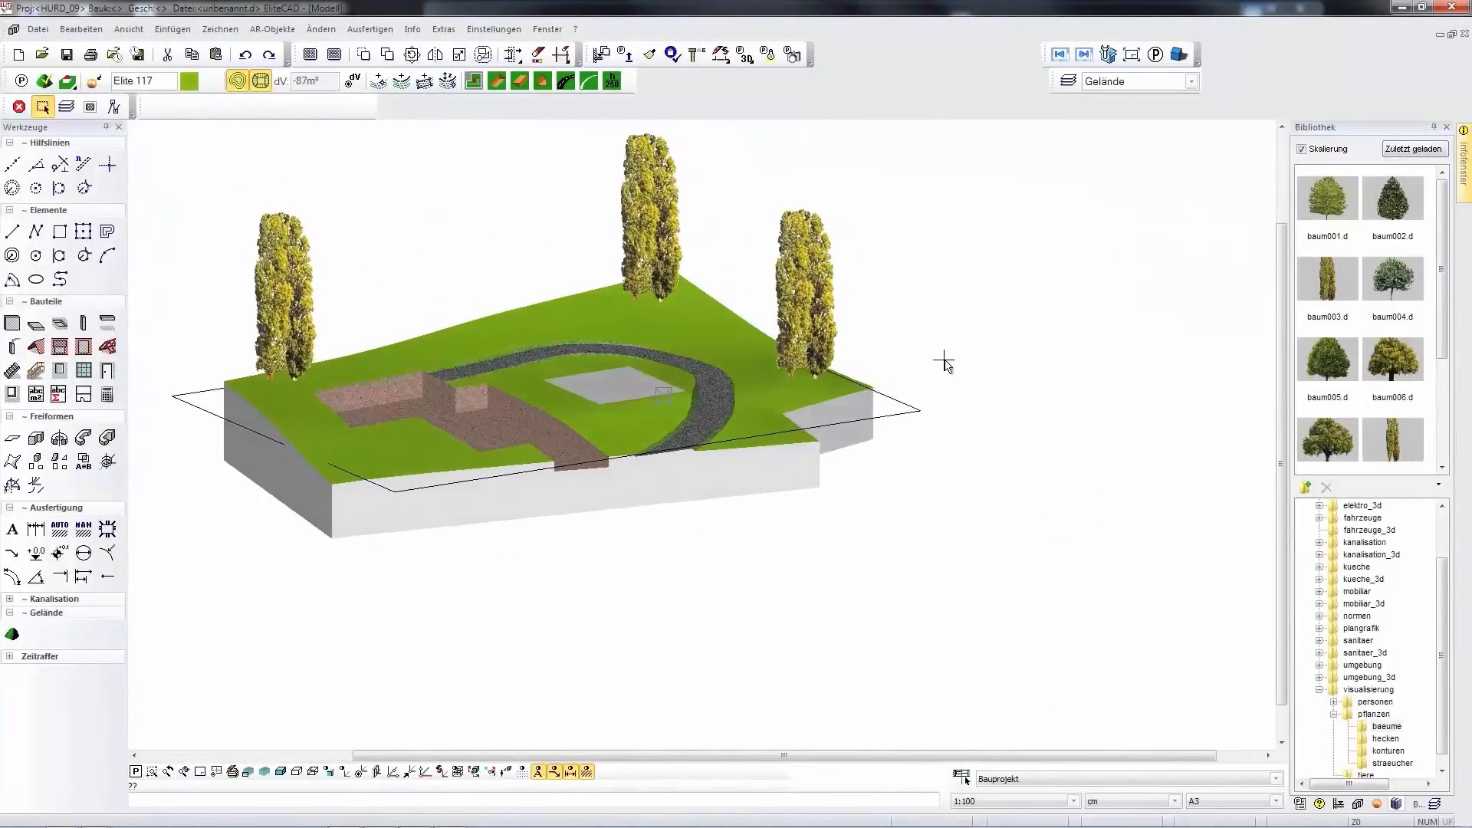
pyautogui.moveTo(958, 384); pyautogui.dragTo(1261, 431, button='middle')
pyautogui.moveTo(1182, 516); pyautogui.dragTo(1190, 548, button='middle')
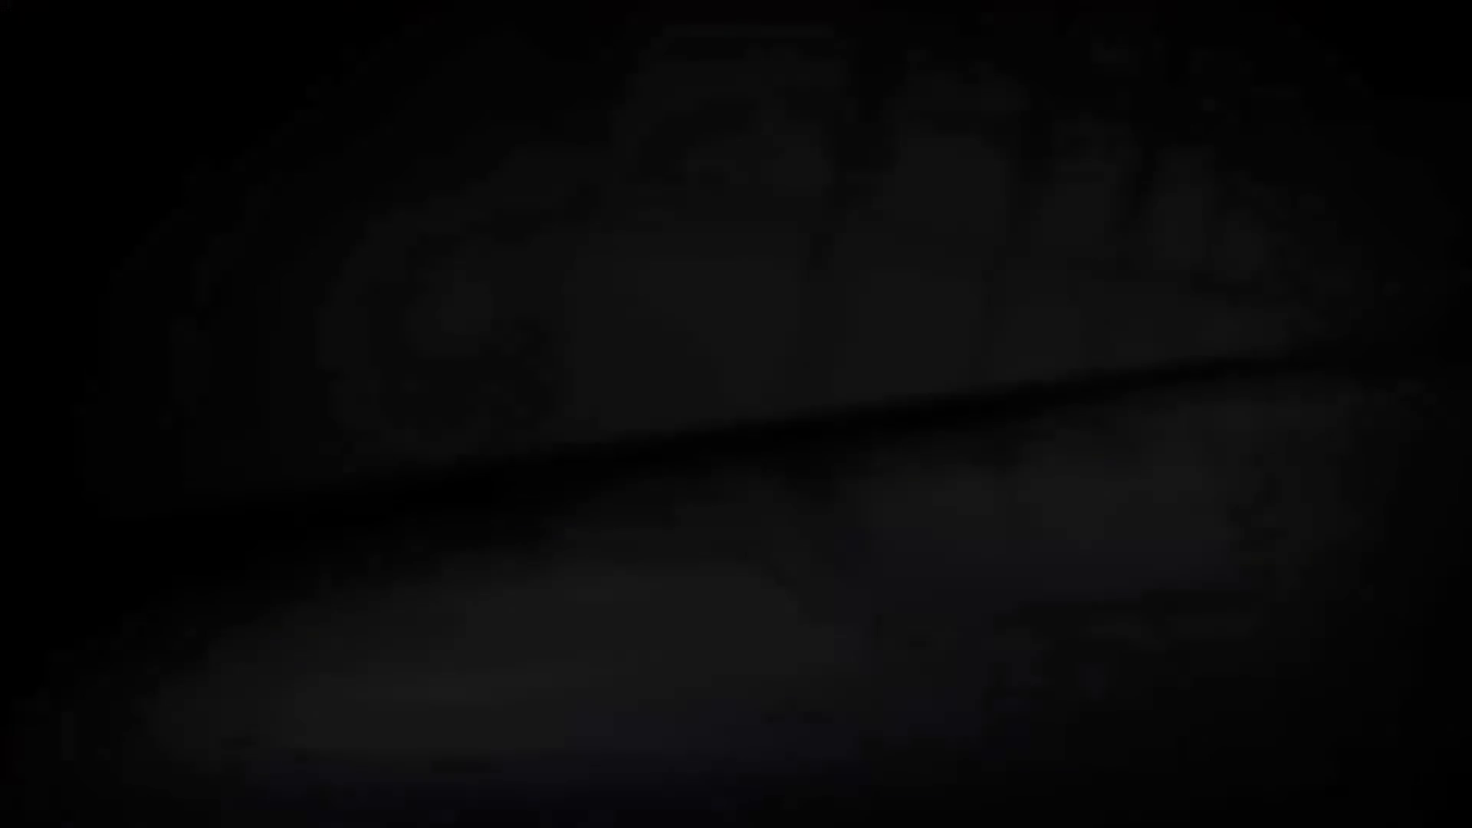
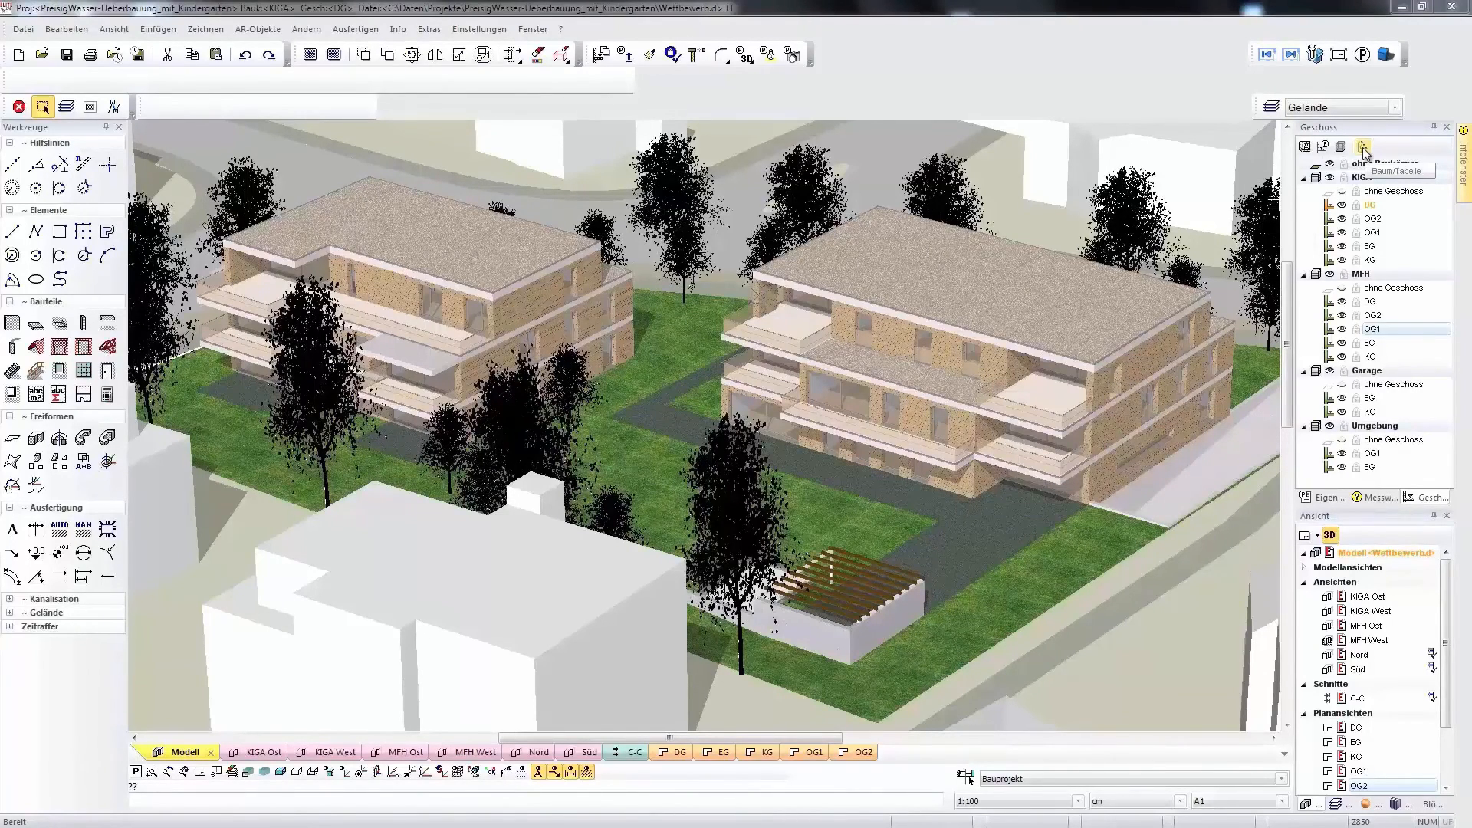
# Switch the storey overview to the table display and show only the KIGA and MFH buildings.
pyautogui.click(1362, 147)
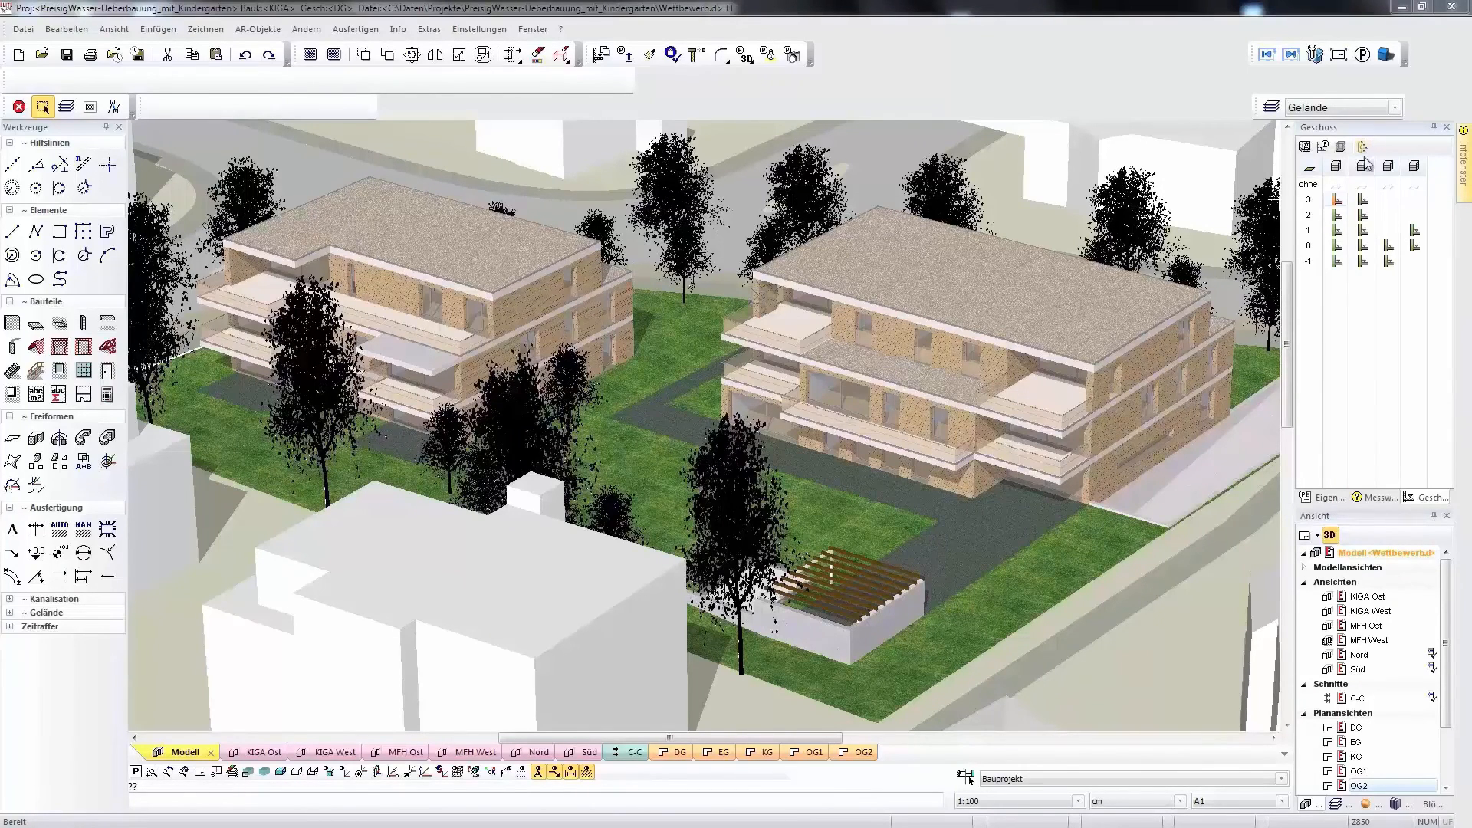
pyautogui.click(1336, 167)
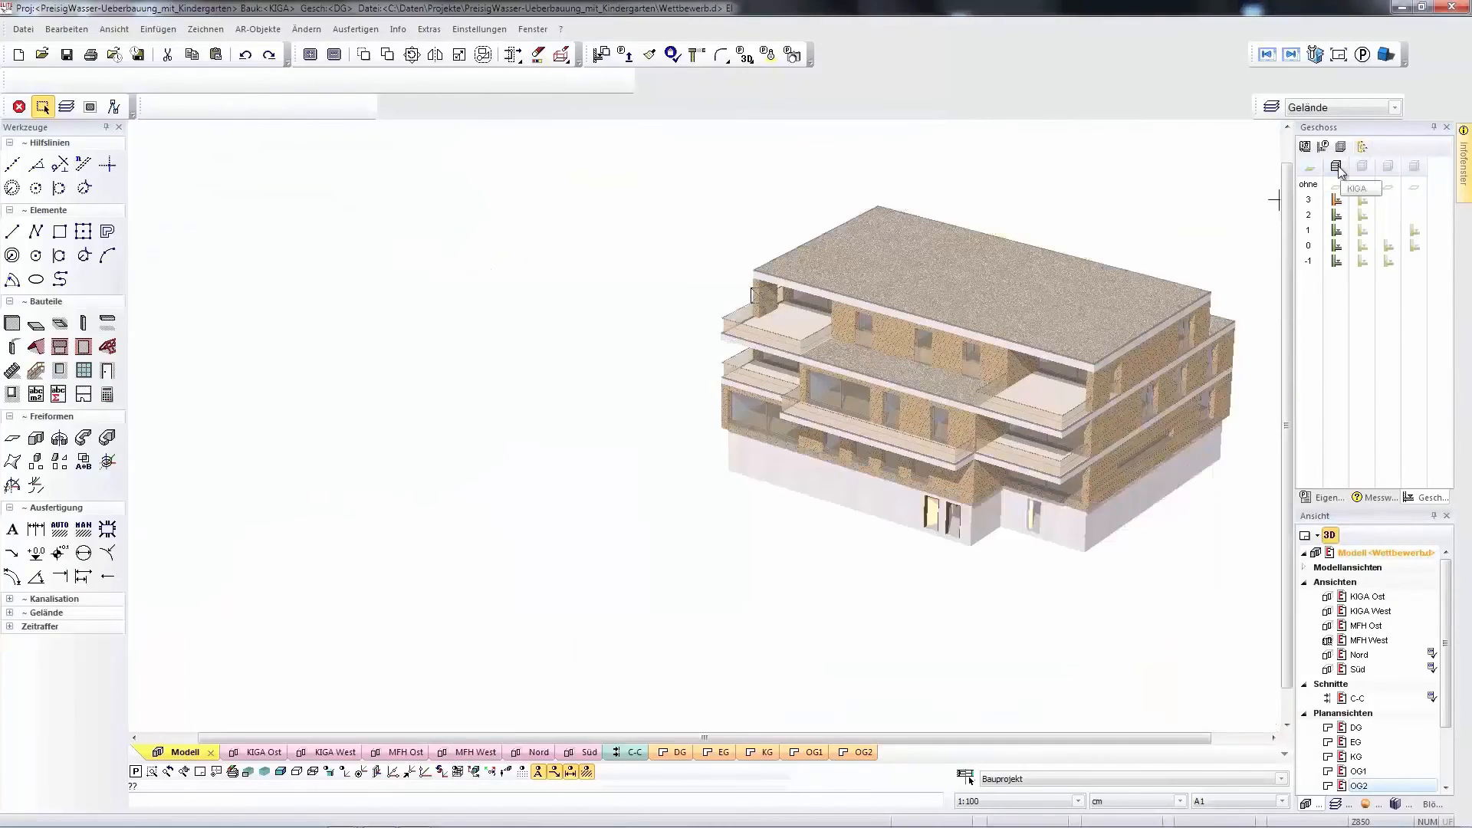
pyautogui.click(1363, 167)
# Build up the KIGA building's display storey by storey from KG through EG and OG1 to OG2, leaving out DG.
pyautogui.click(1336, 261)
pyautogui.click(1336, 246)
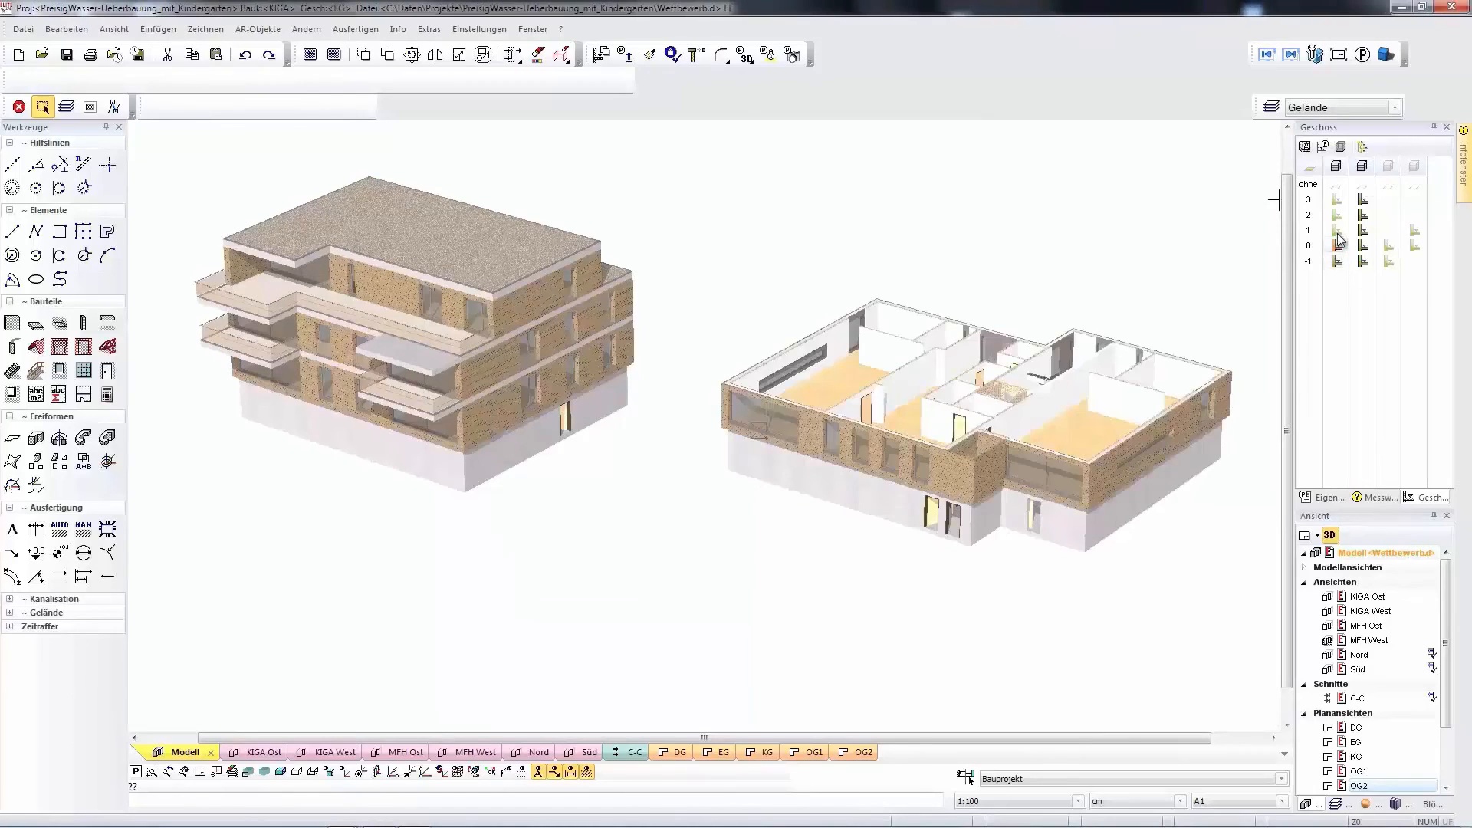
pyautogui.click(1336, 231)
pyautogui.click(1336, 215)
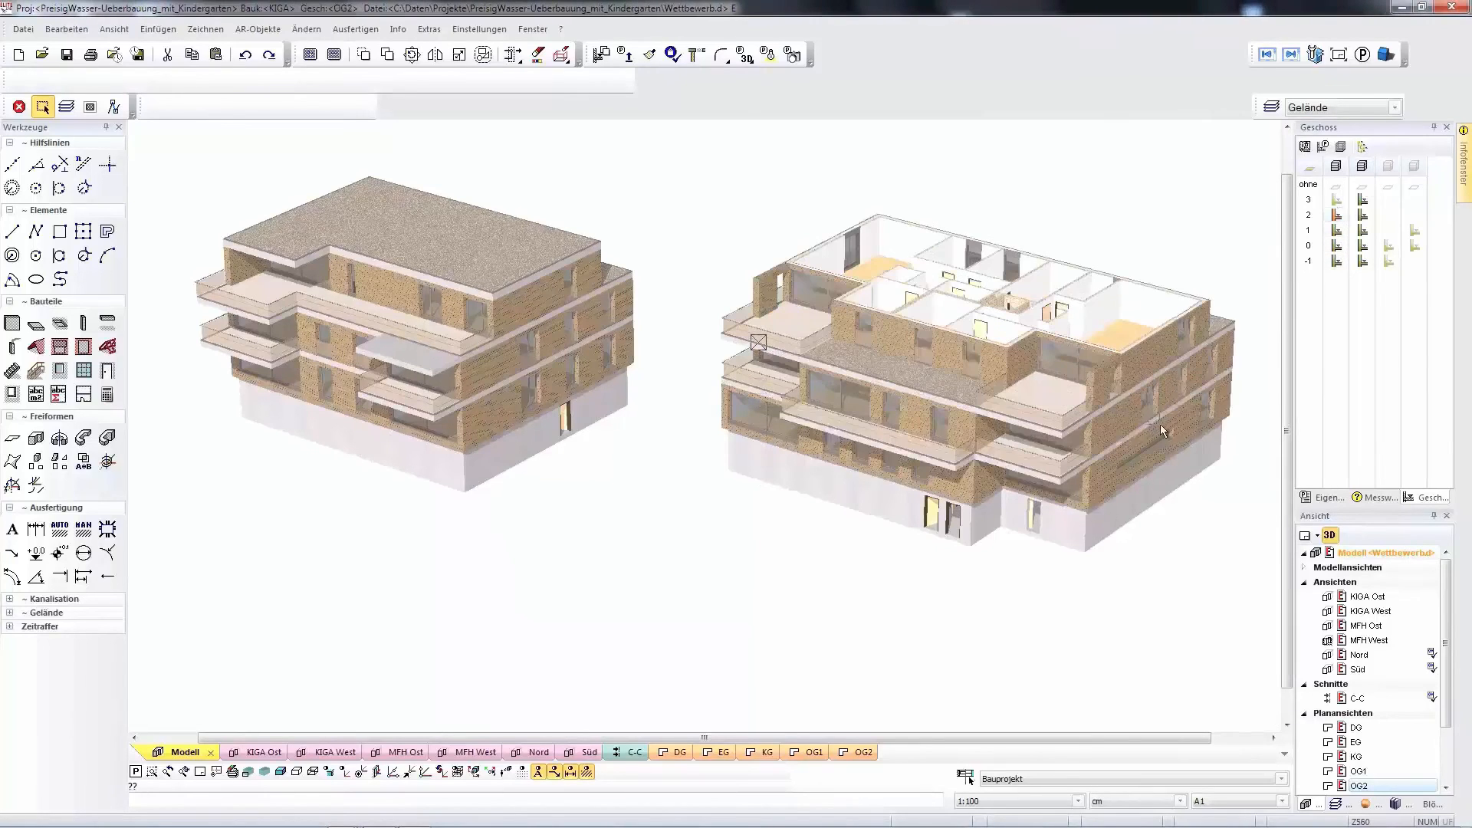
# Hide the MFH building's DG storey and show the Garage KG and Umgebung EG storeys.
pyautogui.rightClick(1362, 202)
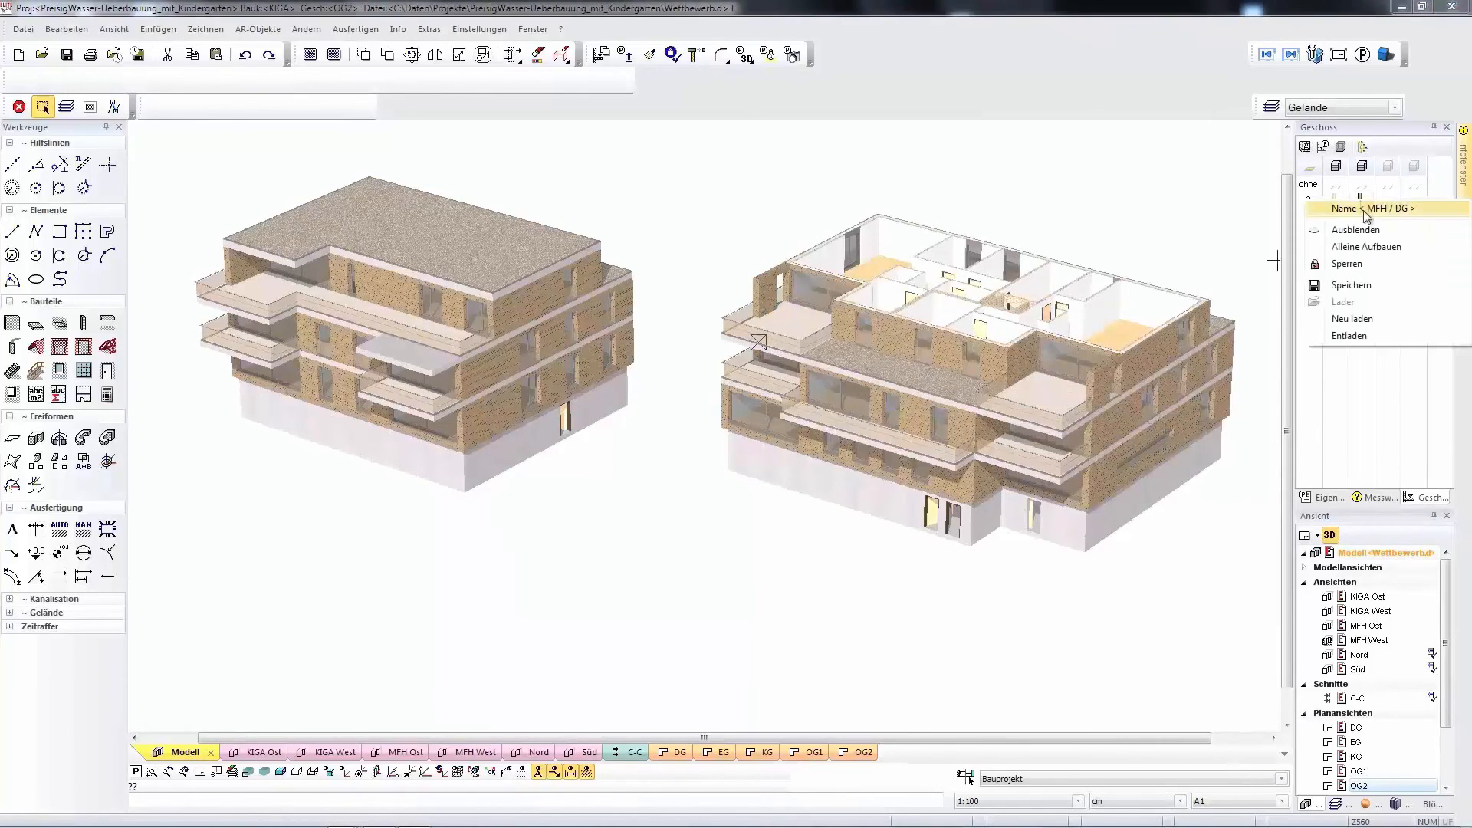
pyautogui.click(1369, 226)
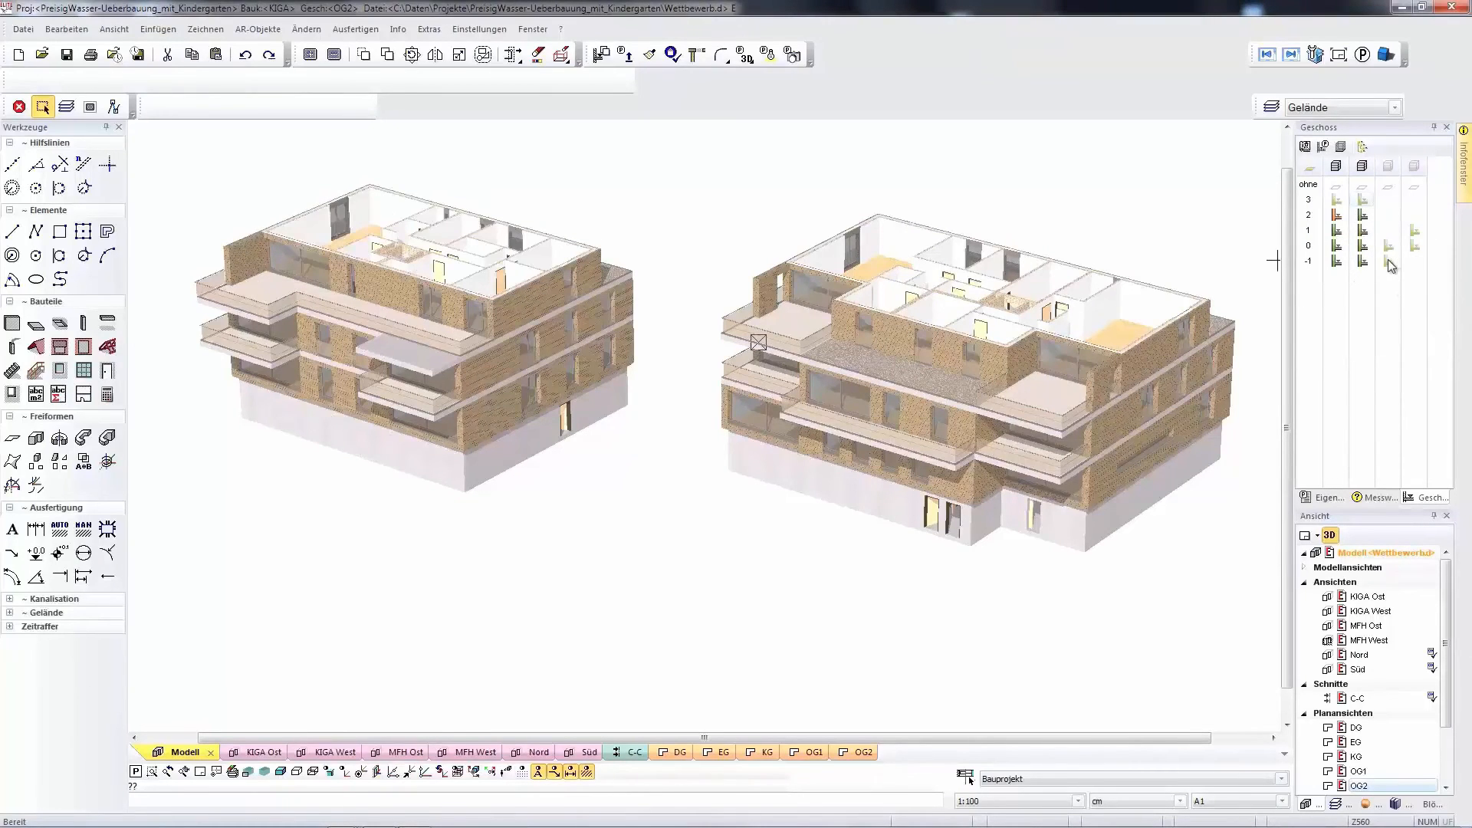
pyautogui.click(1388, 261)
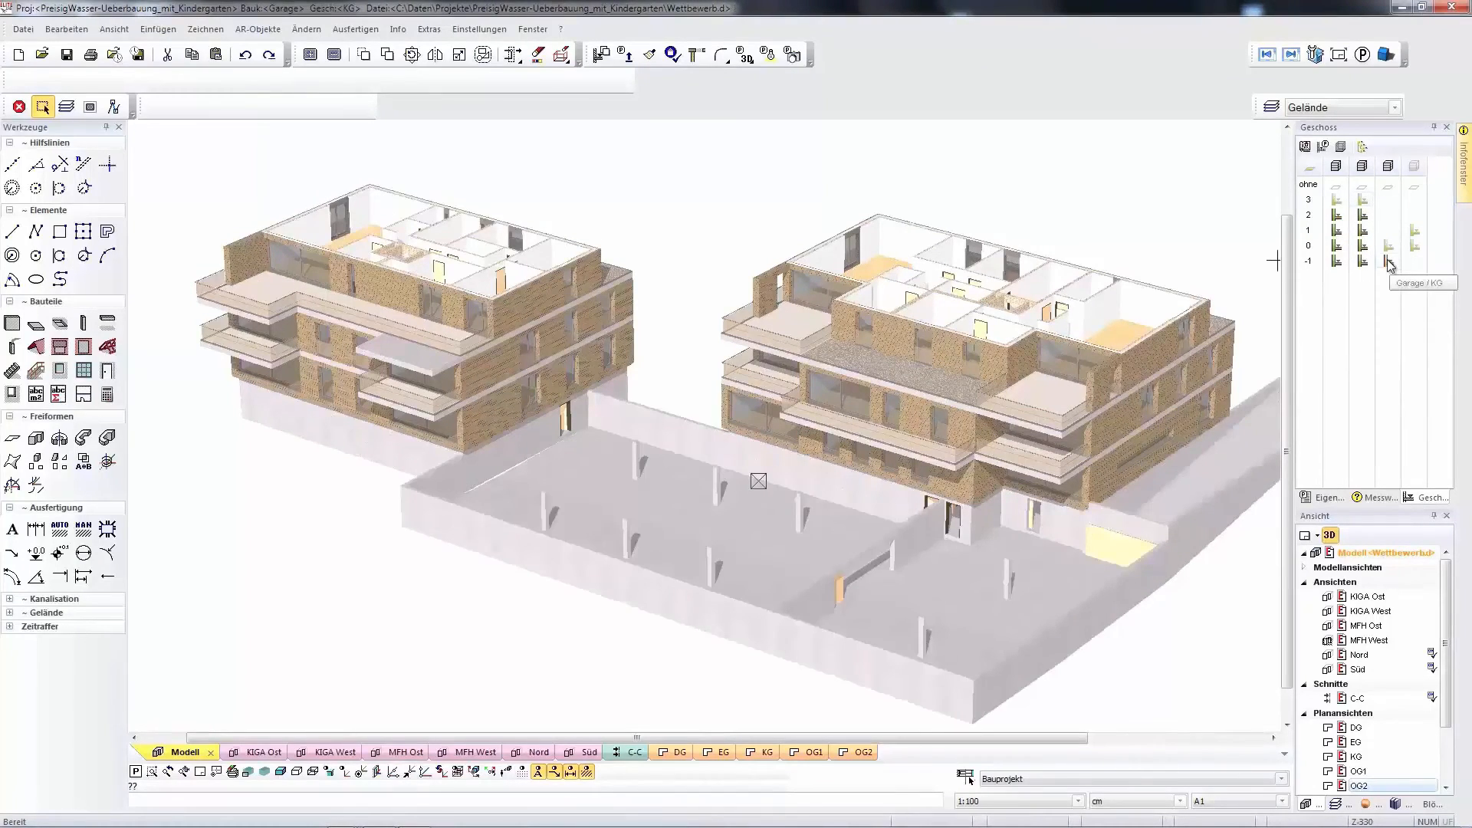
pyautogui.click(1414, 247)
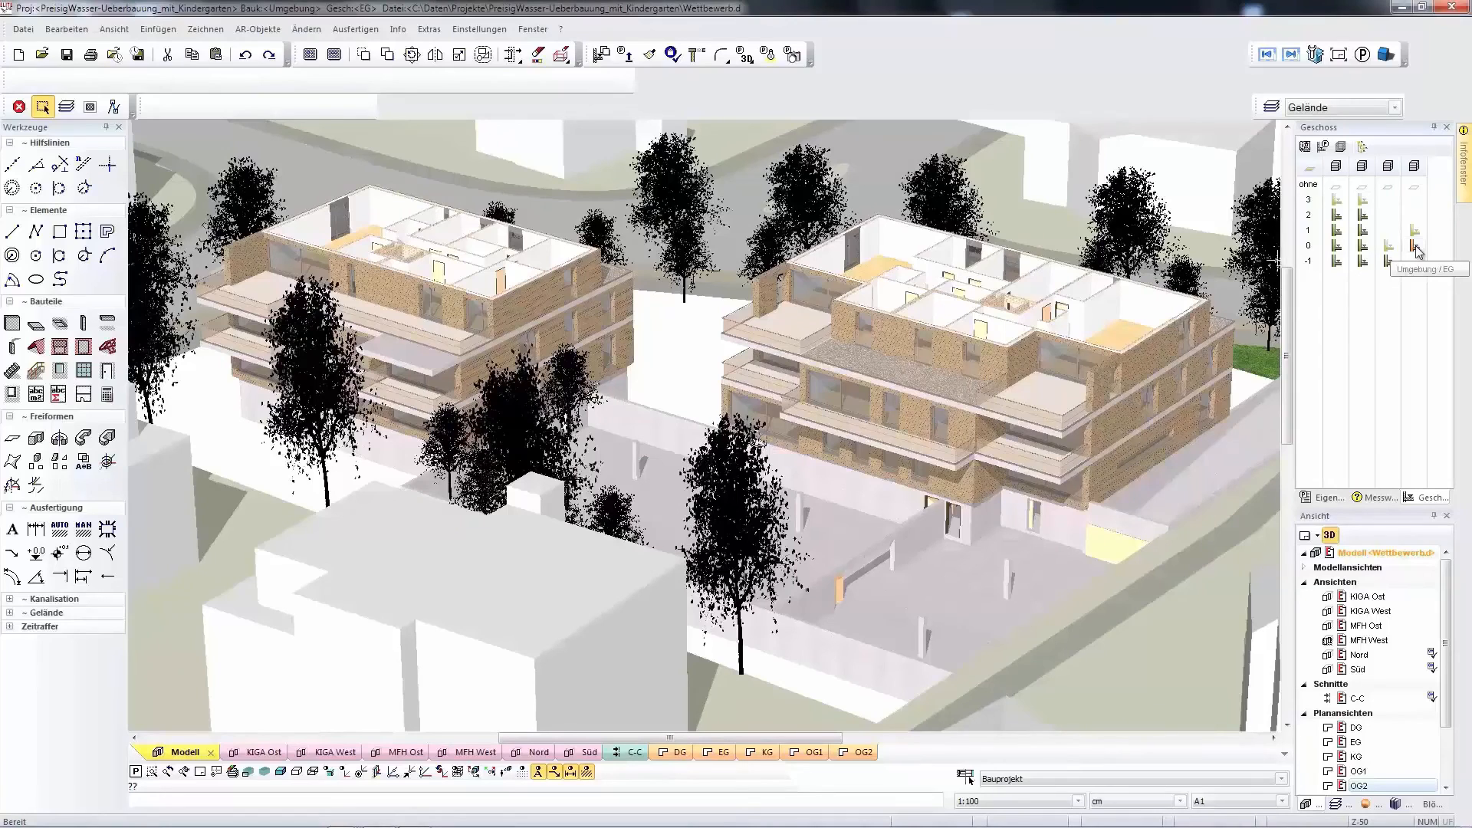
# Return the storey overview to the tree display and hide storeys OG2 and OG1 of both KIGA and MFH.
pyautogui.click(1361, 148)
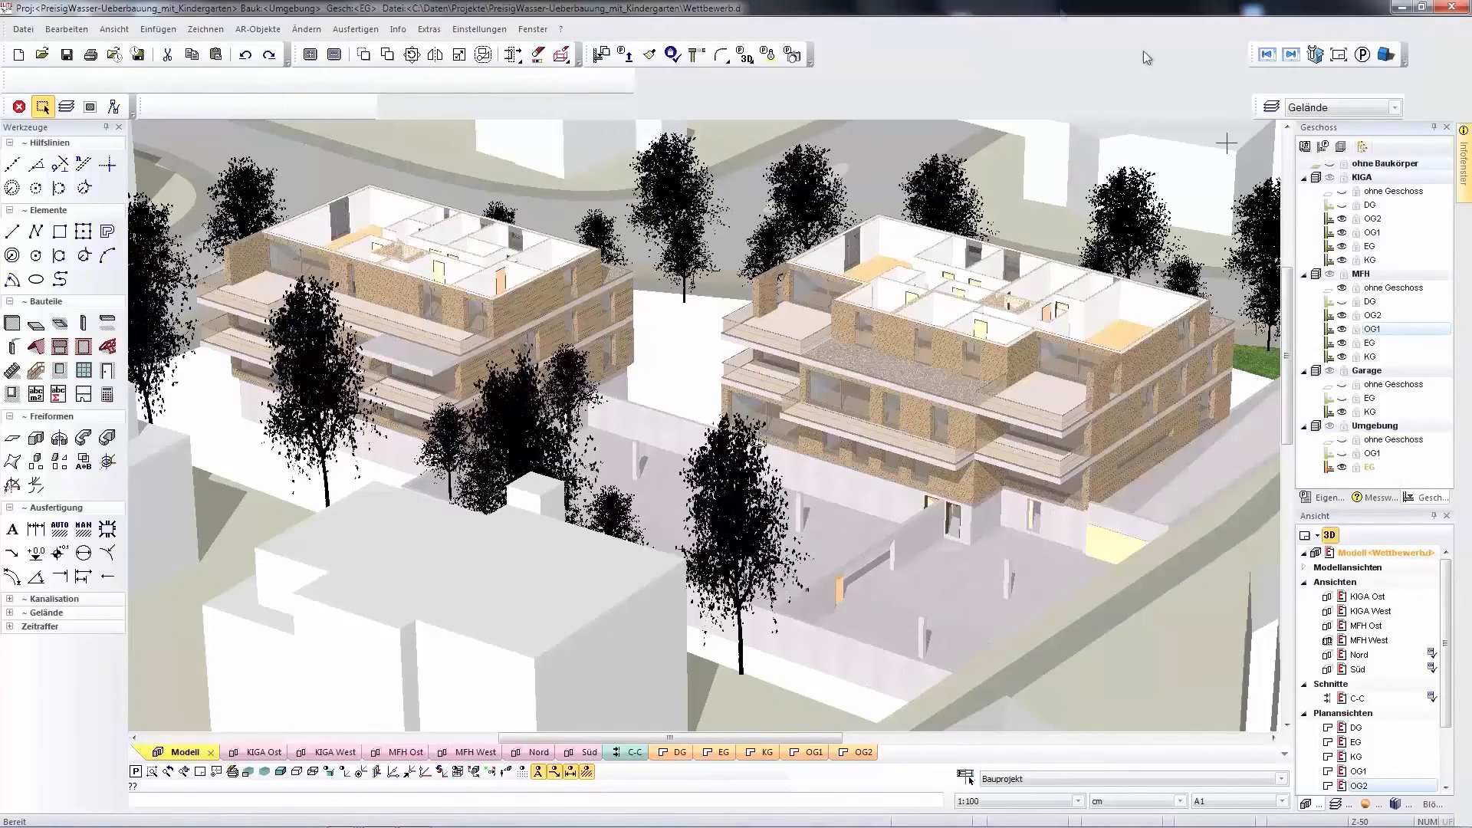
pyautogui.click(1341, 220)
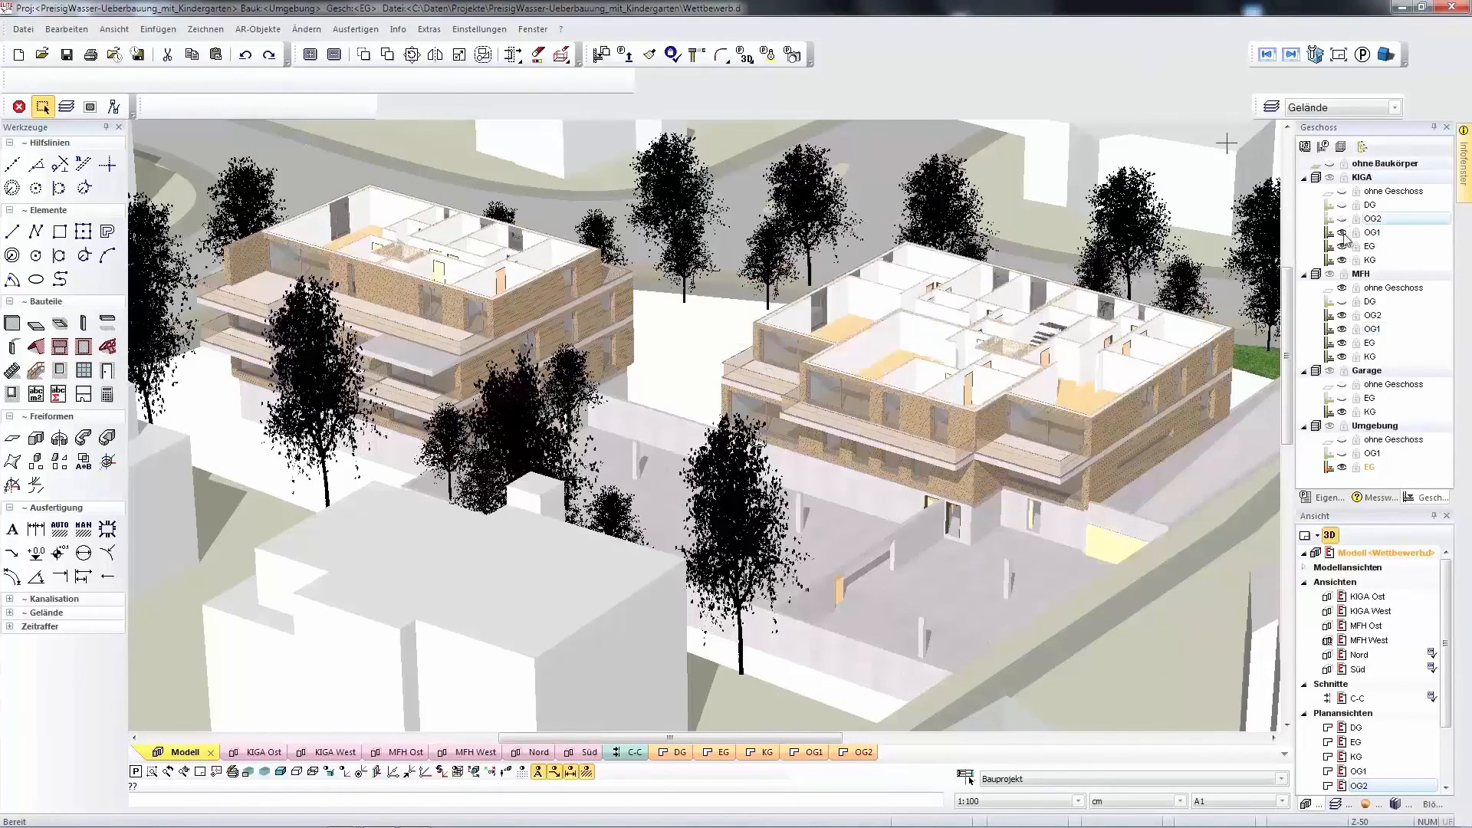
pyautogui.click(1342, 233)
pyautogui.click(1342, 315)
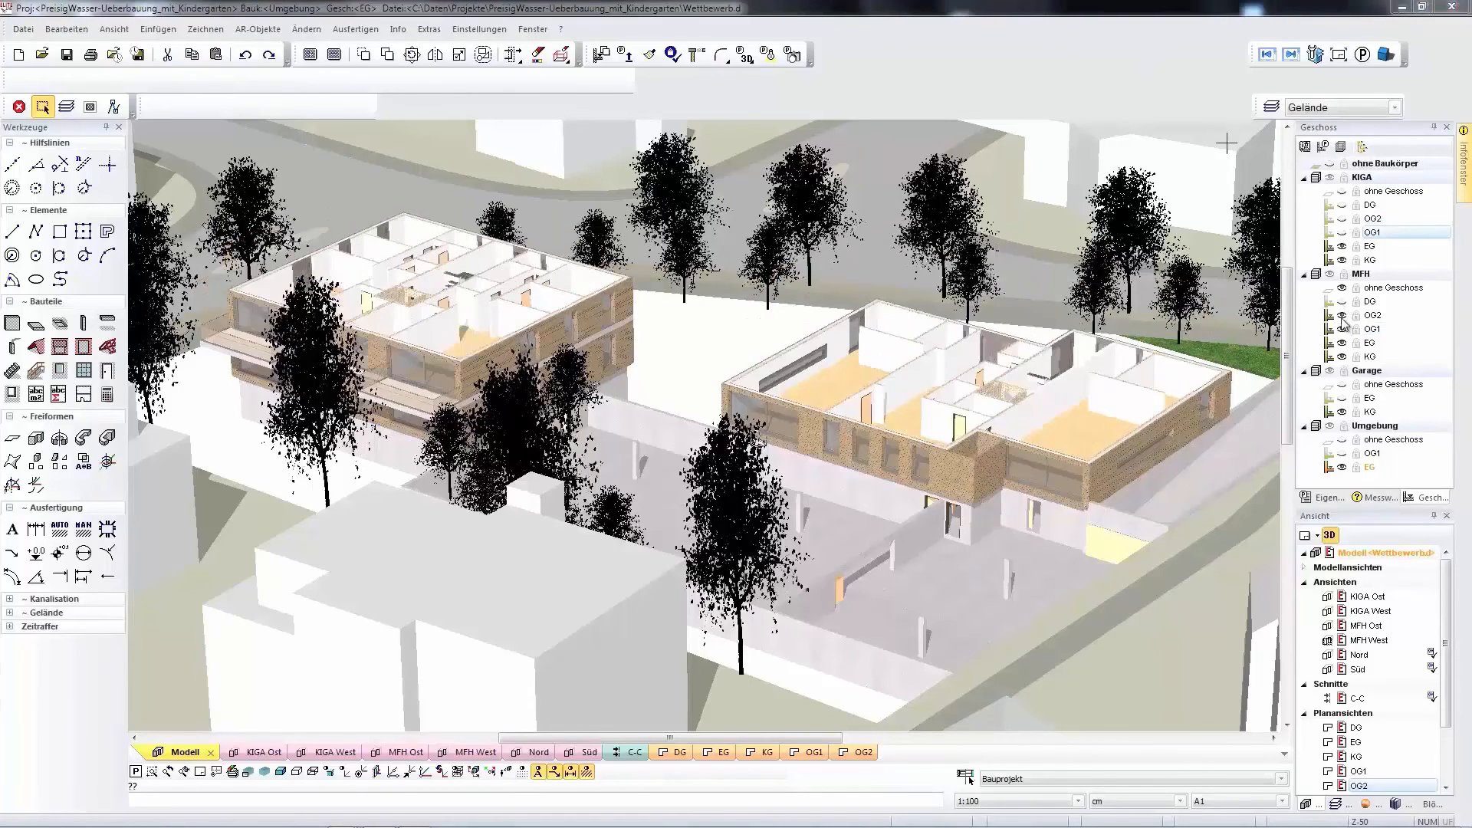
pyautogui.click(1341, 329)
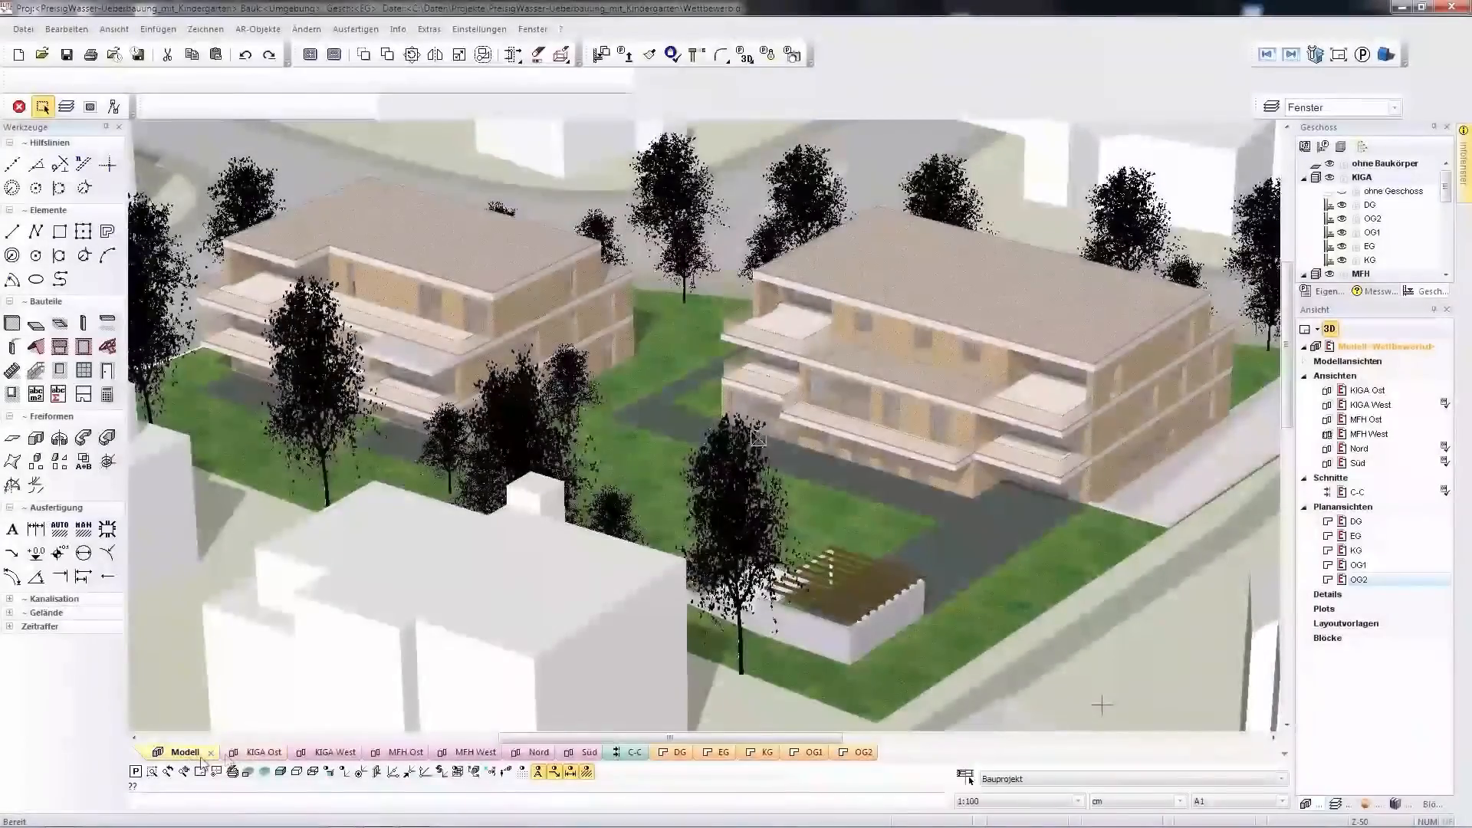
# Look through the KIGA and MFH east and west elevations and the EG, KG and OG1 floor plans.
pyautogui.click(256, 752)
pyautogui.click(322, 752)
pyautogui.click(383, 753)
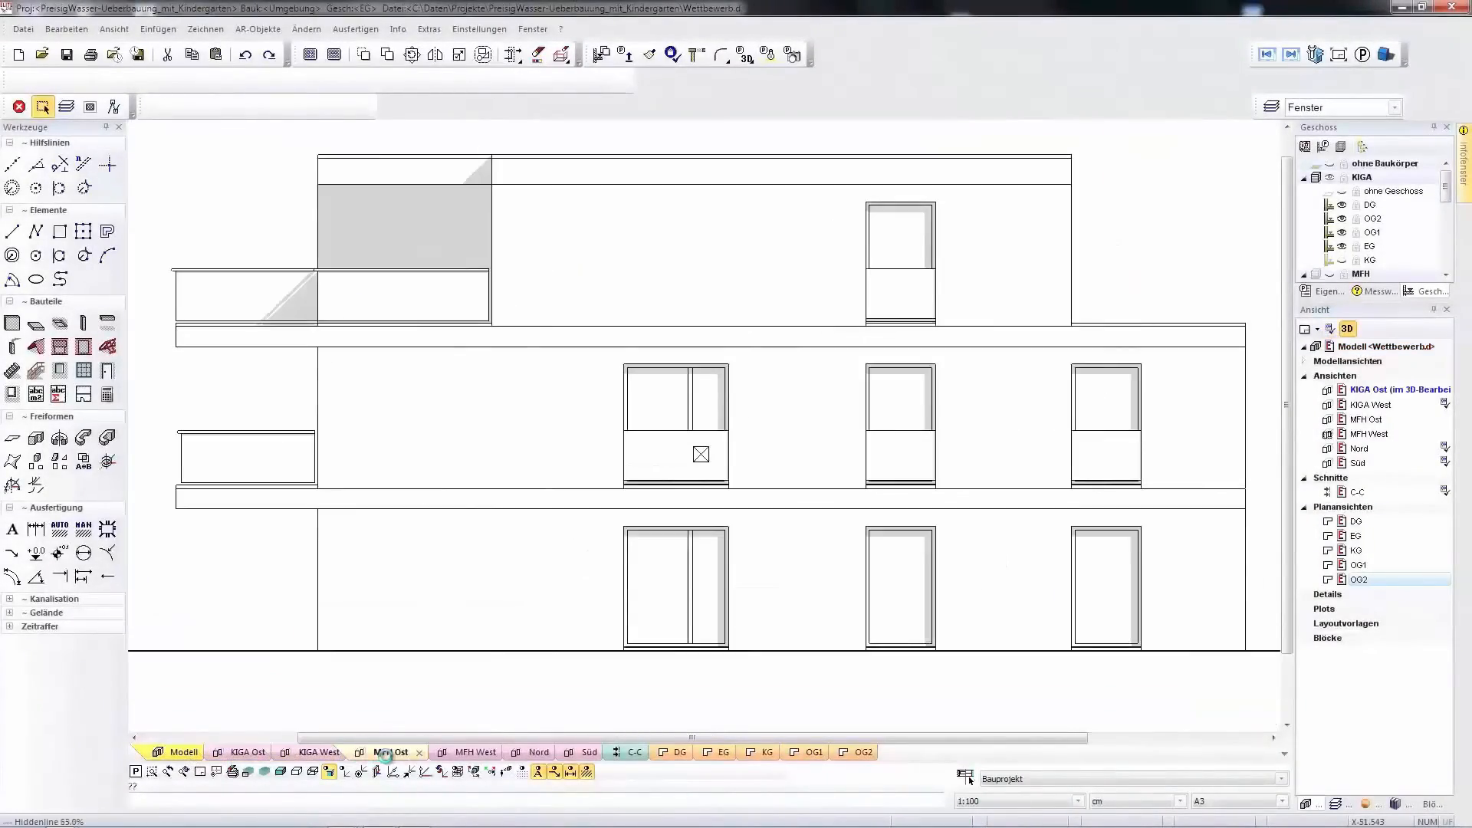
pyautogui.click(467, 752)
pyautogui.click(709, 752)
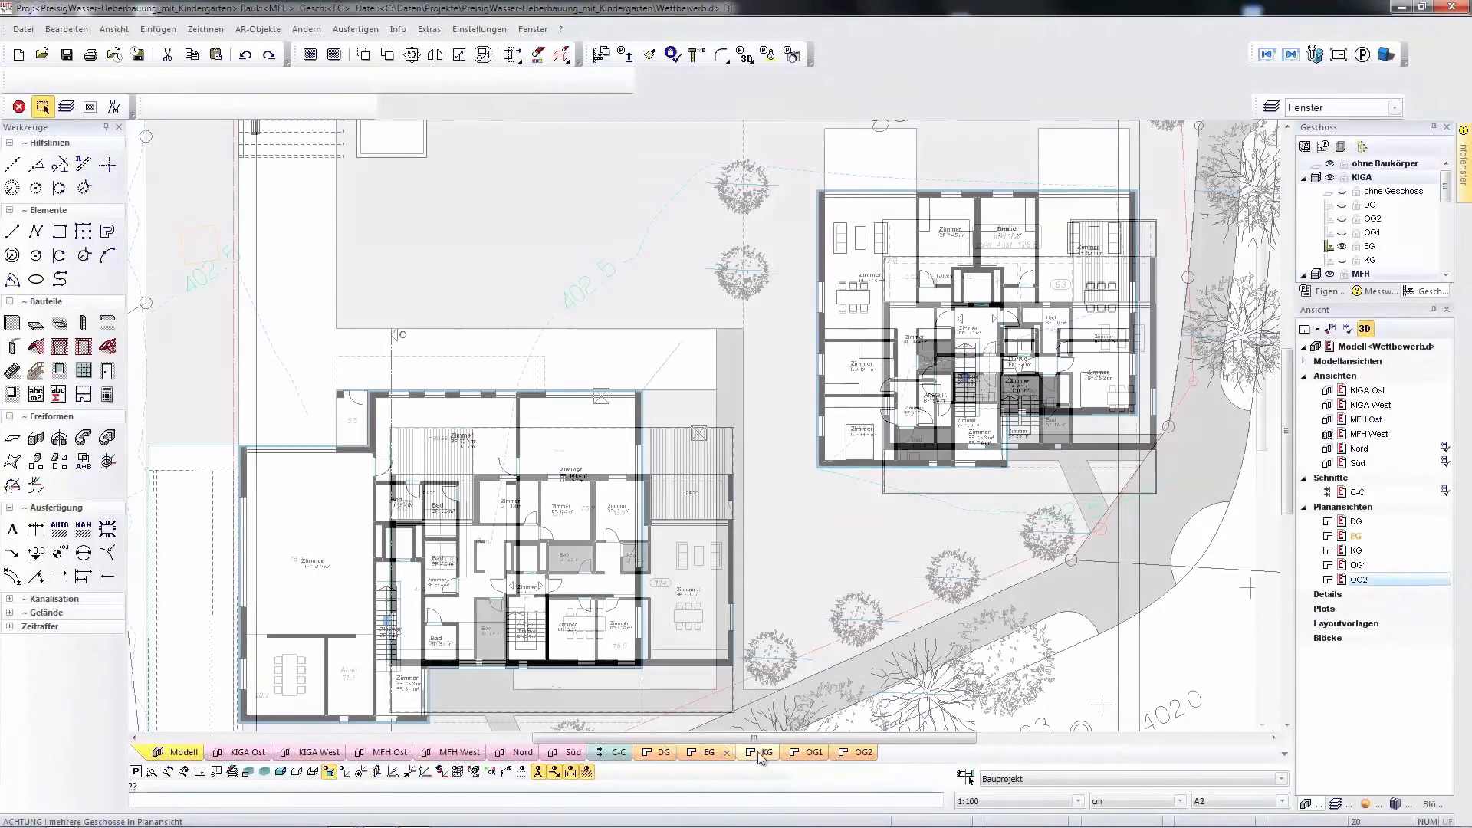
pyautogui.click(760, 753)
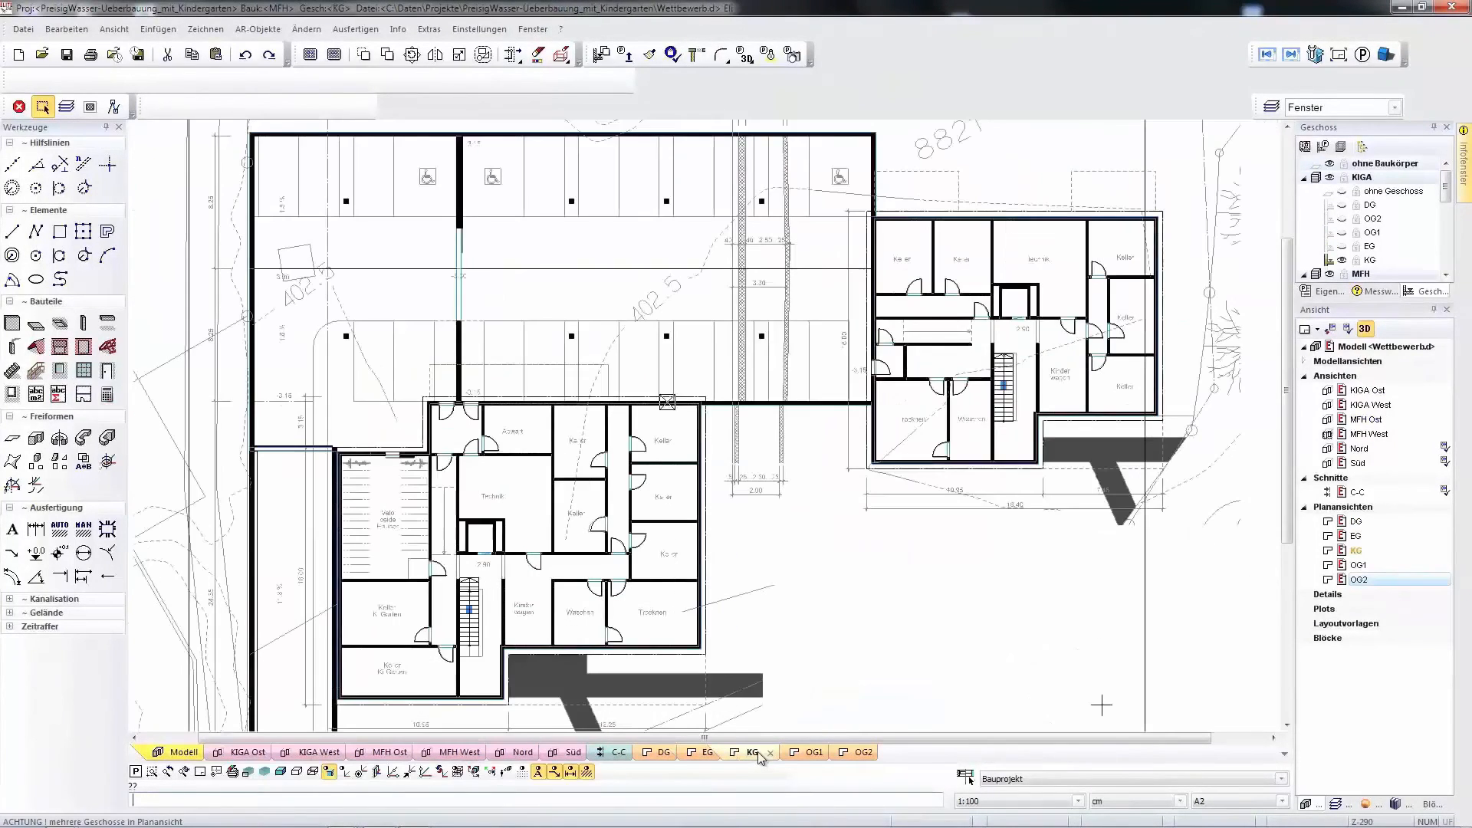
pyautogui.click(802, 755)
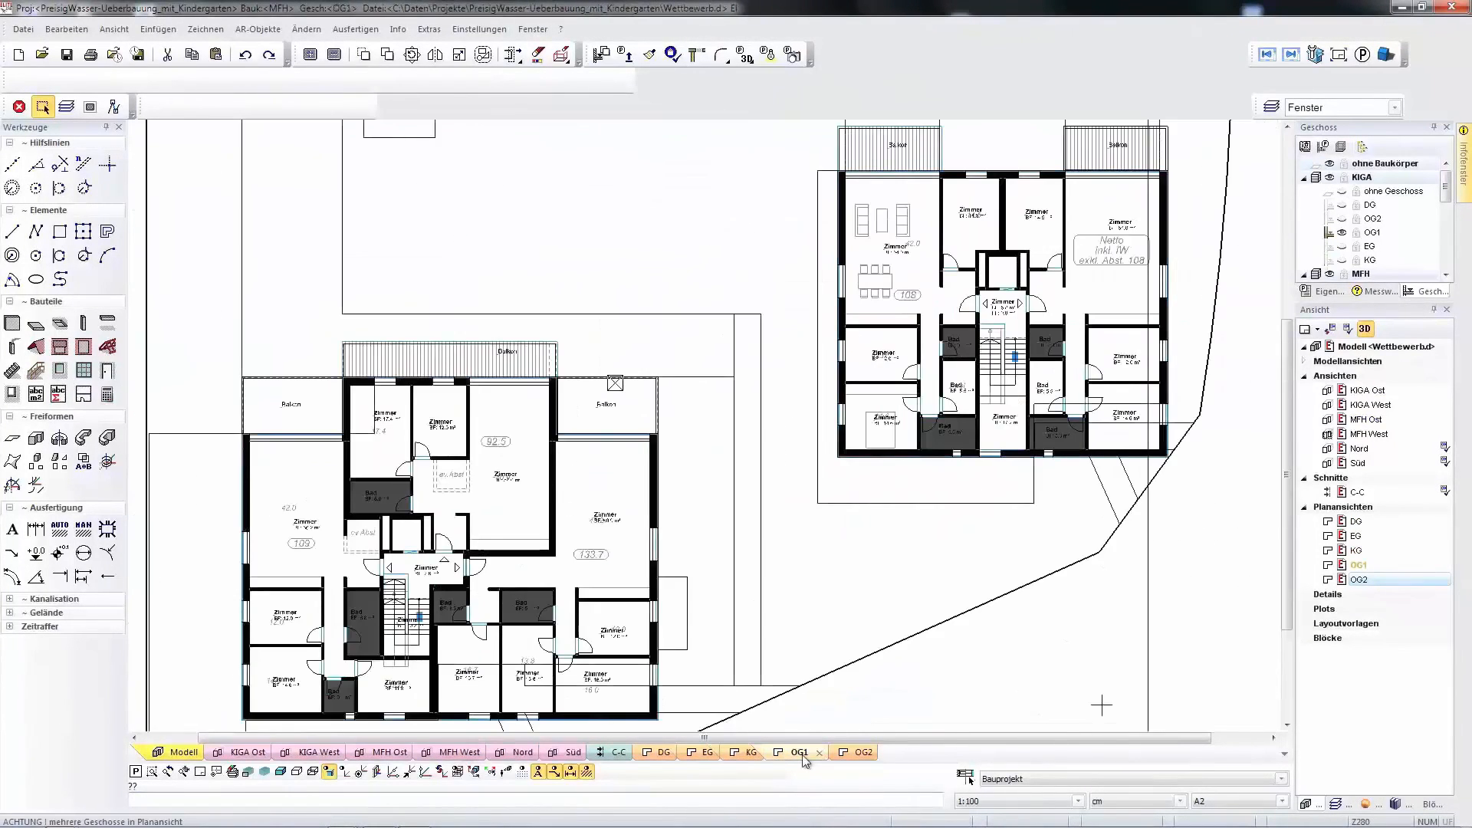
# In the 3D model, shorten KIGA's long ground-floor east window to 427.78 cm, aligning its end with the window above.
pyautogui.click(178, 753)
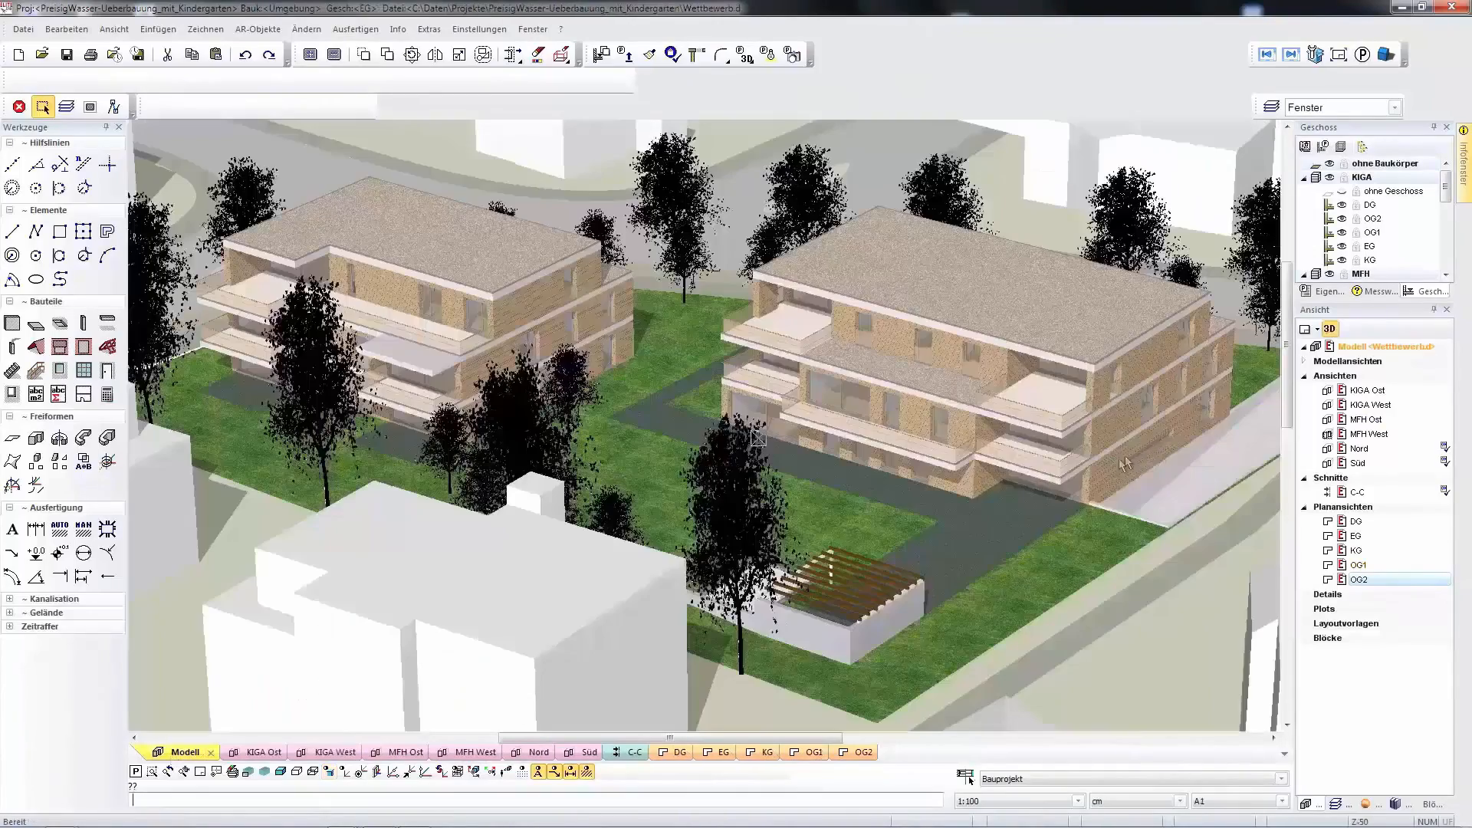
pyautogui.scroll(5, 1177, 456)
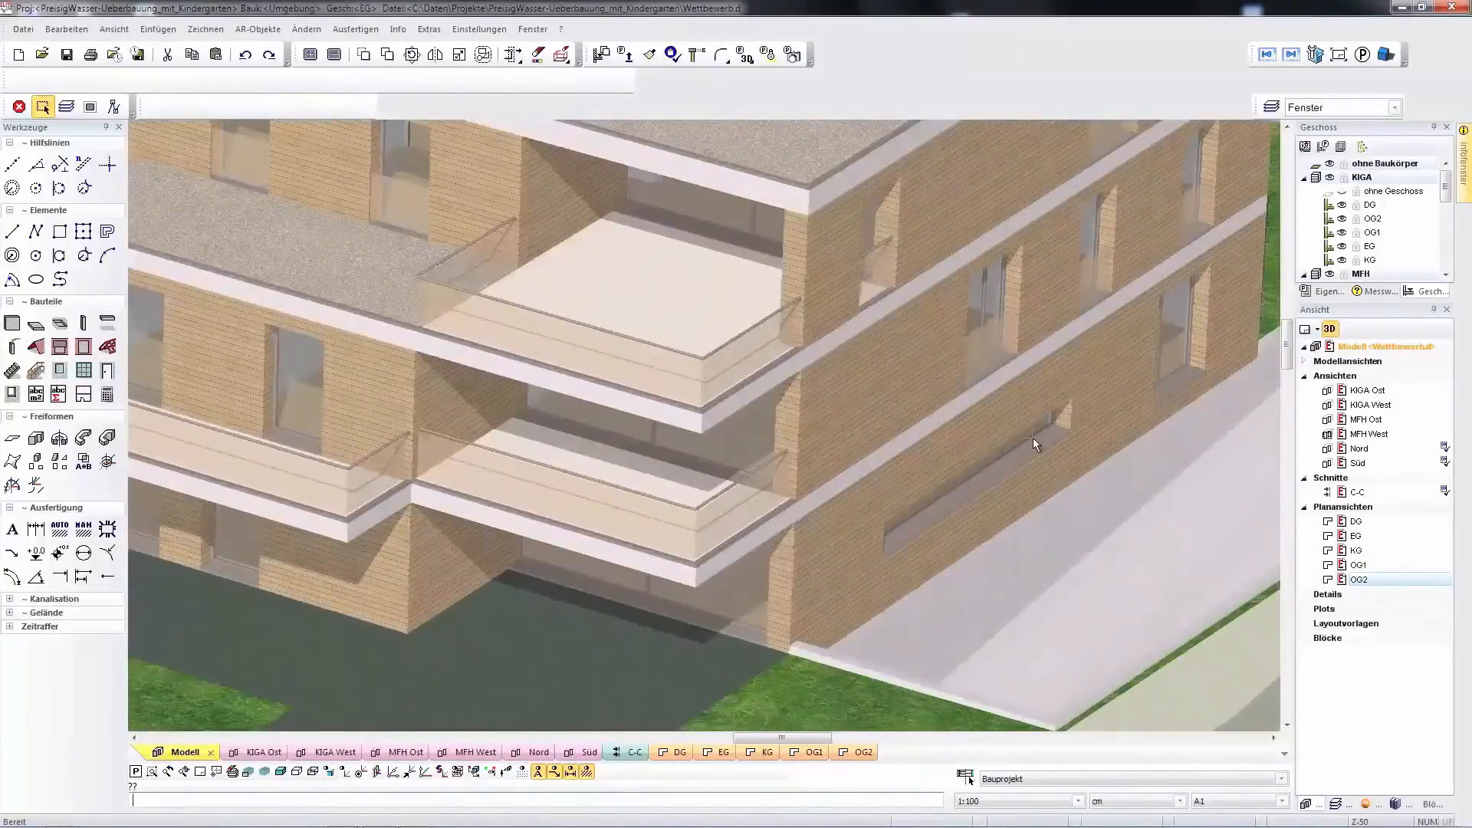
pyautogui.click(1033, 439)
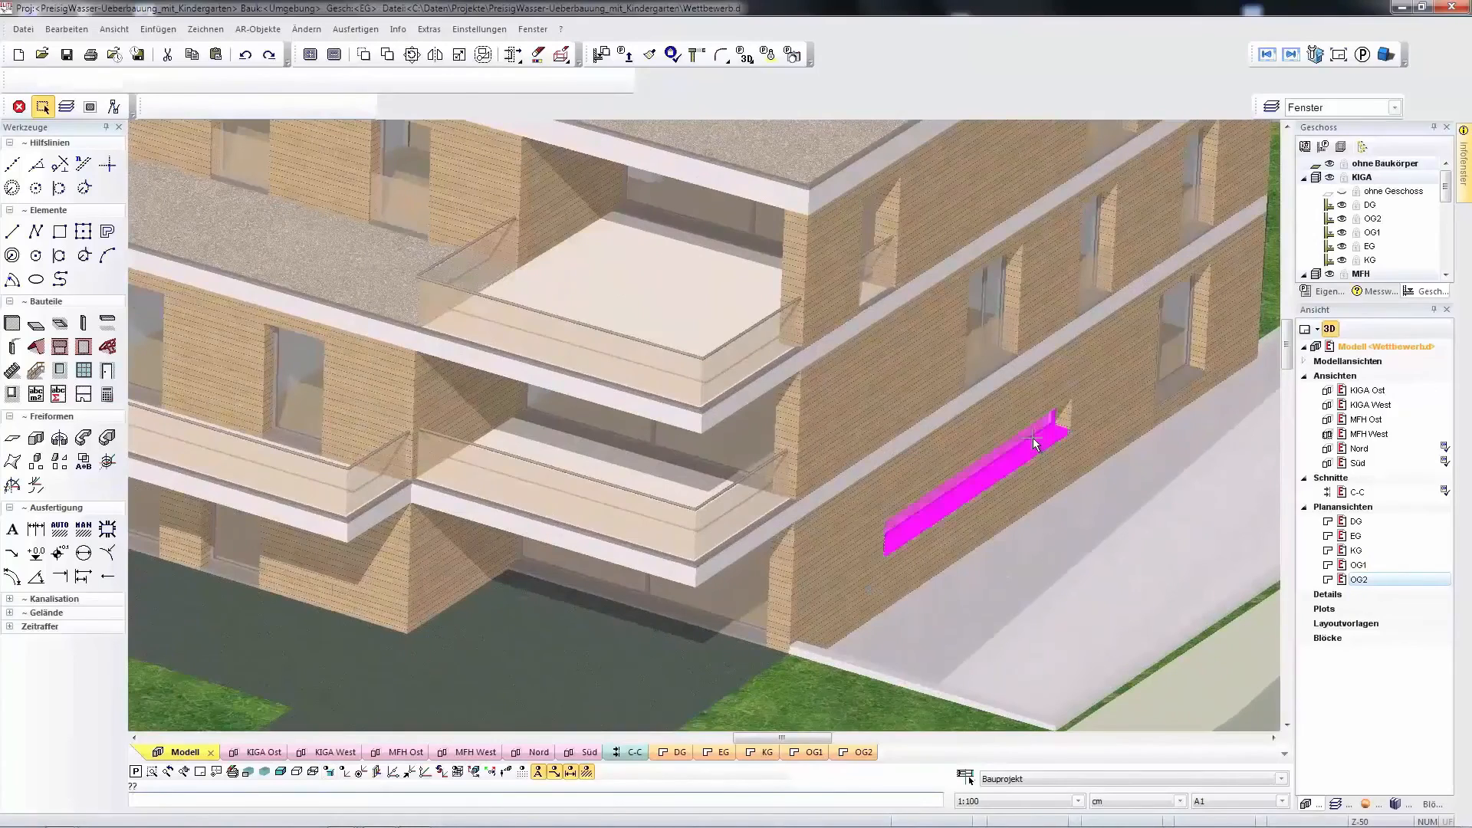
pyautogui.click(1072, 414)
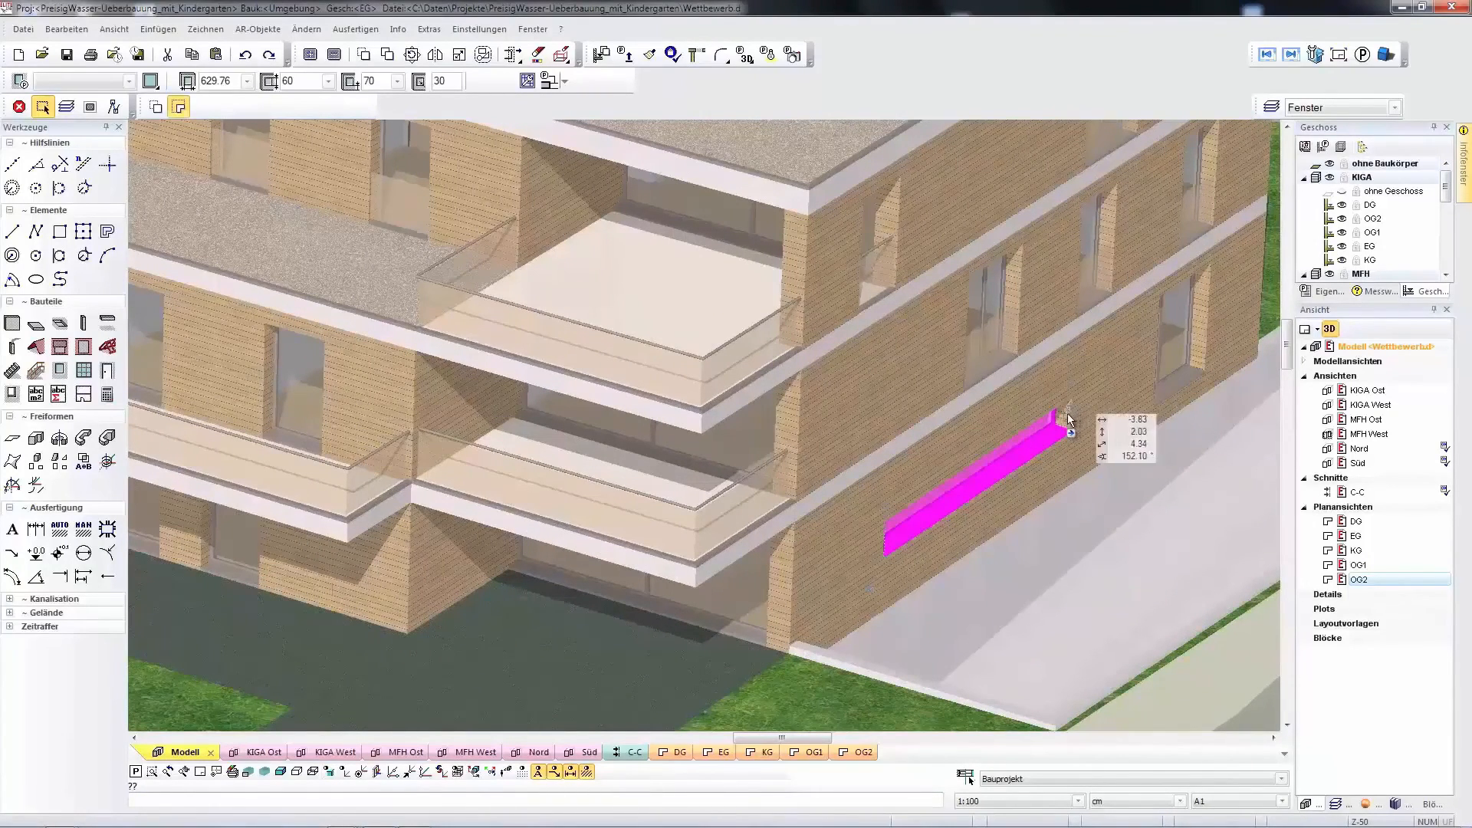
pyautogui.click(1024, 361)
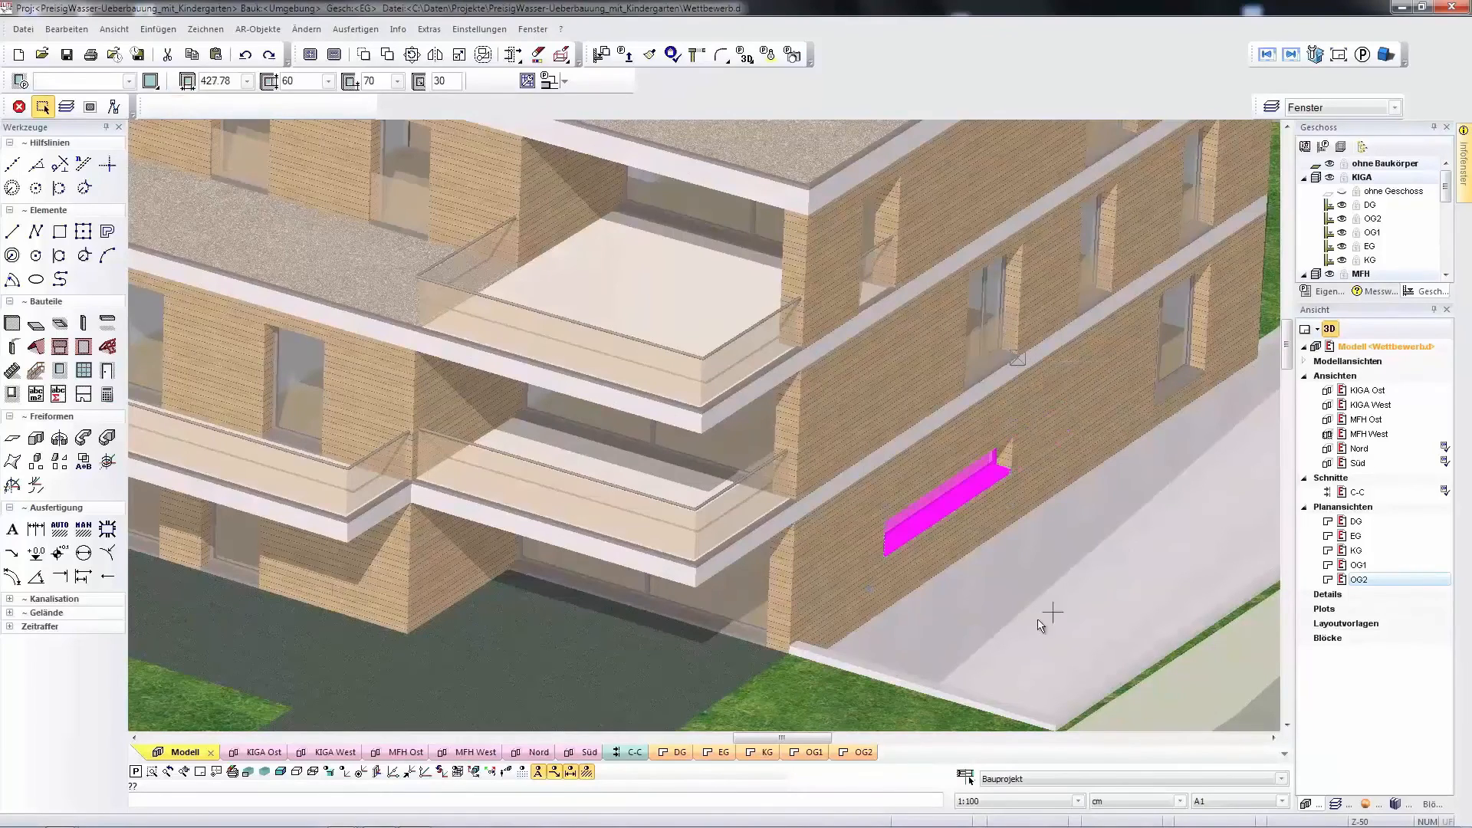
# In the KIGA Ost elevation, raise the strip window's top edge to make it 115 cm high, and check it in the model.
pyautogui.click(268, 752)
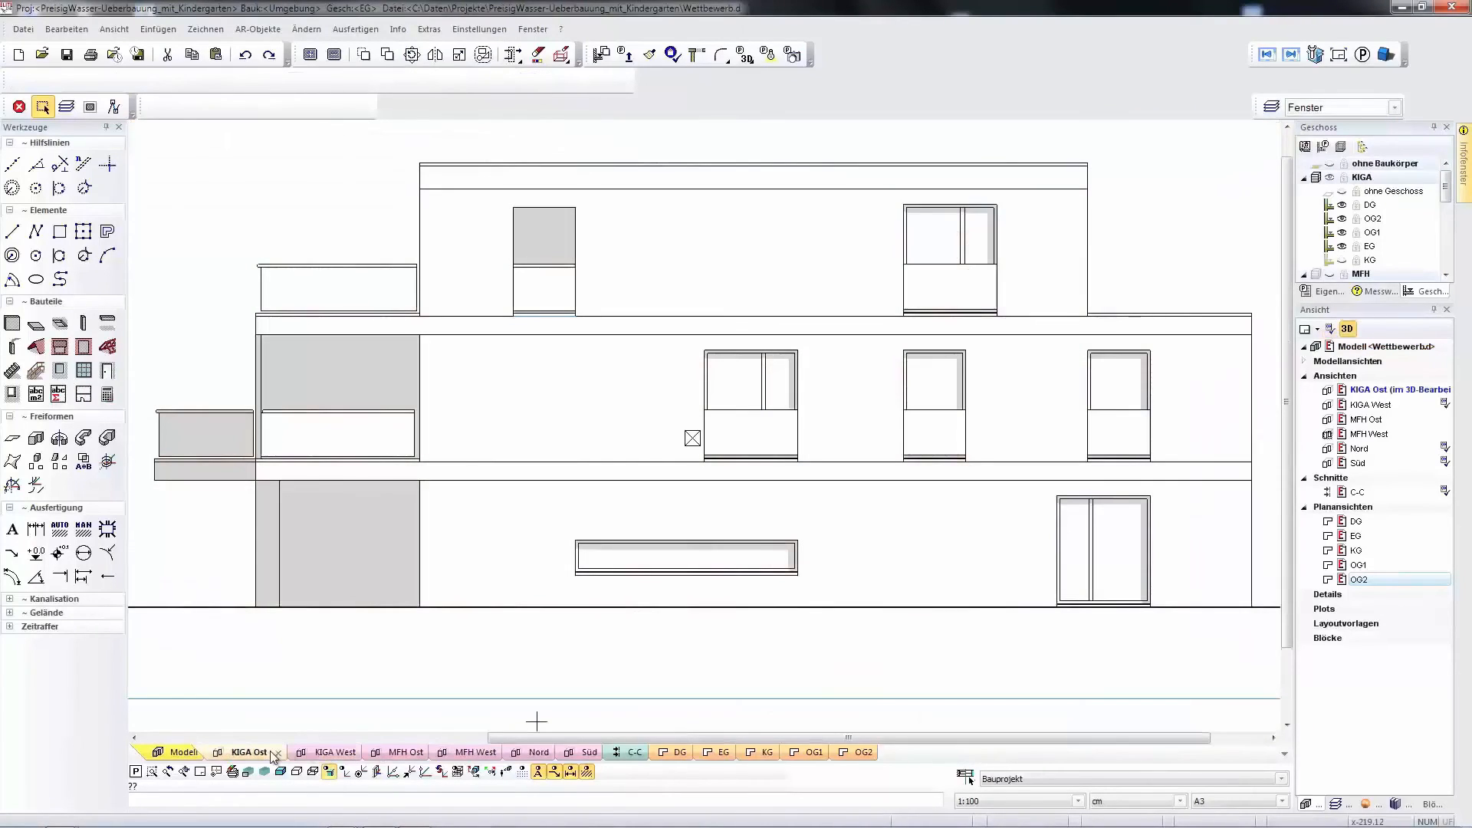
pyautogui.click(703, 564)
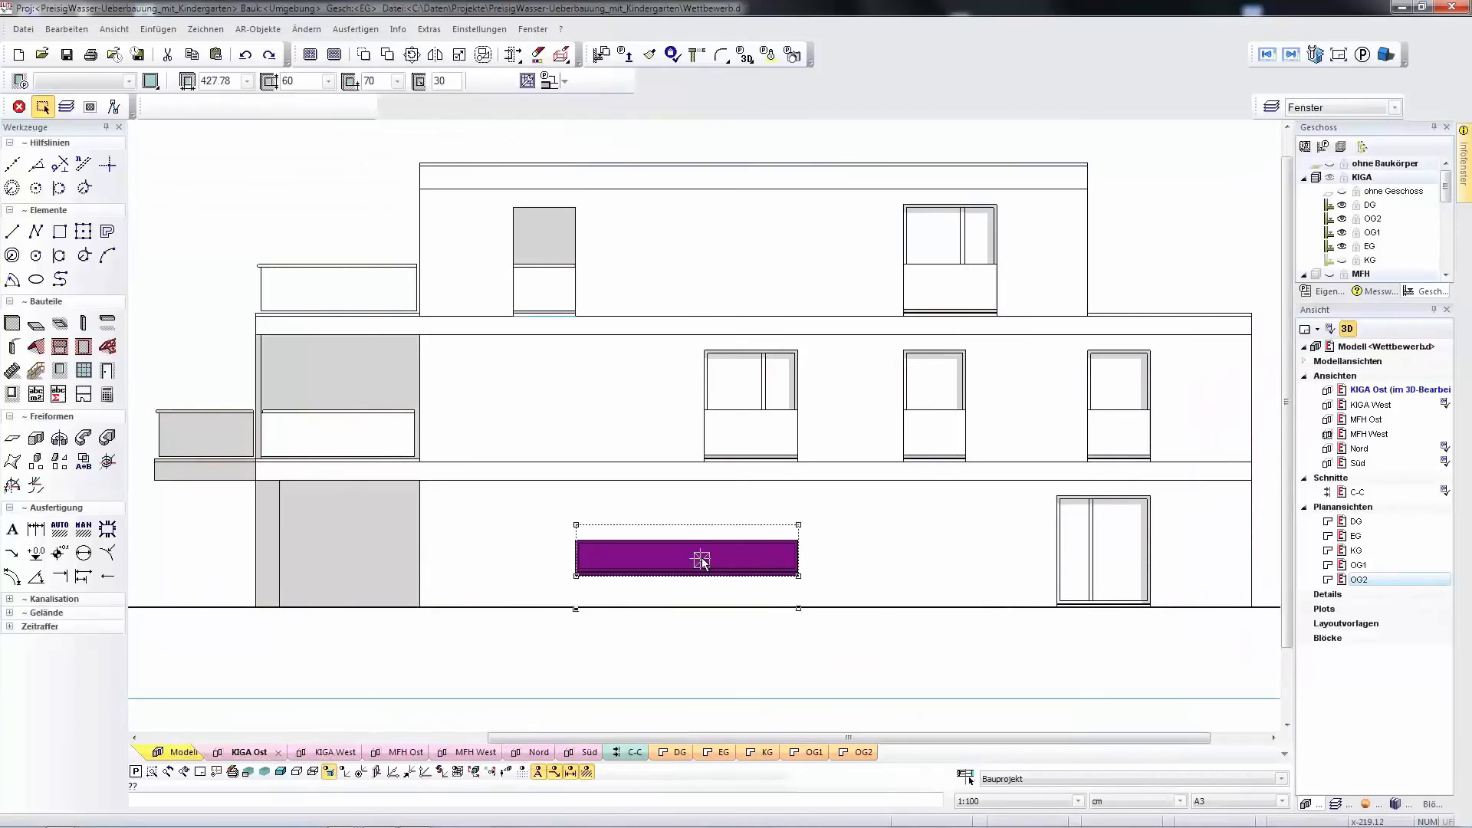
pyautogui.click(743, 524)
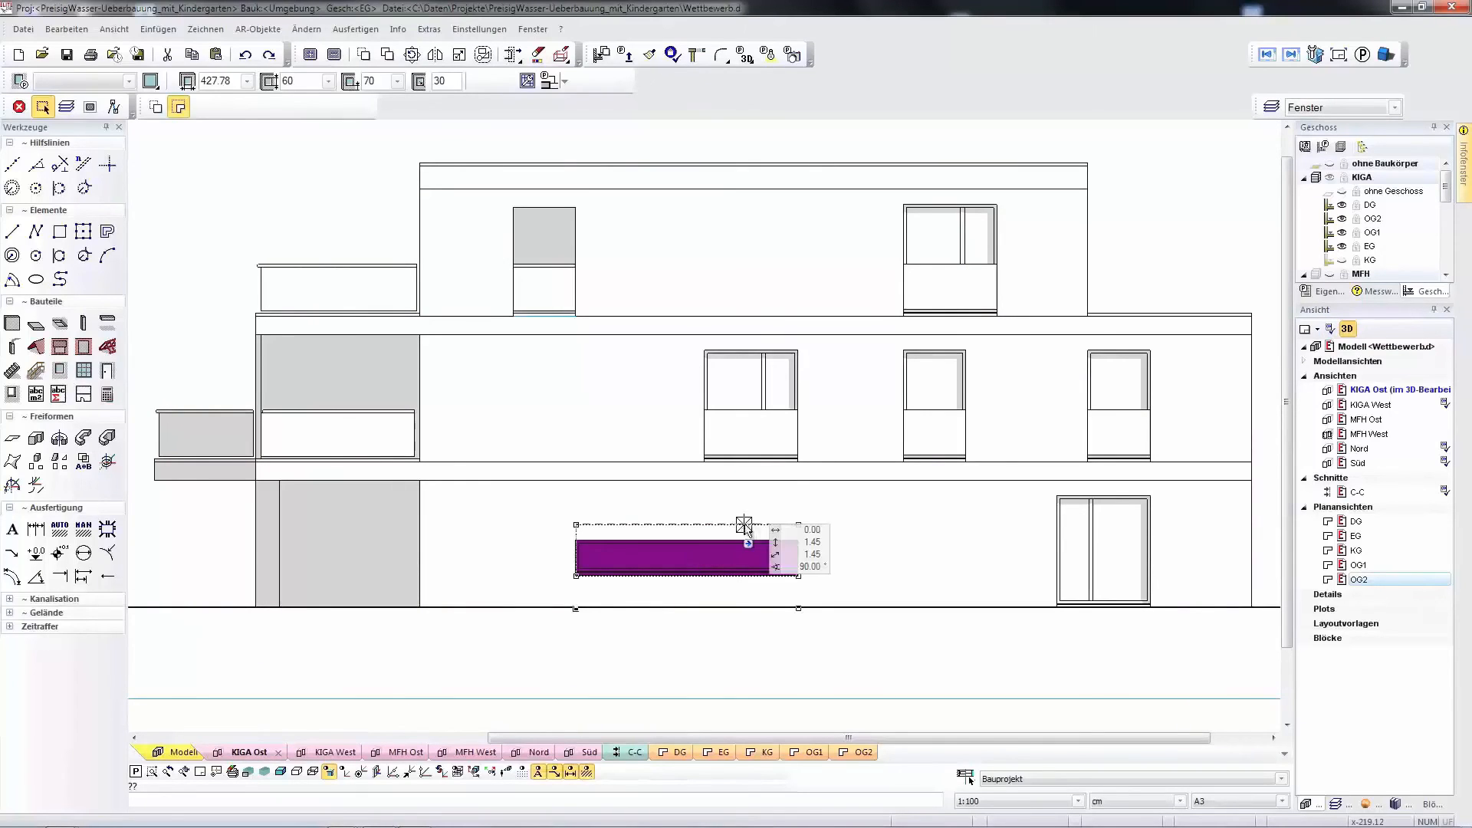
pyautogui.click(1057, 497)
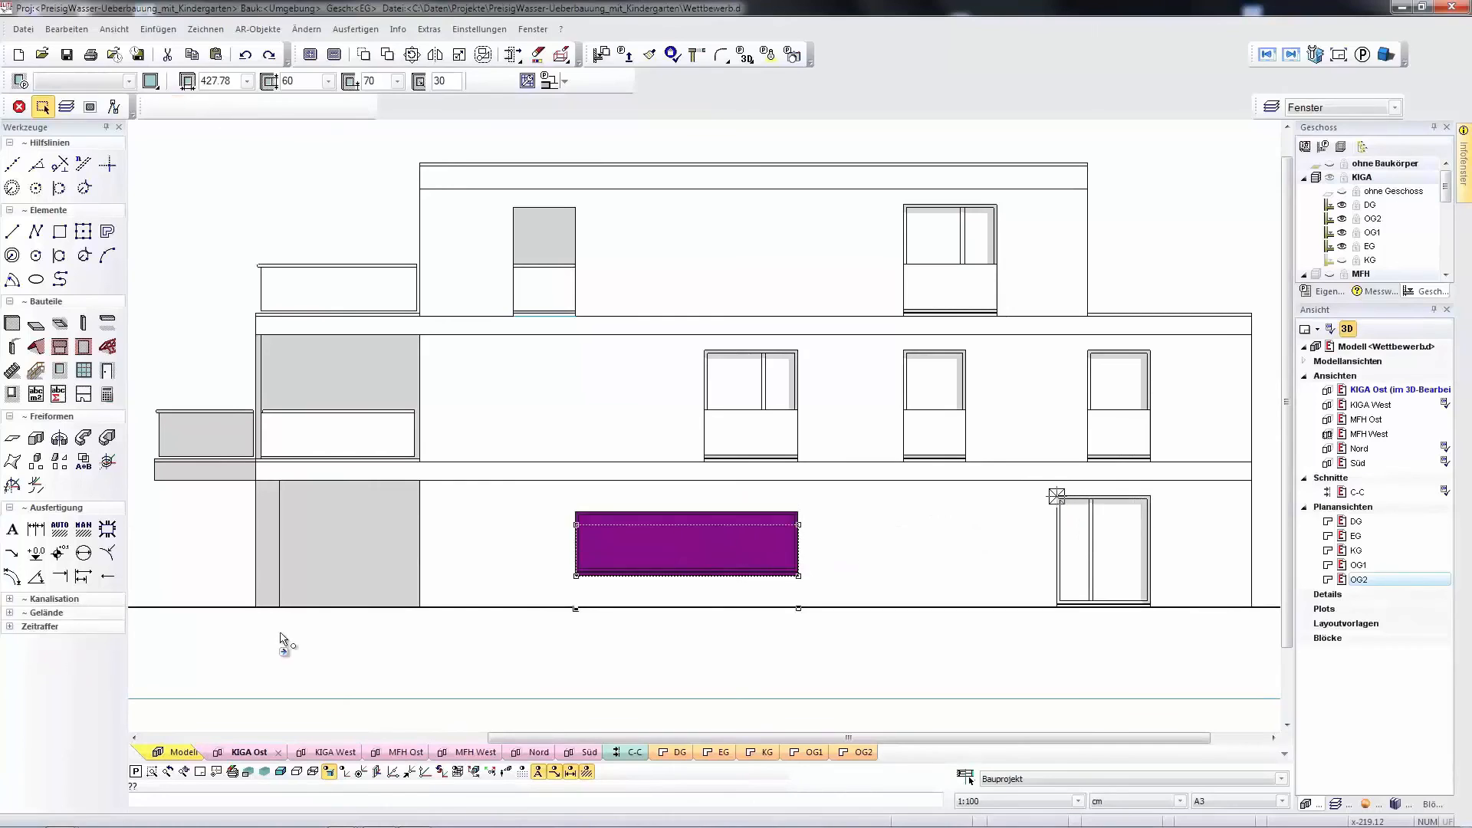
pyautogui.click(185, 753)
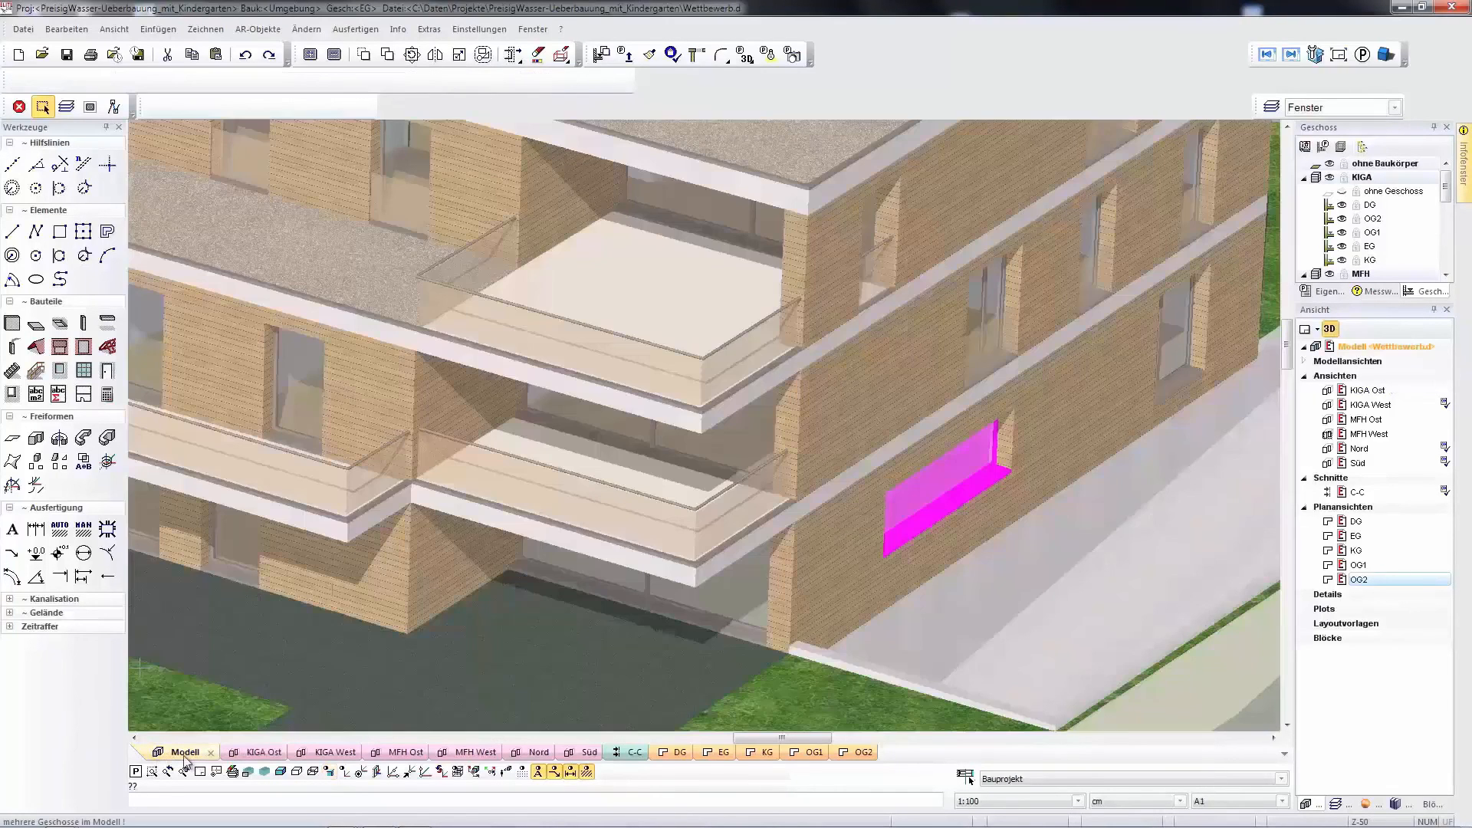
# In the EG floor plan, move the widened Zimmer's east-facade strip window along its outer wall, away from the upper room corner.
pyautogui.click(713, 754)
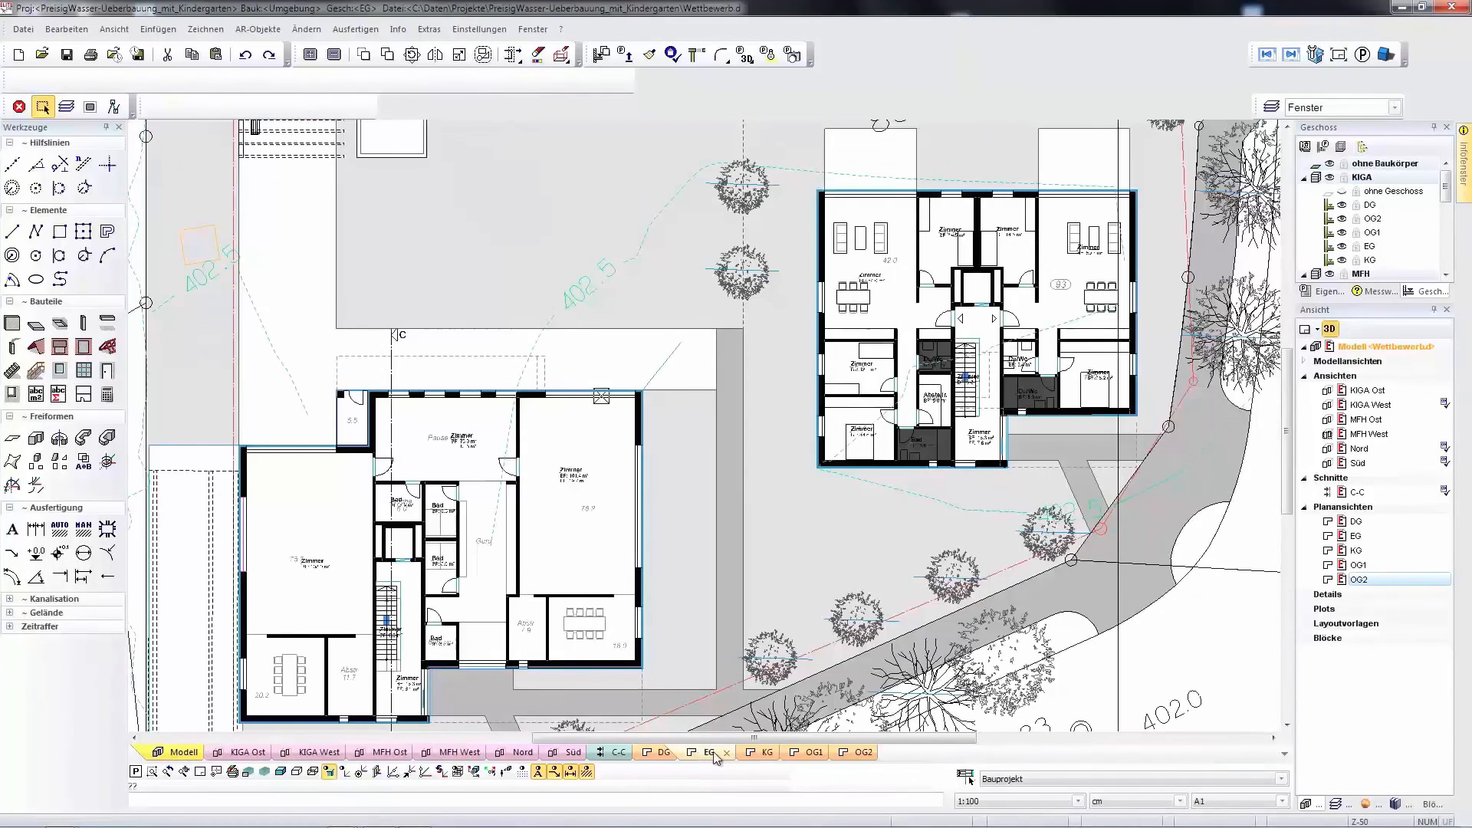
pyautogui.scroll(3, 224, 567)
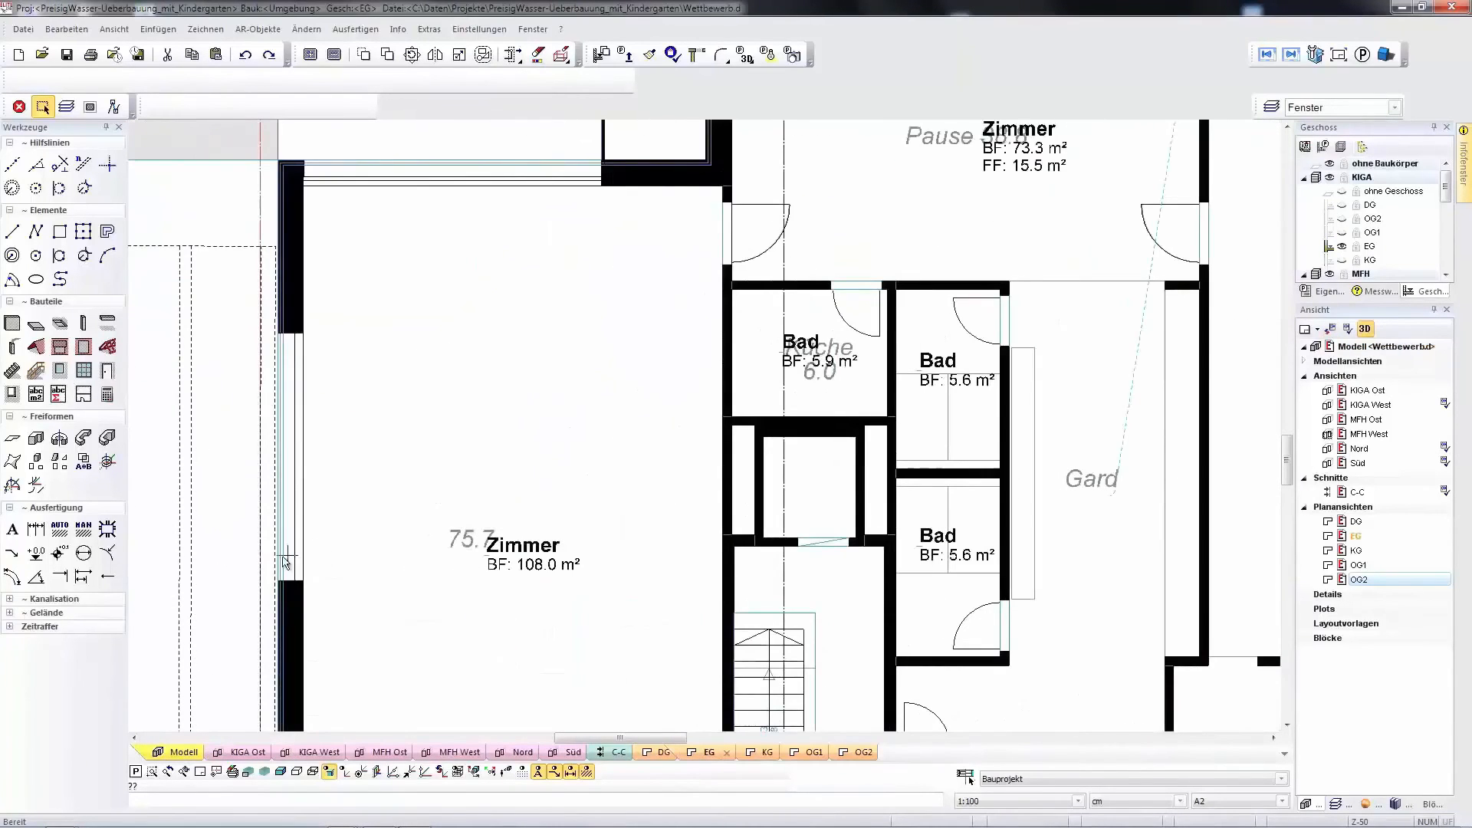
pyautogui.click(297, 566)
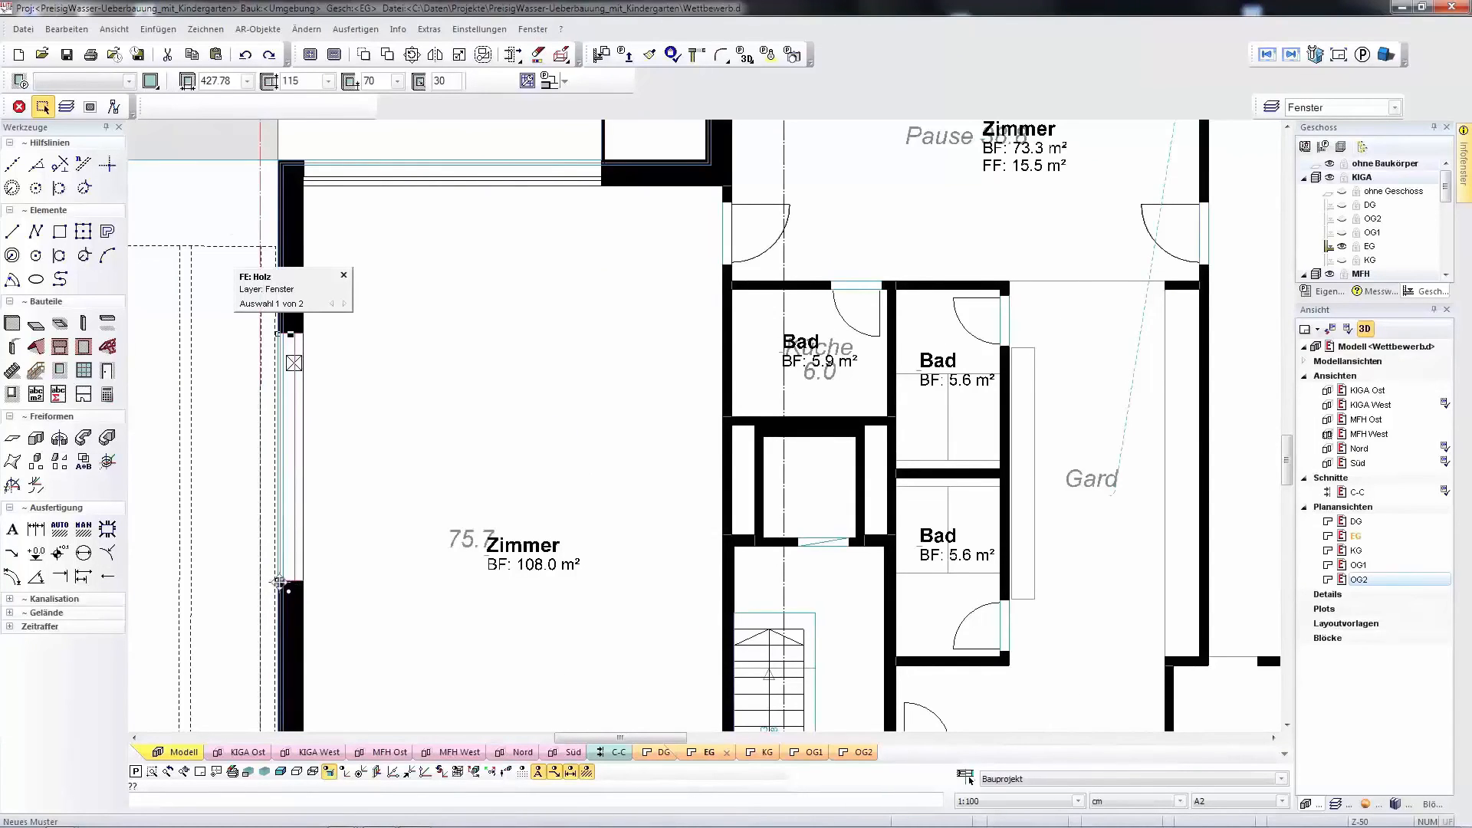
pyautogui.click(277, 581)
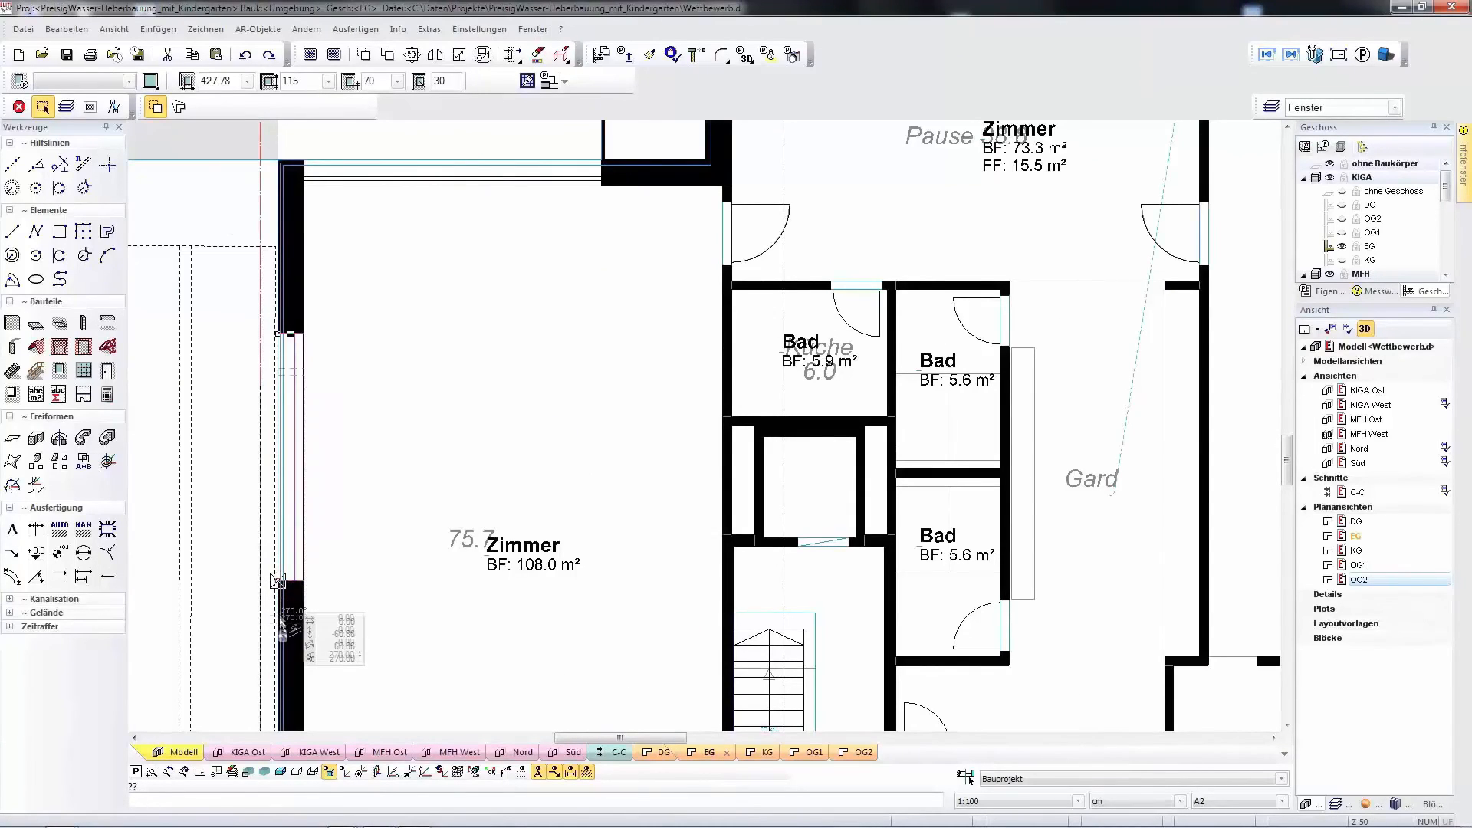
pyautogui.click(285, 683)
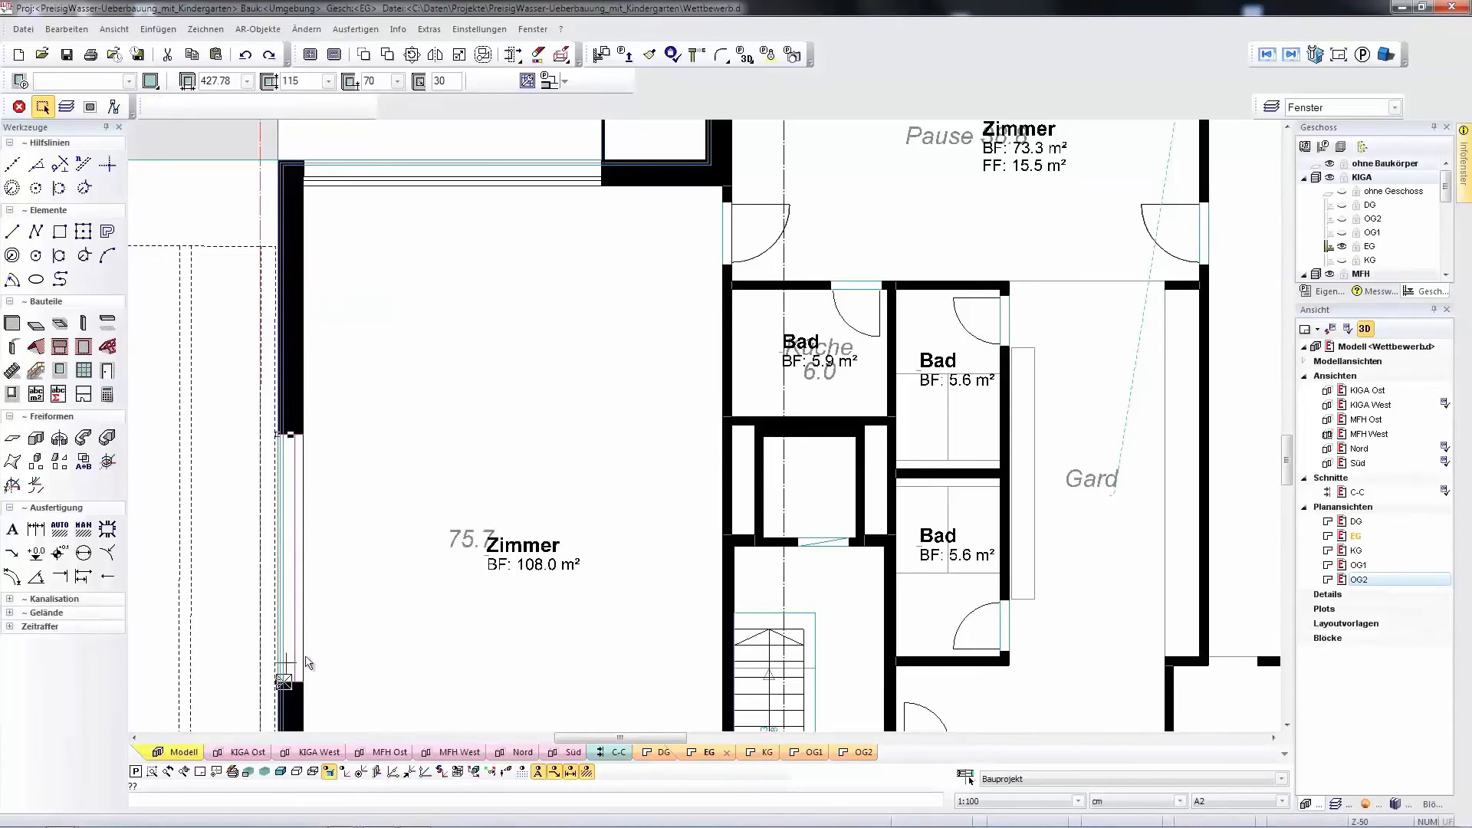
# In section C-C, set the lower balcony railing's handrail diameter to 8 and its height to 96, and return to the model.
pyautogui.click(177, 753)
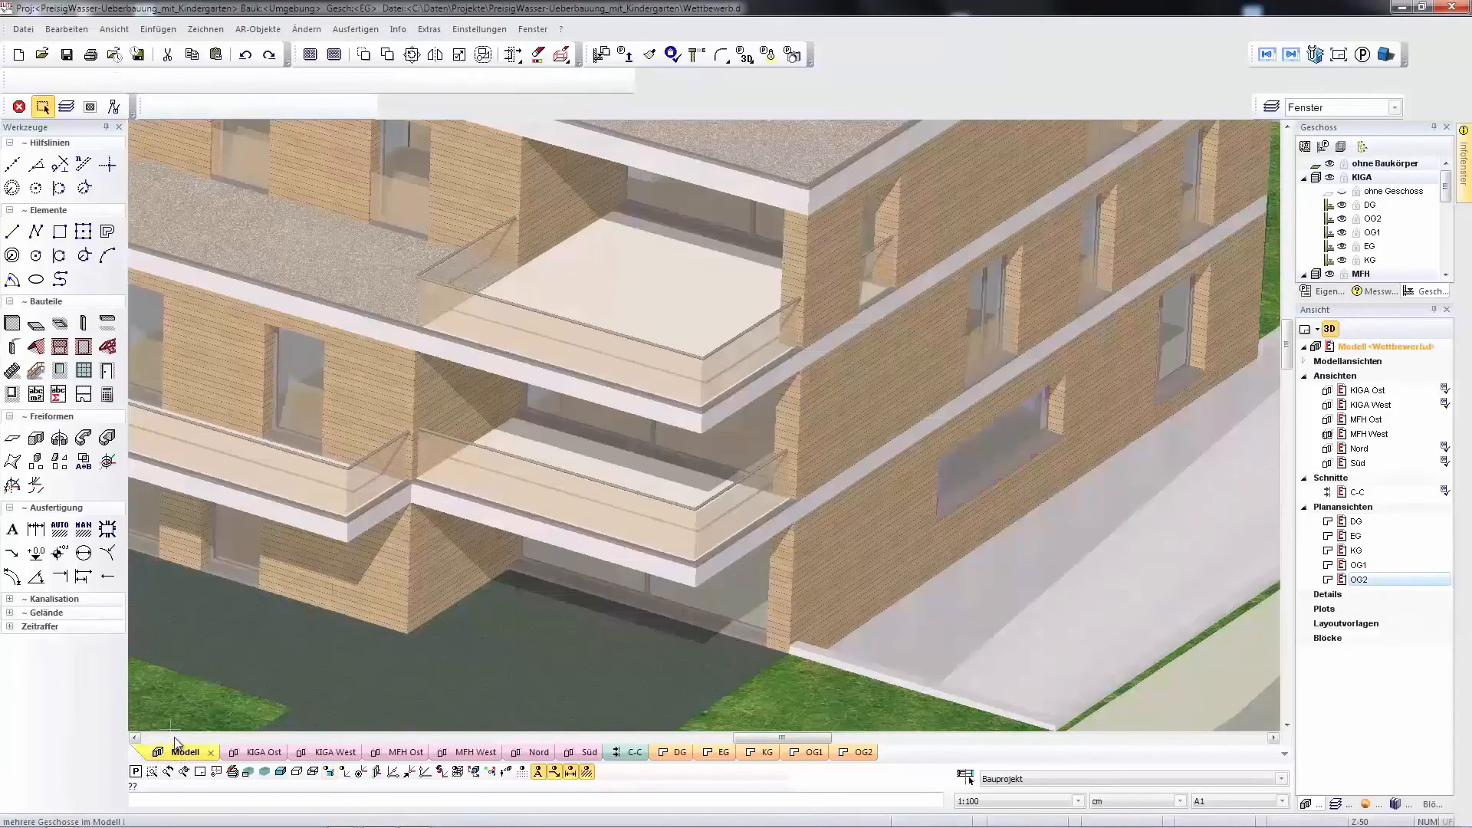
pyautogui.click(627, 753)
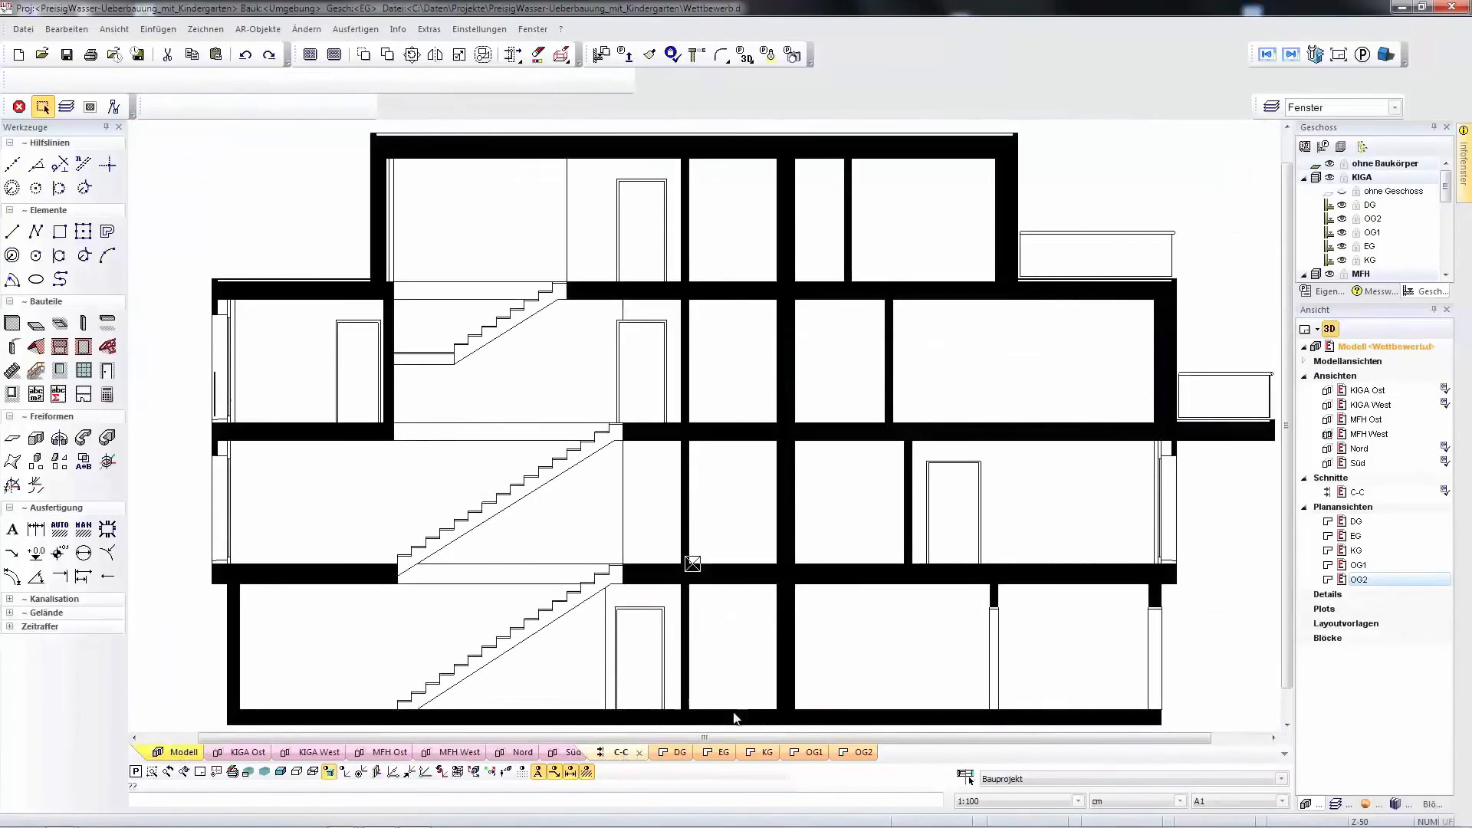
pyautogui.click(1242, 393)
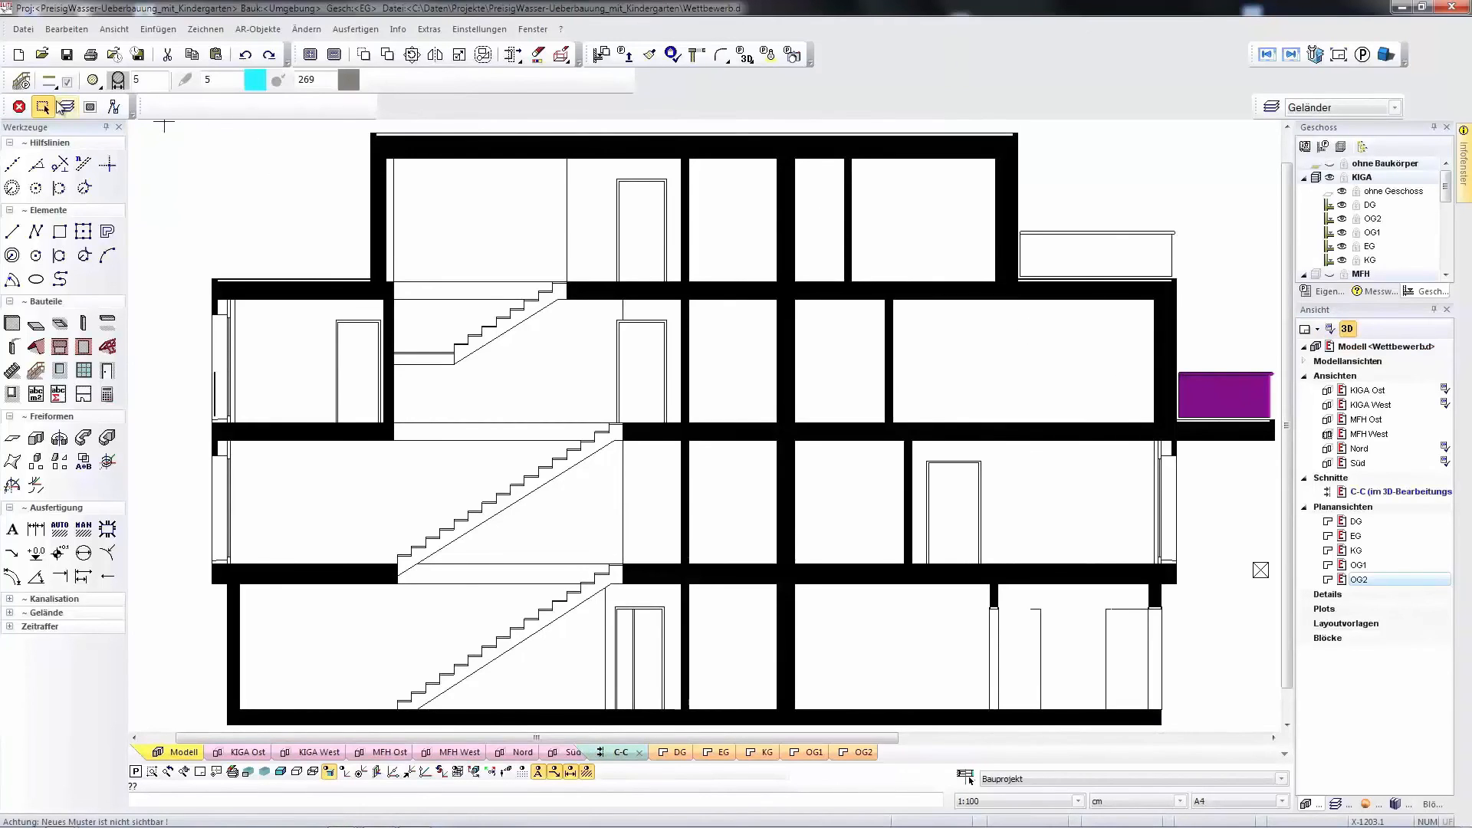
pyautogui.click(24, 88)
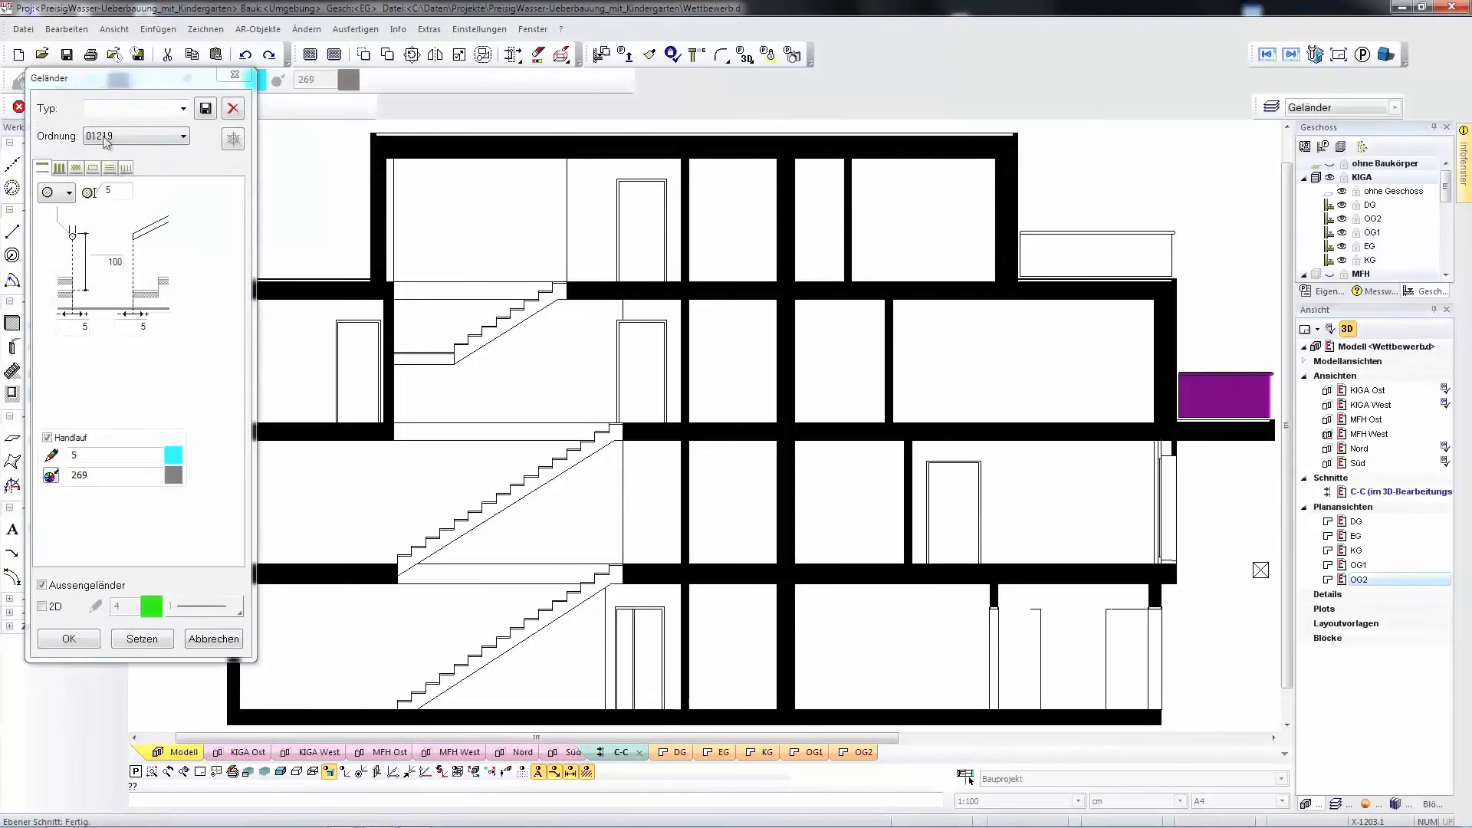
pyautogui.doubleClick(123, 193)
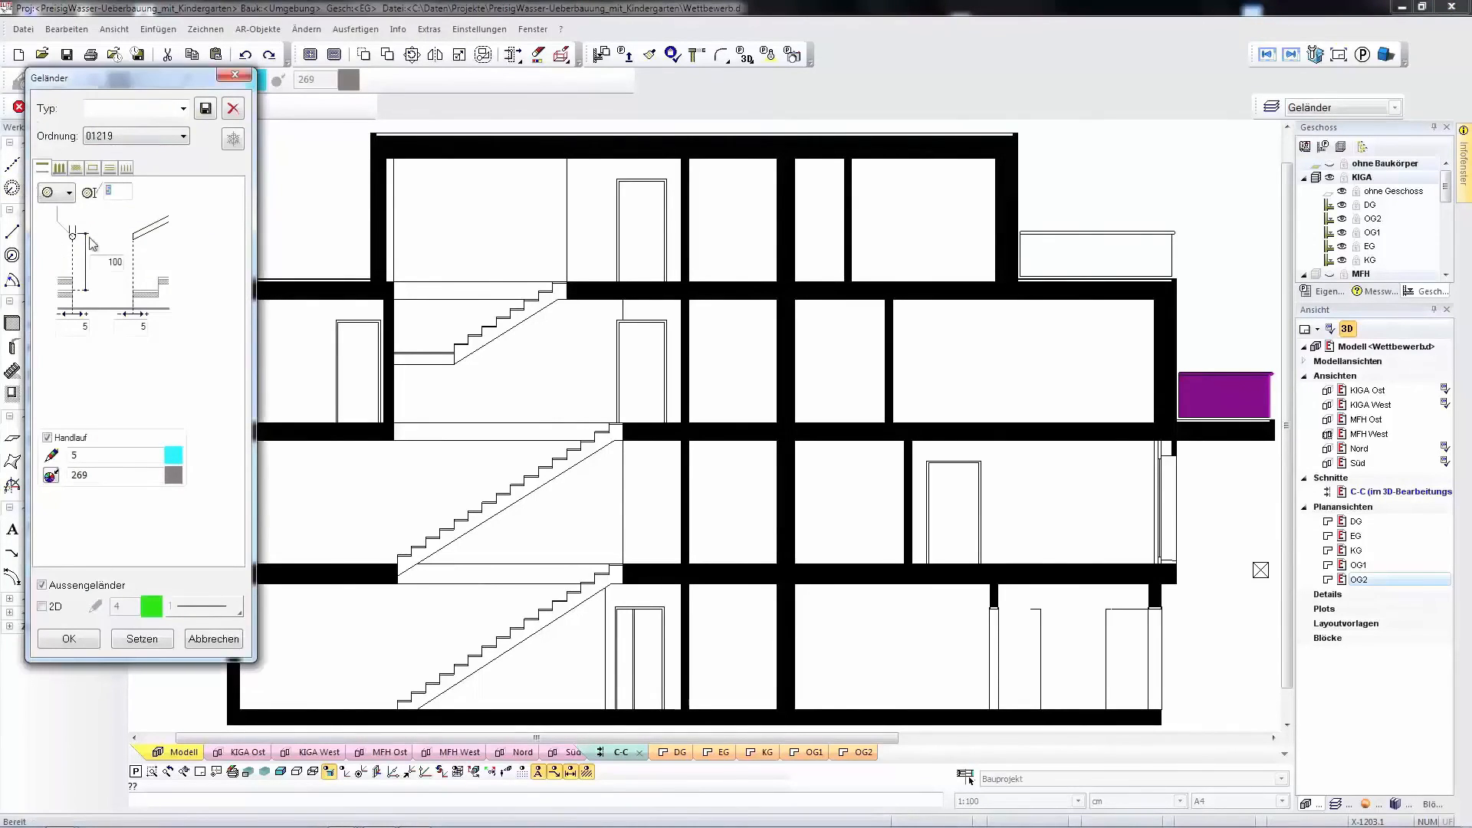
pyautogui.write('85')
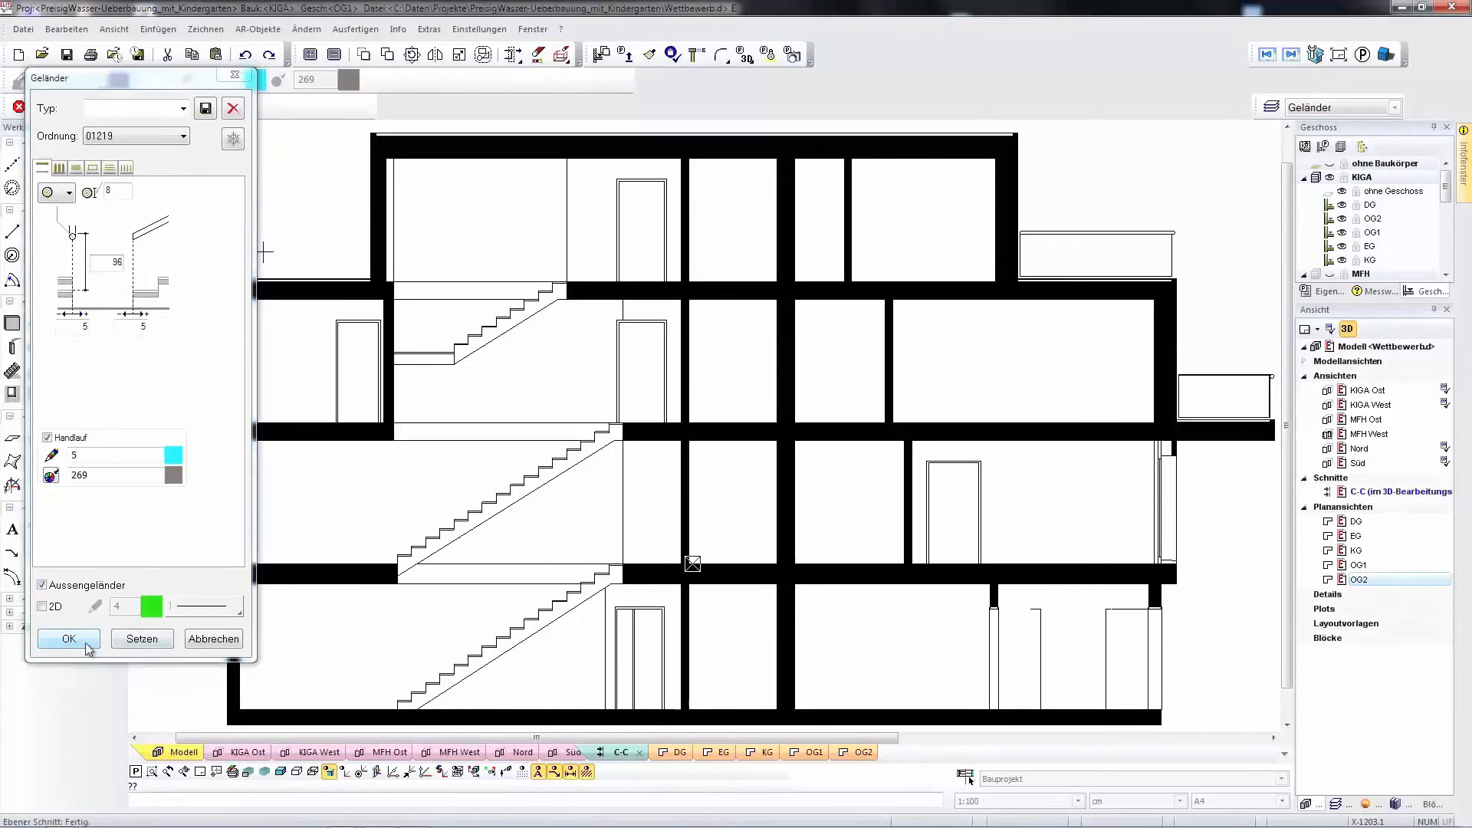
pyautogui.click(69, 638)
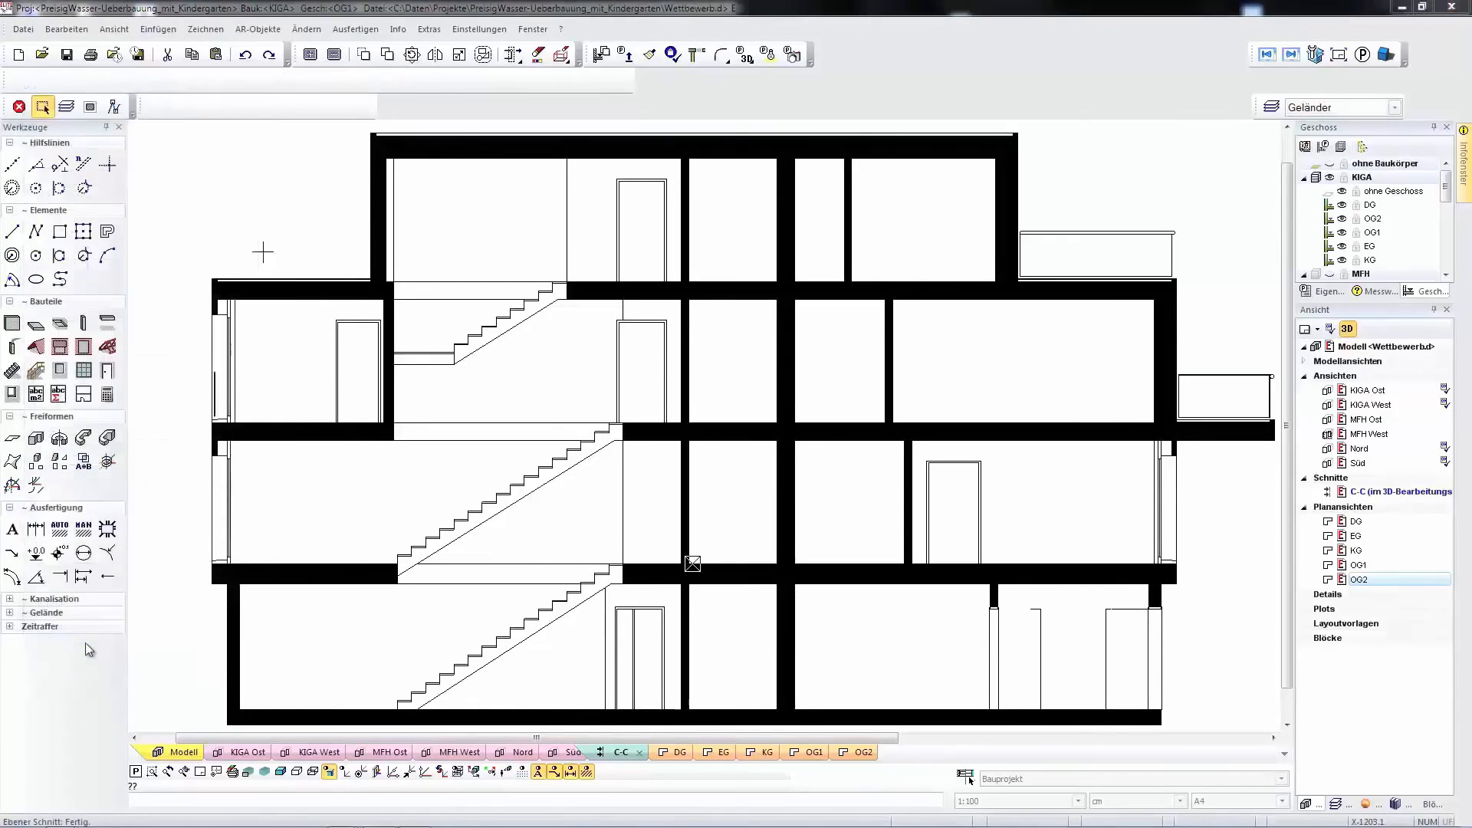
pyautogui.click(180, 753)
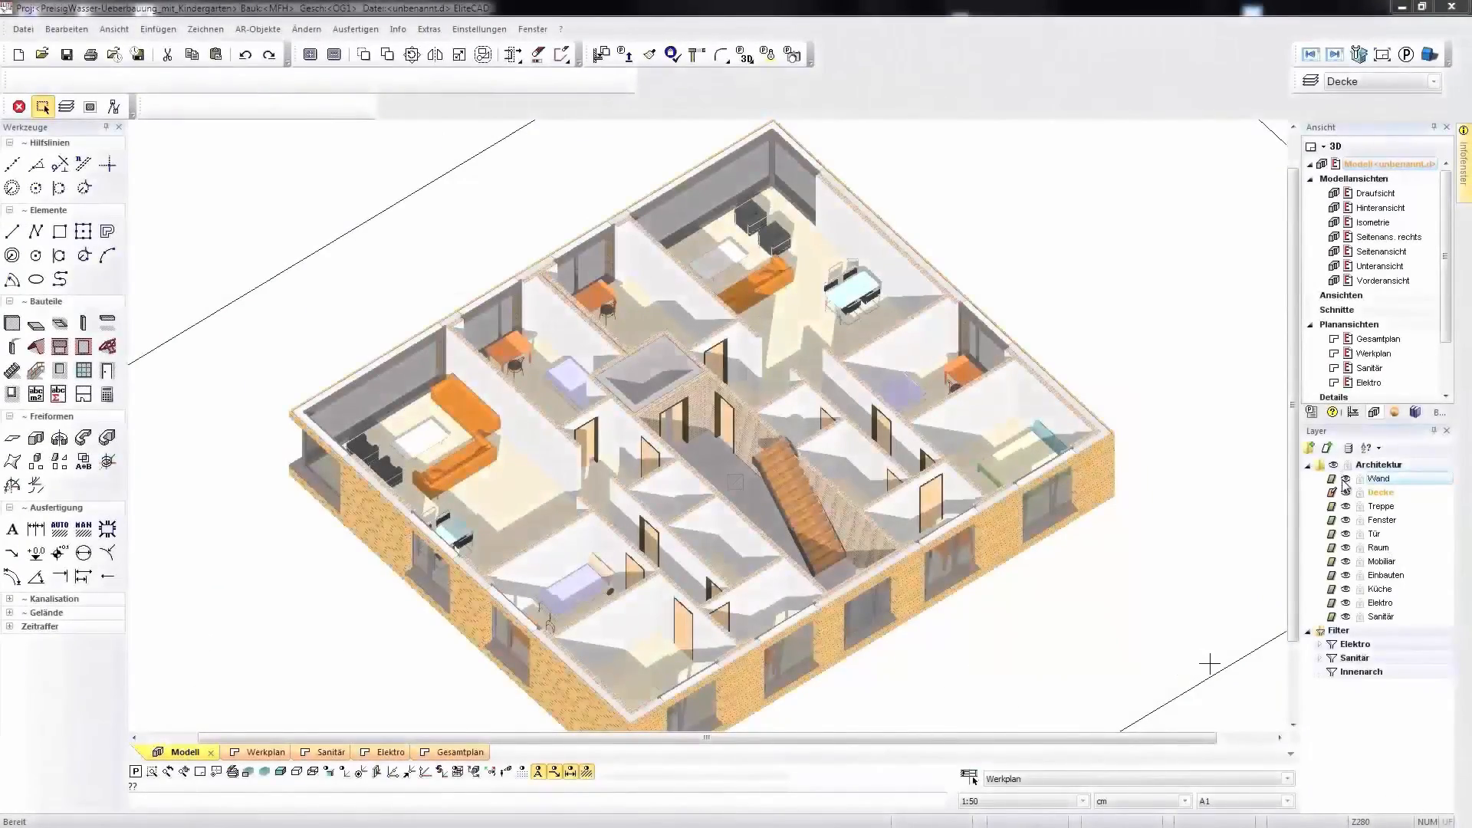
# Hide the Wand layer and show it again, and lock and unlock it in the 3D model.
pyautogui.click(1345, 479)
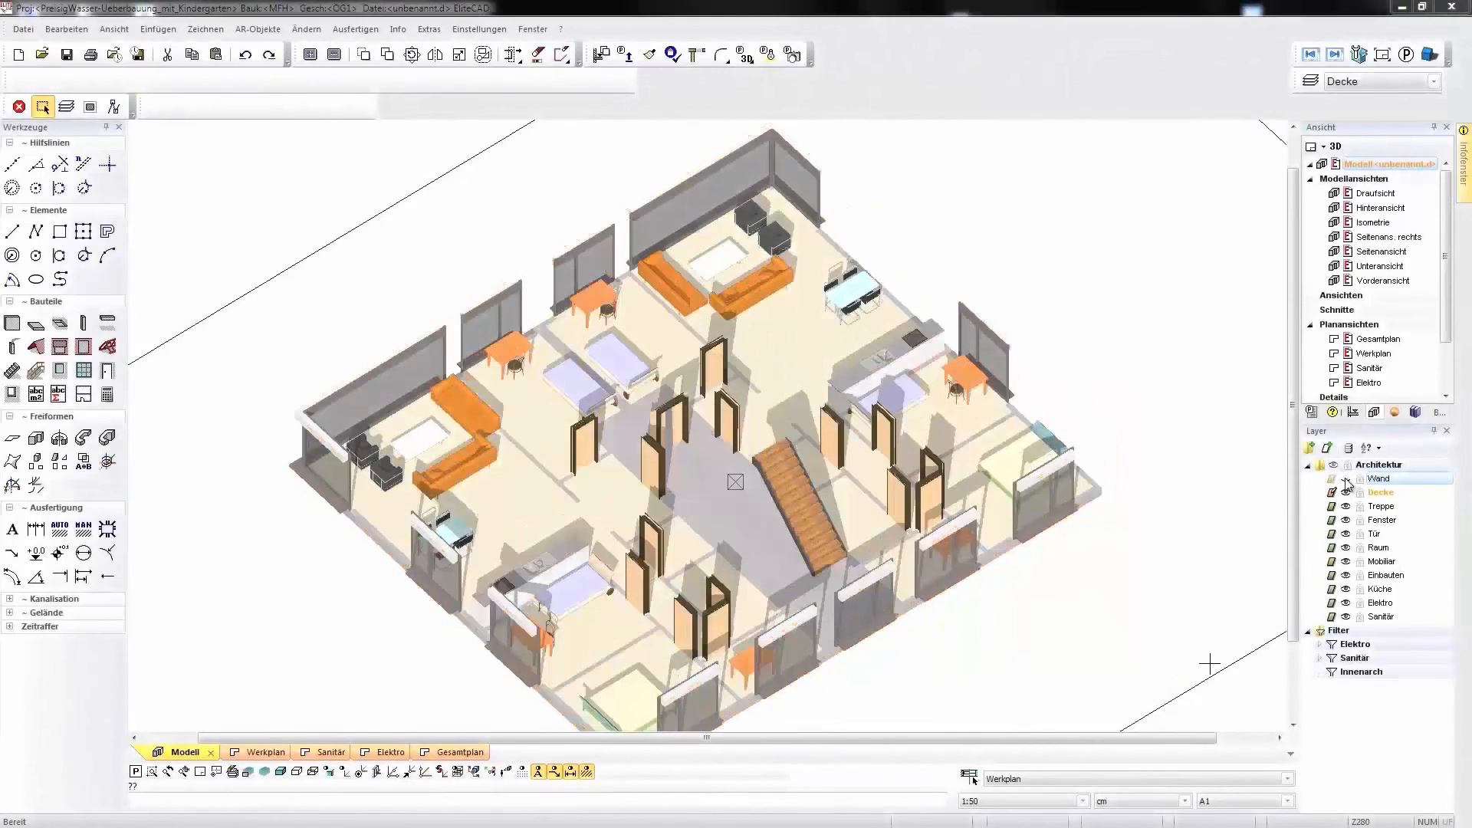
pyautogui.click(1345, 479)
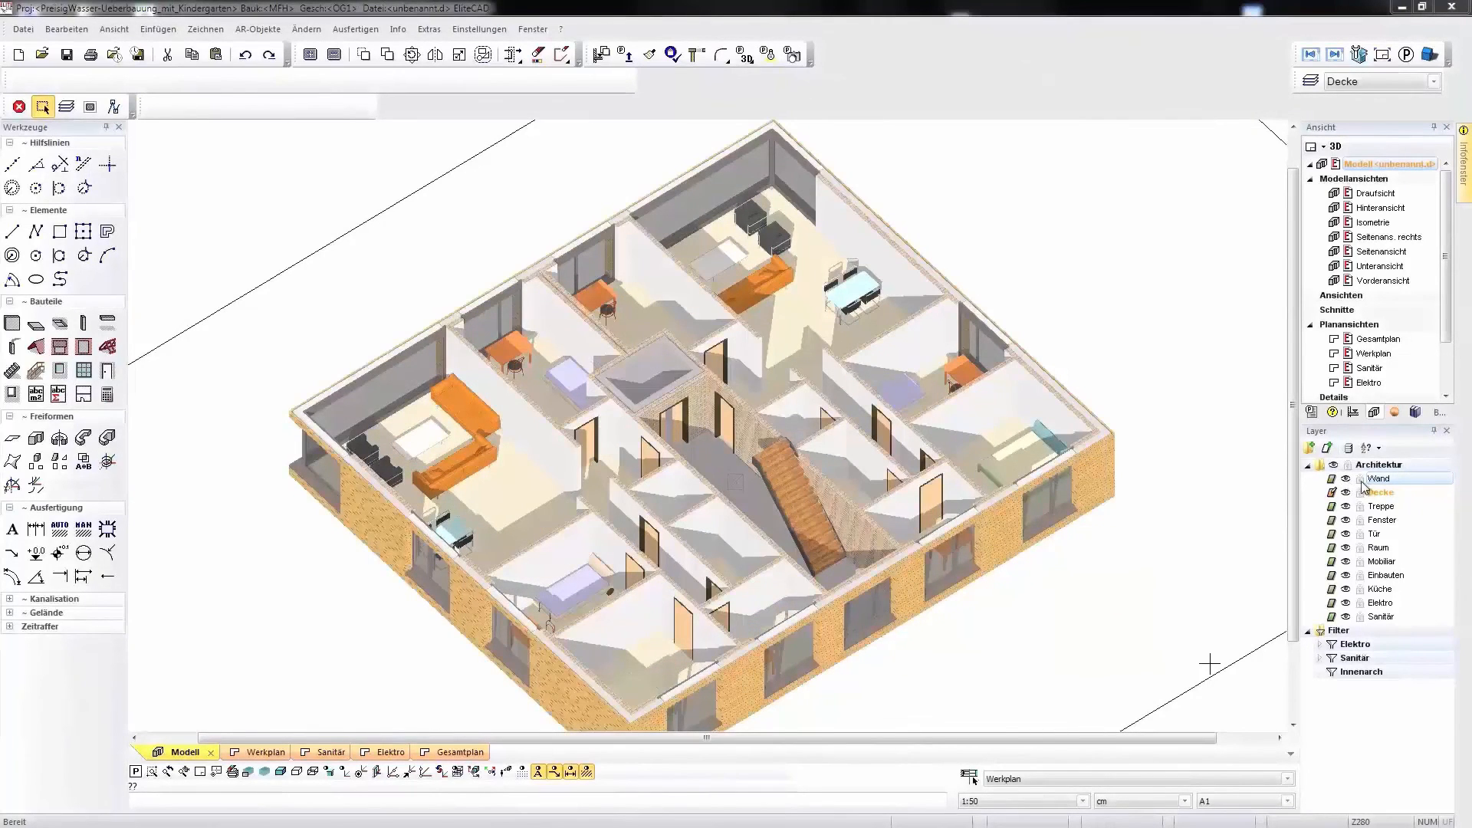
pyautogui.click(1360, 480)
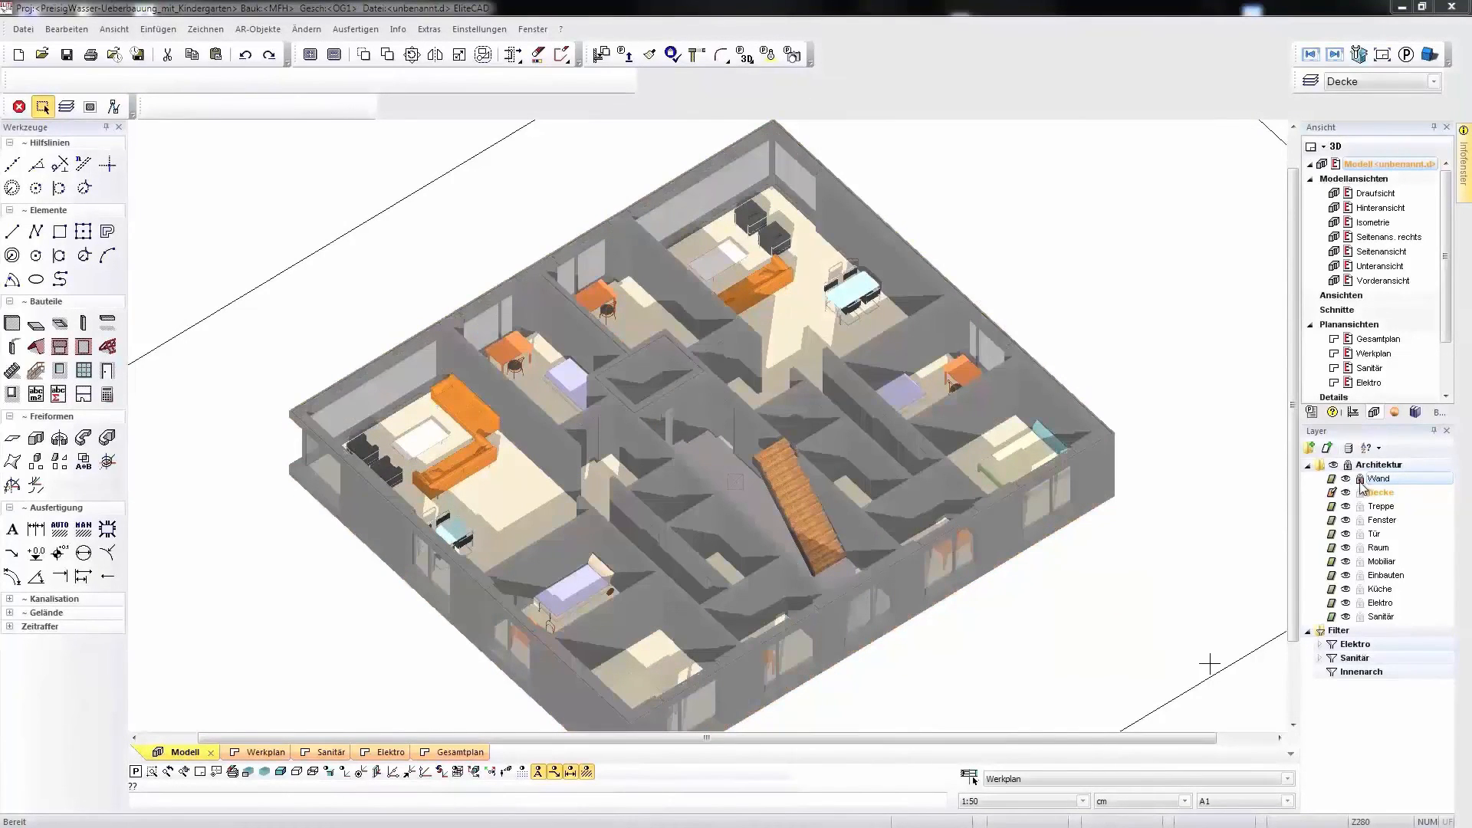
pyautogui.click(1360, 479)
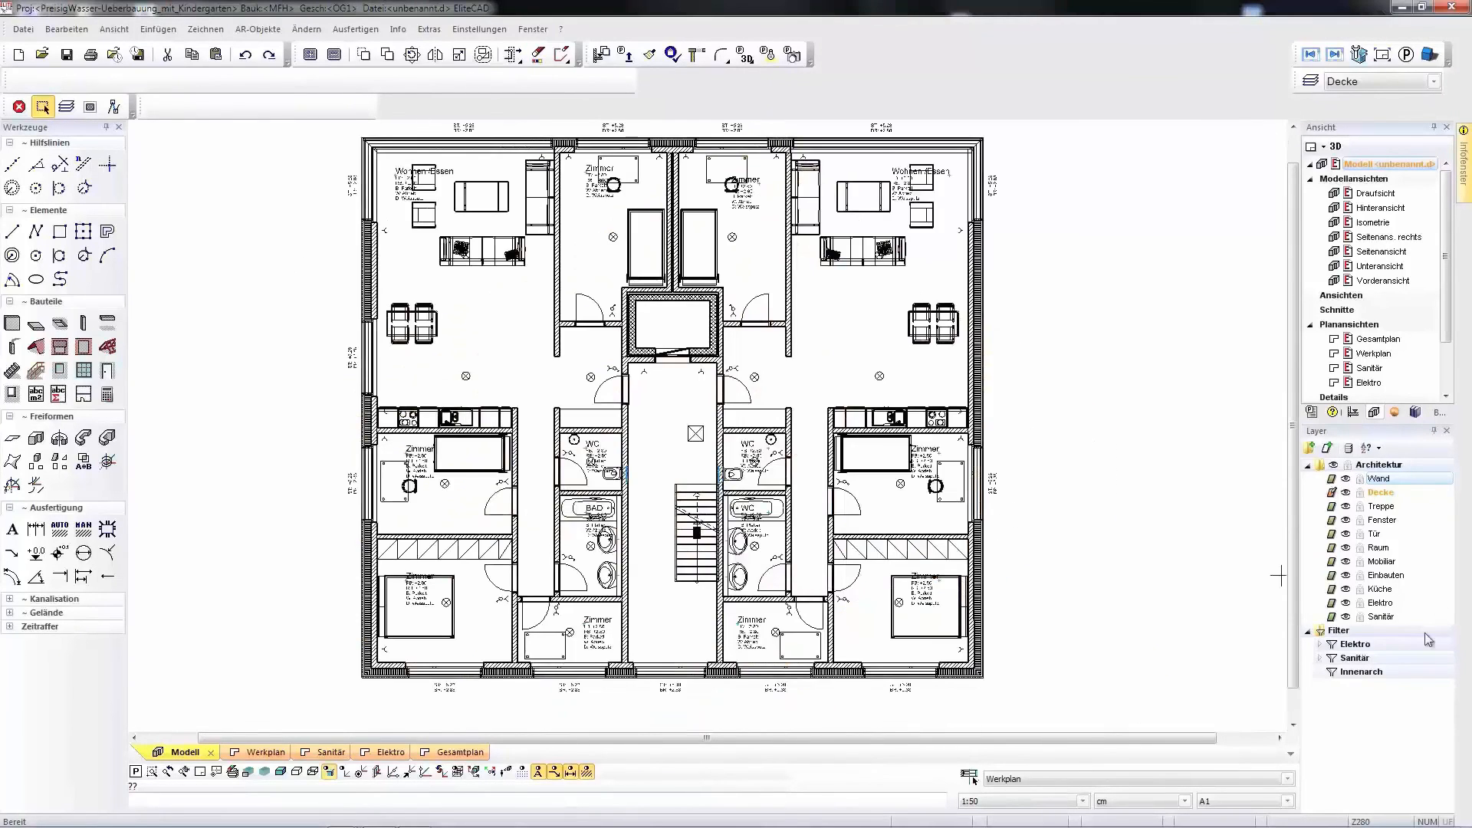
# Isolate the layers of the Elektro filter and those of the Sanitär filter in the floor plan.
pyautogui.rightClick(1355, 645)
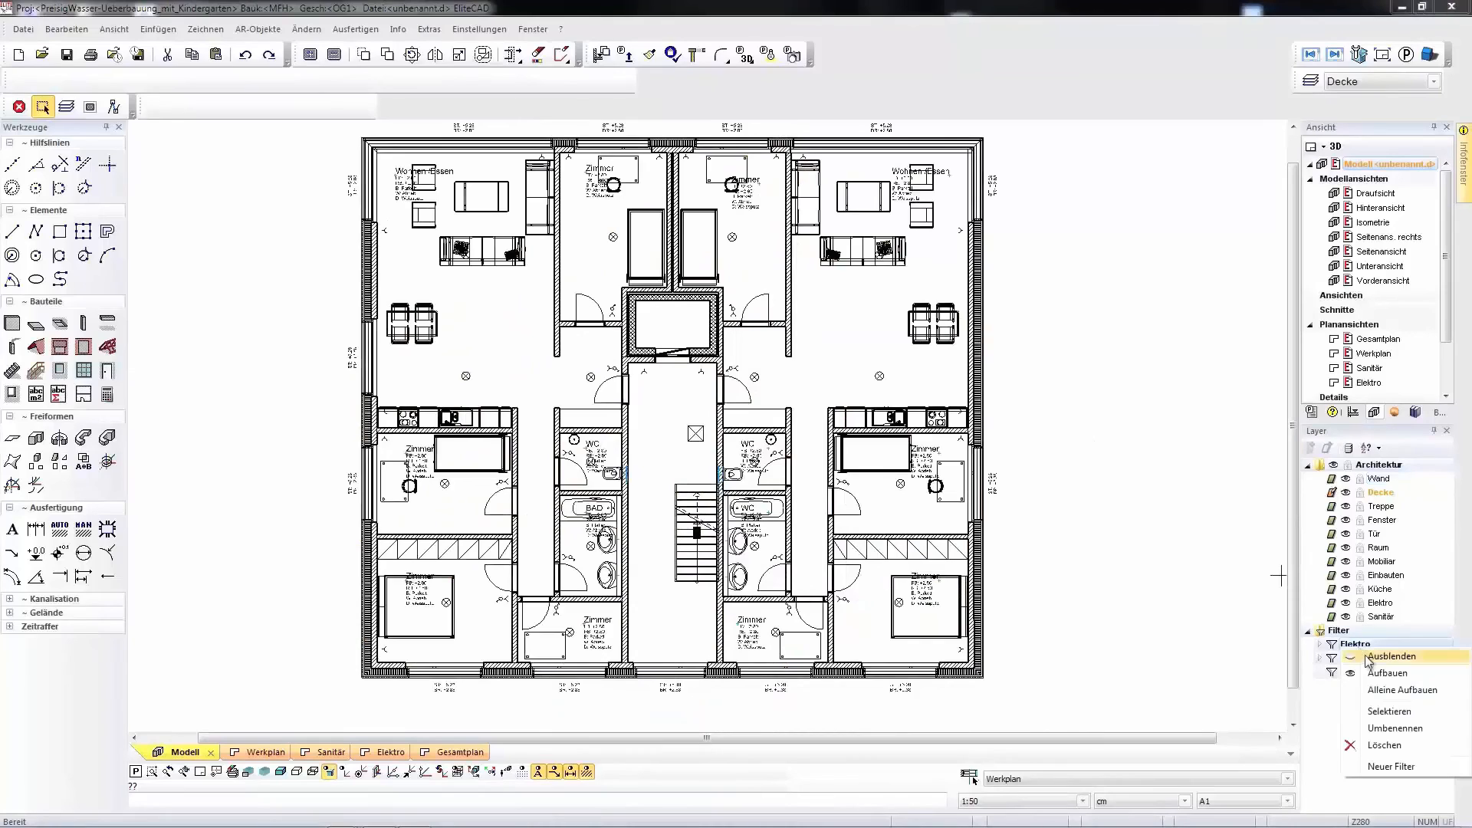
pyautogui.click(1389, 695)
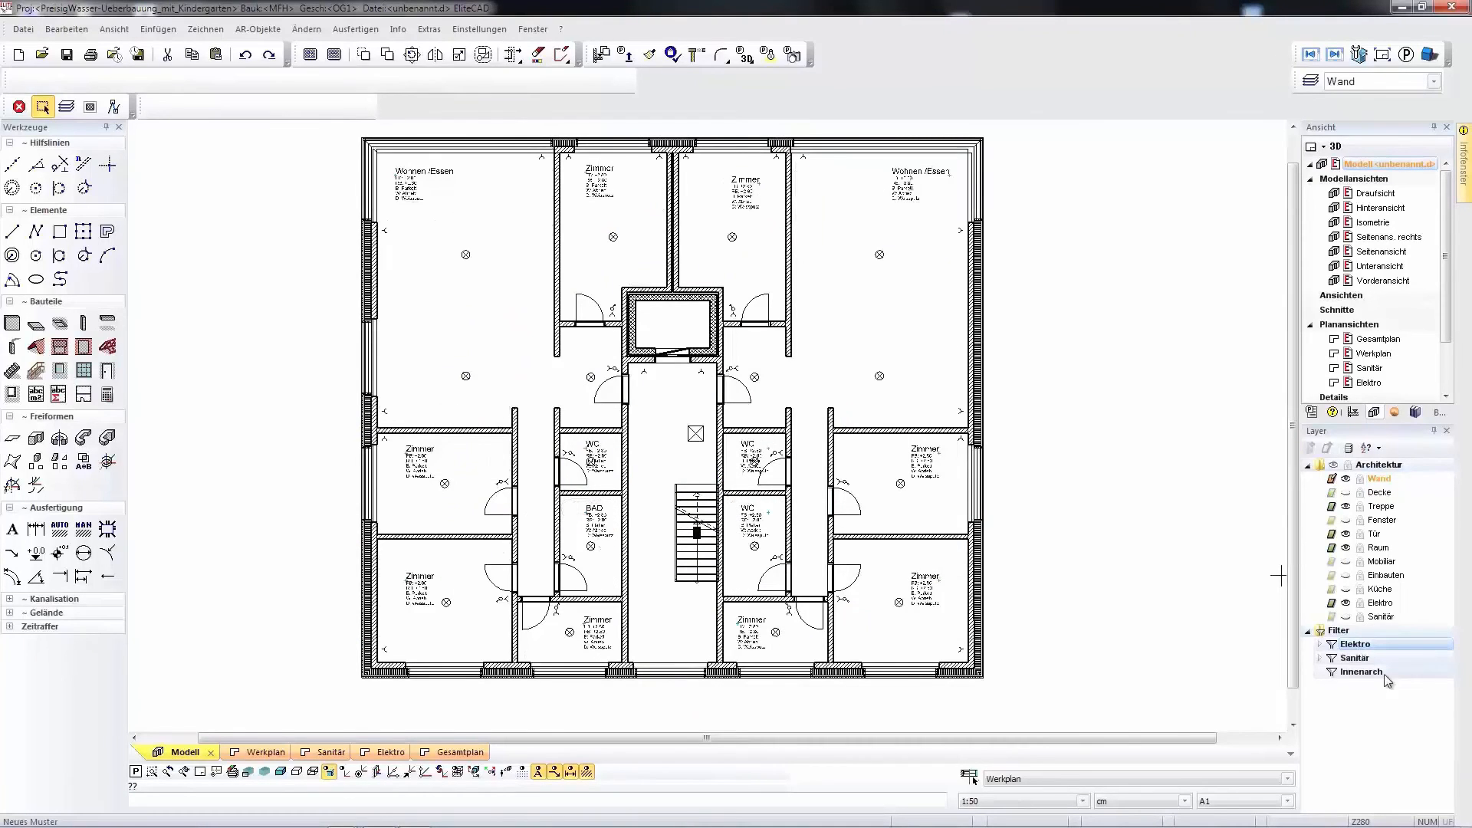
pyautogui.click(1319, 658)
pyautogui.rightClick(1354, 659)
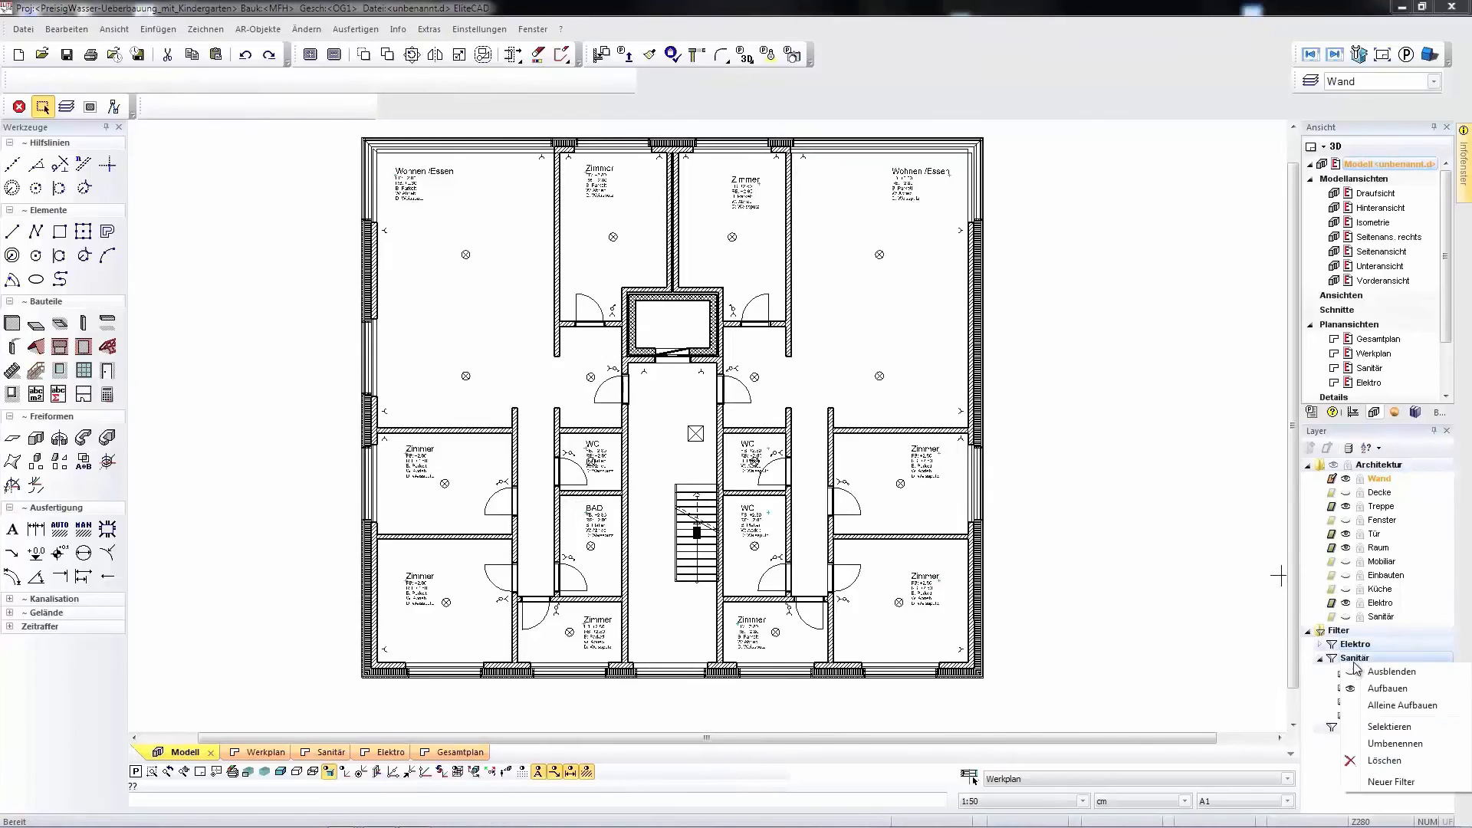
pyautogui.click(1374, 706)
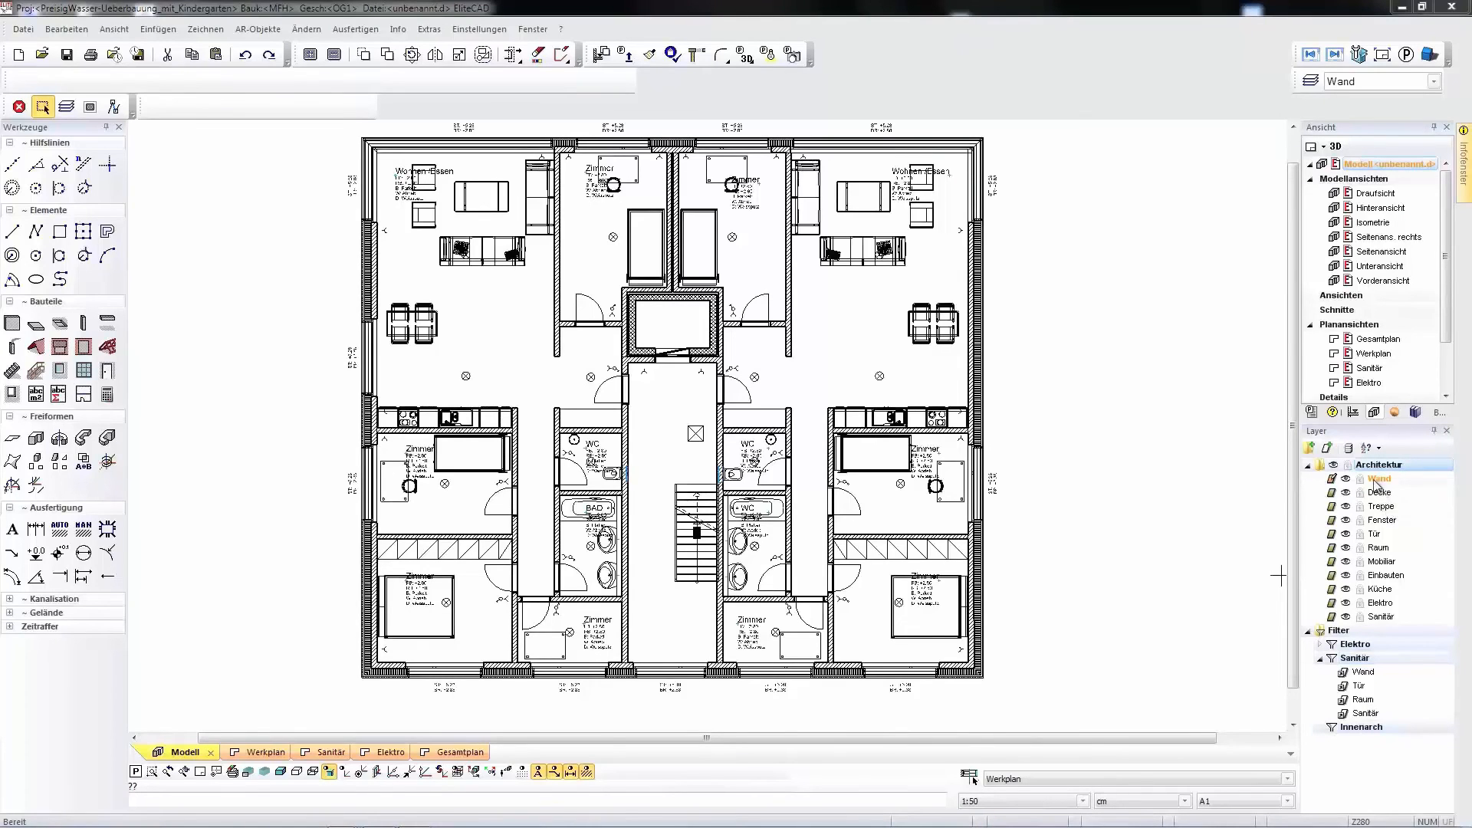
# Add the Wand, Tür, Einbauten, Mobiliar, Küche and Raum layers to the Innenarch filter and display only that filter's layers.
pyautogui.click(1376, 479)
pyautogui.moveTo(1387, 740); pyautogui.dragTo(1386, 734)
pyautogui.moveTo(1375, 535); pyautogui.dragTo(1384, 739)
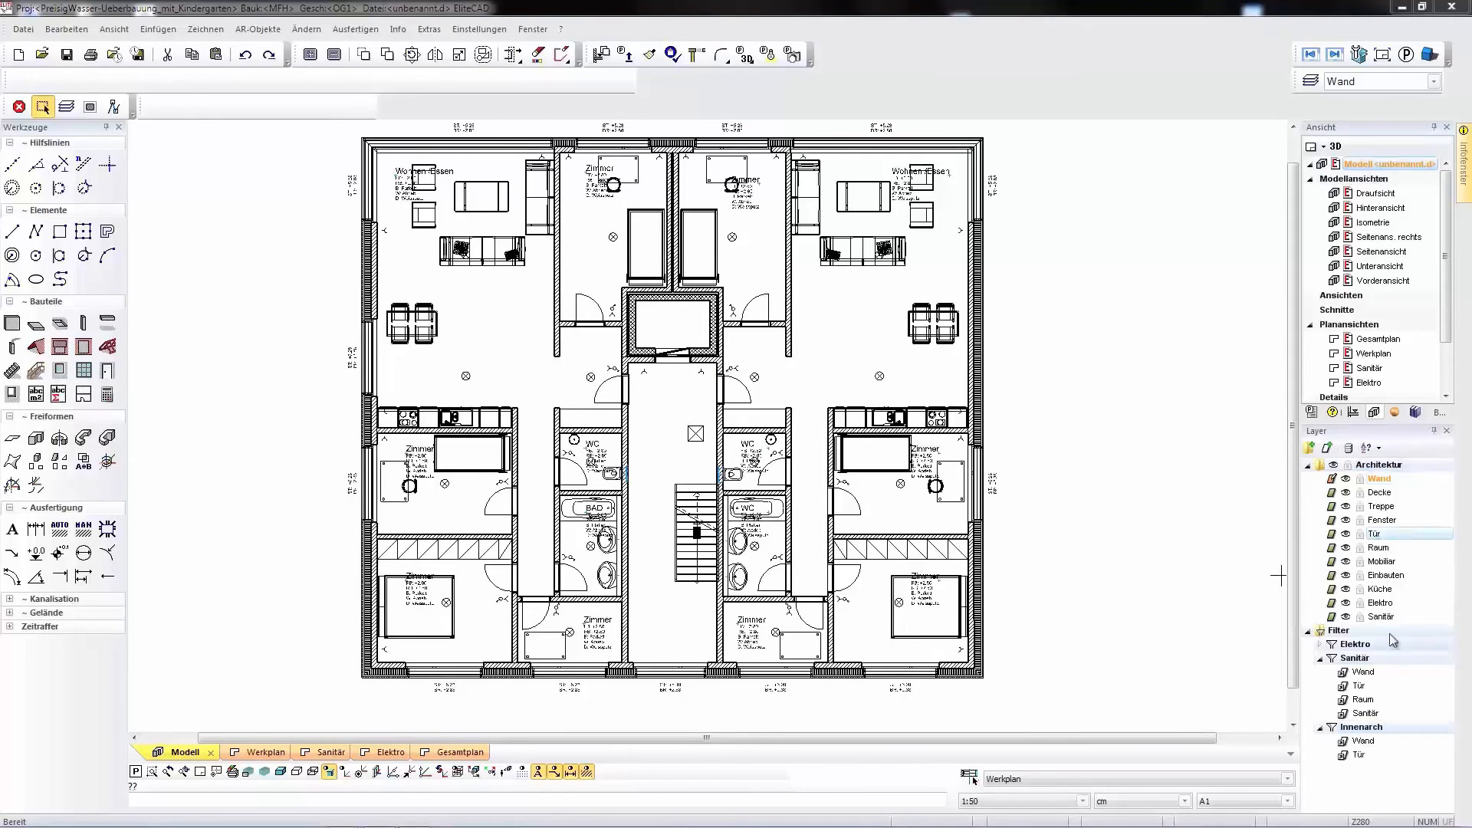
pyautogui.moveTo(1387, 577); pyautogui.dragTo(1386, 740)
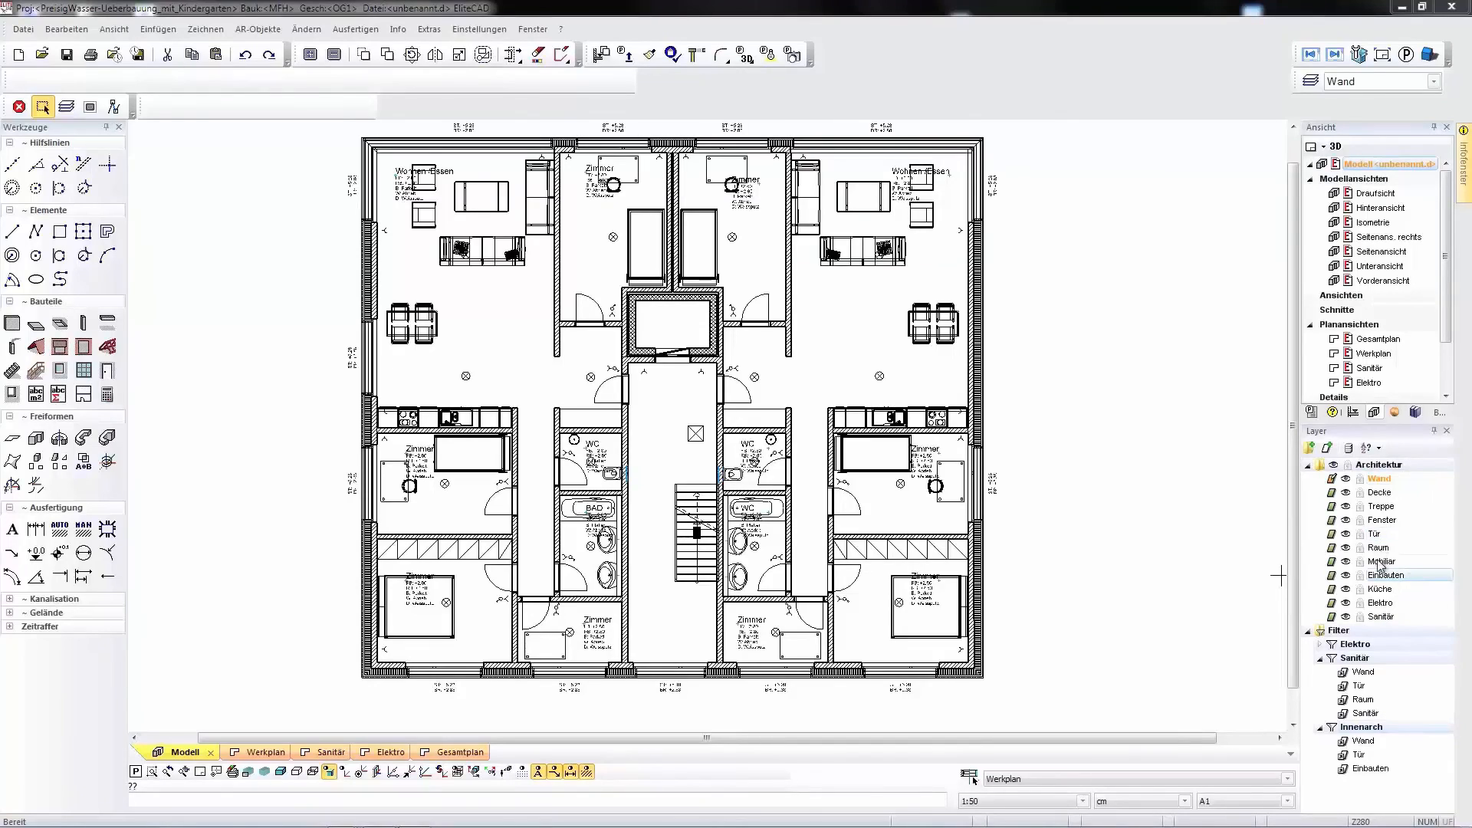
pyautogui.moveTo(1379, 565); pyautogui.dragTo(1383, 739)
pyautogui.moveTo(1380, 589); pyautogui.dragTo(1359, 731)
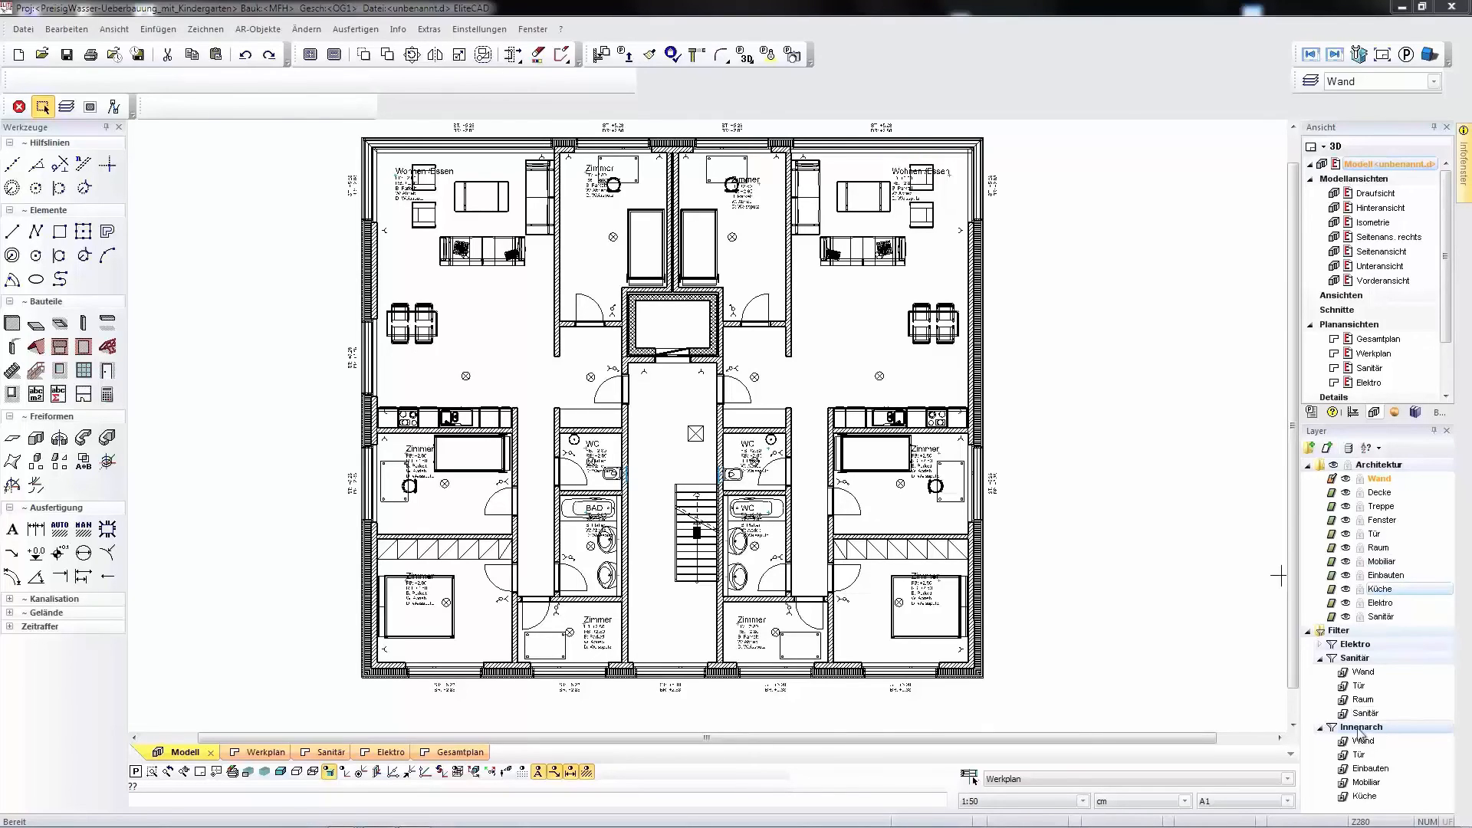
pyautogui.rightClick(1361, 730)
pyautogui.click(1376, 743)
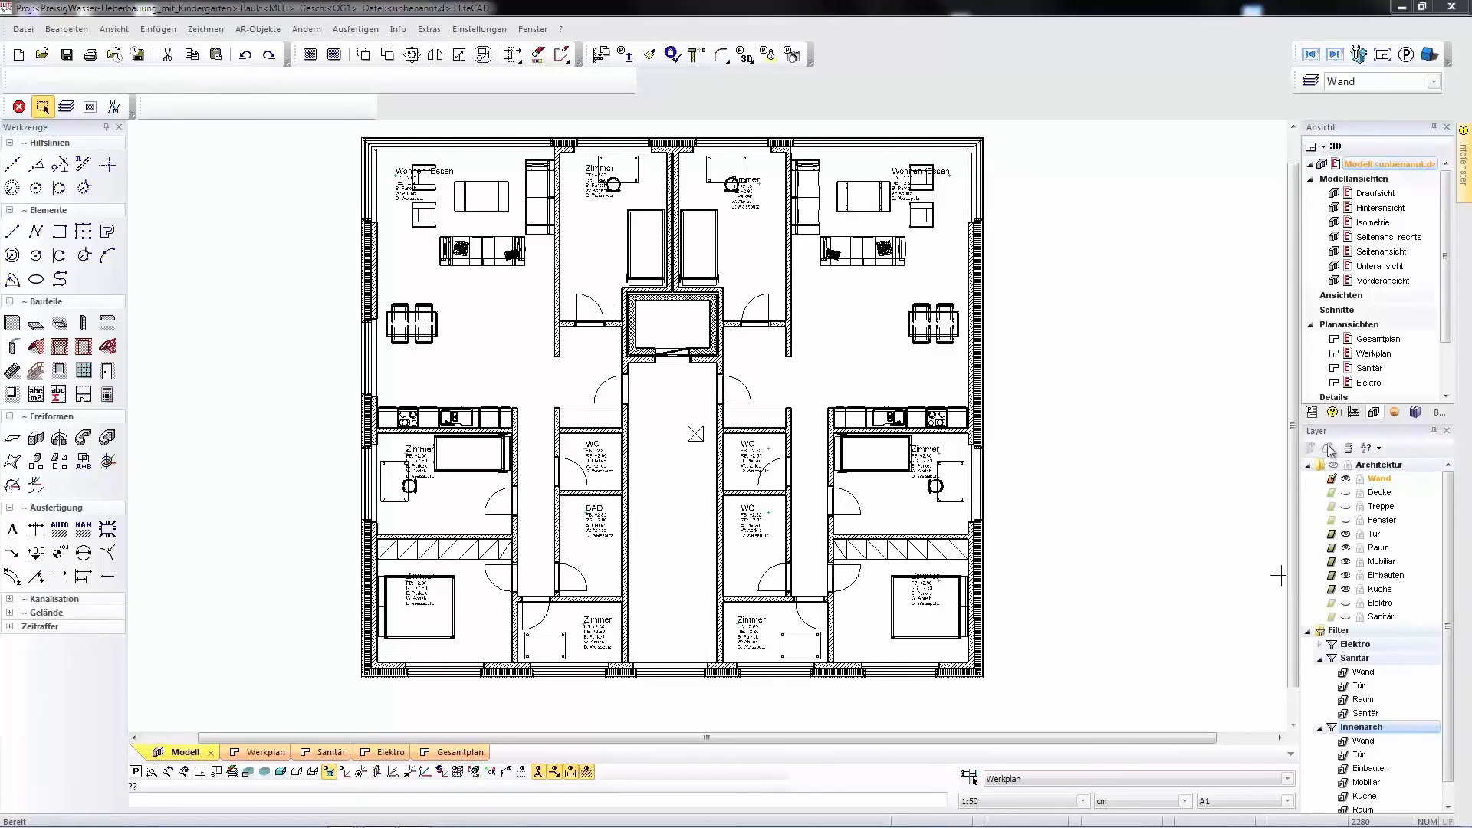
# Show the Tür layer in the Werkplan plan view, keeping the changed filter, and look at the Gesamtplan and Elektro plans.
pyautogui.doubleClick(1372, 354)
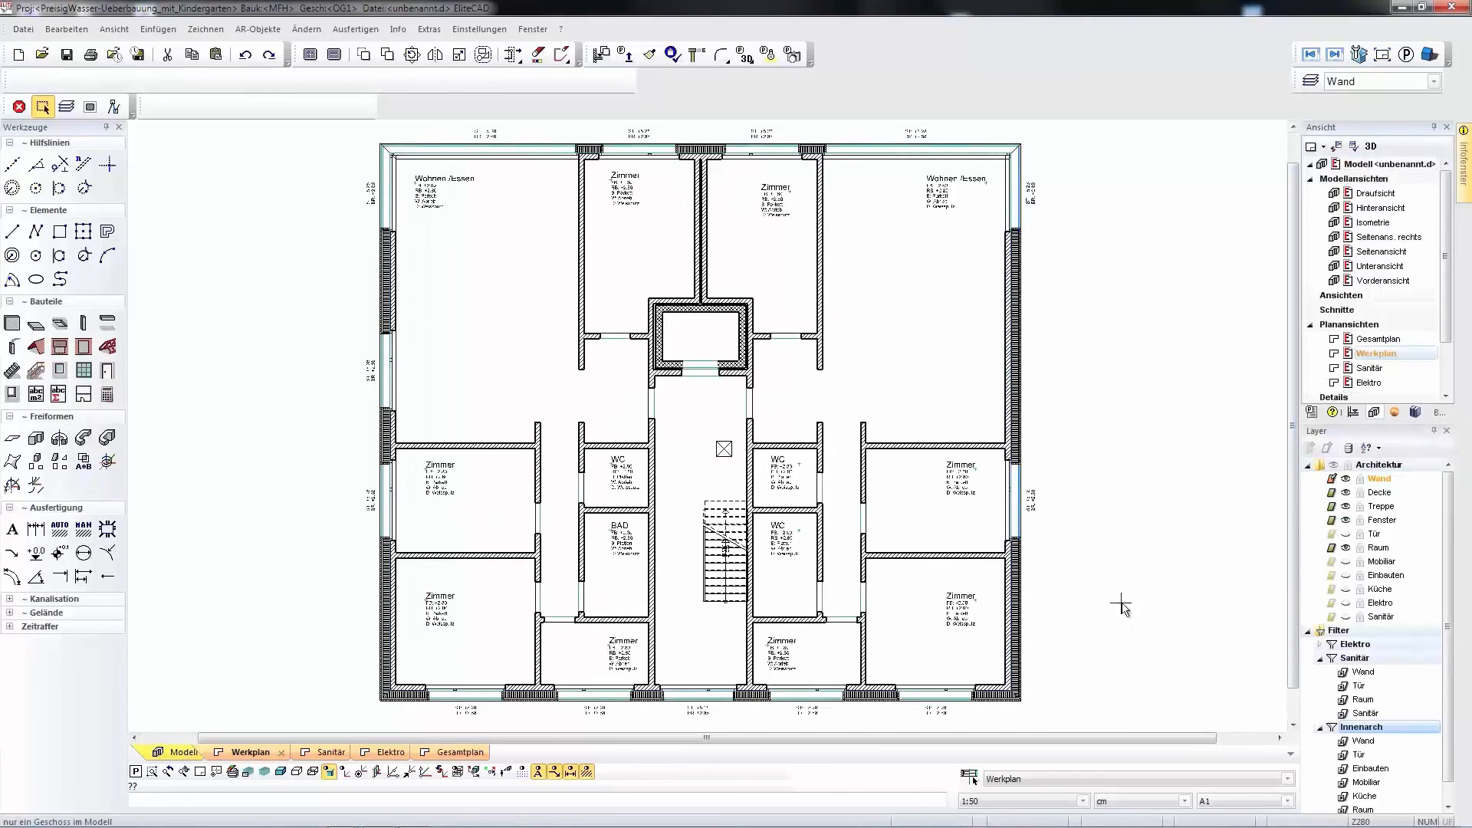
pyautogui.moveTo(1376, 360)
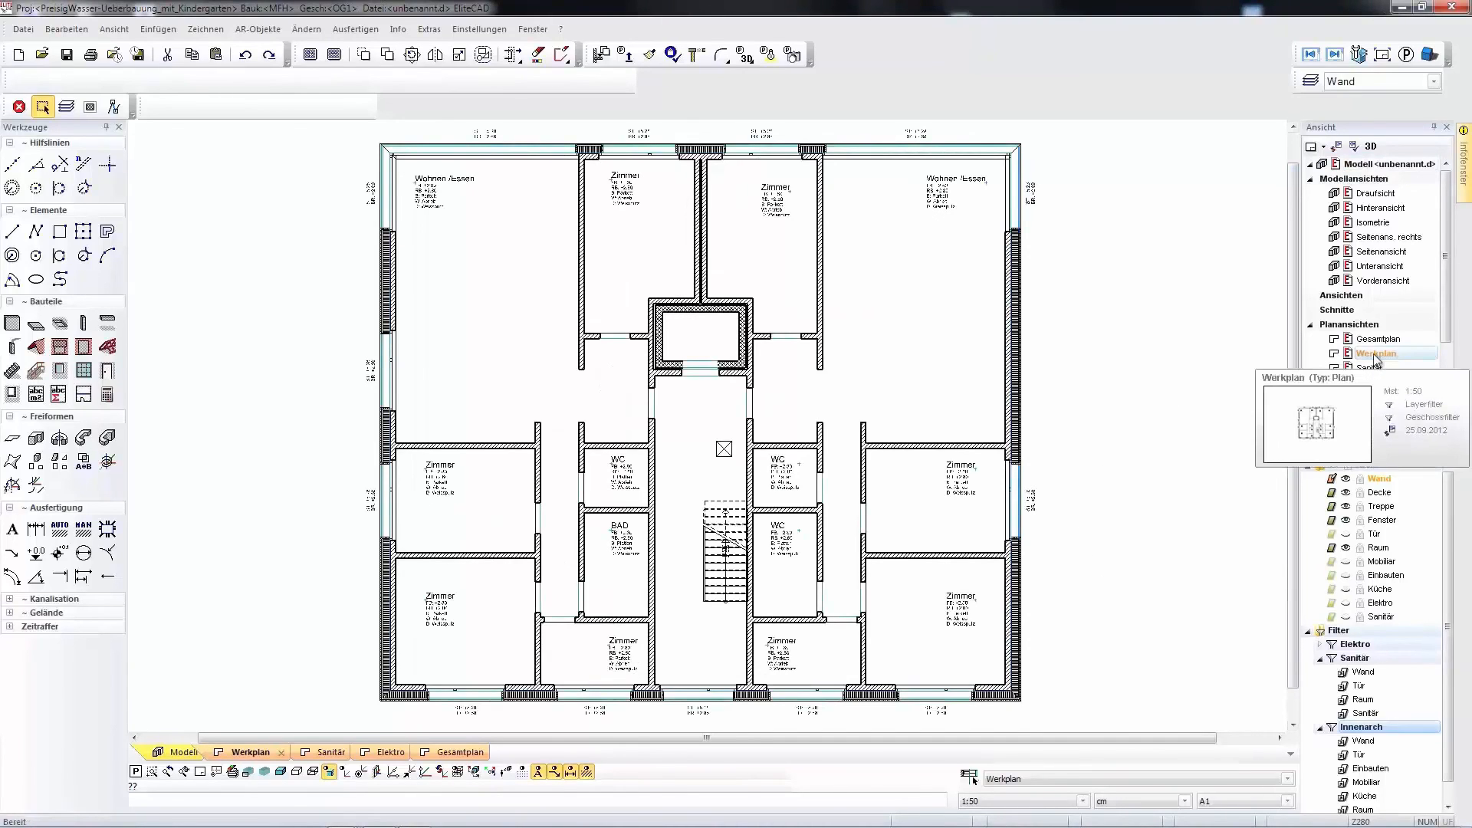
pyautogui.click(1346, 534)
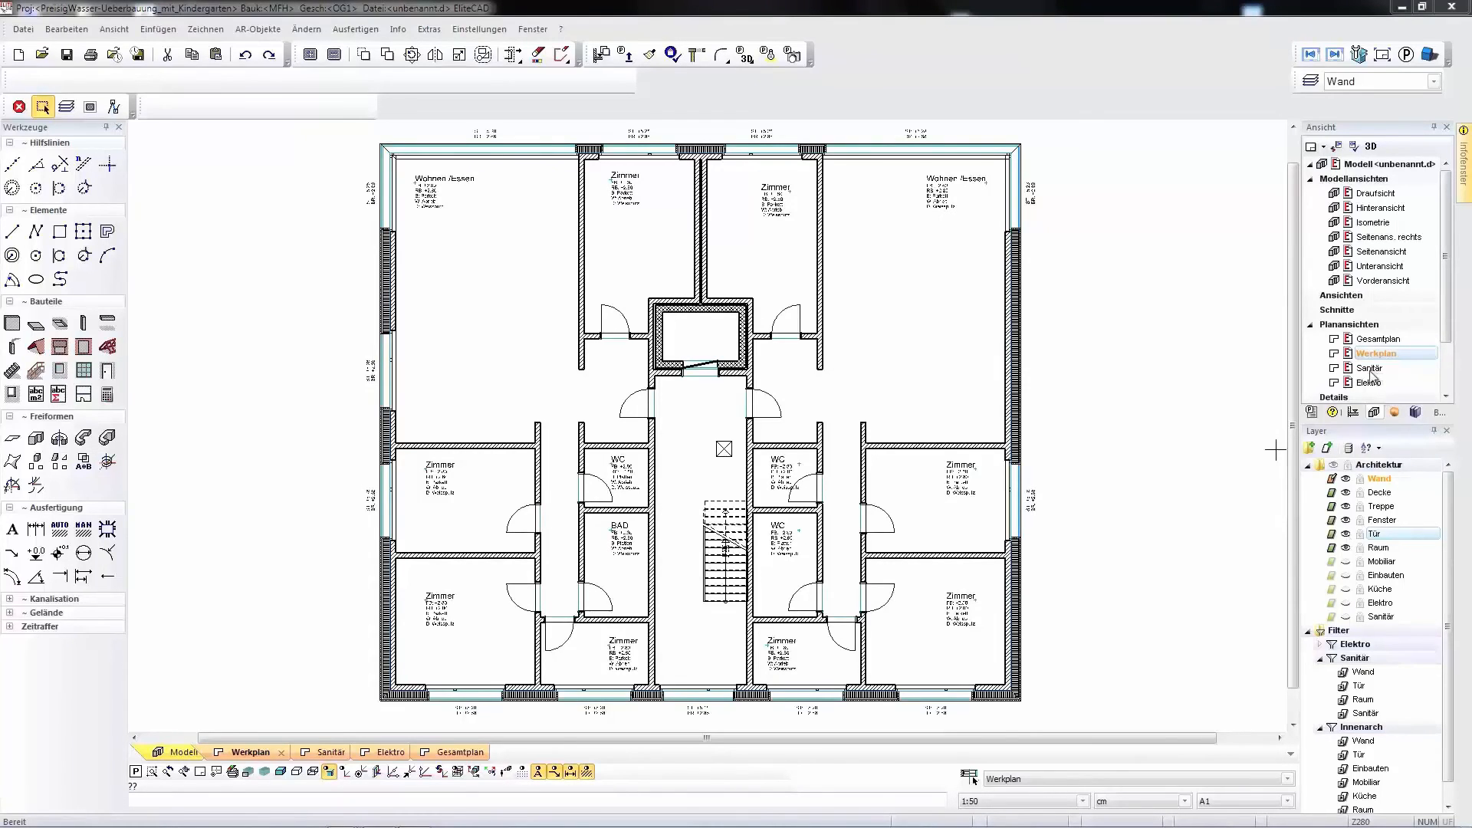
pyautogui.moveTo(1370, 375)
pyautogui.moveTo(1369, 345)
pyautogui.doubleClick(1367, 339)
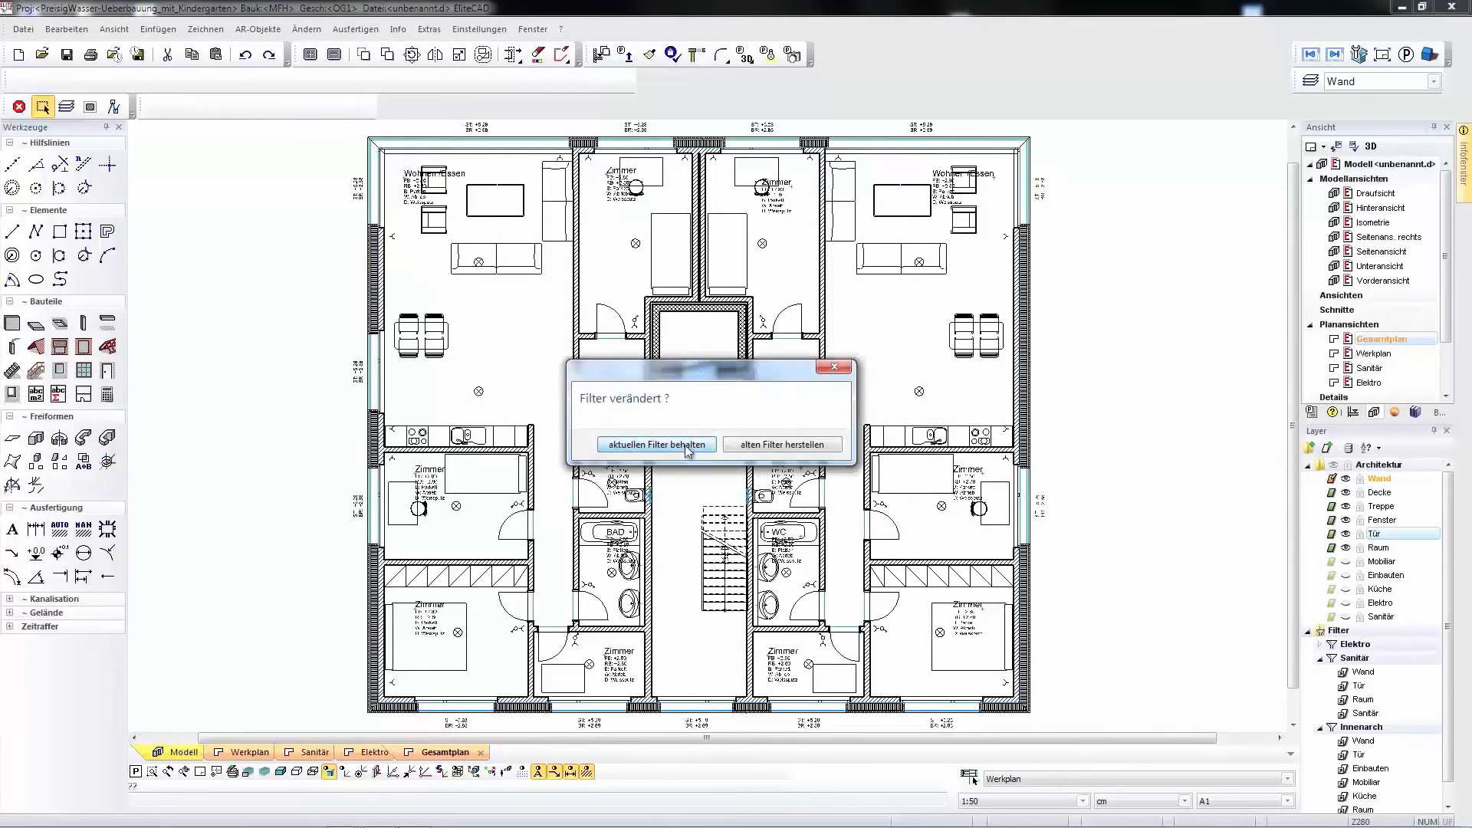
pyautogui.click(657, 444)
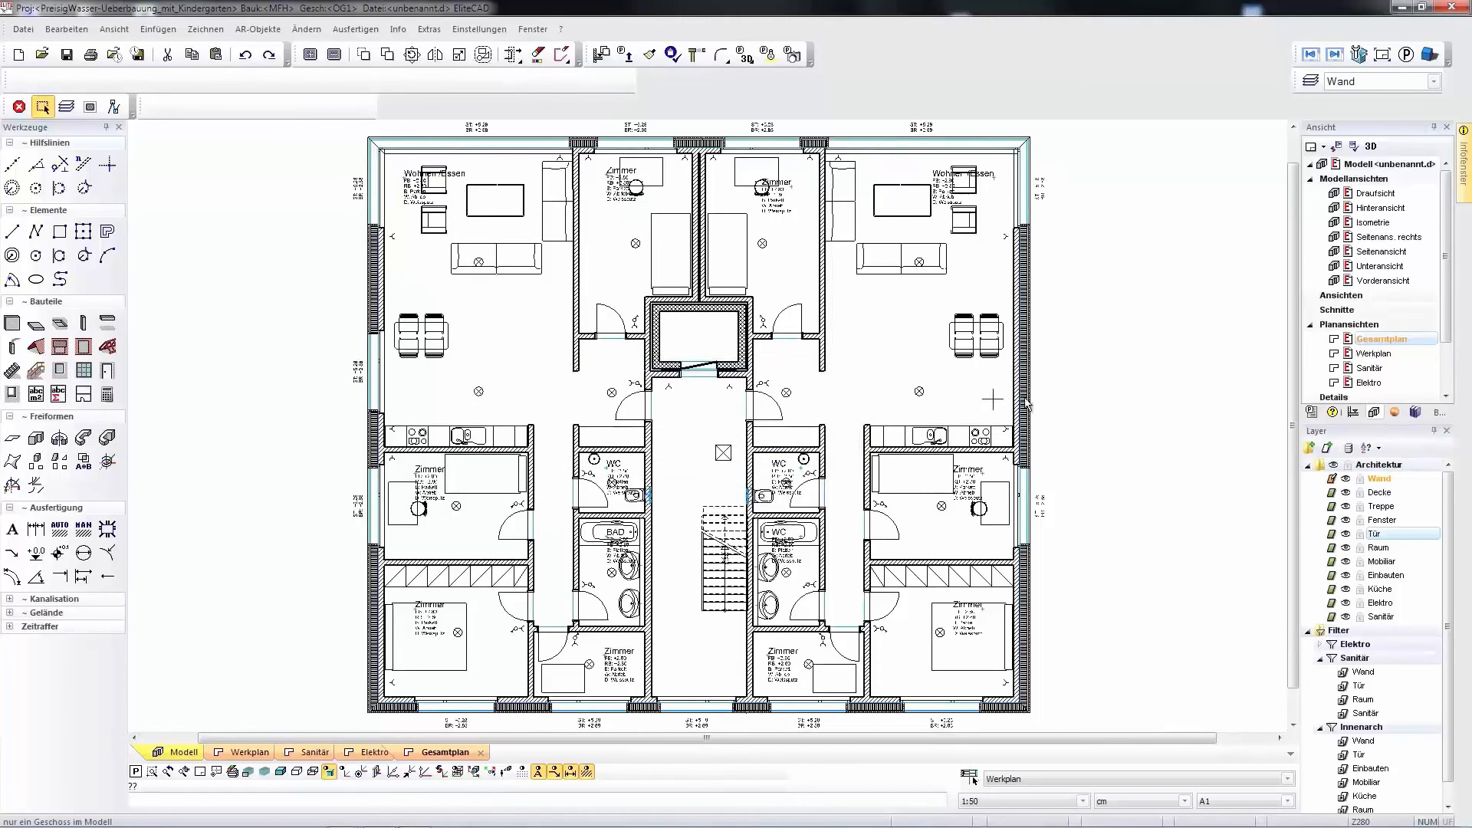
pyautogui.doubleClick(1369, 383)
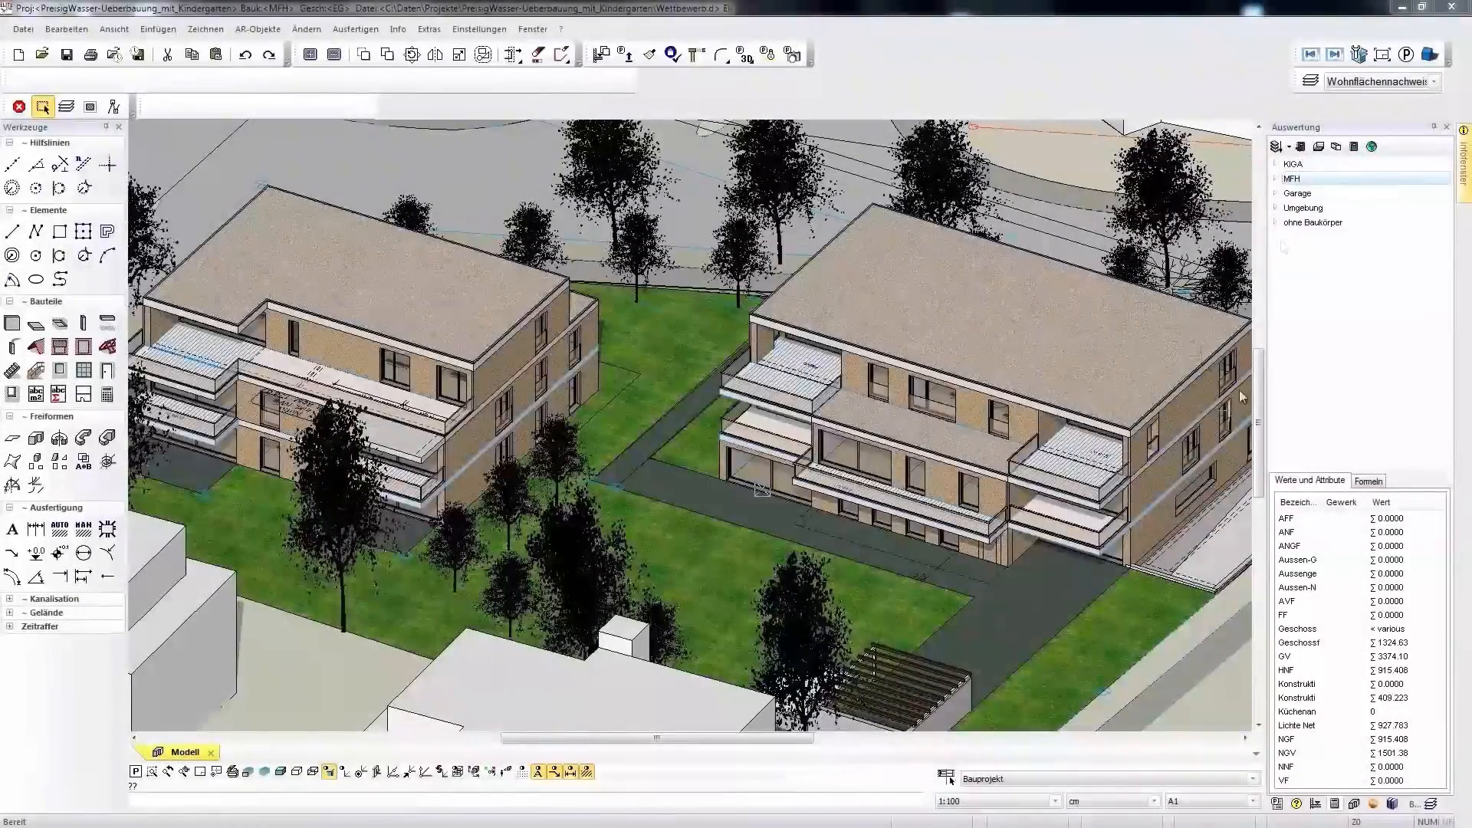
# Review the evaluation values of the Garage, KIGA and MFH buildings, isolating each one in the 3D model.
pyautogui.click(1292, 195)
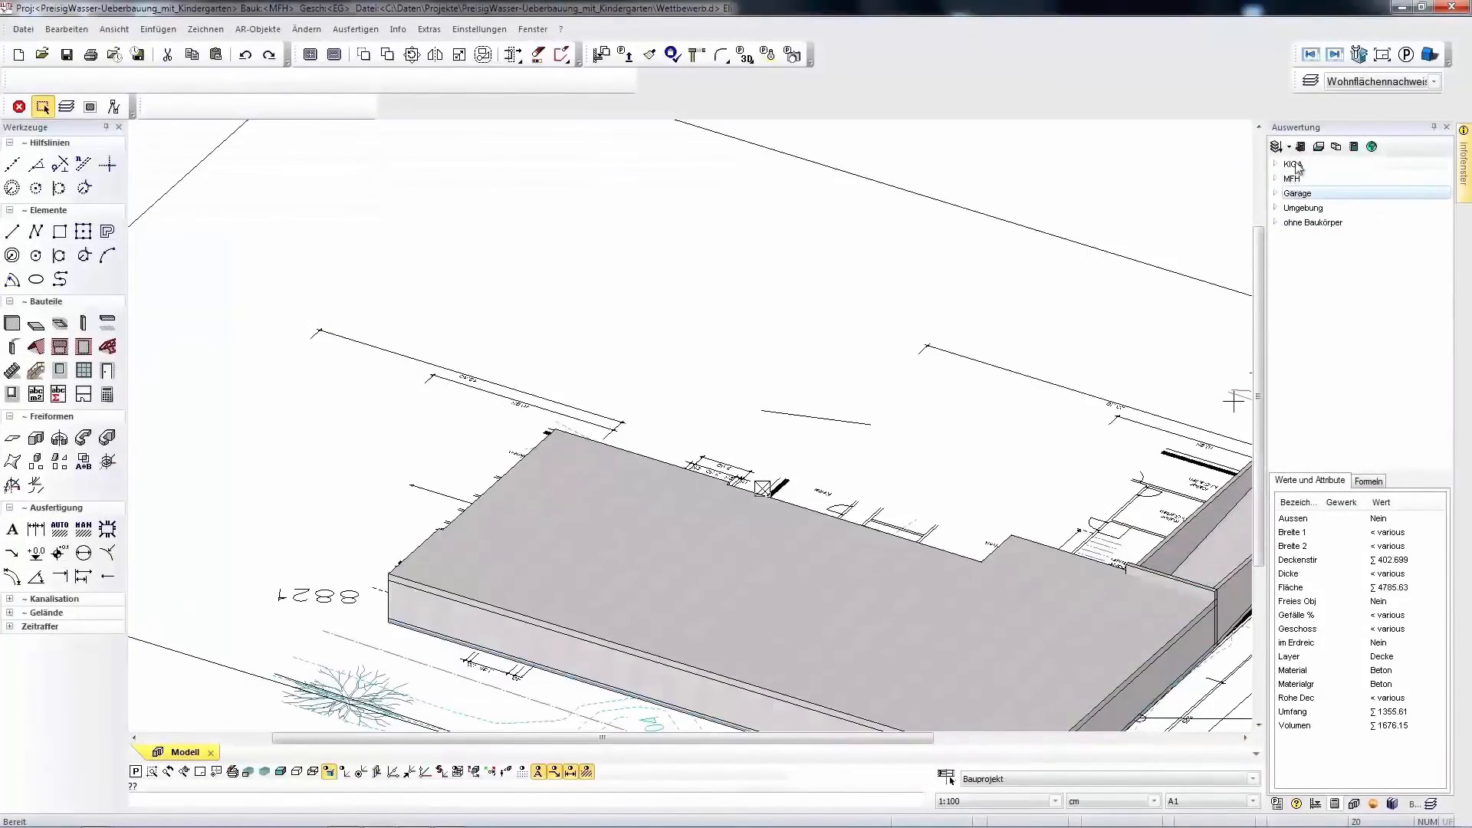
pyautogui.click(1293, 165)
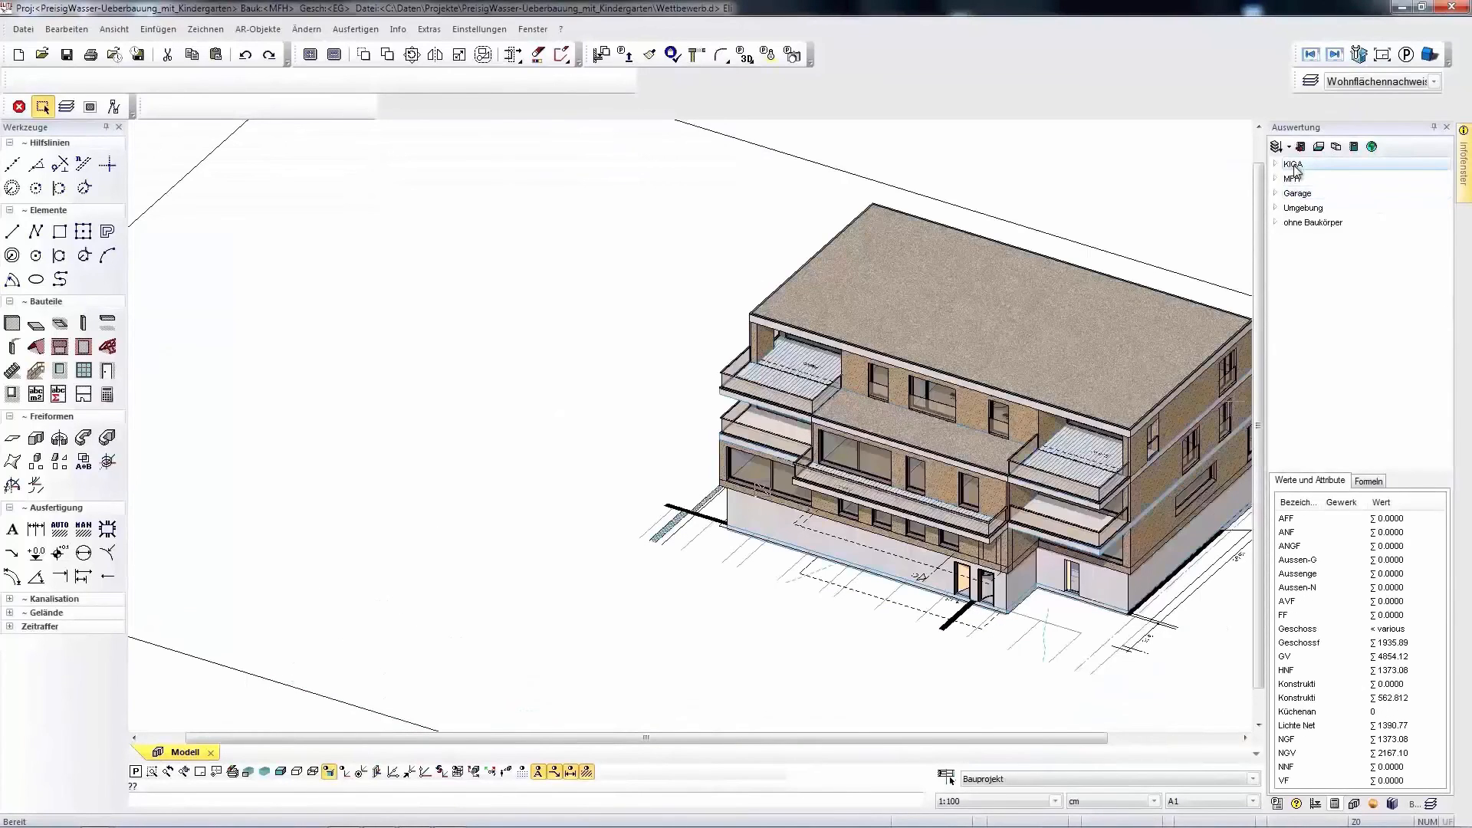
pyautogui.click(1292, 180)
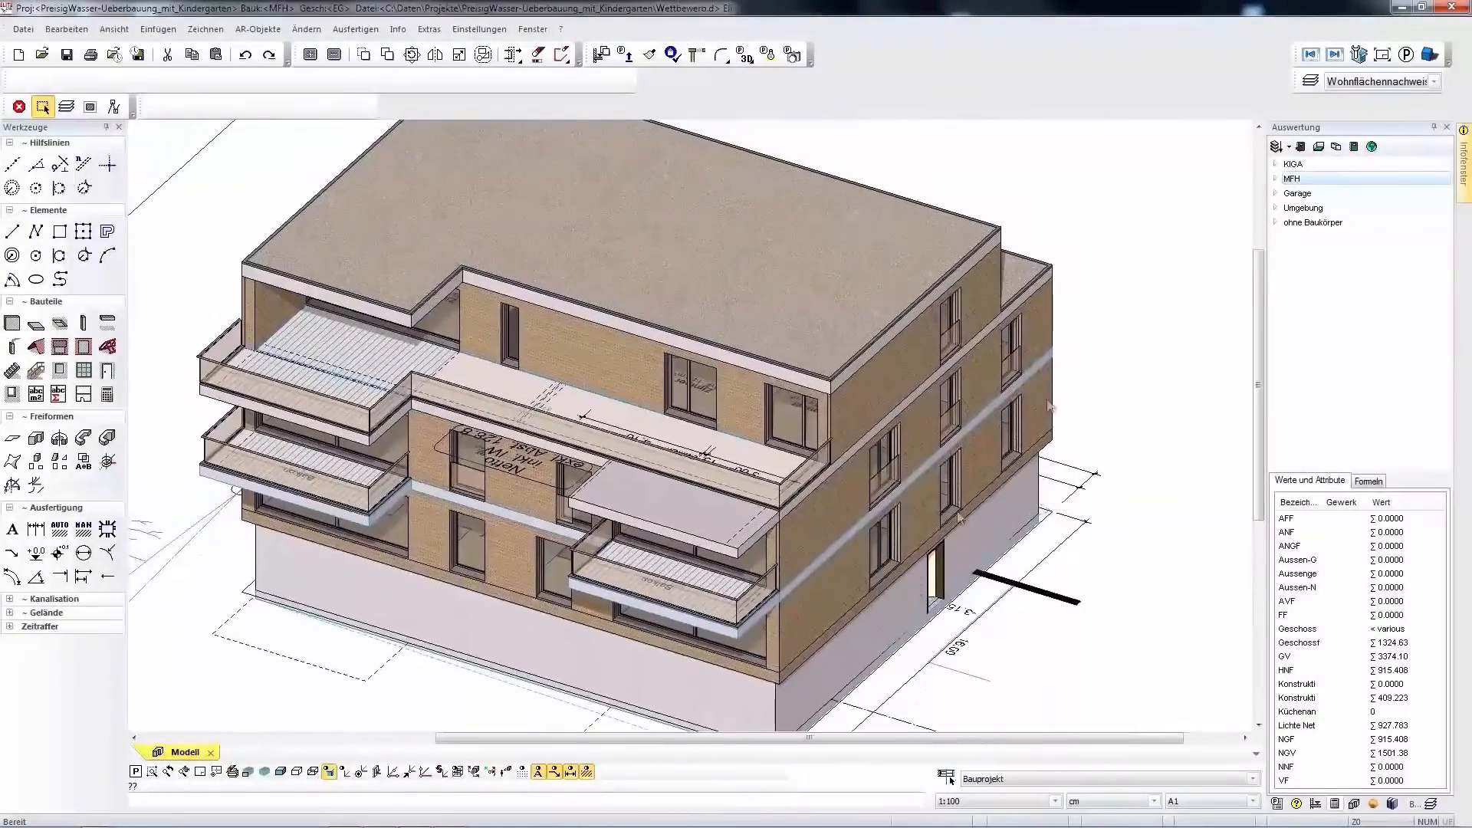
# Examine the evaluation of MFH's EG storey, highlighting its Decke and Wand components in the model.
pyautogui.click(1276, 179)
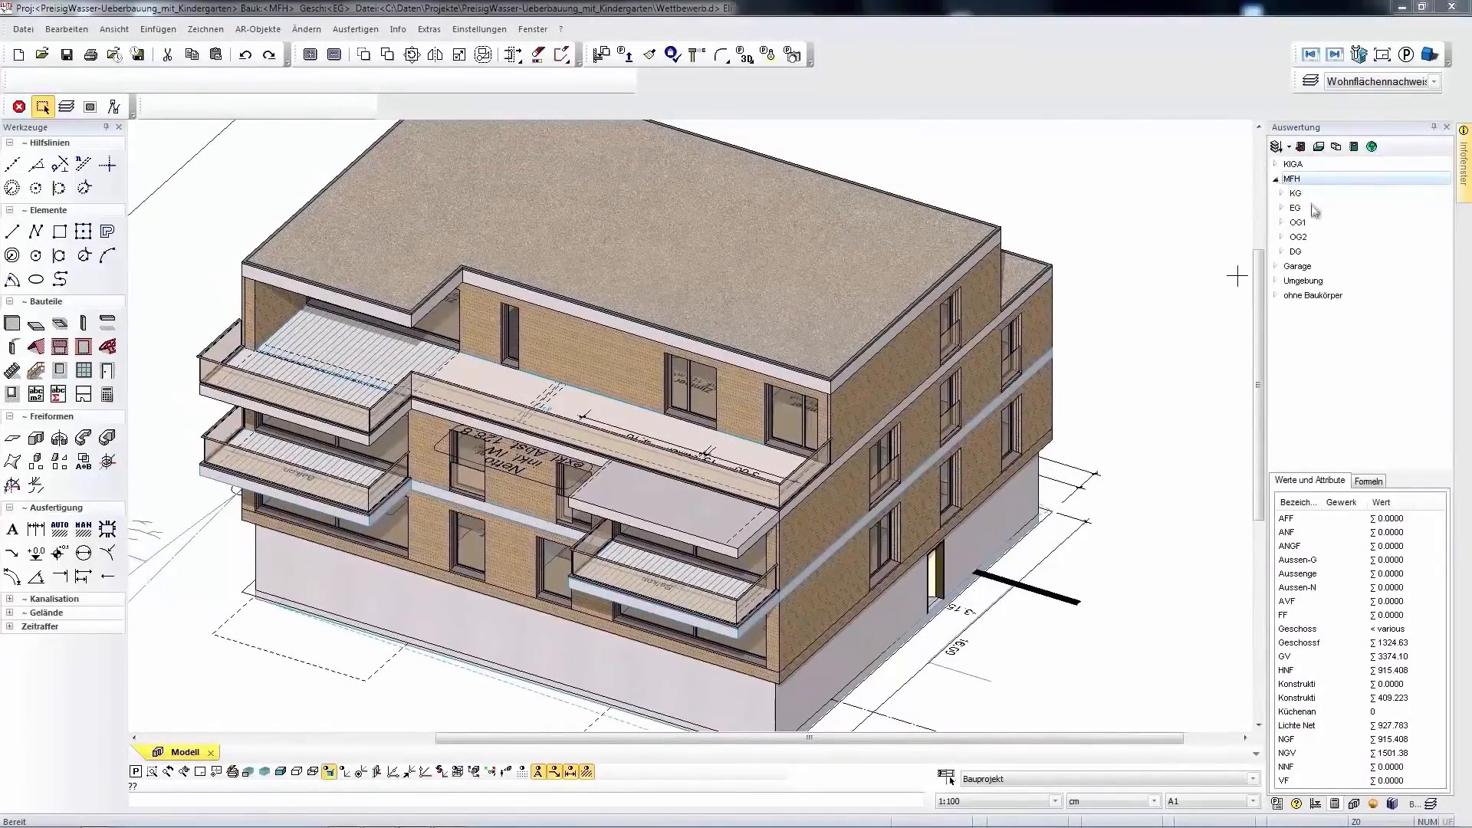
pyautogui.click(1294, 209)
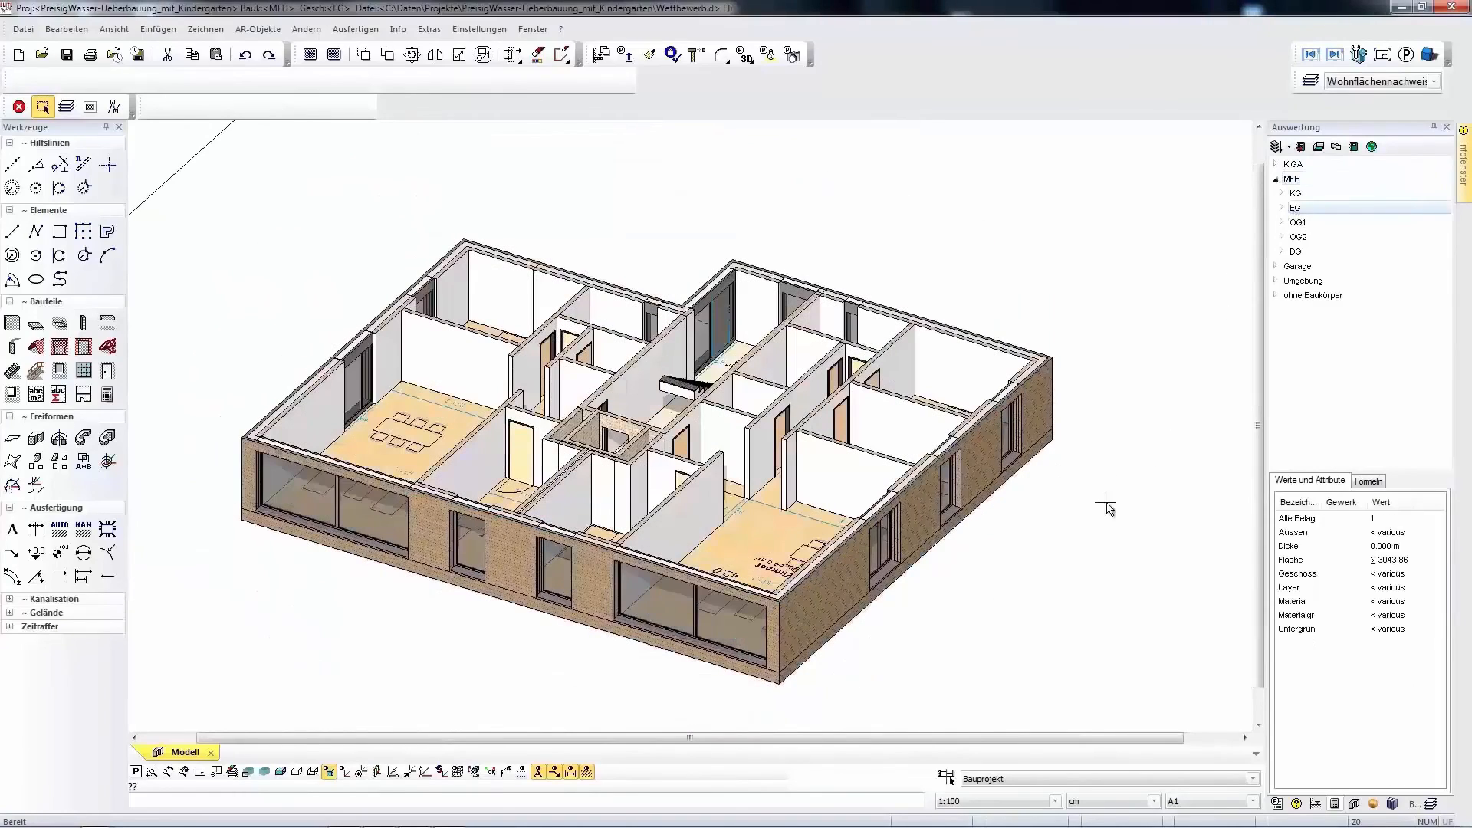
pyautogui.click(1282, 209)
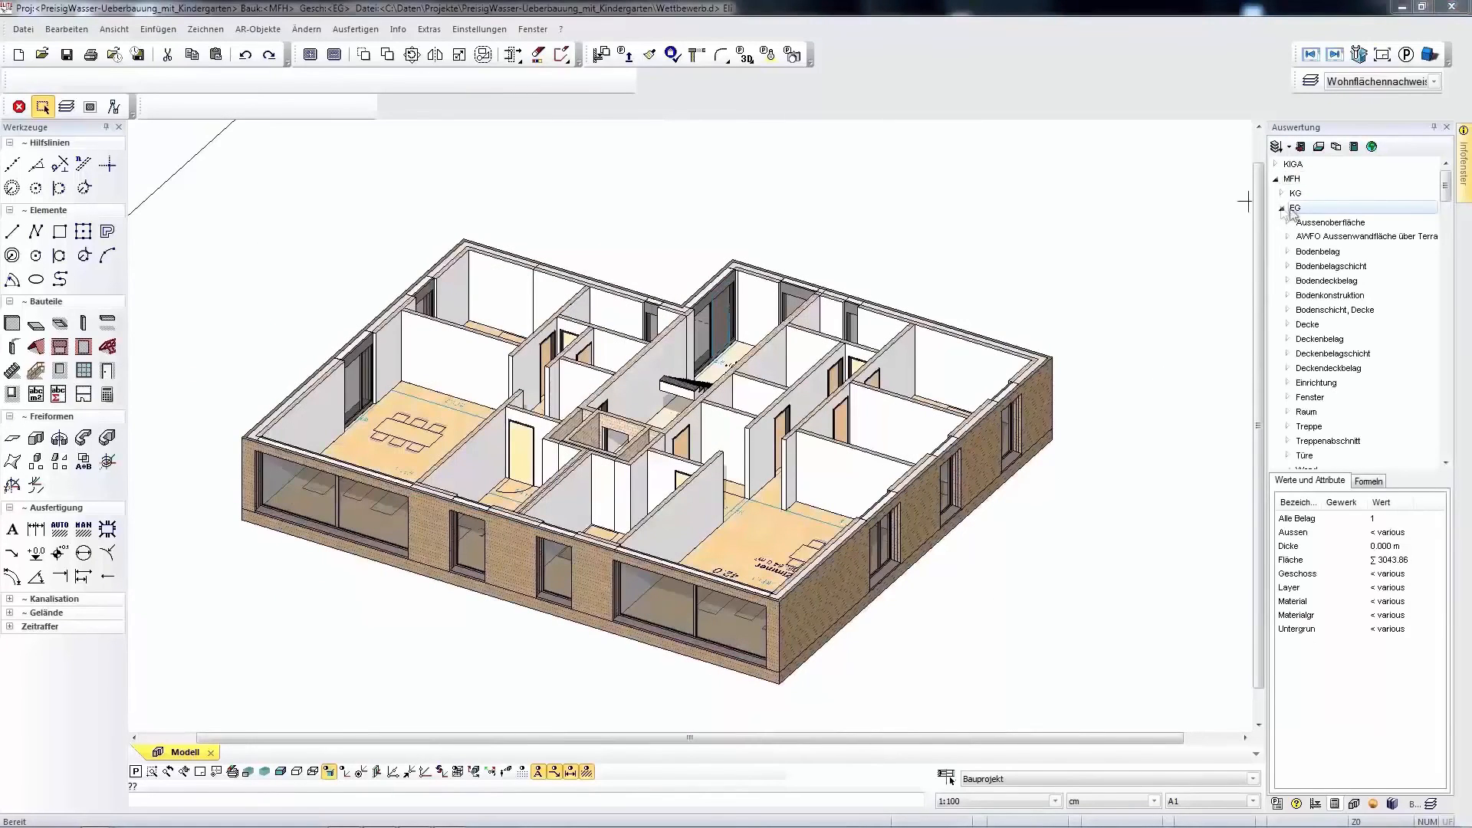
pyautogui.click(1312, 326)
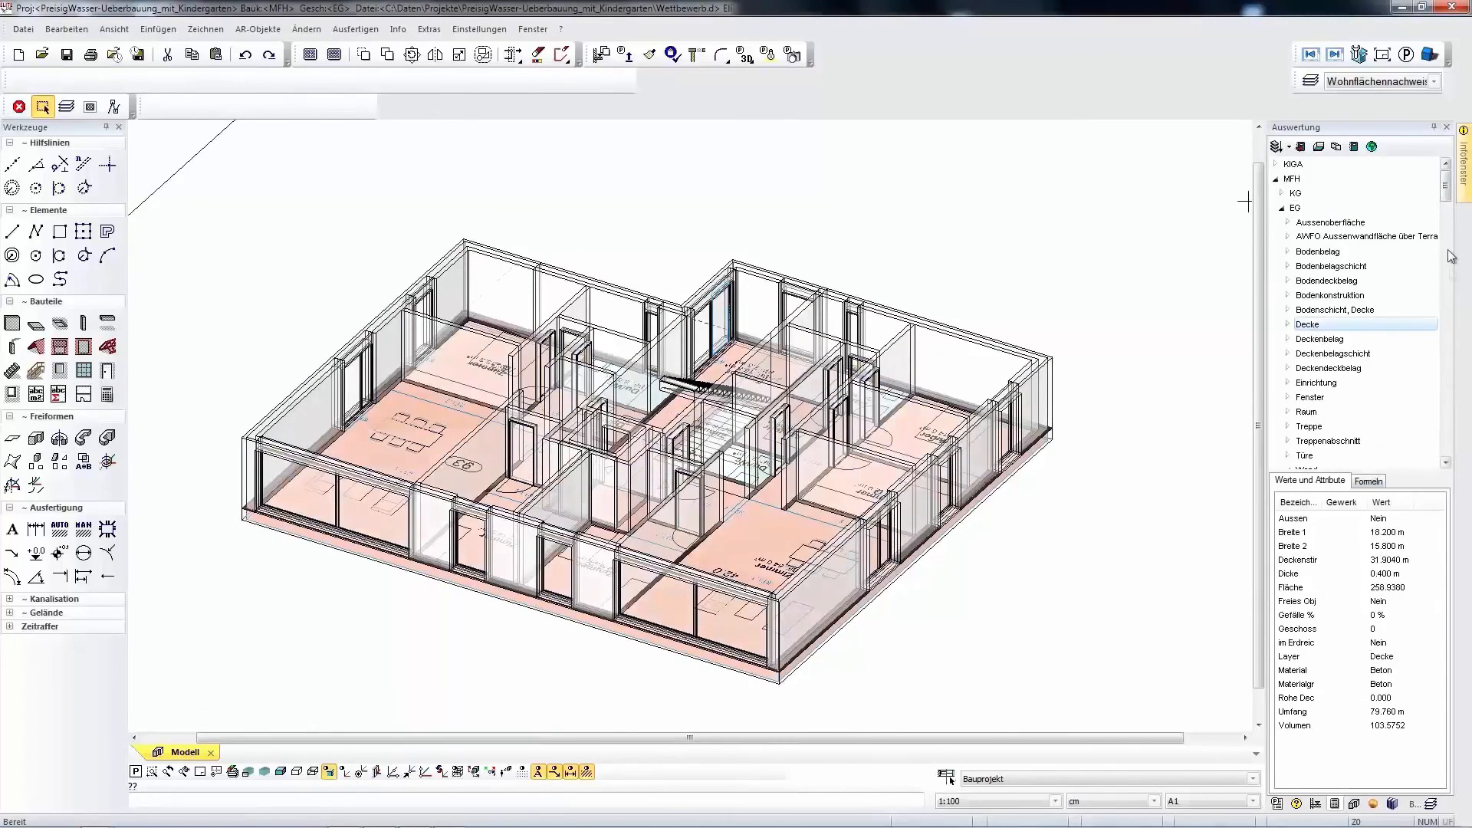
pyautogui.scroll(-3, 1445, 203)
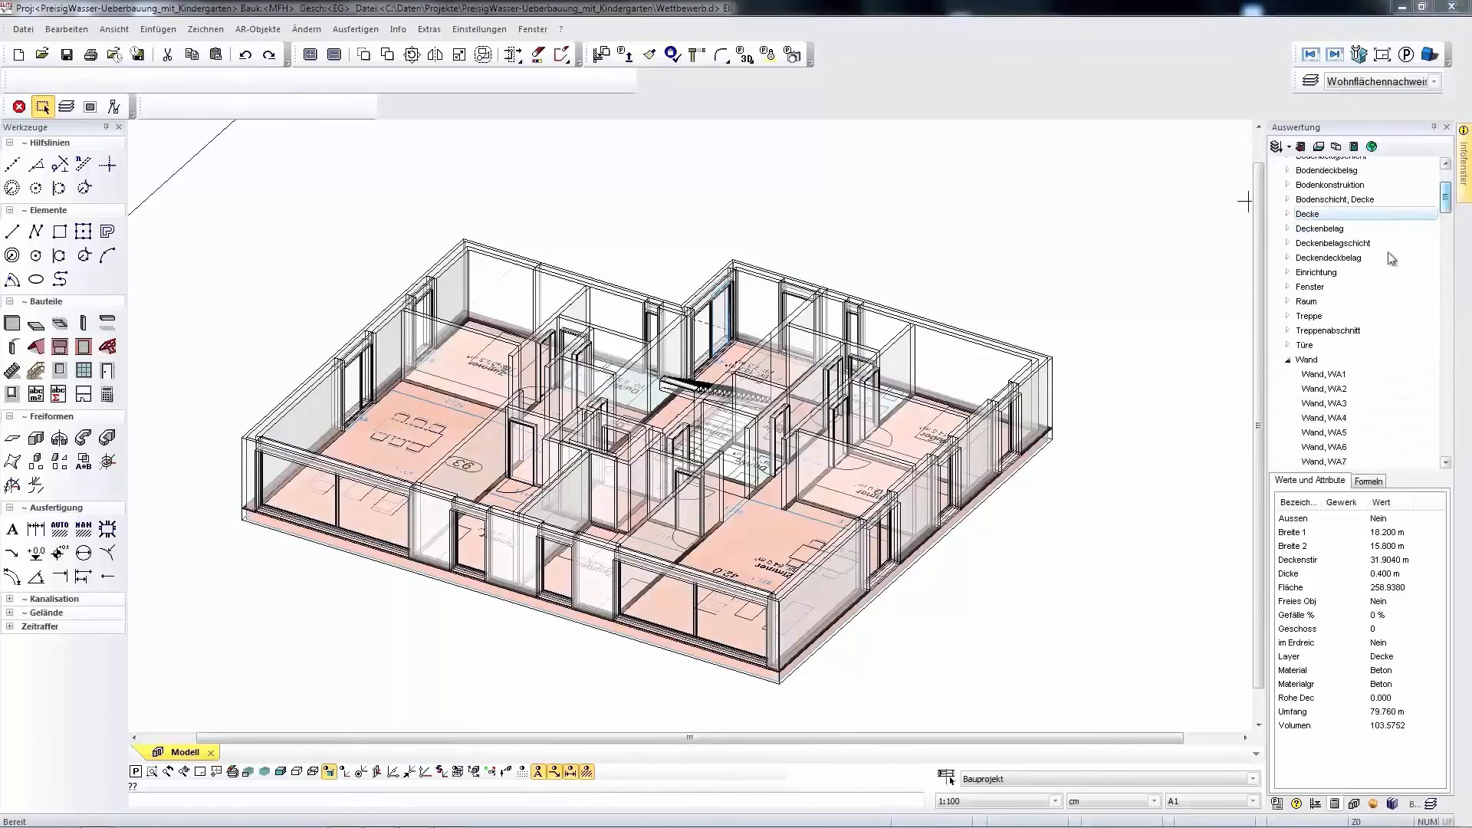
pyautogui.click(1306, 360)
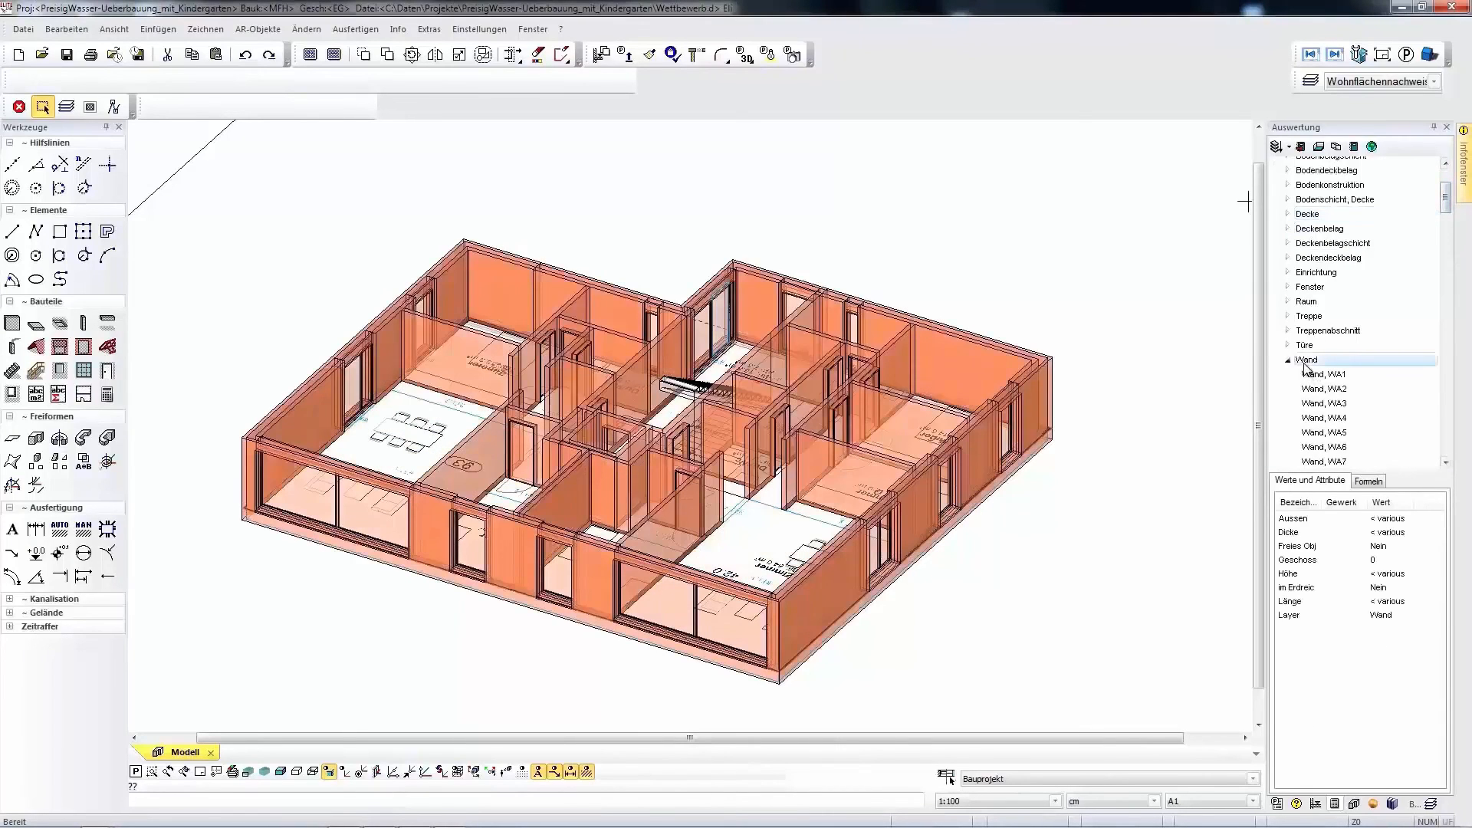
# Highlight the Wand (-bekleidung), WA27 component of MFH's EG storey and review its evaluation values.
pyautogui.moveTo(1445, 216); pyautogui.dragTo(1444, 256)
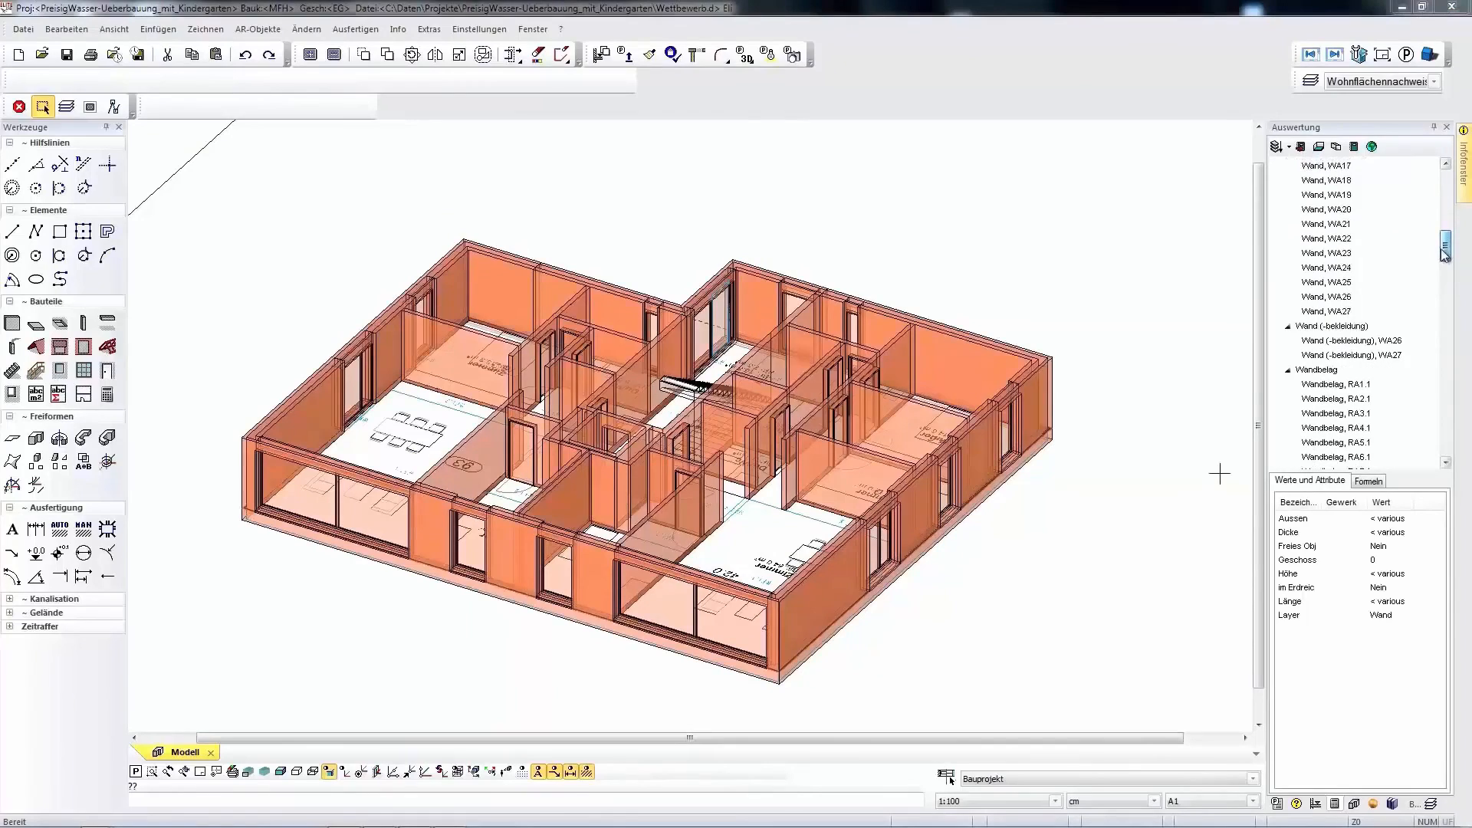
pyautogui.click(1319, 355)
pyautogui.scroll(-3, 1314, 400)
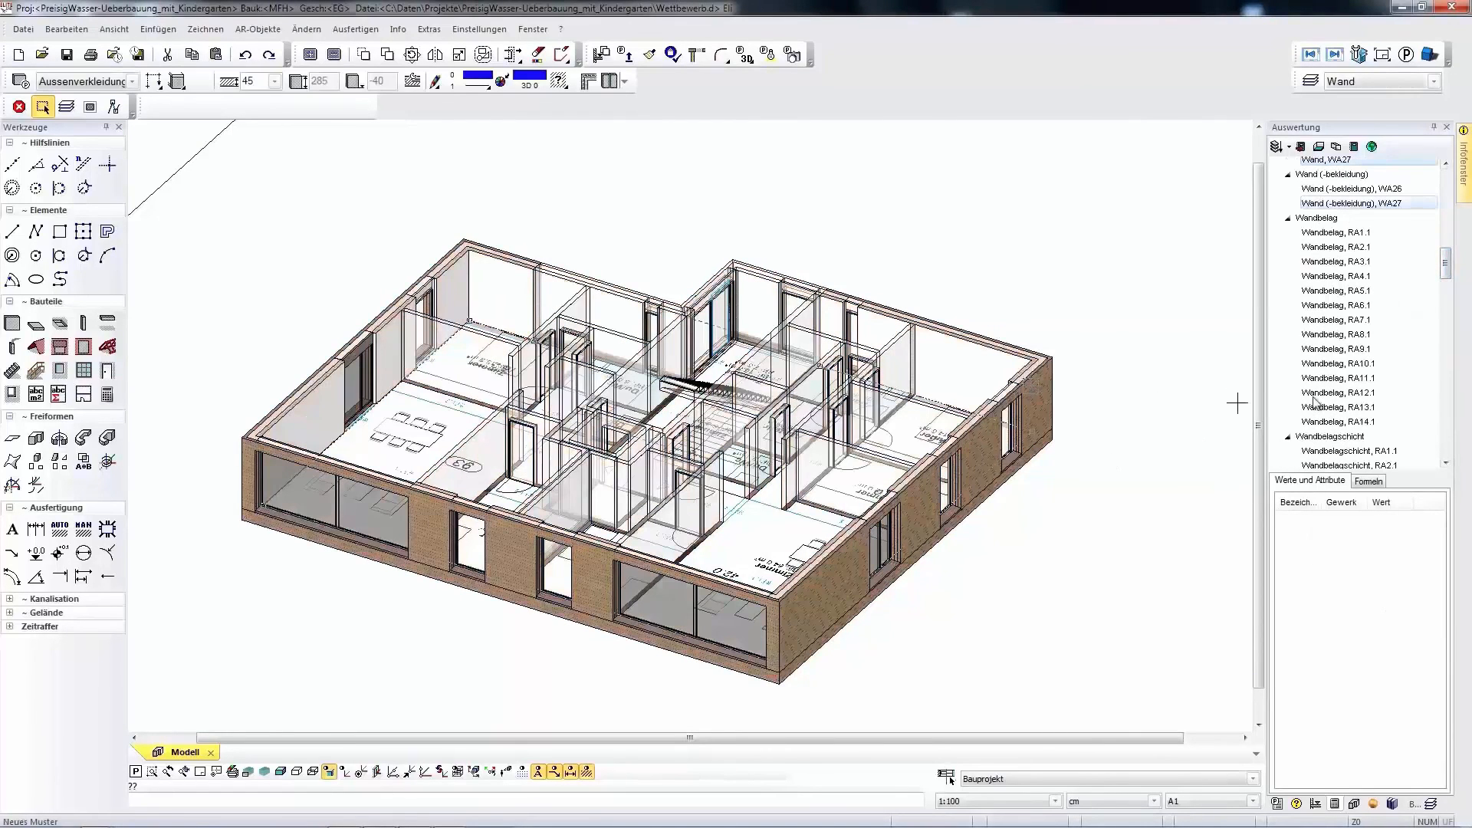
pyautogui.click(1343, 204)
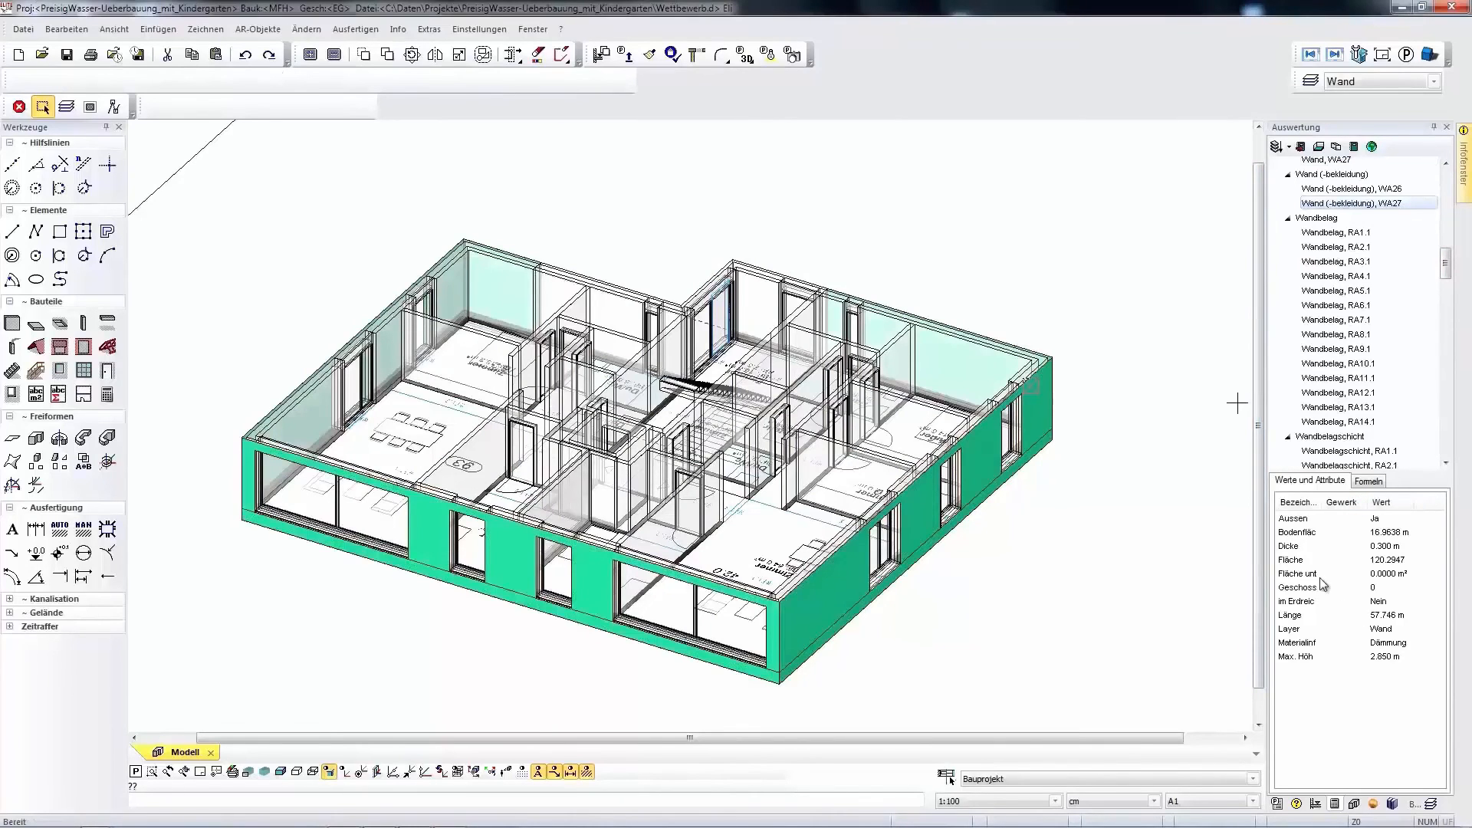
# Examine the evaluation of room RA6 in MFH's EG storey and highlight its wall covering in the 3D model.
pyautogui.click(756, 575)
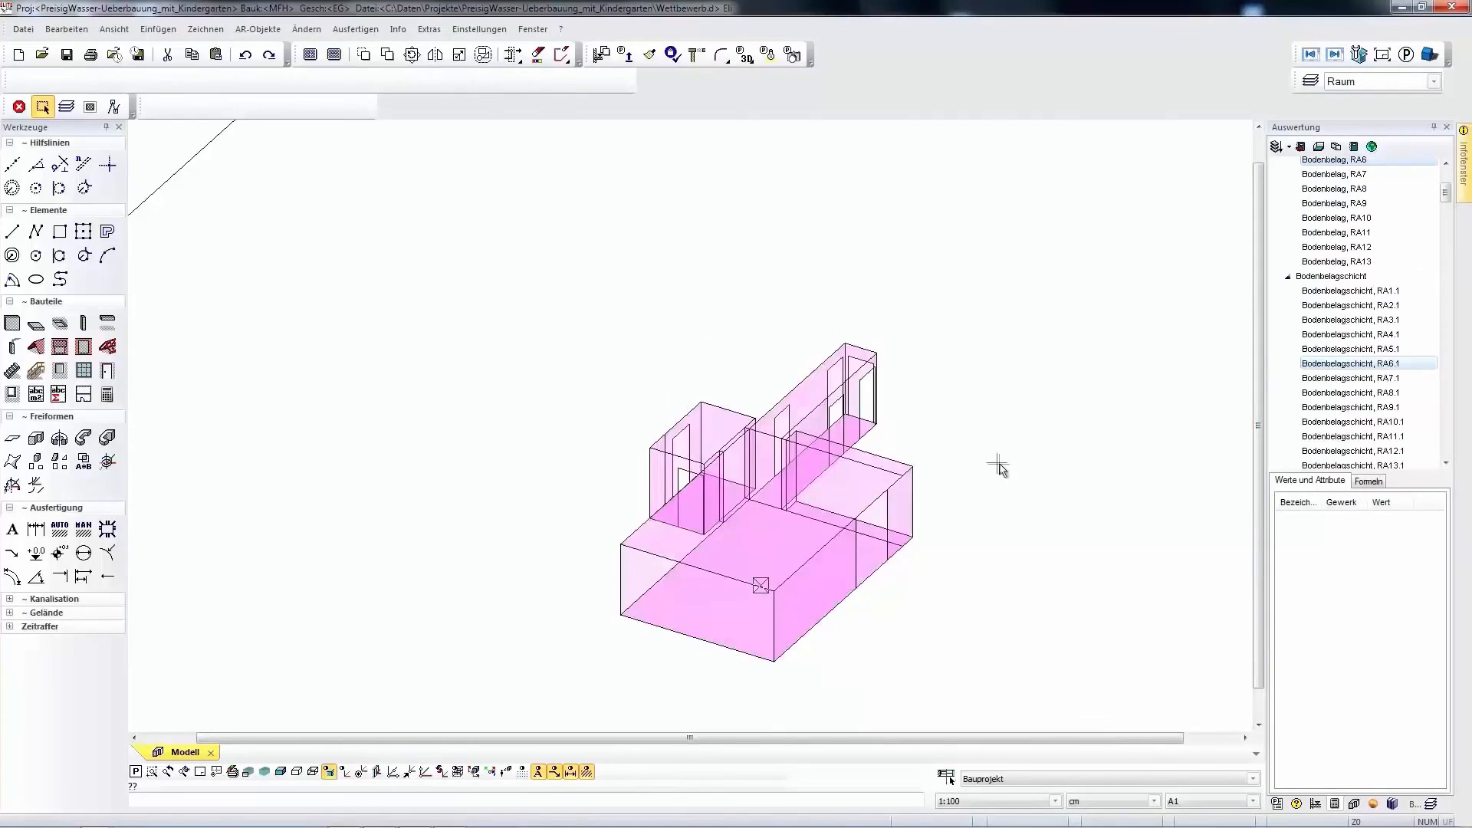
pyautogui.moveTo(998, 466)
pyautogui.keyDown('shift'); pyautogui.mouseDown(button='middle')
pyautogui.moveTo(1015, 483)
pyautogui.moveTo(841, 483)
pyautogui.moveTo(998, 473)
pyautogui.moveTo(989, 463)
pyautogui.mouseUp(button='middle'); pyautogui.keyUp('shift')
pyautogui.moveTo(1446, 188); pyautogui.dragTo(1447, 320)
pyautogui.click(1356, 379)
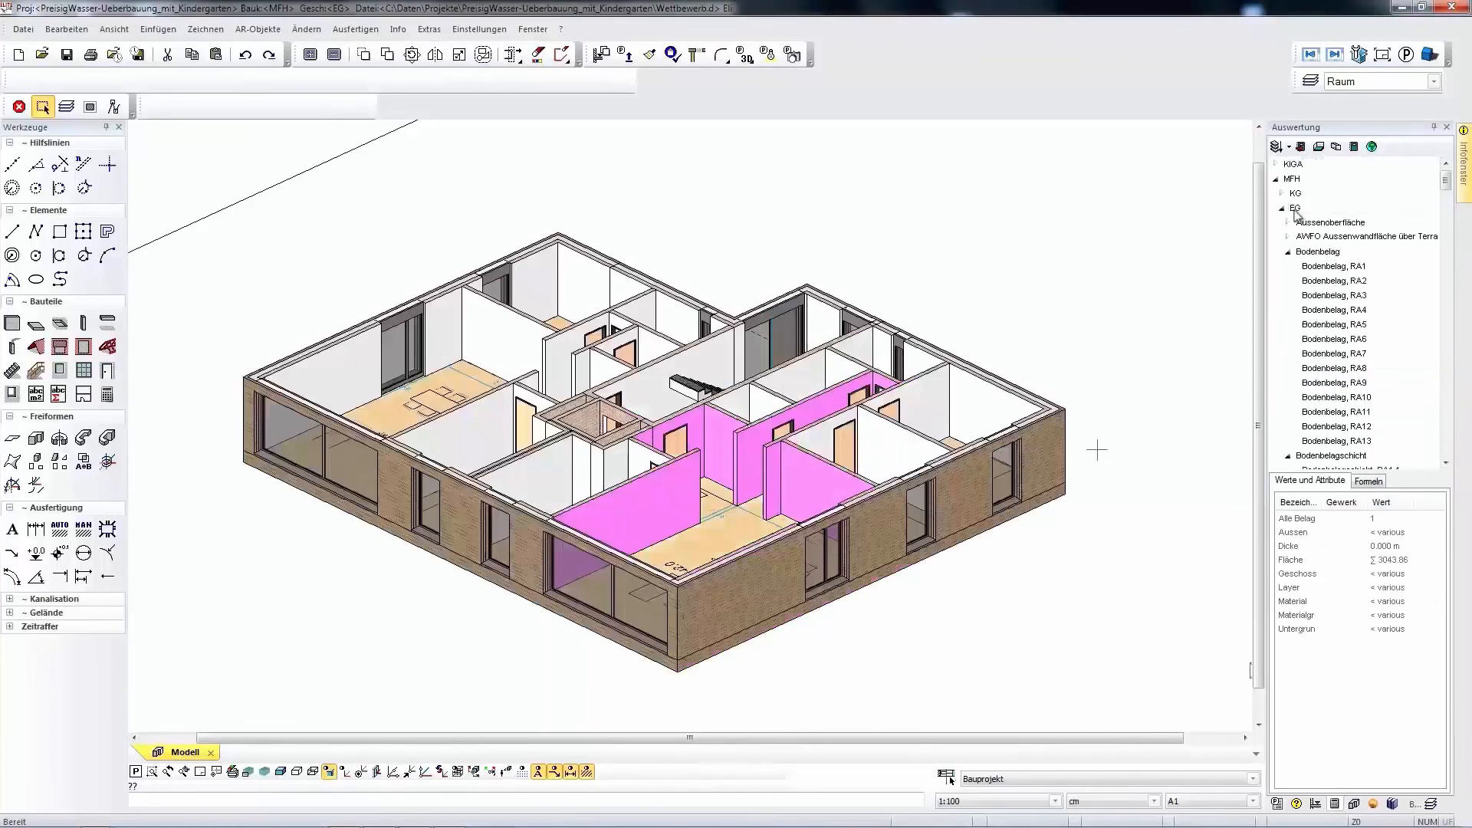
# Isolate the Wohnflächennachweis layer for MFH's EG storey and examine its living-area diagram.
pyautogui.click(1294, 210)
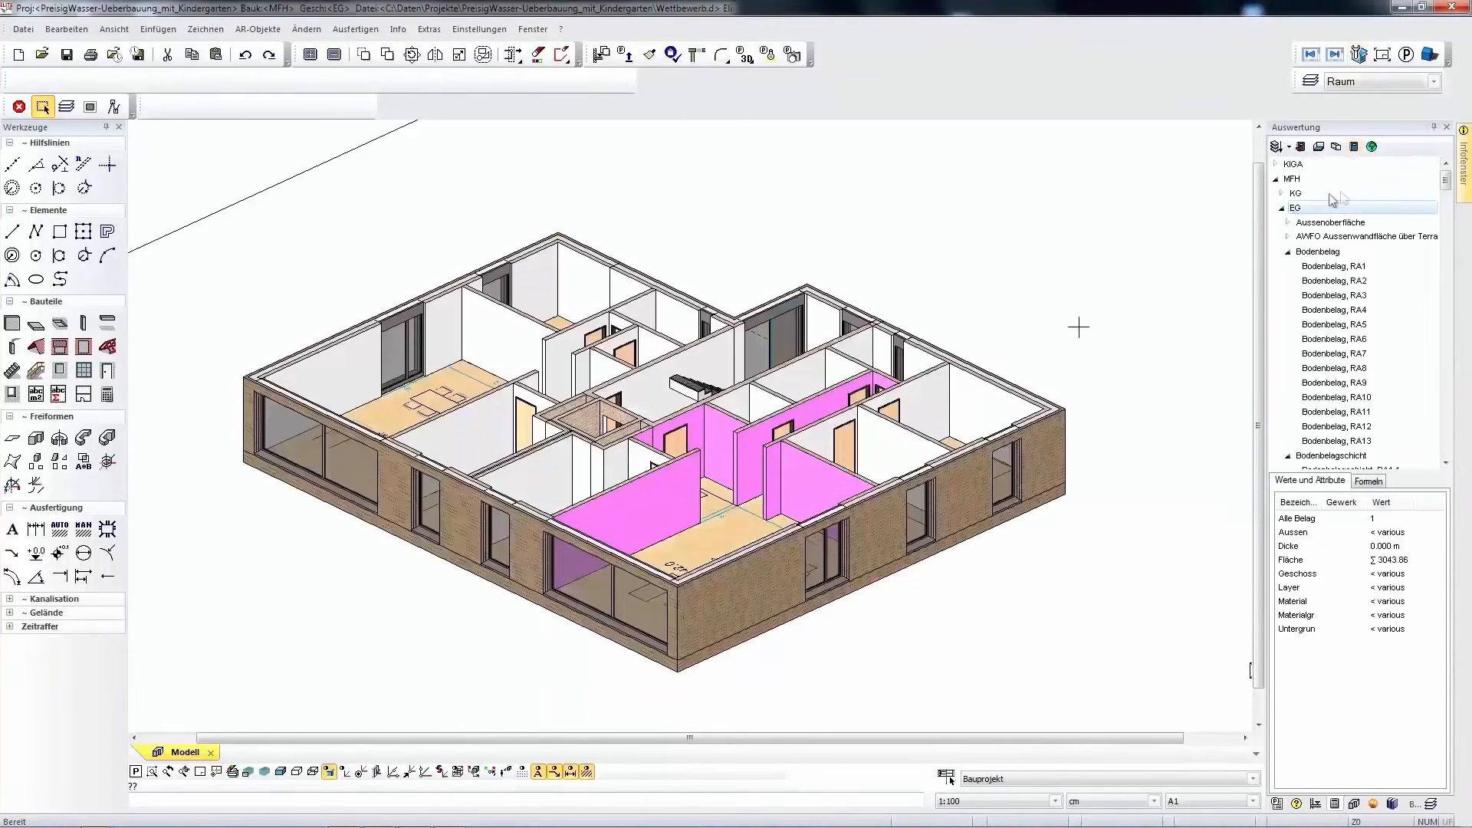
pyautogui.click(1430, 805)
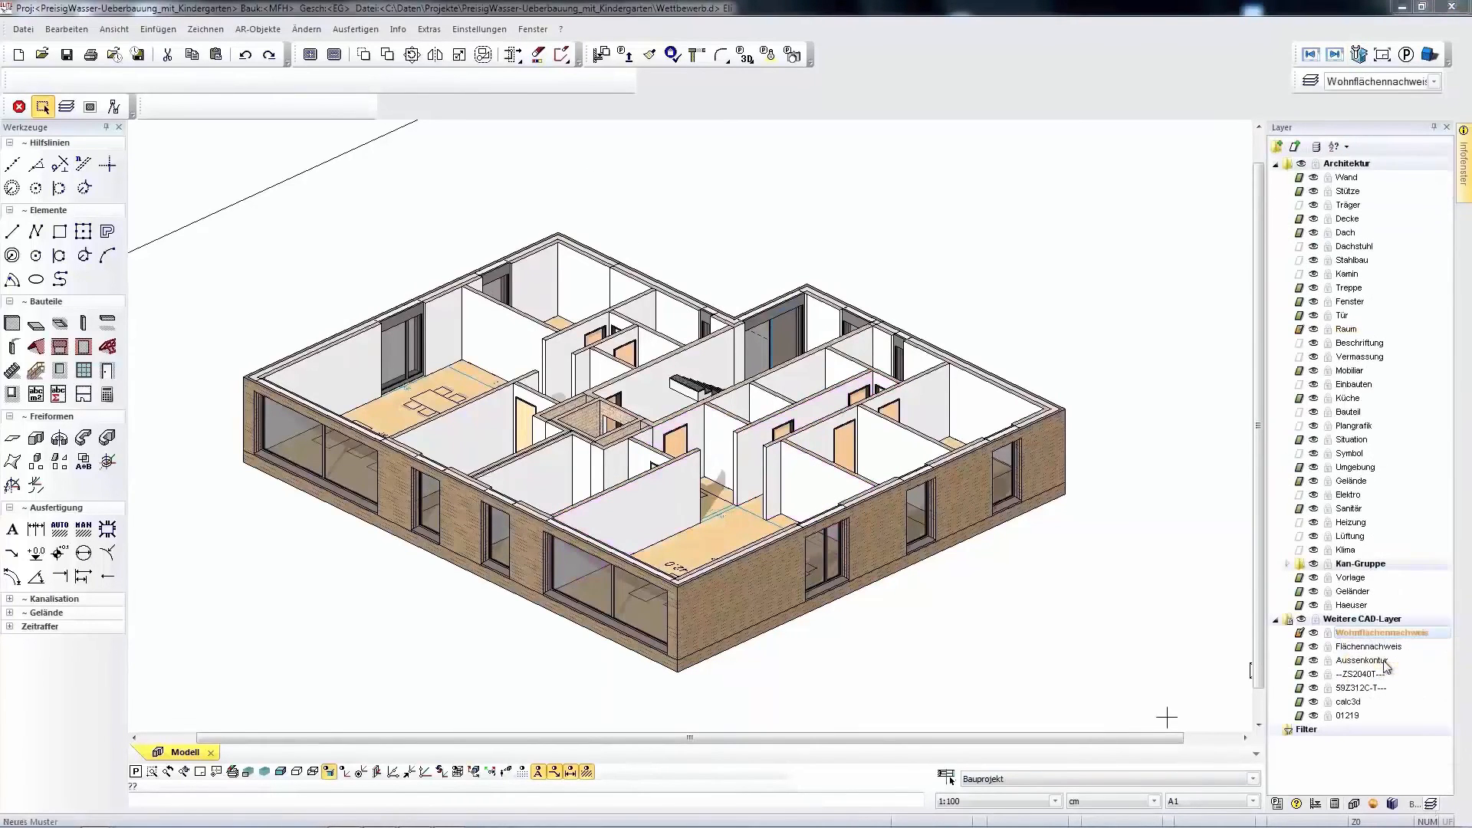
pyautogui.press('F5')
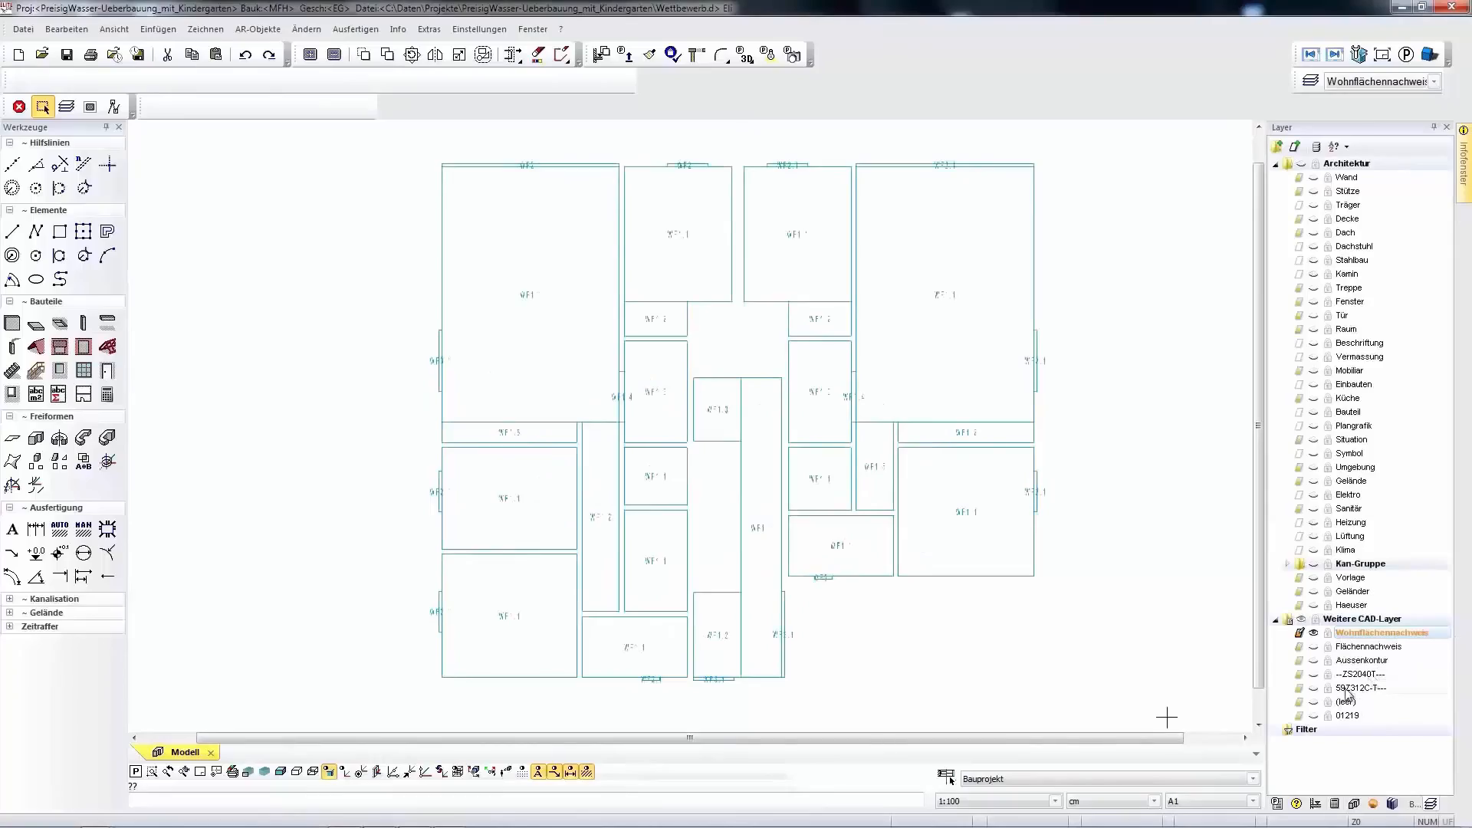
pyautogui.scroll(5, 789, 279)
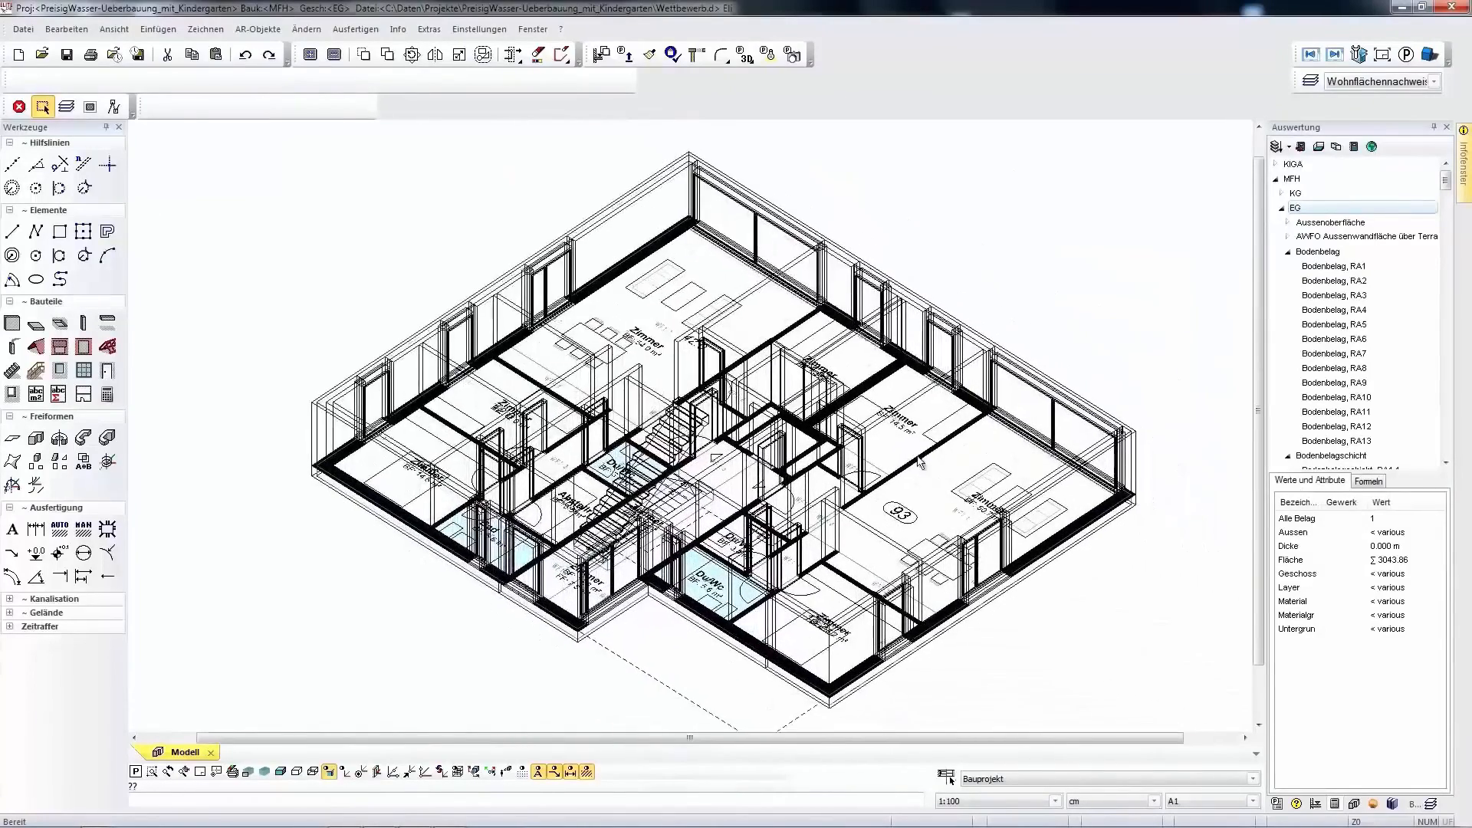
# Select the large window beside the staircase and review its evaluation values and attributes.
pyautogui.click(628, 567)
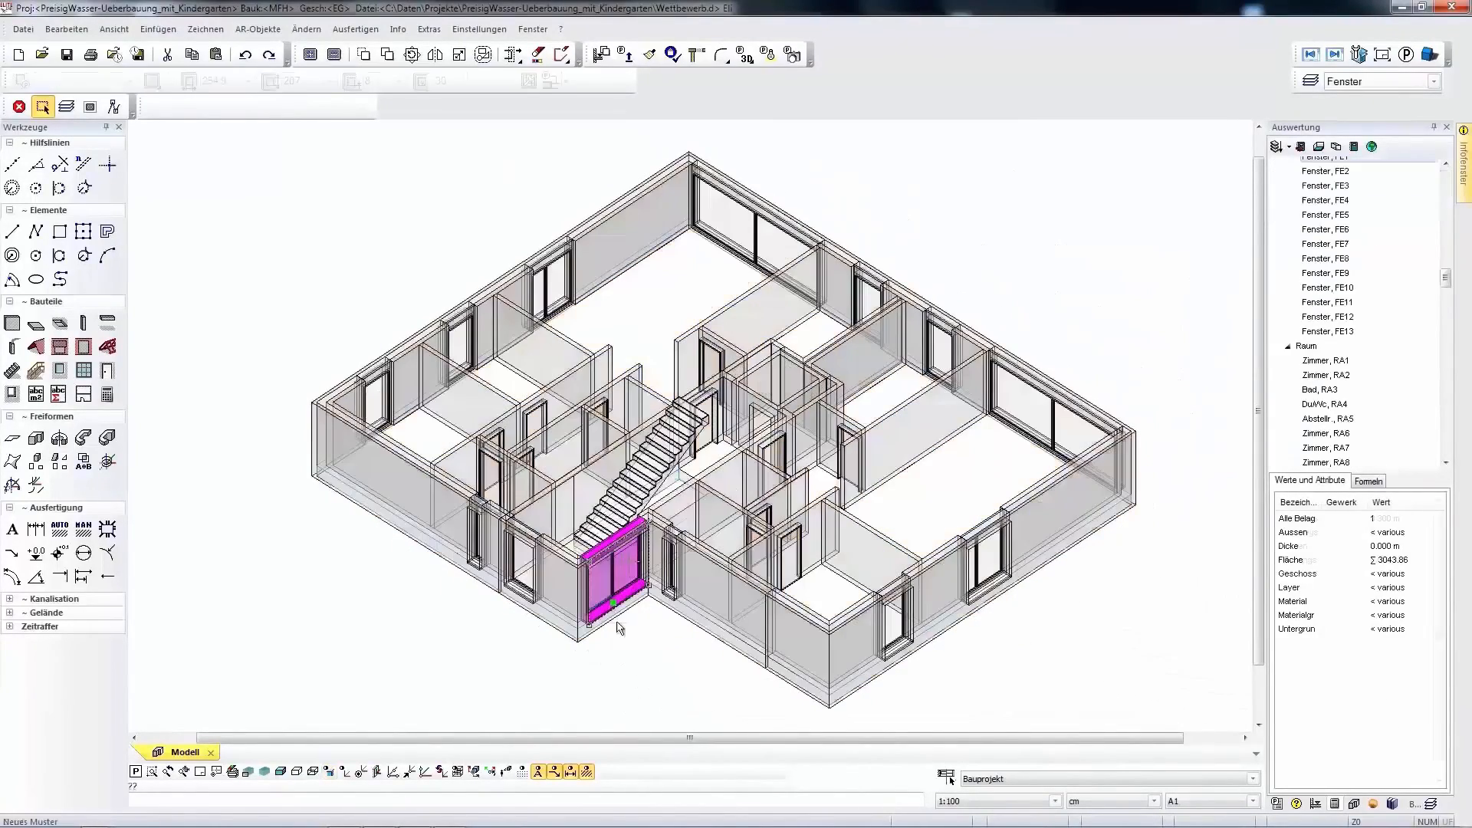
pyautogui.click(1349, 169)
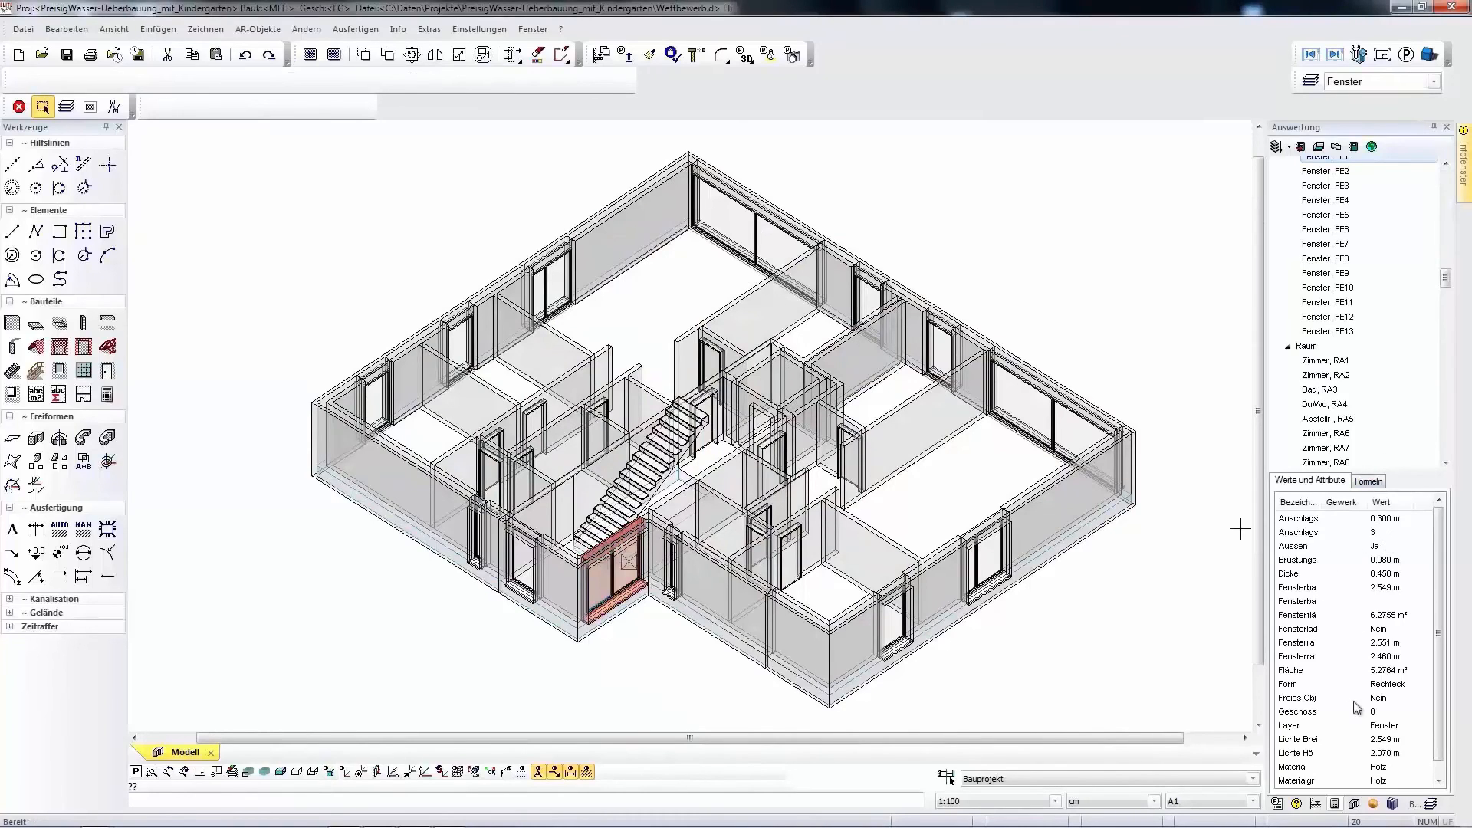
pyautogui.moveTo(1442, 696)
pyautogui.mouseDown()
pyautogui.moveTo(1444, 713)
pyautogui.moveTo(1443, 695)
pyautogui.mouseUp()
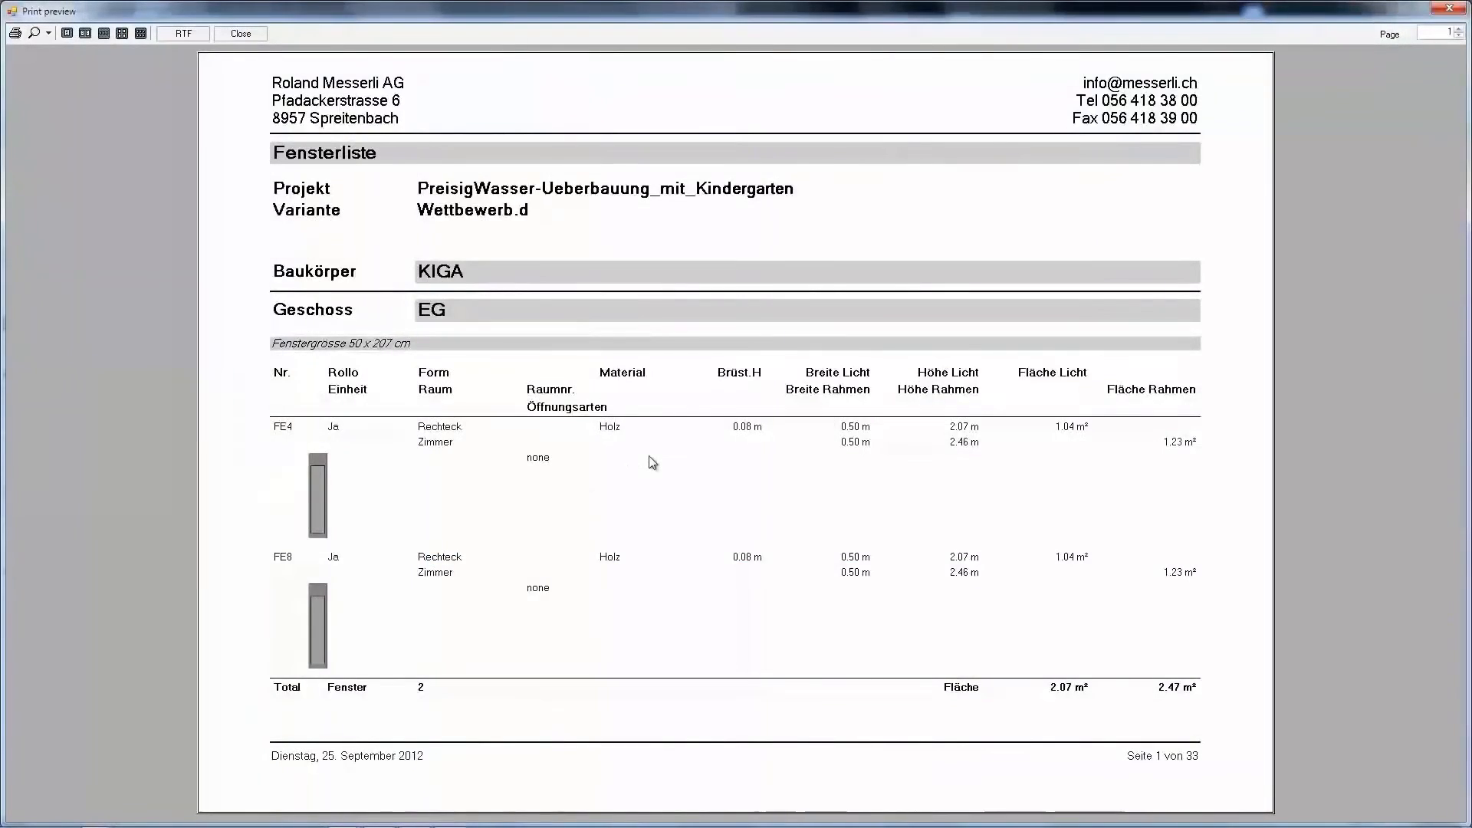
# Look through the pages of the Fensterliste report for the KIGA building.
pyautogui.scroll(-3, 652, 462)
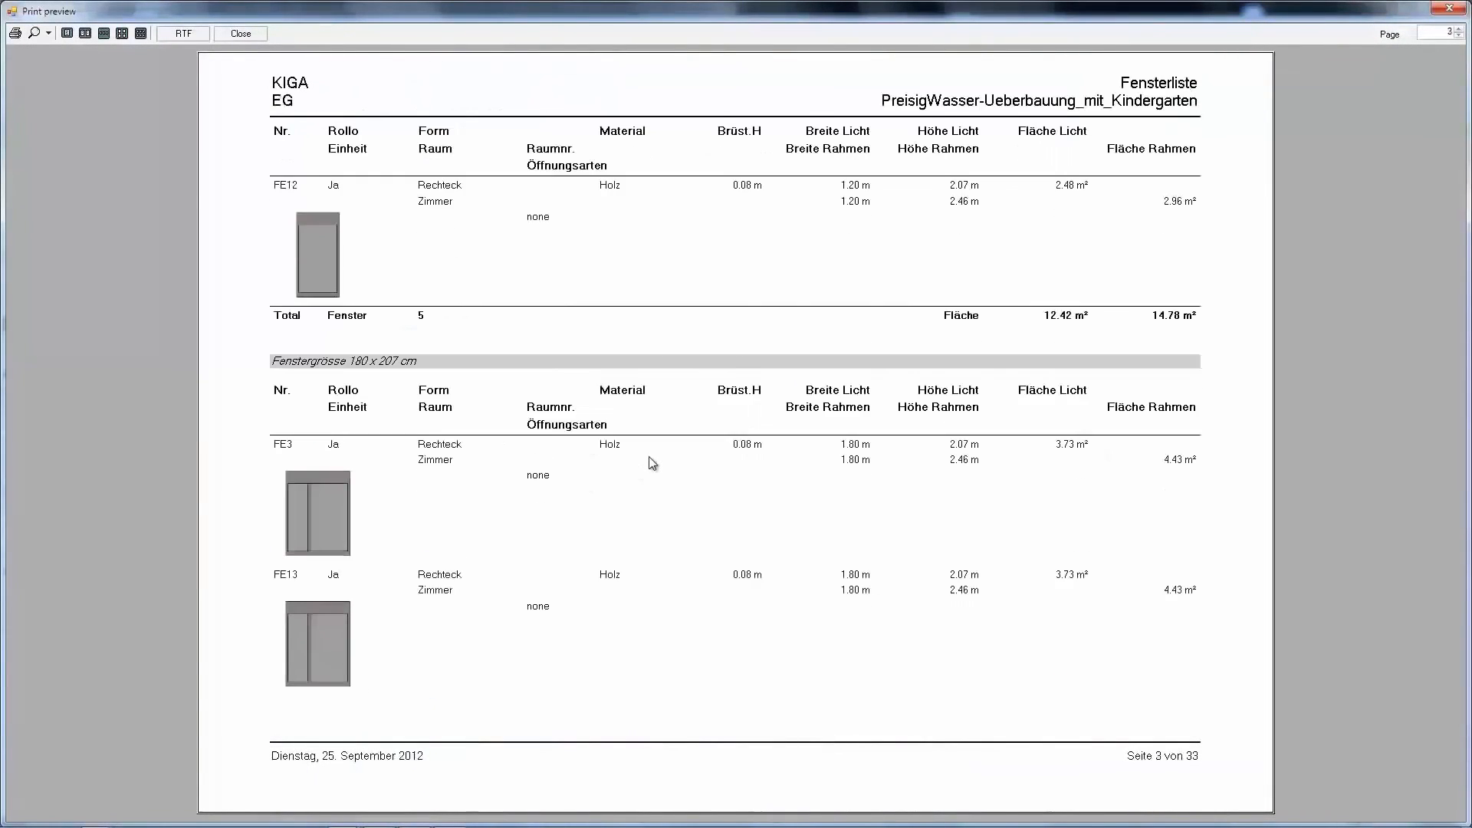
pyautogui.scroll(-3, 652, 462)
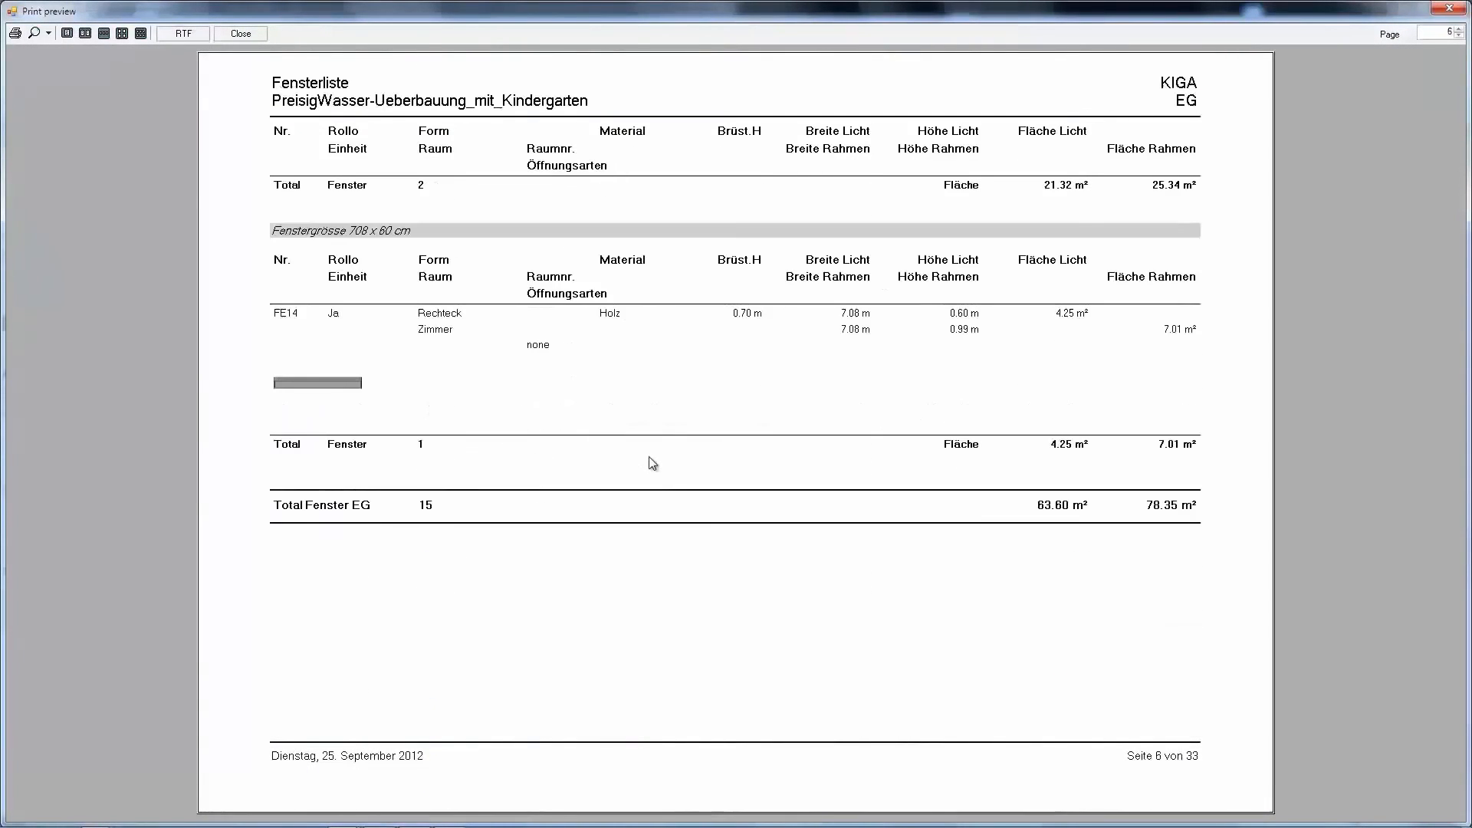
pyautogui.scroll(-3, 651, 462)
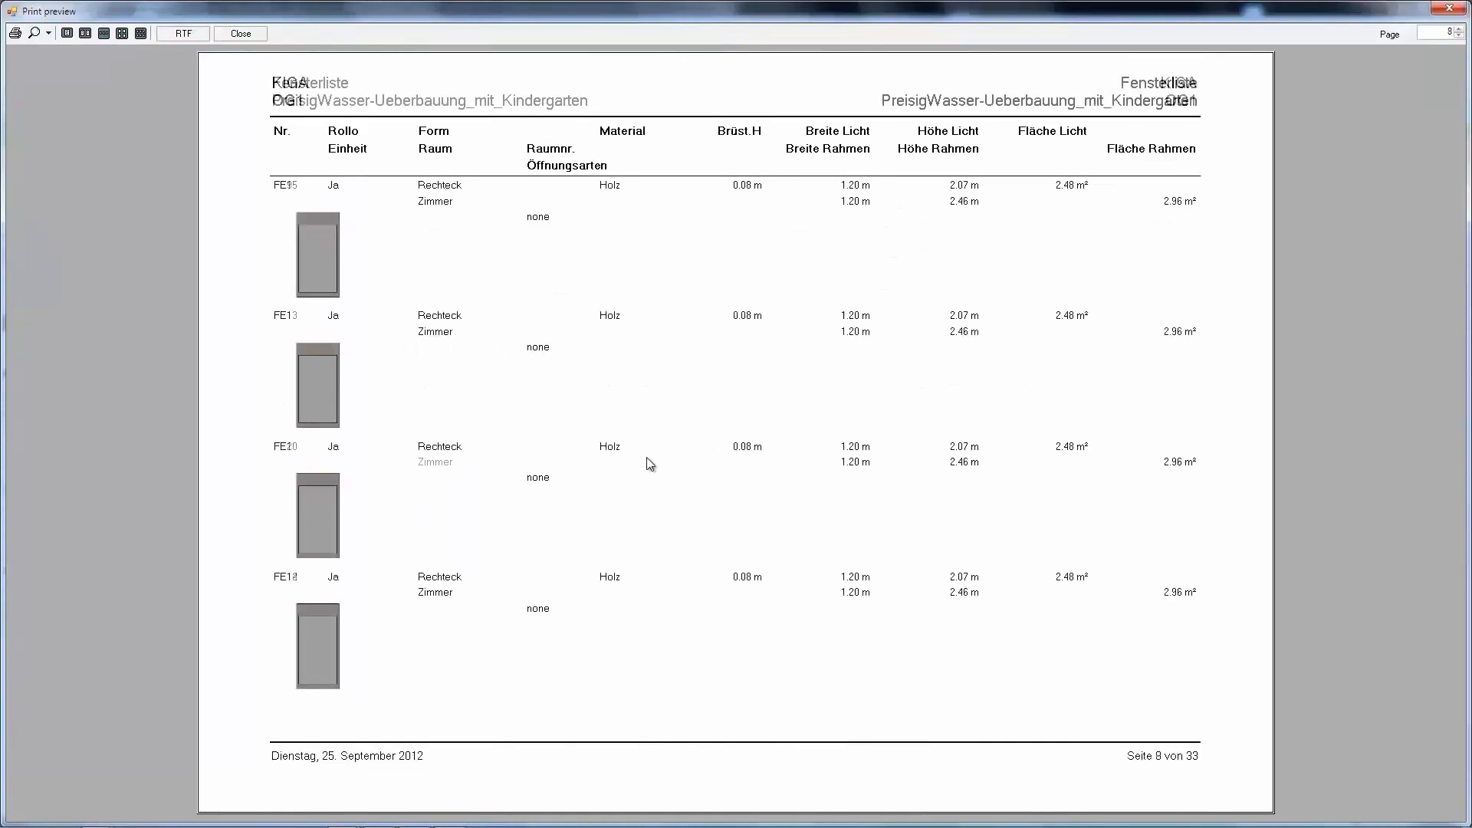
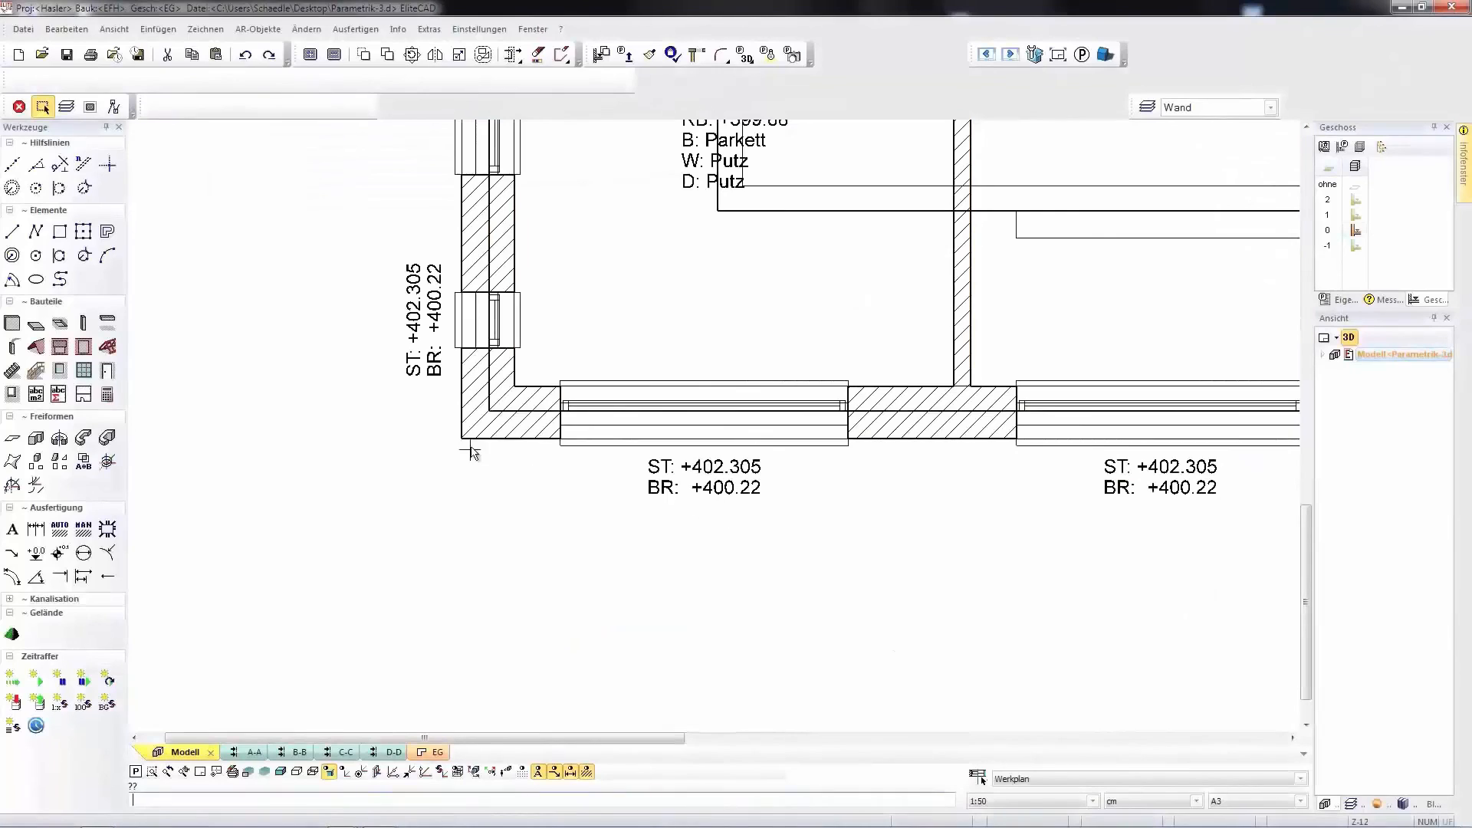
# Change the exterior wall in Parametrik-3.d to a multi-layer wall and set its first Backstein layer to 18 cm.
pyautogui.click(20, 84)
pyautogui.click(201, 178)
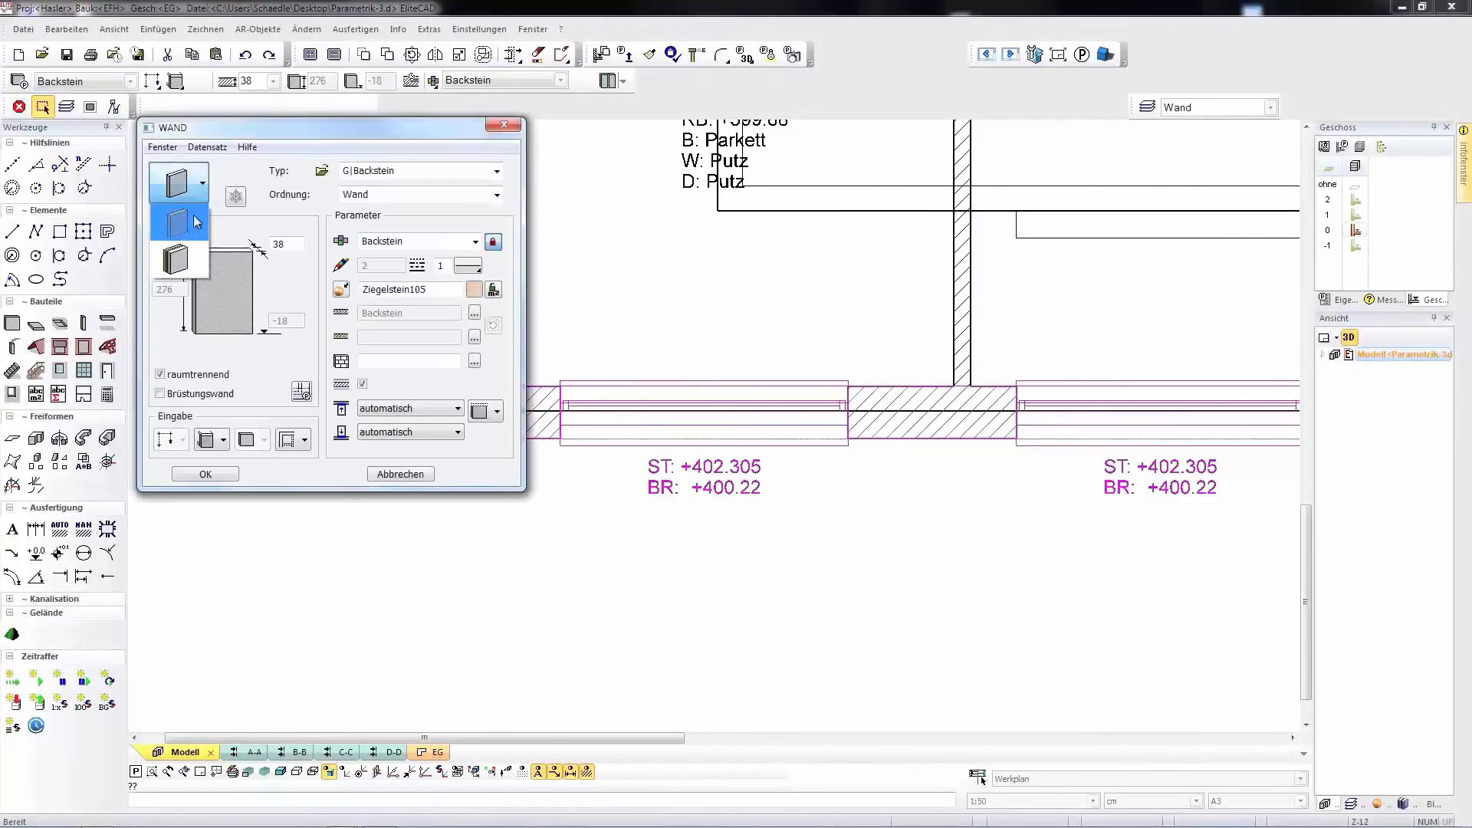
pyautogui.click(179, 259)
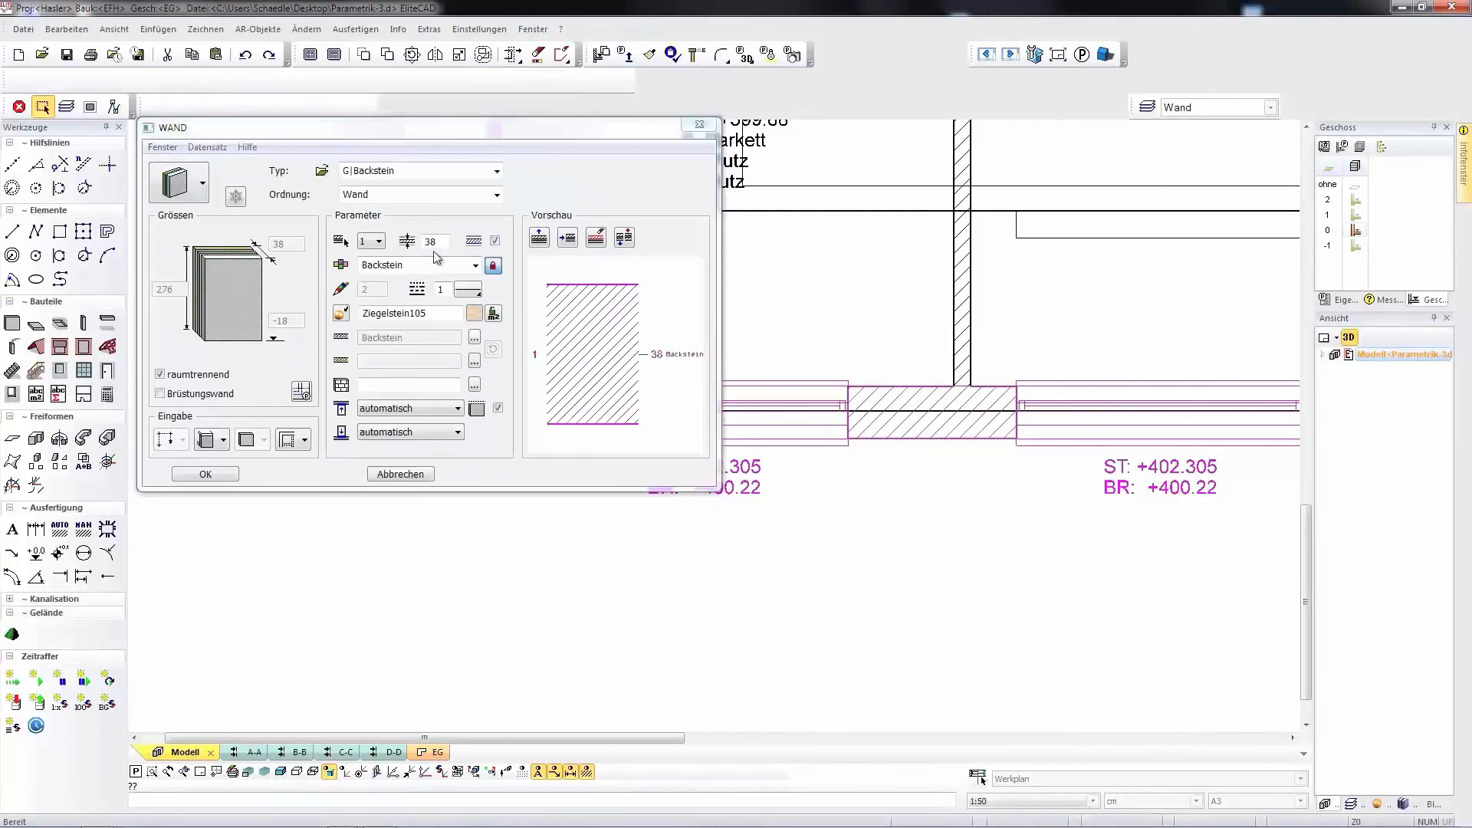
pyautogui.doubleClick(431, 242)
pyautogui.write('18')
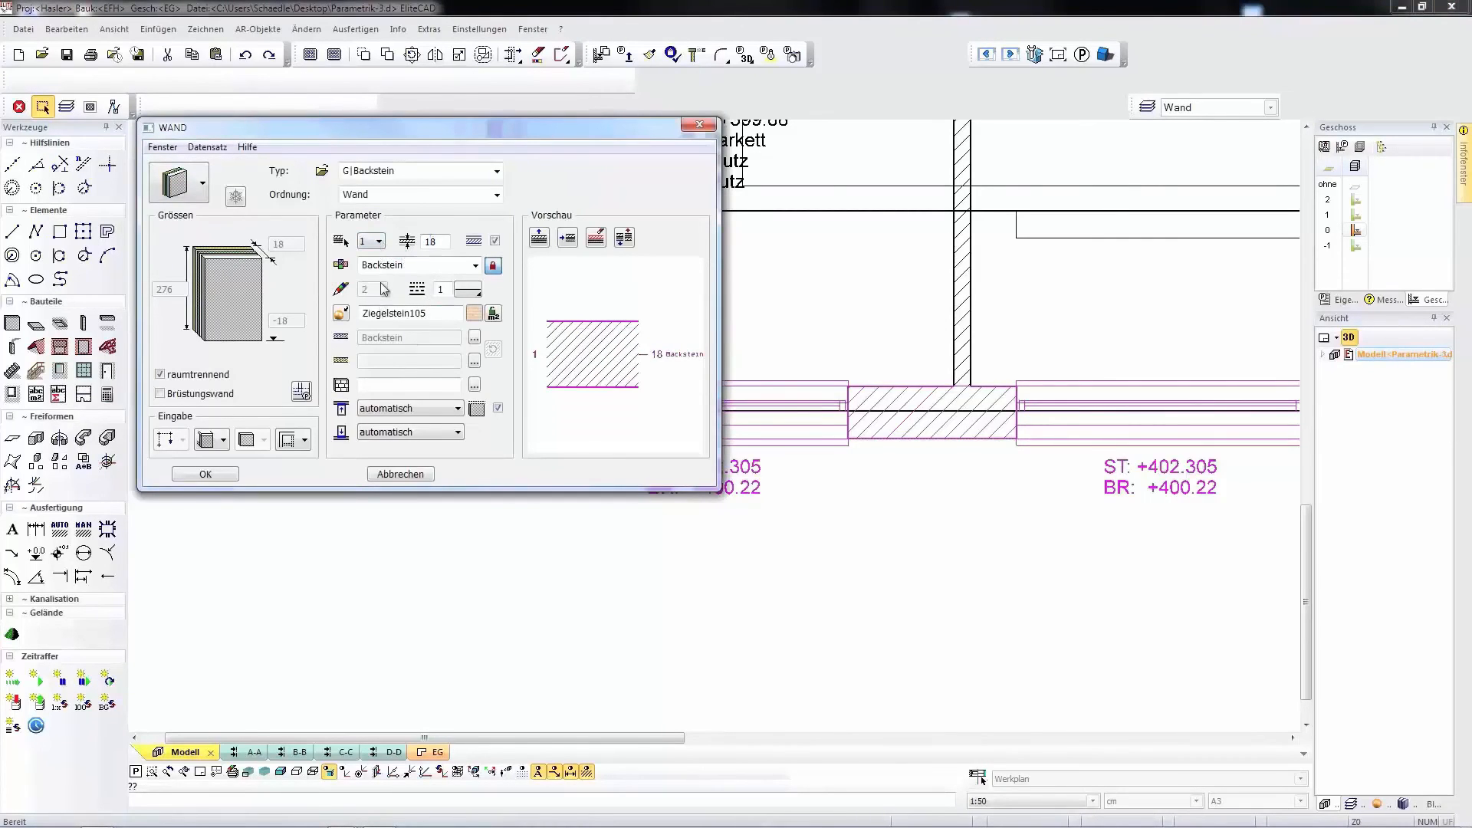
# Add a second layer to the exterior wall, 20 cm thick, with Aussendämmung as its material.
pyautogui.click(541, 234)
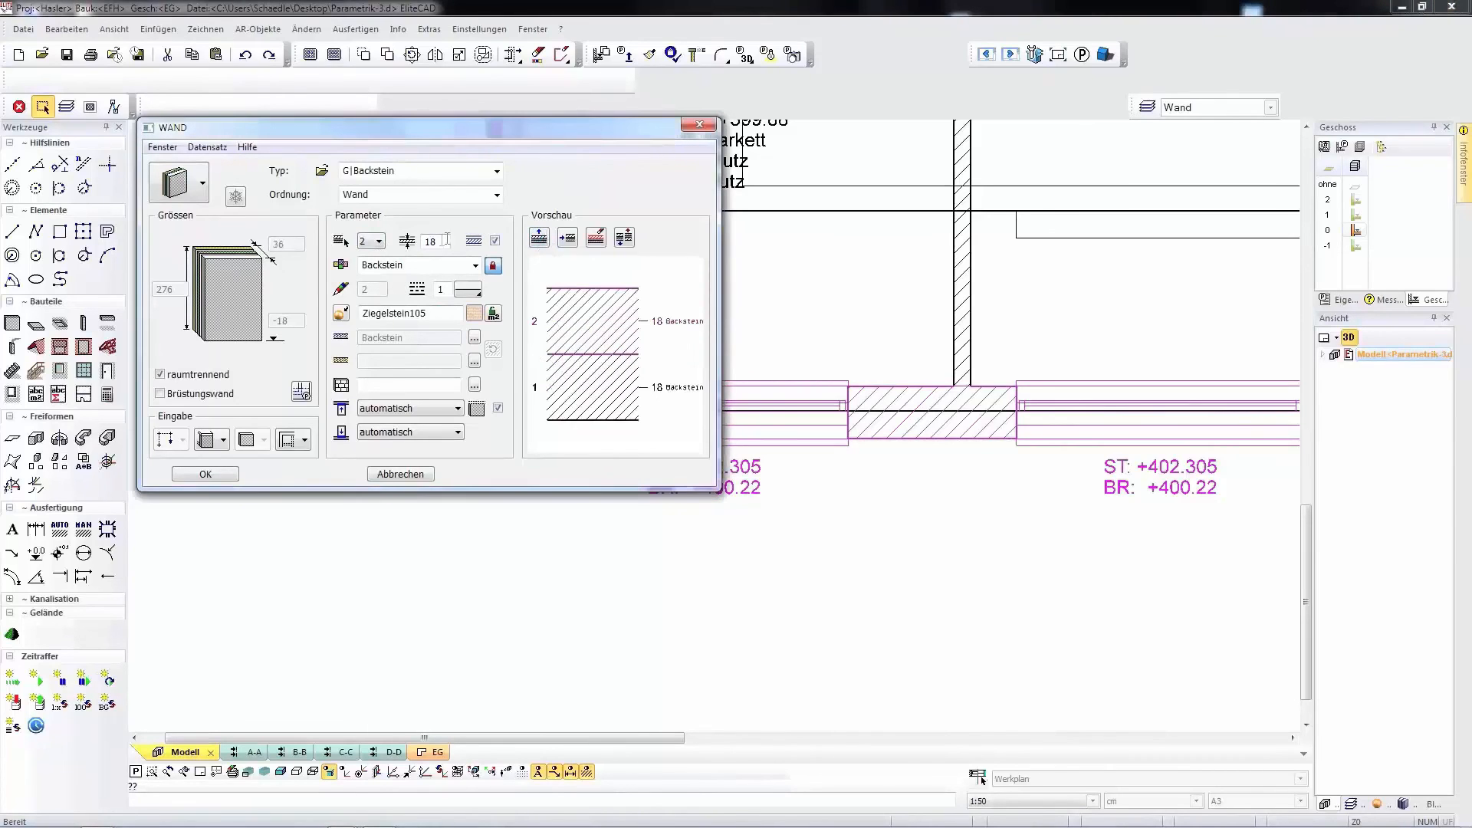
pyautogui.write('20')
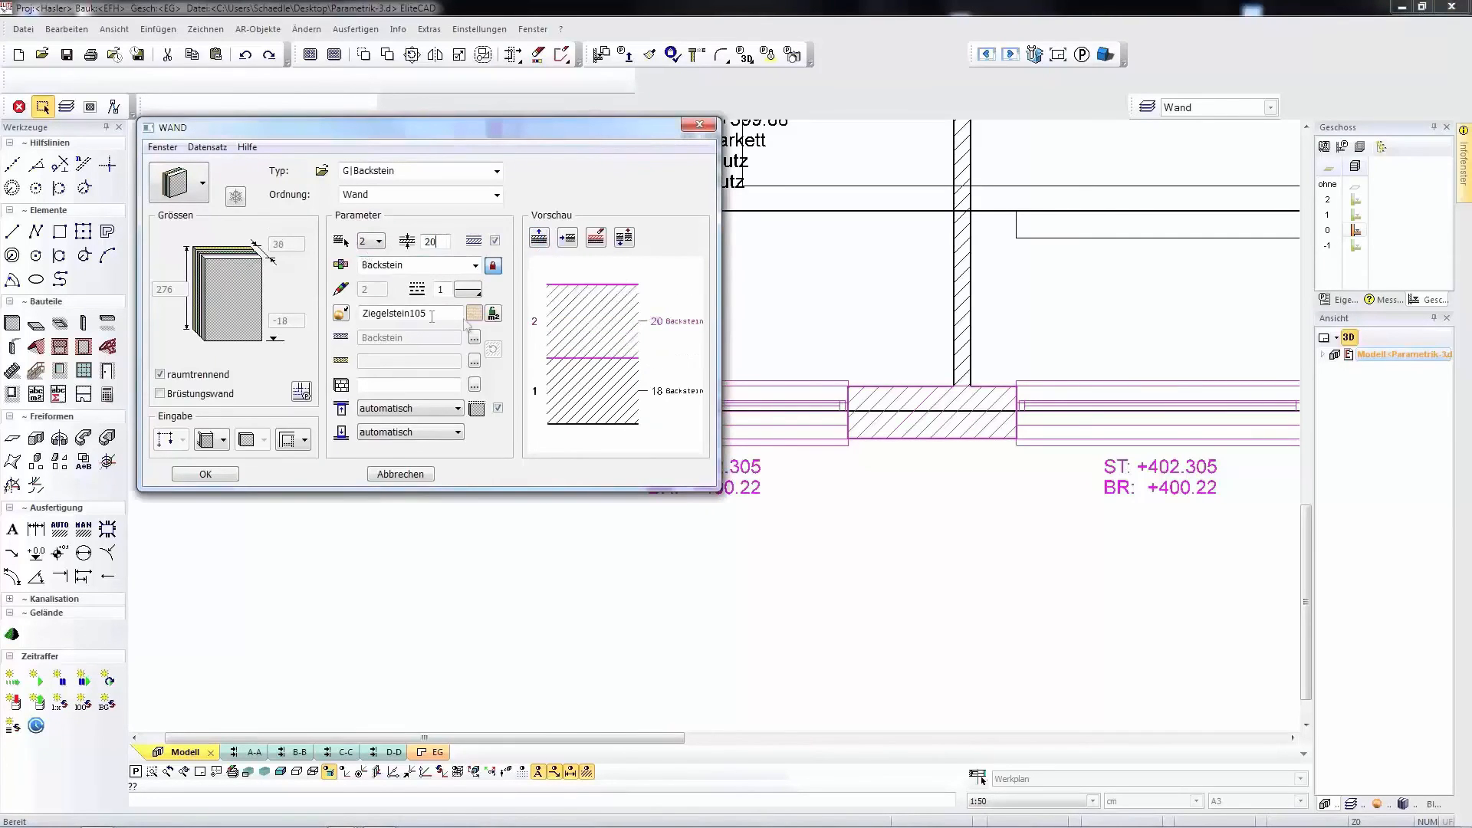
pyautogui.click(476, 265)
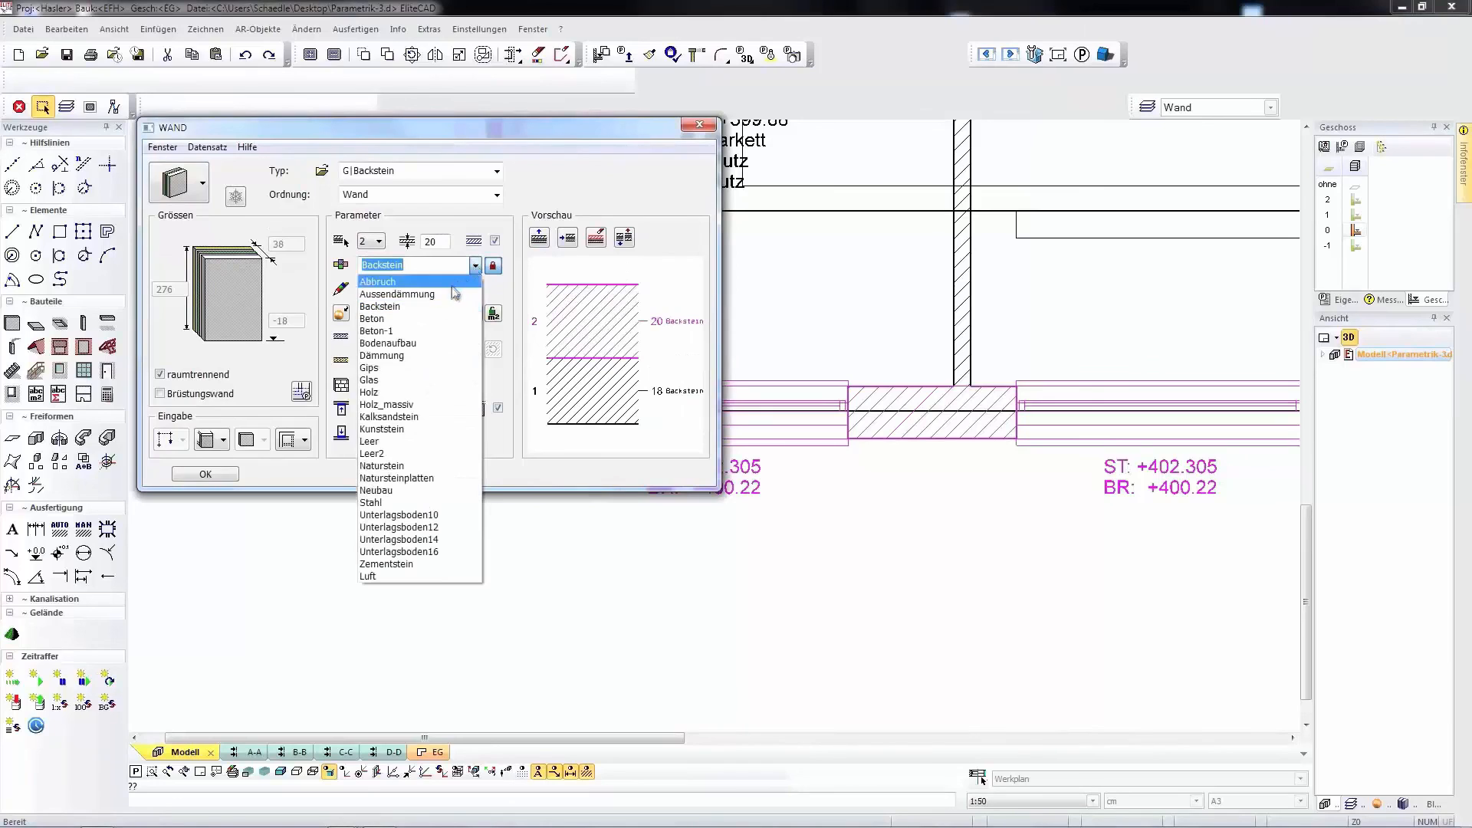
pyautogui.click(448, 295)
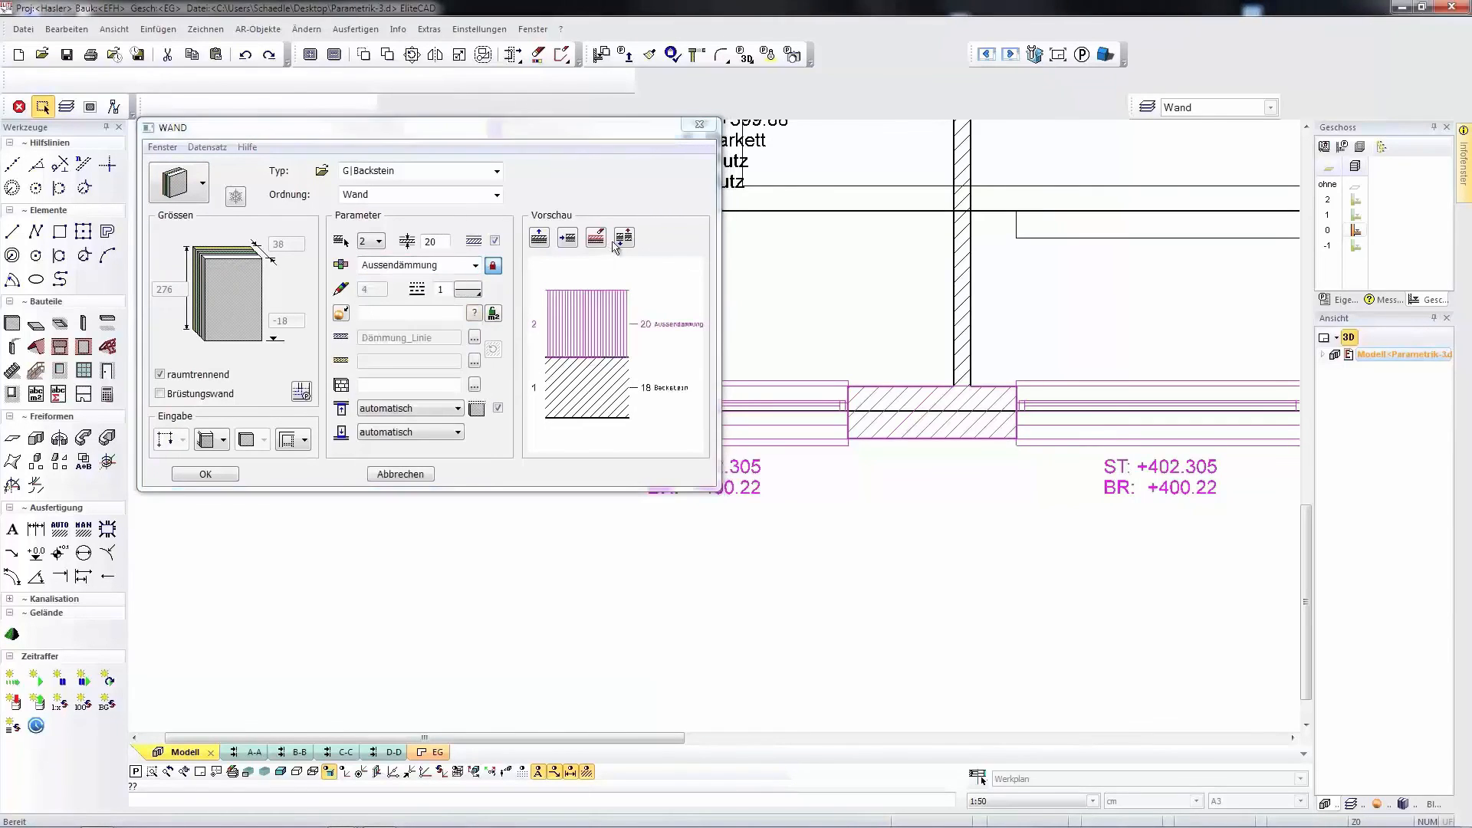
# Reverse the wall's layer order to put the Aussendämmung outside the Backstein, and apply the changes.
pyautogui.click(624, 238)
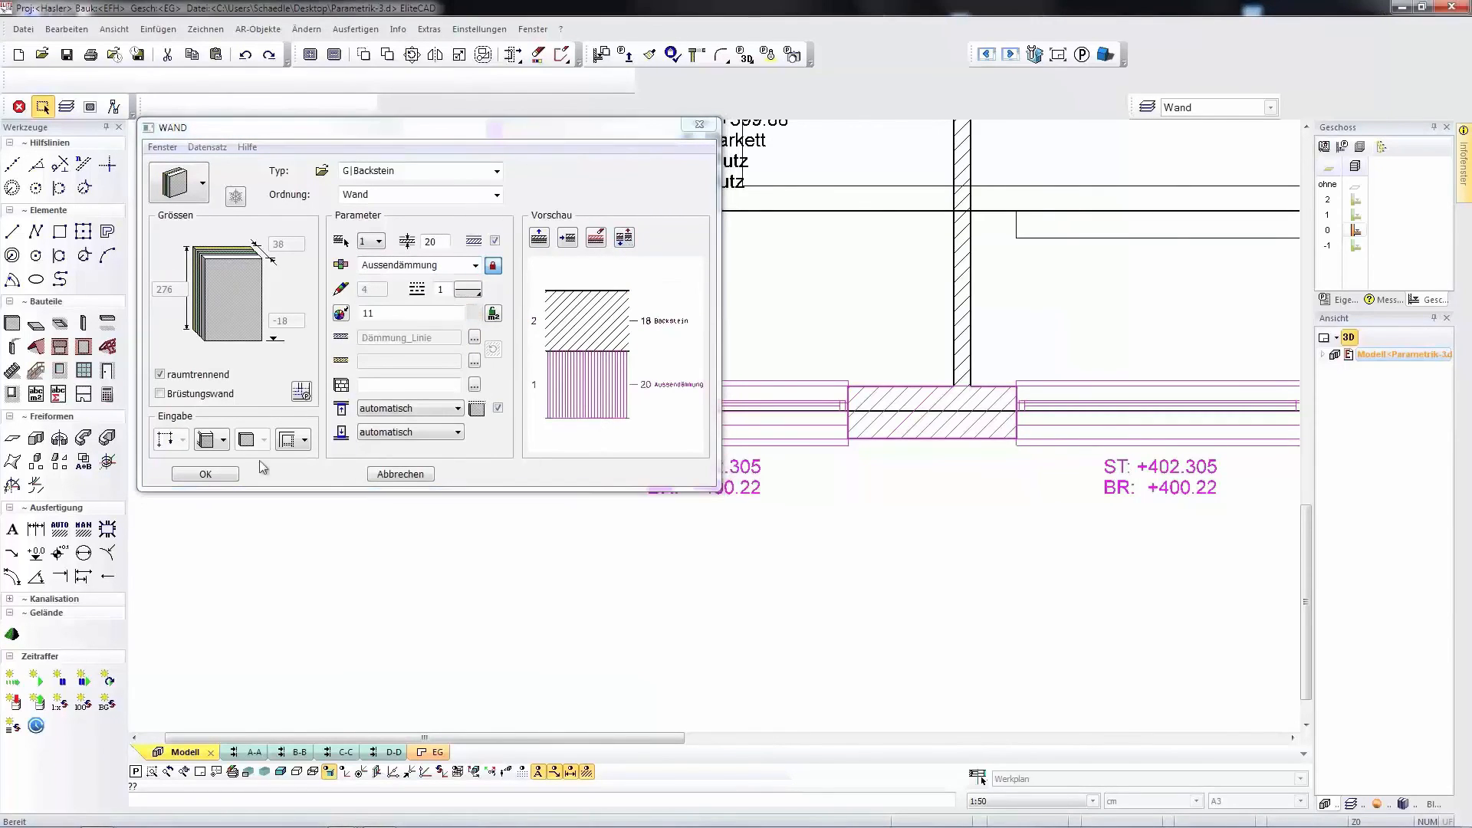
pyautogui.click(222, 478)
pyautogui.click(205, 474)
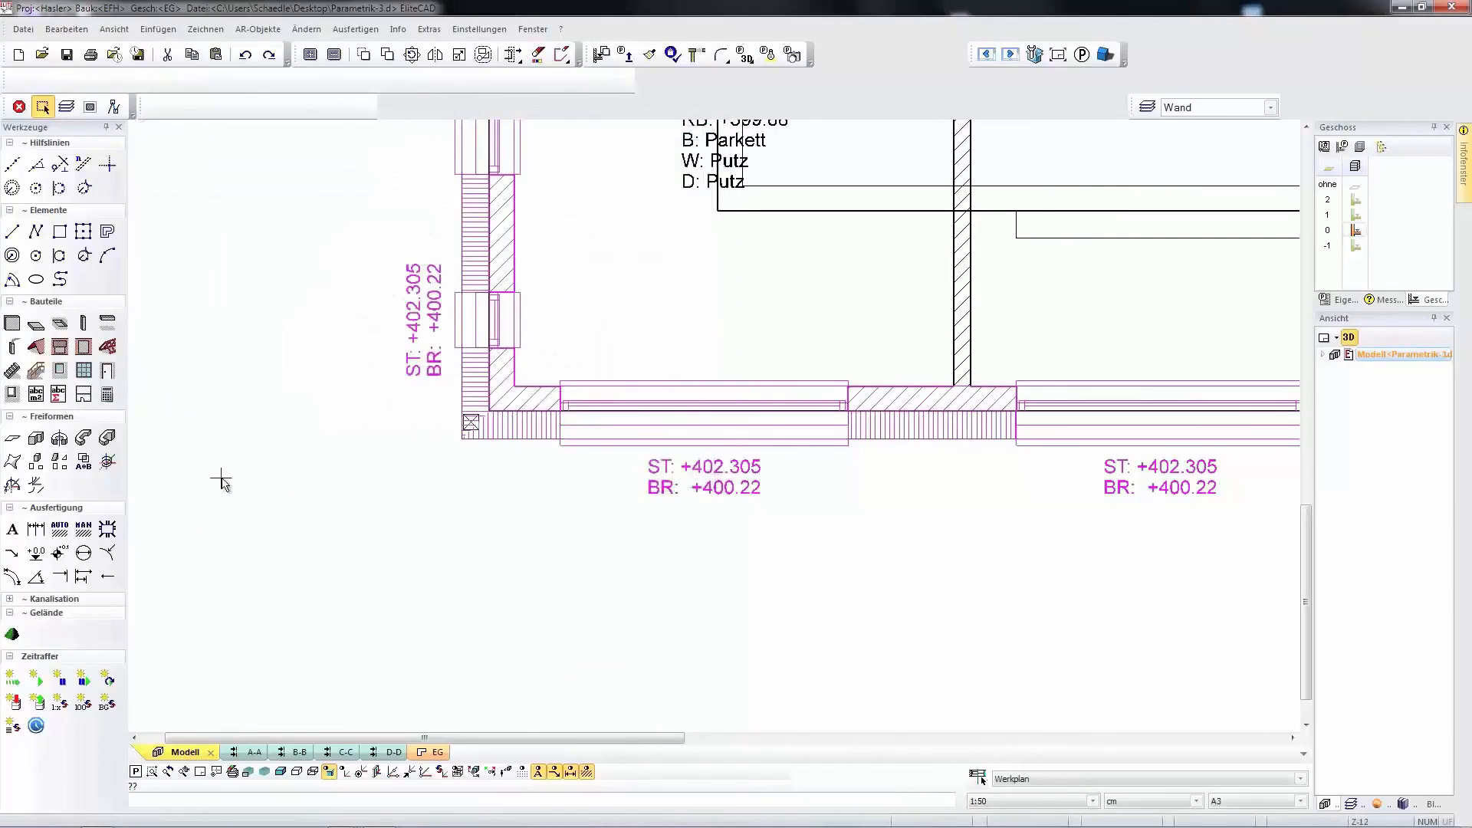
# Inspect the two-layer exterior wall in the 3D model and its window sill and slab junctions in section D-D.
pyautogui.moveTo(538, 526); pyautogui.dragTo(589, 483, button='middle')
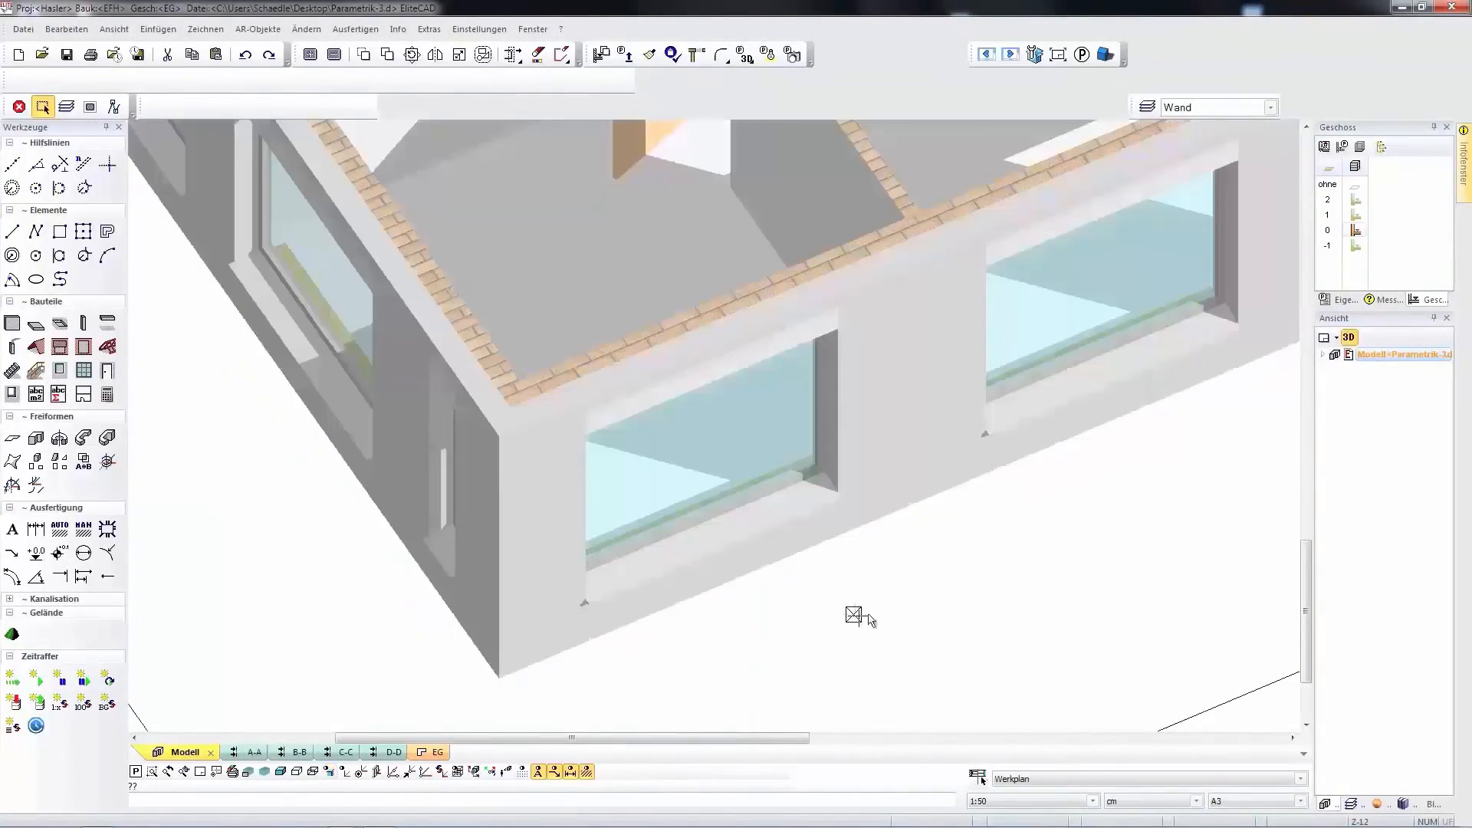
pyautogui.moveTo(887, 595); pyautogui.dragTo(882, 583, button='middle')
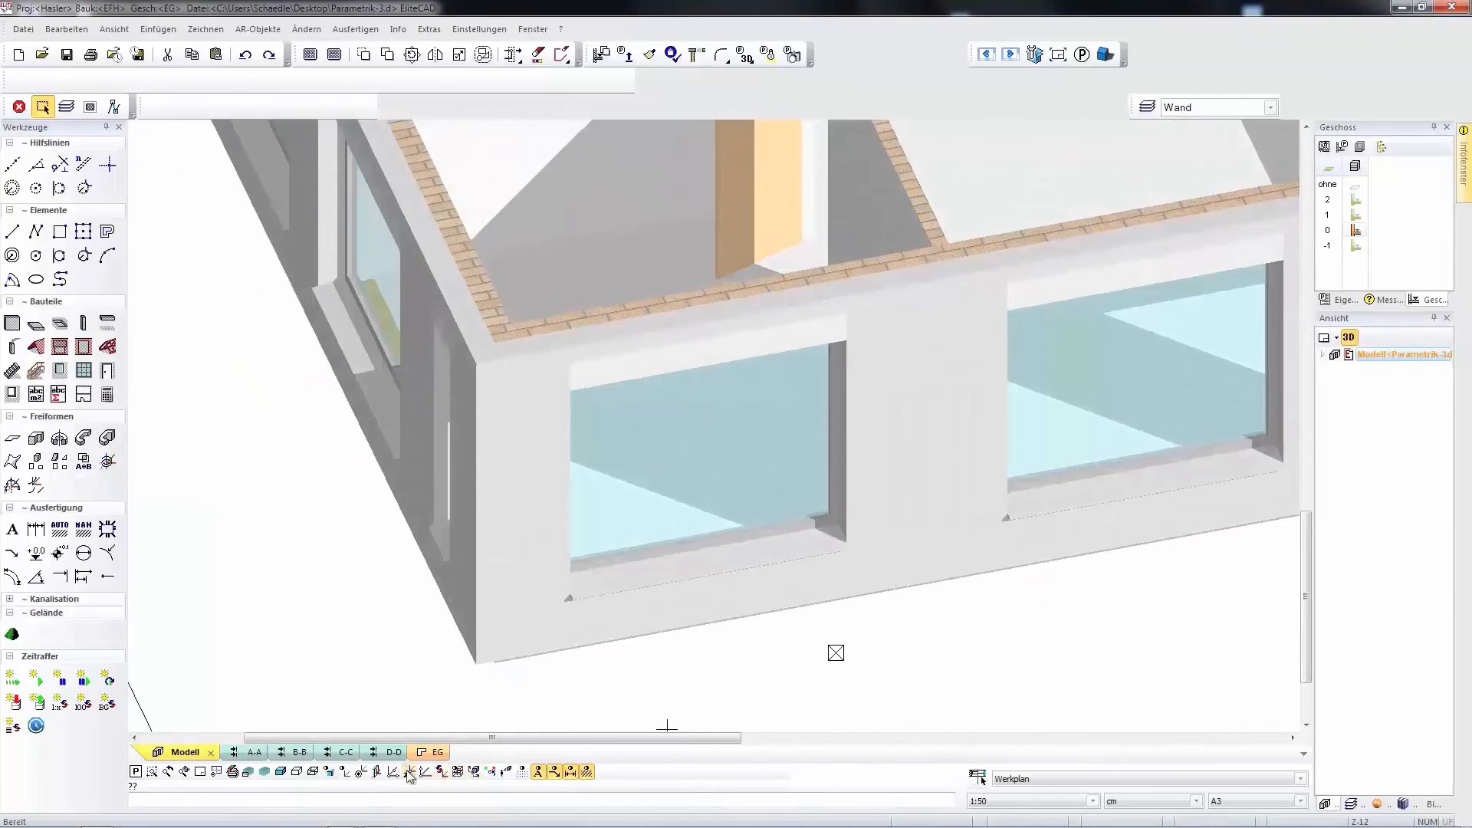
pyautogui.click(378, 772)
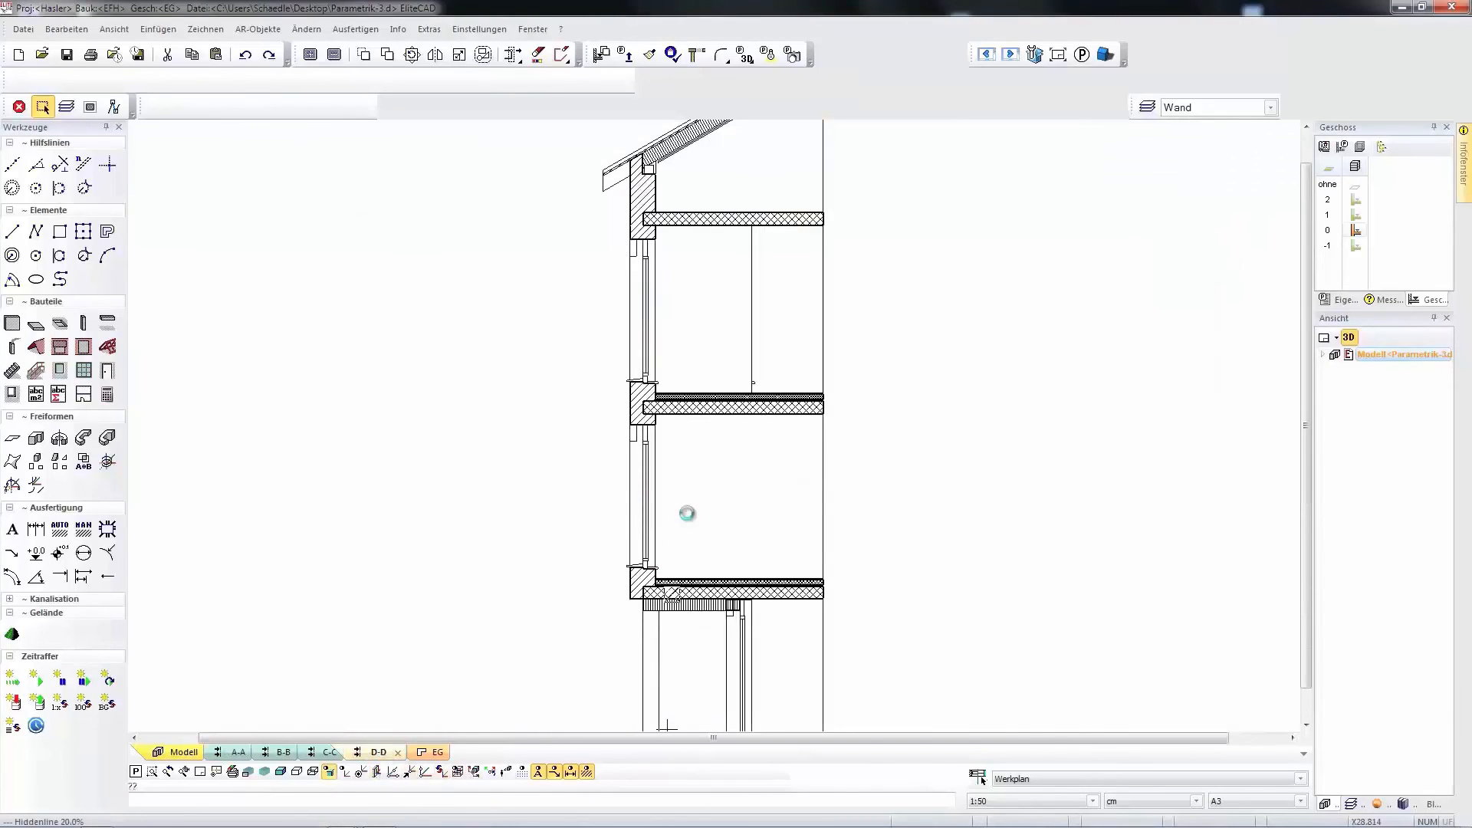
pyautogui.scroll(5, 675, 593)
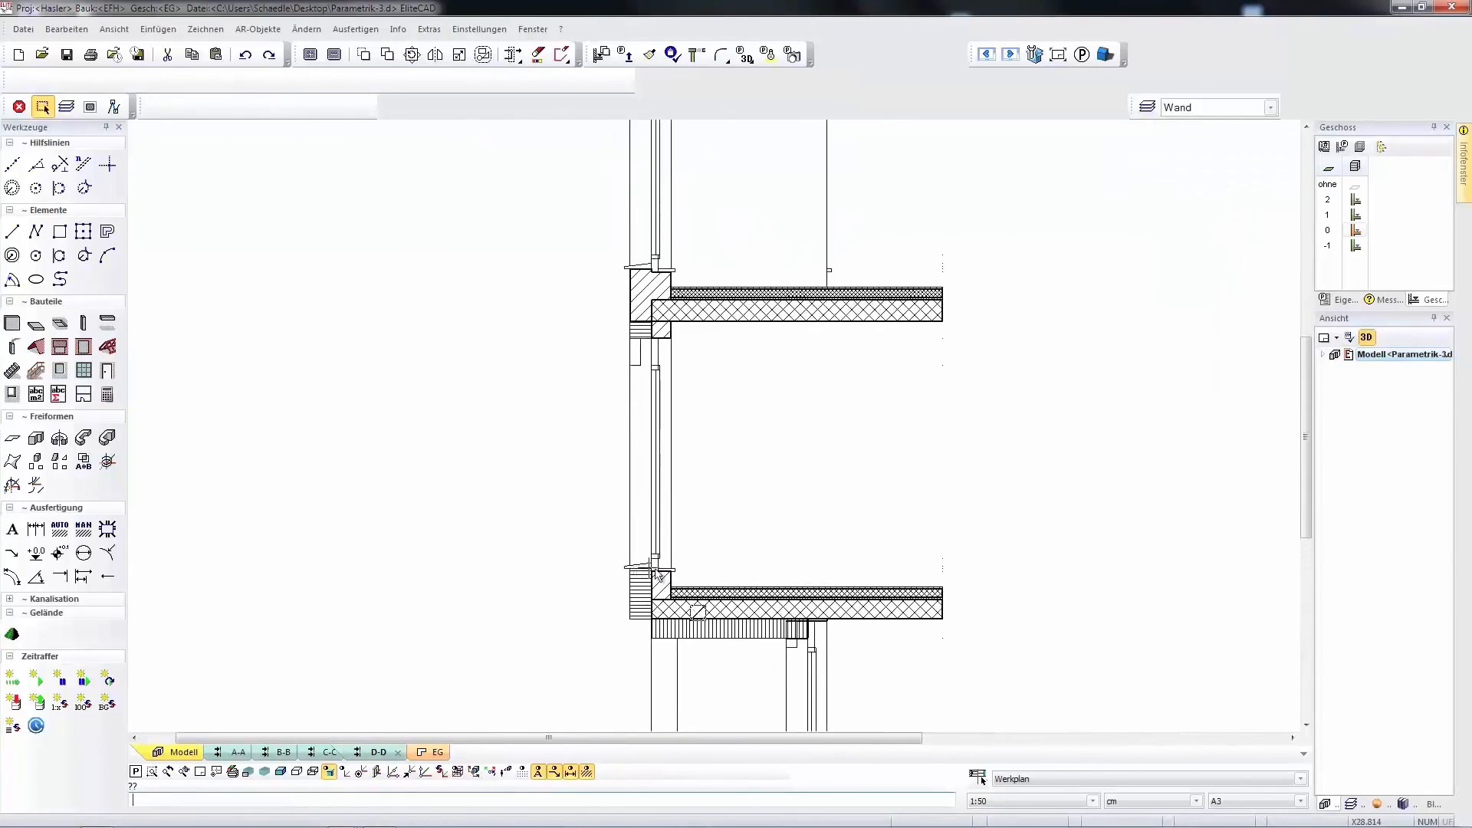
pyautogui.scroll(-5, 789, 470)
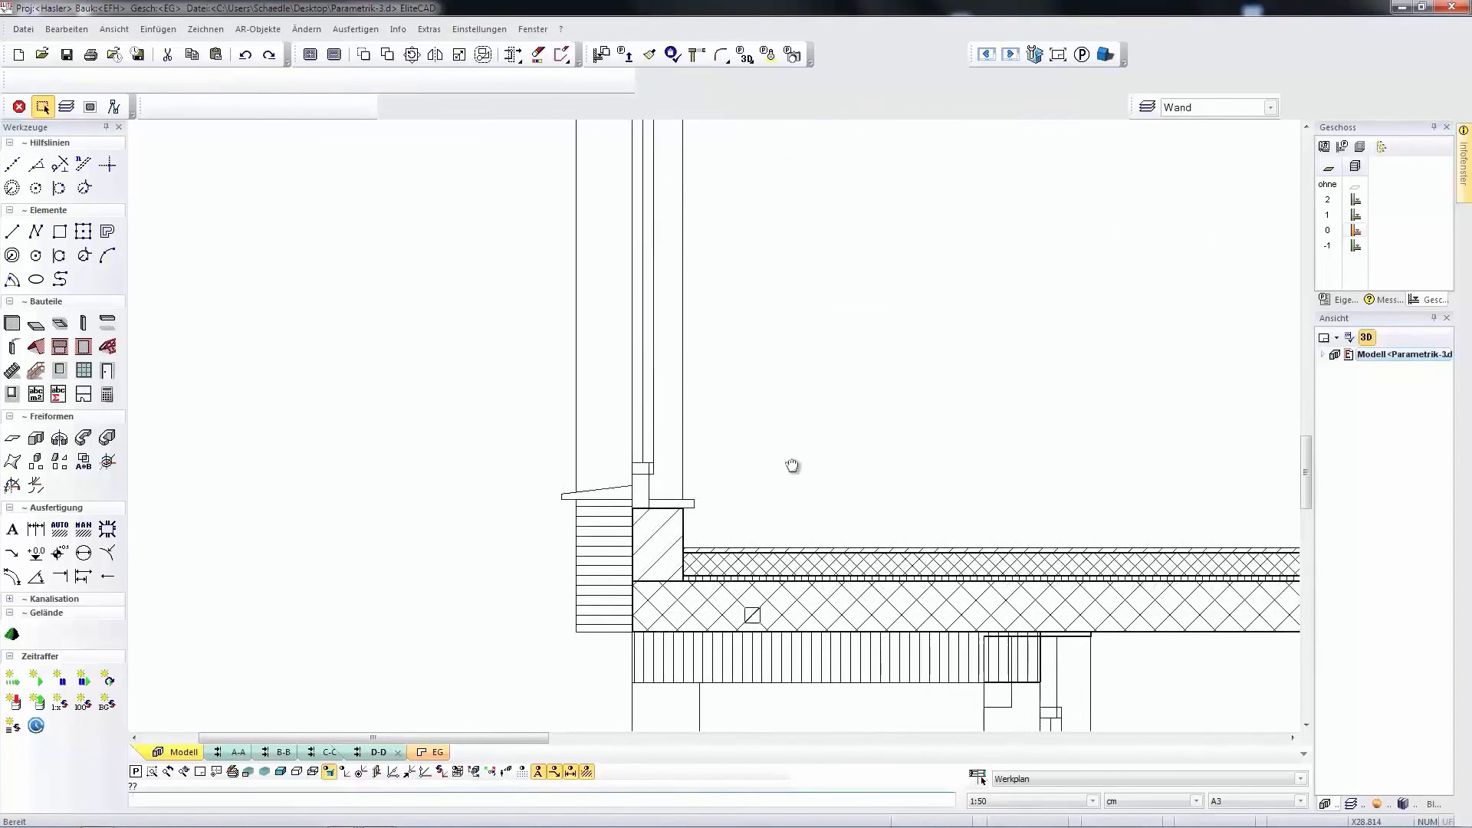
# In section D-D, transfer the parameters of the lowest multi-layer outer wall individually to the two outer walls above it.
pyautogui.moveTo(782, 580); pyautogui.dragTo(742, 702, button='middle')
pyautogui.click(650, 54)
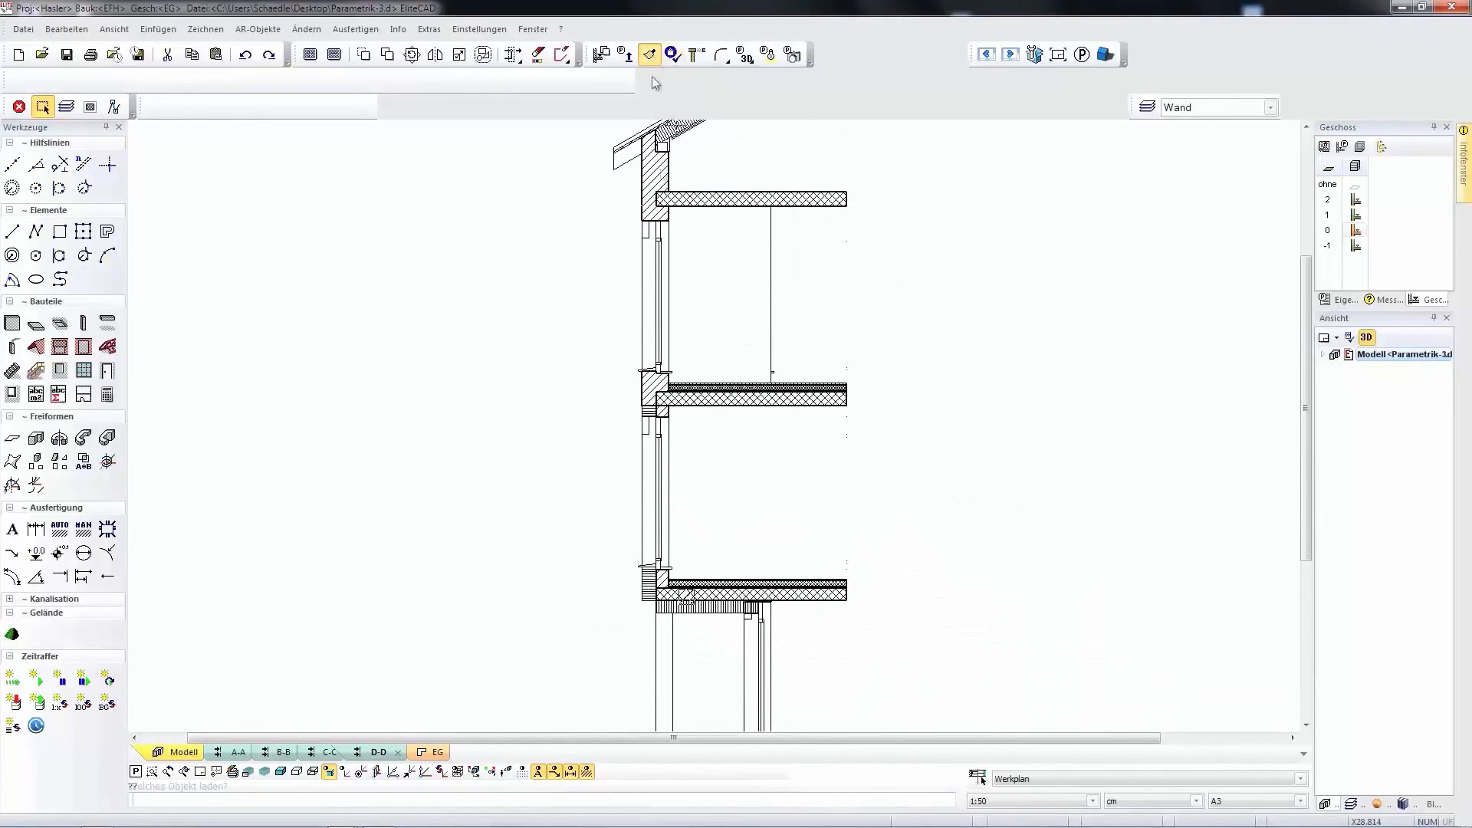
pyautogui.click(631, 598)
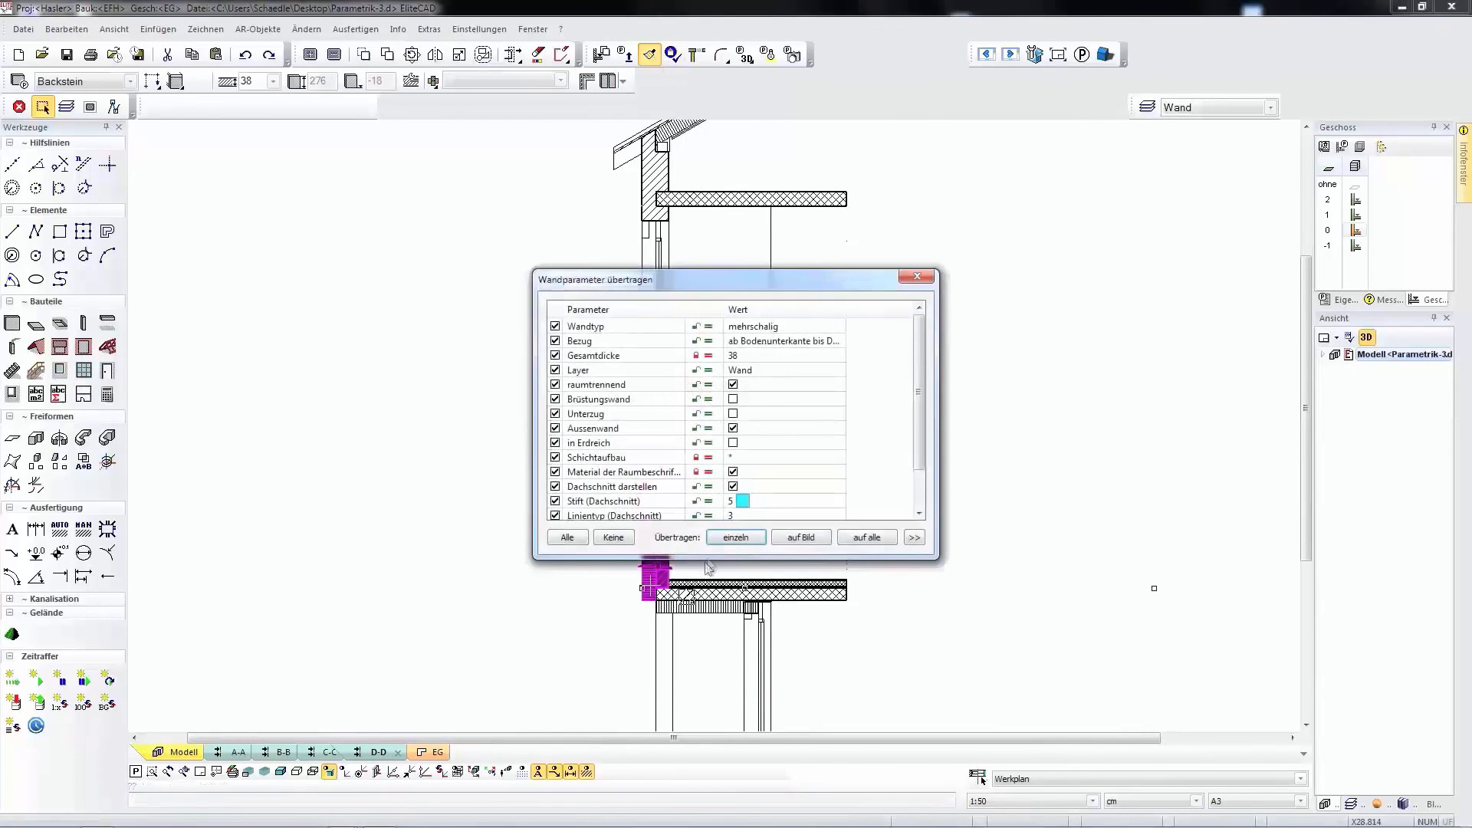
pyautogui.click(735, 539)
pyautogui.click(646, 380)
pyautogui.click(650, 184)
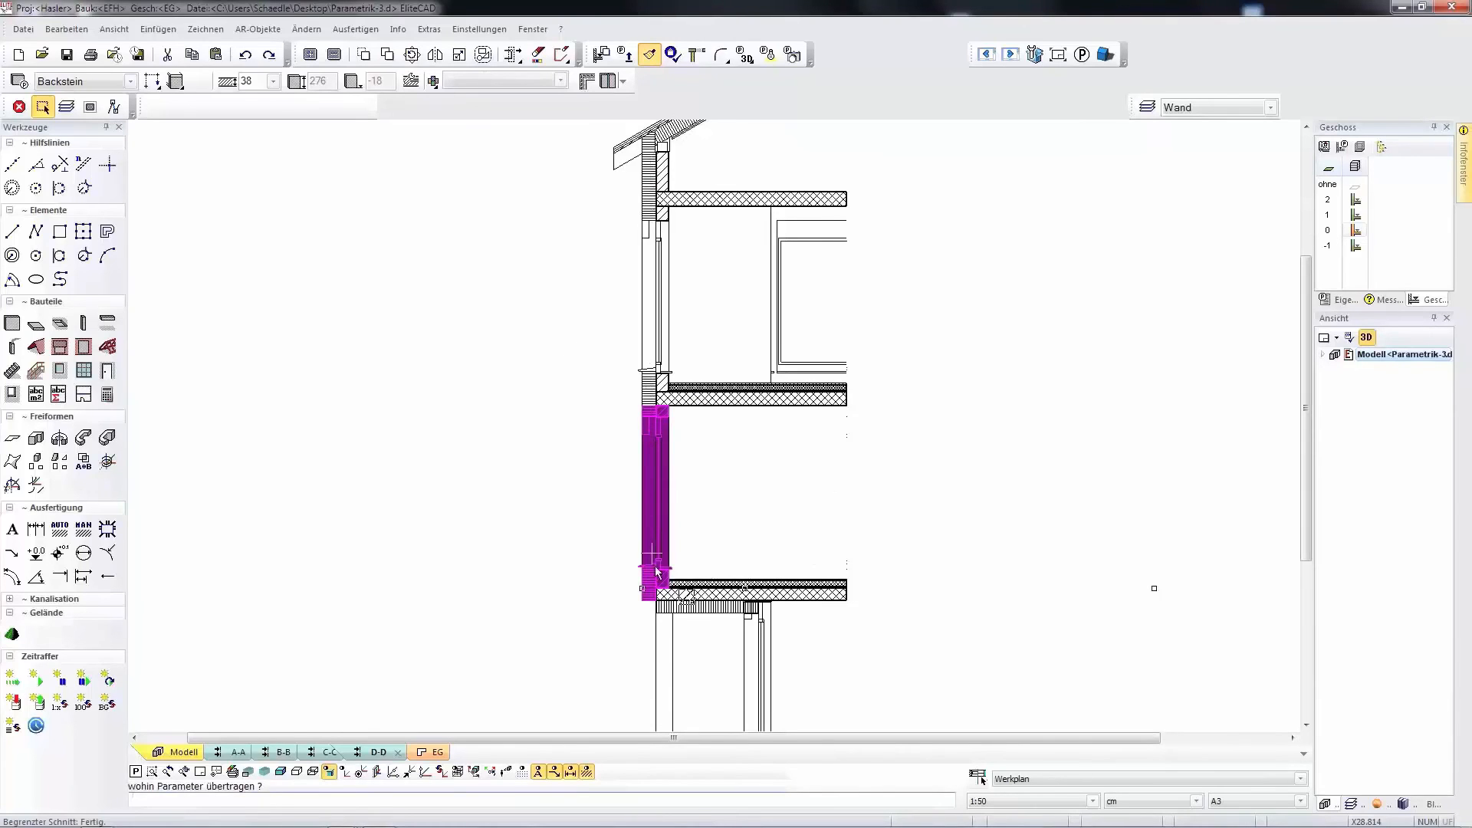
pyautogui.press('Escape')
# Stretch the outer insulation layer of the lowest upper-storey wall down to the underside of the insulation below the floor slab.
pyautogui.scroll(4, 801, 487)
pyautogui.moveTo(742, 711)
pyautogui.mouseDown(button='middle')
pyautogui.moveTo(782, 591)
pyautogui.moveTo(762, 499)
pyautogui.mouseUp(button='middle')
pyautogui.scroll(2, 766, 429)
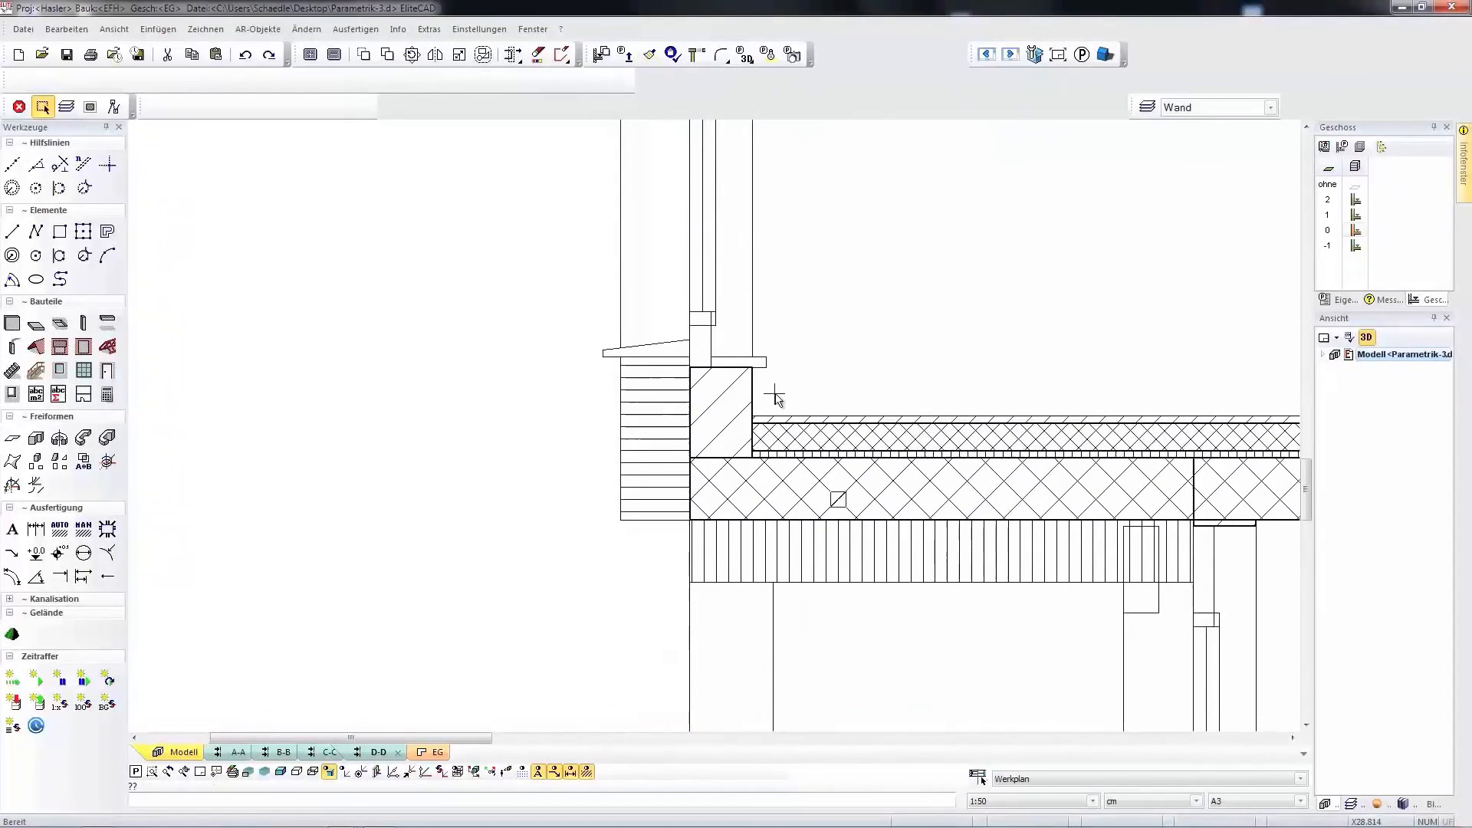
pyautogui.click(674, 427)
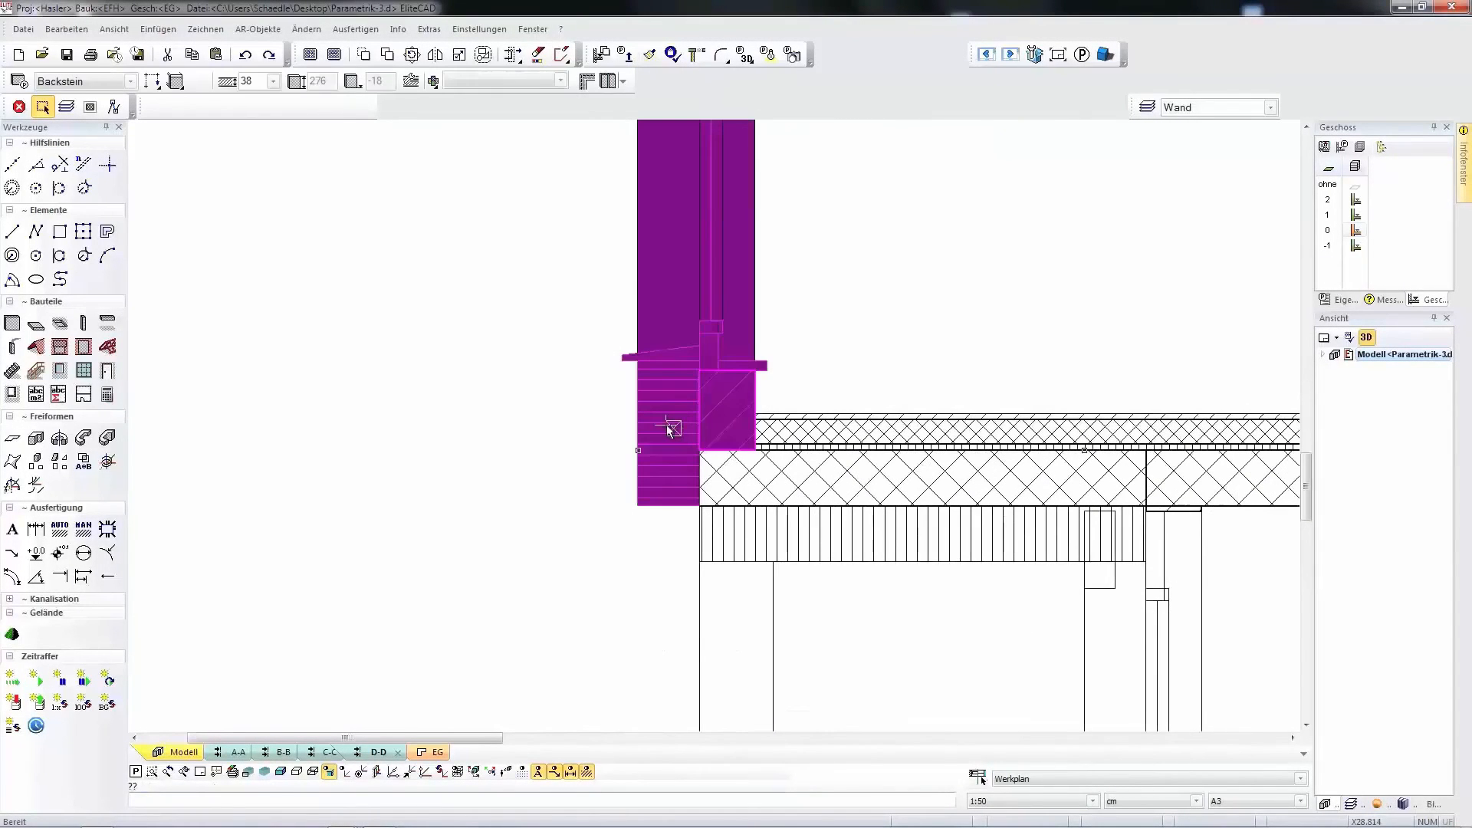
pyautogui.click(587, 82)
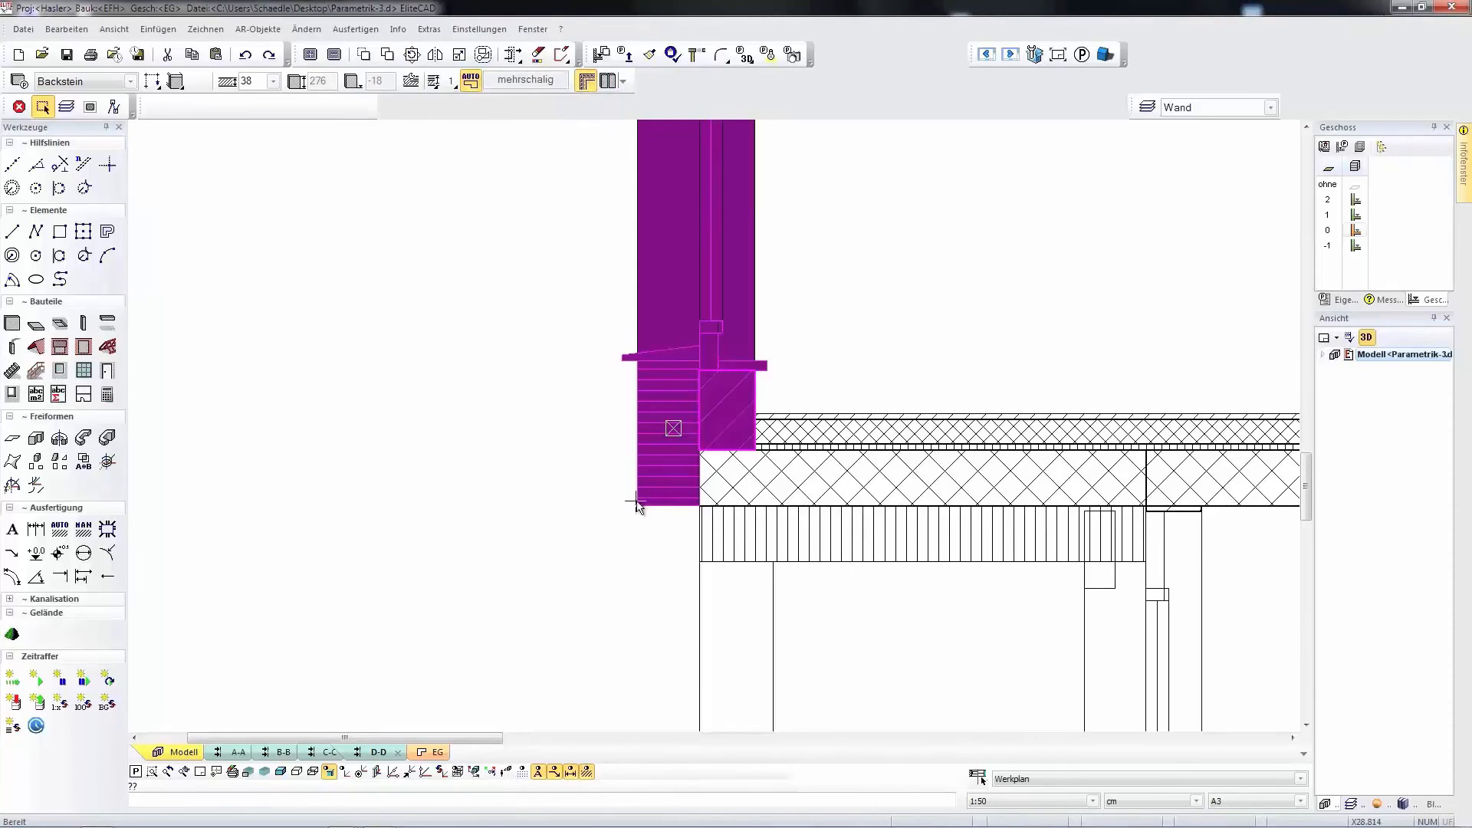
pyautogui.moveTo(637, 508); pyautogui.dragTo(637, 562)
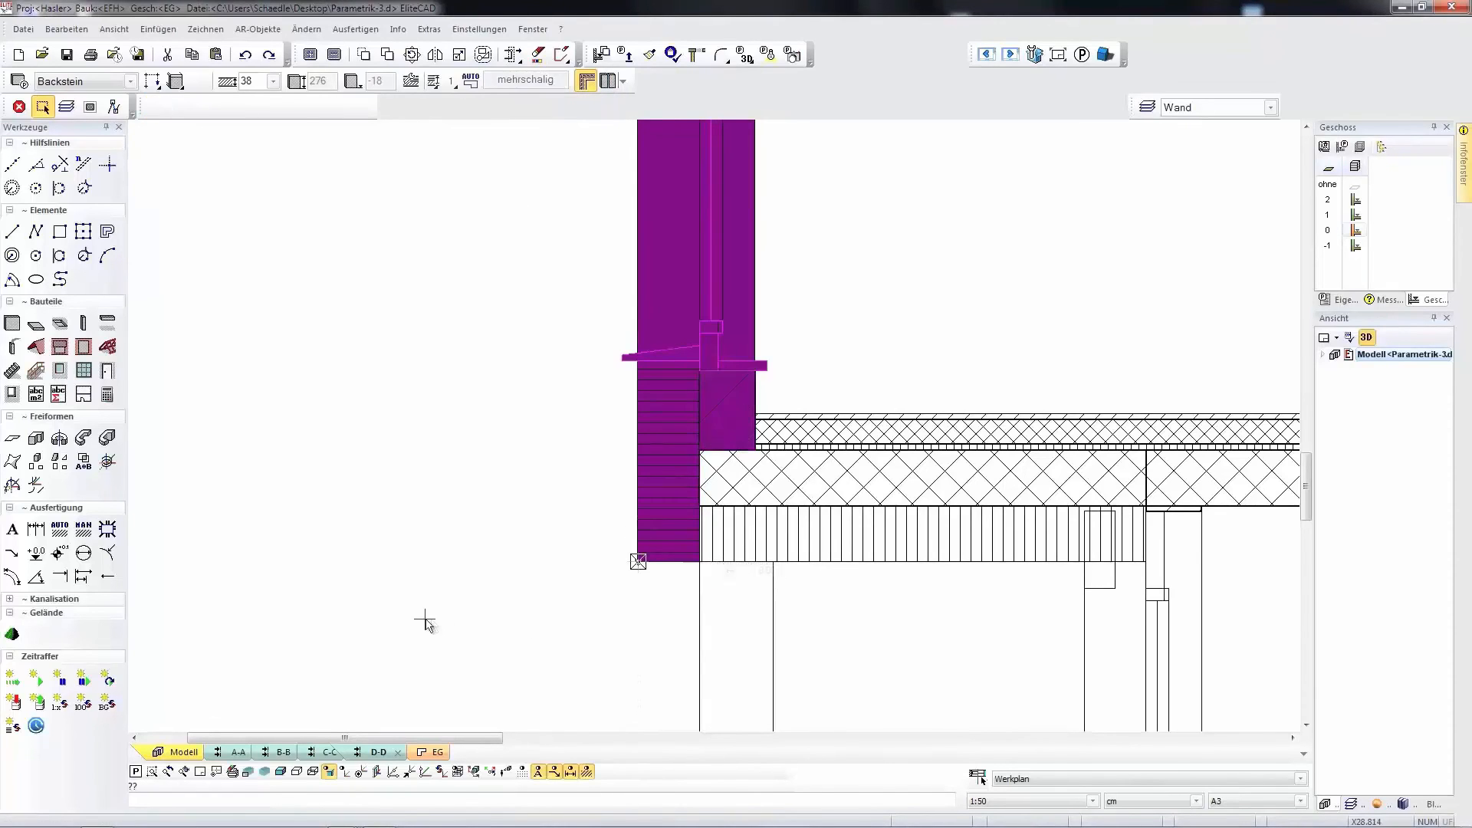
pyautogui.press('Escape')
pyautogui.scroll(-3, 420, 581)
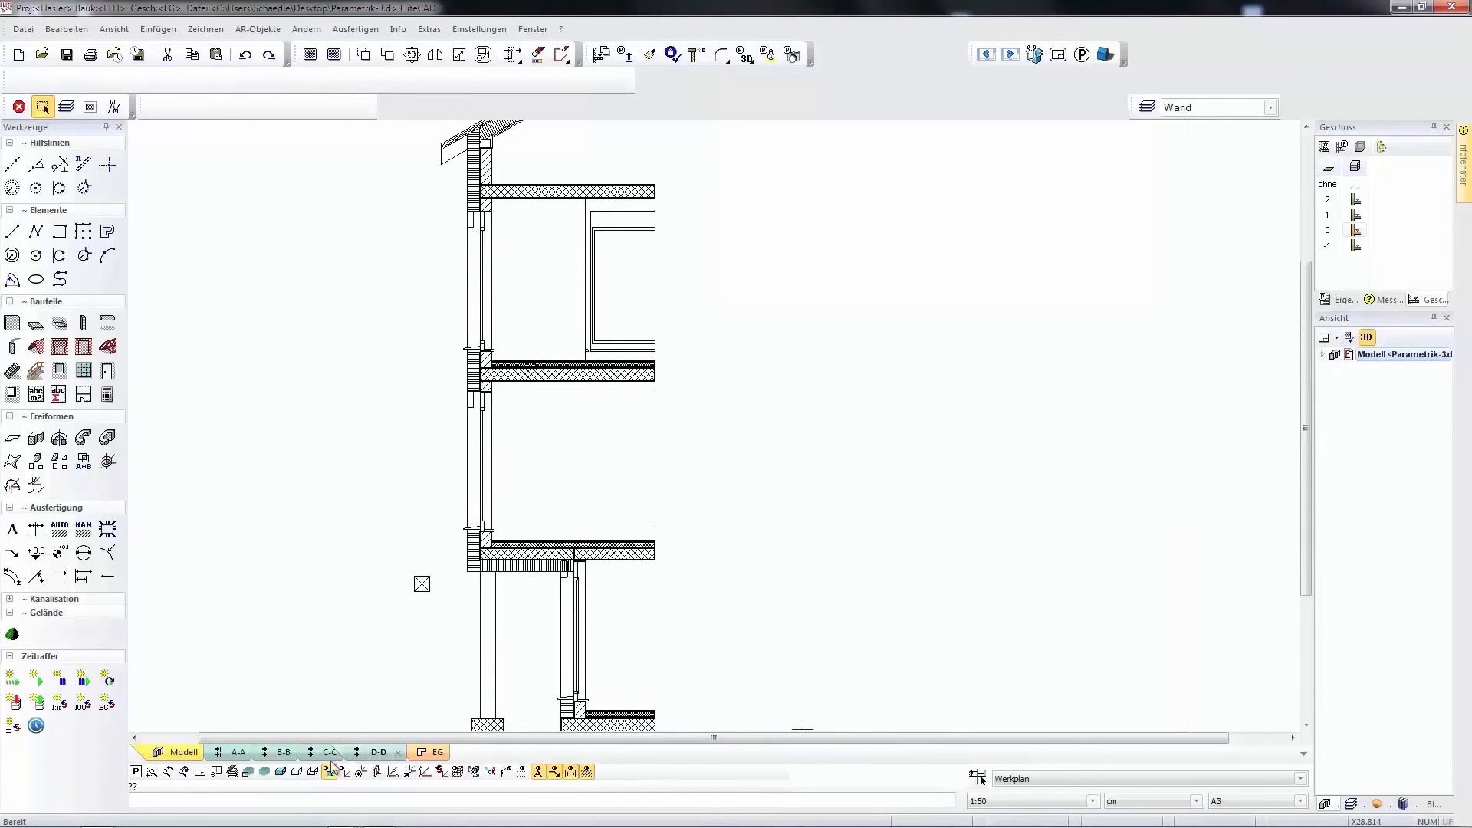
# In section B-B, extend layer 1 (Aussendämmung) of the wall below the roof 20 cm down to the underside of the slab insulation.
pyautogui.click(284, 752)
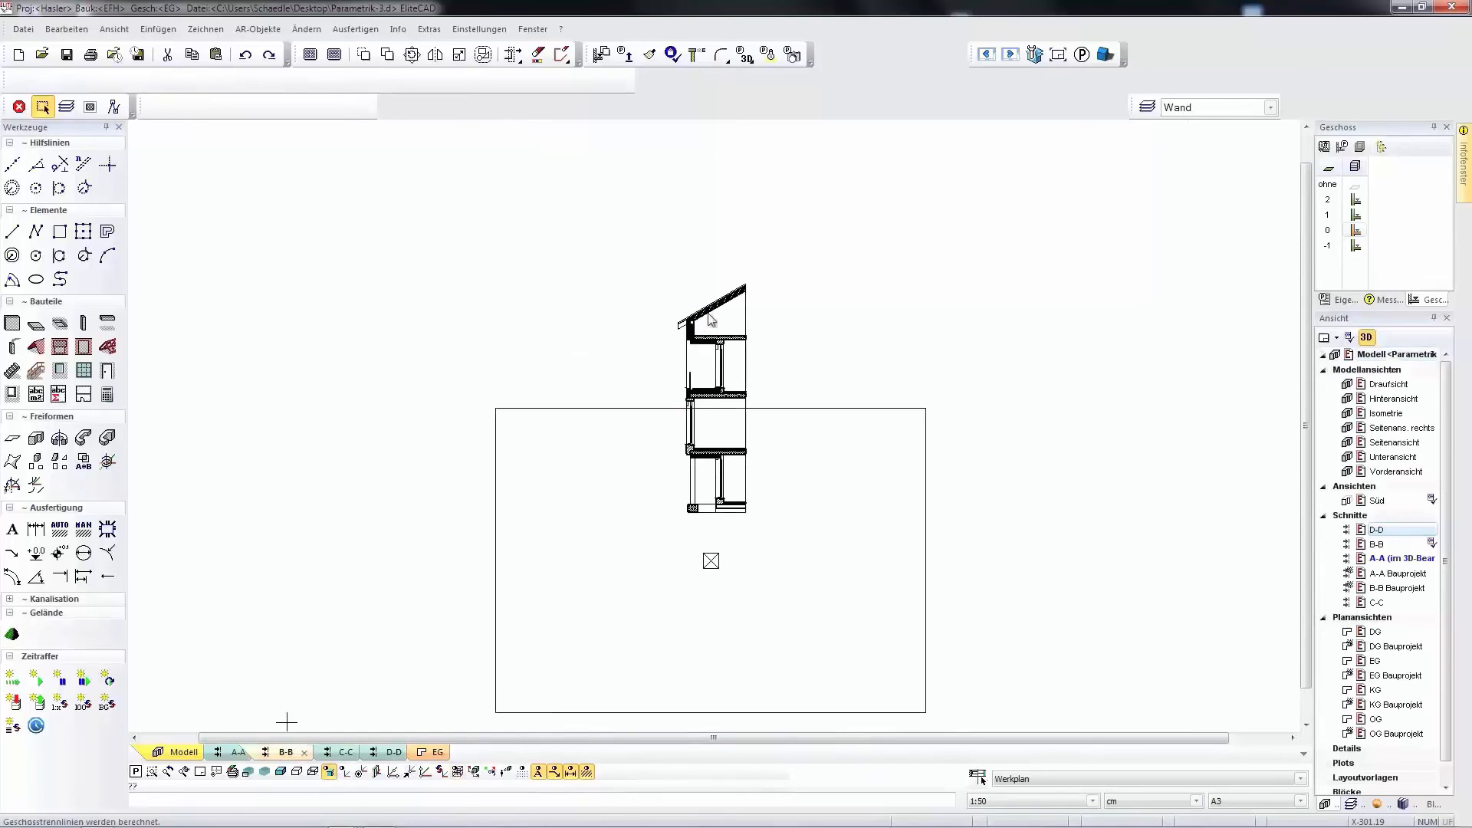
pyautogui.scroll(6, 707, 311)
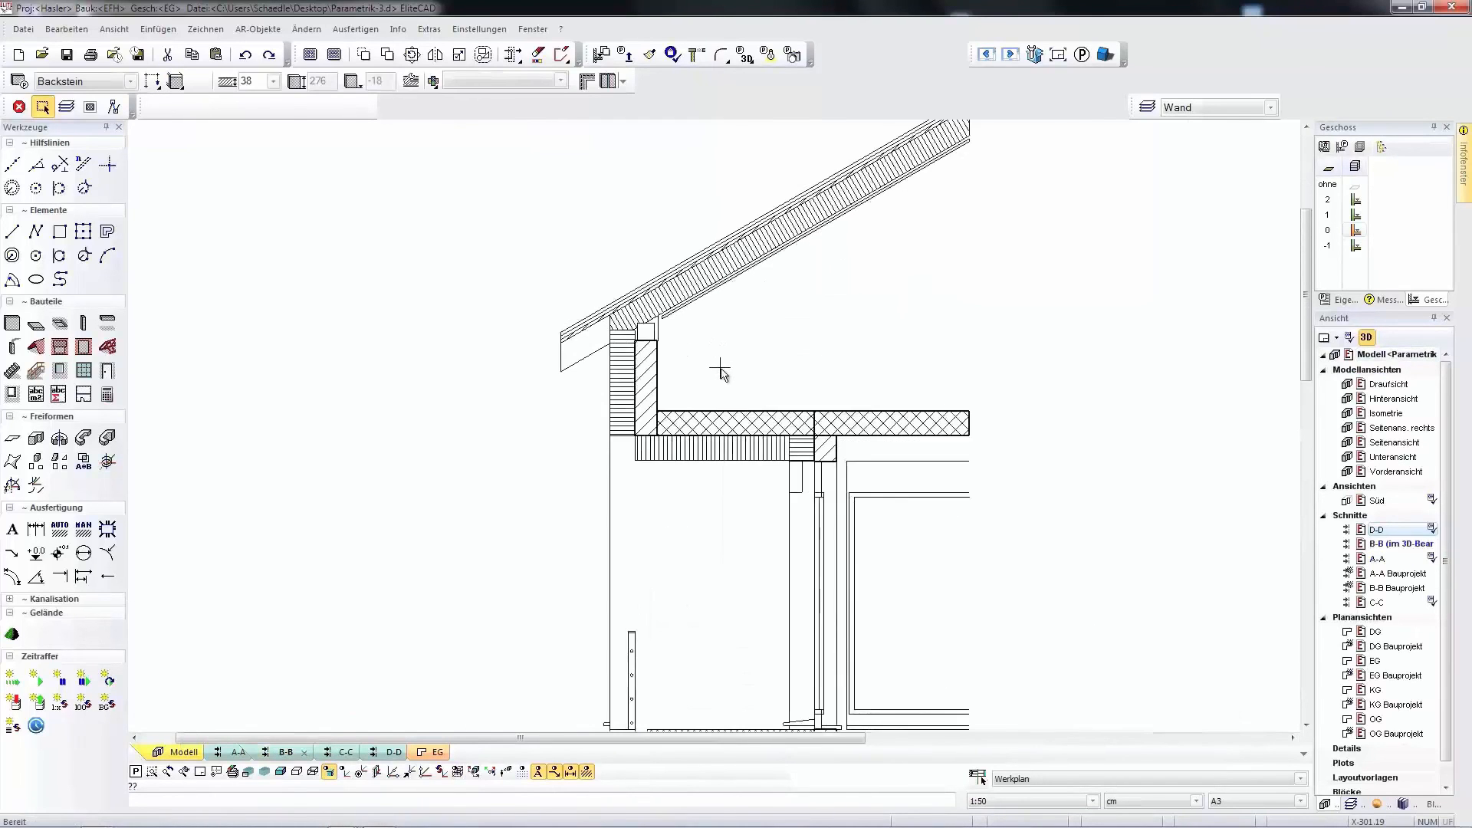
pyautogui.scroll(2, 717, 374)
pyautogui.click(529, 427)
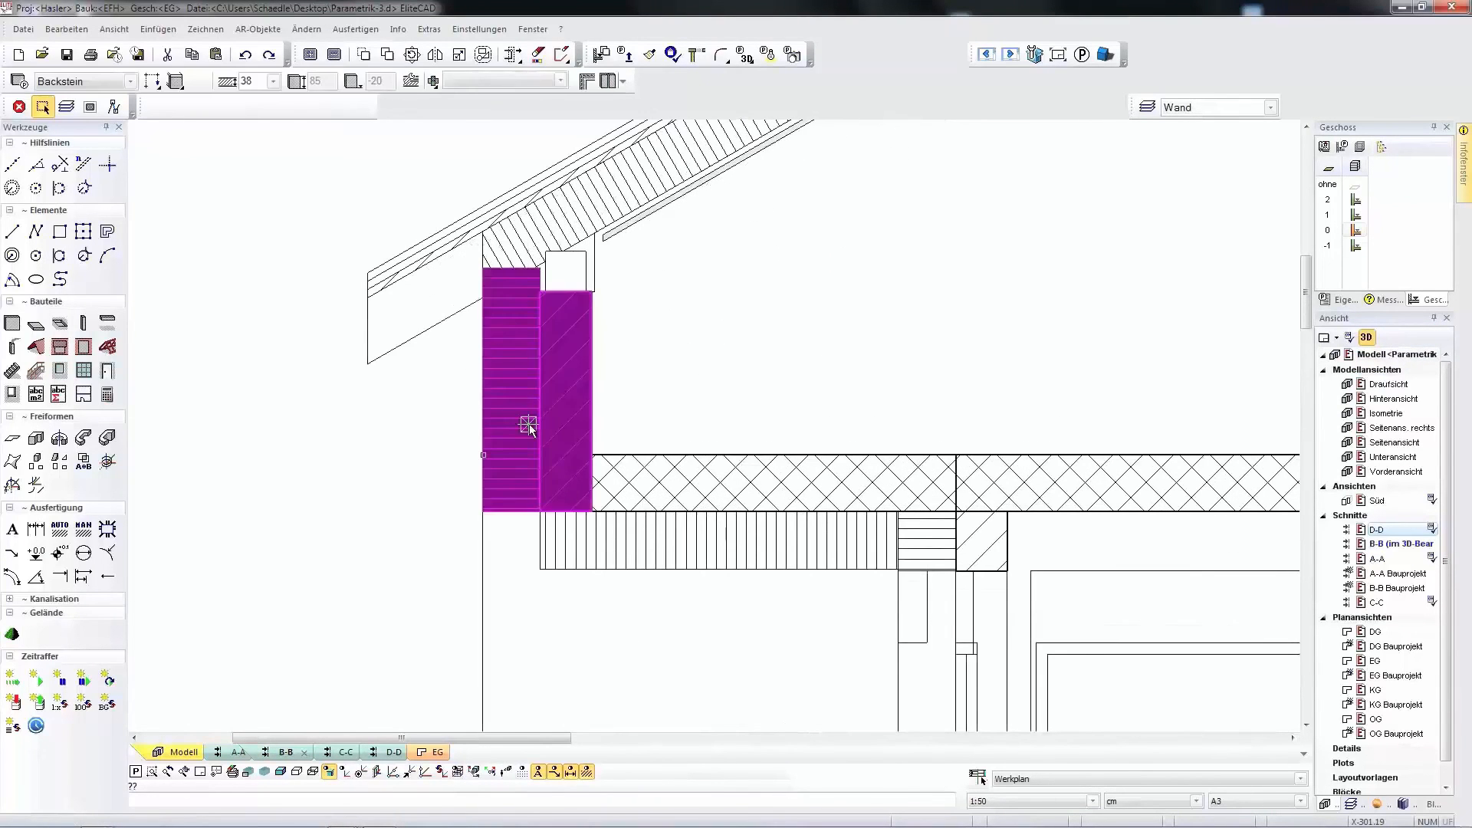
pyautogui.click(584, 83)
pyautogui.click(454, 84)
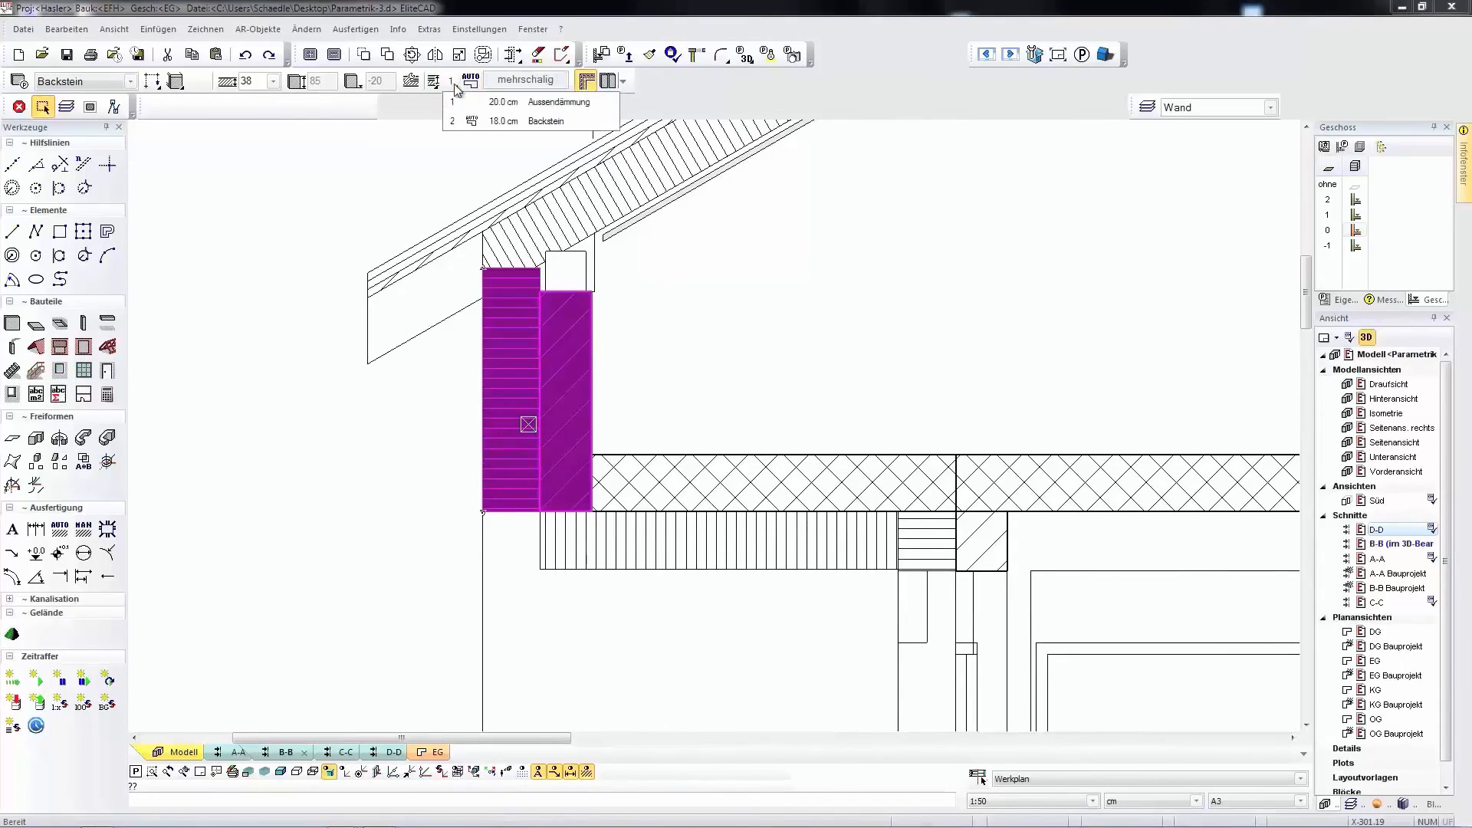
pyautogui.click(531, 106)
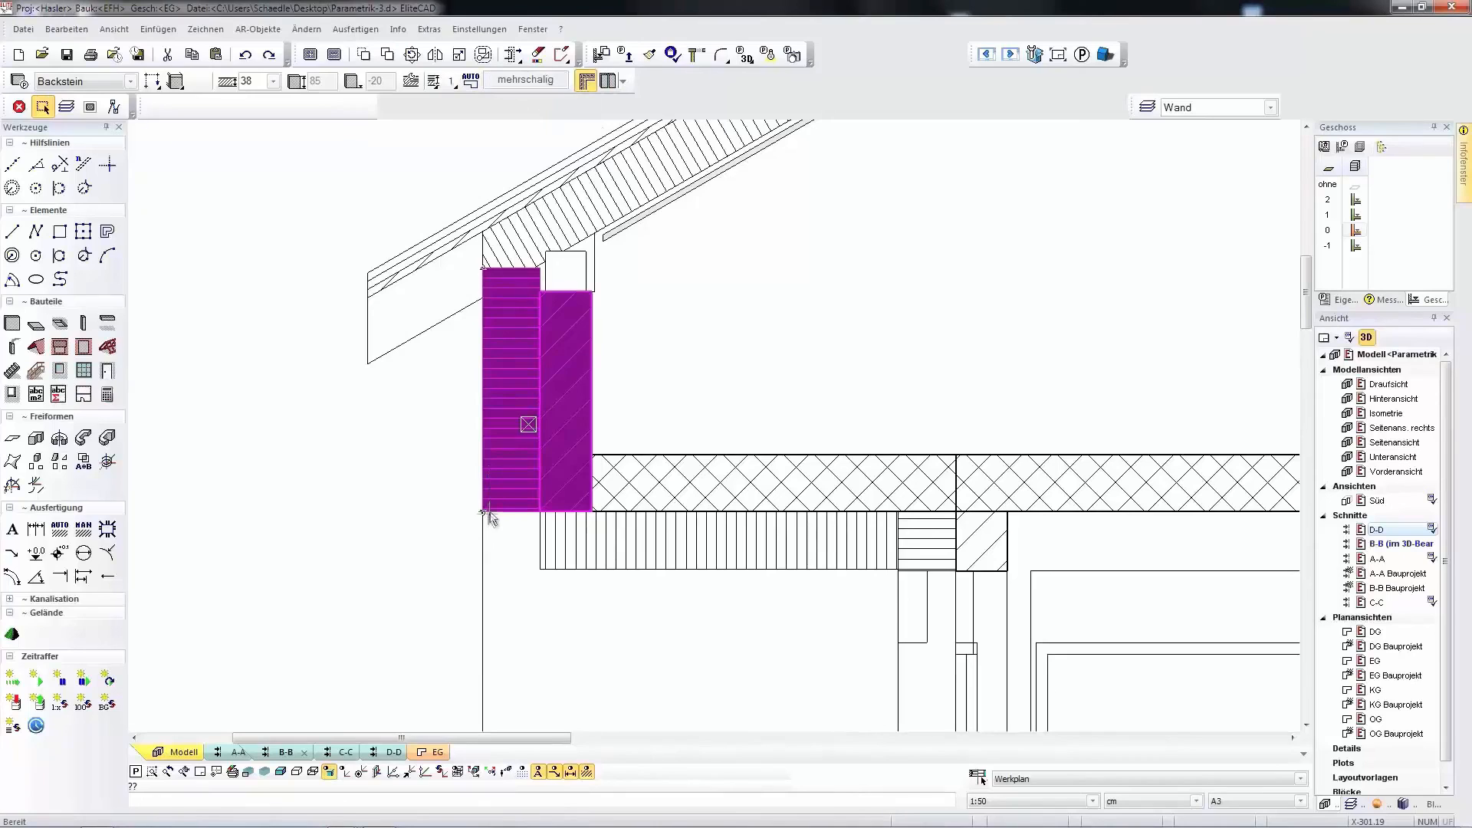
pyautogui.moveTo(485, 513); pyautogui.dragTo(483, 569)
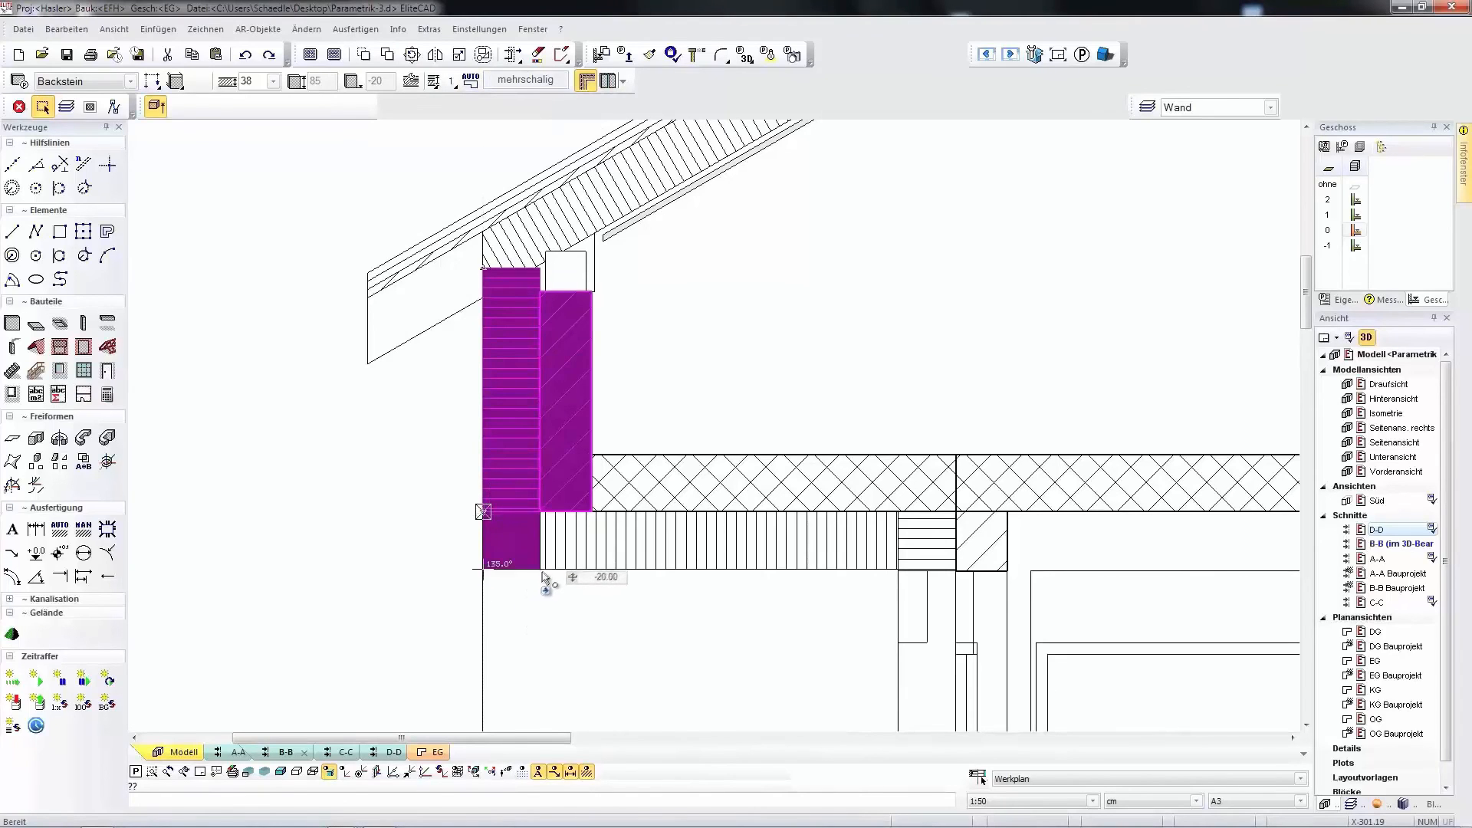
pyautogui.click(325, 463)
pyautogui.scroll(-5, 311, 450)
pyautogui.moveTo(706, 600); pyautogui.dragTo(885, 376, button='middle')
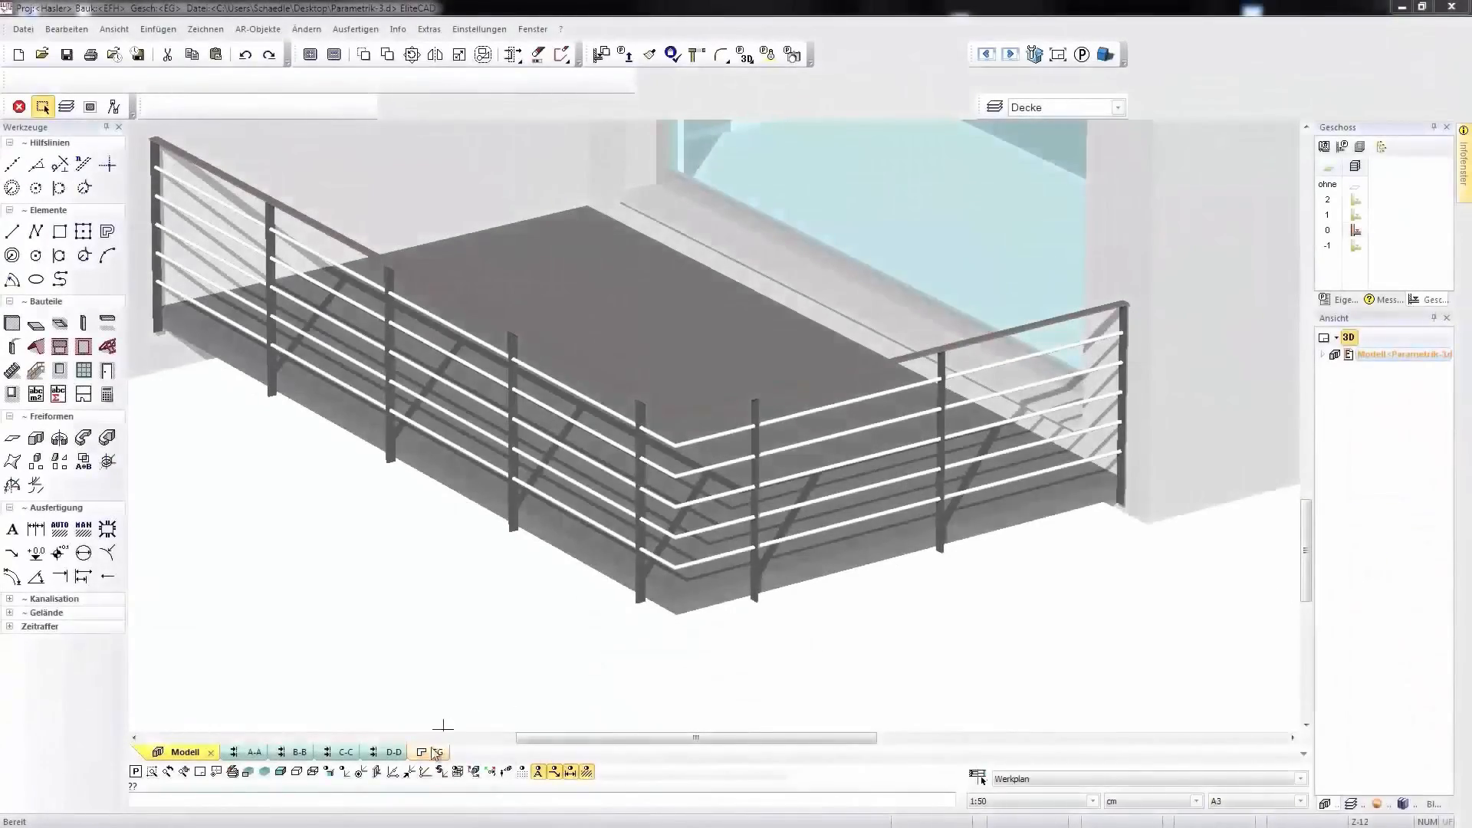
# Check the balcony slab in section C-C, then switch it to a sloped slab in the 3D model with a slope of 3.
pyautogui.click(331, 752)
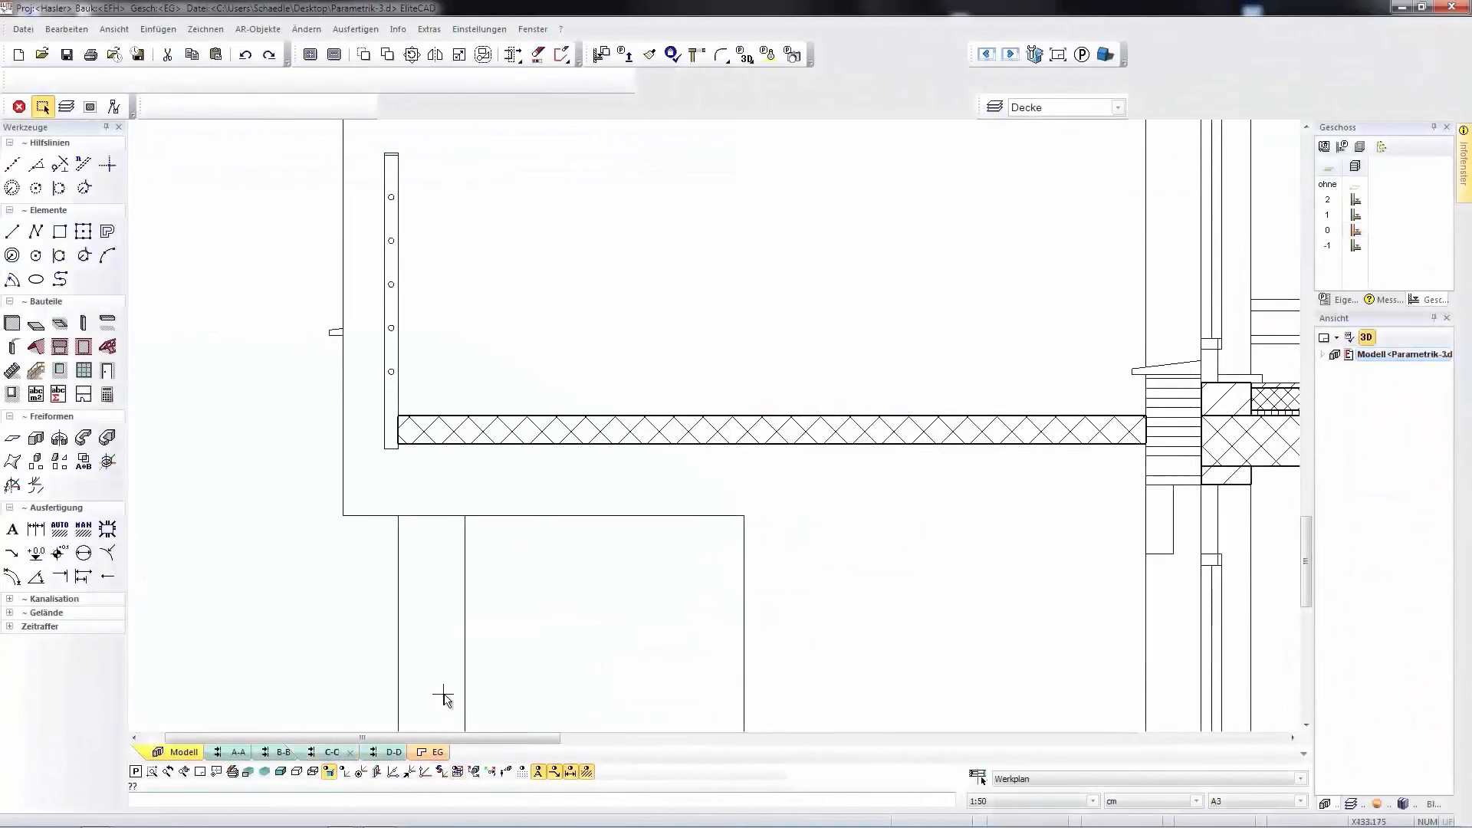
pyautogui.click(184, 752)
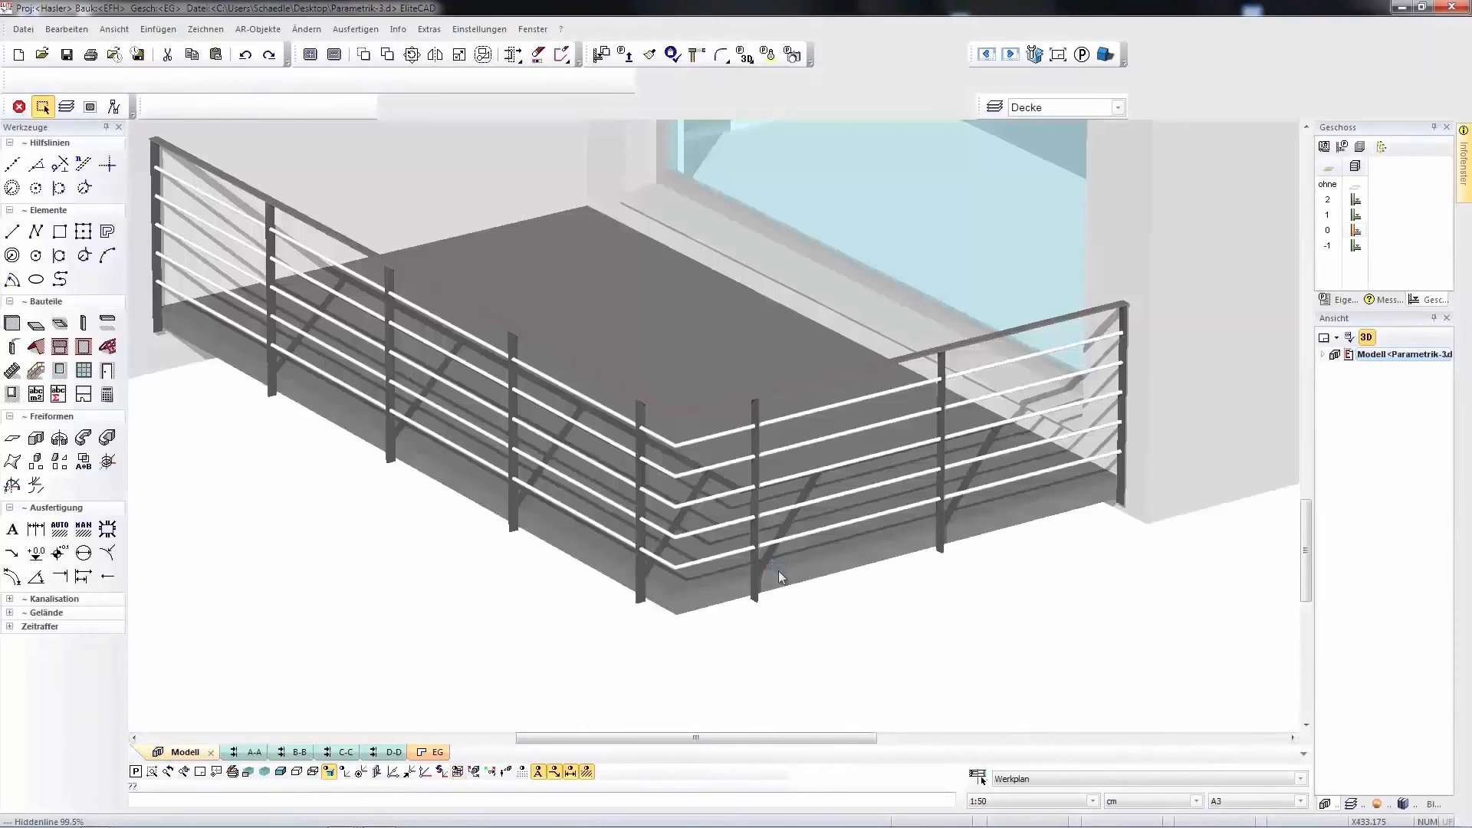
pyautogui.click(779, 574)
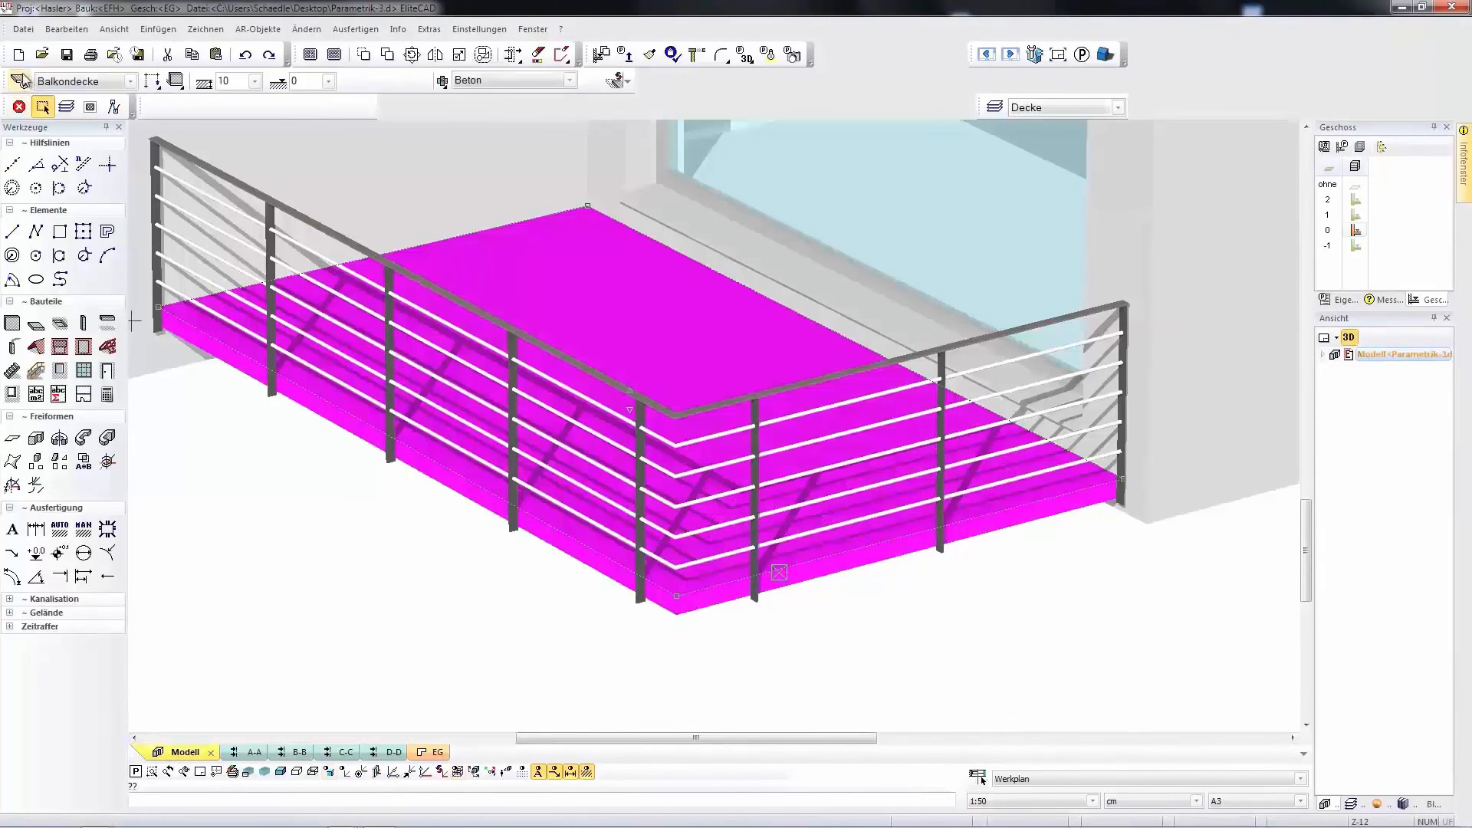
pyautogui.click(18, 81)
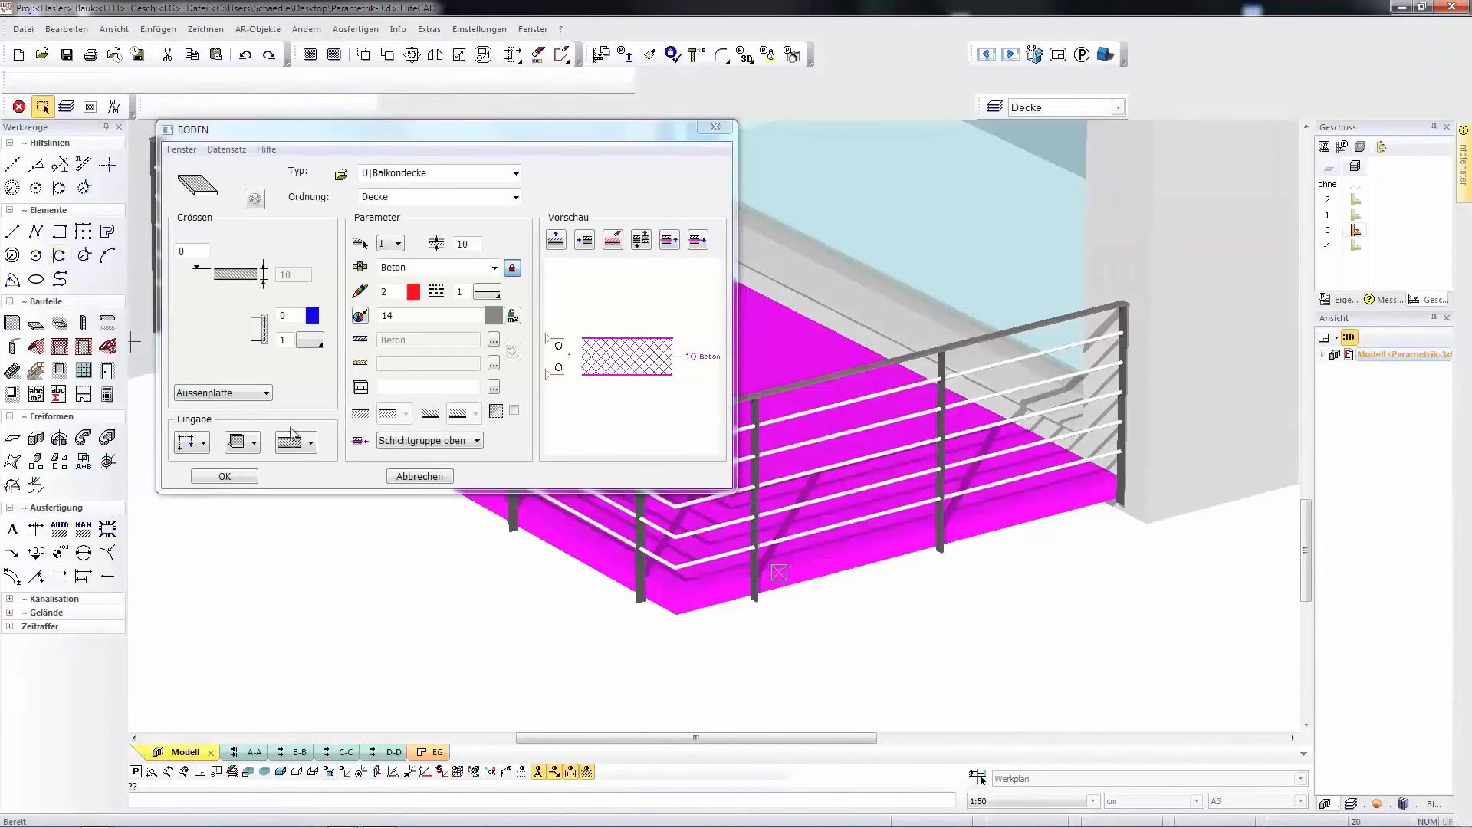
pyautogui.click(311, 443)
pyautogui.click(302, 483)
pyautogui.doubleClick(217, 315)
pyautogui.write('3')
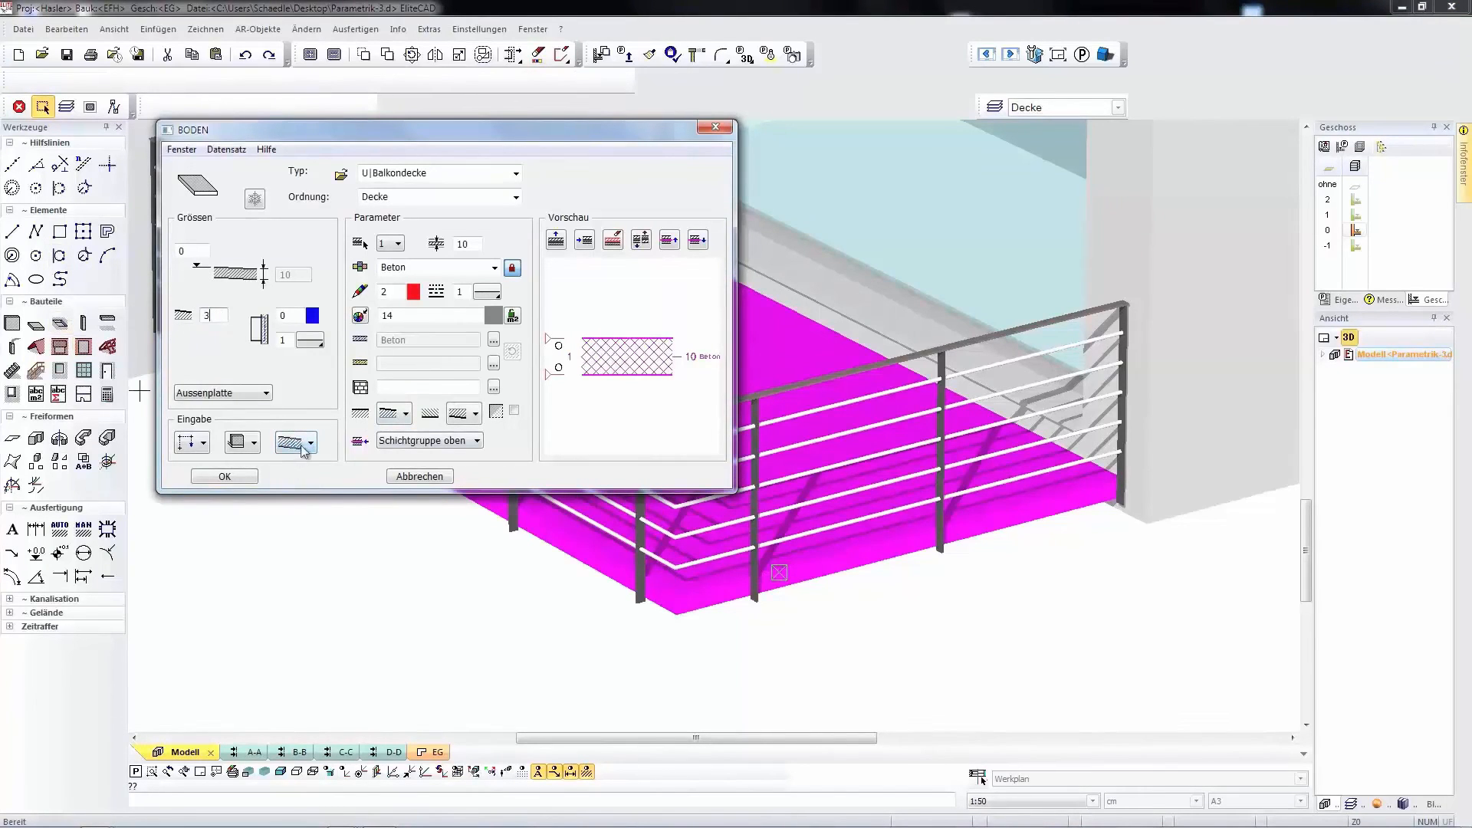
# Choose the slope form for the slab's concrete layer and define the slope from the front balcony corner along the short railing edge.
pyautogui.click(406, 419)
pyautogui.click(394, 438)
pyautogui.click(222, 477)
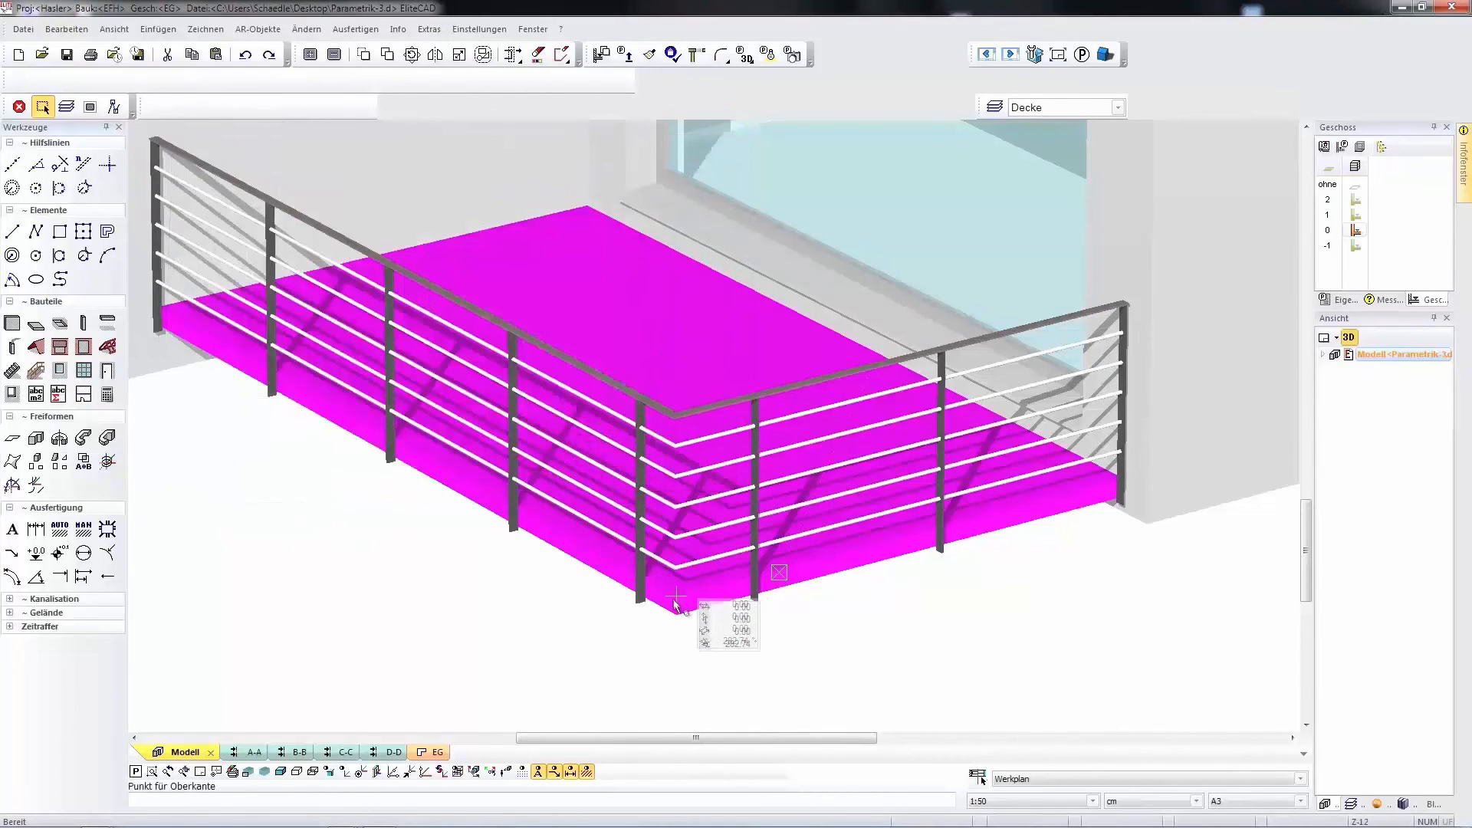
pyautogui.click(676, 602)
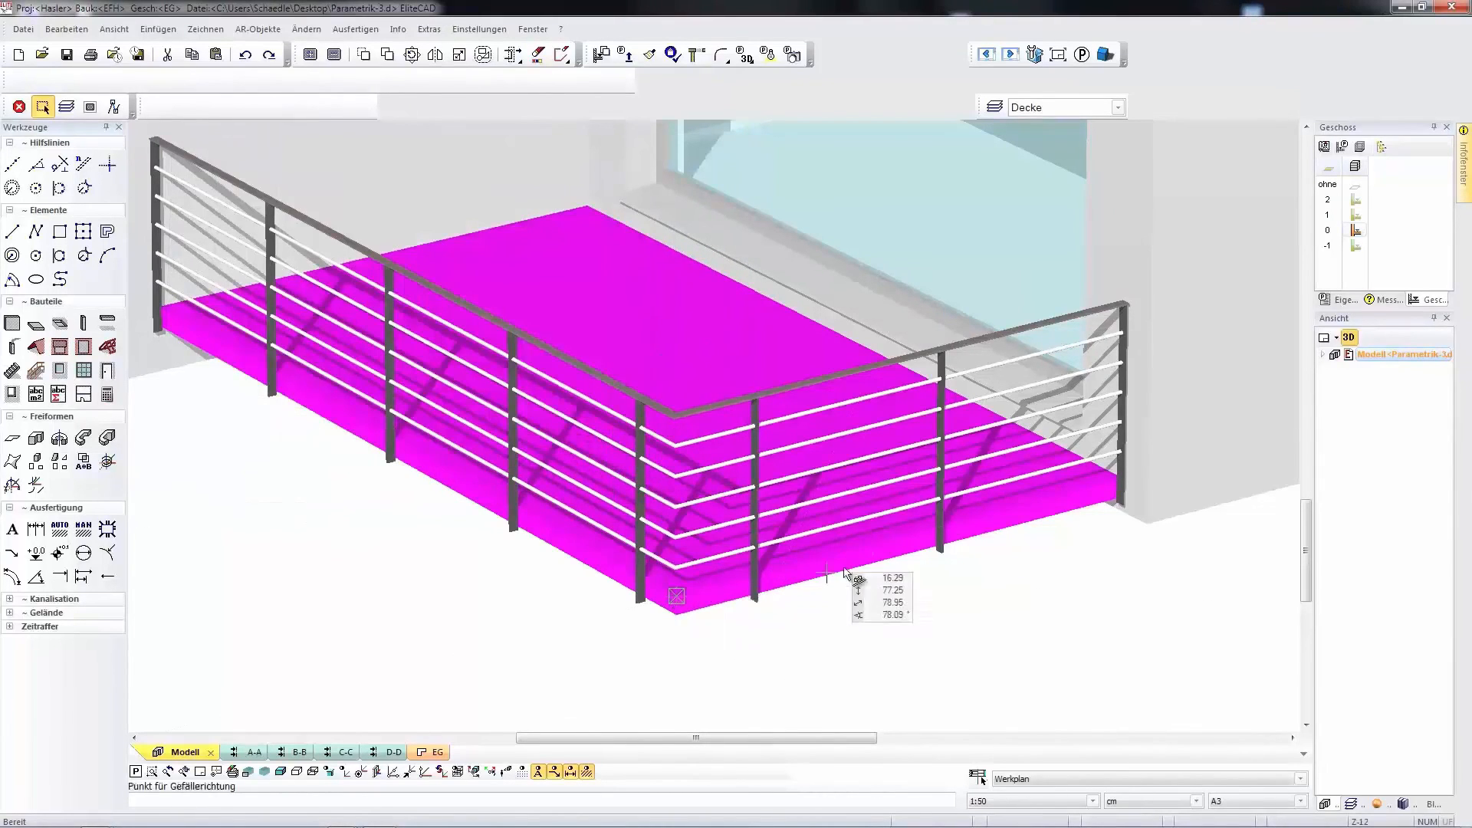
pyautogui.click(948, 526)
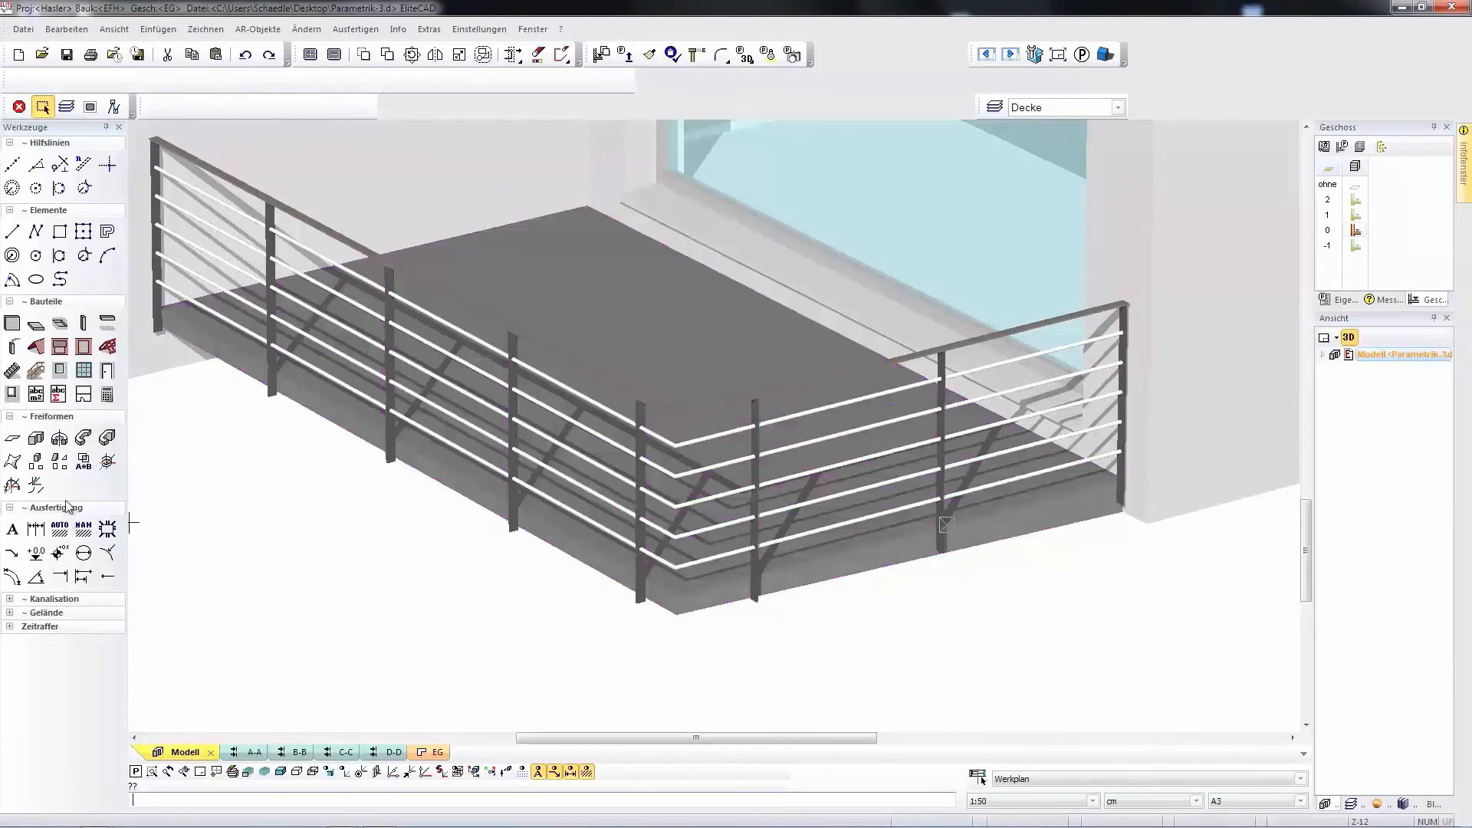
# Place a Balkon room with a sloped 5 cm Zement floor, set its slope from the front corner along the short edge, and open section C-C.
pyautogui.click(34, 394)
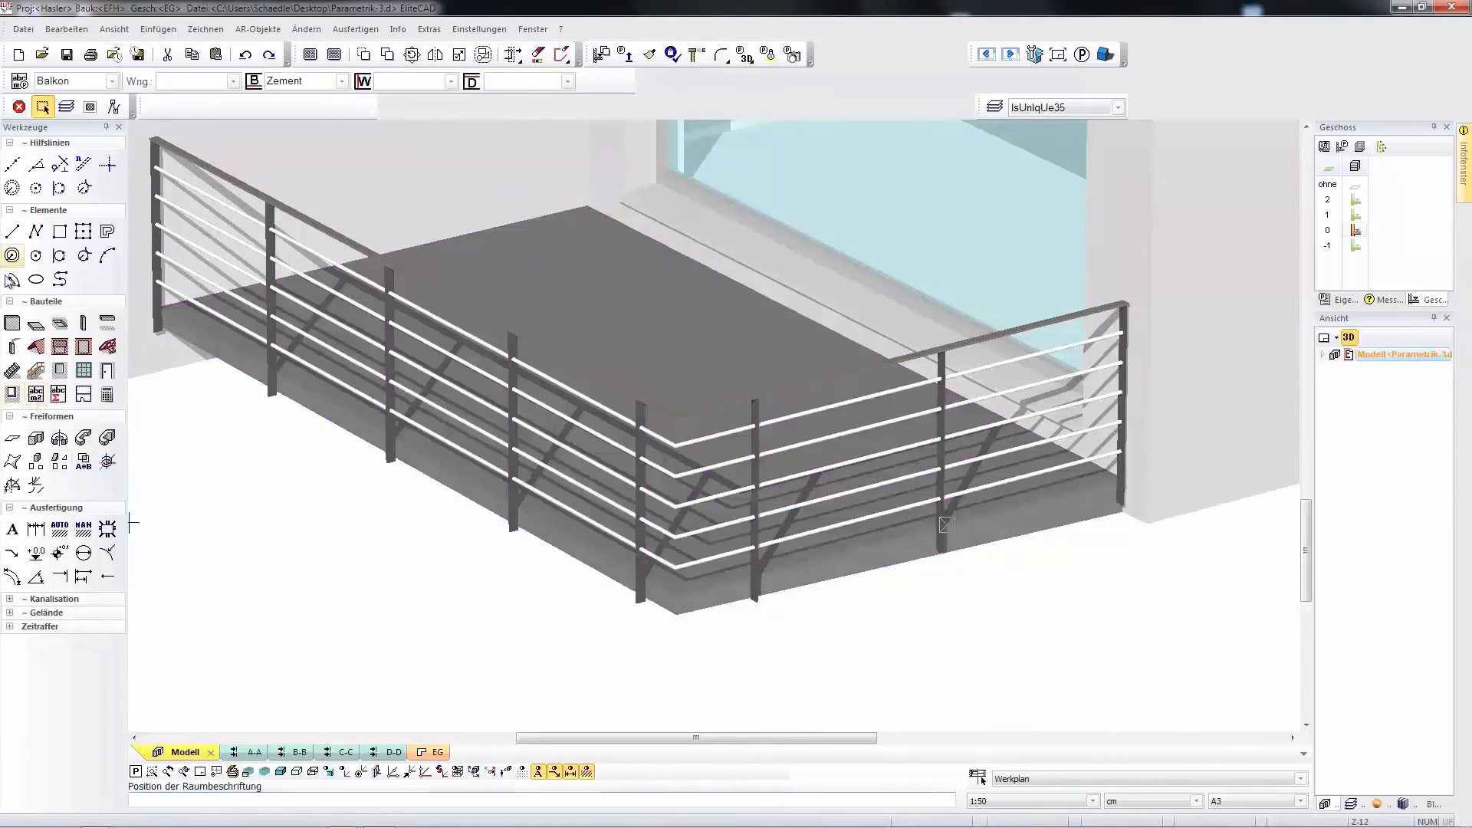
pyautogui.click(20, 81)
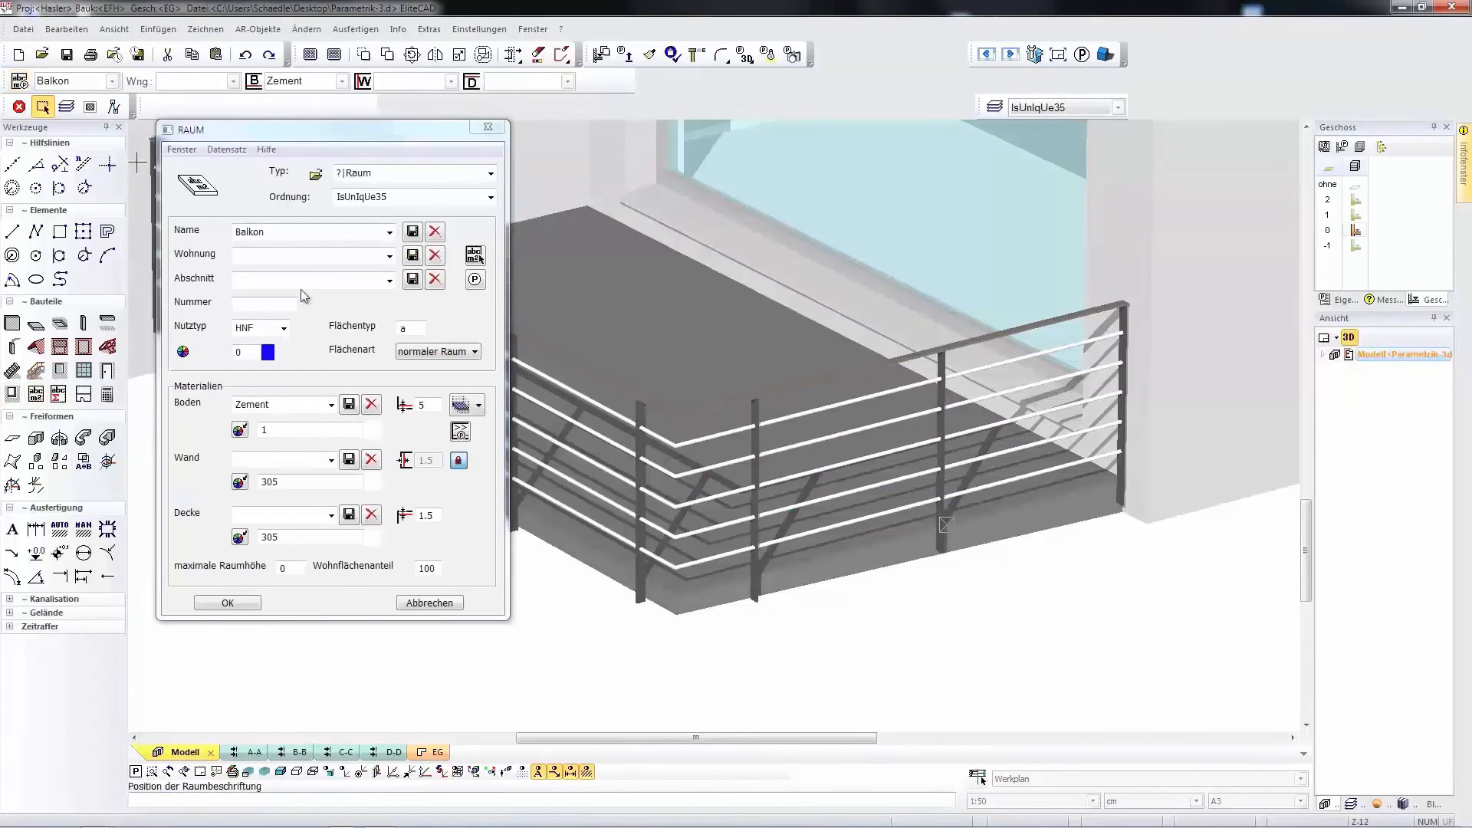
pyautogui.click(461, 434)
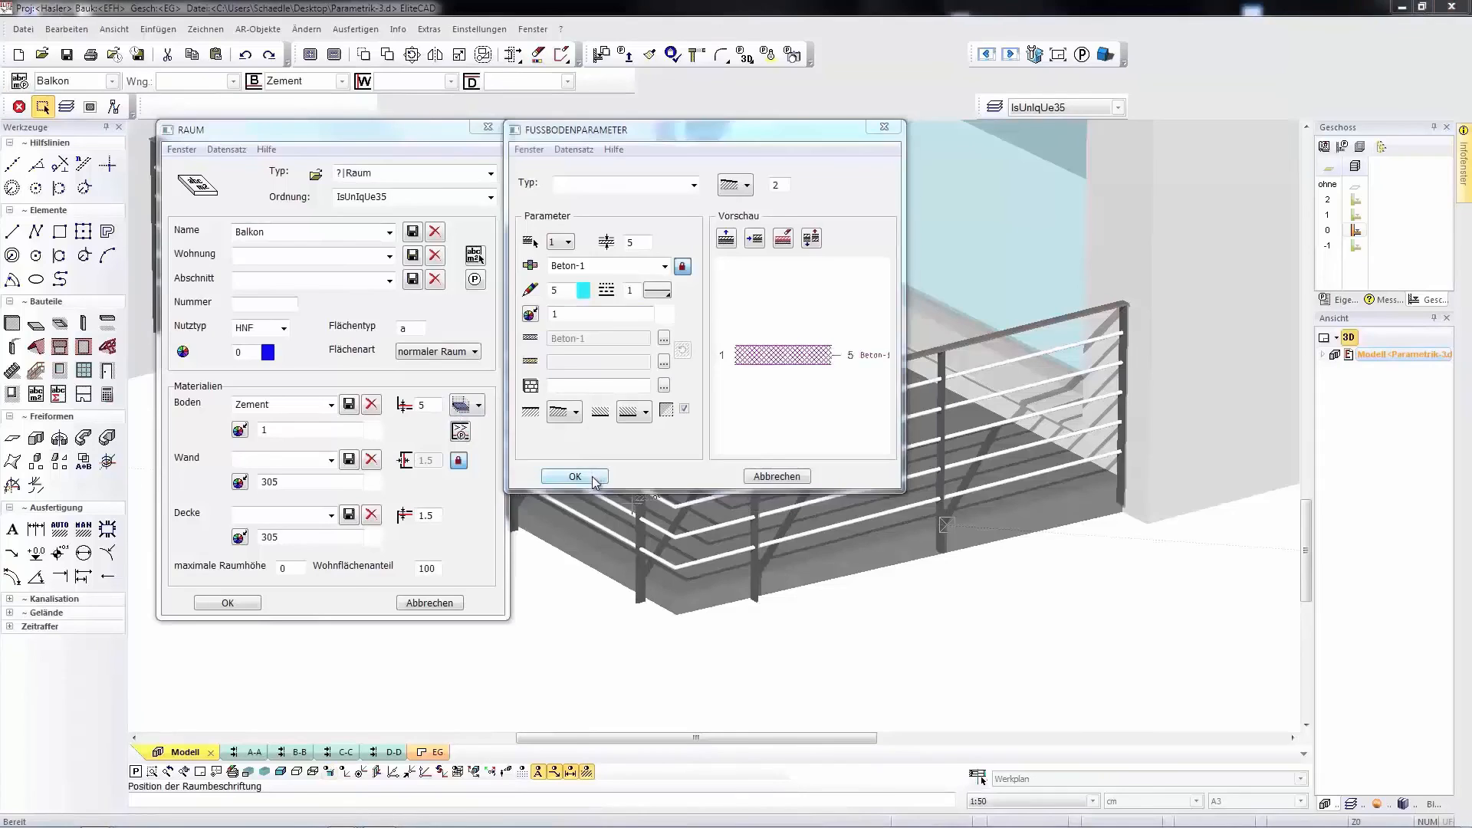
pyautogui.click(574, 477)
pyautogui.click(228, 603)
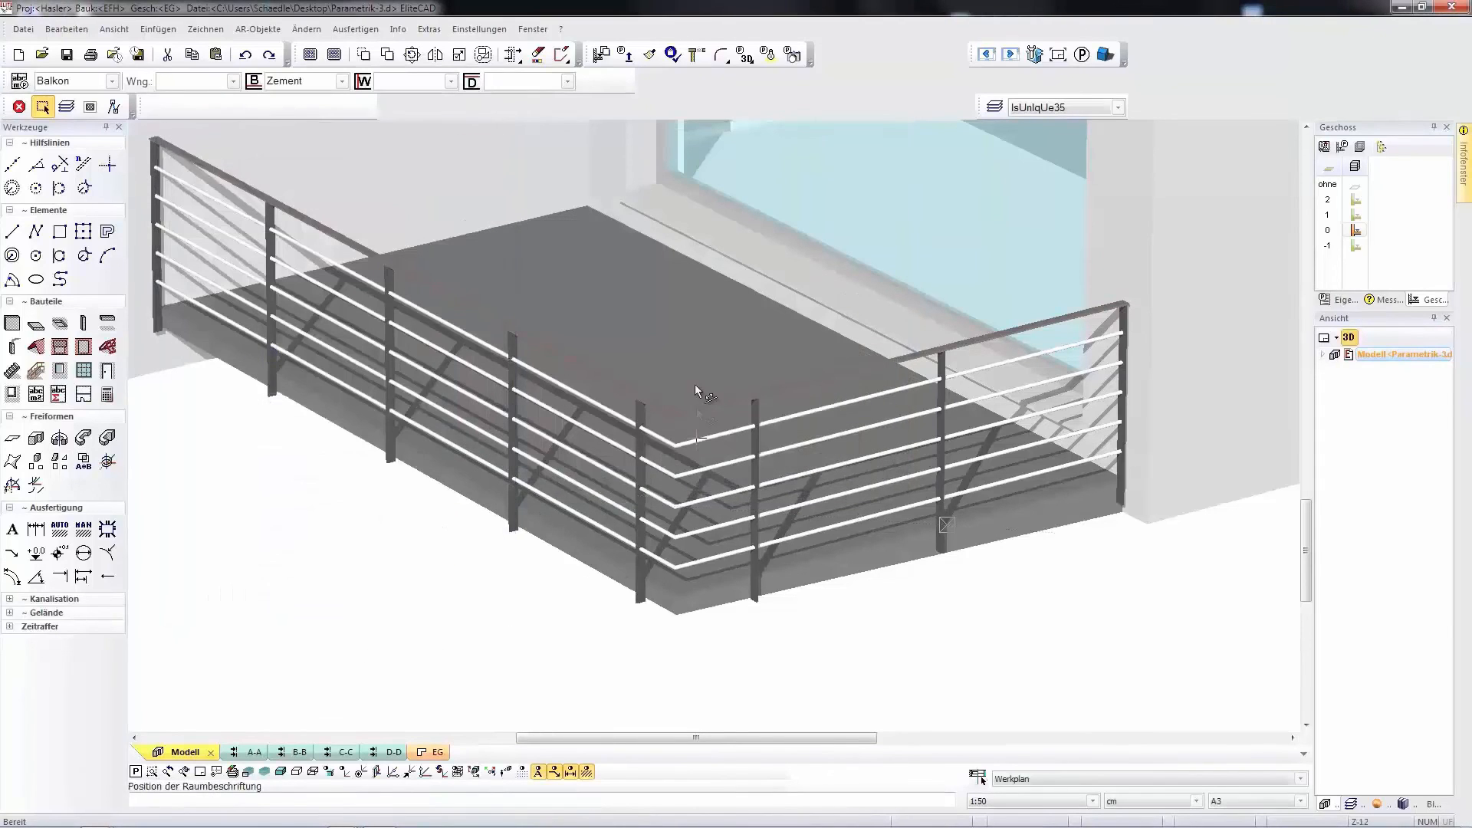
pyautogui.click(680, 382)
pyautogui.click(678, 595)
pyautogui.click(1122, 482)
pyautogui.click(992, 512)
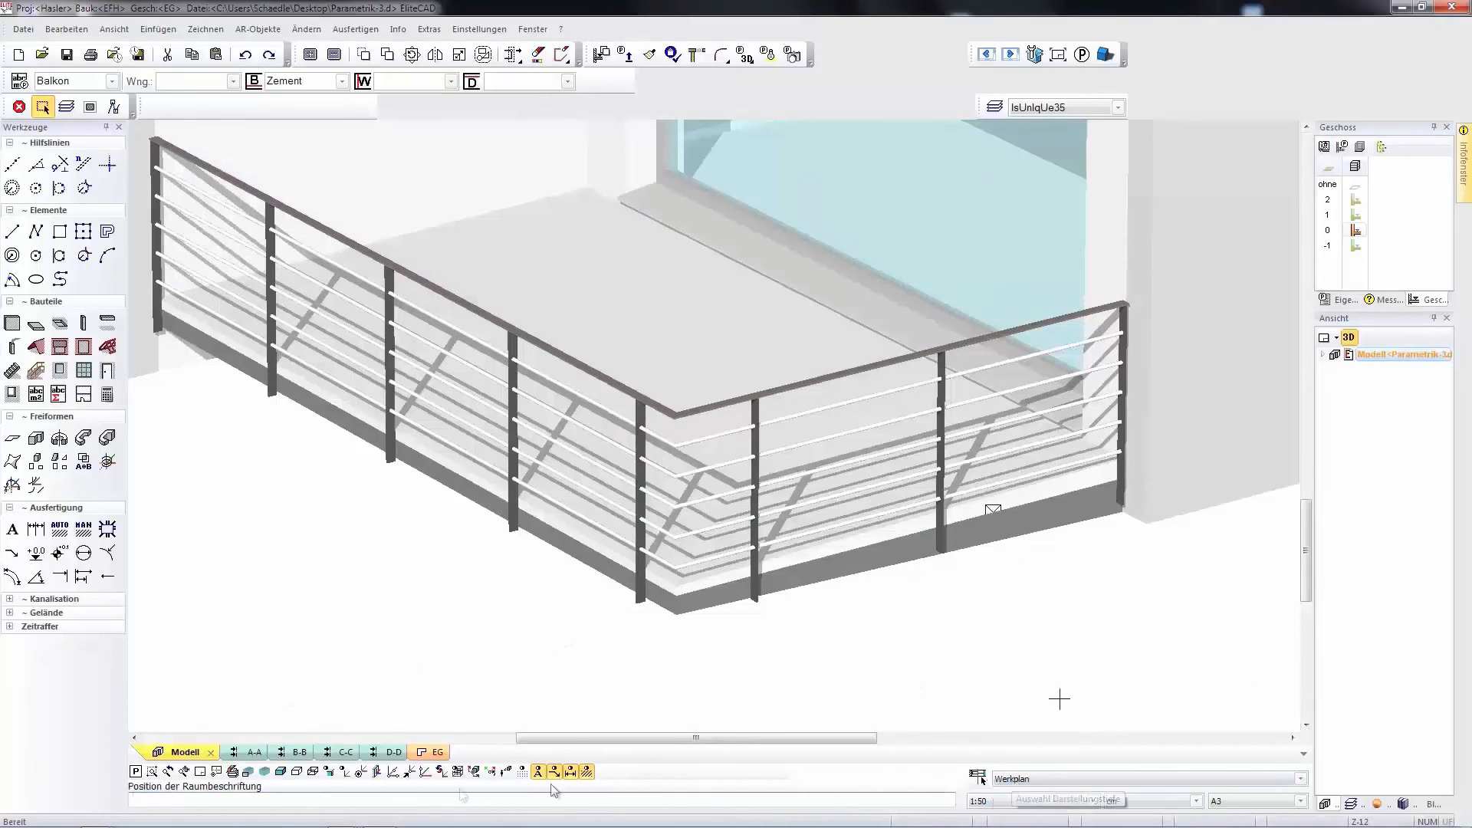
pyautogui.click(328, 755)
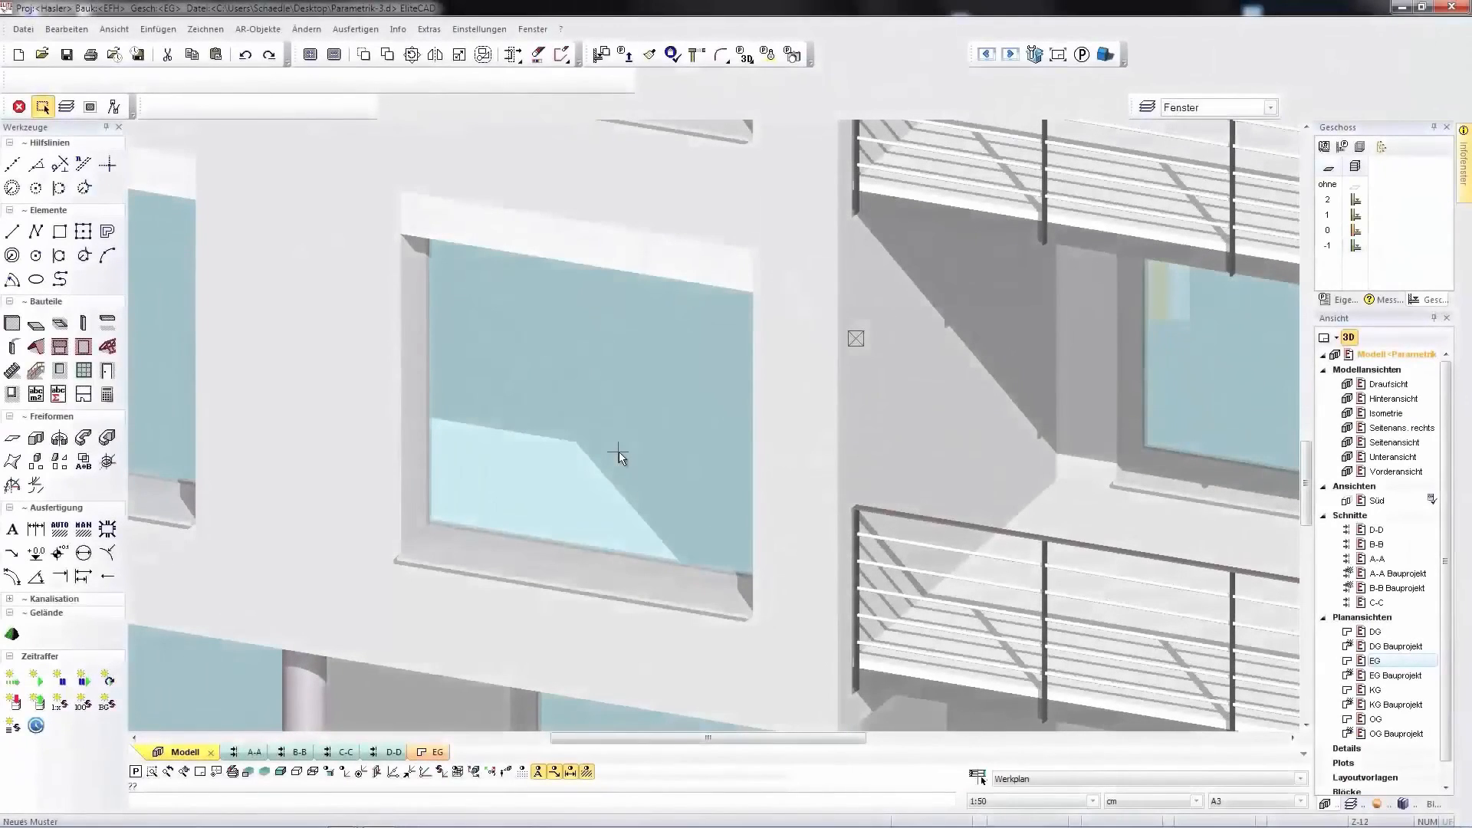
# Shift the facade window away from the balconies and set its width and height to 180 cm.
pyautogui.click(619, 453)
pyautogui.moveTo(755, 484); pyautogui.dragTo(727, 482)
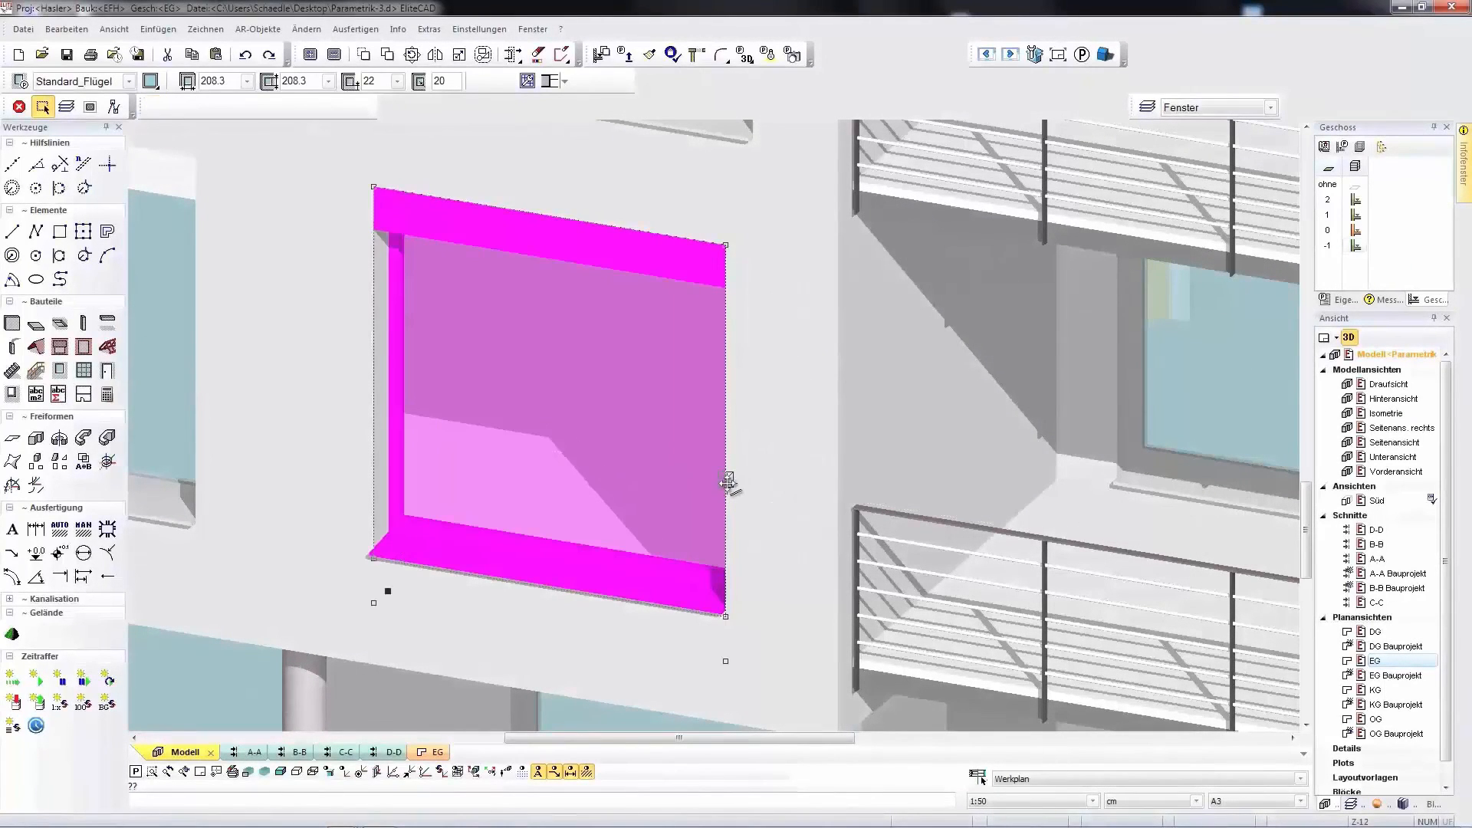
pyautogui.click(727, 482)
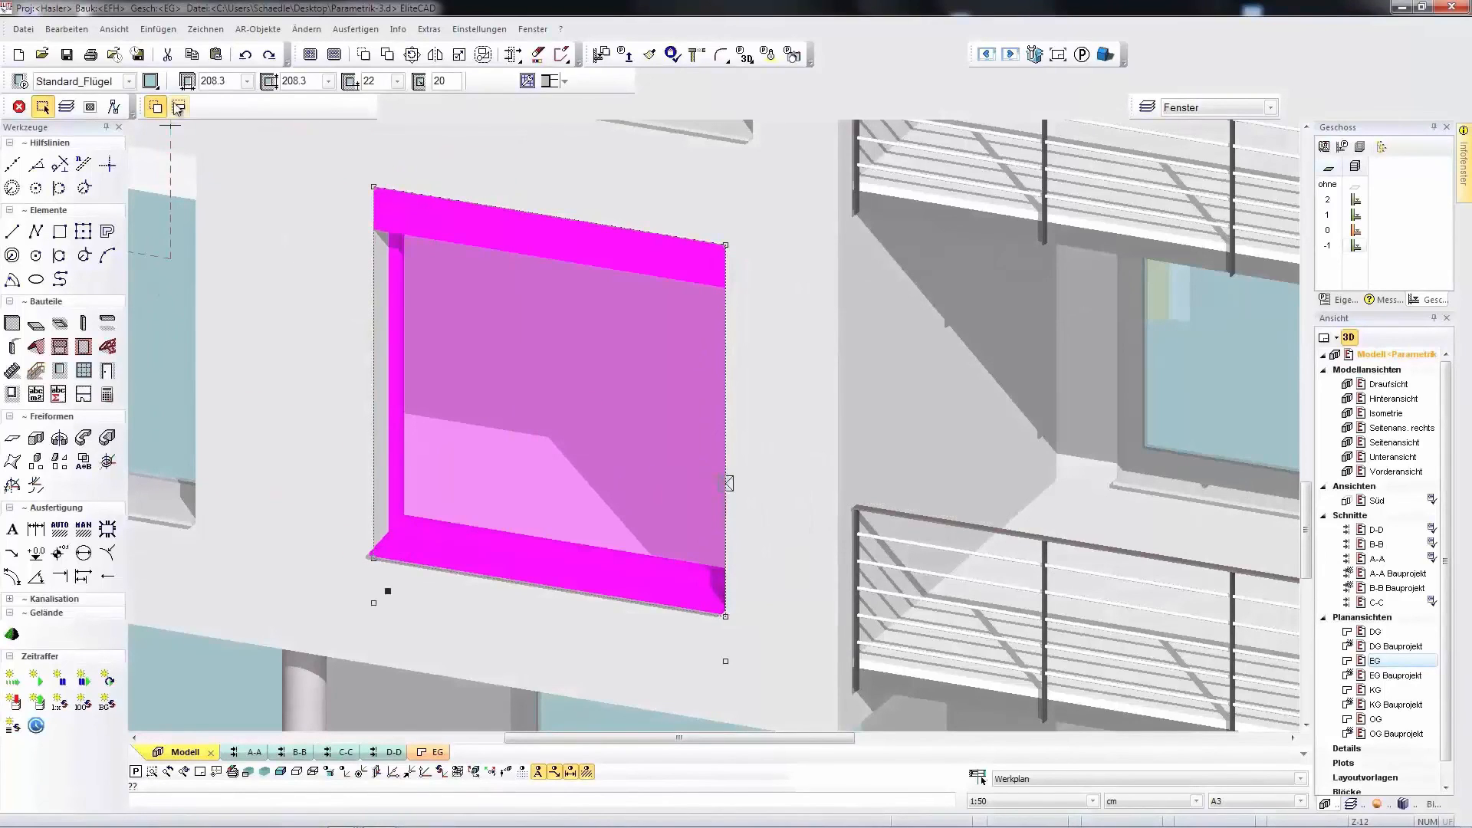
pyautogui.click(673, 448)
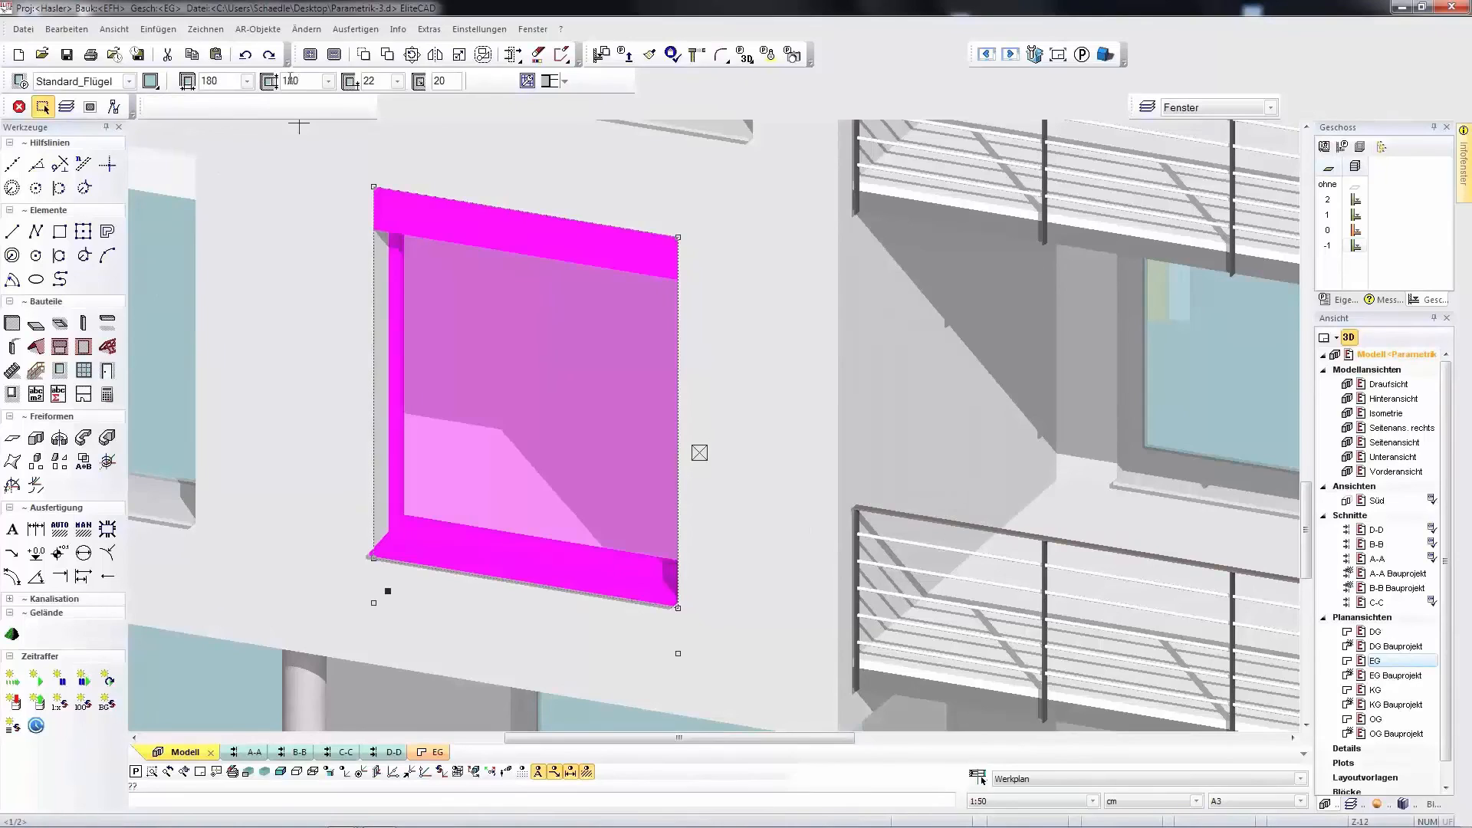
pyautogui.press('Return')
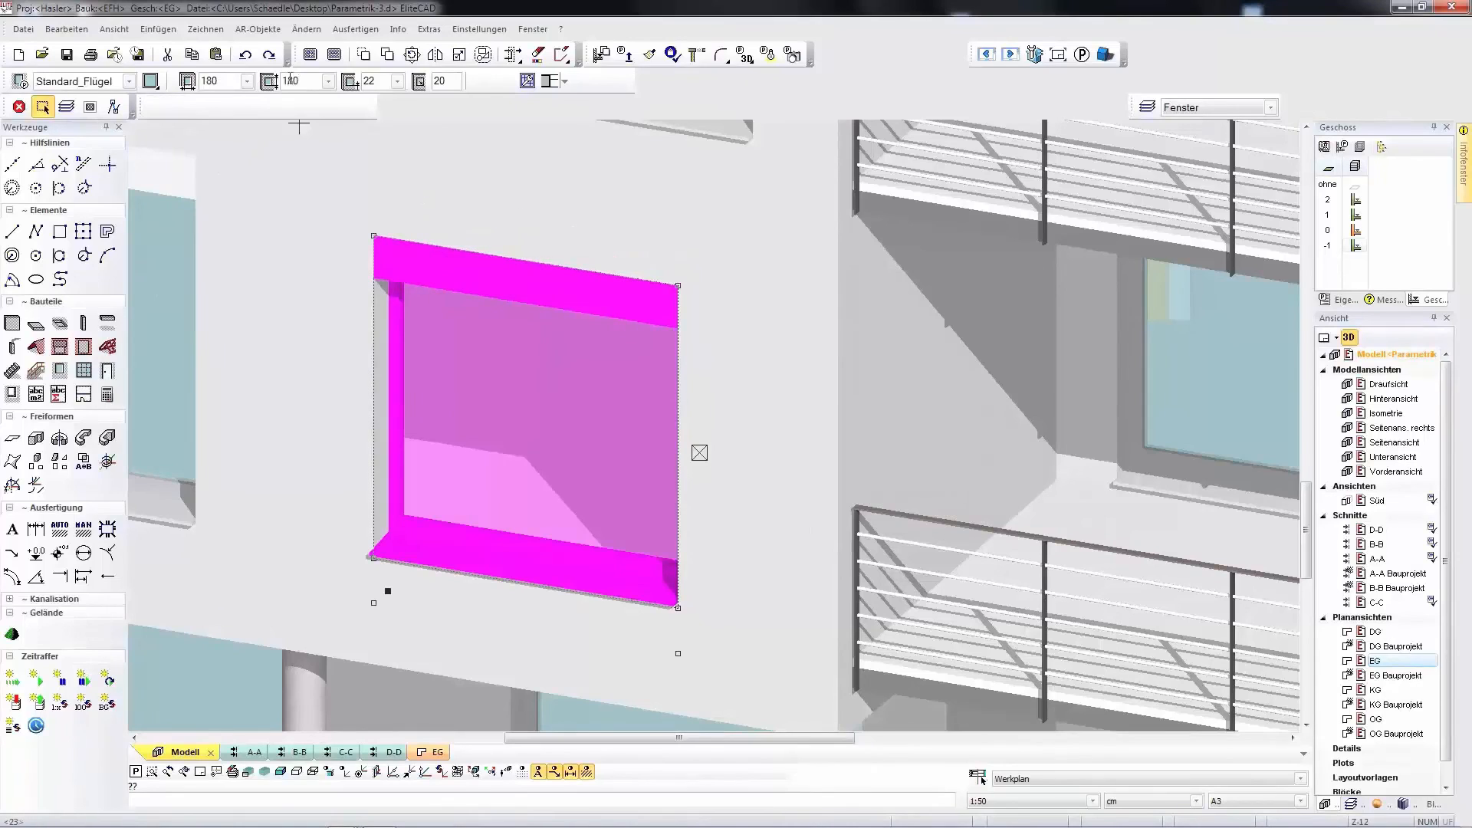
# Divide the facade window with a vertical mullion near the left third and a horizontal transom across the upper part of the wider pane.
pyautogui.click(527, 80)
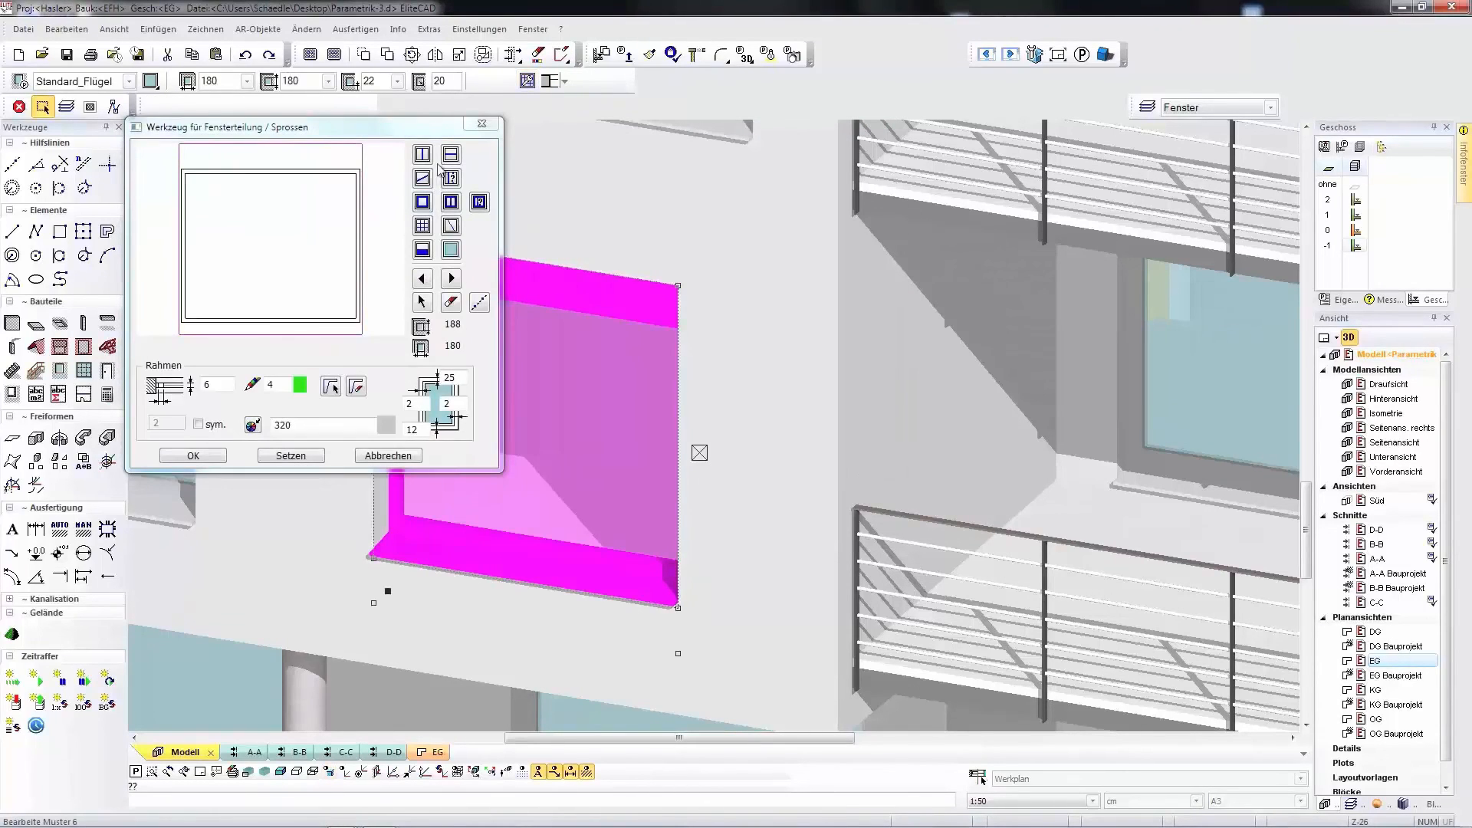
pyautogui.click(423, 156)
pyautogui.click(233, 234)
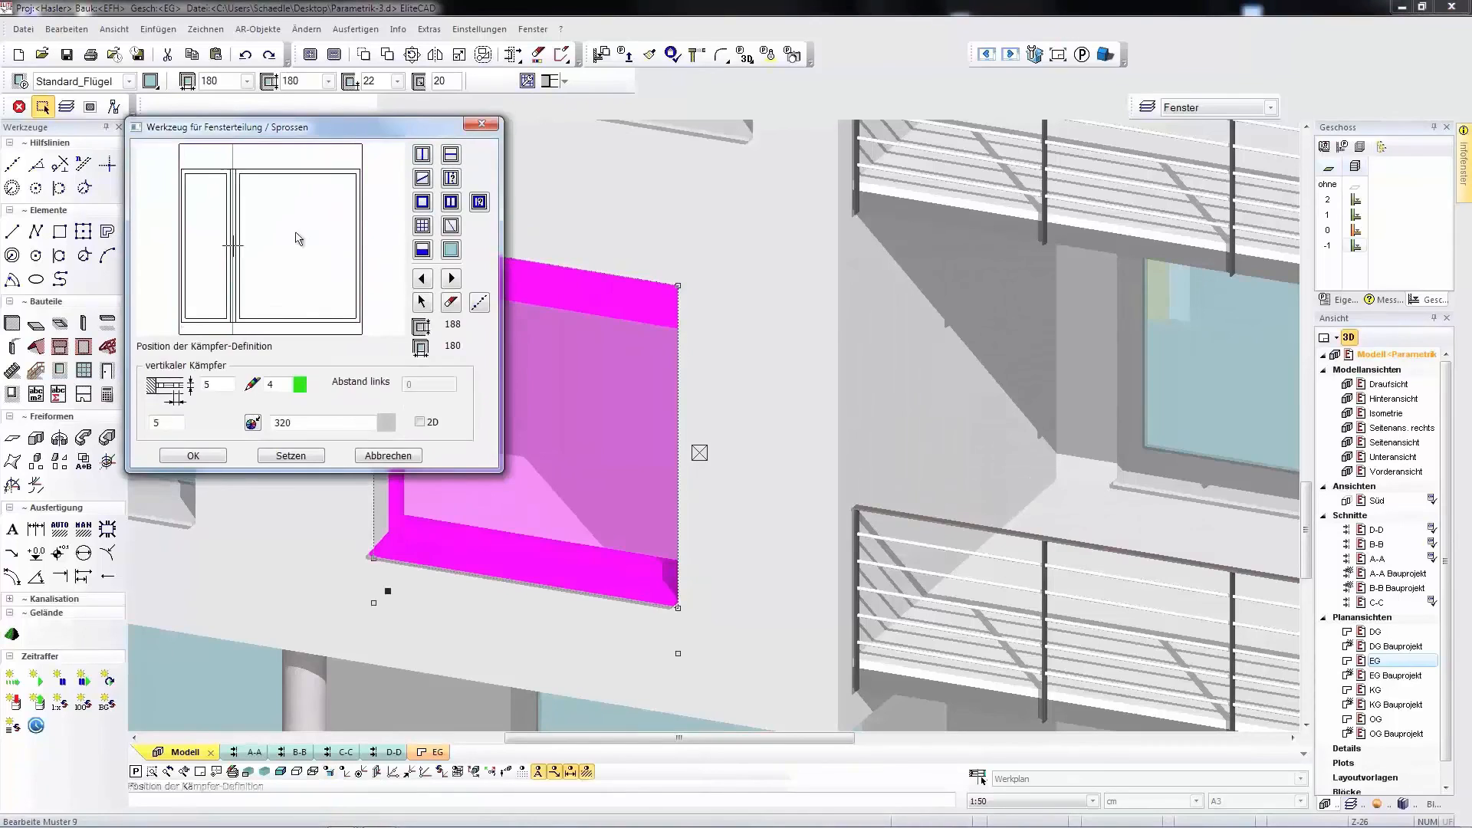
pyautogui.click(452, 156)
pyautogui.click(295, 207)
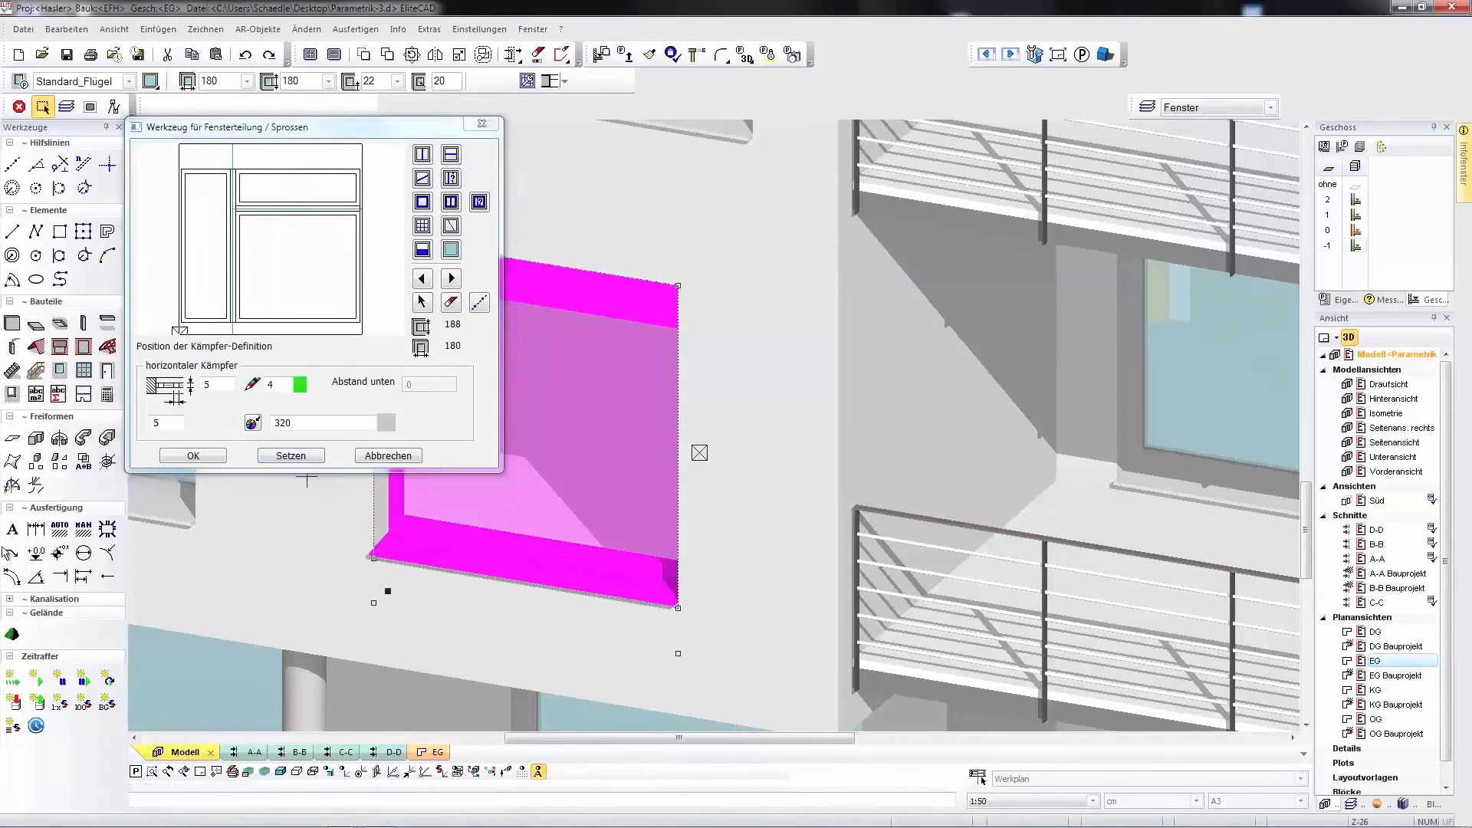
pyautogui.click(193, 457)
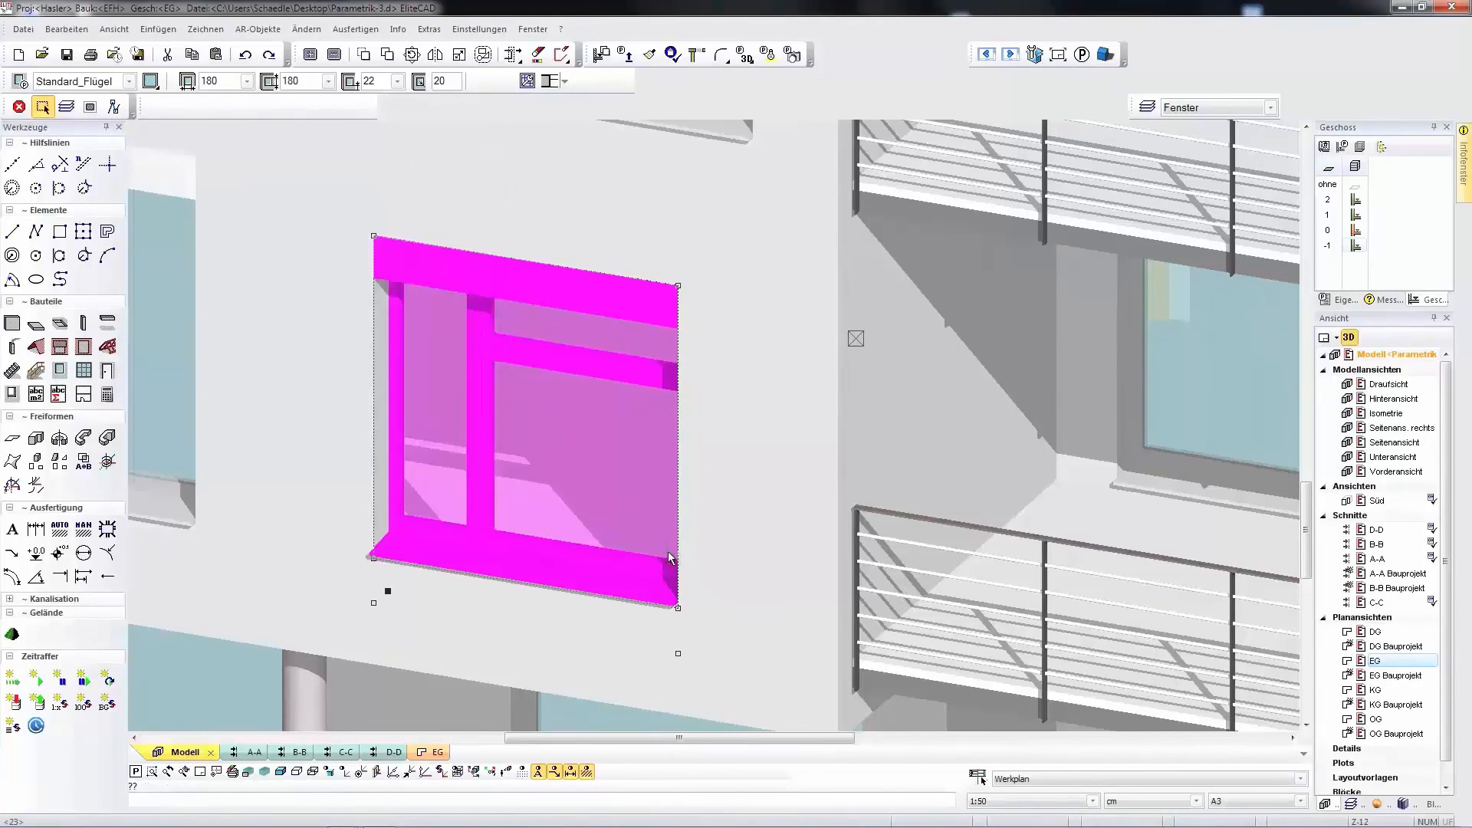
# Set the thickness of the window's exterior sill to 4 cm and apply the window parameters.
pyautogui.scroll(3, 672, 558)
pyautogui.click(18, 82)
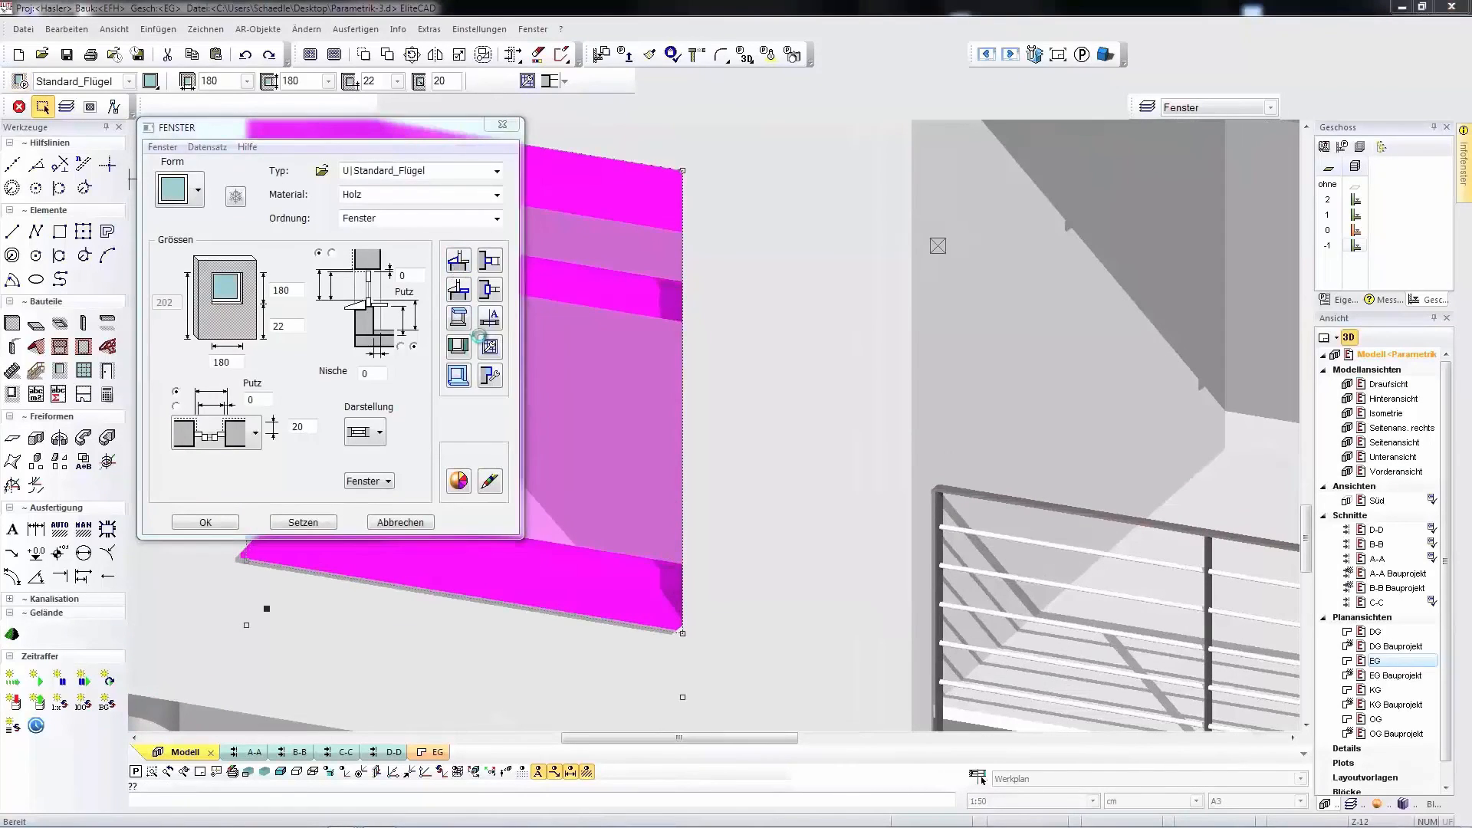
pyautogui.click(456, 262)
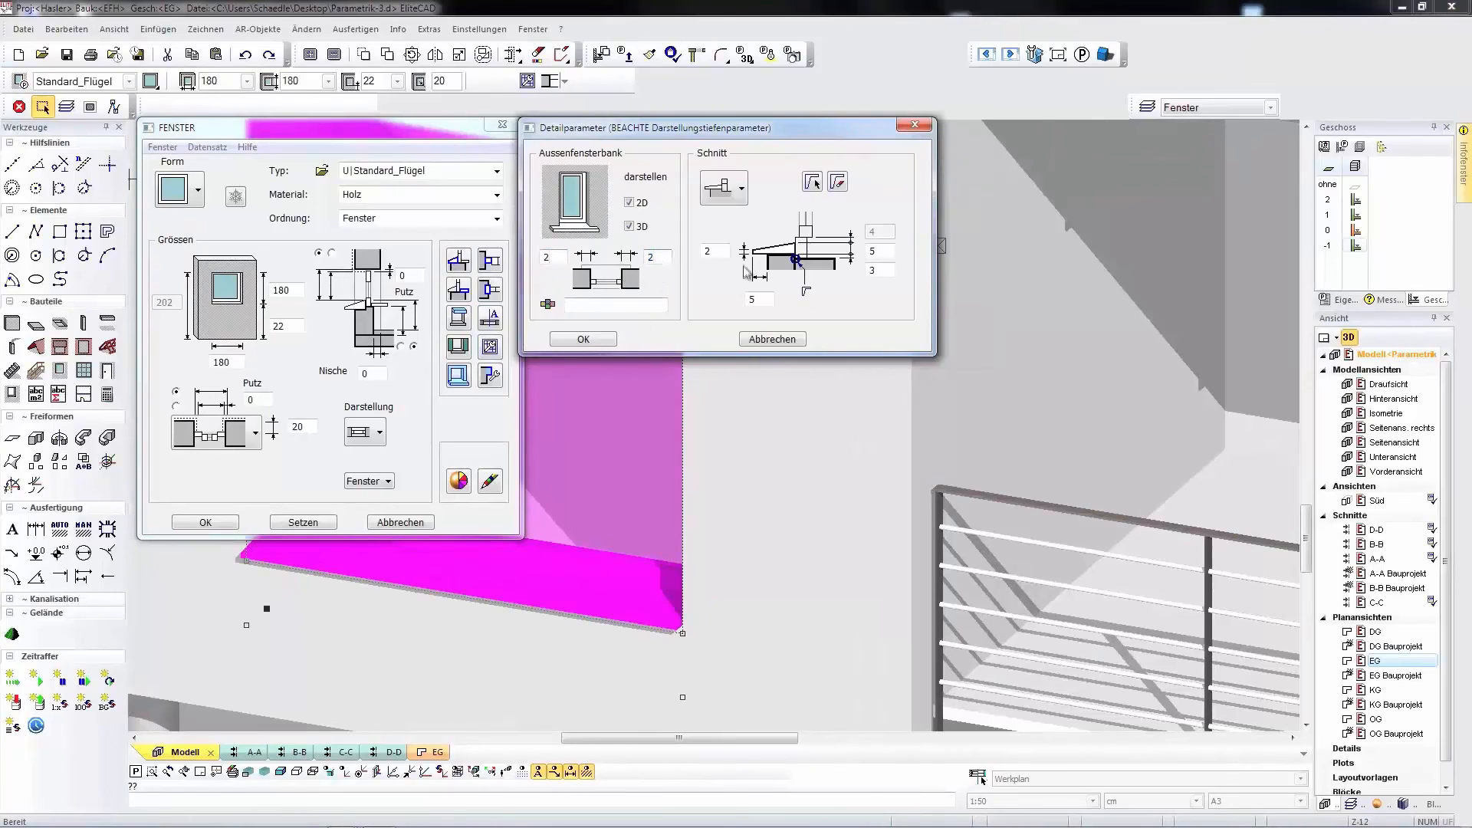
pyautogui.write('4')
pyautogui.click(583, 339)
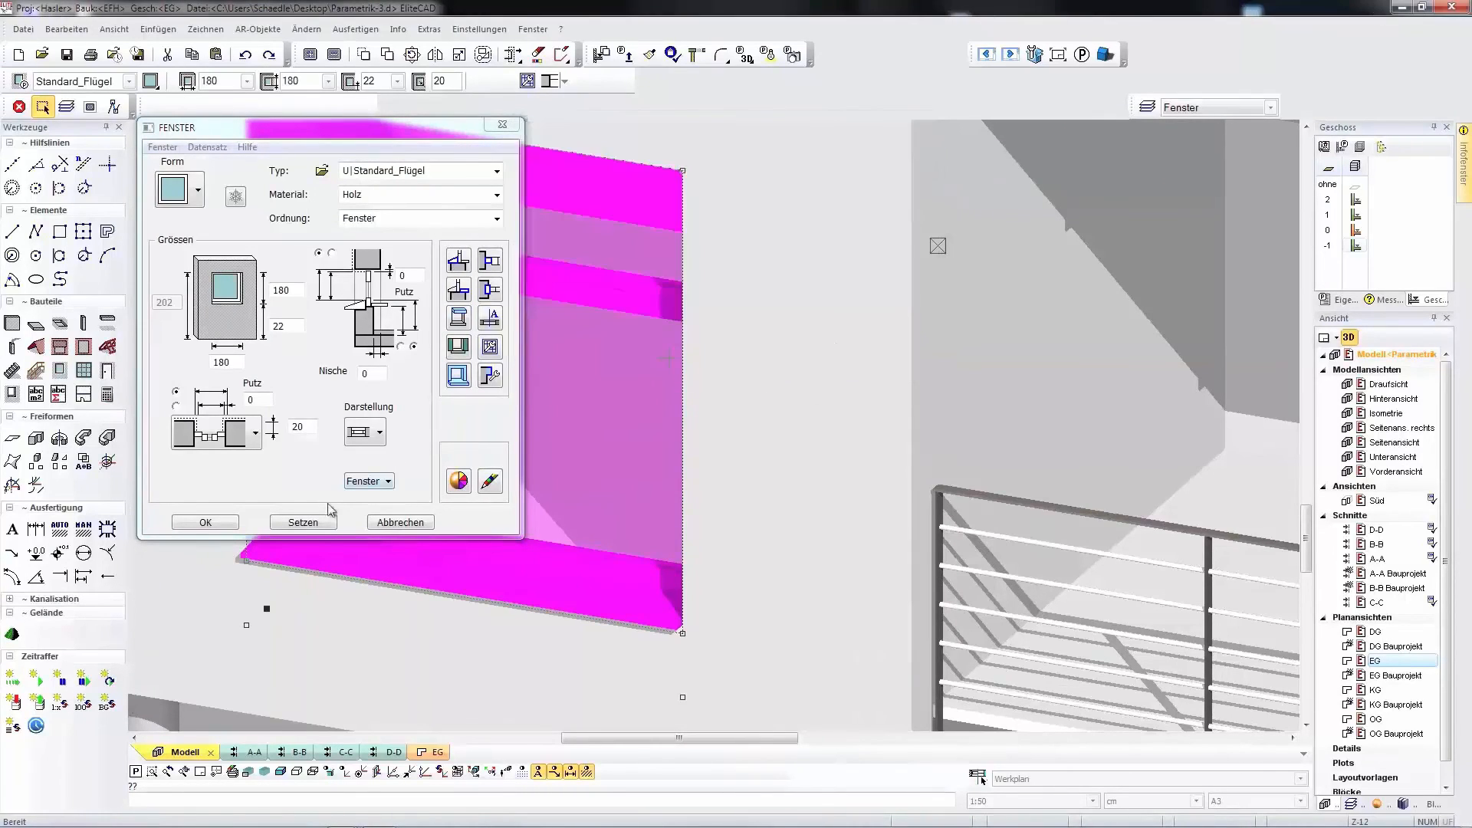
pyautogui.click(269, 527)
pyautogui.click(218, 522)
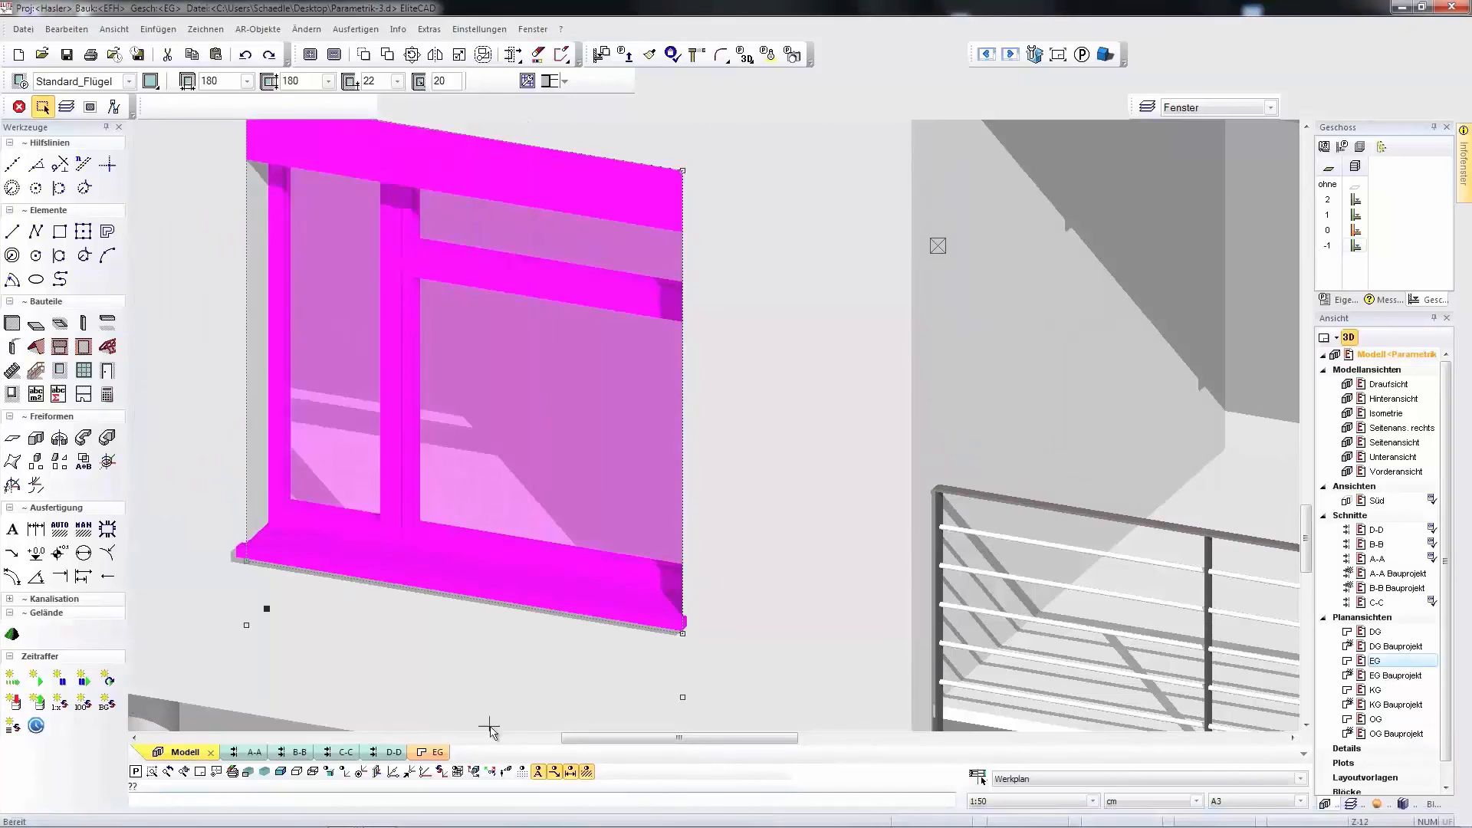
# In the EG floor plan, widen the window's frame by setting its left and right plan widths to 11 cm.
pyautogui.click(434, 752)
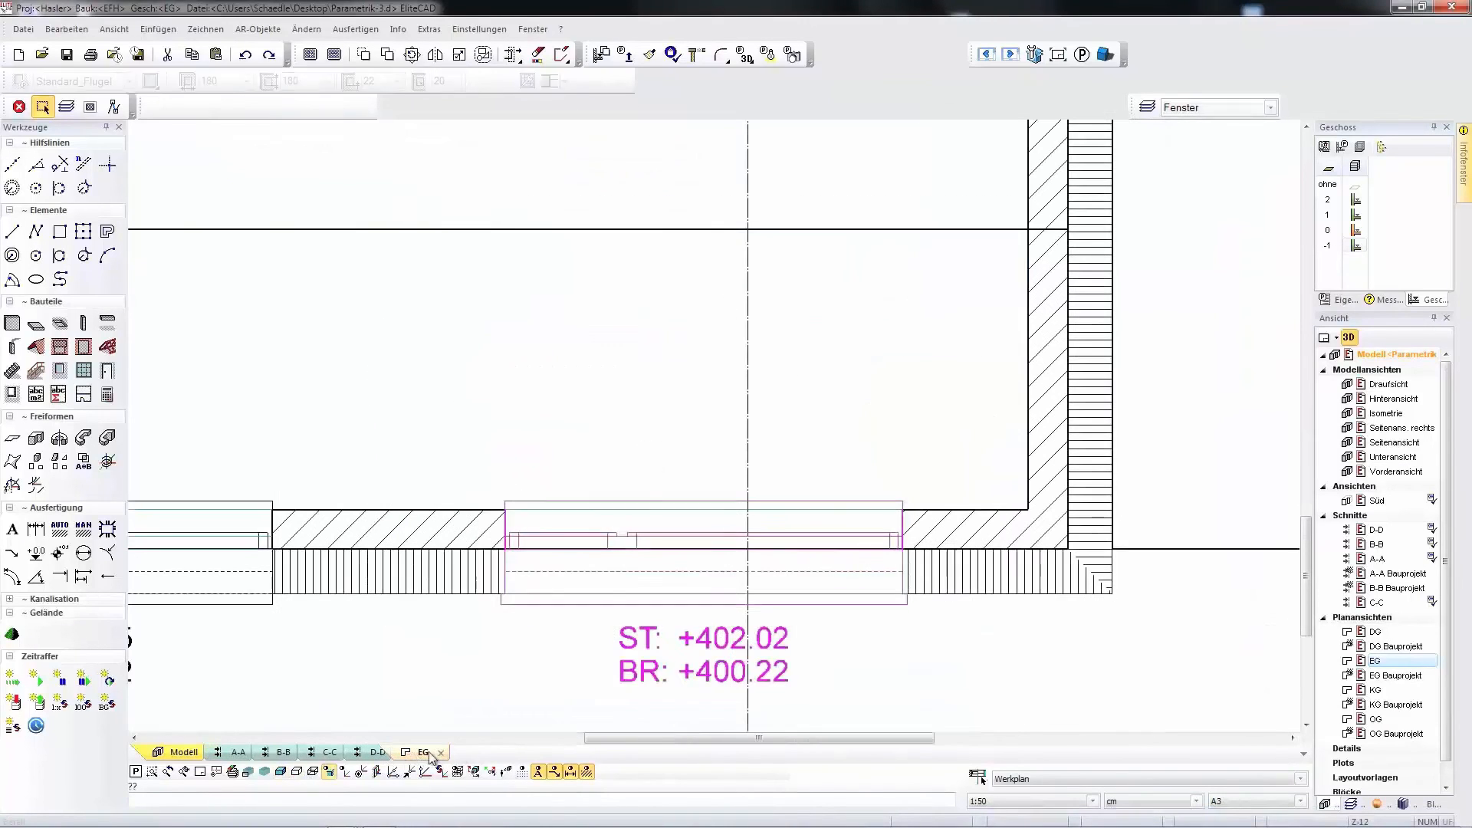
pyautogui.click(887, 611)
pyautogui.click(20, 80)
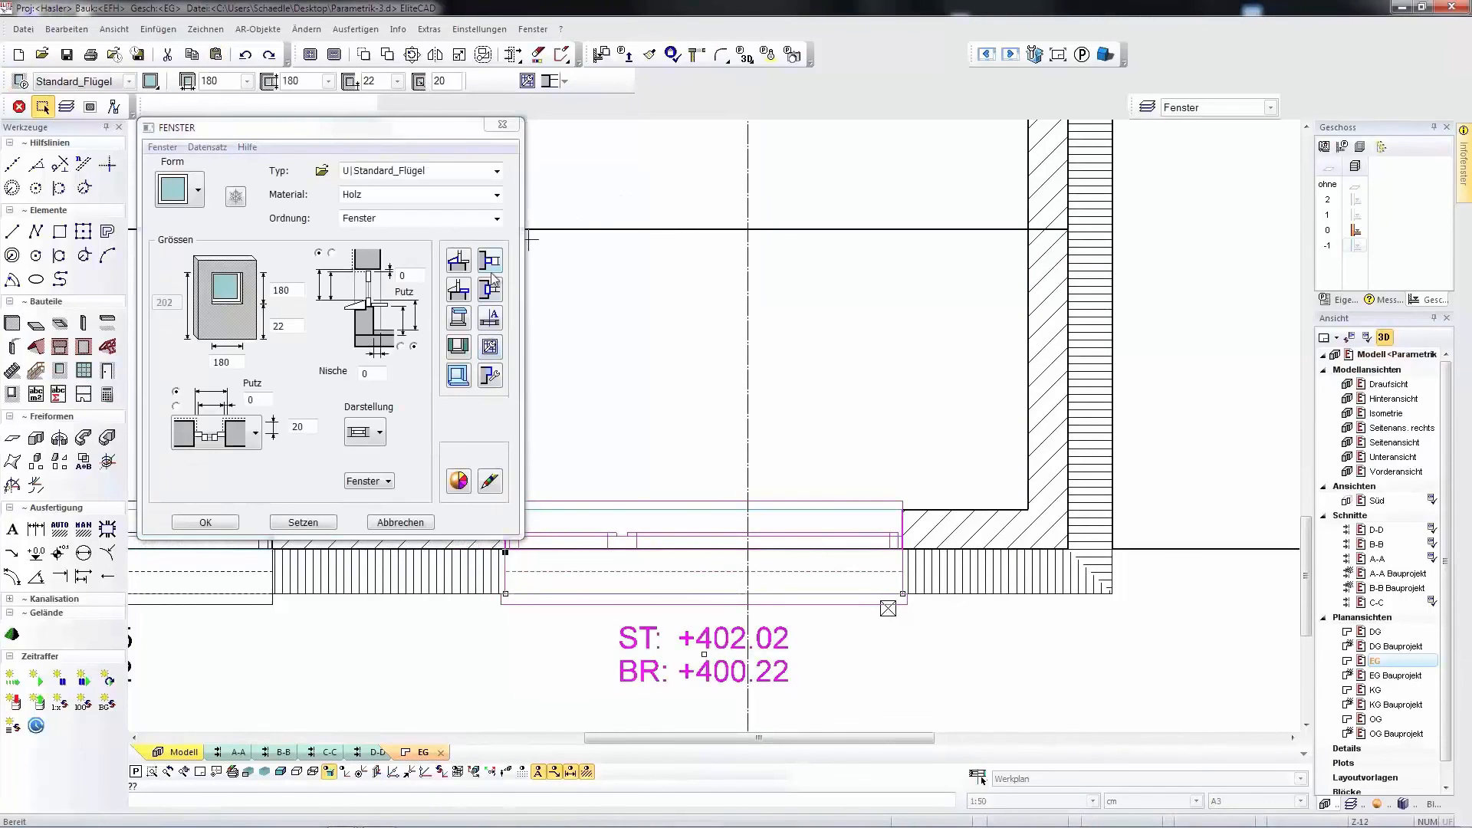
pyautogui.click(491, 280)
pyautogui.doubleClick(610, 292)
pyautogui.write('11')
pyautogui.doubleClick(699, 291)
pyautogui.write('11')
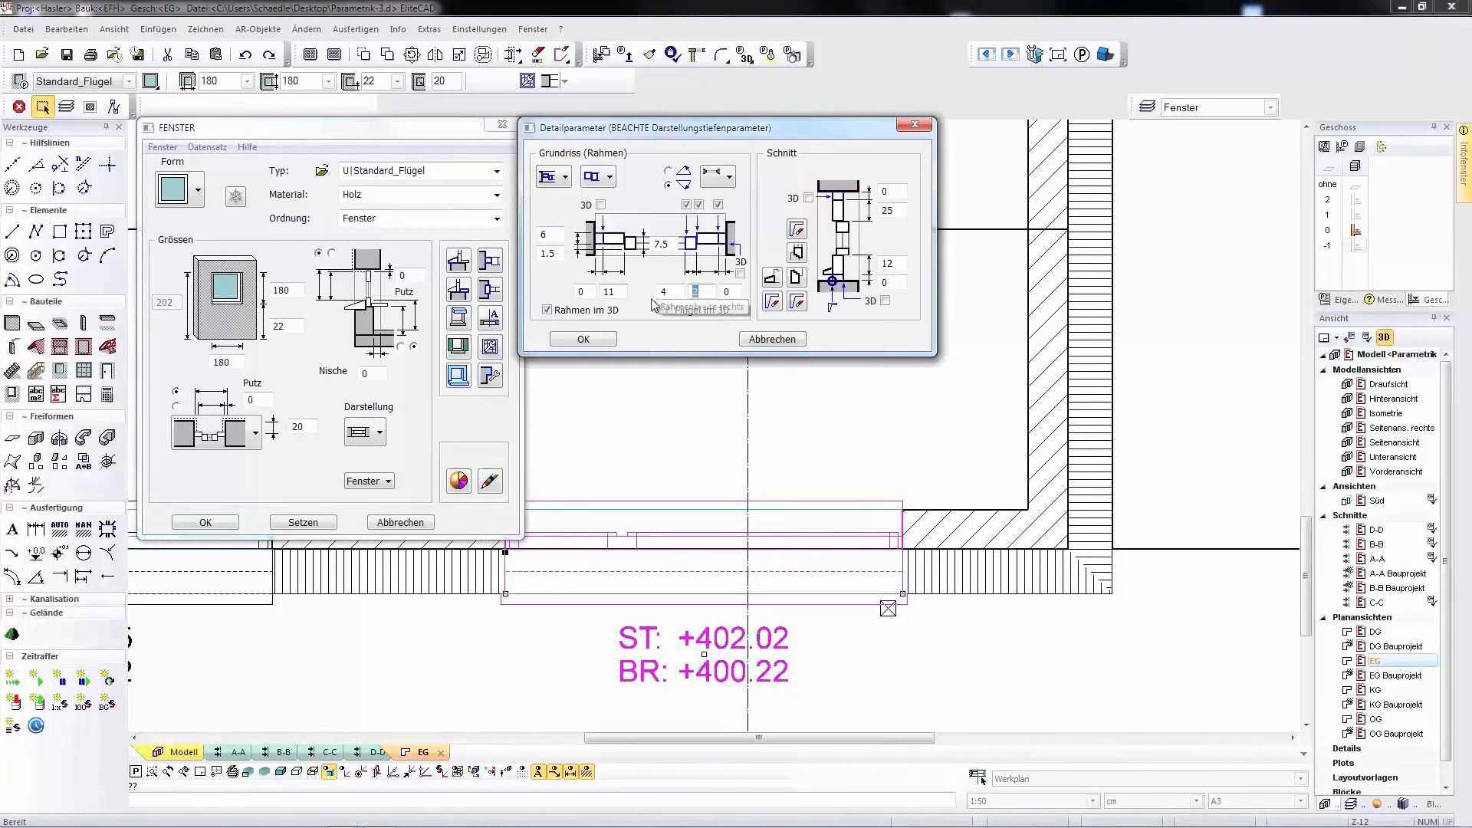
pyautogui.click(601, 342)
pyautogui.click(332, 522)
pyautogui.click(204, 524)
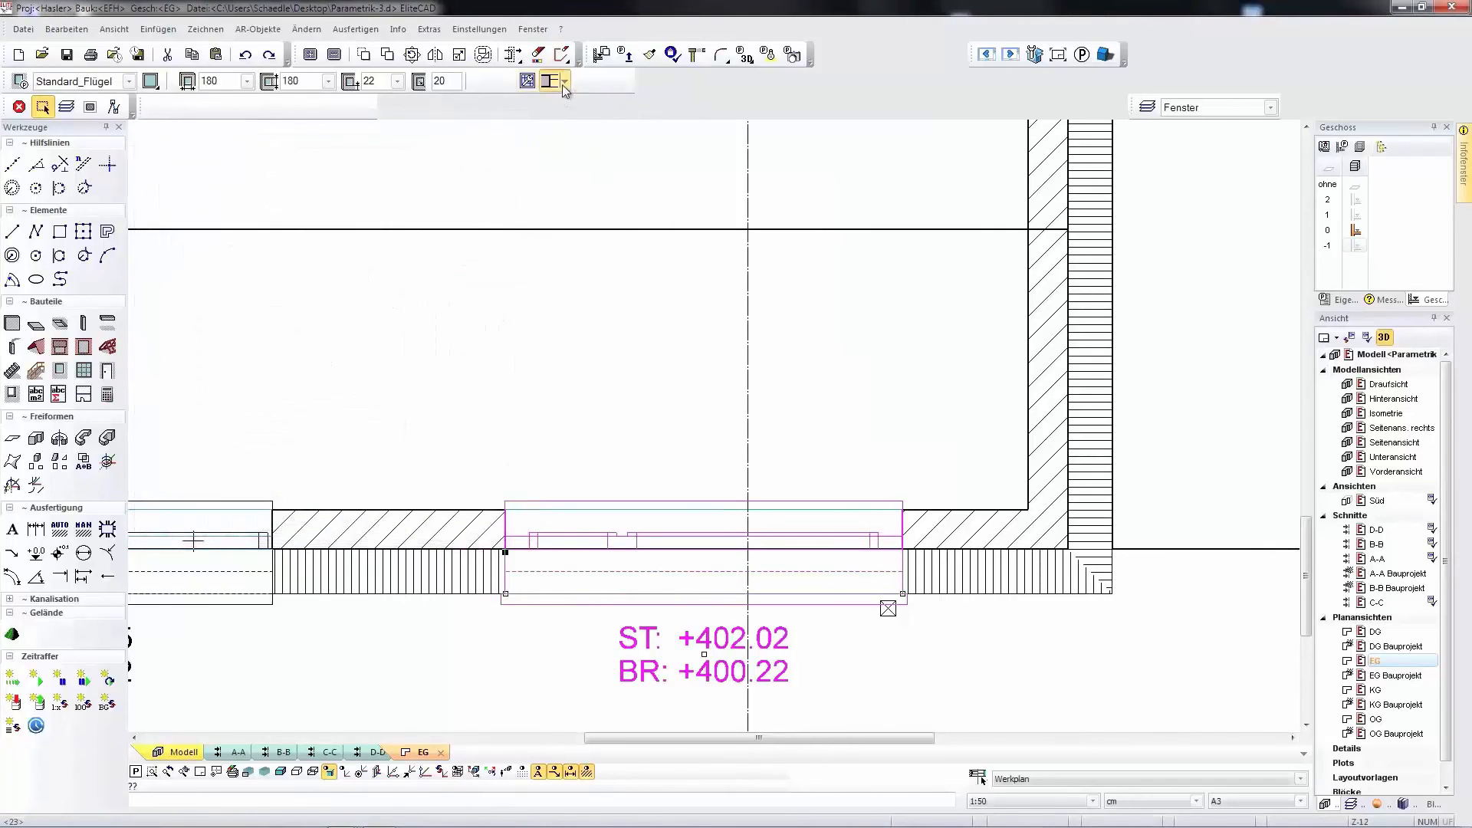
# Switch the window's reveal to the variant with a stop, giving a wider opening on the inner wall layer.
pyautogui.click(564, 82)
pyautogui.click(554, 126)
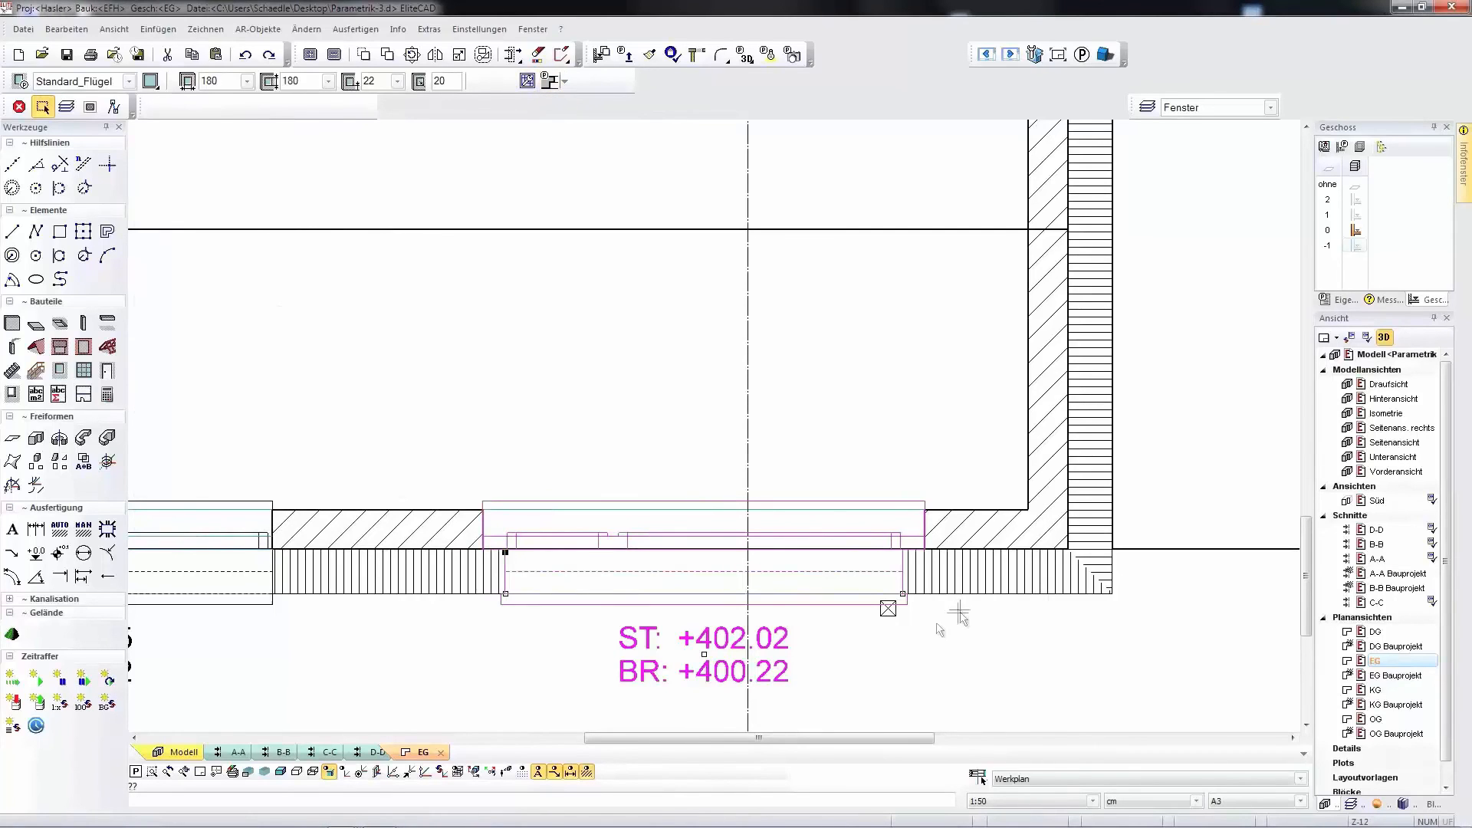
pyautogui.scroll(-1, 1043, 497)
pyautogui.scroll(-1, 1042, 496)
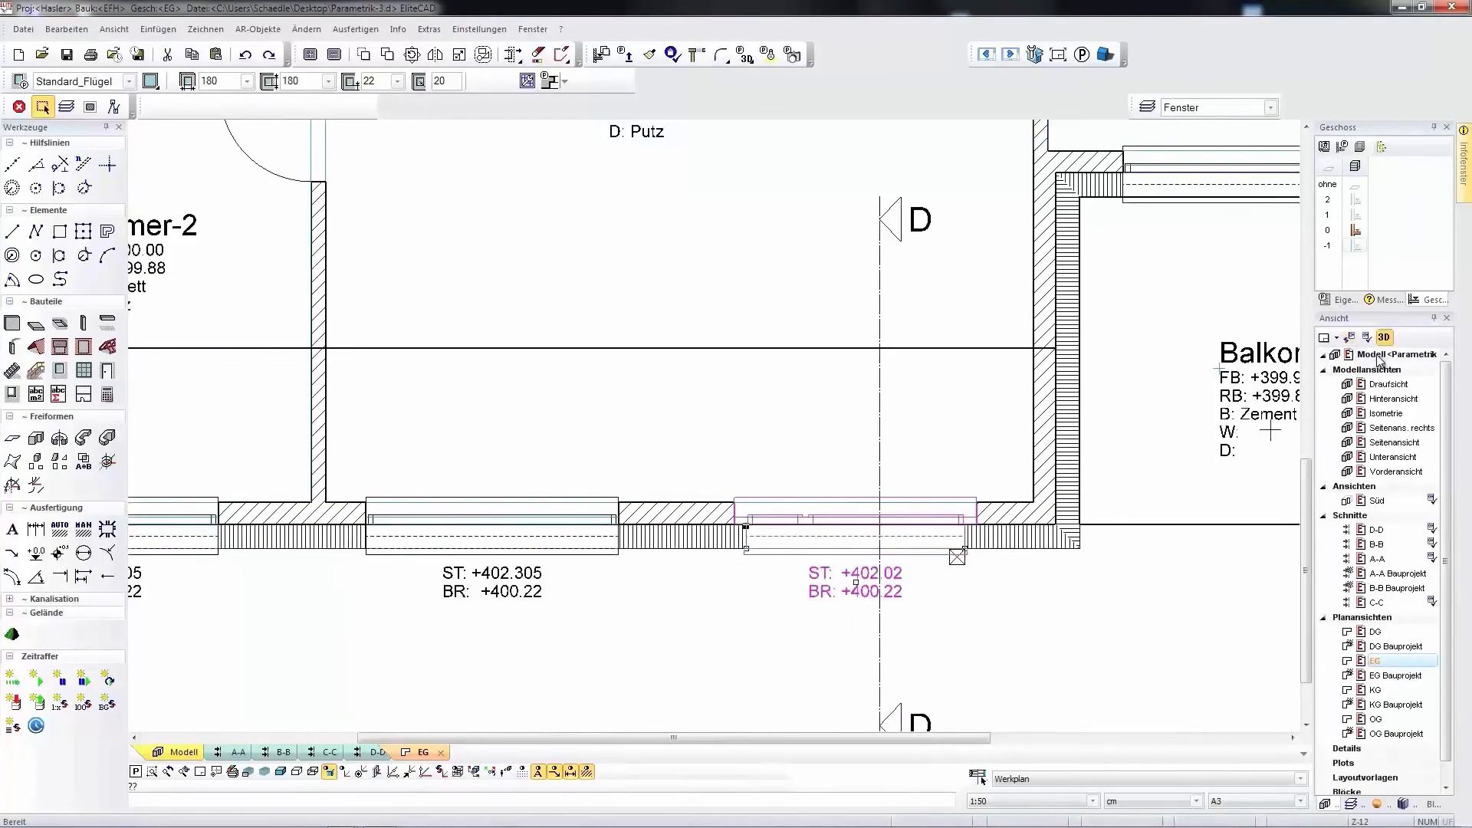
# In the 3D model, transfer all parameters of the divided window individually to the window above and the two neighbouring windows on the same floor.
pyautogui.doubleClick(1379, 356)
pyautogui.scroll(-1, 807, 392)
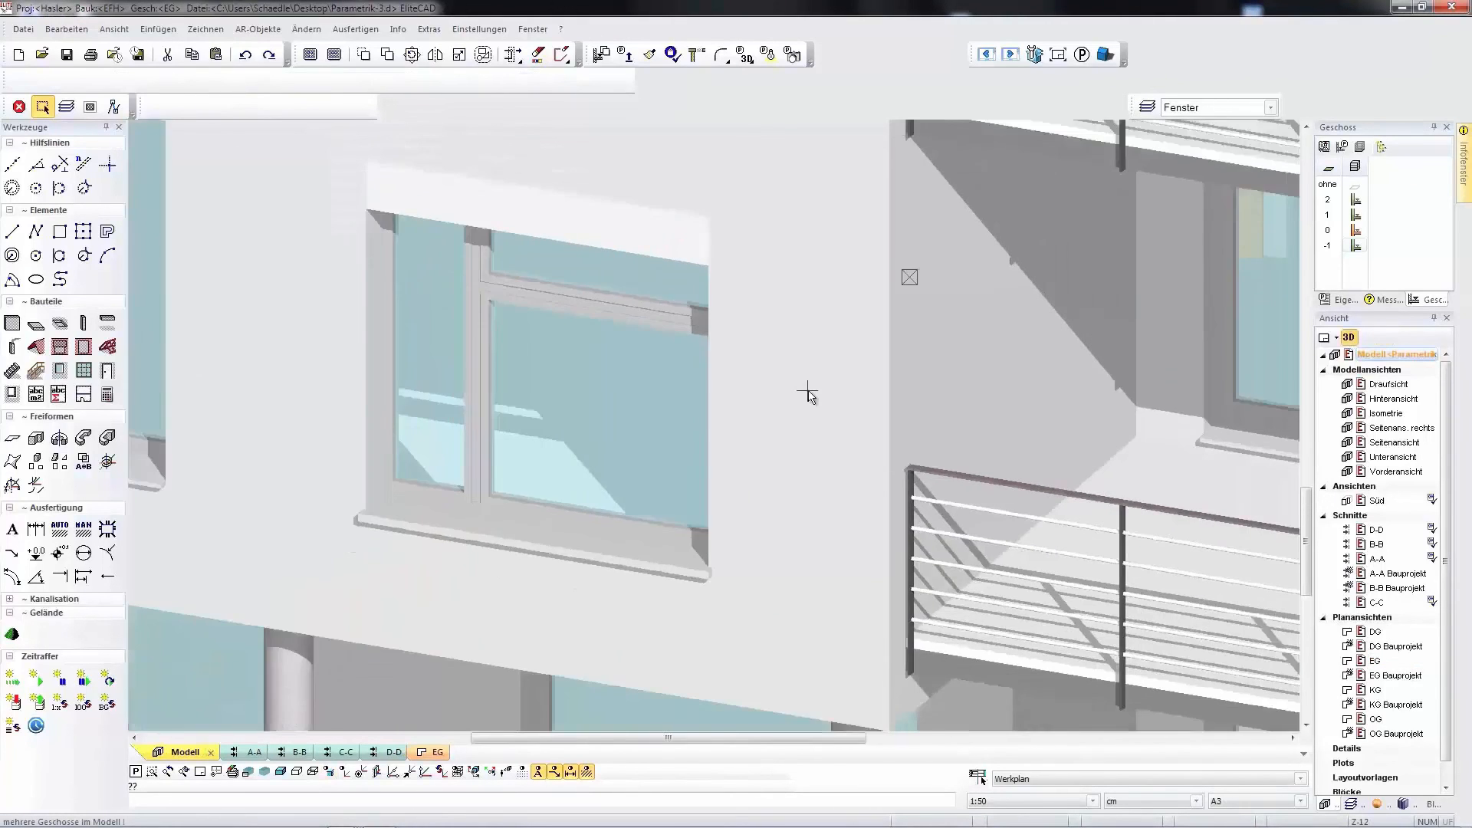
pyautogui.scroll(-1, 807, 393)
pyautogui.click(649, 54)
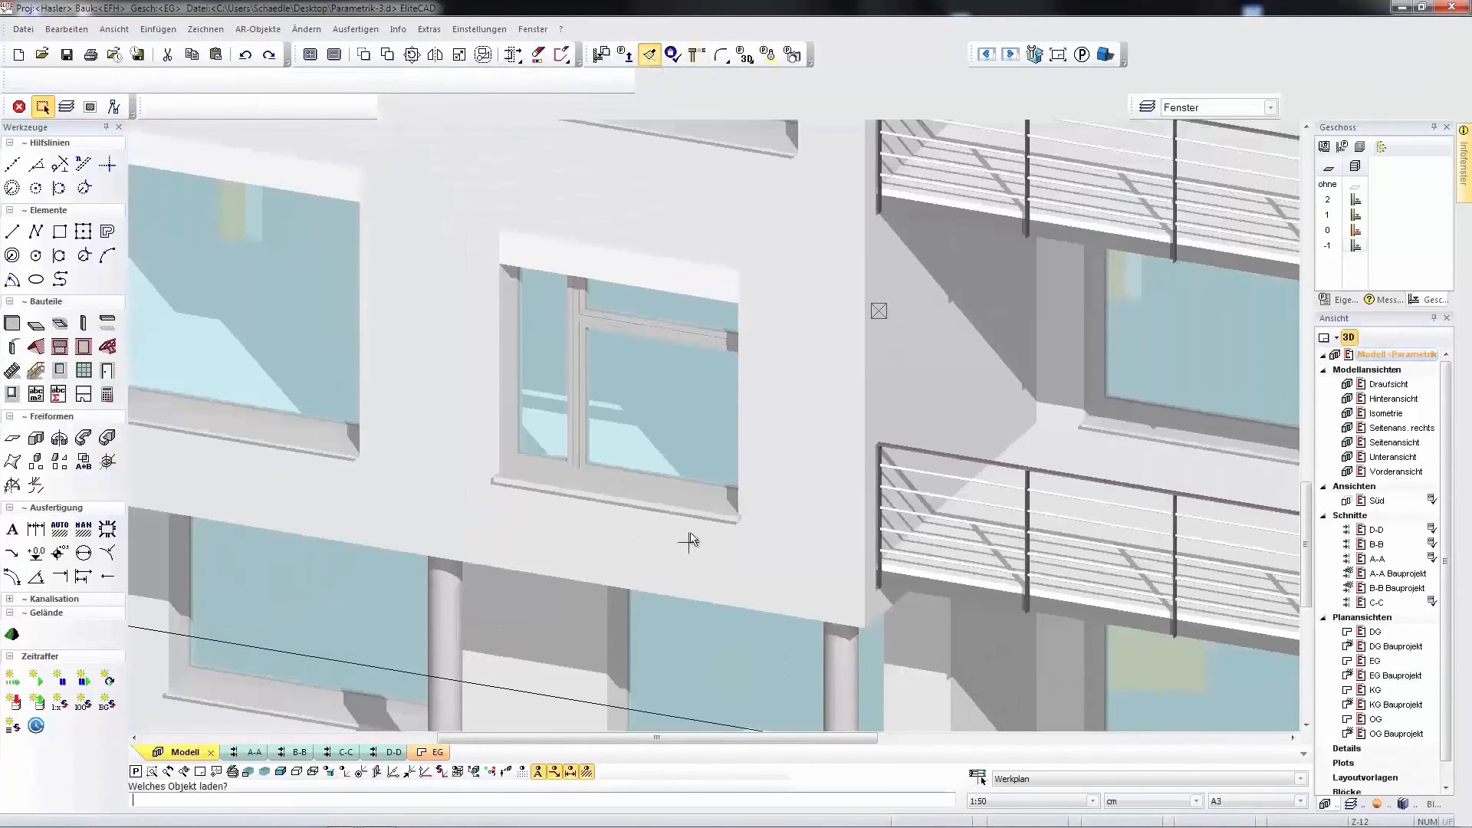
pyautogui.click(658, 433)
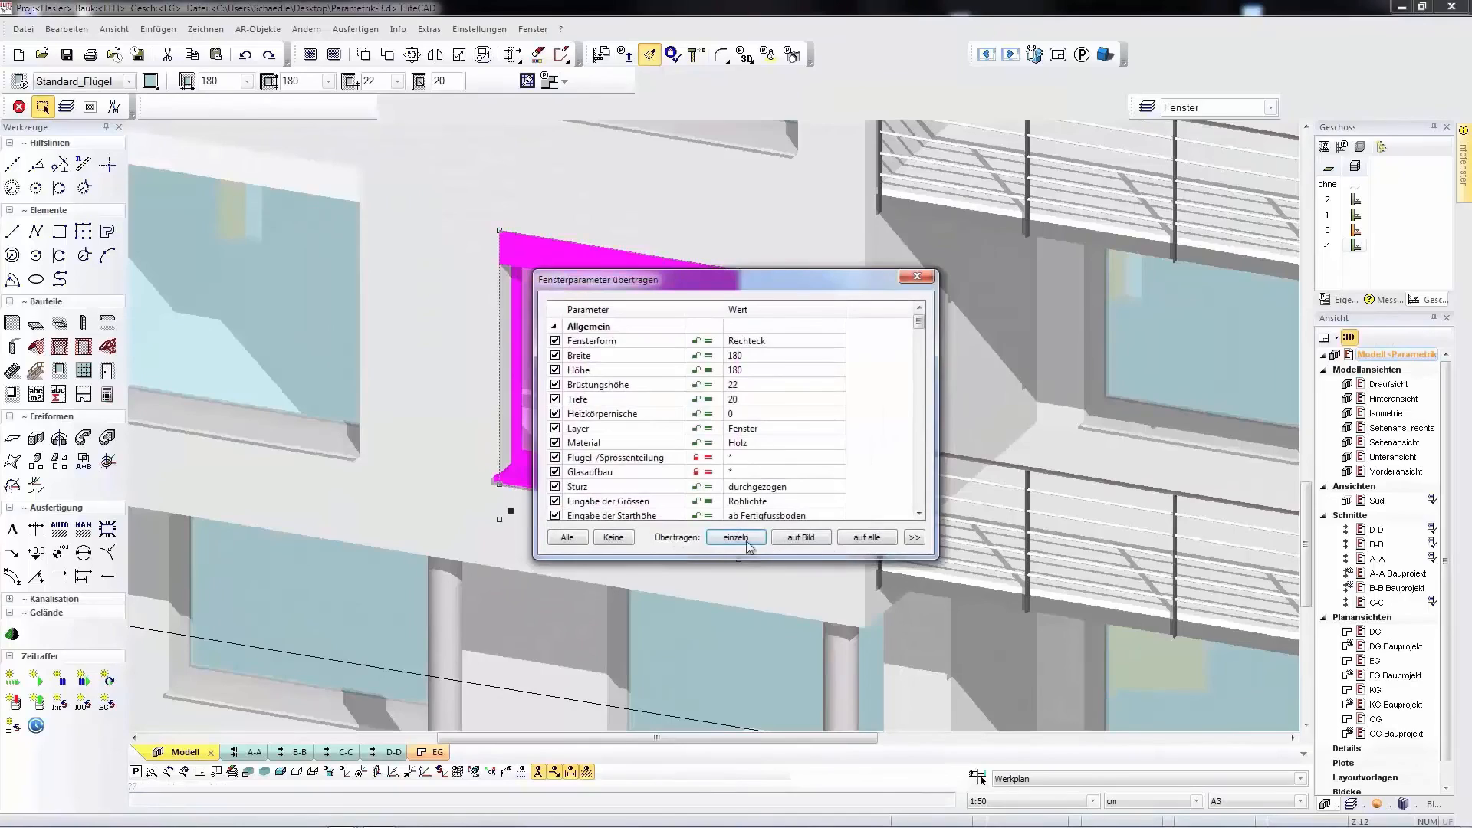
pyautogui.click(745, 542)
pyautogui.scroll(-2, 732, 506)
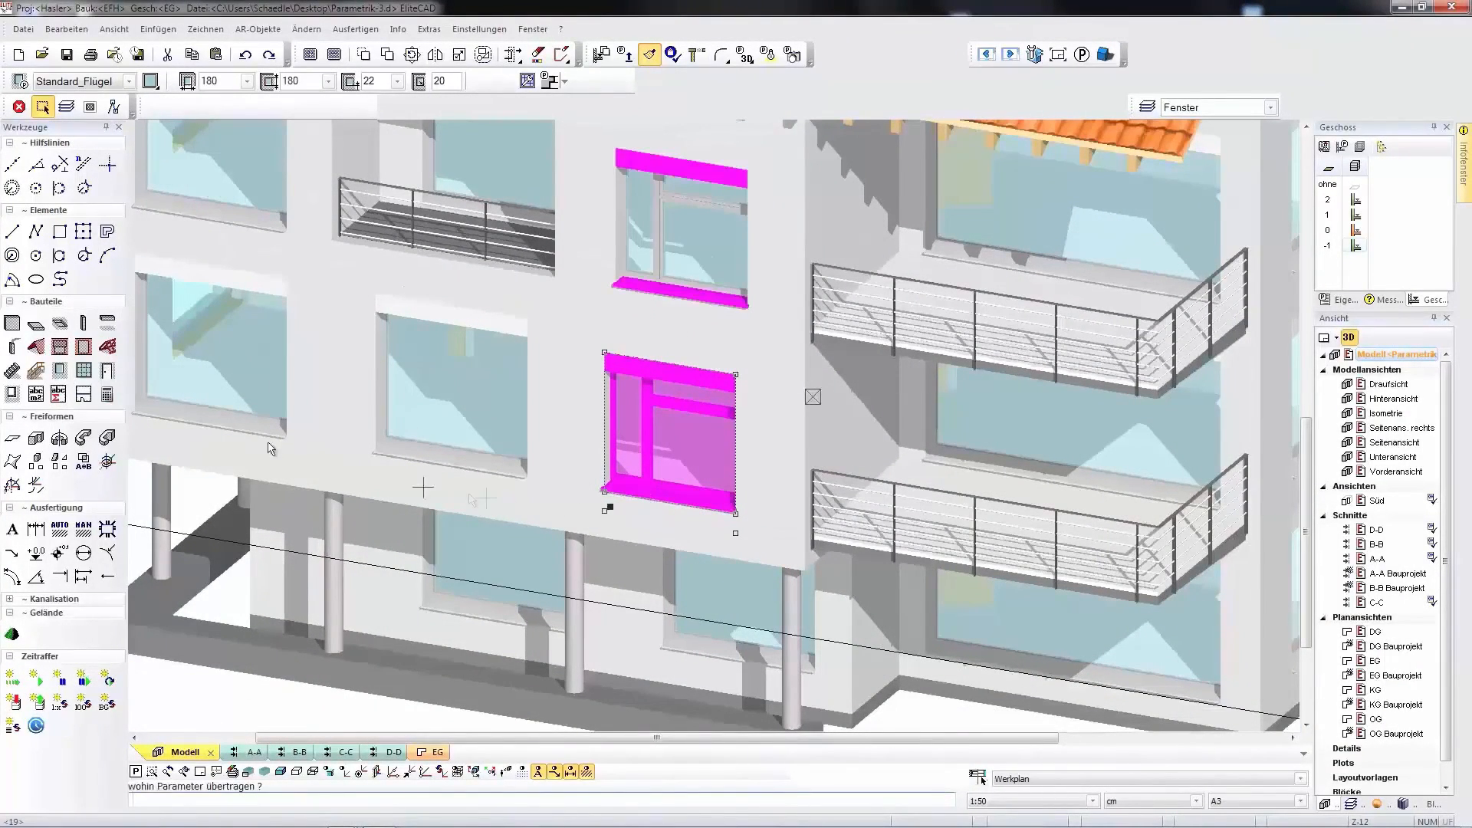
pyautogui.click(218, 348)
pyautogui.click(449, 393)
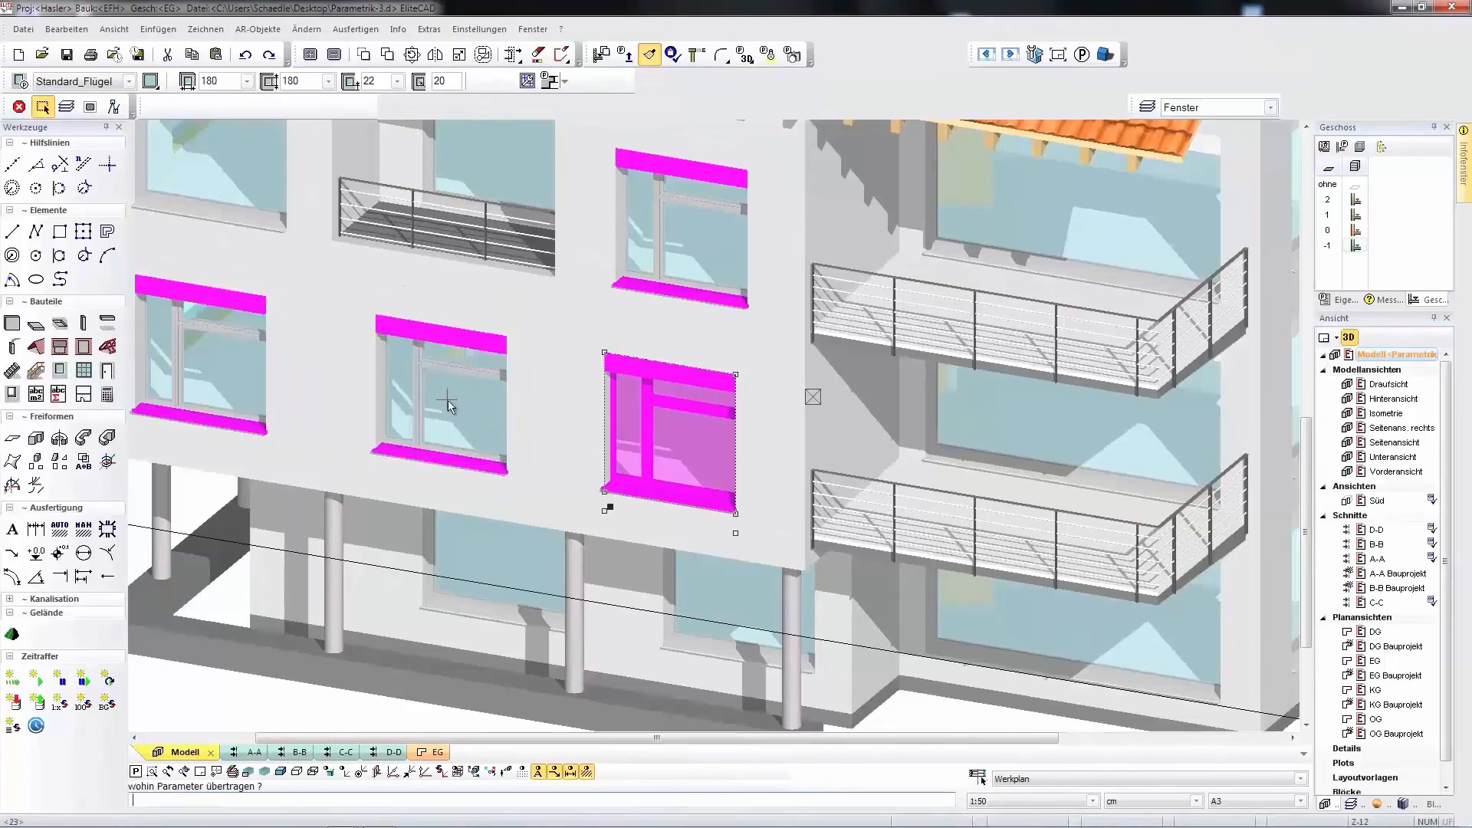
# In section D-D, set the offset of the window's roller shutter box from the facade face to 10 cm.
pyautogui.click(375, 752)
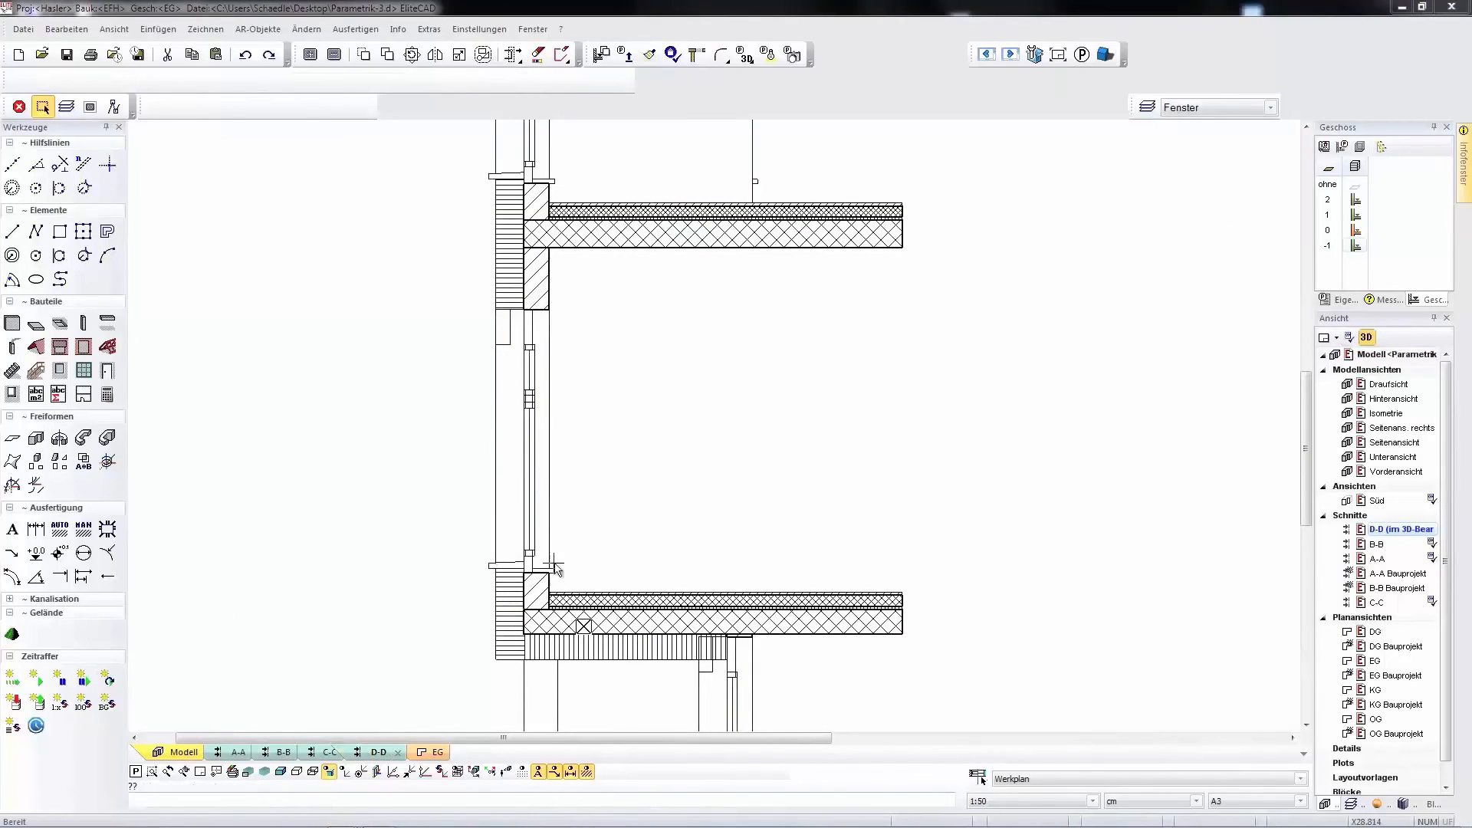
pyautogui.moveTo(537, 536)
pyautogui.mouseDown(button='middle')
pyautogui.moveTo(553, 507)
pyautogui.moveTo(713, 499)
pyautogui.mouseUp(button='middle')
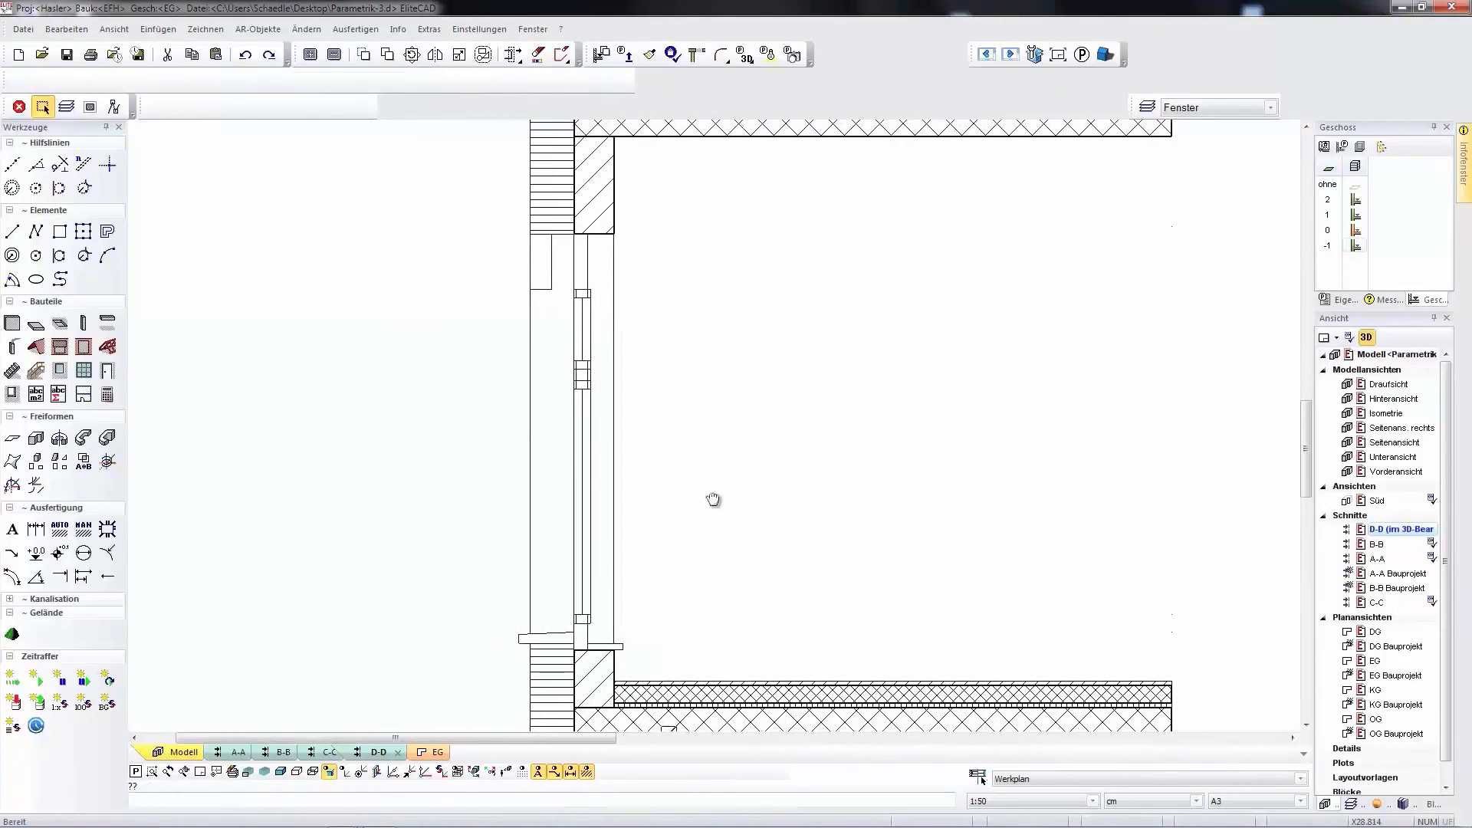
pyautogui.click(590, 551)
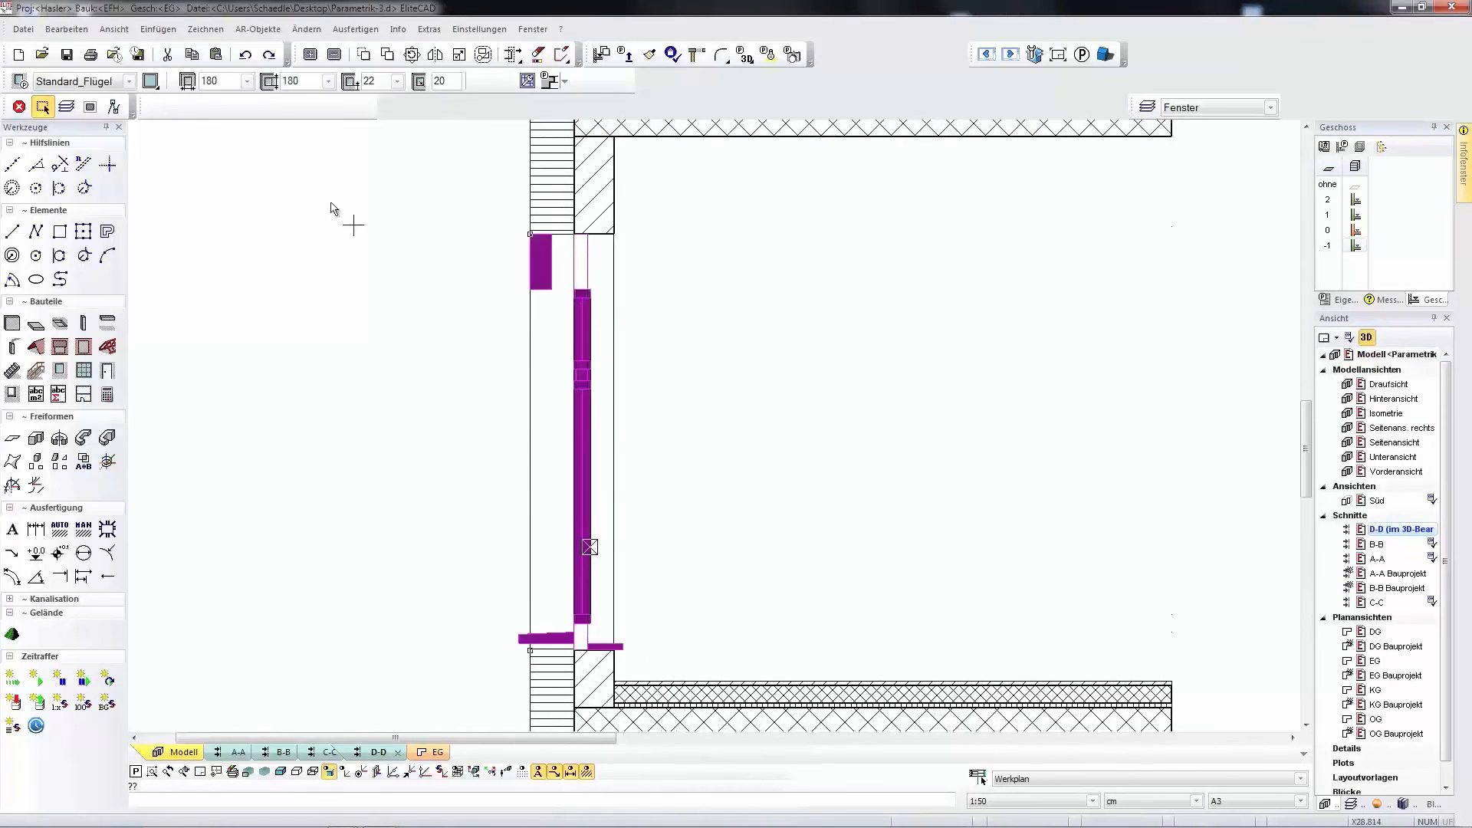
pyautogui.click(20, 81)
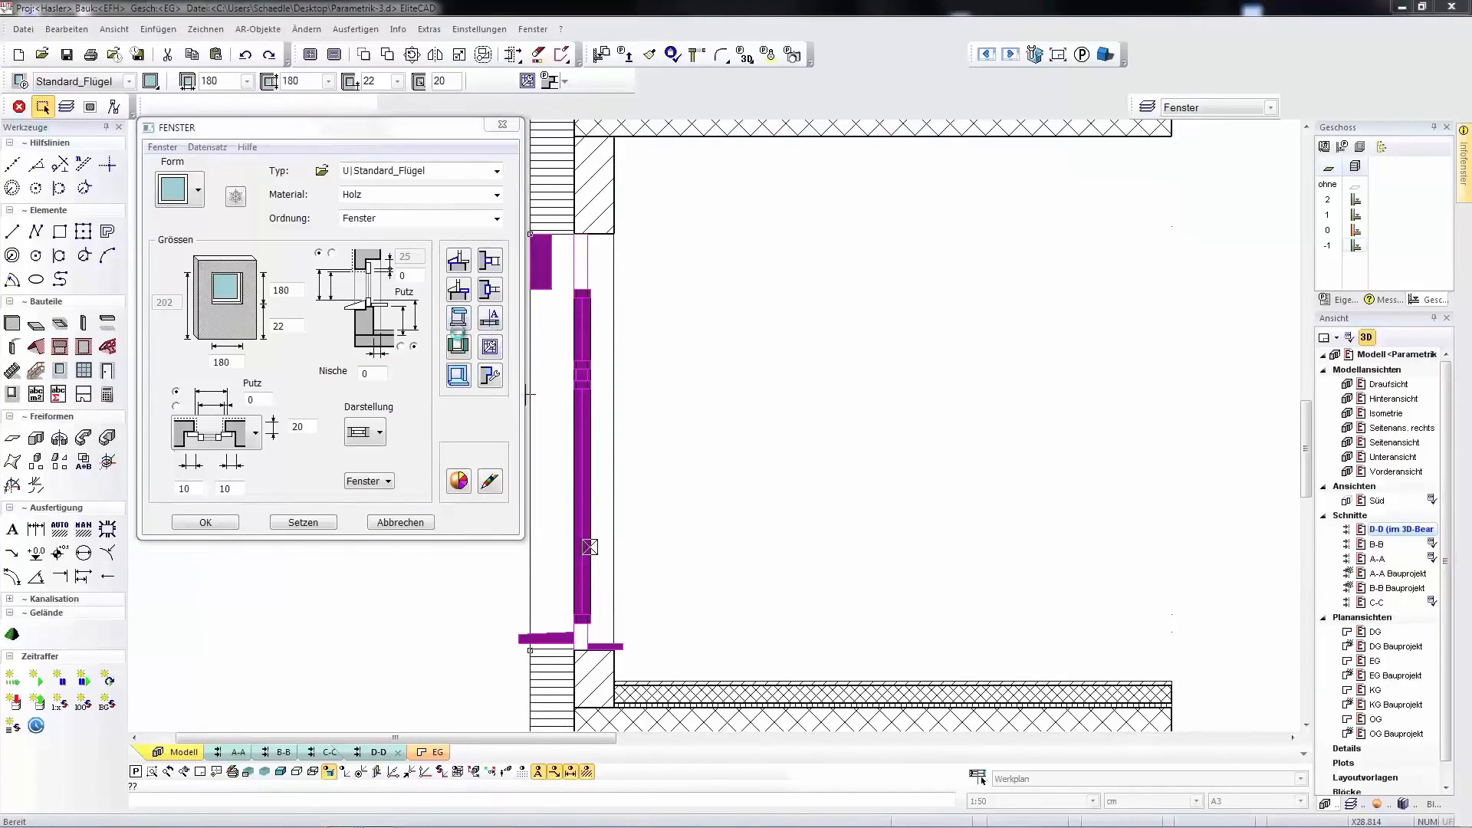
pyautogui.click(458, 322)
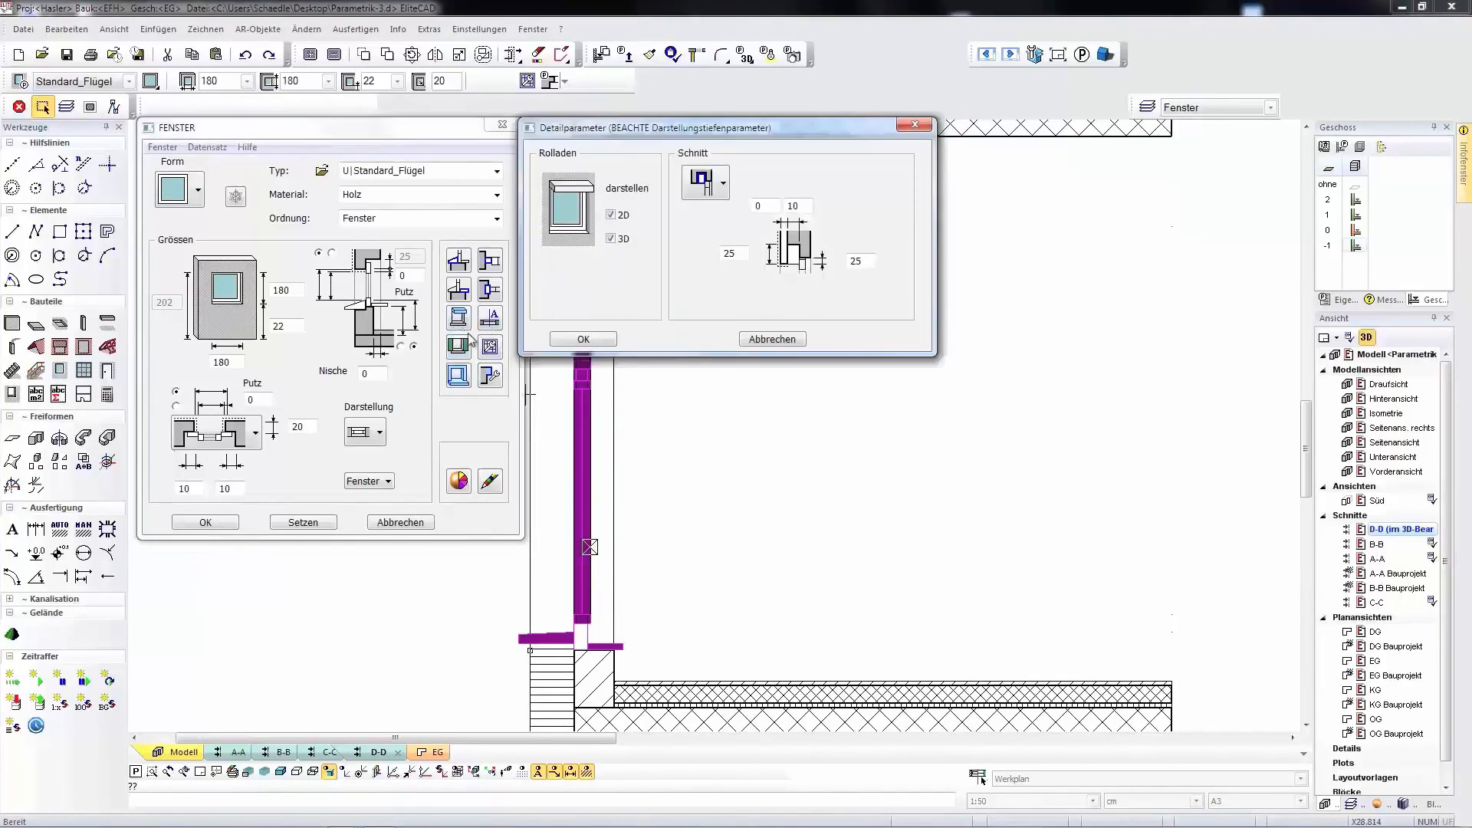
pyautogui.doubleClick(759, 205)
pyautogui.write('10')
pyautogui.click(584, 339)
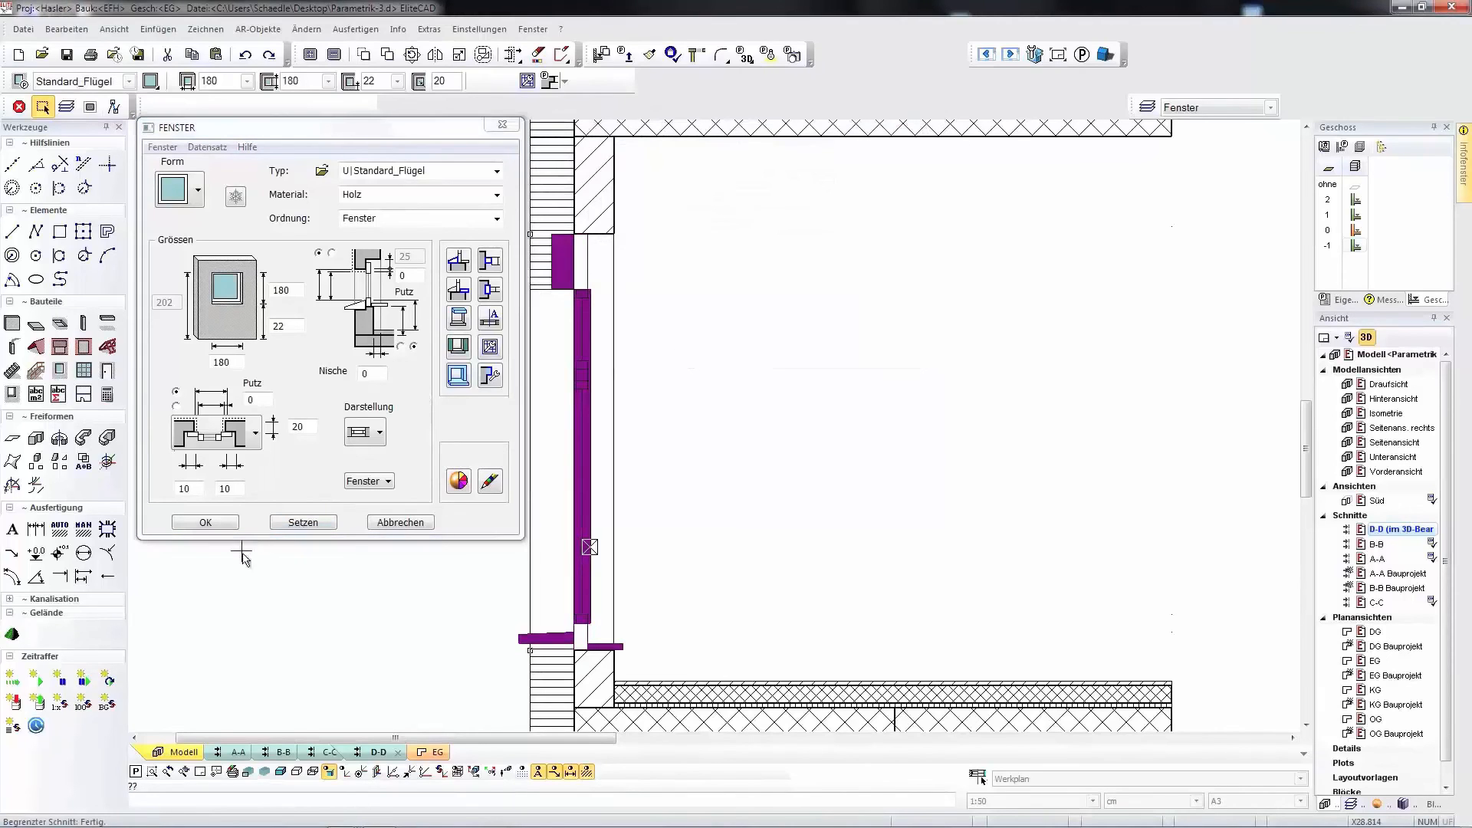
pyautogui.click(233, 524)
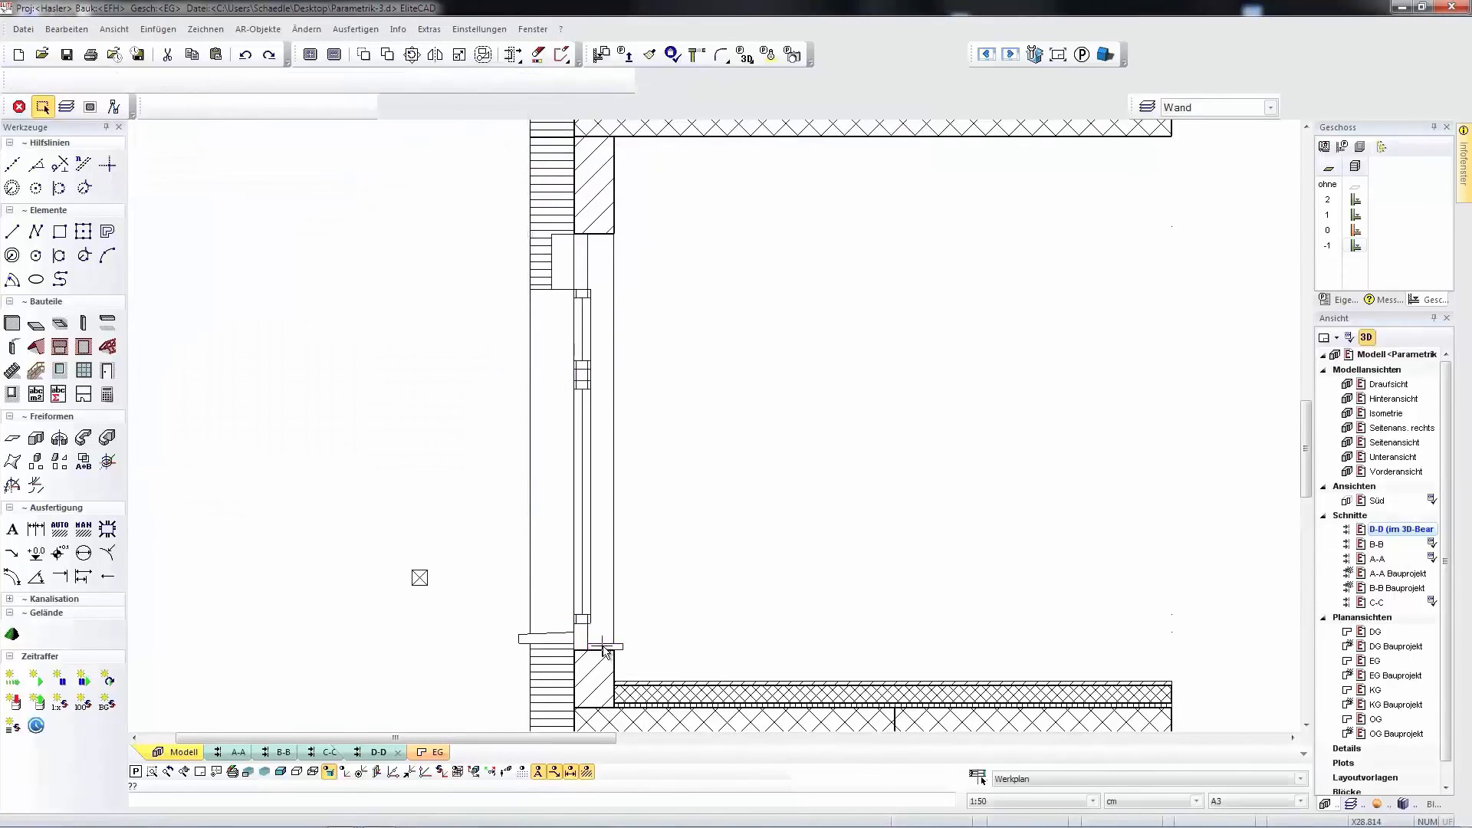
# Raise the window's lower edge in section D-D to a sill height of about 65.5 cm.
pyautogui.click(532, 651)
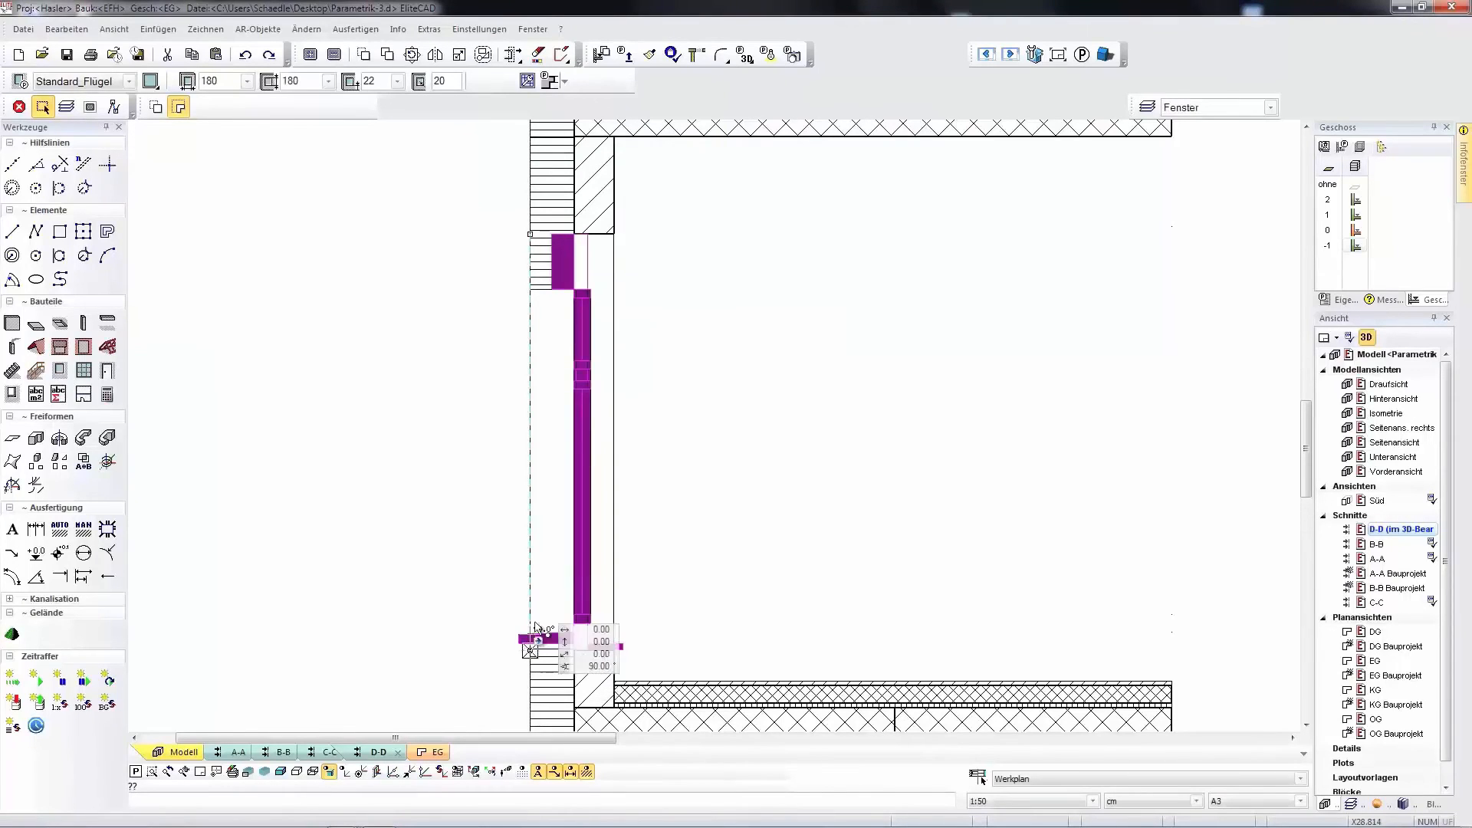
pyautogui.click(531, 554)
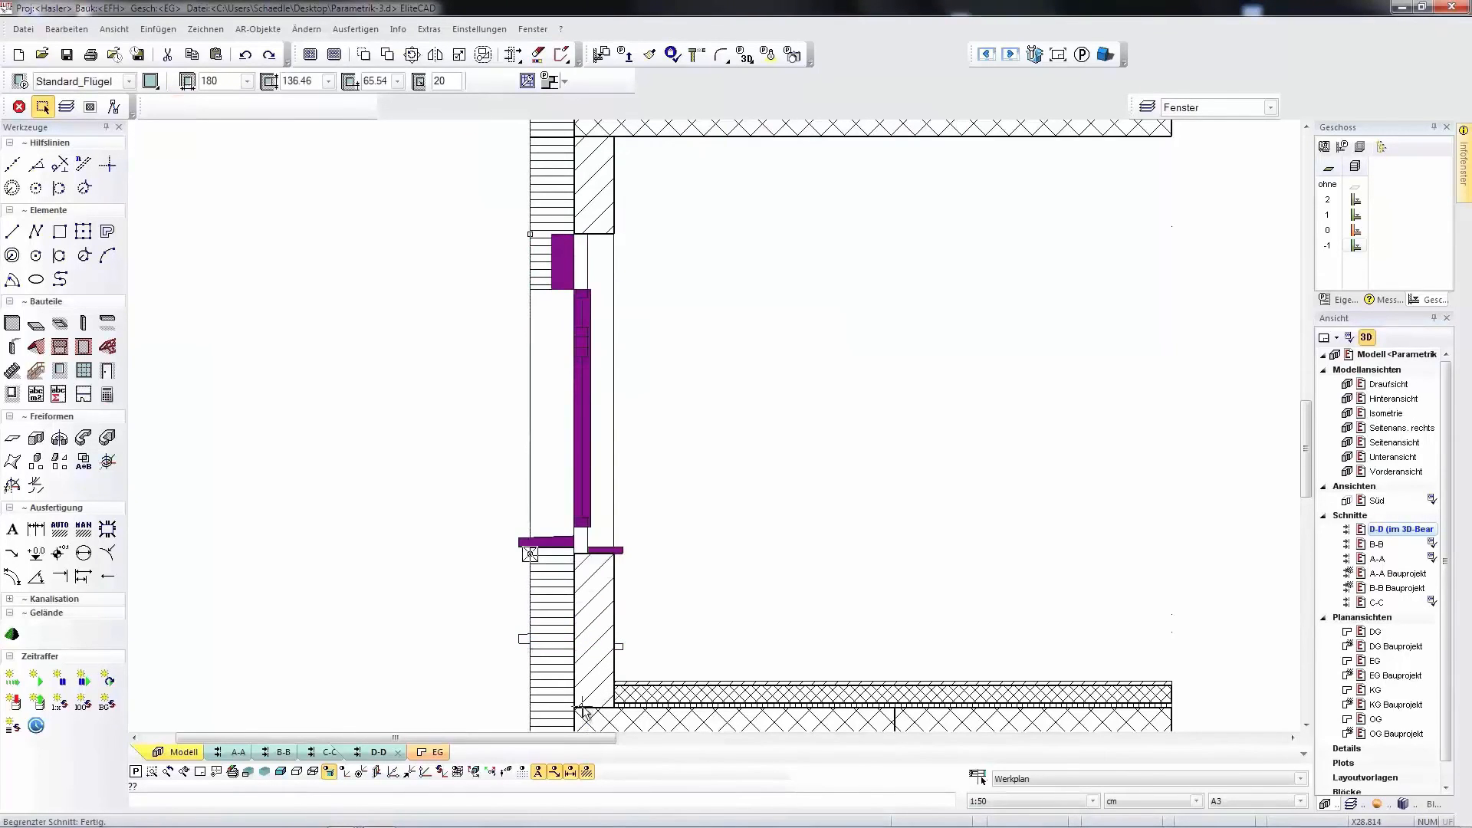
pyautogui.click(361, 525)
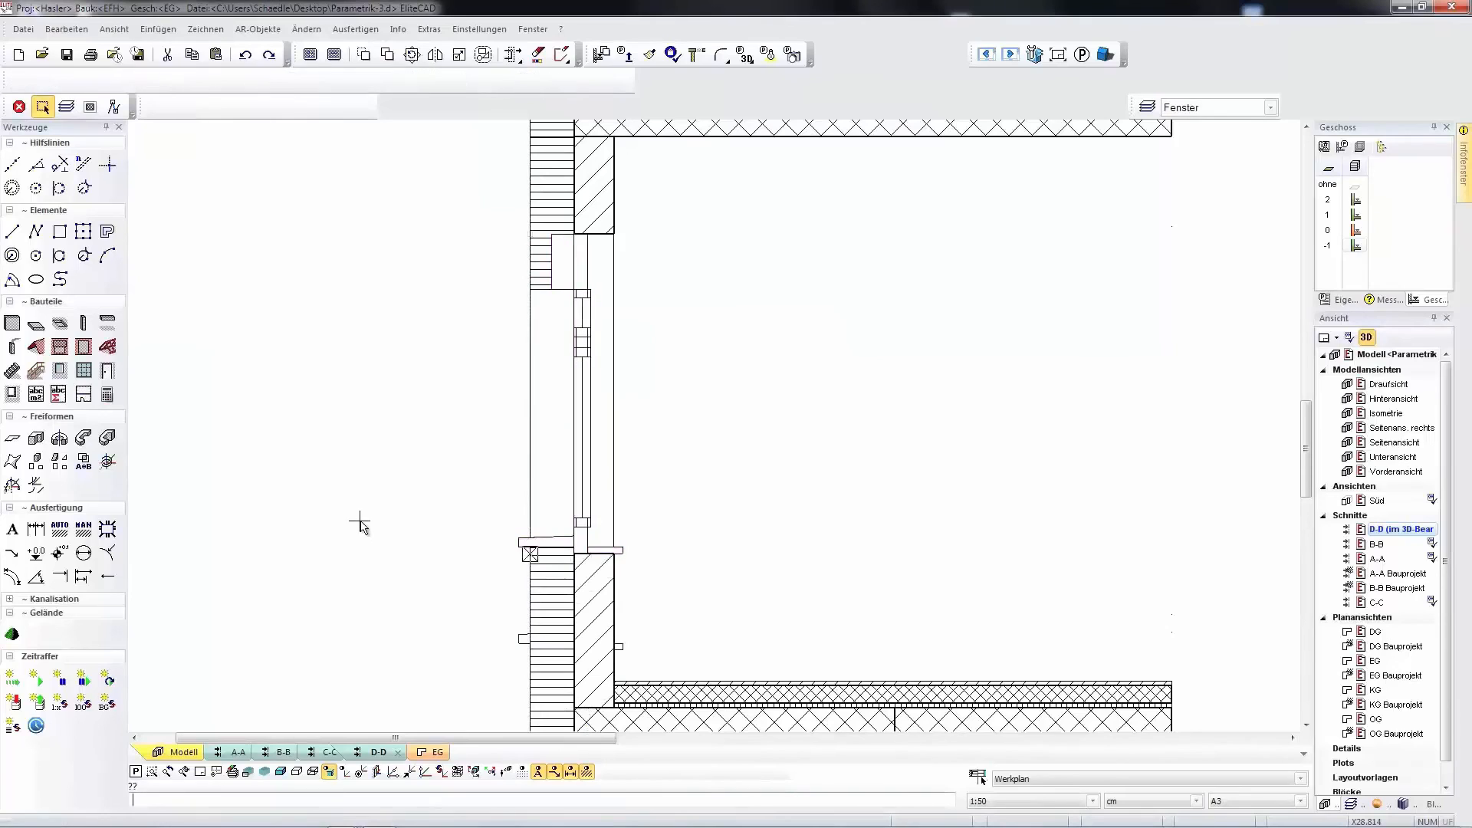
# Stretch the window's upper edge to the underside of the ceiling slab, making it about 180.5 cm high, and return to the 3D model.
pyautogui.click(587, 309)
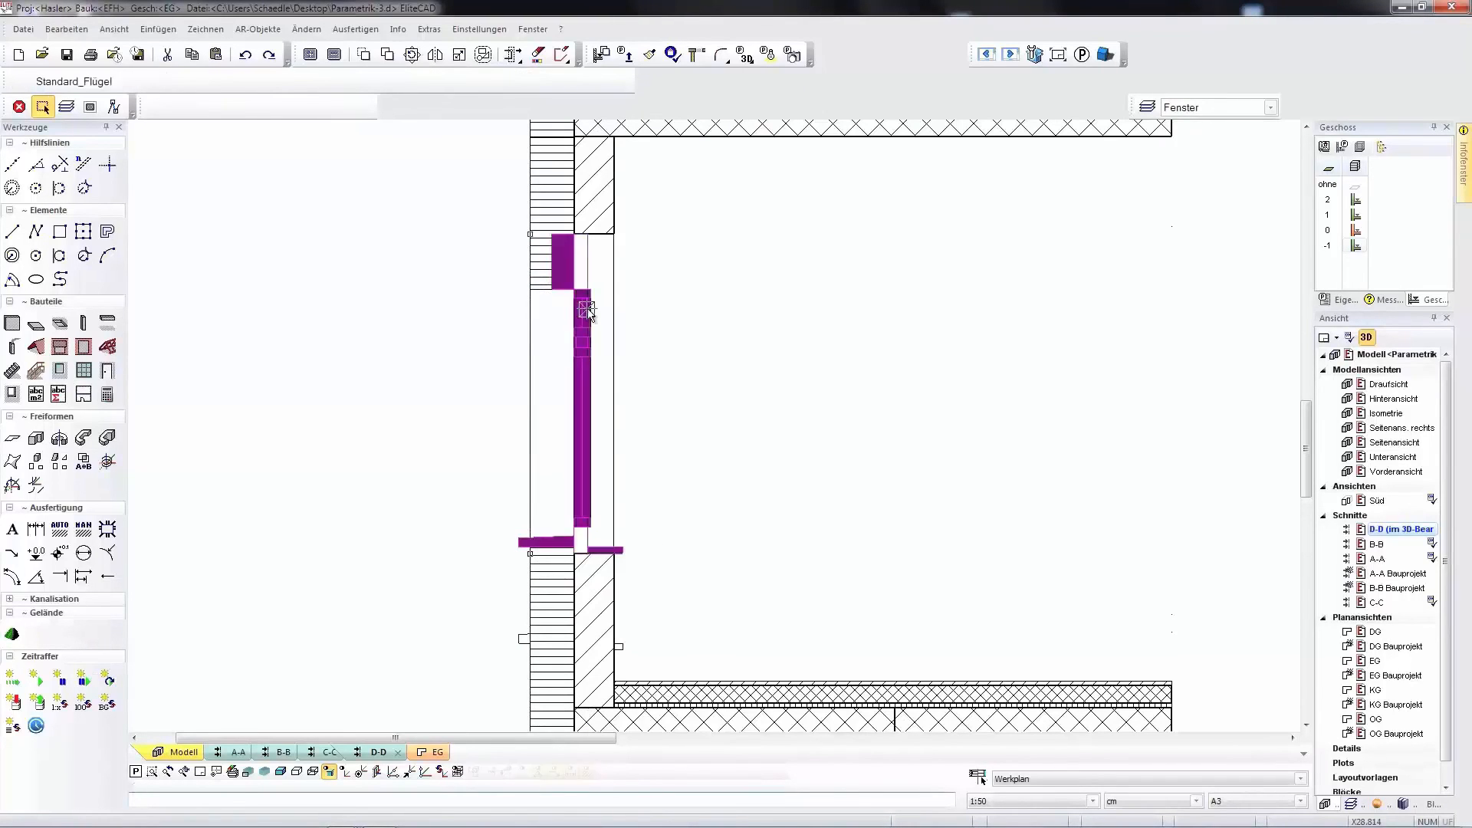
pyautogui.moveTo(532, 233); pyautogui.dragTo(529, 136)
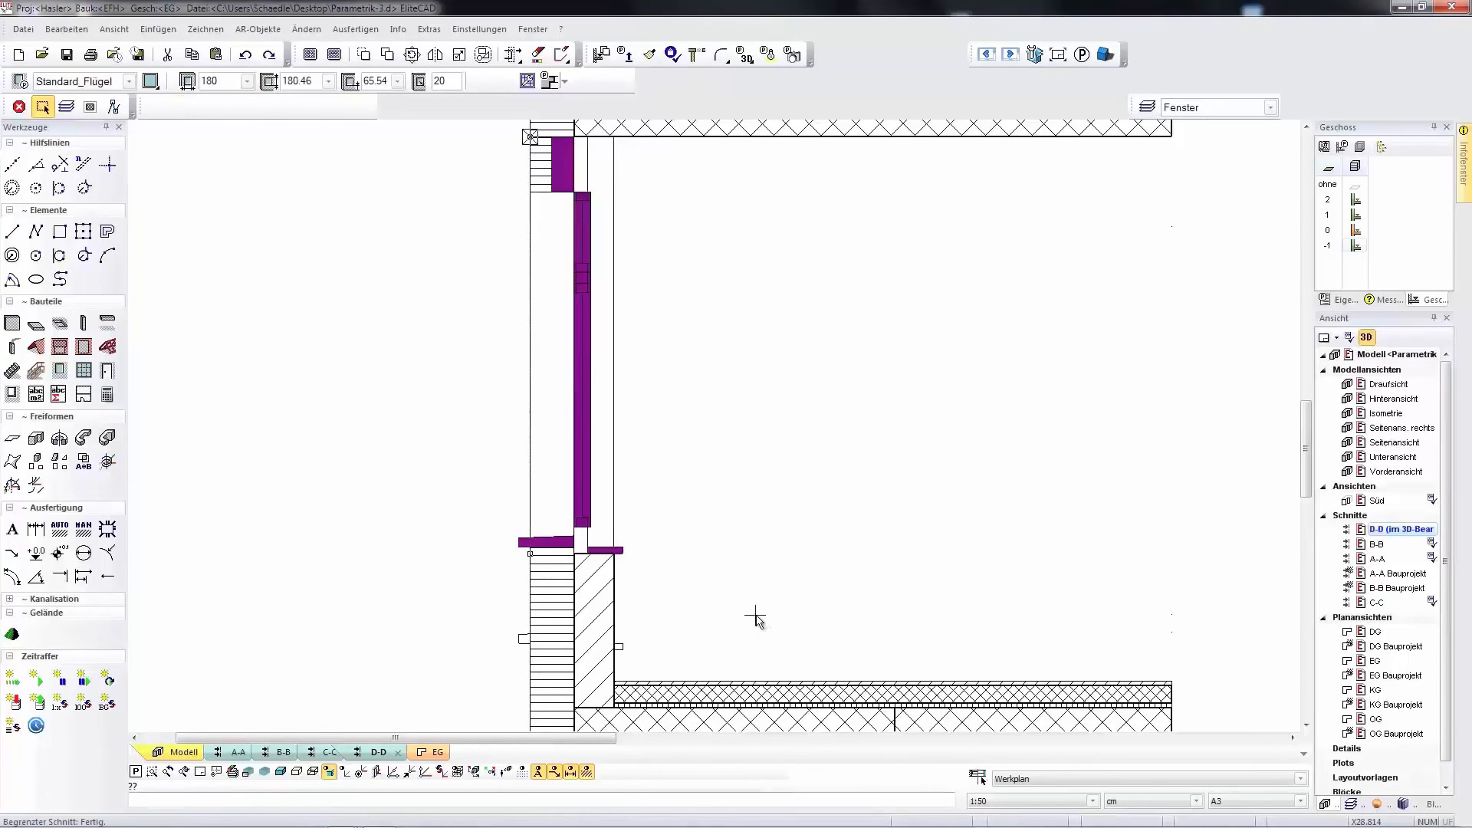
pyautogui.press('Escape')
pyautogui.scroll(-3, 738, 606)
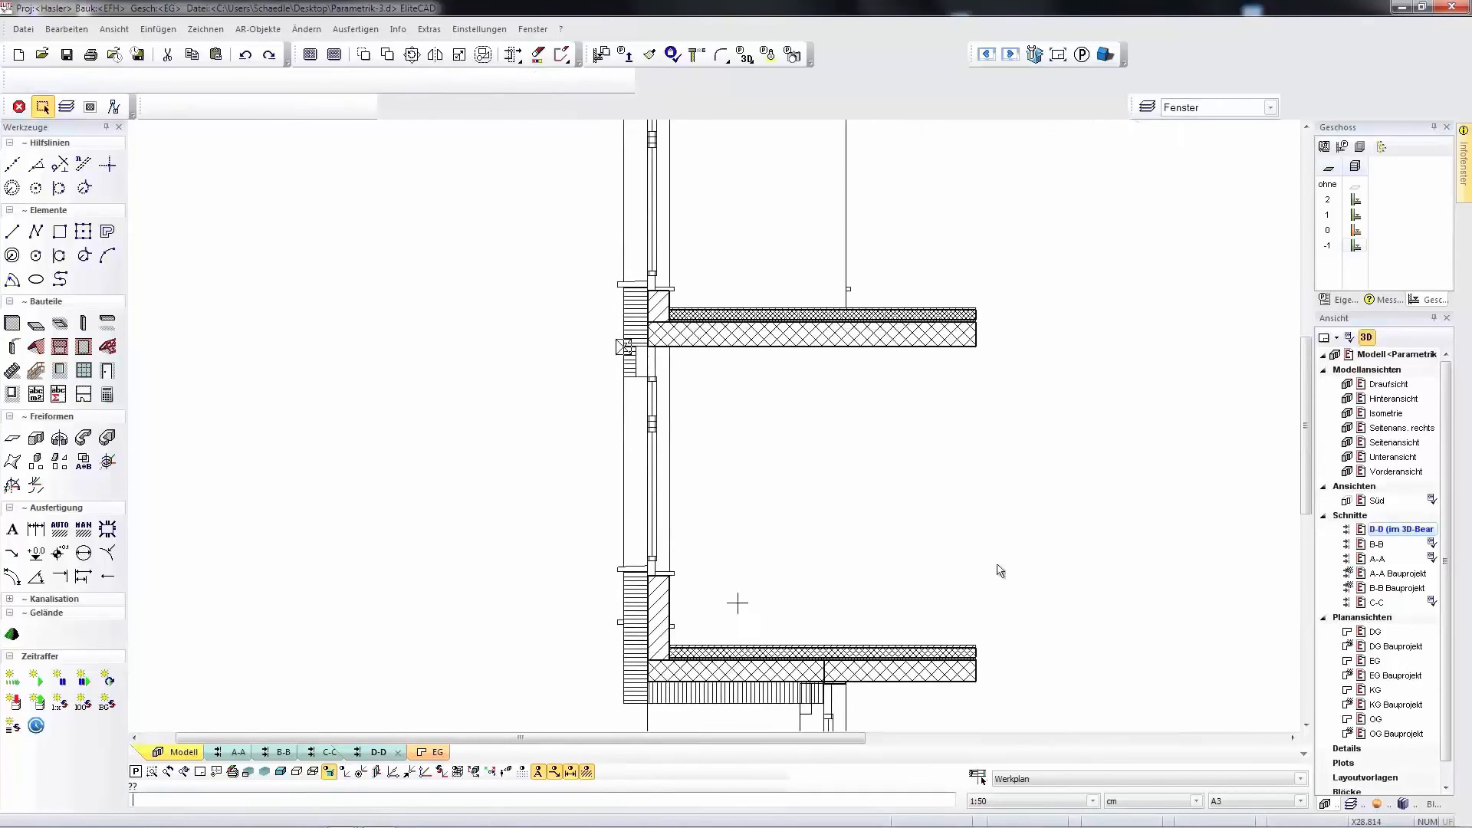
pyautogui.doubleClick(1391, 355)
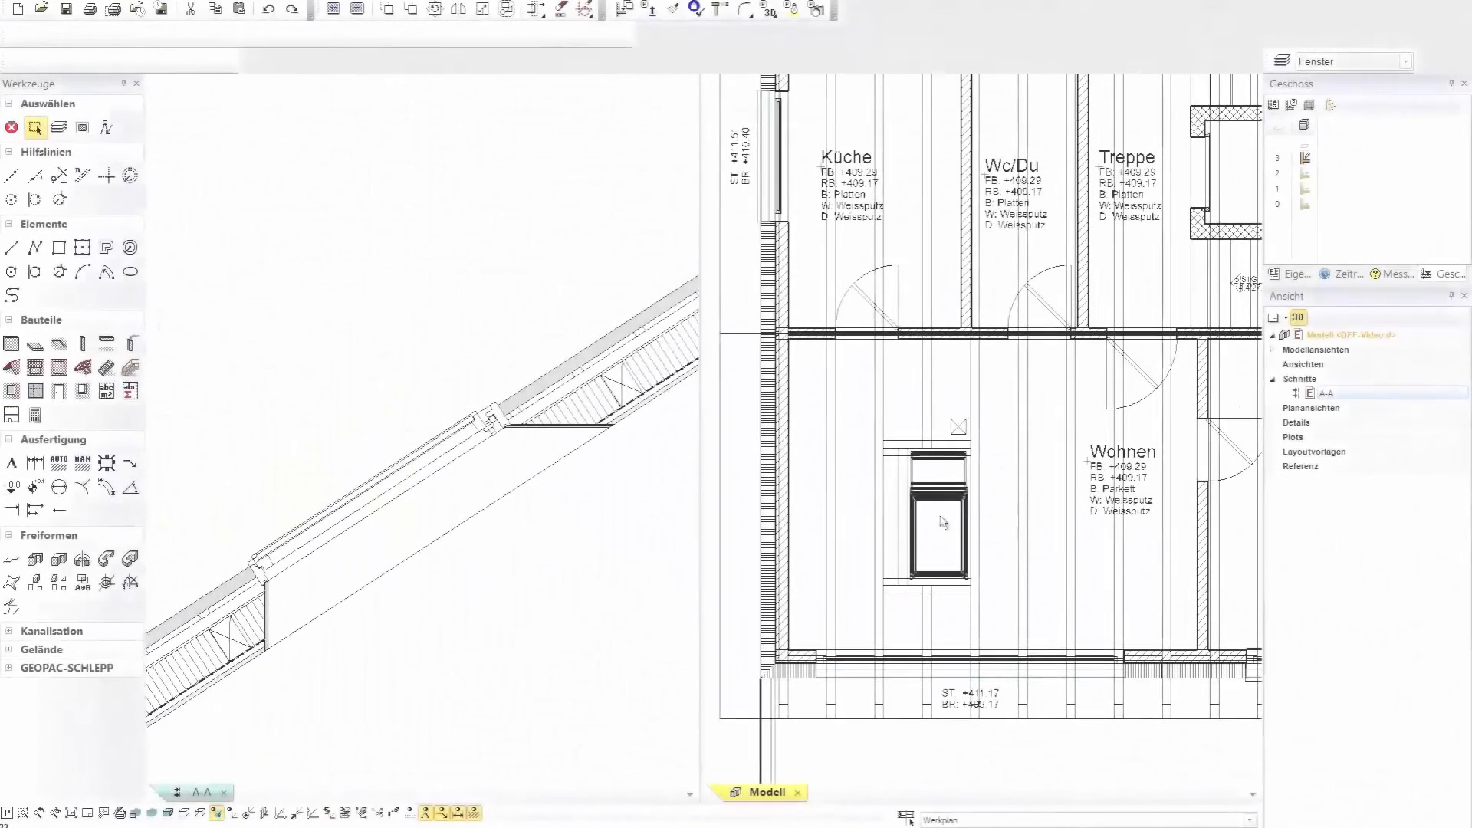
# Shift the Velux roof window in the Wohnen room slightly up and to the right in the floor plan.
pyautogui.click(943, 522)
pyautogui.moveTo(967, 525); pyautogui.dragTo(980, 512)
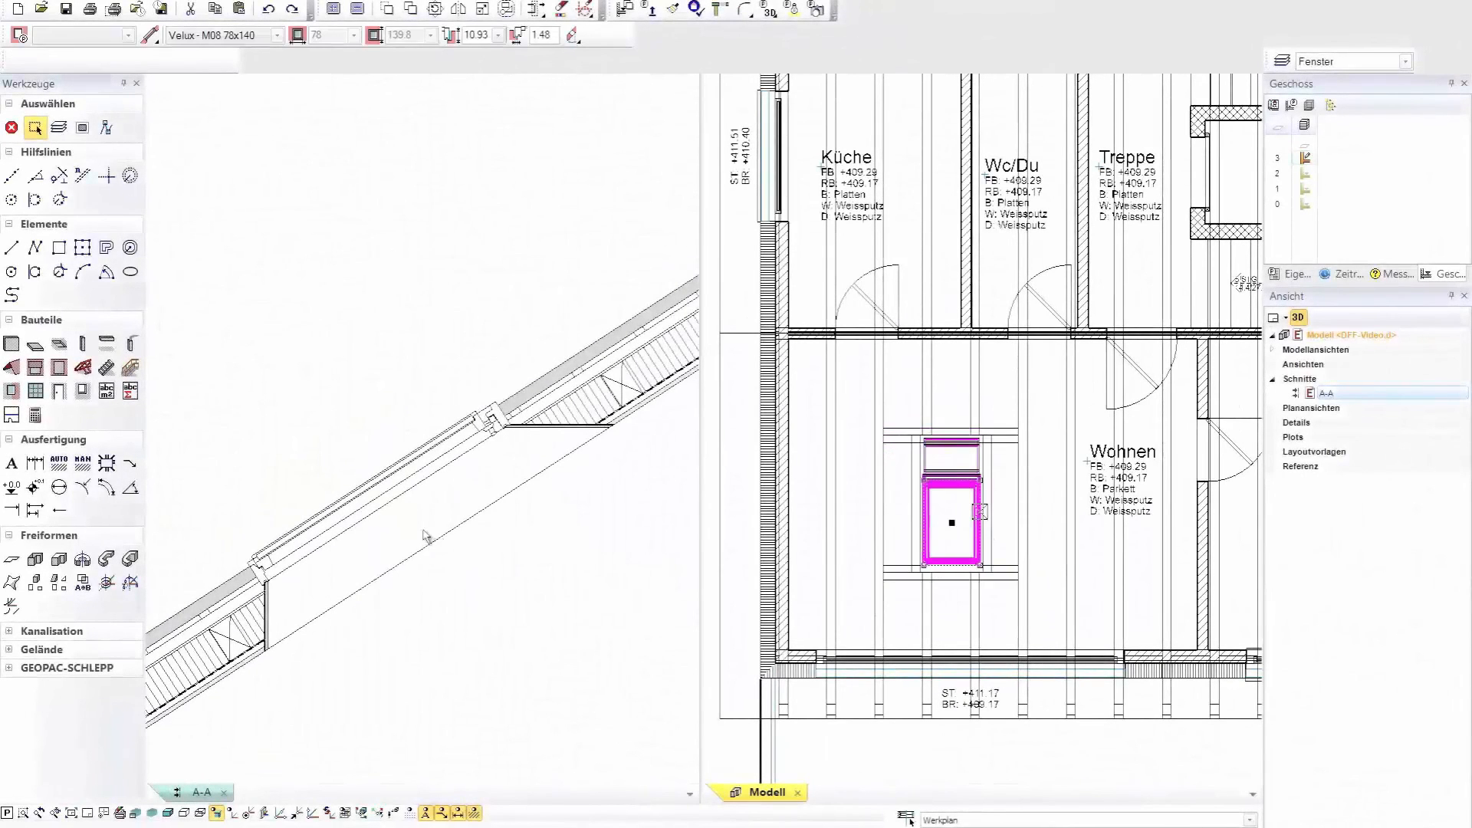
# Set the pitch of the main roof to 36 degrees in section A-A.
pyautogui.click(425, 286)
pyautogui.click(614, 346)
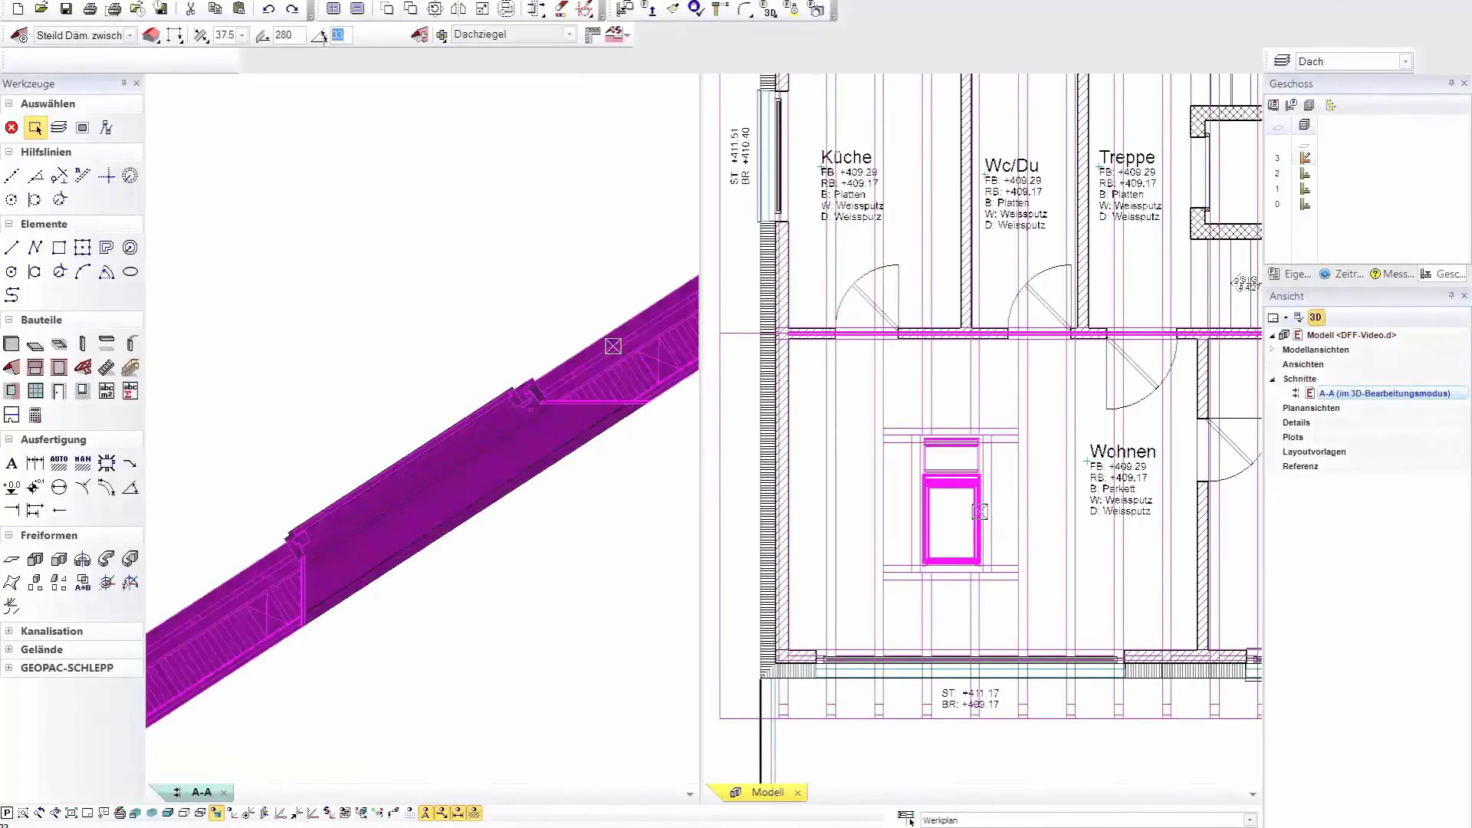
pyautogui.write('36')
pyautogui.press('Return')
pyautogui.press('Escape')
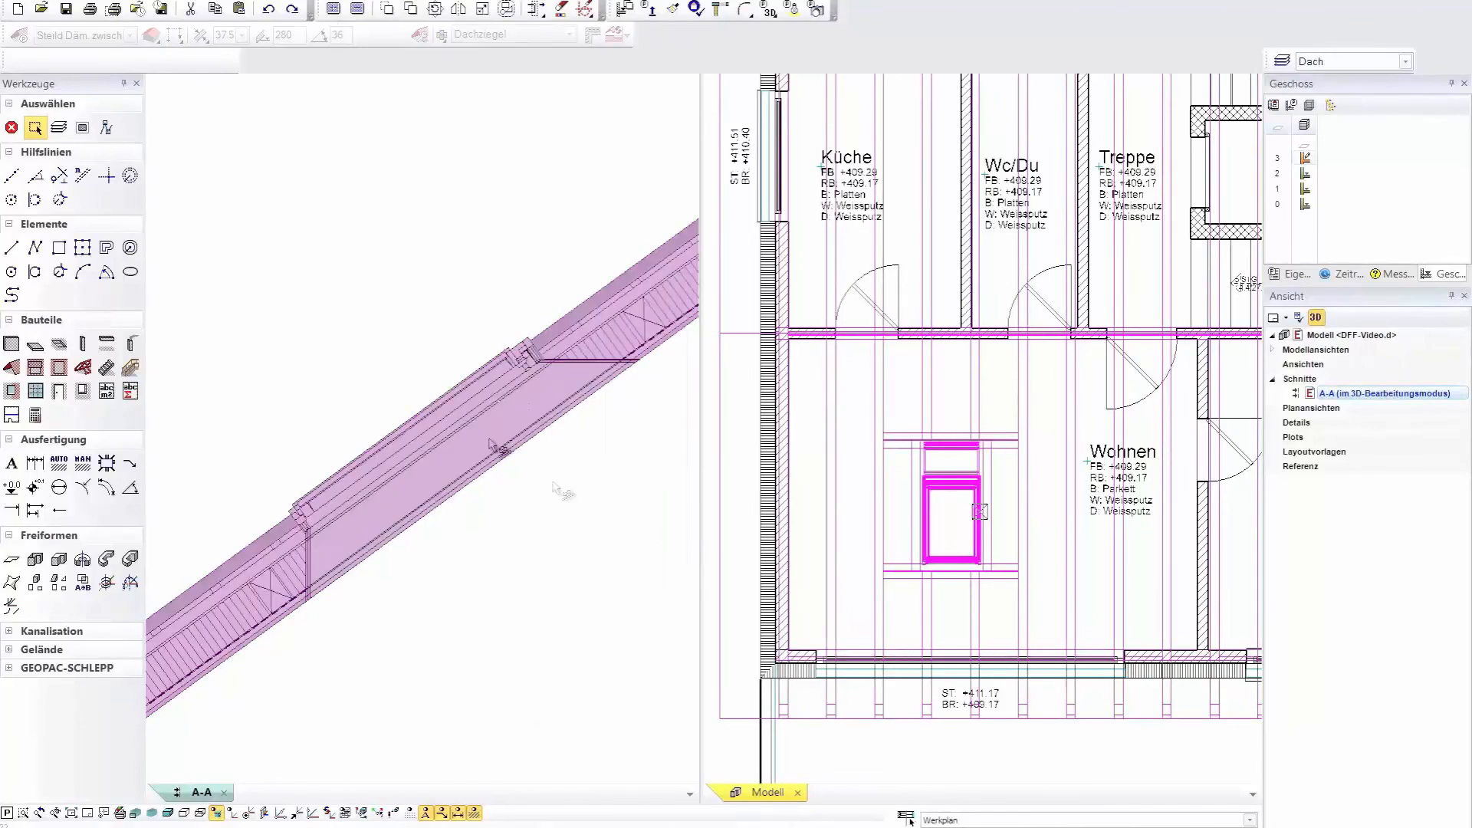
# Change the roof window in section A-A to the library size Velux - M06 78x118.
pyautogui.click(415, 420)
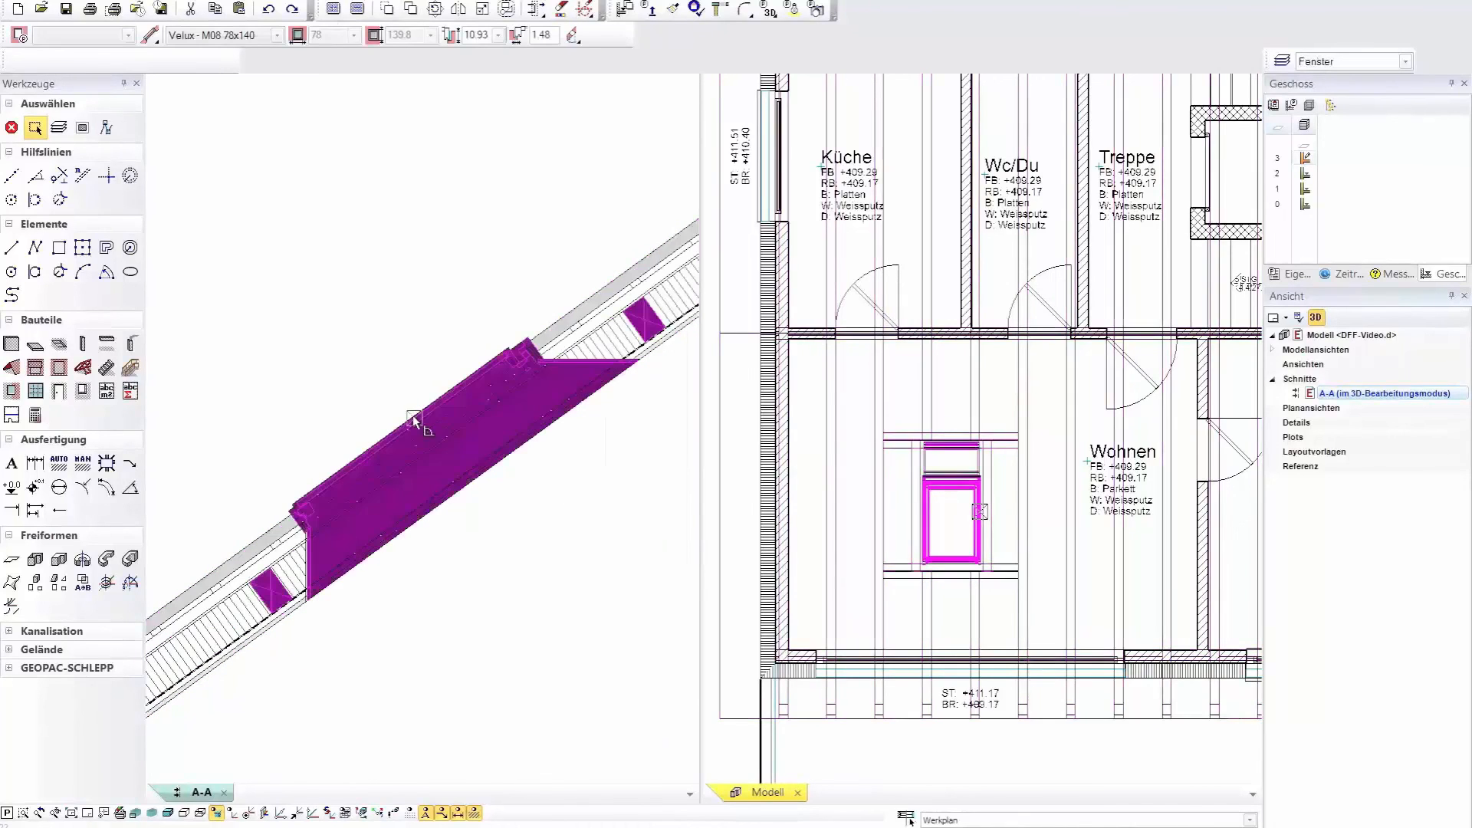
pyautogui.click(20, 35)
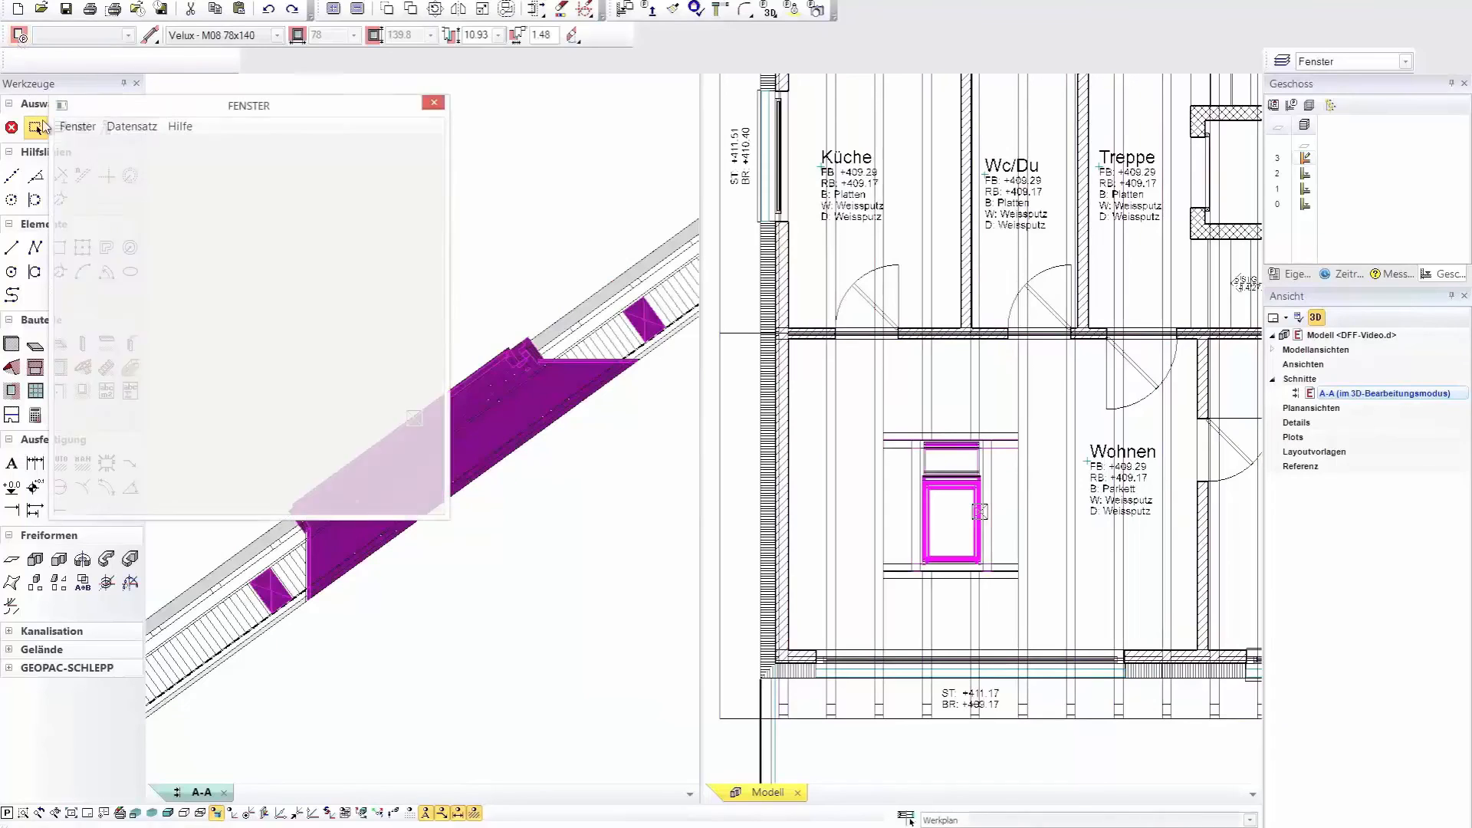
pyautogui.click(326, 240)
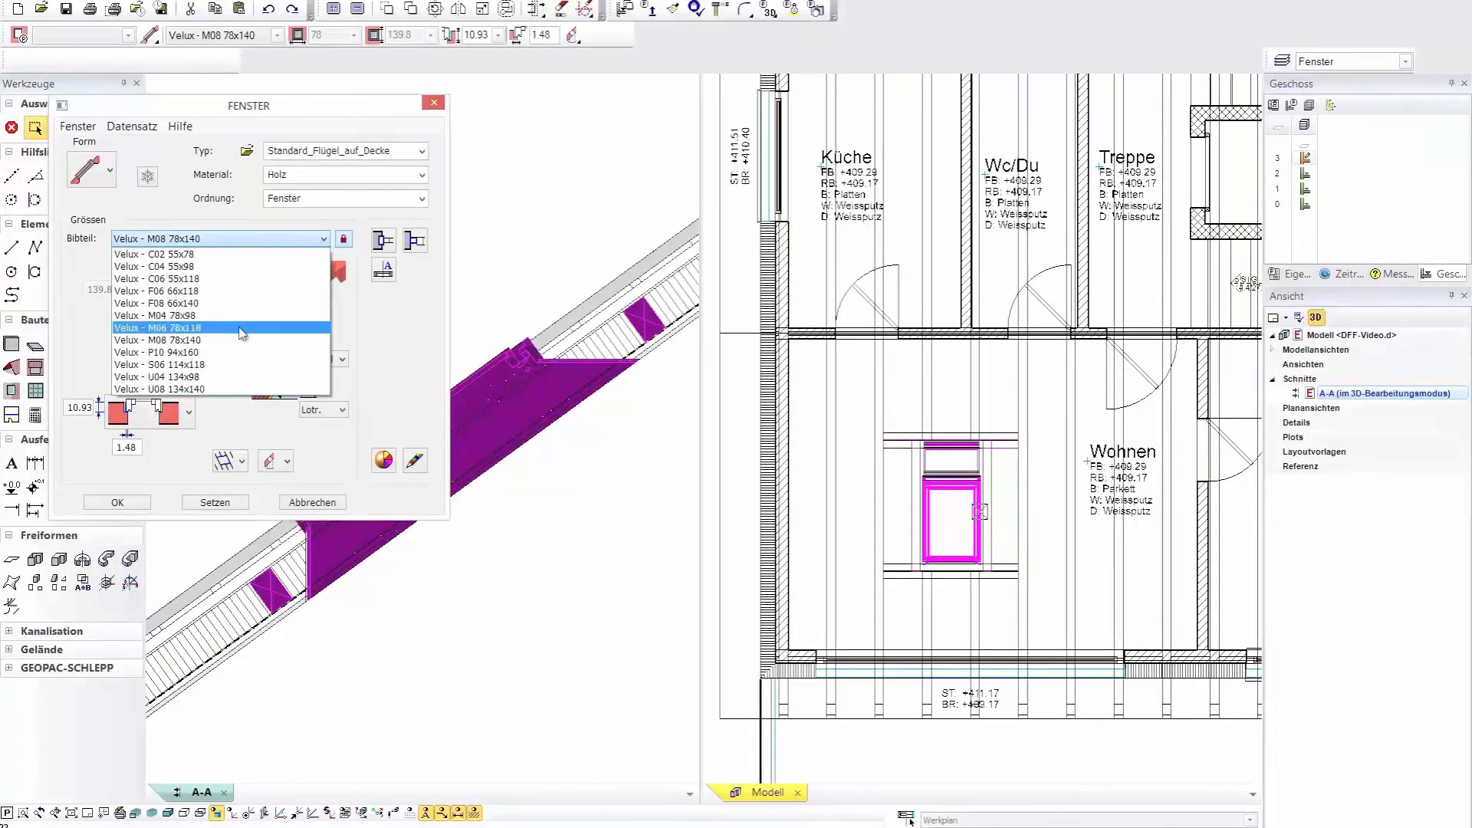
pyautogui.click(242, 328)
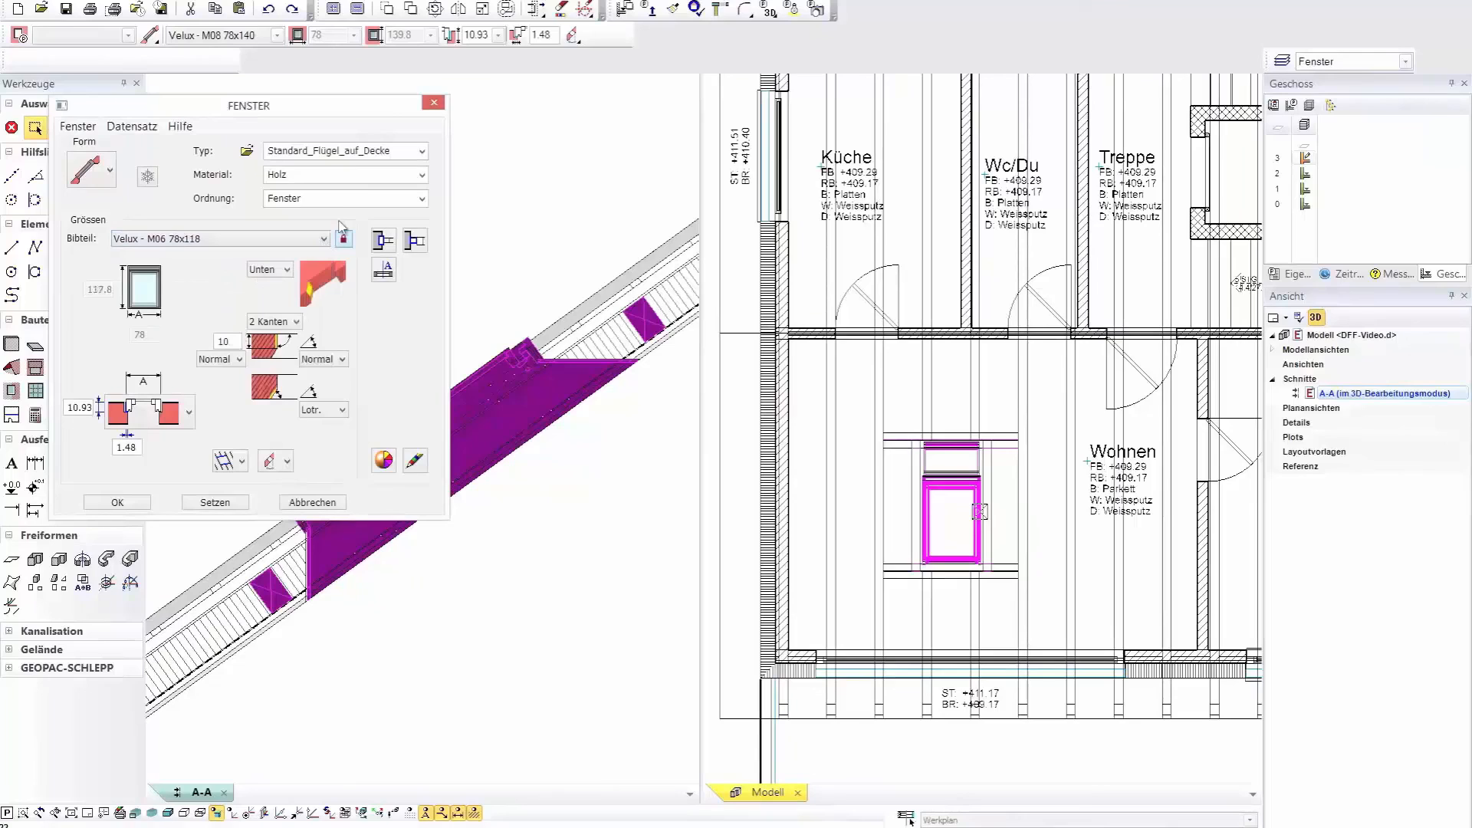
pyautogui.click(215, 503)
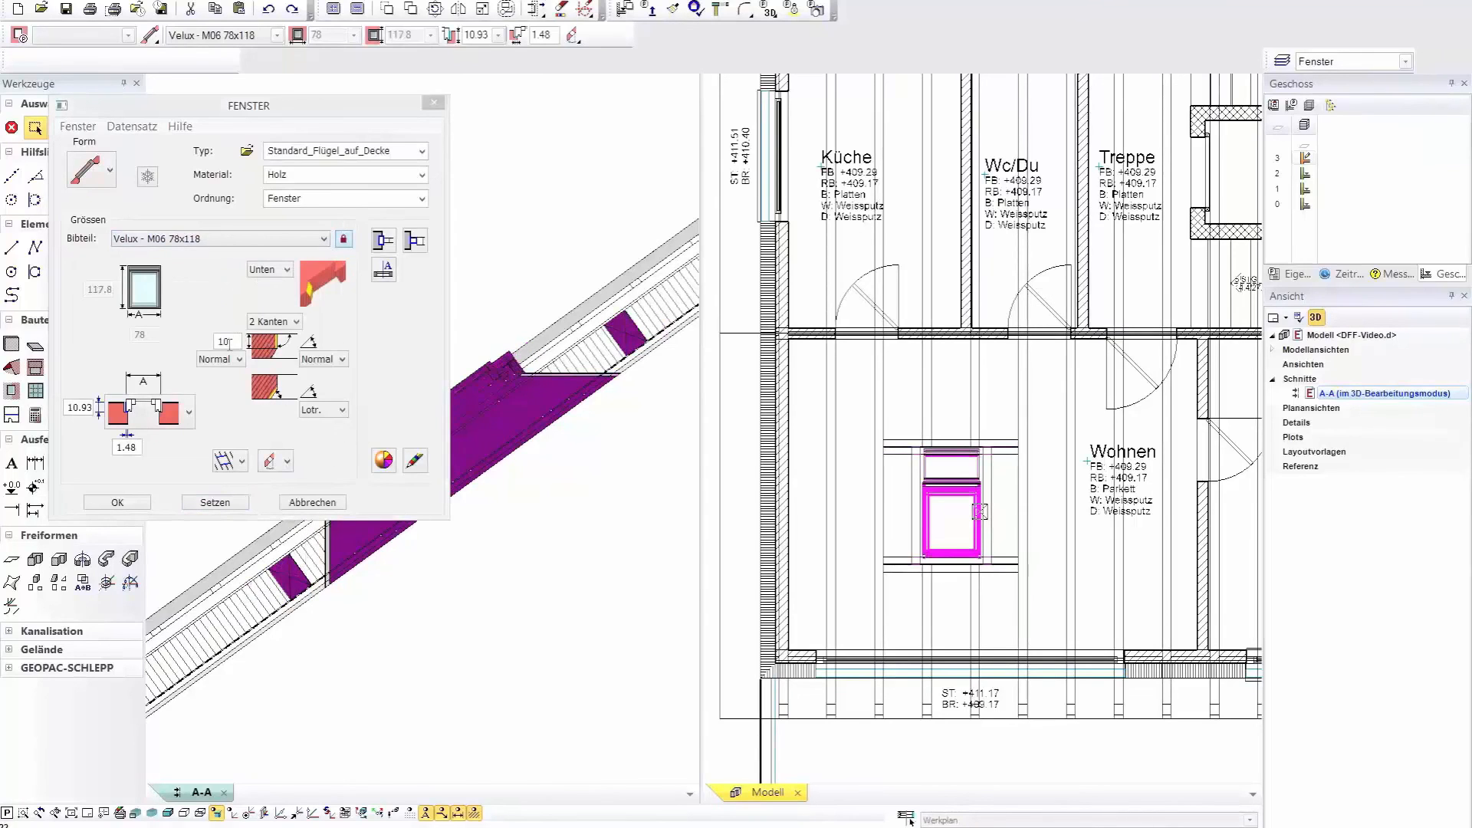
# Set the first edge length of the roof window's lower reveal to 15 cm and adapt all reveals with Anschlag - Unten as reference.
pyautogui.moveTo(235, 342); pyautogui.dragTo(198, 343)
pyautogui.write('15')
pyautogui.click(240, 506)
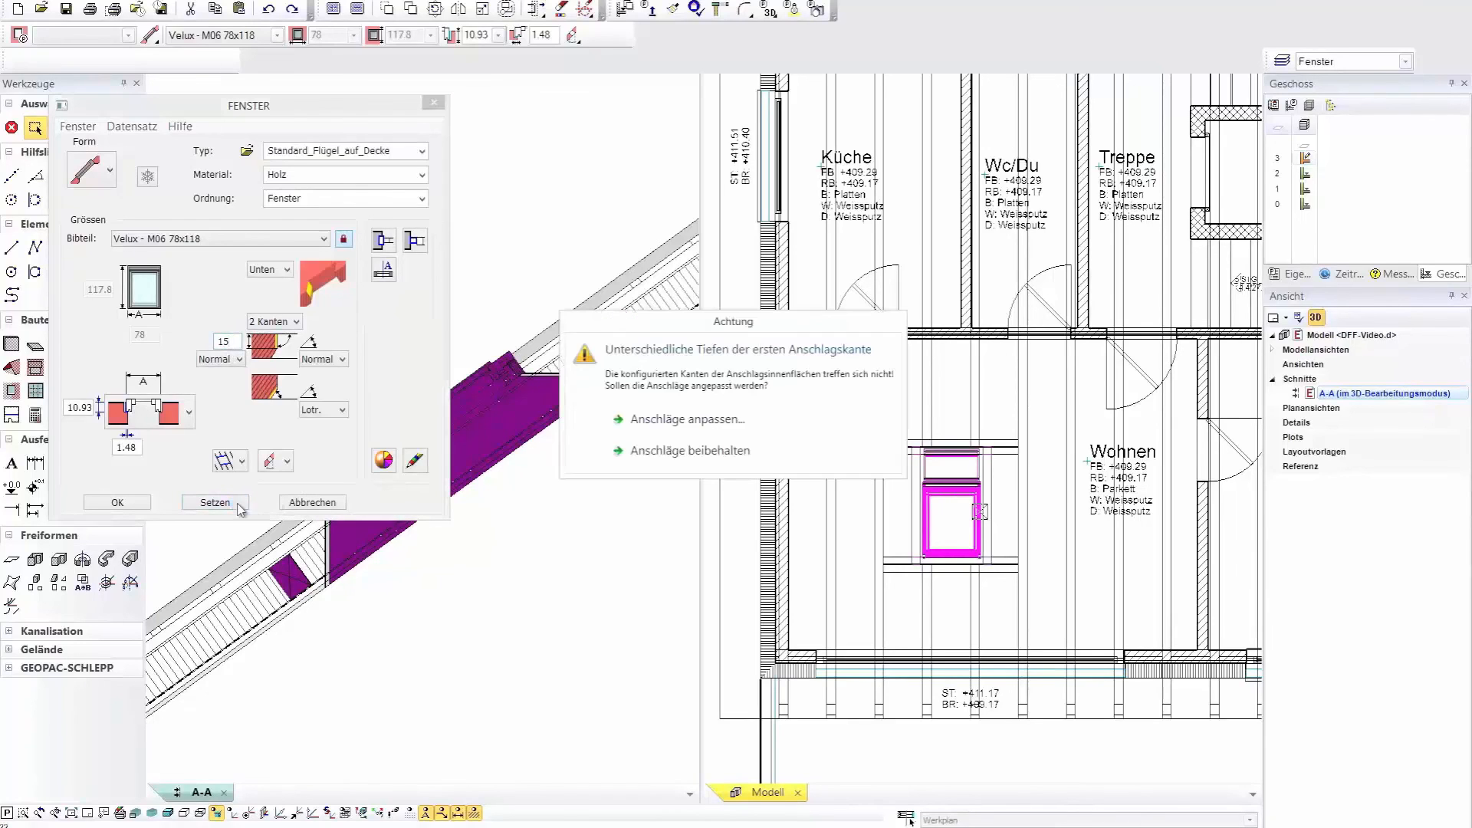
pyautogui.click(679, 419)
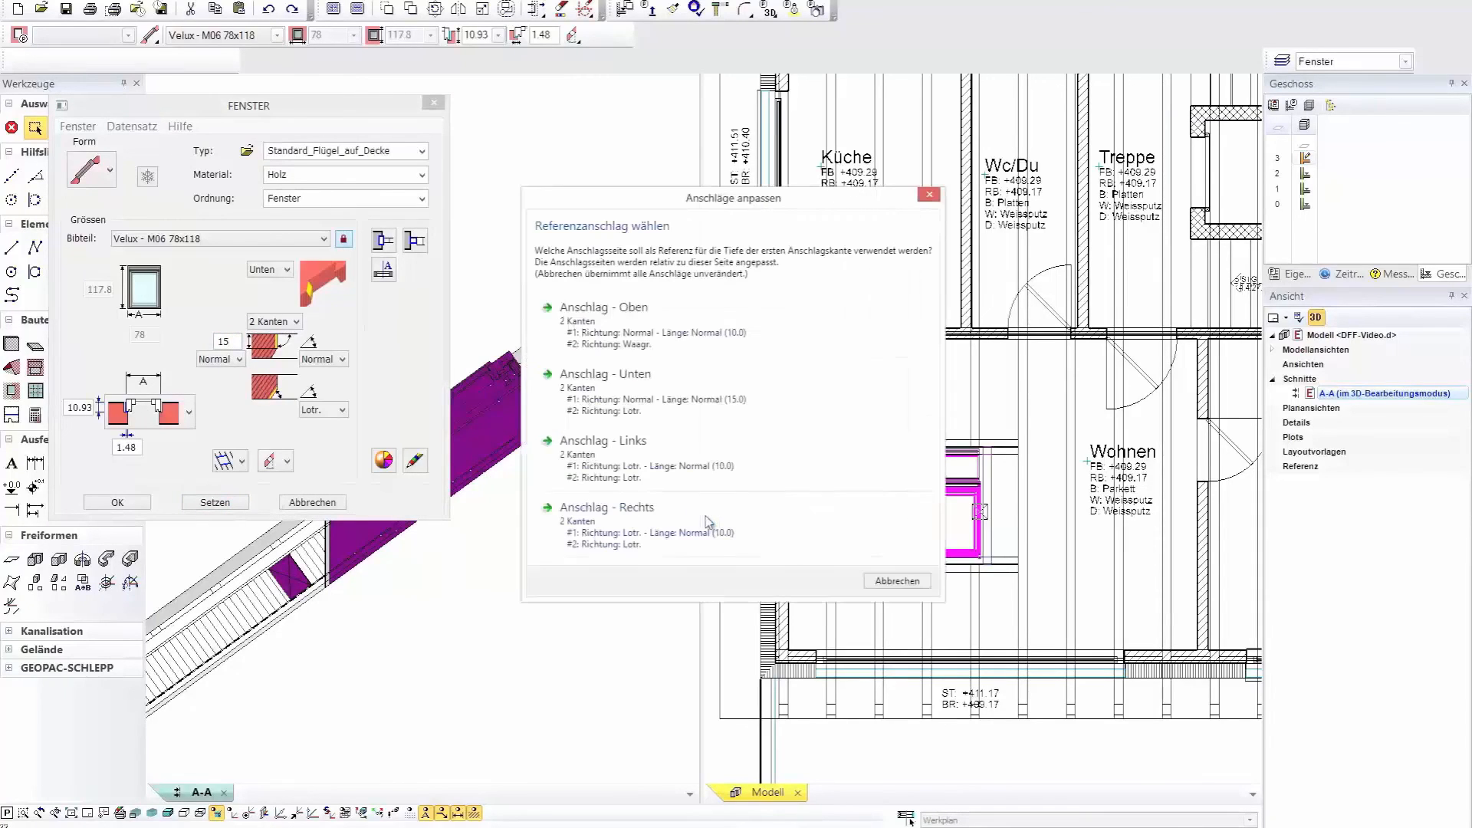
pyautogui.click(699, 387)
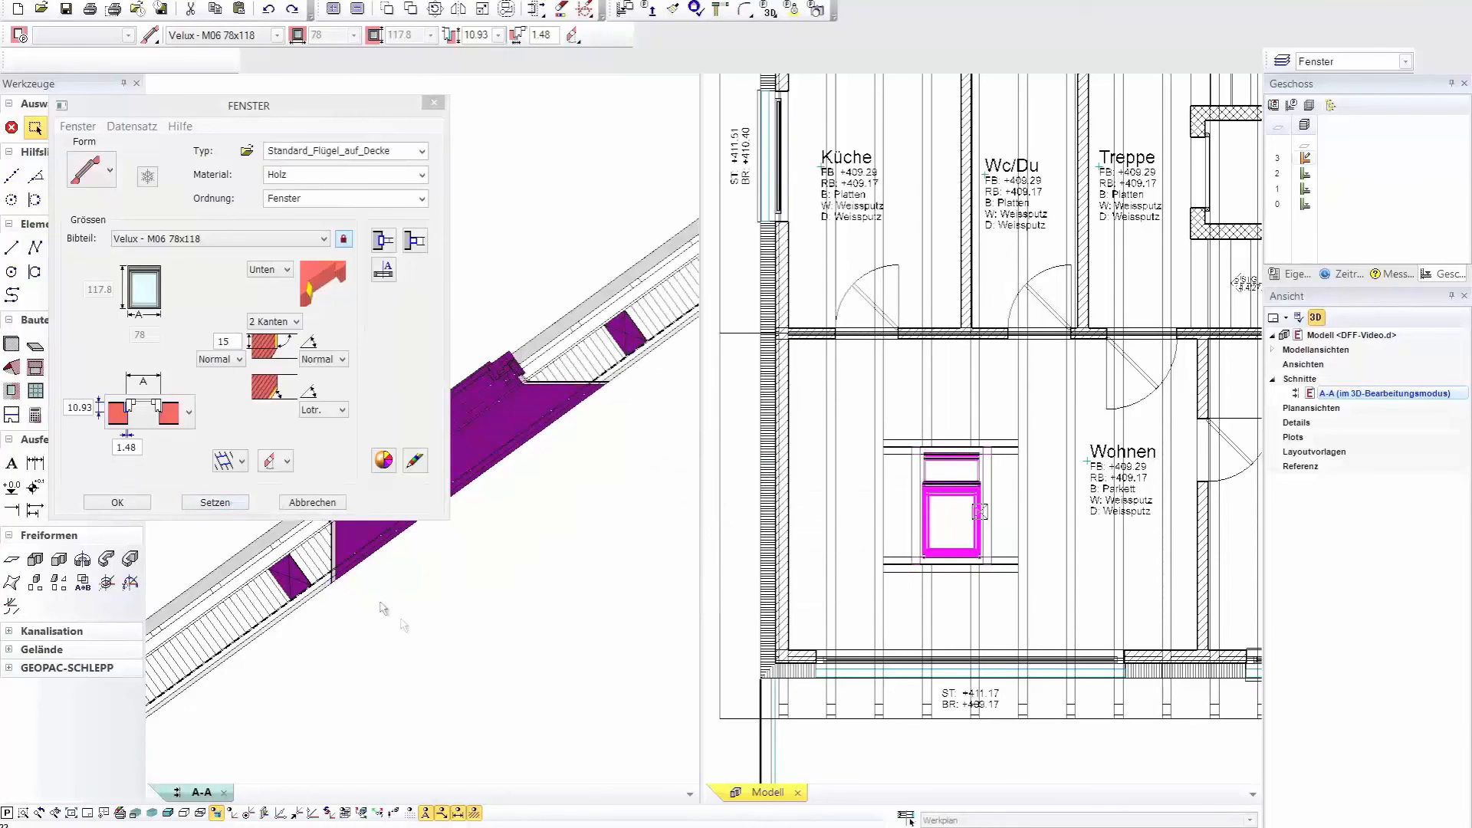
# Edit the lining (Futter) dimension in the roof window's detail parameters and apply the window settings.
pyautogui.click(385, 242)
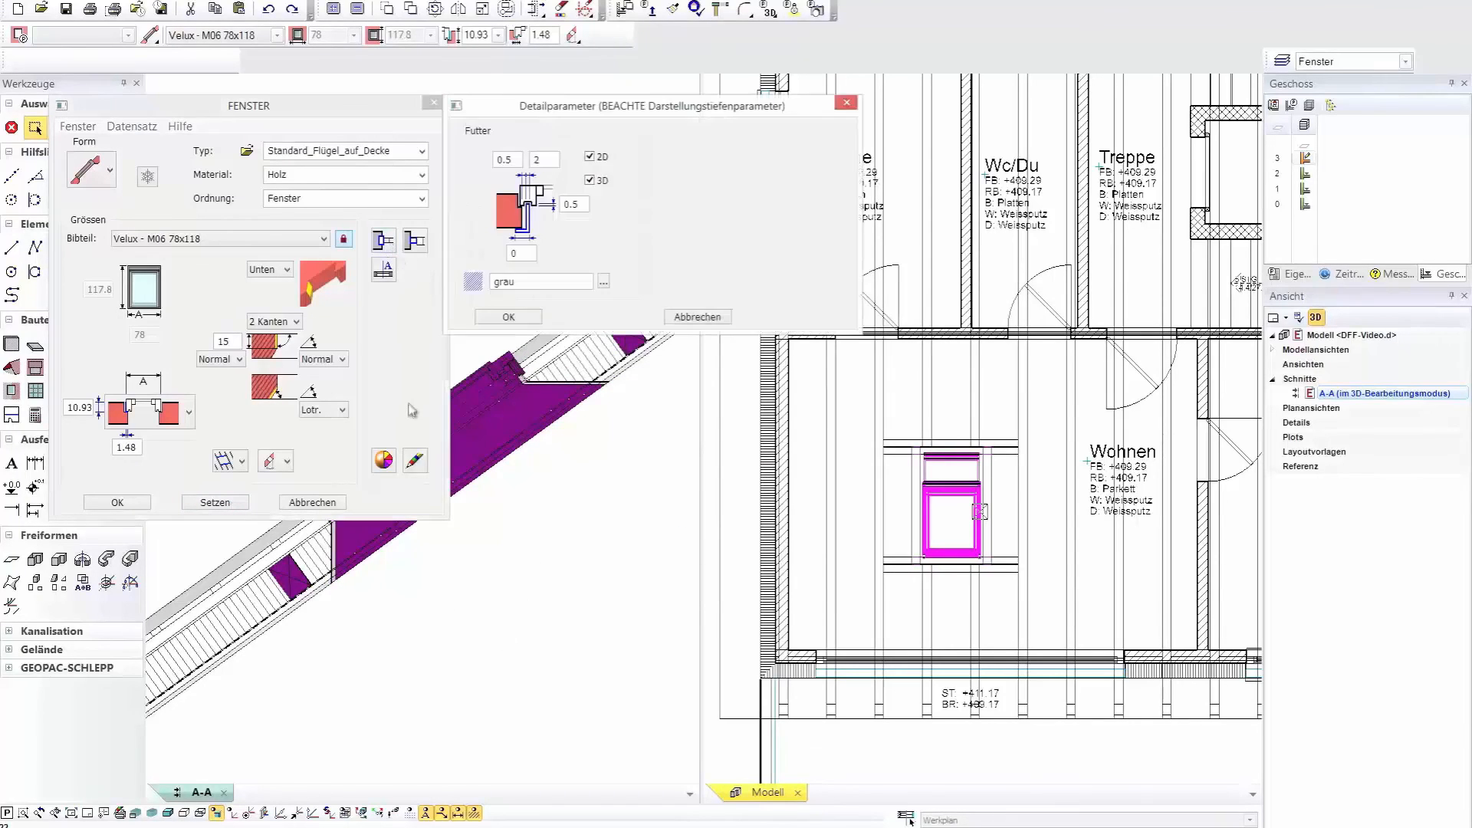
pyautogui.doubleClick(519, 253)
pyautogui.click(525, 316)
pyautogui.click(149, 506)
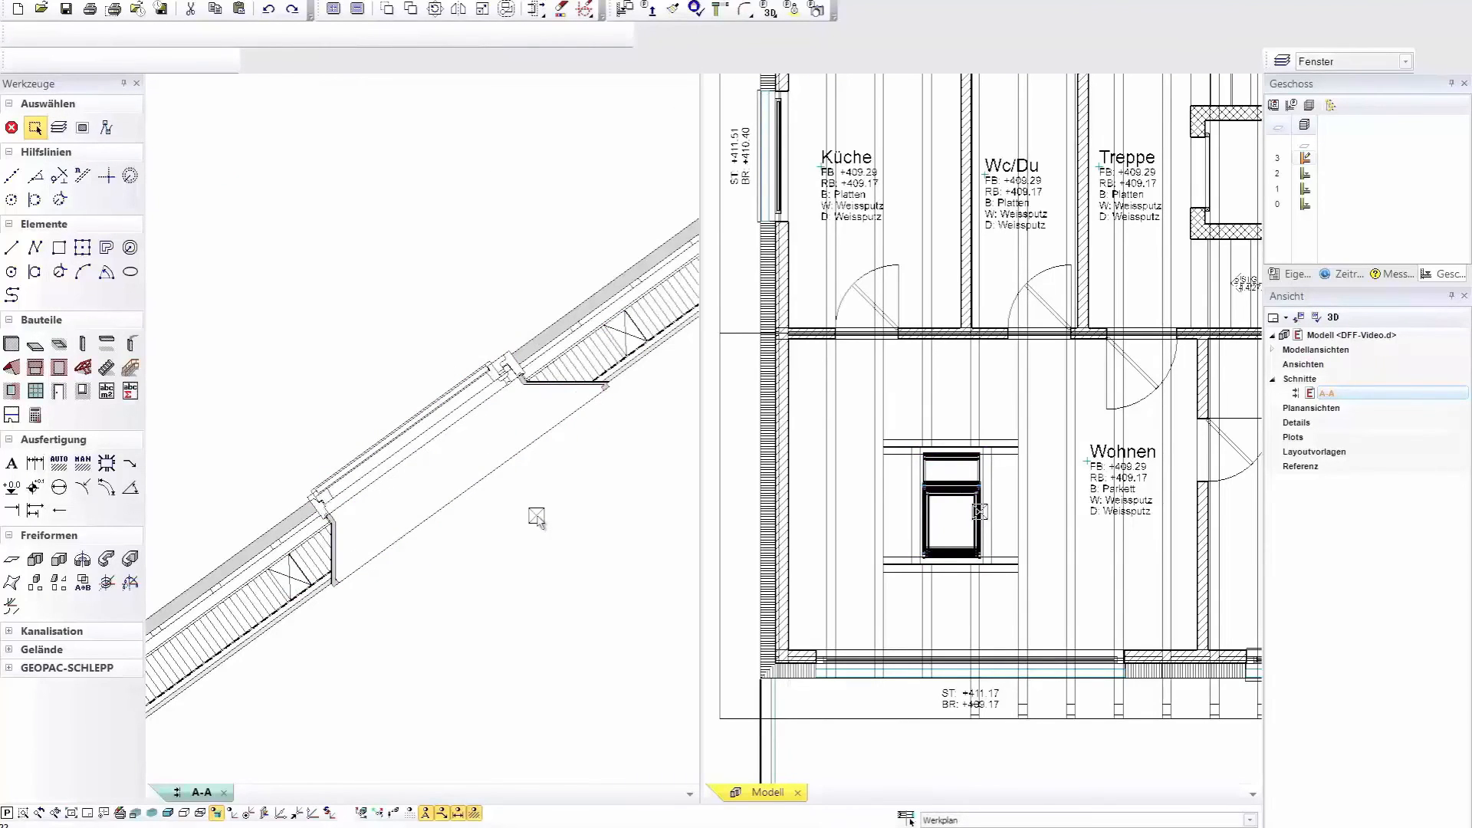
# Examine the roof window's lining and reveals in section A-A and its appearance in the shaded 3D model.
pyautogui.scroll(4, 546, 404)
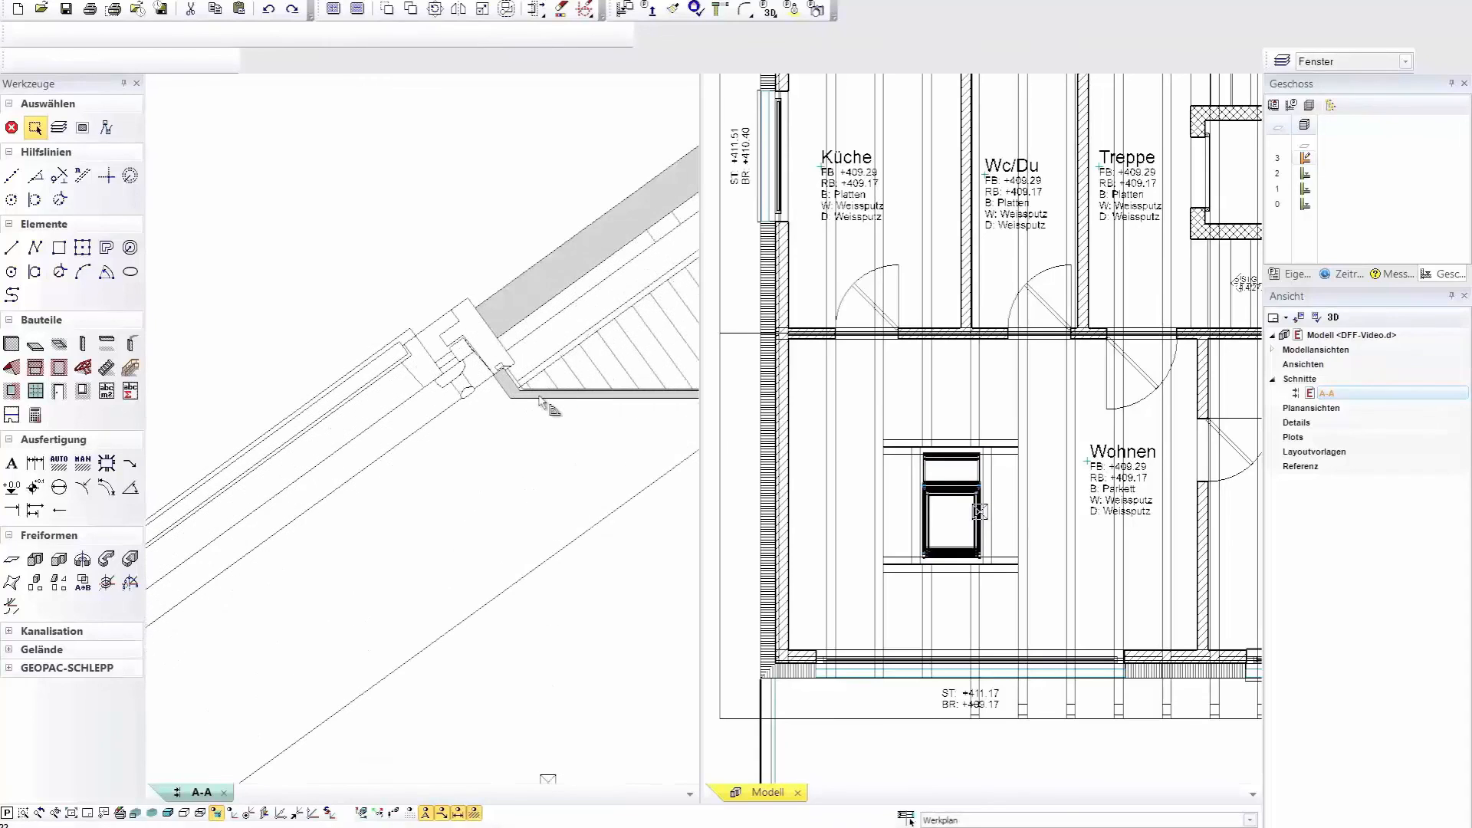
pyautogui.scroll(-3, 539, 398)
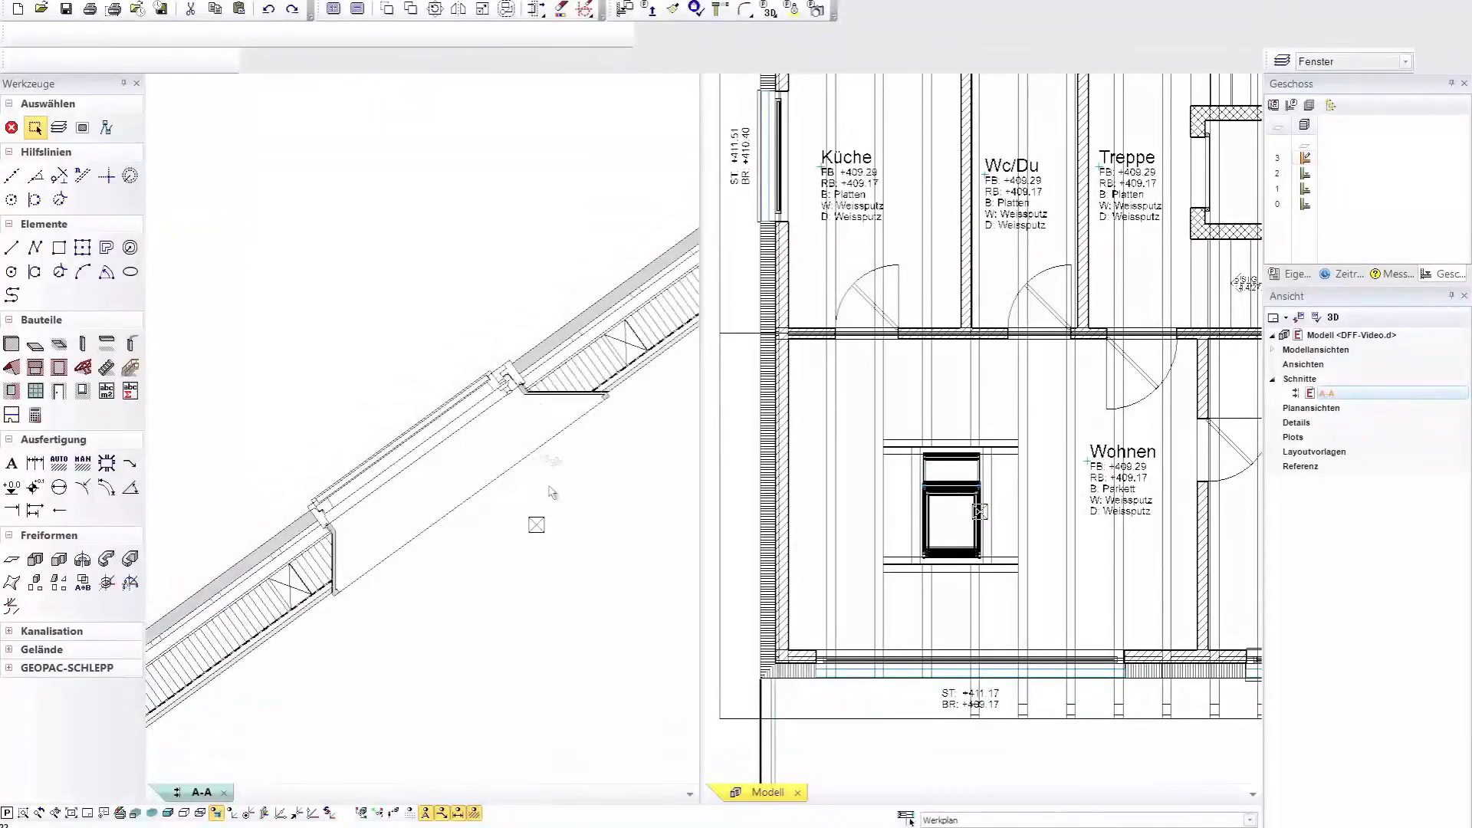
pyautogui.moveTo(591, 526); pyautogui.dragTo(578, 510, button='middle')
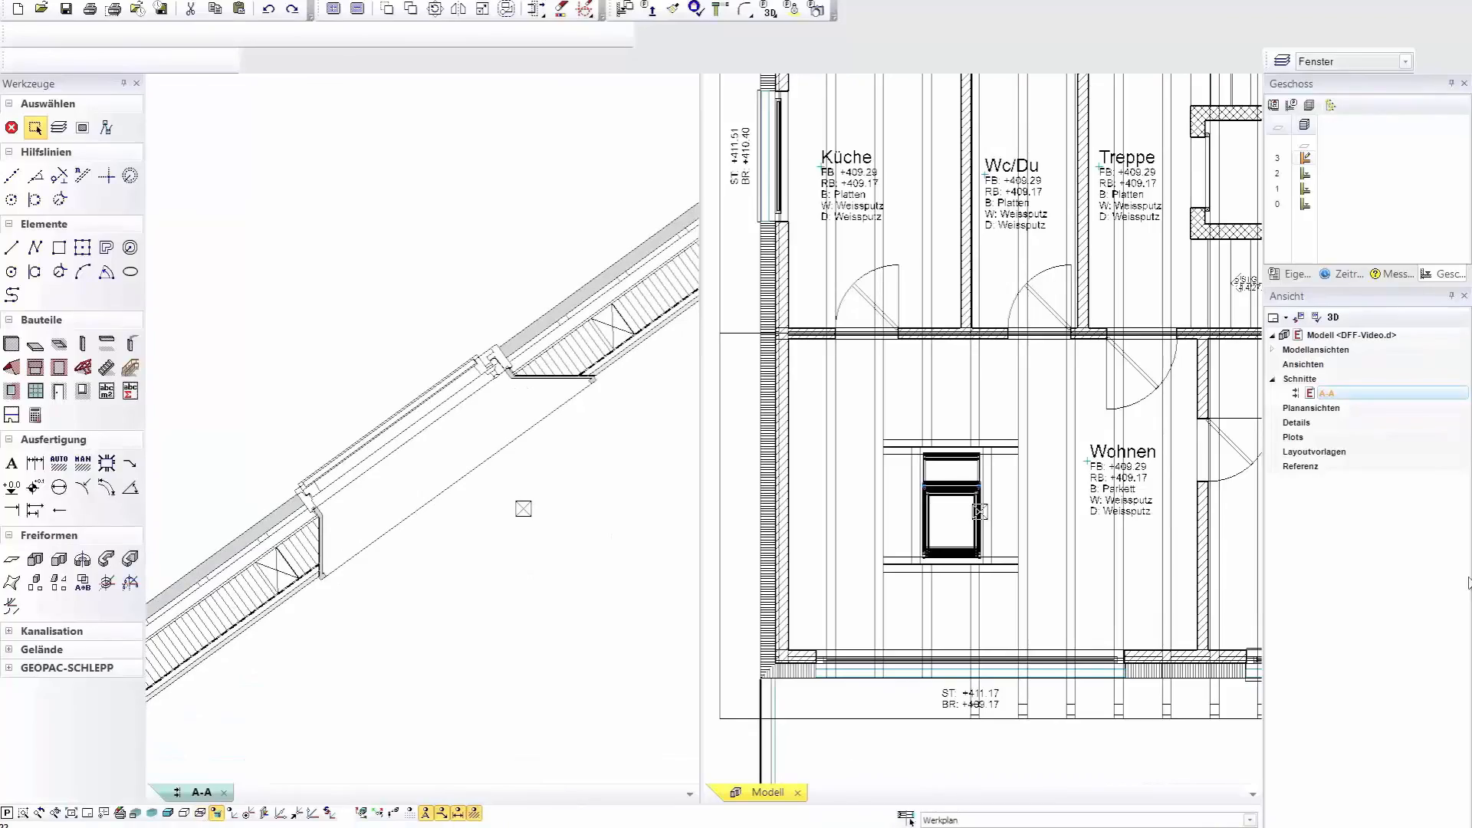
pyautogui.keyDown('shift'); pyautogui.moveTo(1137, 438); pyautogui.dragTo(1176, 347, button='middle'); pyautogui.keyUp('shift')
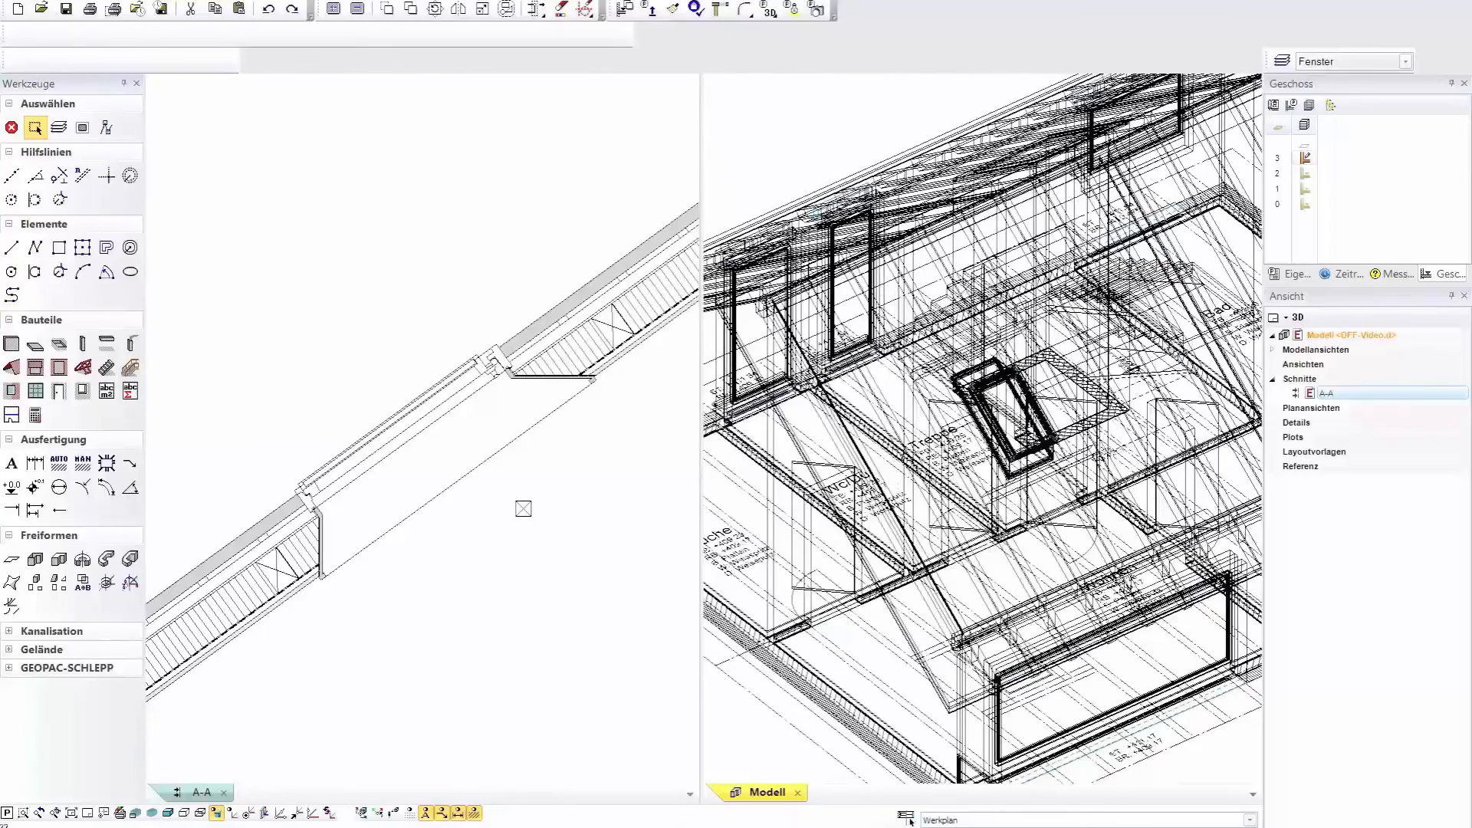
pyautogui.scroll(8, 1040, 401)
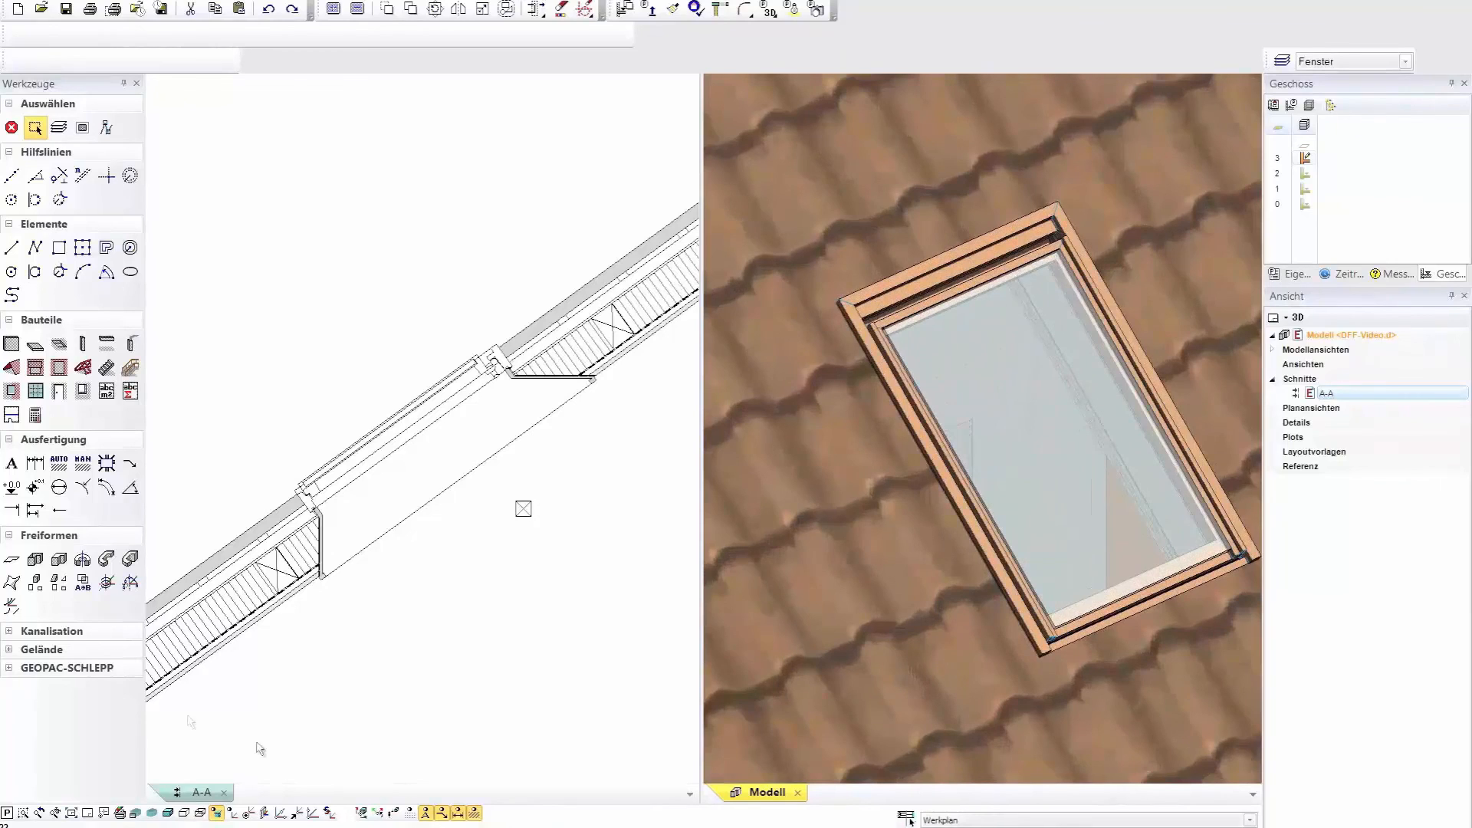
# Evaluate the building MFH and preview the illustrated window list, Fensterliste mit Bildern, for the DG storey's roof windows.
pyautogui.click(35, 418)
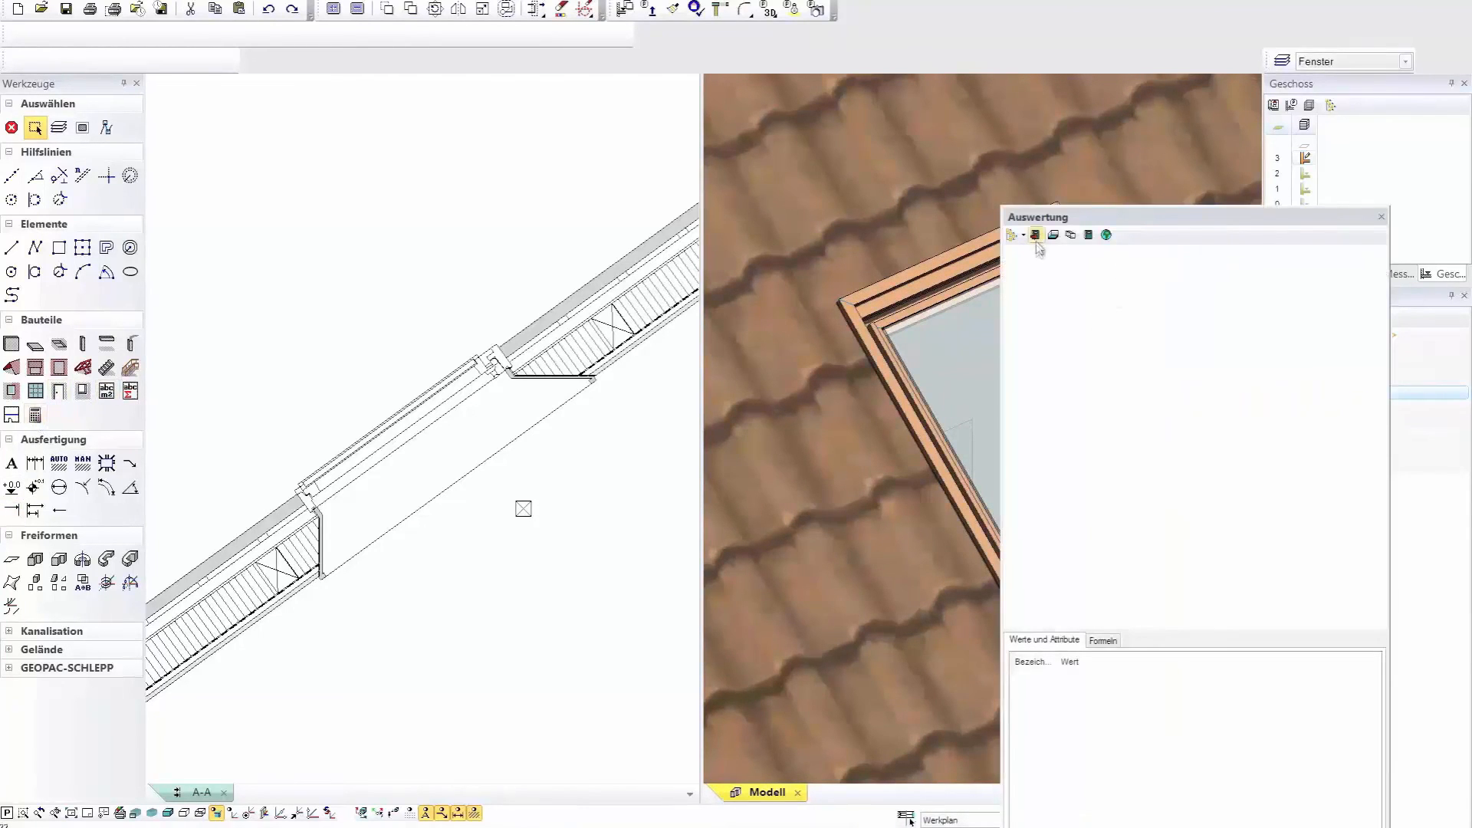
pyautogui.click(1034, 236)
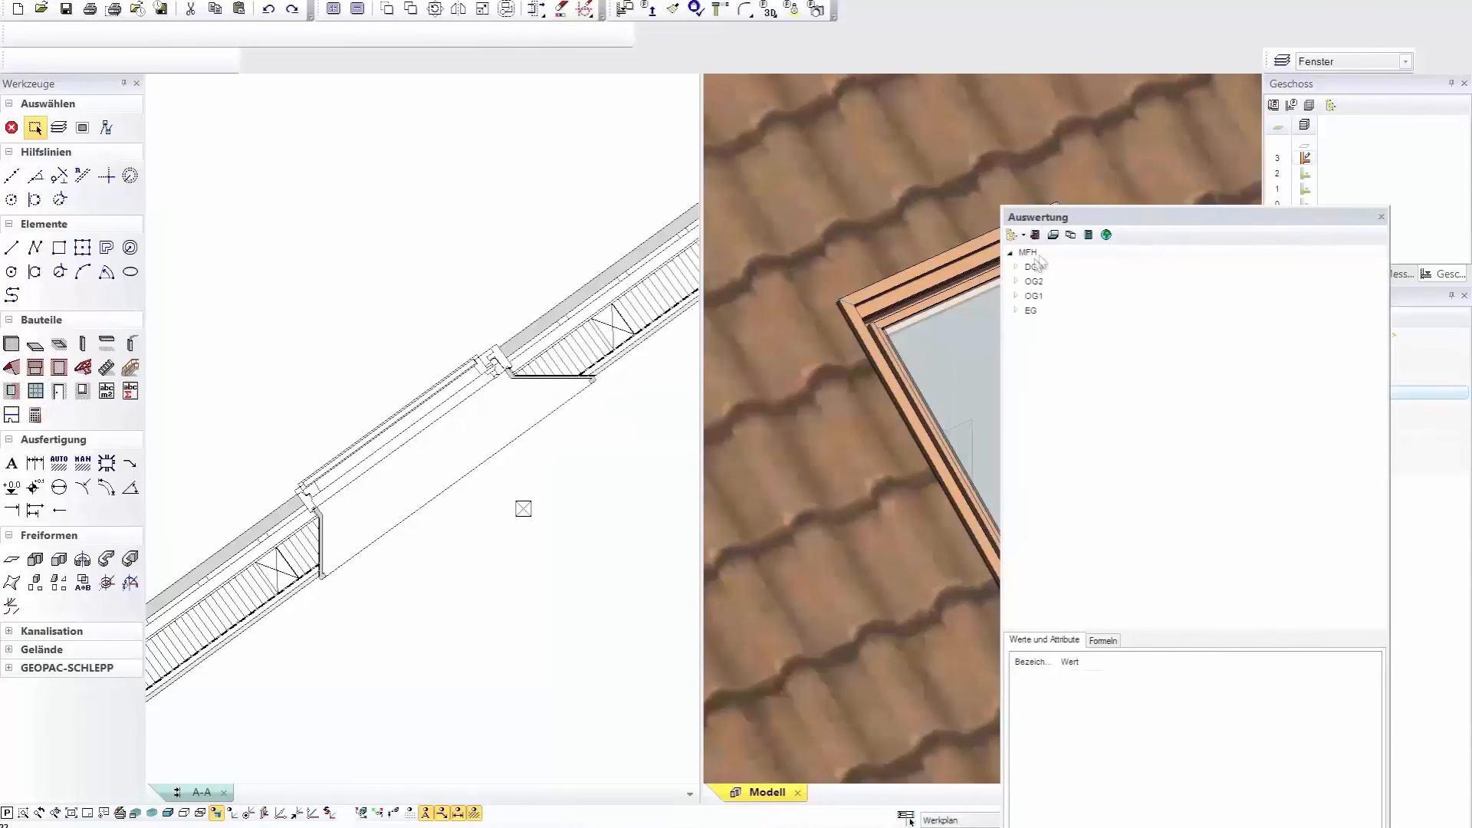
pyautogui.click(1088, 236)
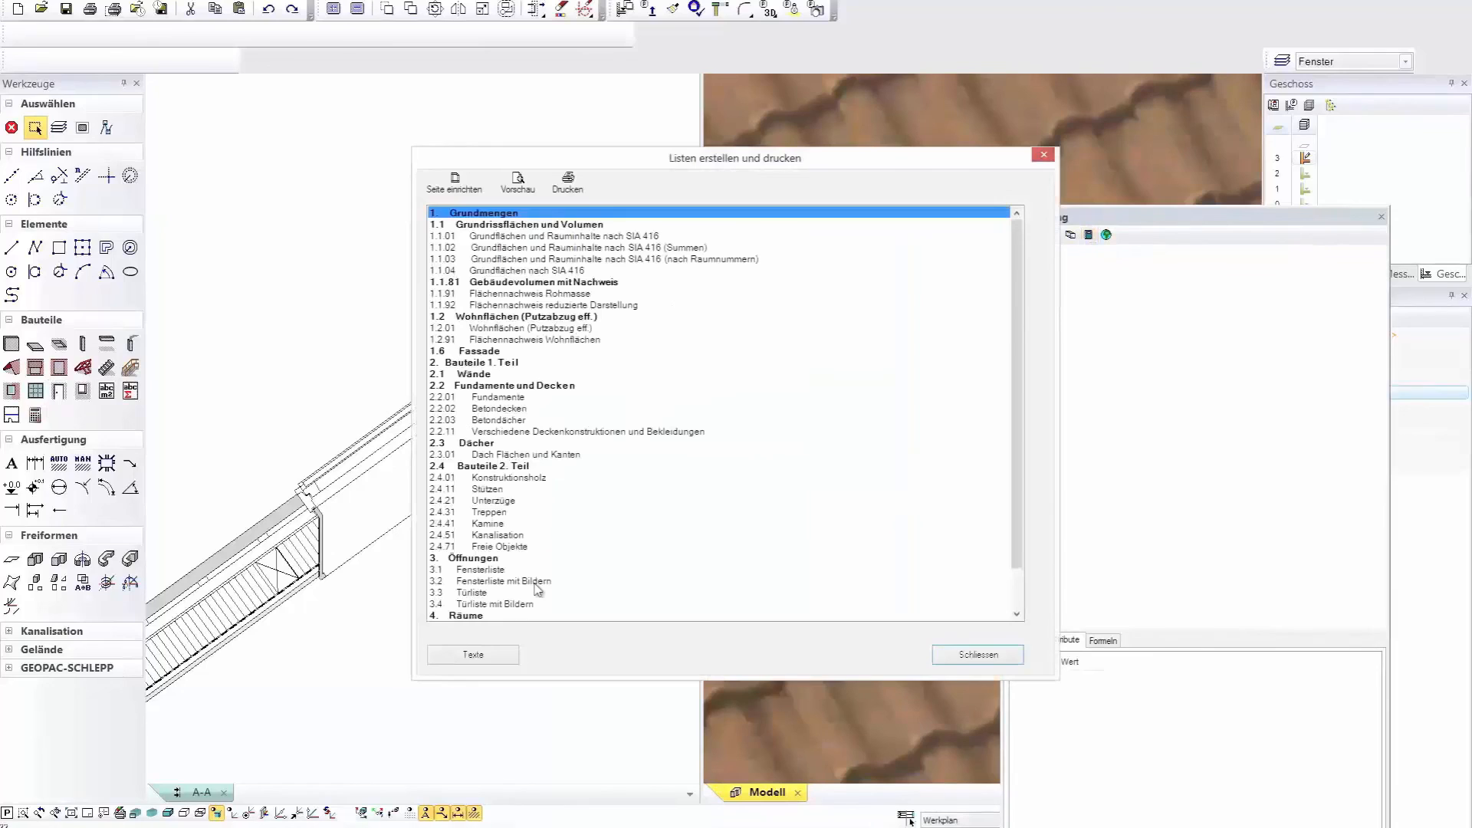
pyautogui.doubleClick(528, 589)
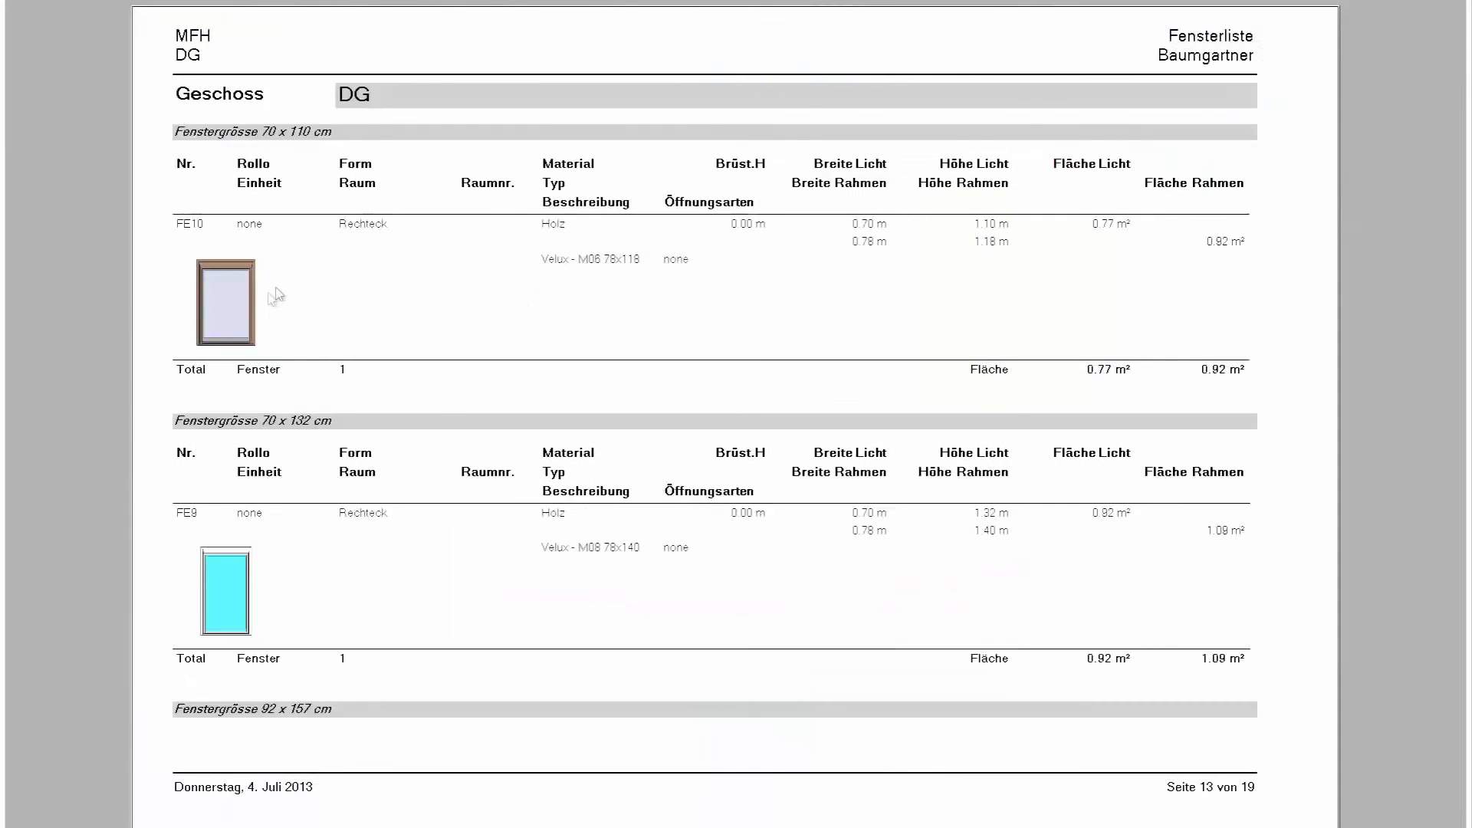
pyautogui.scroll(1, 294, 288)
pyautogui.scroll(-1, 293, 291)
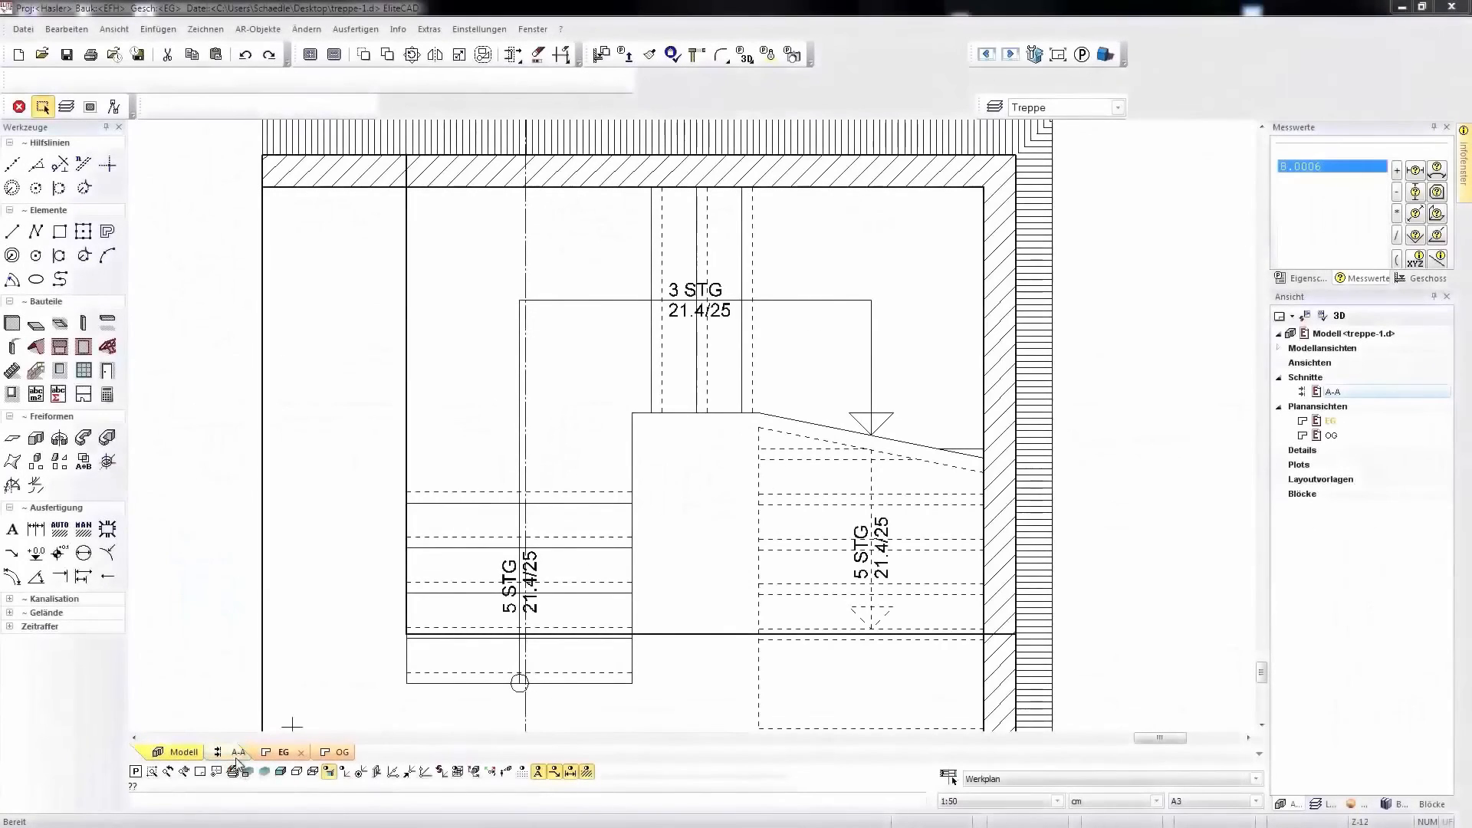
# In the 3D model of treppe-1, set the number of steps in Teil 1 of the modular concrete staircase to 6.
pyautogui.click(237, 759)
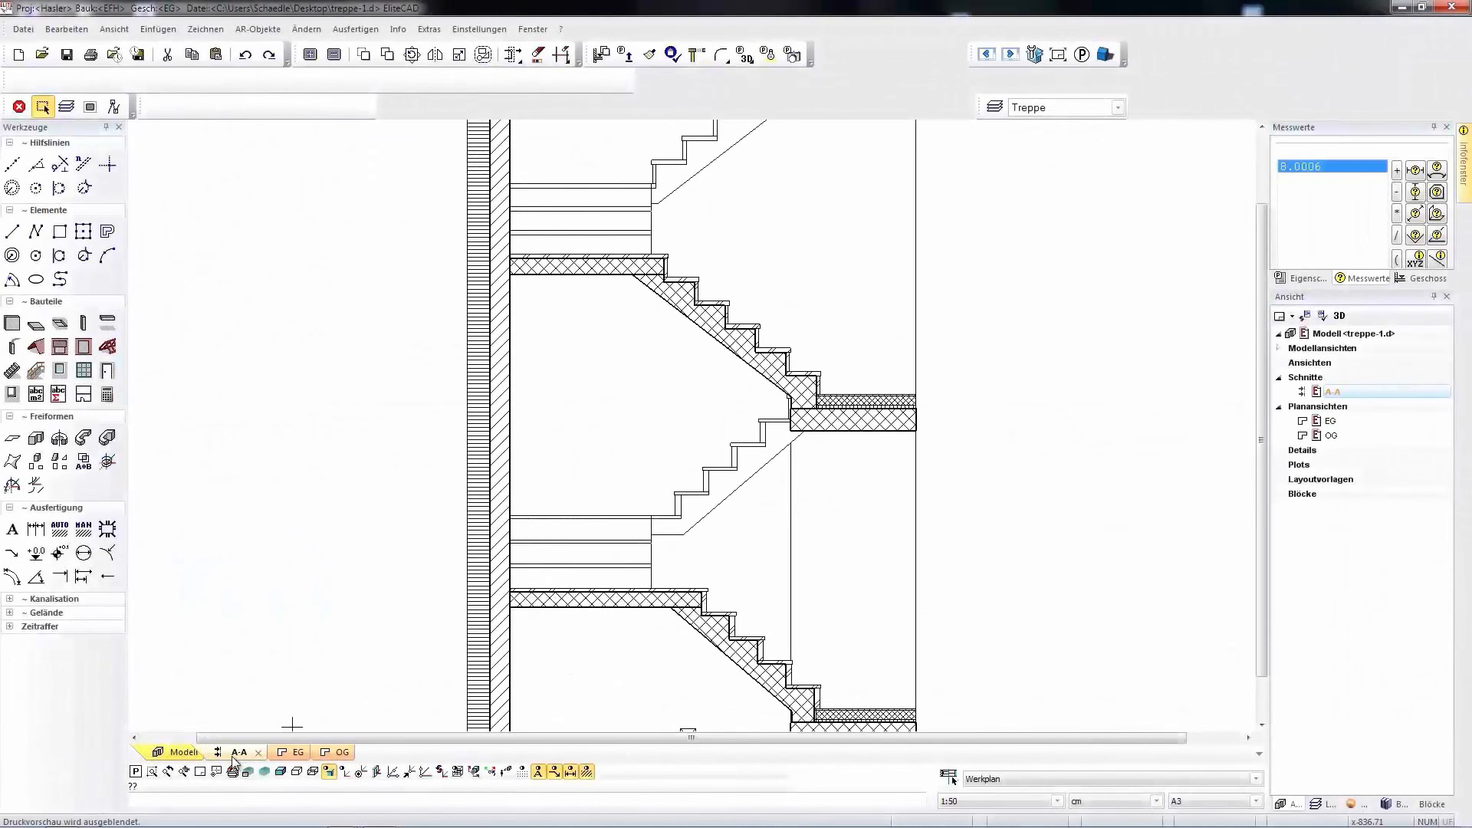
pyautogui.click(186, 754)
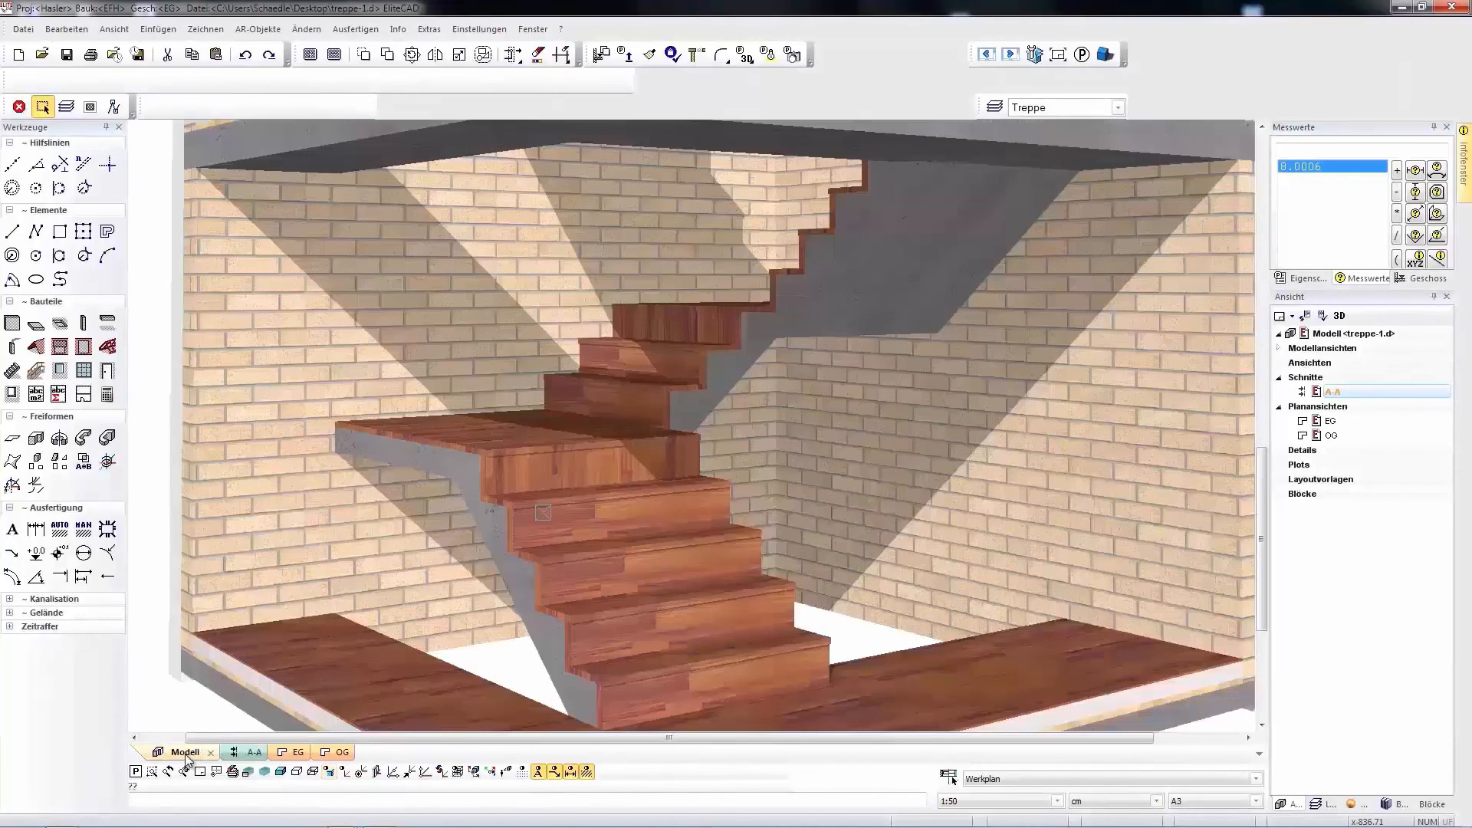
pyautogui.click(575, 520)
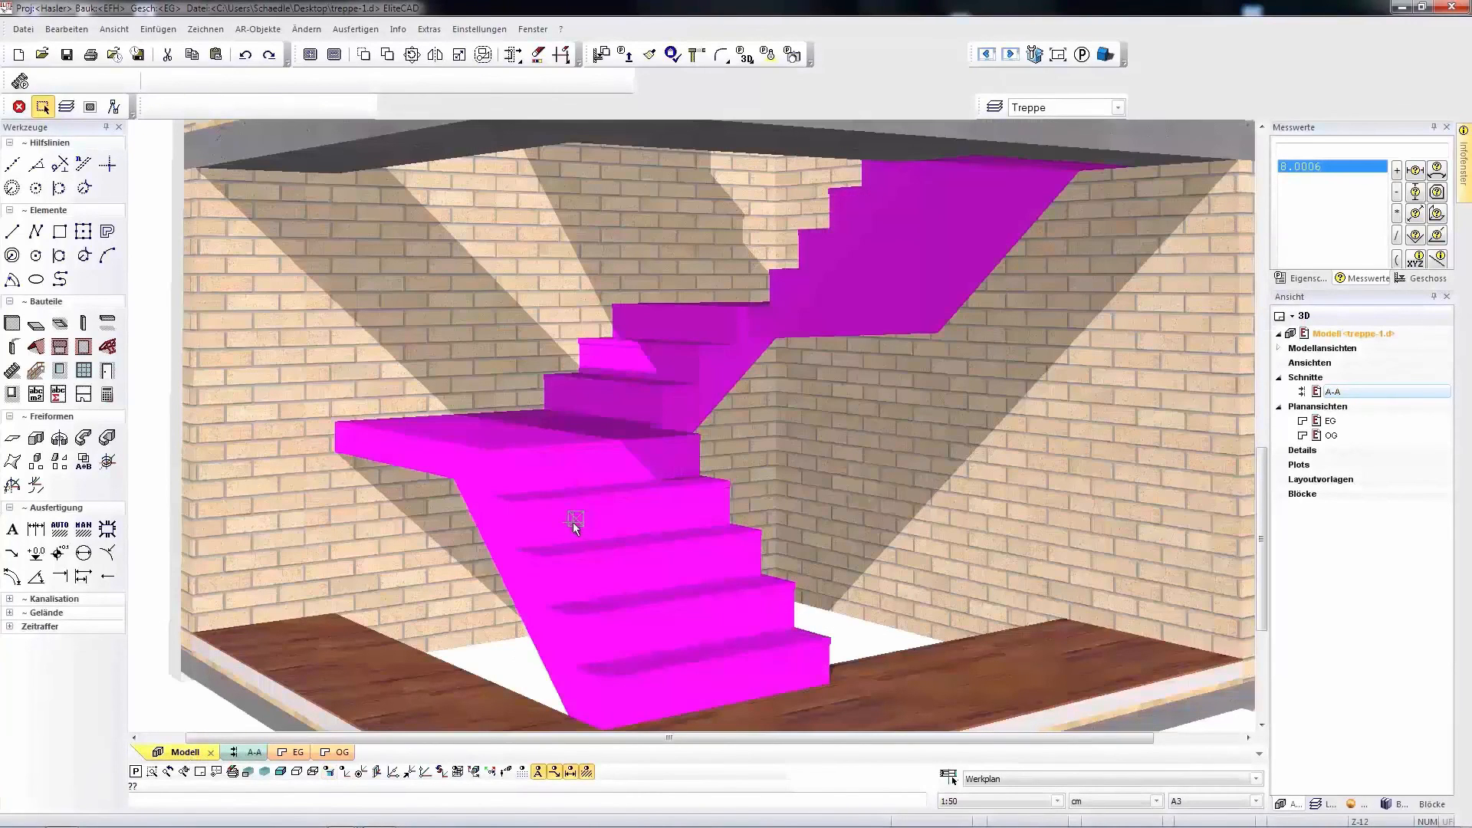
pyautogui.doubleClick(573, 524)
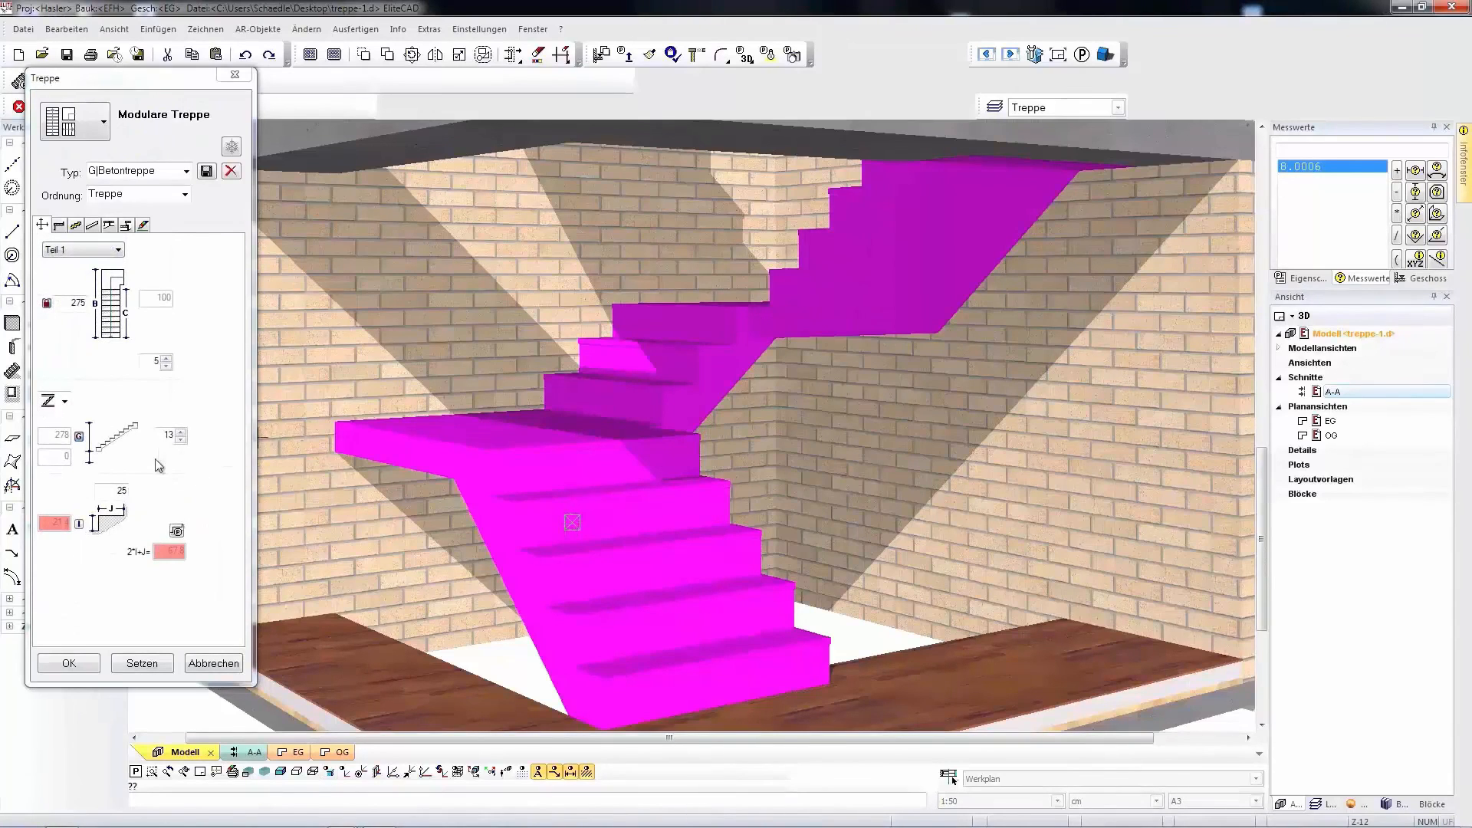
pyautogui.click(162, 360)
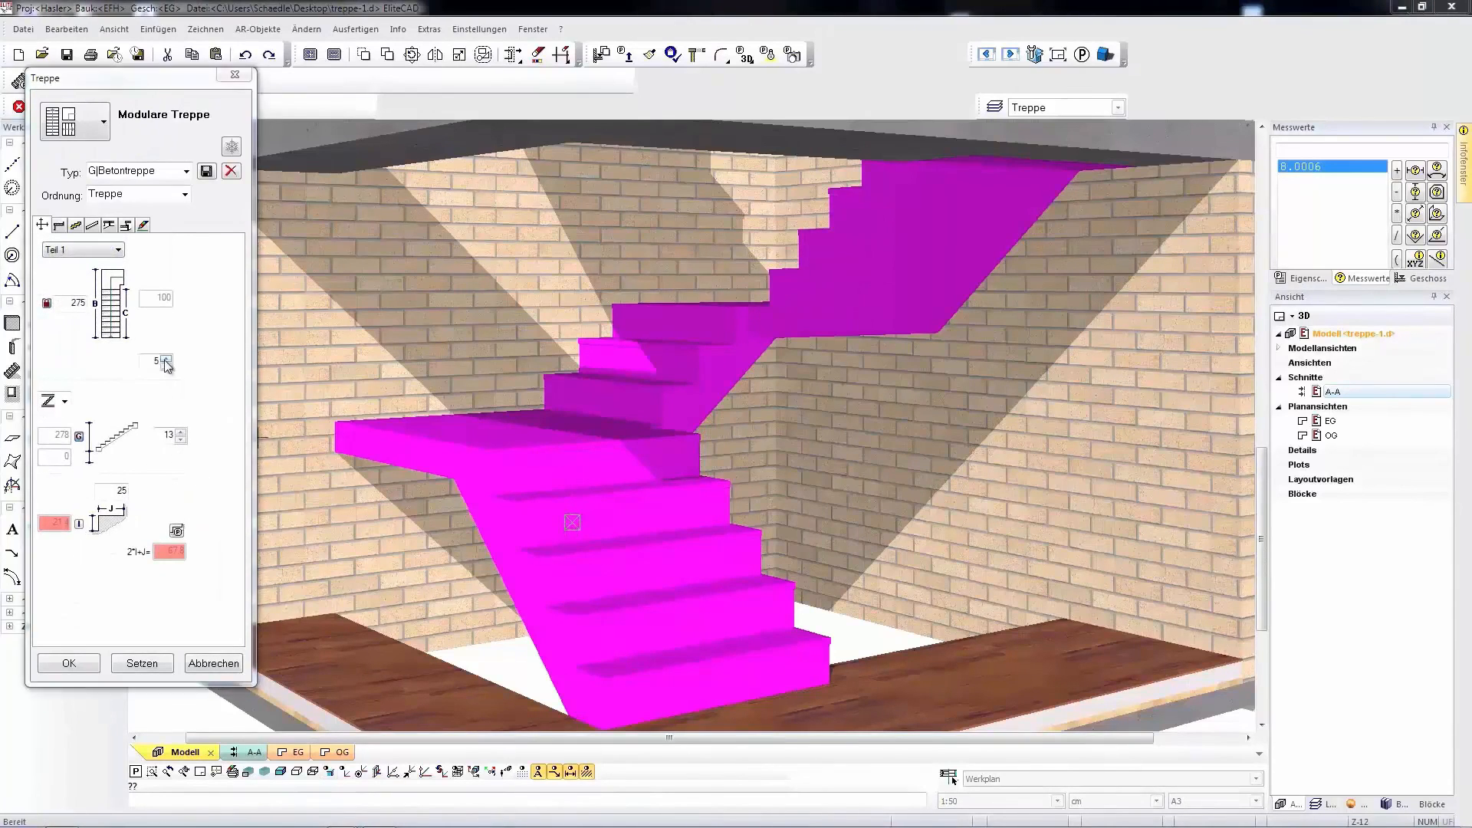
pyautogui.click(142, 663)
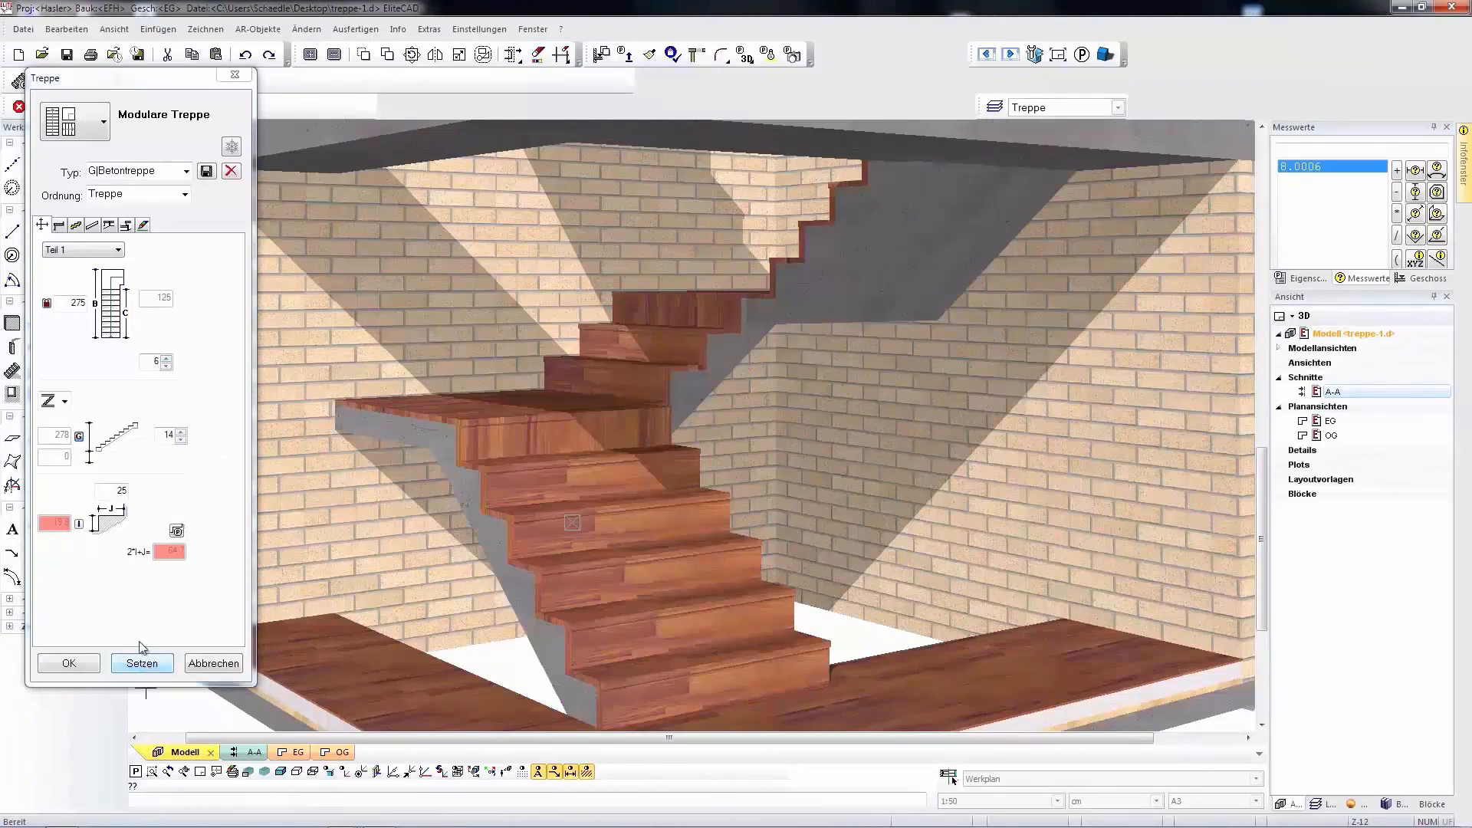
# Switch the staircase's tread covering to the profile with slanted risers and set its tread thickness to 2 cm.
pyautogui.click(59, 226)
pyautogui.click(66, 260)
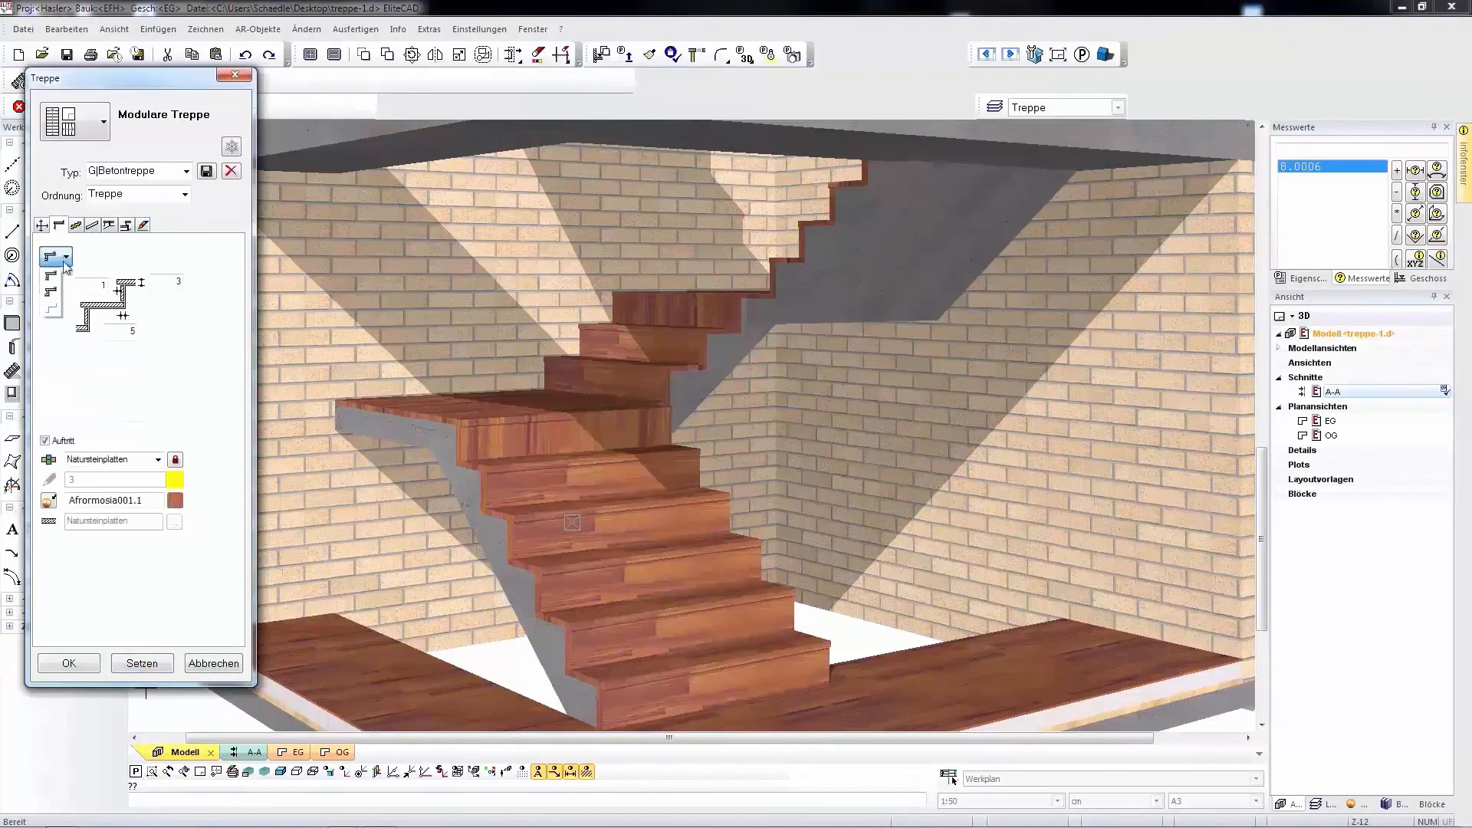
pyautogui.click(52, 294)
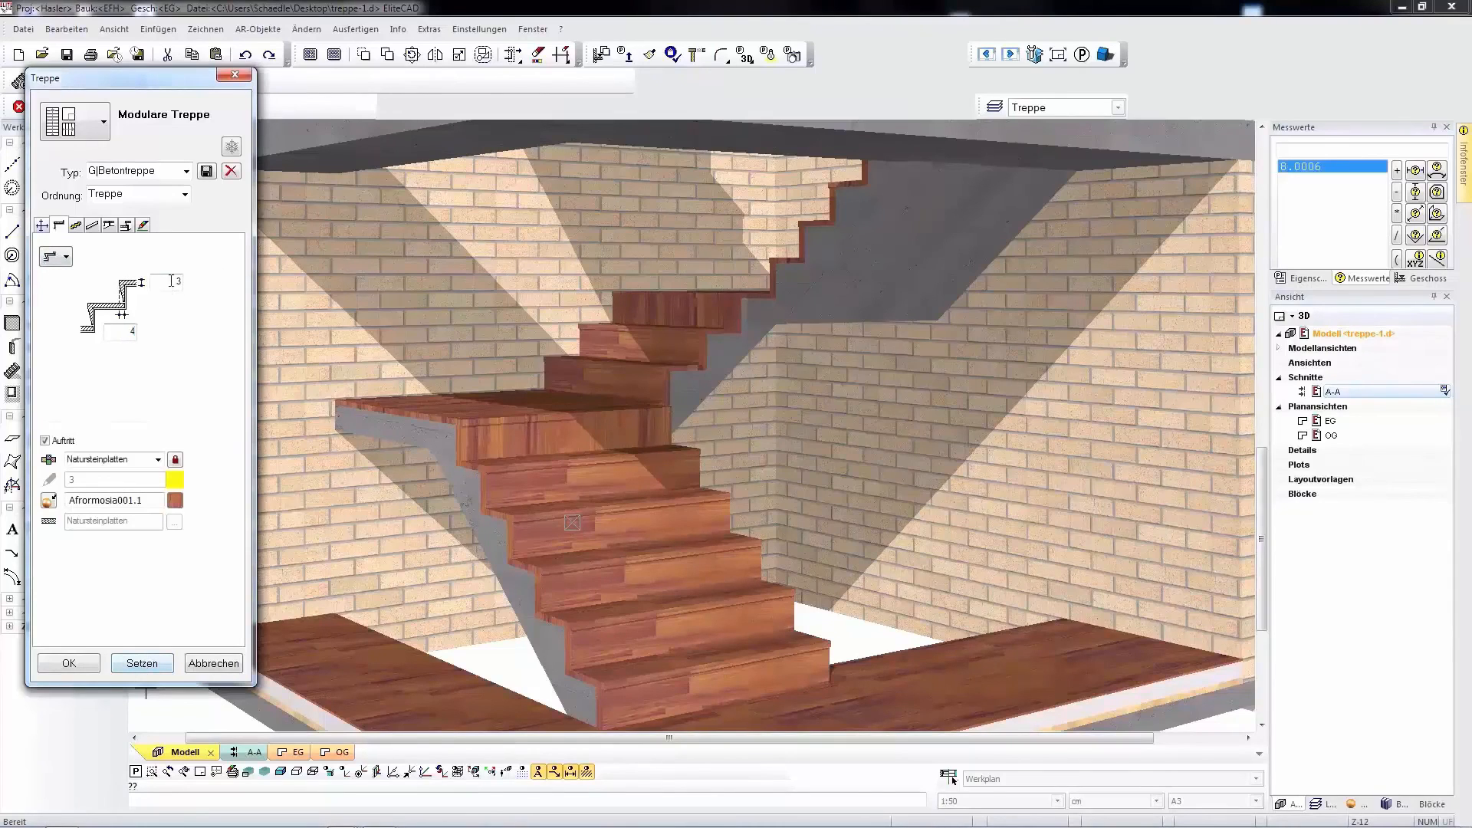
pyautogui.write('2')
pyautogui.click(142, 663)
# Change the underside of the staircase's concrete flight slab (Laufplatte) to the stepped form.
pyautogui.click(92, 225)
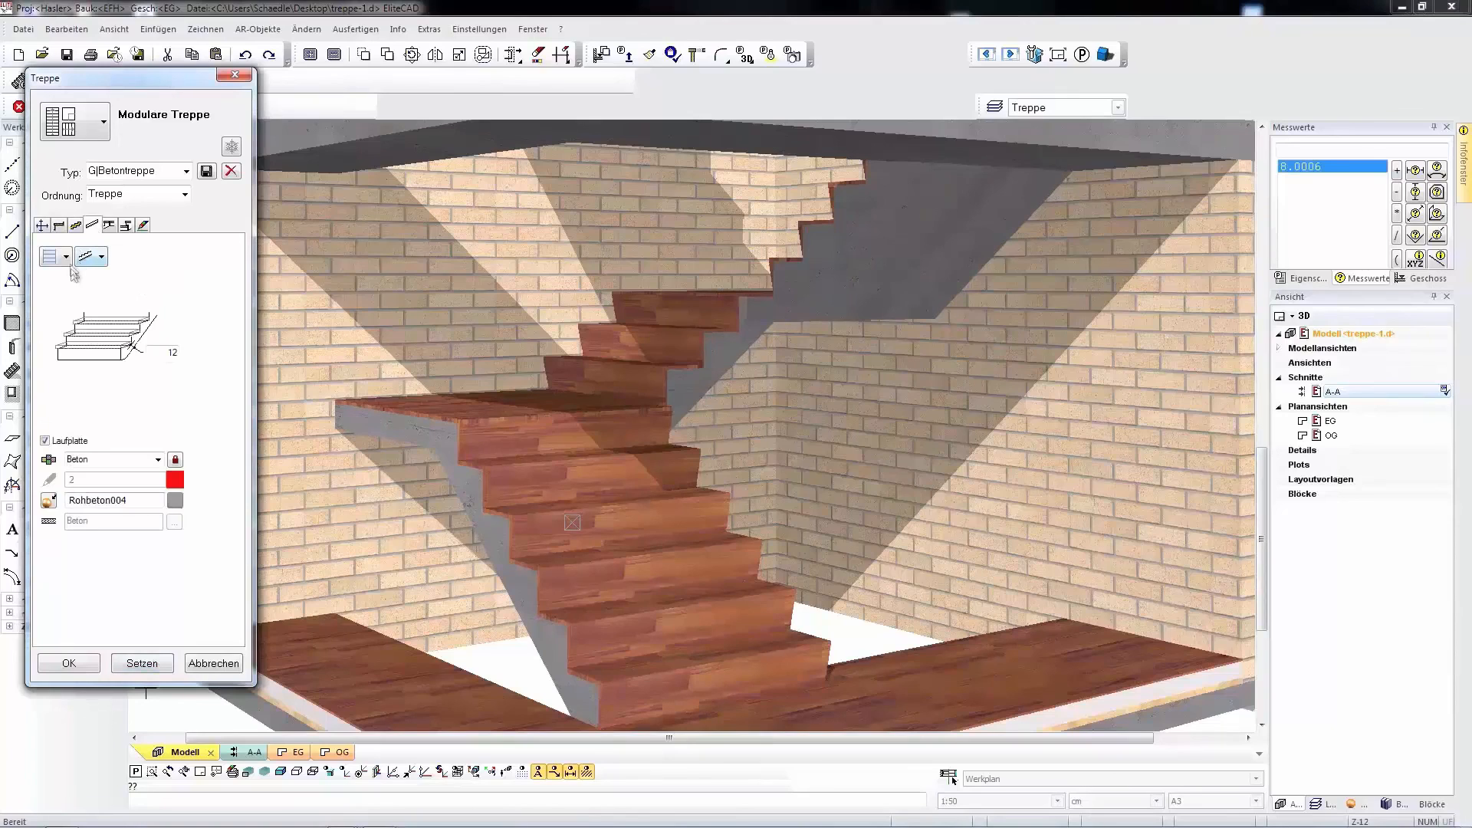
pyautogui.click(102, 258)
pyautogui.click(84, 292)
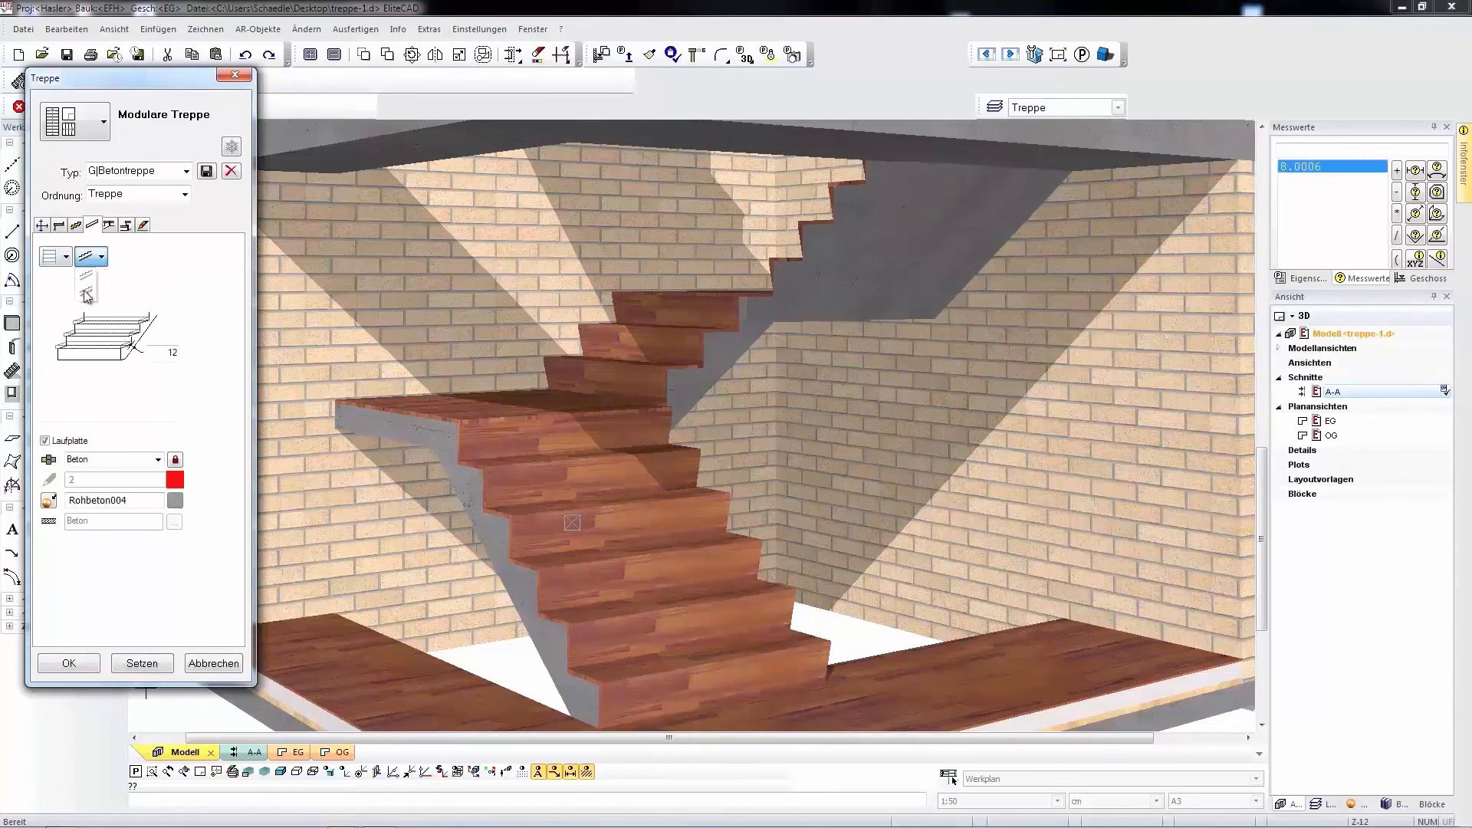
pyautogui.click(153, 663)
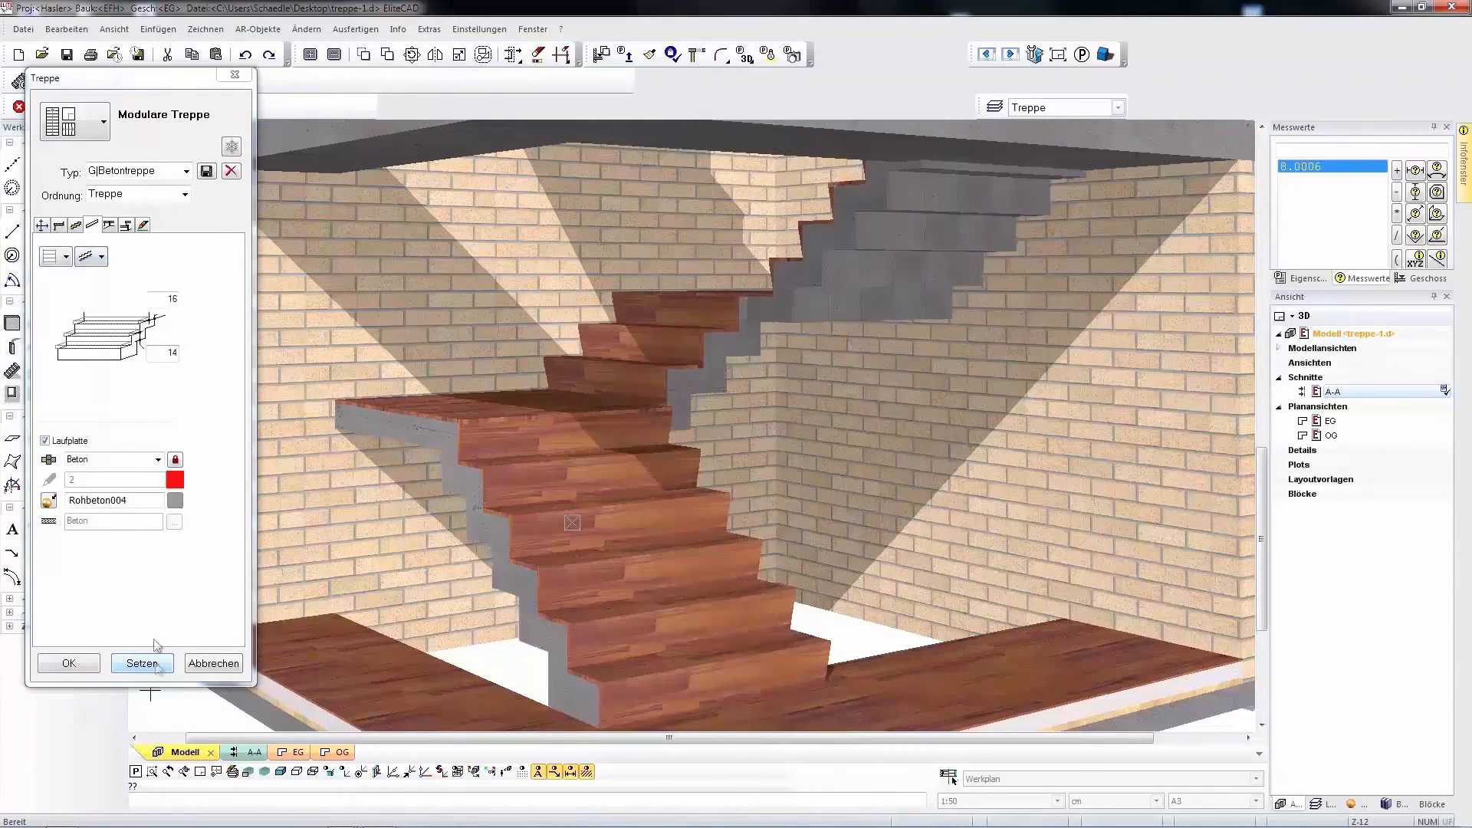
# Set the landing slab thickness to 16 cm in the staircase's general (Allgemein) geometry settings.
pyautogui.click(42, 225)
pyautogui.click(82, 252)
pyautogui.click(81, 263)
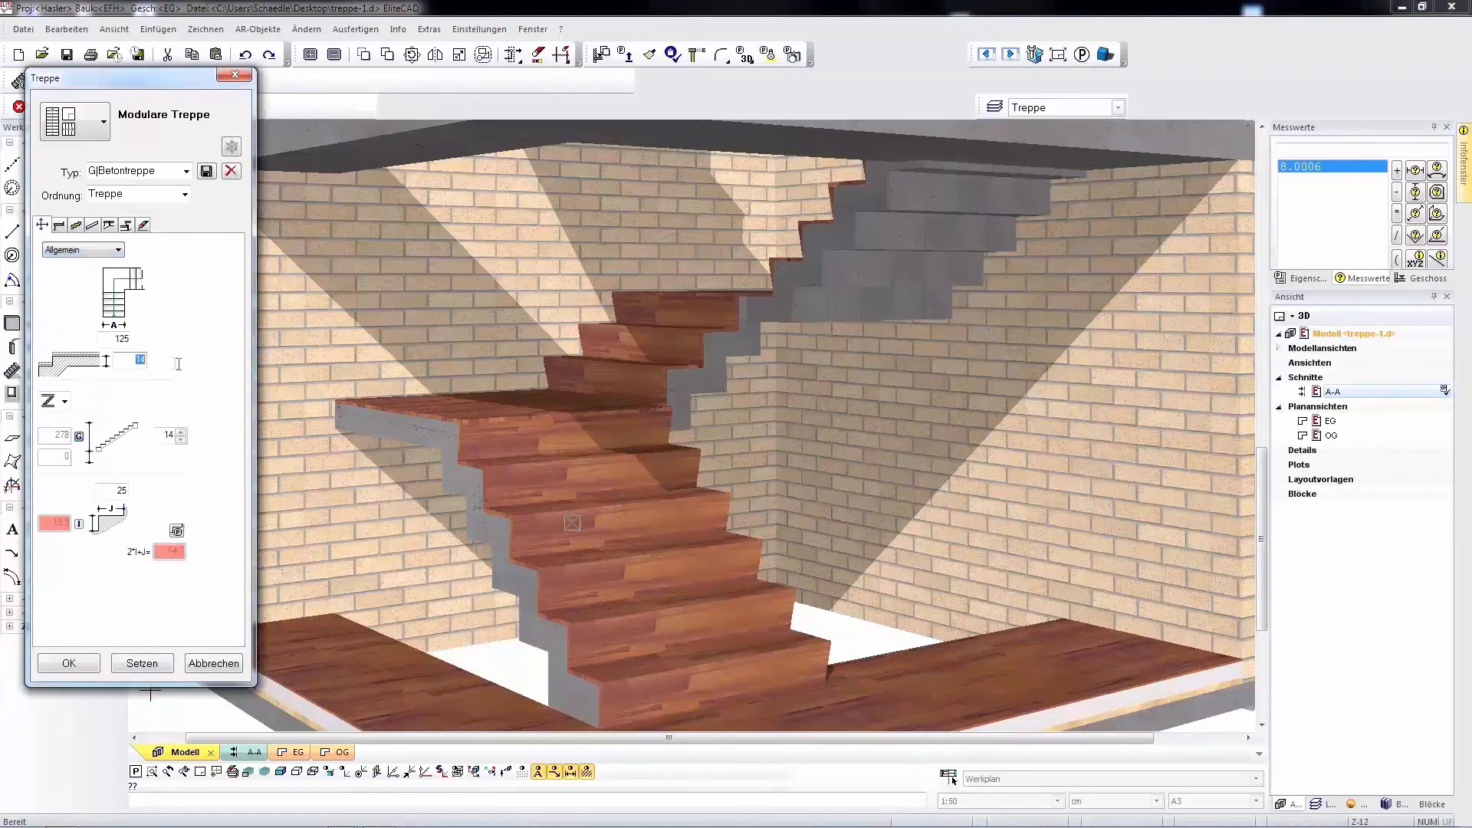
pyautogui.write('16')
pyautogui.click(145, 666)
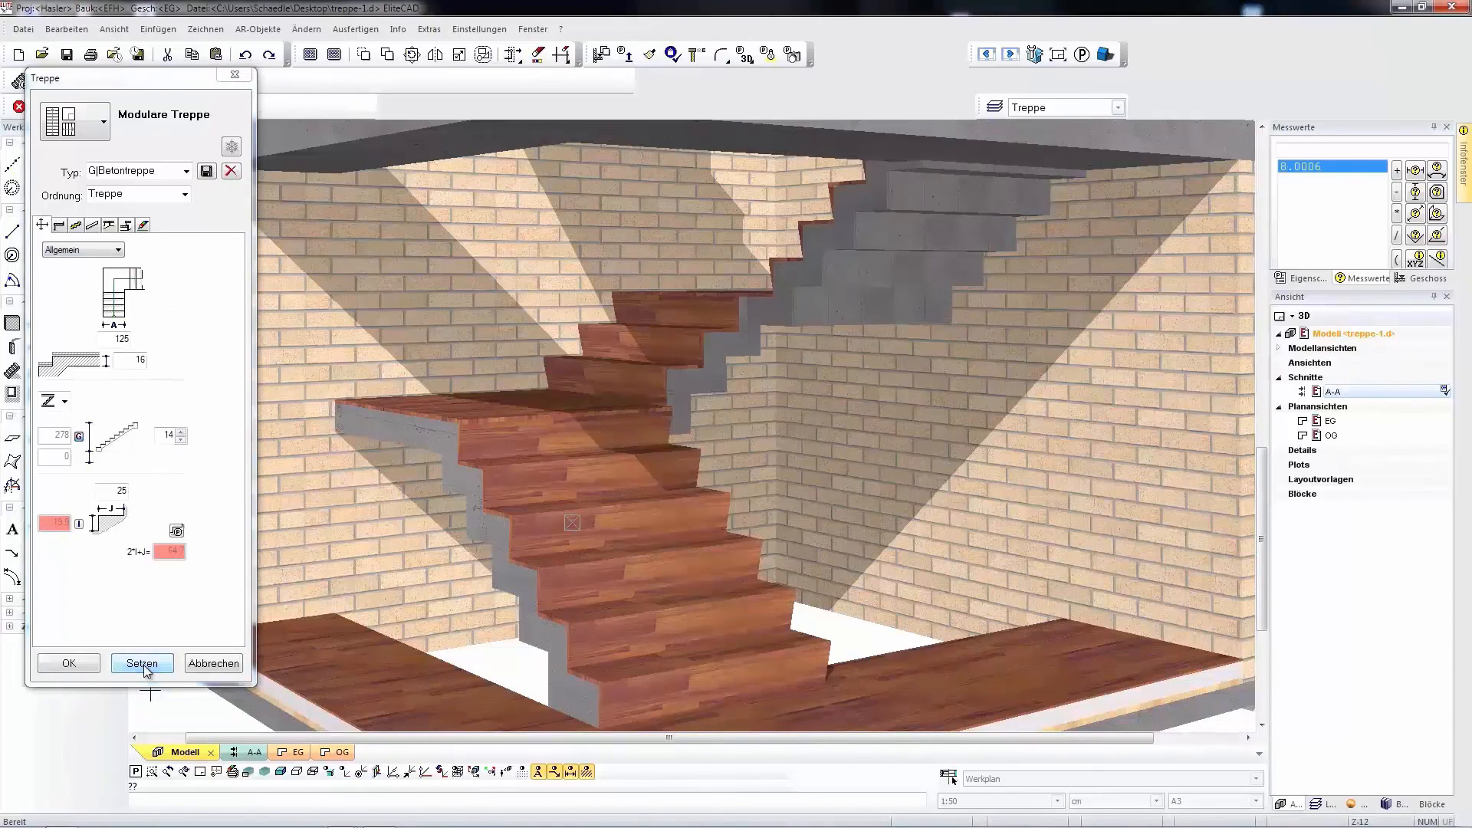
# Confirm the staircase settings and isolate the staircase in the 3D model for a close view of its upper end.
pyautogui.click(79, 667)
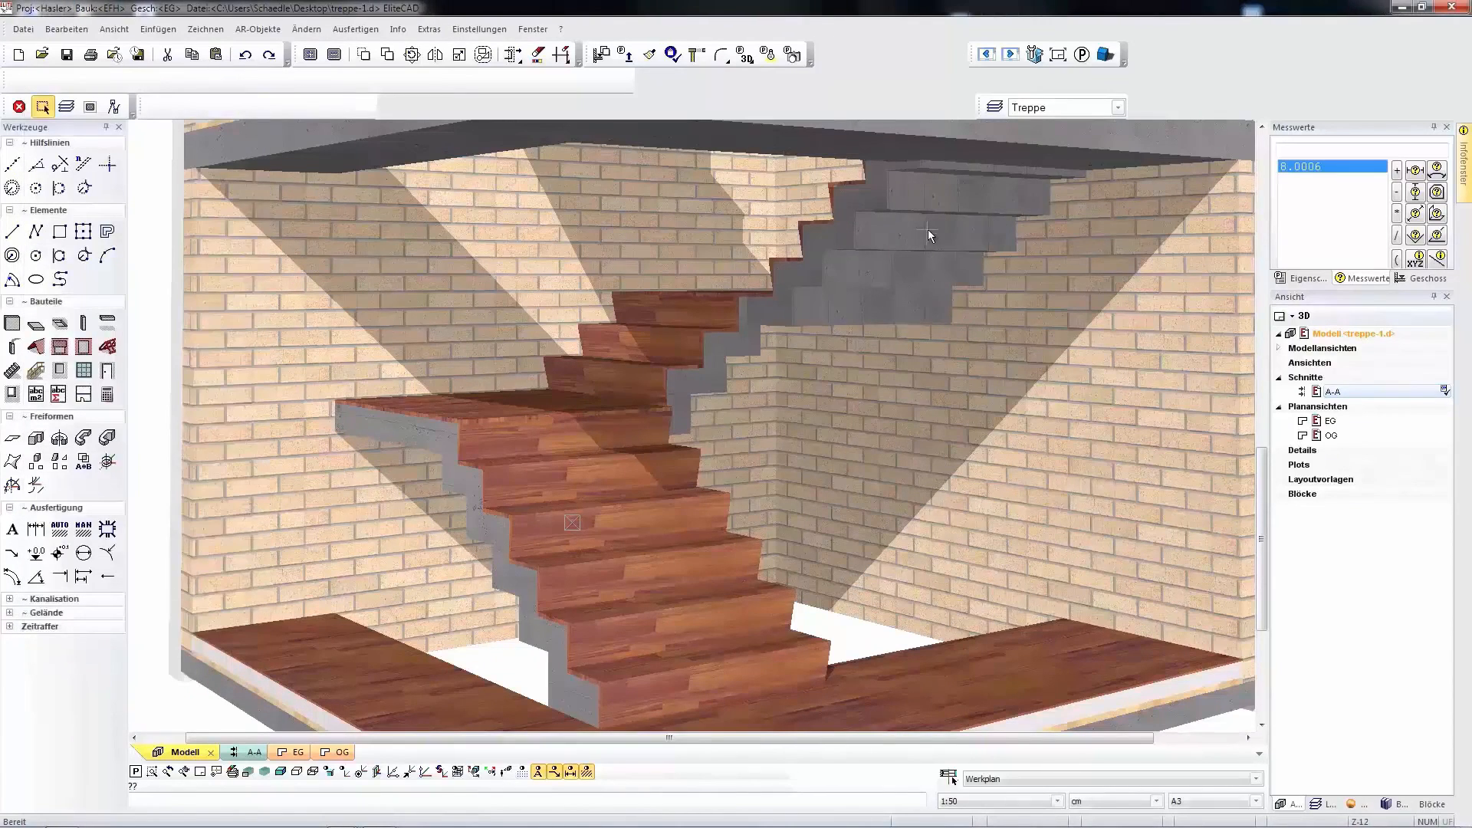
pyautogui.click(928, 228)
pyautogui.click(310, 54)
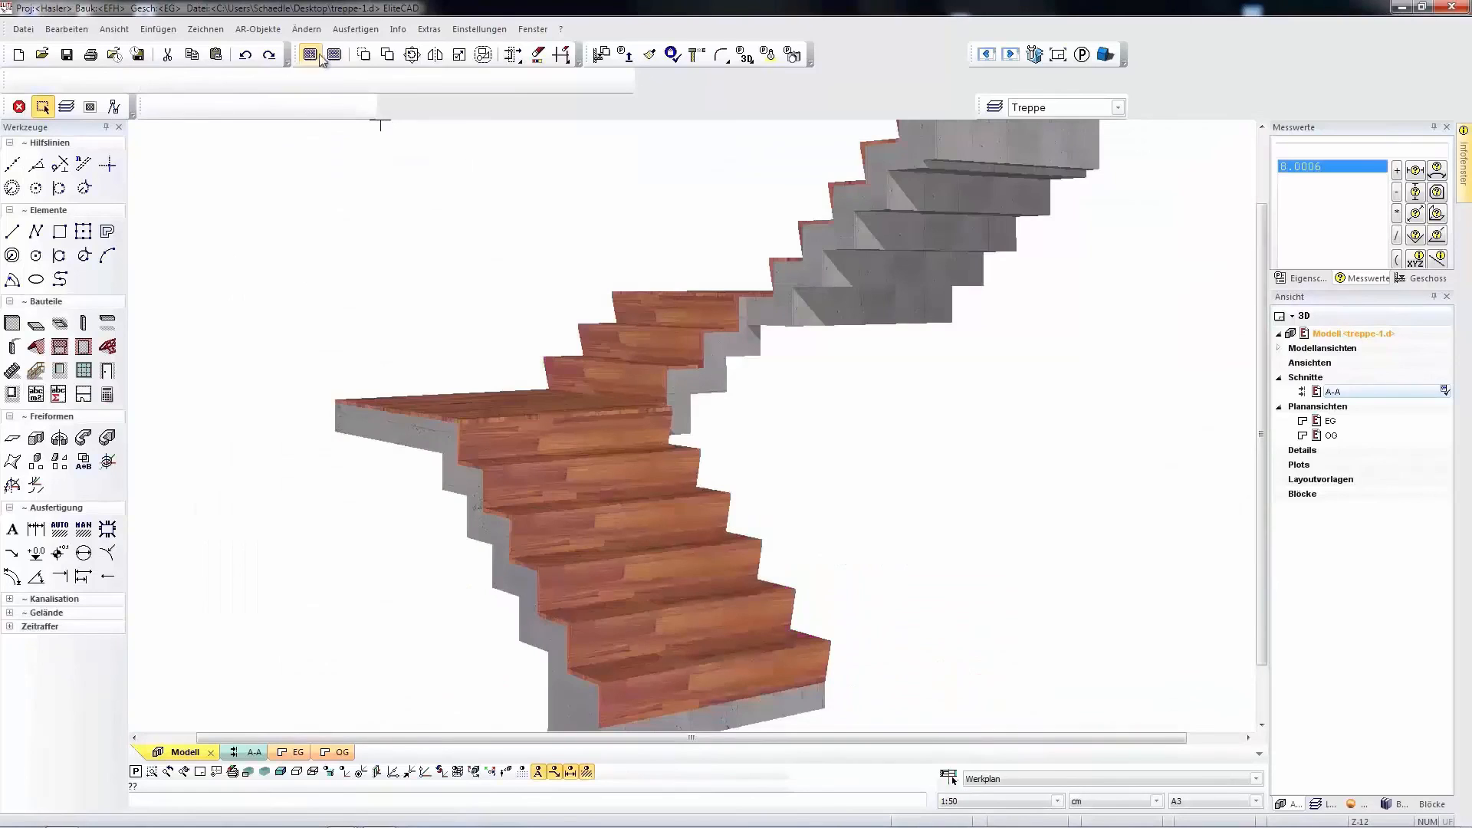
pyautogui.moveTo(1060, 238); pyautogui.dragTo(1011, 341, button='middle')
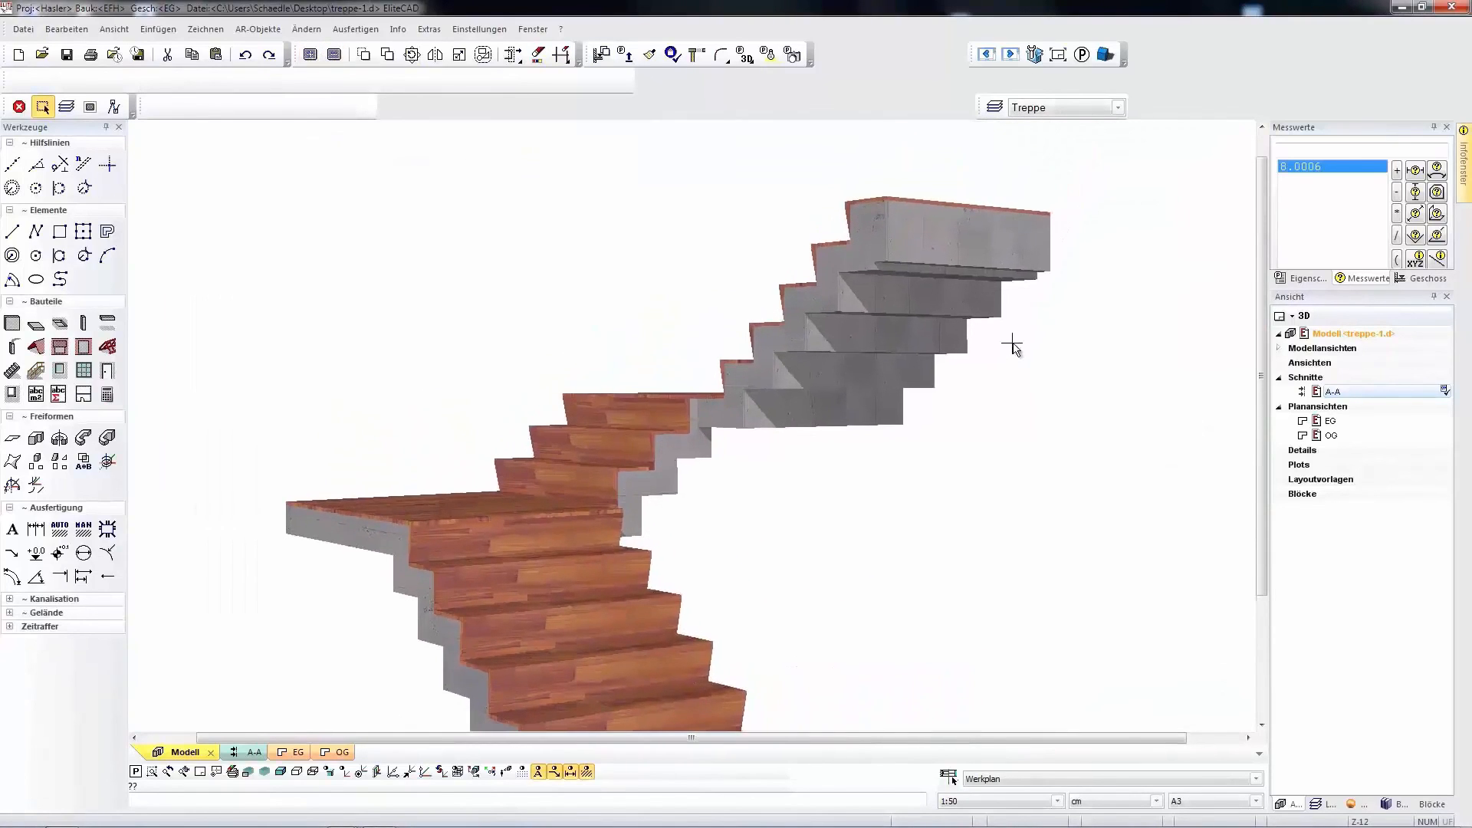
pyautogui.scroll(5, 983, 246)
pyautogui.scroll(2, 912, 253)
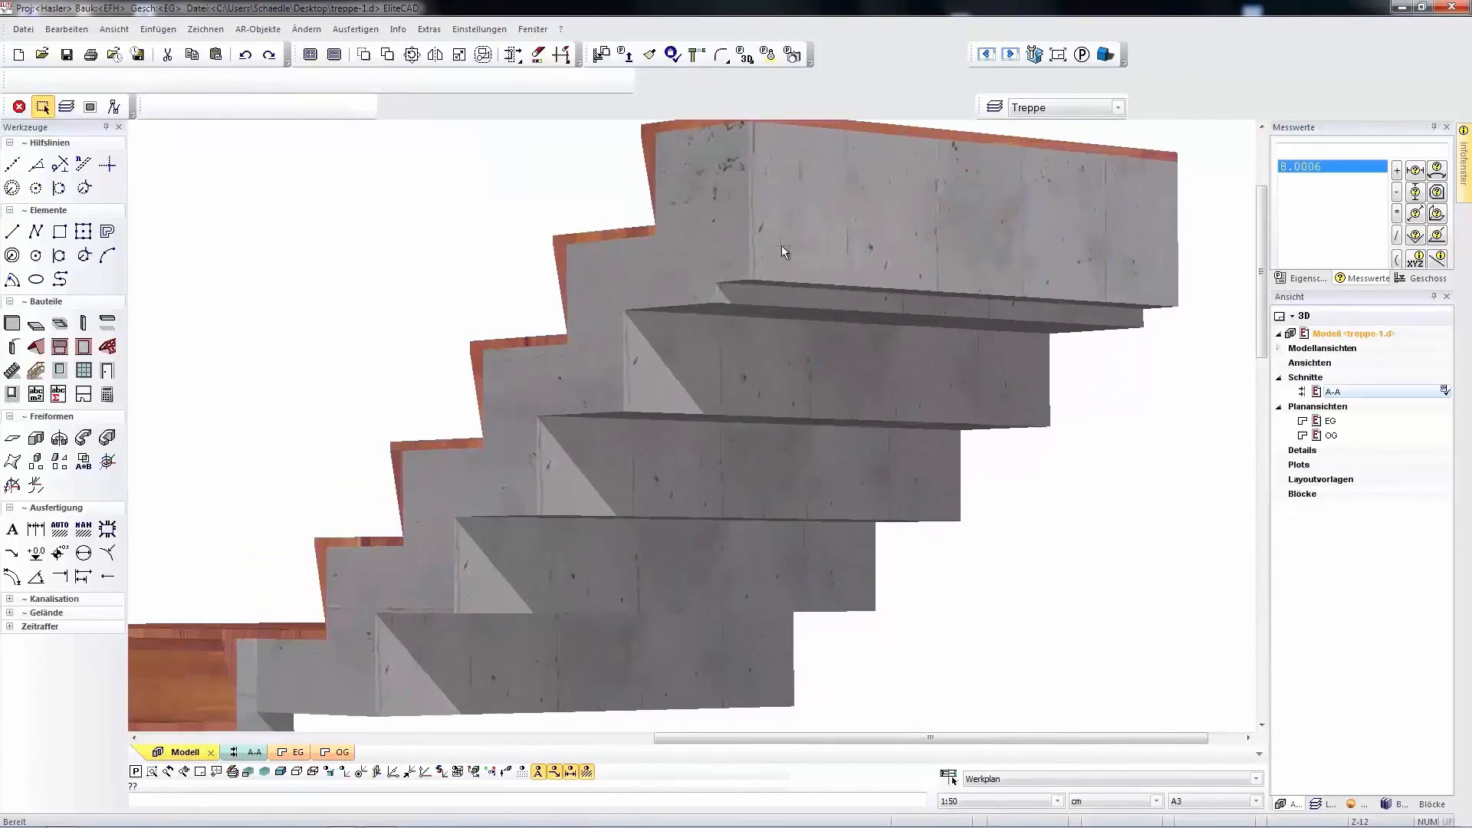
# Switch the staircase's upper floor connection to the notched bearing form and set its dimension C to 20 cm.
pyautogui.doubleClick(782, 247)
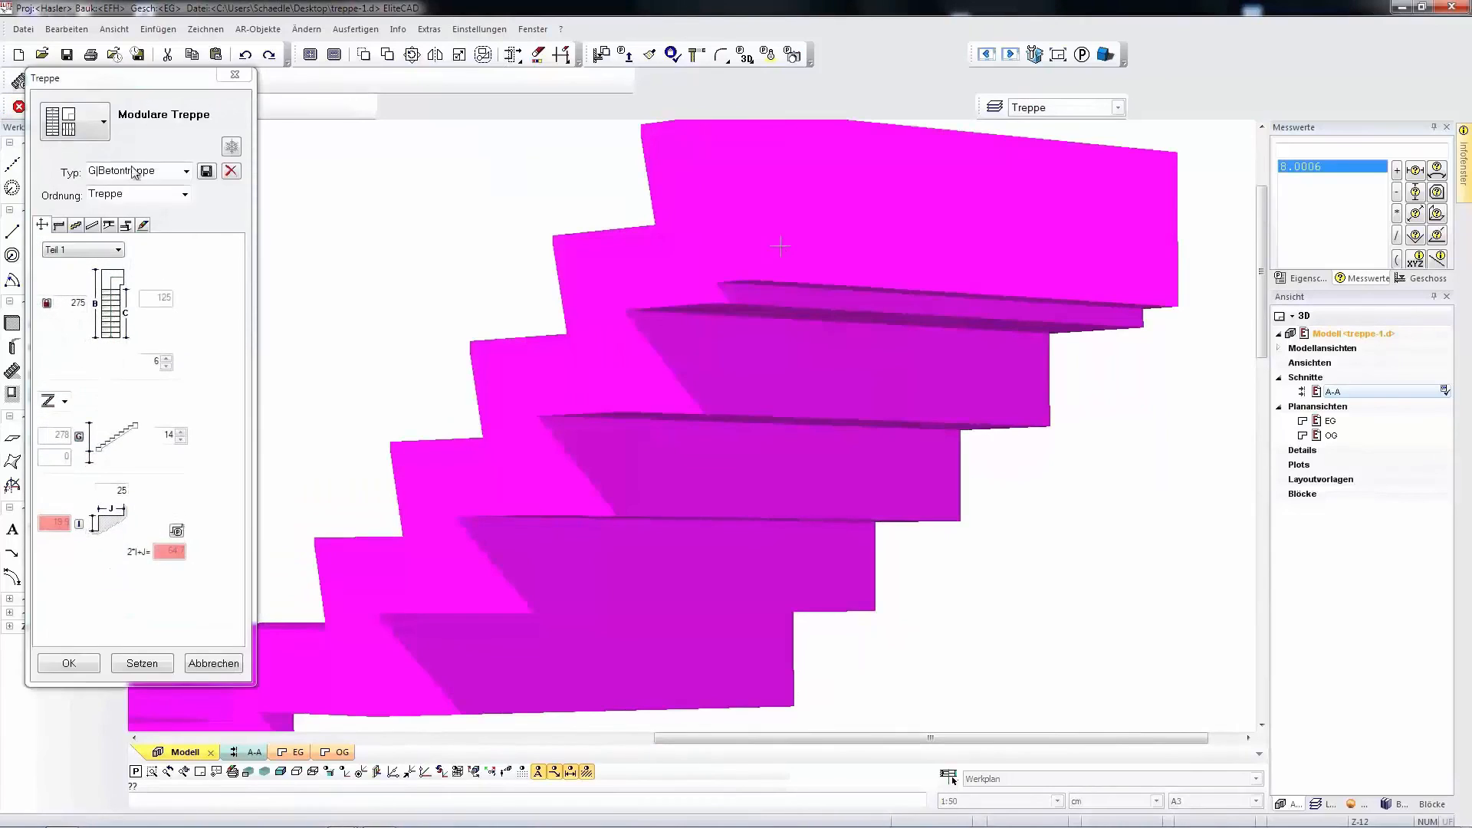
pyautogui.click(109, 226)
pyautogui.click(66, 257)
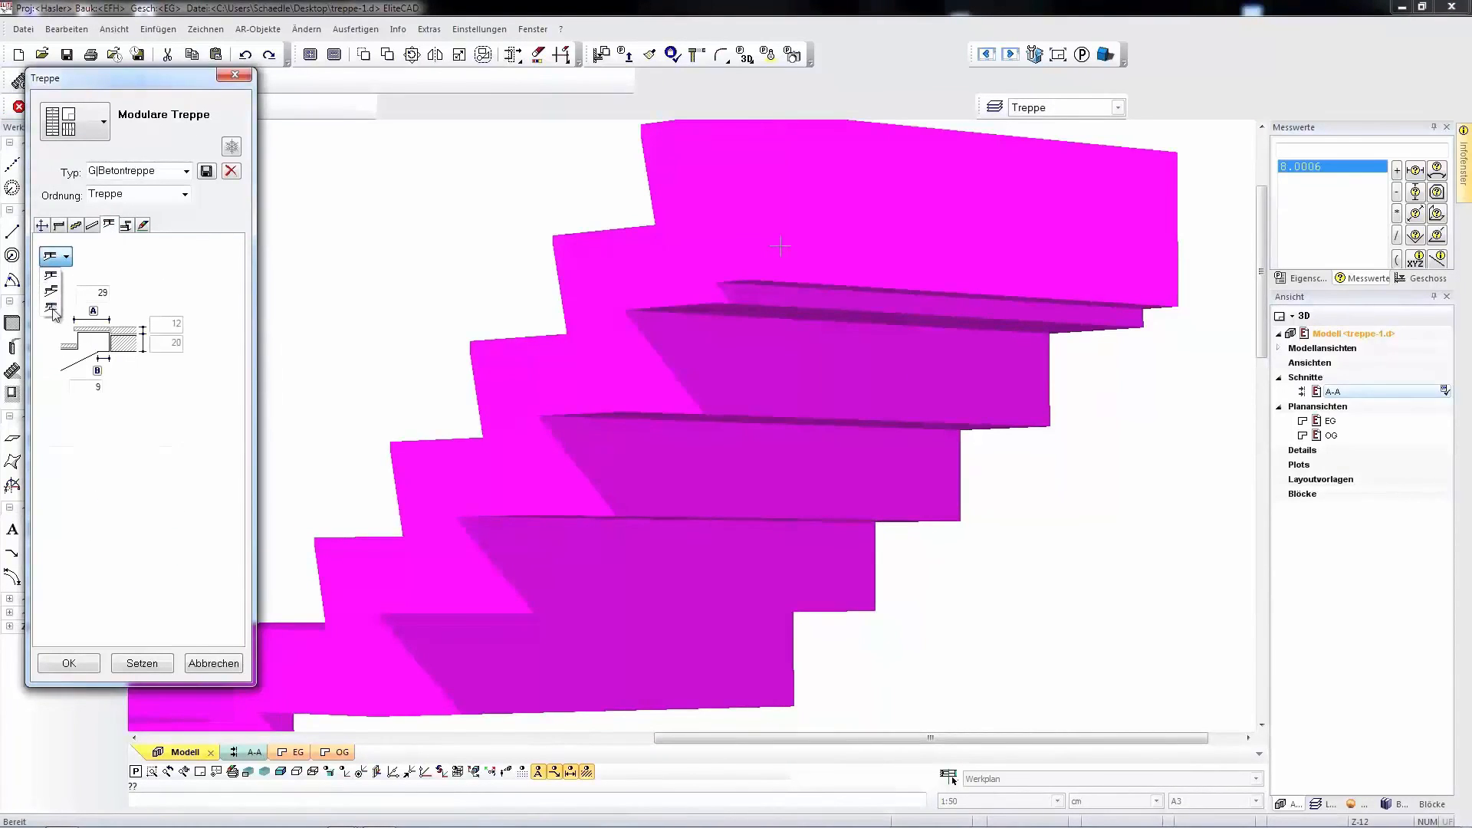
pyautogui.click(54, 311)
pyautogui.moveTo(127, 388); pyautogui.dragTo(148, 390)
pyautogui.write('10')
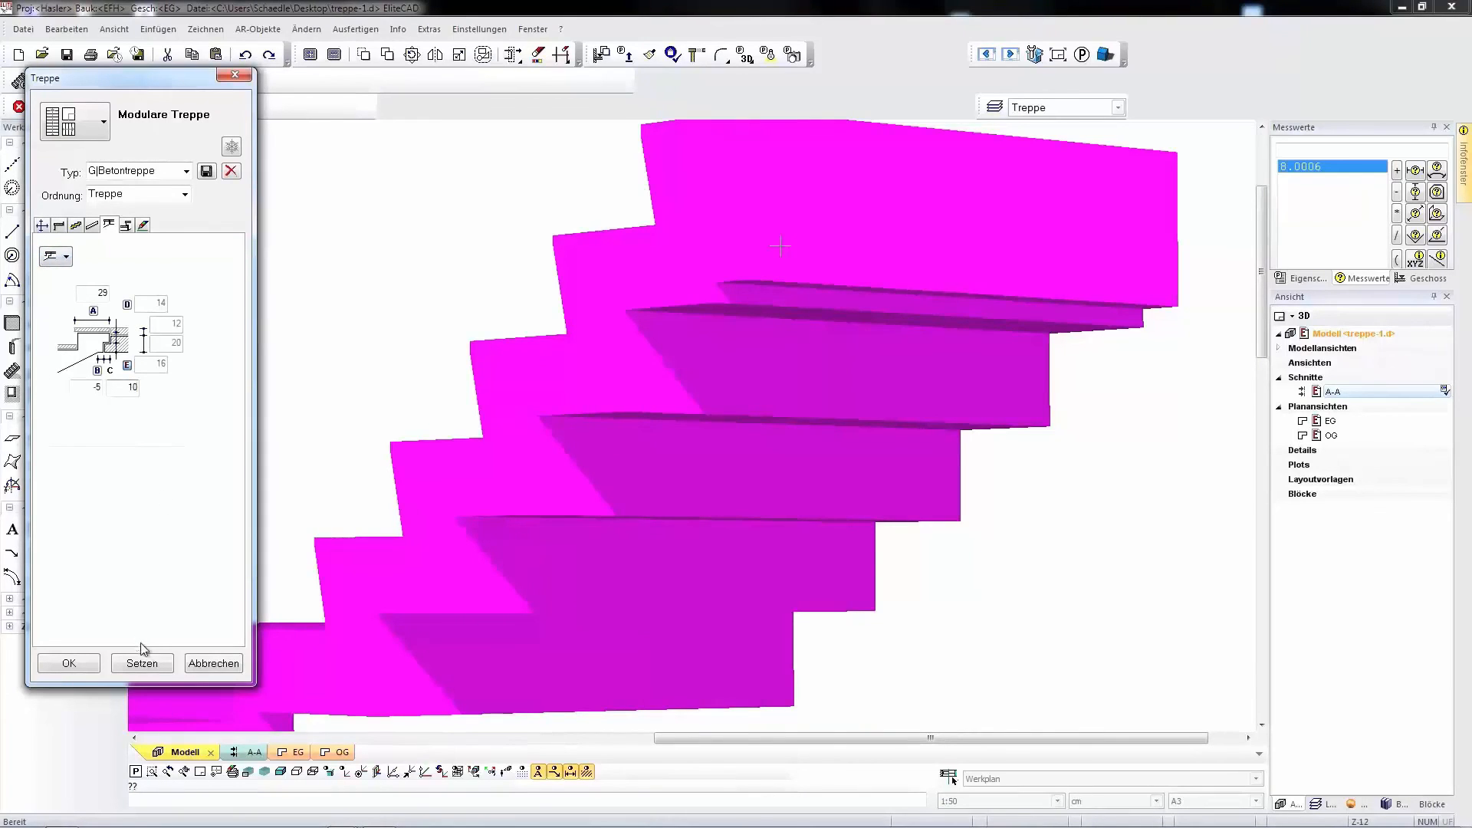
pyautogui.click(142, 662)
pyautogui.doubleClick(122, 388)
pyautogui.write('20')
pyautogui.press('Return')
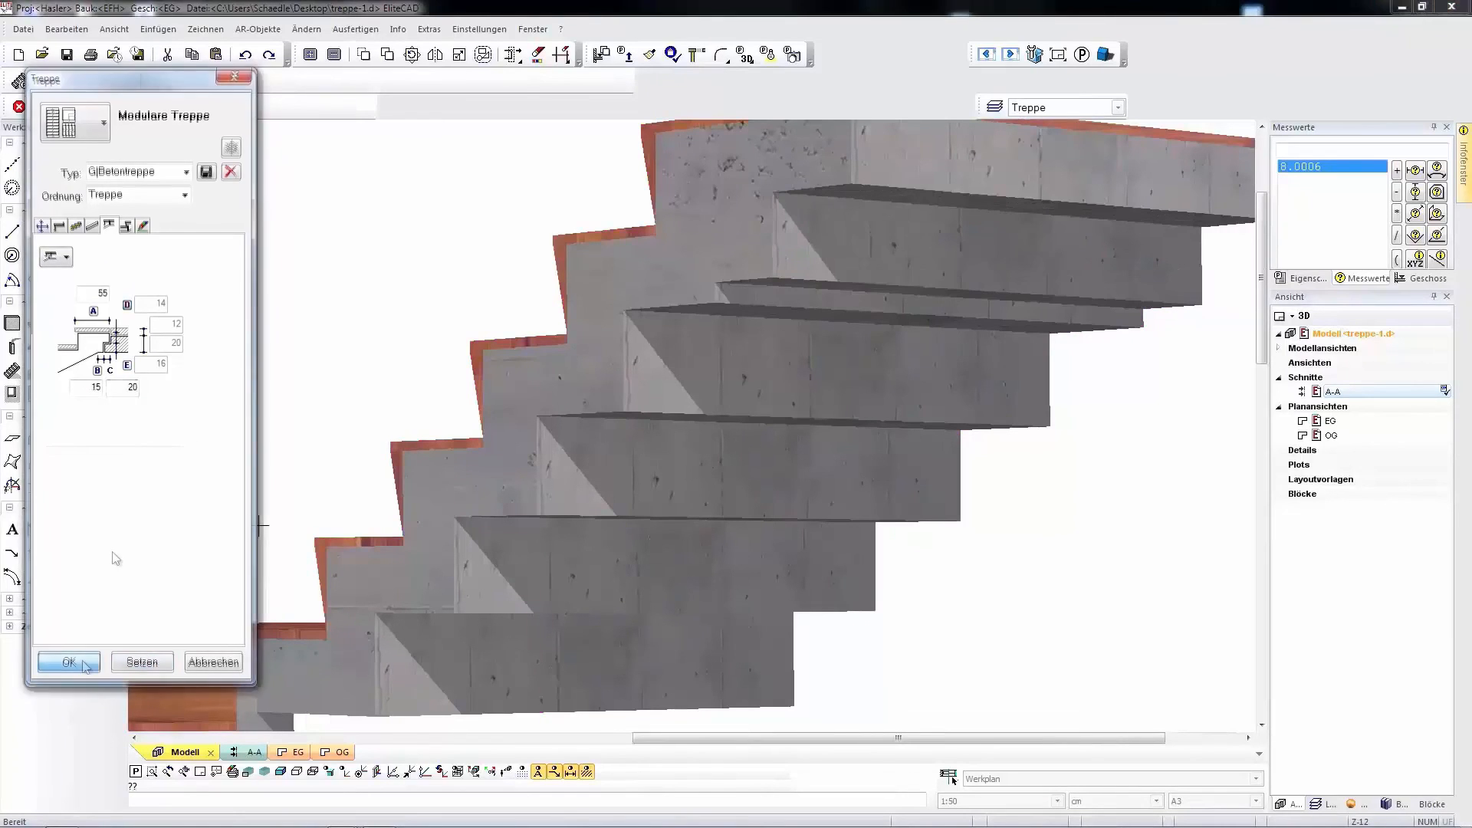
# Show the whole building model again to view the staircase in context, and open section A-A.
pyautogui.click(310, 54)
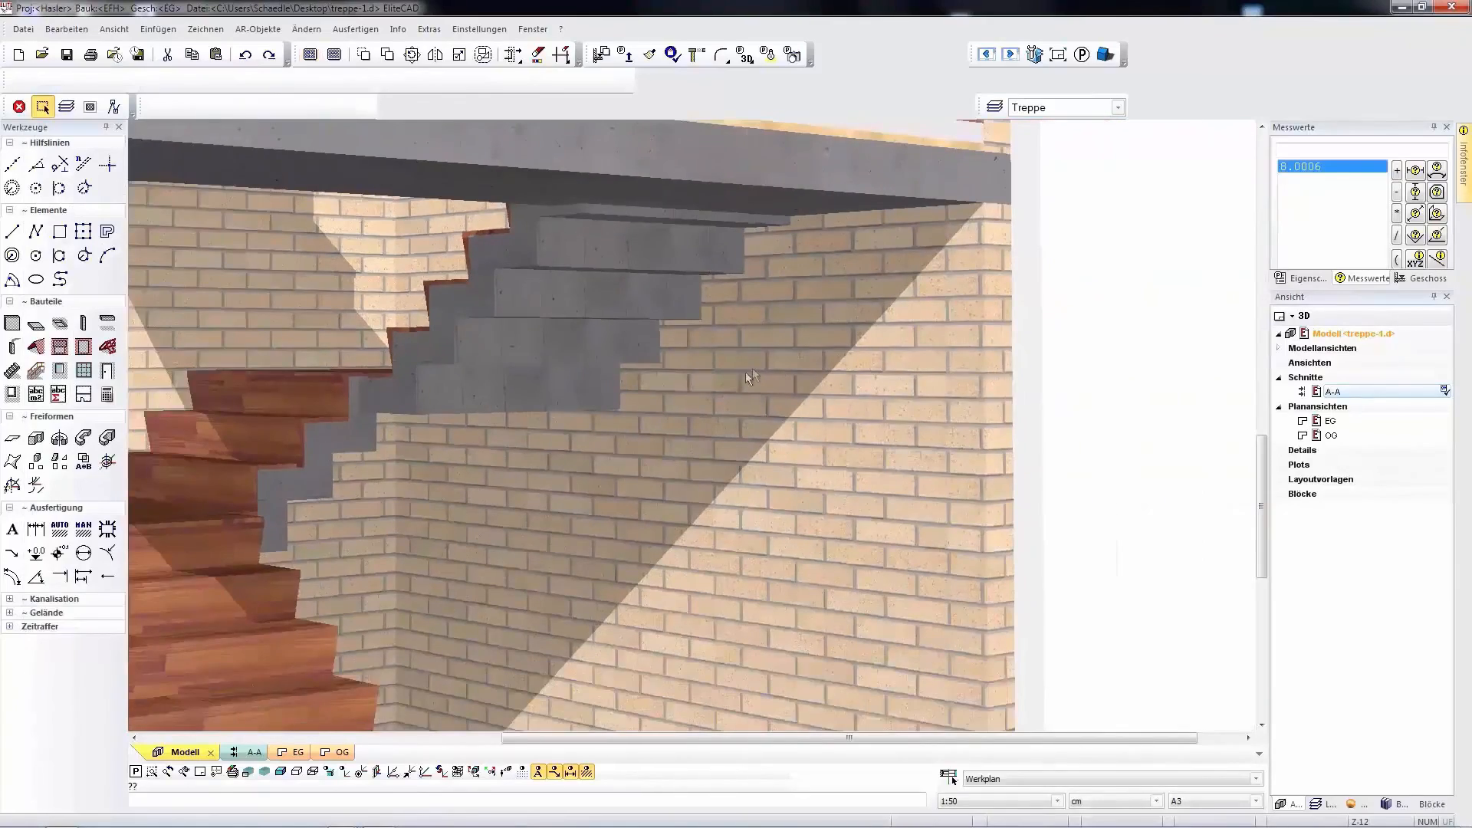
pyautogui.scroll(-2, 653, 413)
pyautogui.scroll(-2, 181, 502)
pyautogui.moveTo(828, 678); pyautogui.dragTo(1071, 687, button='middle')
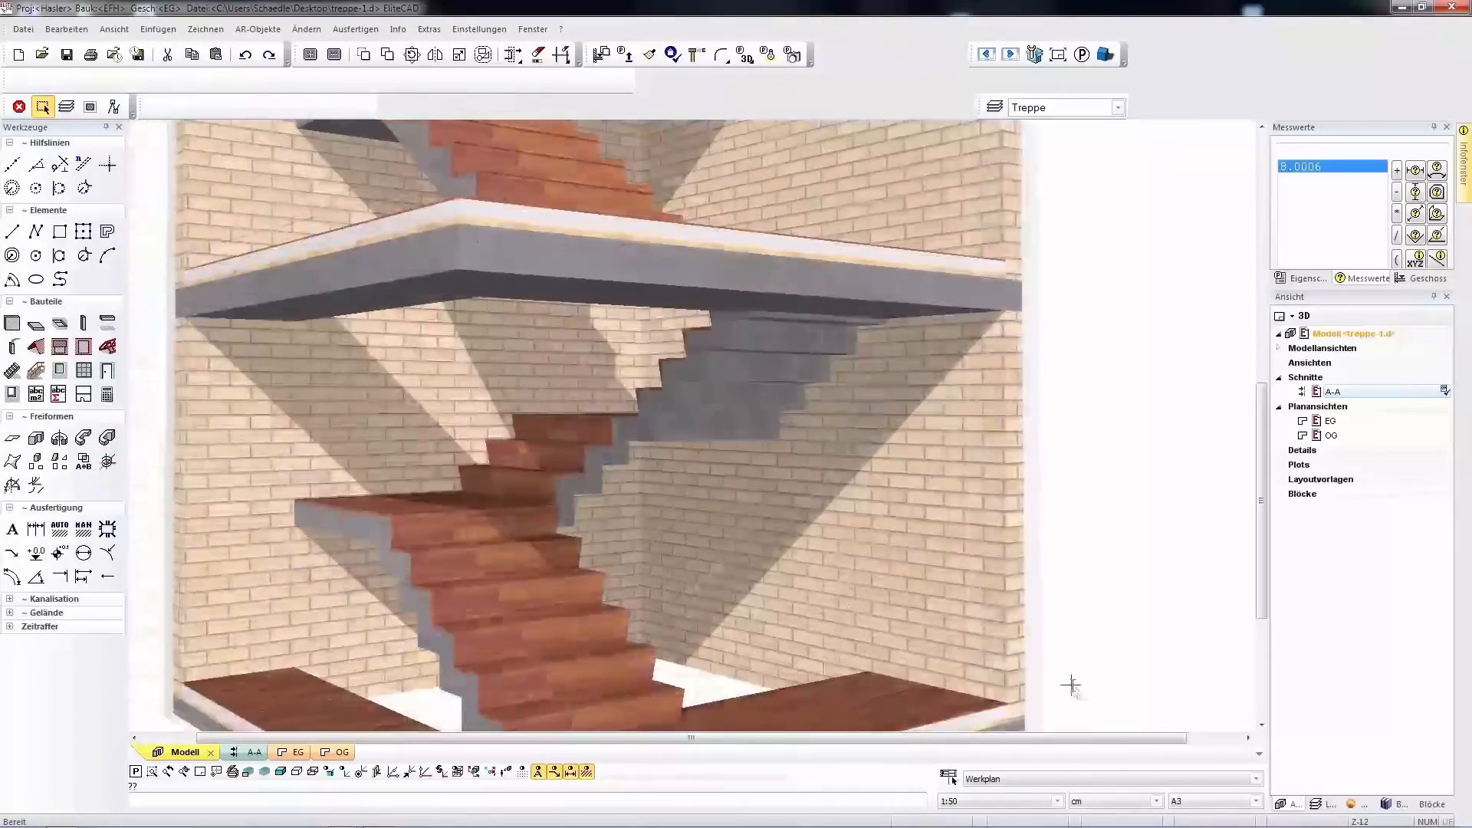
pyautogui.click(247, 754)
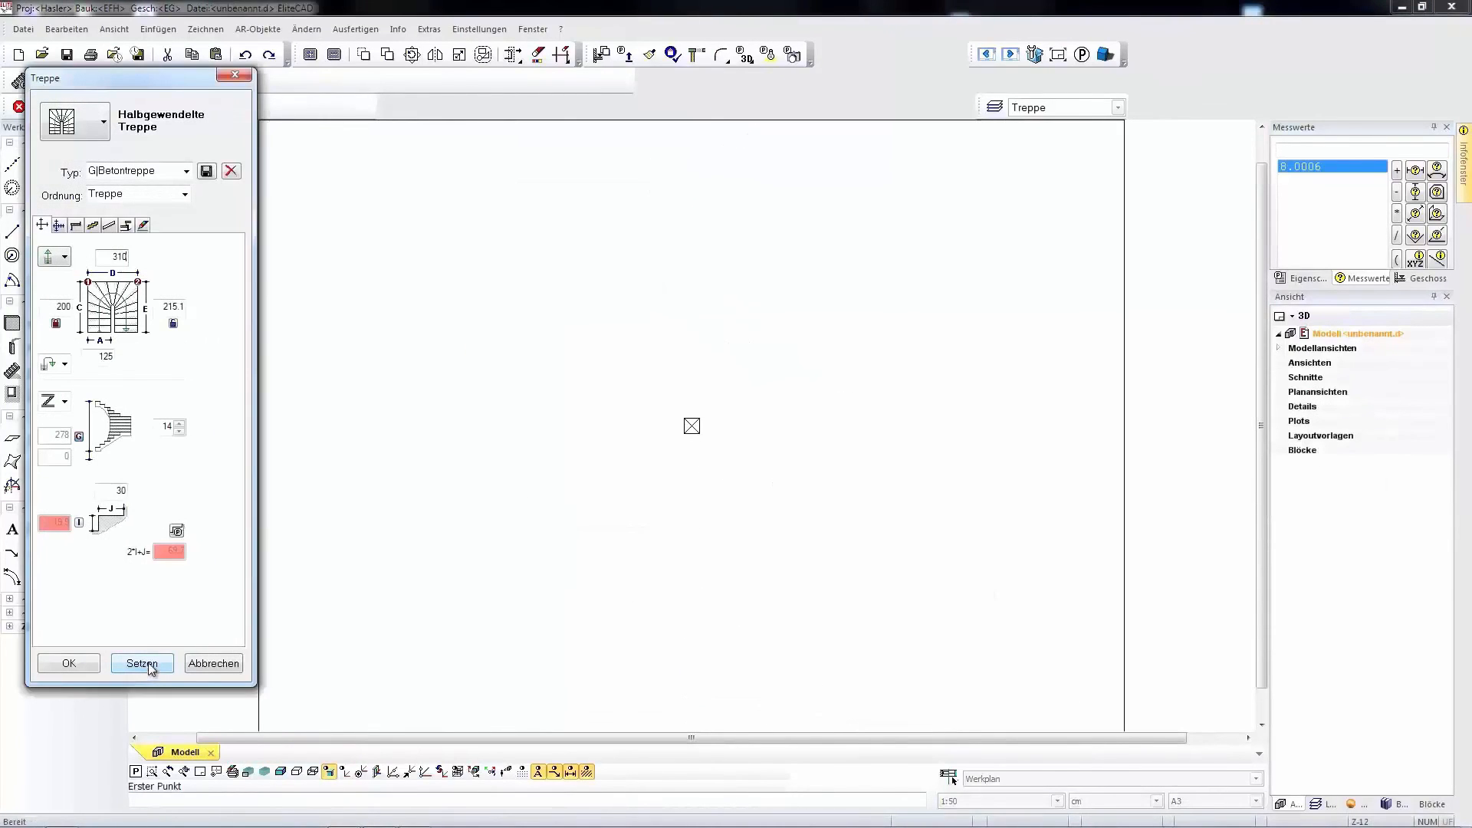
# Place a half-turn concrete staircase (Halbgewendelte Treppe) 310 cm wide in the empty model, oriented at 270°, and view it in 3D.
pyautogui.click(143, 663)
pyautogui.click(584, 426)
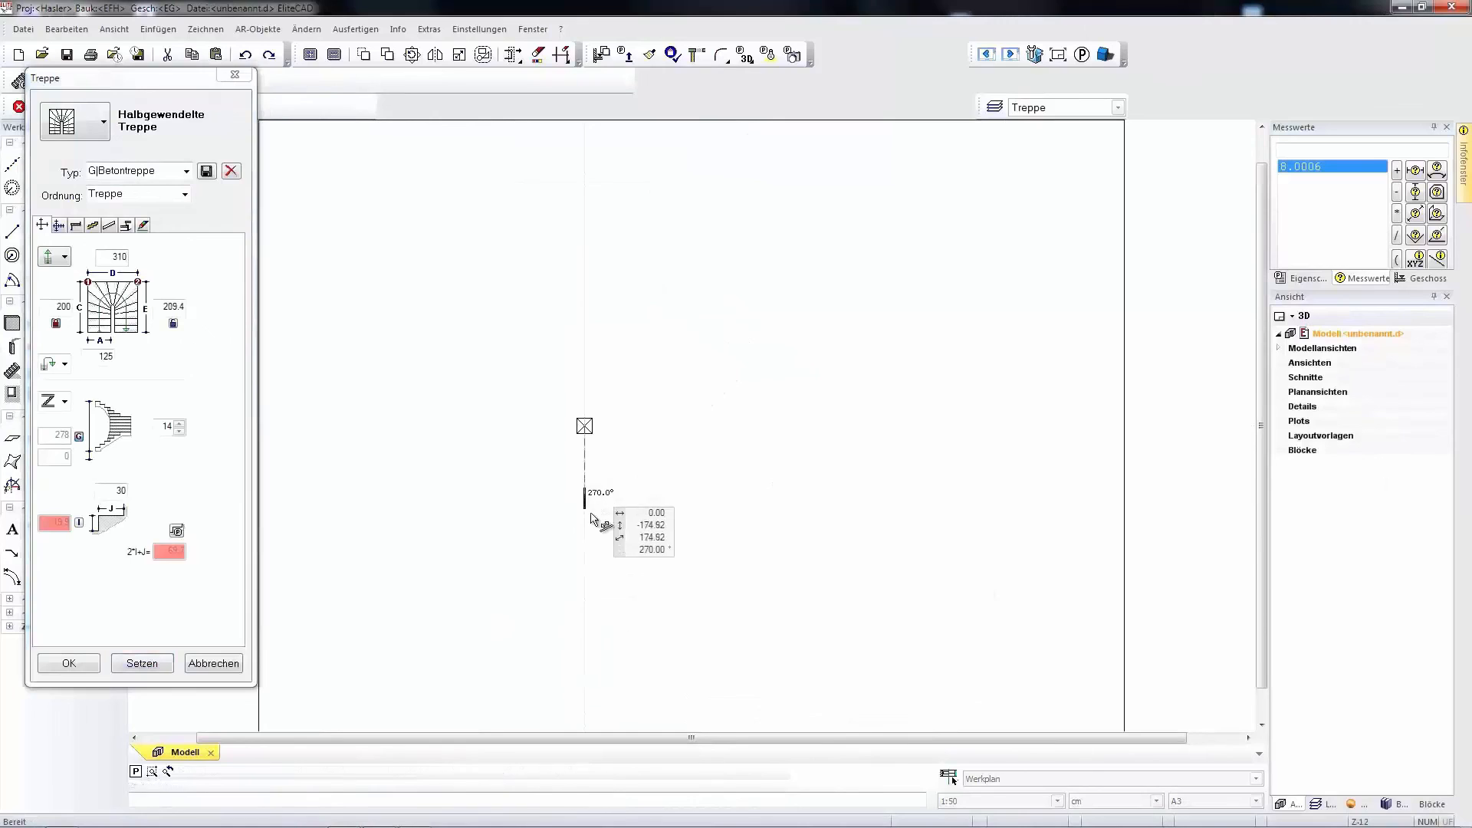
pyautogui.click(584, 554)
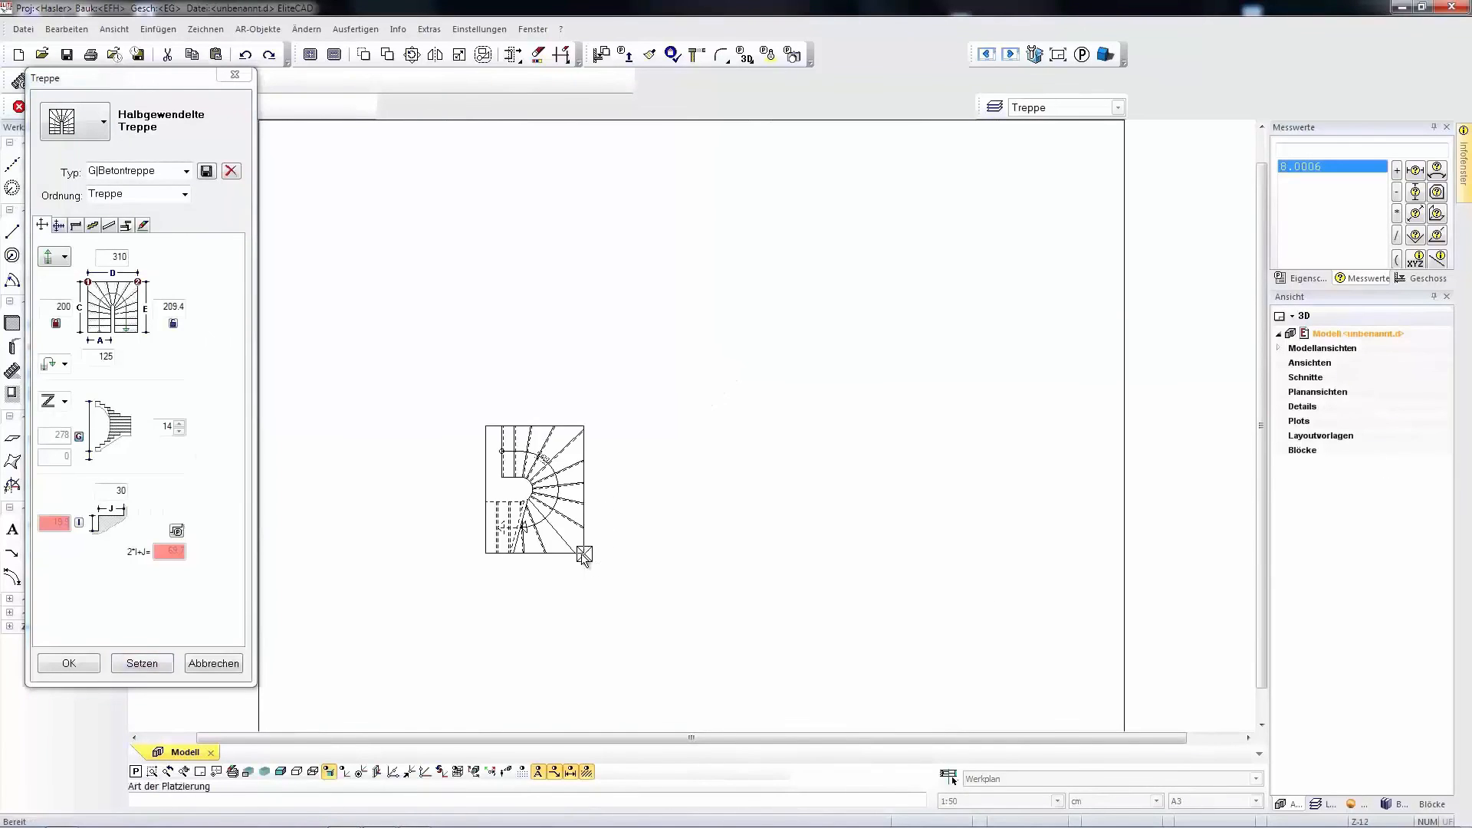
pyautogui.click(706, 568)
pyautogui.moveTo(699, 561); pyautogui.dragTo(736, 483, button='middle')
pyautogui.scroll(5, 958, 491)
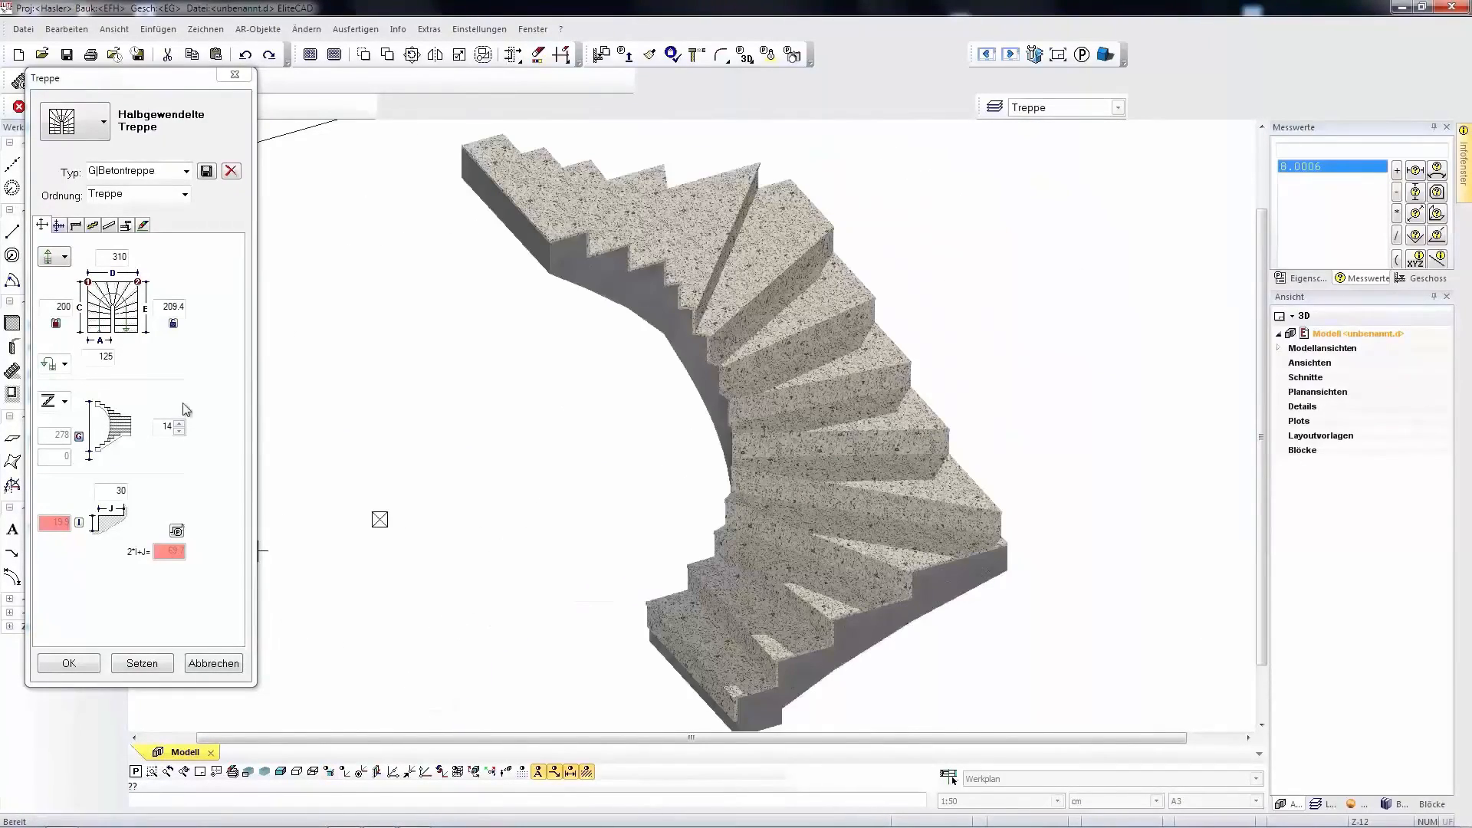
# Set the half-turn staircase's number of steps to 16 and apply it to the model.
pyautogui.click(179, 424)
pyautogui.click(179, 424)
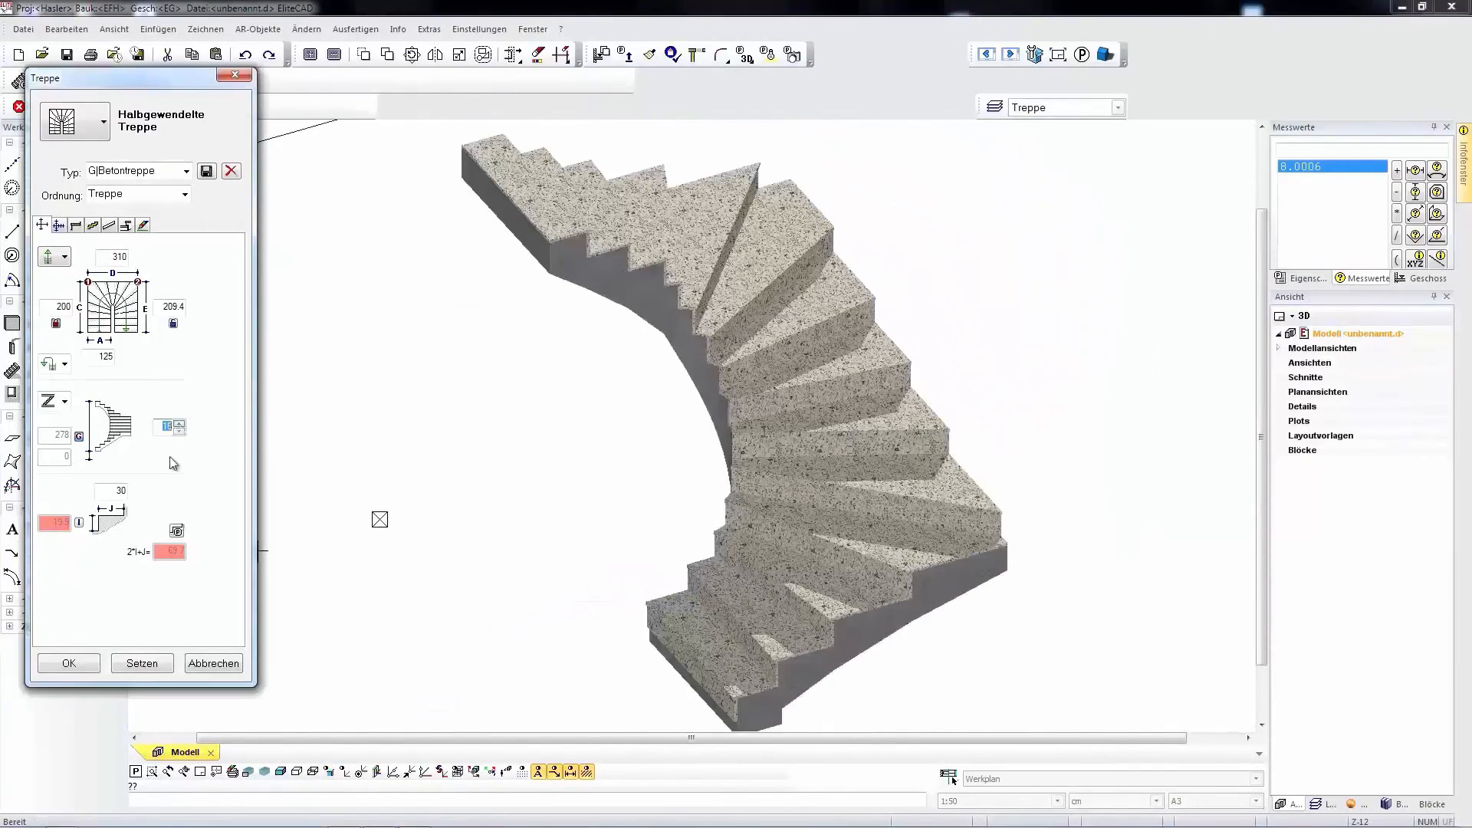
pyautogui.click(141, 664)
pyautogui.moveTo(476, 542); pyautogui.dragTo(486, 519, button='middle')
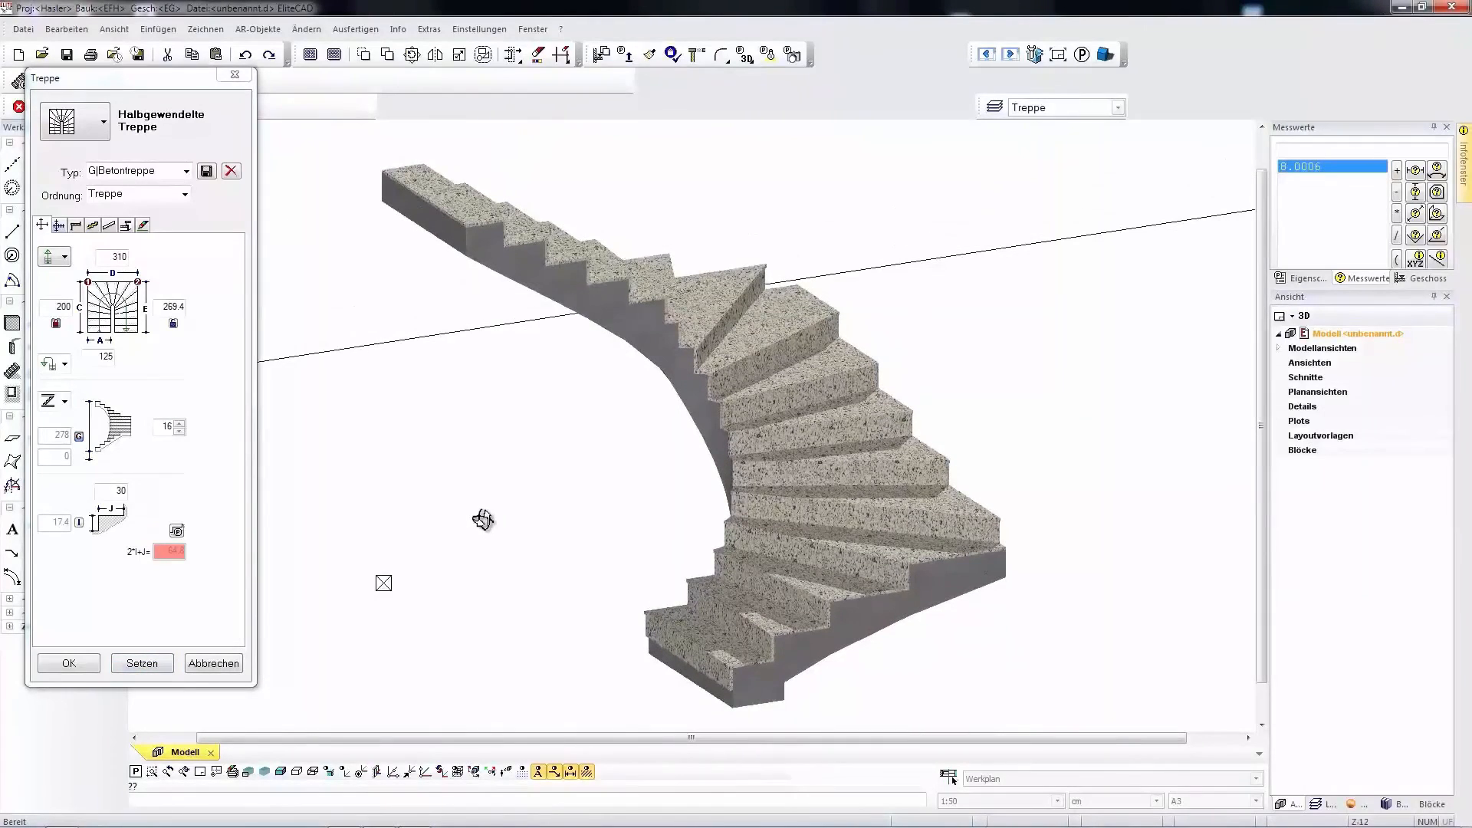
# Switch the half-turn staircase's tread covering to the profile with slanted risers and apply it.
pyautogui.click(76, 225)
pyautogui.click(65, 257)
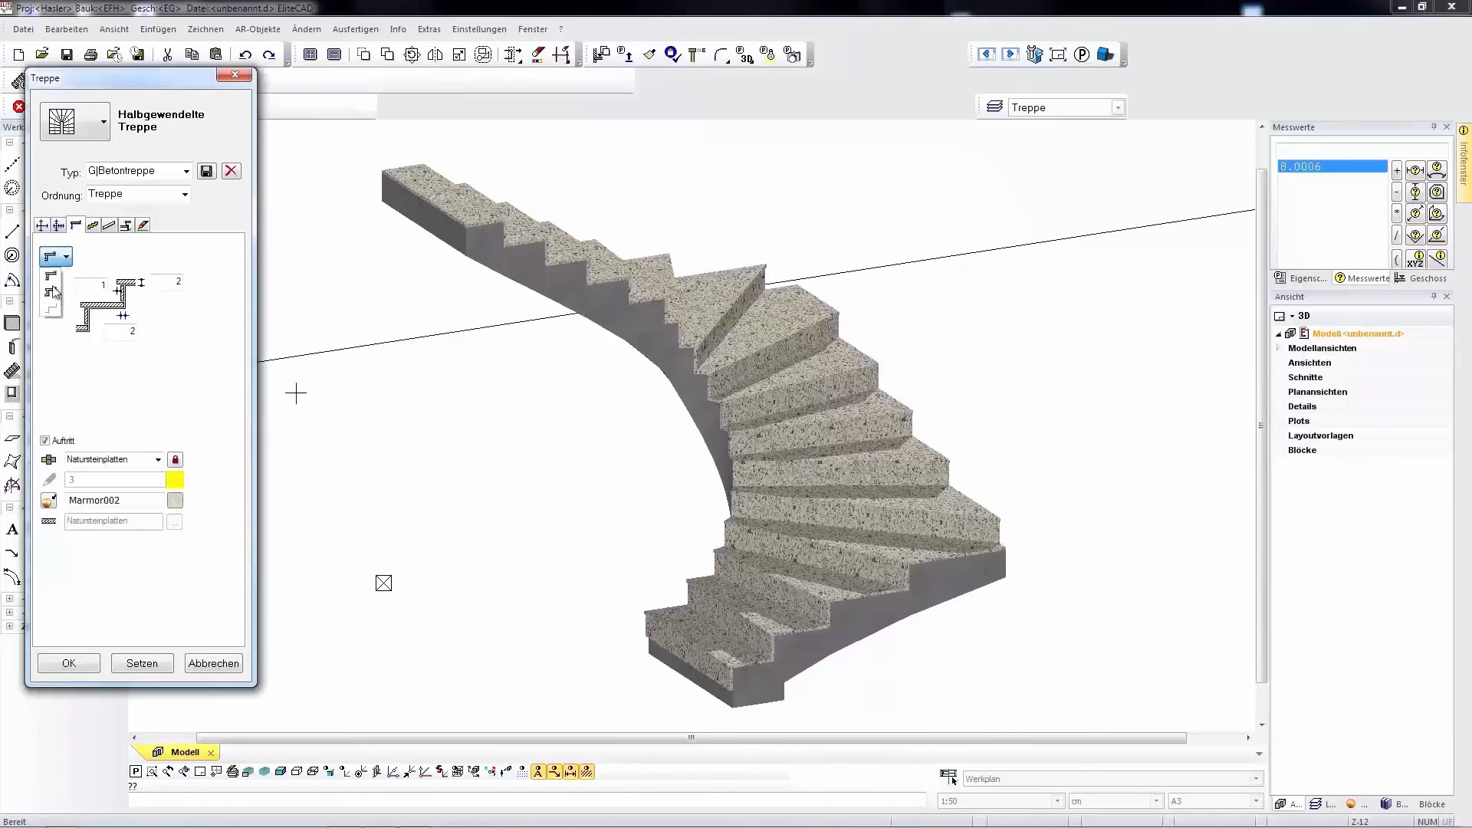
pyautogui.click(50, 293)
pyautogui.click(141, 663)
pyautogui.moveTo(849, 654); pyautogui.dragTo(746, 585, button='middle')
# Enable steel stringers (Wangen) with a 4 cm upper projection and switch off the staircase's concrete flight slab (Laufplatte).
pyautogui.click(93, 226)
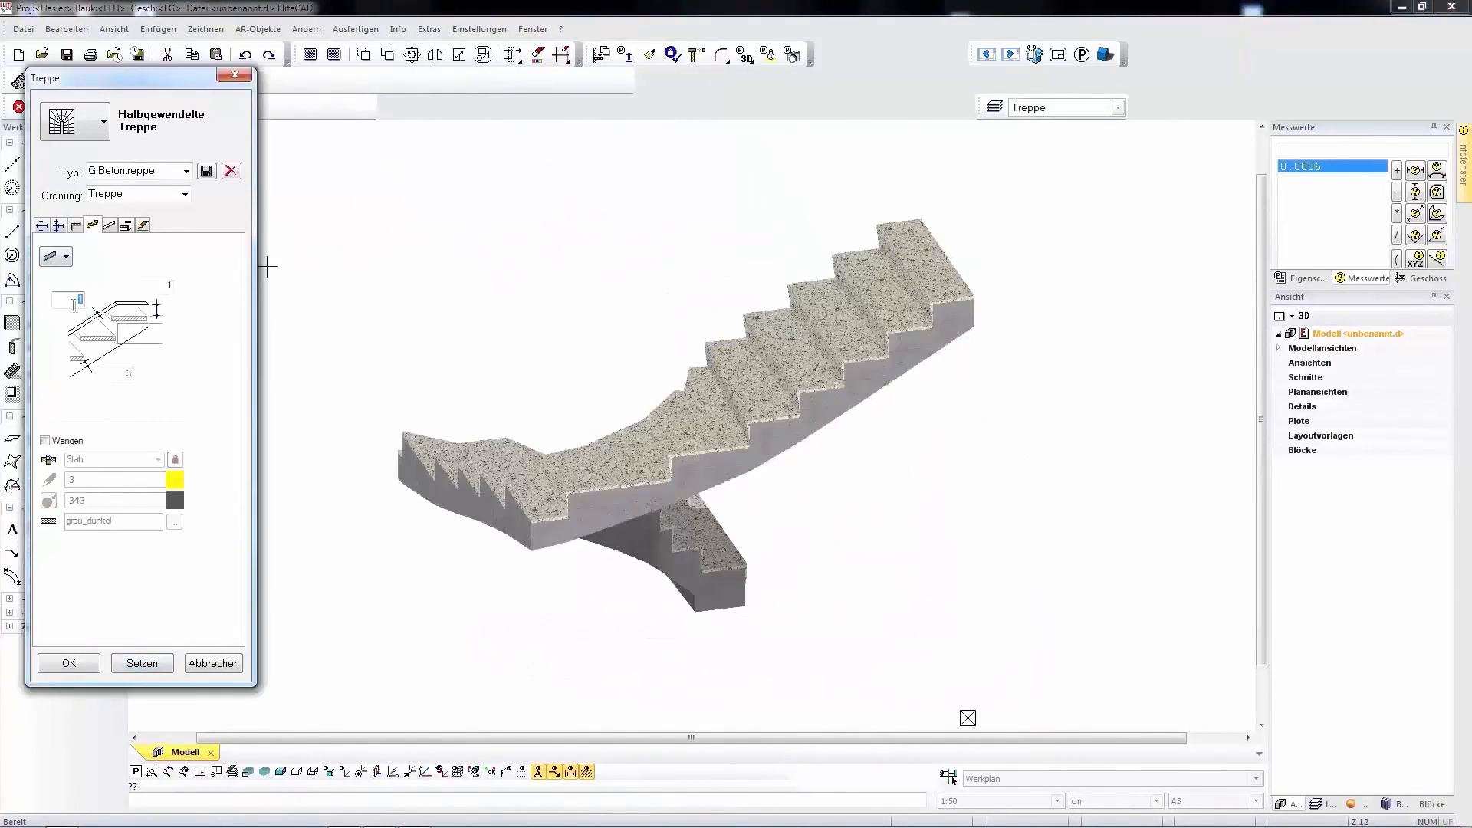
pyautogui.write('4')
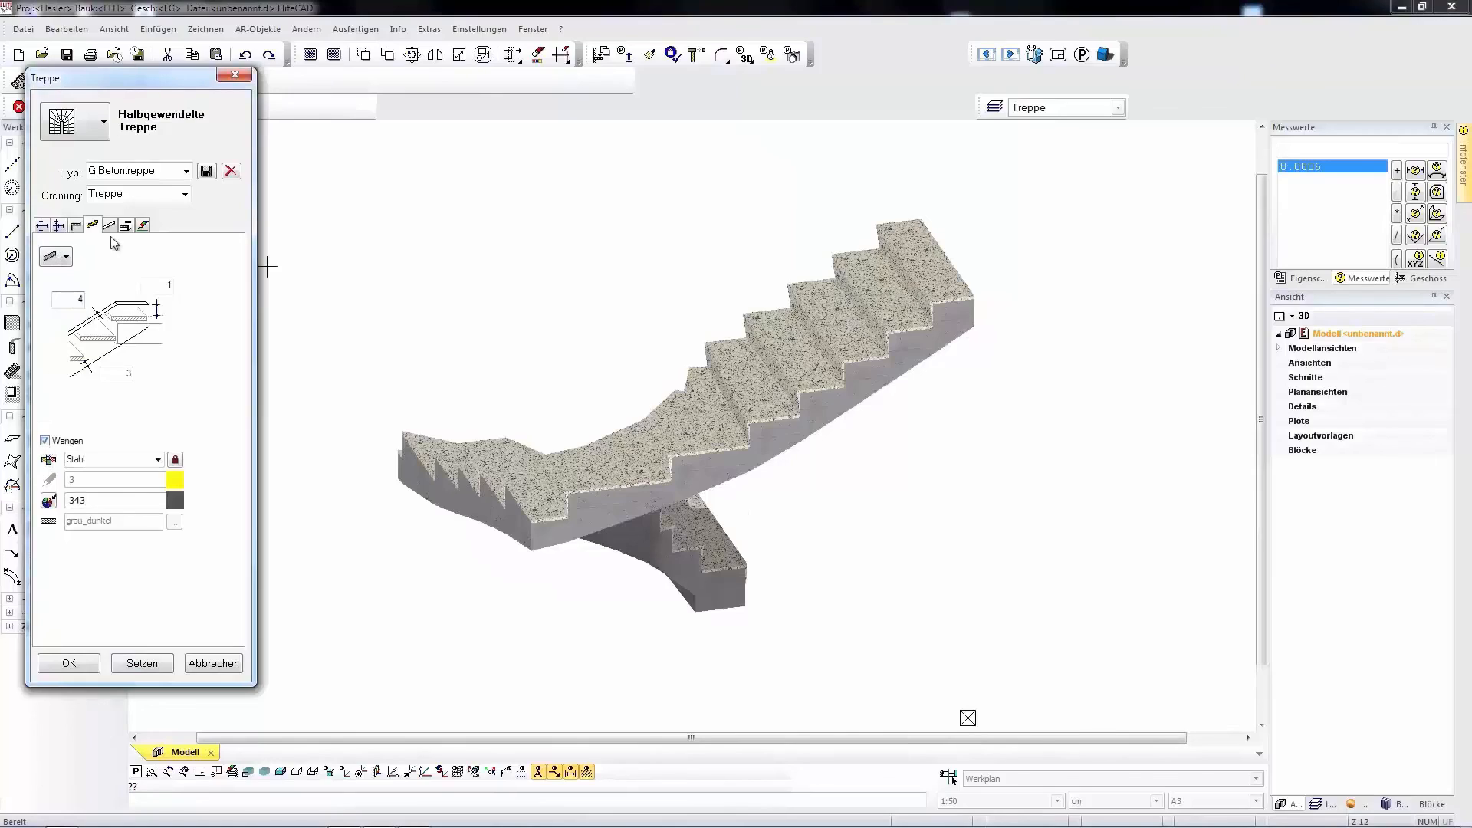
pyautogui.click(109, 226)
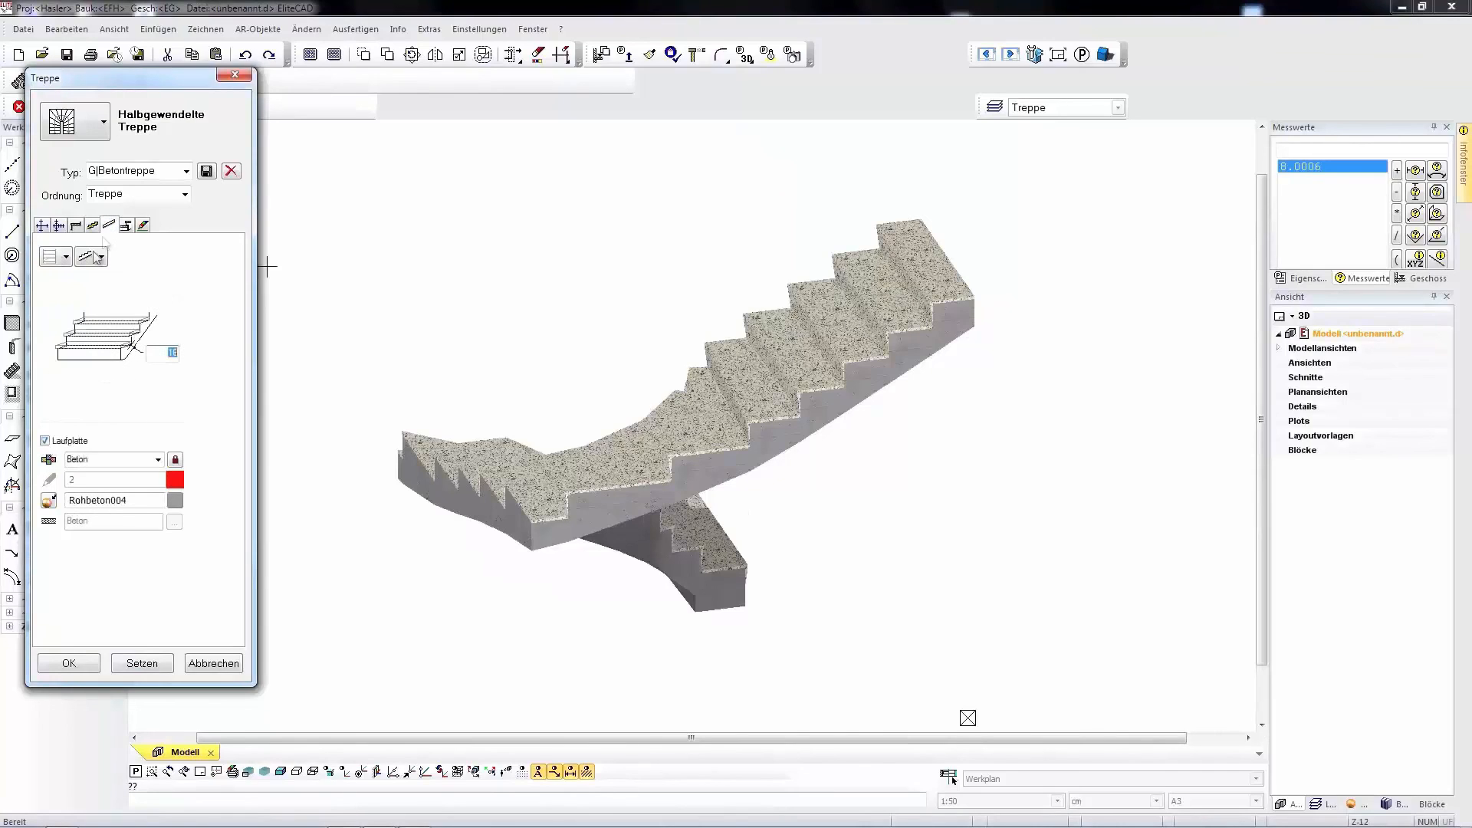
pyautogui.click(45, 440)
pyautogui.click(142, 663)
pyautogui.moveTo(577, 539); pyautogui.dragTo(375, 518, button='middle')
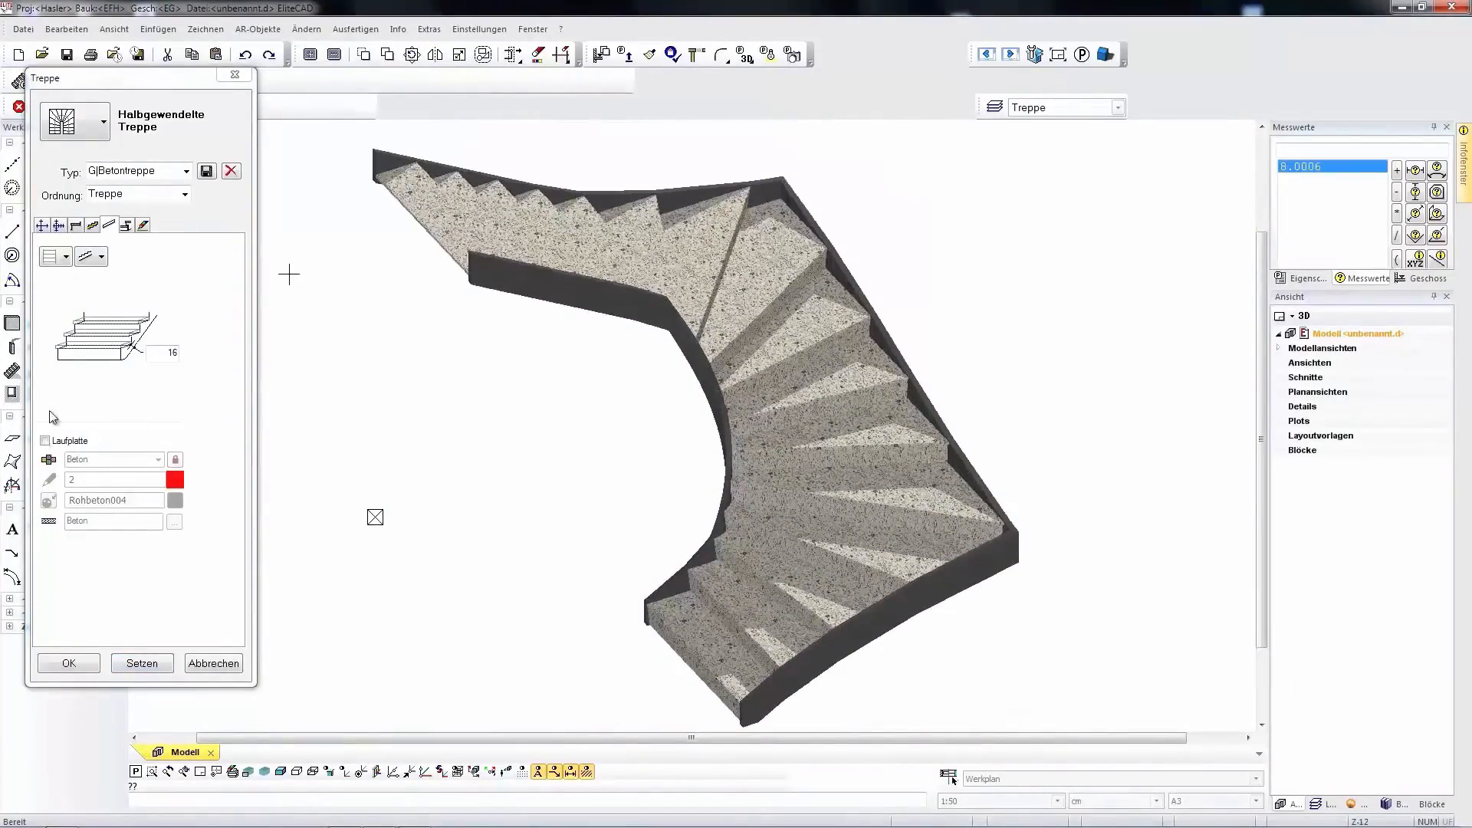
# Assign the parquet material Akazie_Gedaempft to the half-turn staircase's tread covering and confirm the staircase settings.
pyautogui.click(76, 225)
pyautogui.click(172, 501)
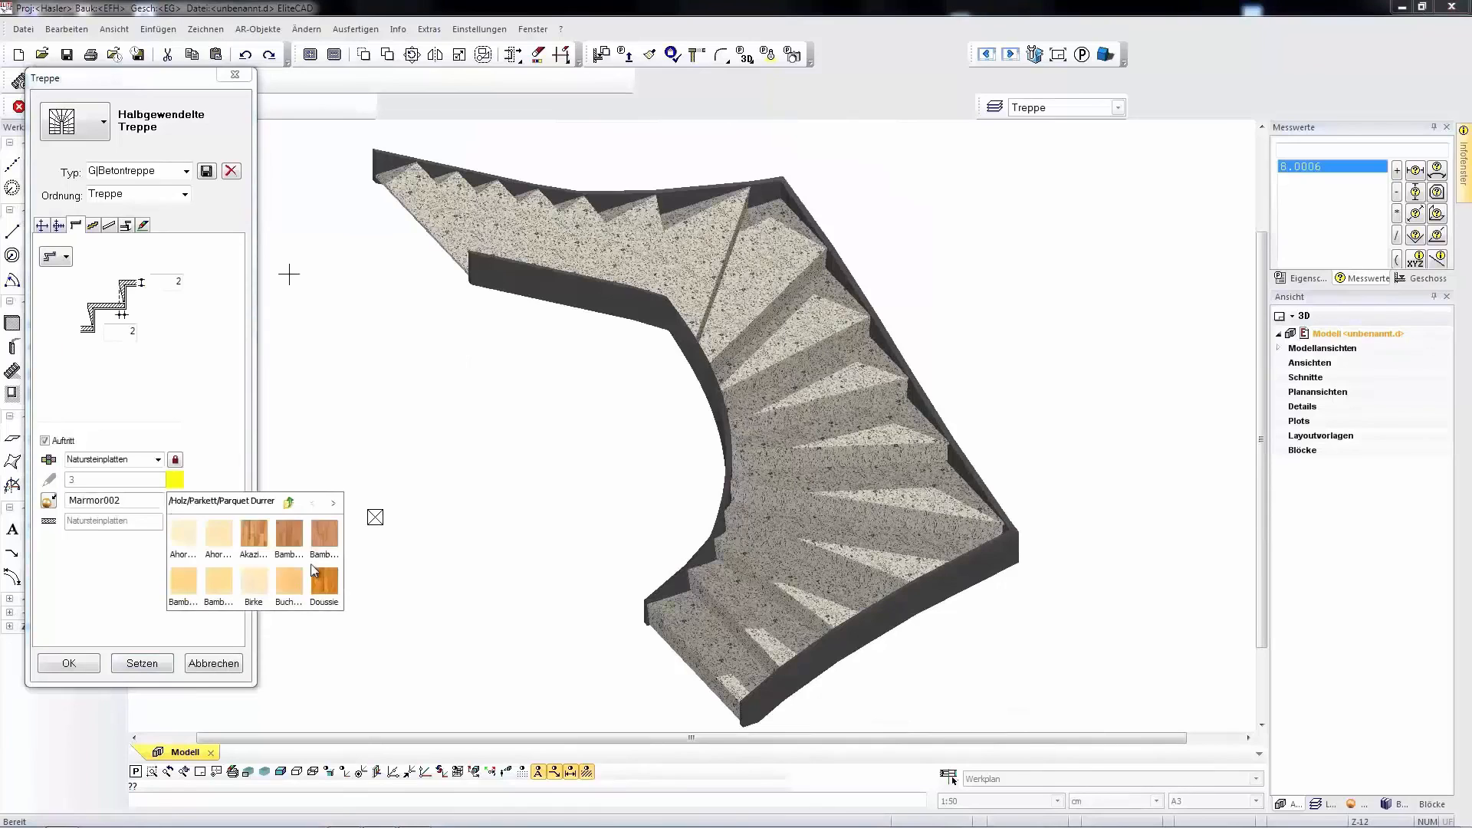
pyautogui.click(254, 537)
pyautogui.click(156, 669)
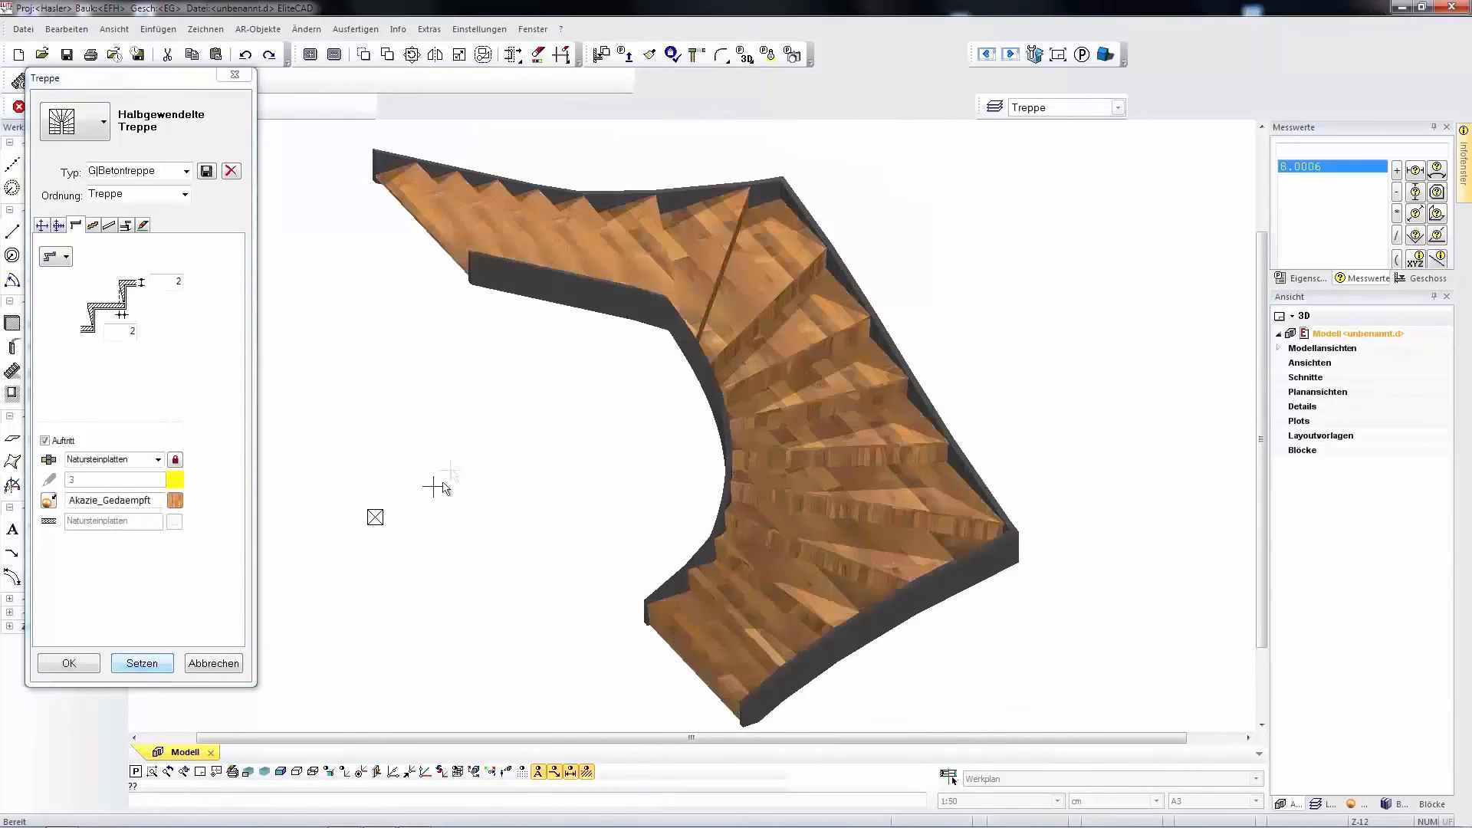
pyautogui.moveTo(476, 417)
pyautogui.mouseDown(button='middle')
pyautogui.moveTo(493, 401)
pyautogui.moveTo(460, 429)
pyautogui.mouseUp(button='middle')
pyautogui.click(73, 664)
# Add a railing (Geländer) along both stringers of the half-turn staircase with a 6 cm round handrail.
pyautogui.click(36, 371)
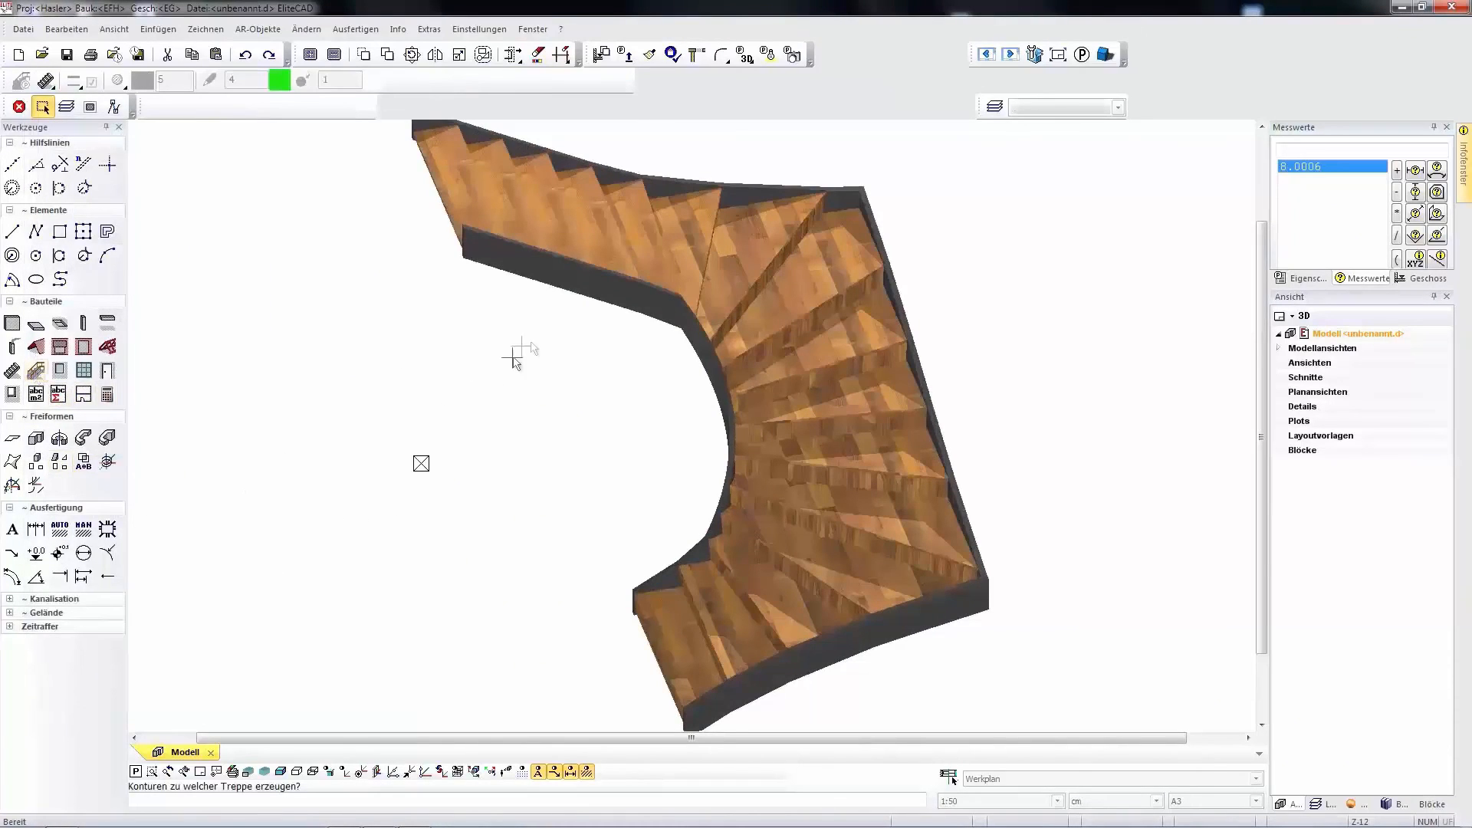
pyautogui.click(576, 293)
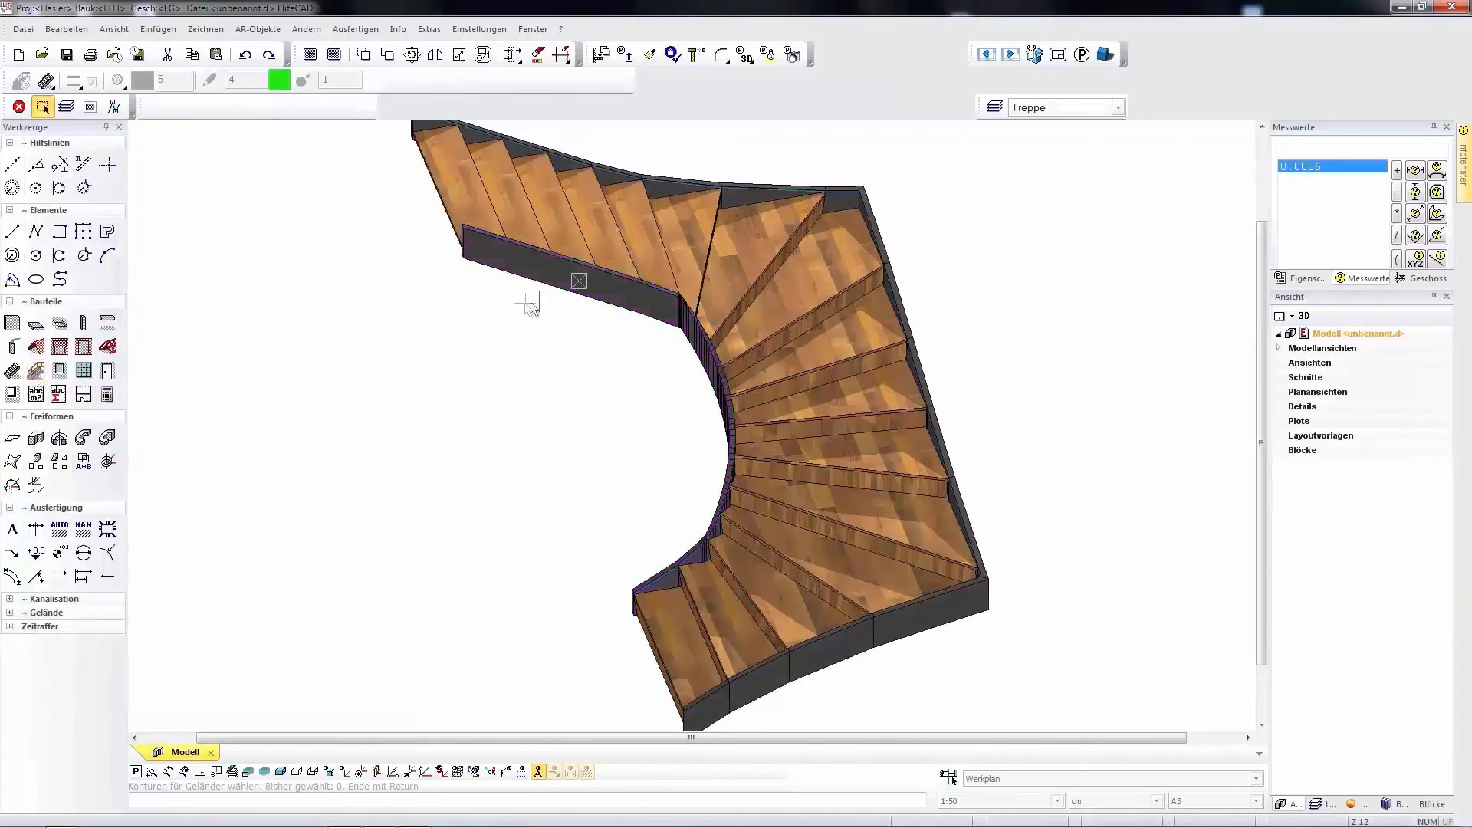
pyautogui.click(614, 177)
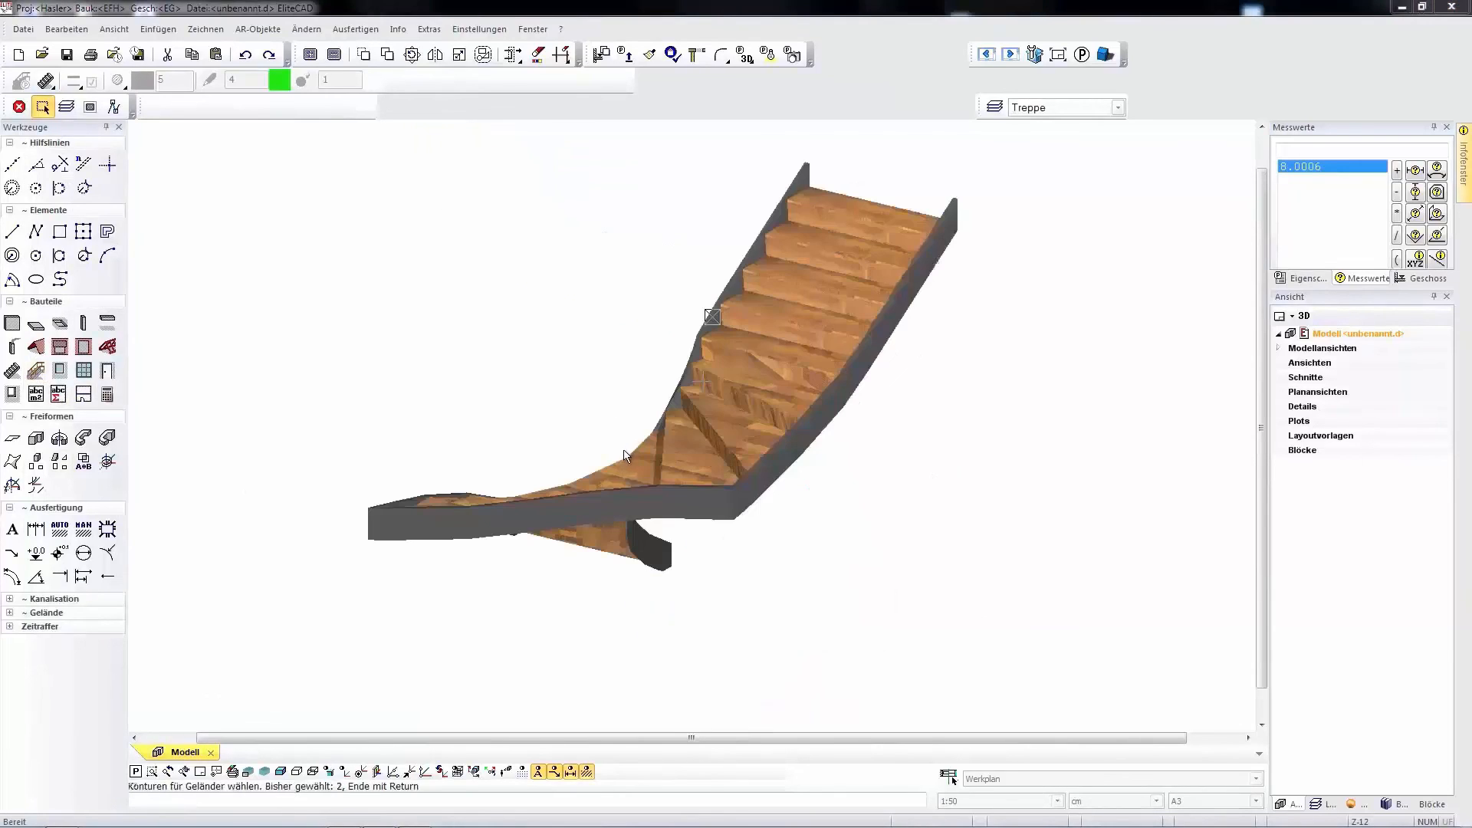
pyautogui.press('Return')
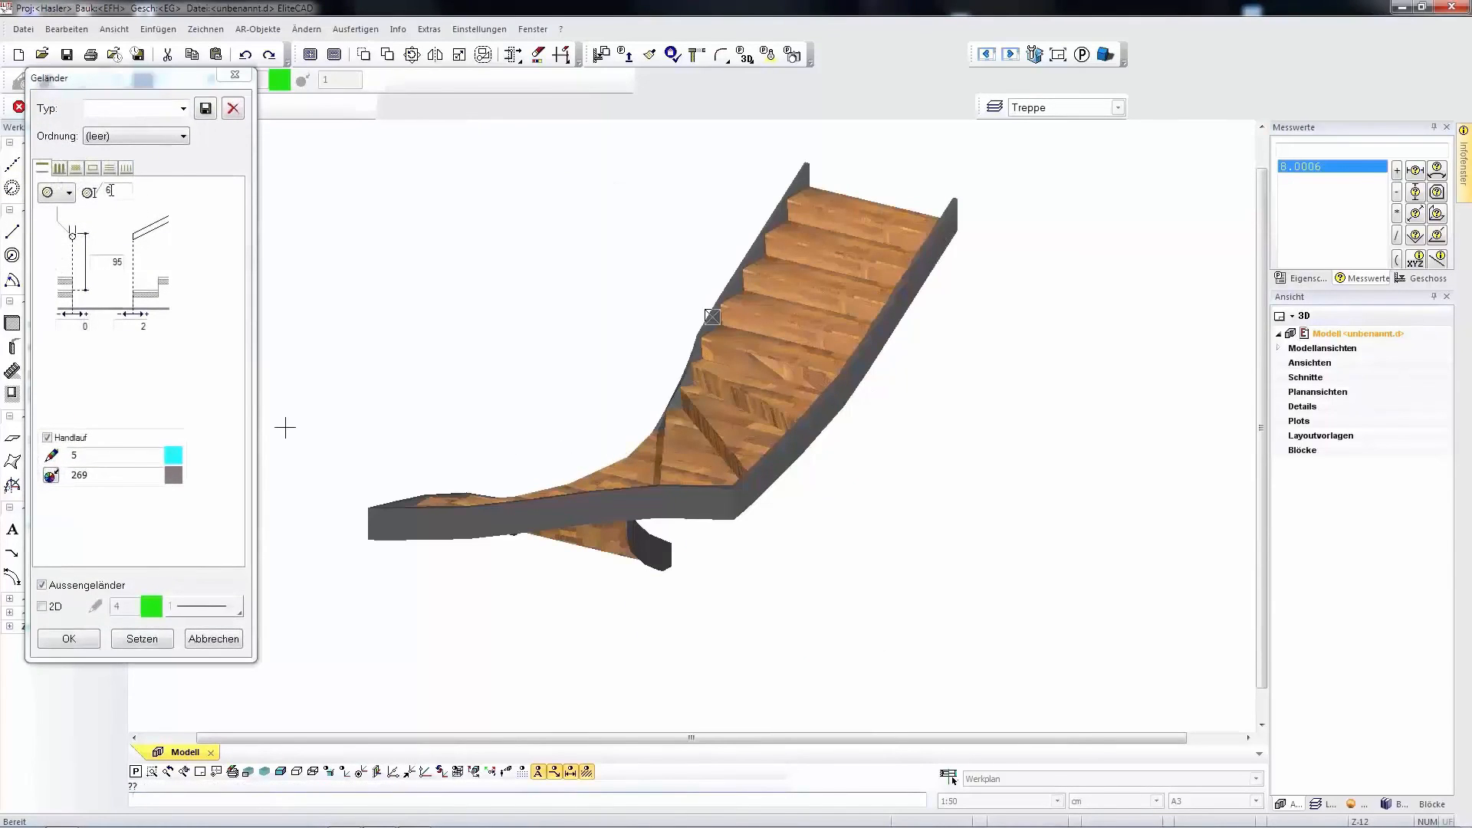
pyautogui.click(142, 639)
pyautogui.moveTo(359, 426); pyautogui.dragTo(603, 445, button='middle')
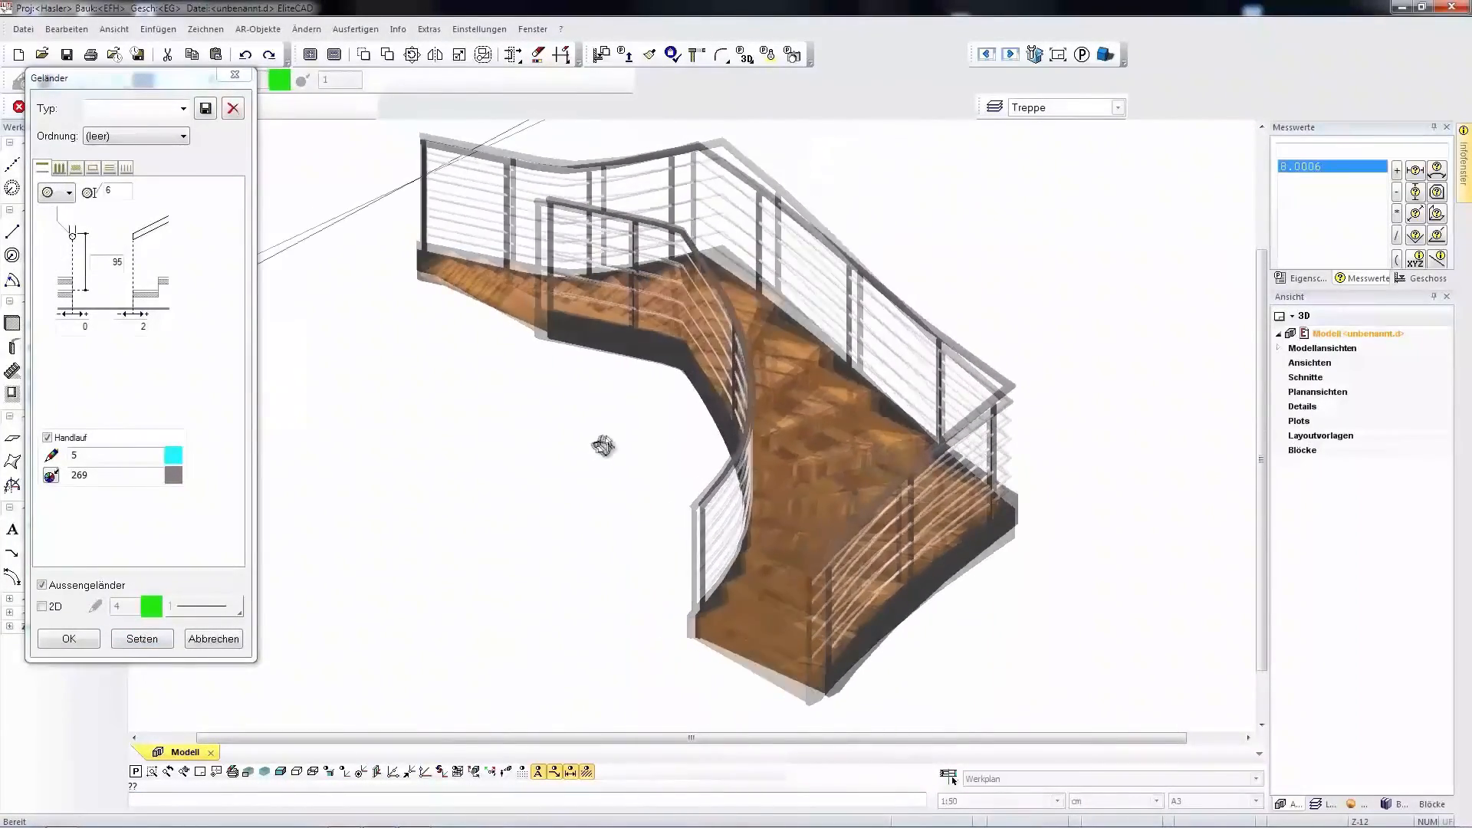
pyautogui.moveTo(603, 445); pyautogui.dragTo(617, 444, button='middle')
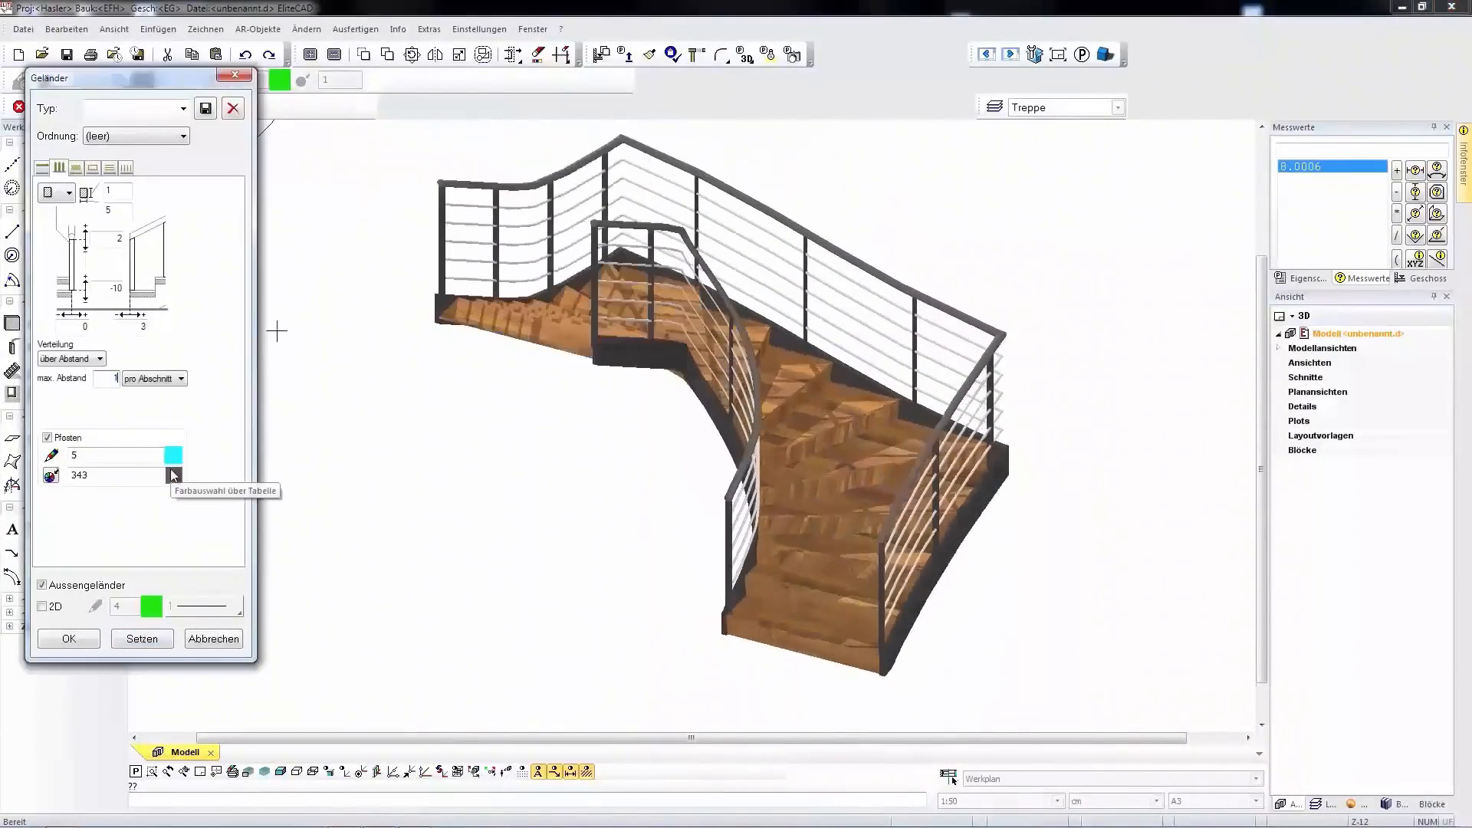
# Apply a maximum post spacing of 120 cm per section to the railing, and reduce it to 80 cm.
pyautogui.click(161, 640)
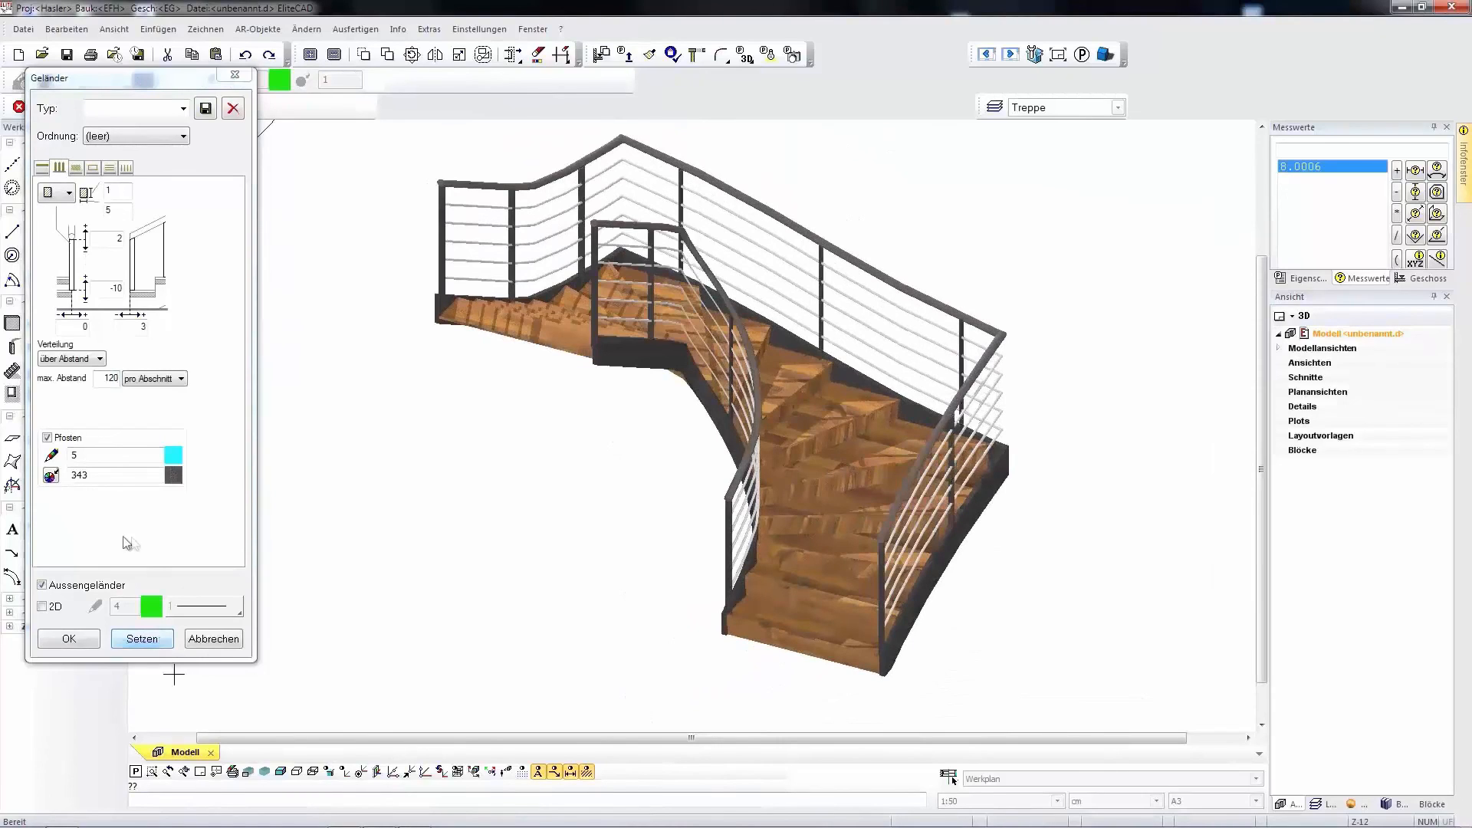
pyautogui.doubleClick(104, 378)
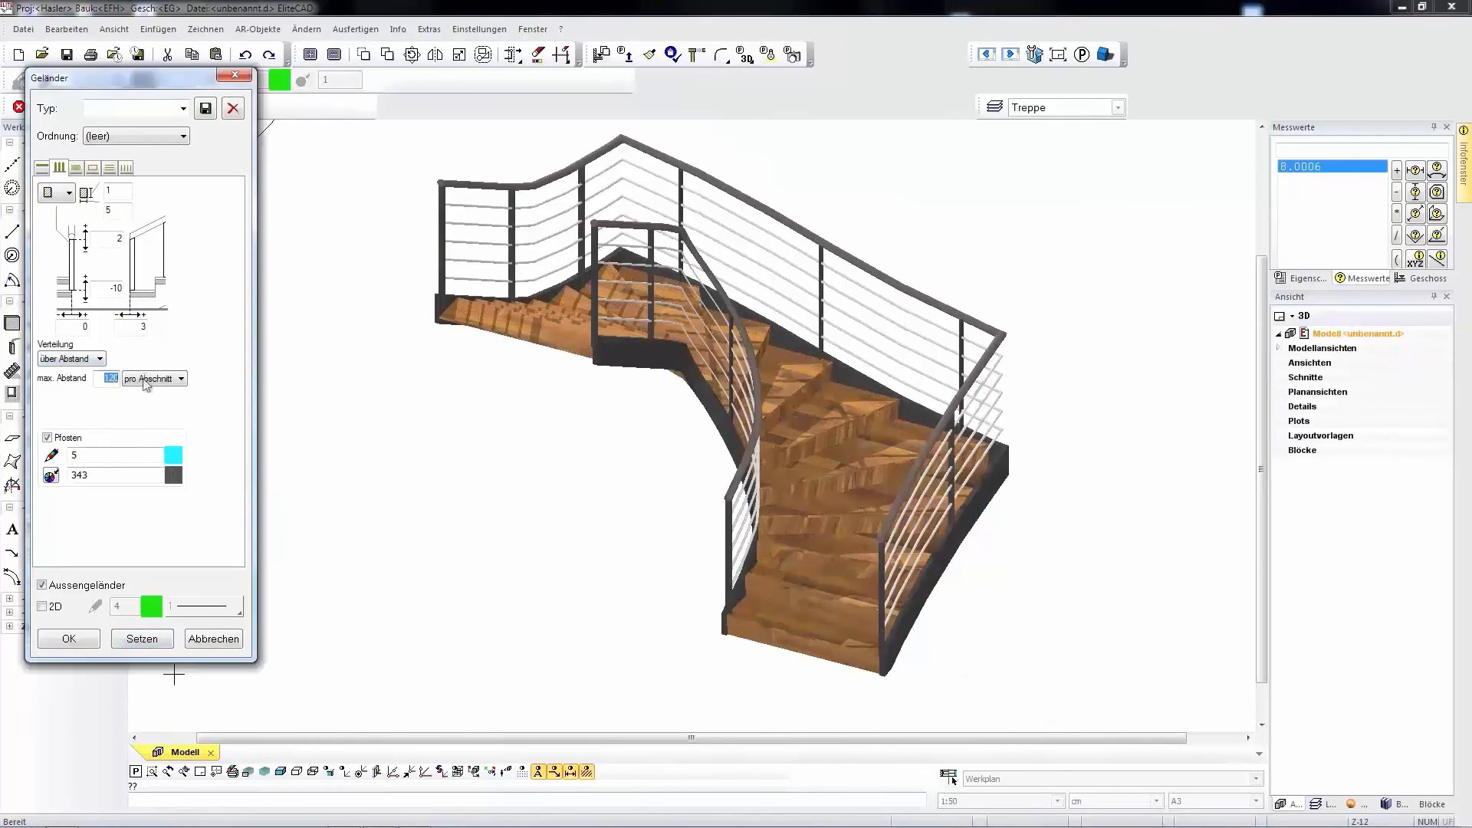
pyautogui.write('80')
pyautogui.click(68, 638)
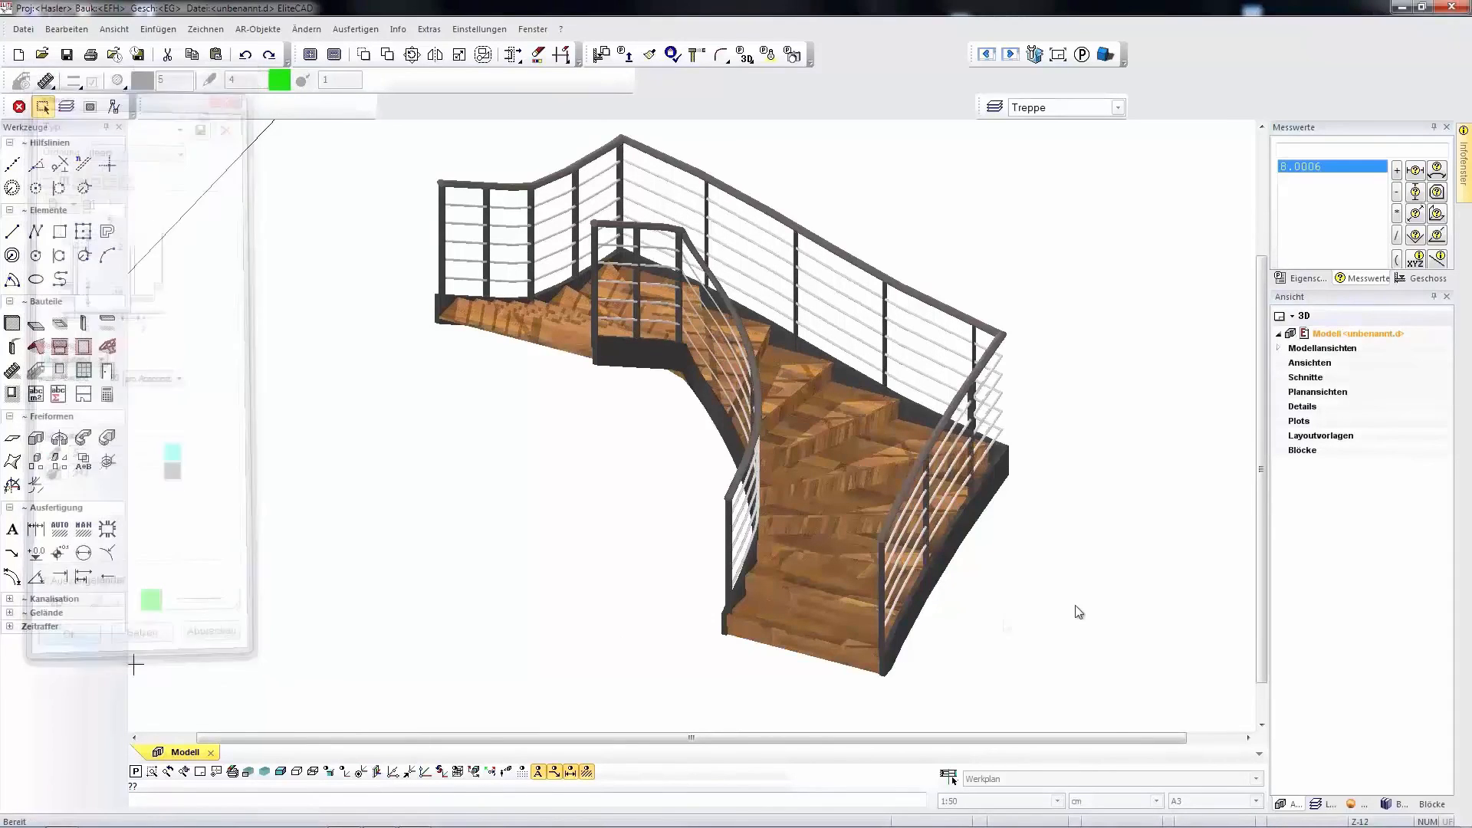
# Set the number of steps of the half-turn staircase with railings to 15 and apply it.
pyautogui.doubleClick(812, 464)
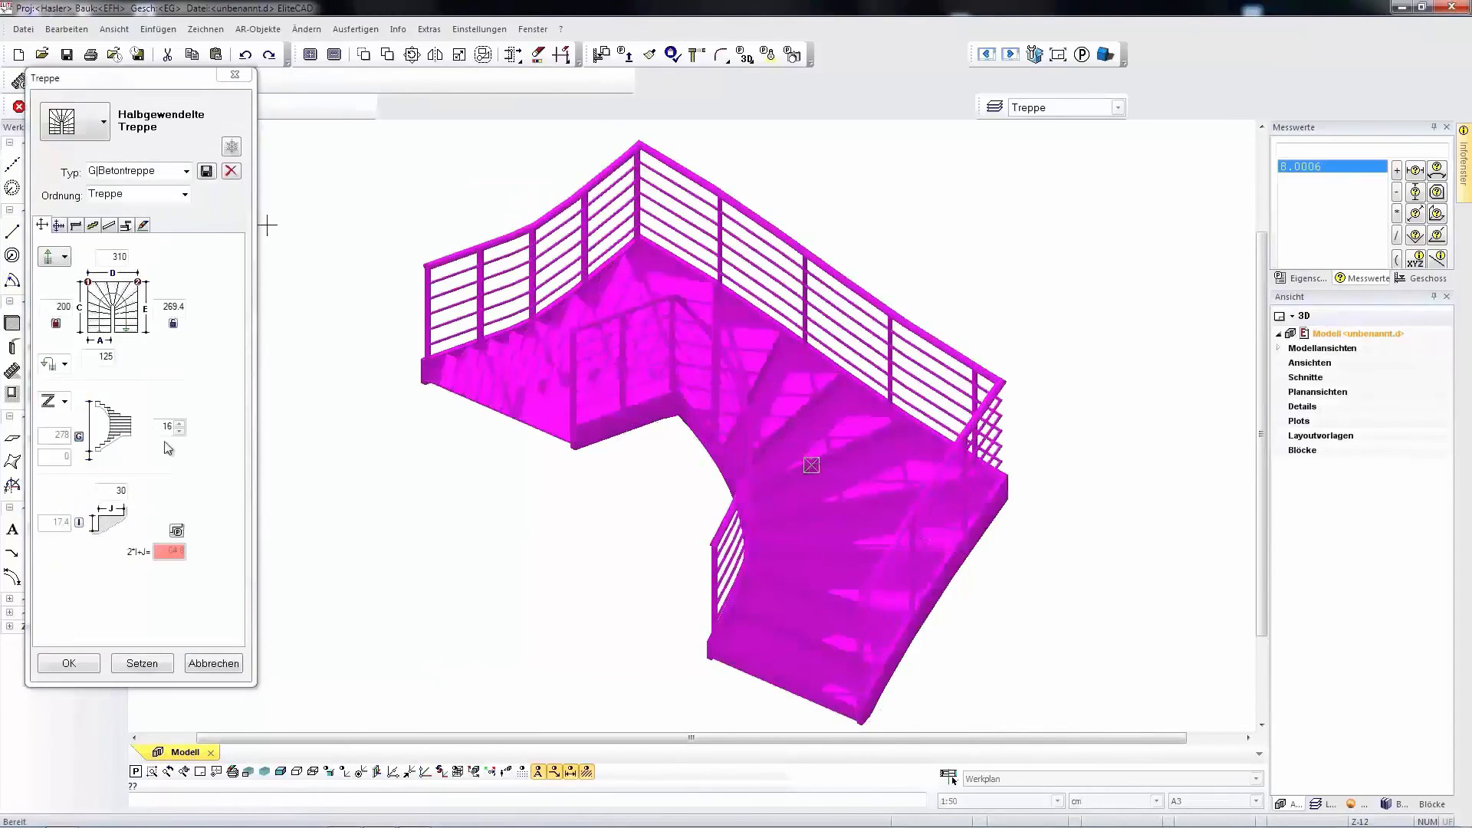
pyautogui.click(179, 432)
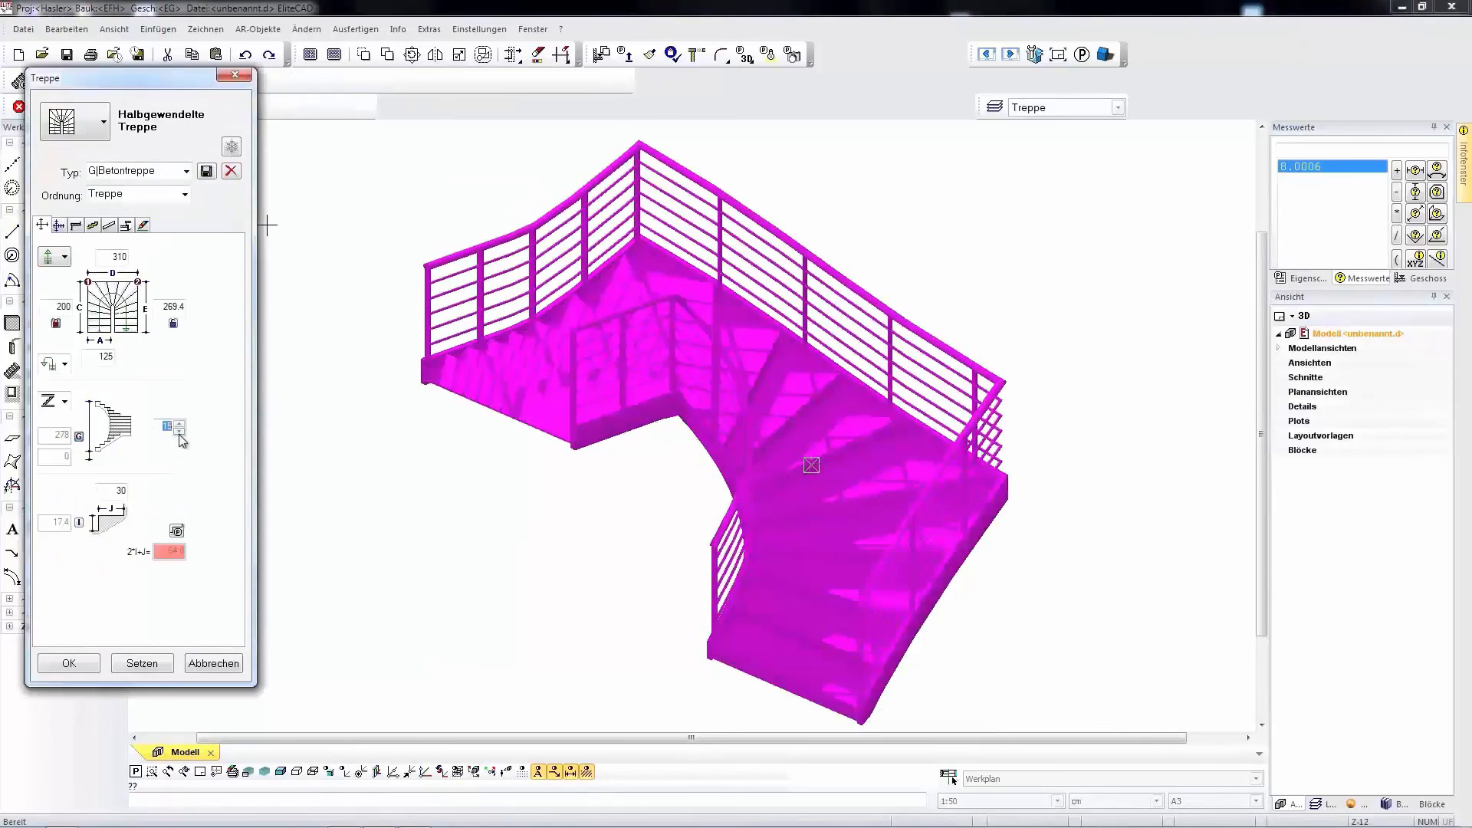
pyautogui.click(168, 665)
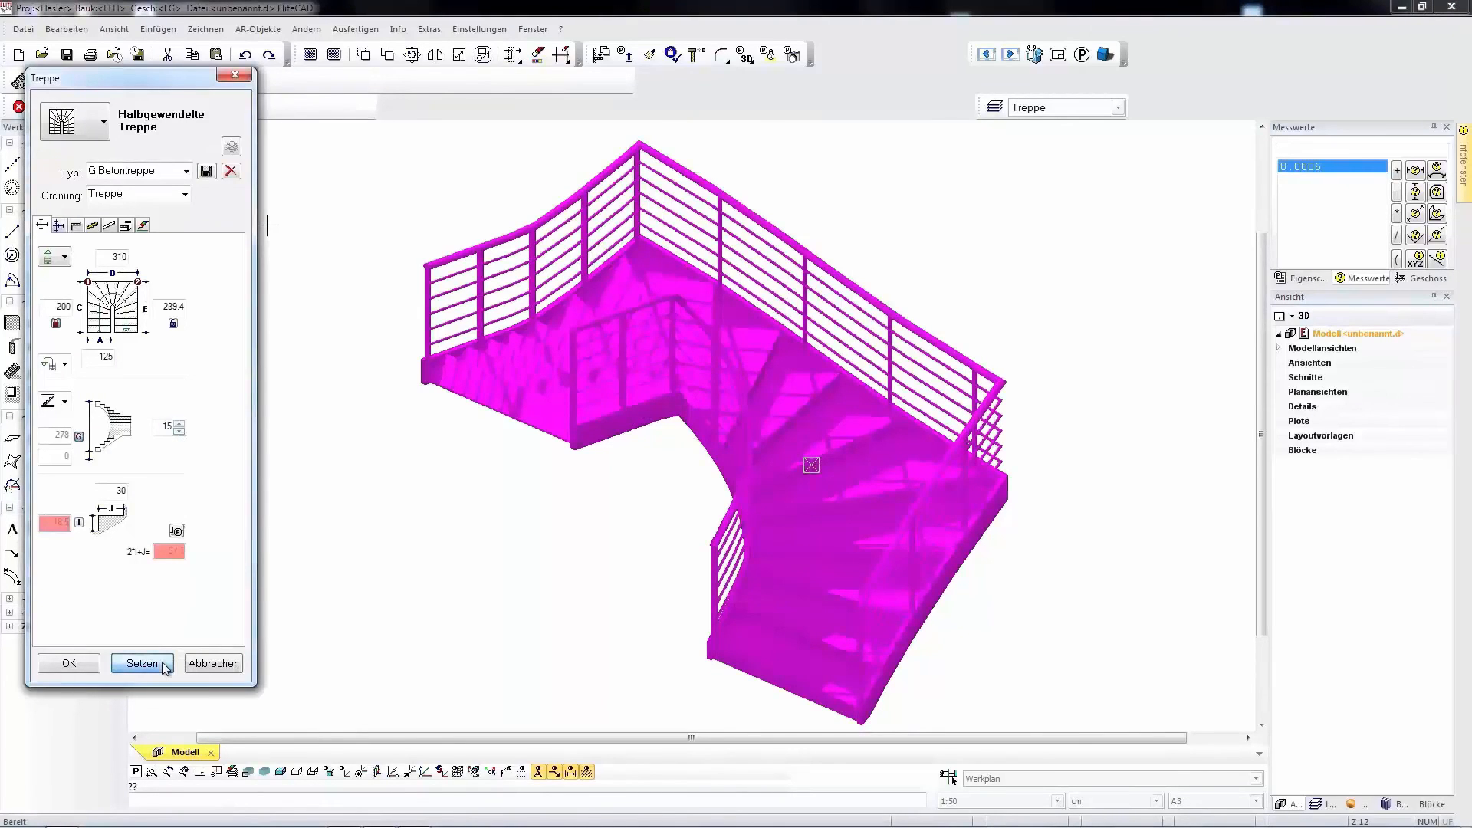
# Set the number of steps of the half-turn staircase to 17 and confirm the staircase settings.
pyautogui.click(179, 423)
pyautogui.click(178, 423)
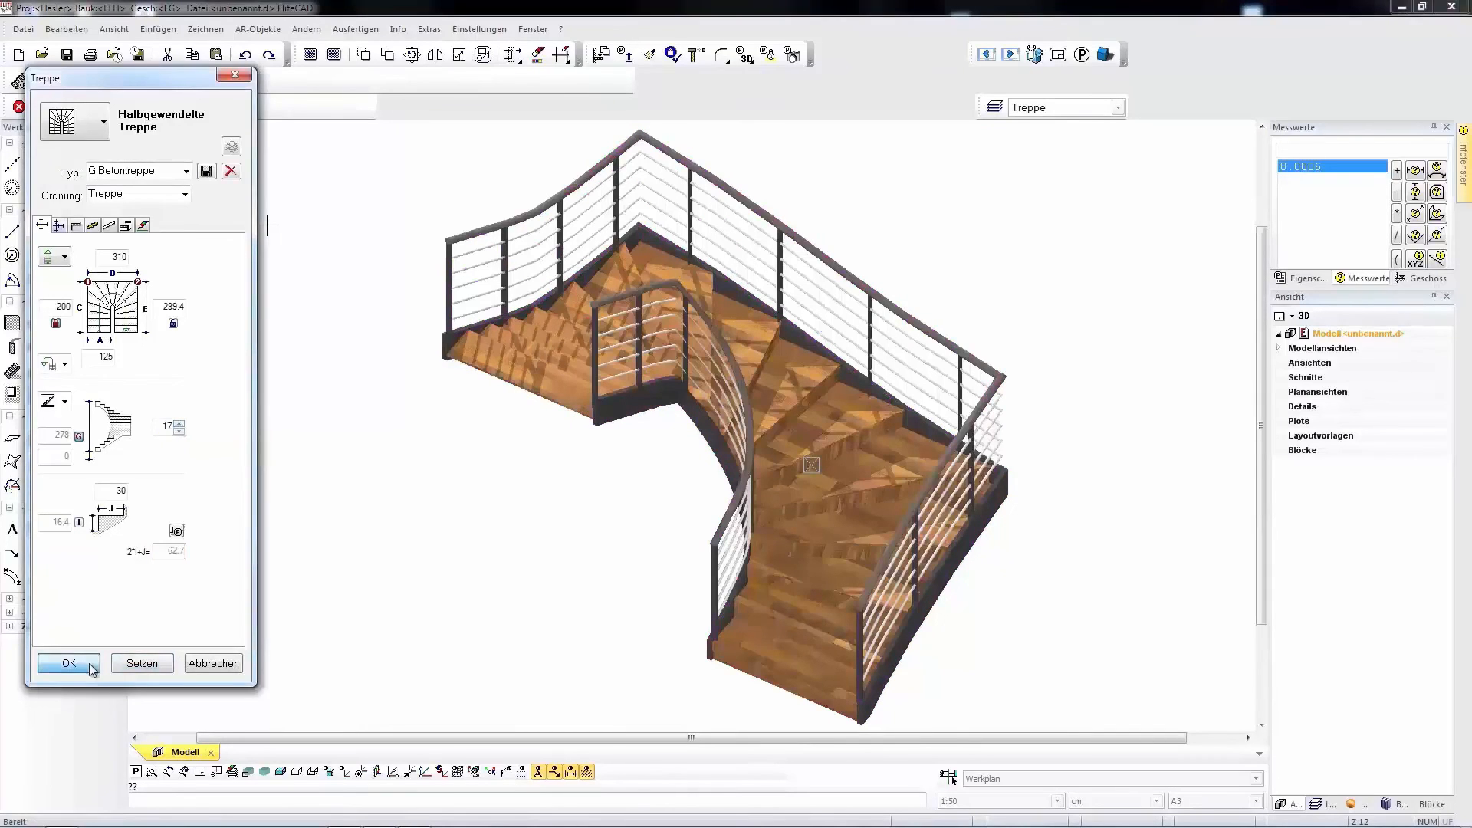
pyautogui.click(69, 662)
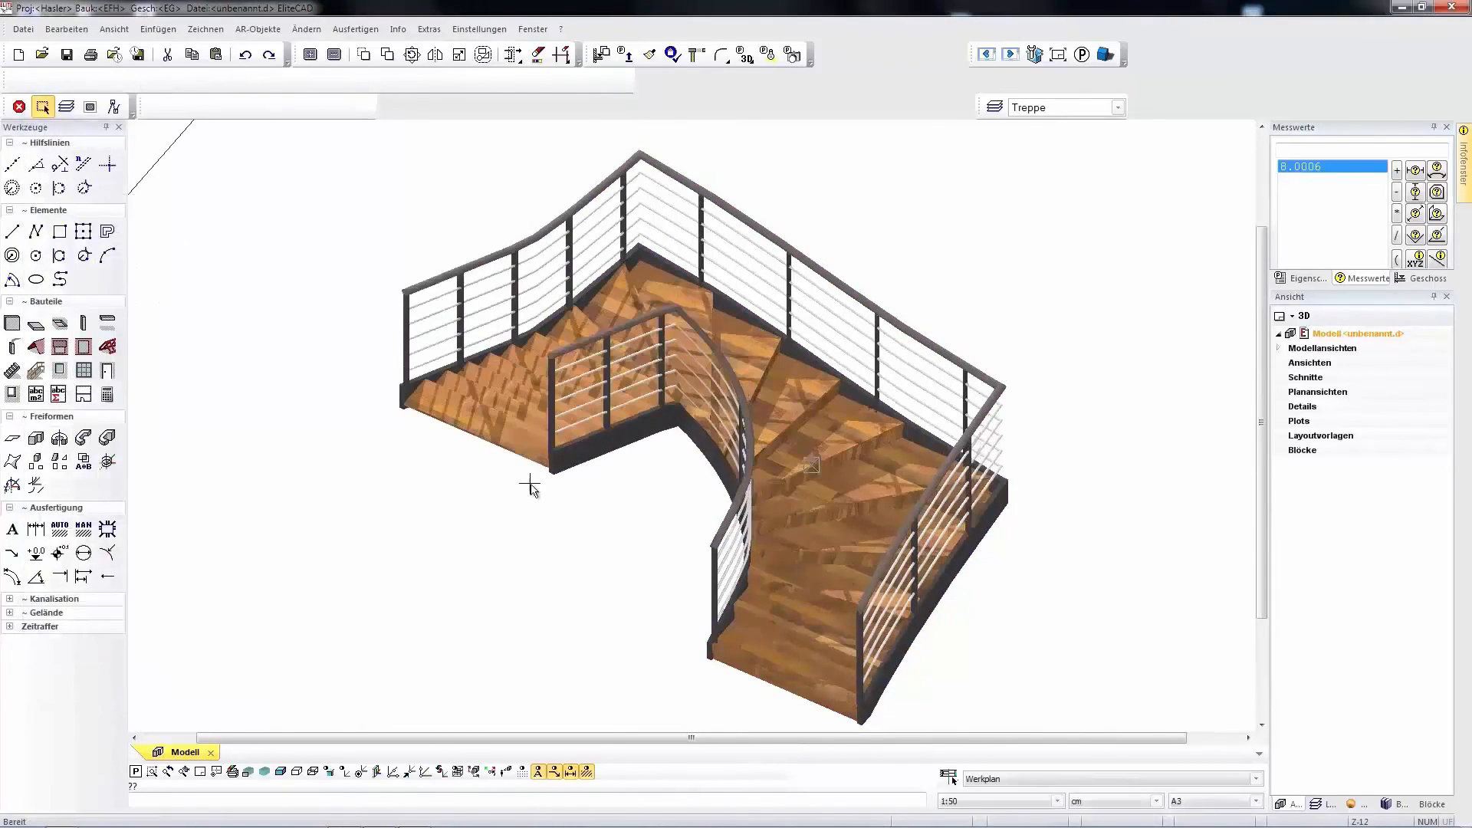
pyautogui.moveTo(572, 493); pyautogui.dragTo(494, 471, button='middle')
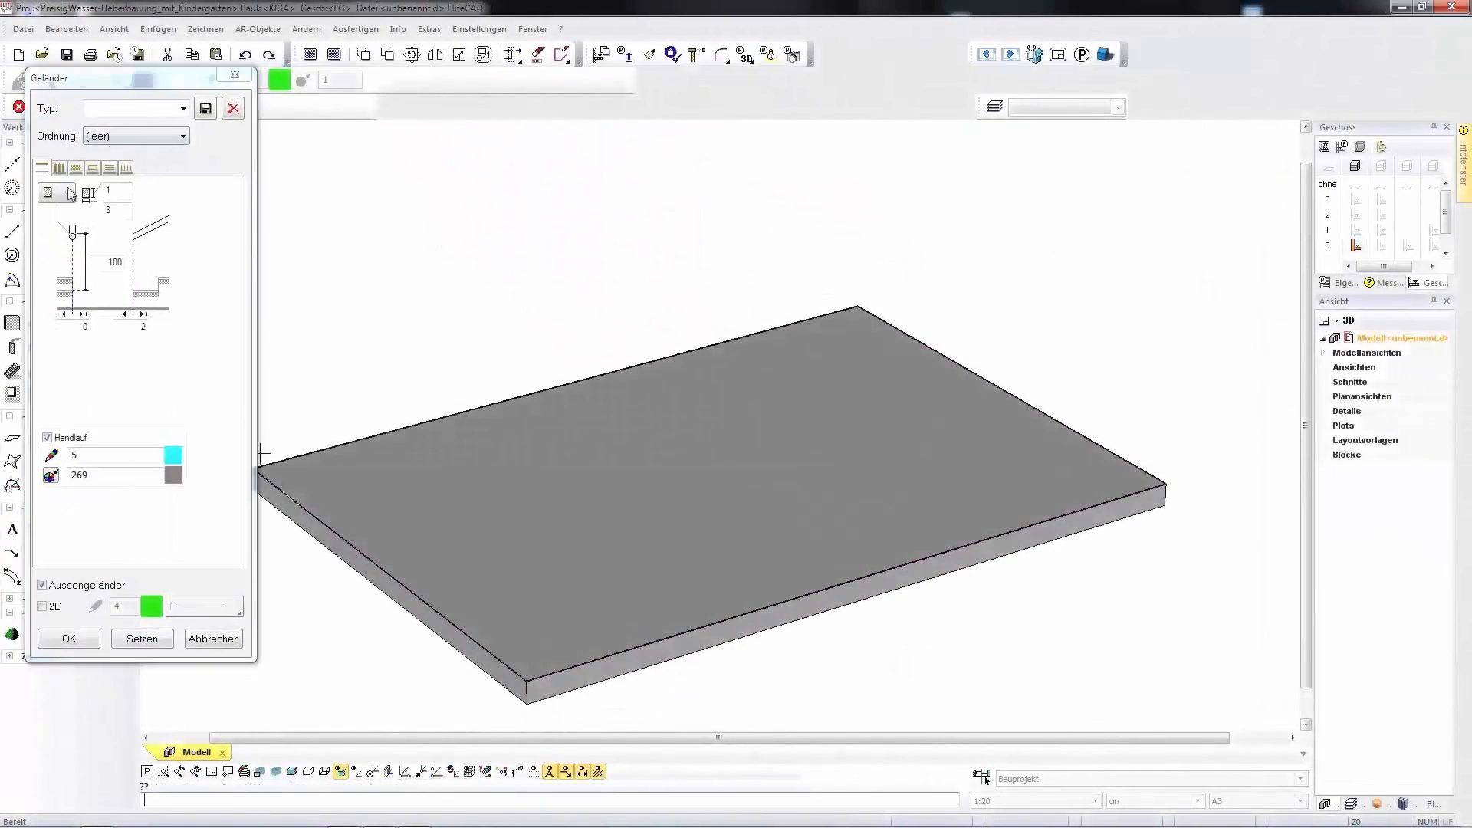
# Review the railing's component settings and place a railing with handrail, posts and vertical bars (vertikale Sprossen) around the balcony slab.
pyautogui.click(60, 169)
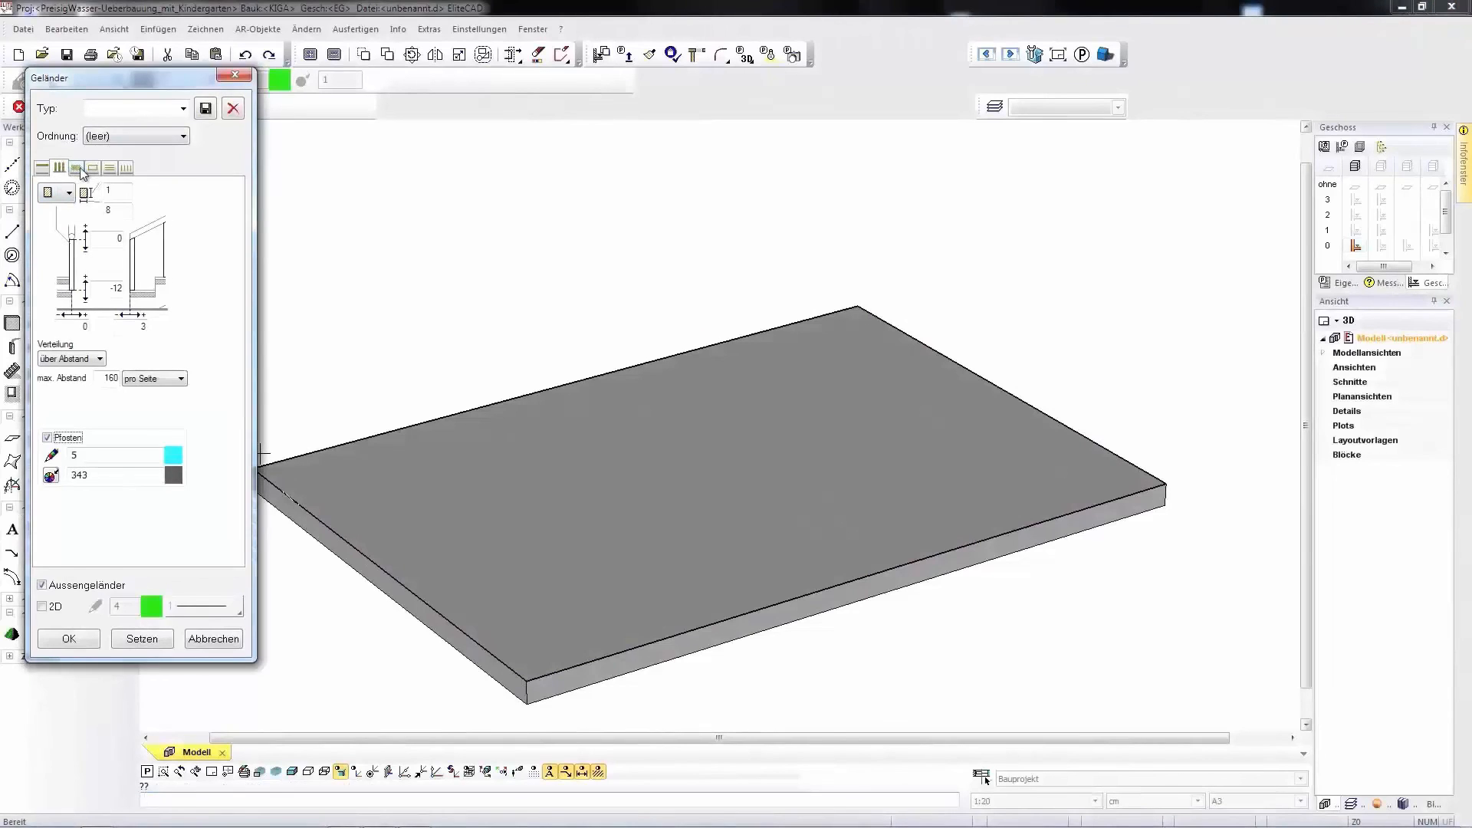
pyautogui.click(79, 168)
pyautogui.click(95, 168)
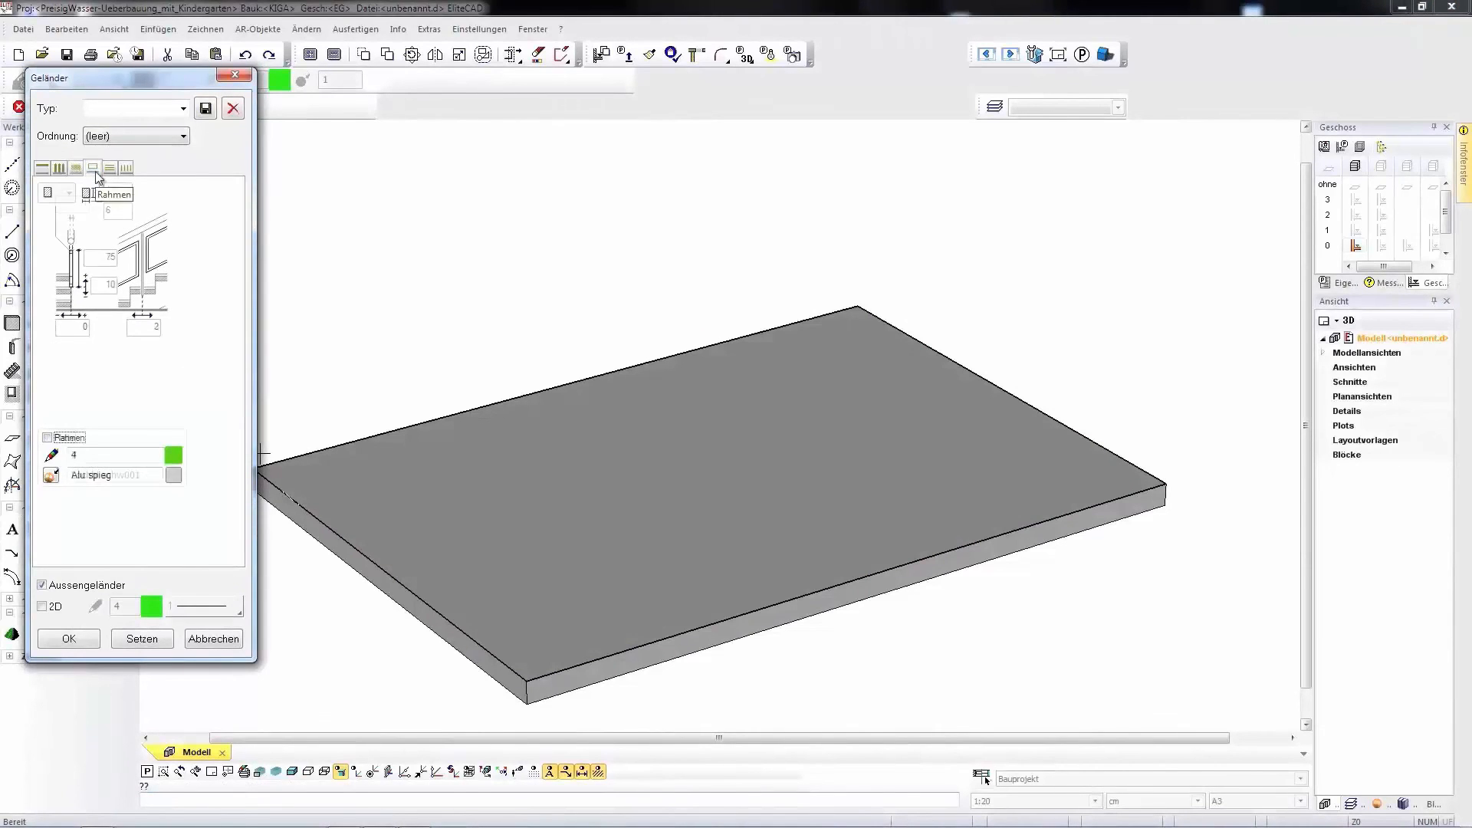
pyautogui.click(110, 169)
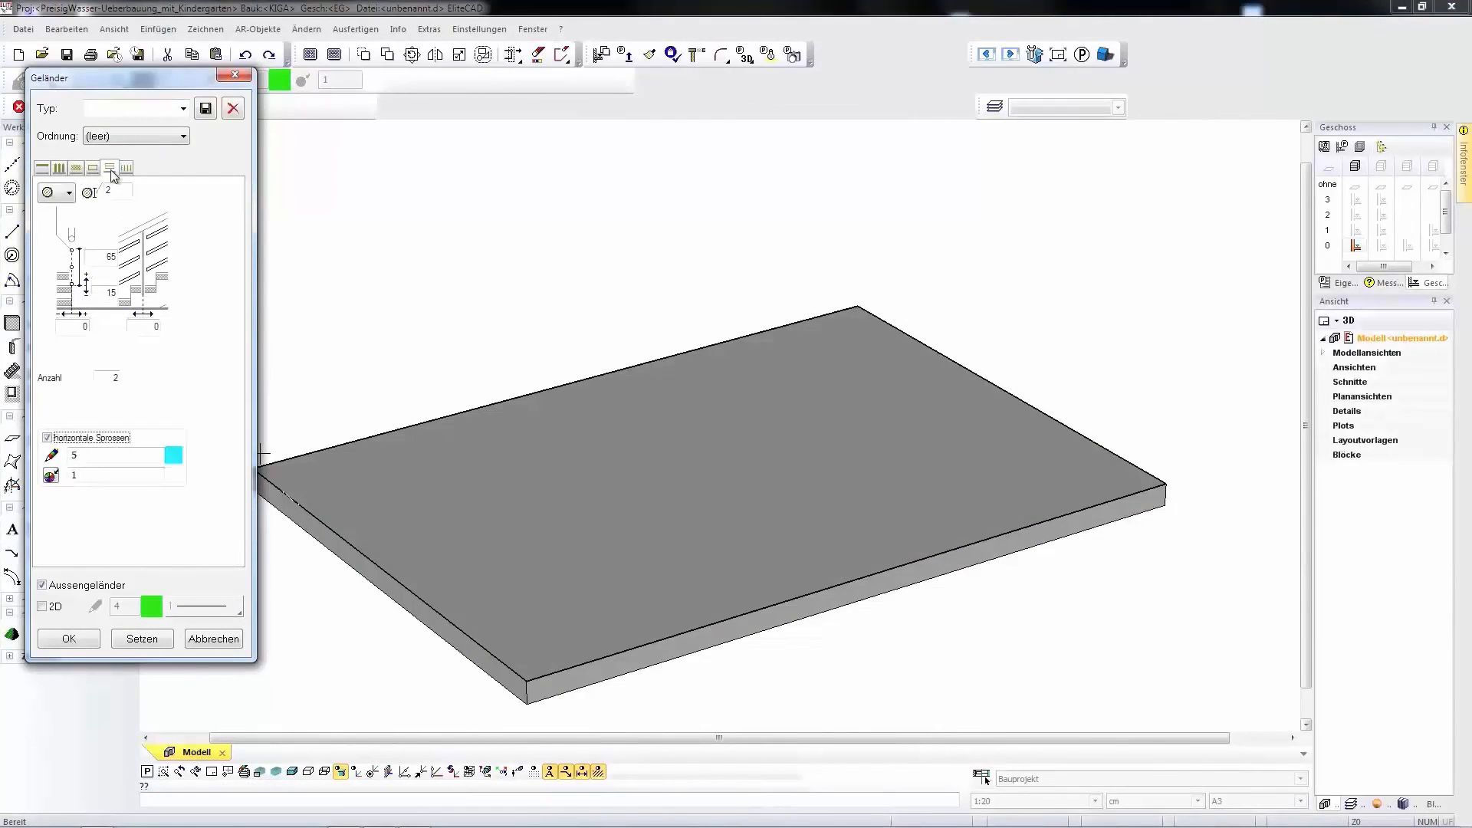
pyautogui.click(127, 169)
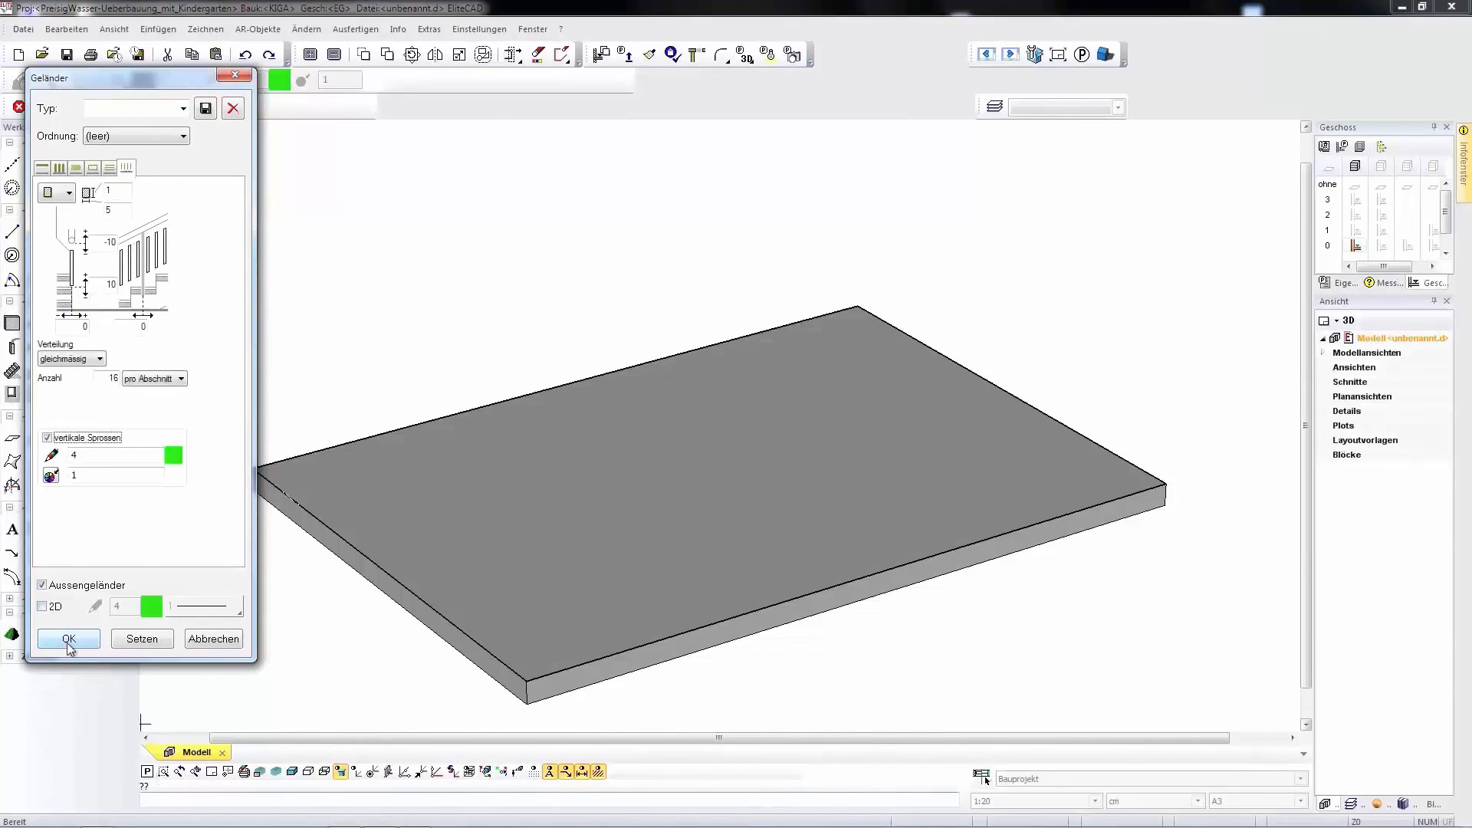
pyautogui.click(142, 639)
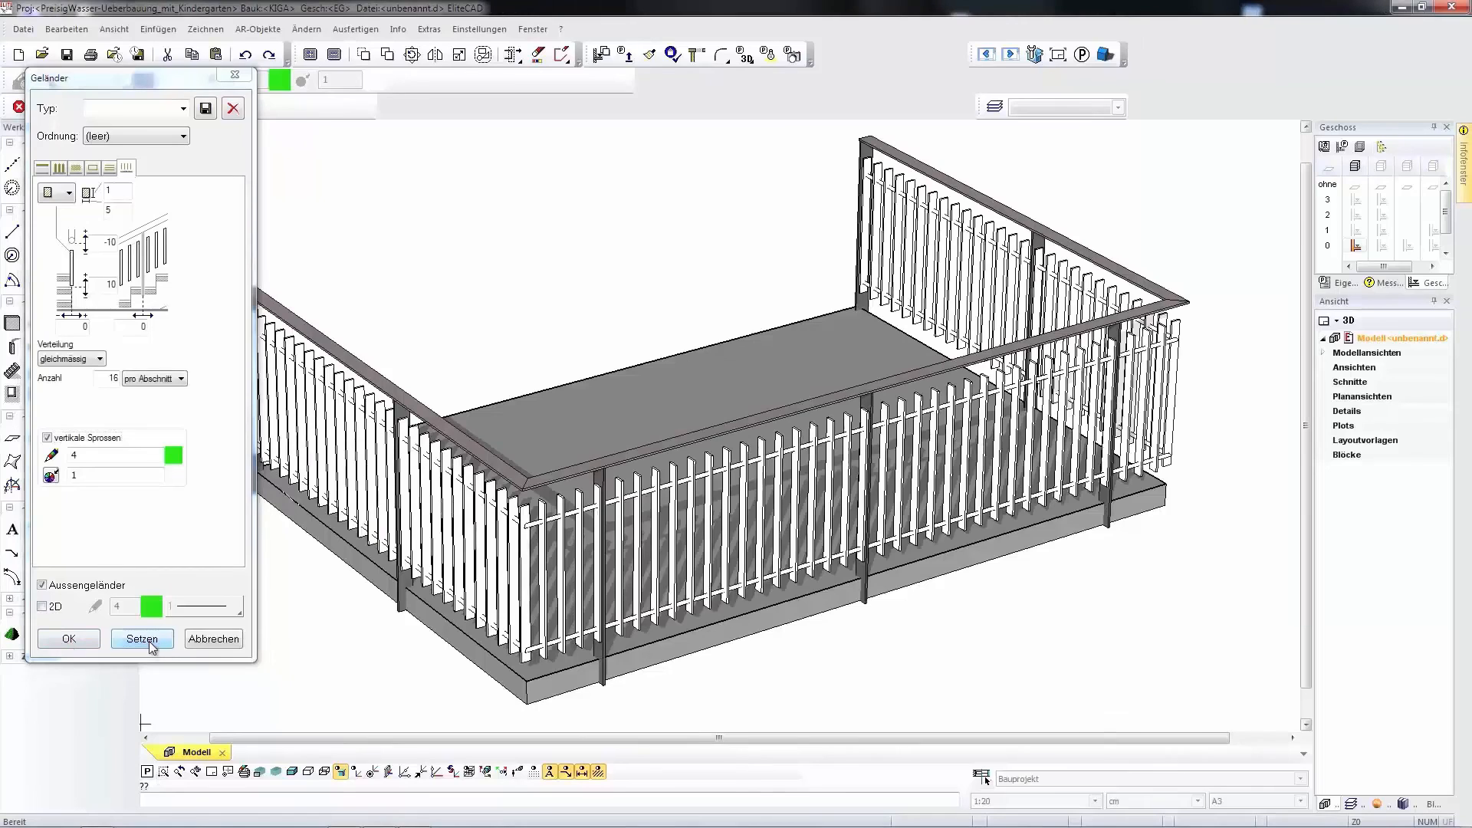
pyautogui.click(69, 639)
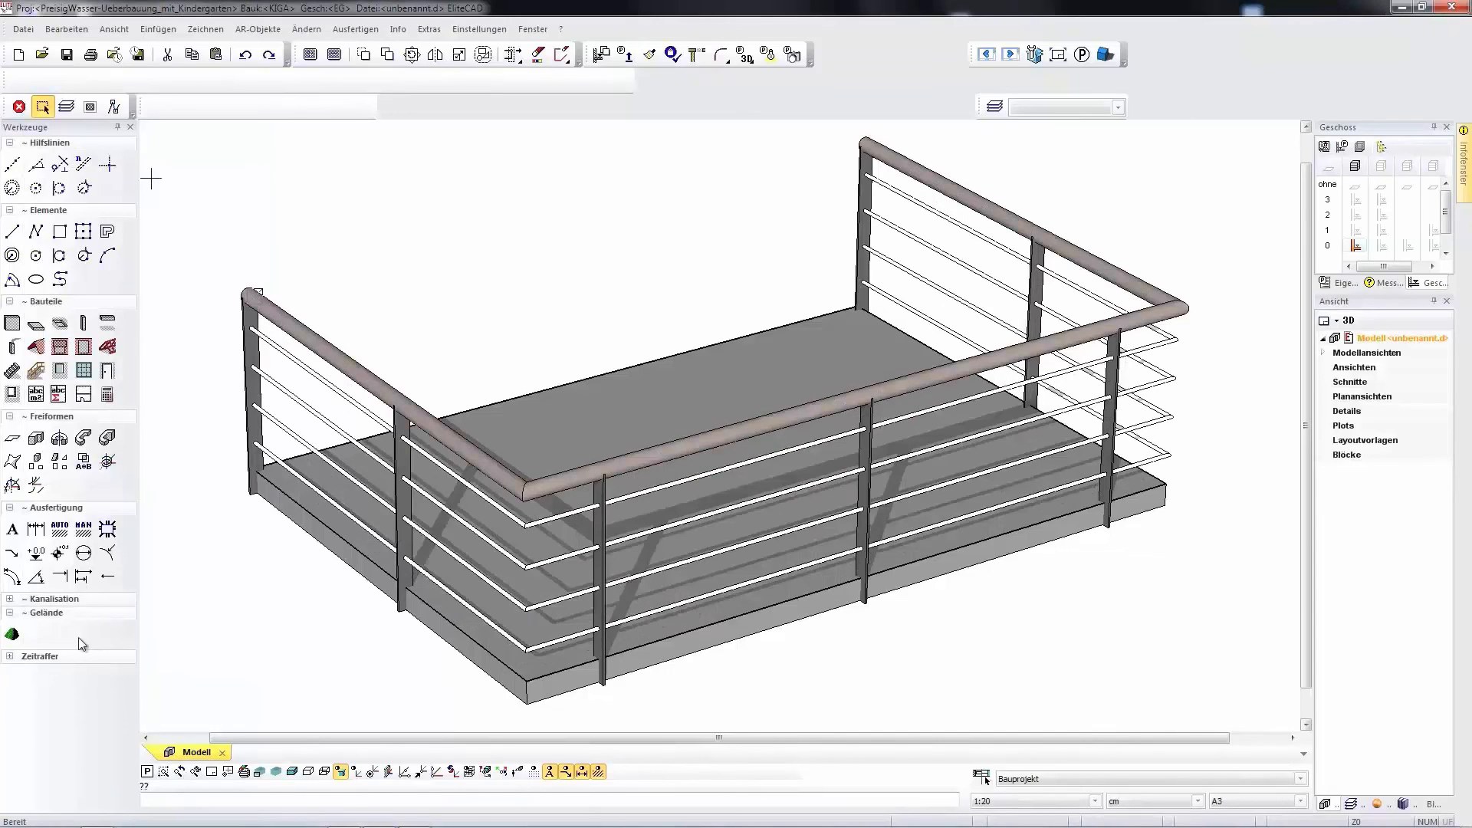
# Stretch the balcony slab outward at its front edge so that its railing with perforated panels follows.
pyautogui.click(253, 314)
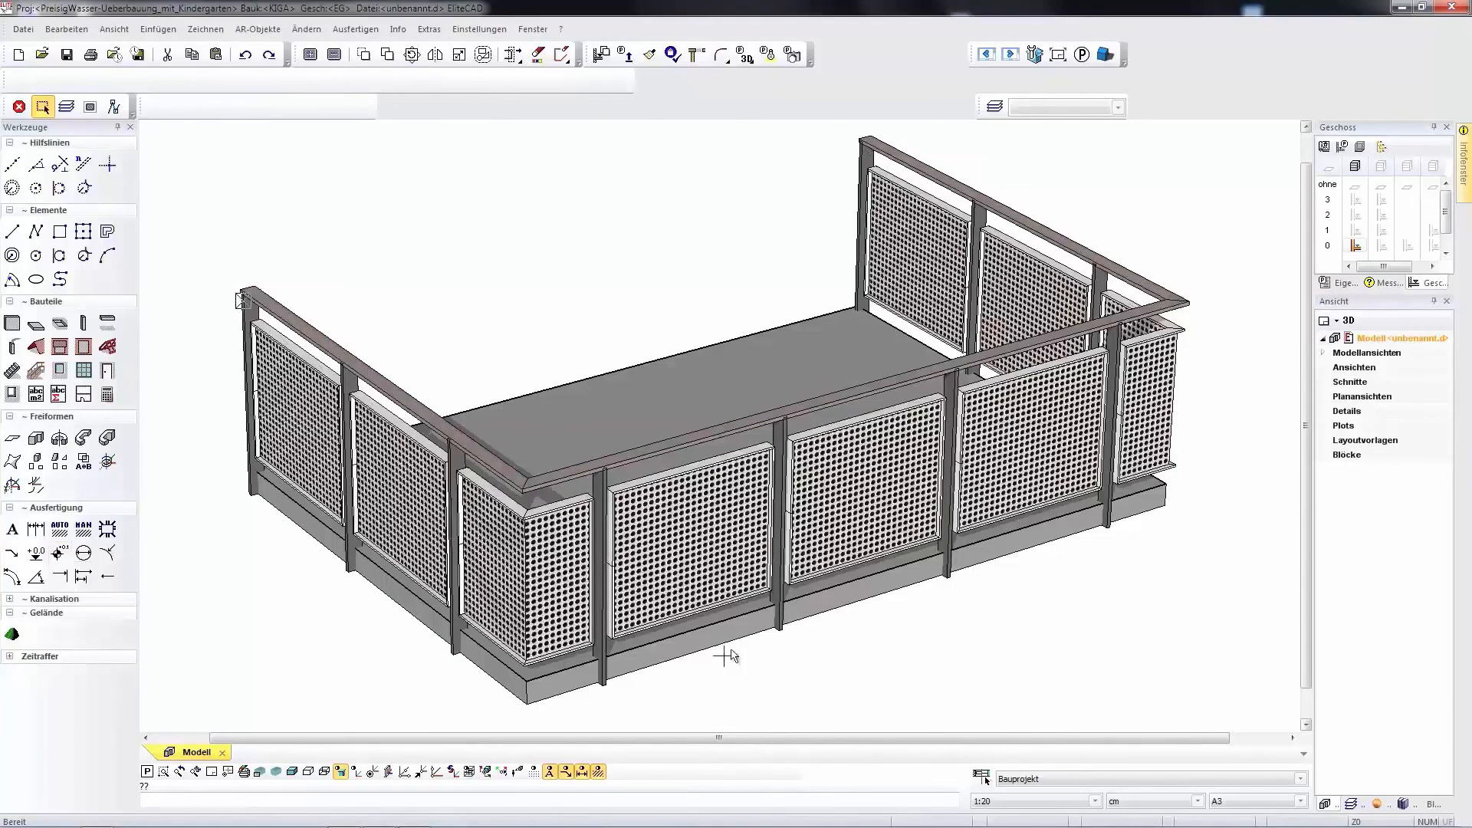
pyautogui.click(719, 590)
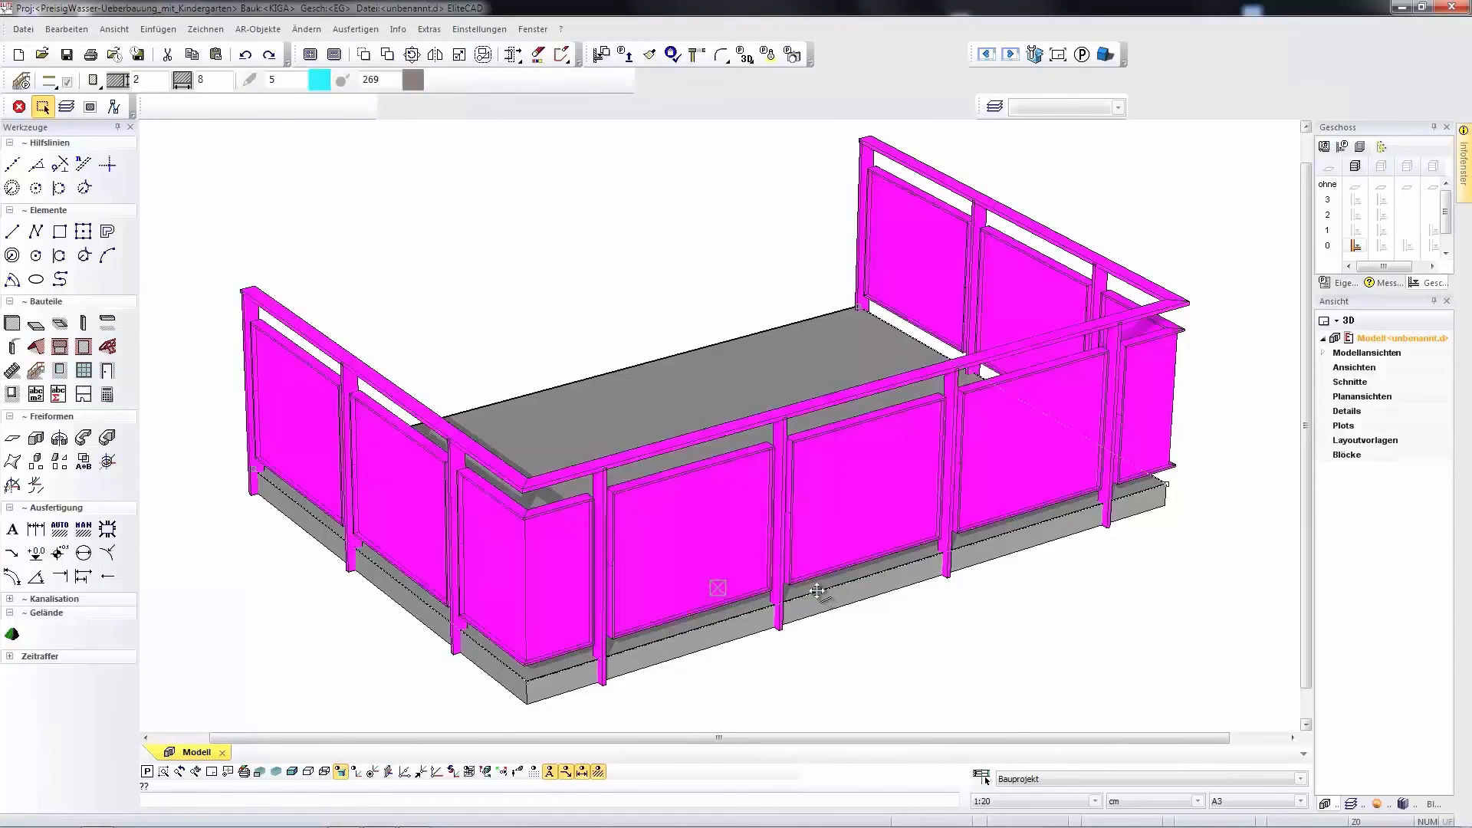
pyautogui.click(889, 636)
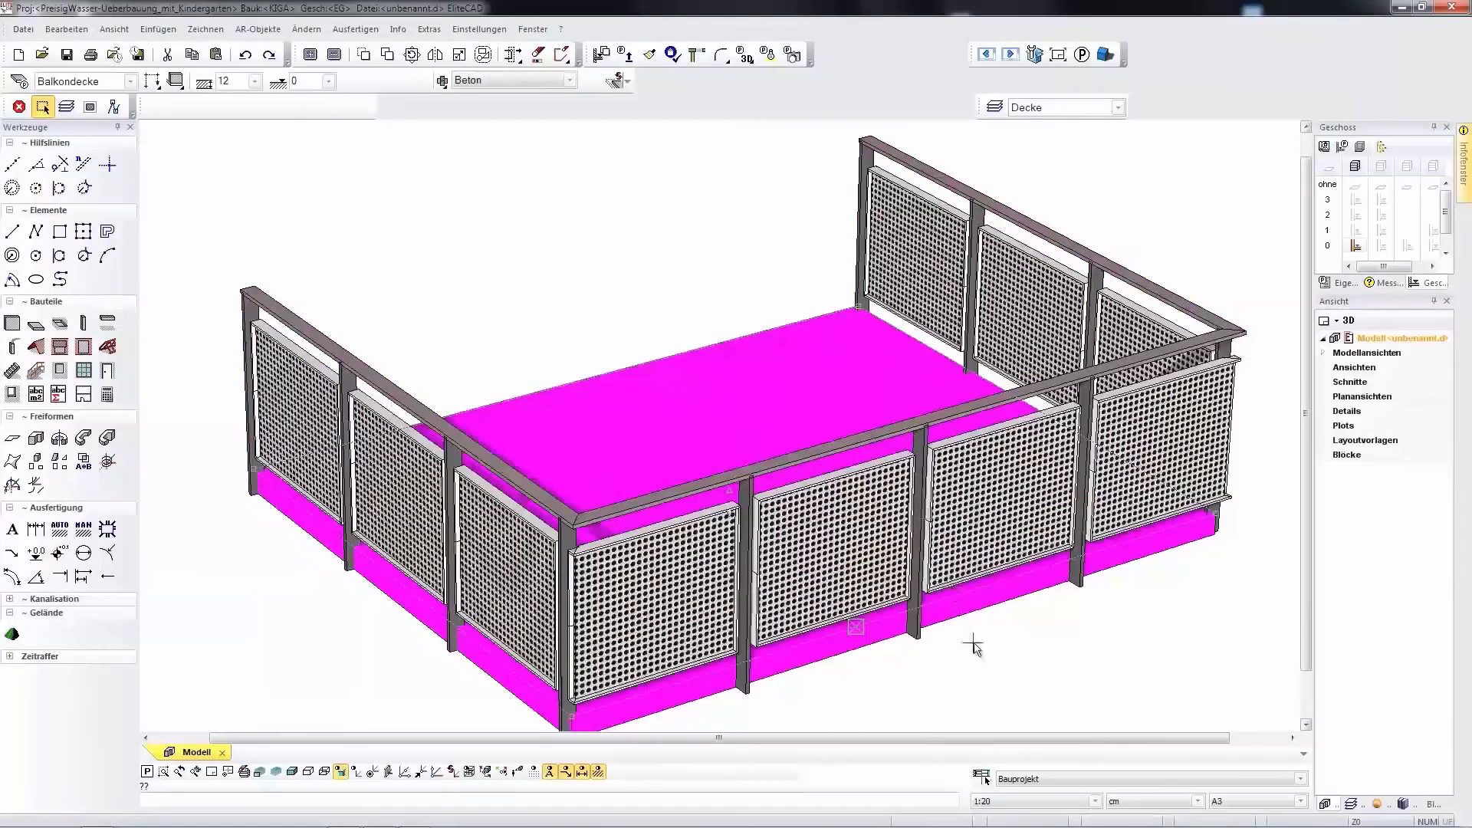
pyautogui.click(974, 646)
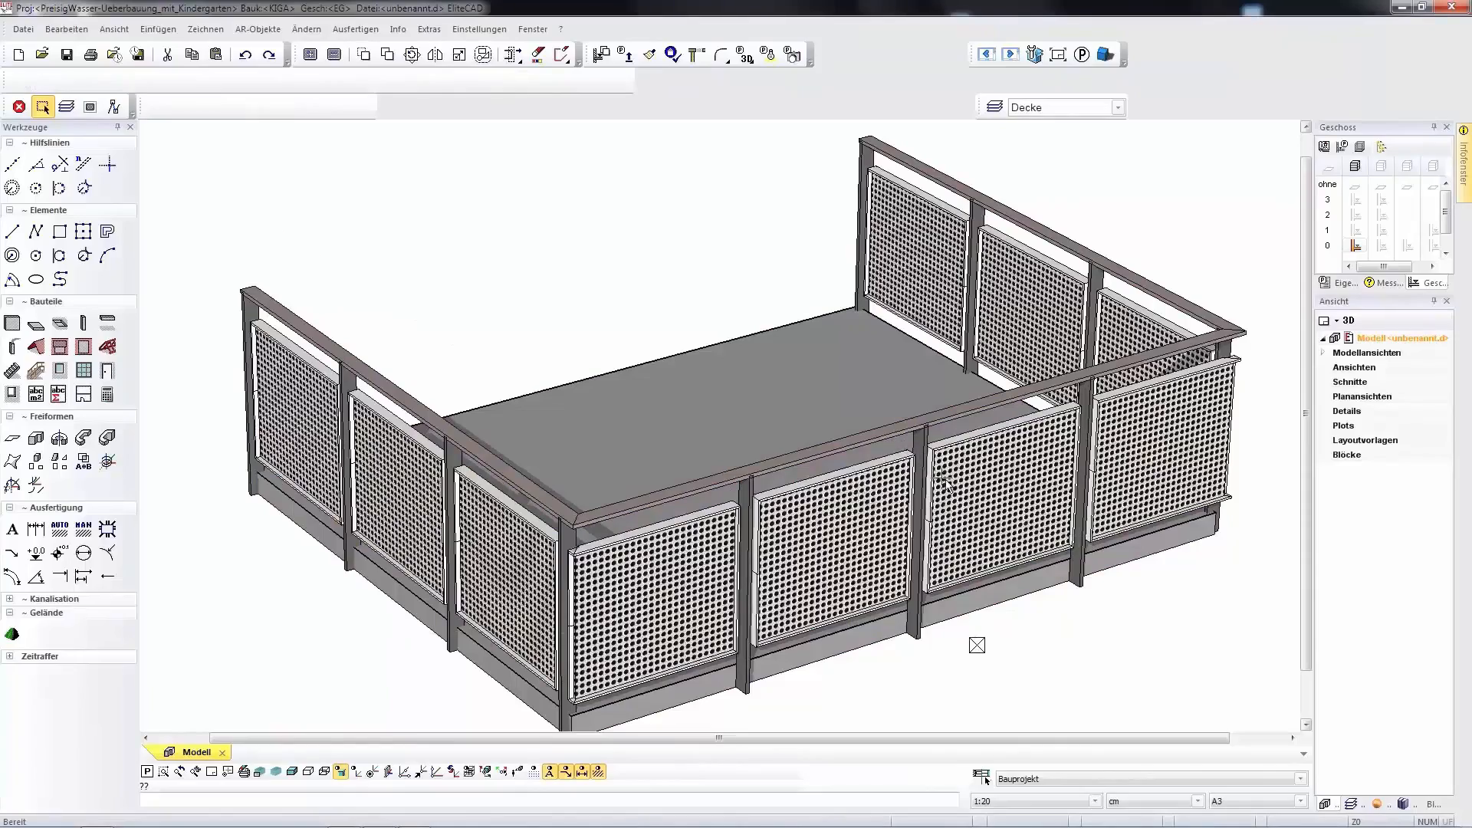
pyautogui.scroll(4, 951, 465)
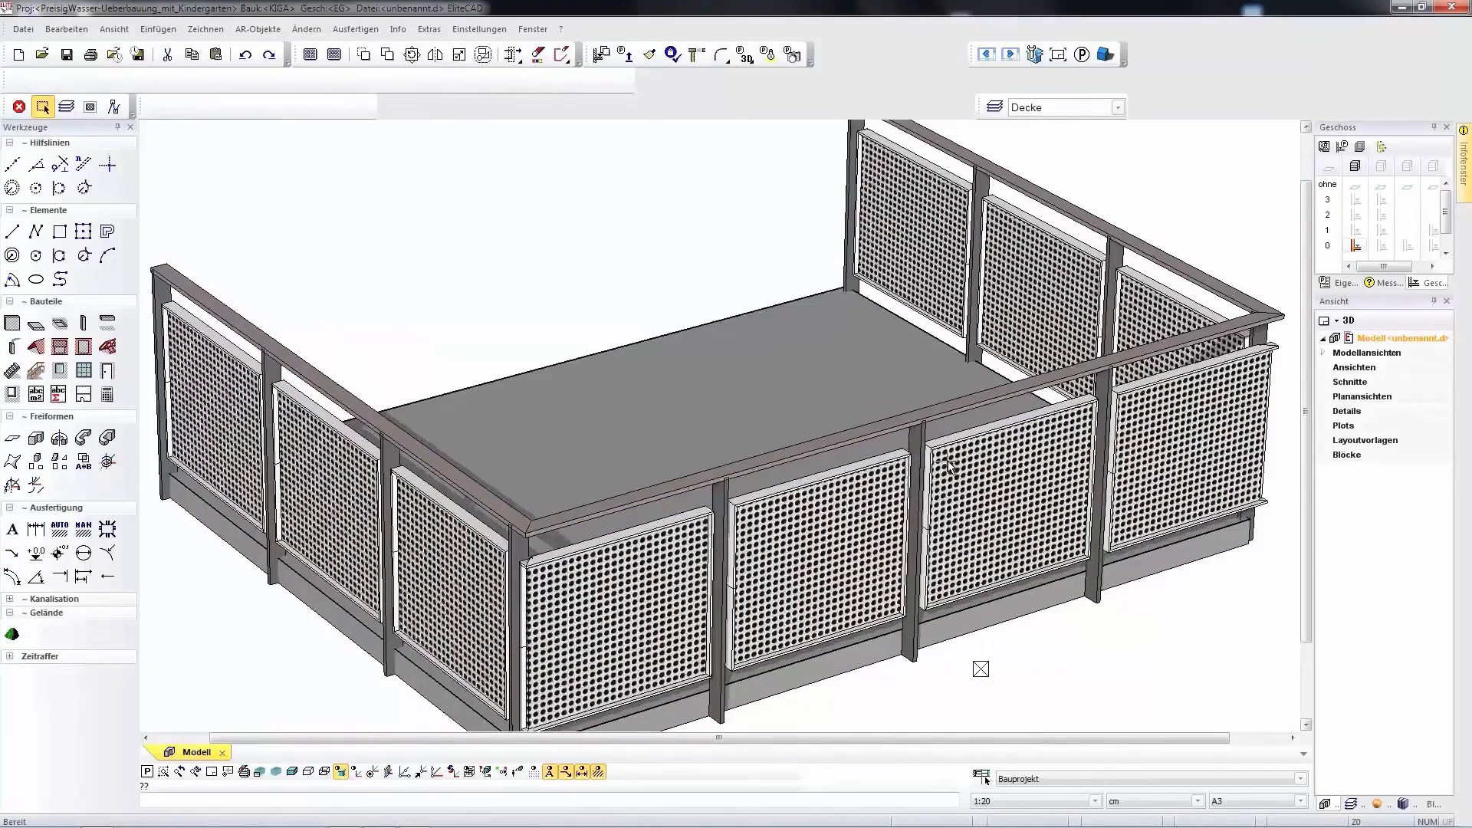
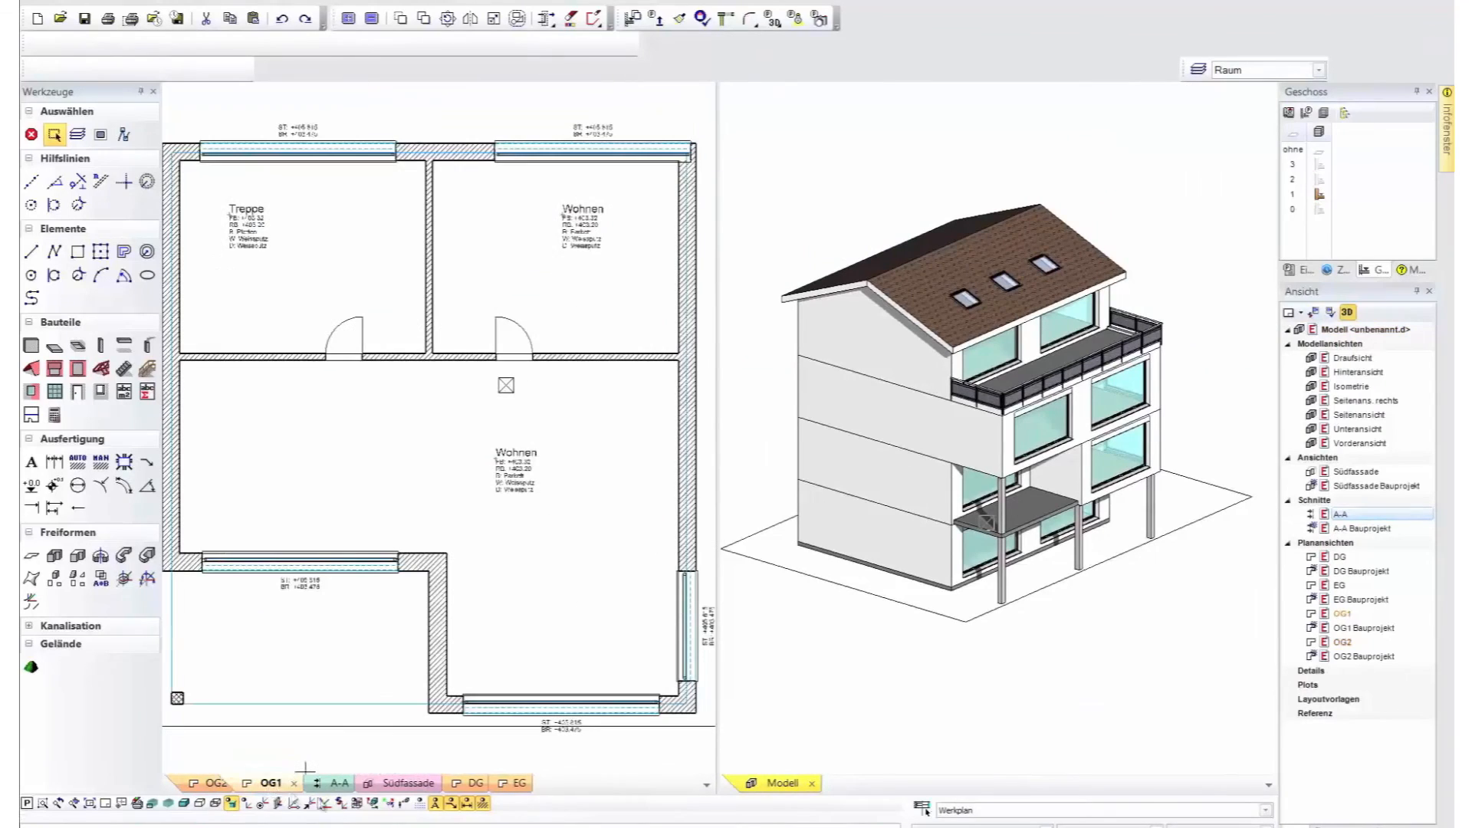
# Examine the DG floor plan and the Südfassade elevation, and open section A-A beside the 3D model.
pyautogui.click(460, 785)
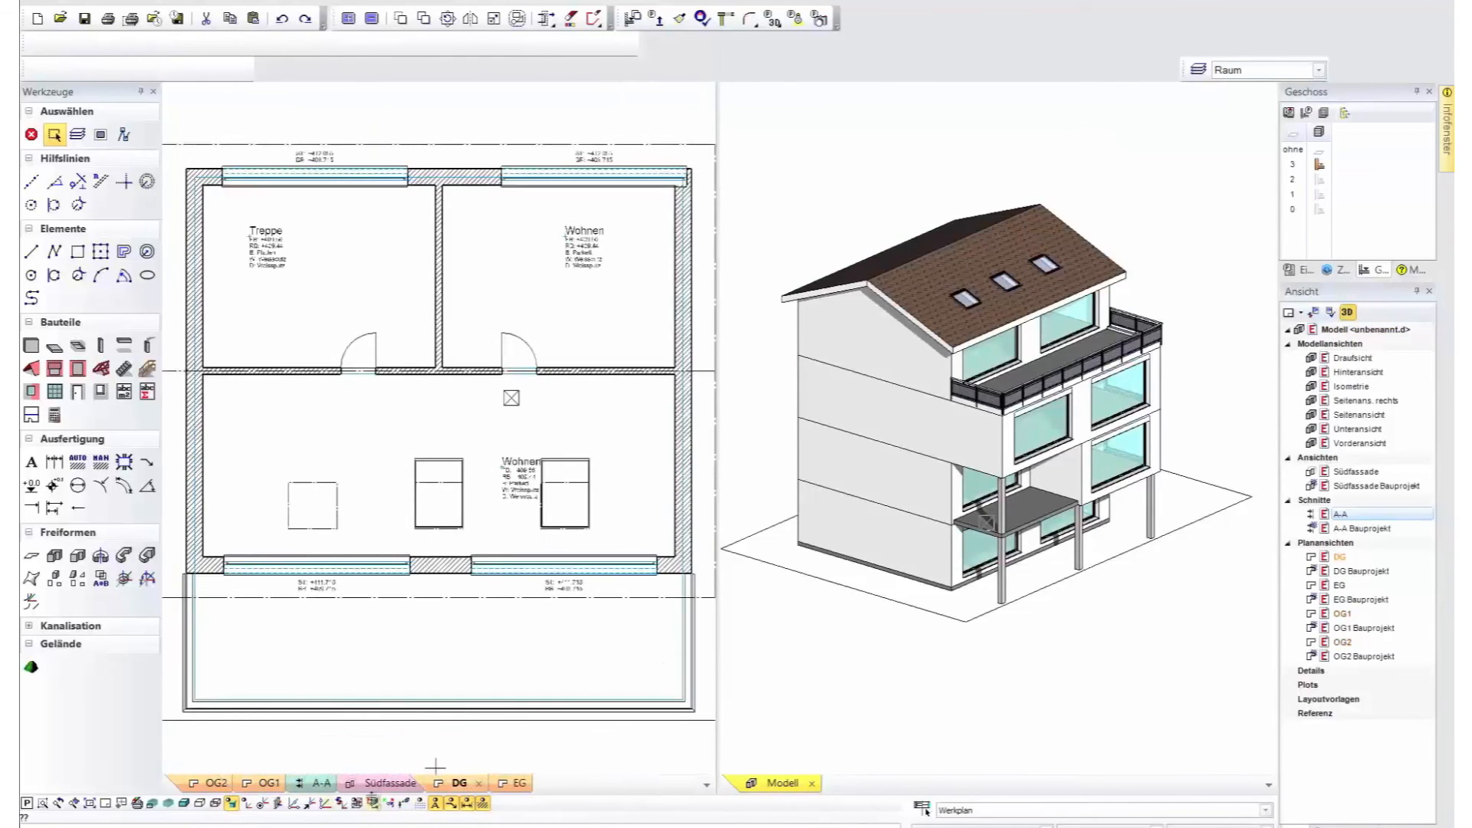
pyautogui.click(388, 783)
pyautogui.click(319, 783)
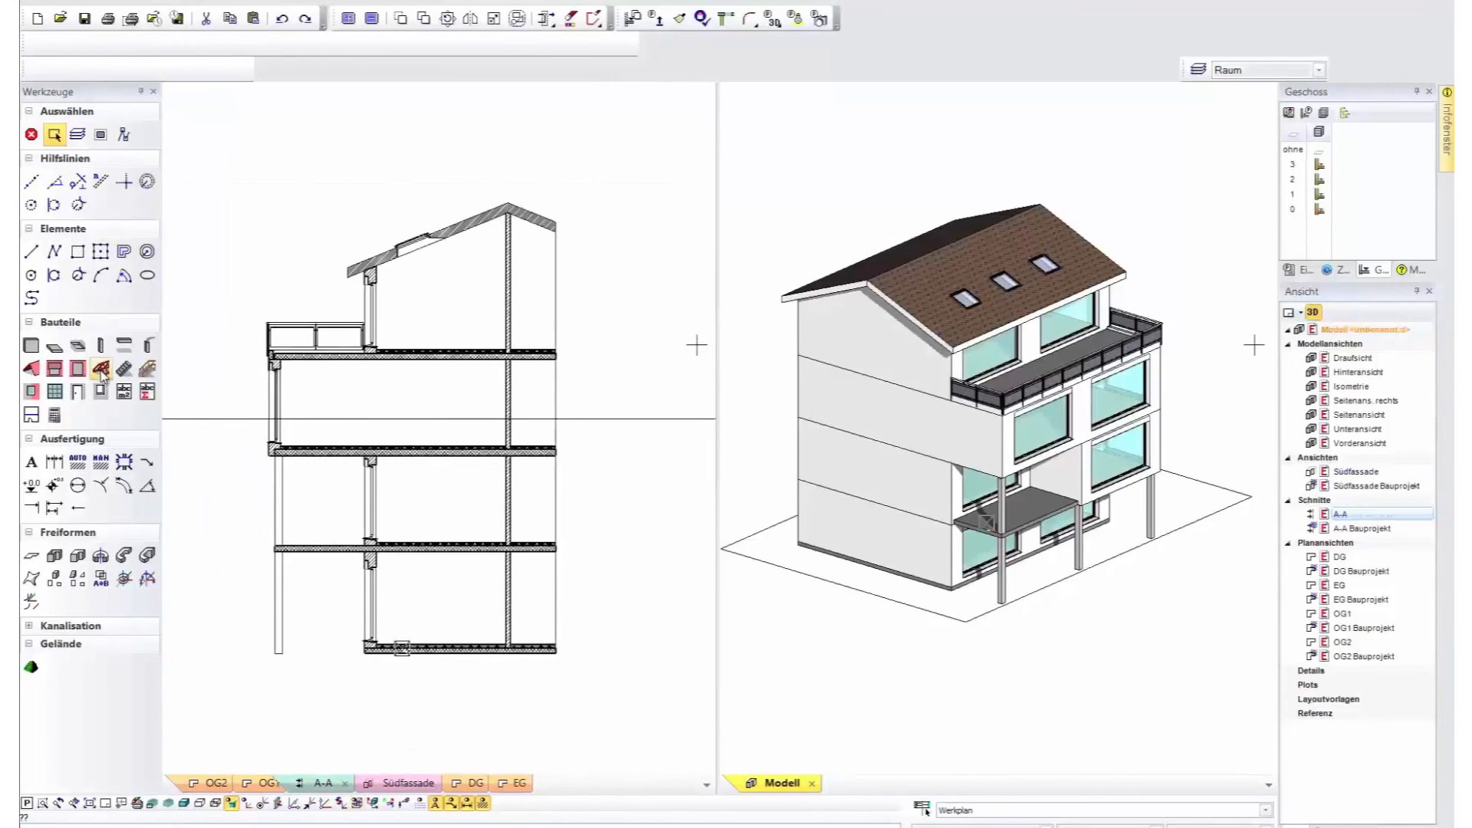
# Add 12 x 18 cm solid-wood rafters (Sparren) at 65 cm spacing across the whole of both roof surfaces.
pyautogui.click(36, 47)
pyautogui.click(231, 147)
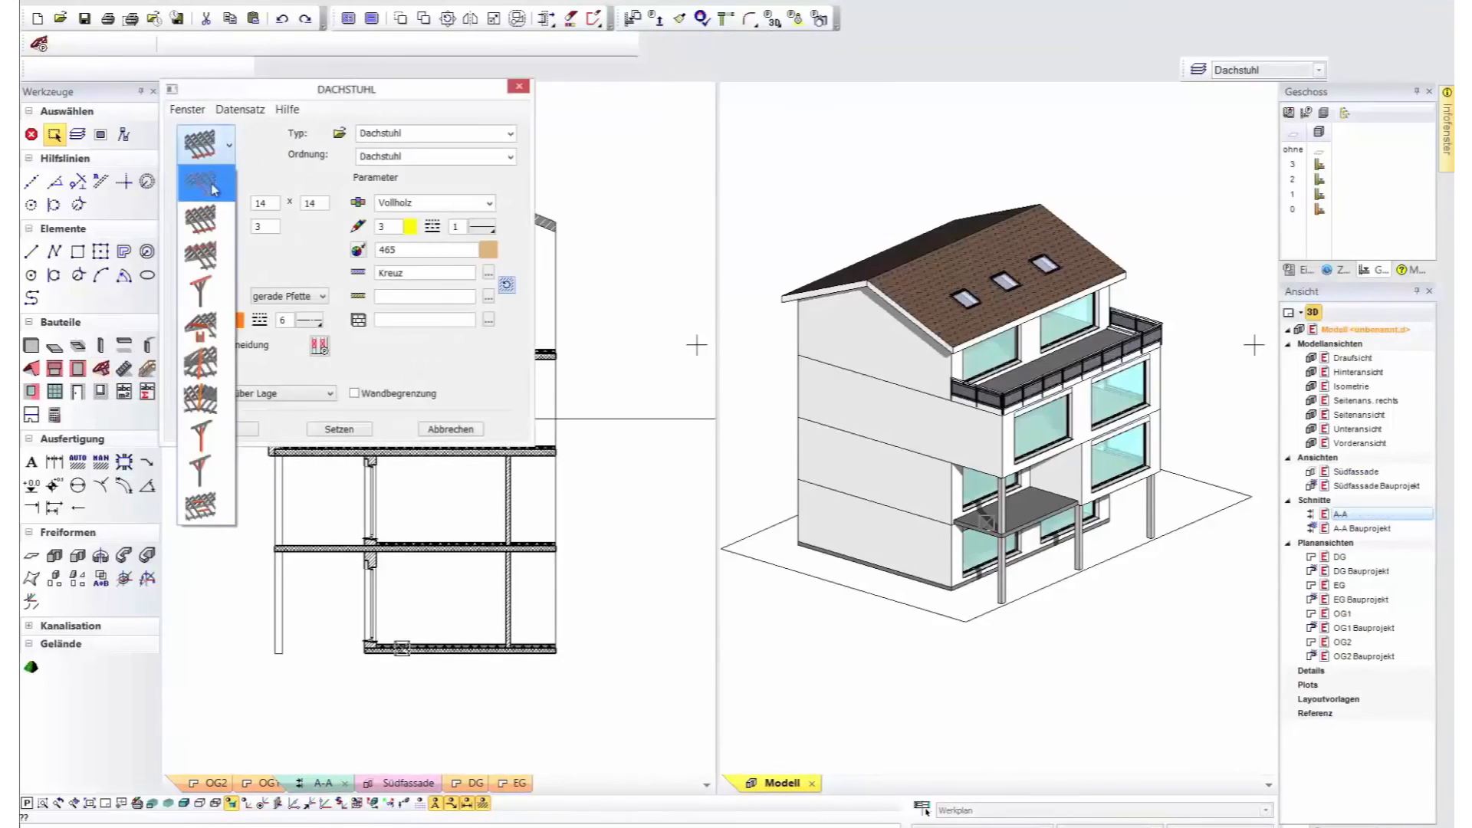
pyautogui.click(209, 183)
pyautogui.click(361, 431)
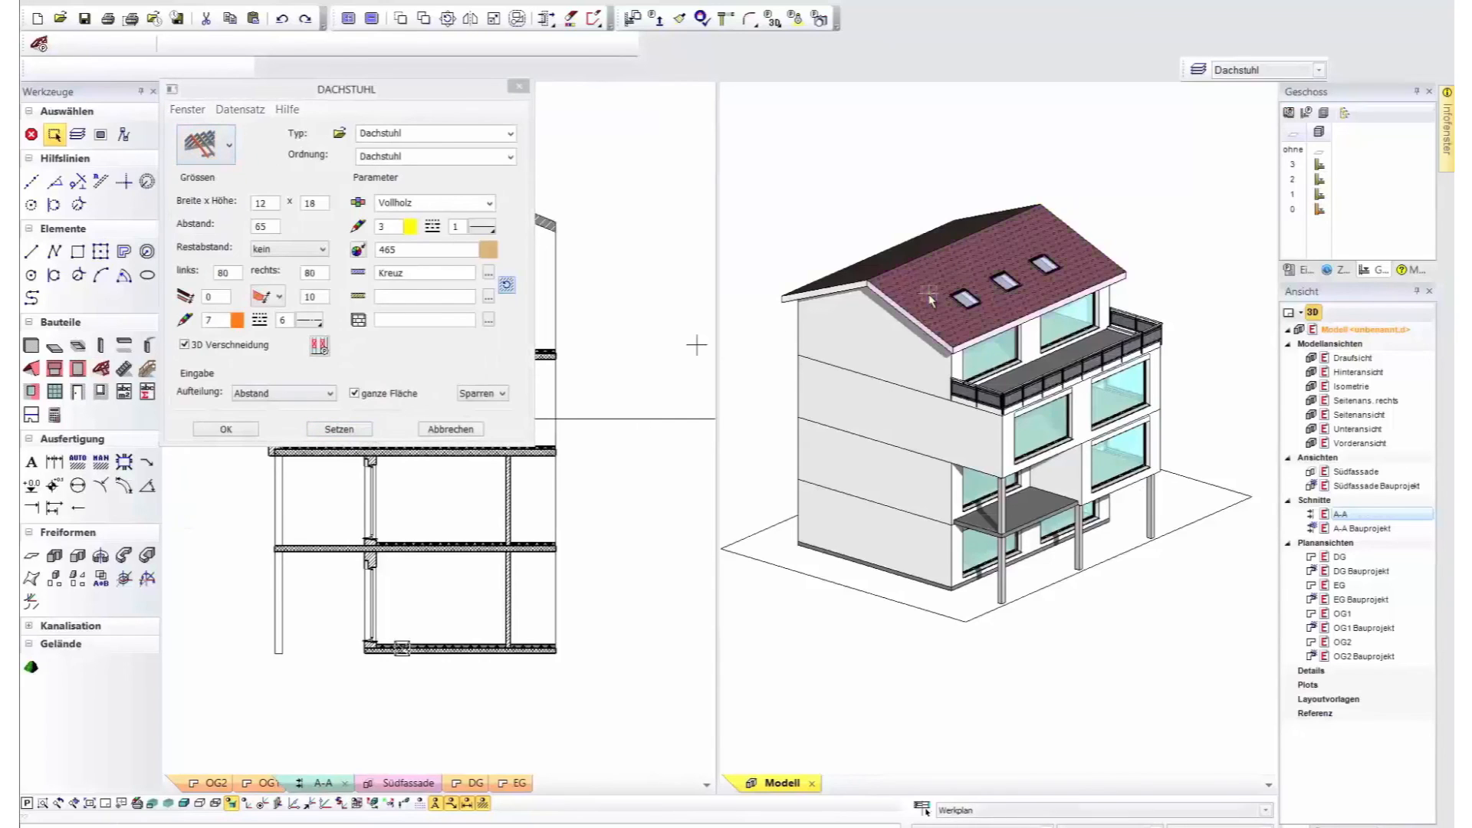
# Place a 16 x 24 cm ridge purlin (Firstpfette) under the rafters along the ridge, between the two gable walls.
pyautogui.click(229, 145)
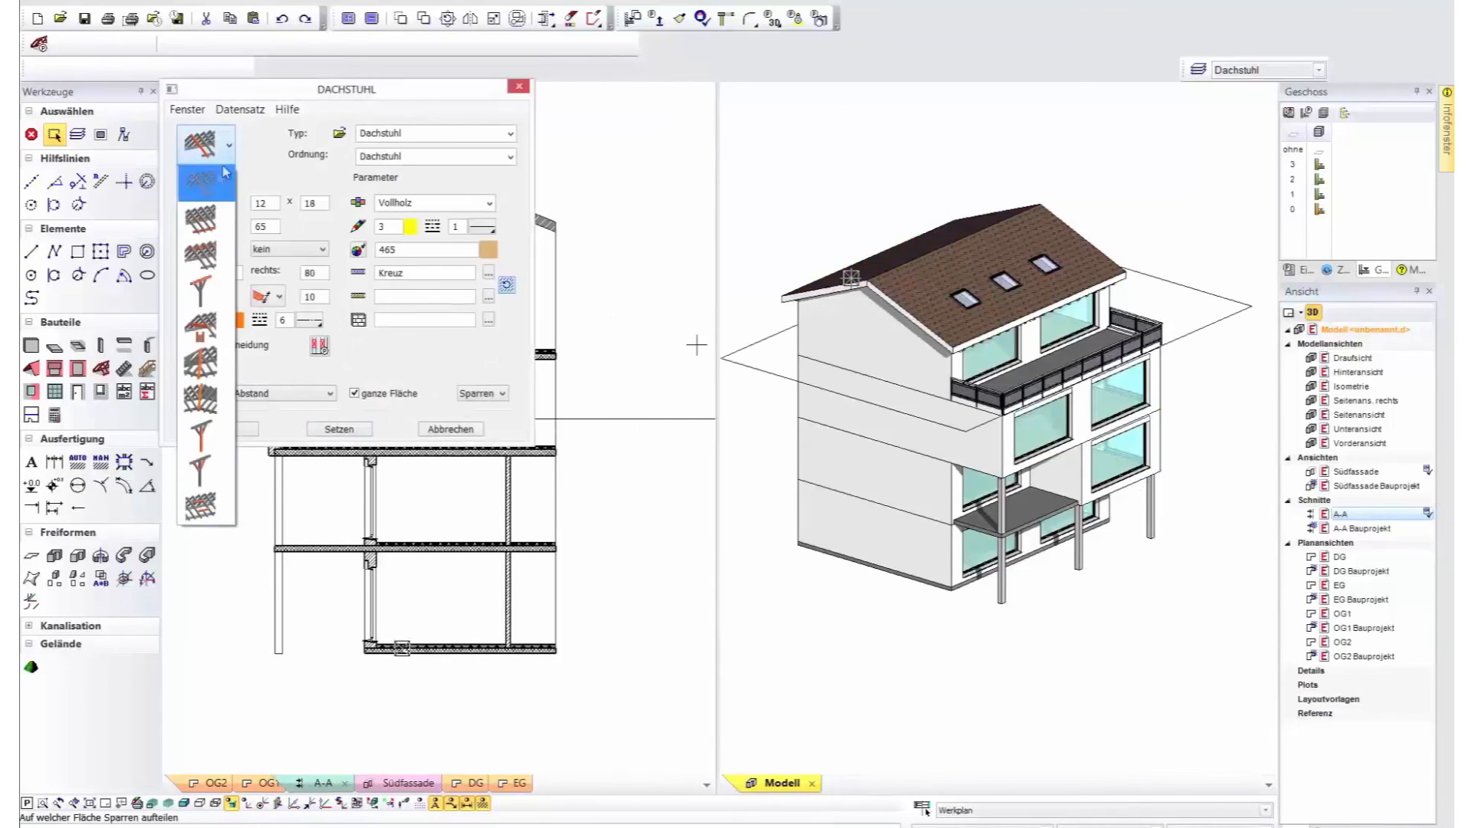
pyautogui.click(200, 255)
pyautogui.click(339, 428)
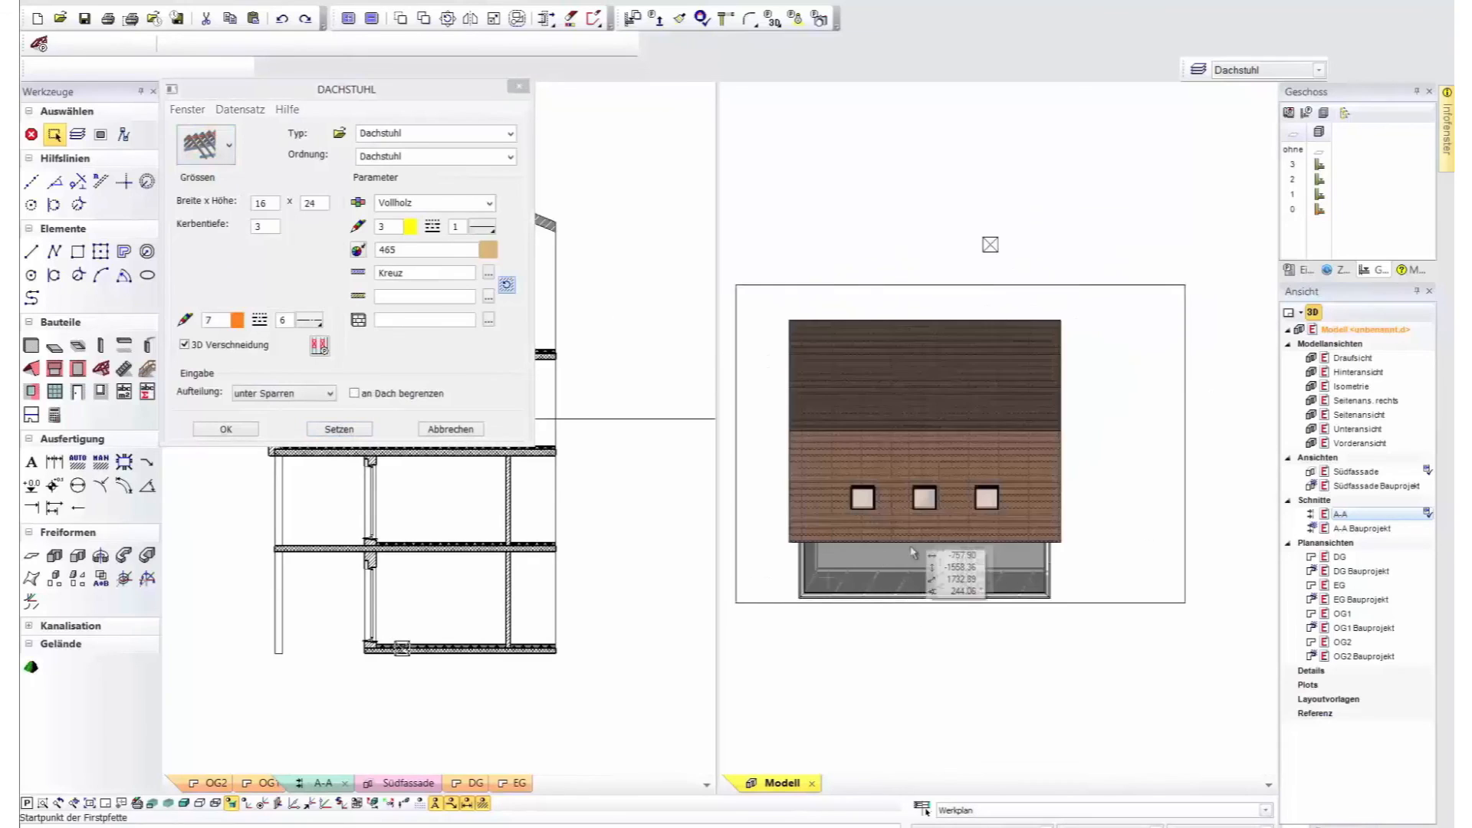
pyautogui.scroll(3, 832, 437)
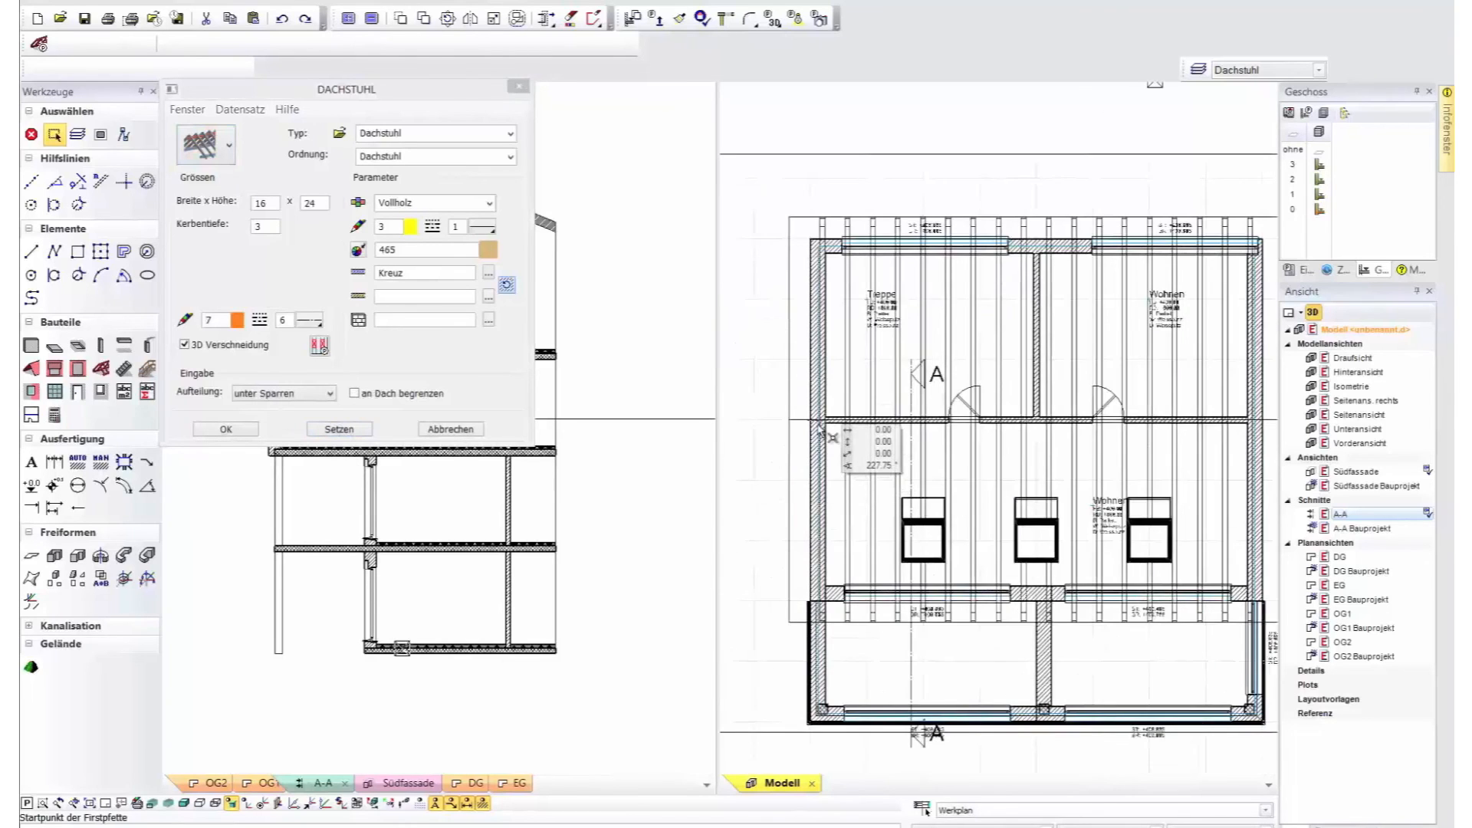
pyautogui.scroll(3, 821, 430)
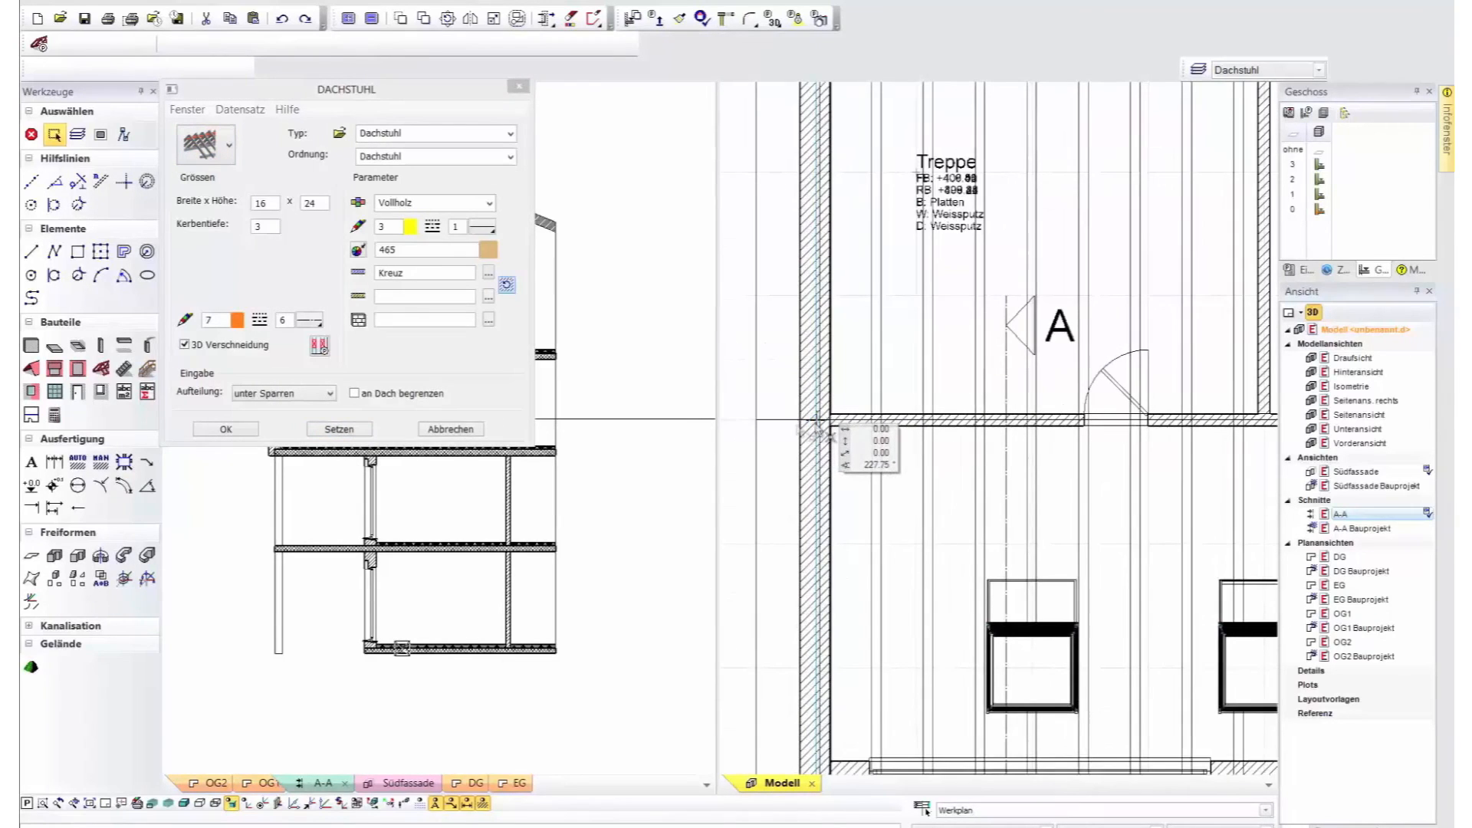
pyautogui.scroll(-5, 816, 429)
pyautogui.scroll(5, 1149, 407)
pyautogui.click(1119, 375)
pyautogui.click(932, 459)
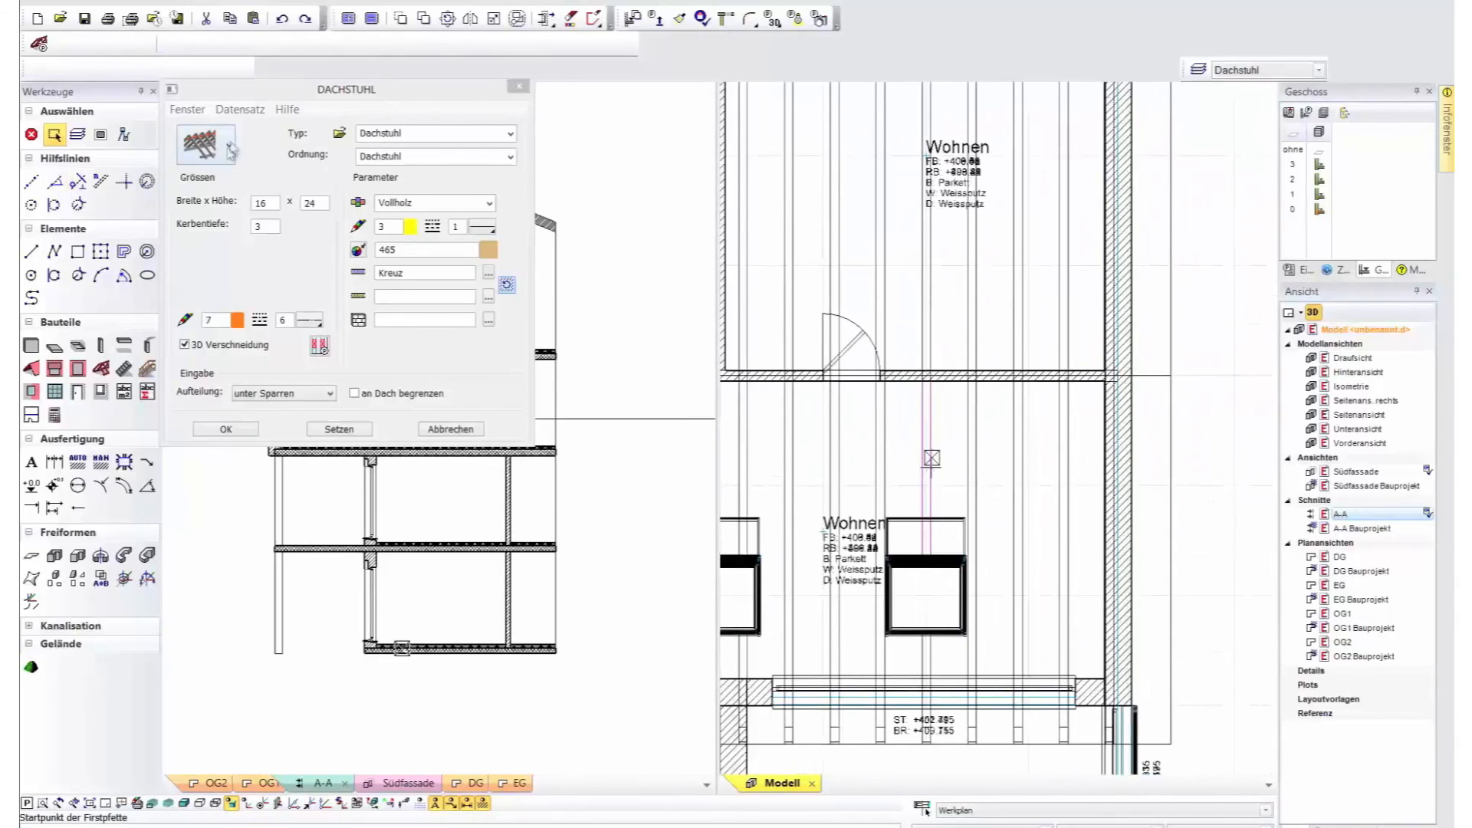
# Place a straight 14 x 14 cm purlin (Pfette) along the wall beside the balcony, from one gable wall to the other.
pyautogui.click(229, 151)
pyautogui.click(206, 228)
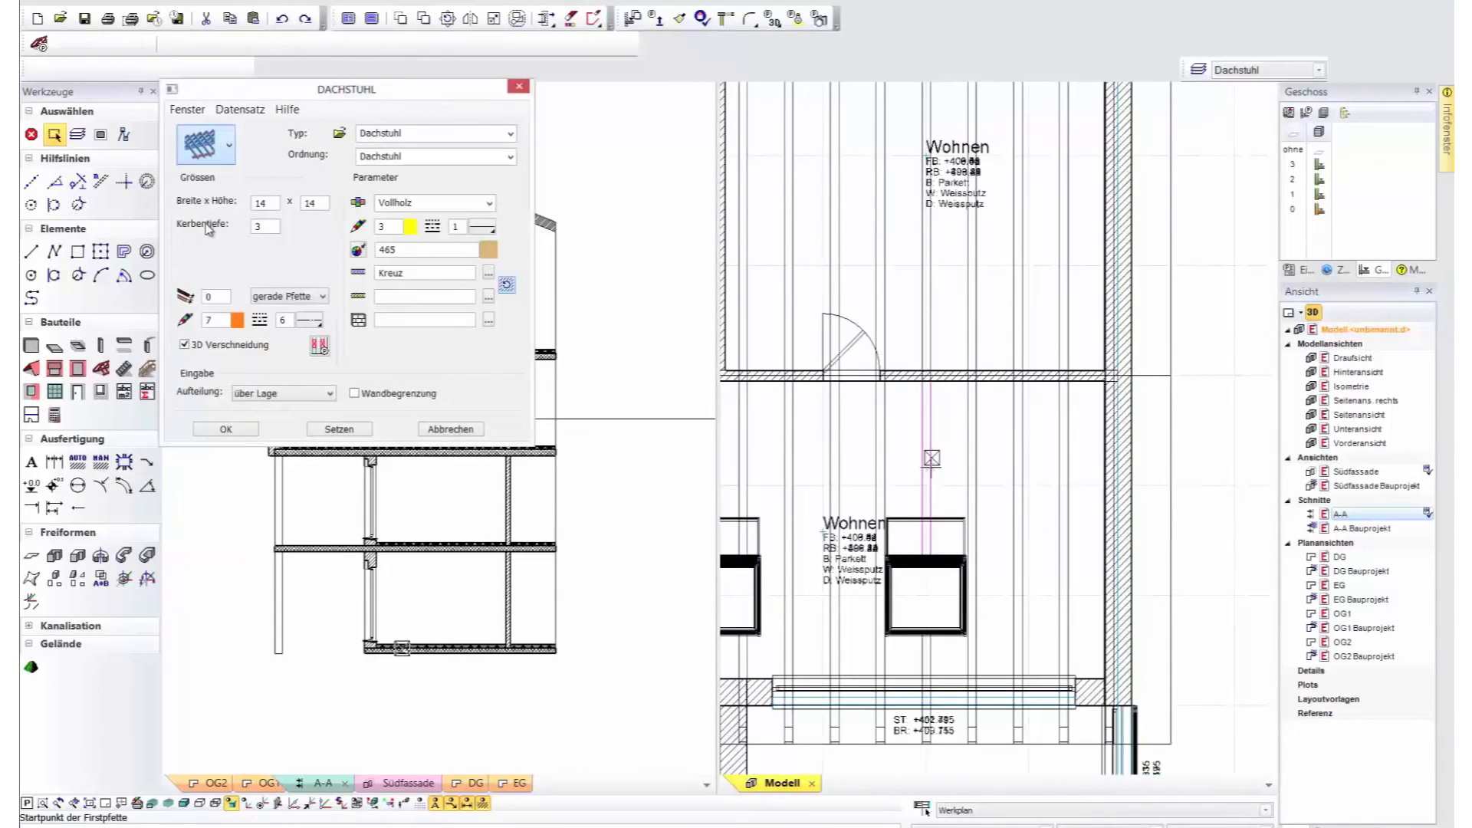
pyautogui.click(343, 431)
pyautogui.click(1020, 653)
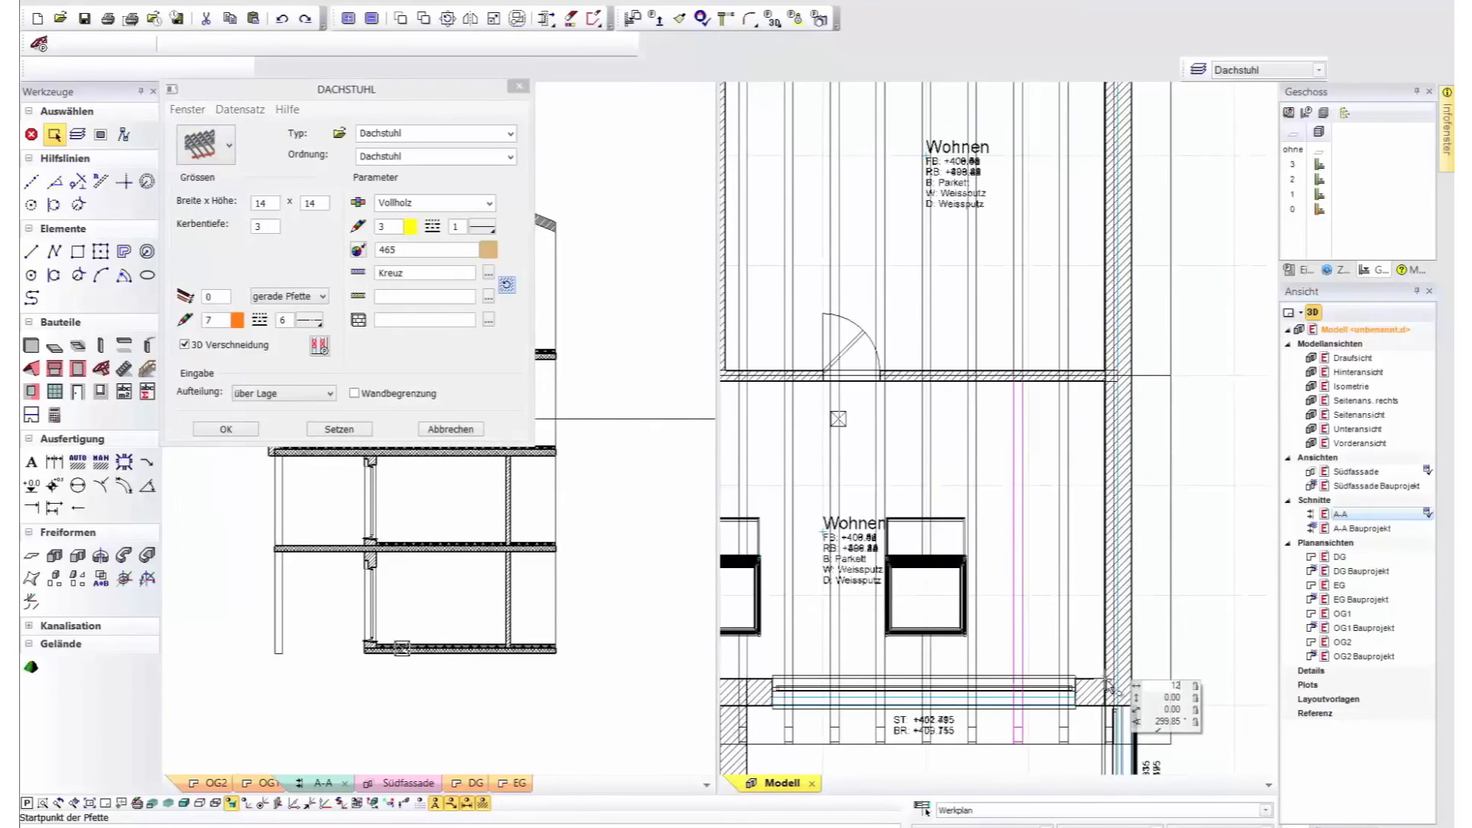
pyautogui.click(1109, 685)
pyautogui.scroll(-5, 1108, 682)
pyautogui.scroll(5, 820, 702)
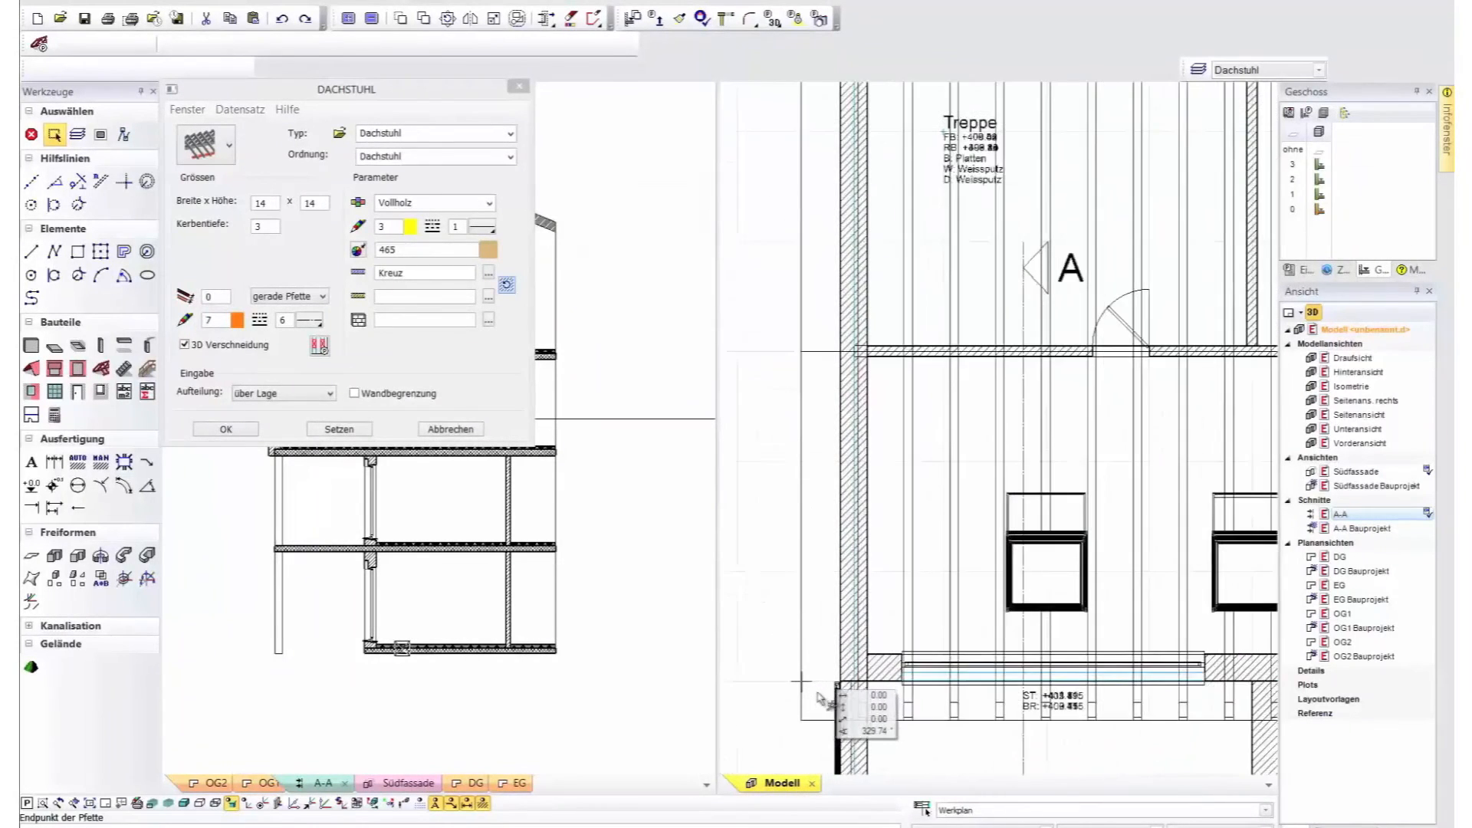
pyautogui.scroll(2, 815, 681)
pyautogui.click(851, 681)
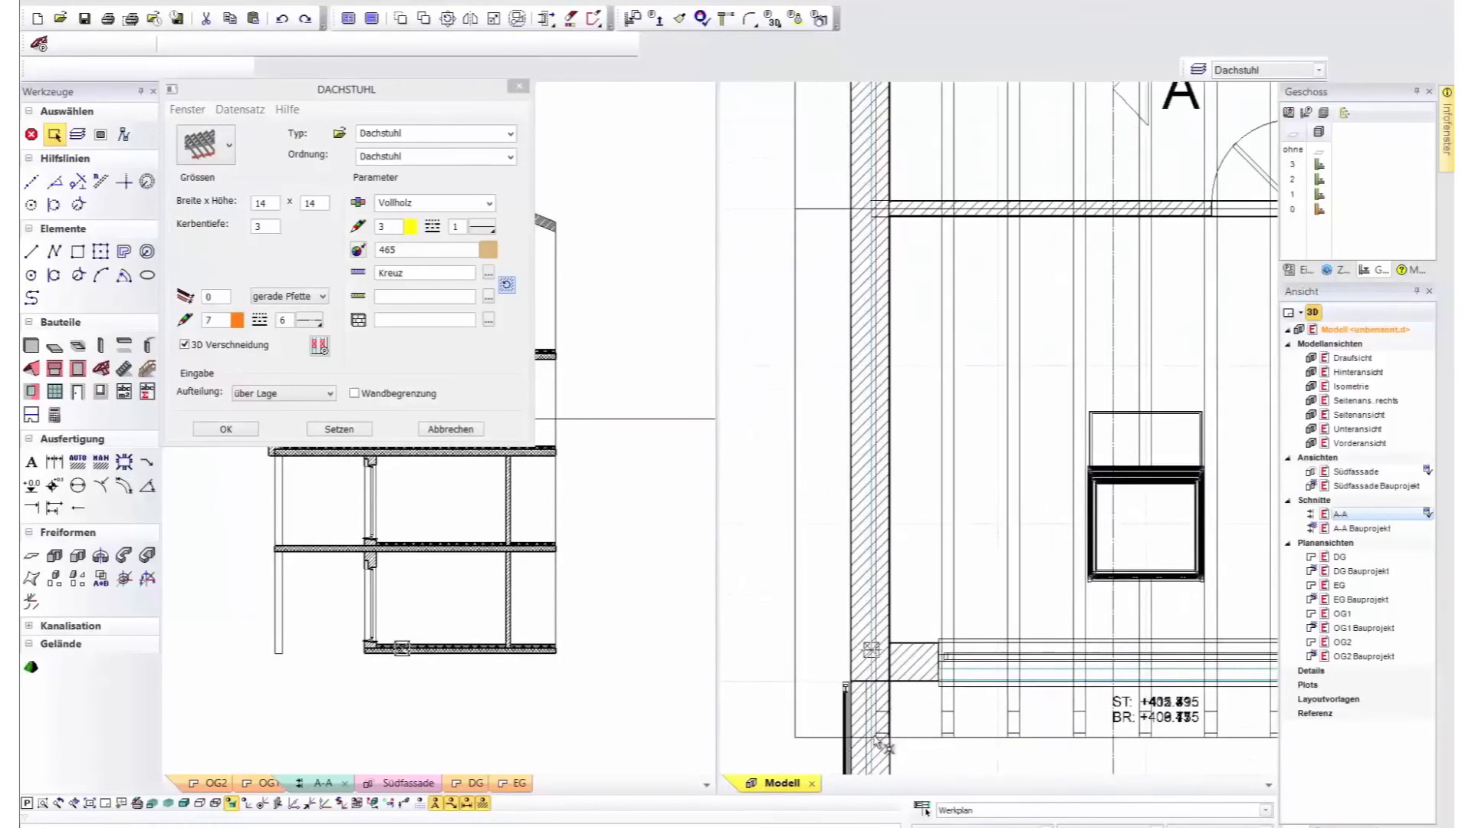
pyautogui.click(254, 431)
# Change the roof to the type Steild Däm. zwischen Sparren and set its pitch to 28°.
pyautogui.scroll(4, 391, 236)
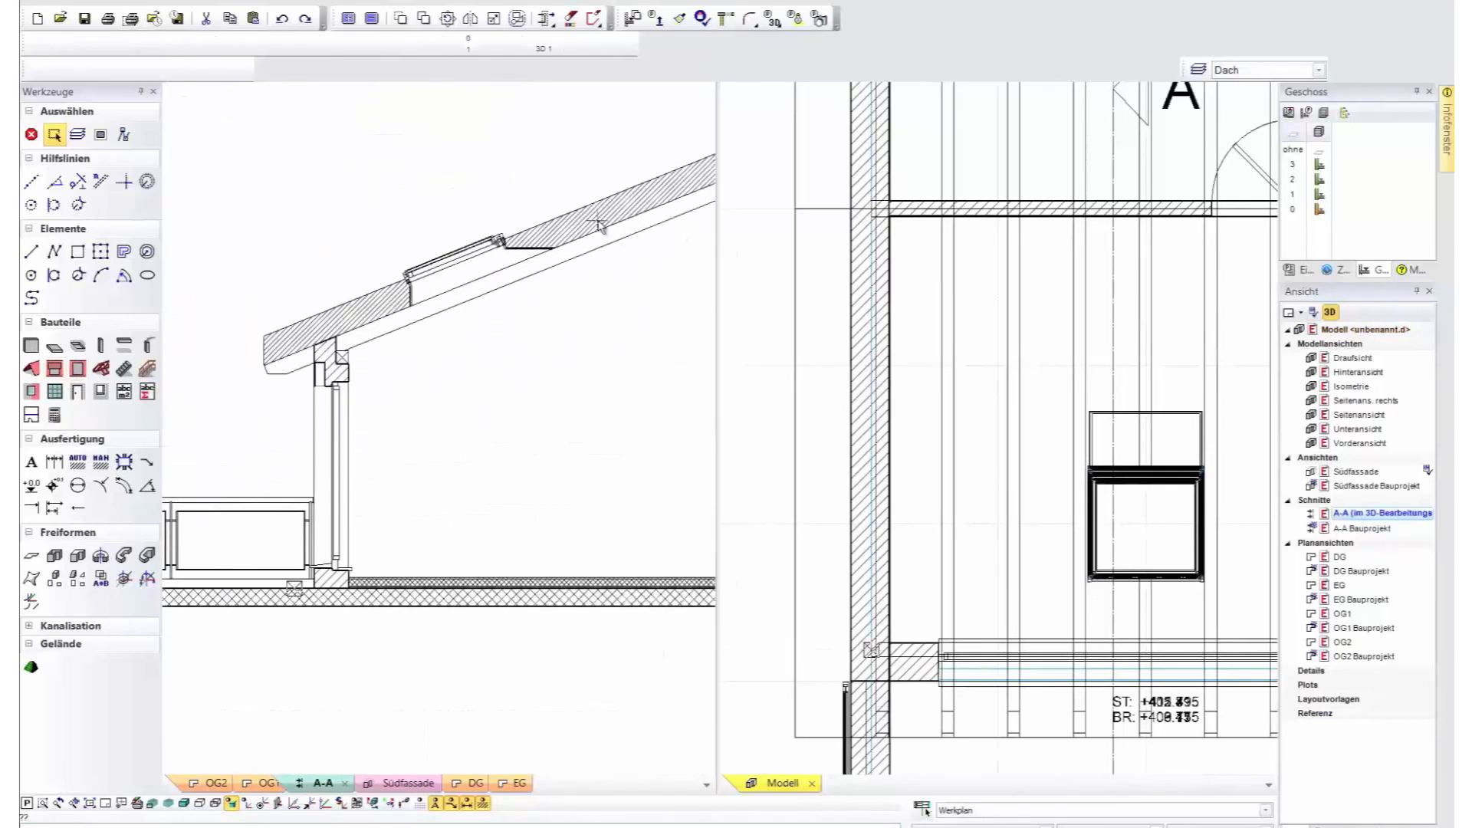
pyautogui.doubleClick(599, 223)
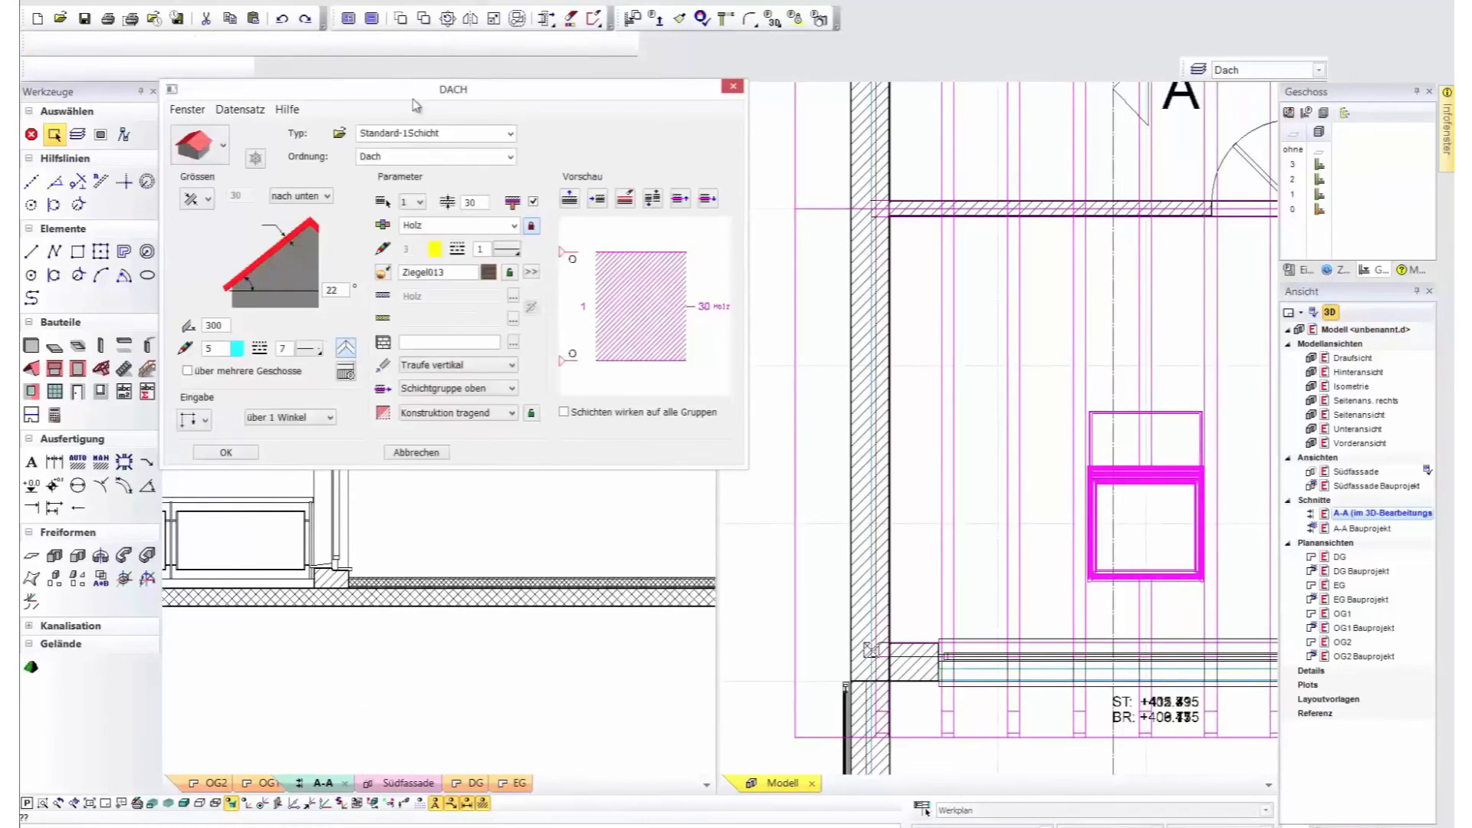
pyautogui.click(508, 136)
pyautogui.click(460, 219)
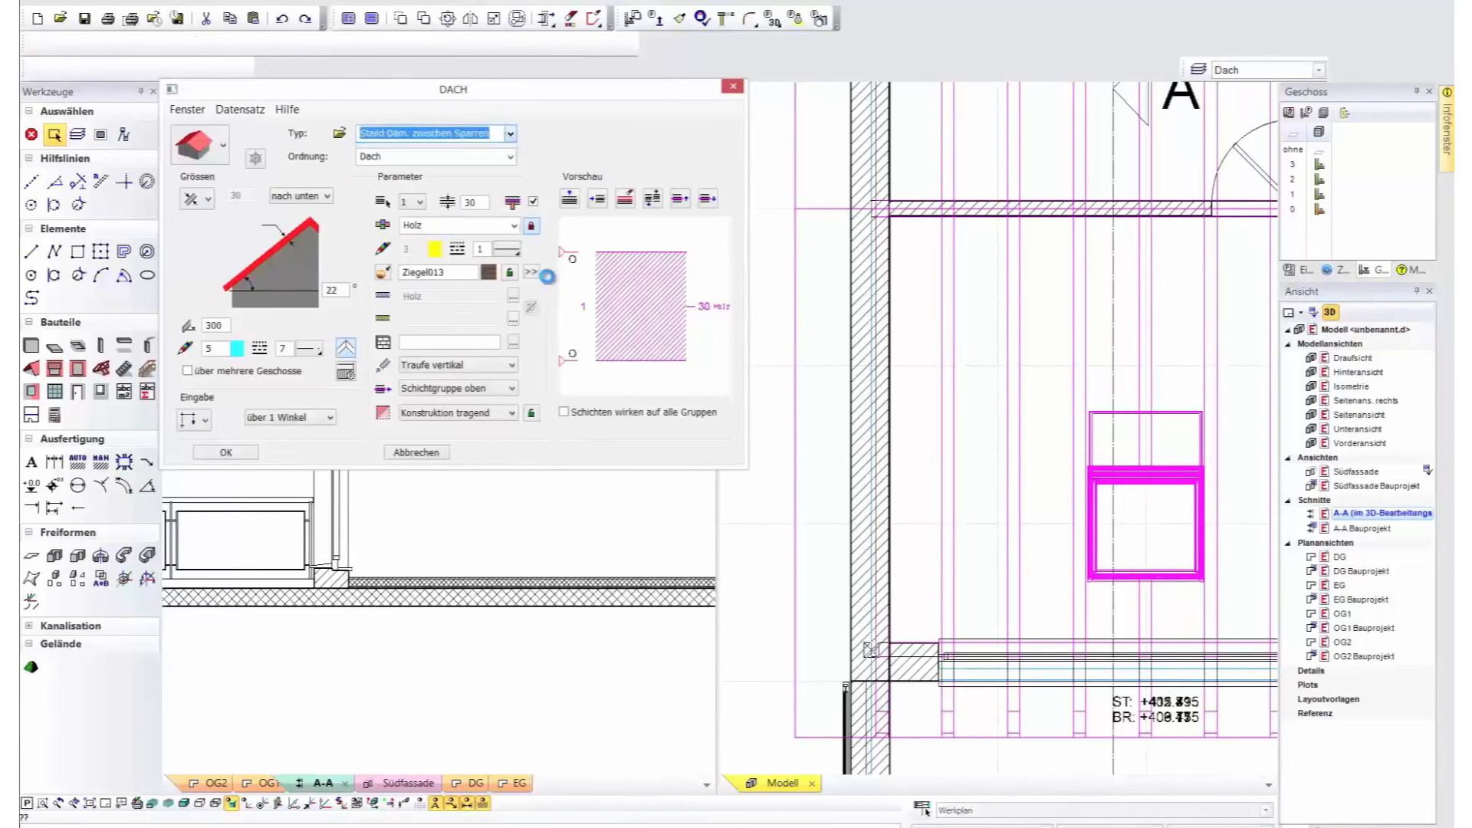
pyautogui.scroll(3, 701, 328)
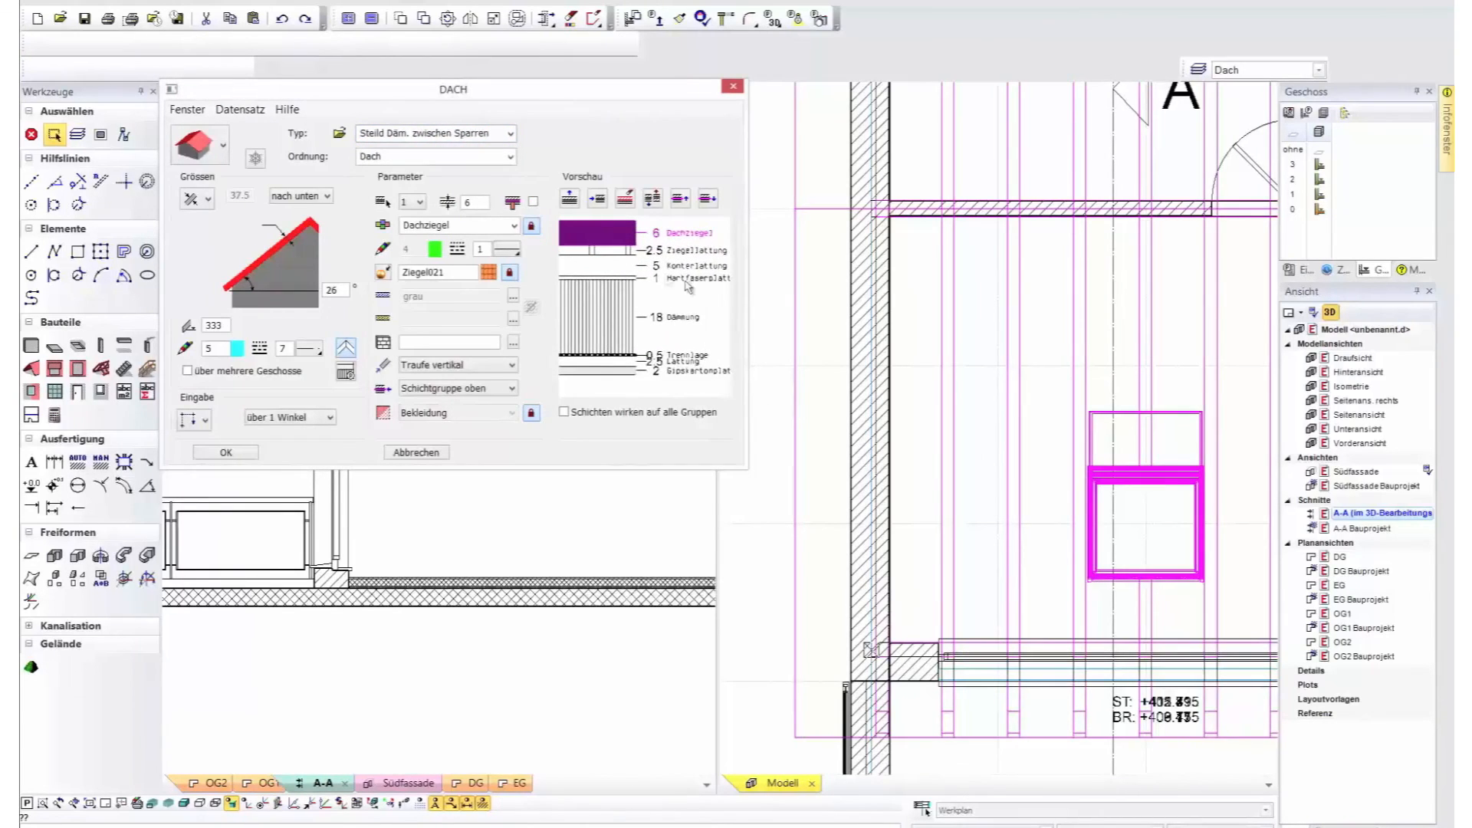
pyautogui.moveTo(344, 289); pyautogui.dragTo(277, 298)
pyautogui.write('28')
pyautogui.click(226, 453)
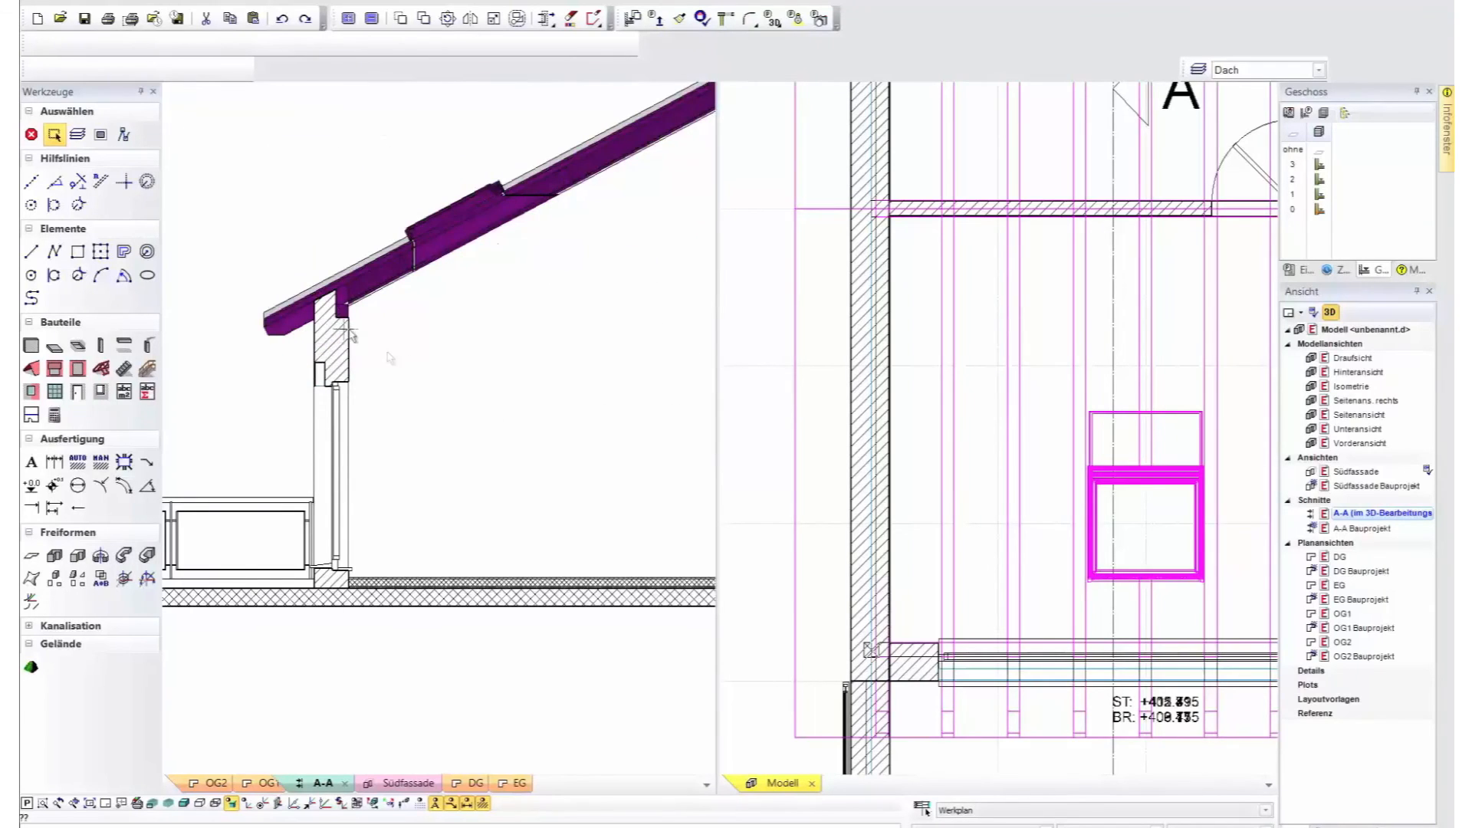
# Change the top storey's exterior walls to the multilayer type Aussendämmung, with 20 cm outer insulation and 18 cm brick.
pyautogui.click(492, 402)
pyautogui.click(38, 46)
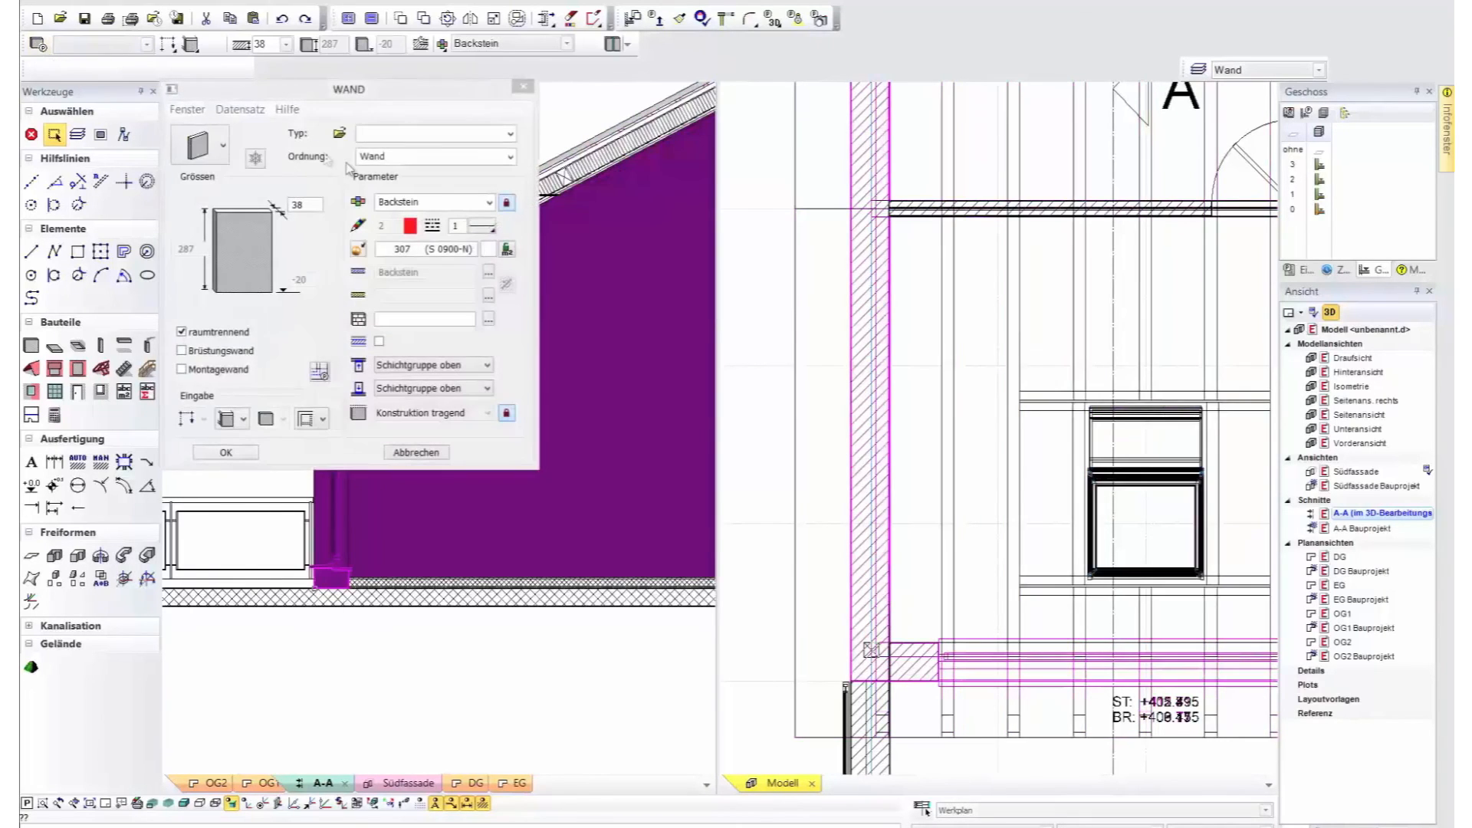
pyautogui.click(512, 134)
pyautogui.click(460, 144)
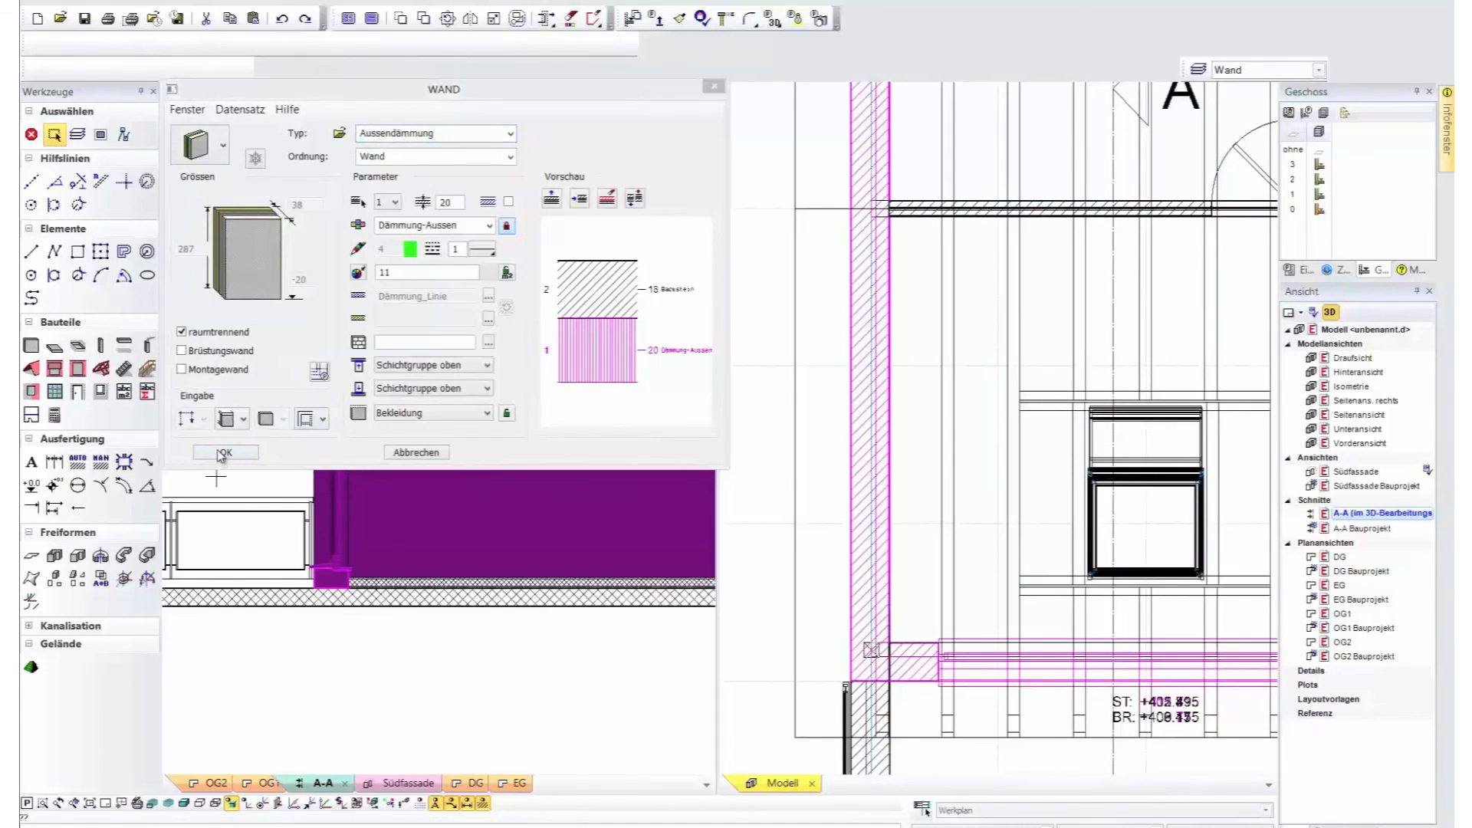
pyautogui.click(223, 453)
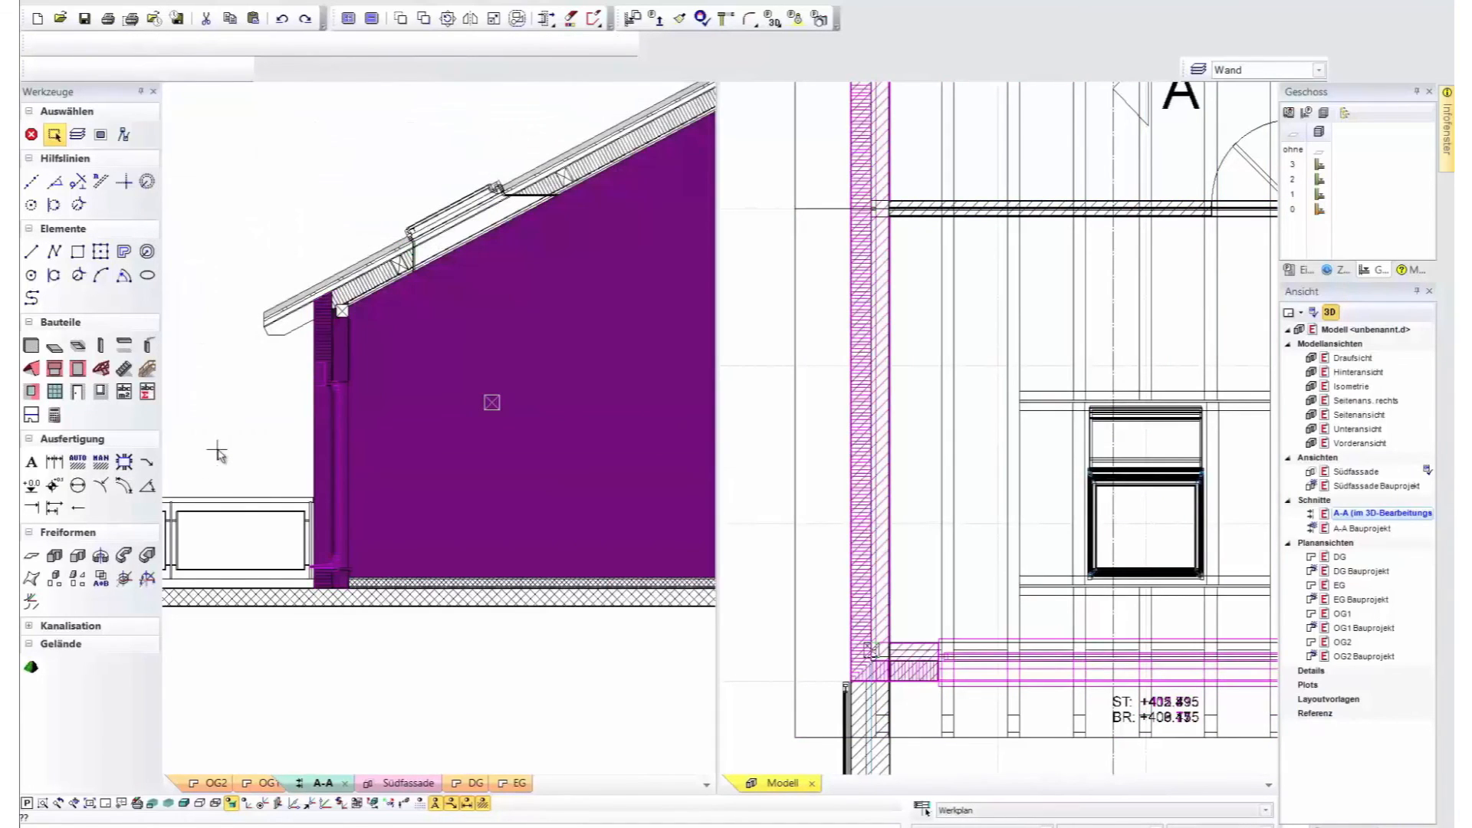
# On storey 3, start a new room of type Terrasse and name it Dachterrrasse.
pyautogui.moveTo(457, 684); pyautogui.dragTo(635, 510, button='middle')
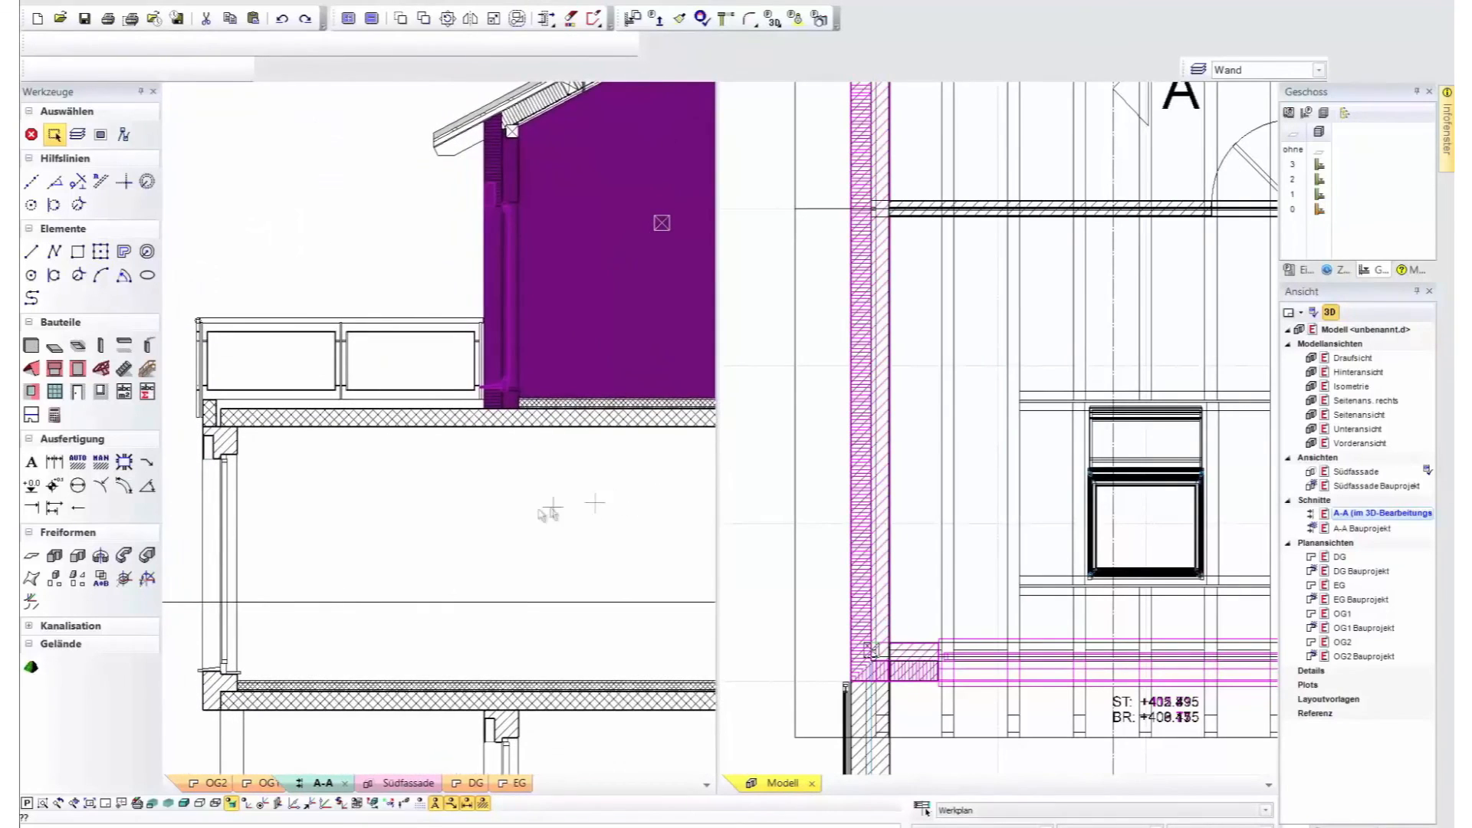
pyautogui.doubleClick(1321, 167)
pyautogui.scroll(-2, 1109, 423)
pyautogui.moveTo(1109, 423); pyautogui.dragTo(882, 361, button='middle')
pyautogui.scroll(-1, 882, 361)
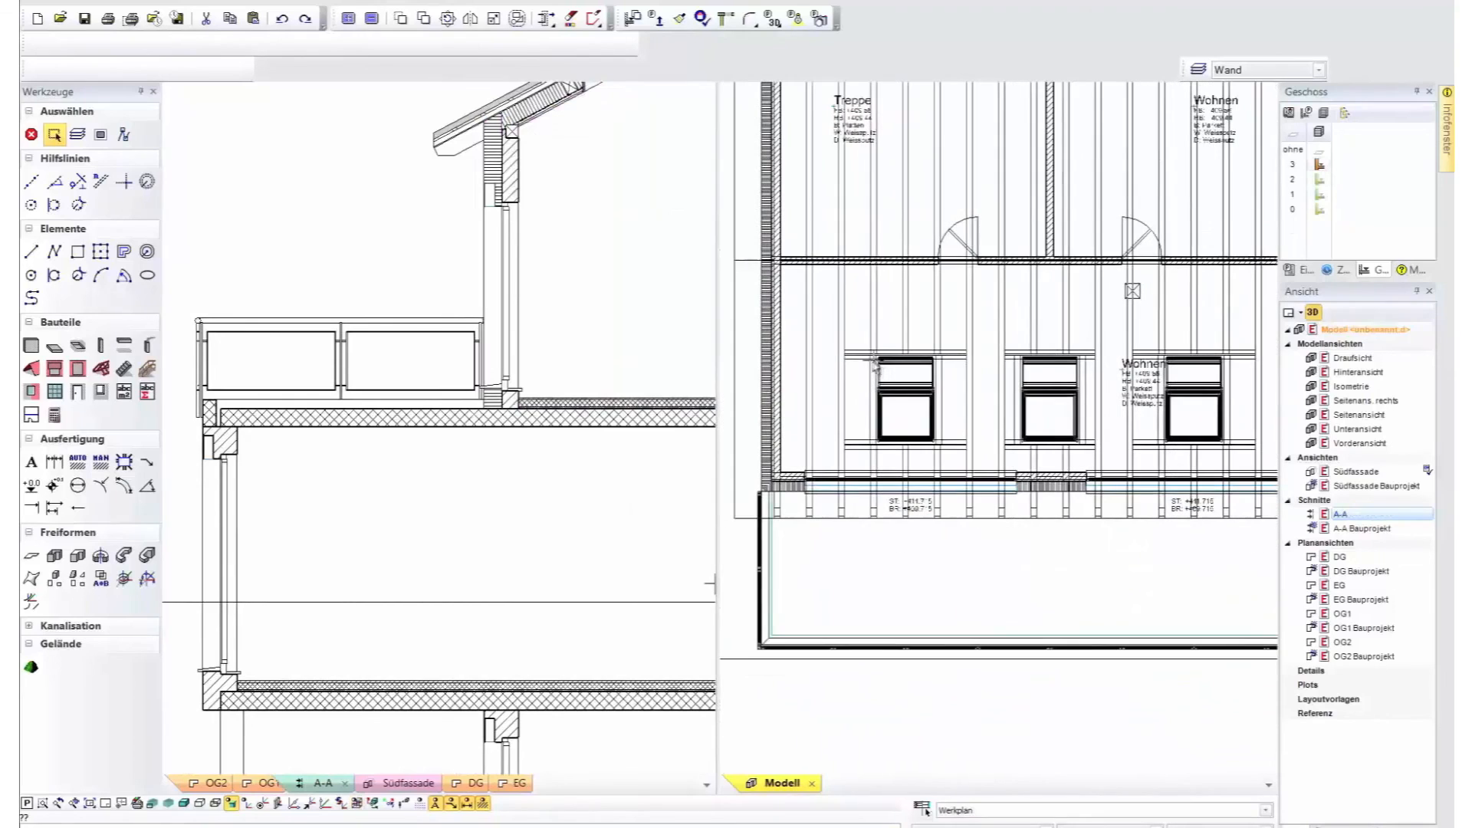
pyautogui.click(124, 391)
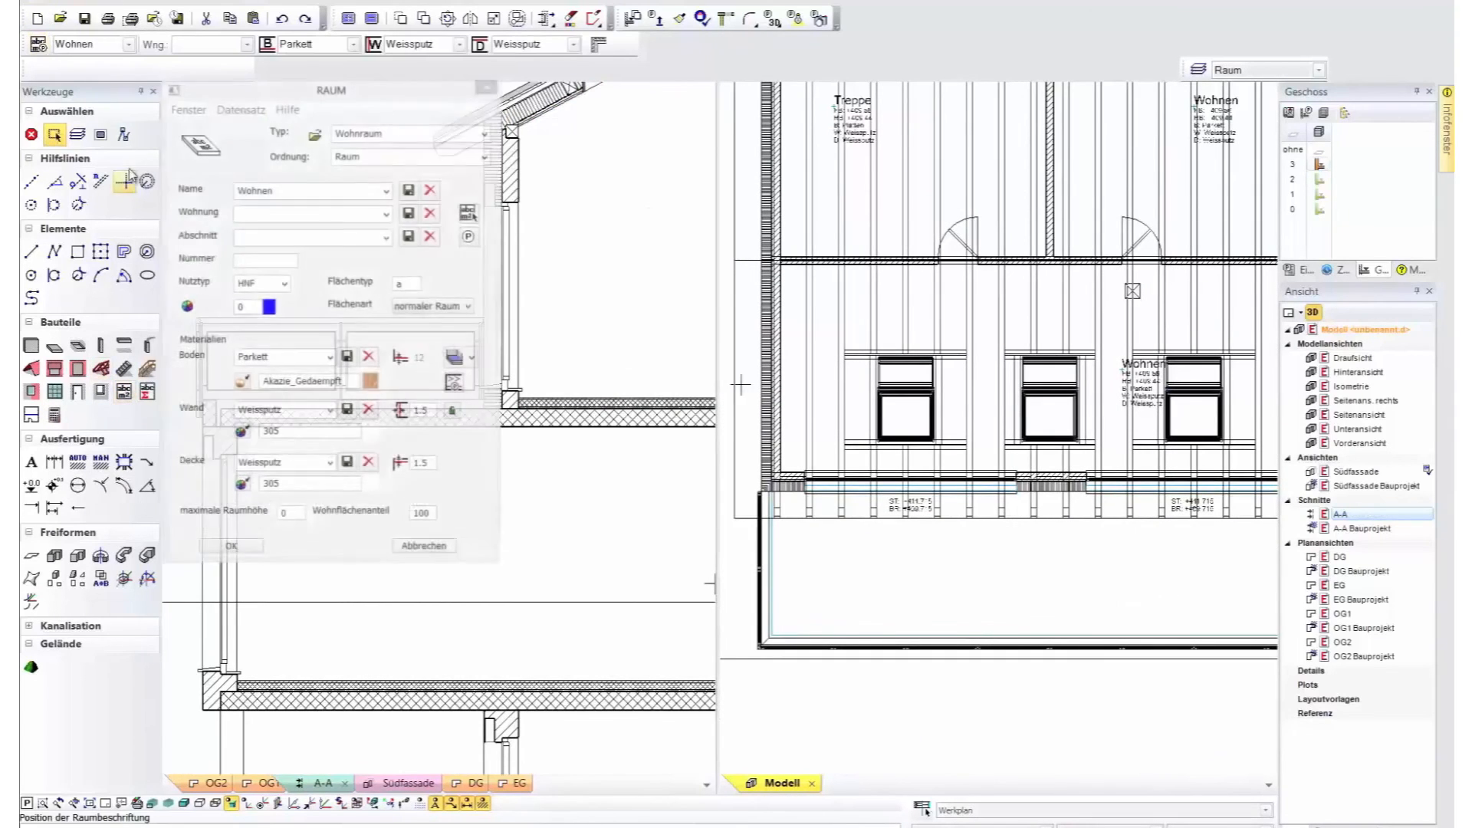
pyautogui.click(486, 134)
pyautogui.click(457, 188)
pyautogui.doubleClick(248, 194)
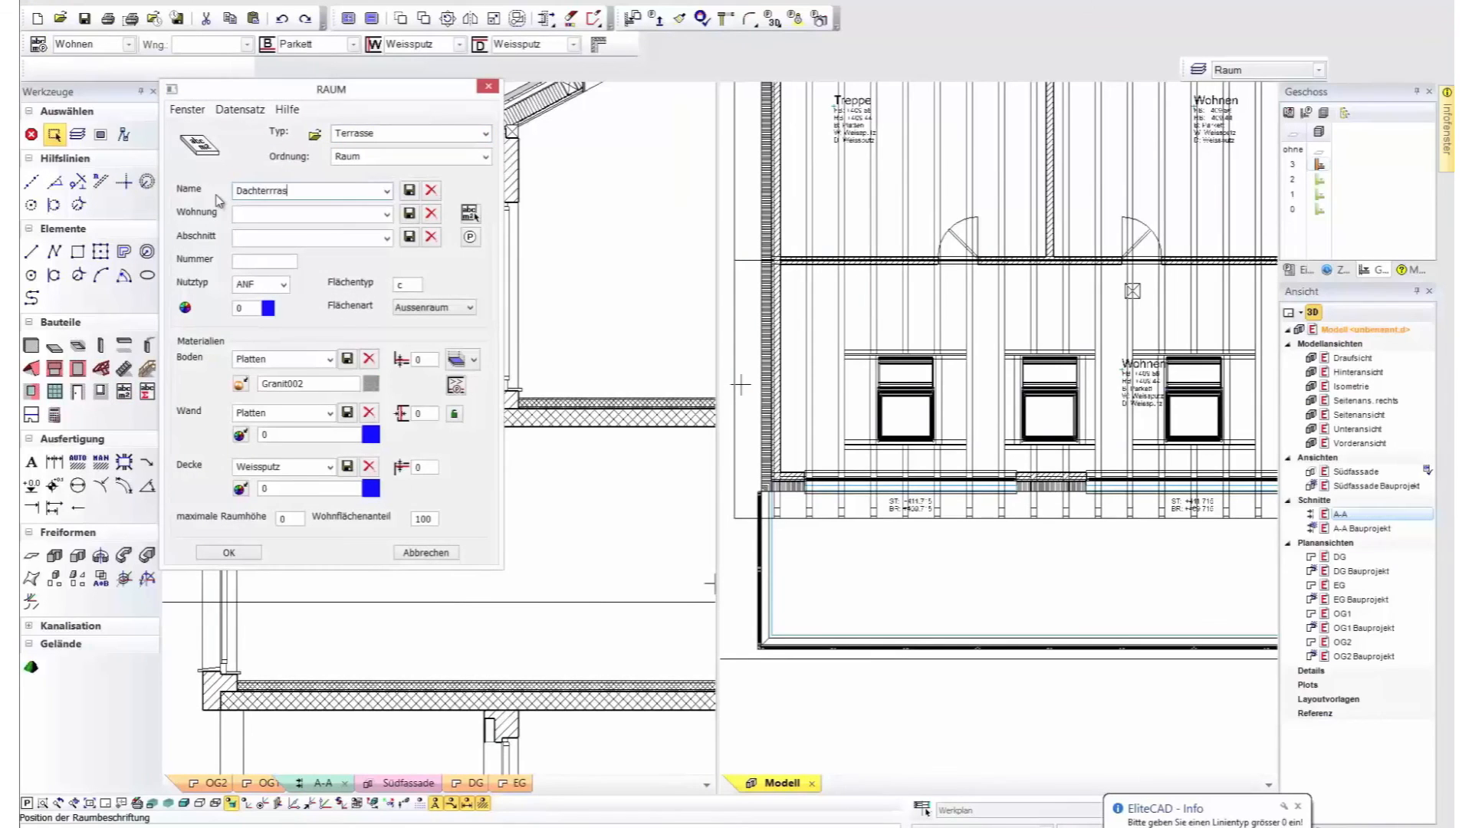
# Assign the terrace room the insulated natural-stone floor build-up Terrassenbelag Naturstein with a 2 % slope, and check its layers.
pyautogui.click(457, 386)
pyautogui.click(682, 145)
pyautogui.click(613, 273)
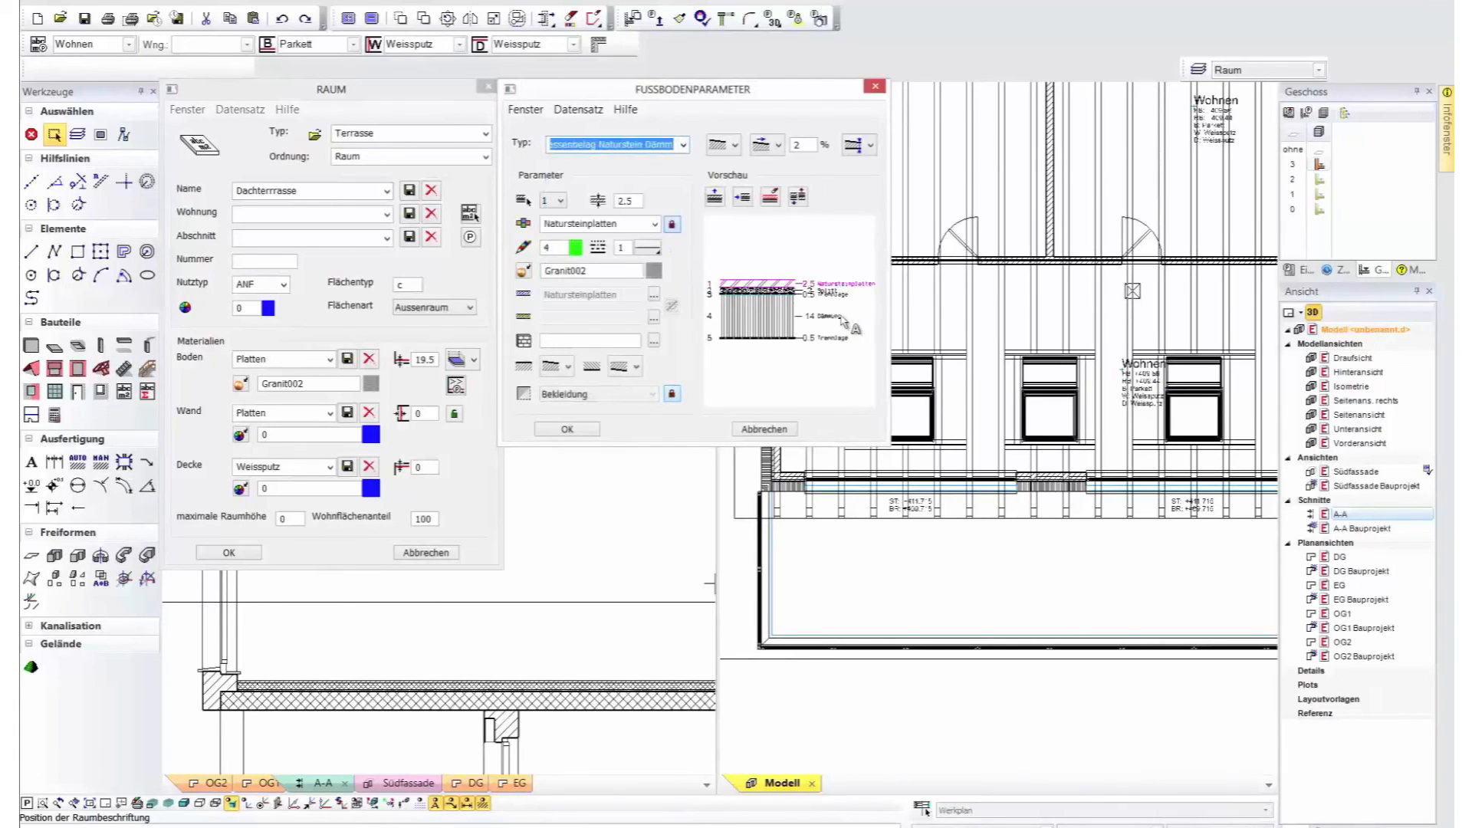
pyautogui.scroll(2, 825, 305)
pyautogui.moveTo(825, 306); pyautogui.dragTo(776, 322, button='middle')
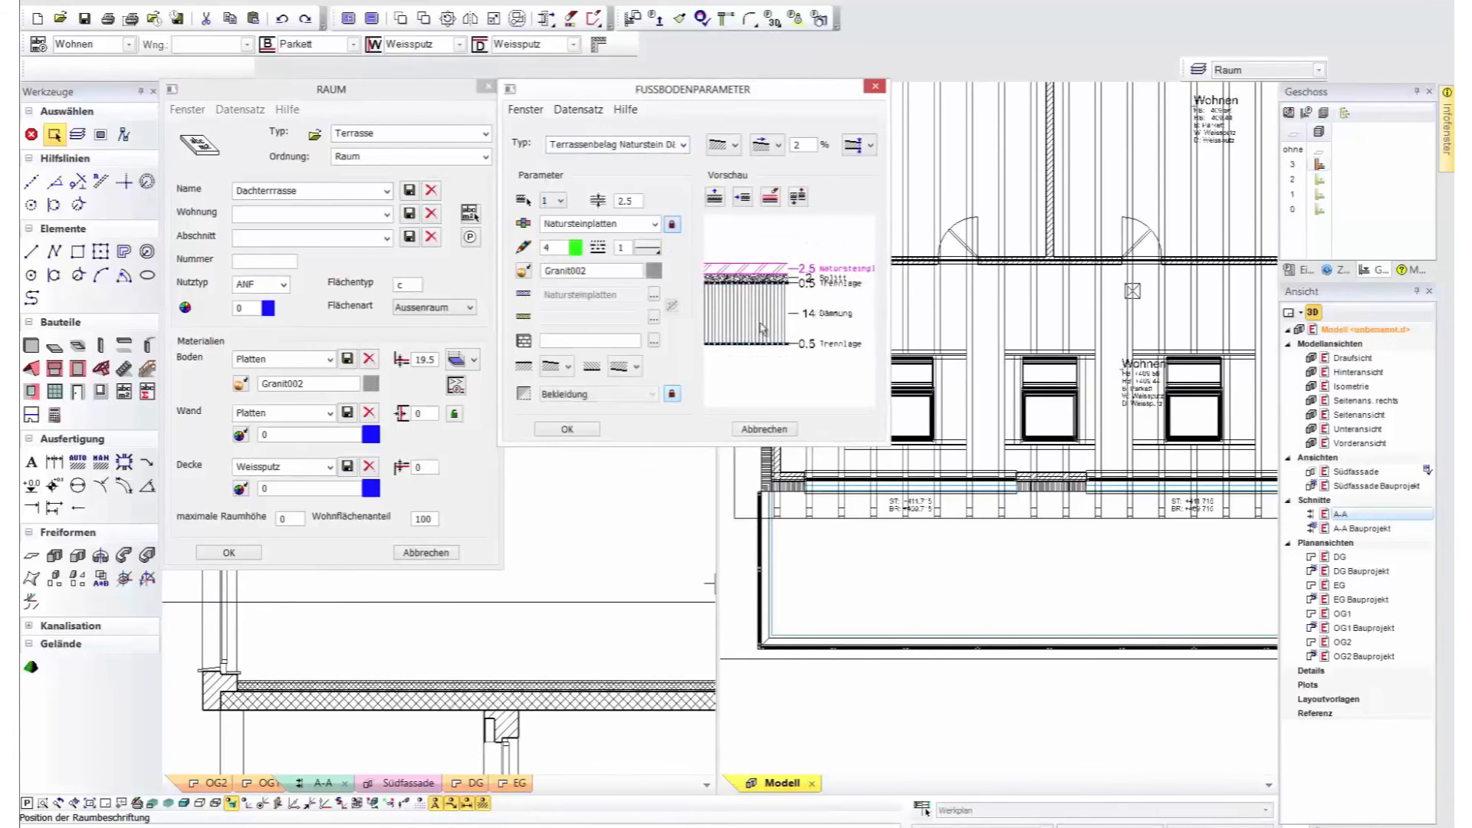
pyautogui.click(776, 326)
pyautogui.click(759, 291)
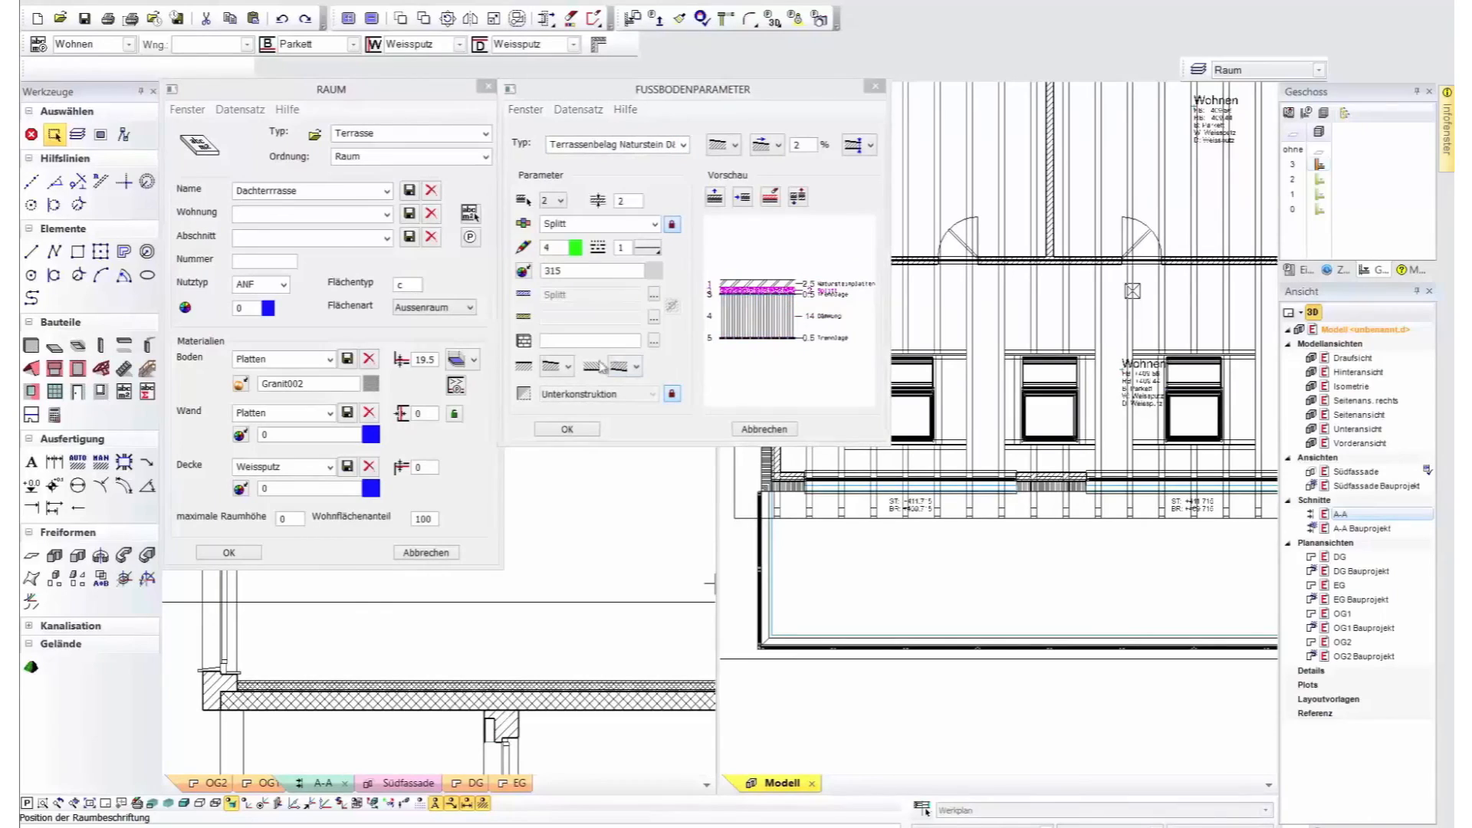
pyautogui.click(566, 428)
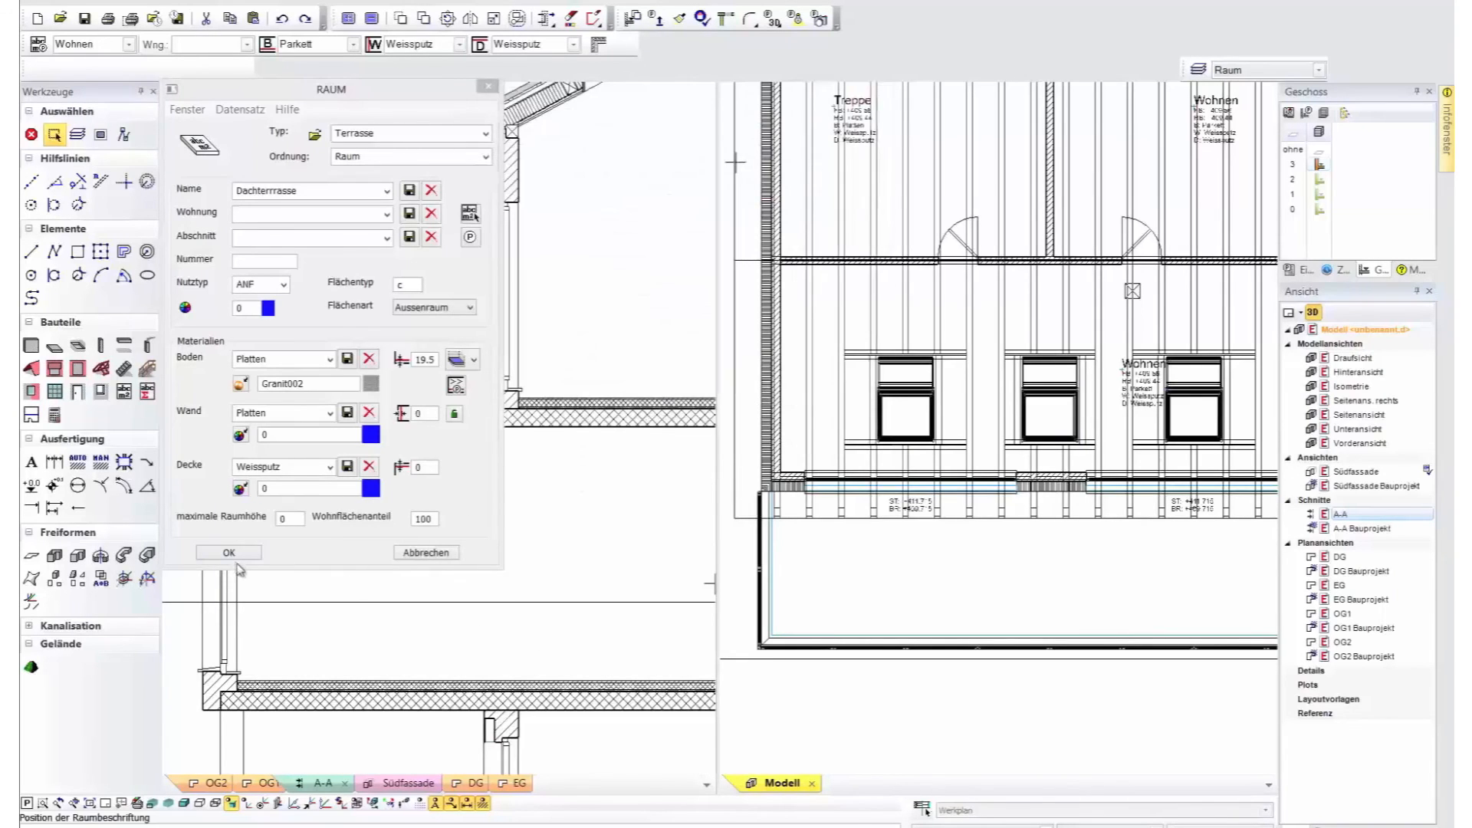
# Place the terrace room and its label in the open area in front of the top-storey windows, and finish room input.
pyautogui.press('Return')
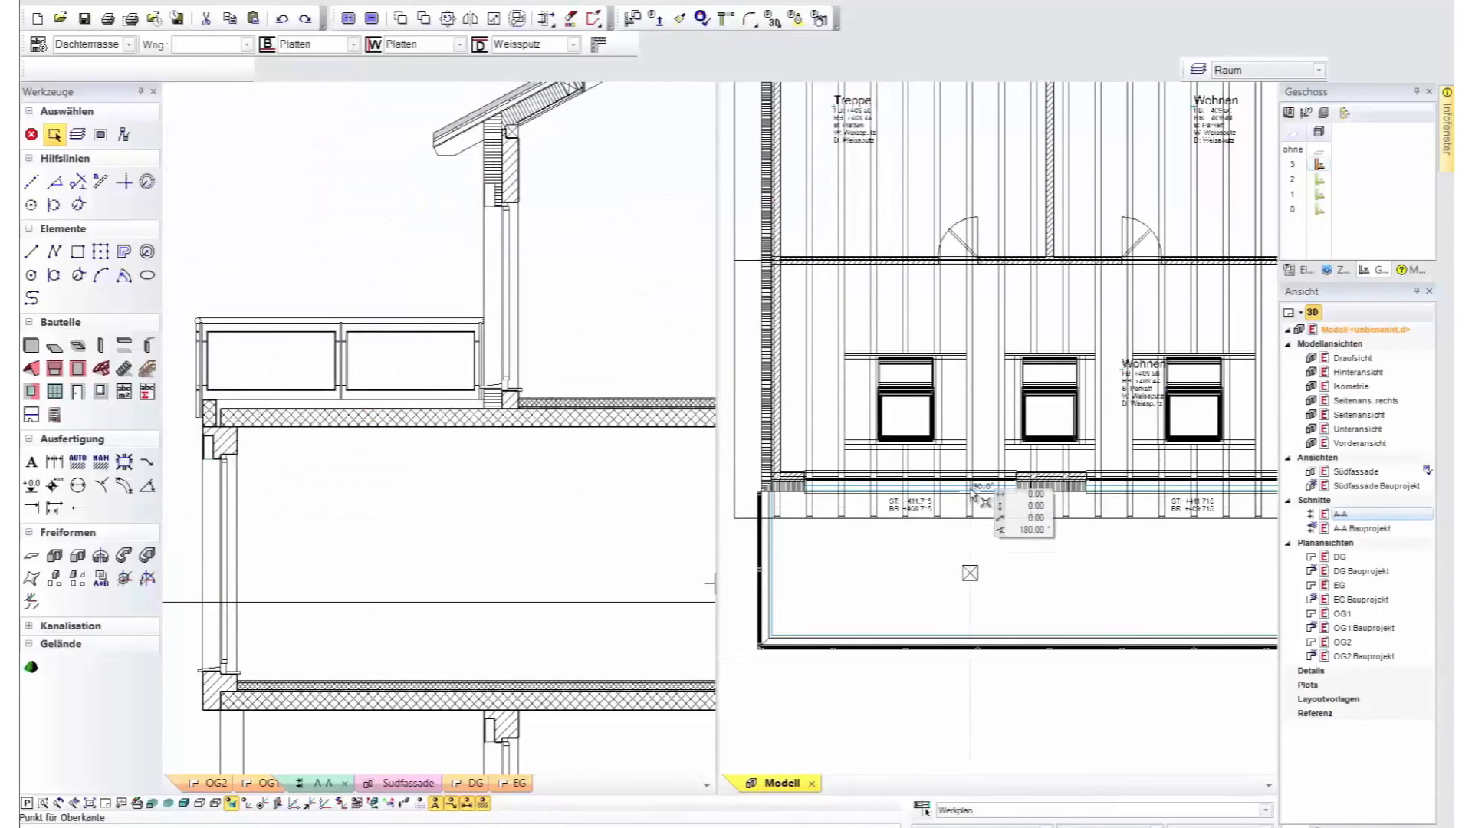
pyautogui.click(968, 595)
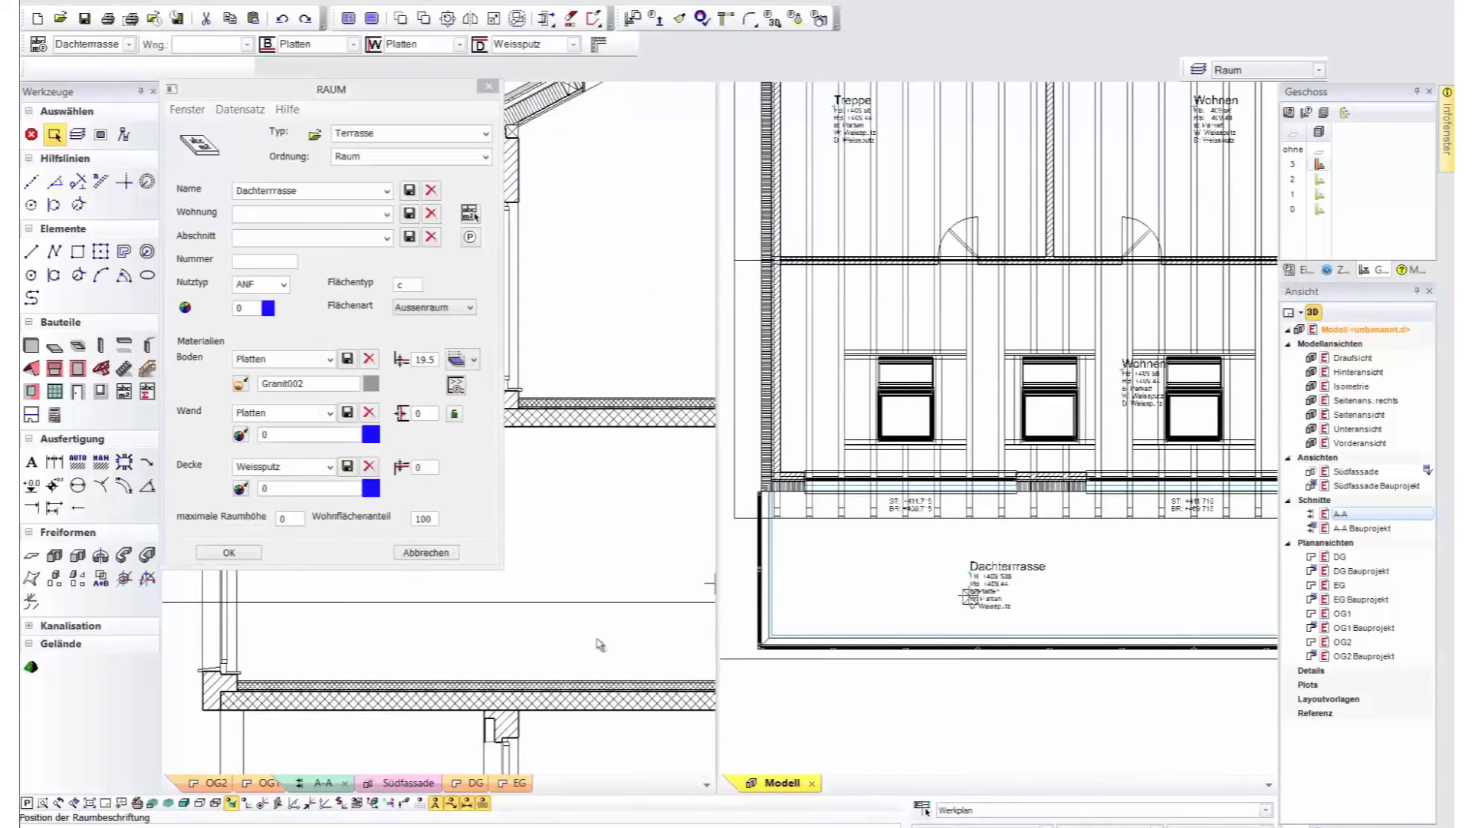
pyautogui.click(427, 553)
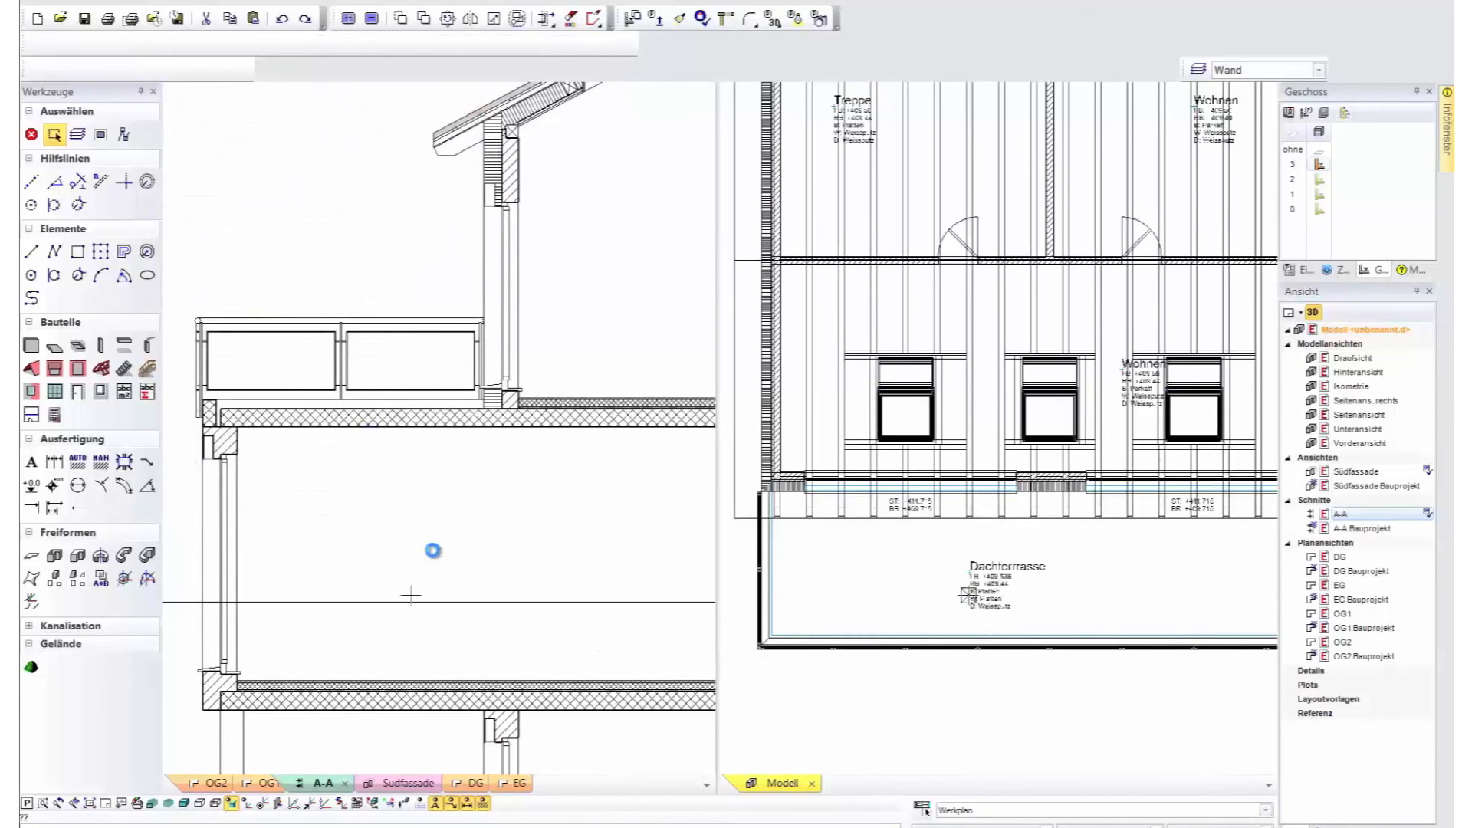
# Change the concrete parapet wall at the edge of the roof terrace to the wall type Dachkranz.
pyautogui.scroll(5, 577, 416)
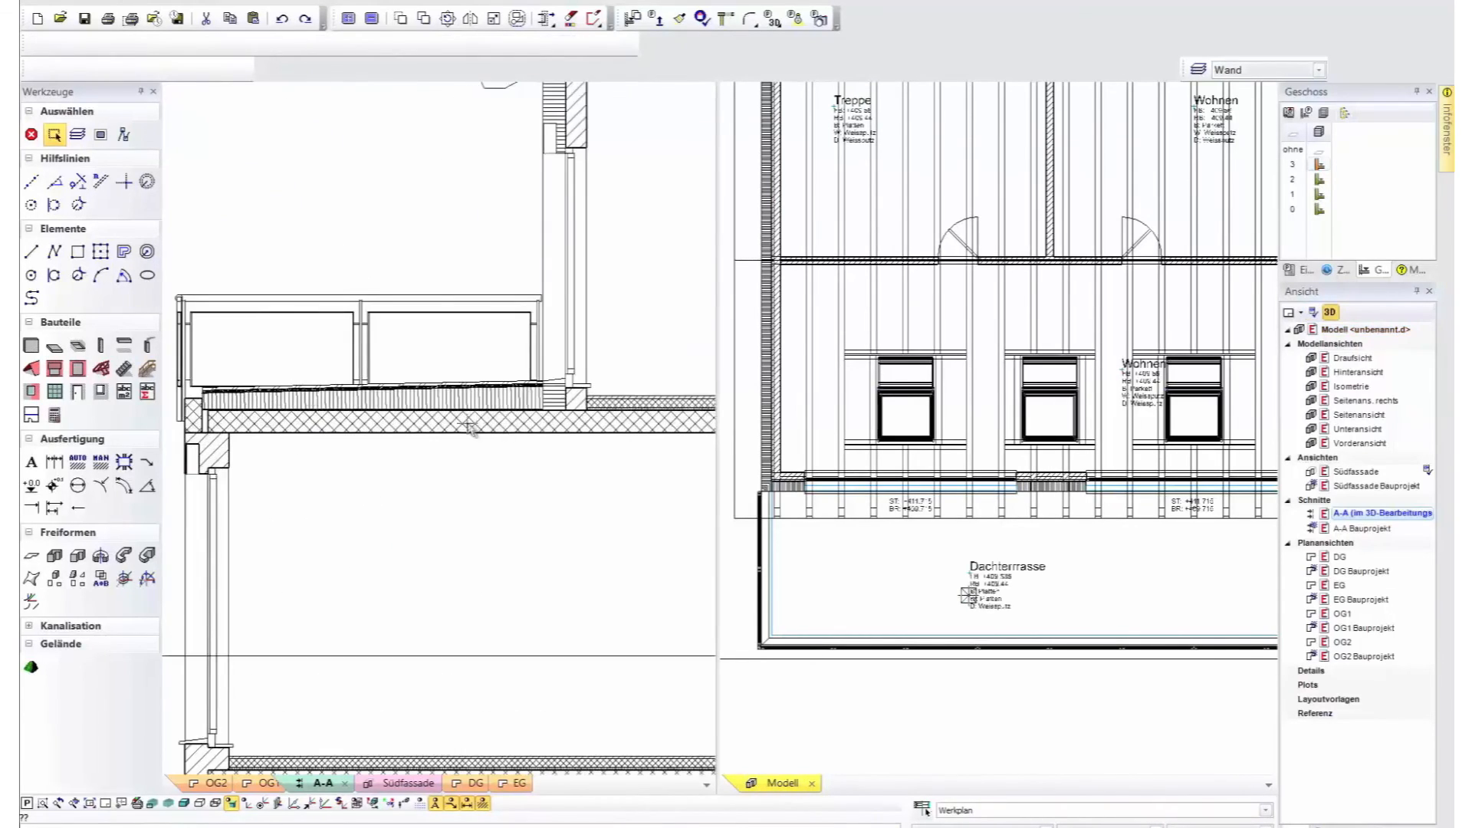
pyautogui.scroll(4, 460, 426)
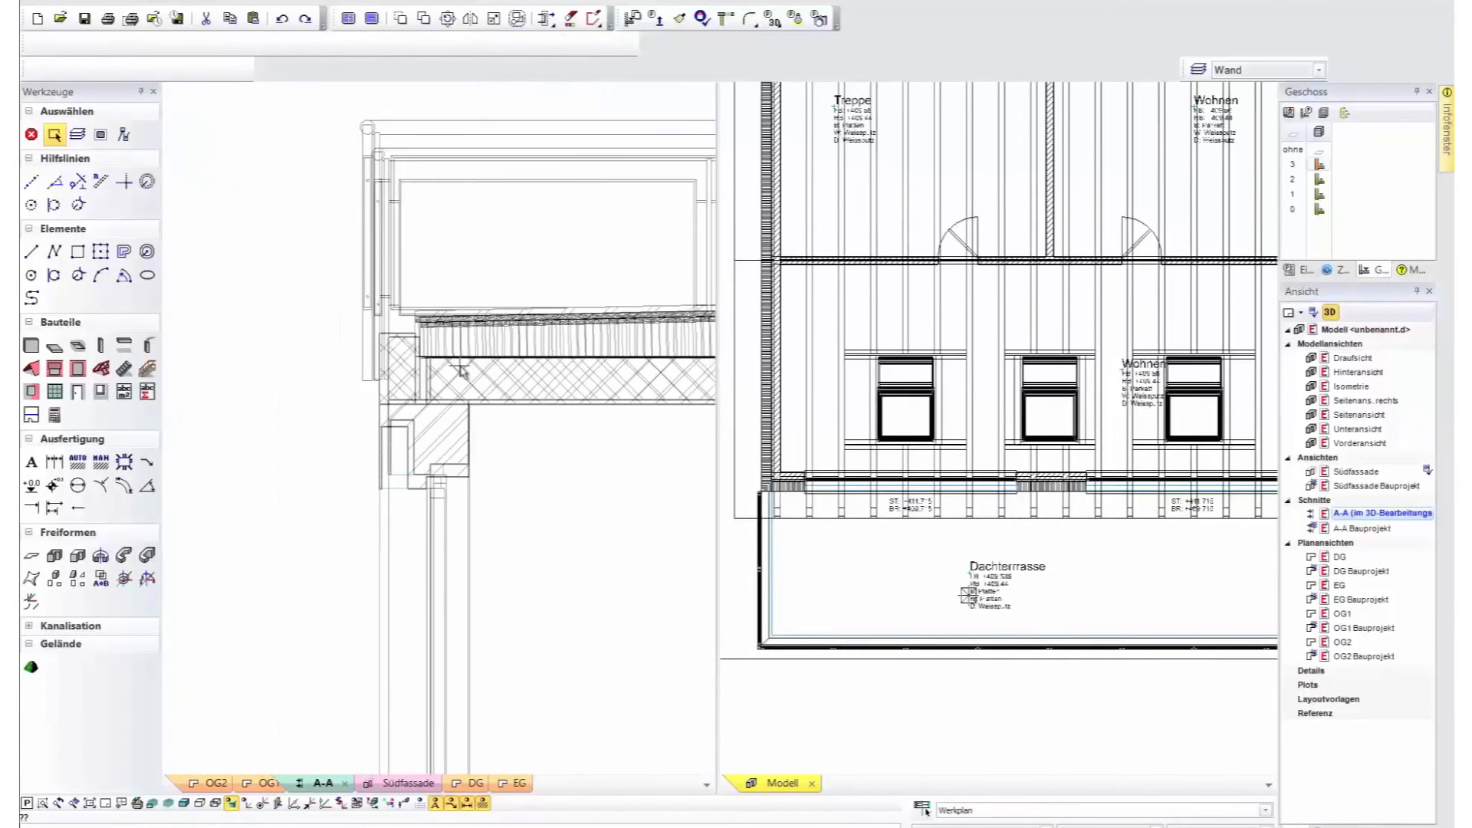
pyautogui.click(358, 366)
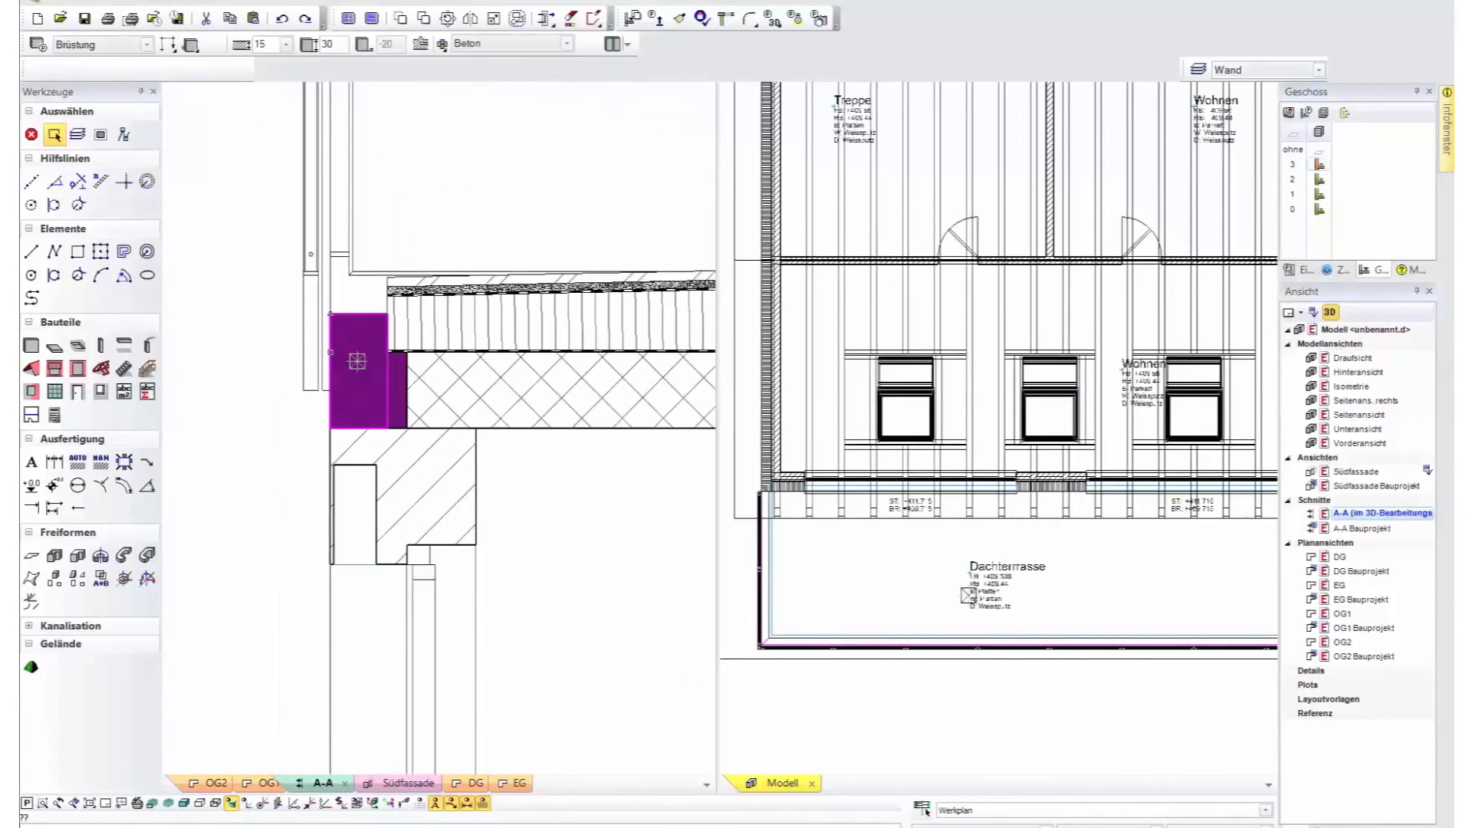
pyautogui.click(152, 46)
pyautogui.click(84, 151)
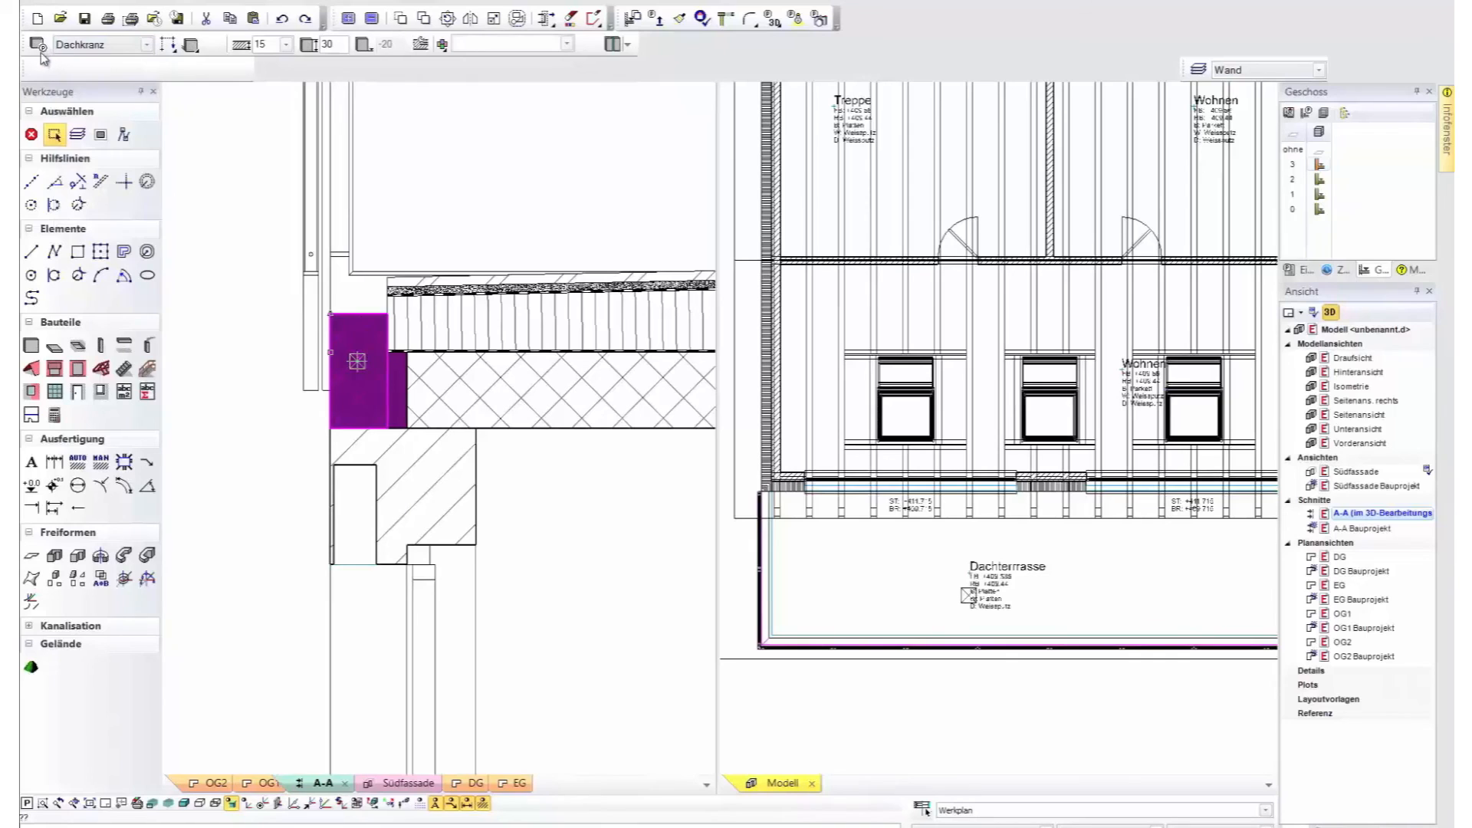
pyautogui.click(41, 51)
# Remove the railing component running along the outer edge of the roof terrace in the plan.
pyautogui.click(890, 598)
pyautogui.click(894, 649)
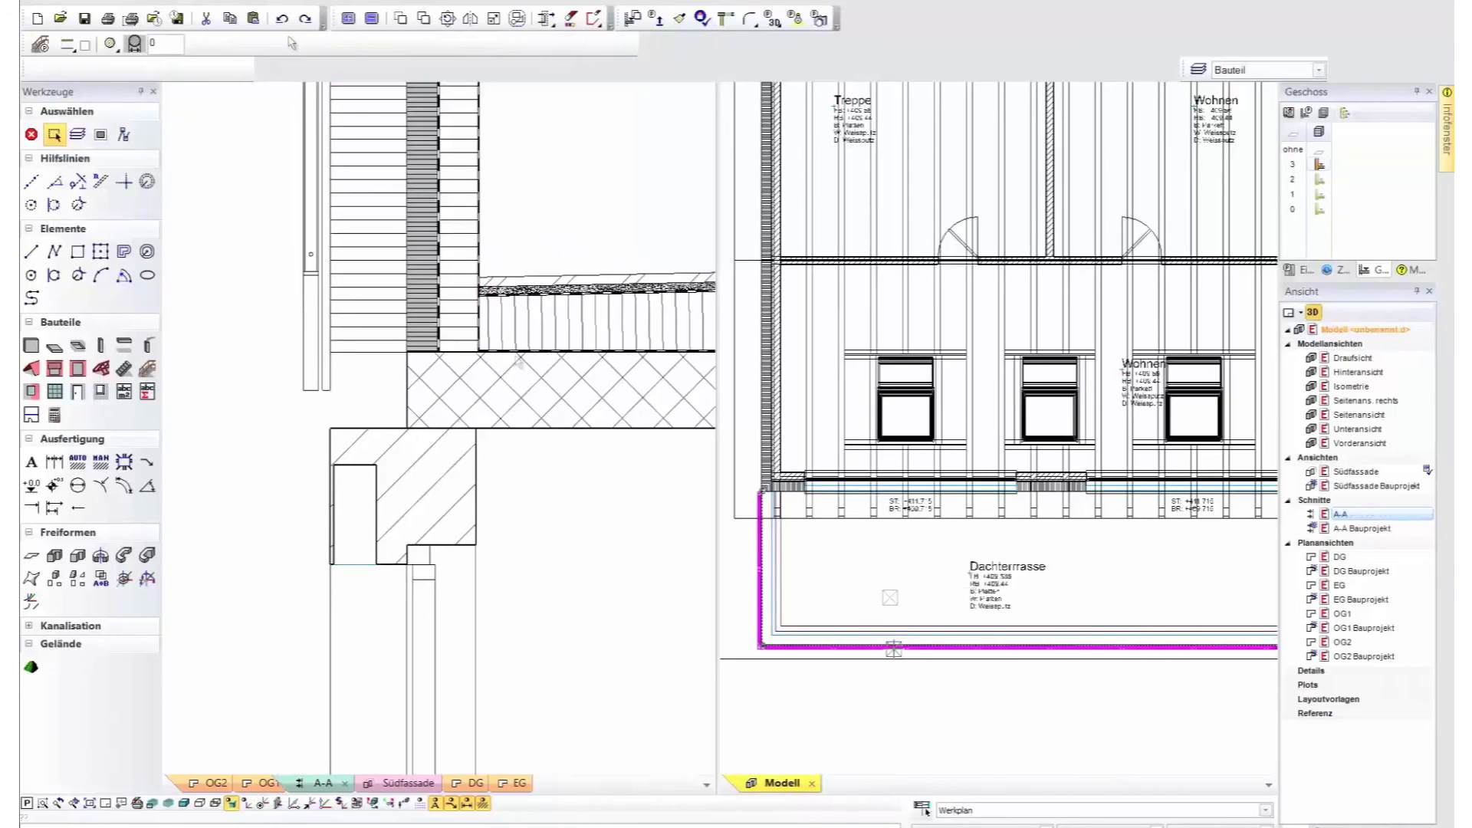
pyautogui.press('Escape')
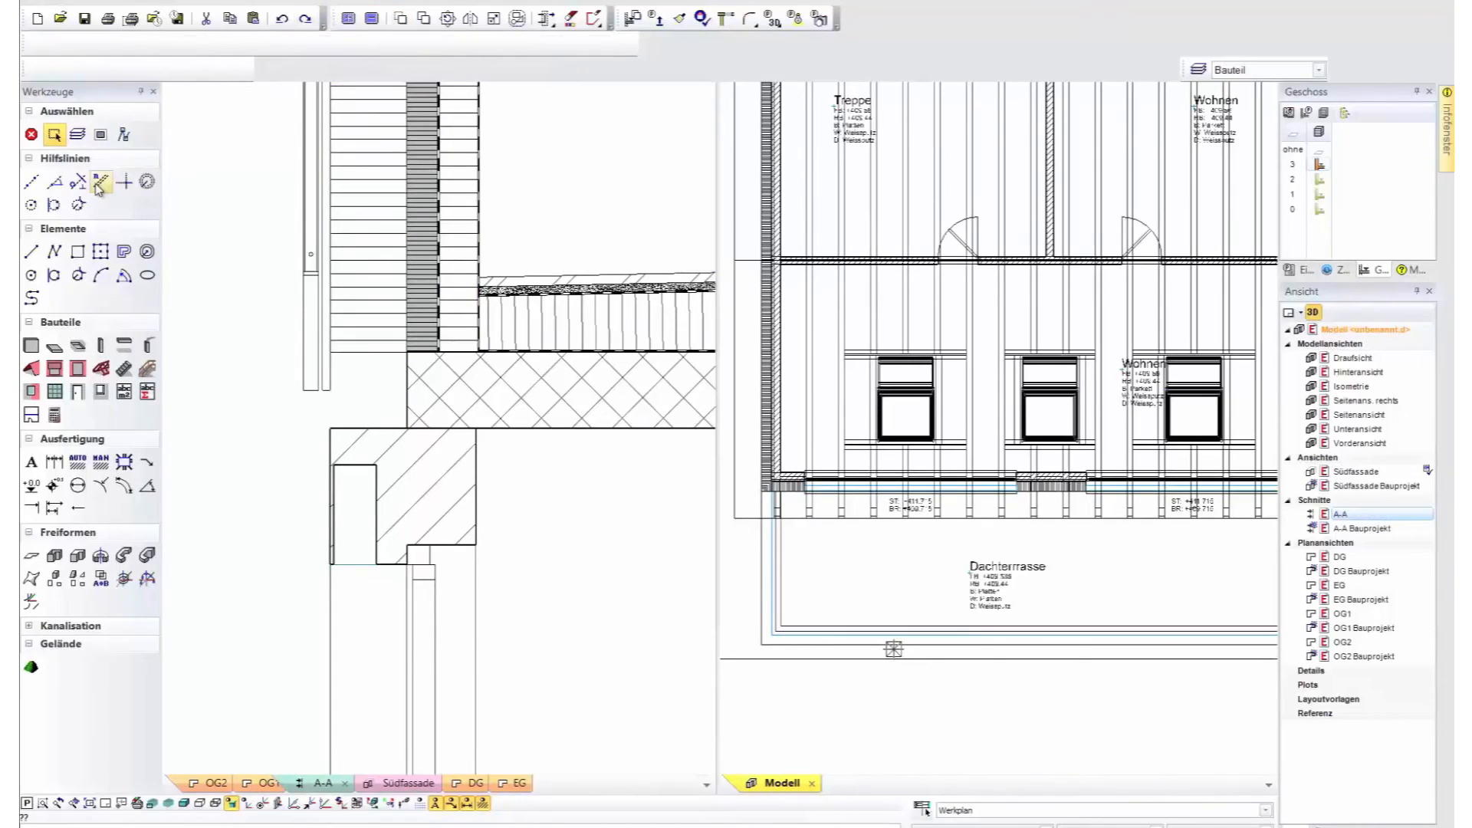
# Add parallel guide lines at a distance of 3 cm beyond the inner and outer faces of the terrace parapet on its three sides.
pyautogui.click(100, 182)
pyautogui.click(786, 603)
pyautogui.click(738, 608)
pyautogui.click(817, 609)
pyautogui.click(817, 647)
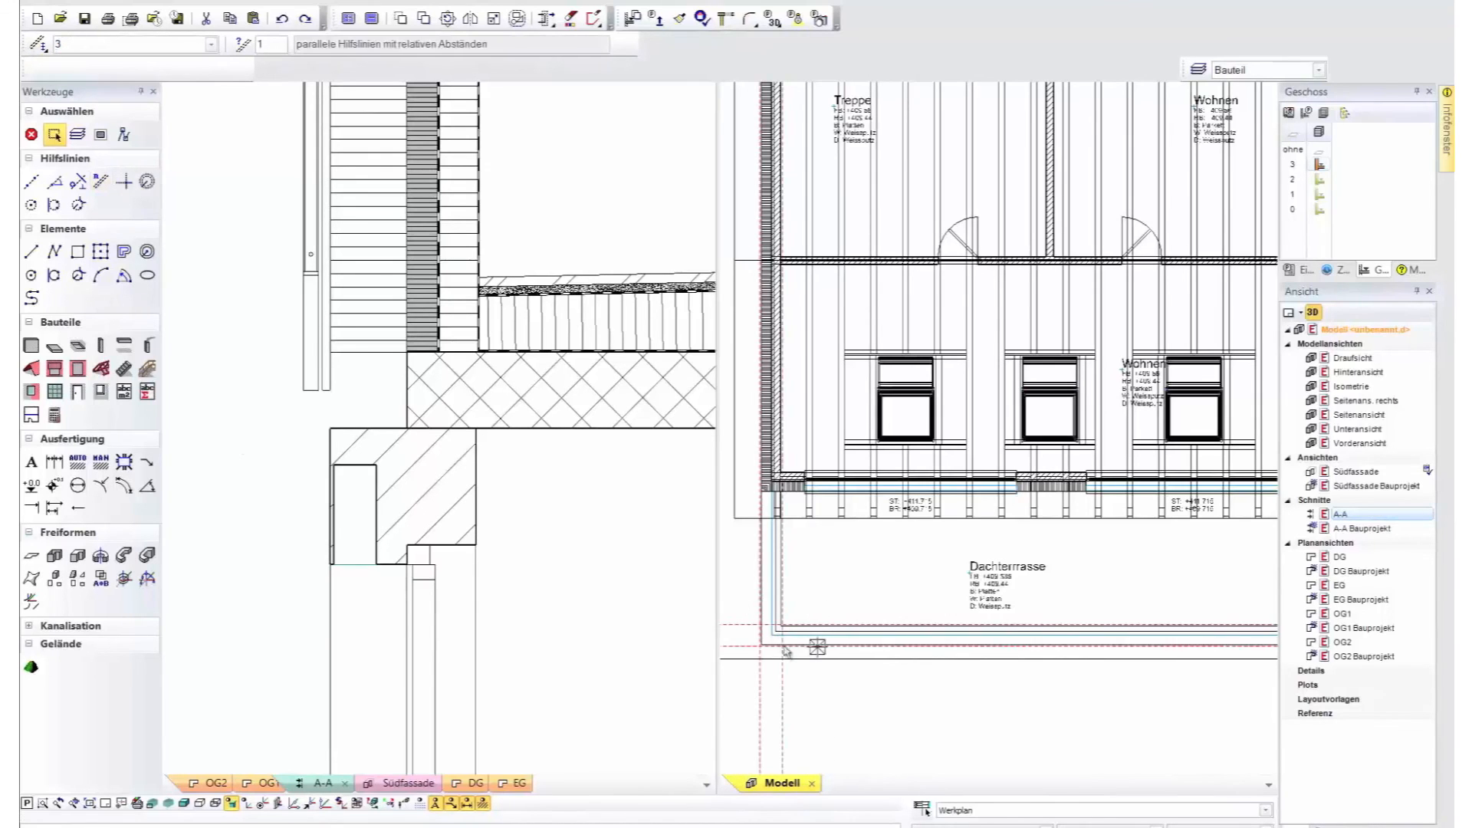
pyautogui.scroll(-3, 782, 648)
pyautogui.scroll(3, 1012, 590)
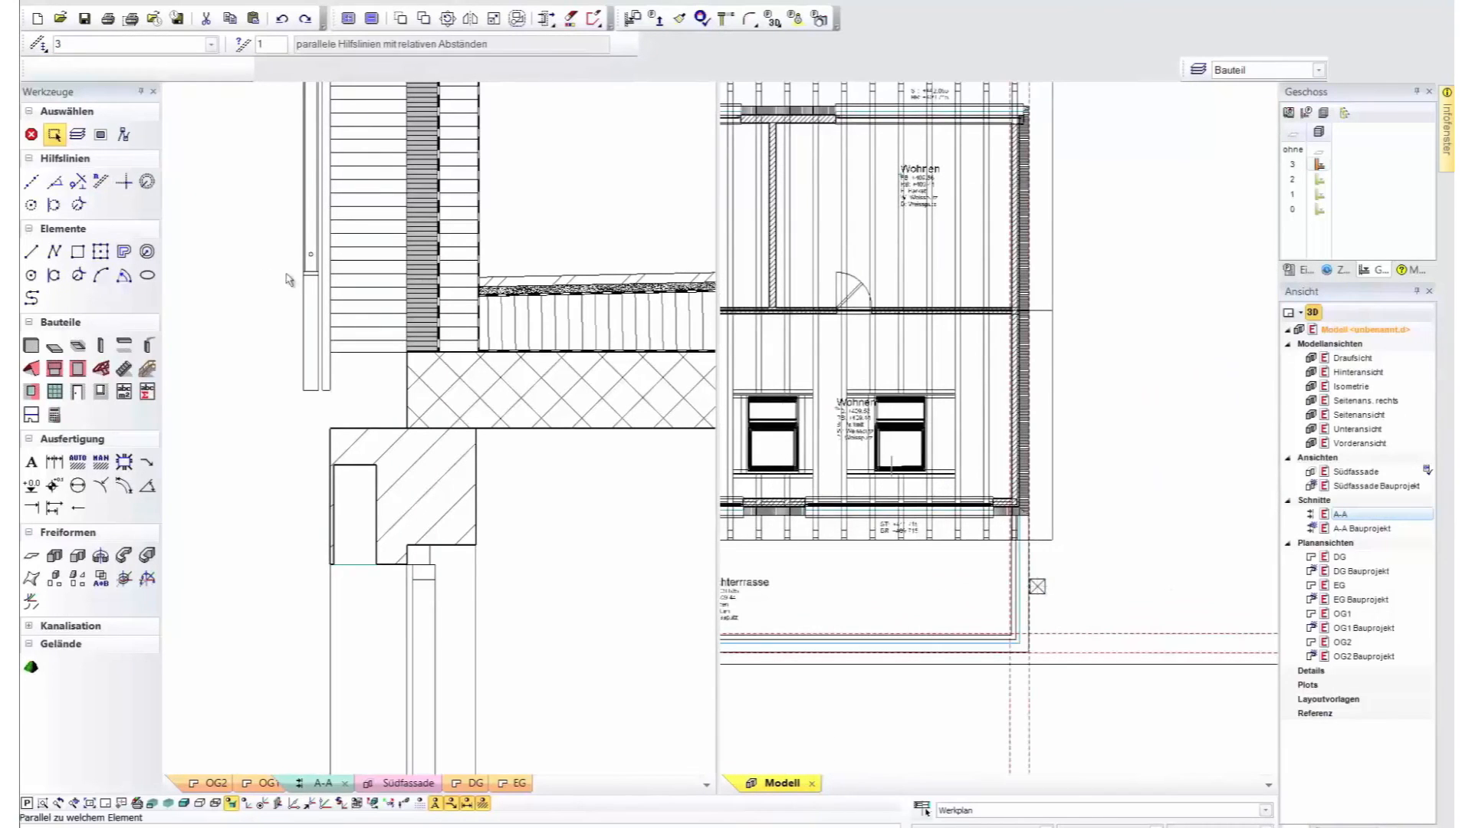
# Draw a closed polygon with mitred ends through the guide-line corners around the front parapet.
pyautogui.click(54, 252)
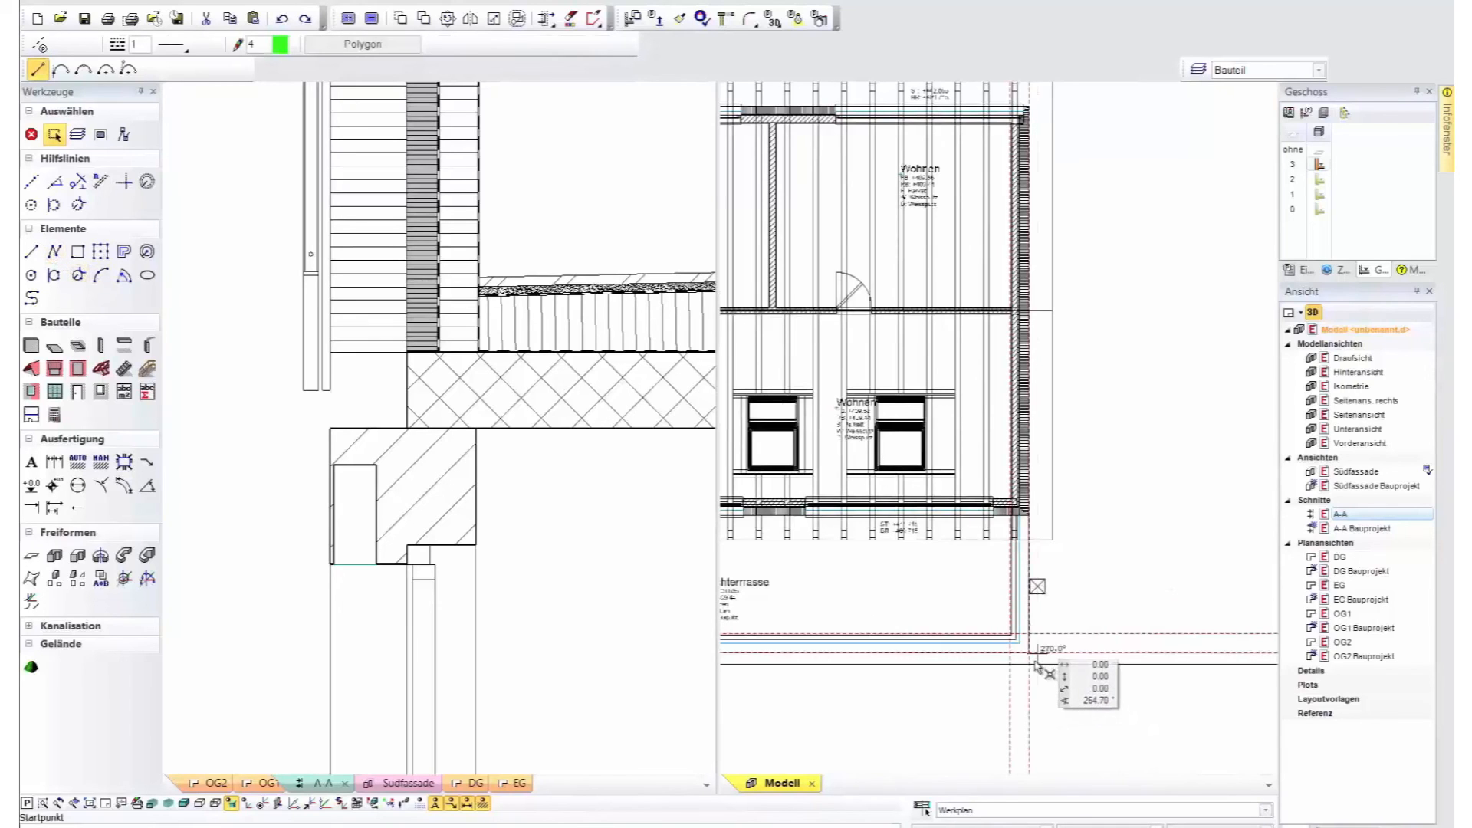
pyautogui.scroll(2, 1034, 666)
pyautogui.click(1029, 653)
pyautogui.scroll(-3, 1088, 624)
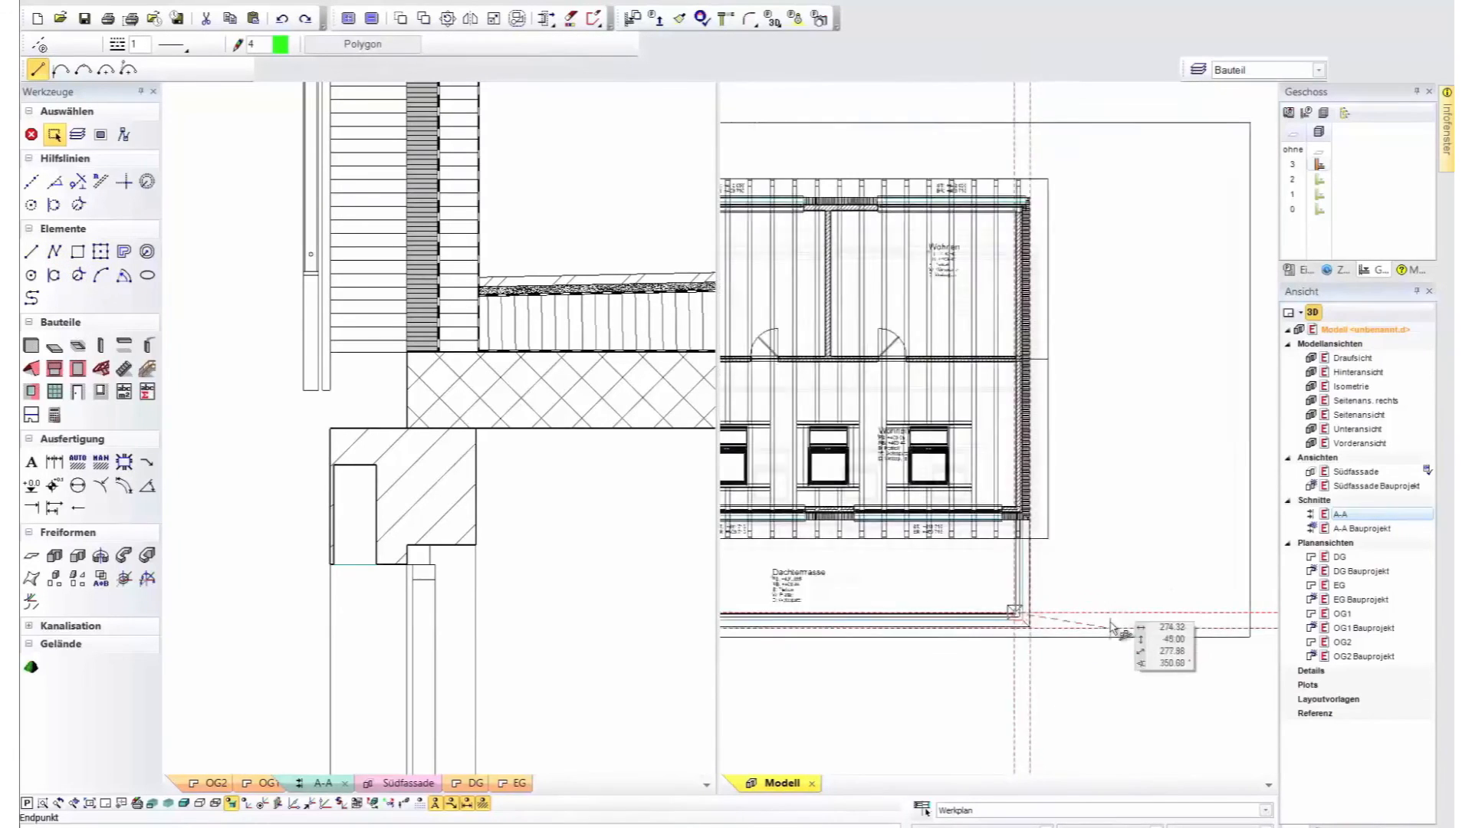
pyautogui.scroll(5, 828, 617)
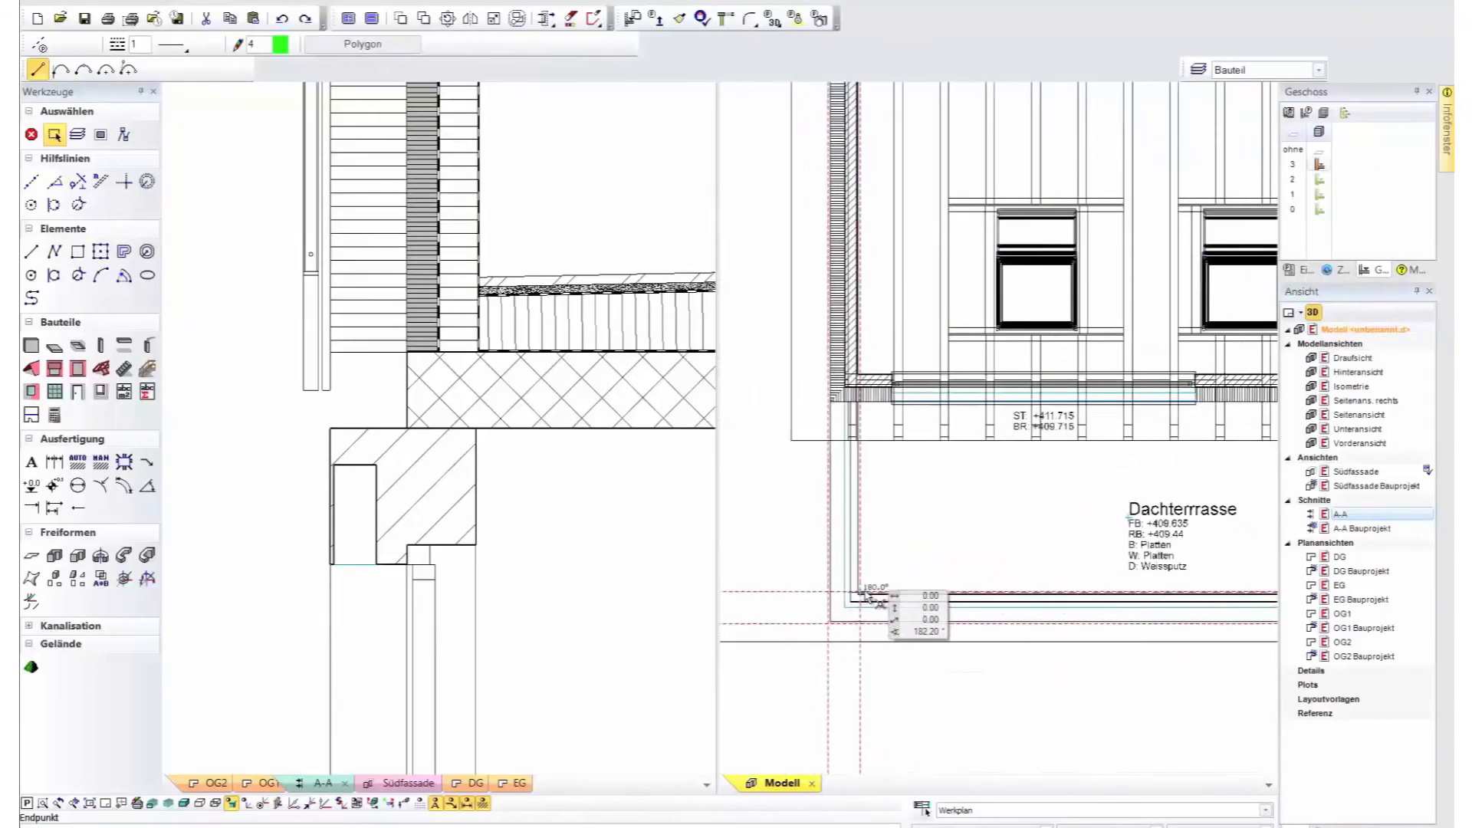
pyautogui.click(828, 623)
pyautogui.scroll(-5, 826, 625)
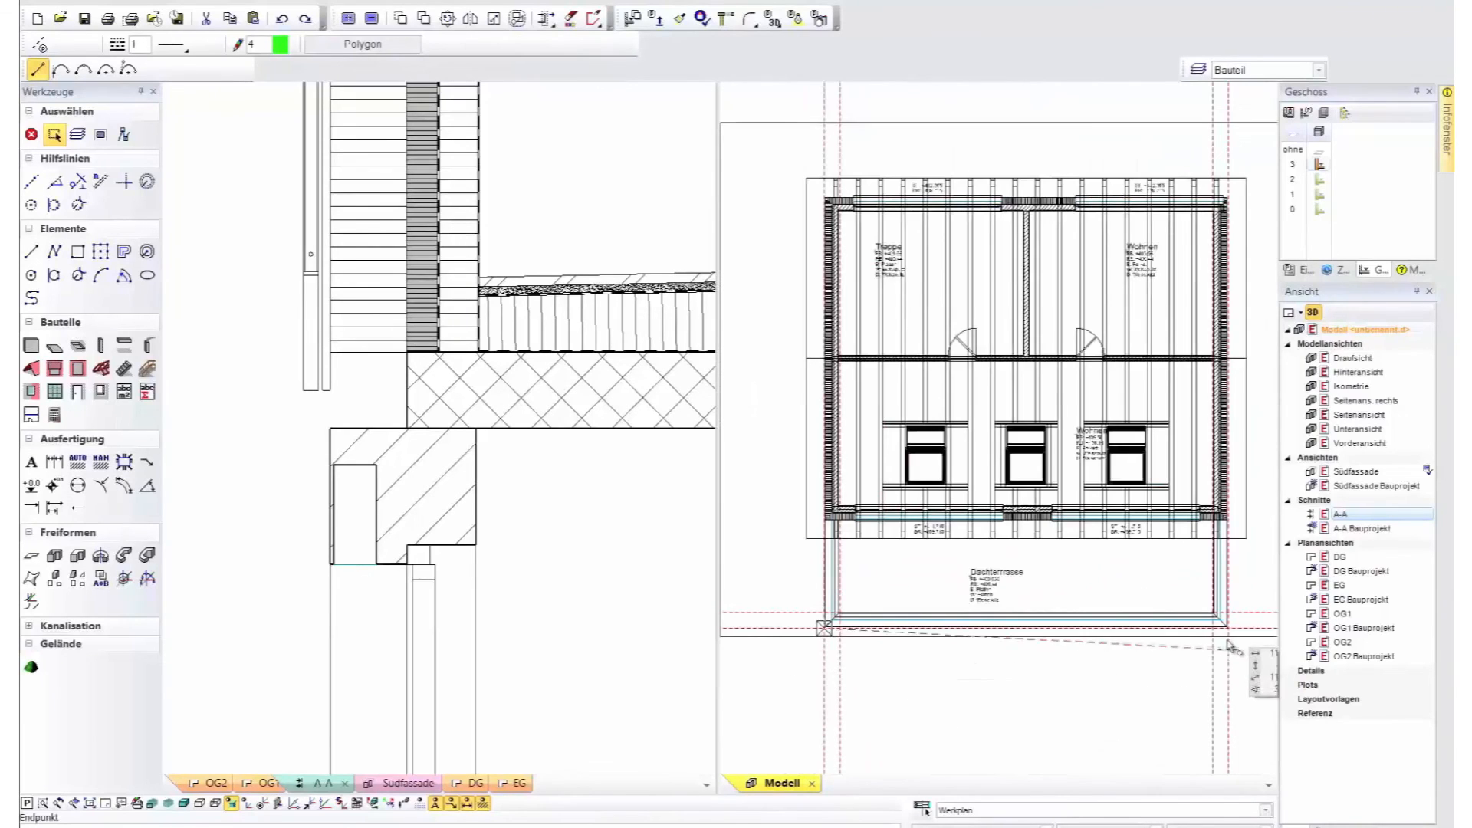
pyautogui.click(1235, 635)
pyautogui.press('Escape')
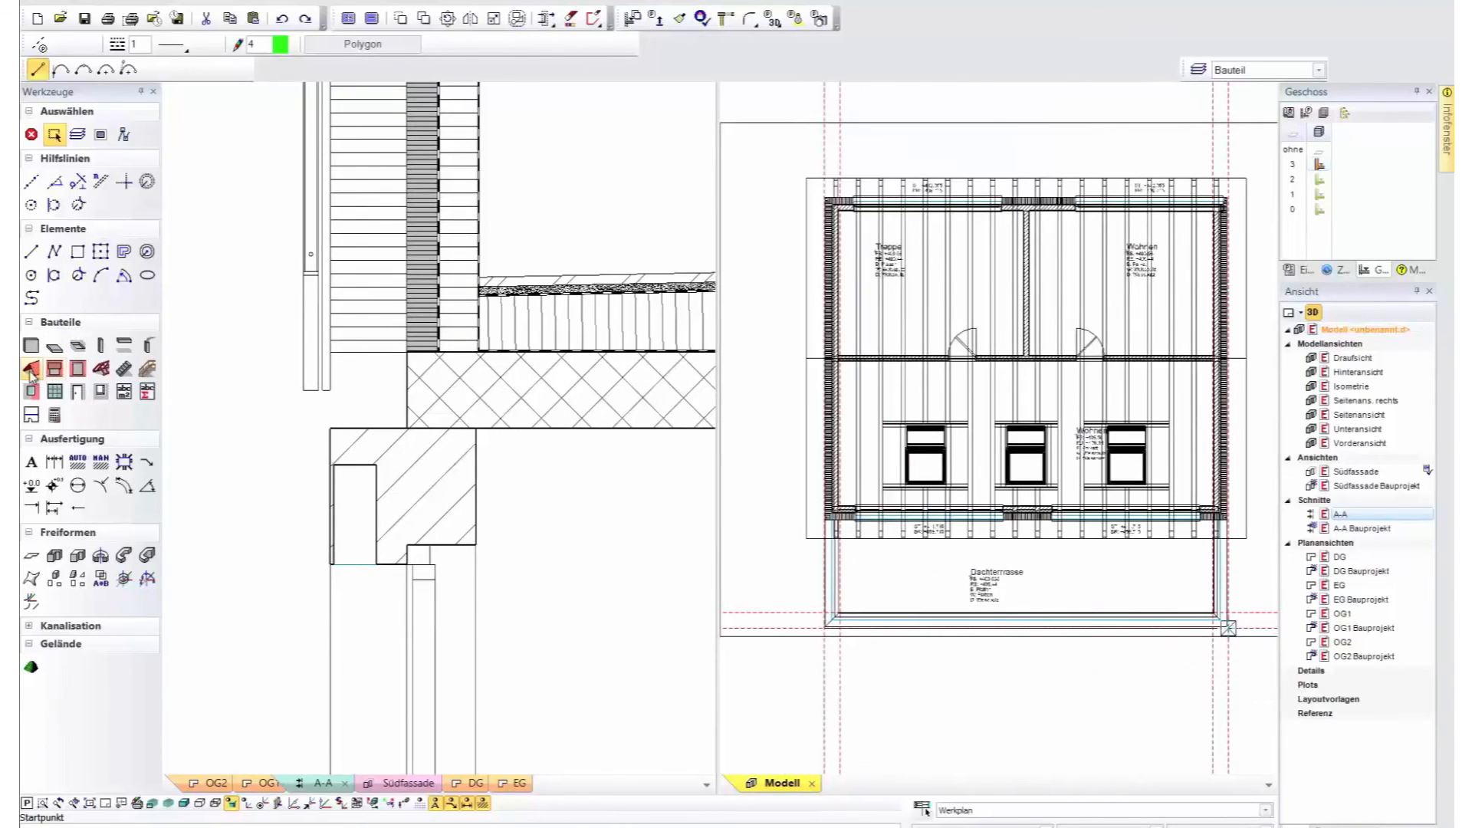
# Create a sloped cap on the front parapet from the drawn polygon, using roof type Dachkranz, 3.5 cm thick with a -5° pitch.
pyautogui.click(32, 371)
pyautogui.click(148, 47)
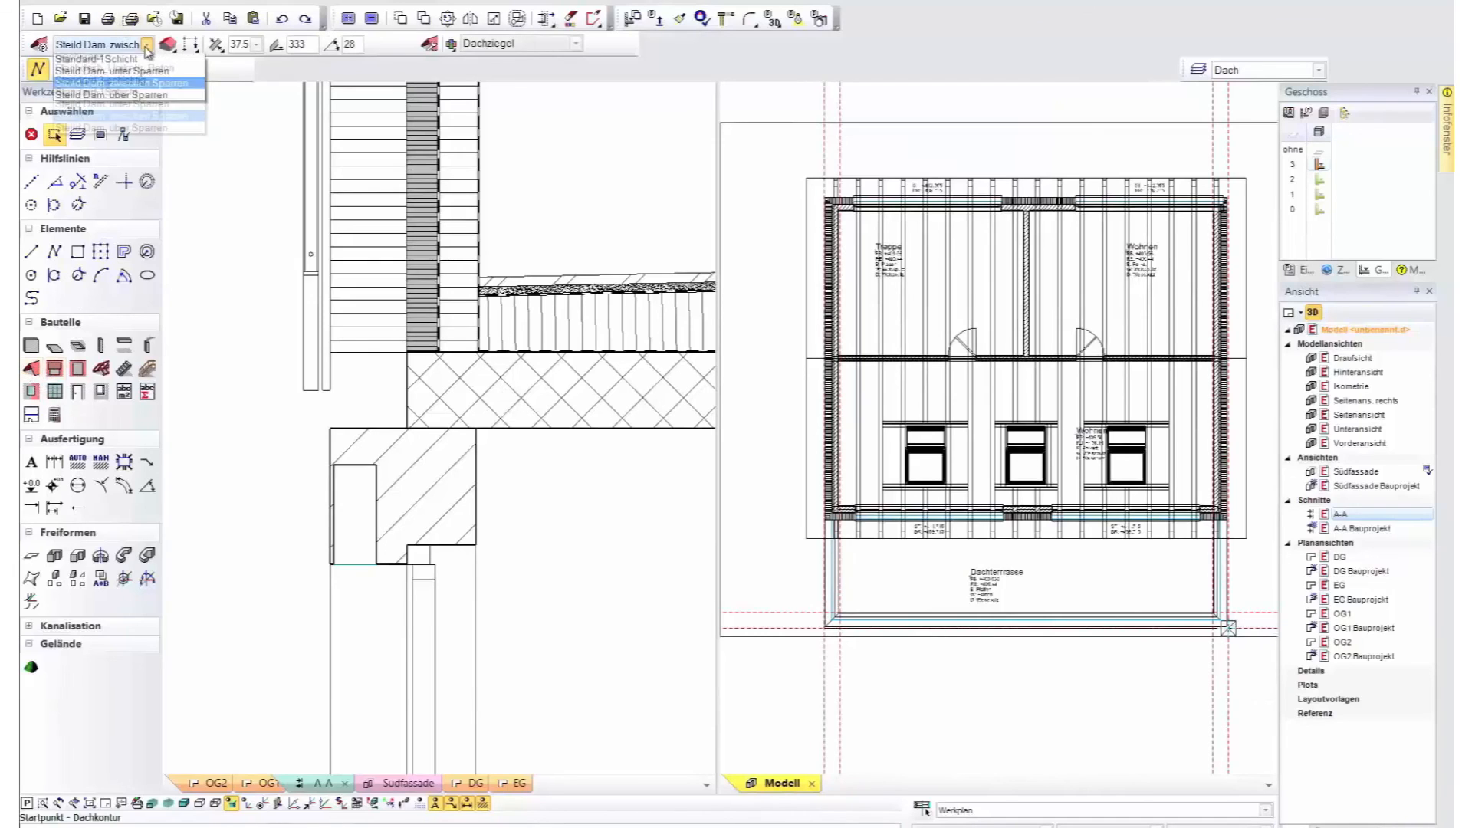
pyautogui.click(122, 60)
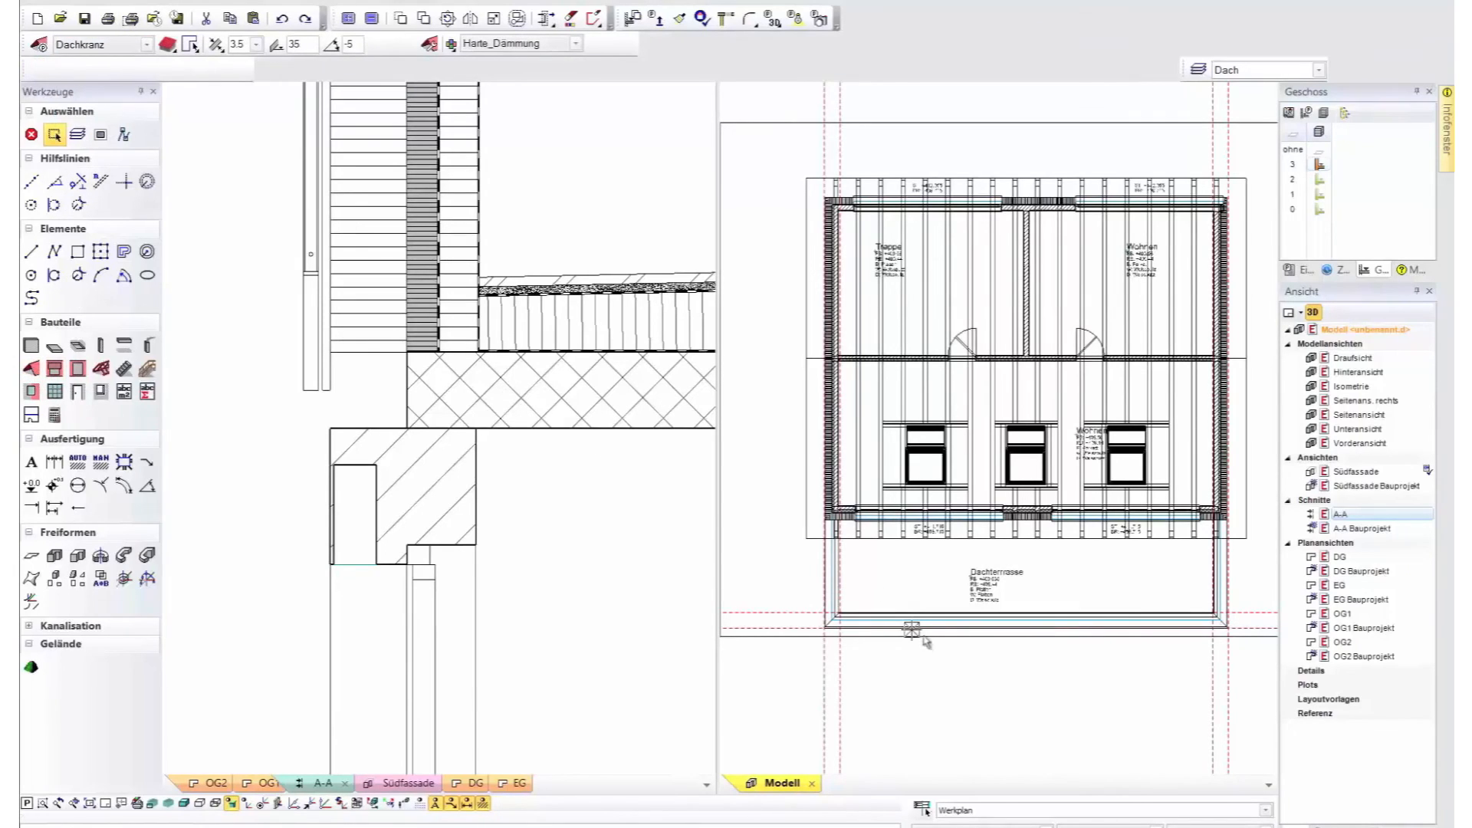
pyautogui.click(974, 628)
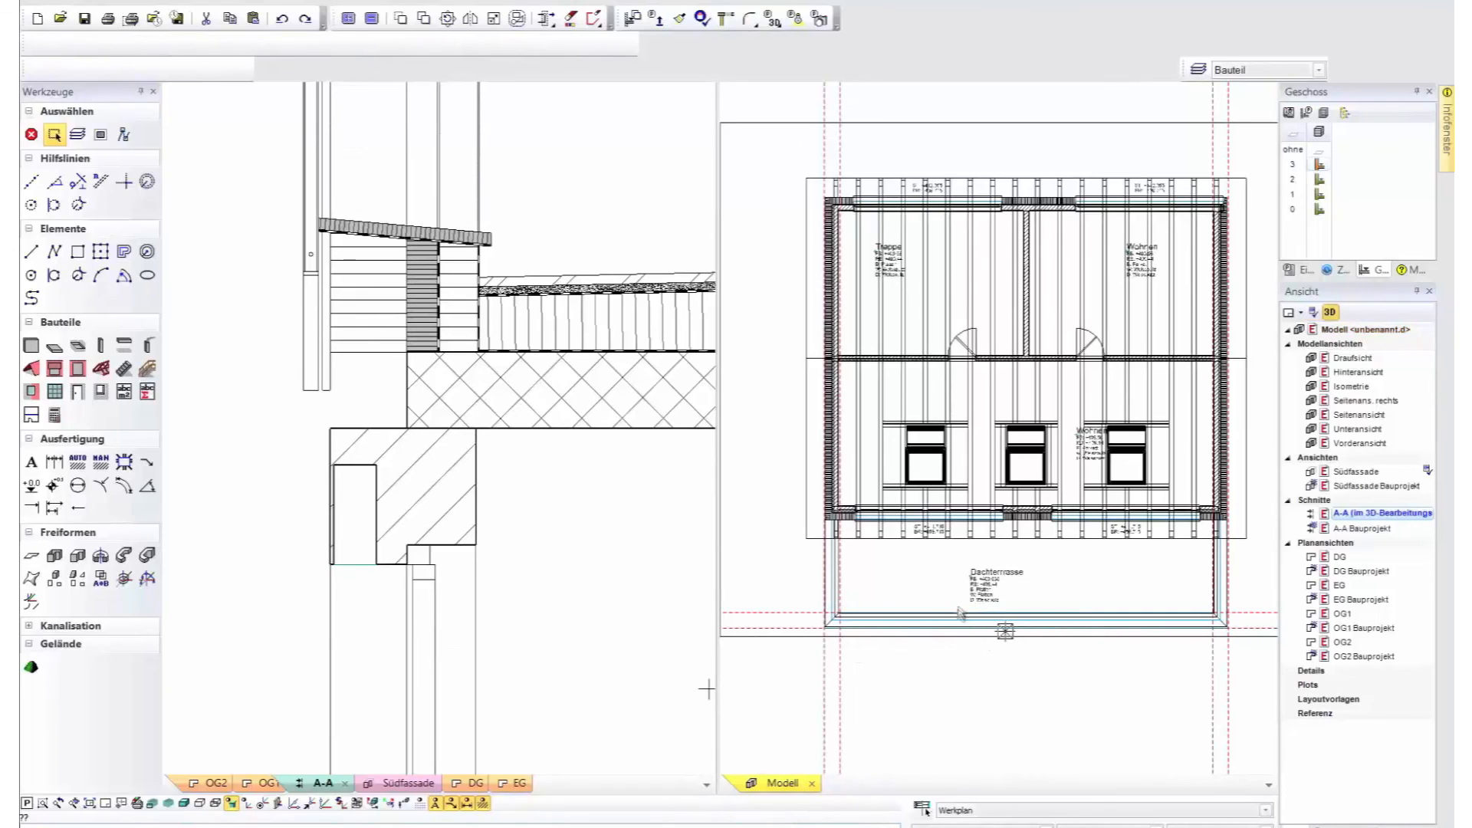
# Copy the front parapet cap from its outer corner, rotated 90°, to the left outer corner of the terrace in plan.
pyautogui.click(946, 635)
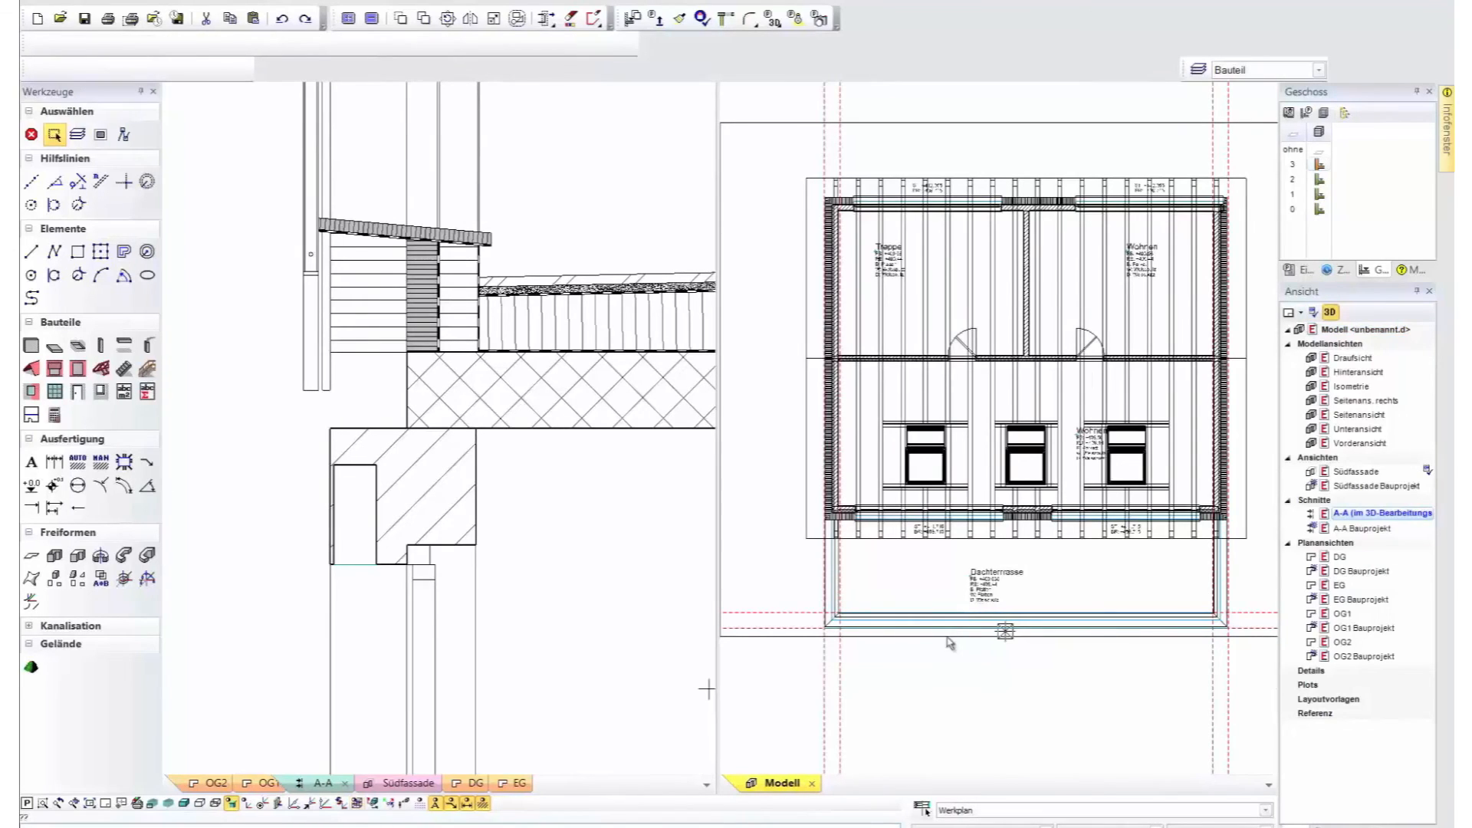
pyautogui.click(1228, 629)
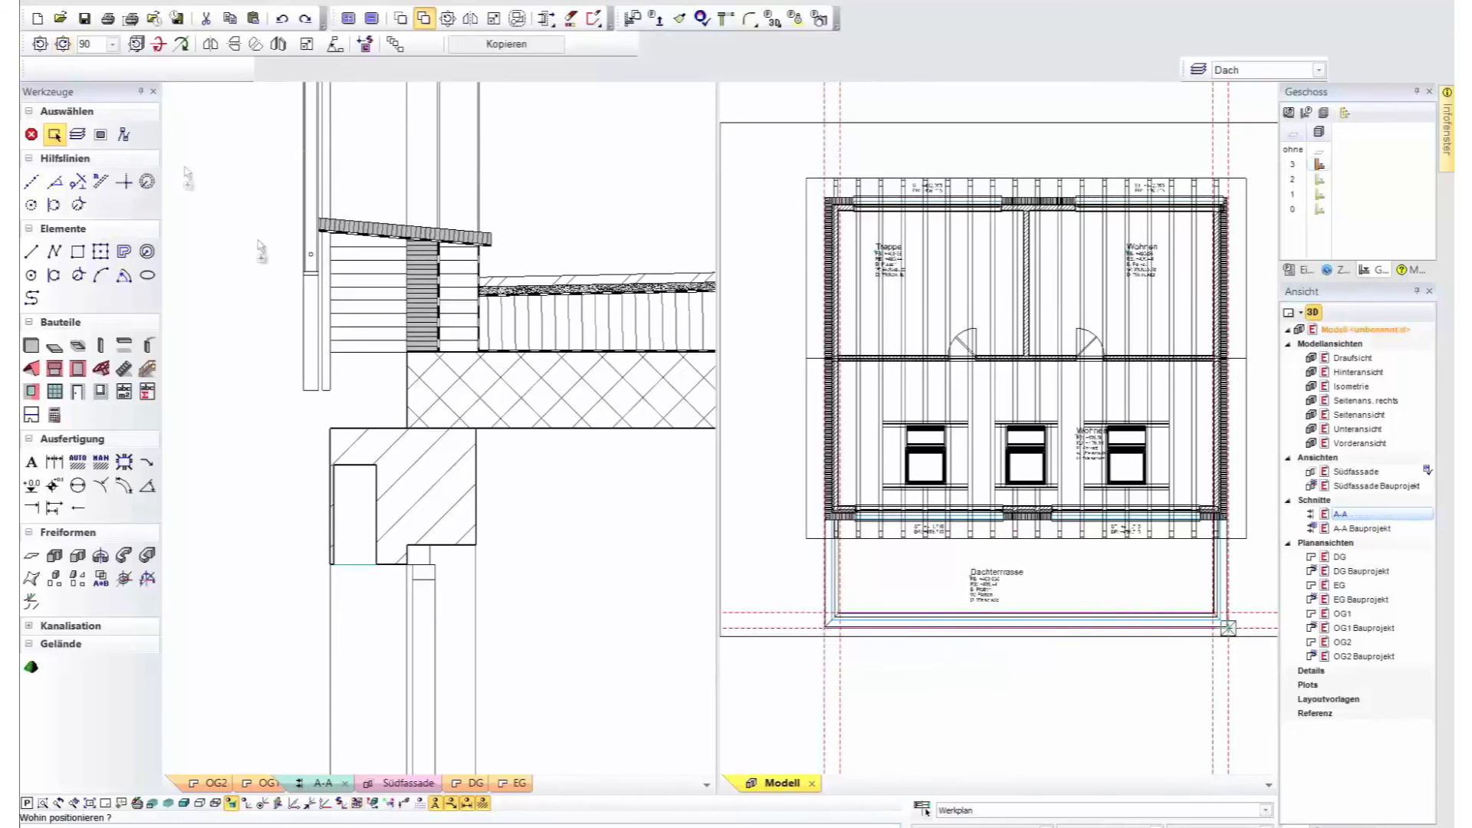
pyautogui.scroll(2, 816, 609)
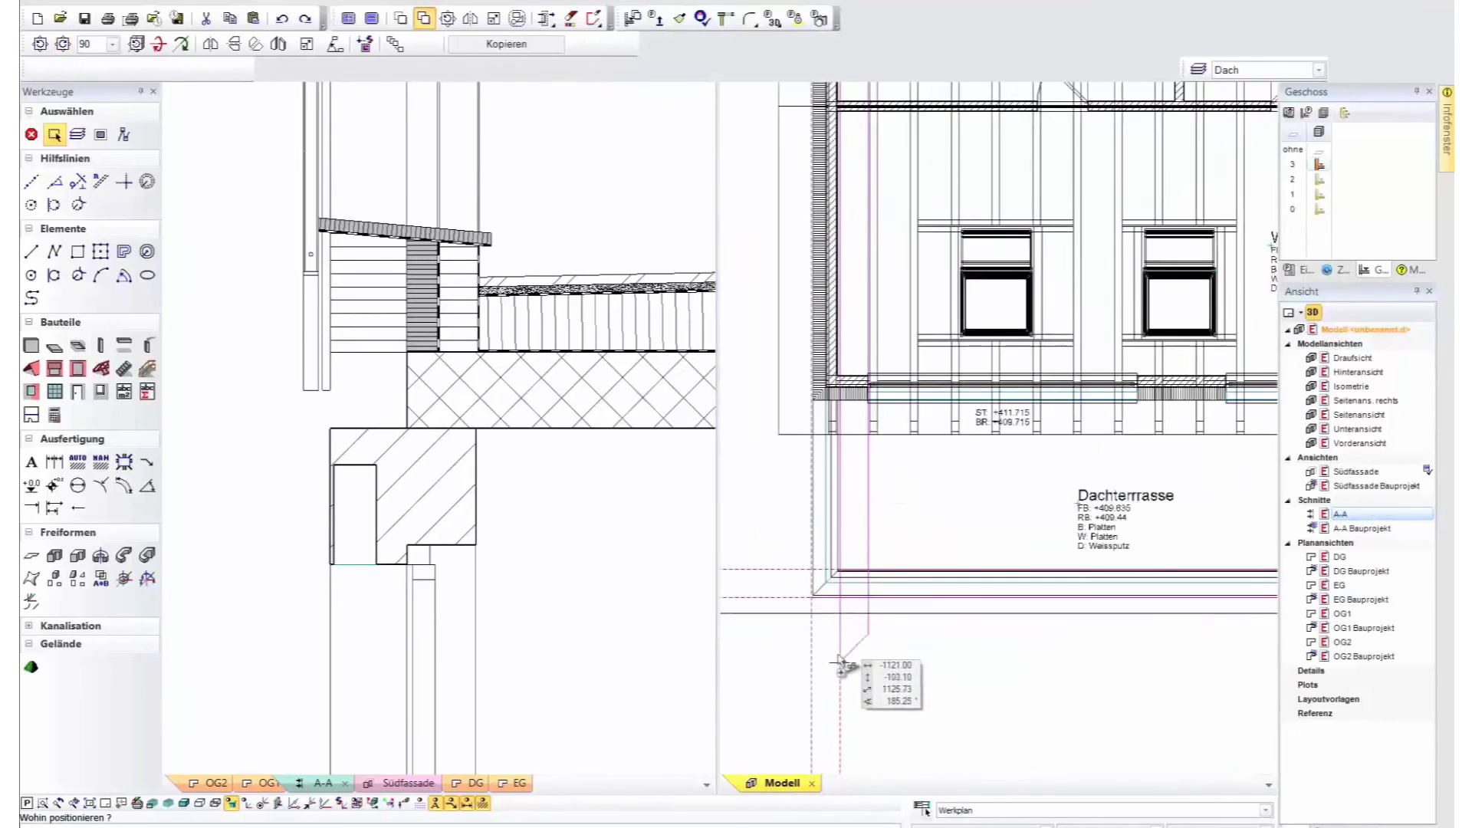
pyautogui.click(815, 606)
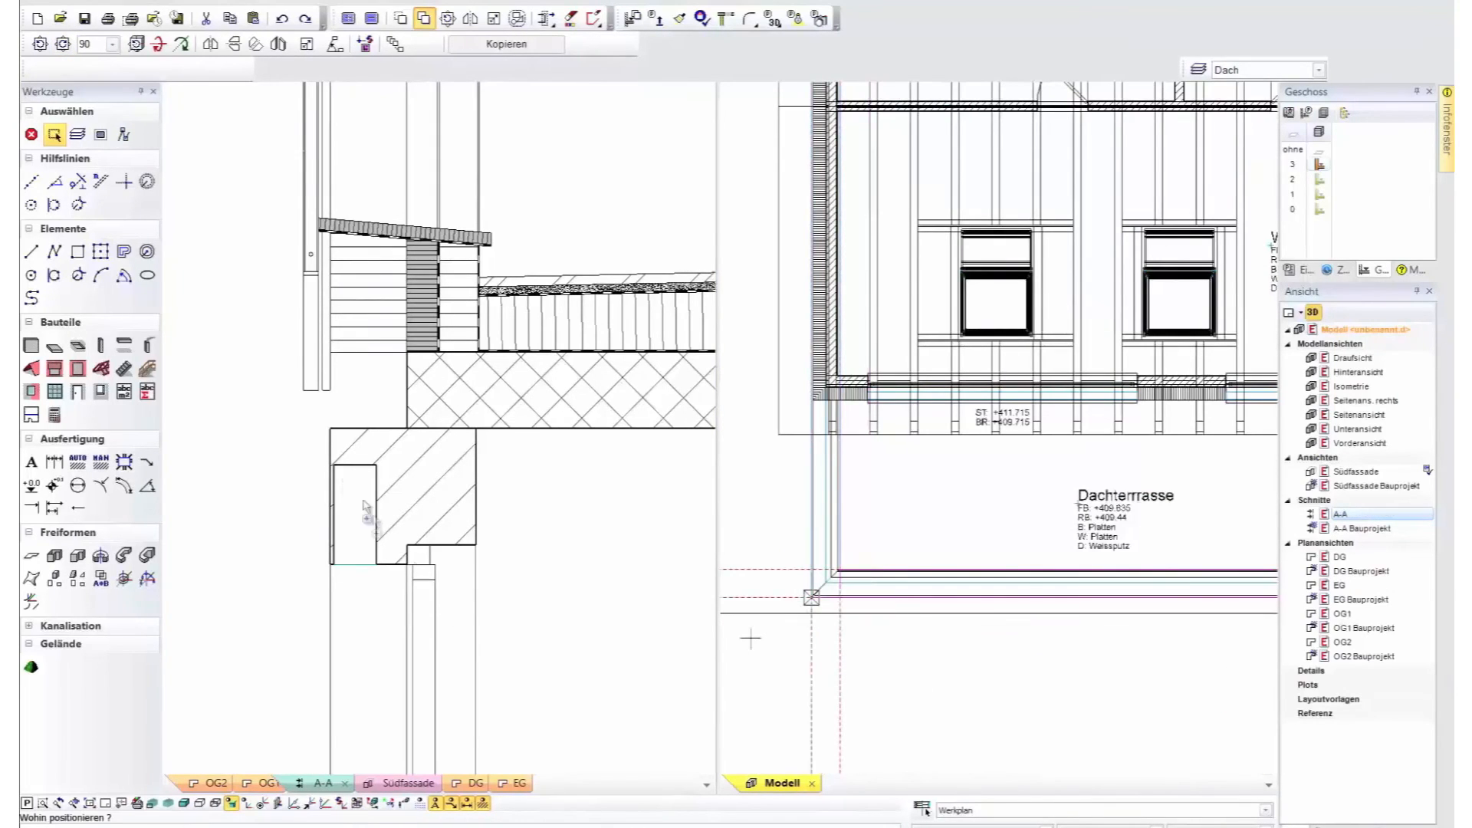
# Mirror the copied parapet cap and place it at the right outer corner of the terrace in plan.
pyautogui.click(212, 50)
pyautogui.scroll(-2, 818, 543)
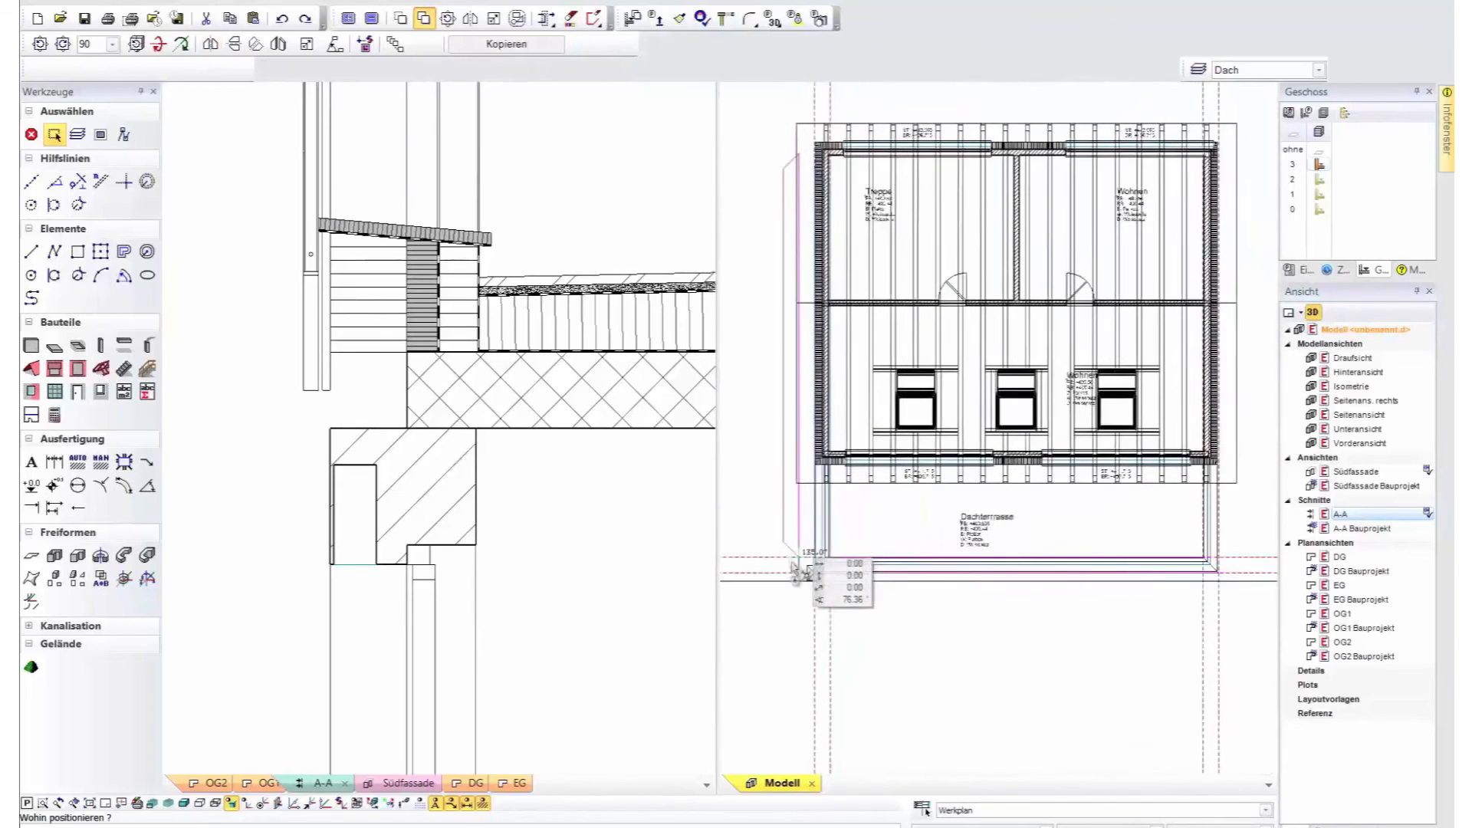
pyautogui.scroll(3, 1247, 591)
pyautogui.click(1201, 566)
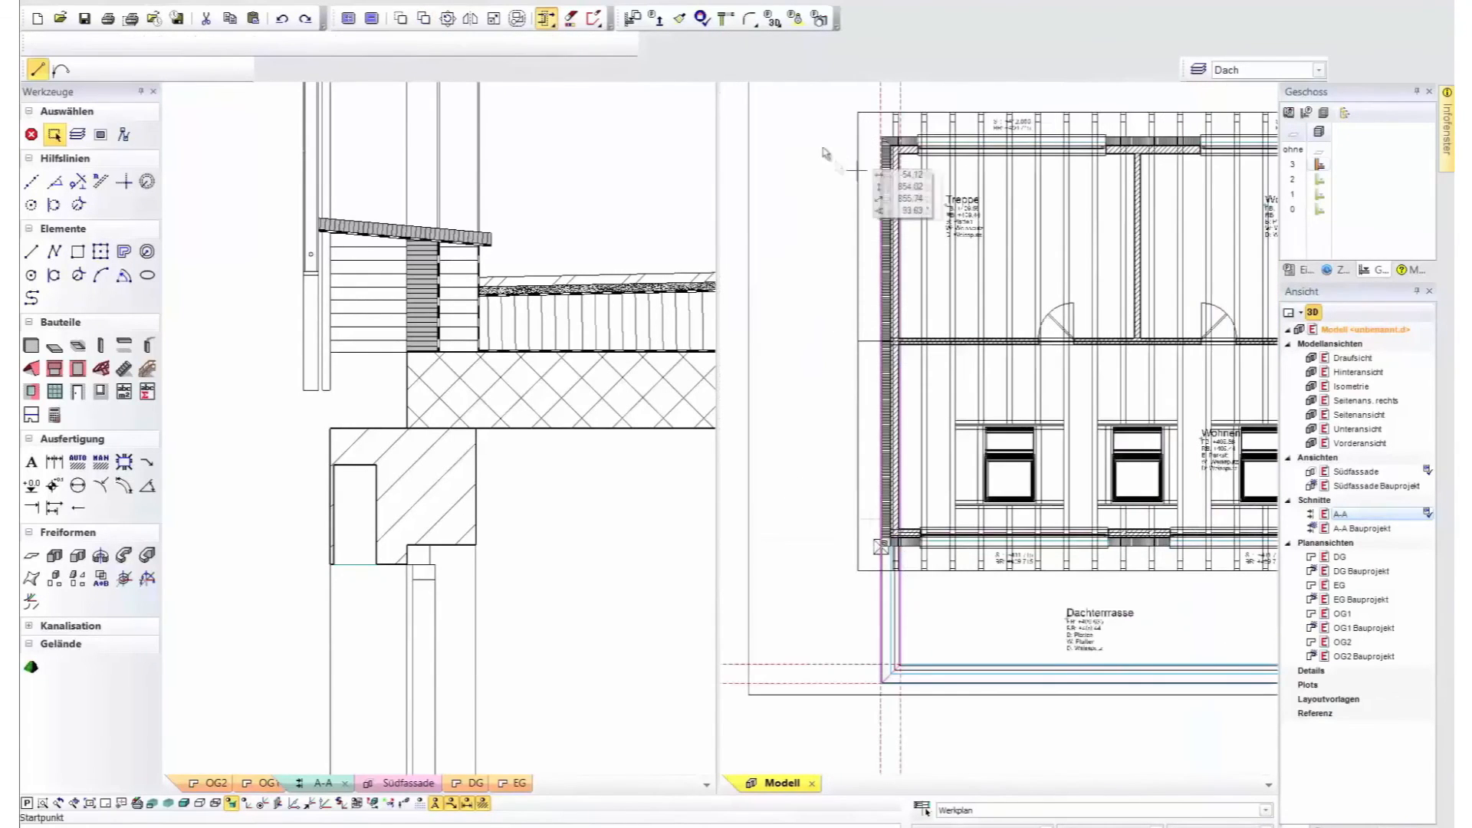
# Trim the rear ends of the side parapet caps at the front wall of the house.
pyautogui.click(823, 148)
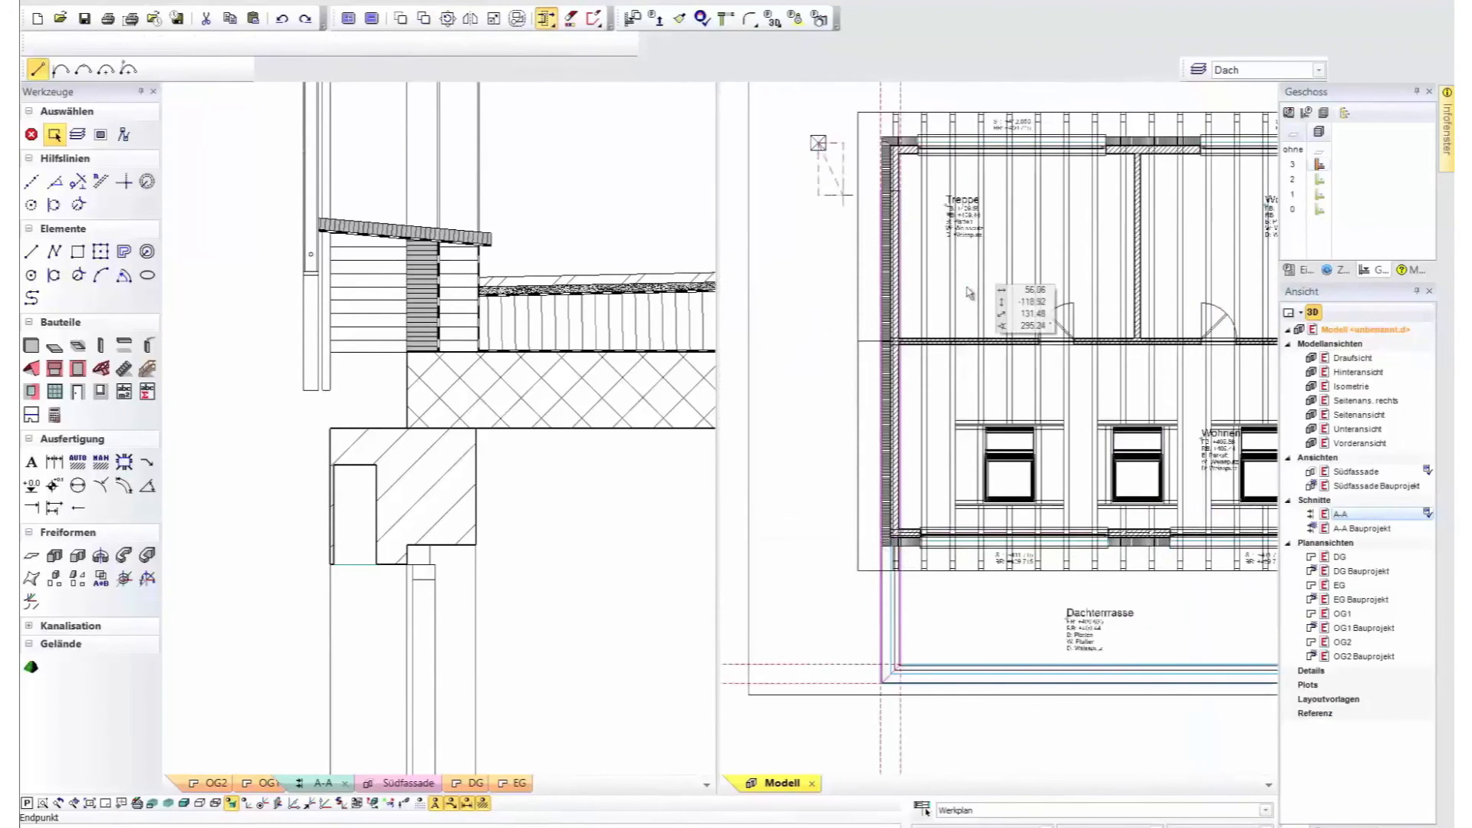
pyautogui.scroll(-3, 949, 268)
pyautogui.scroll(-1, 958, 270)
pyautogui.click(1207, 255)
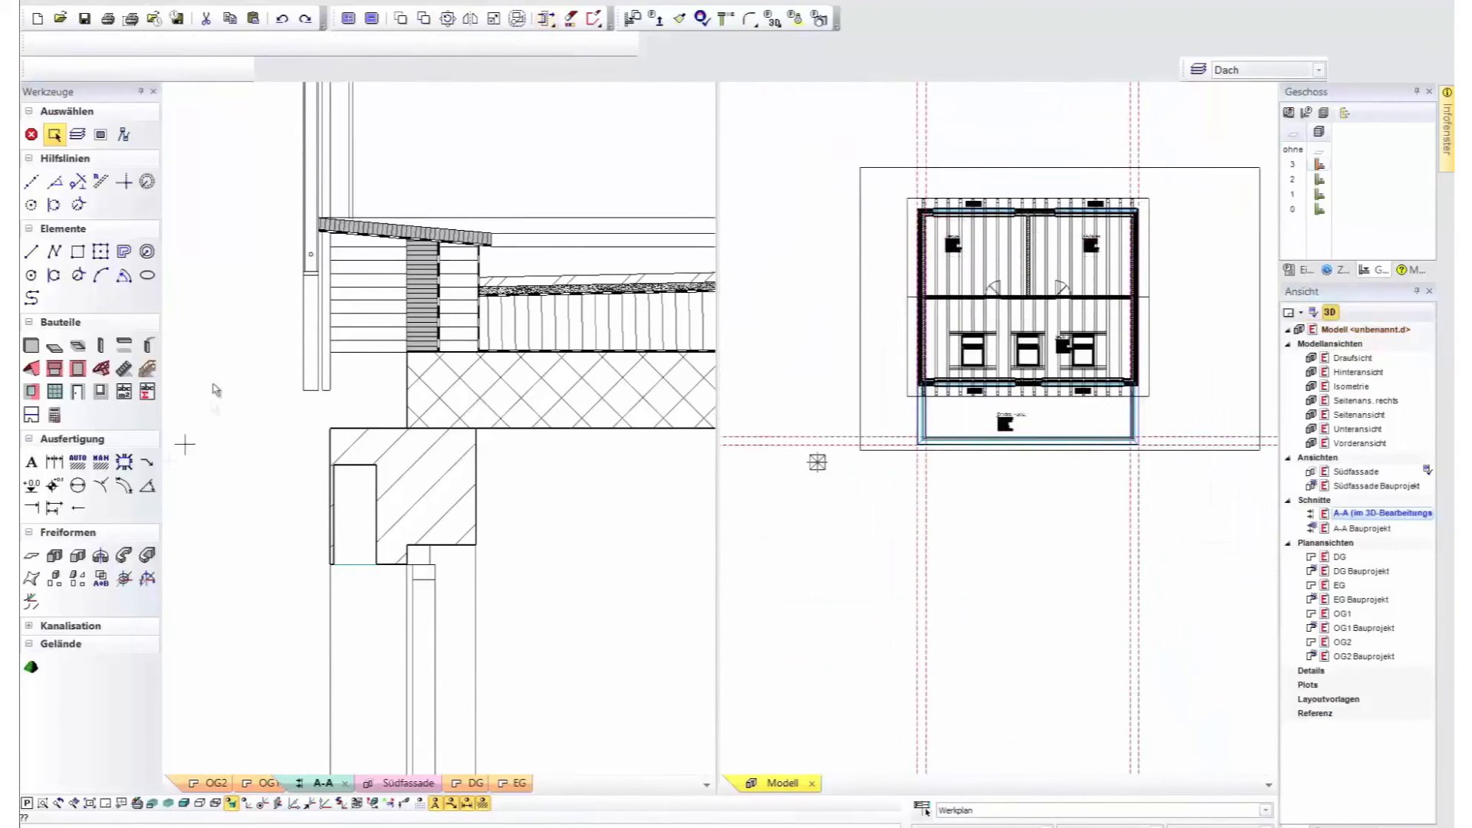
# In section A-A, extend the parapet's outer 20 cm insulation layer down to the underside of the slab.
pyautogui.scroll(-6, 208, 367)
pyautogui.scroll(5, 207, 370)
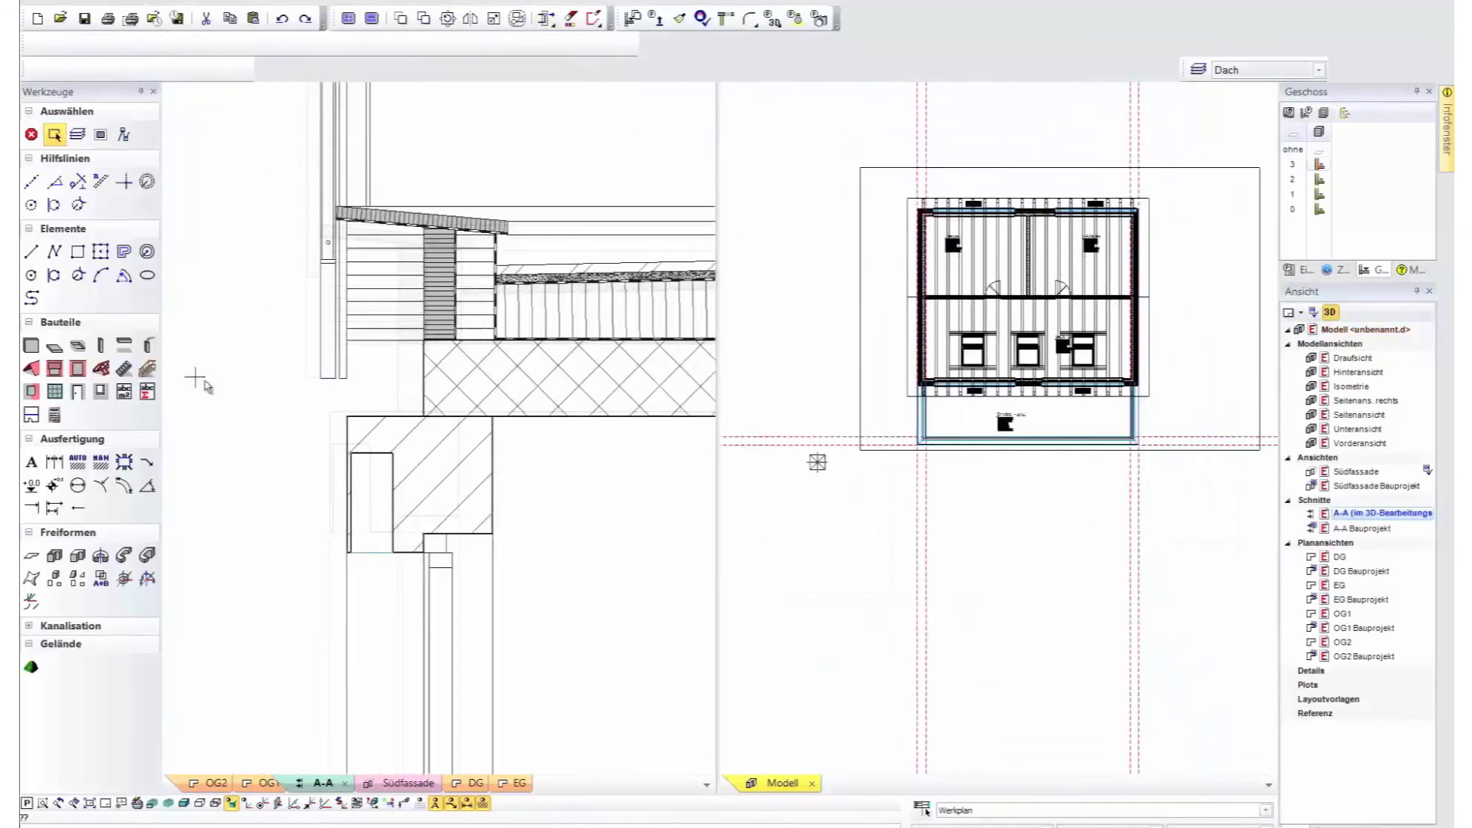
pyautogui.click(448, 270)
pyautogui.click(591, 45)
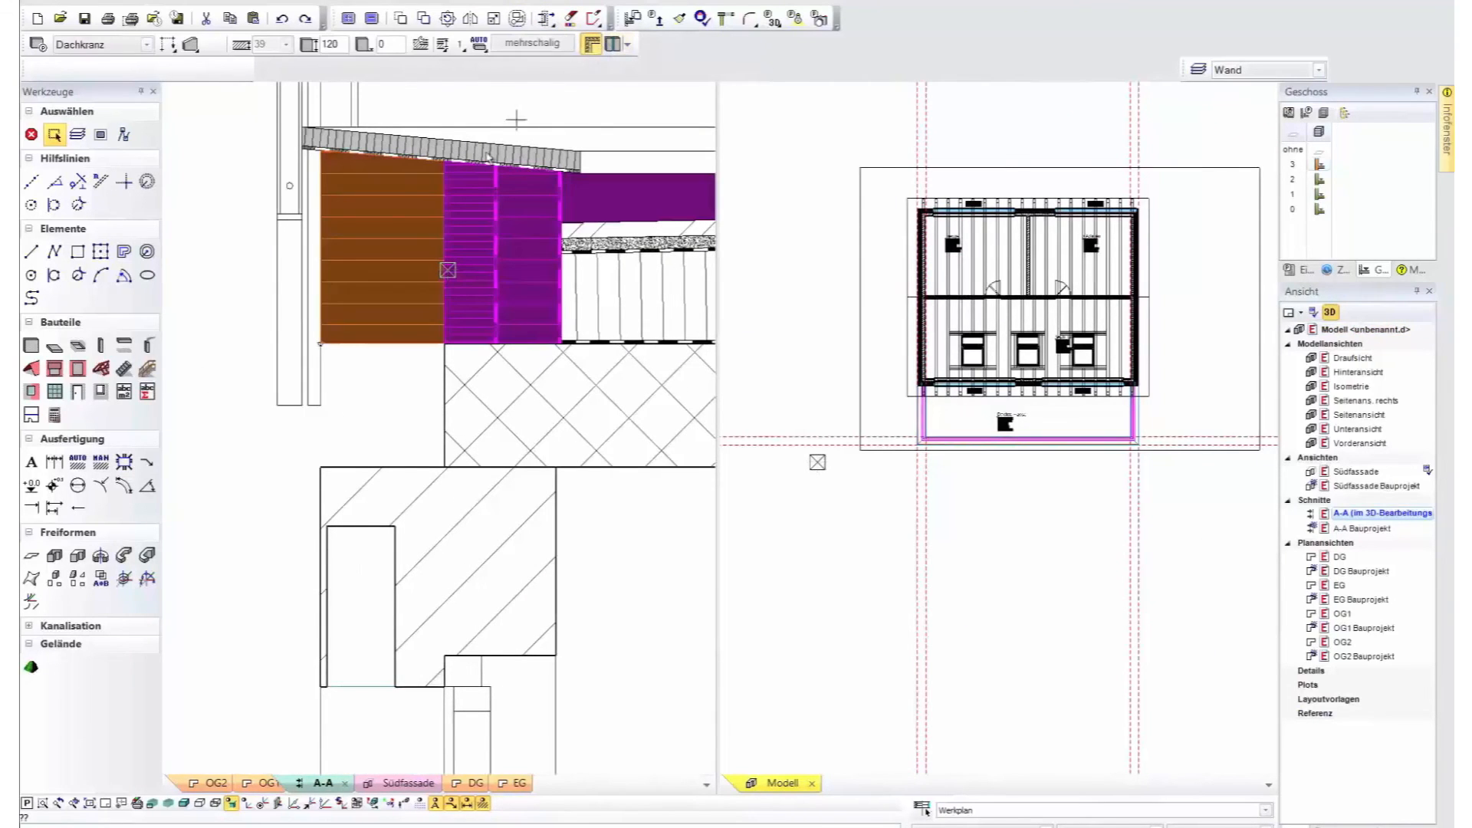
pyautogui.click(484, 50)
pyautogui.click(480, 151)
pyautogui.click(321, 345)
pyautogui.click(321, 467)
pyautogui.scroll(1, 629, 328)
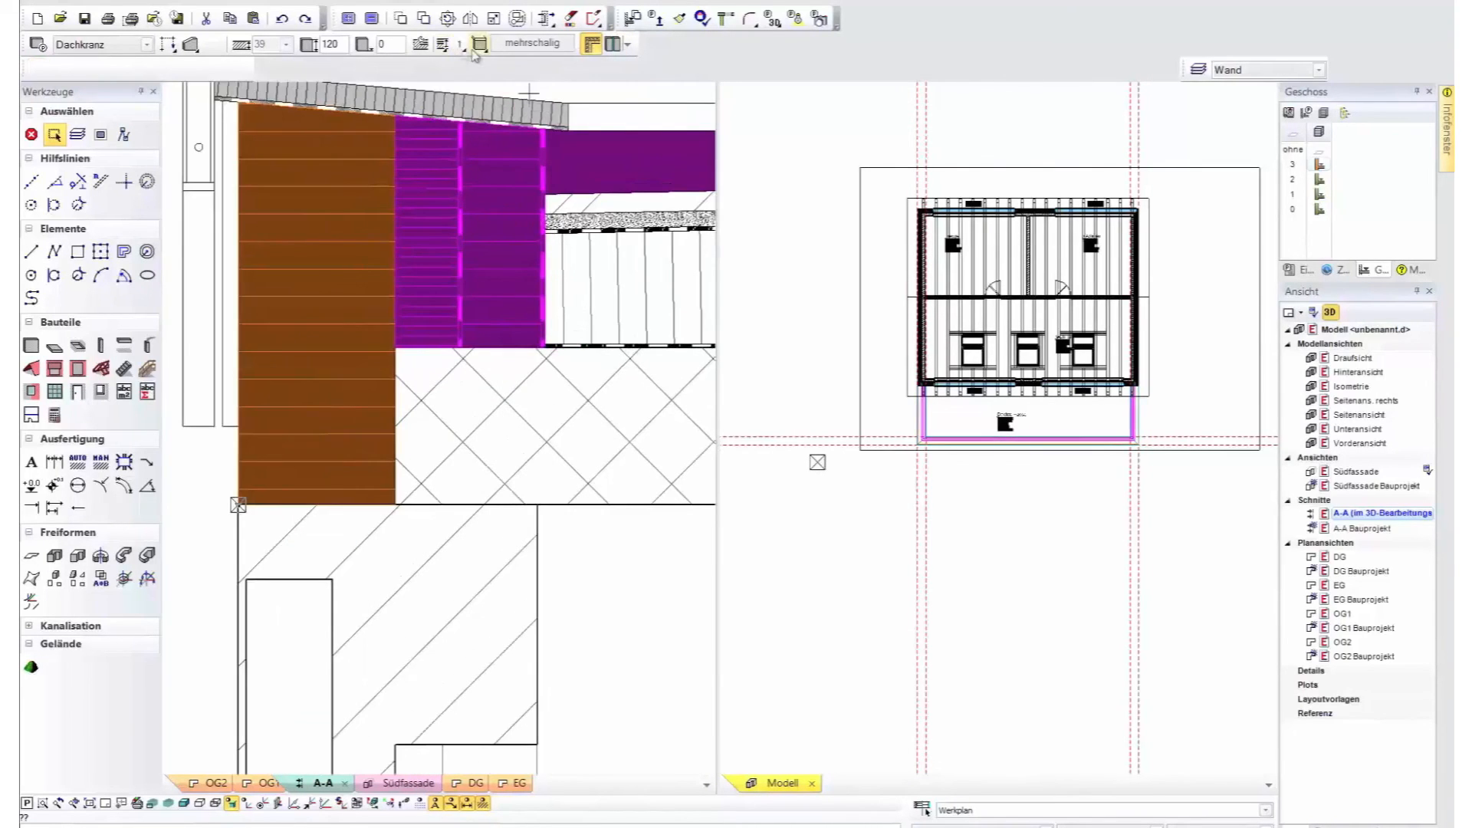
# Adjust the vertical extent of the parapet's inner 0.5 cm Trennlage, layer 5, from its lower corner on the slab.
pyautogui.click(477, 49)
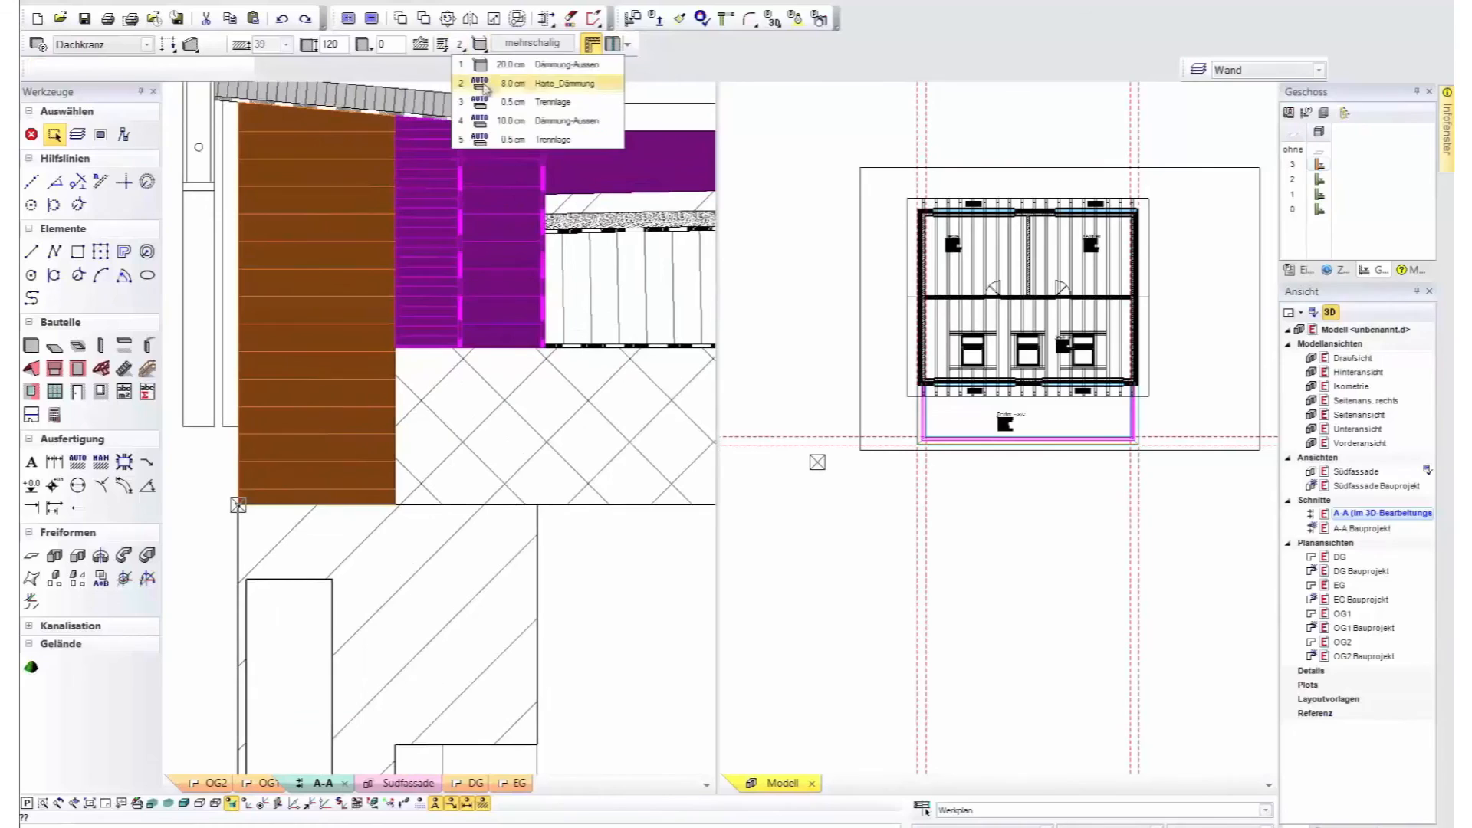
pyautogui.click(500, 140)
pyautogui.click(479, 46)
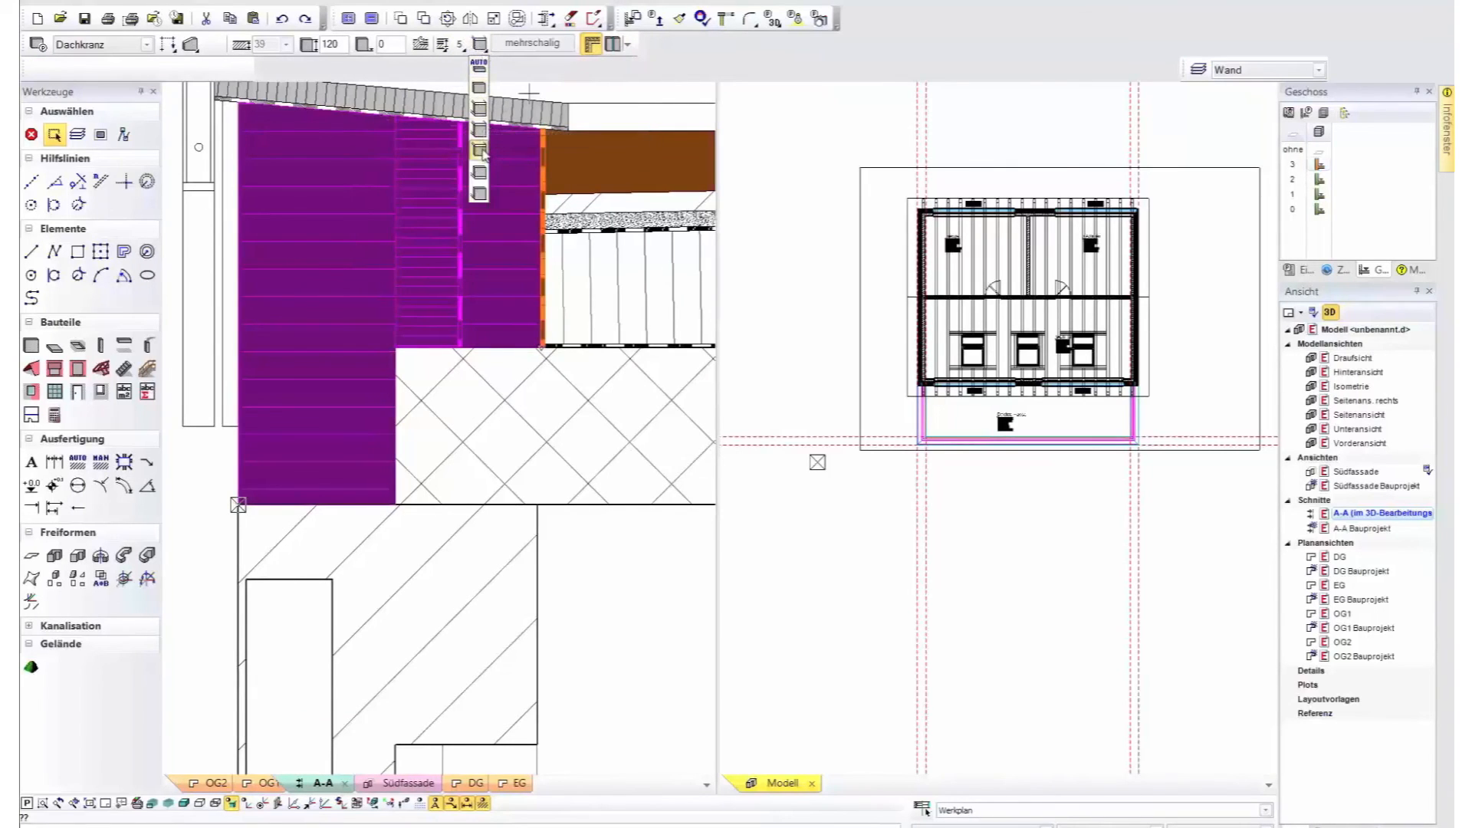
pyautogui.click(479, 150)
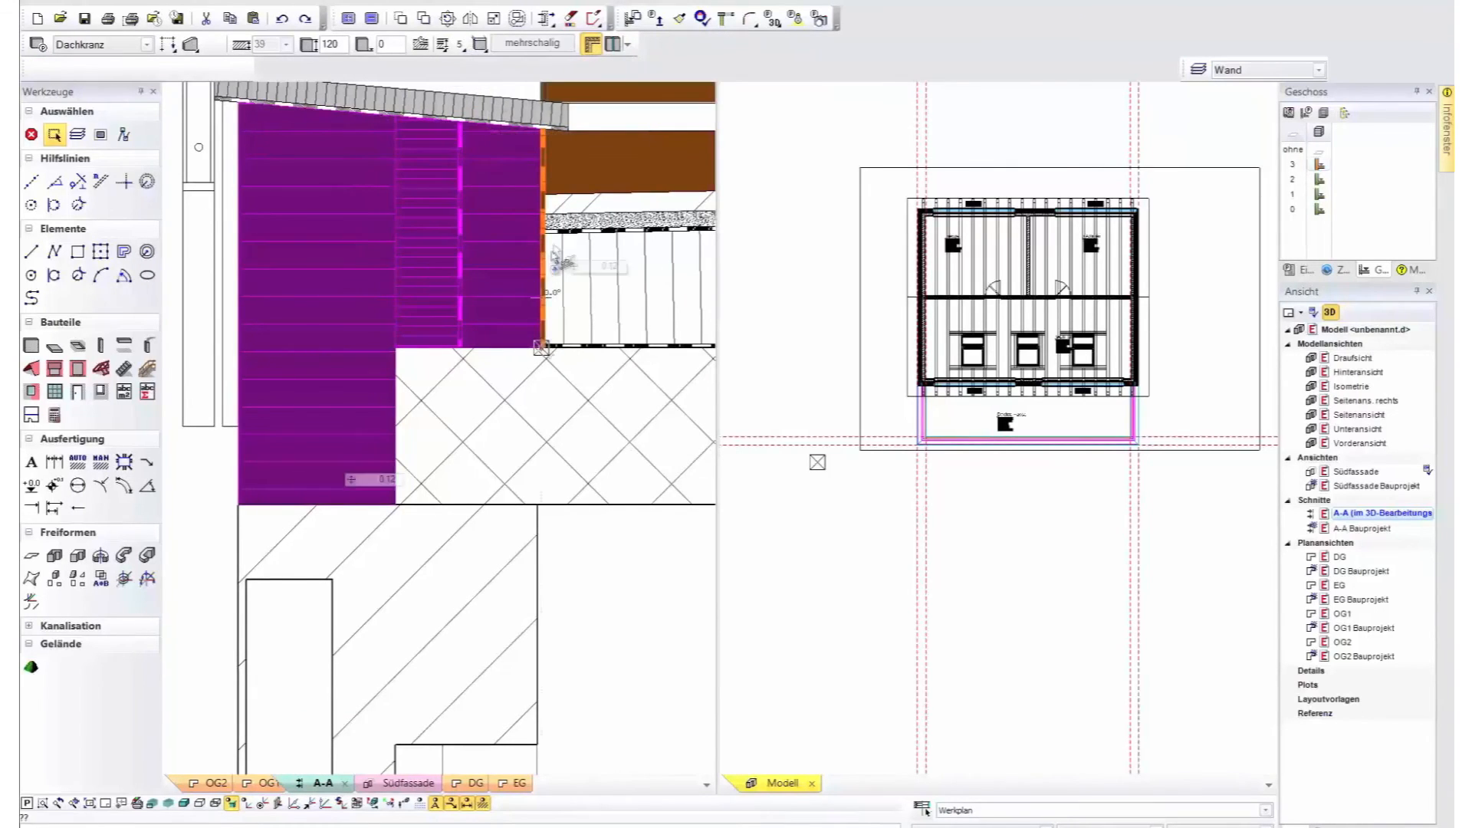
# Stretch layer 5 of the Dachterrasse floor build-up beneath the parapet to the parapet's middle separating layer.
pyautogui.click(611, 301)
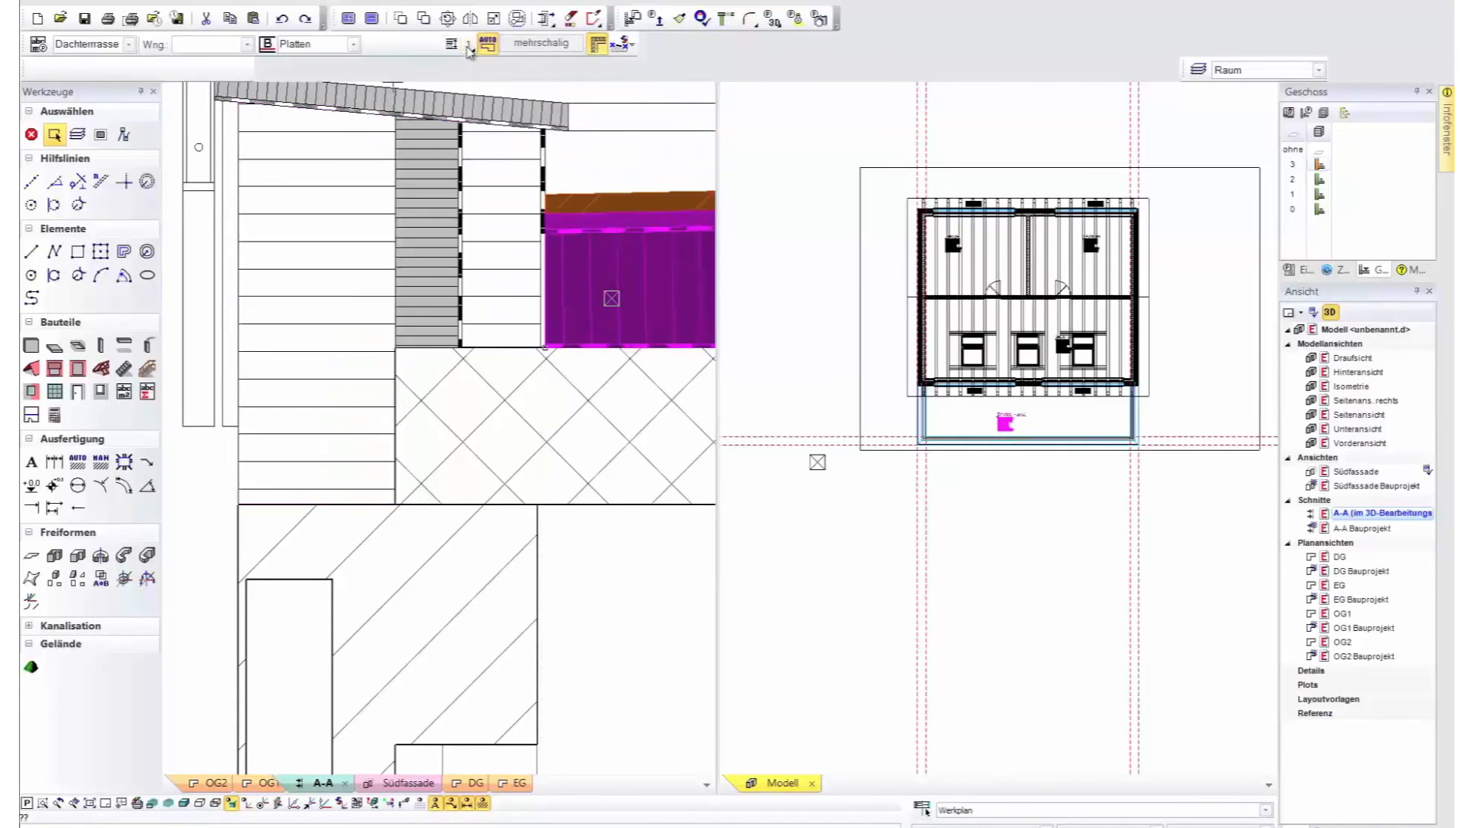
pyautogui.click(469, 48)
pyautogui.click(495, 138)
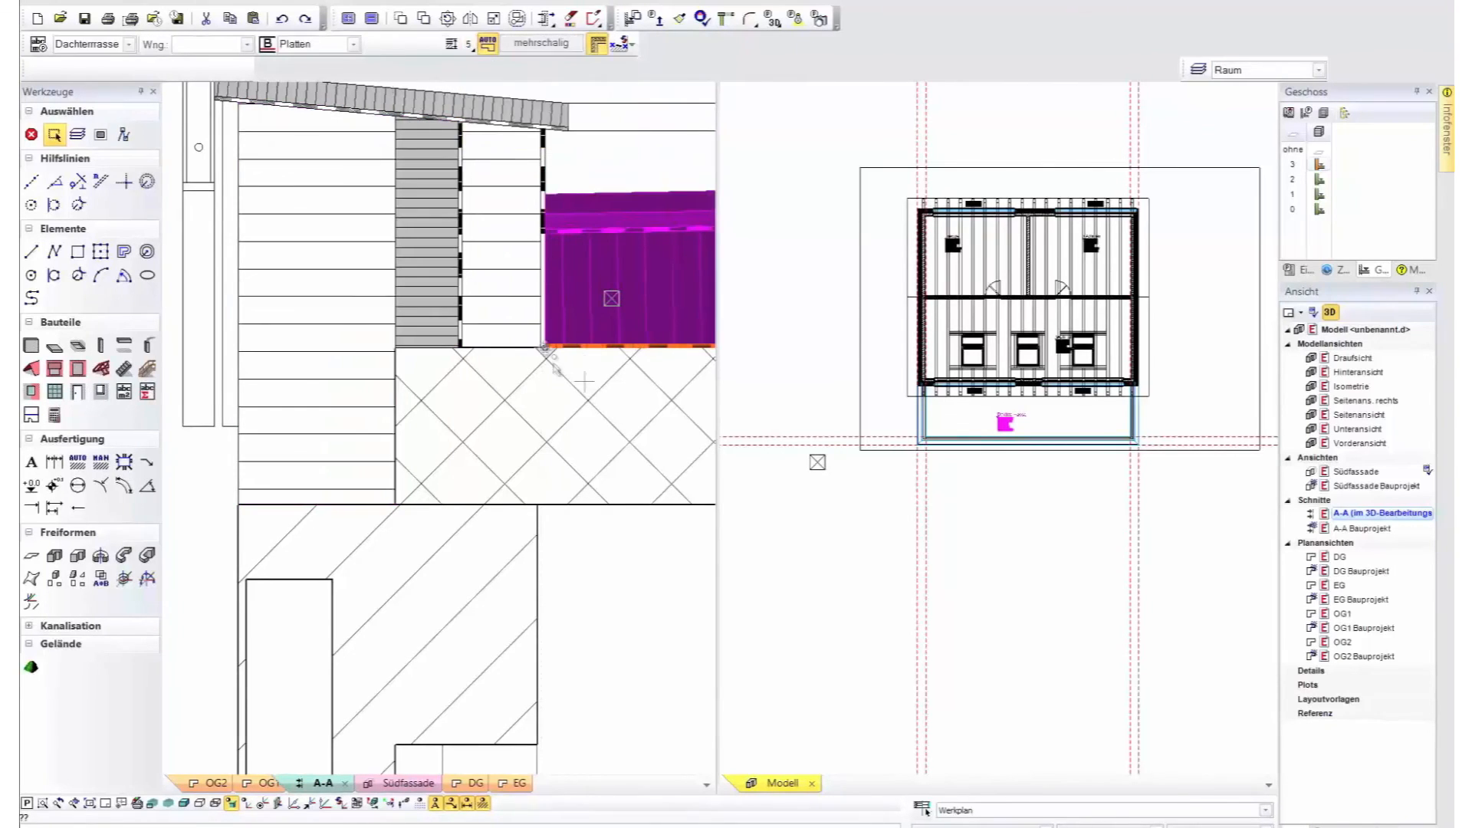
pyautogui.click(459, 348)
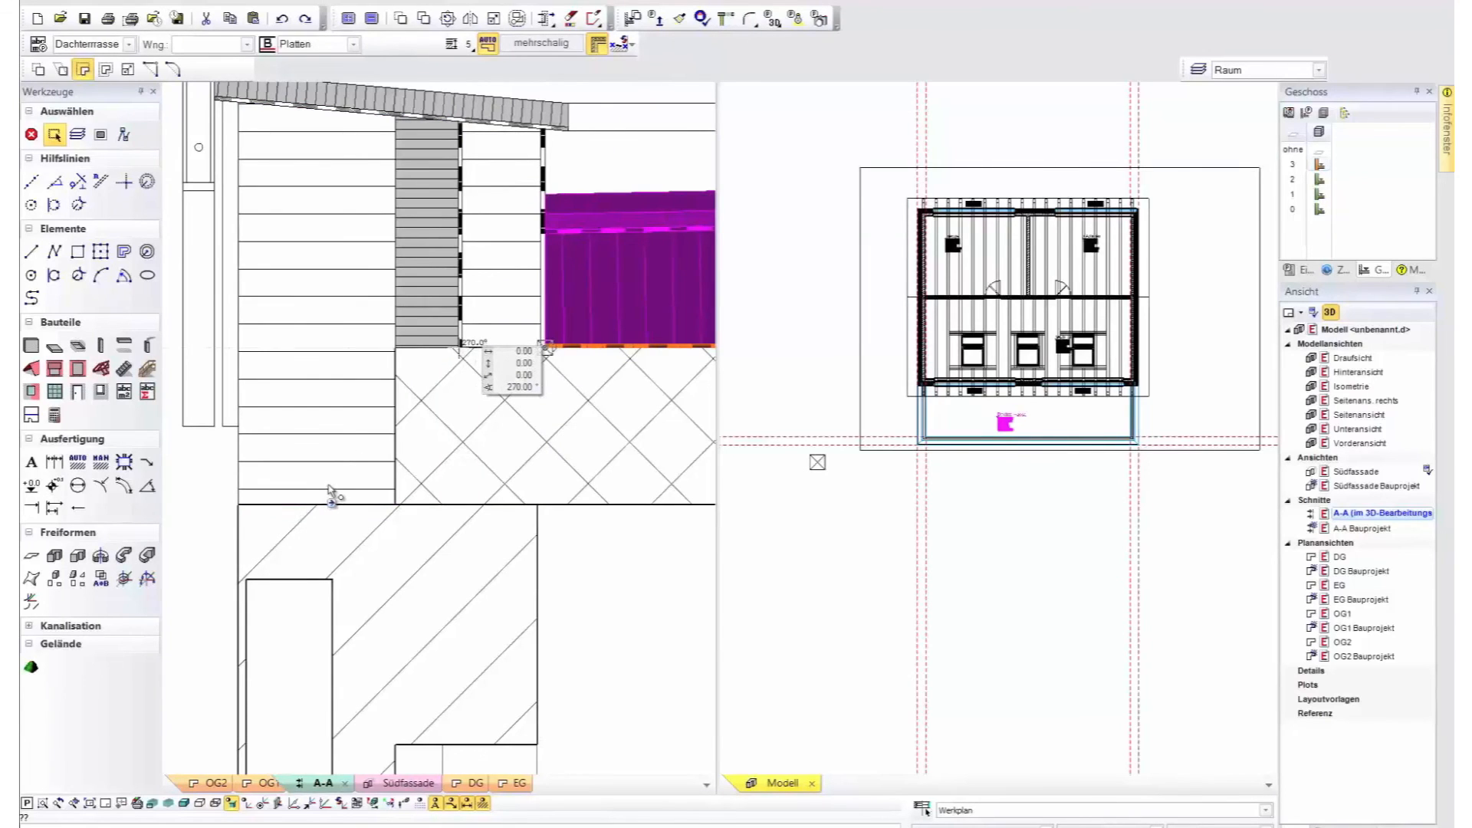
pyautogui.scroll(-4, 497, 346)
pyautogui.press('Escape')
# Transfer the attic exterior wall's parameters individually to the exterior walls of the storeys below in section A-A.
pyautogui.scroll(-1, 469, 481)
pyautogui.scroll(-2, 469, 483)
pyautogui.moveTo(601, 523); pyautogui.dragTo(437, 408, button='middle')
pyautogui.scroll(-3, 424, 449)
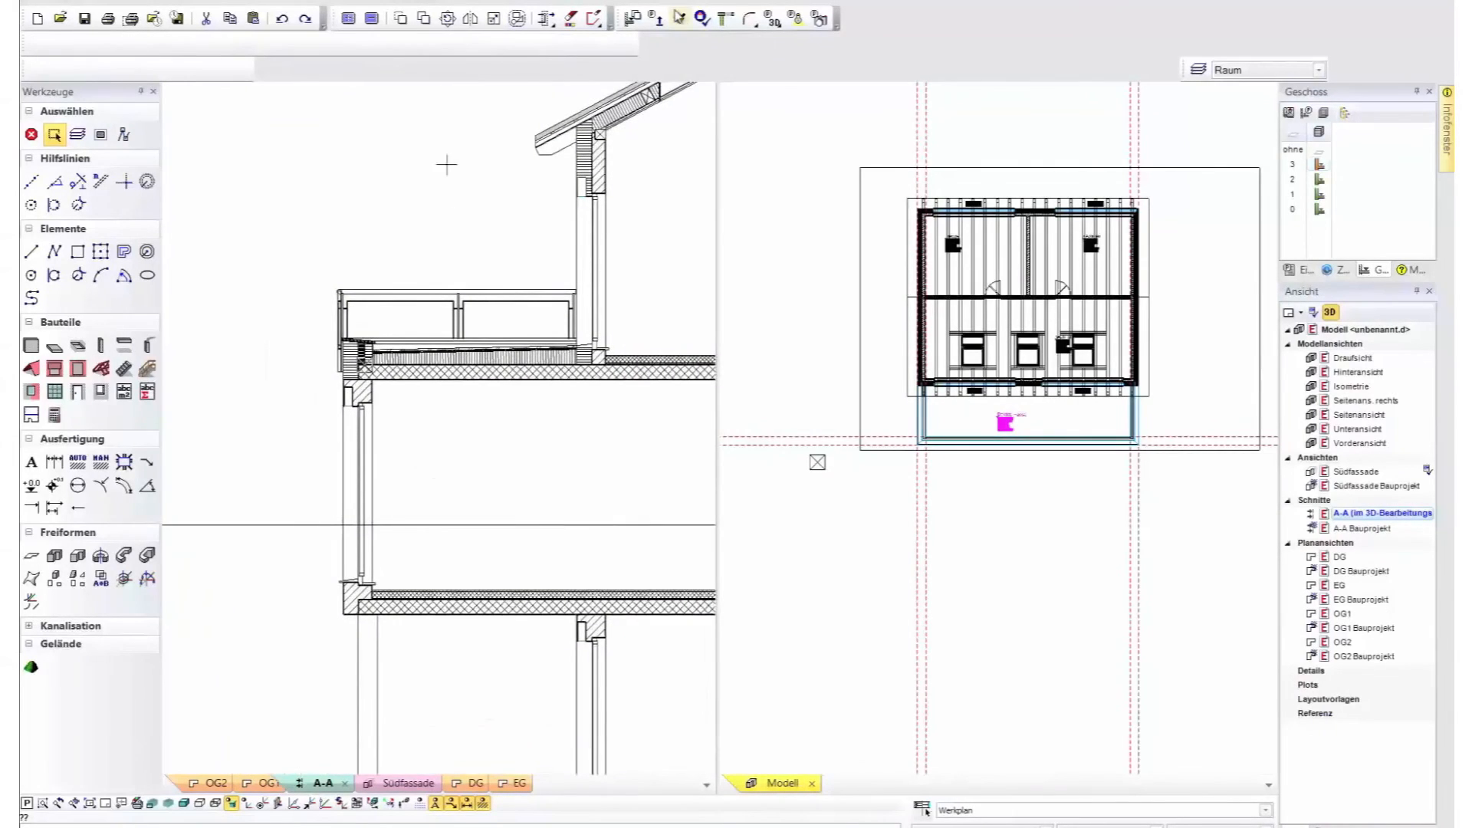
pyautogui.click(599, 158)
pyautogui.click(679, 19)
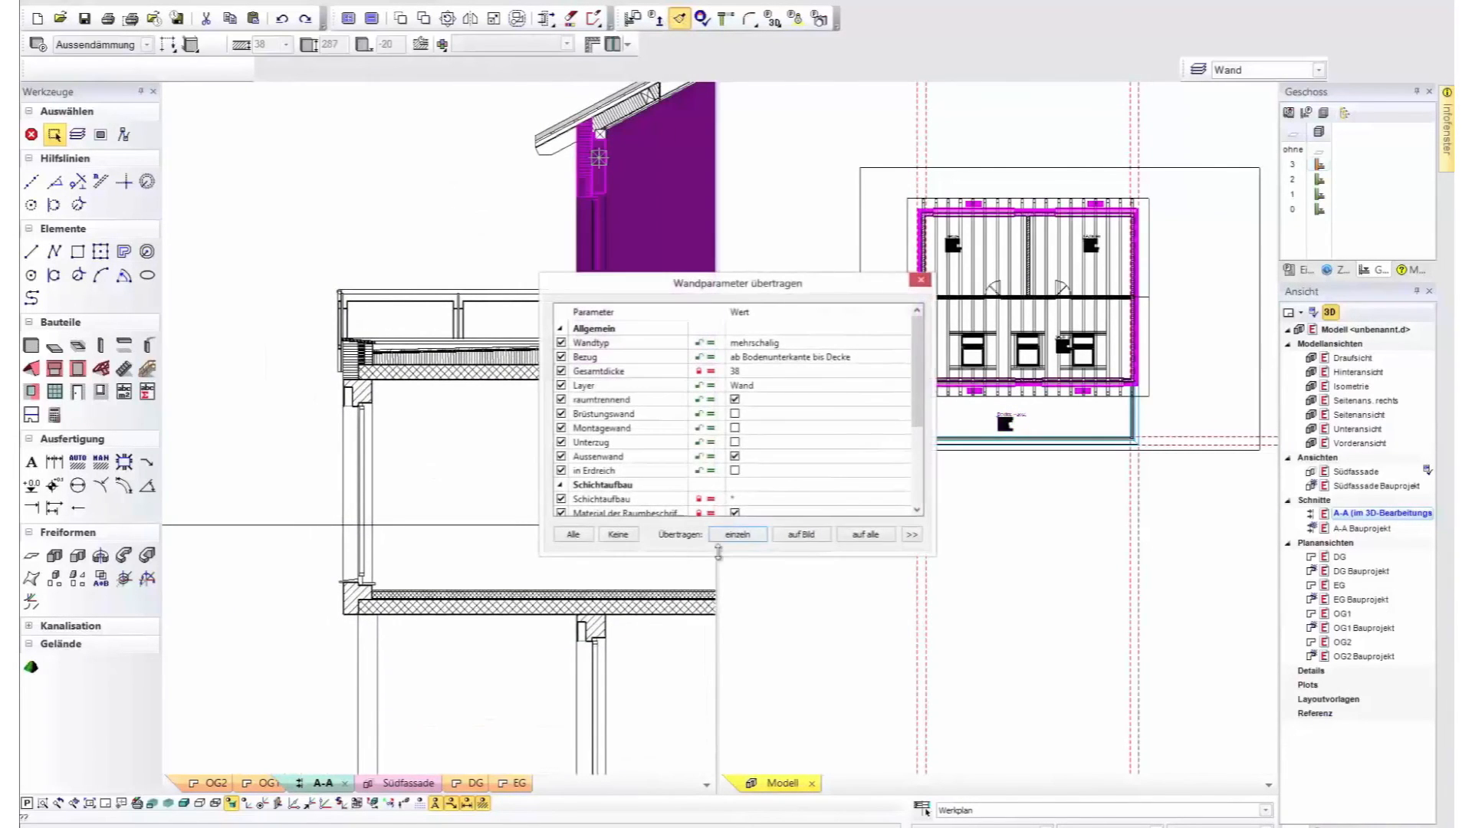
pyautogui.click(736, 534)
pyautogui.click(361, 400)
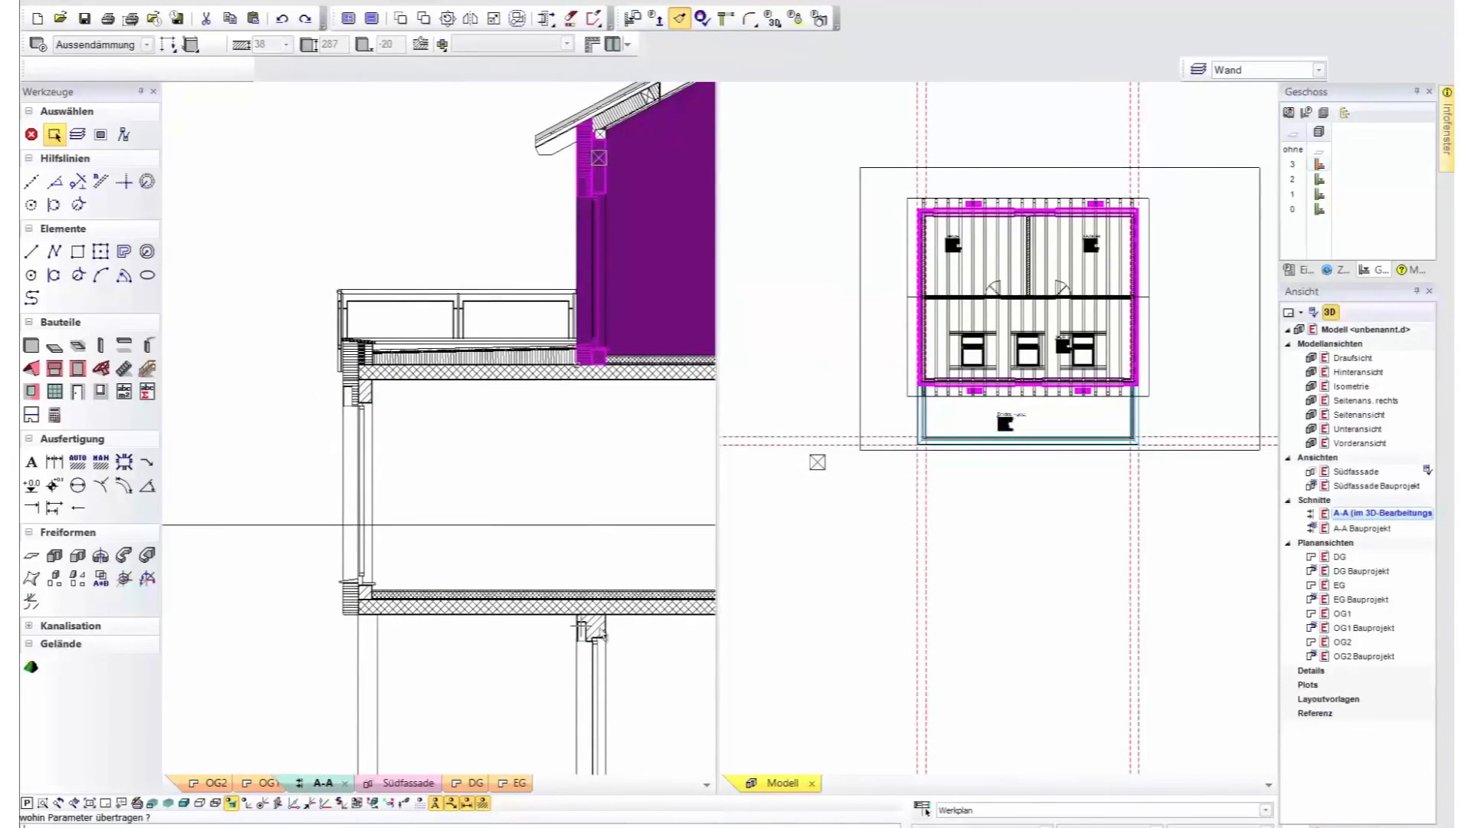
pyautogui.scroll(-2, 460, 466)
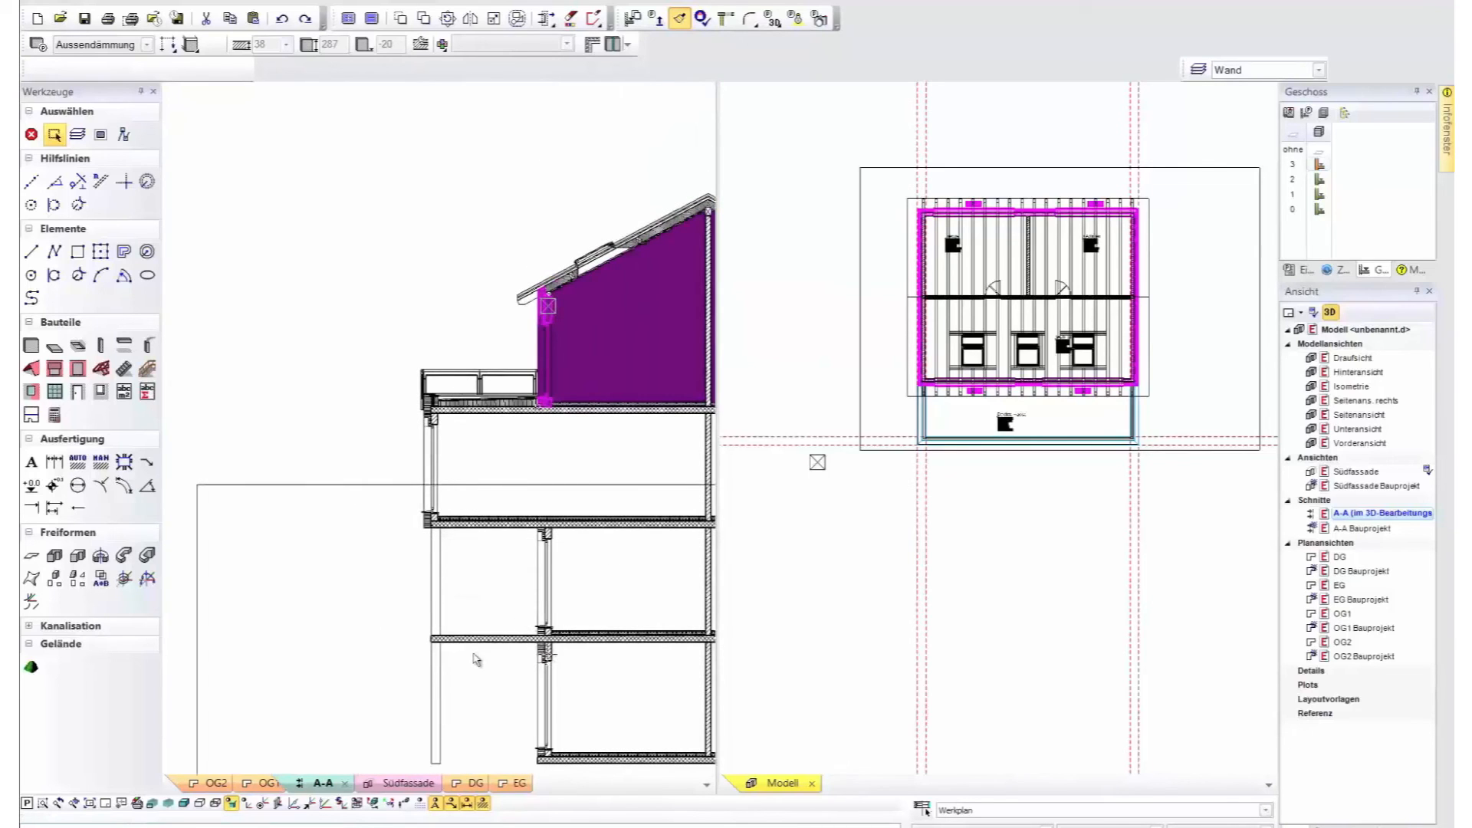
pyautogui.scroll(4, 586, 493)
pyautogui.press('Escape')
# Limit the 3D model to storeys 1 and 2 and view the recessed loggia from below.
pyautogui.moveTo(1008, 523)
pyautogui.mouseDown(button='middle')
pyautogui.moveTo(1081, 495)
pyautogui.moveTo(1101, 427)
pyautogui.moveTo(1051, 542)
pyautogui.mouseUp(button='middle')
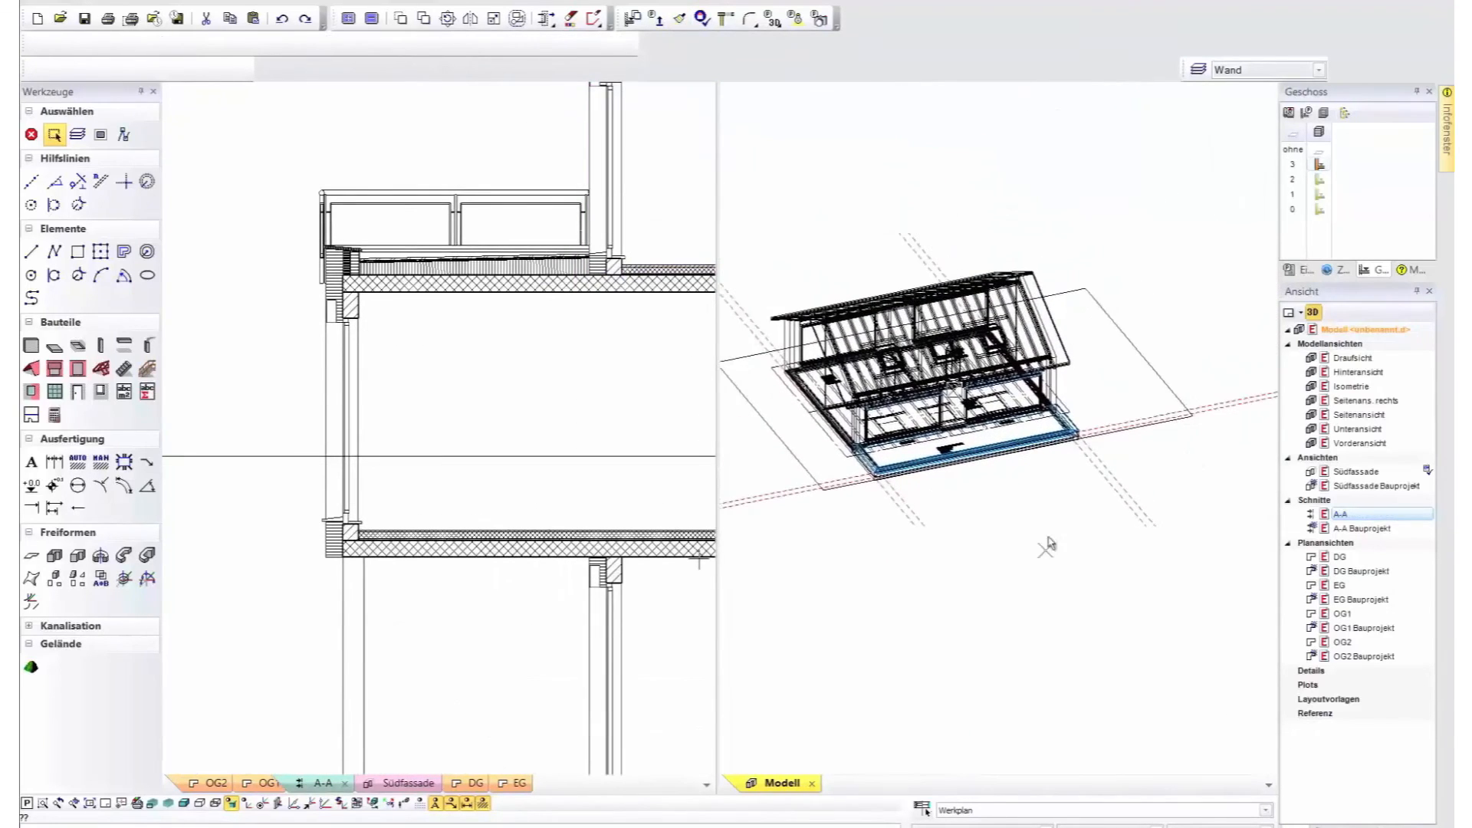
pyautogui.click(1319, 133)
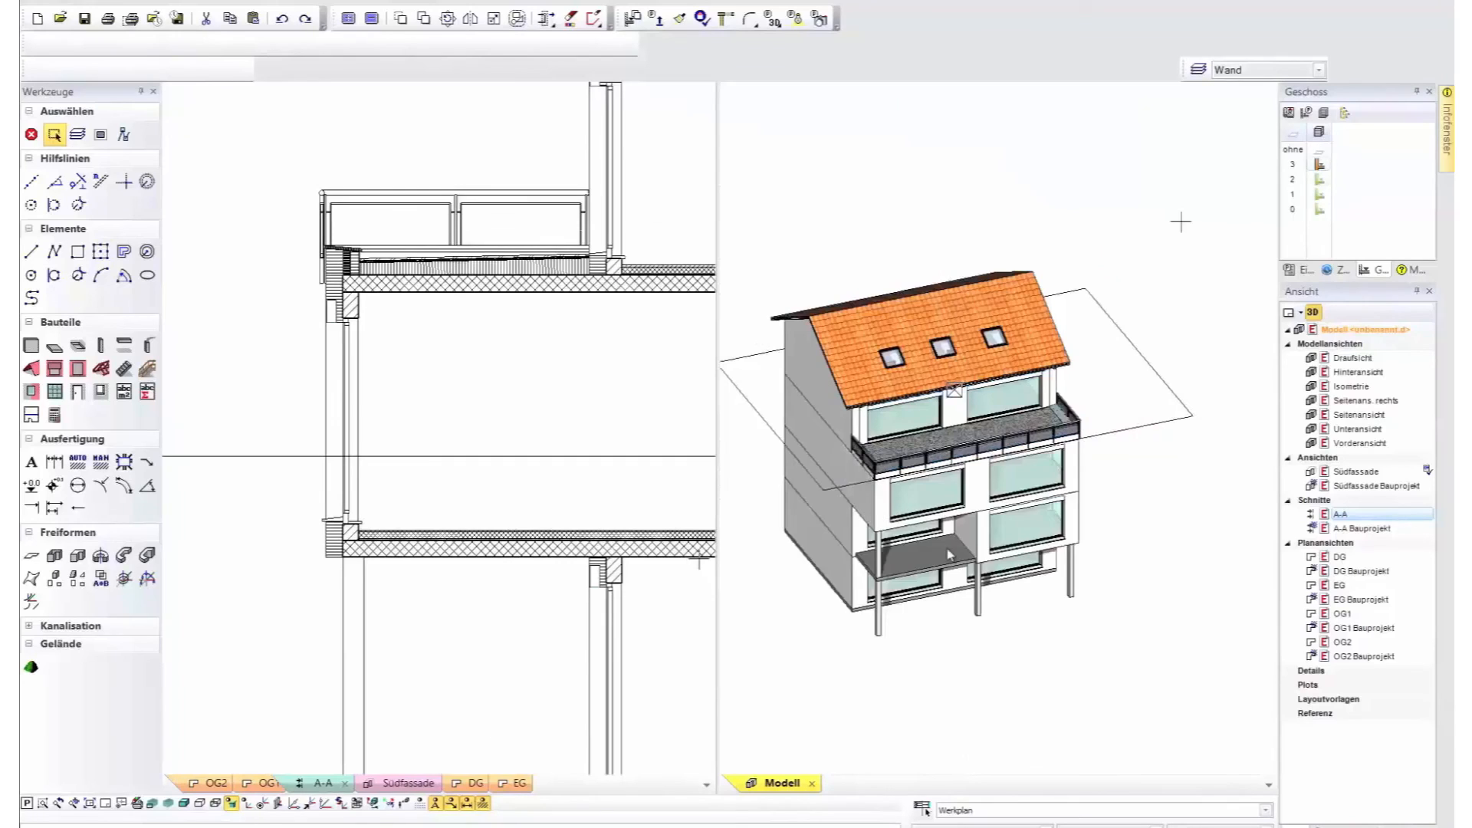
pyautogui.click(1319, 197)
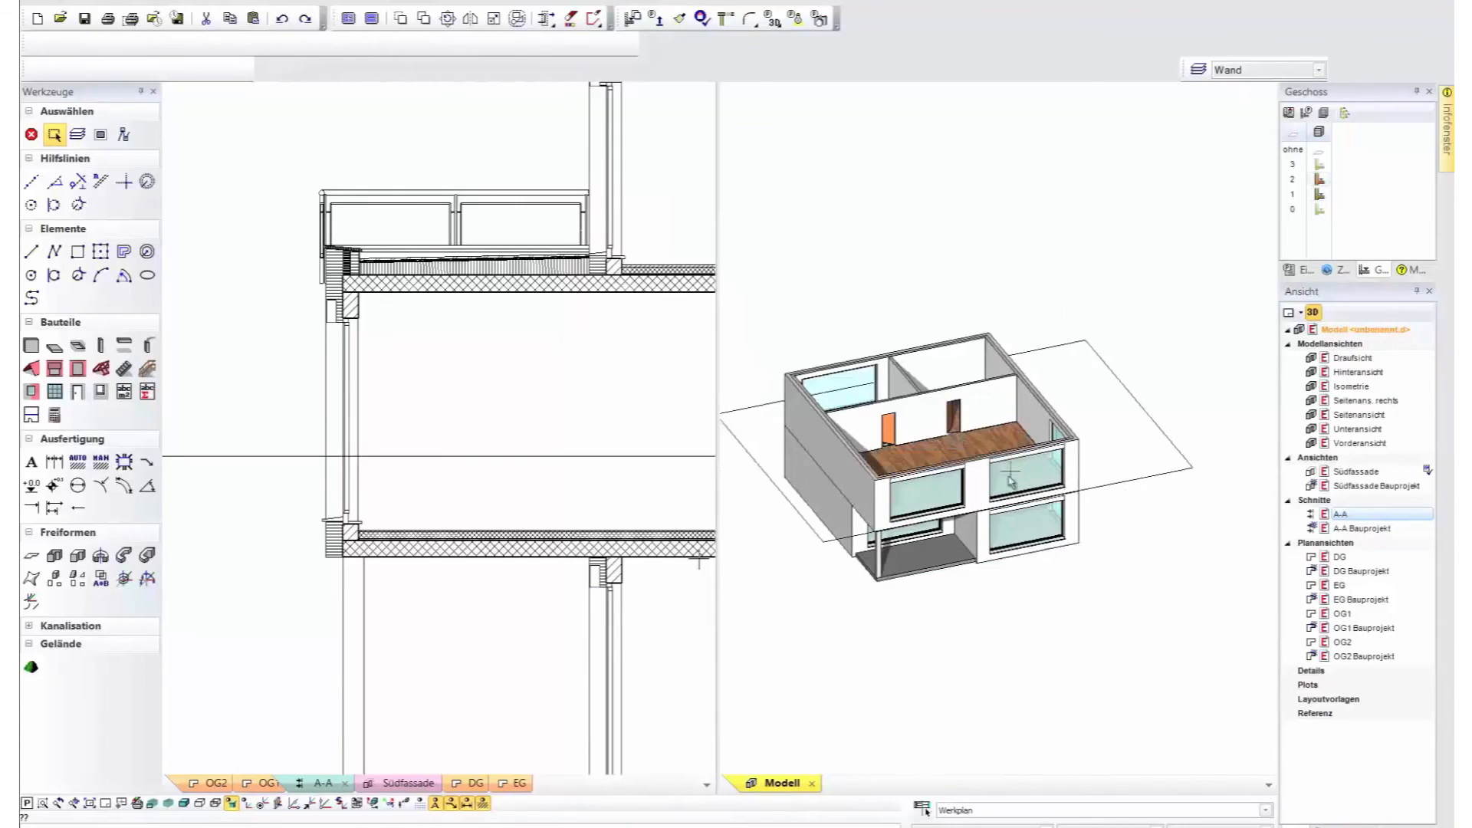
pyautogui.moveTo(970, 559); pyautogui.dragTo(1081, 414, button='middle')
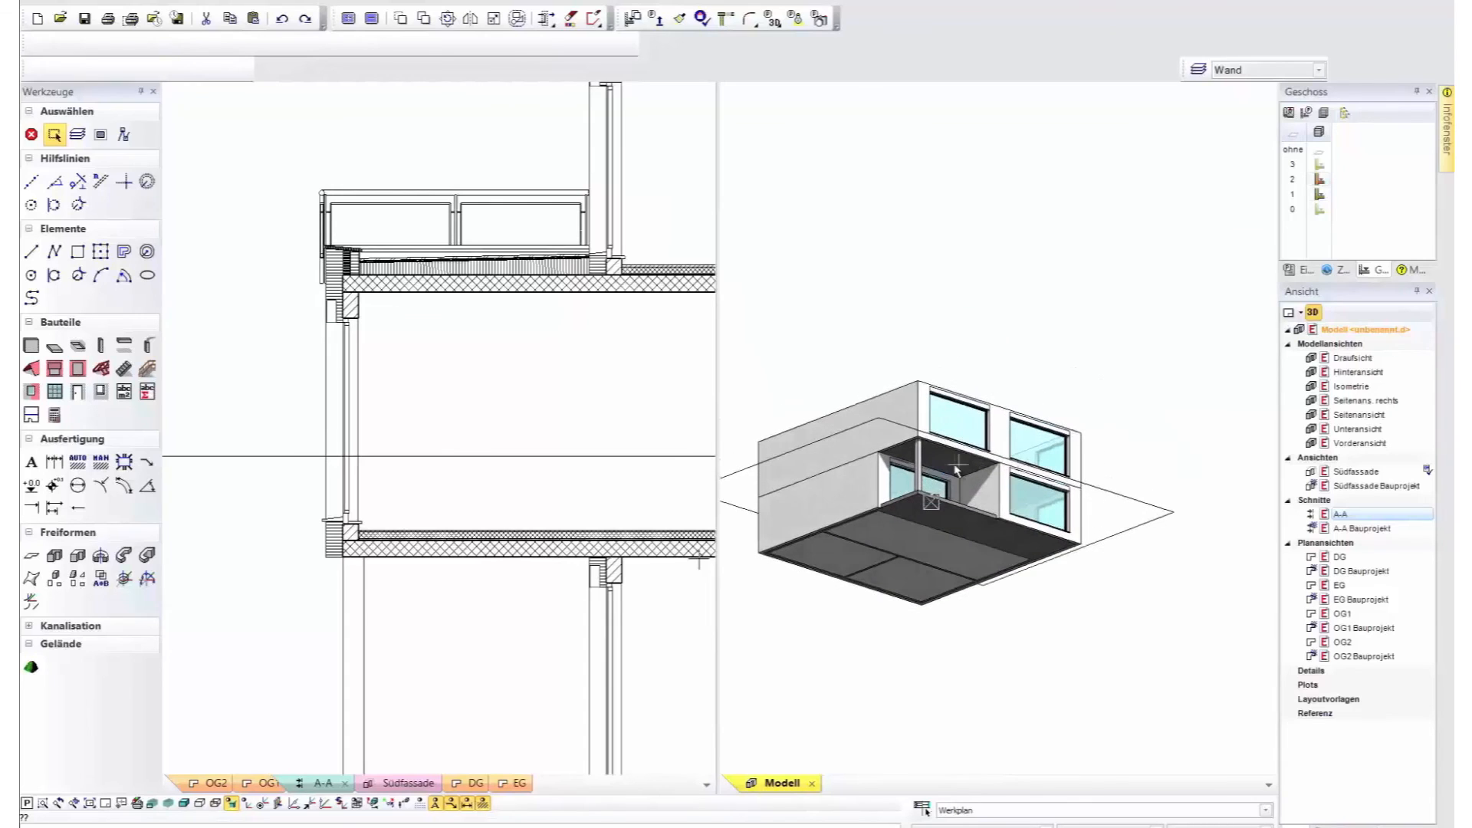
# Split the concrete slab above the loggia with a separating polygon along the loggia's rear and side walls.
pyautogui.click(956, 469)
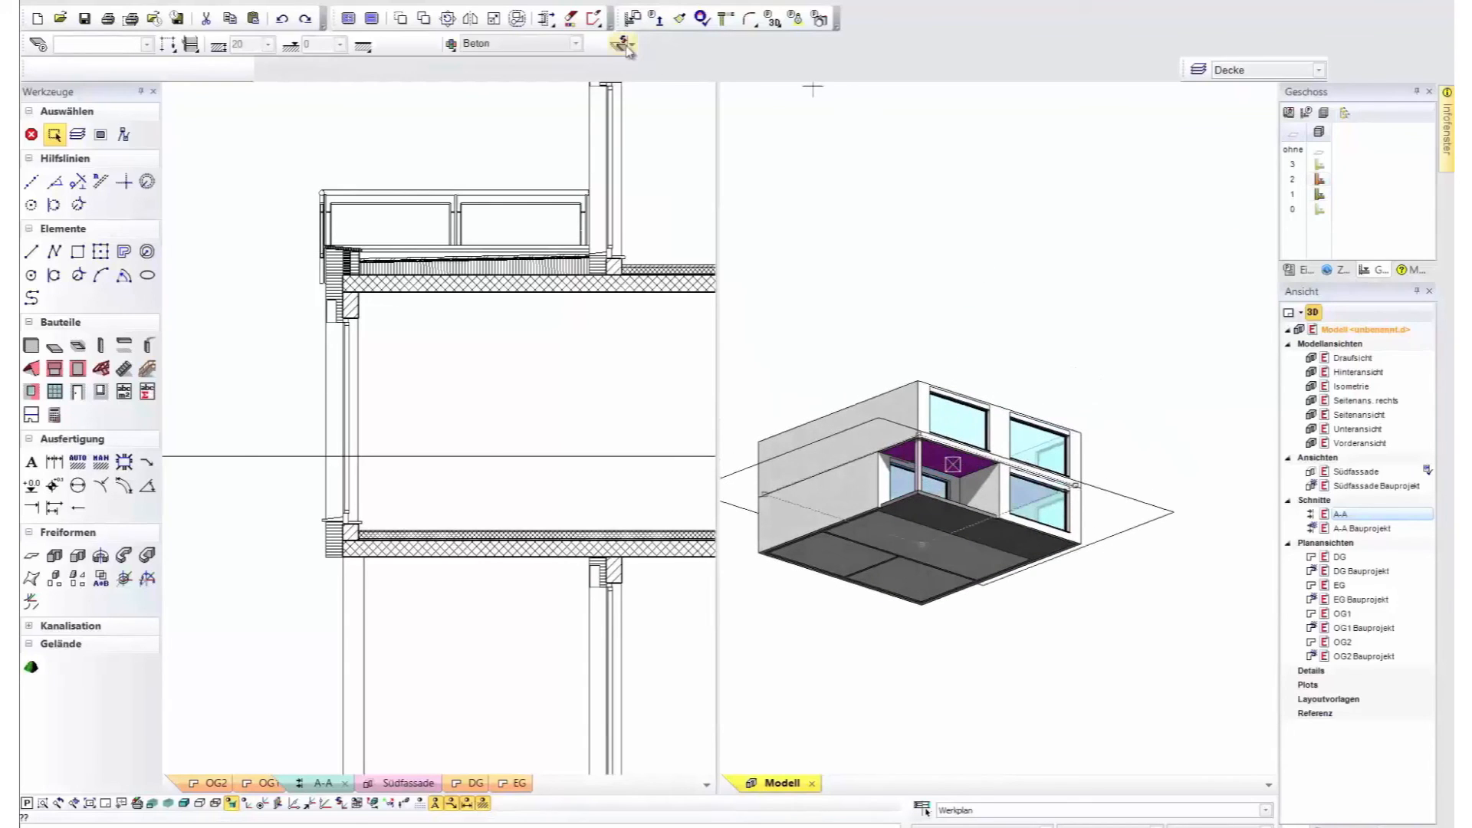
pyautogui.click(633, 46)
pyautogui.click(621, 108)
pyautogui.hotkey('ctrl', '5')
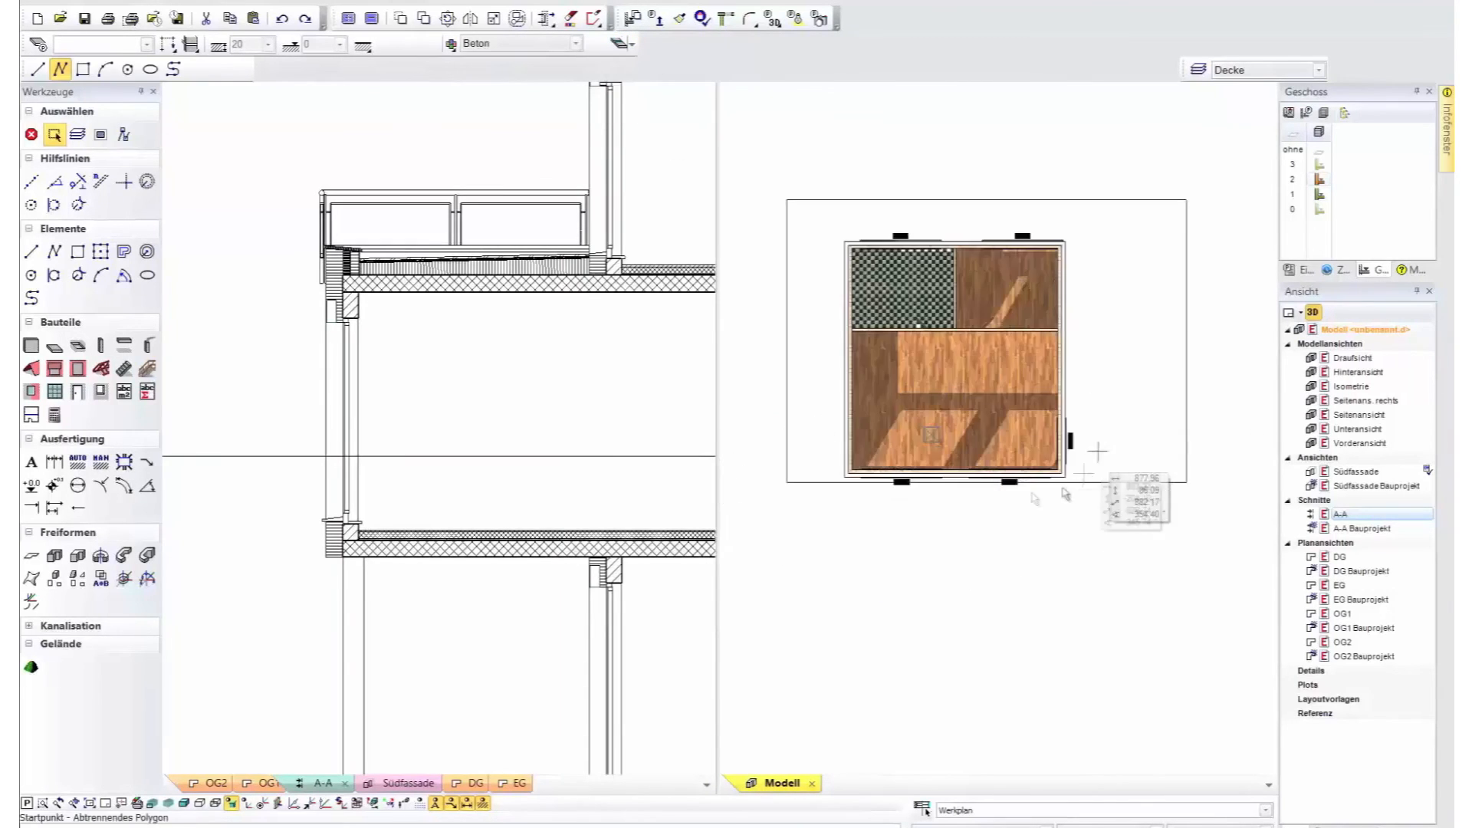
pyautogui.scroll(2, 884, 448)
pyautogui.click(810, 368)
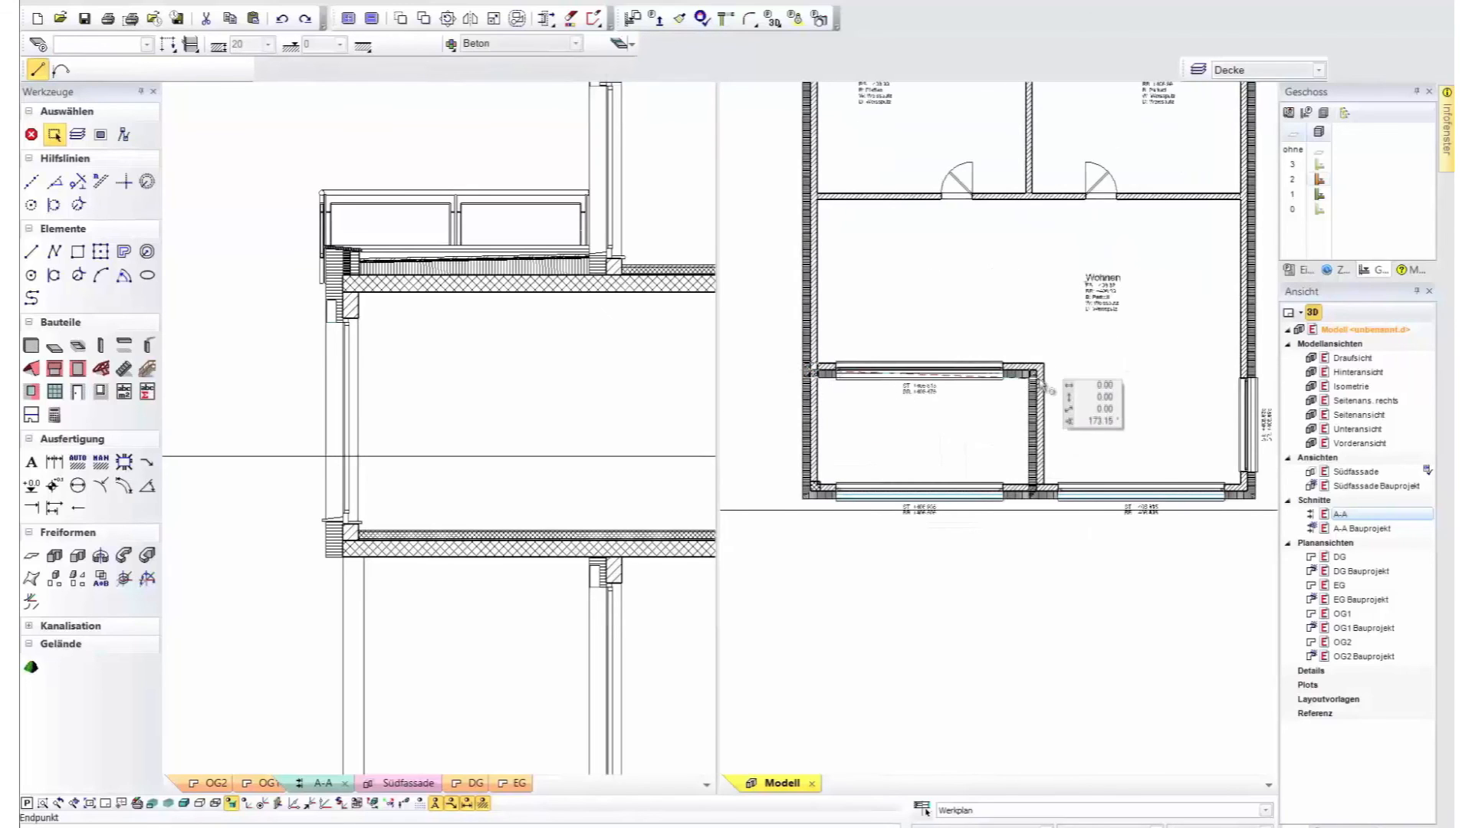
pyautogui.scroll(2, 1054, 481)
pyautogui.click(1033, 496)
pyautogui.click(907, 607)
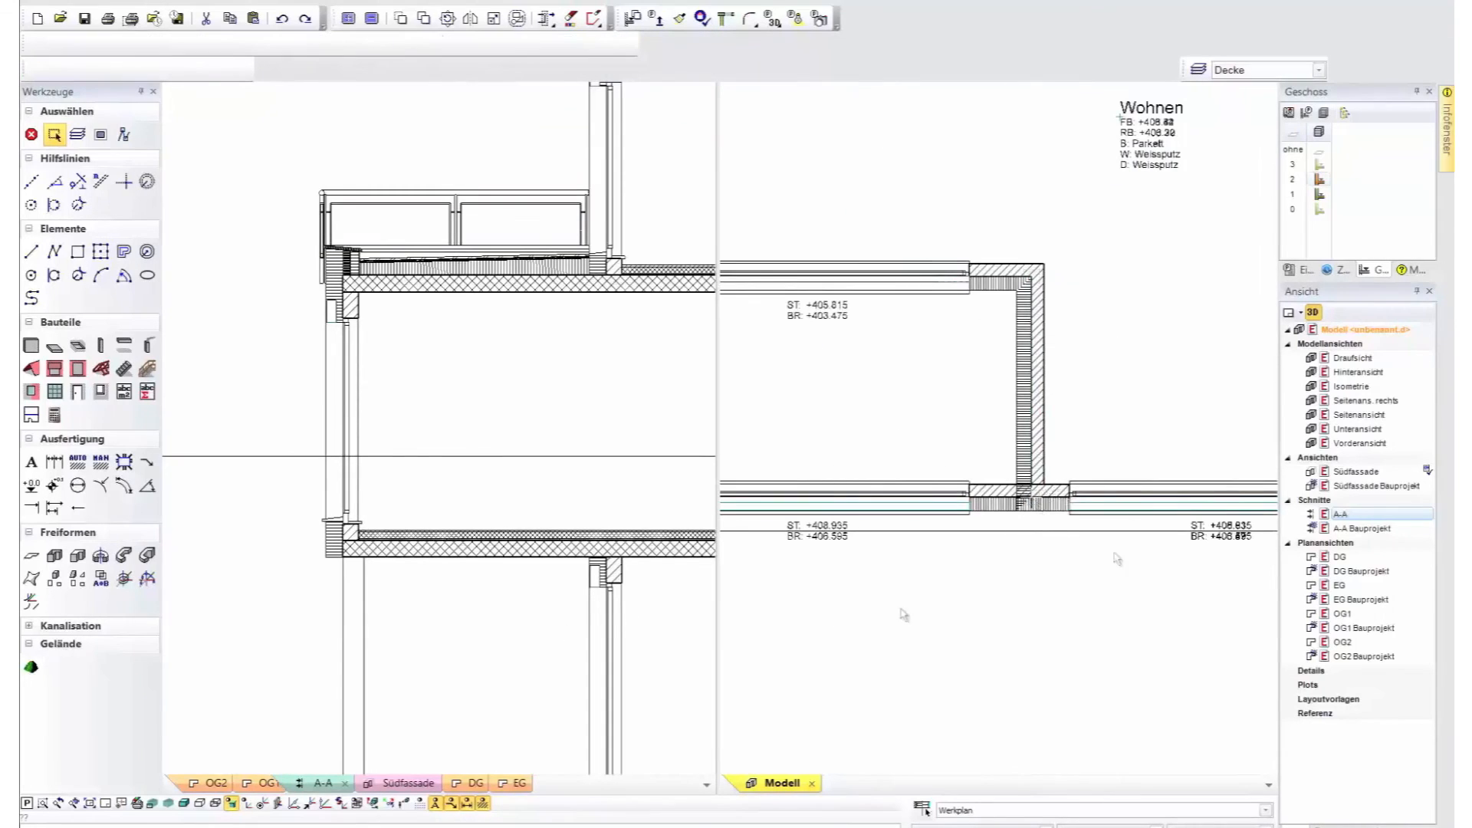
# Split the concrete slab beneath the loggia across the building along the line of the loggia's rear wall.
pyautogui.scroll(-3, 1041, 506)
pyautogui.moveTo(1041, 526); pyautogui.dragTo(1138, 469, button='middle')
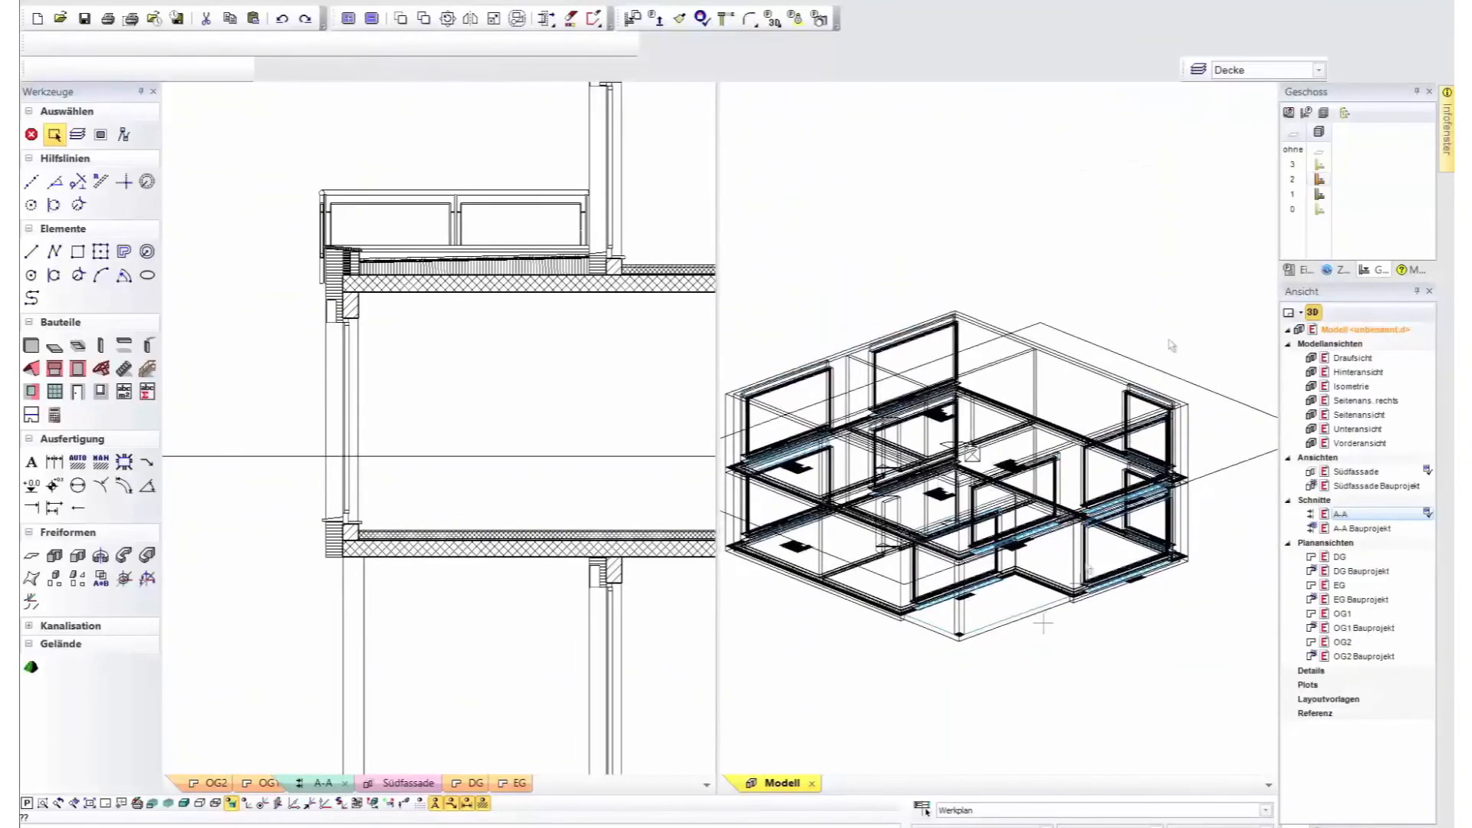
pyautogui.click(1321, 185)
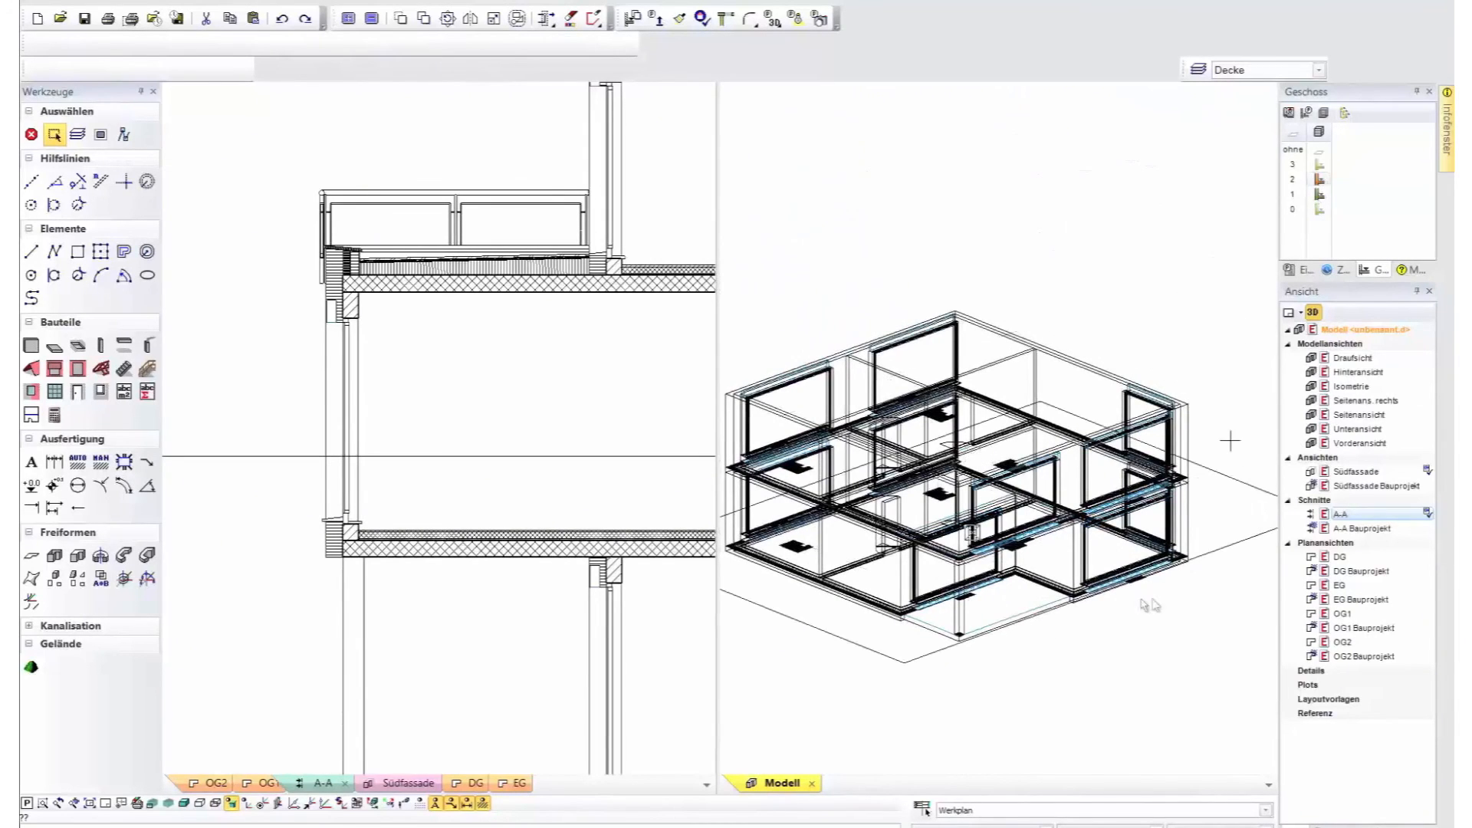
pyautogui.click(1002, 611)
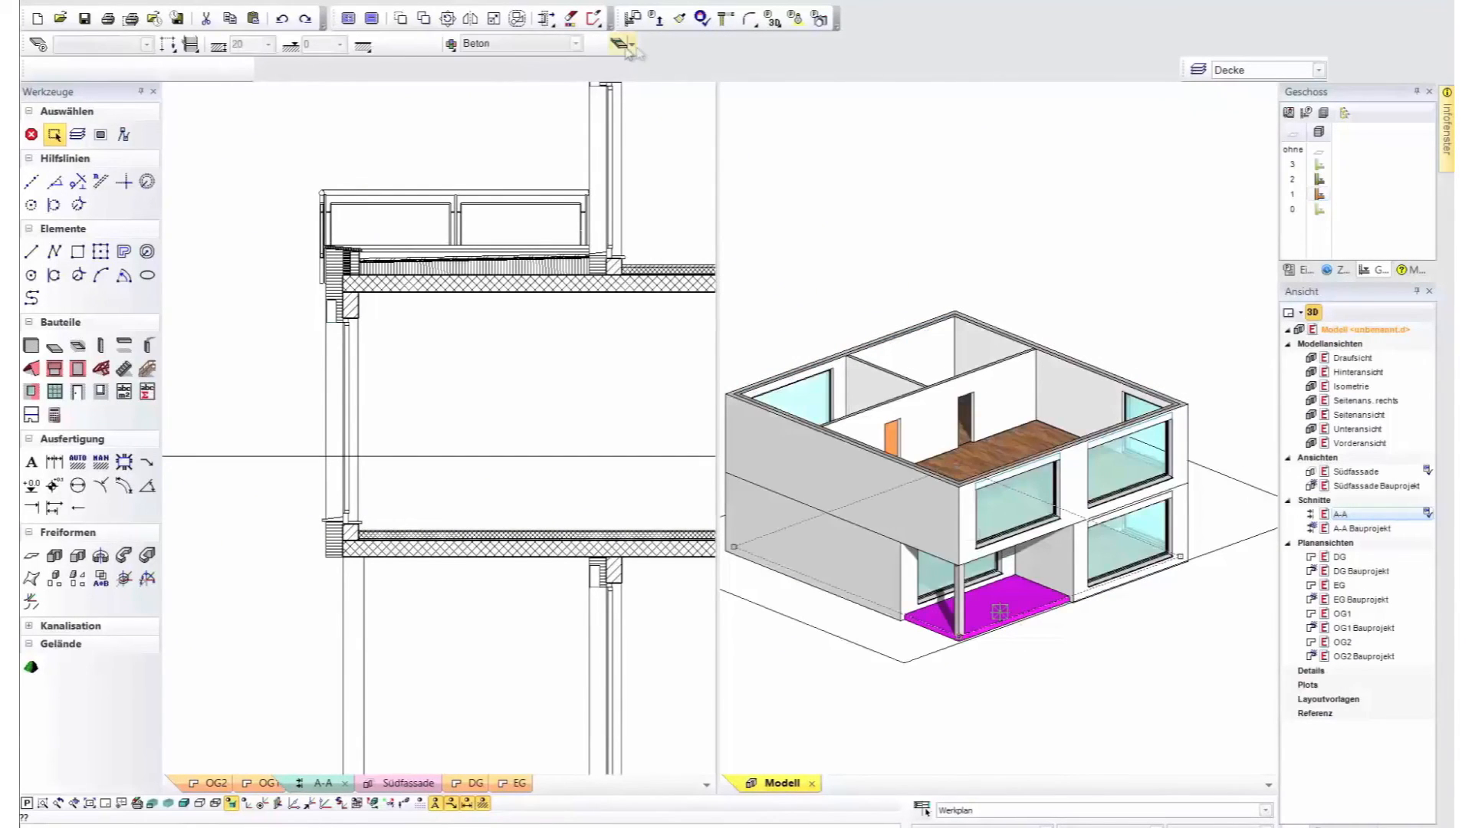
pyautogui.click(619, 46)
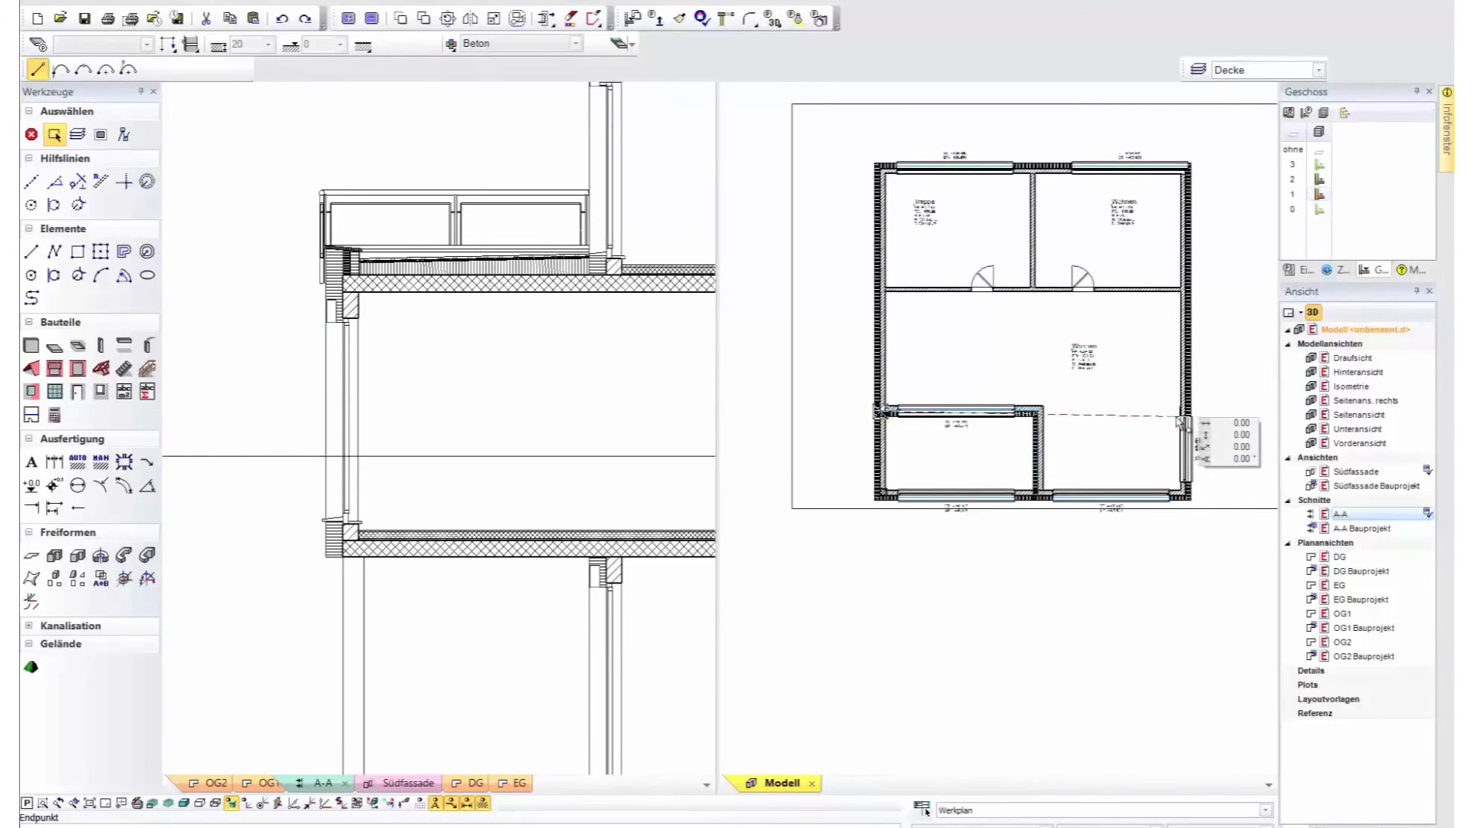
pyautogui.scroll(3, 1189, 418)
pyautogui.click(1190, 545)
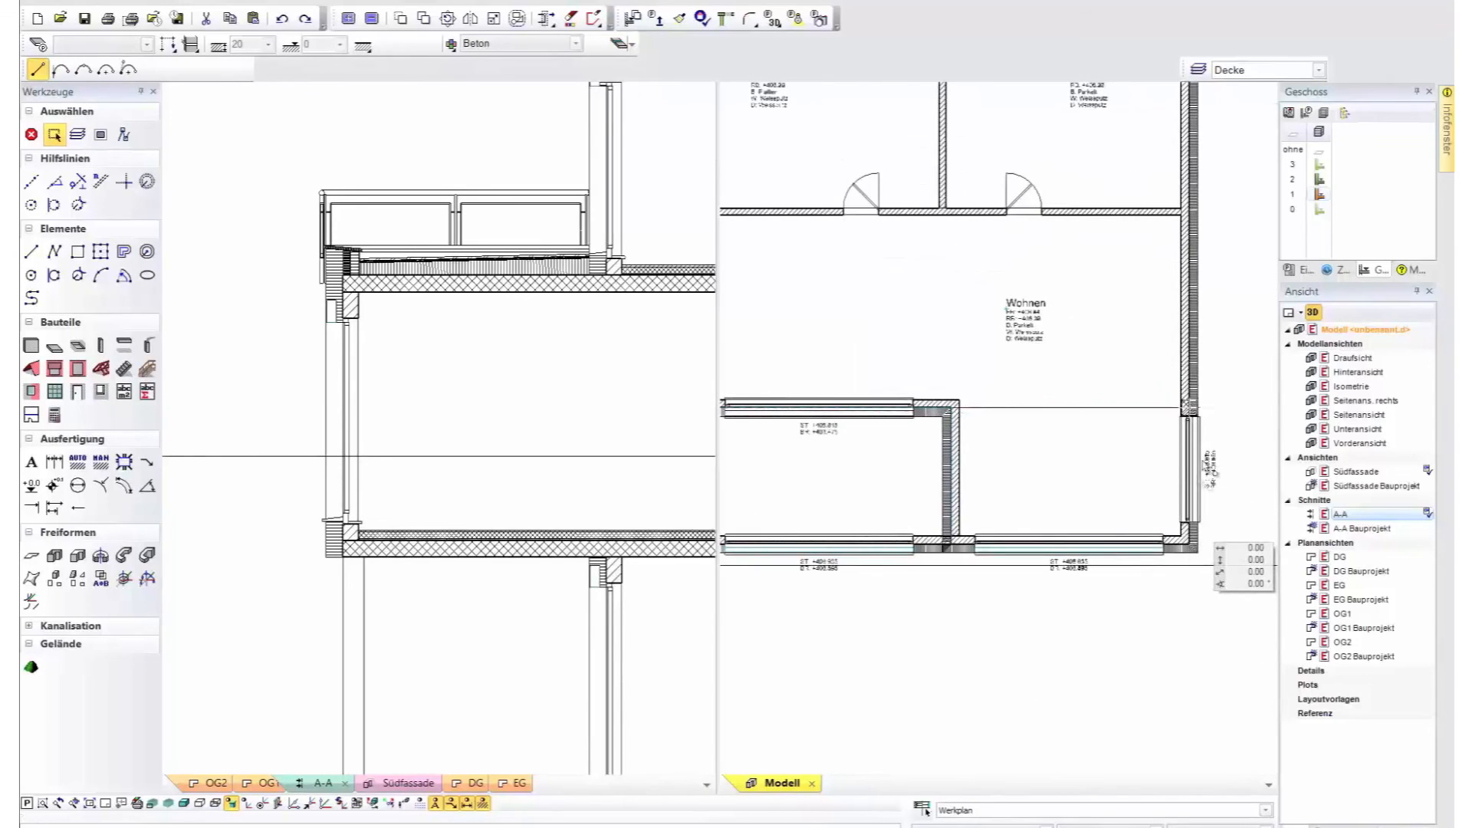
pyautogui.click(1189, 407)
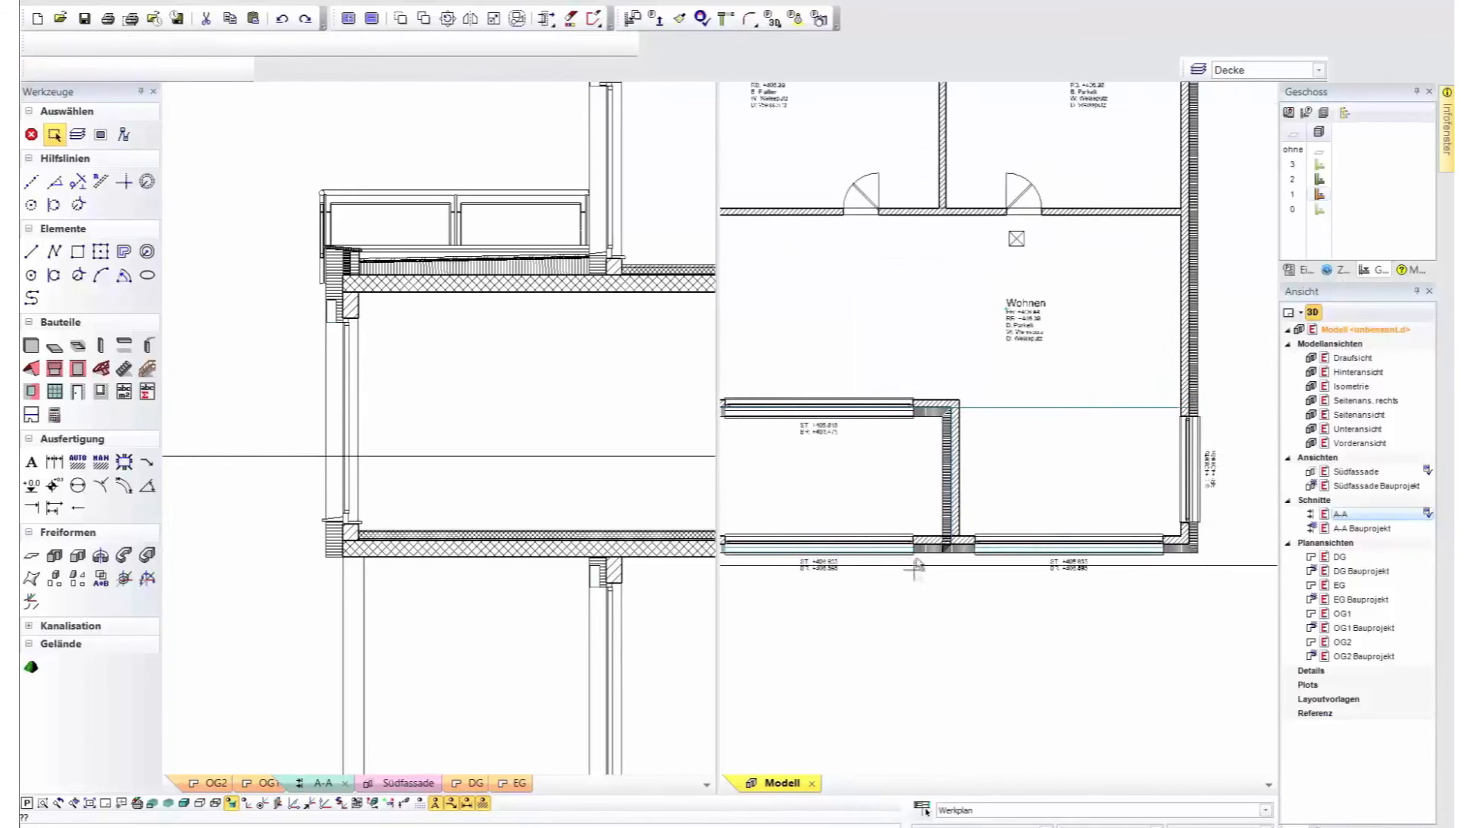
# Split the front part of the lower slab along the loggia's side wall, from the rear corner to the facade.
pyautogui.moveTo(920, 643)
pyautogui.mouseDown(button='middle')
pyautogui.moveTo(969, 584)
pyautogui.moveTo(1055, 414)
pyautogui.mouseUp(button='middle')
pyautogui.click(946, 714)
pyautogui.press('F5')
pyautogui.press('F9')
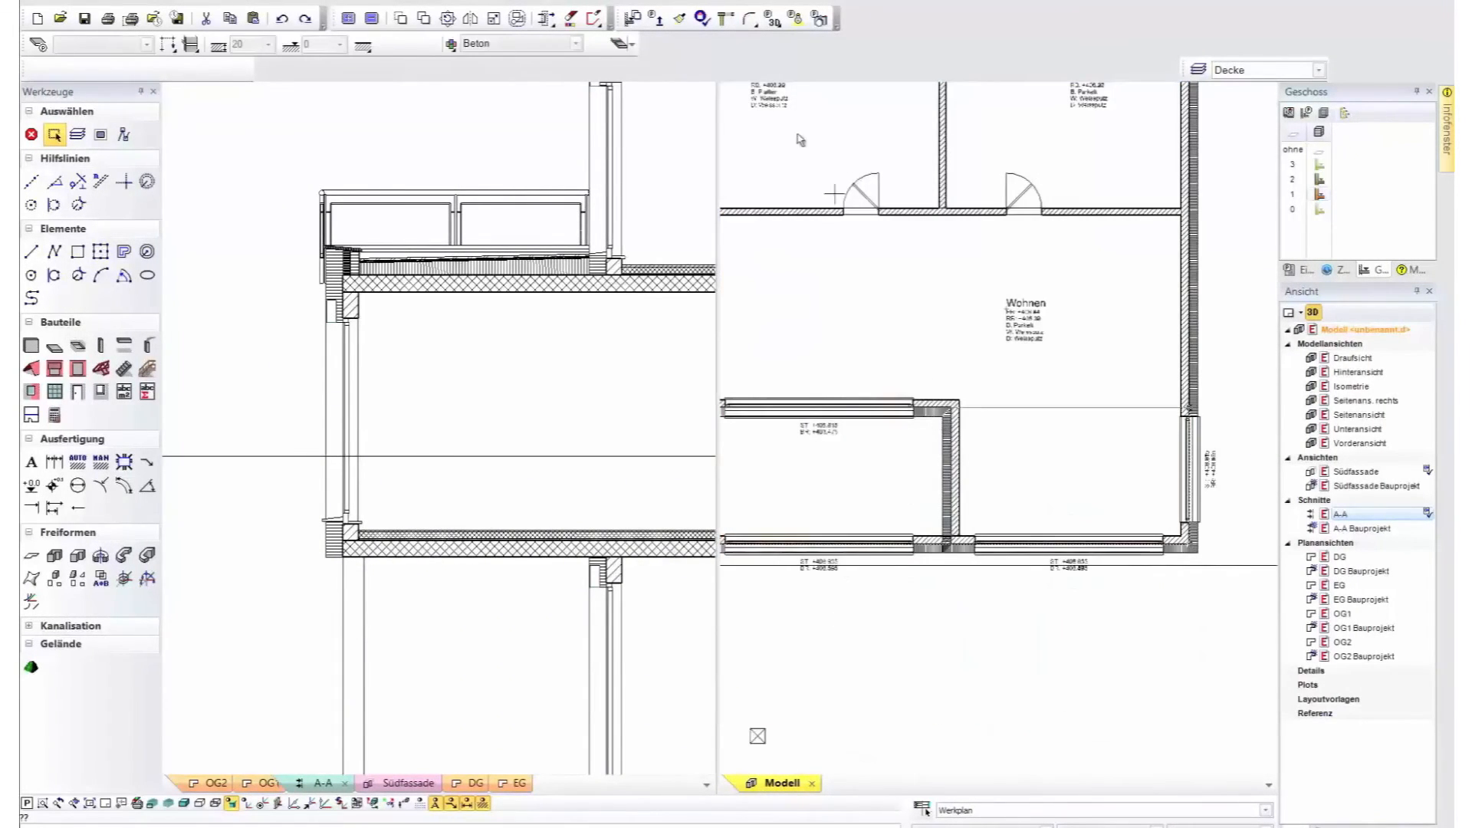
pyautogui.click(618, 44)
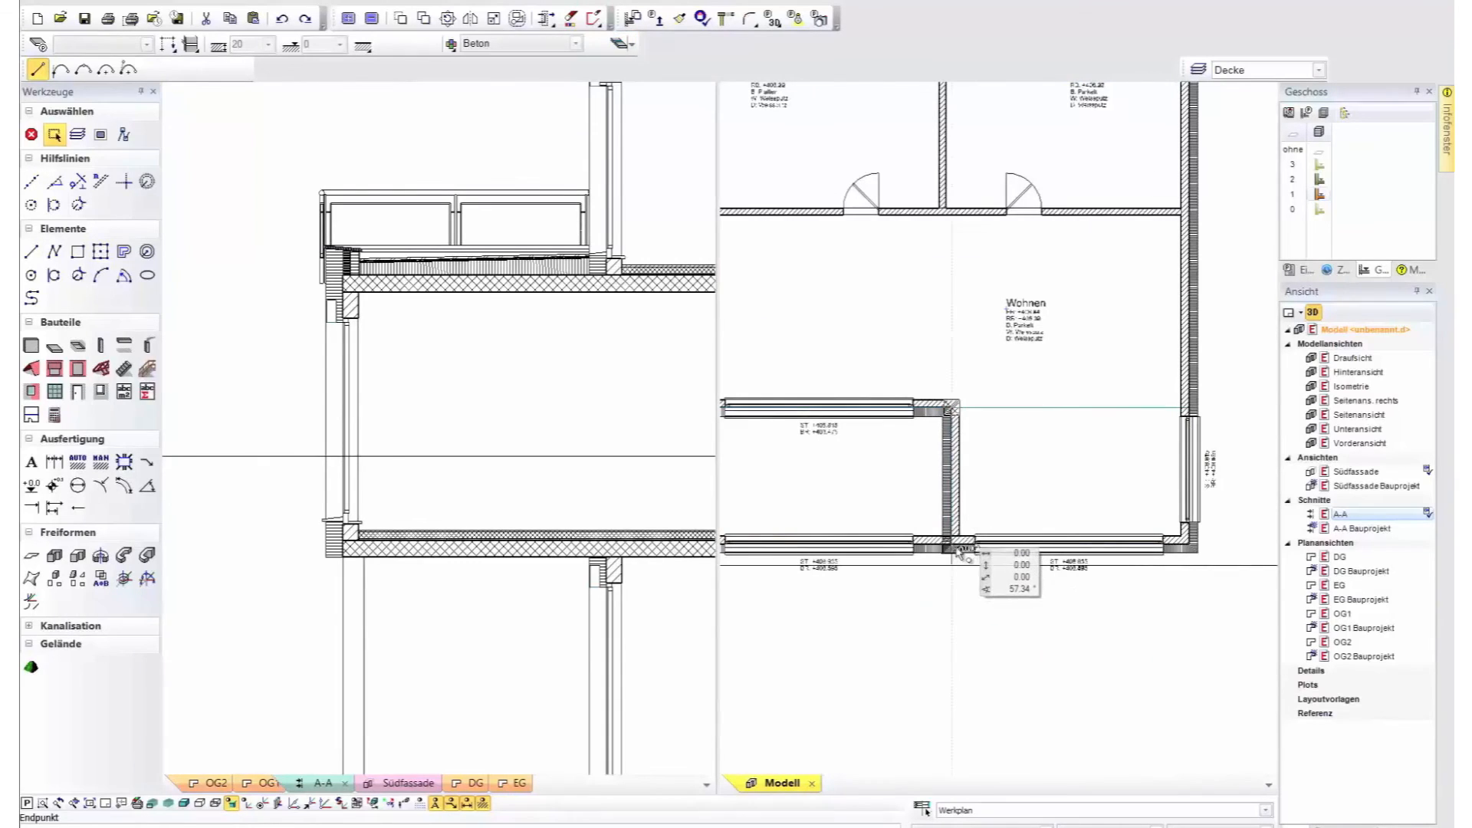
pyautogui.press('Escape')
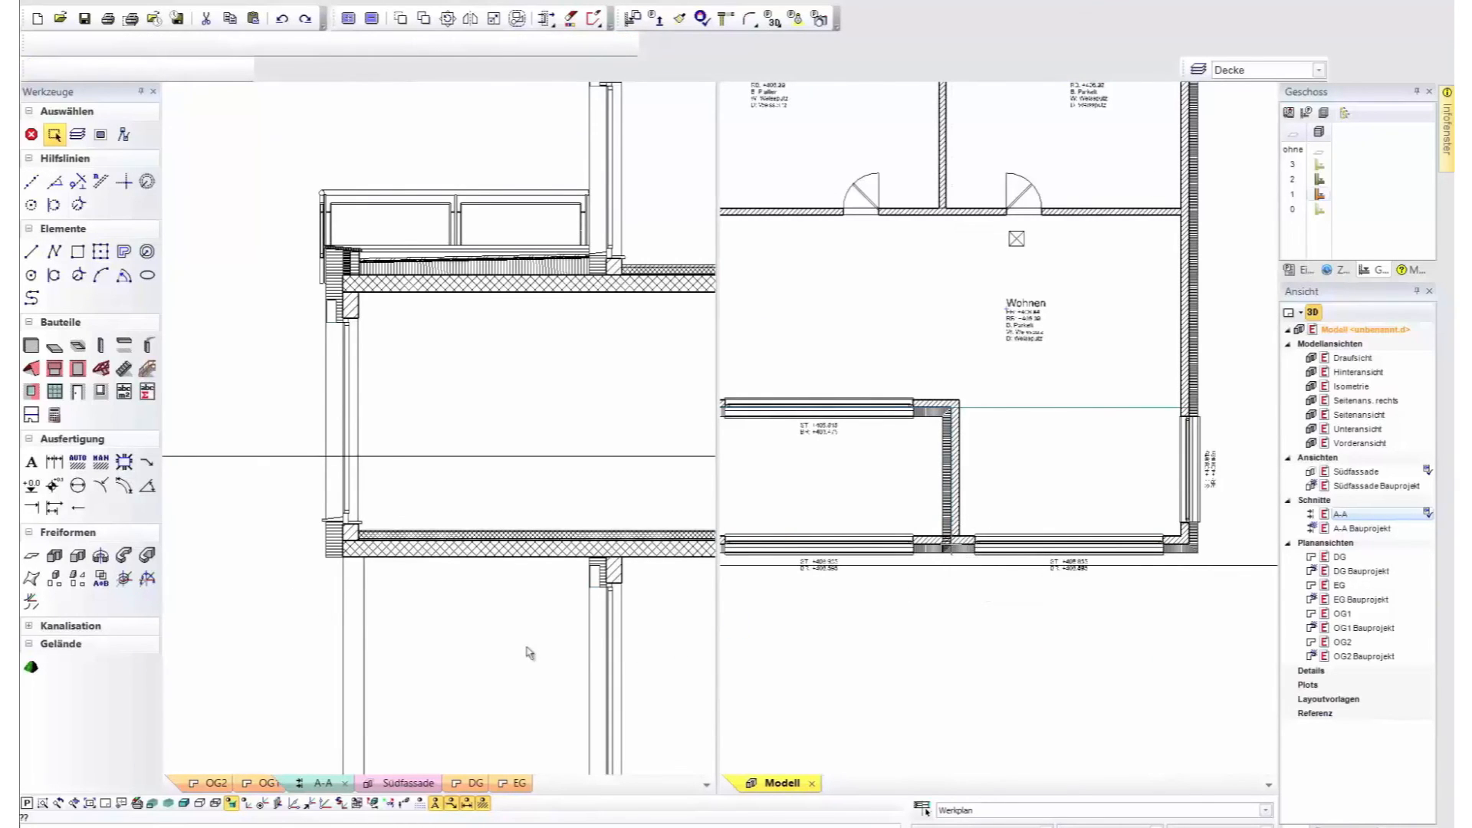
# Add a 14 cm Dämmung layer beneath the concrete of the slab above the loggia and apply the change to the level floor.
pyautogui.doubleClick(503, 559)
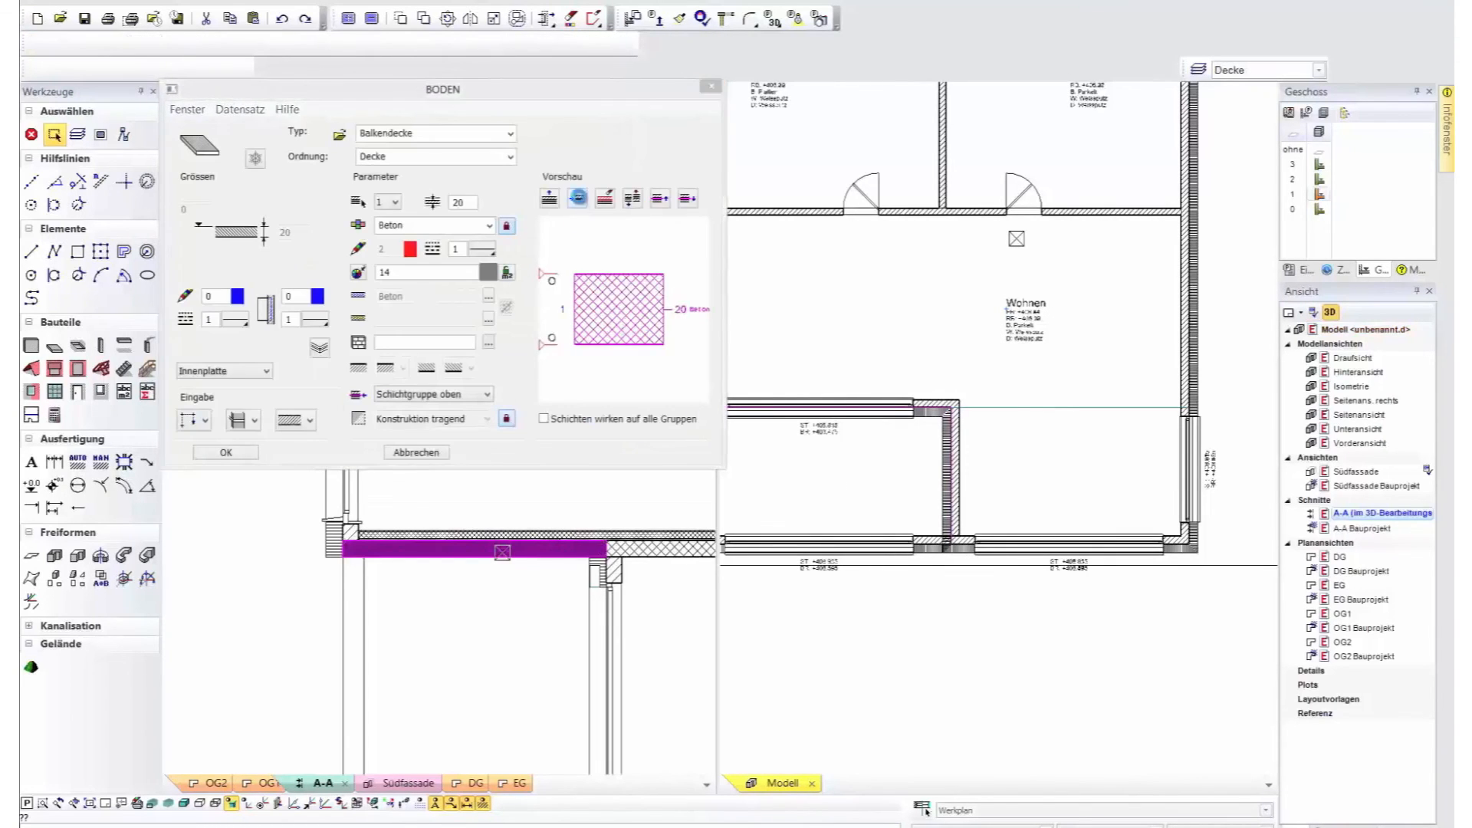
pyautogui.click(578, 198)
pyautogui.click(489, 225)
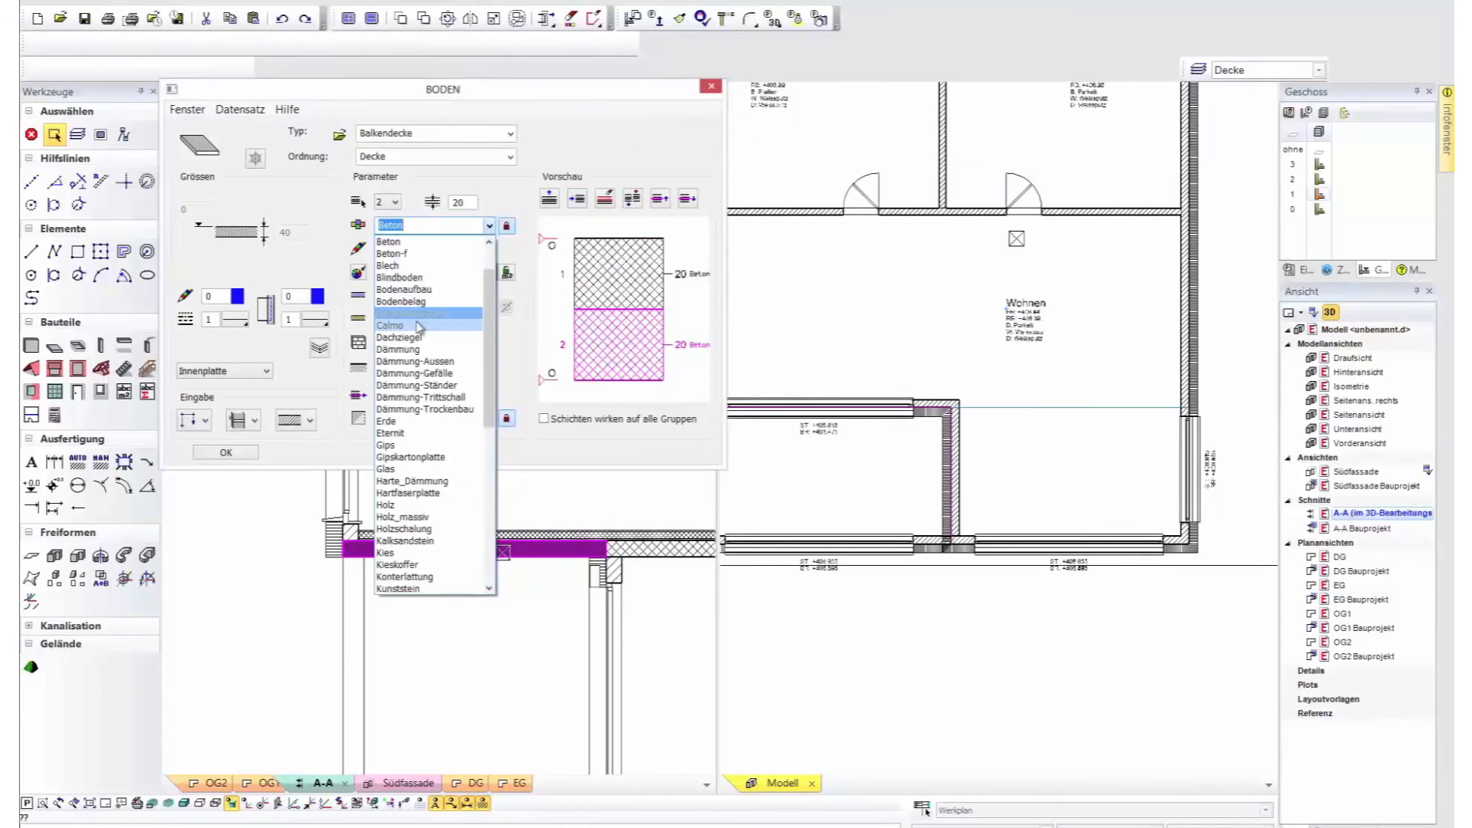
pyautogui.click(398, 349)
pyautogui.write('14')
pyautogui.click(242, 452)
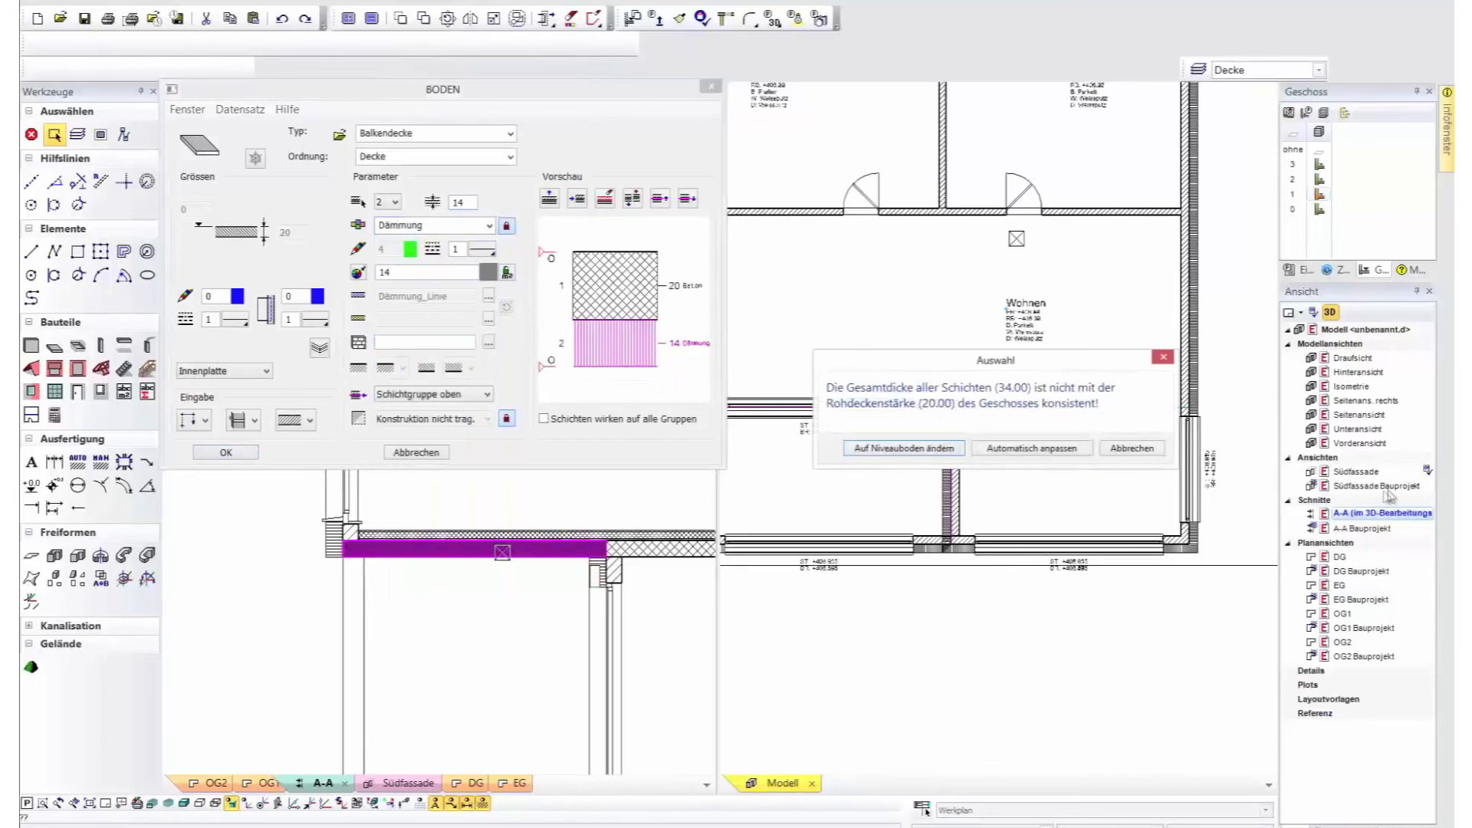
pyautogui.click(904, 449)
# Give the slab beneath the loggia a sloped underside at 2 %, starting at its facade-side top edge and running toward the rear wall.
pyautogui.moveTo(664, 664); pyautogui.dragTo(618, 408, button='middle')
pyautogui.click(470, 589)
pyautogui.scroll(2, 444, 647)
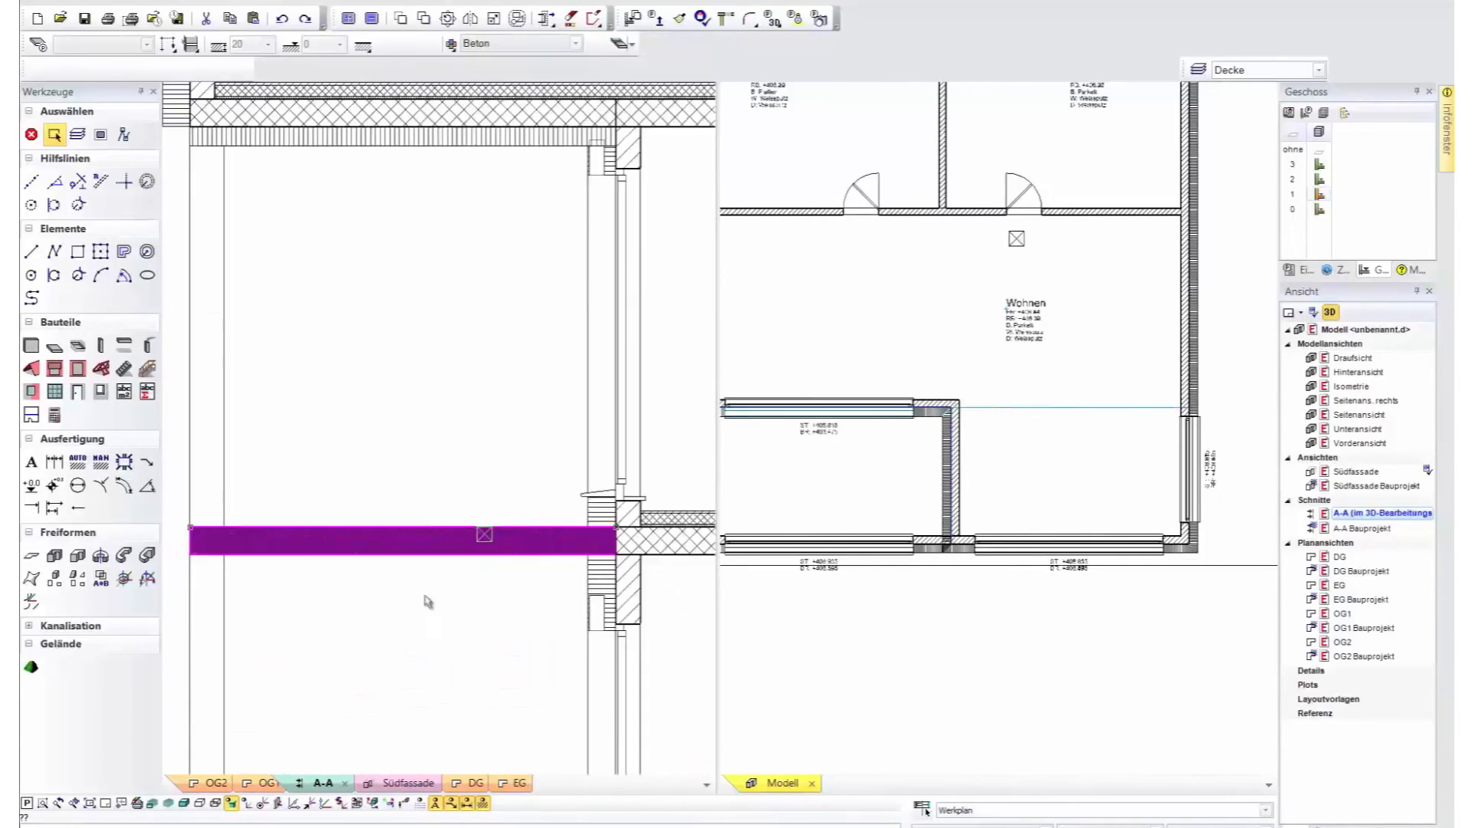
pyautogui.click(36, 46)
pyautogui.click(299, 422)
pyautogui.click(307, 461)
pyautogui.click(398, 371)
pyautogui.click(392, 386)
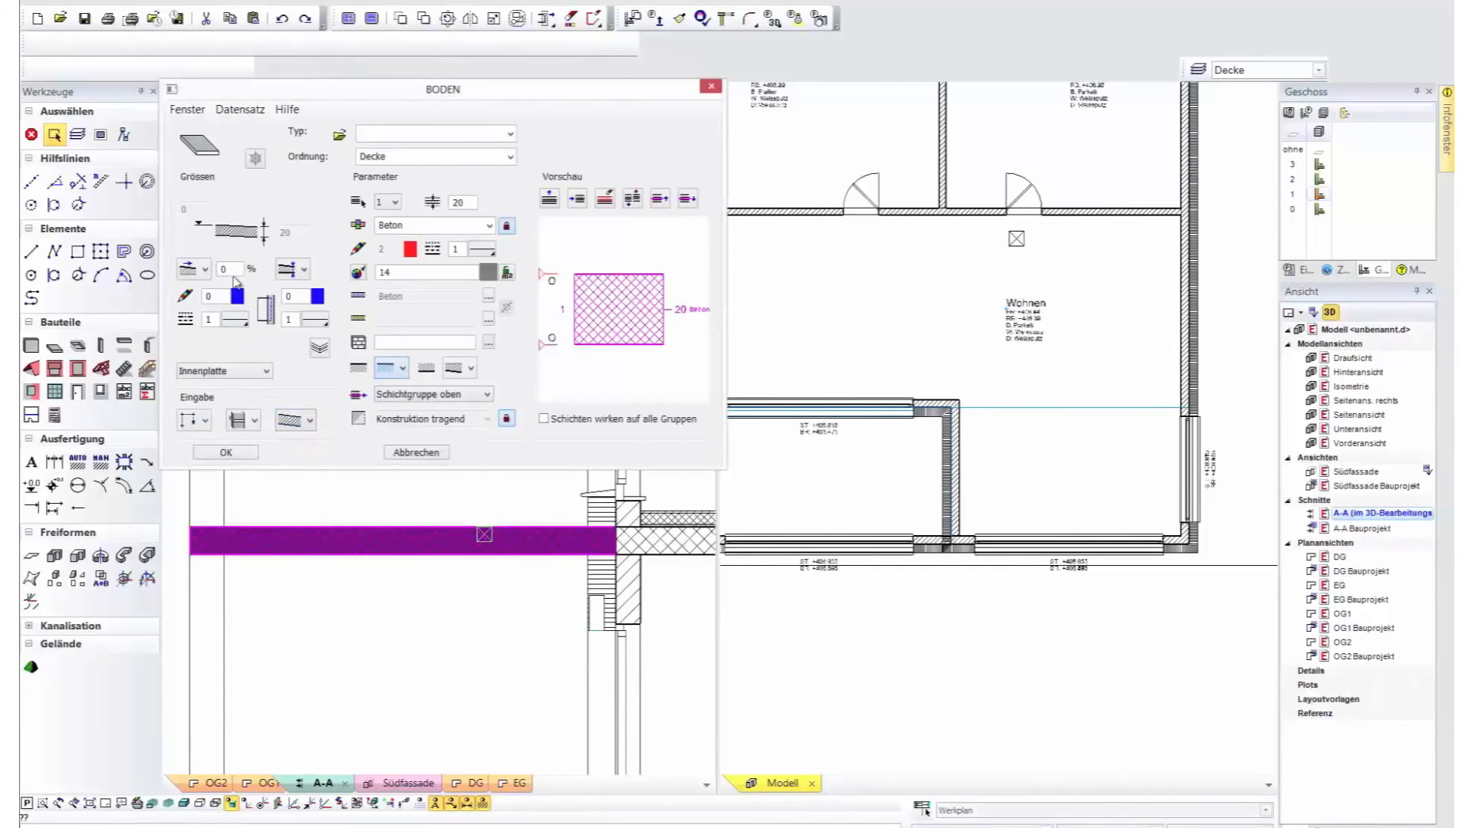
pyautogui.click(303, 271)
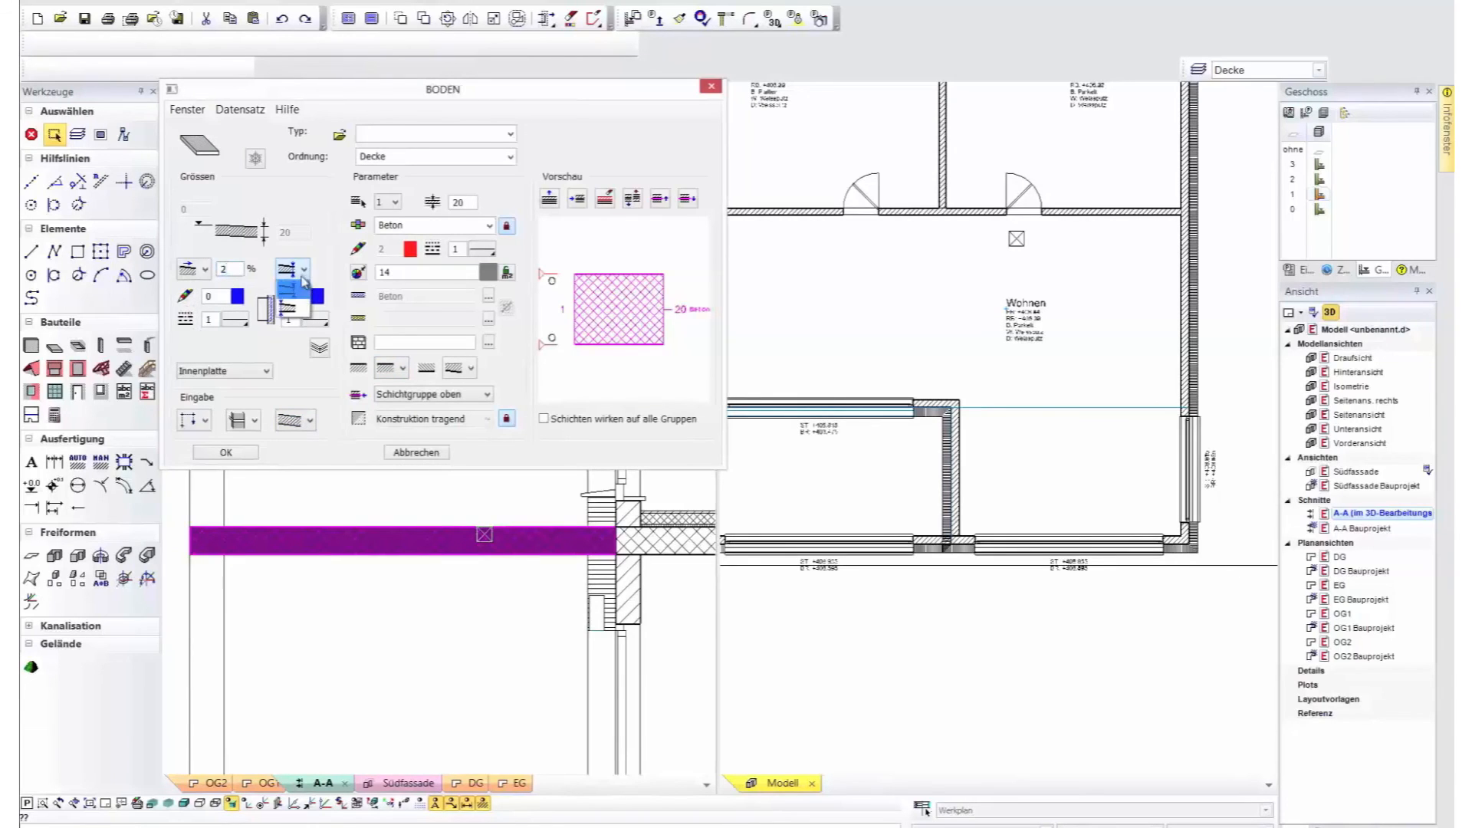
pyautogui.click(294, 315)
pyautogui.click(225, 453)
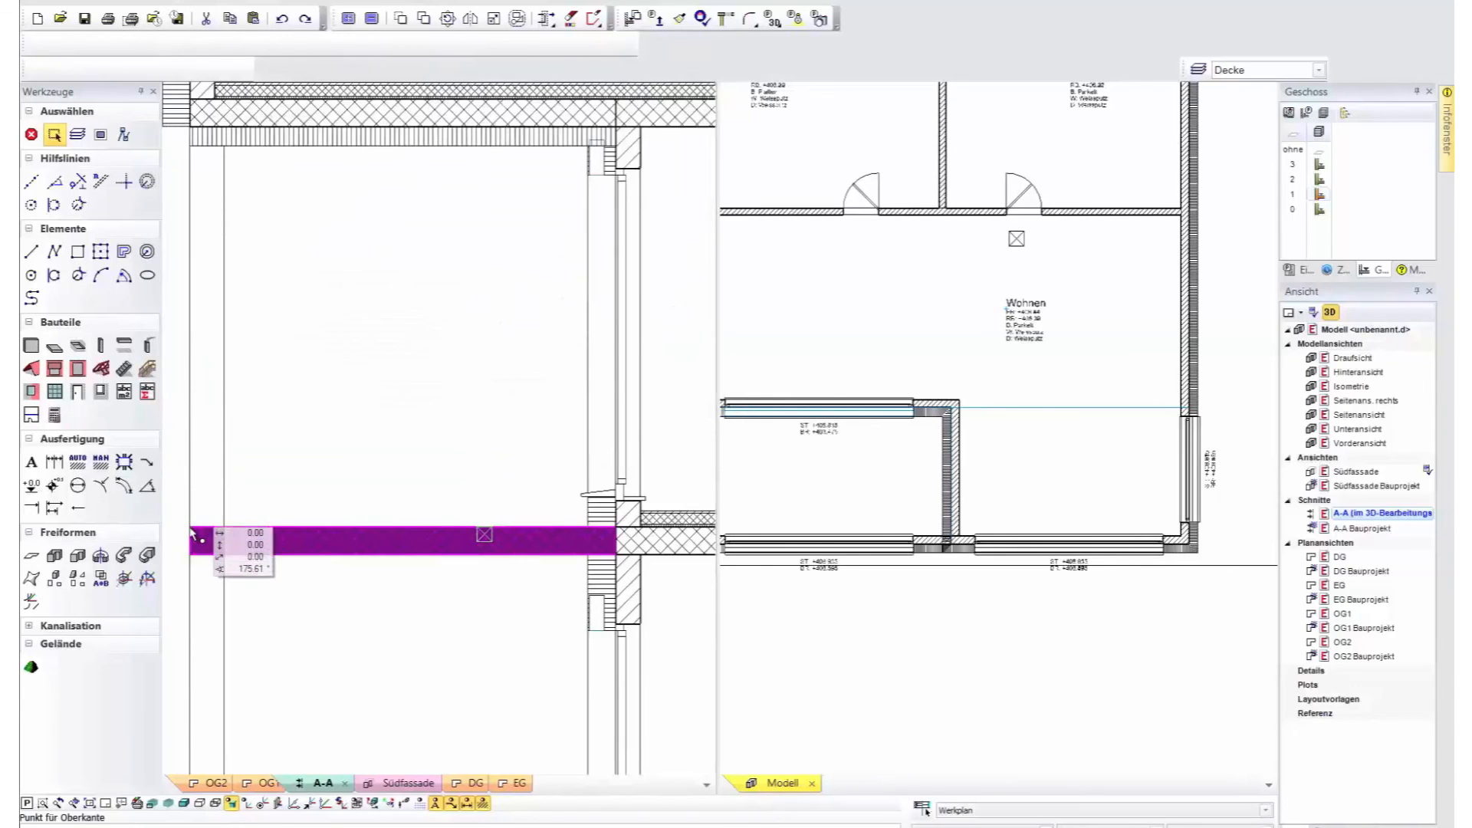
pyautogui.click(304, 529)
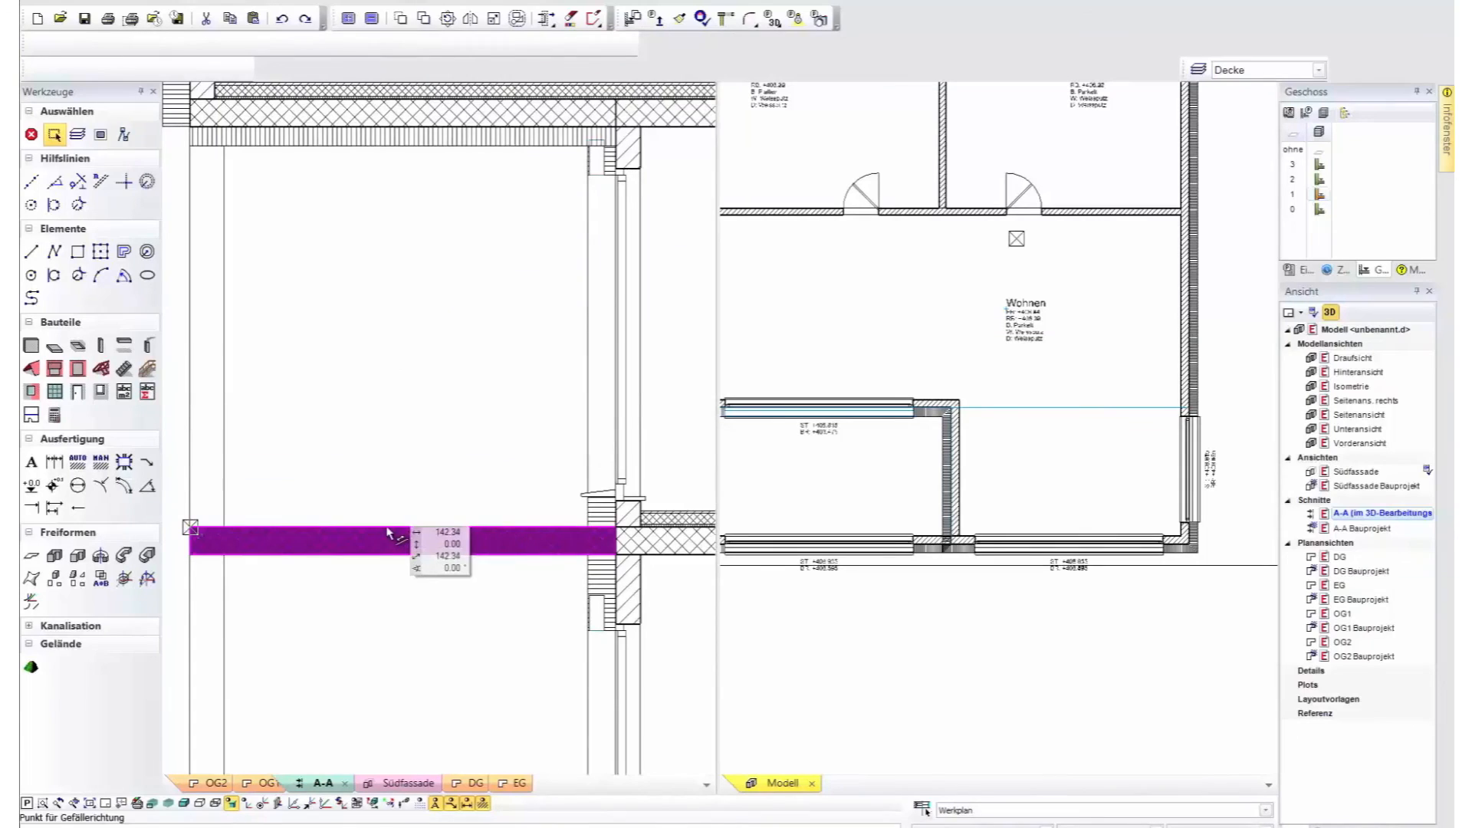
pyautogui.click(387, 529)
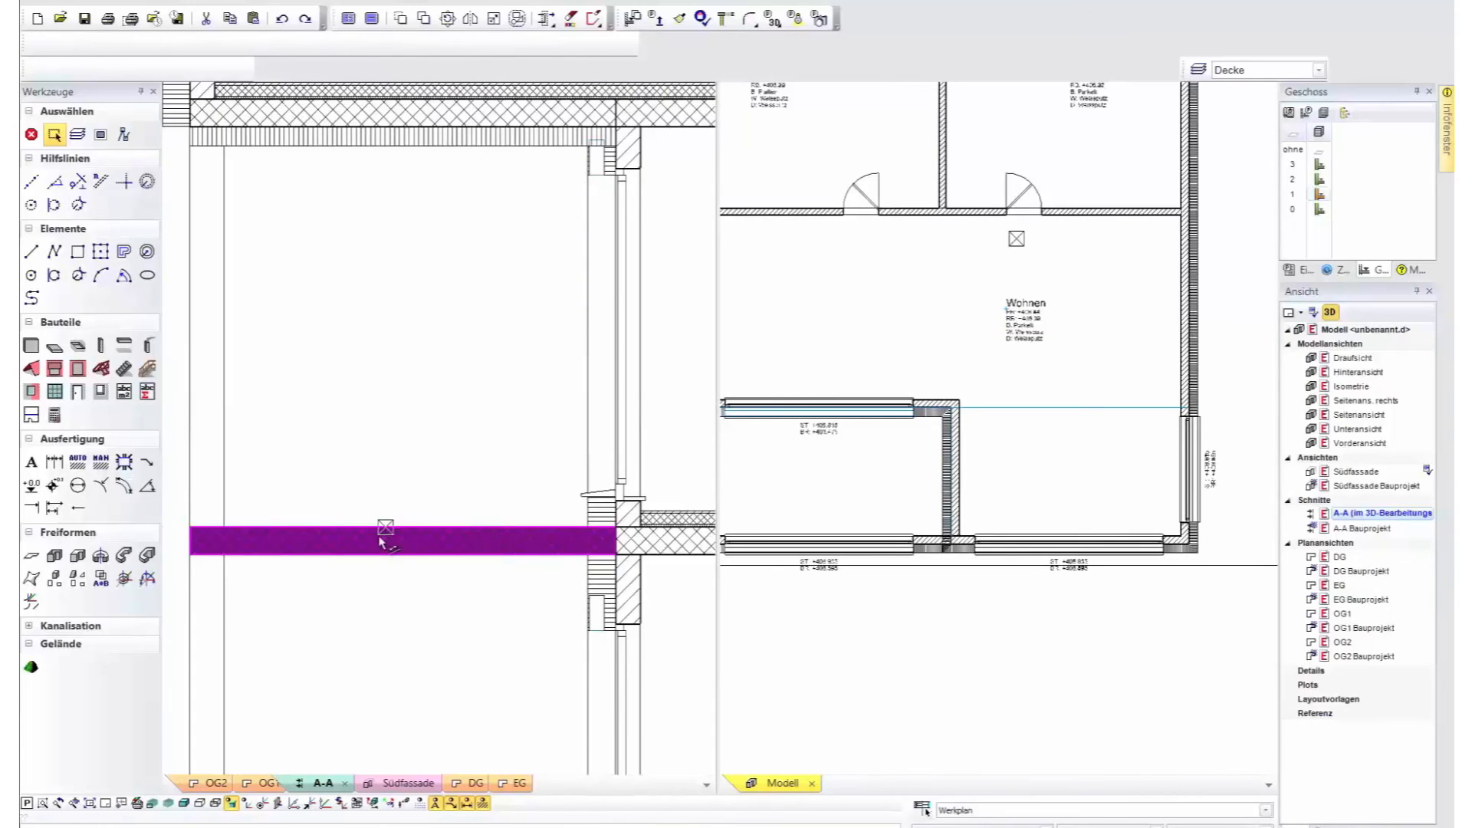
# Pull the sloped slab's rear edge back to the outer face of the rear wall's insulation.
pyautogui.click(615, 528)
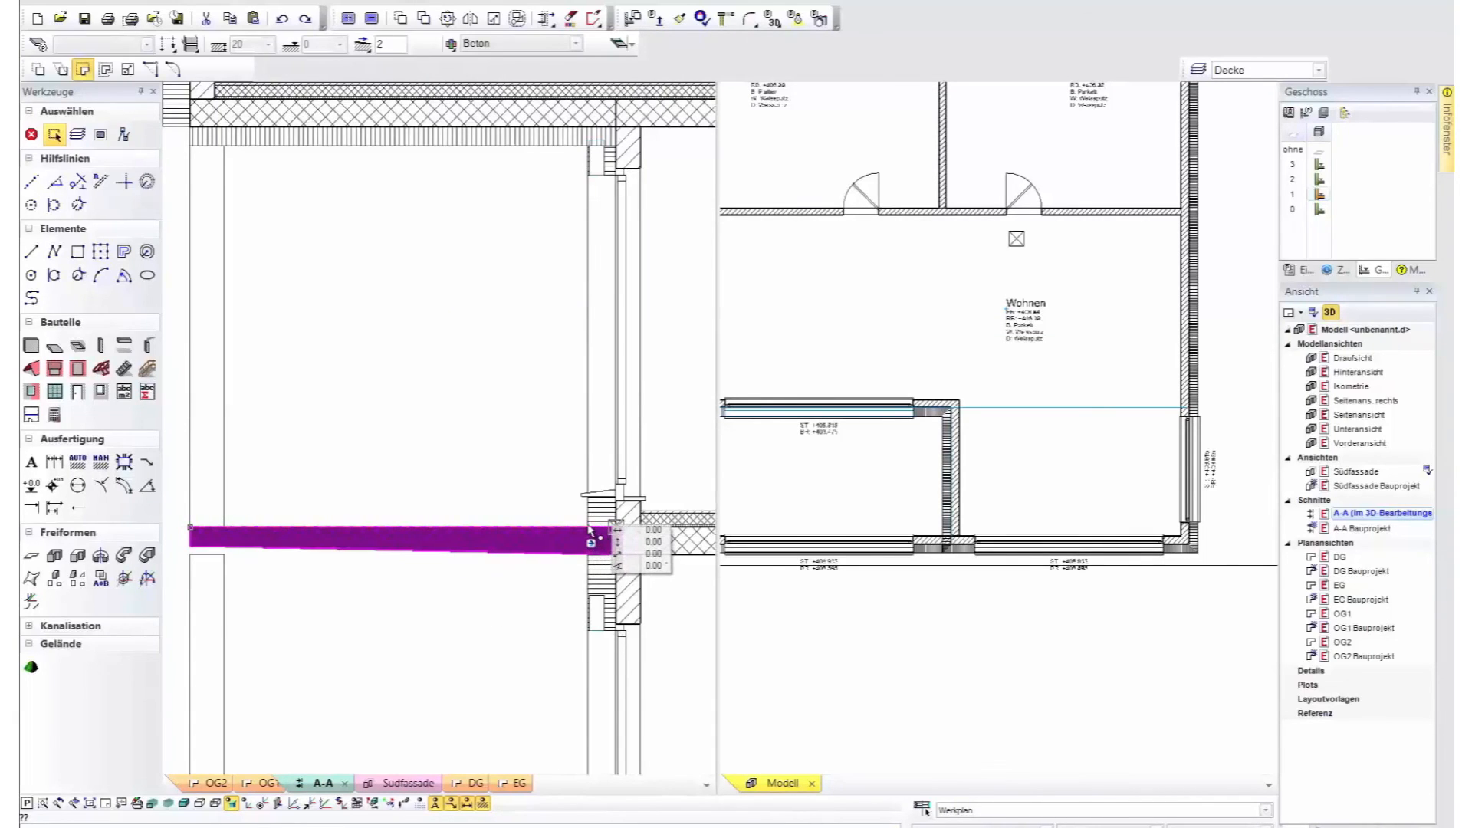
pyautogui.click(588, 528)
pyautogui.scroll(-3, 580, 587)
pyautogui.press('Escape')
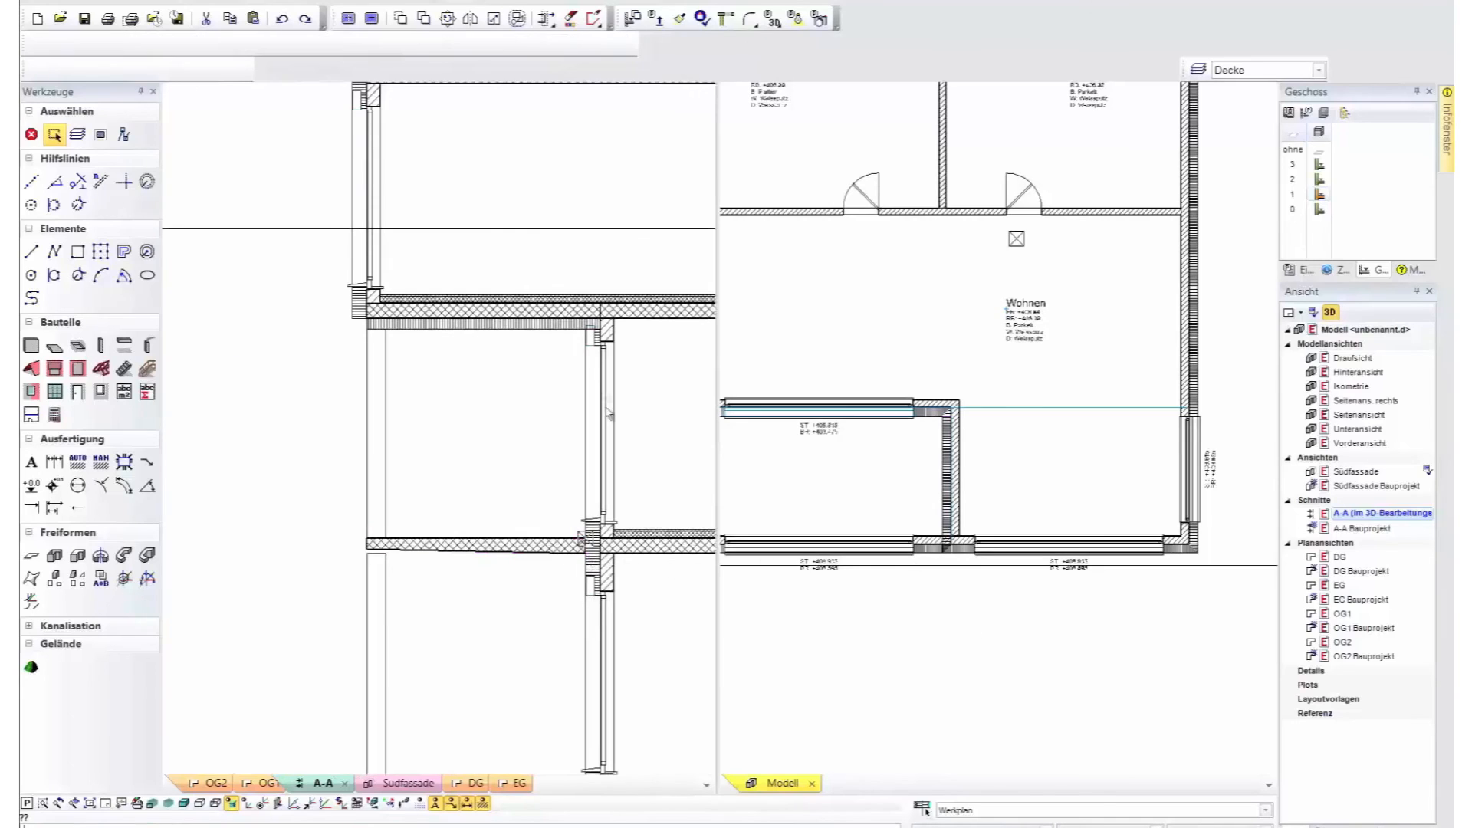
# Turn off the automatic mode for the Wohnen room whose floor build-up adjoins the loggia's rear wall.
pyautogui.moveTo(634, 408); pyautogui.dragTo(518, 213, button='middle')
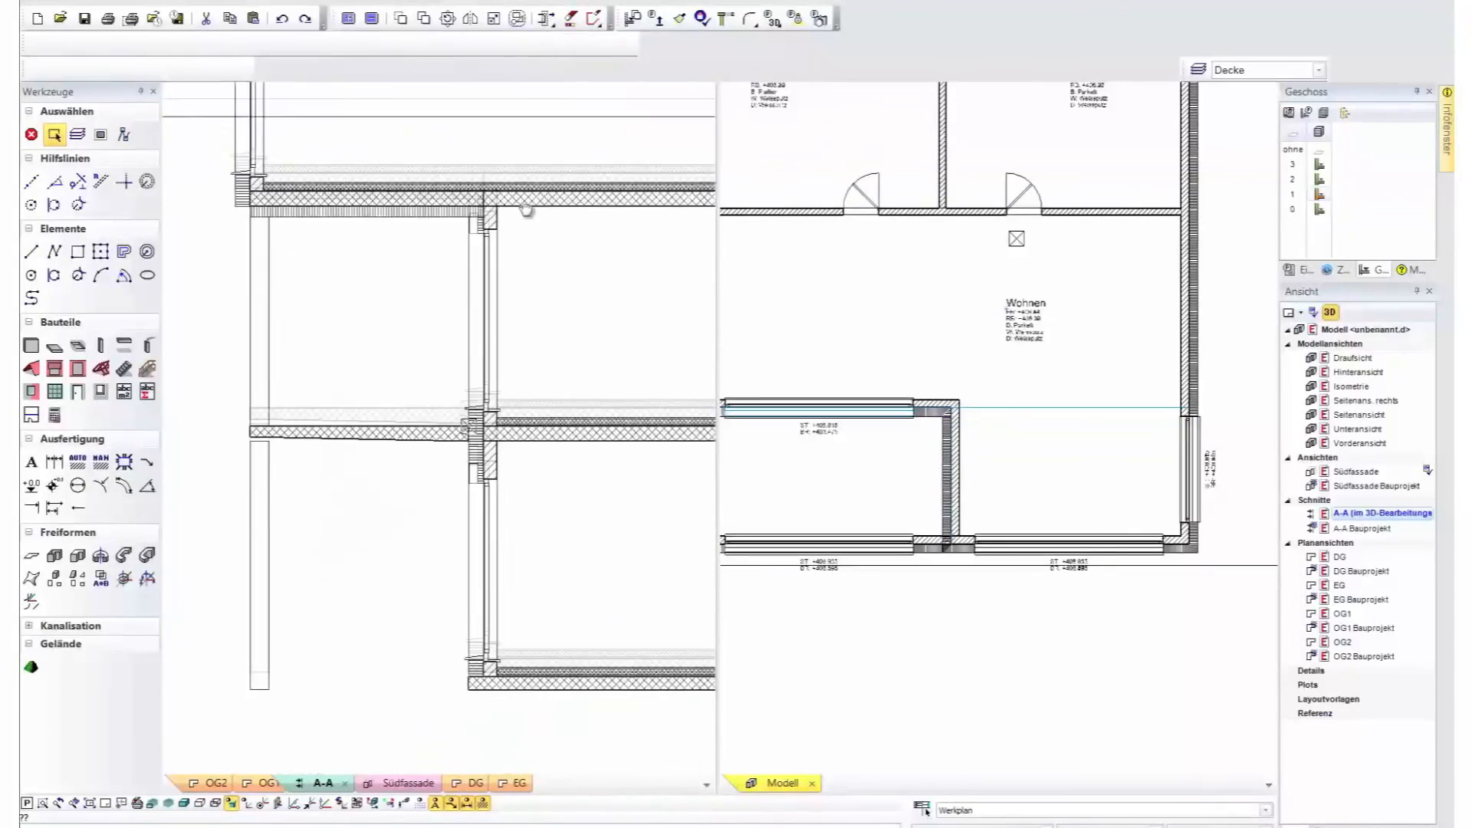
pyautogui.scroll(5, 512, 346)
pyautogui.click(473, 327)
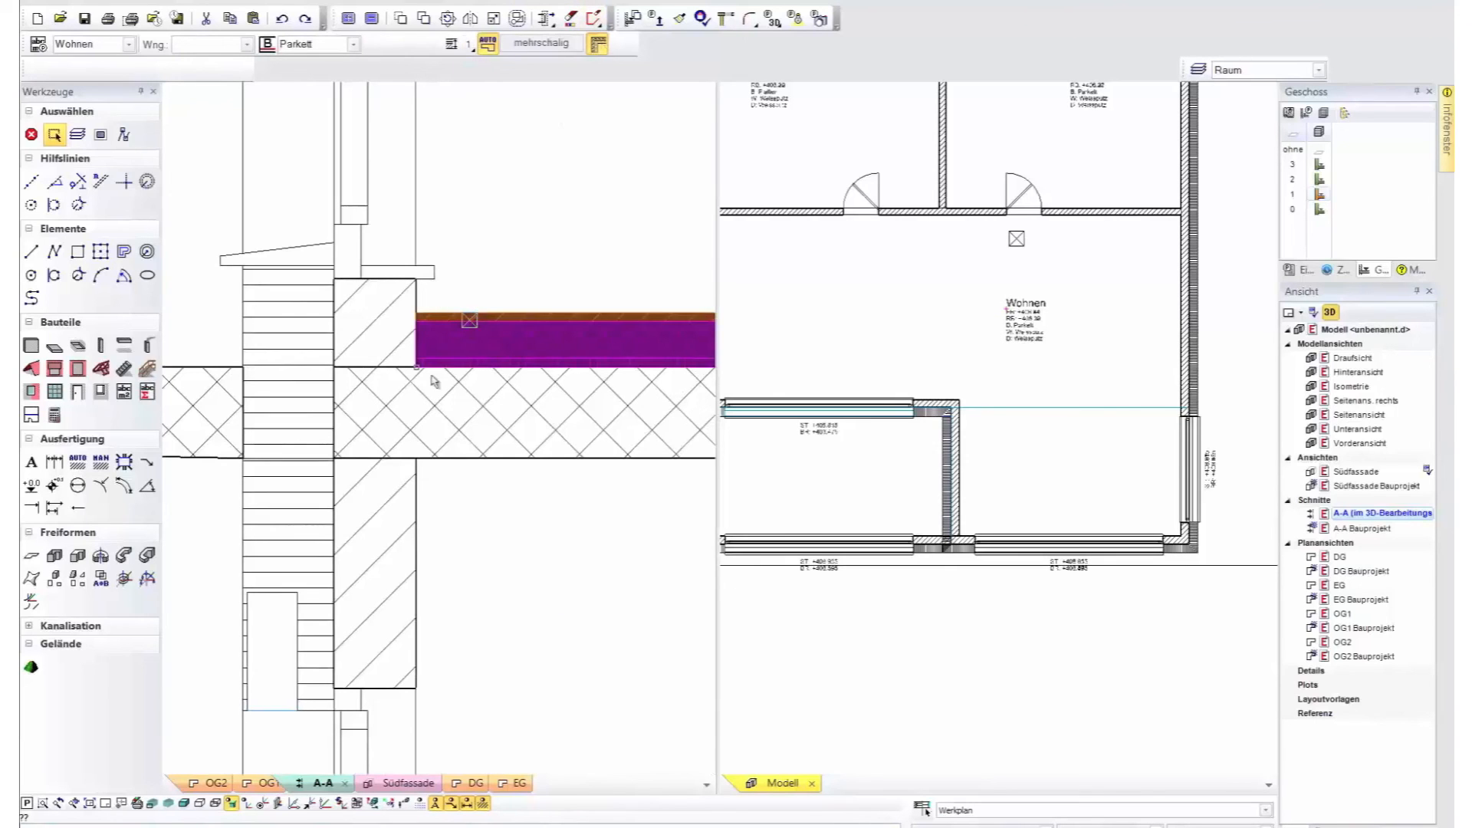
pyautogui.click(487, 46)
pyautogui.scroll(-8, 552, 280)
pyautogui.moveTo(598, 219); pyautogui.dragTo(464, 499, button='middle')
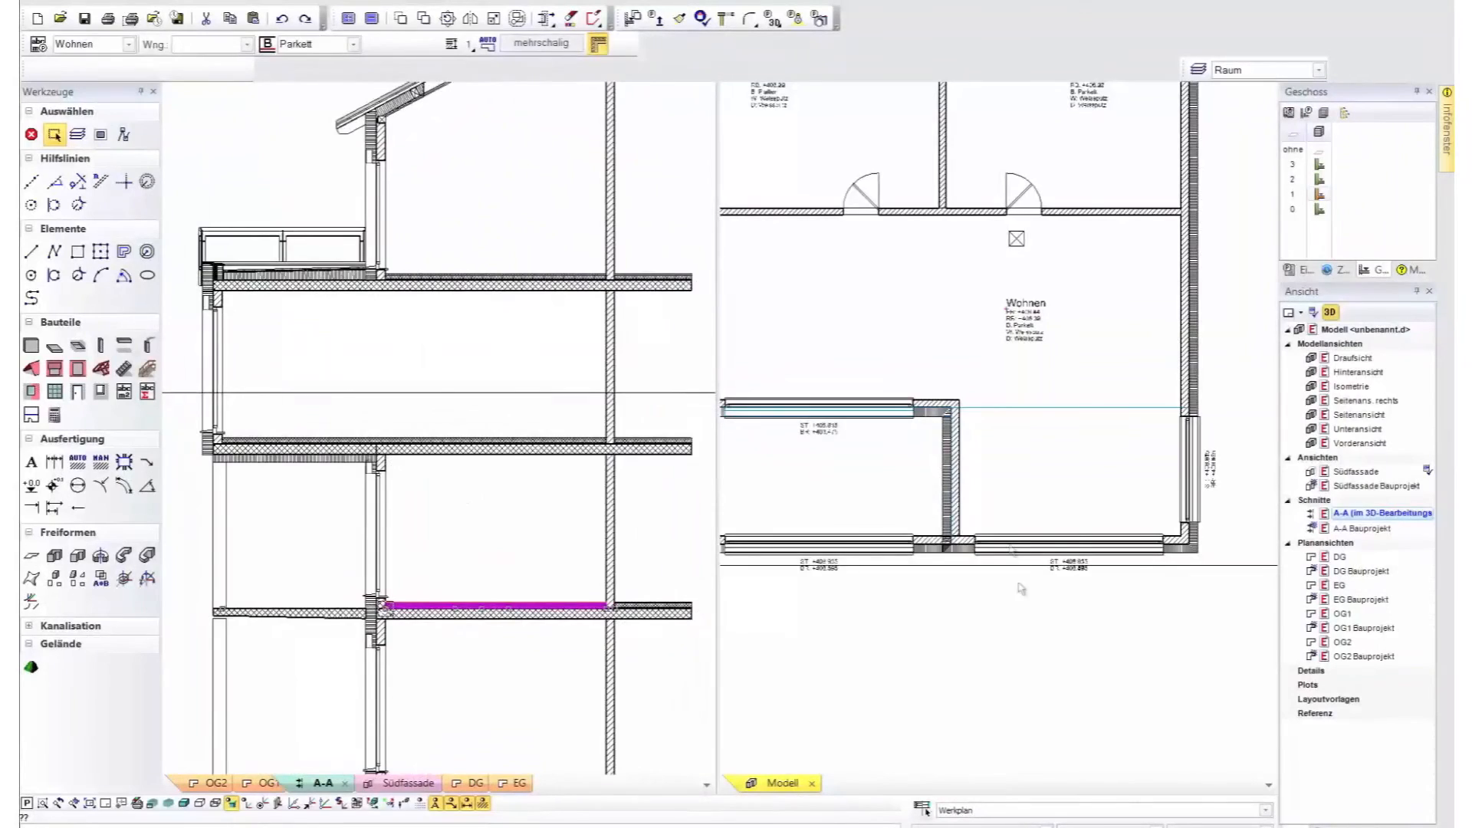
pyautogui.click(1062, 605)
# Show all storeys in the plan and create a new section running across the loggia along axis C.
pyautogui.scroll(-5, 1070, 613)
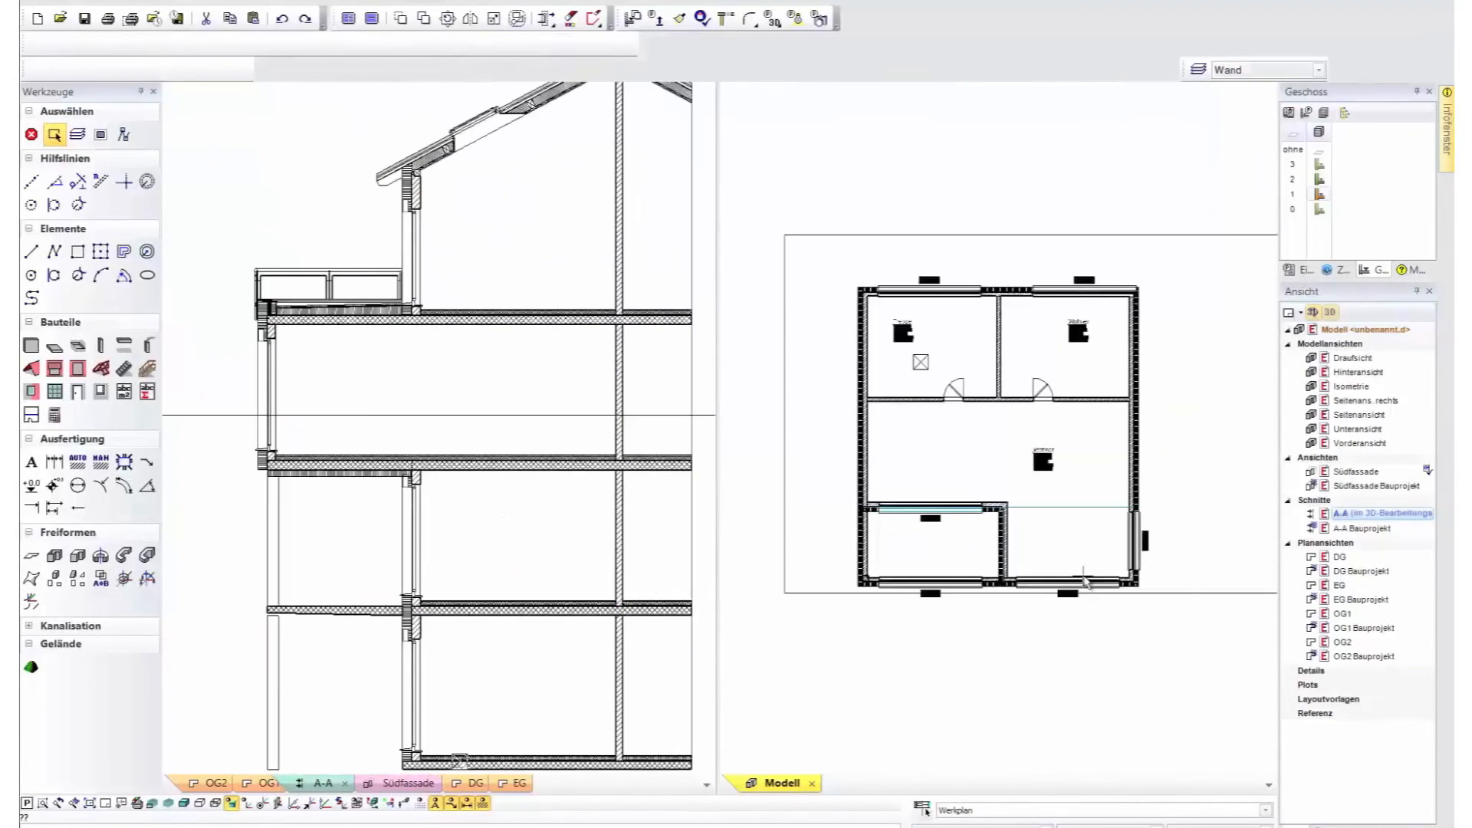
pyautogui.click(1320, 137)
pyautogui.rightClick(1314, 502)
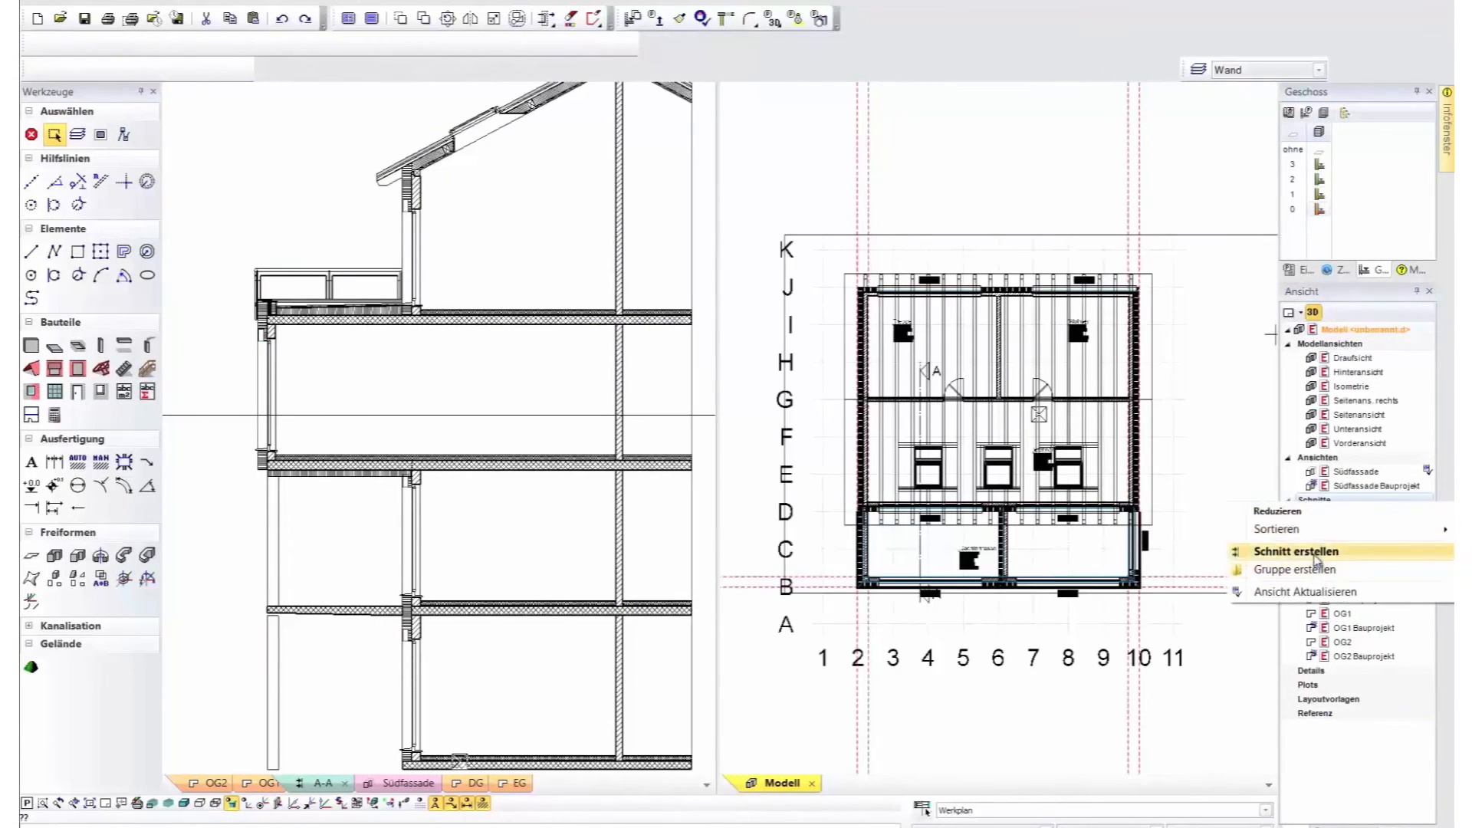
pyautogui.click(1353, 552)
pyautogui.click(693, 623)
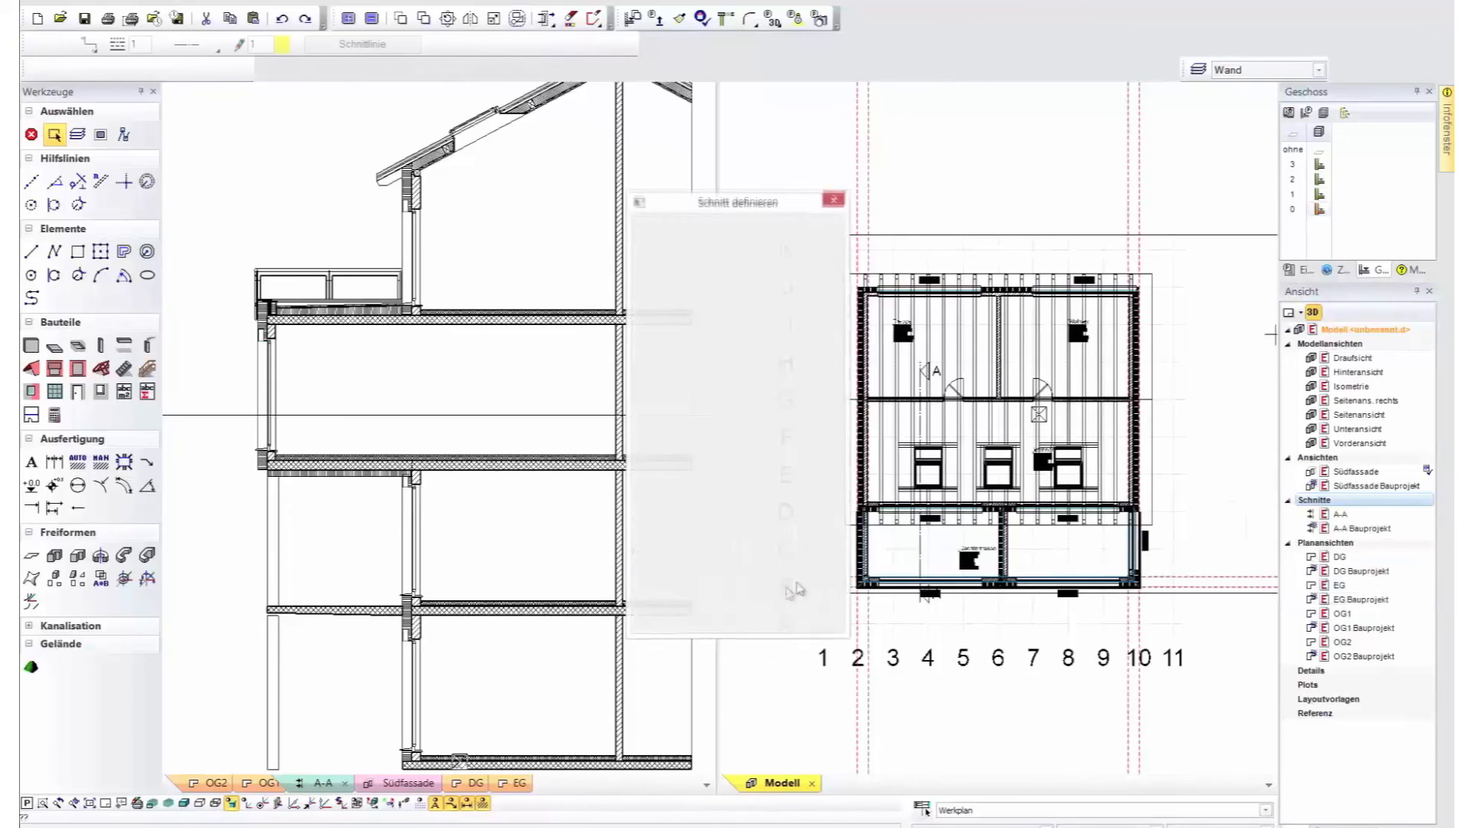
pyautogui.click(839, 549)
pyautogui.click(1170, 553)
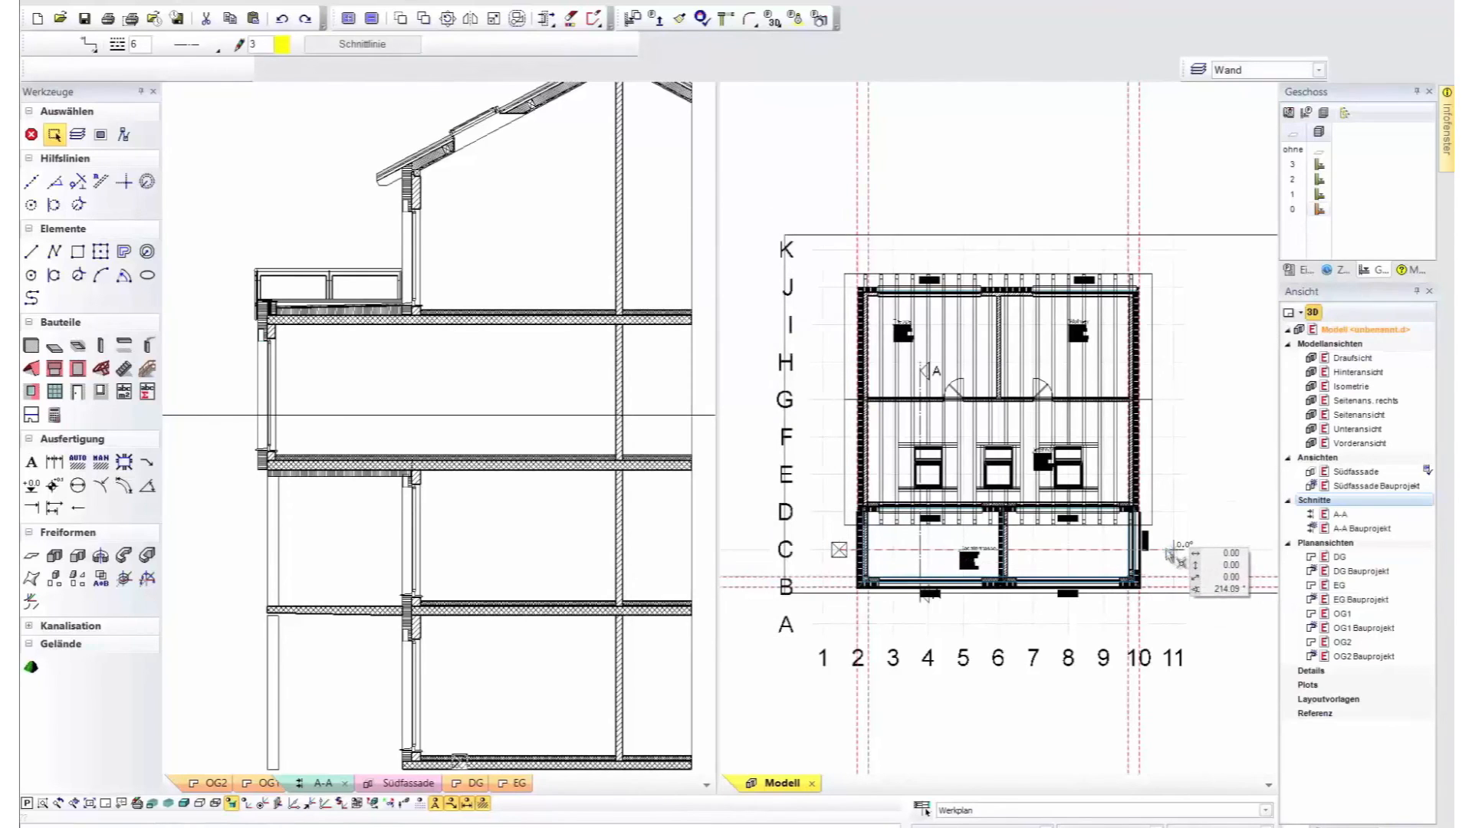
pyautogui.click(1169, 619)
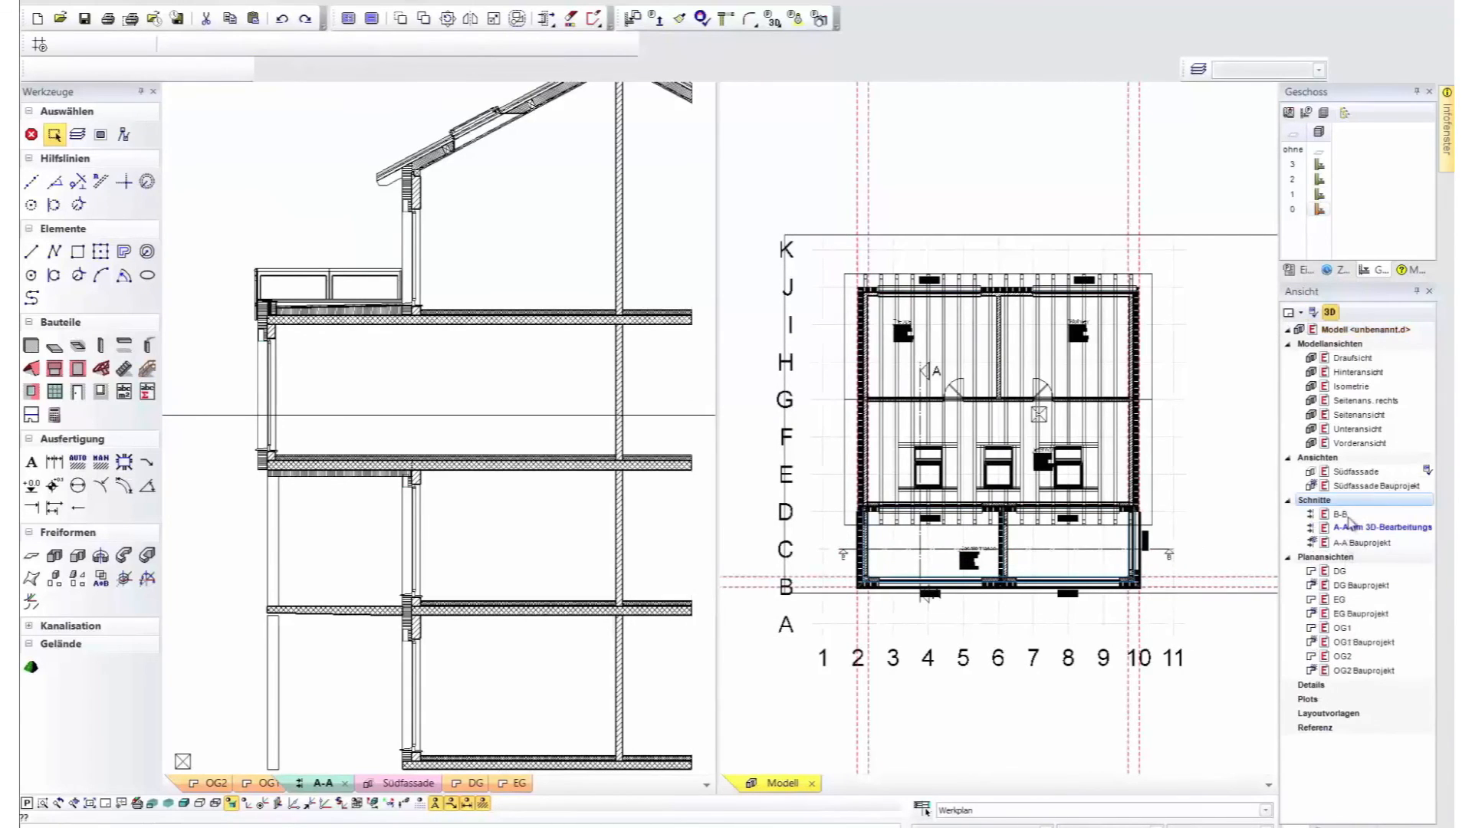
# Open section B-B and pull the sloped loggia slab's side edge back to the outer face of the side wall's insulation.
pyautogui.doubleClick(1347, 514)
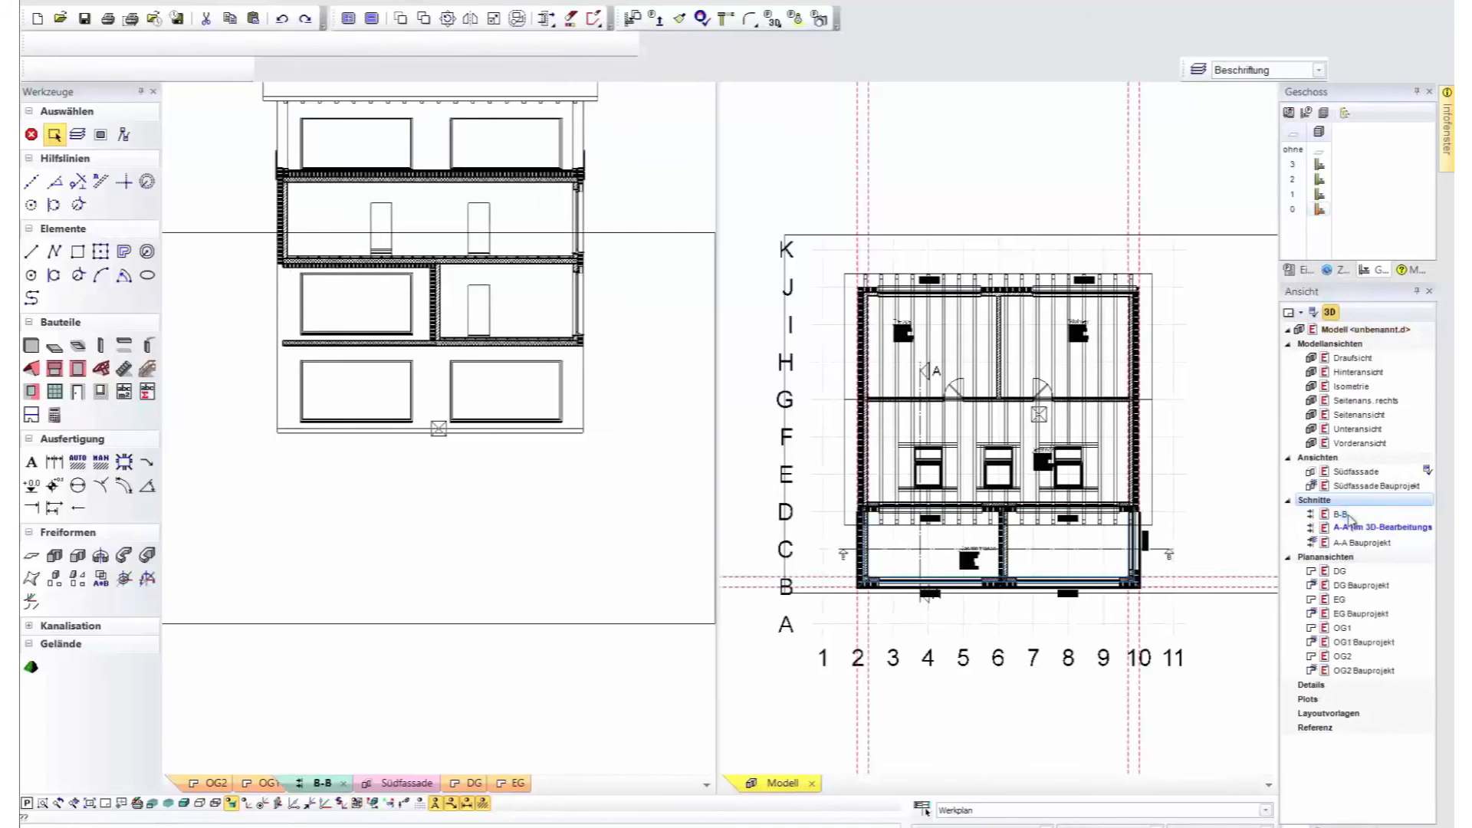
pyautogui.click(379, 406)
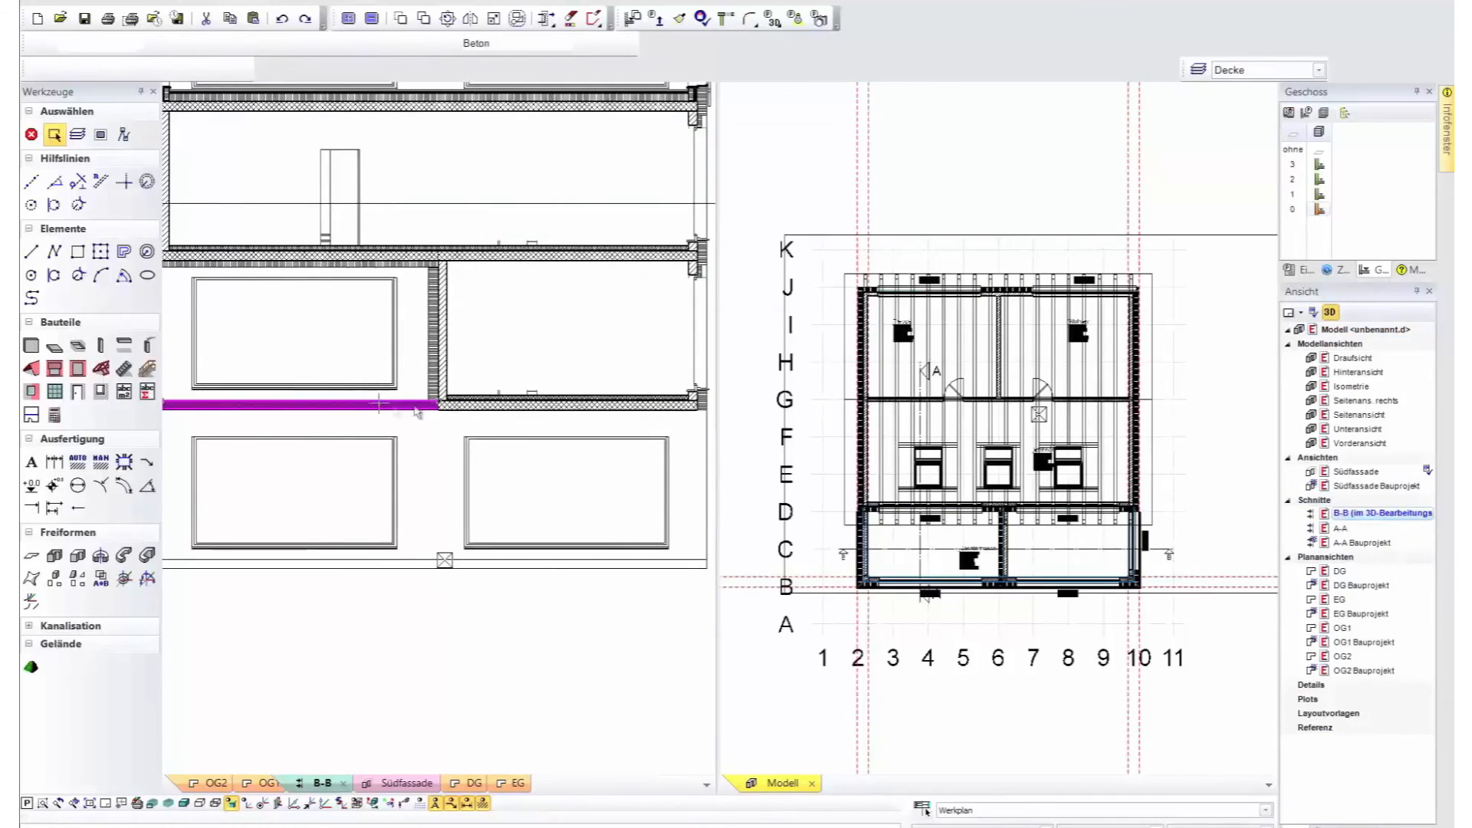
pyautogui.scroll(2, 433, 404)
pyautogui.click(448, 399)
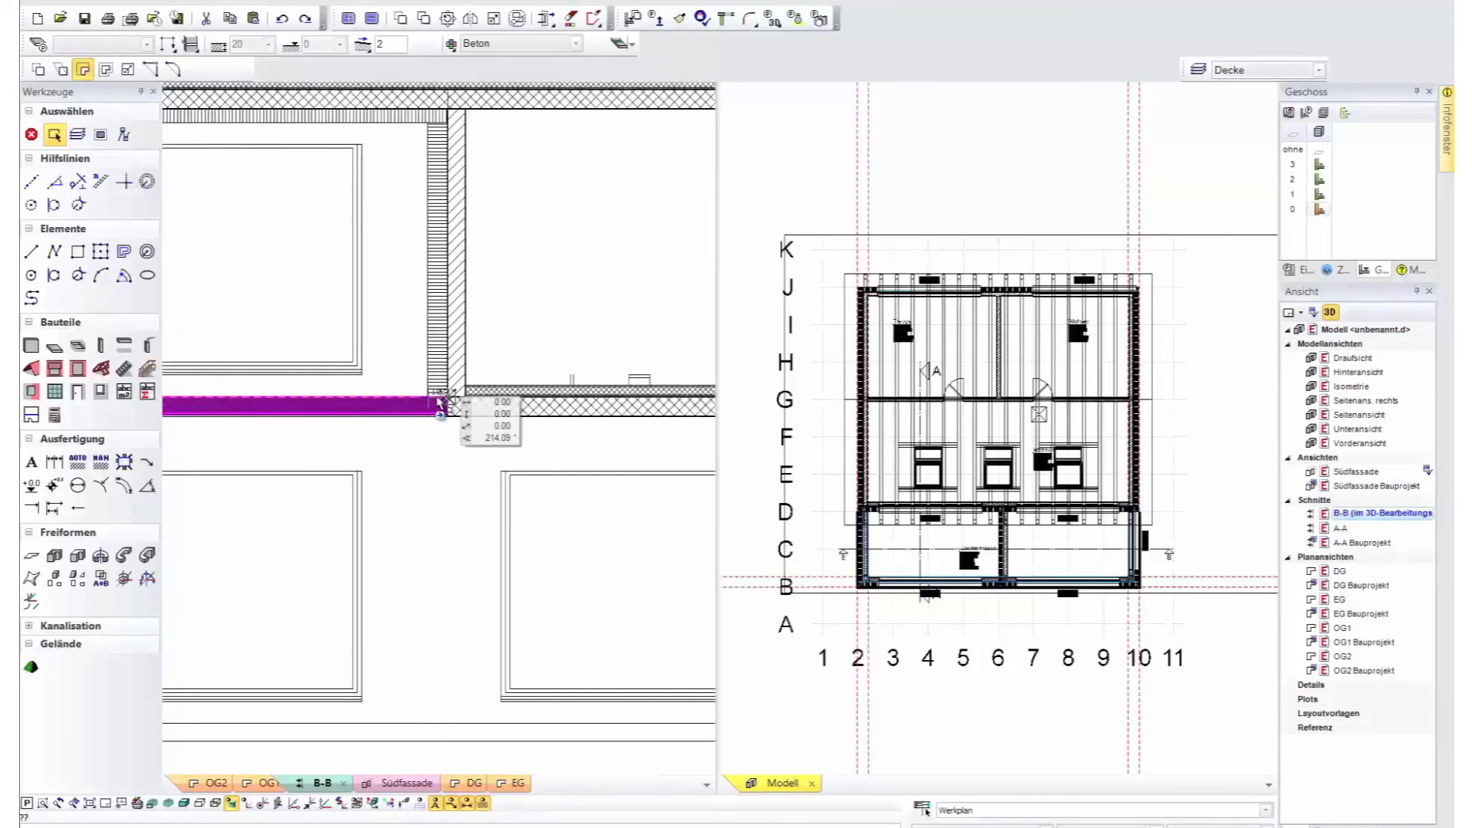
pyautogui.click(428, 417)
pyautogui.click(407, 436)
# Examine the loggia slabs, terrace parapets and facade connections on both sides of the building in section B-B.
pyautogui.scroll(-2, 498, 418)
pyautogui.click(340, 266)
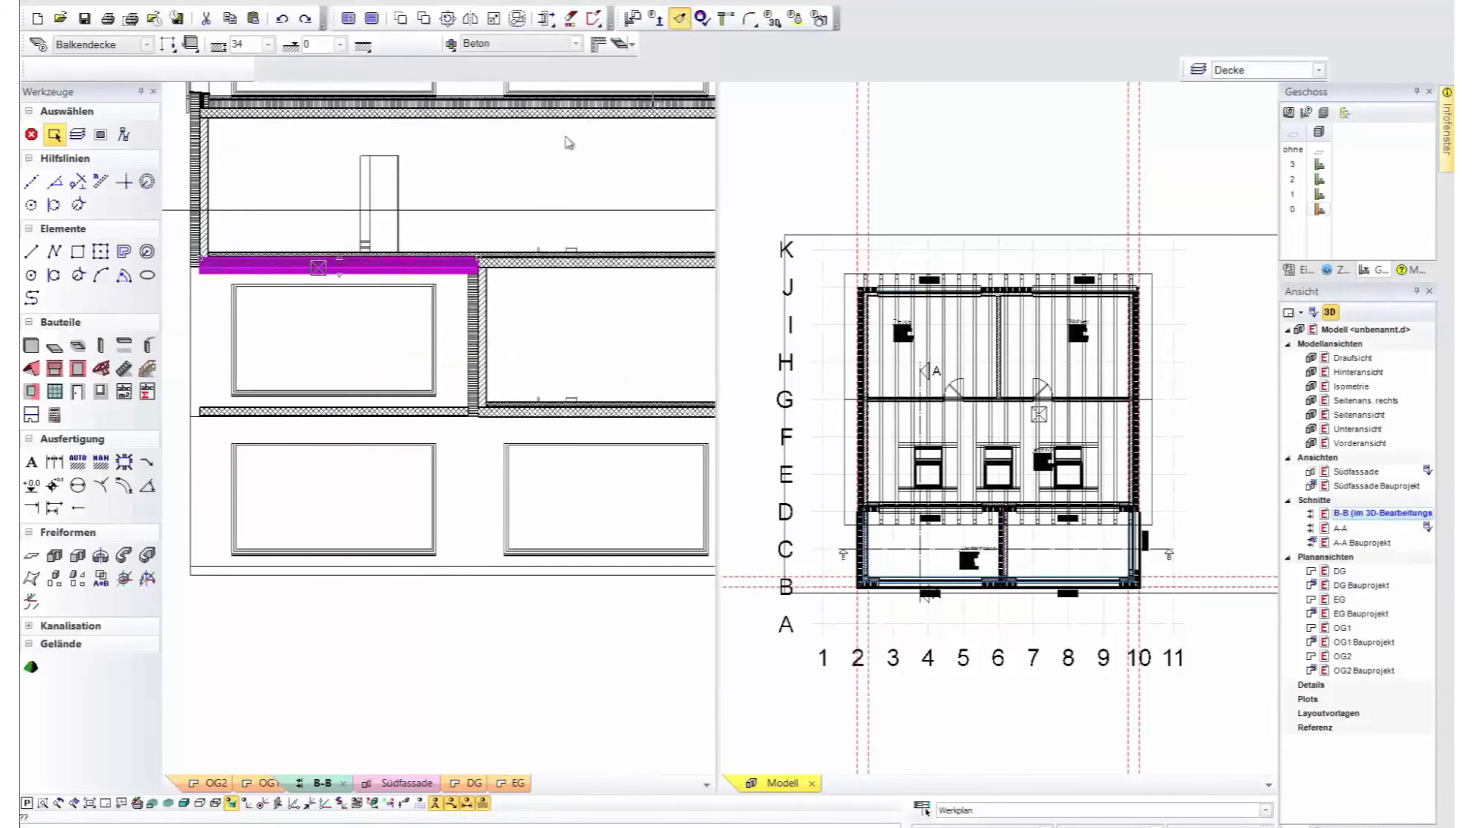
pyautogui.click(734, 535)
pyautogui.click(570, 534)
pyautogui.scroll(4, 236, 115)
pyautogui.moveTo(332, 289); pyautogui.dragTo(587, 414, button='middle')
pyautogui.scroll(2, 443, 219)
pyautogui.press('Escape')
pyautogui.scroll(5, 451, 293)
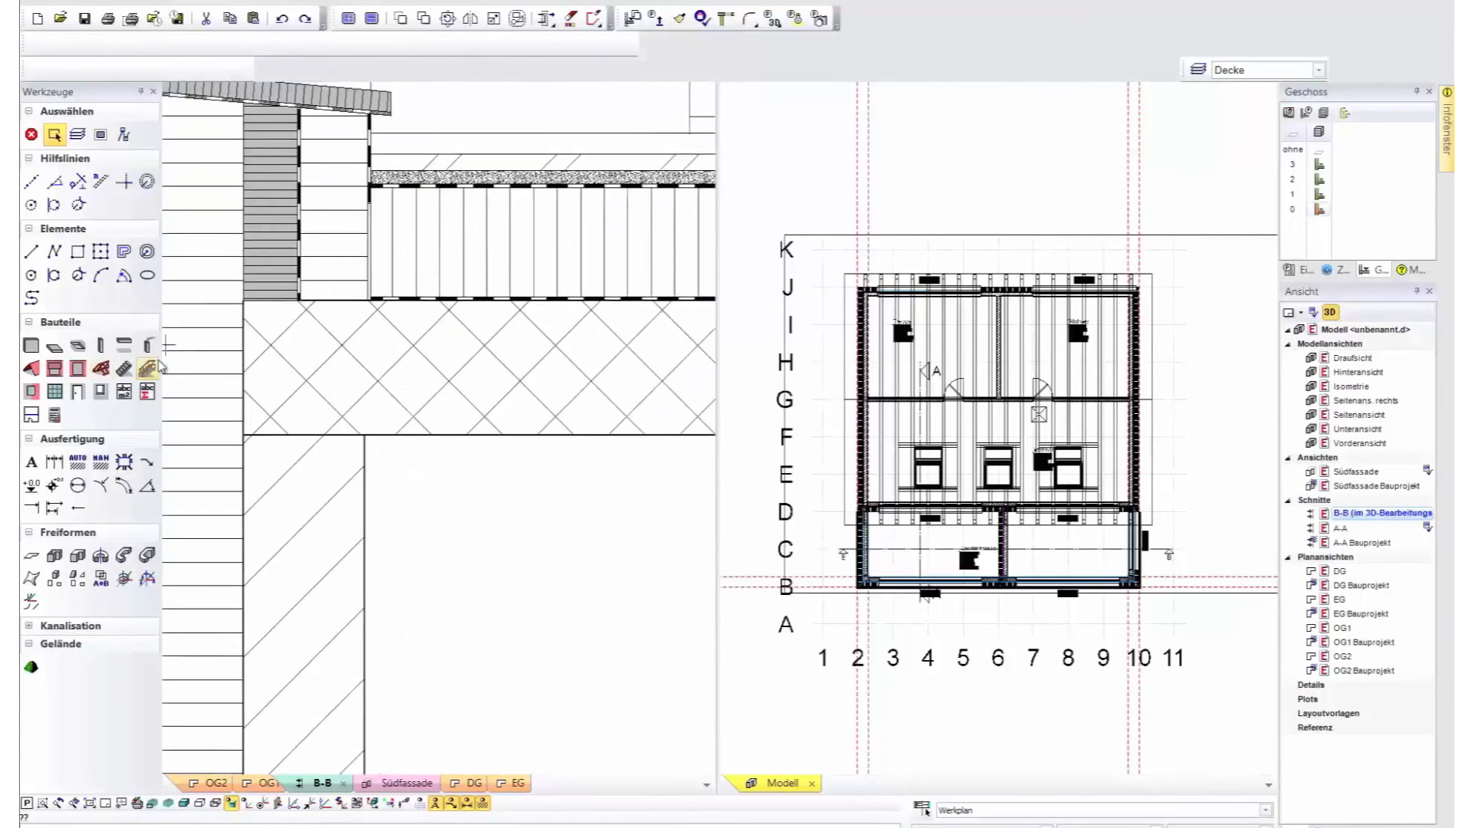
pyautogui.scroll(-8, 188, 376)
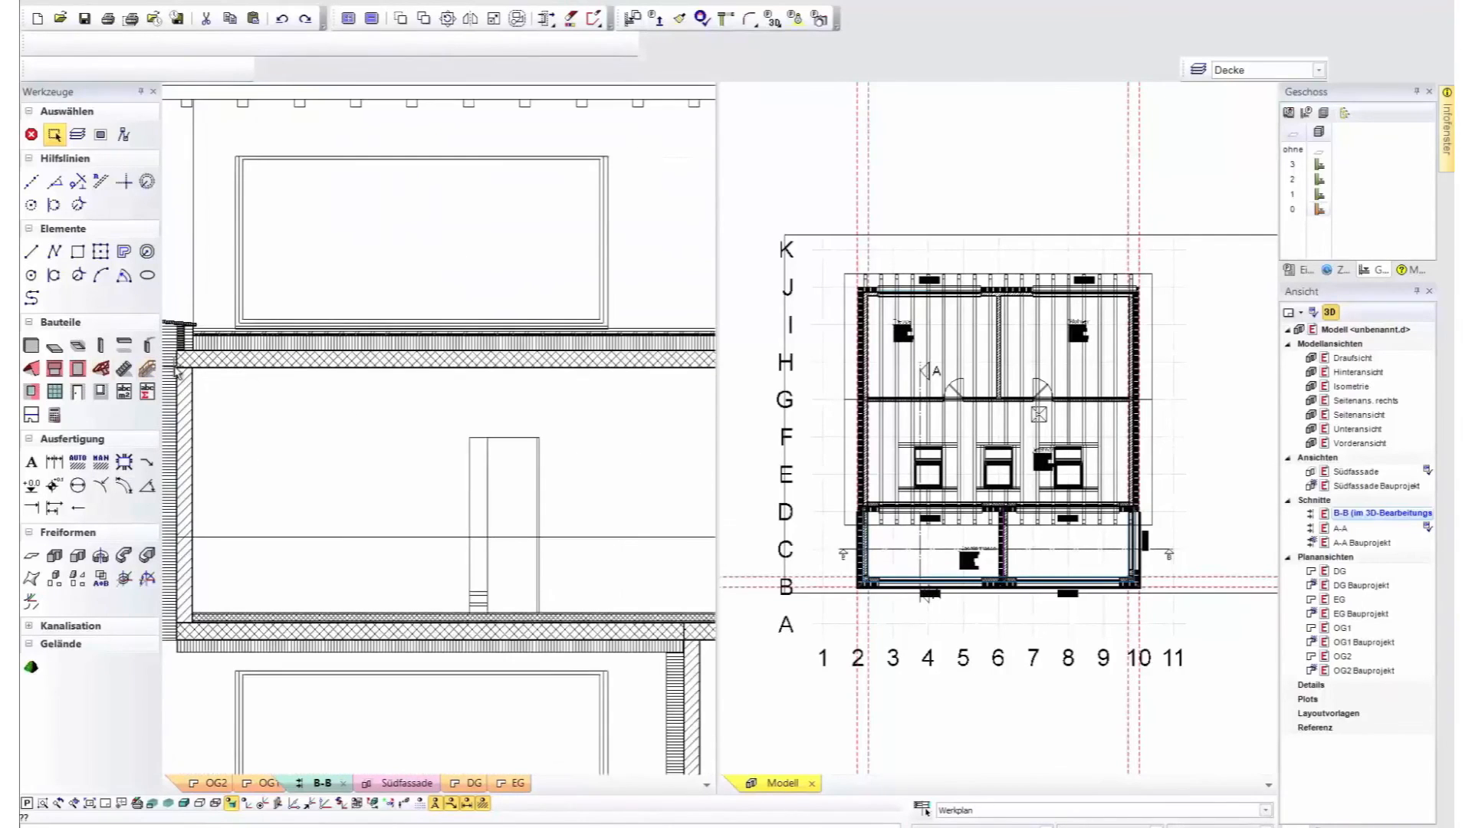
pyautogui.scroll(7, 690, 355)
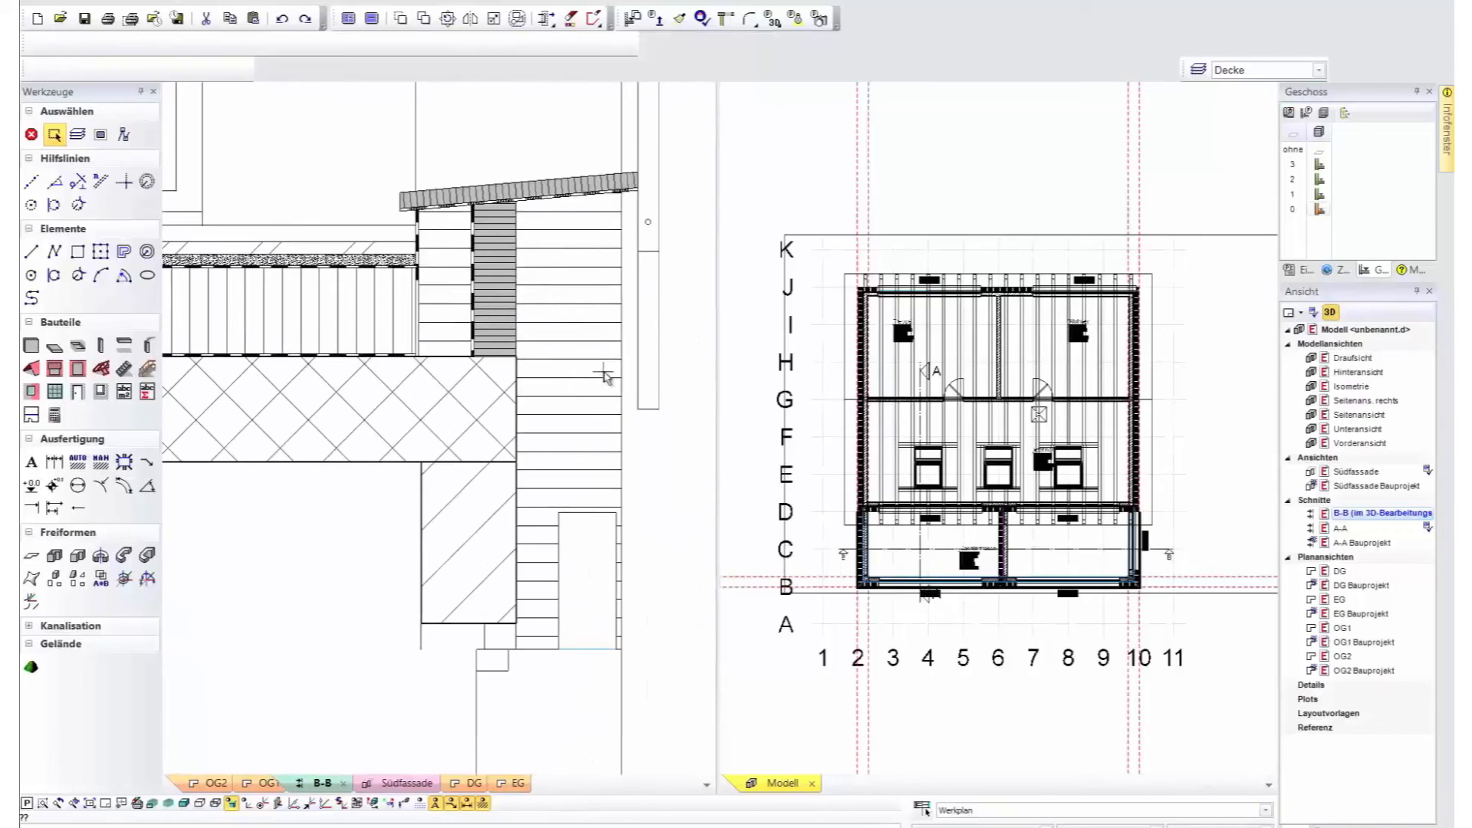
pyautogui.scroll(-6, 604, 375)
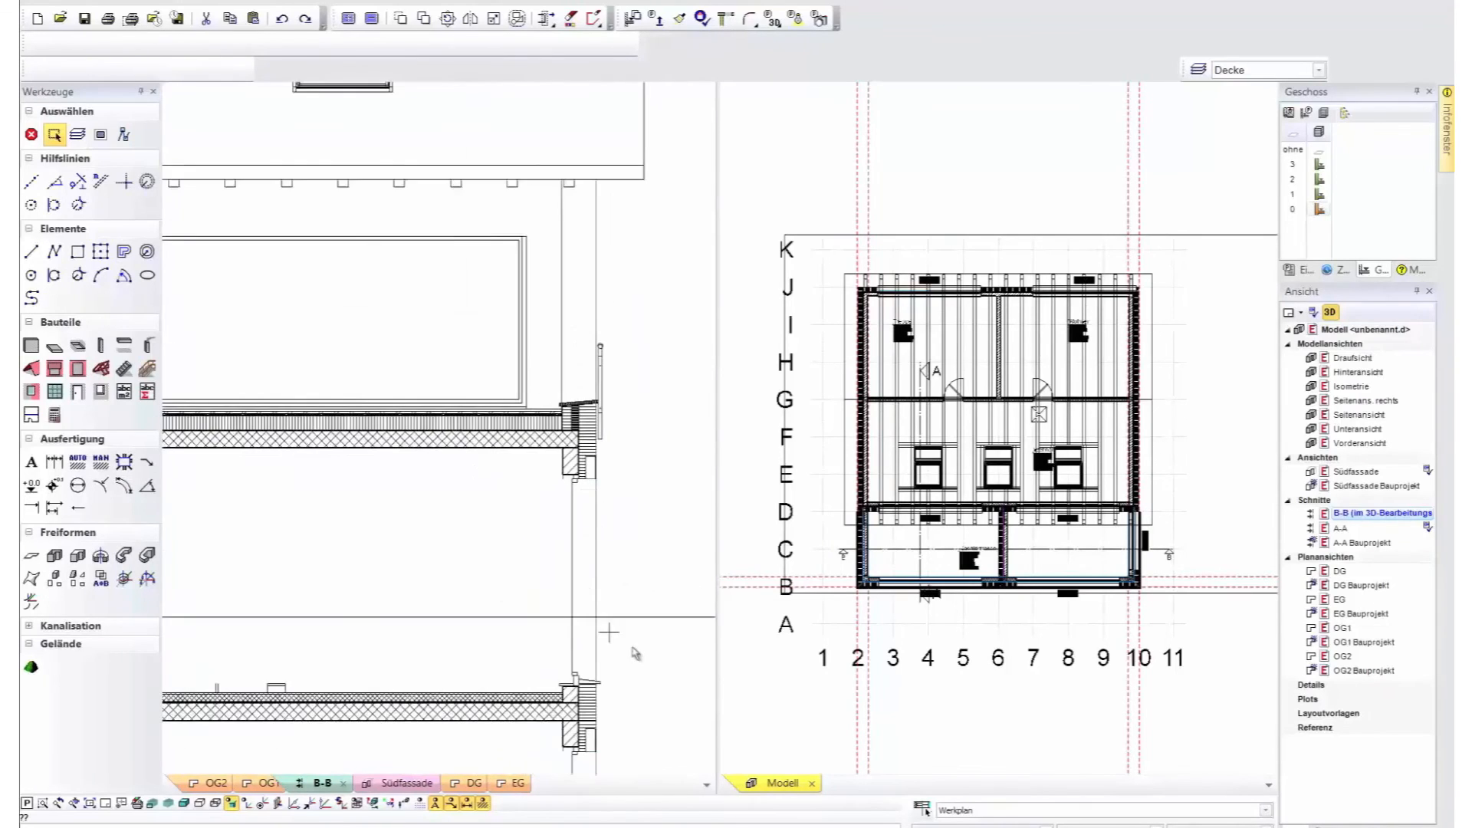
pyautogui.scroll(3, 515, 474)
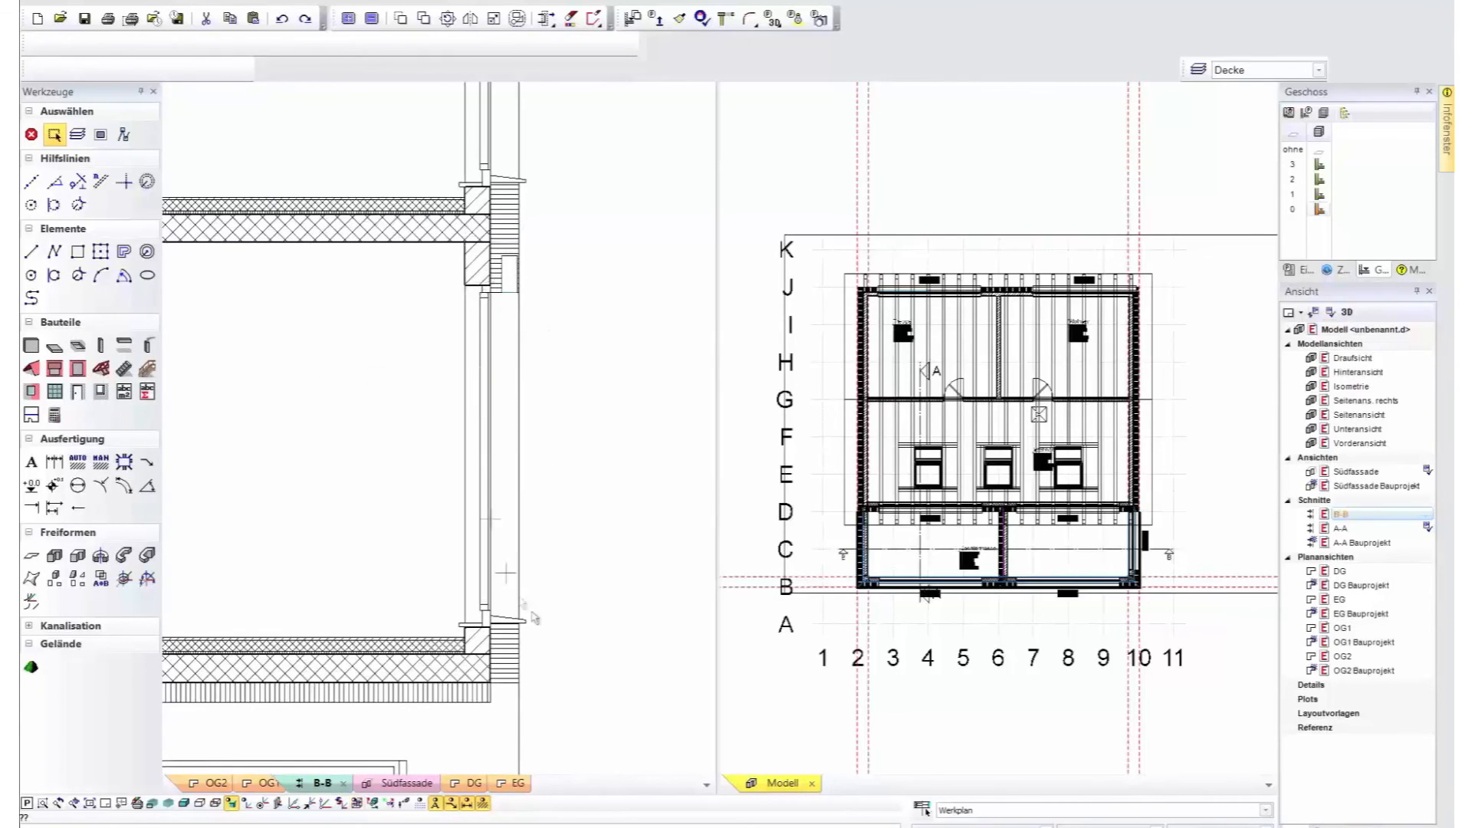
pyautogui.moveTo(590, 186); pyautogui.dragTo(629, 630, button='middle')
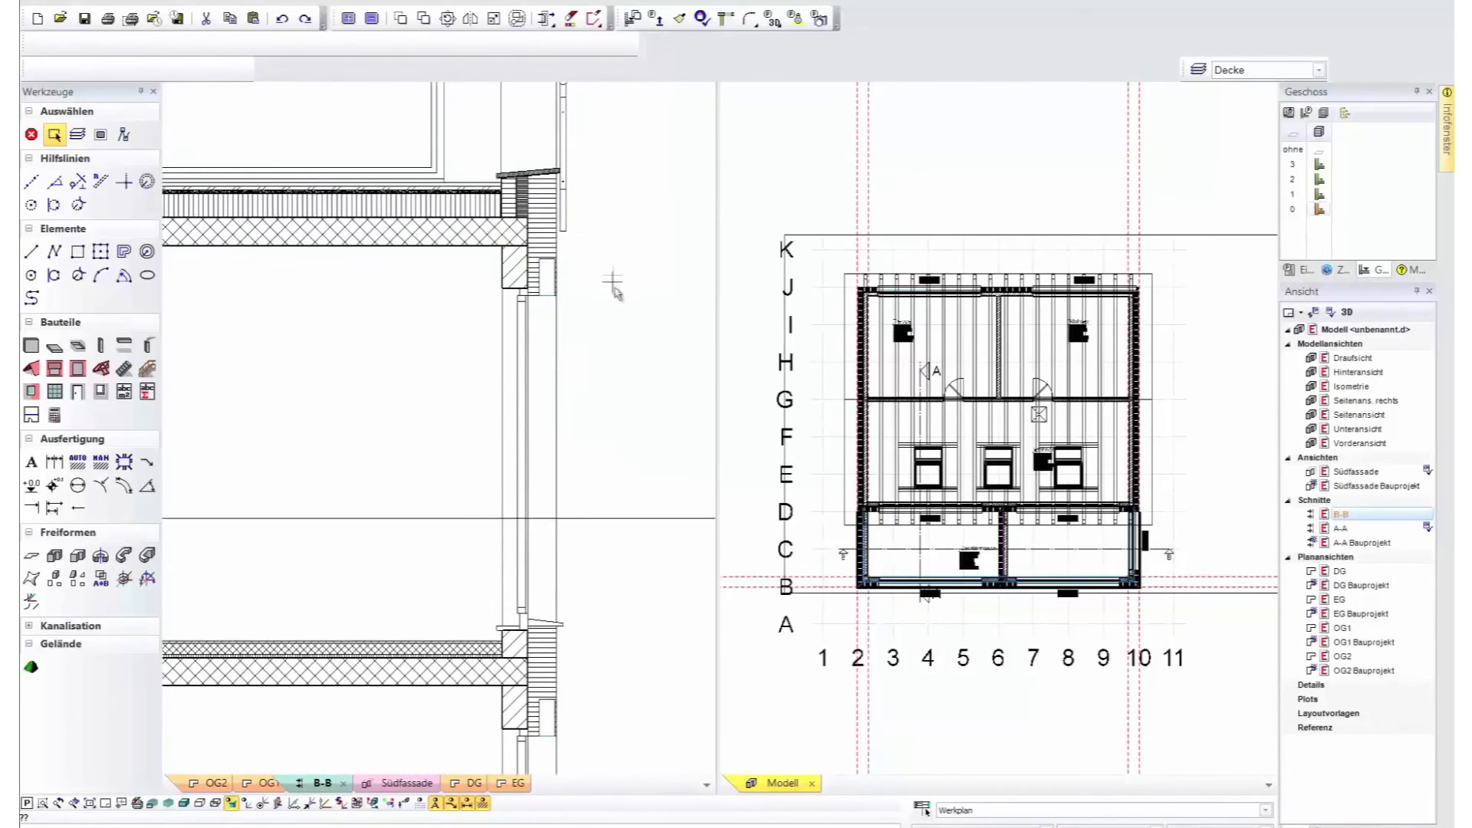
pyautogui.scroll(-5, 613, 282)
pyautogui.moveTo(646, 461); pyautogui.dragTo(701, 423, button='middle')
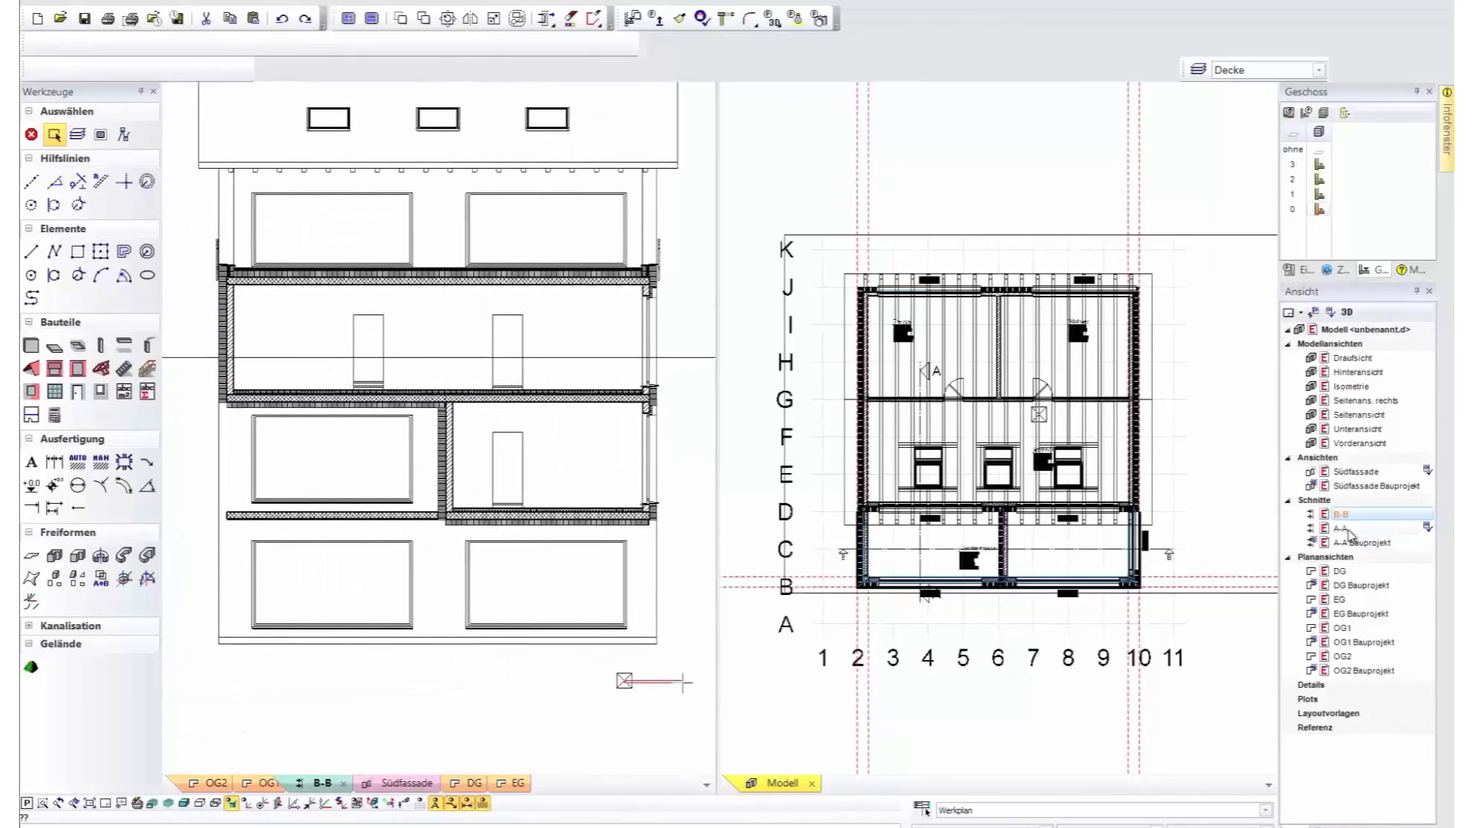
# Open section A-A at the window beside the terrace and activate 3D editing for the section.
pyautogui.click(1425, 526)
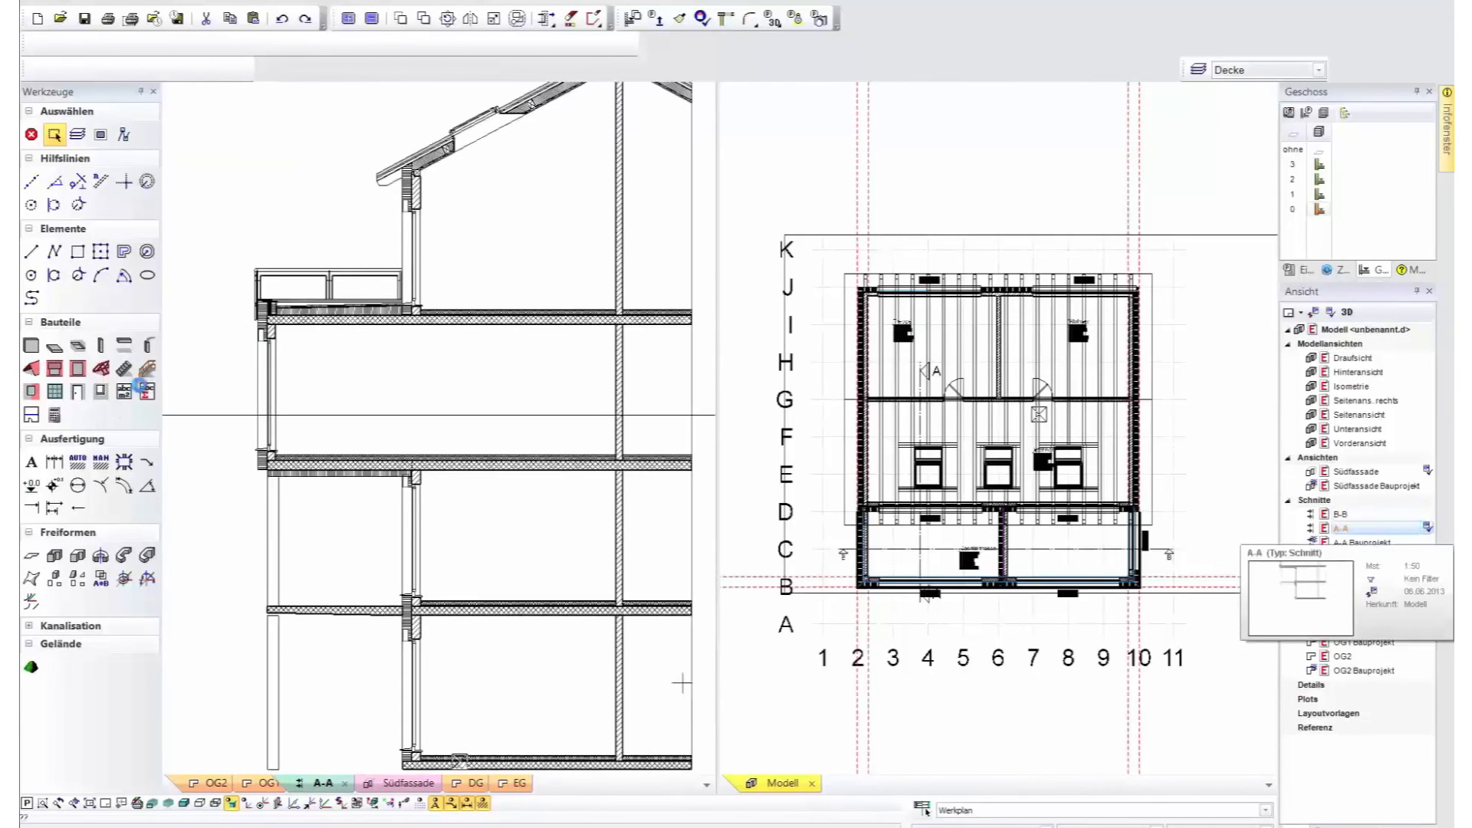
pyautogui.scroll(5, 418, 115)
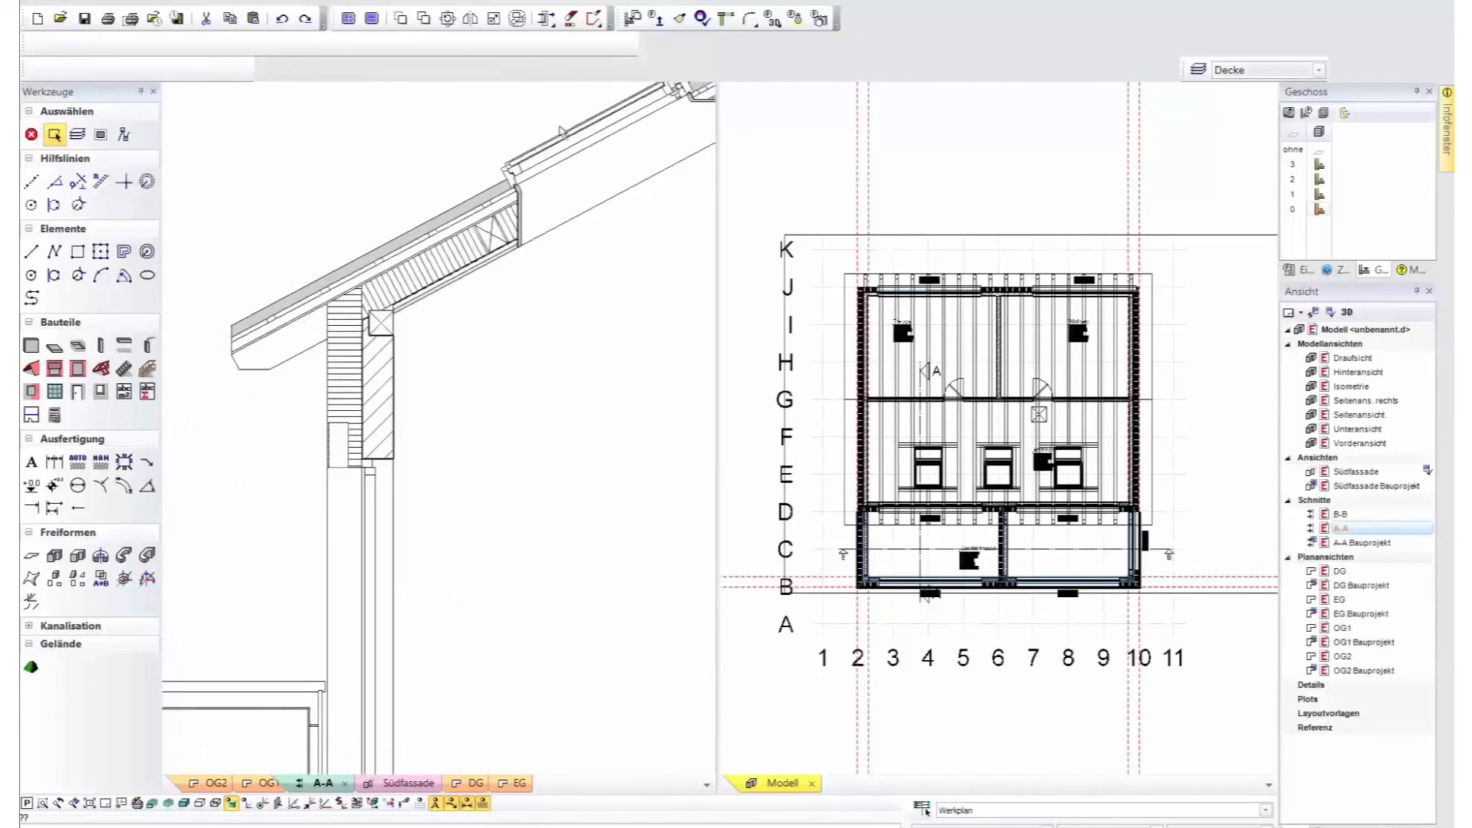
pyautogui.moveTo(378, 465); pyautogui.dragTo(539, 281, button='middle')
pyautogui.scroll(-3, 463, 371)
pyautogui.moveTo(502, 525); pyautogui.dragTo(571, 325, button='middle')
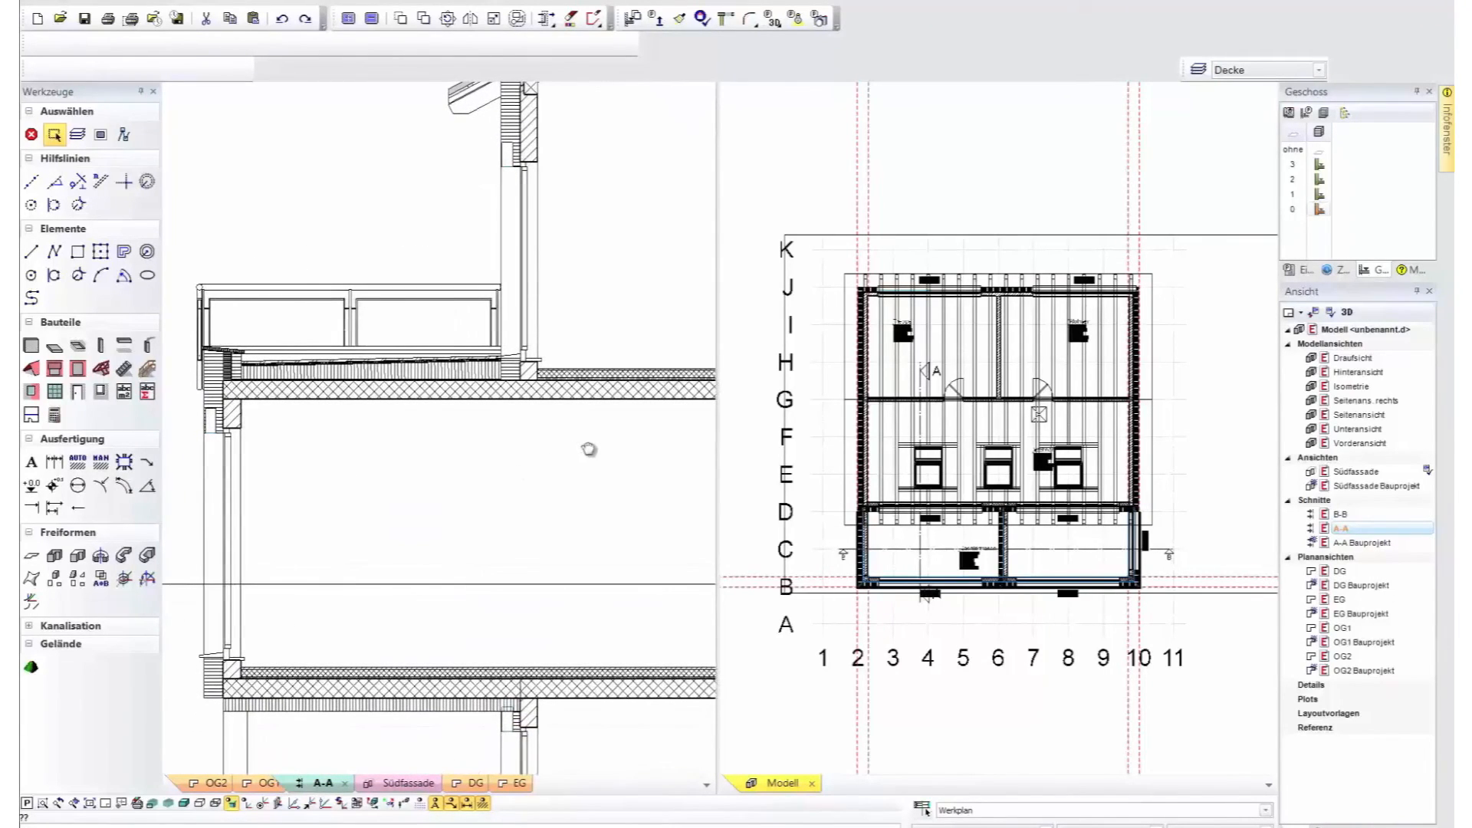
pyautogui.moveTo(586, 451); pyautogui.dragTo(565, 434, button='middle')
pyautogui.scroll(4, 509, 192)
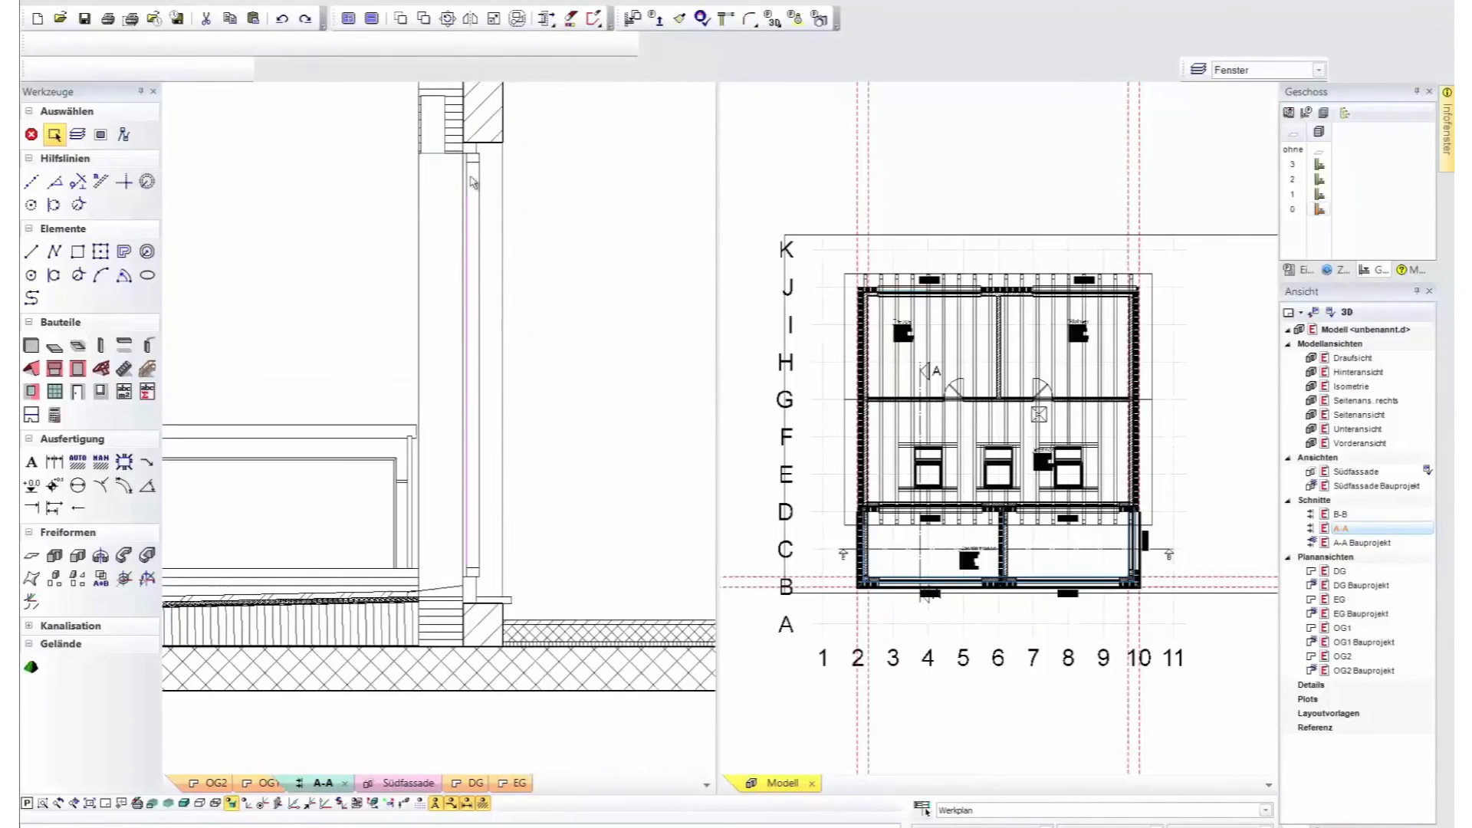
pyautogui.click(1347, 312)
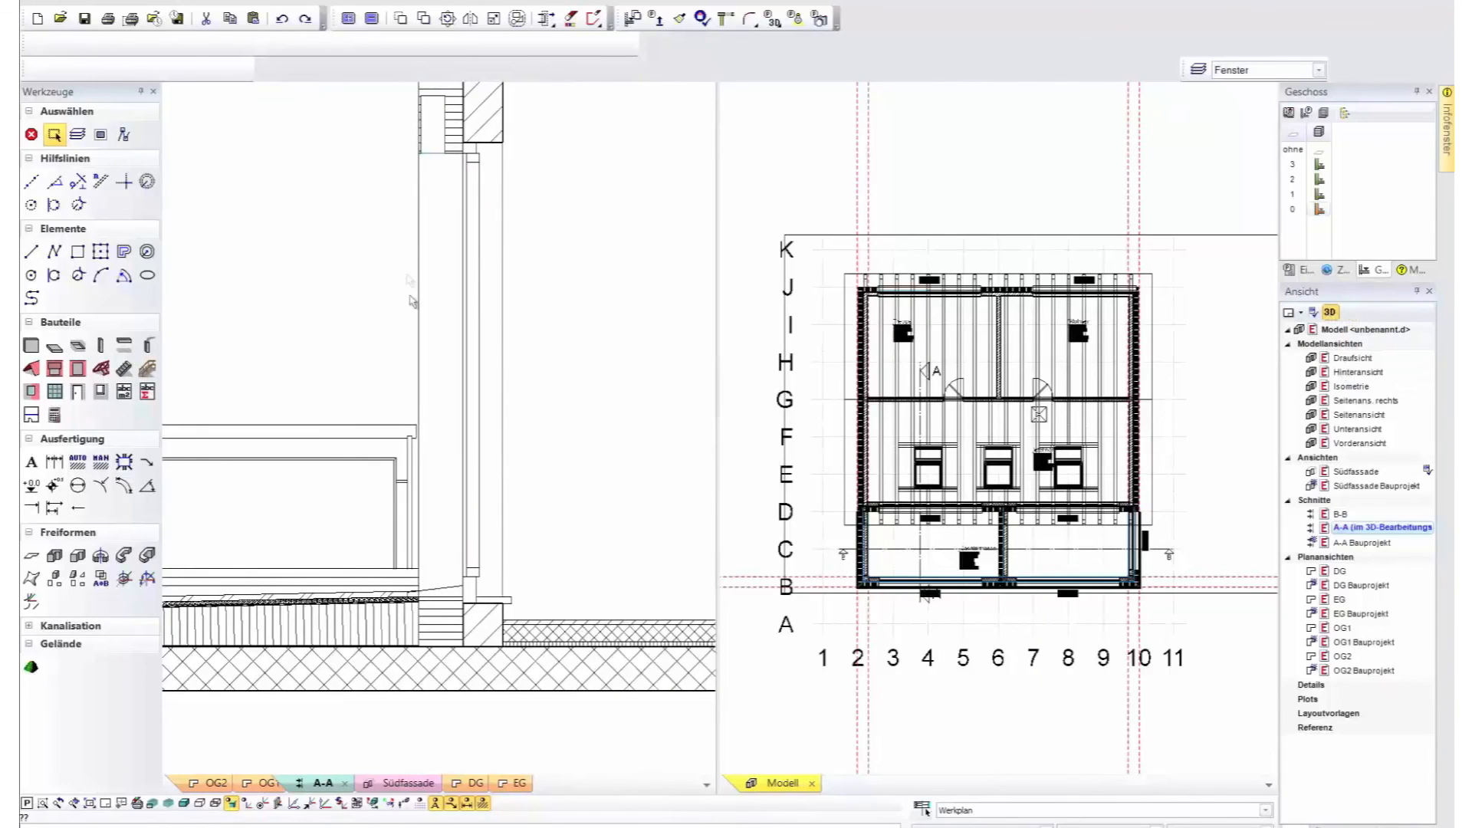
# Change the window in section A-A to type Standard_Flügel_auf_Decke and accept its exterior sill details with 2D and 3D display off.
pyautogui.click(473, 244)
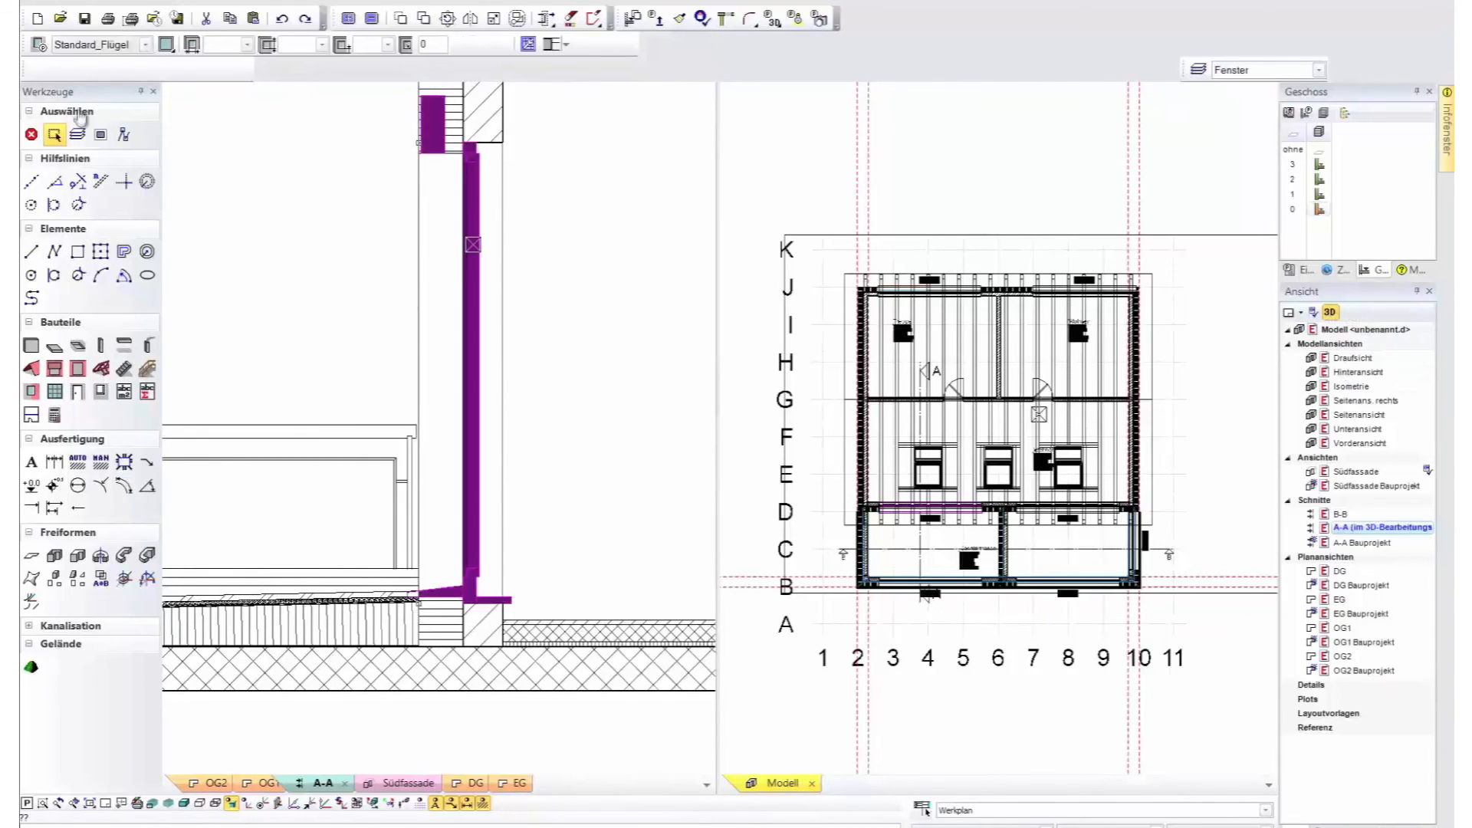
pyautogui.click(145, 45)
pyautogui.click(153, 127)
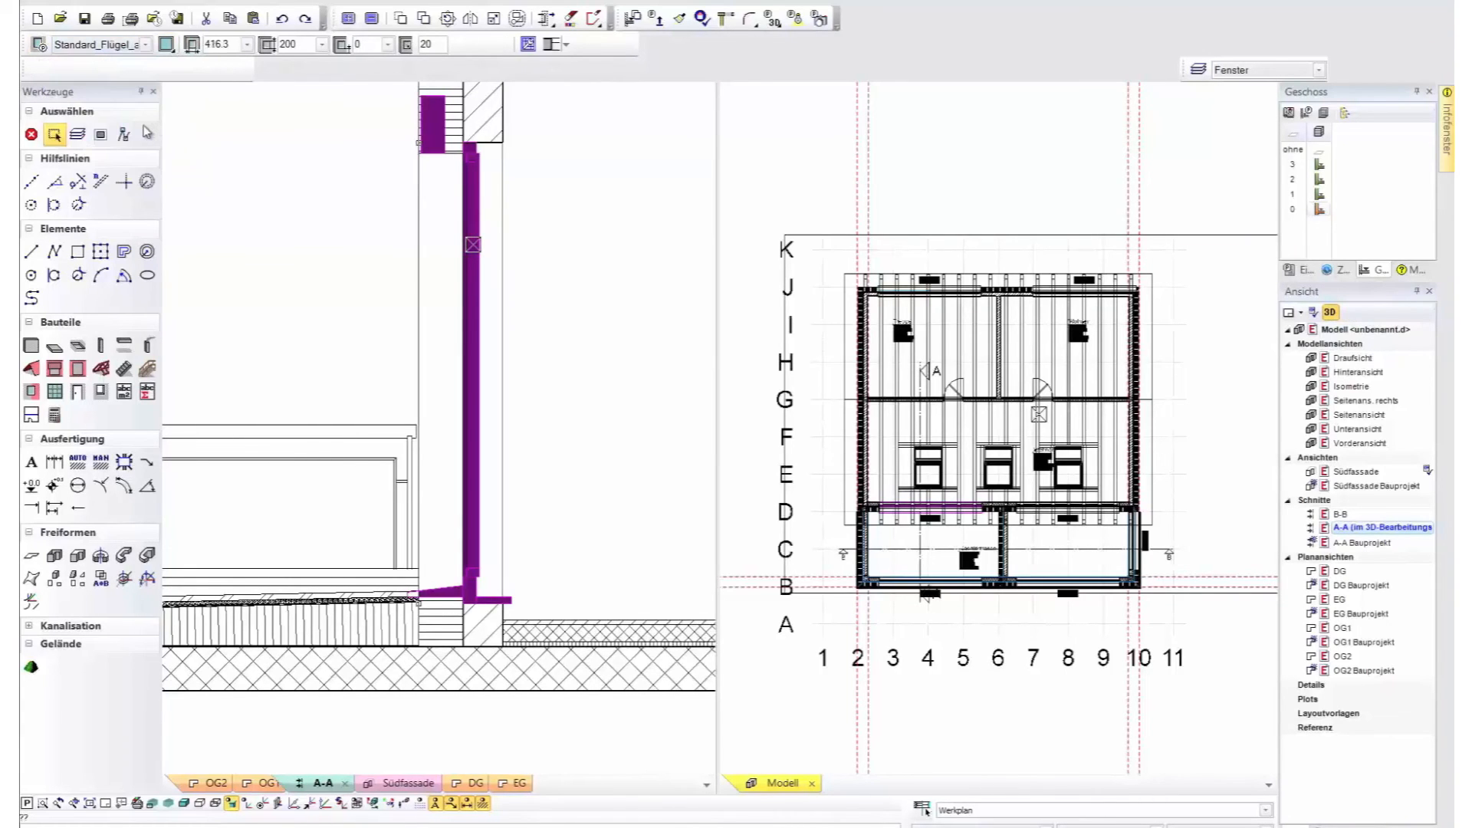
pyautogui.click(39, 44)
pyautogui.click(495, 222)
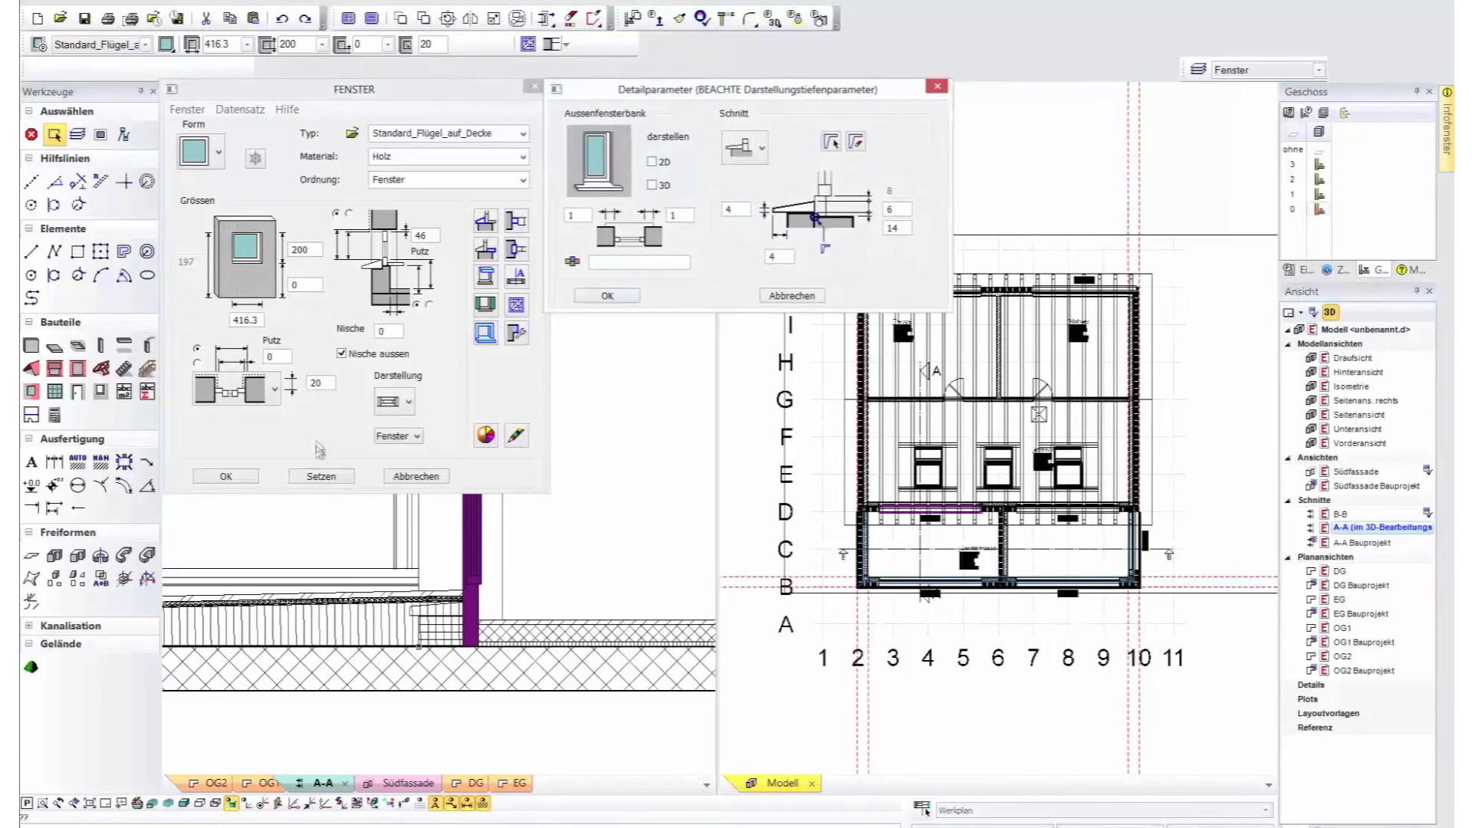
pyautogui.click(607, 295)
pyautogui.click(212, 476)
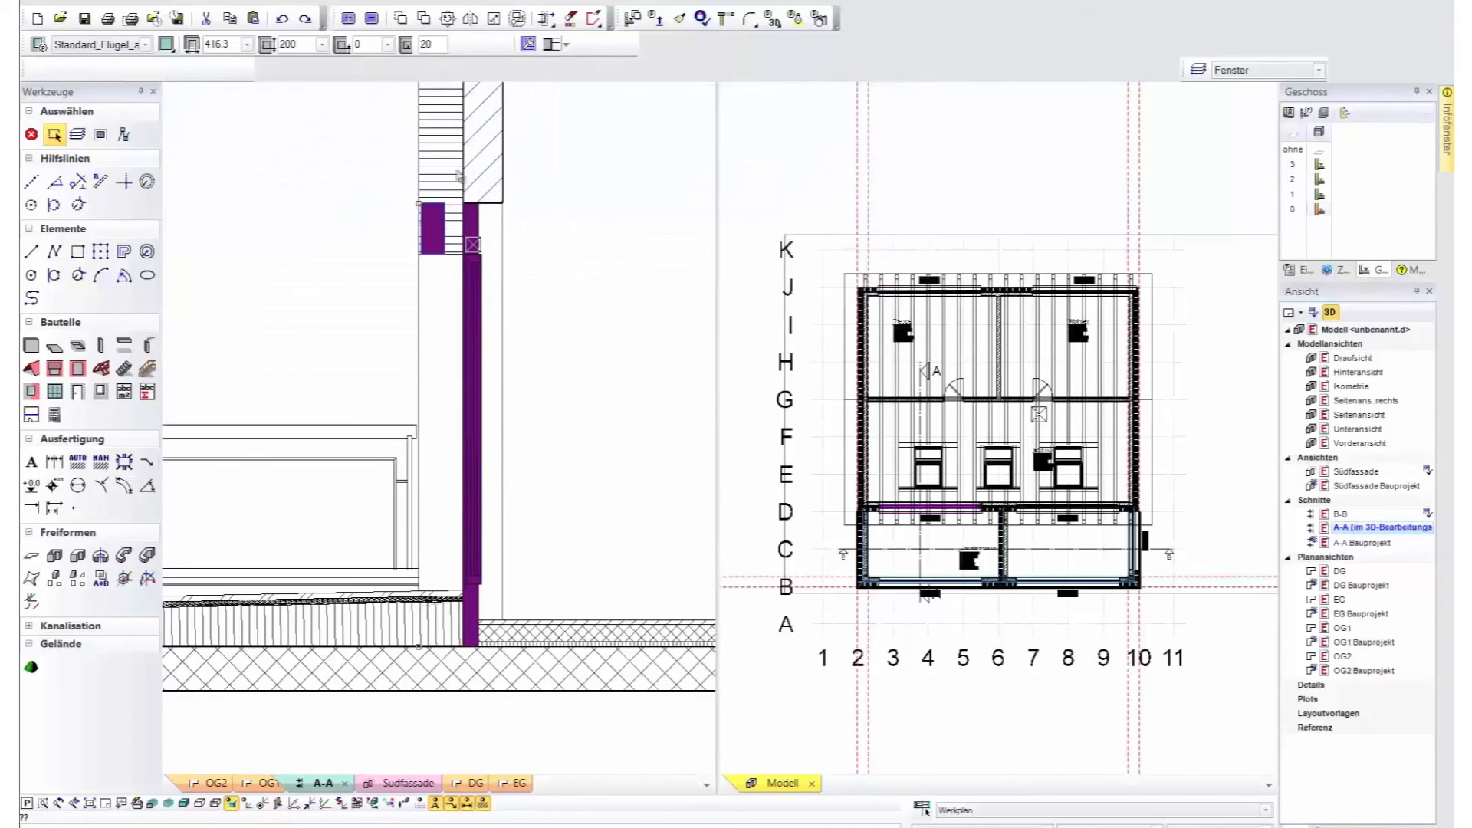
pyautogui.click(591, 414)
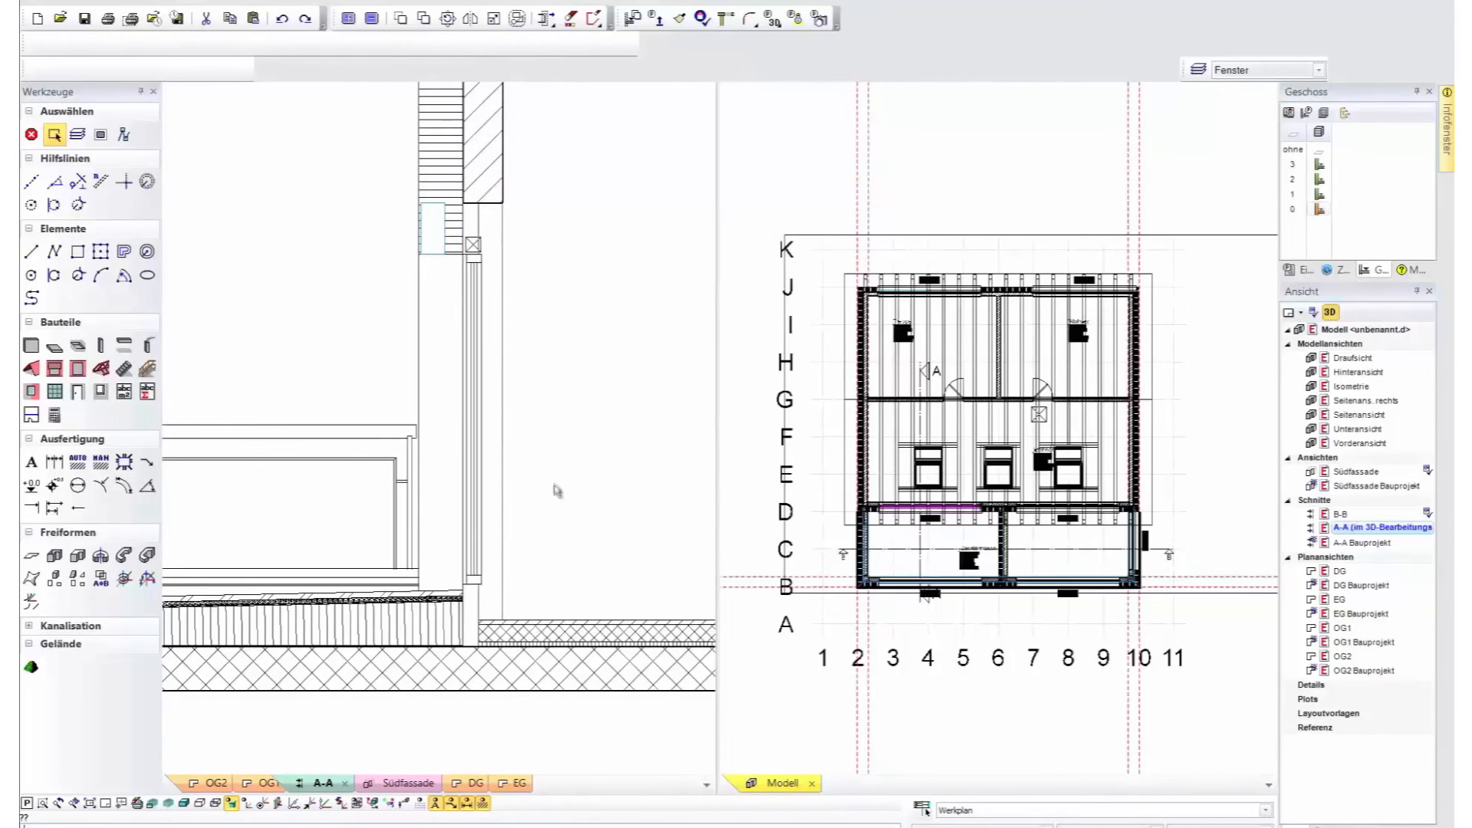
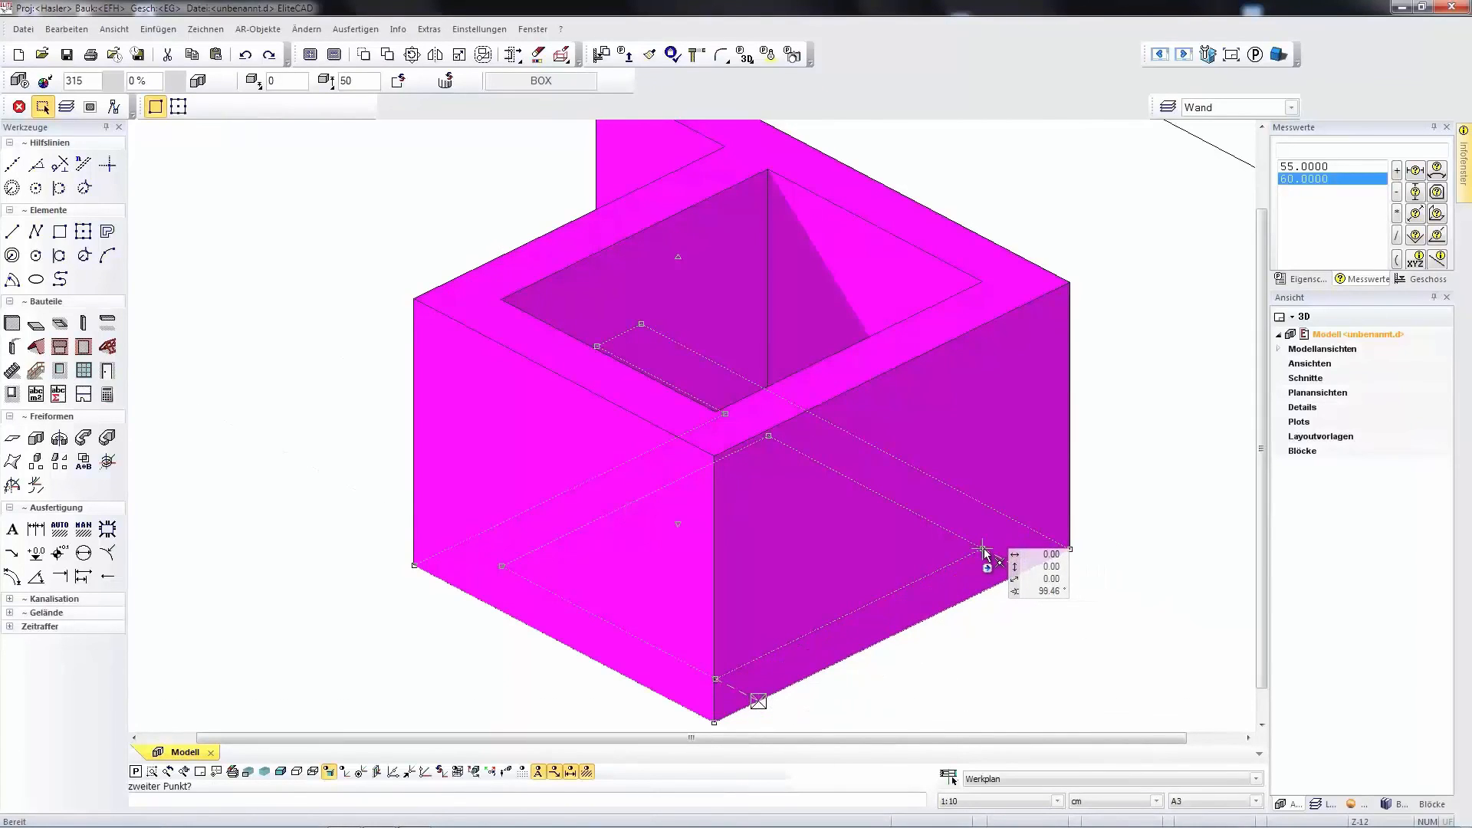
# Finish the rectangular extension along the box's side face and subtract a circular hole of about 4 cm radius from it.
pyautogui.click(1074, 601)
pyautogui.moveTo(1054, 617); pyautogui.dragTo(1025, 492, button='middle')
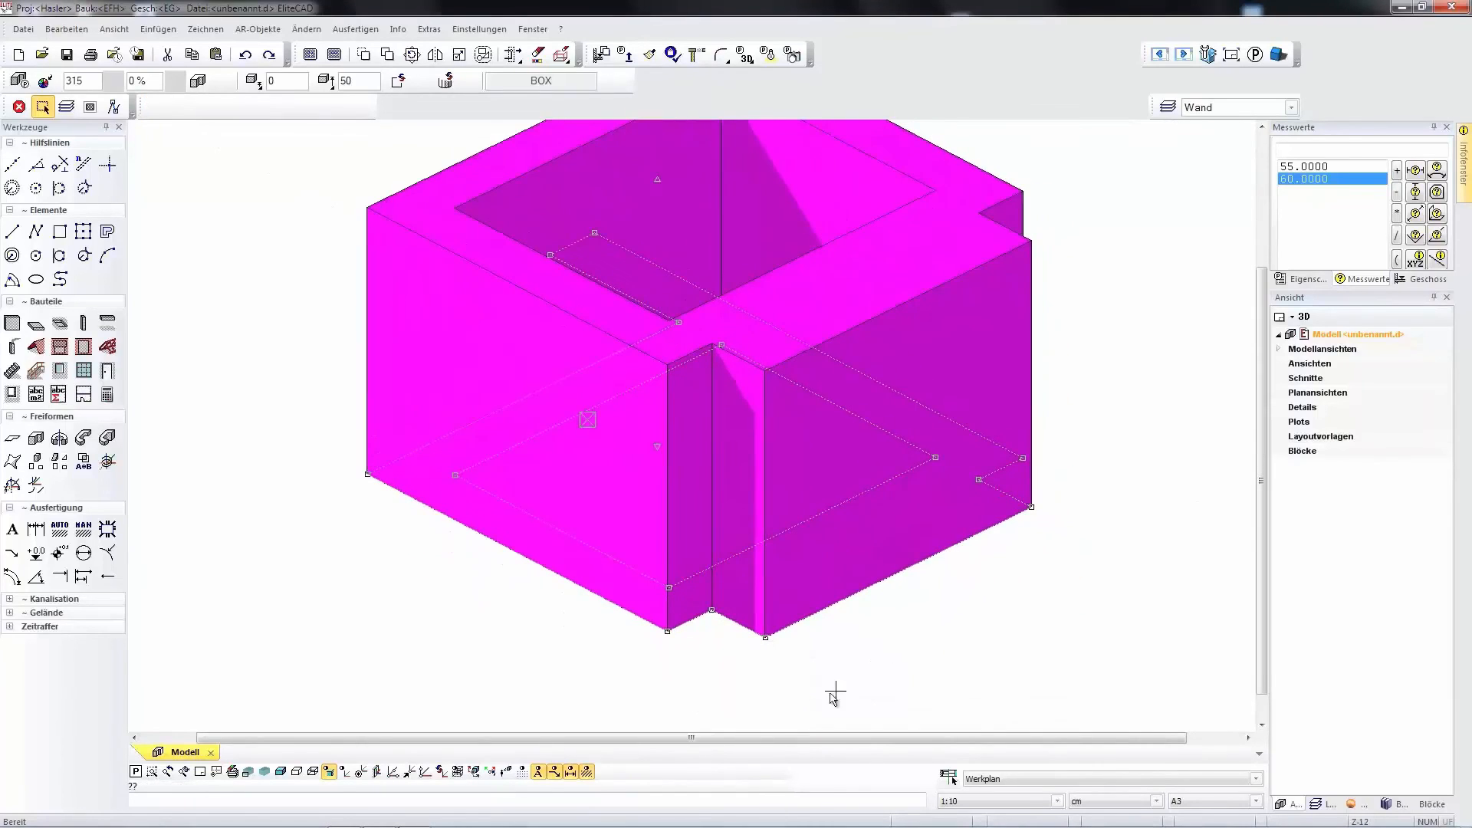
pyautogui.click(827, 608)
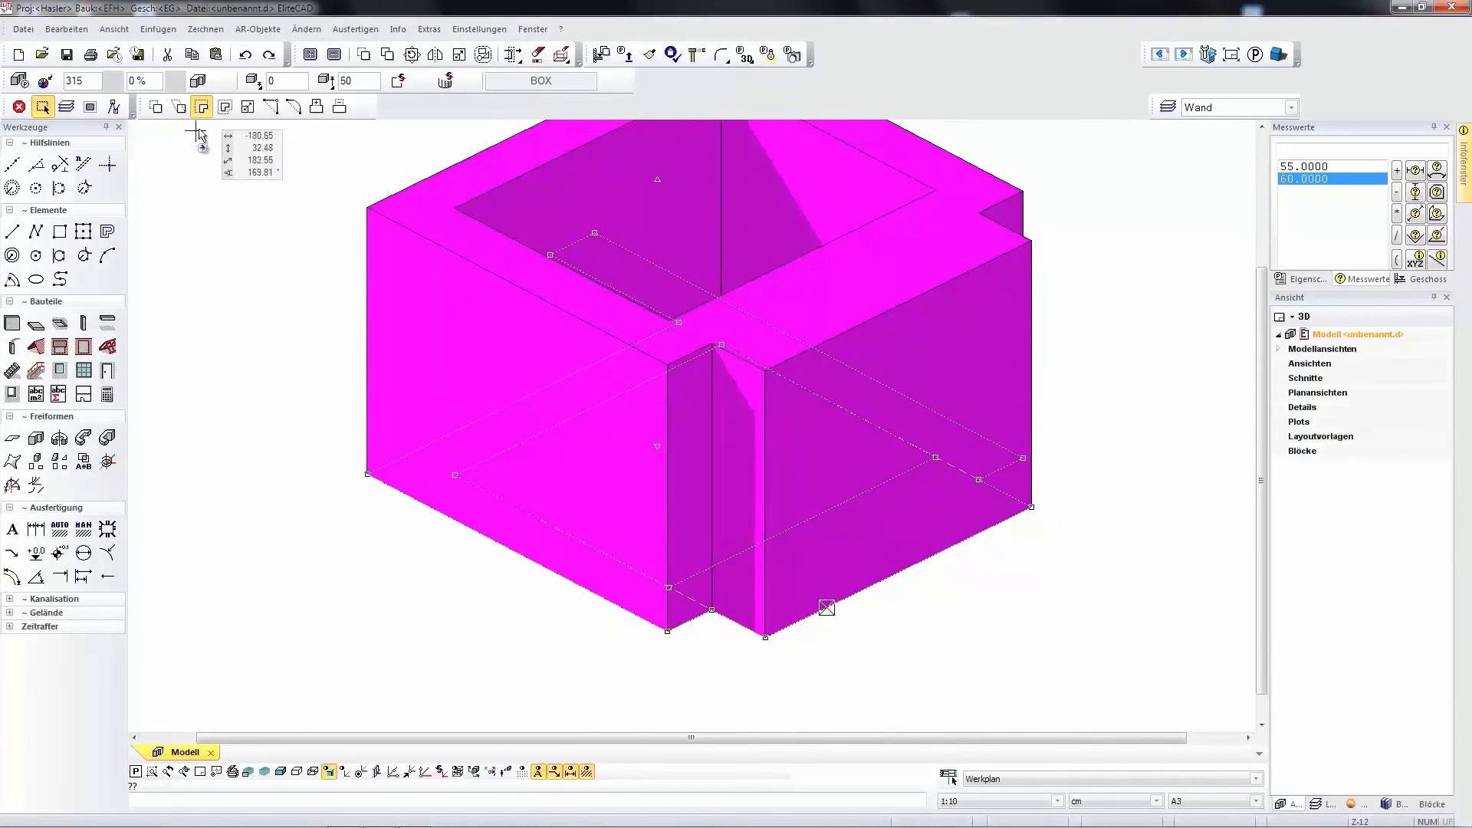
pyautogui.click(339, 108)
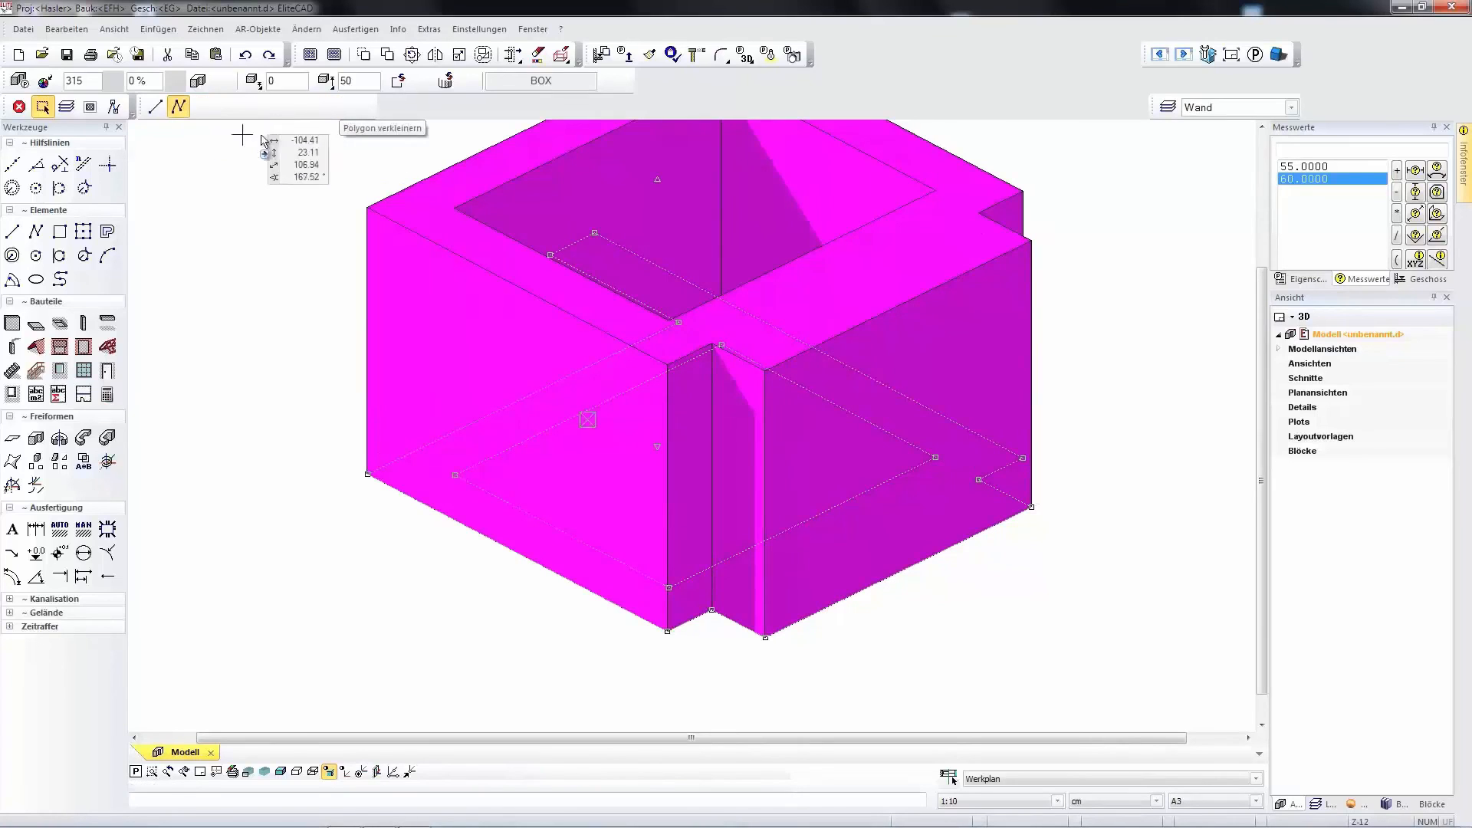
pyautogui.click(248, 108)
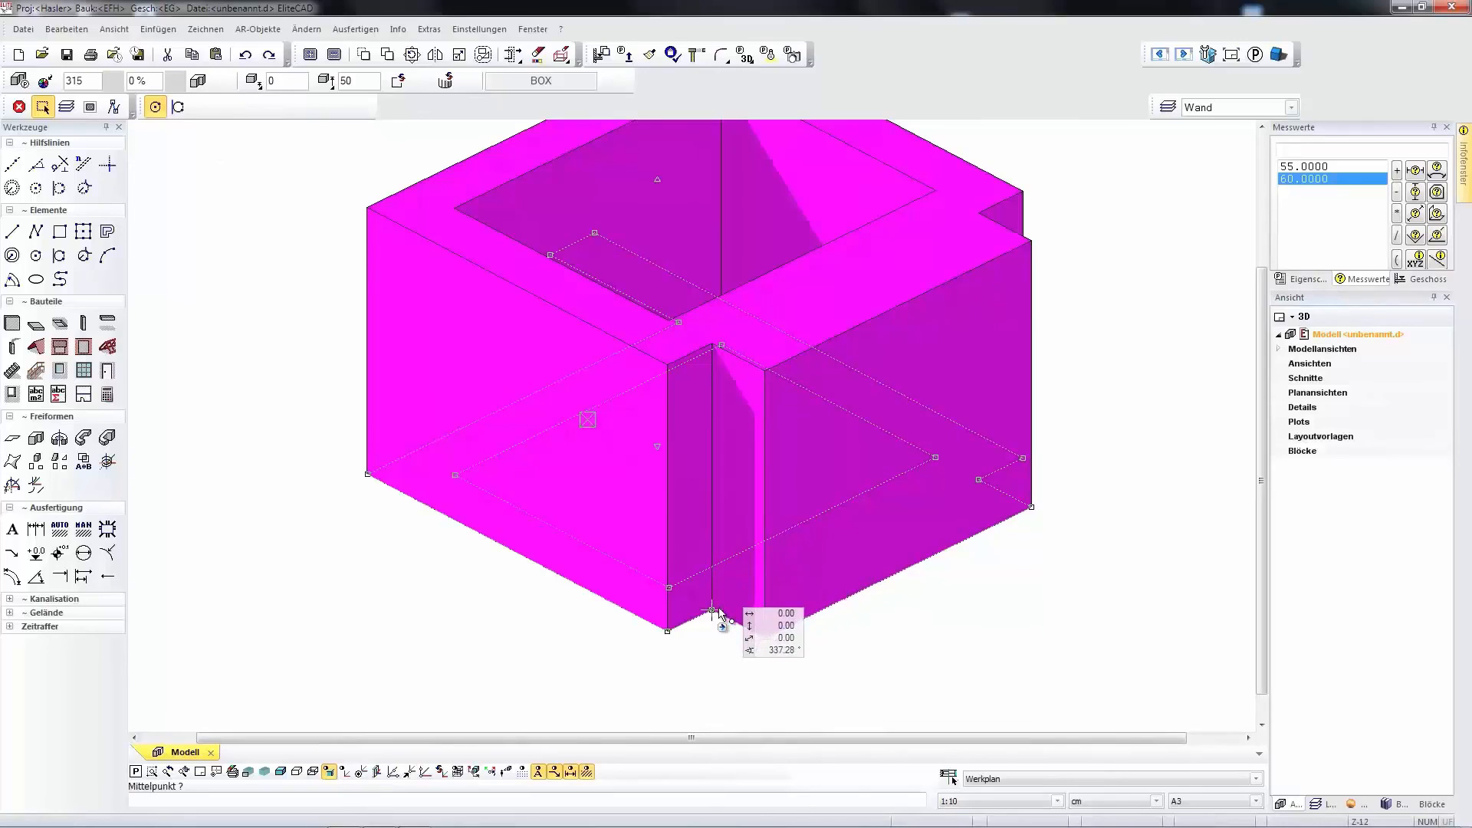
pyautogui.click(788, 574)
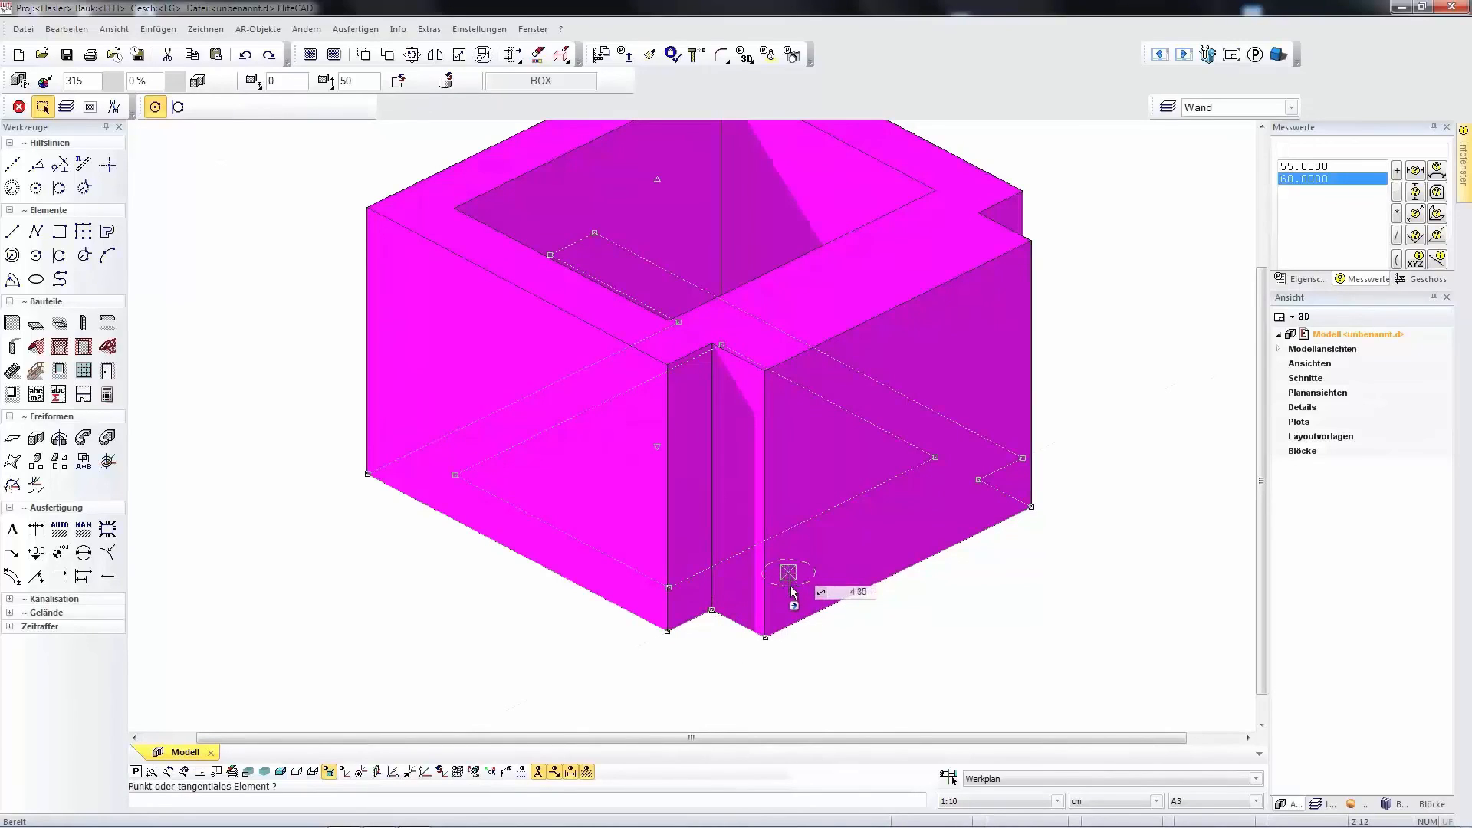
pyautogui.click(791, 588)
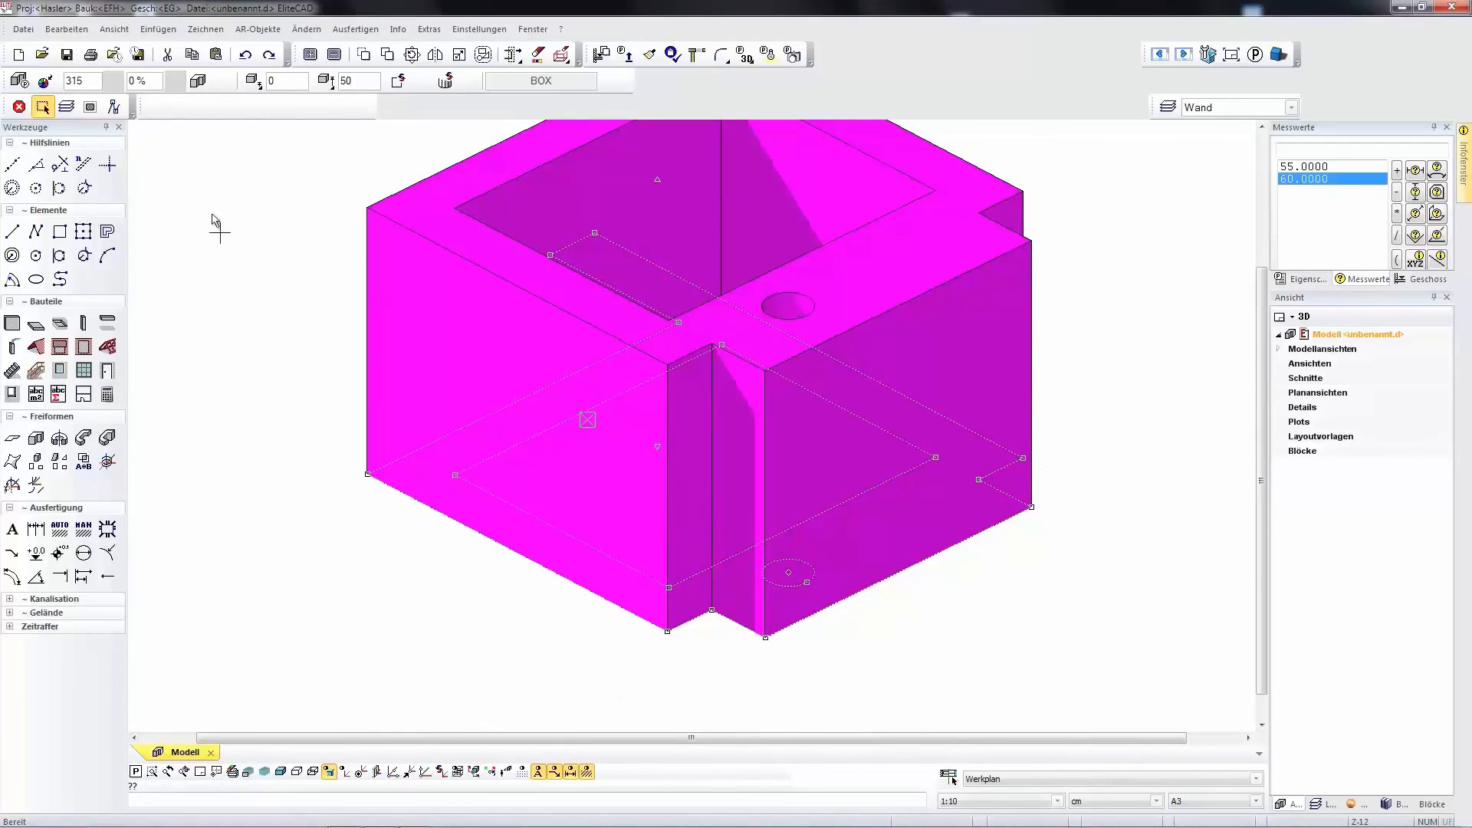
# Subtract a narrow rectangular slot from the box's side extension, beside the circular hole.
pyautogui.click(953, 544)
pyautogui.click(338, 111)
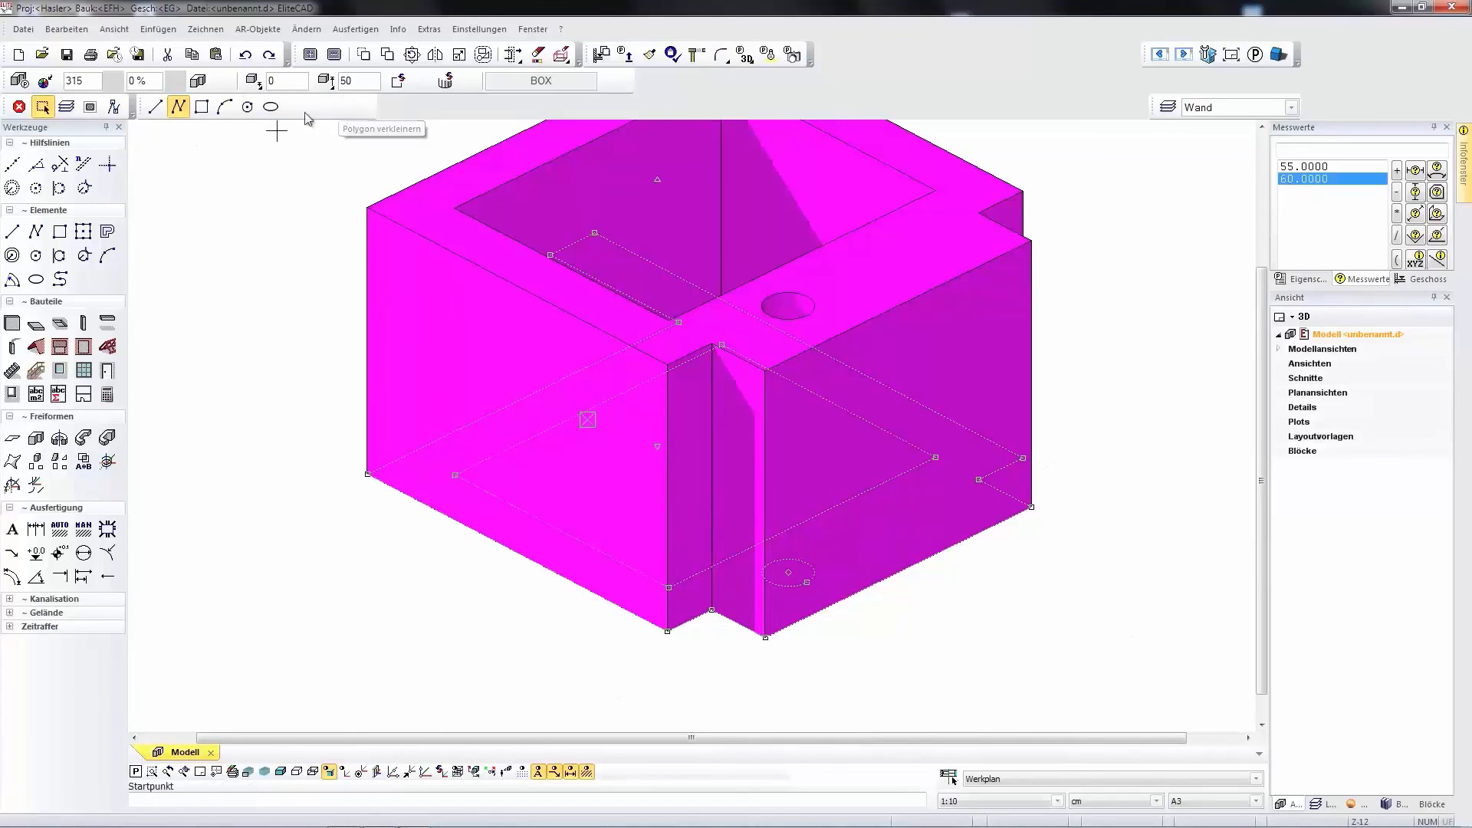
pyautogui.click(202, 108)
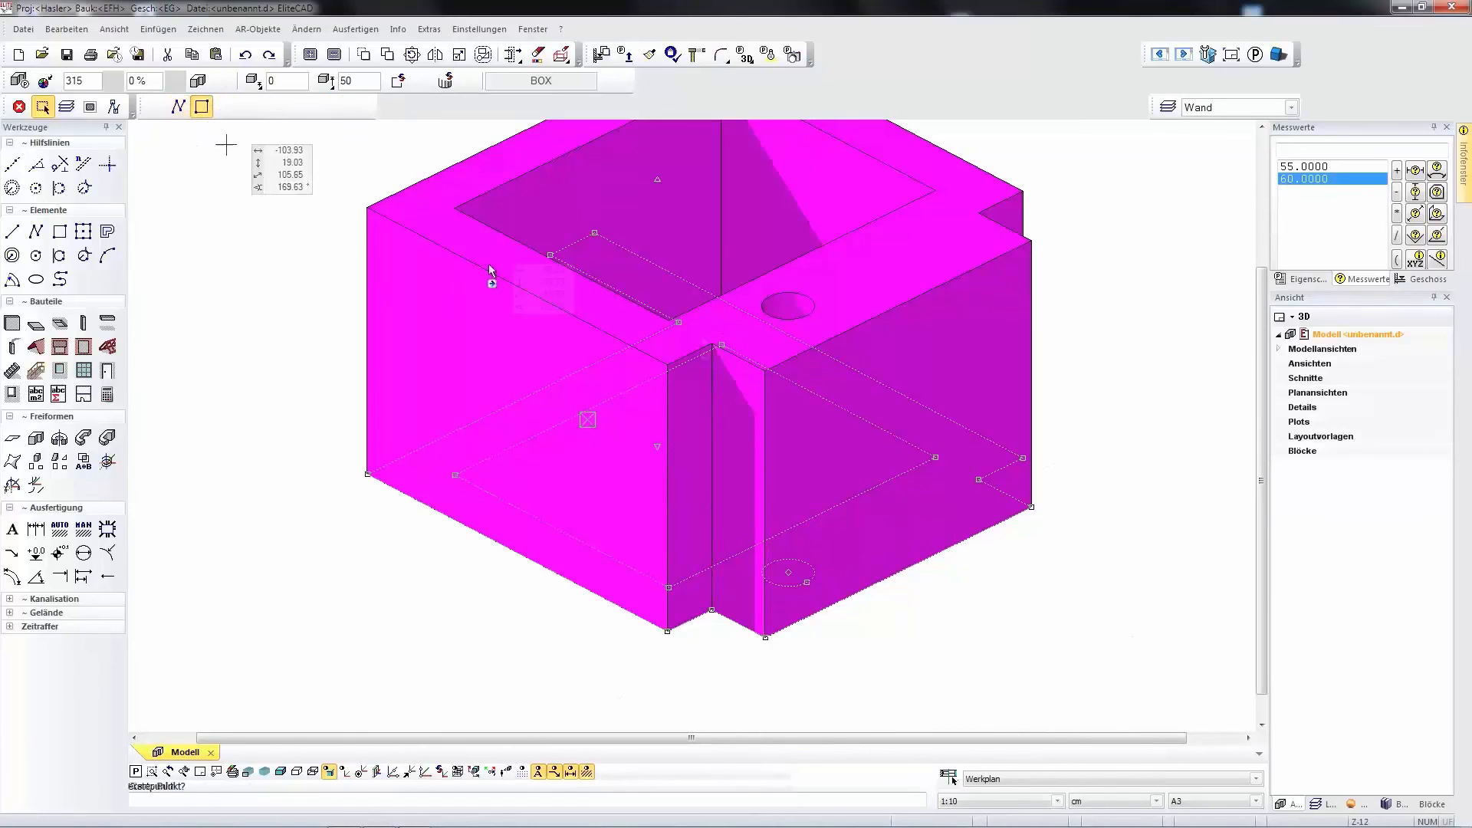
pyautogui.click(979, 480)
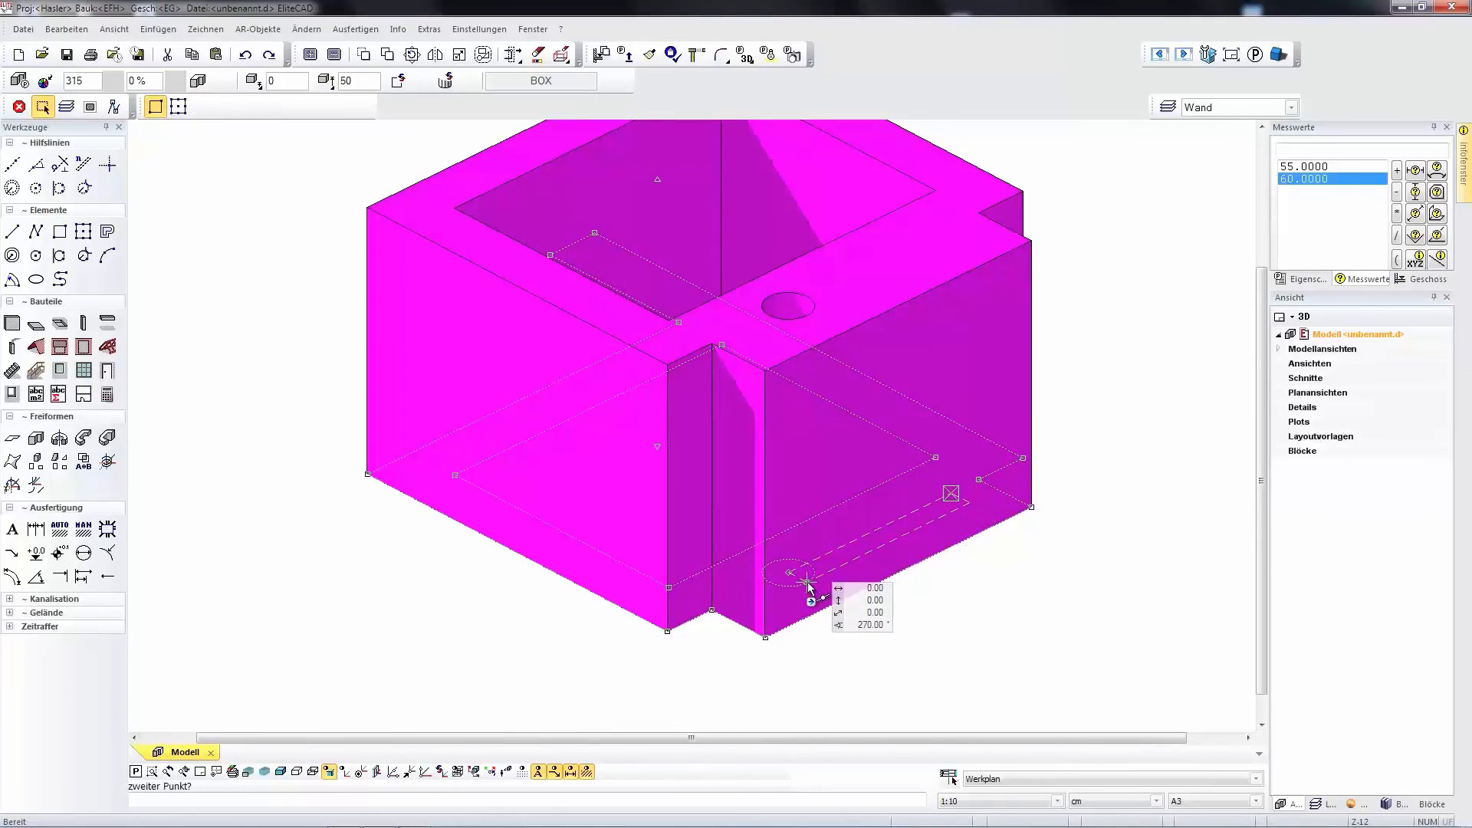
pyautogui.click(871, 552)
# Pull the end of the box's projecting arm outward and round the two vertical corners of the box face opposite the slot.
pyautogui.moveTo(589, 502); pyautogui.dragTo(732, 520, button='middle')
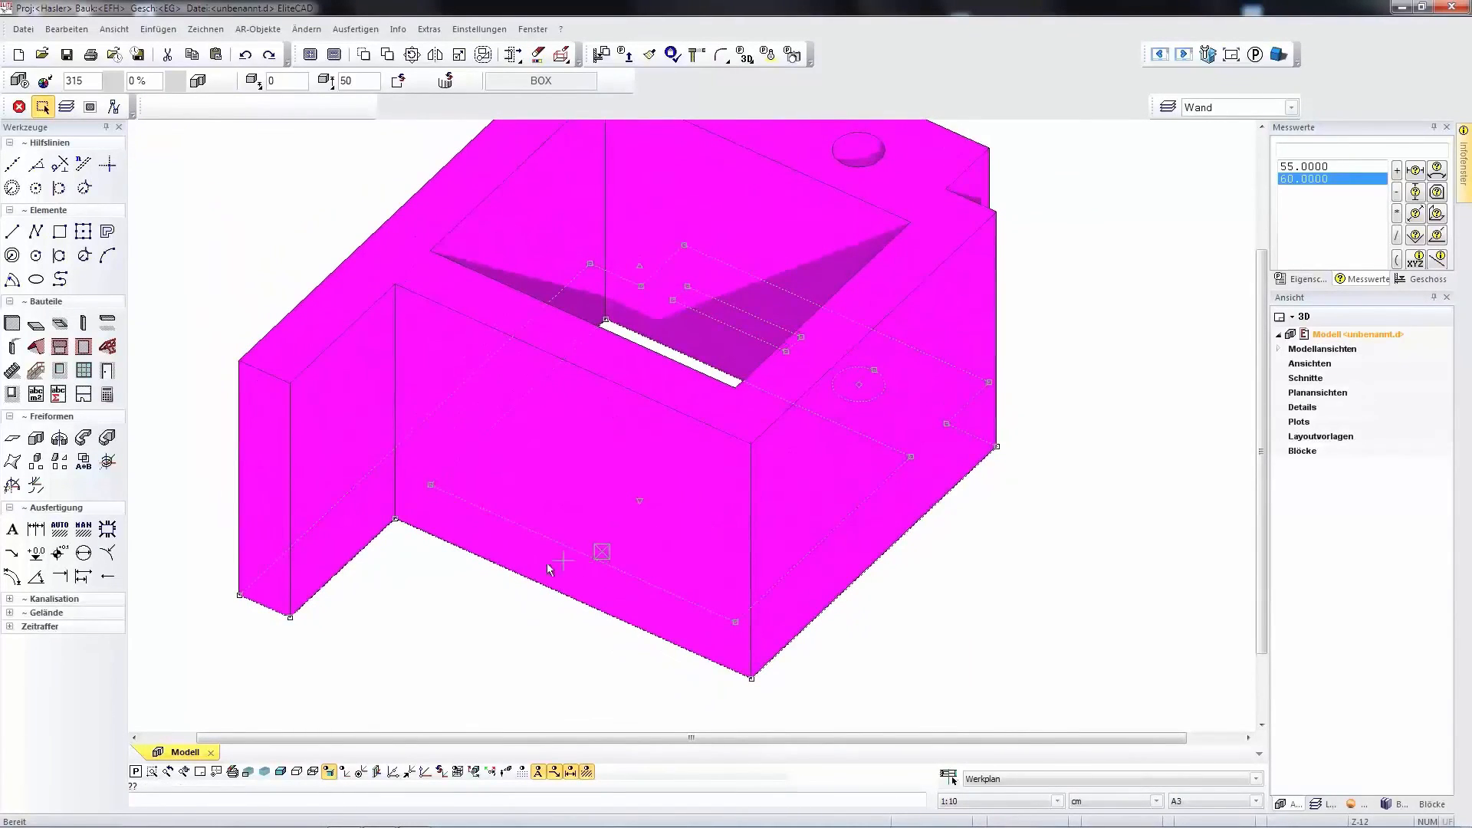
pyautogui.moveTo(266, 606); pyautogui.dragTo(179, 650)
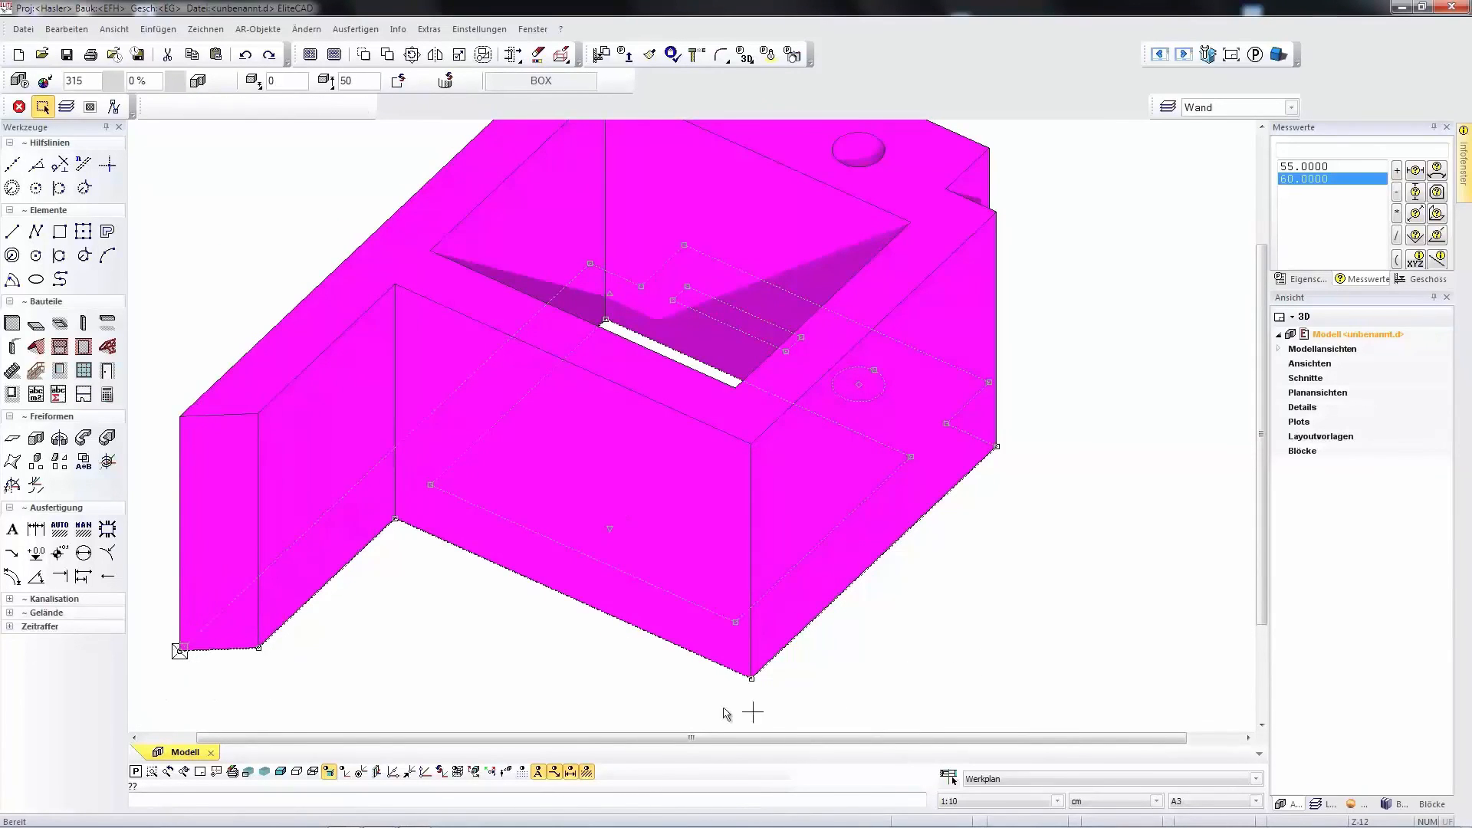
pyautogui.click(752, 679)
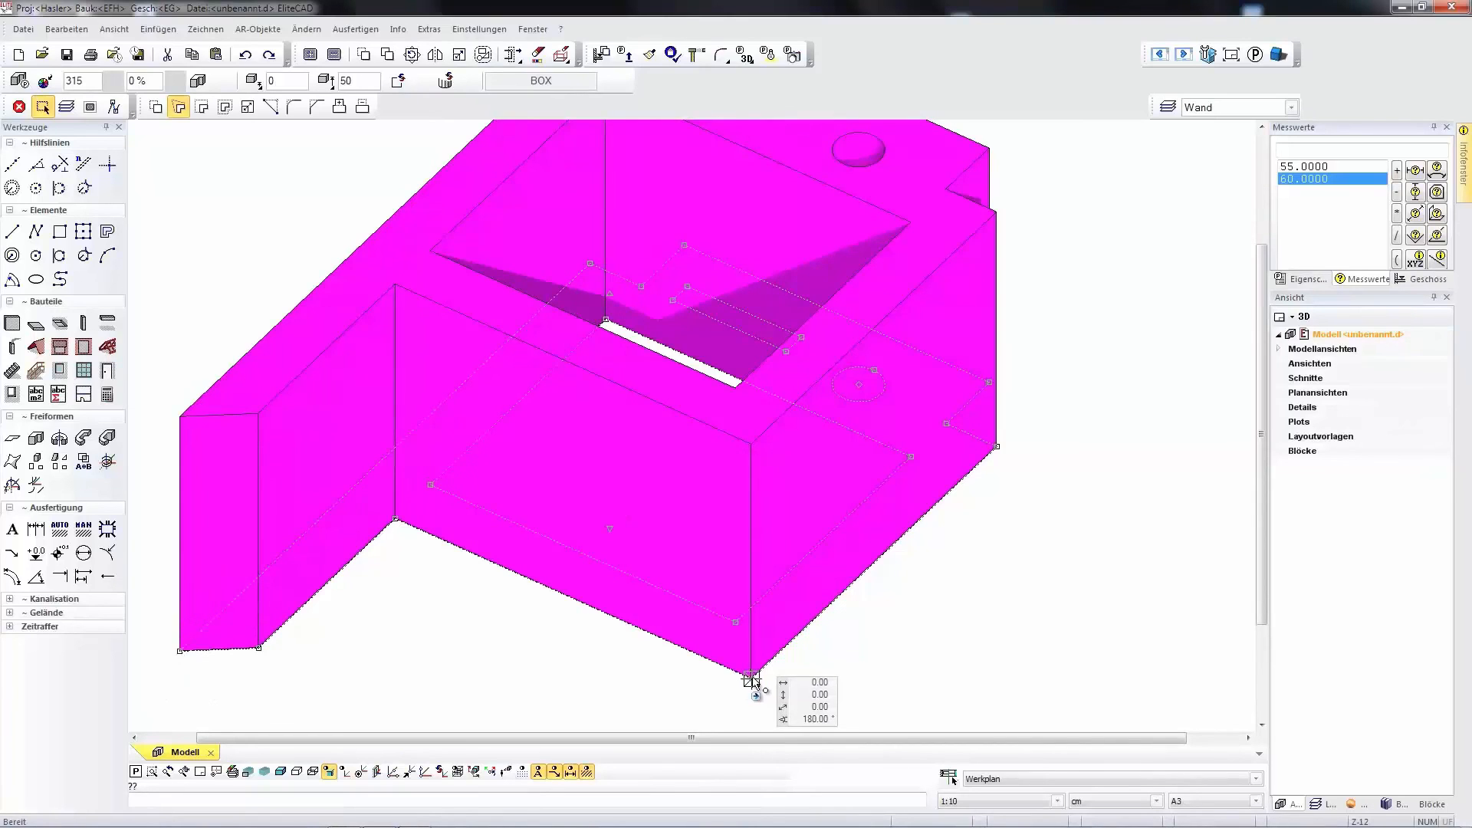
pyautogui.click(293, 108)
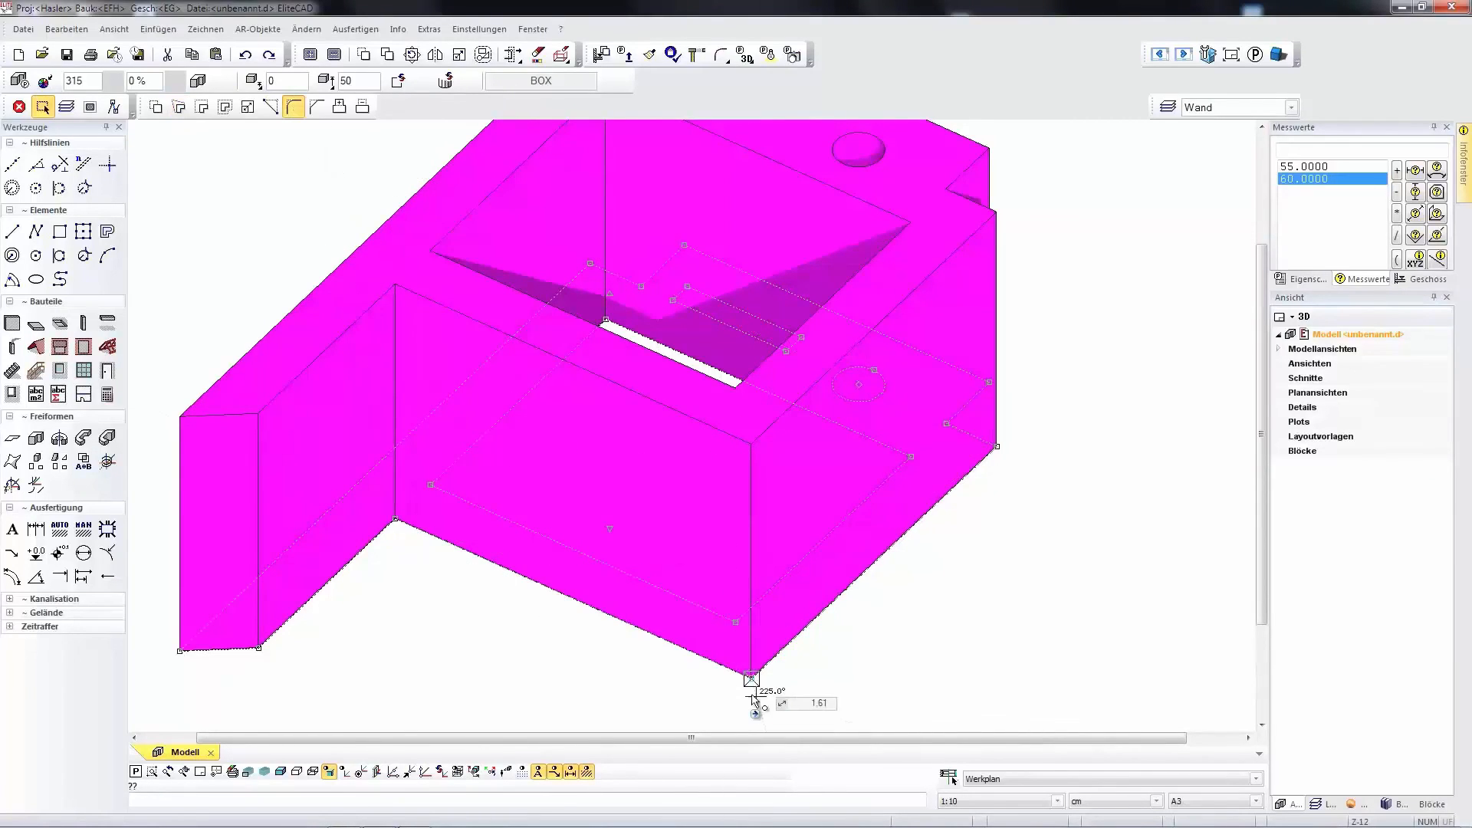
pyautogui.click(750, 652)
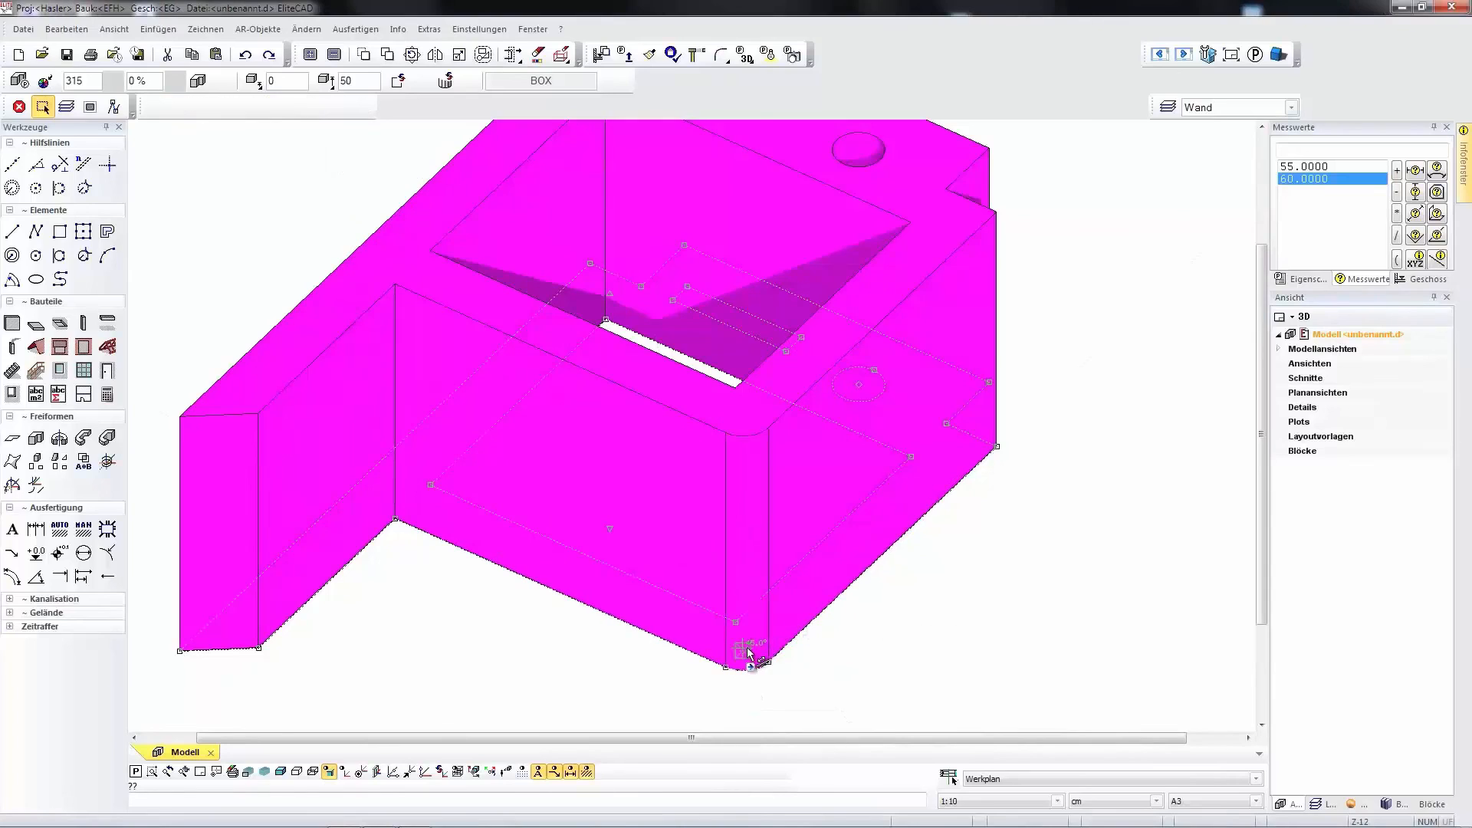
pyautogui.click(997, 445)
pyautogui.click(966, 455)
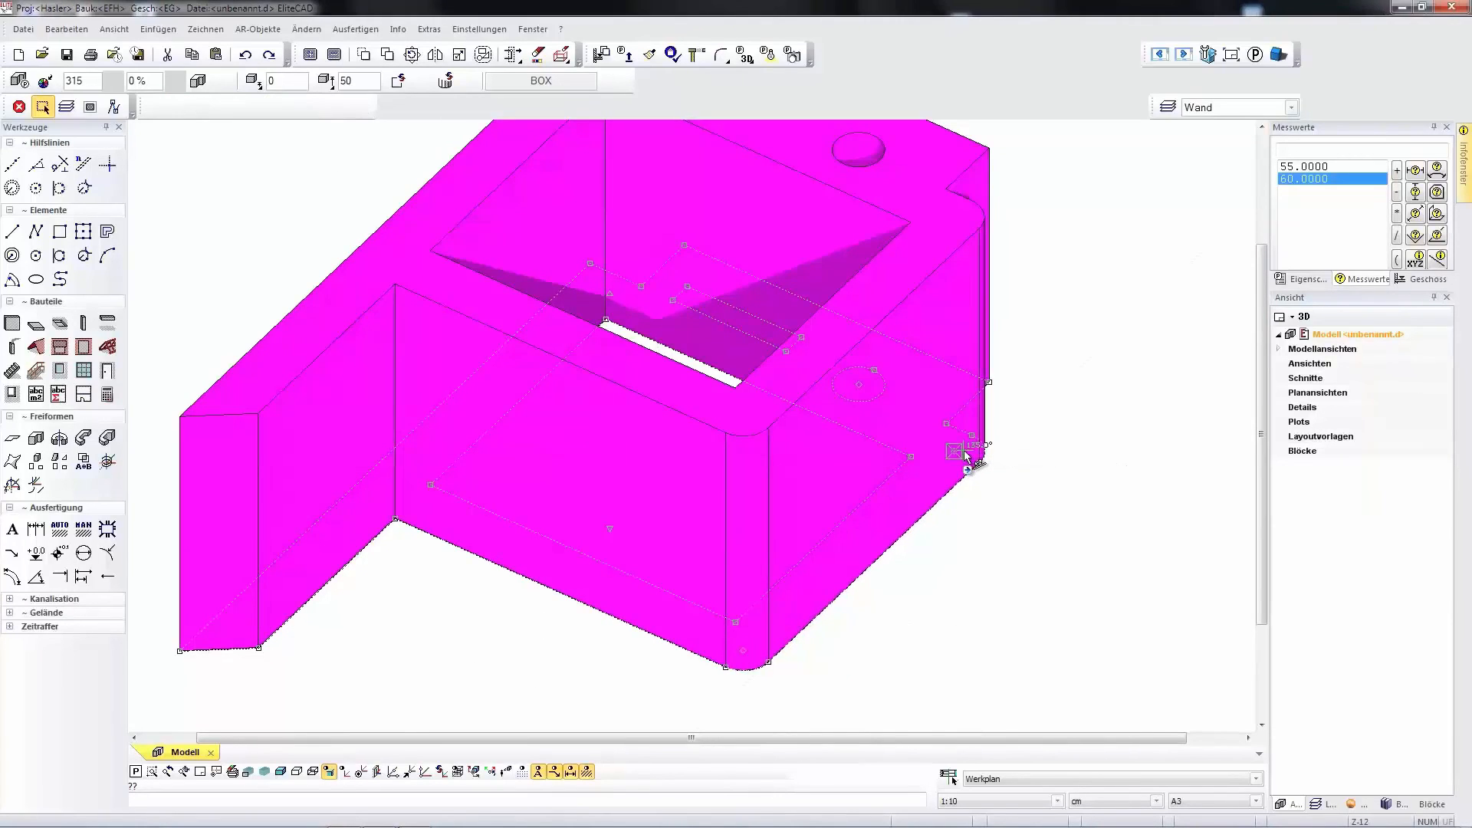
# Tilt the top of the box about the extension's outer upper edge so that it slopes down toward the projecting arm.
pyautogui.keyDown('shift'); pyautogui.moveTo(990, 577); pyautogui.dragTo(1015, 624, button='middle'); pyautogui.keyUp('shift')
pyautogui.scroll(-2, 1022, 648)
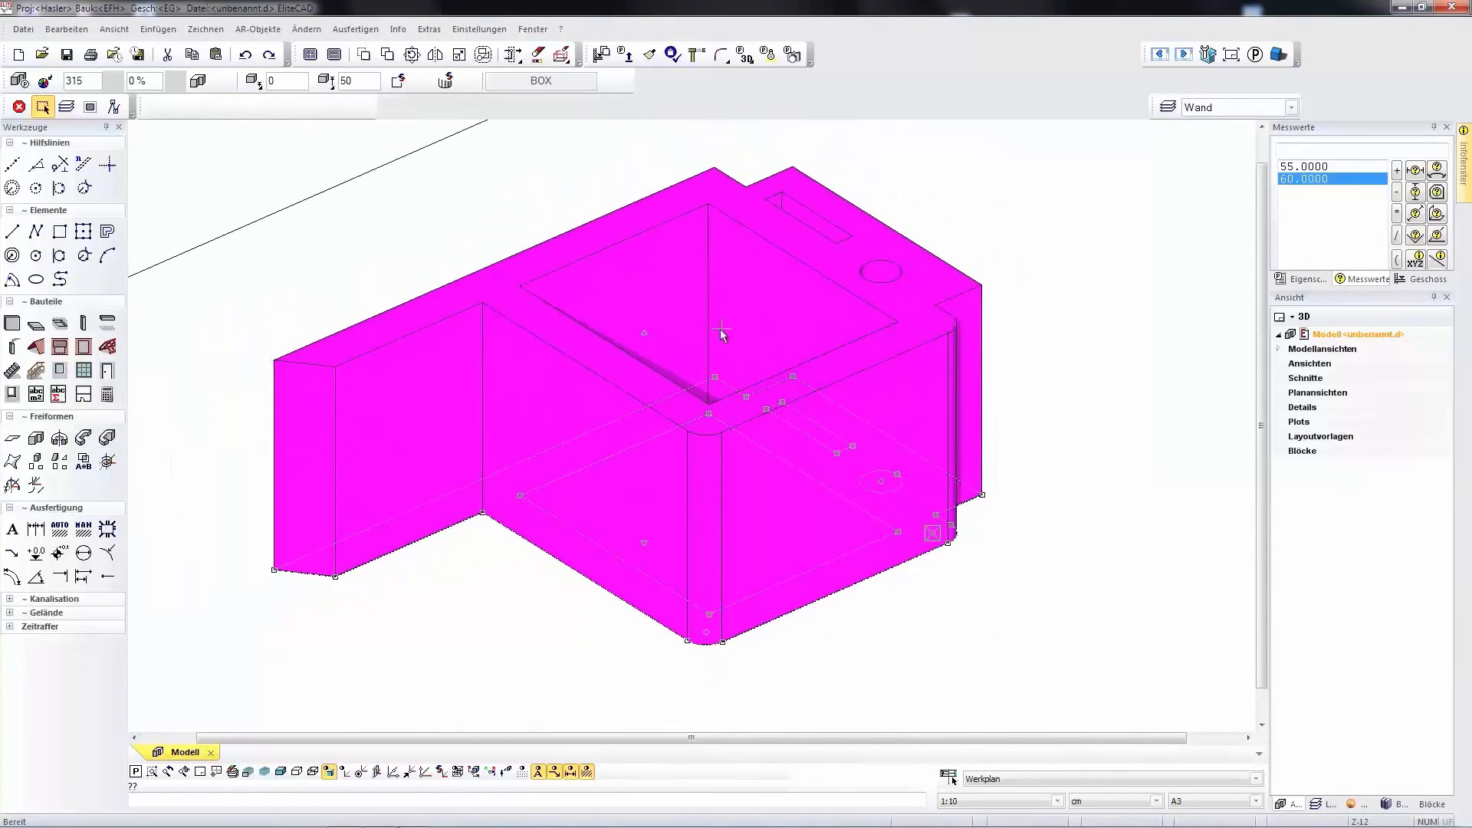
pyautogui.click(644, 332)
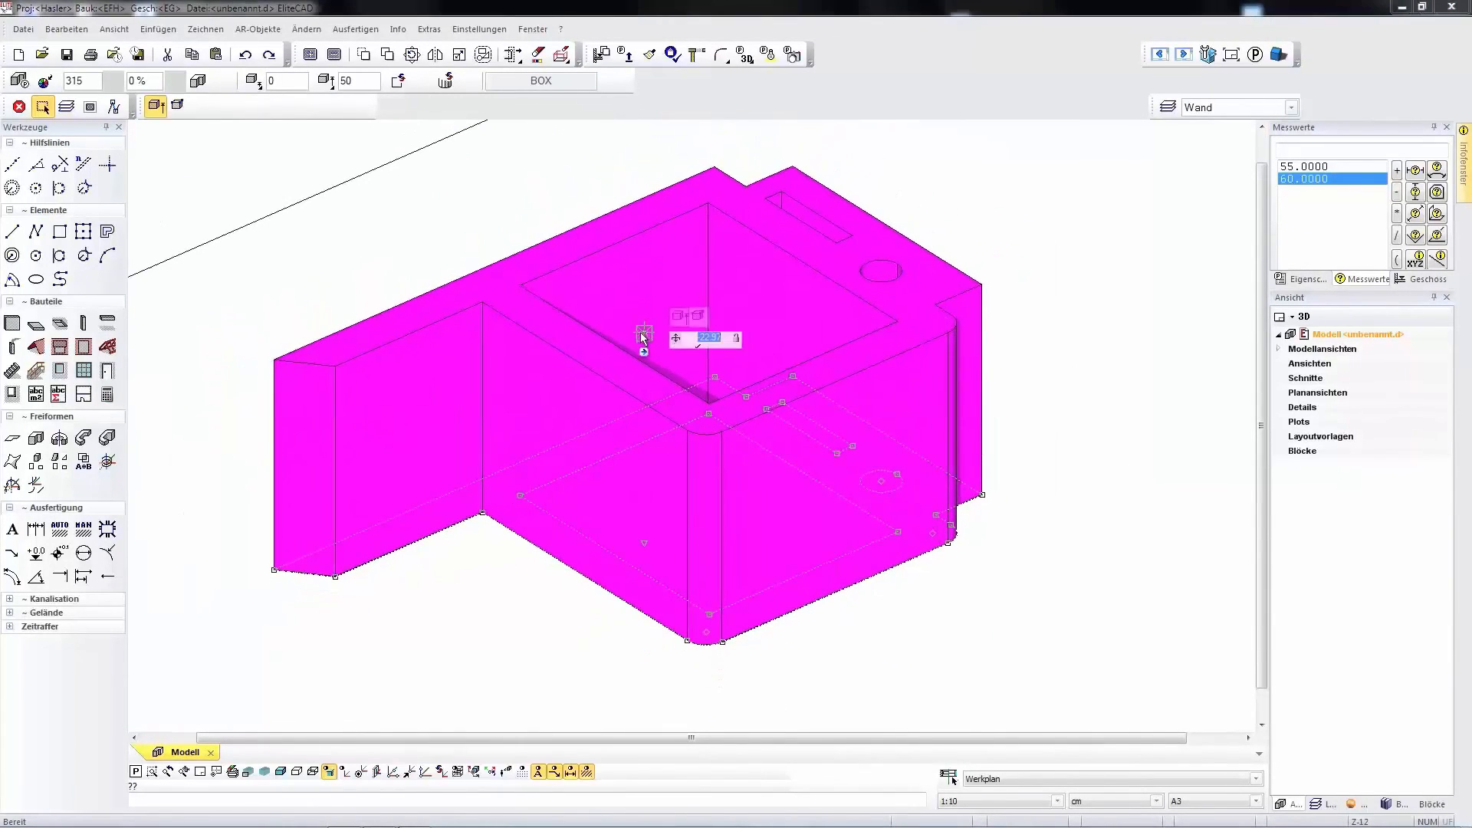
pyautogui.click(698, 316)
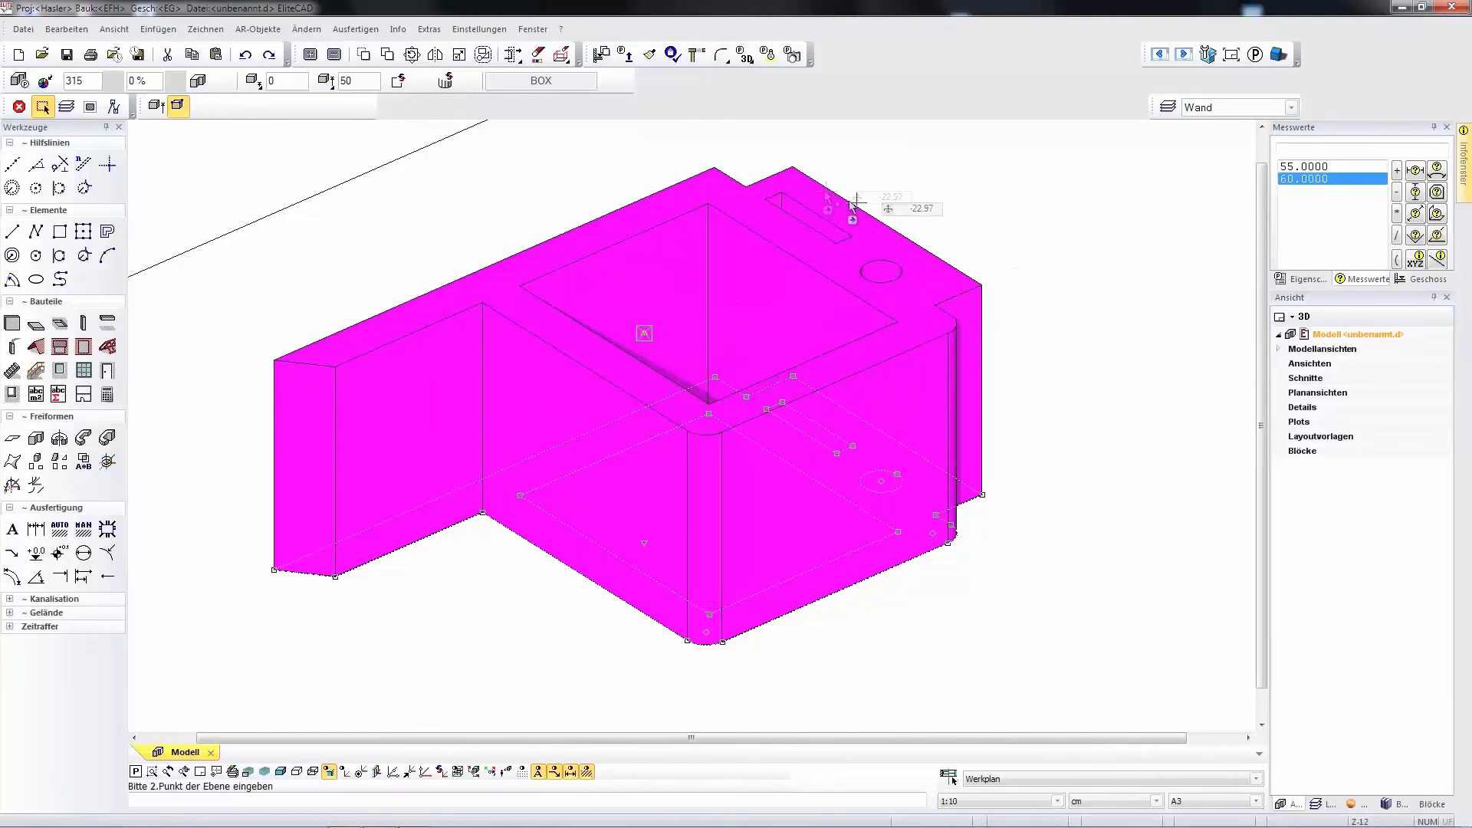
pyautogui.click(791, 172)
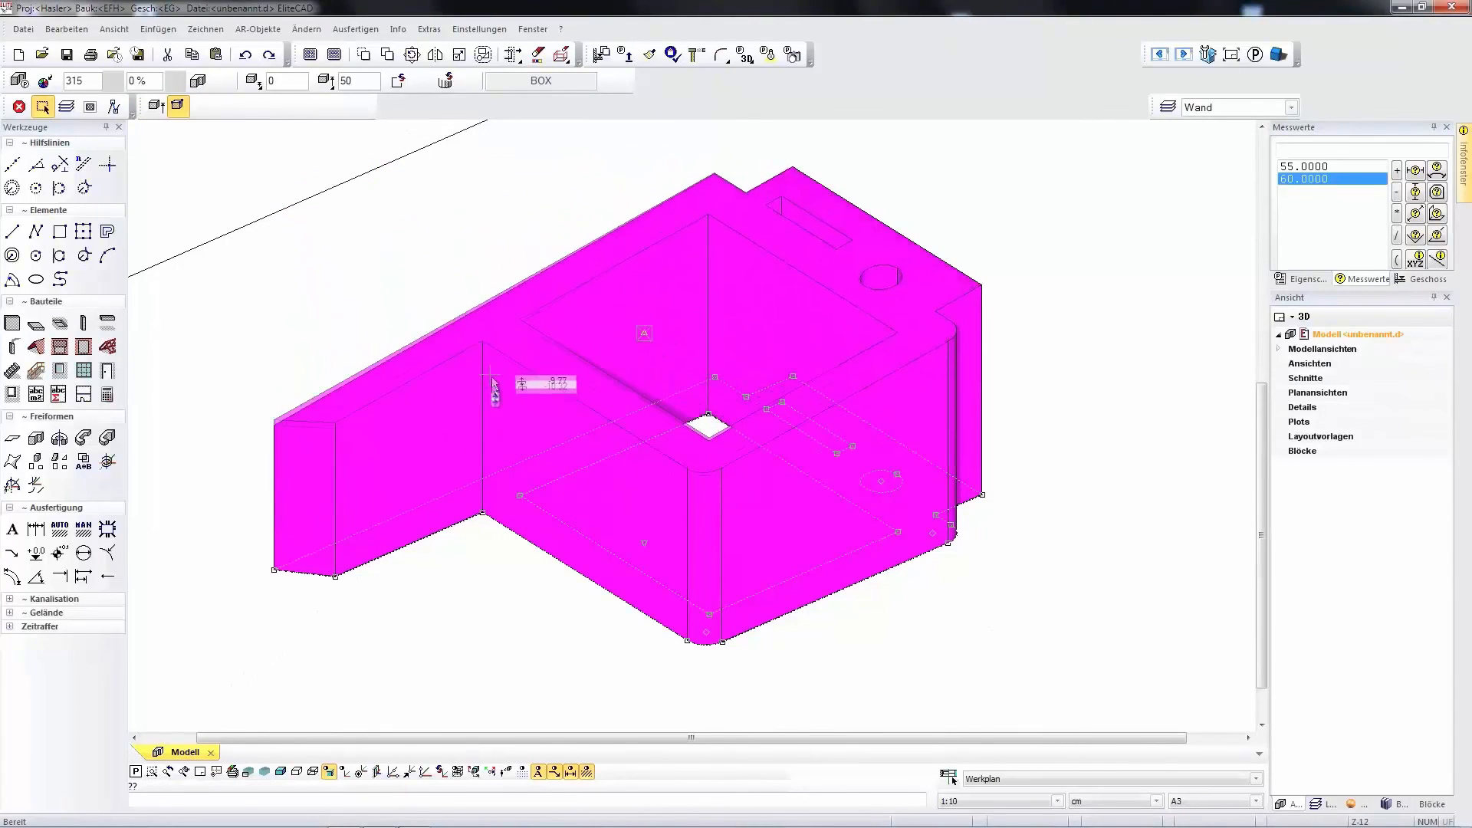
pyautogui.click(505, 442)
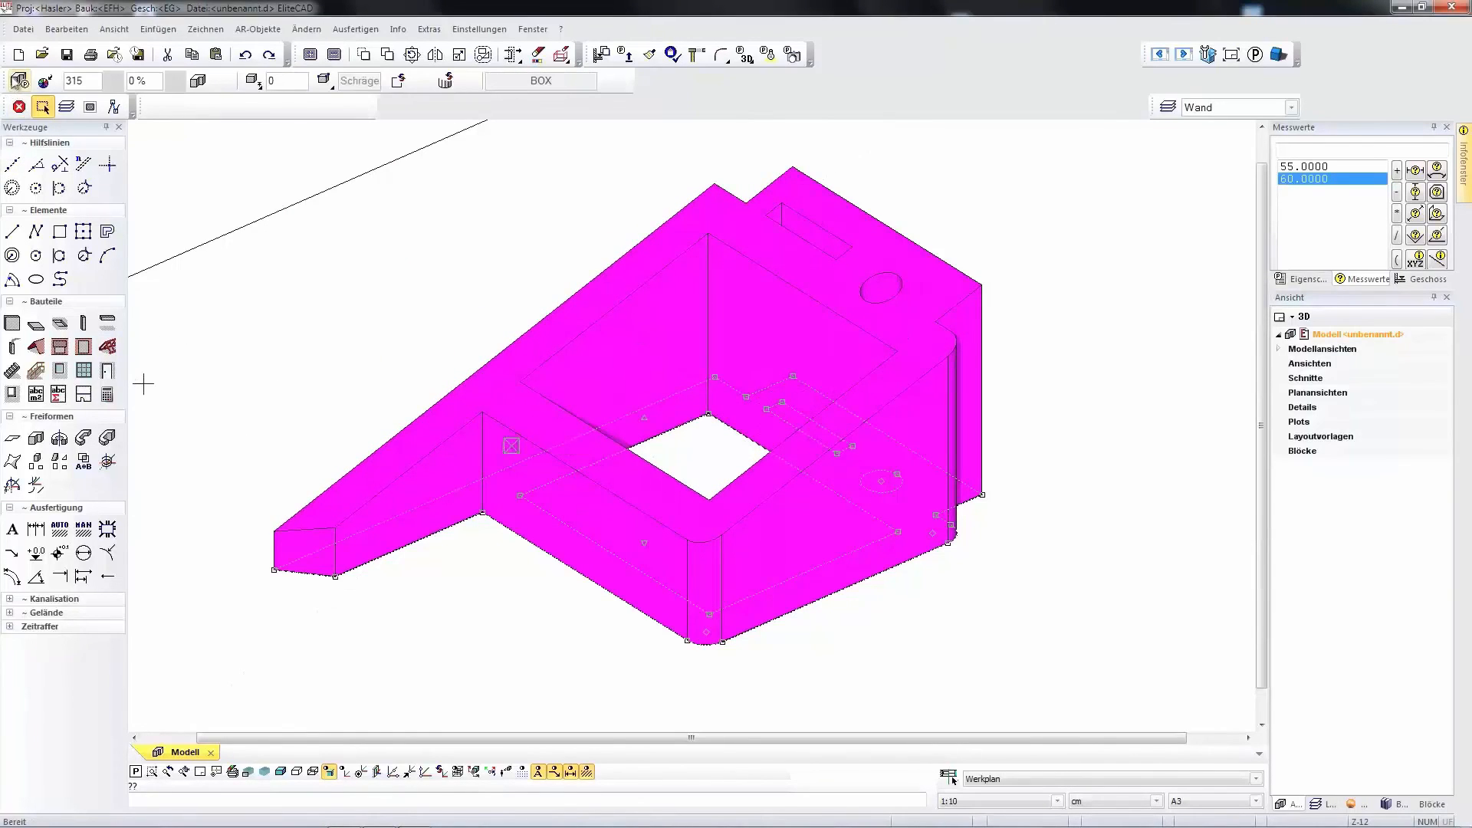
# Open the box's representation details and preview the body in the Schnitt view type.
pyautogui.click(19, 80)
pyautogui.click(227, 81)
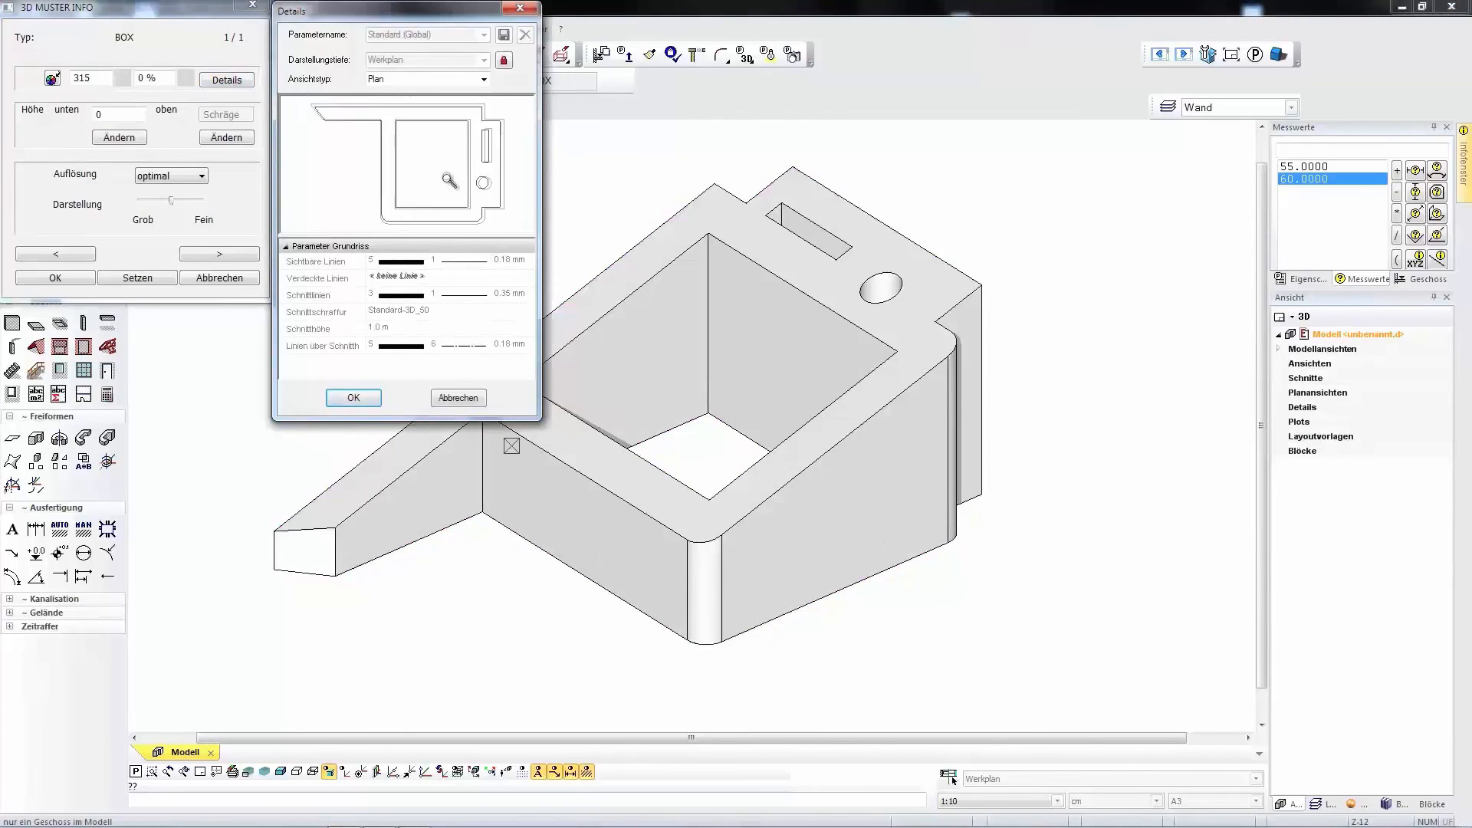
pyautogui.click(484, 79)
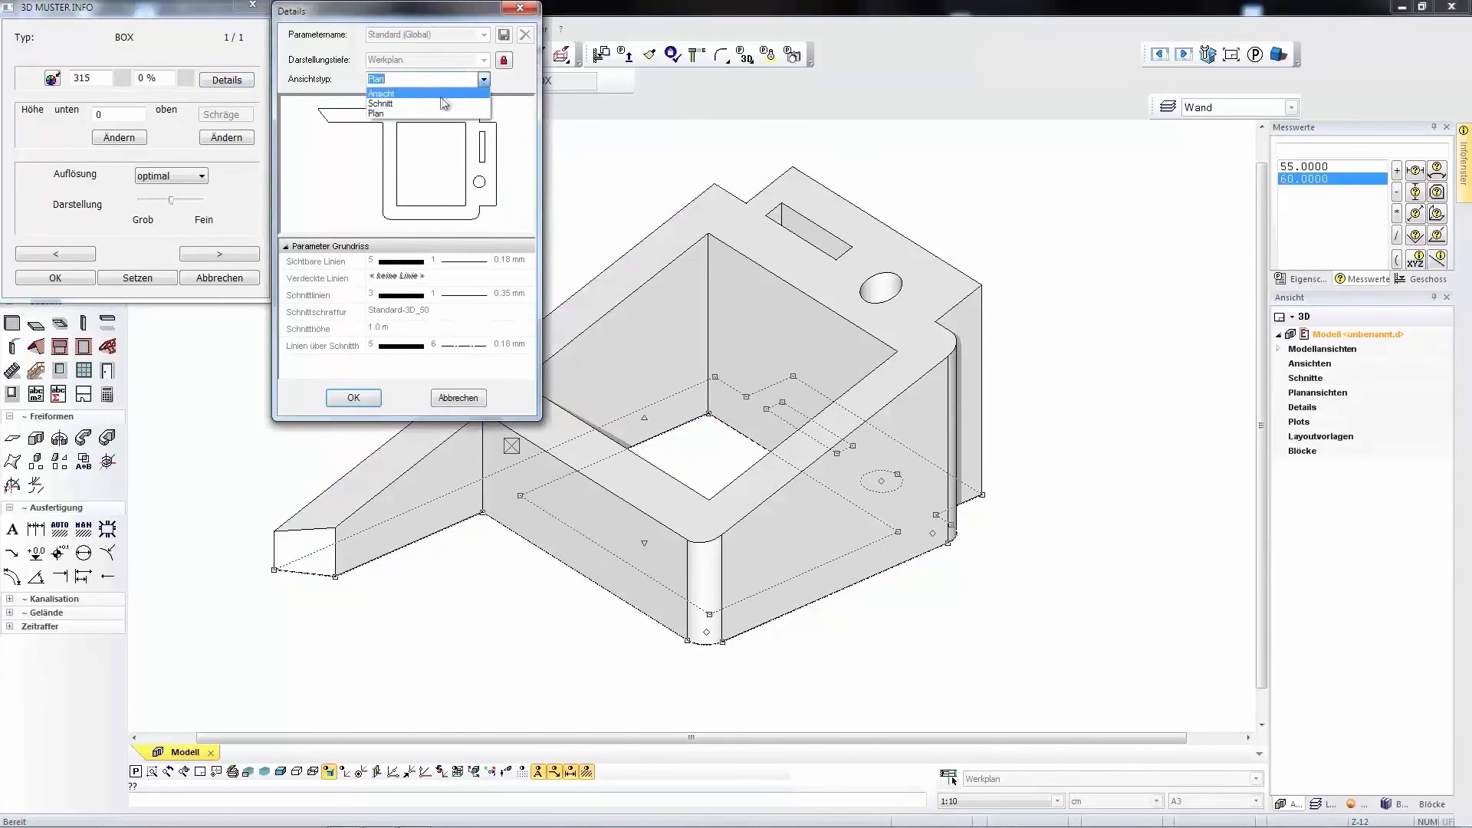
pyautogui.click(436, 104)
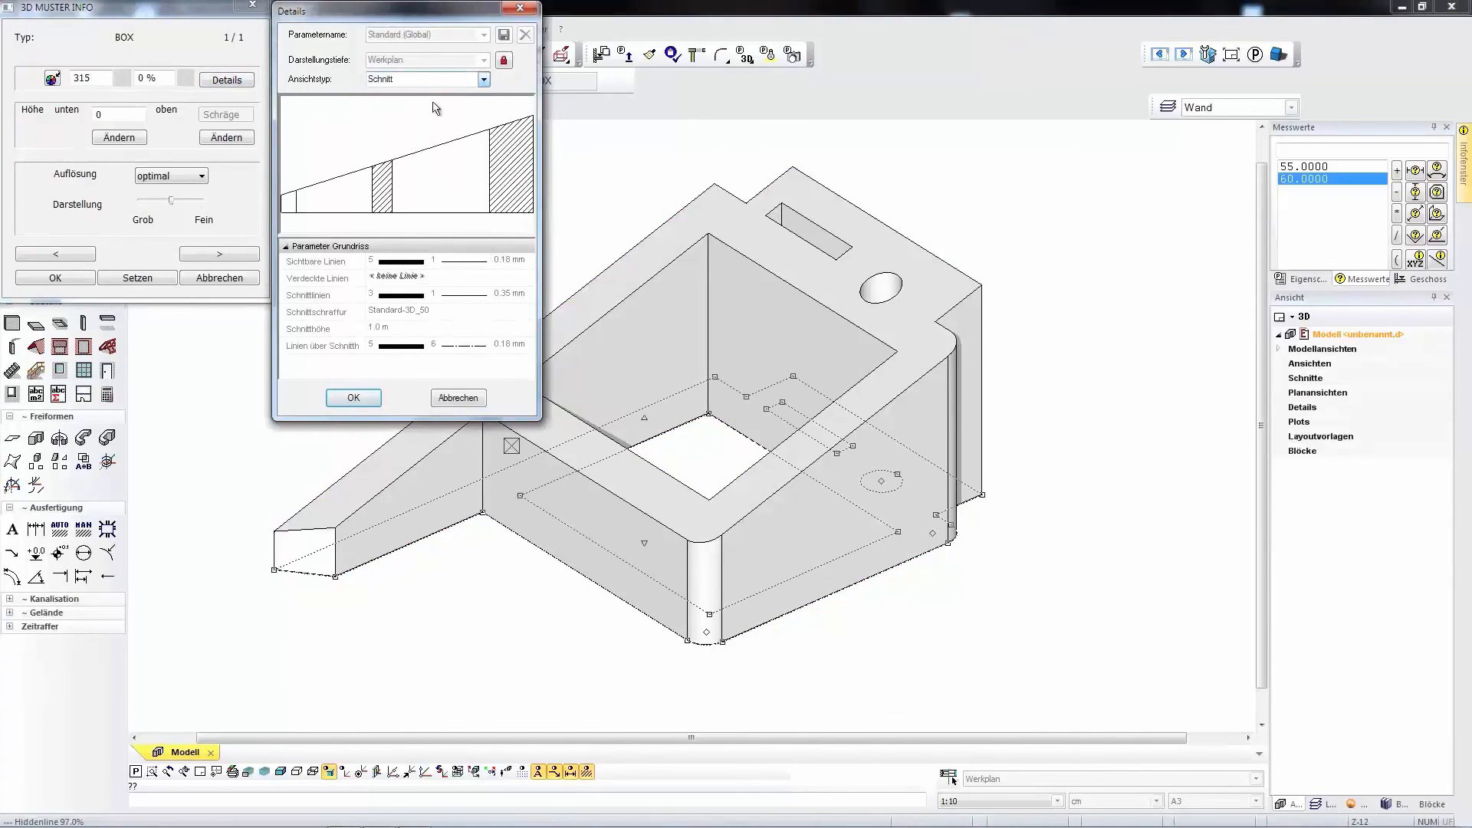
pyautogui.click(484, 80)
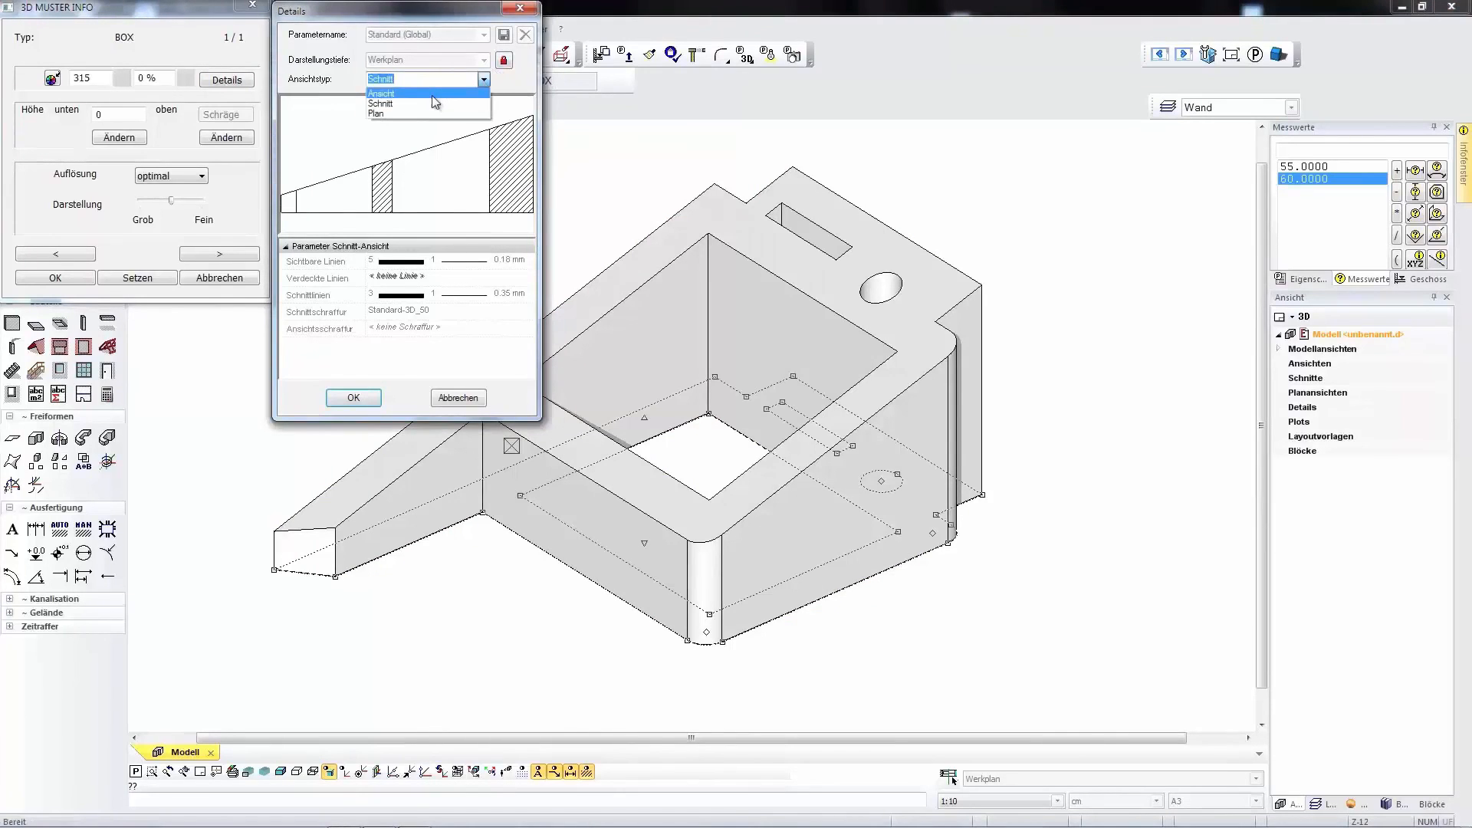
# Unlock the representation settings for the Ansicht view type and set the hidden lines to the yellow pen 20.
pyautogui.click(432, 93)
pyautogui.click(504, 62)
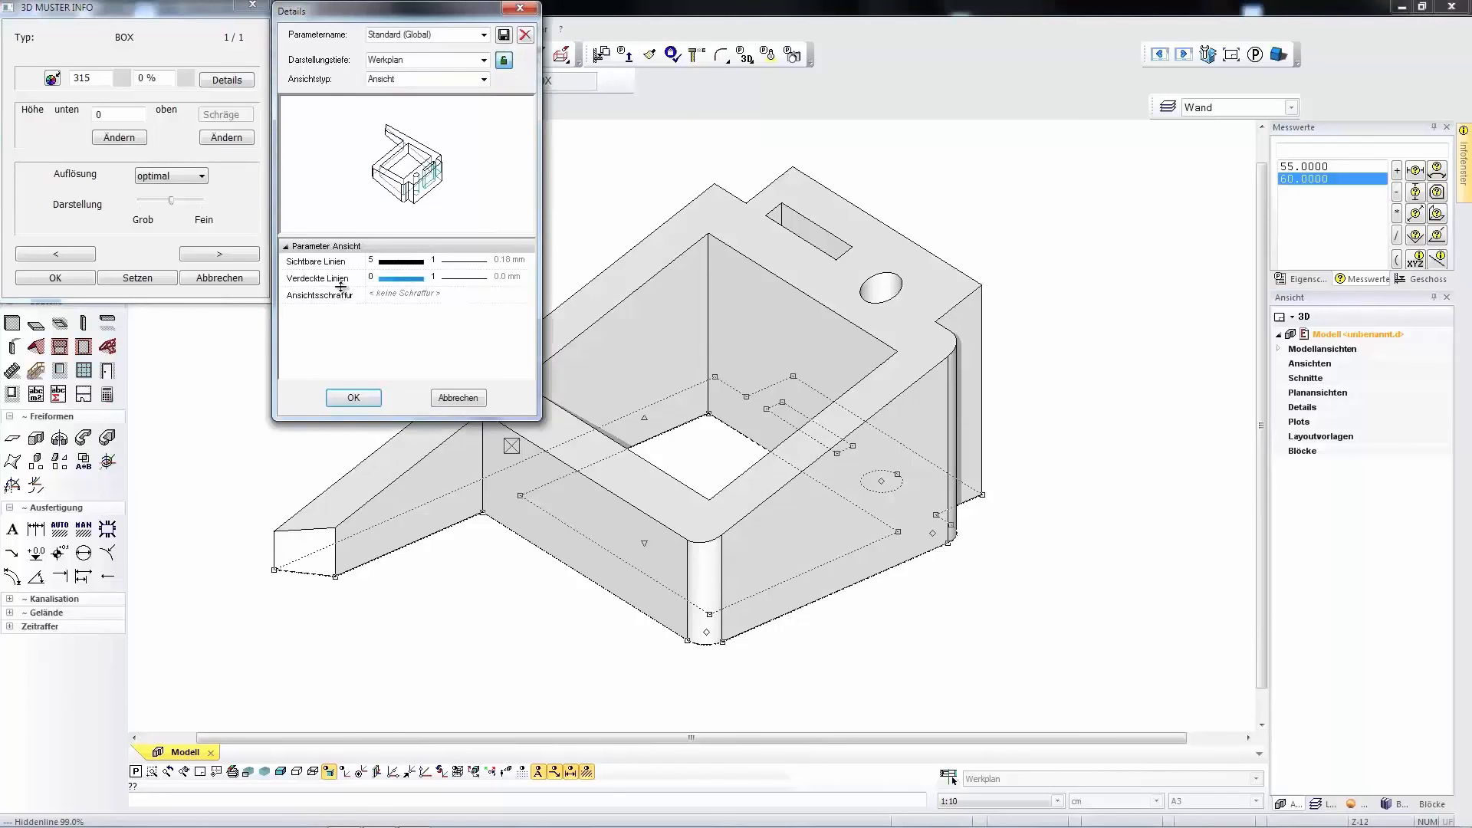
pyautogui.click(397, 279)
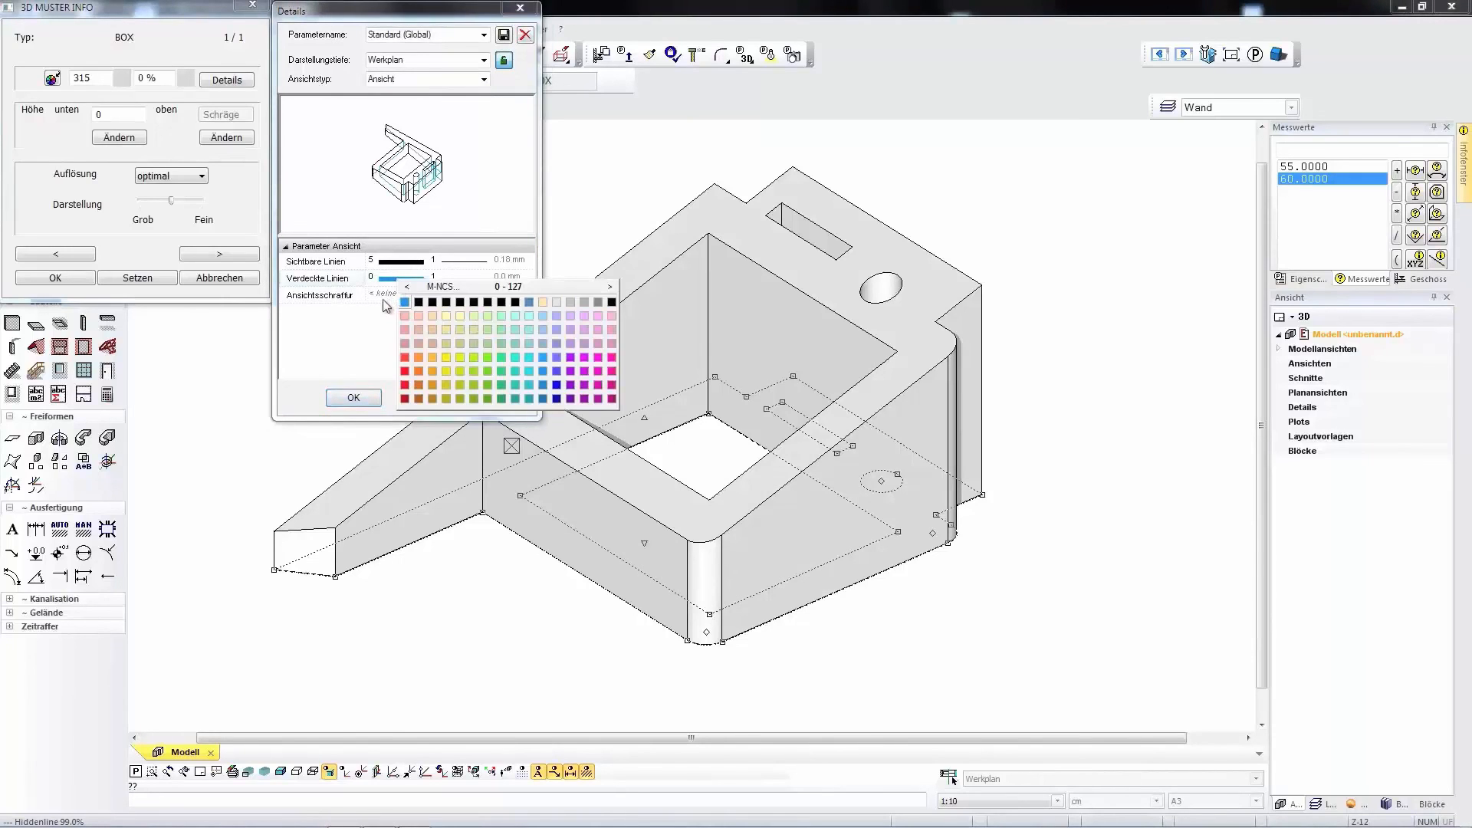
pyautogui.click(461, 316)
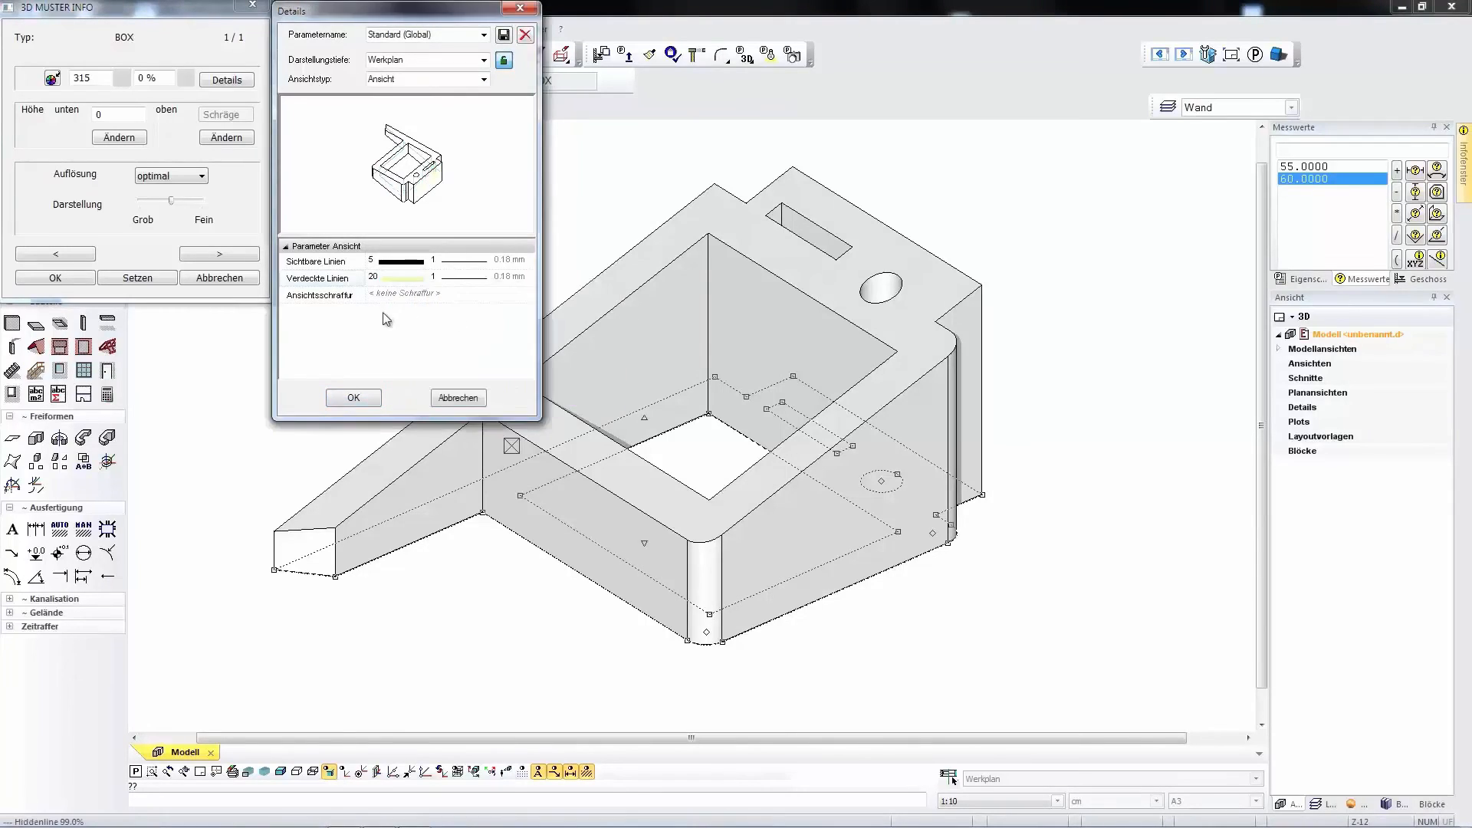
# Assign the Backstein hatch to the box's Ansicht view, save the changed global representation settings and accept the box's properties.
pyautogui.click(399, 296)
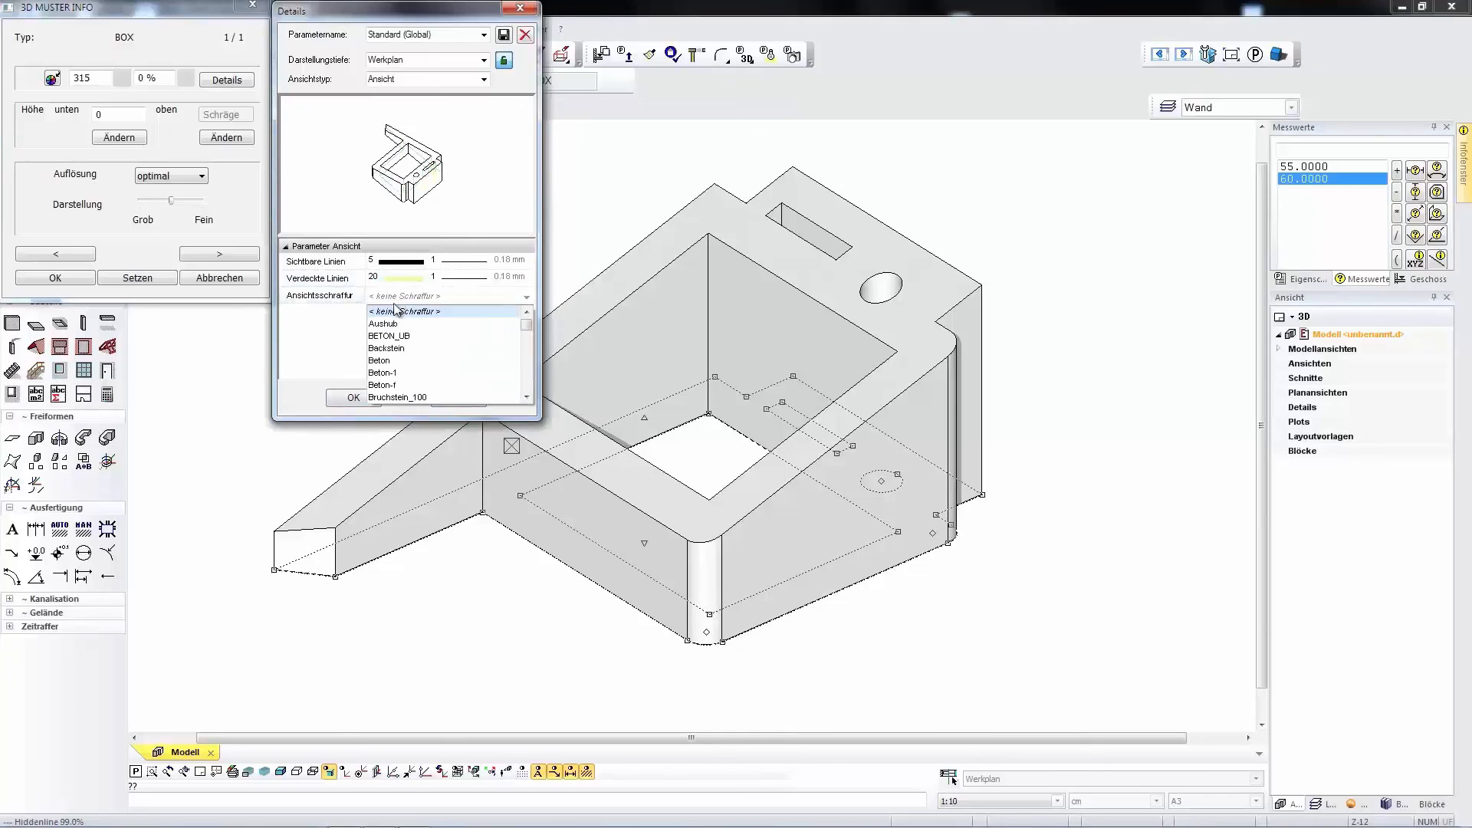
pyautogui.click(390, 349)
pyautogui.click(355, 397)
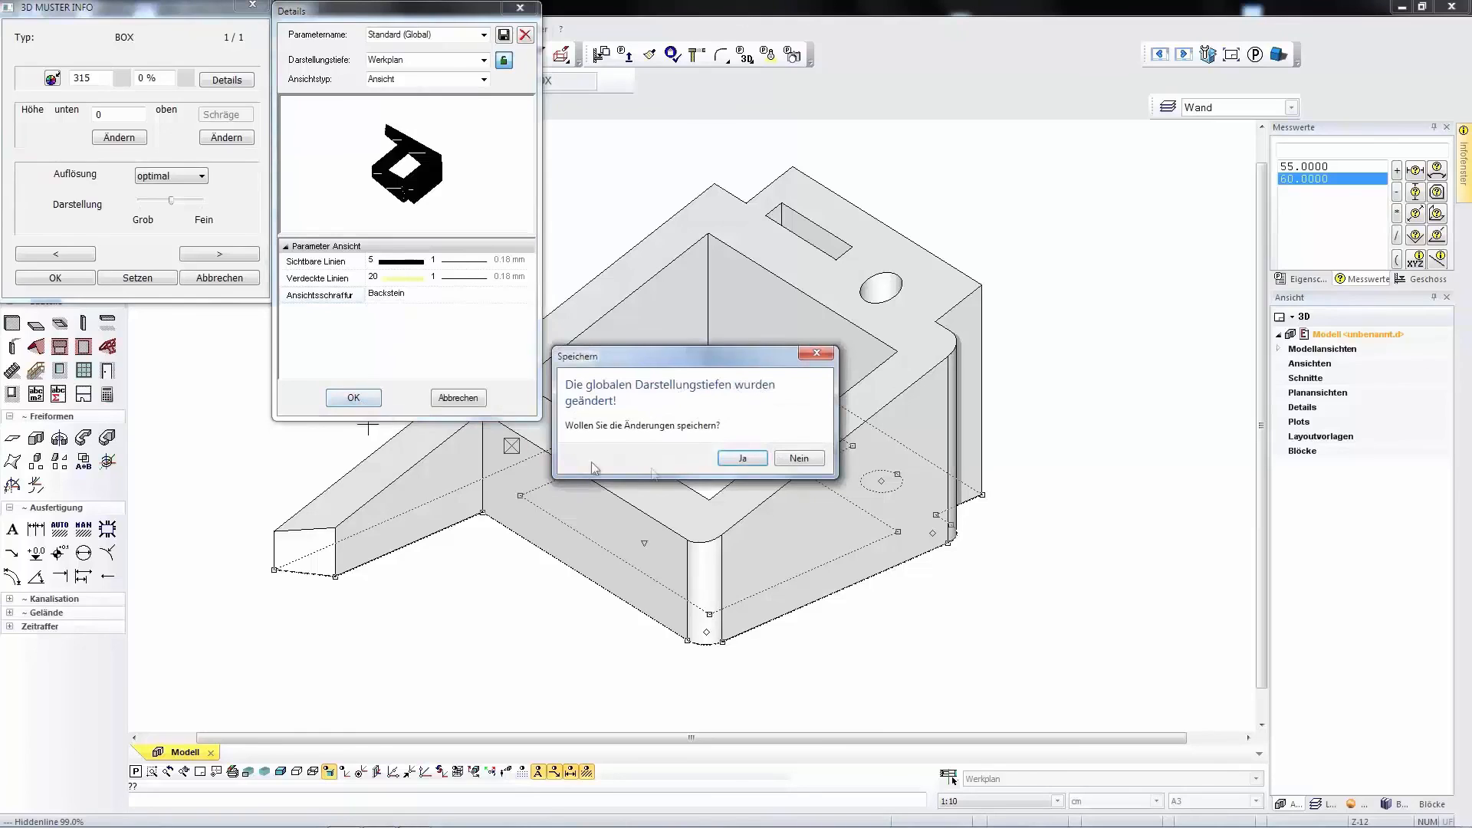
pyautogui.click(742, 460)
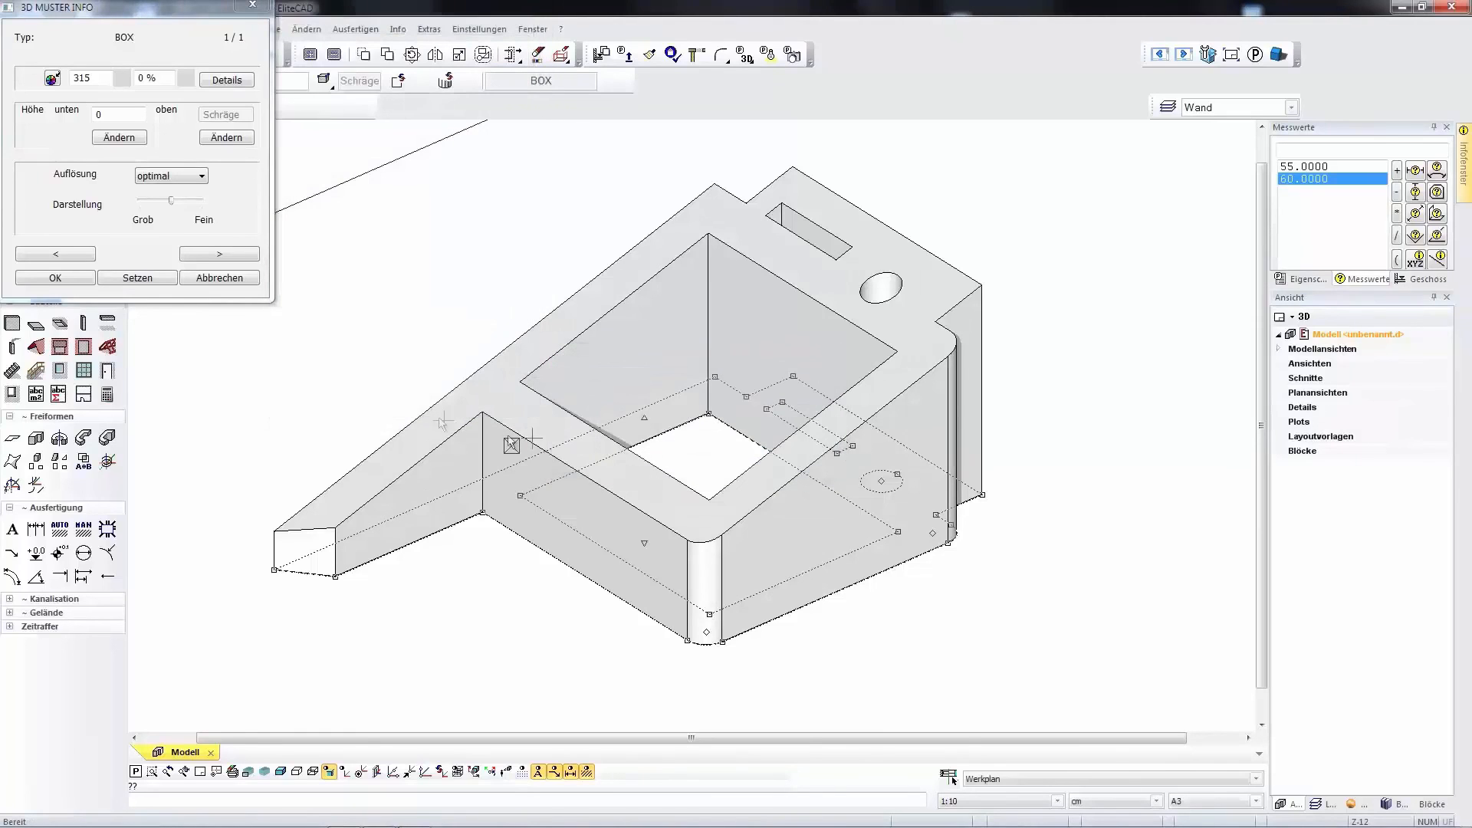
pyautogui.click(55, 277)
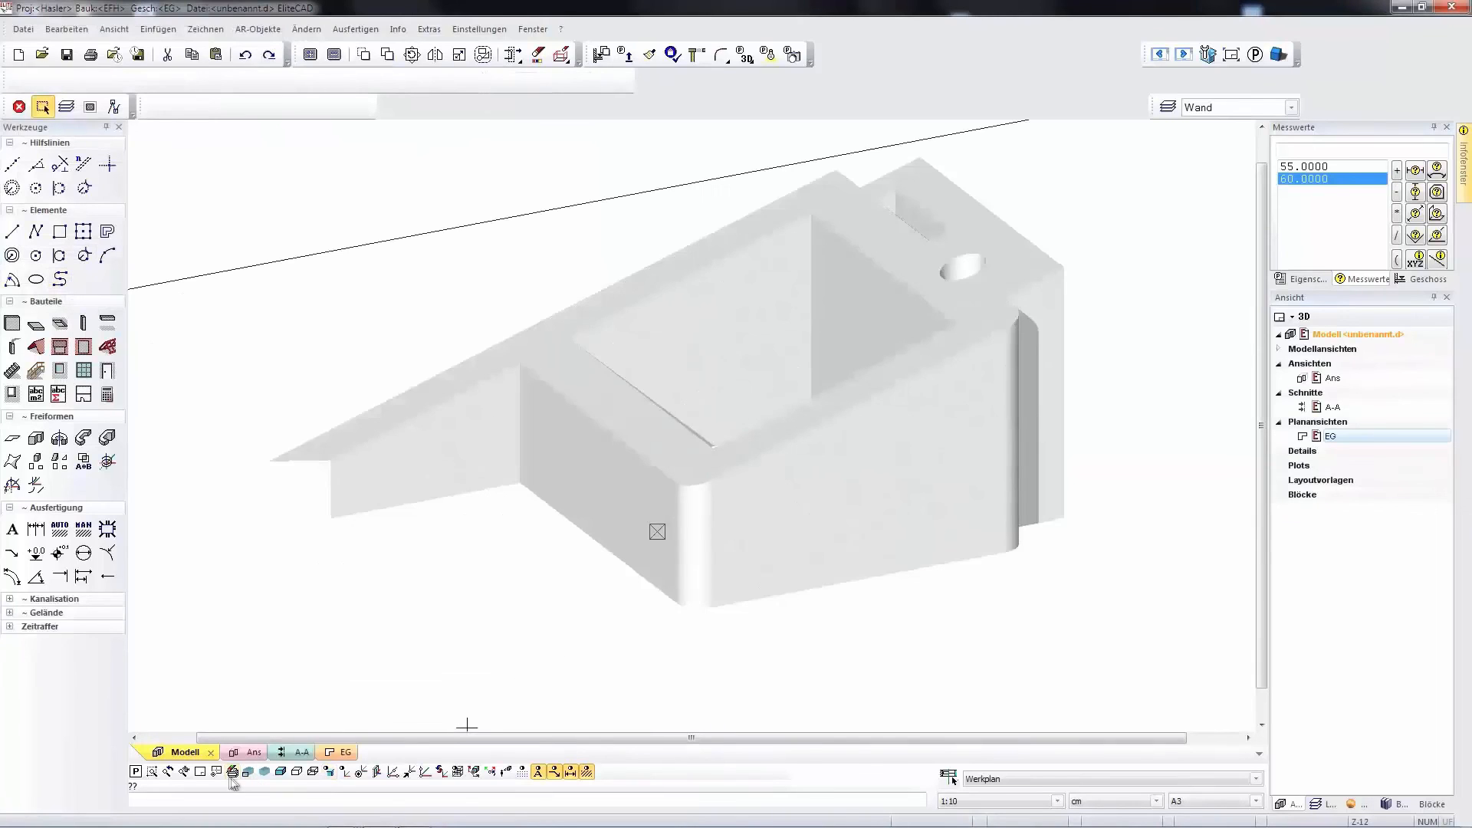
# Inspect how the box is represented in the elevation Ans and the section A-A.
pyautogui.click(242, 755)
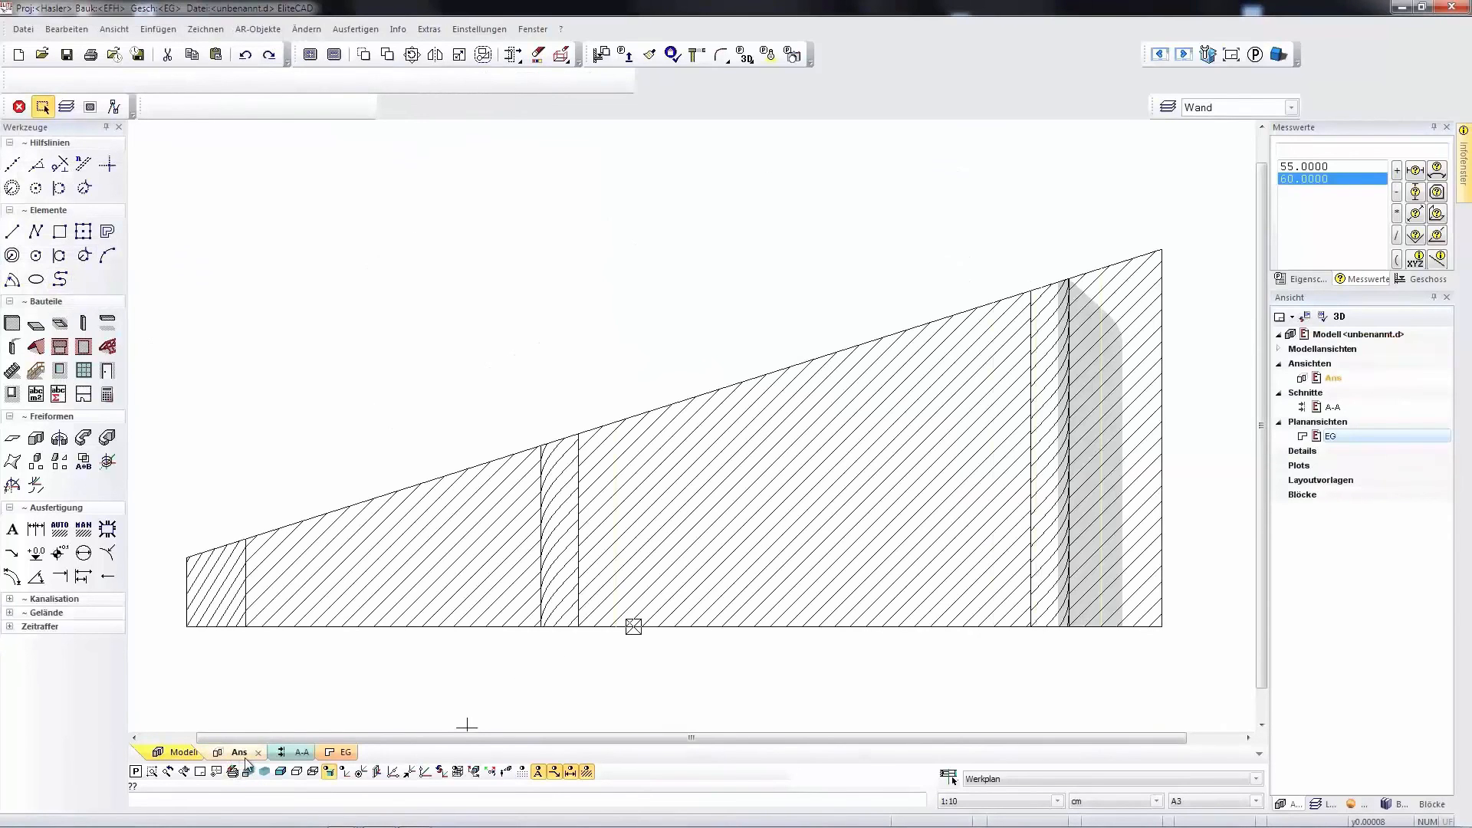
pyautogui.click(298, 756)
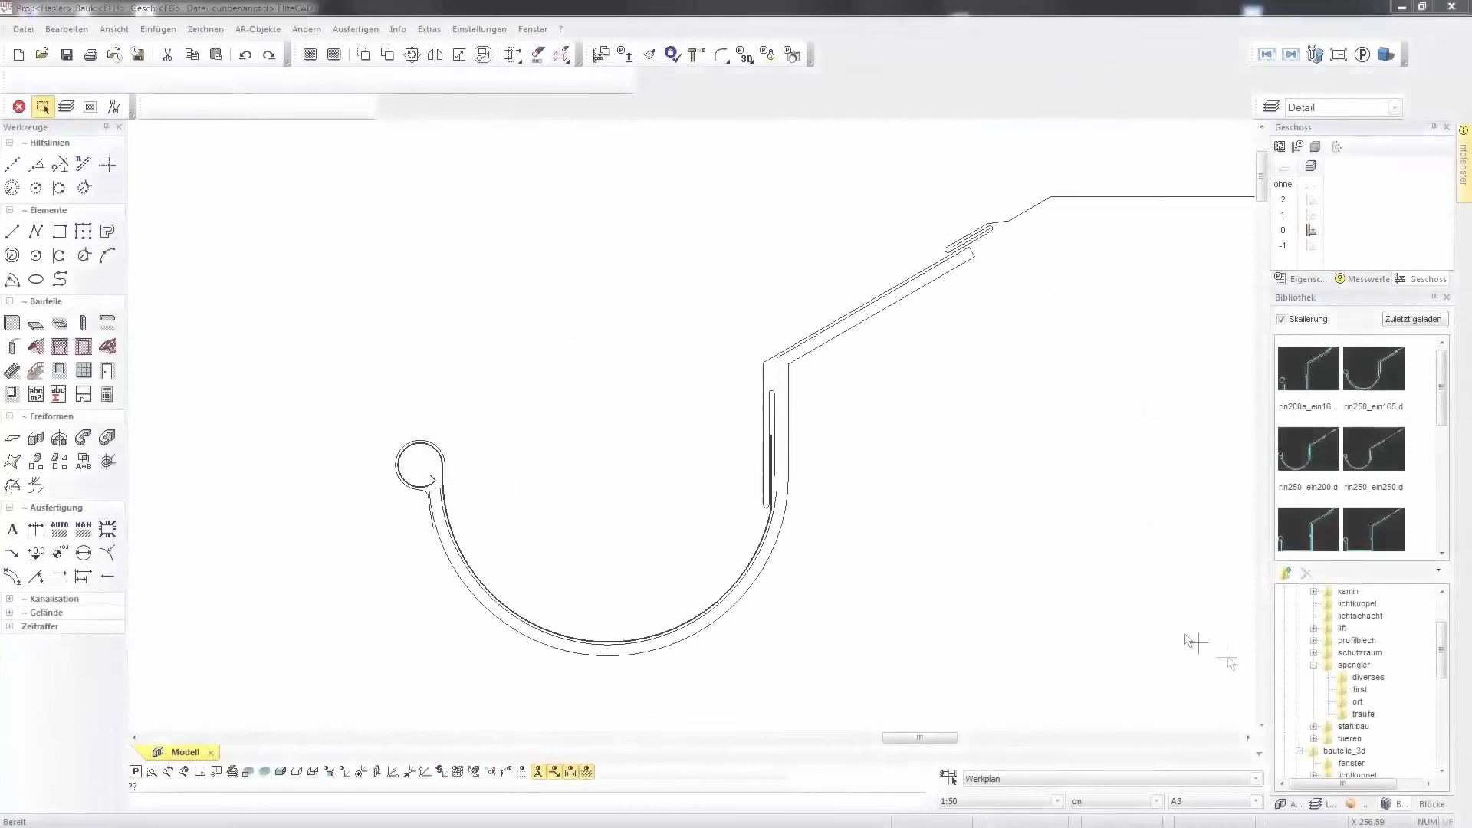
# Sweep the semicircular gutter profile along the roof edge line as a Transfläche.
pyautogui.scroll(-5, 618, 382)
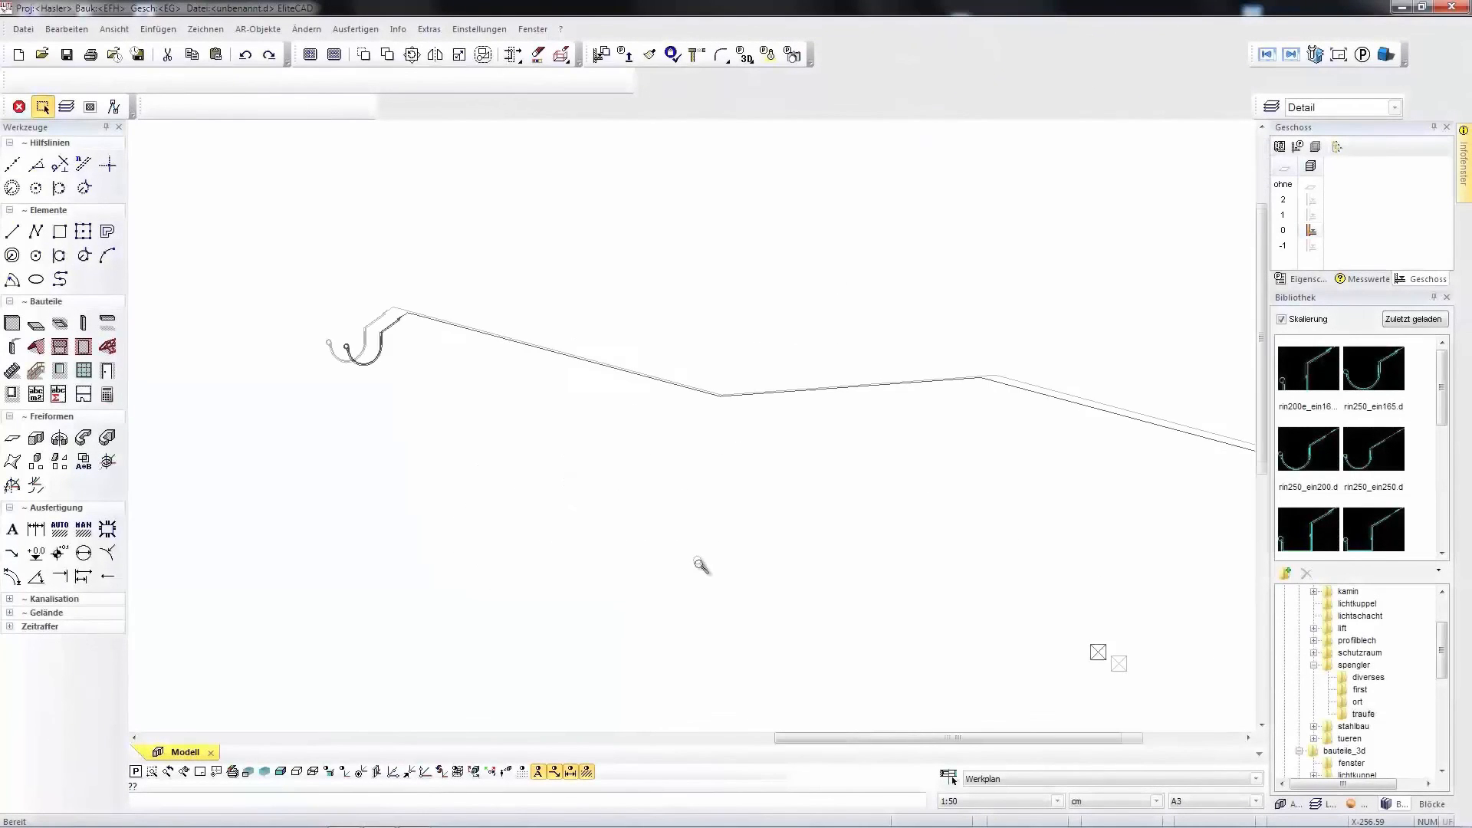
pyautogui.moveTo(699, 565); pyautogui.dragTo(693, 555, button='middle')
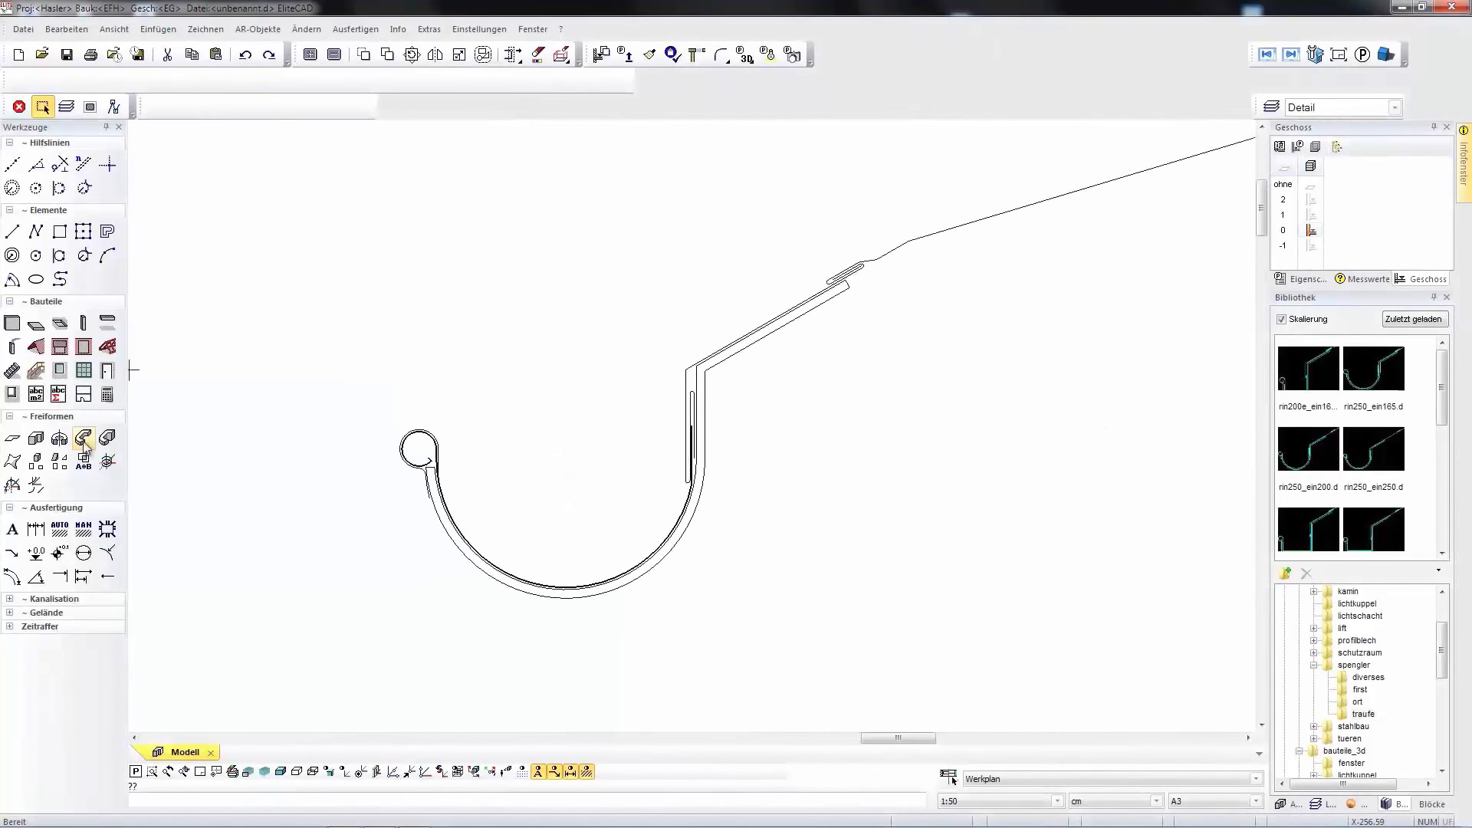
pyautogui.click(84, 445)
pyautogui.click(203, 86)
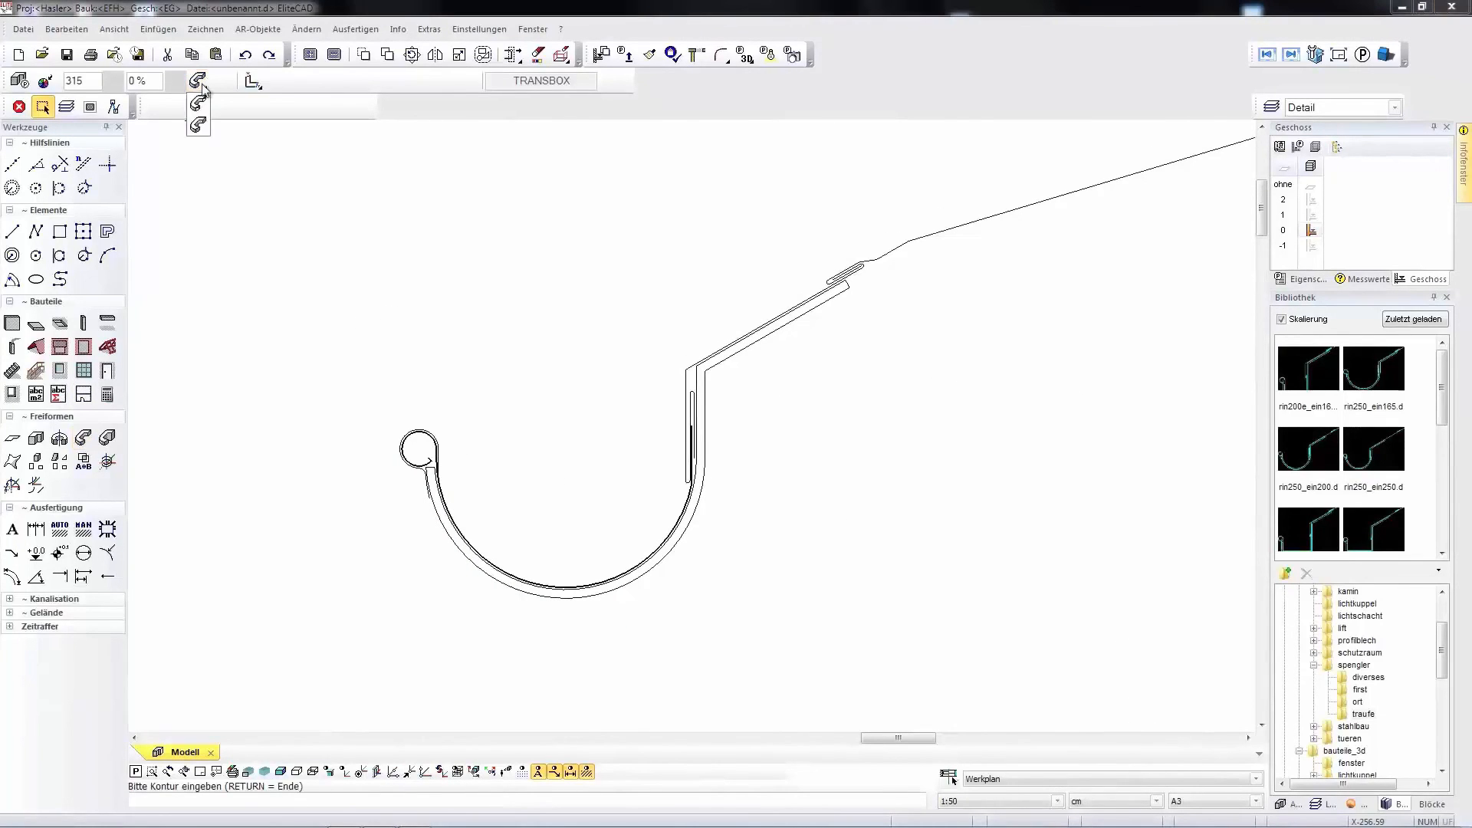
pyautogui.click(200, 106)
pyautogui.click(429, 461)
pyautogui.press('Return')
pyautogui.click(979, 226)
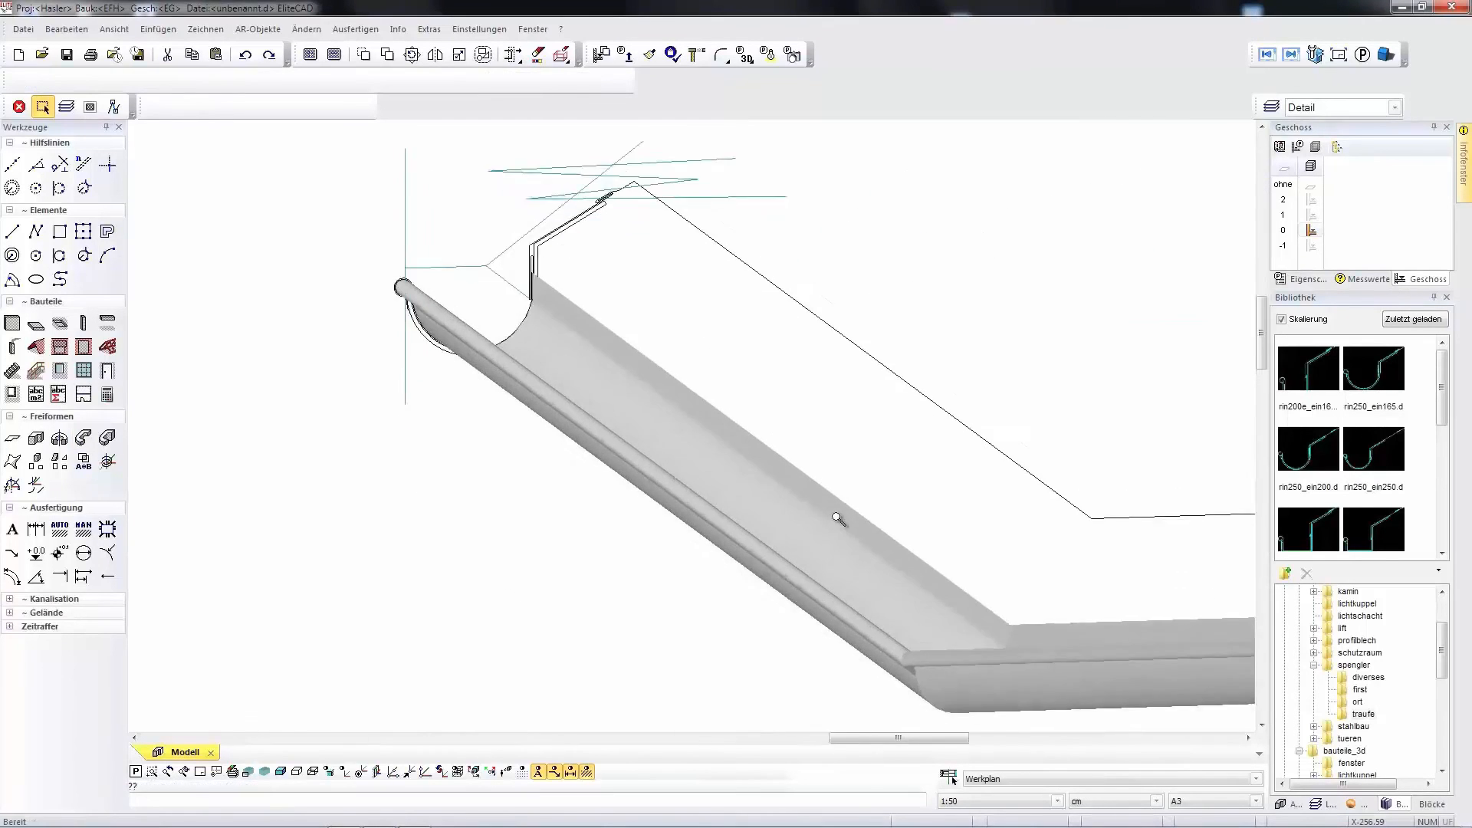
# Sweep the angled sheet profile behind the gutter along the roof edge line as a Transfläche.
pyautogui.moveTo(539, 259); pyautogui.dragTo(830, 426, button='middle')
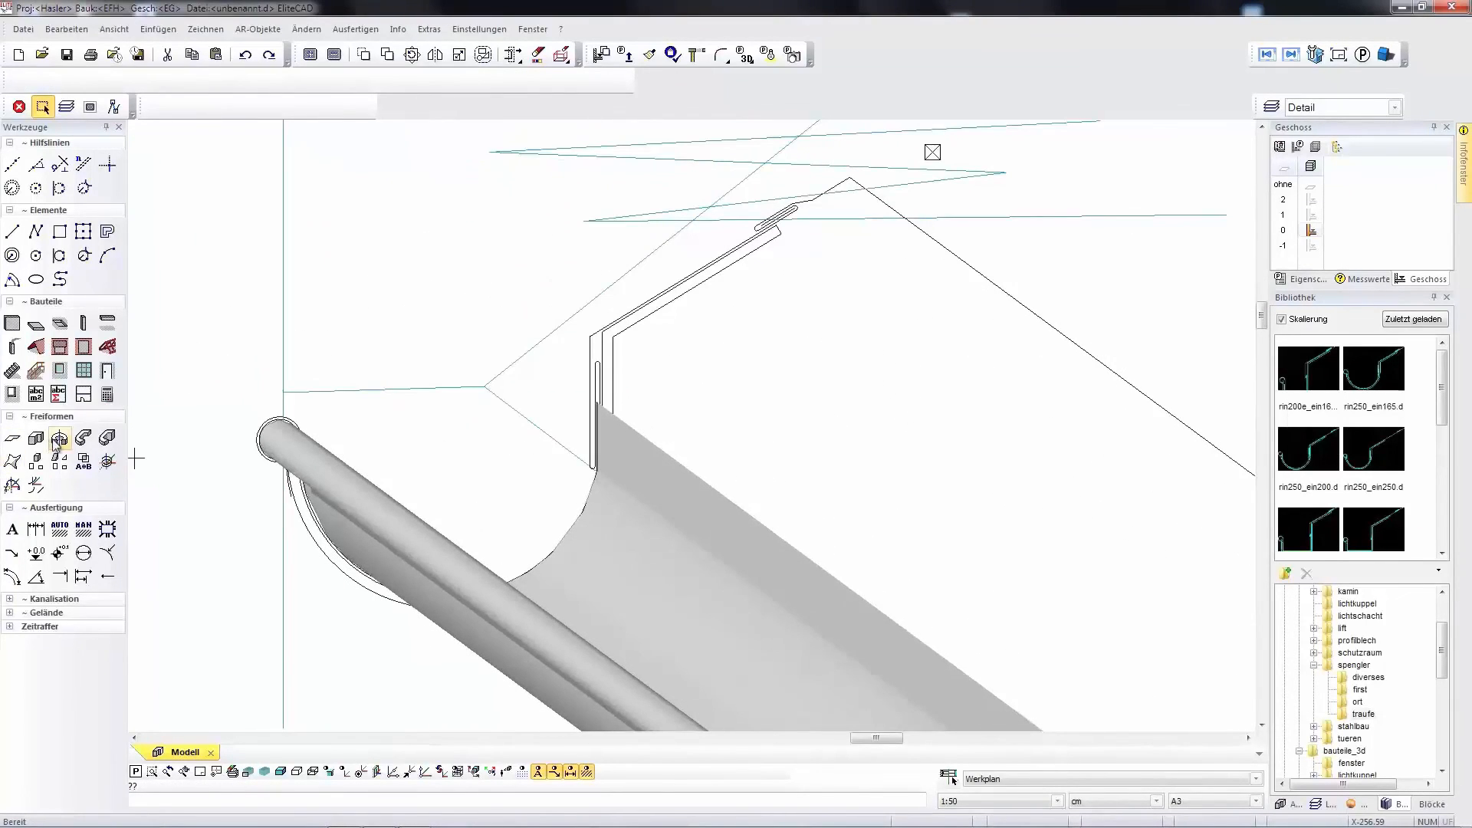
pyautogui.click(83, 437)
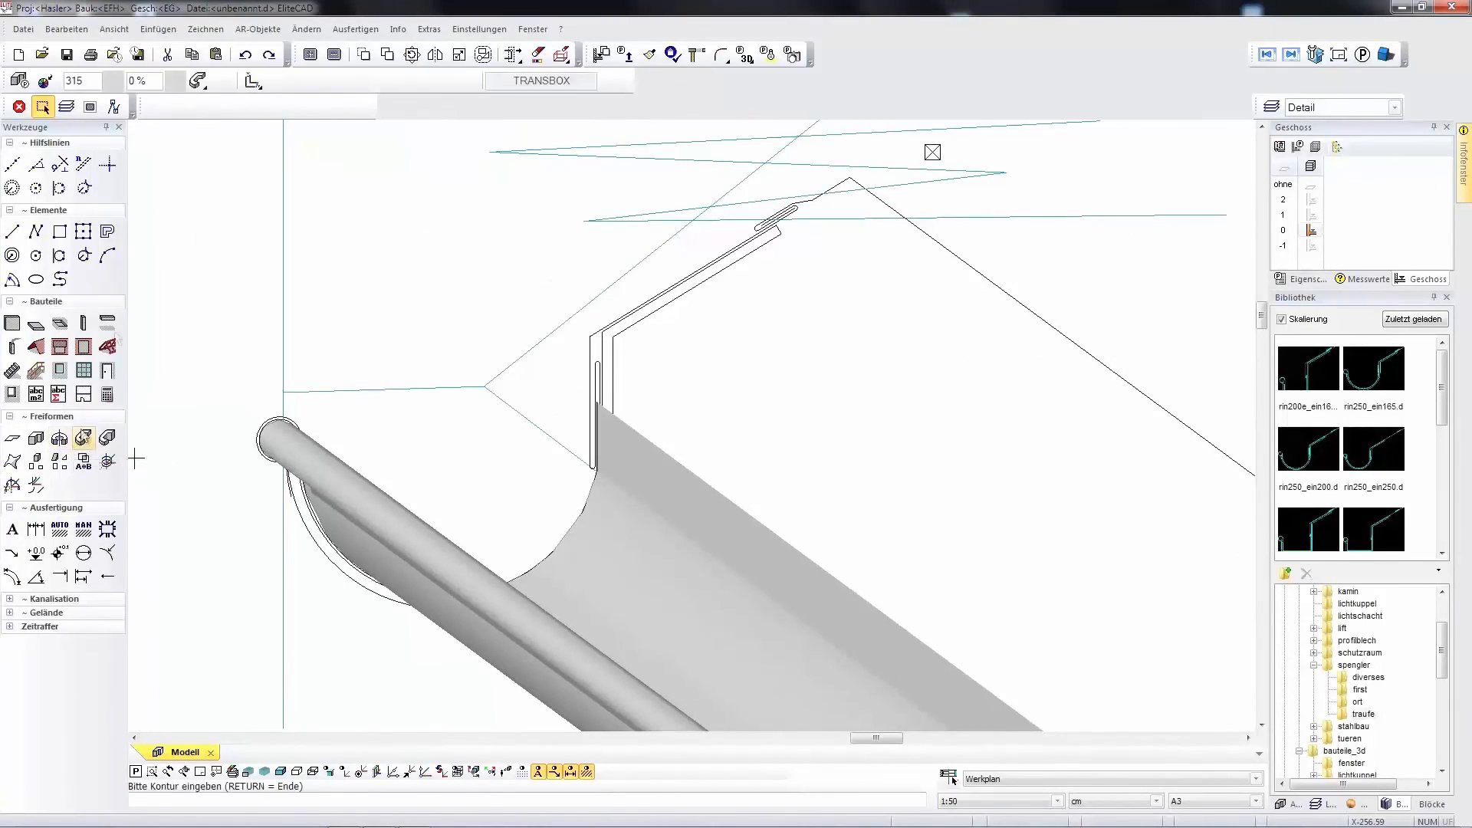
pyautogui.click(201, 83)
pyautogui.click(198, 123)
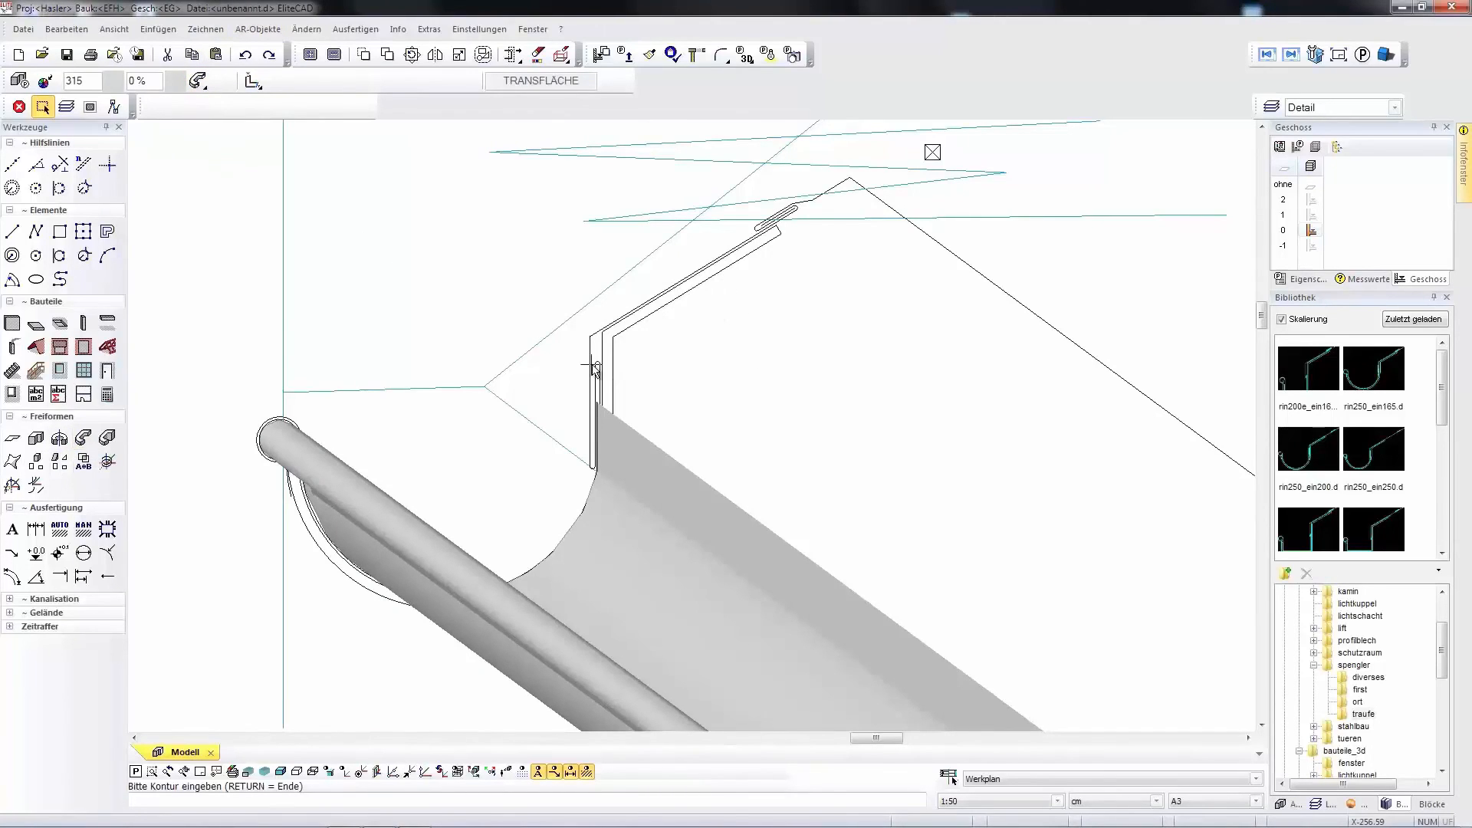
pyautogui.press('Return')
pyautogui.click(1033, 322)
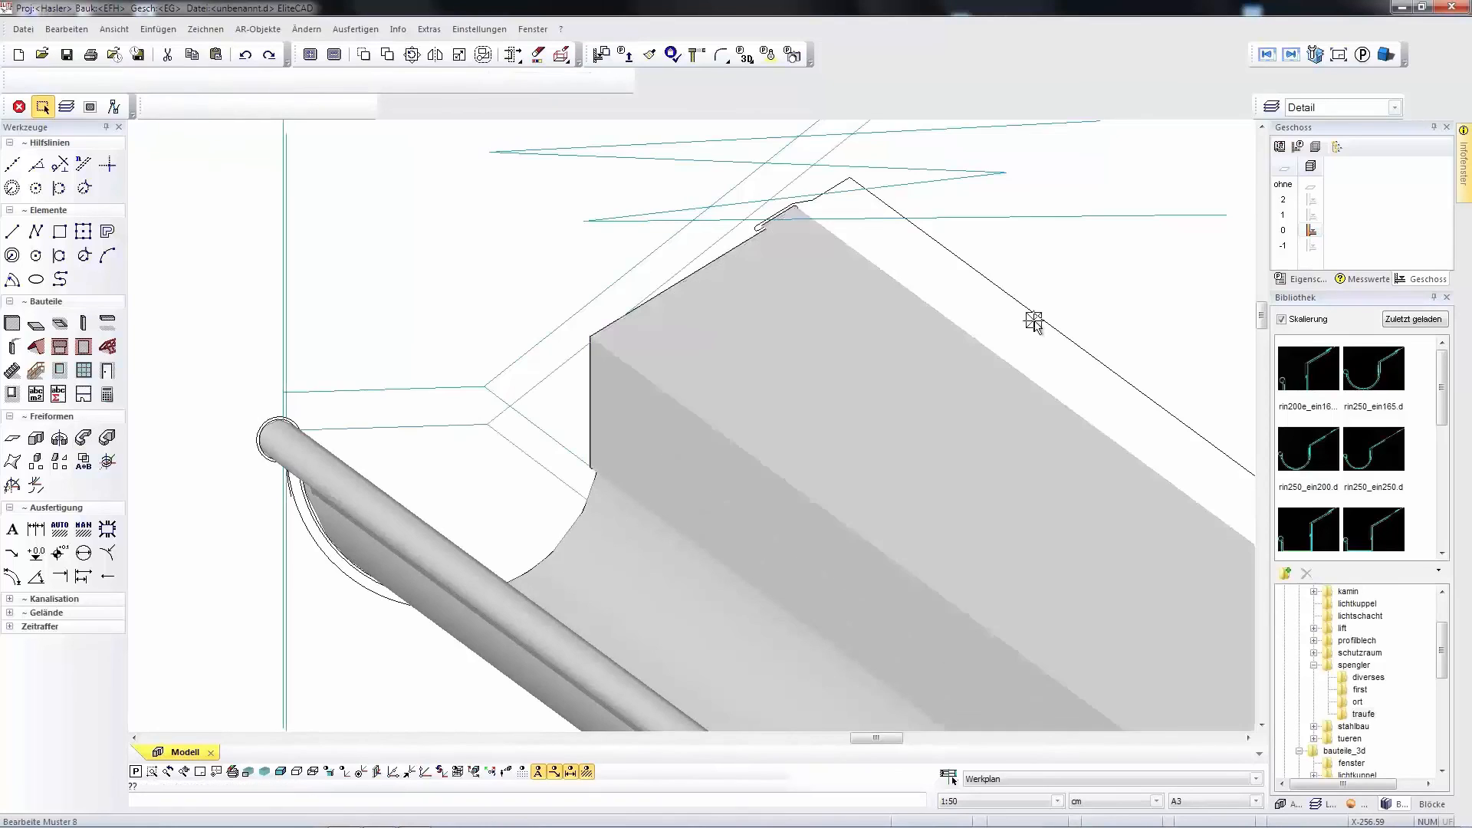
# Sweep the upper flashing profile at the roof edge along the same path as a Transfläche.
pyautogui.click(201, 84)
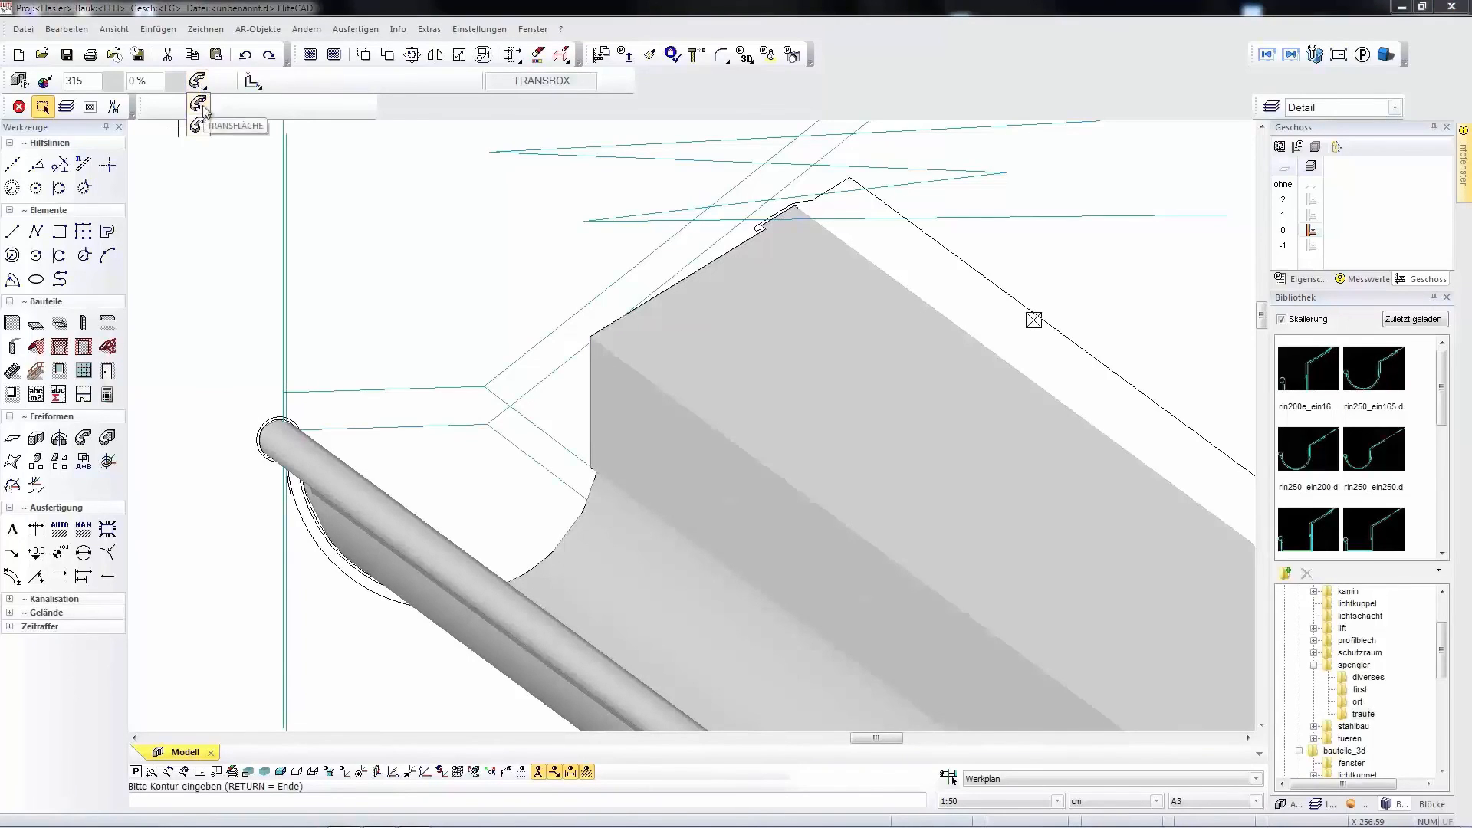
pyautogui.click(199, 121)
pyautogui.click(838, 183)
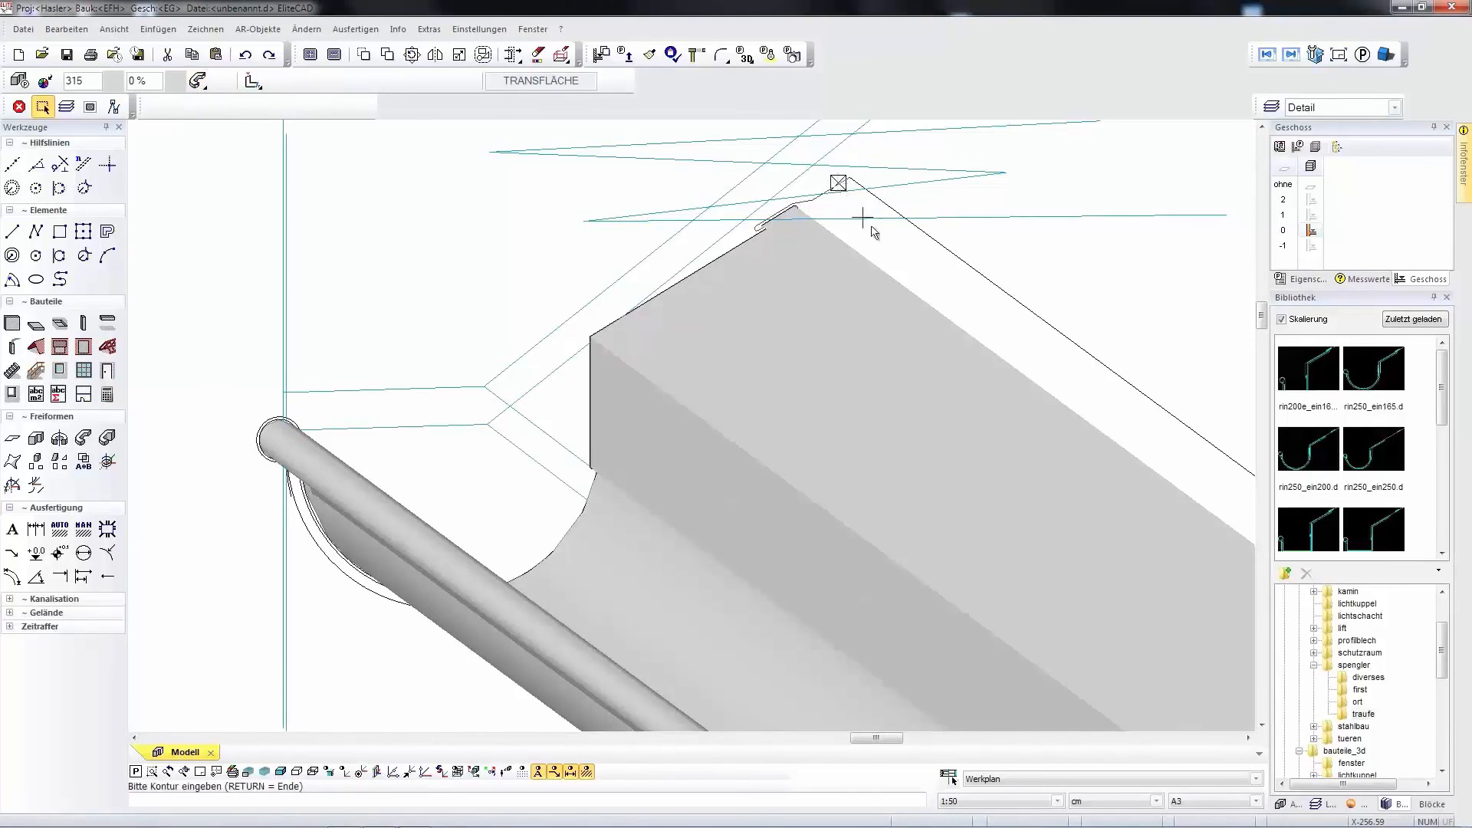
pyautogui.click(948, 250)
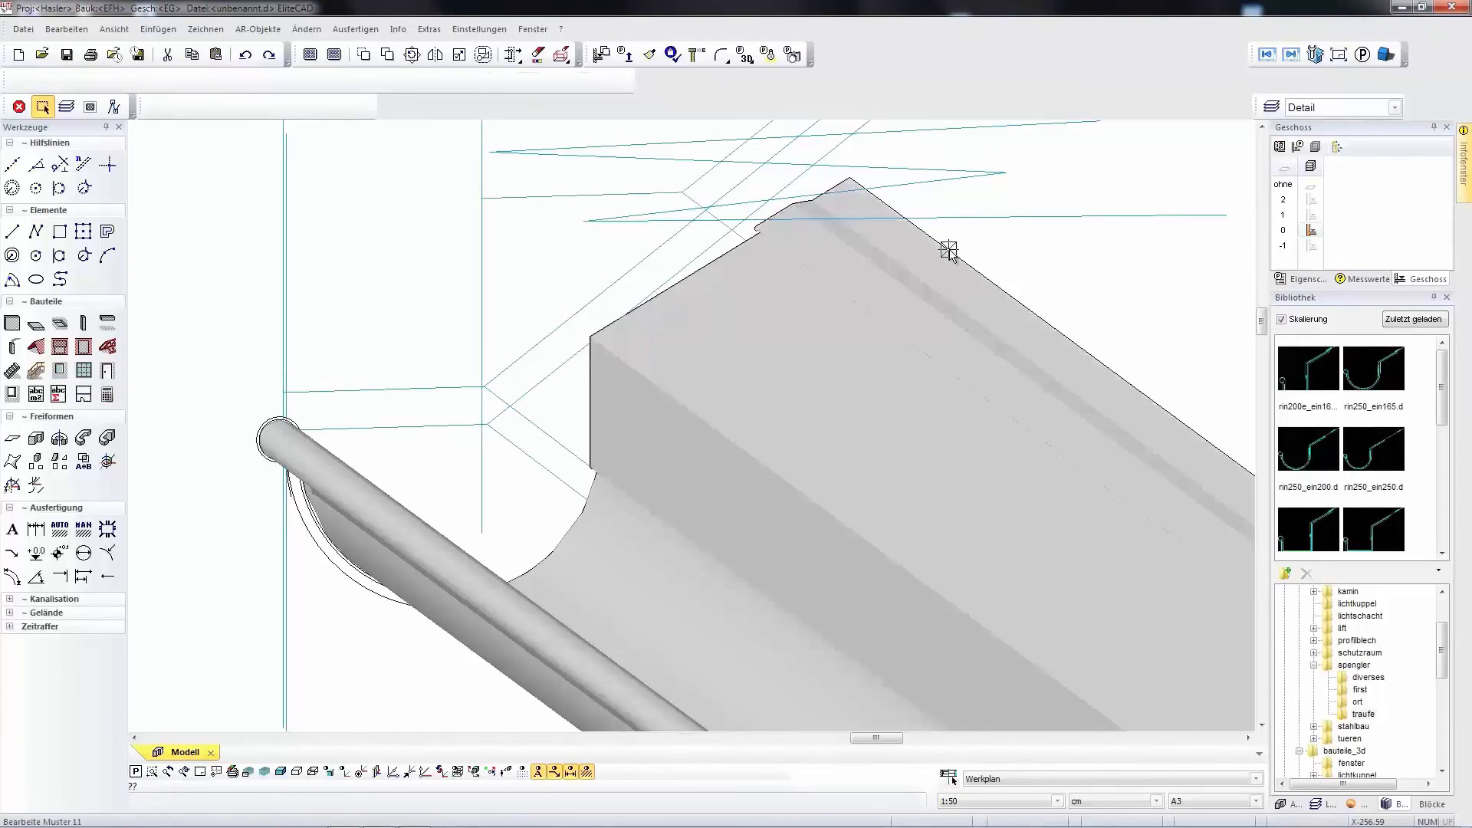
# Turn the selected gutter bracket outline into a Box body with heights 0 and 1.
pyautogui.click(327, 562)
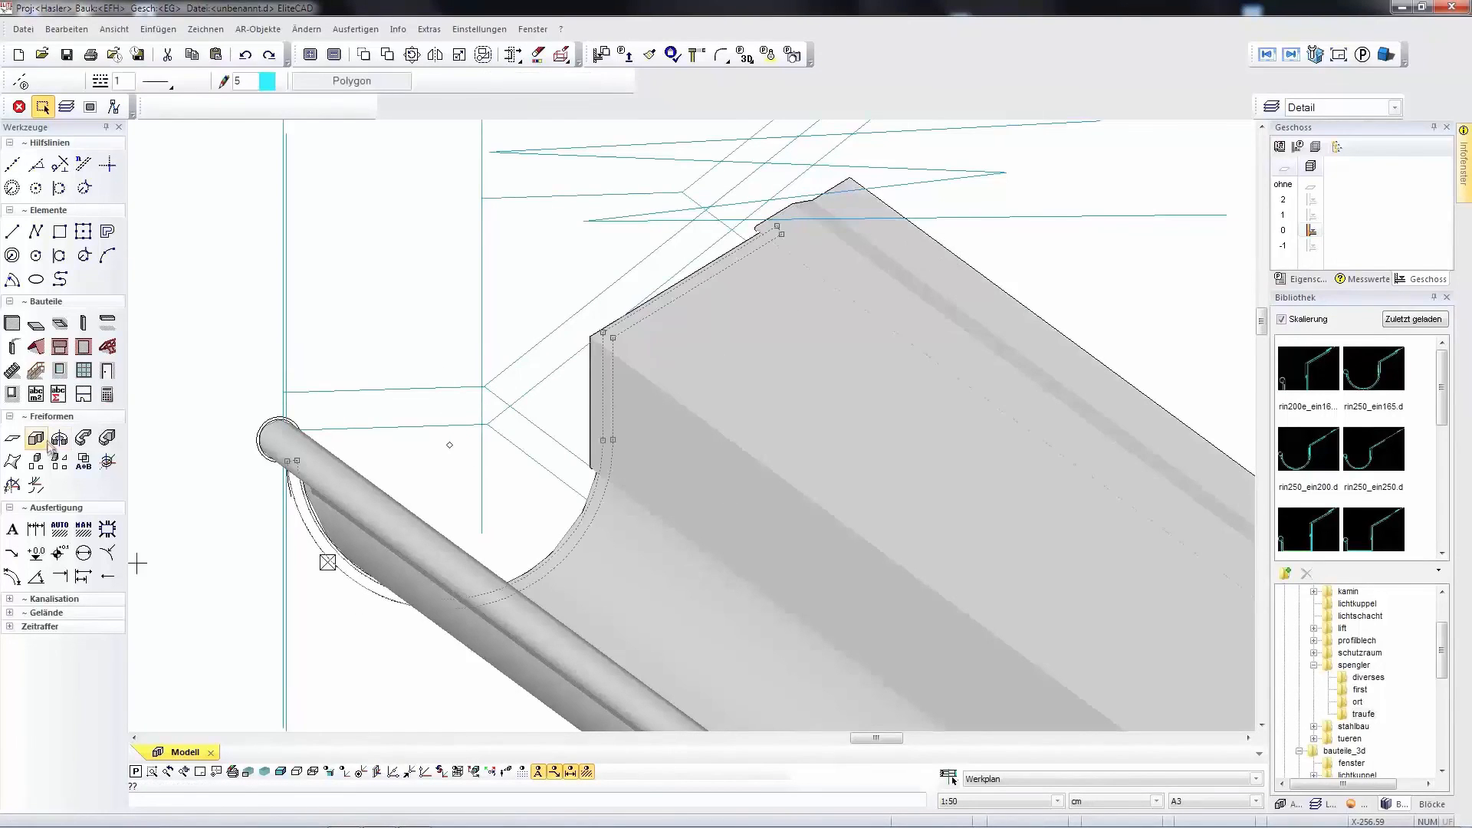
pyautogui.click(35, 439)
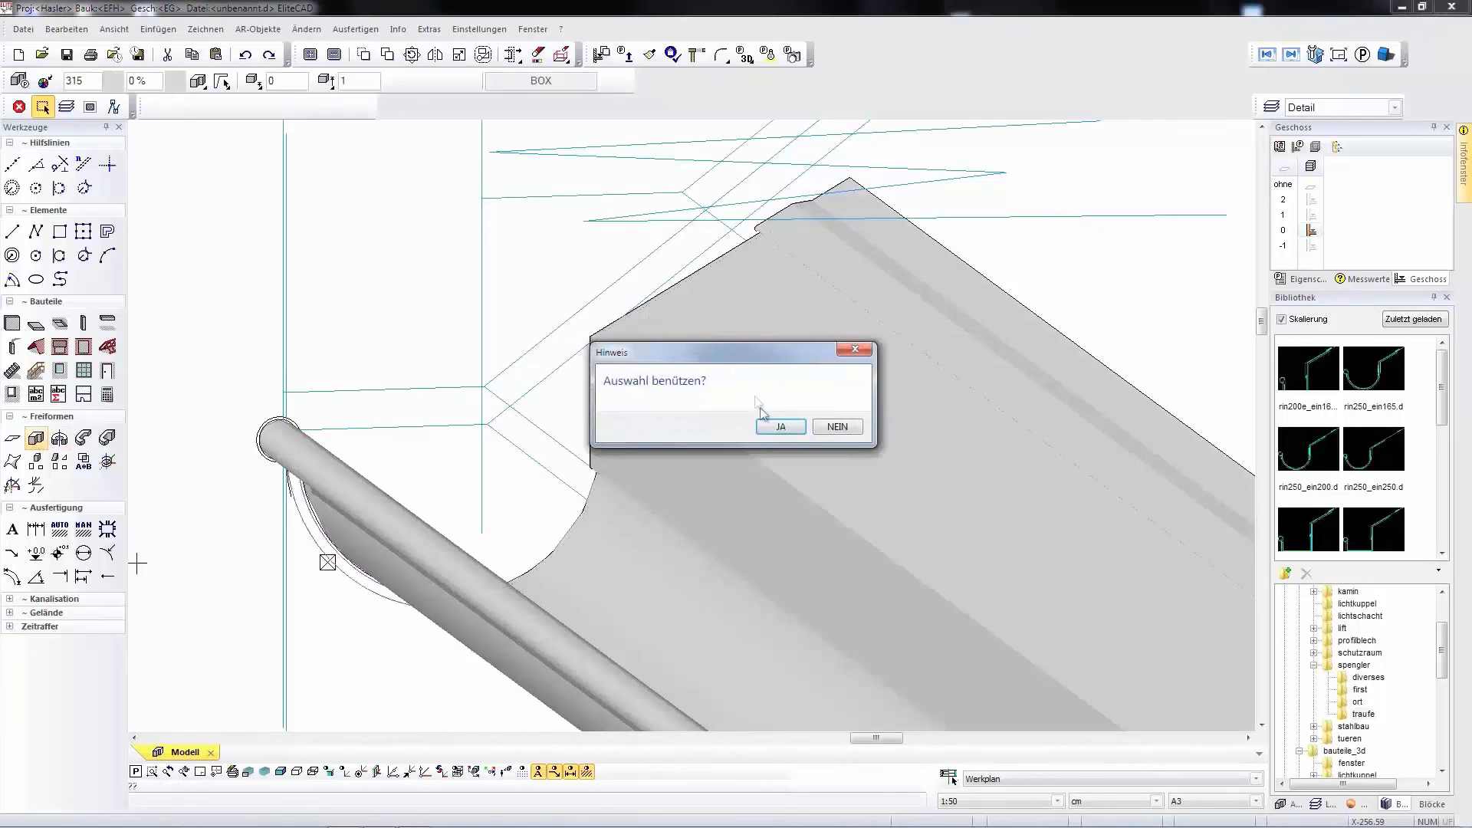
pyautogui.click(778, 427)
# Sweep the circle at the gutter's inner corner along the bent downpipe line as a Transfläche.
pyautogui.moveTo(401, 475); pyautogui.dragTo(704, 593, button='middle')
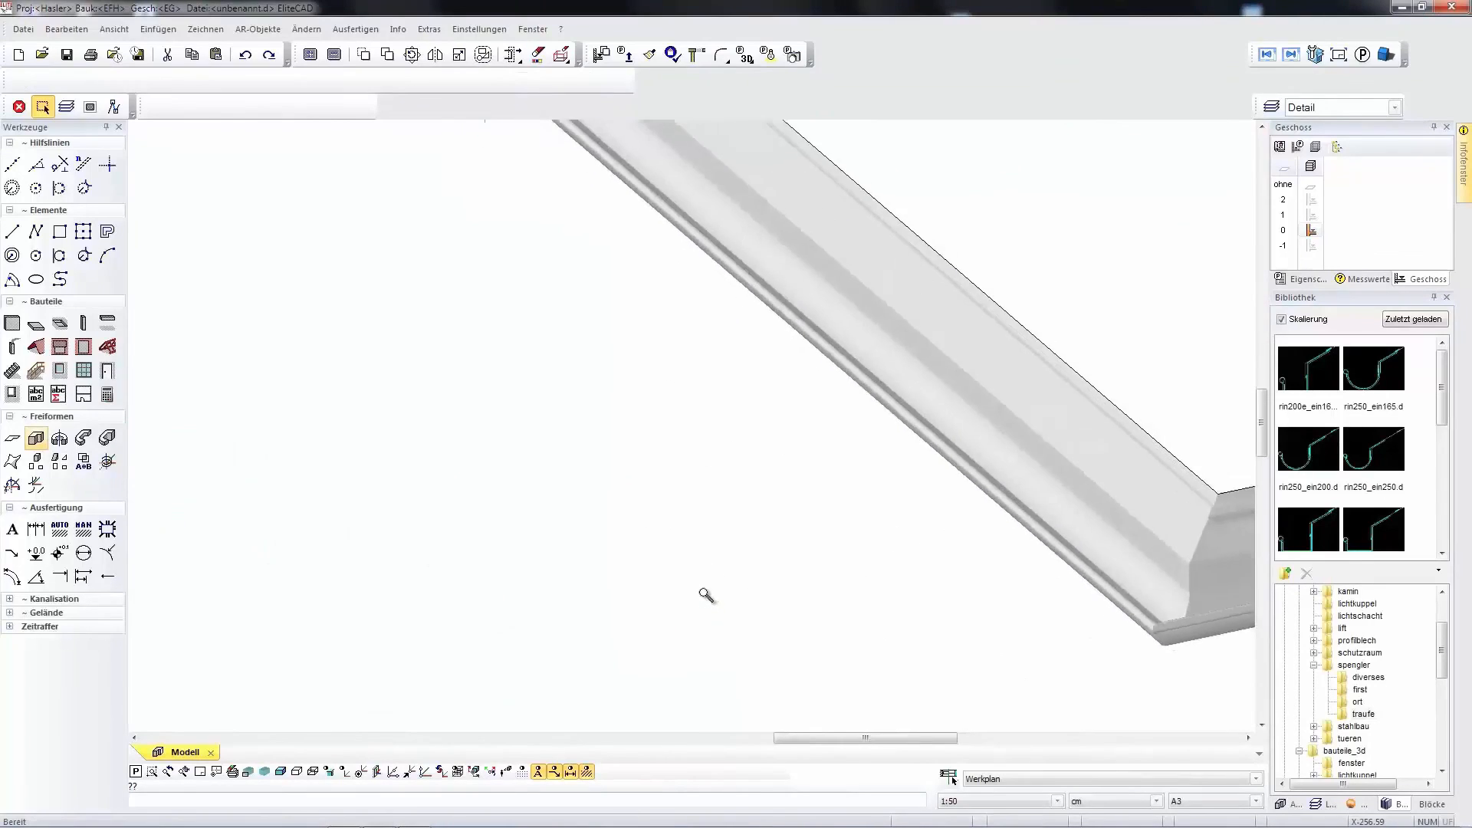
pyautogui.scroll(-5, 705, 595)
pyautogui.moveTo(1064, 588); pyautogui.dragTo(775, 559, button='middle')
pyautogui.scroll(4, 578, 542)
pyautogui.click(312, 57)
pyautogui.moveTo(752, 400); pyautogui.dragTo(811, 404, button='middle')
pyautogui.scroll(-1, 812, 404)
pyautogui.moveTo(781, 542); pyautogui.dragTo(857, 376, button='middle')
pyautogui.scroll(-3, 860, 386)
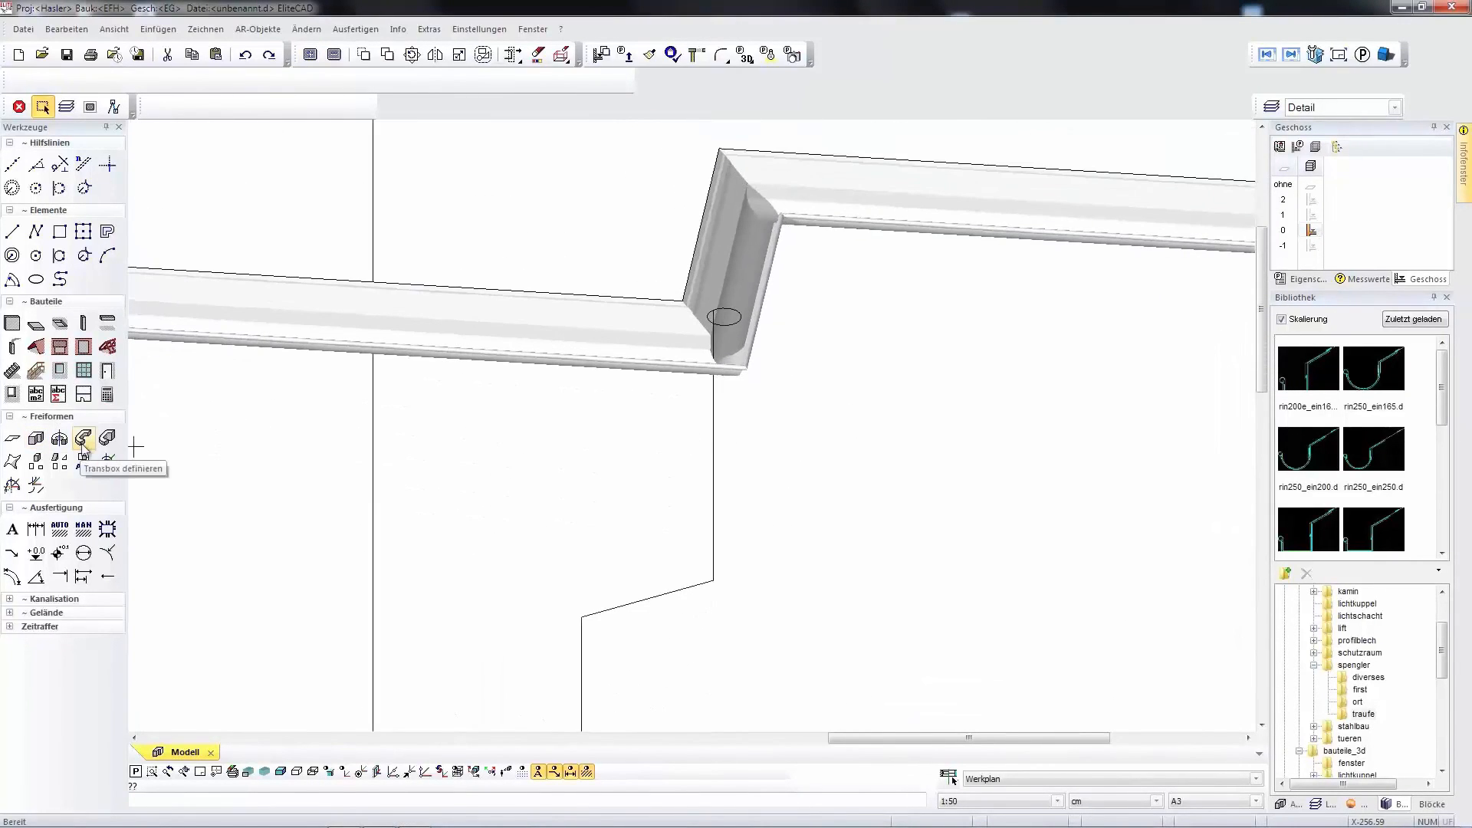
pyautogui.click(83, 440)
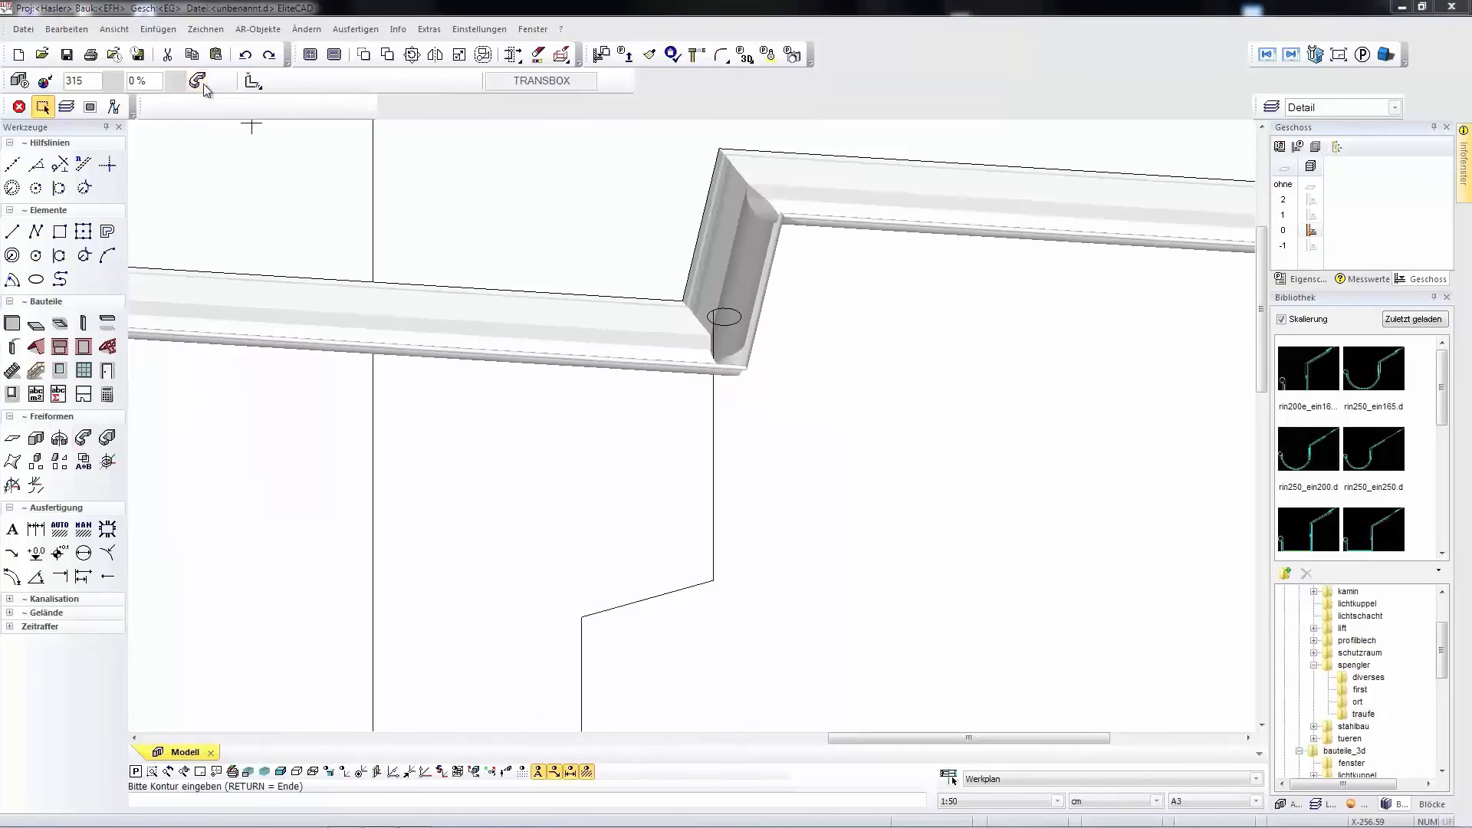
pyautogui.click(204, 105)
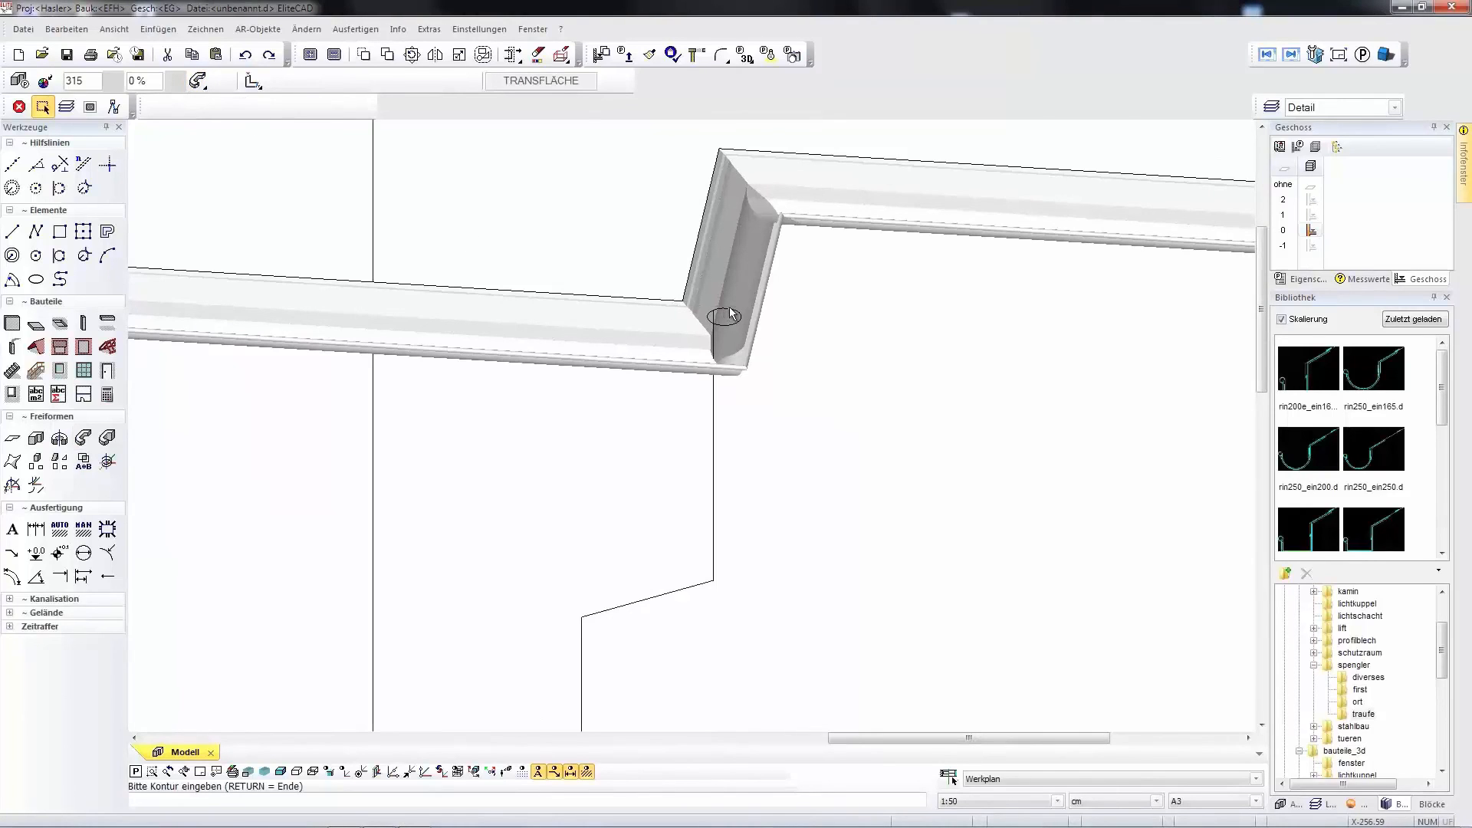
pyautogui.click(713, 424)
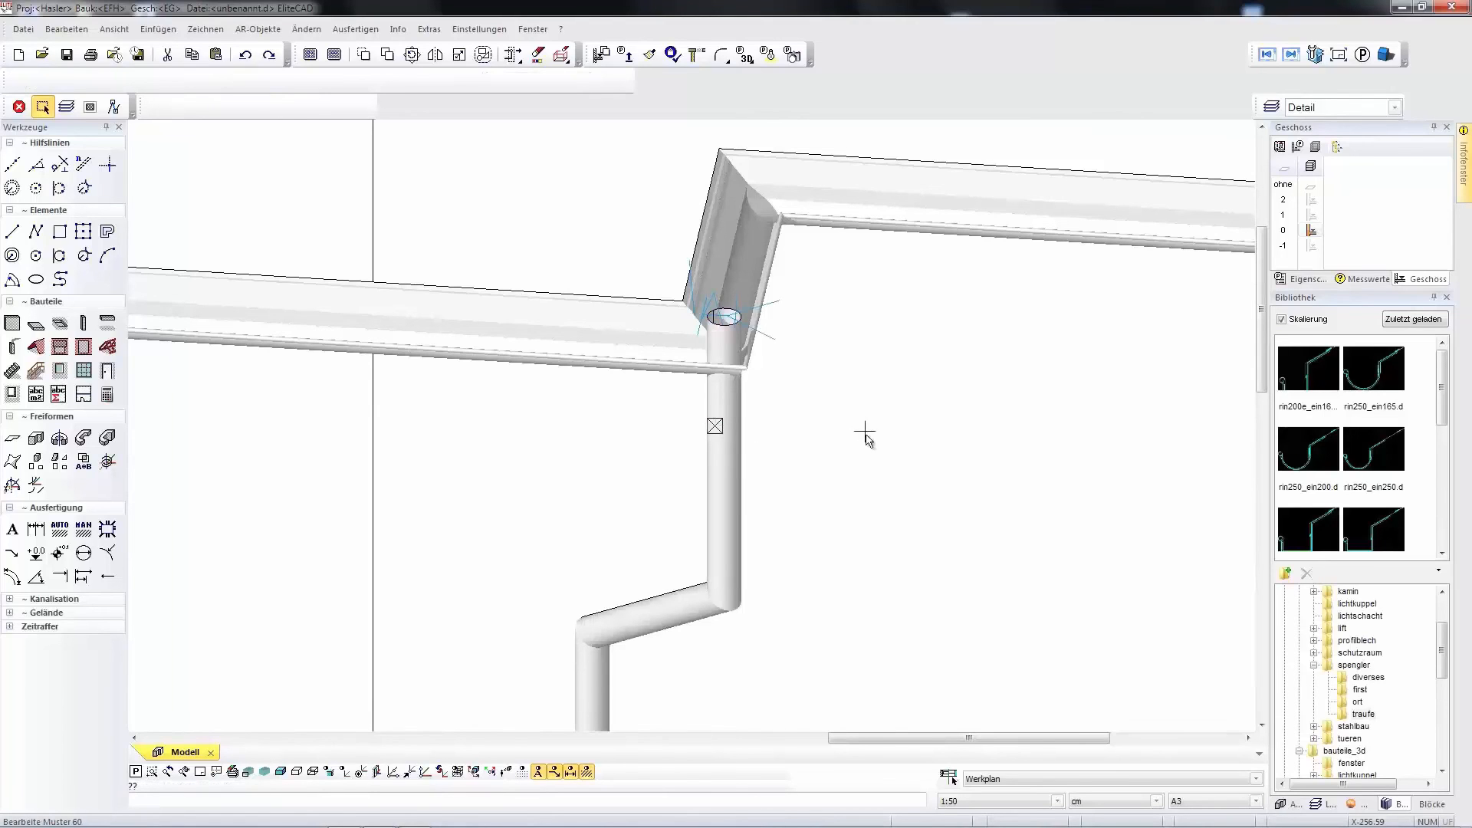
# Trim the downpipe surface against the gutter surface so that the pipe ends at the gutter.
pyautogui.moveTo(878, 434); pyautogui.dragTo(822, 473, button='middle')
pyautogui.click(307, 29)
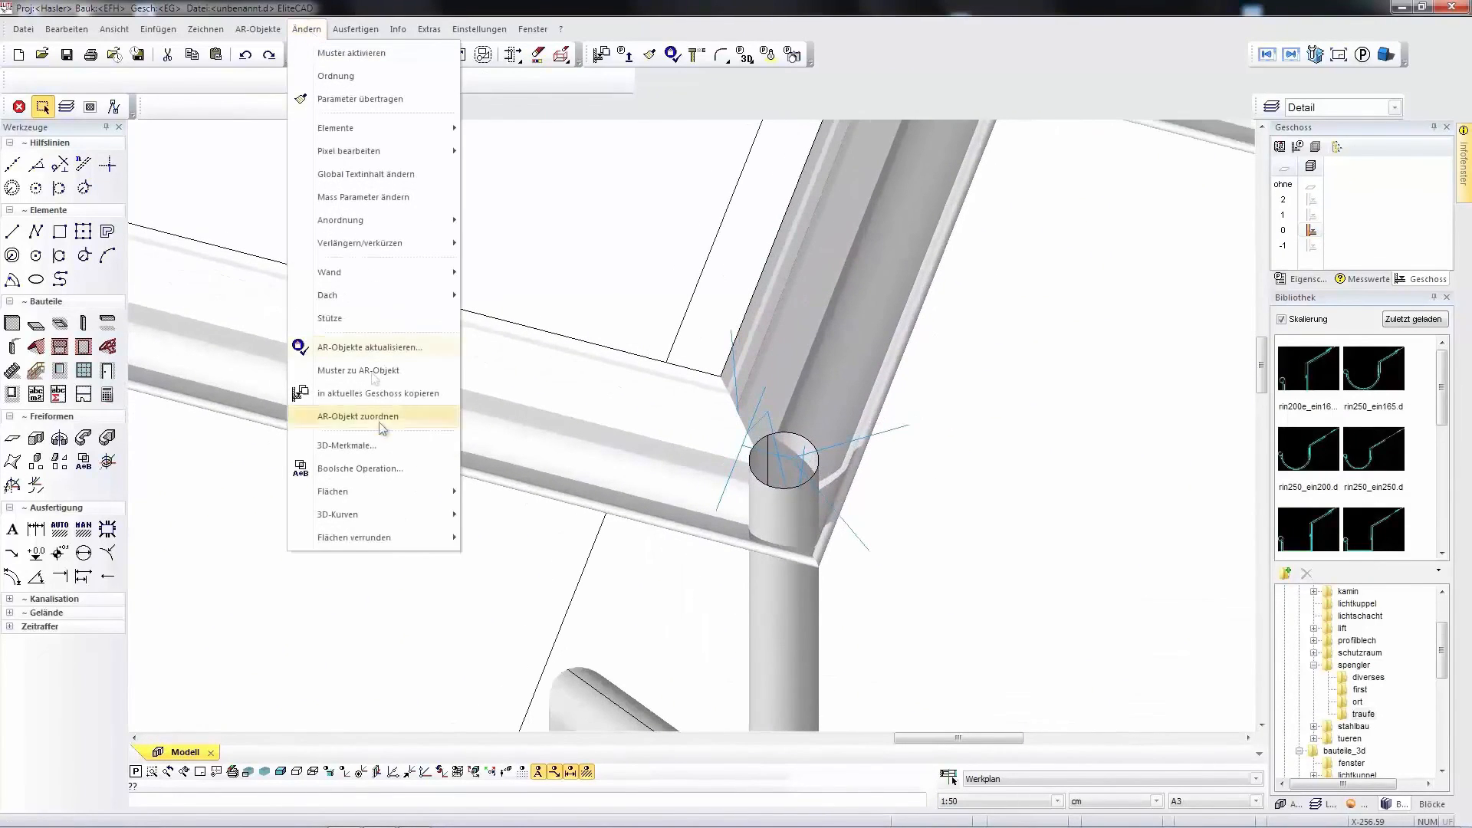
pyautogui.moveTo(429, 538)
pyautogui.click(518, 569)
pyautogui.click(755, 621)
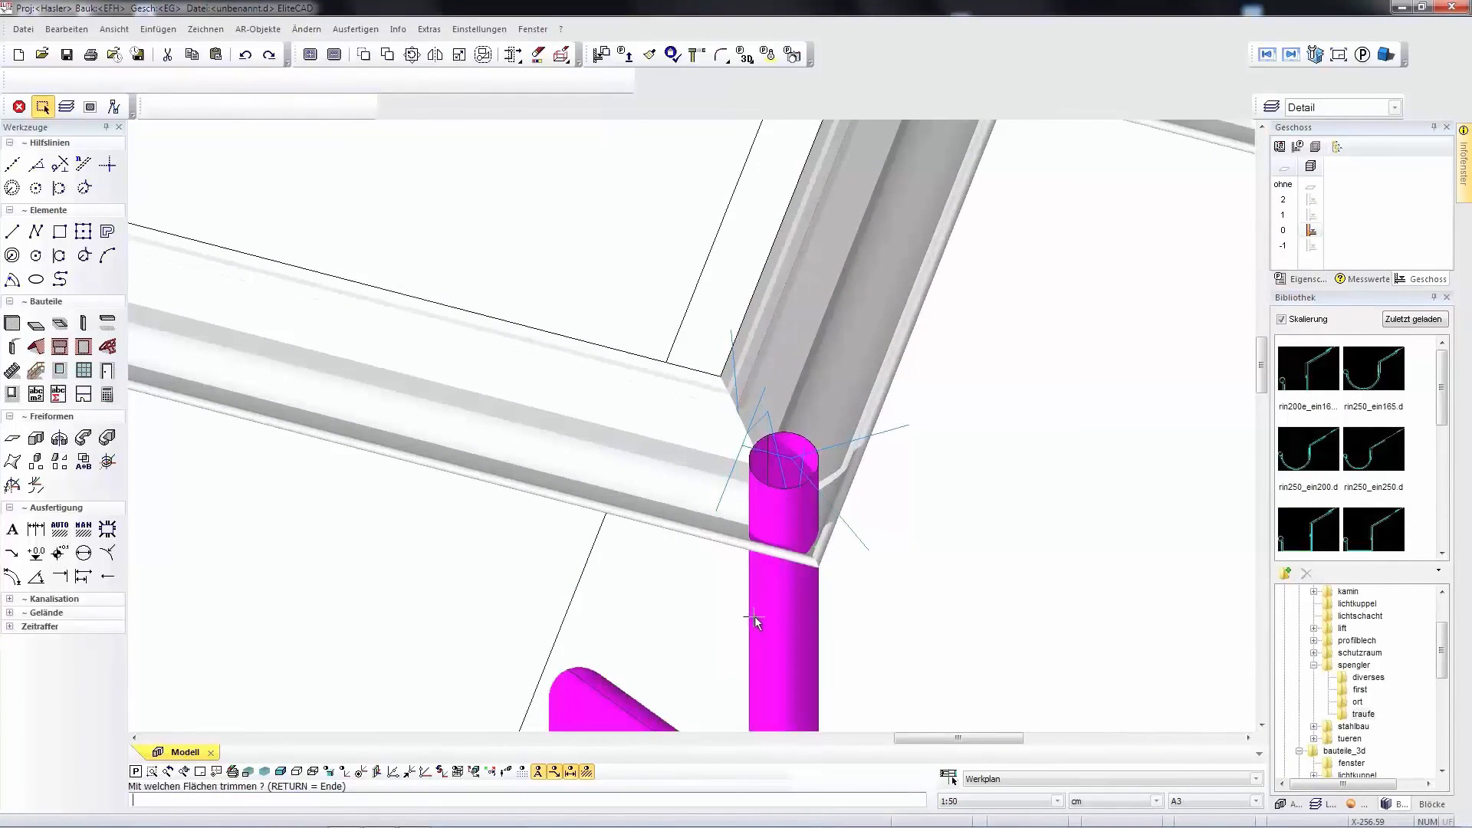
pyautogui.click(867, 375)
pyautogui.press('Return')
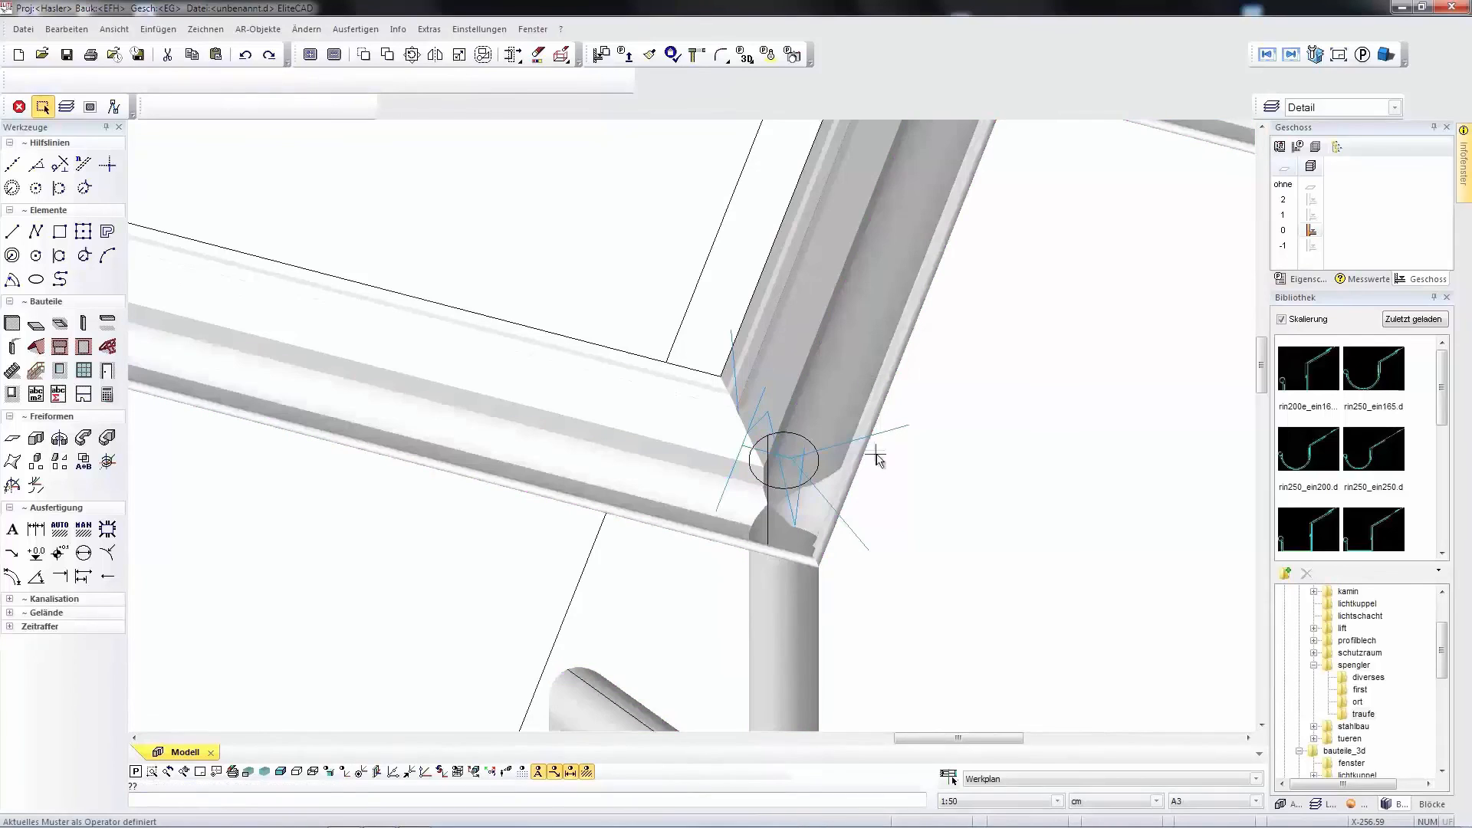
# Start moving the end point of the swept flashing at the short return of the gutter run.
pyautogui.moveTo(867, 567); pyautogui.dragTo(876, 476, button='middle')
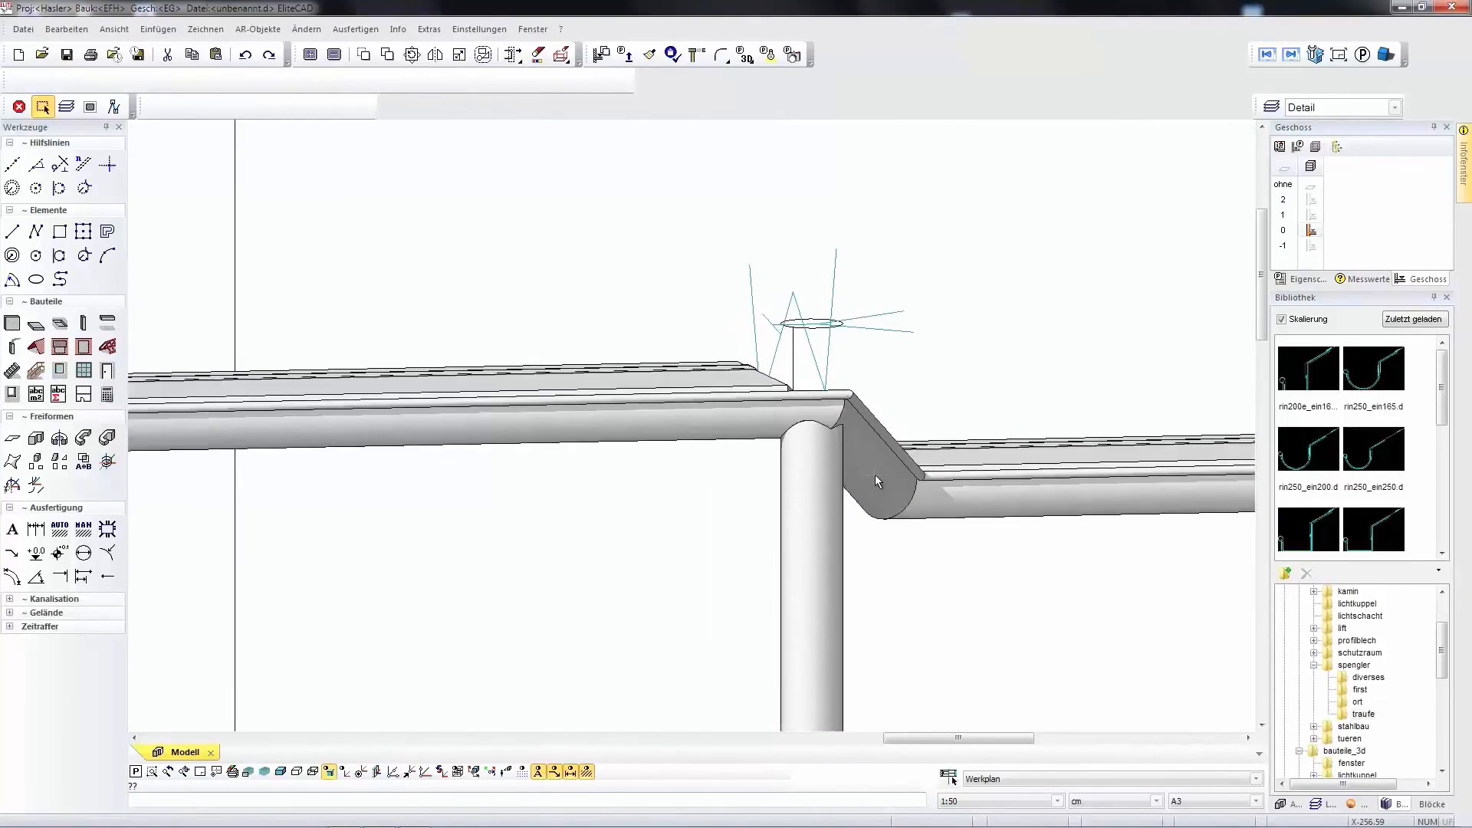
pyautogui.scroll(2, 779, 391)
pyautogui.moveTo(780, 392); pyautogui.dragTo(506, 270, button='middle')
pyautogui.moveTo(955, 386); pyautogui.dragTo(1038, 649, button='middle')
pyautogui.moveTo(998, 238); pyautogui.dragTo(1051, 328, button='middle')
pyautogui.moveTo(1012, 319); pyautogui.dragTo(966, 312, button='middle')
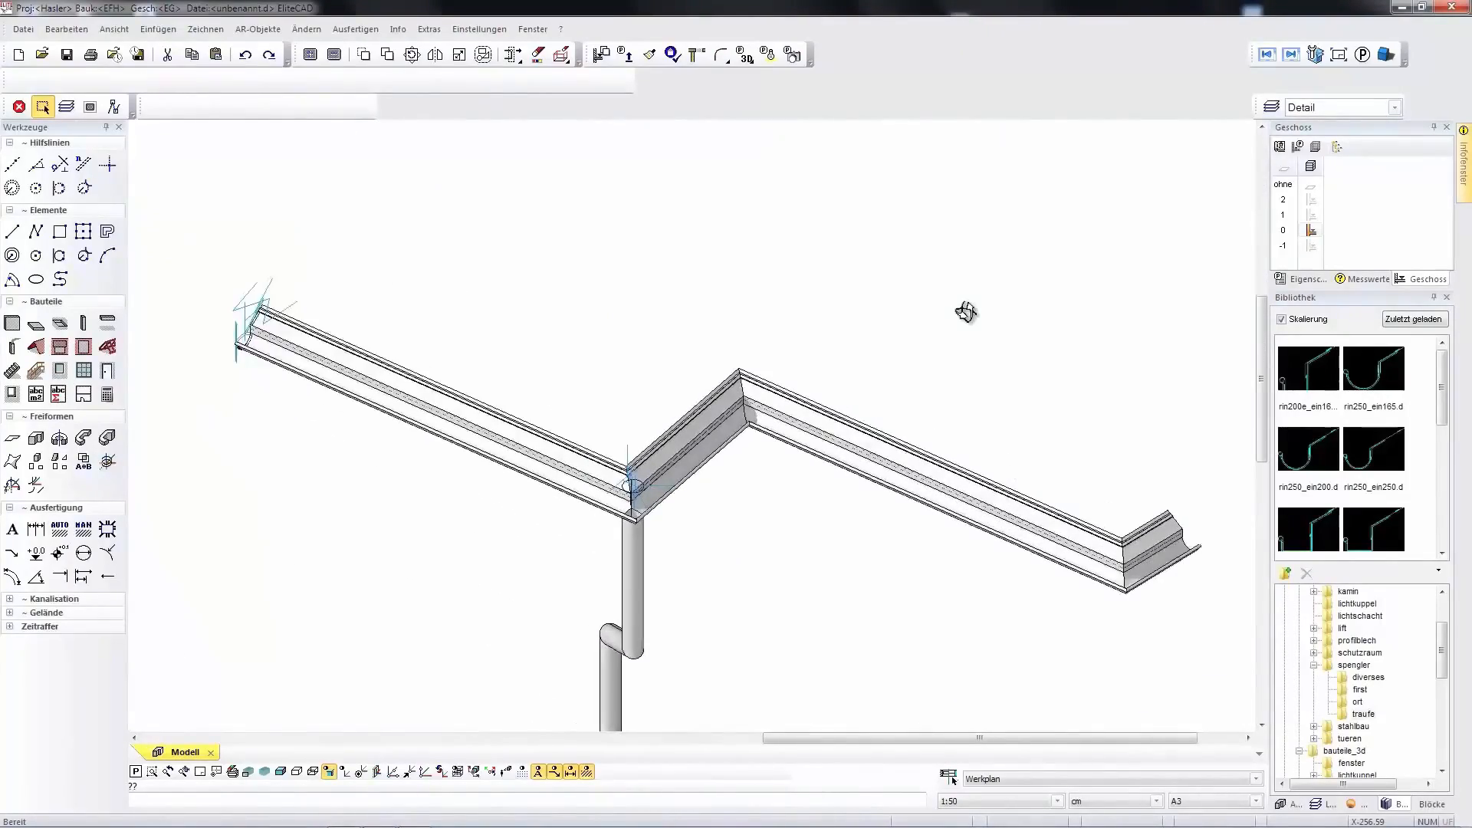
pyautogui.click(1161, 543)
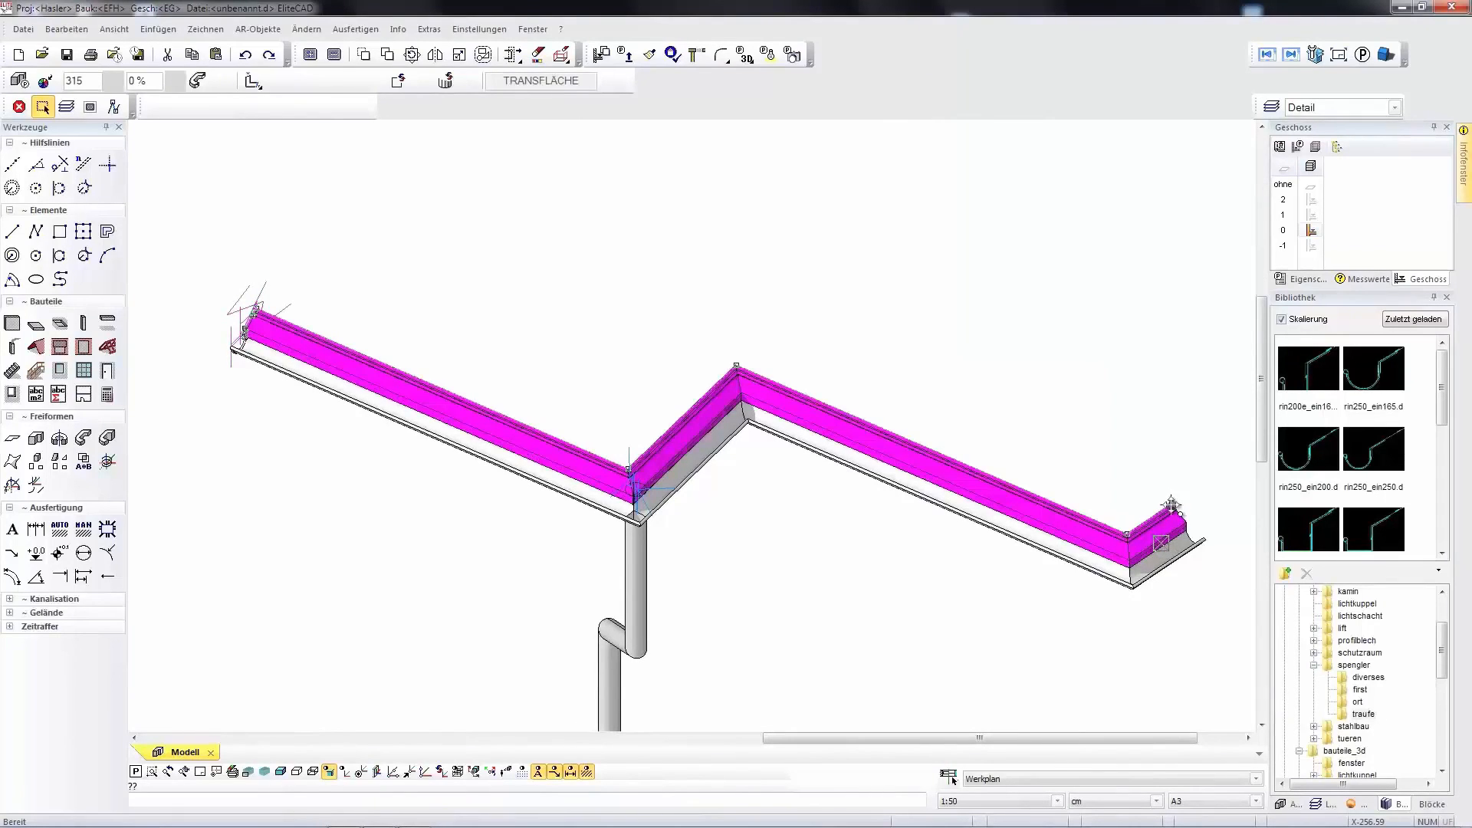
pyautogui.click(1172, 506)
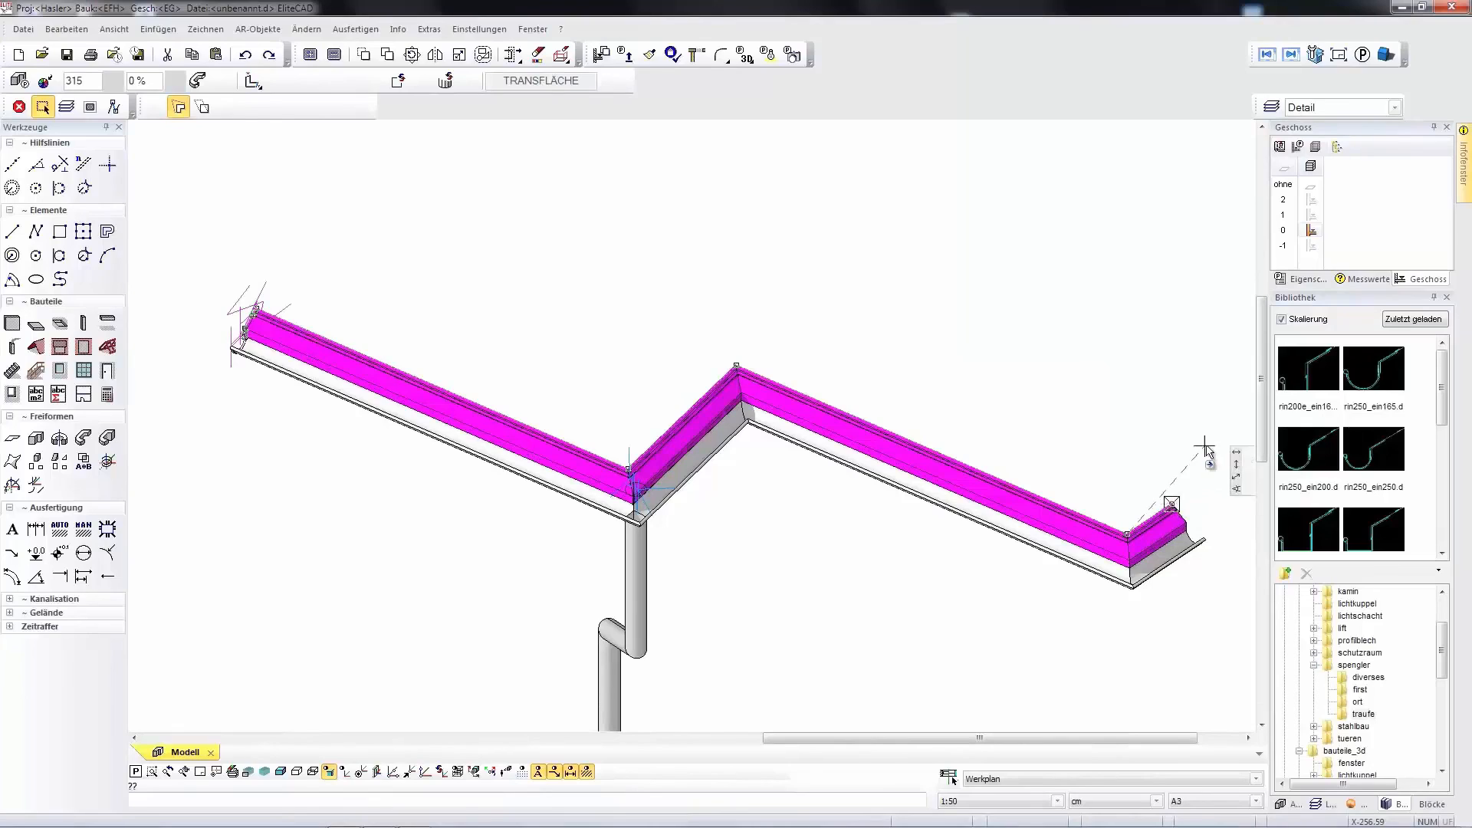